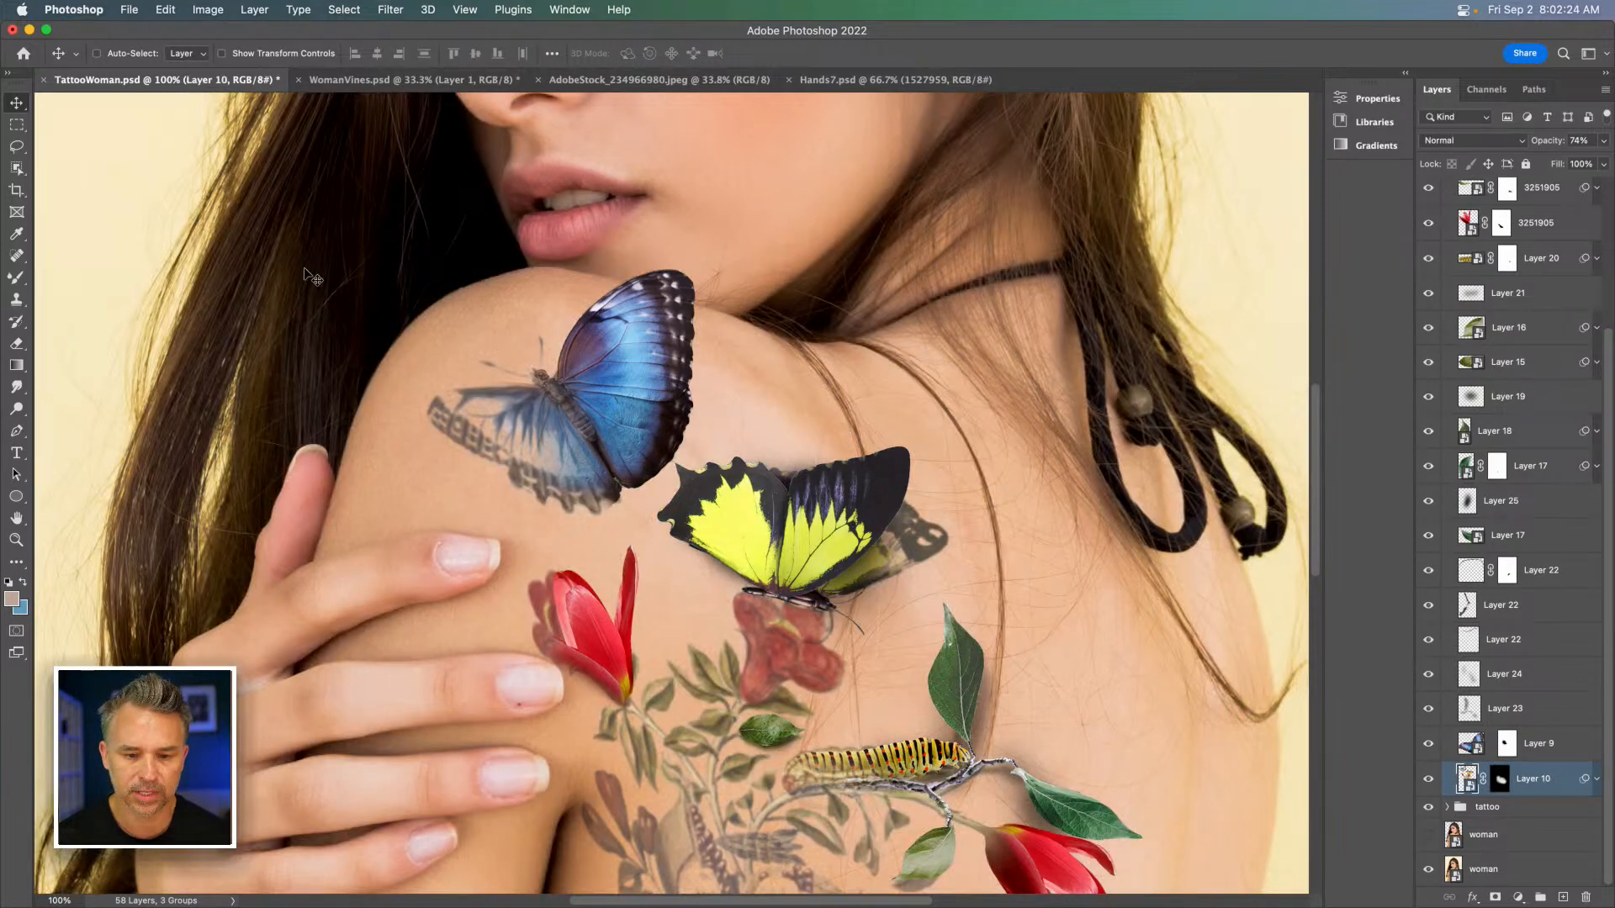
Rename Layer 27 and Layer 12, the two soft dark layers around the yellow butterfly, as shadow.
key(super+alt+shift+e)
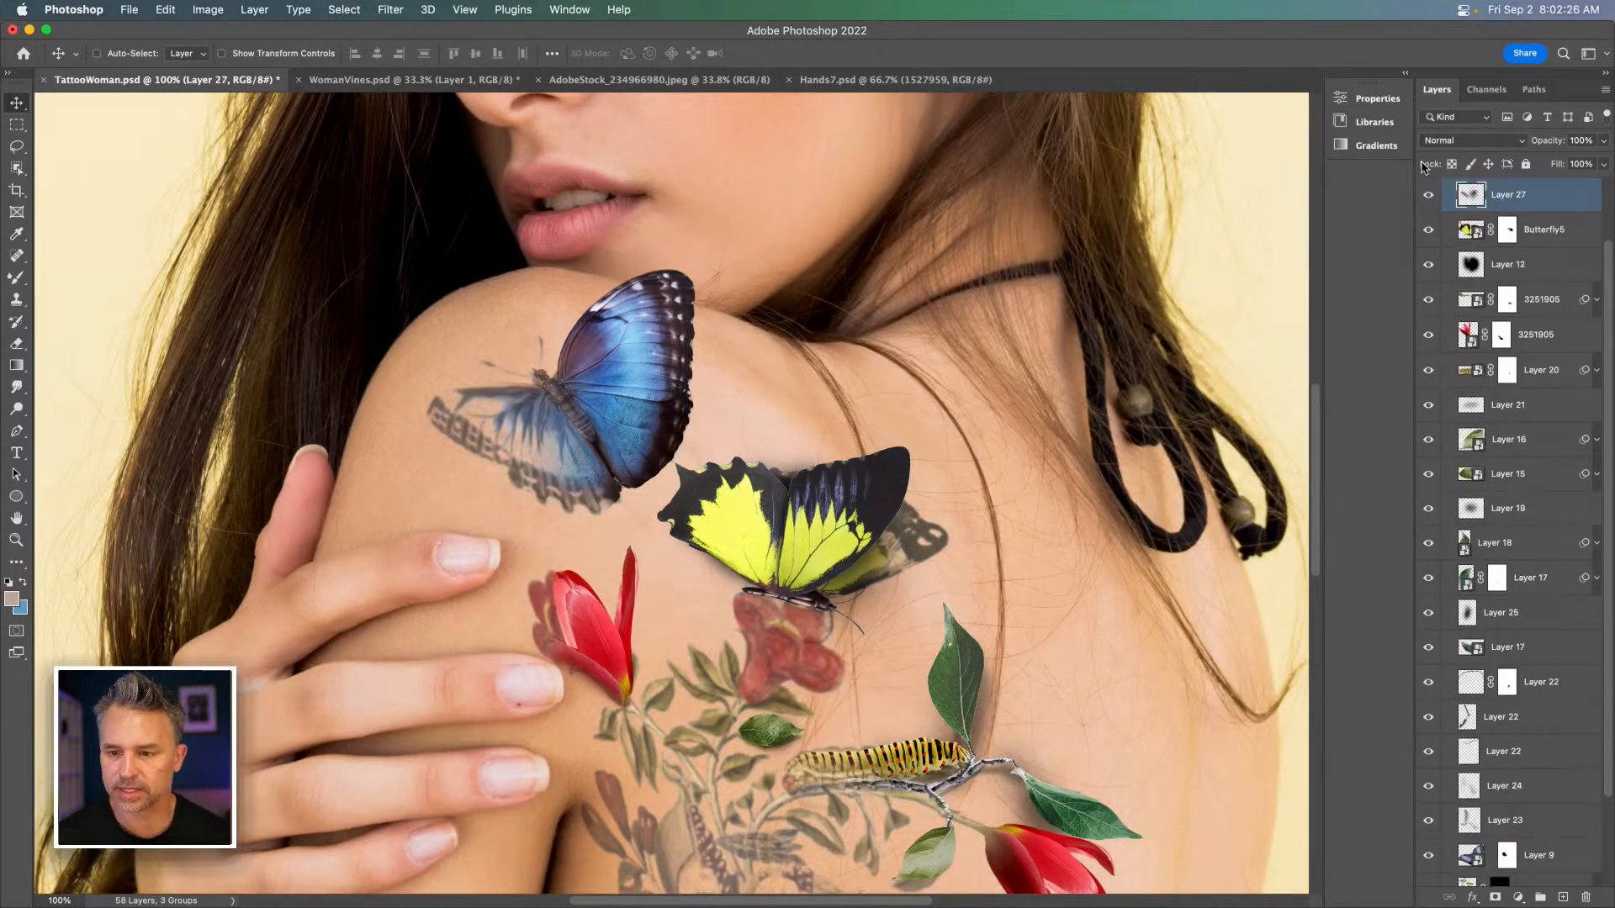
scroll(1503, 202, up, 2)
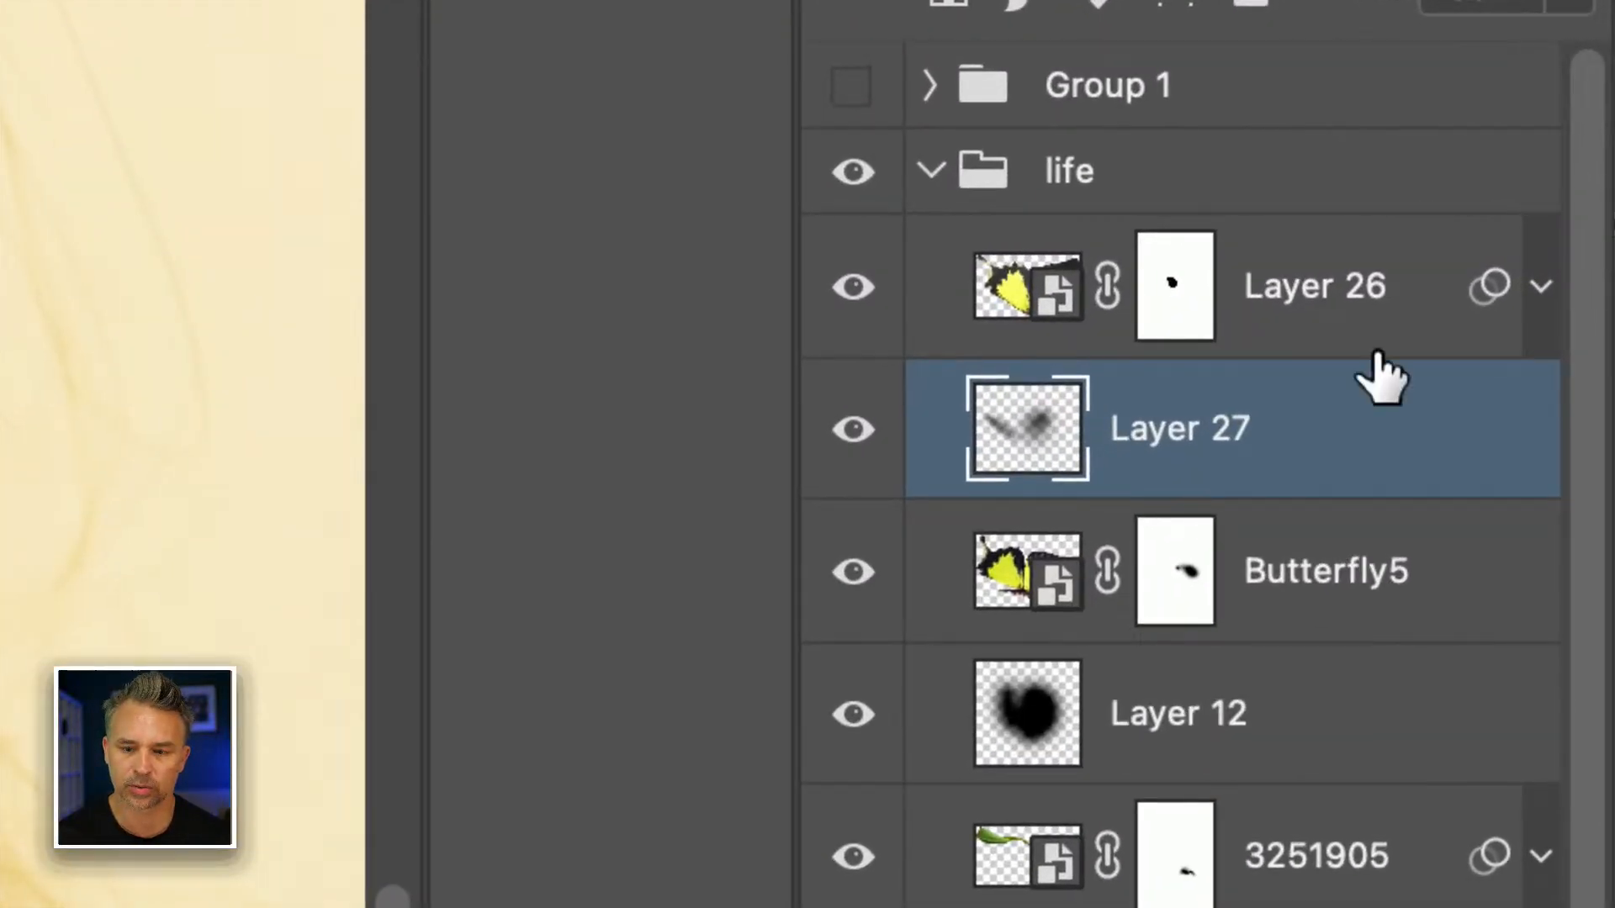
click(1071, 749)
double_click(1142, 431)
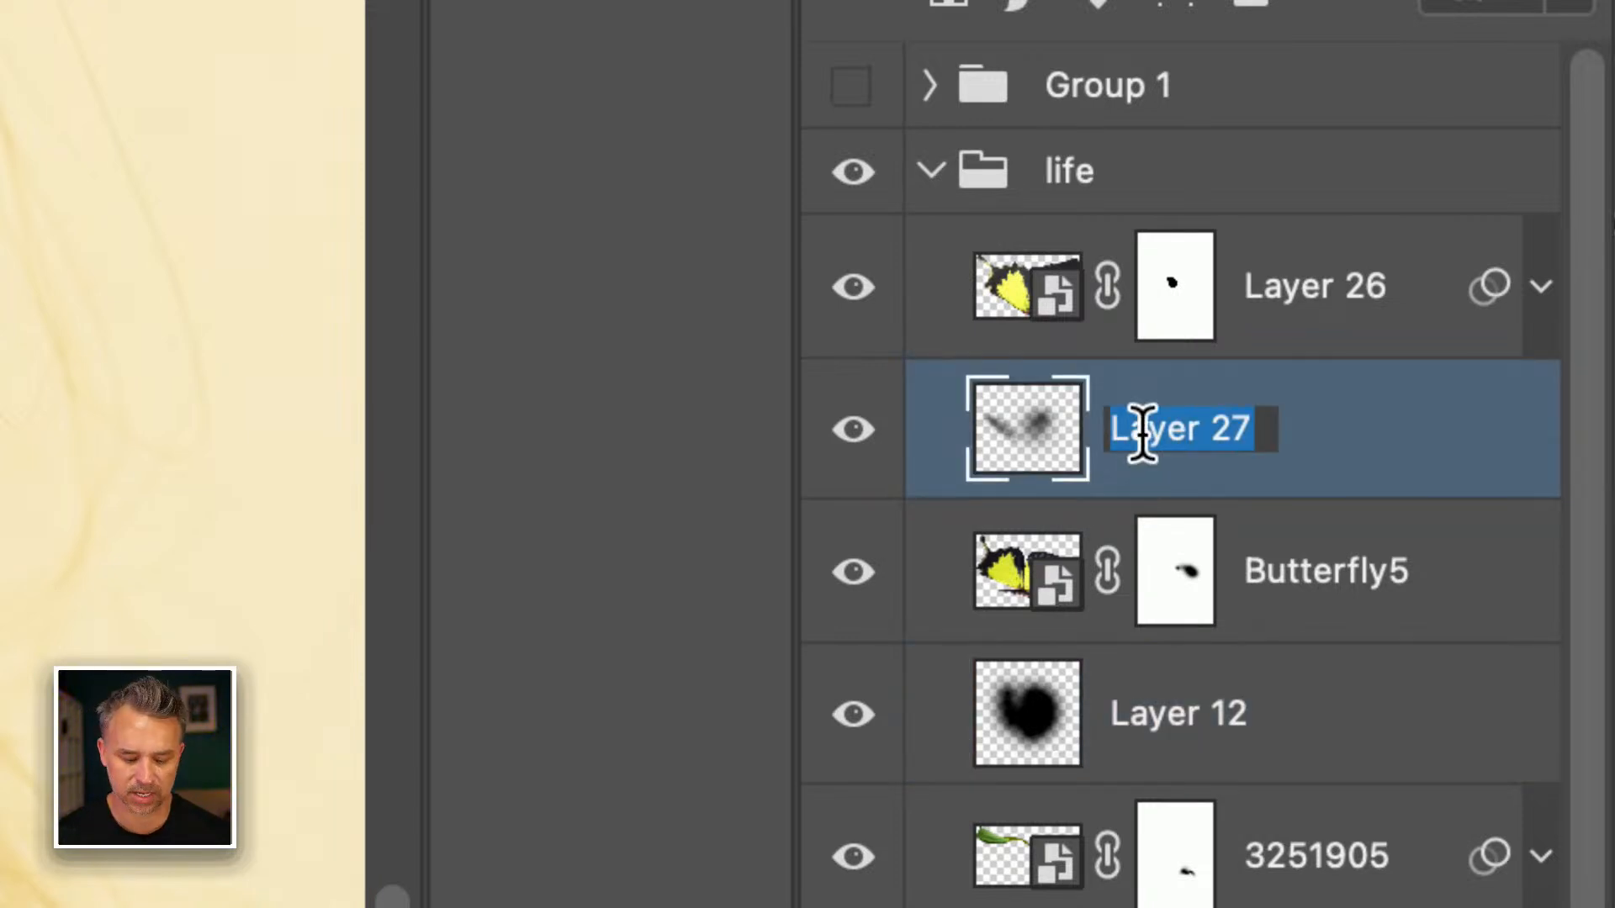
text(shadow)
key(Return)
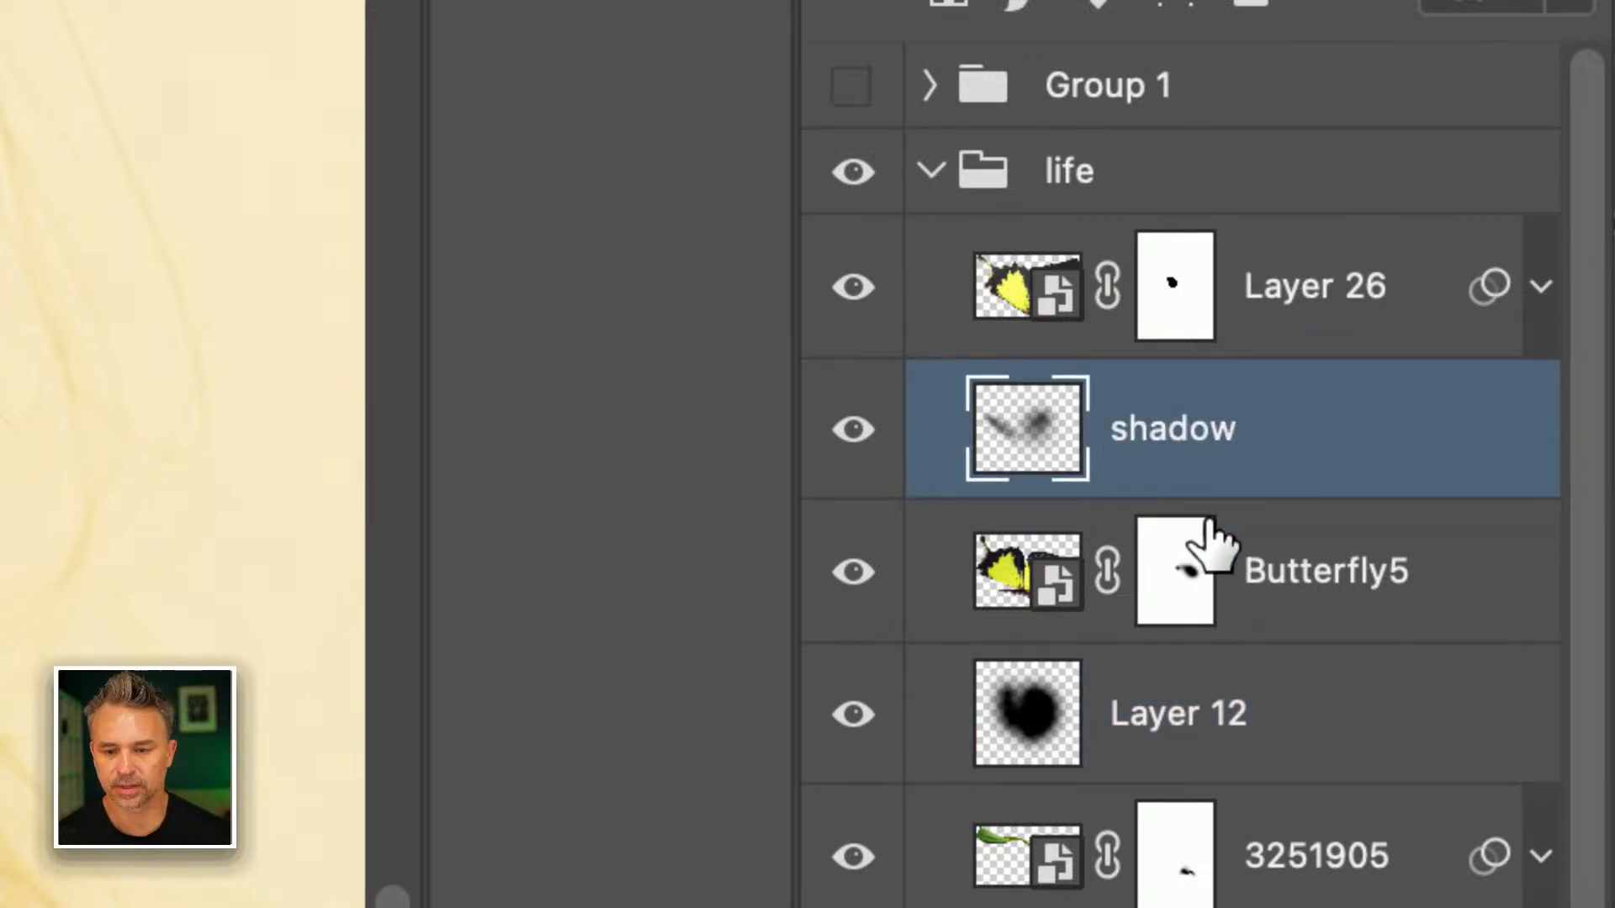
double_click(1173, 715)
text(shadow)
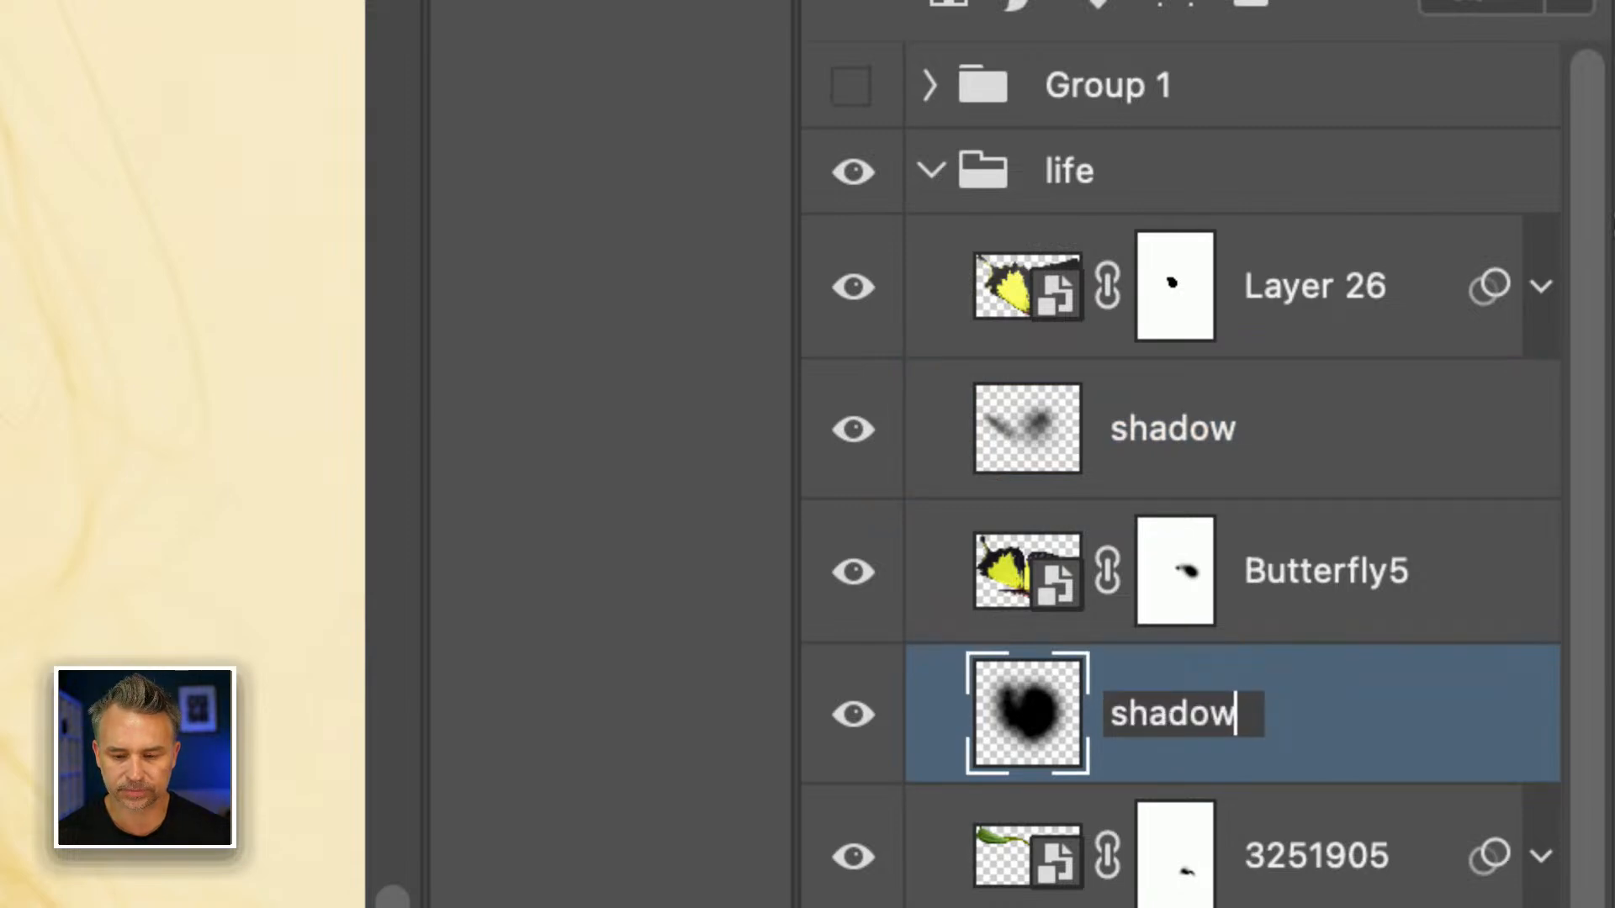
key(Return)
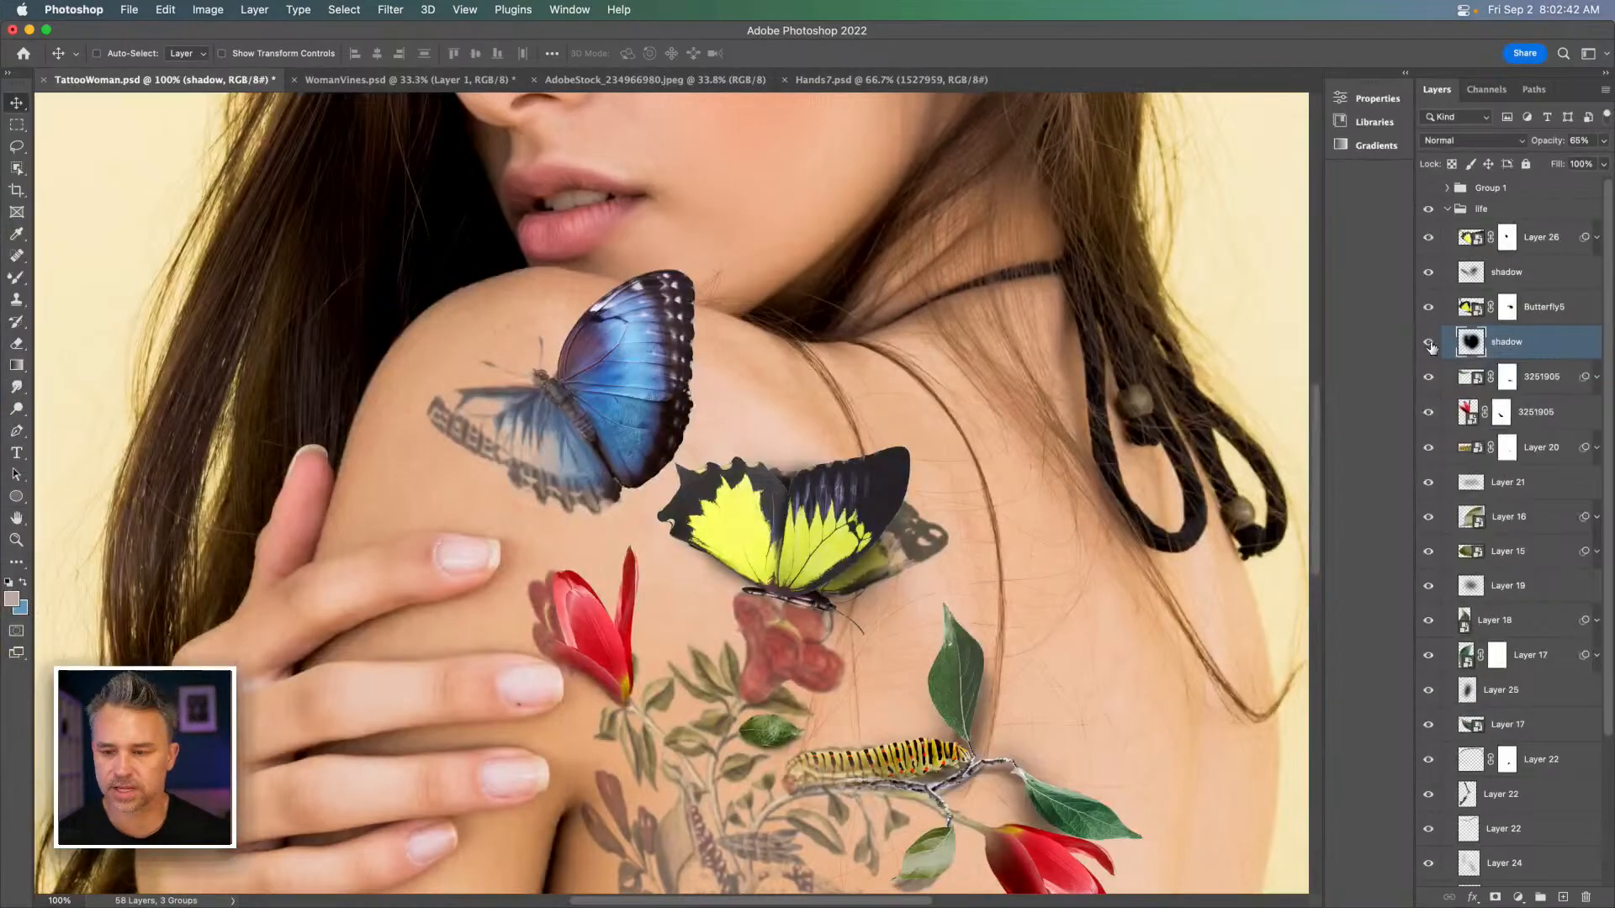
Compare the yellow butterfly with and without the shadow layer beneath the Butterfly5 layer.
alt+click(1473, 341)
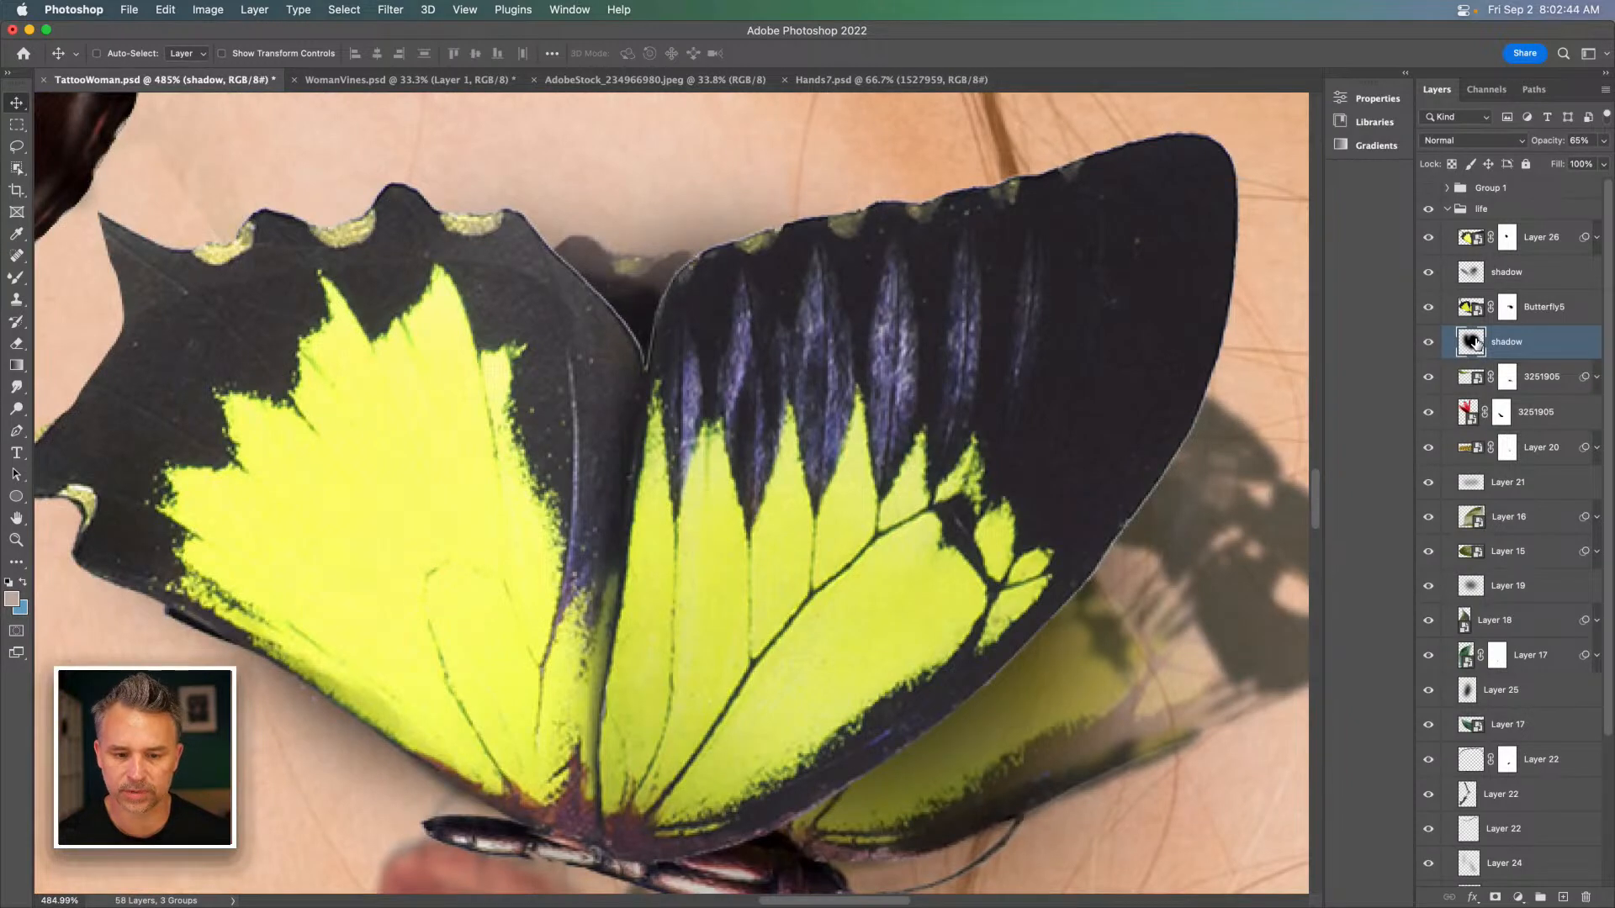
click(1427, 342)
click(1427, 343)
click(1427, 342)
click(1427, 342)
click(1427, 343)
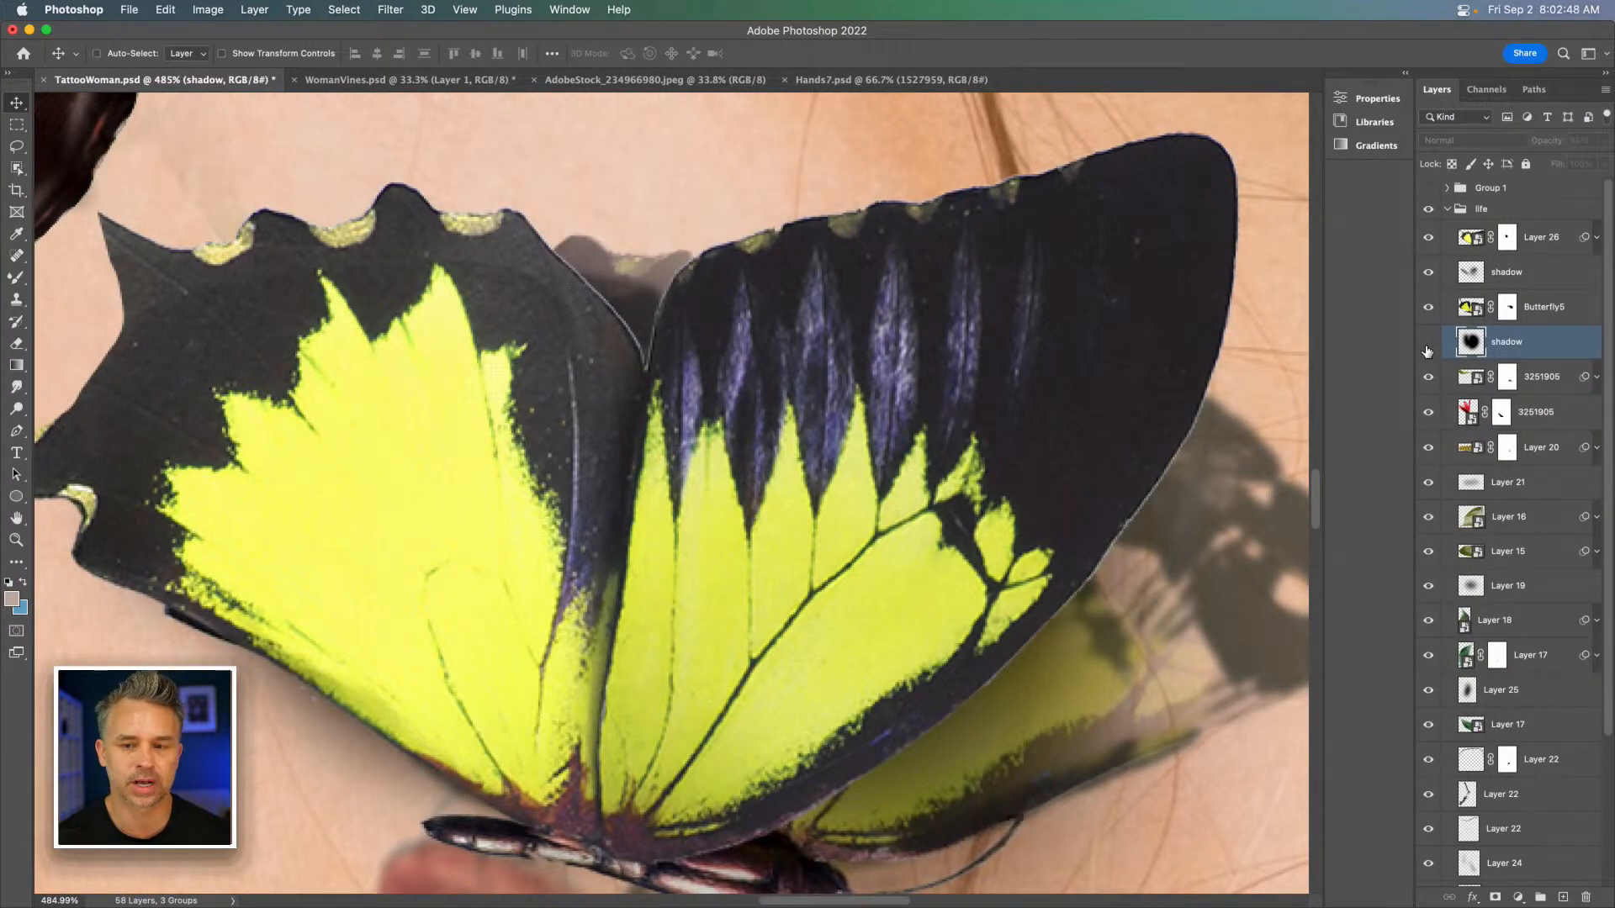
click(1427, 343)
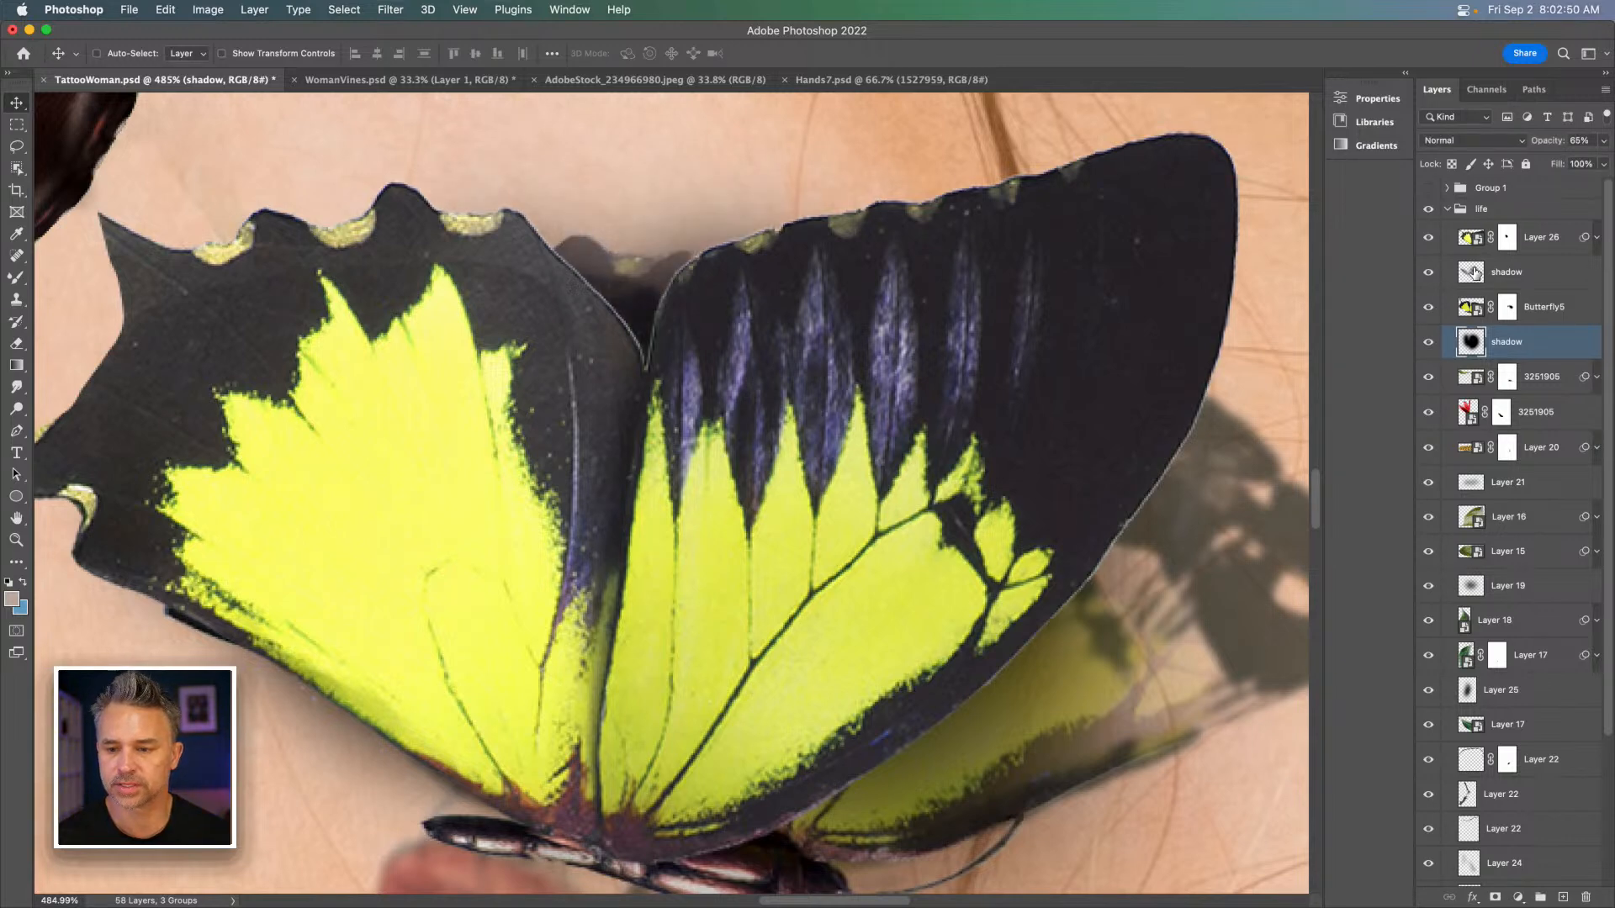
Compare the yellow butterfly with and without the shadow layer above the Butterfly5 layer.
click(1471, 272)
key(super+minus)
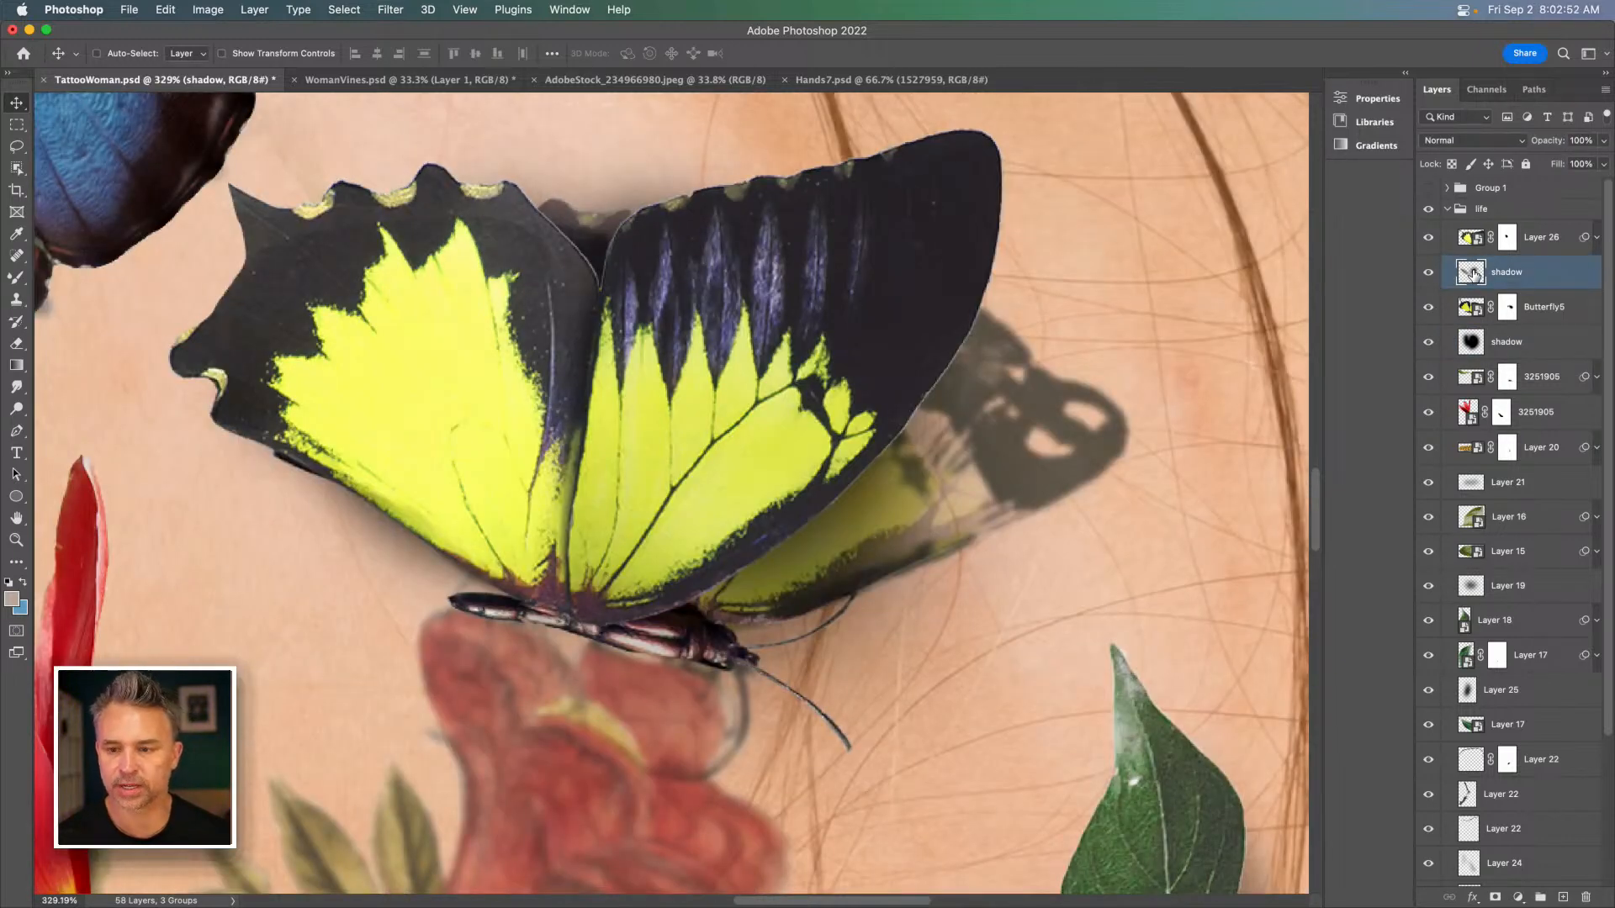
click(1431, 271)
click(1431, 271)
click(1432, 271)
click(1432, 272)
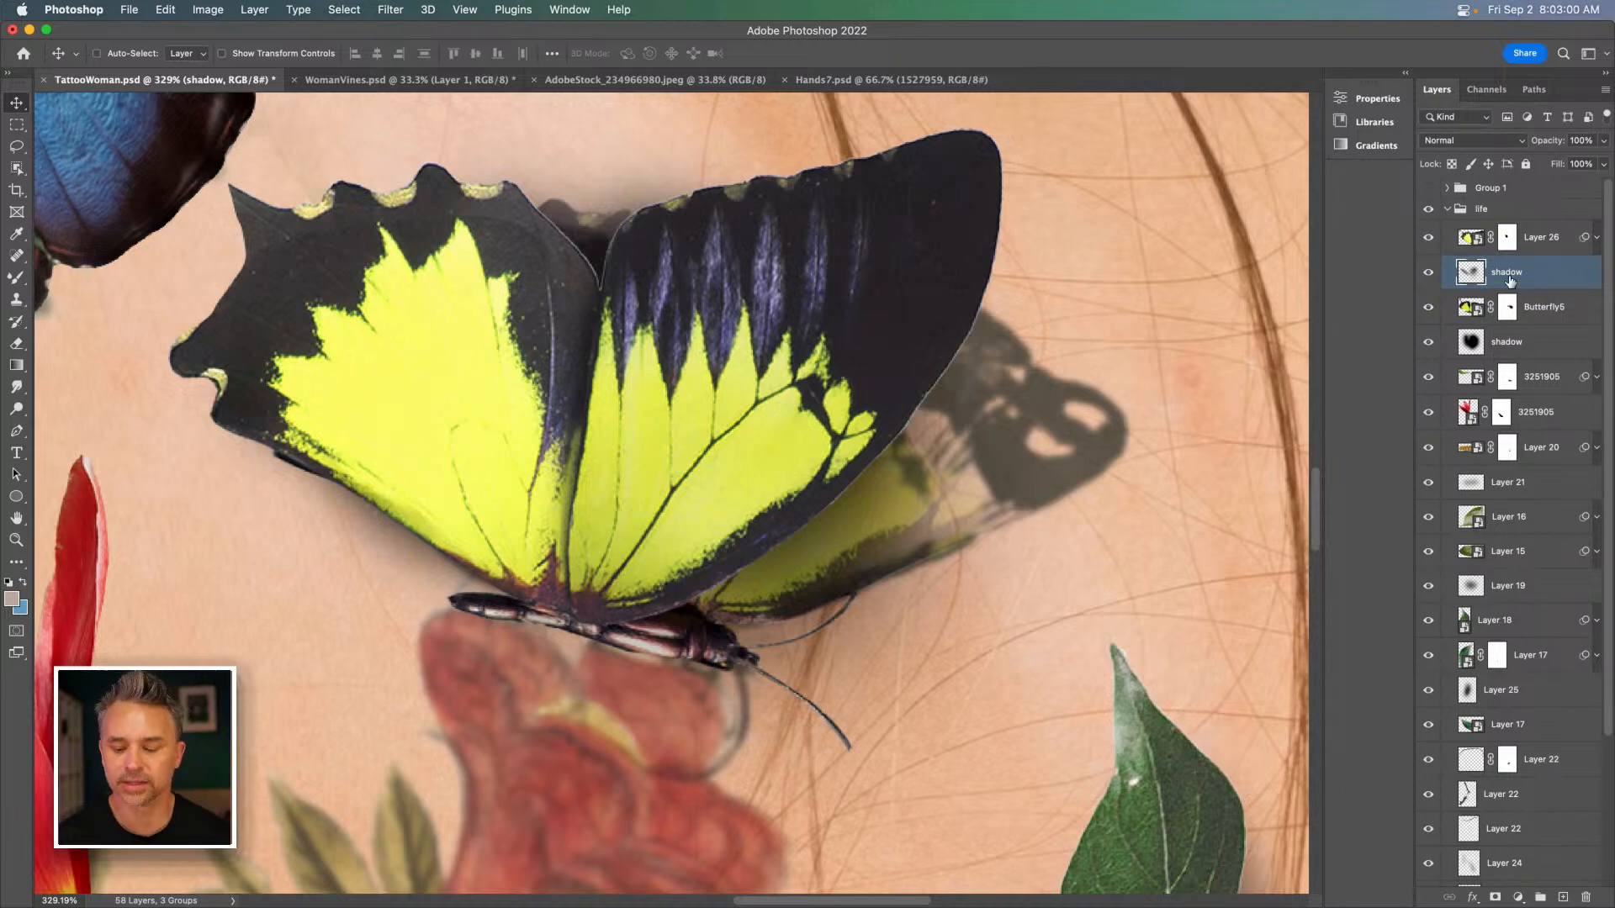
Add a new empty layer directly beneath the blue butterfly's Layer 9, above Layer 10.
key(super+minus)
key(super+minus)
key(super+minus)
key(super+minus)
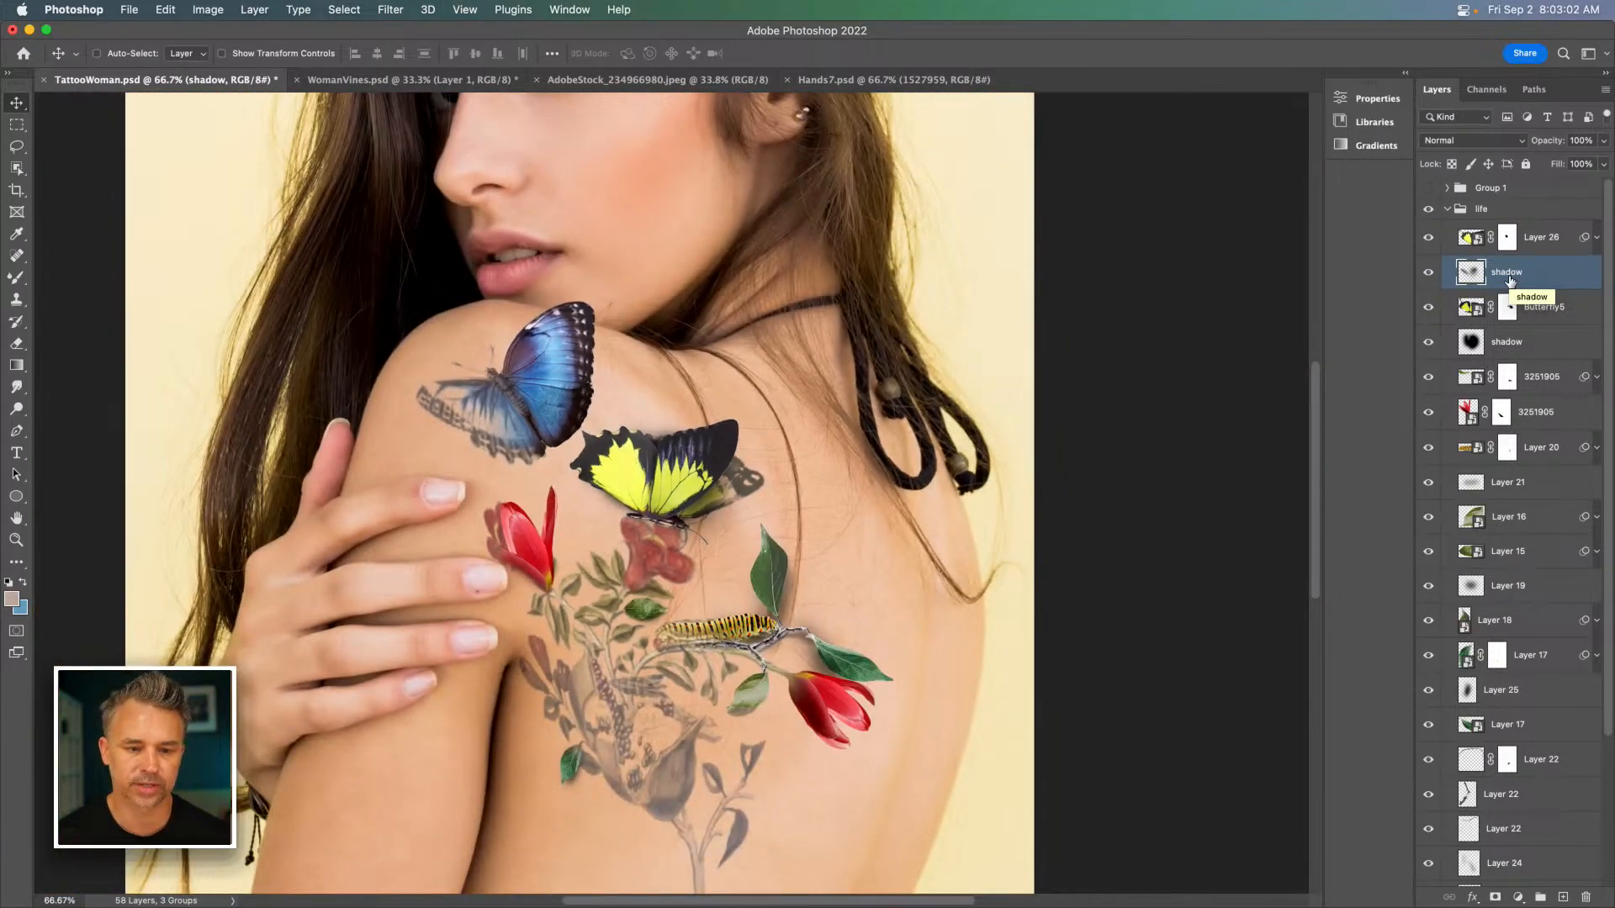
super+click(551, 386)
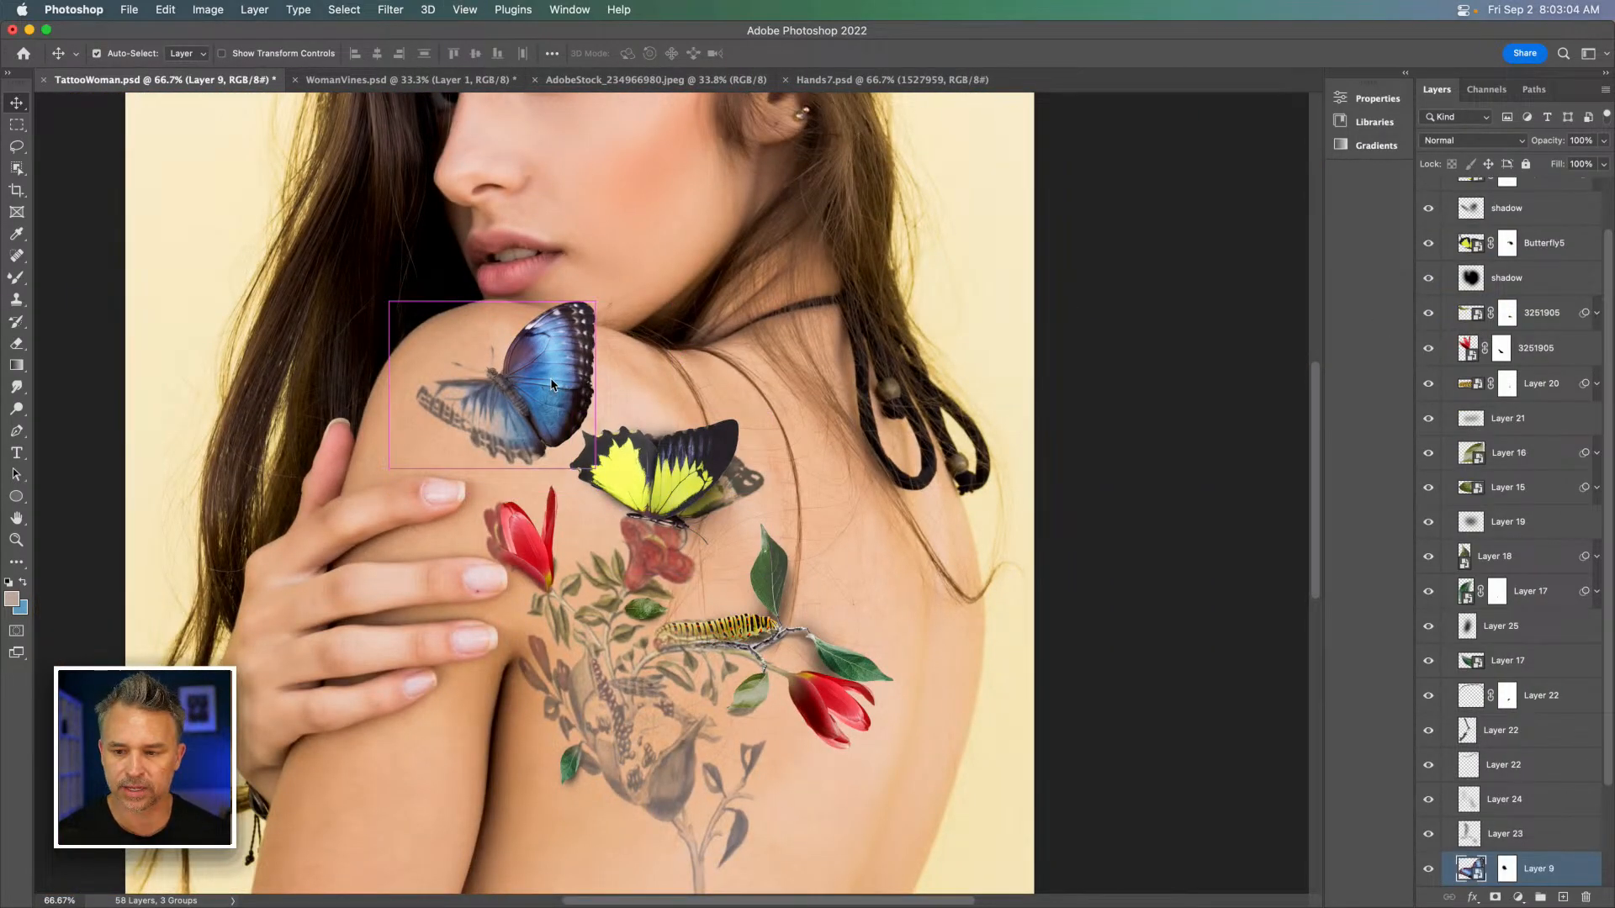
scroll(1522, 817, down, 3)
click(1535, 784)
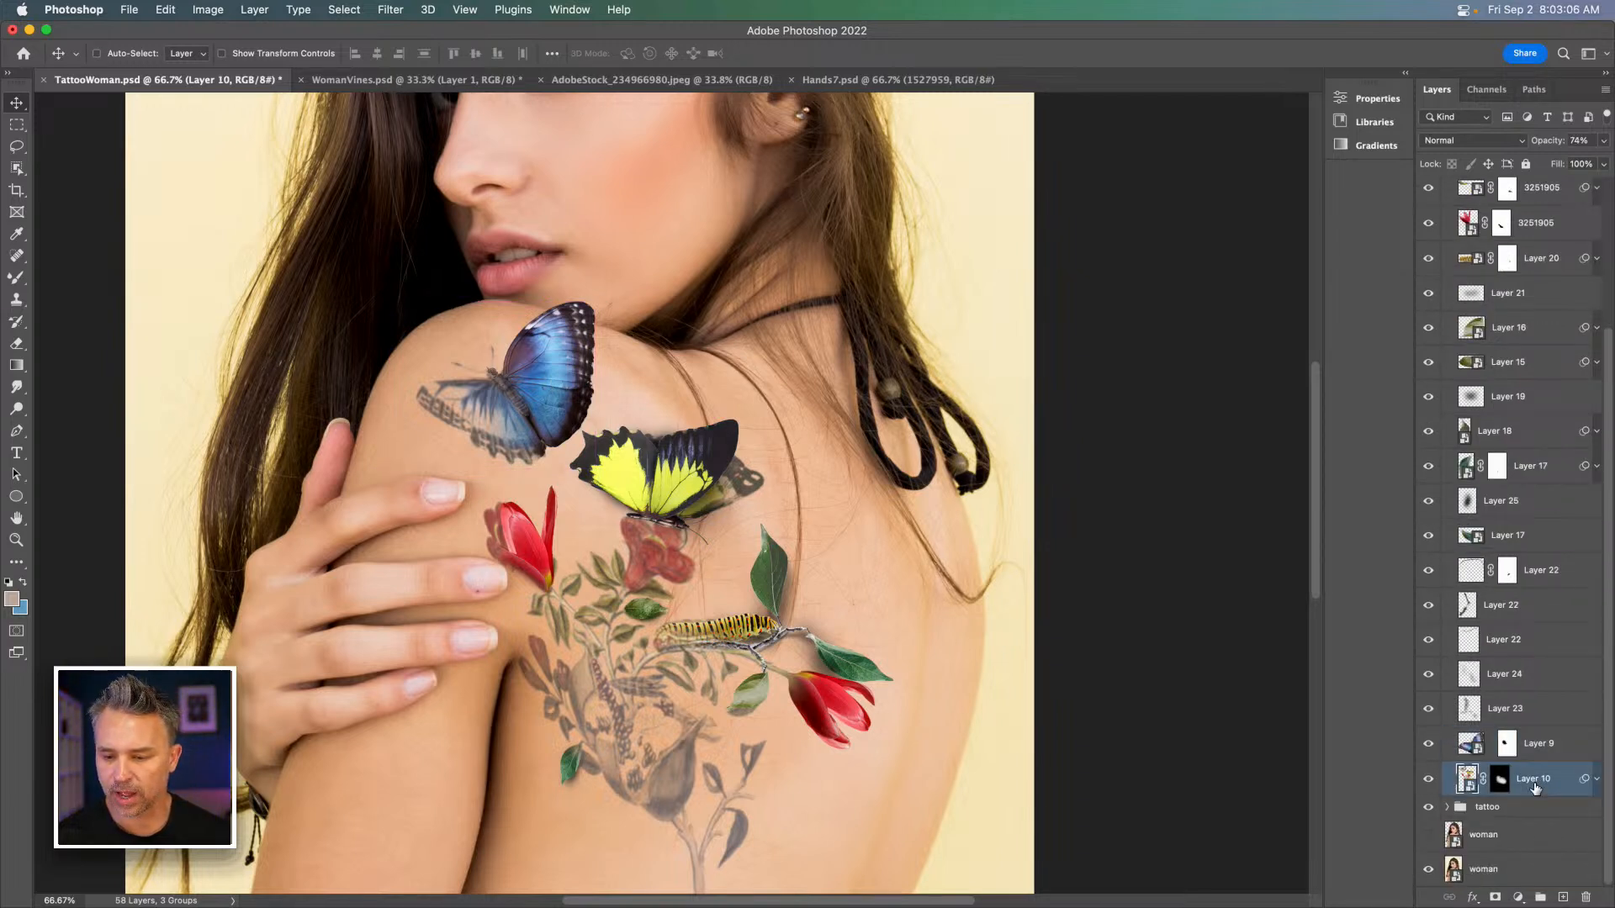
click(1560, 896)
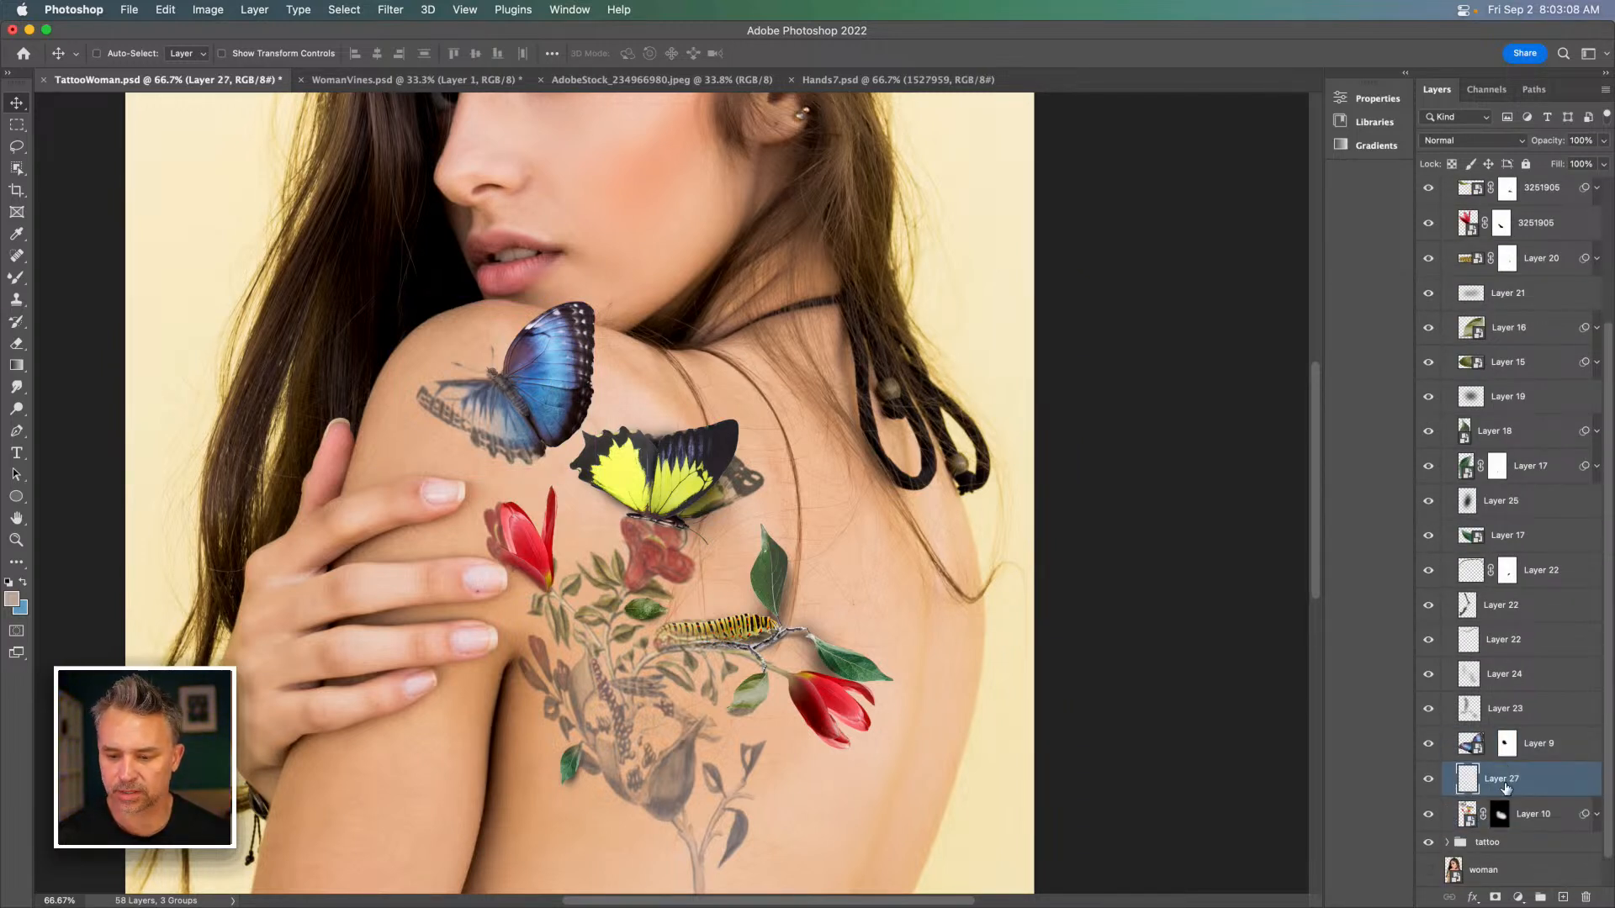
Reset the foreground and background colours to black and white, and choose the Soft Round tip for the Mixer Brush.
key(super+equal)
key(super+equal)
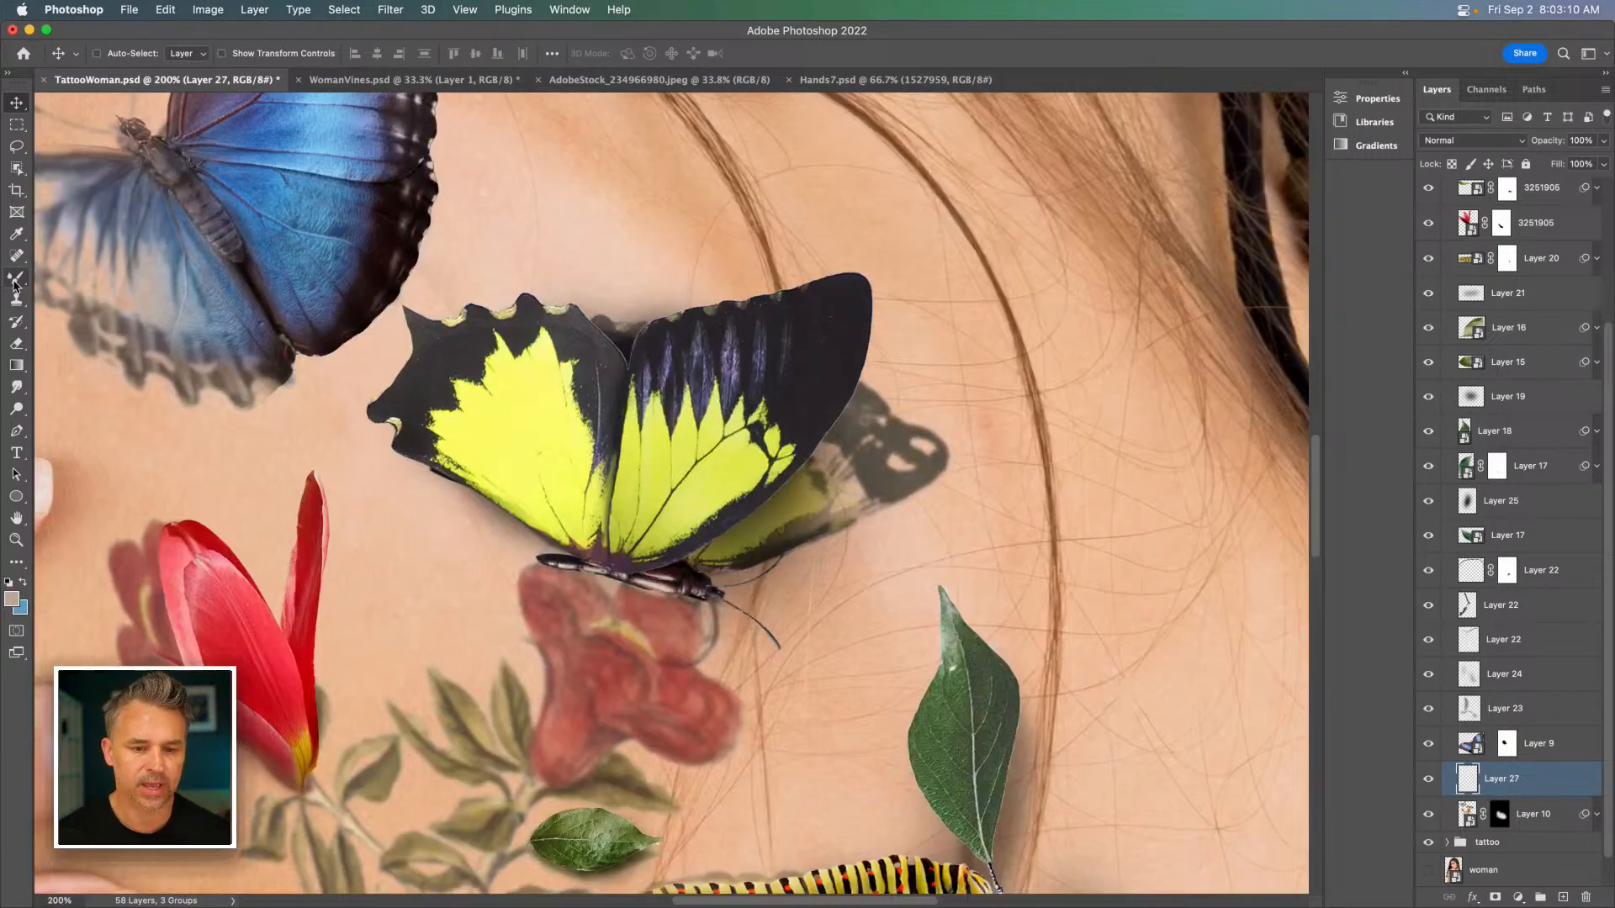
drag(435, 412, 759, 696)
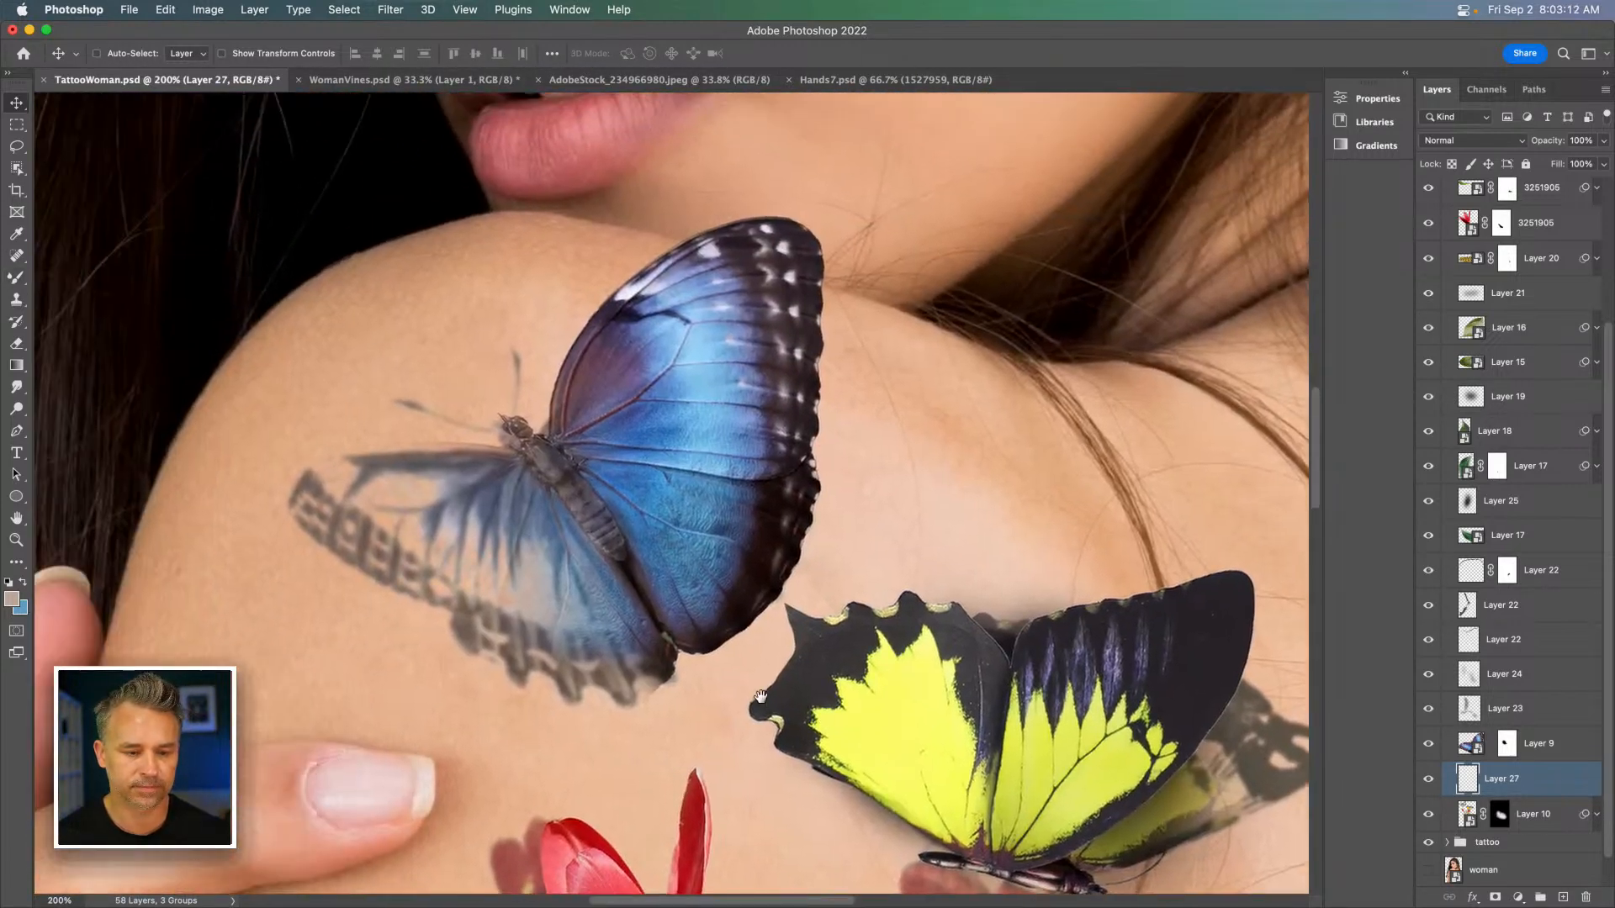
click(8, 582)
key(b)
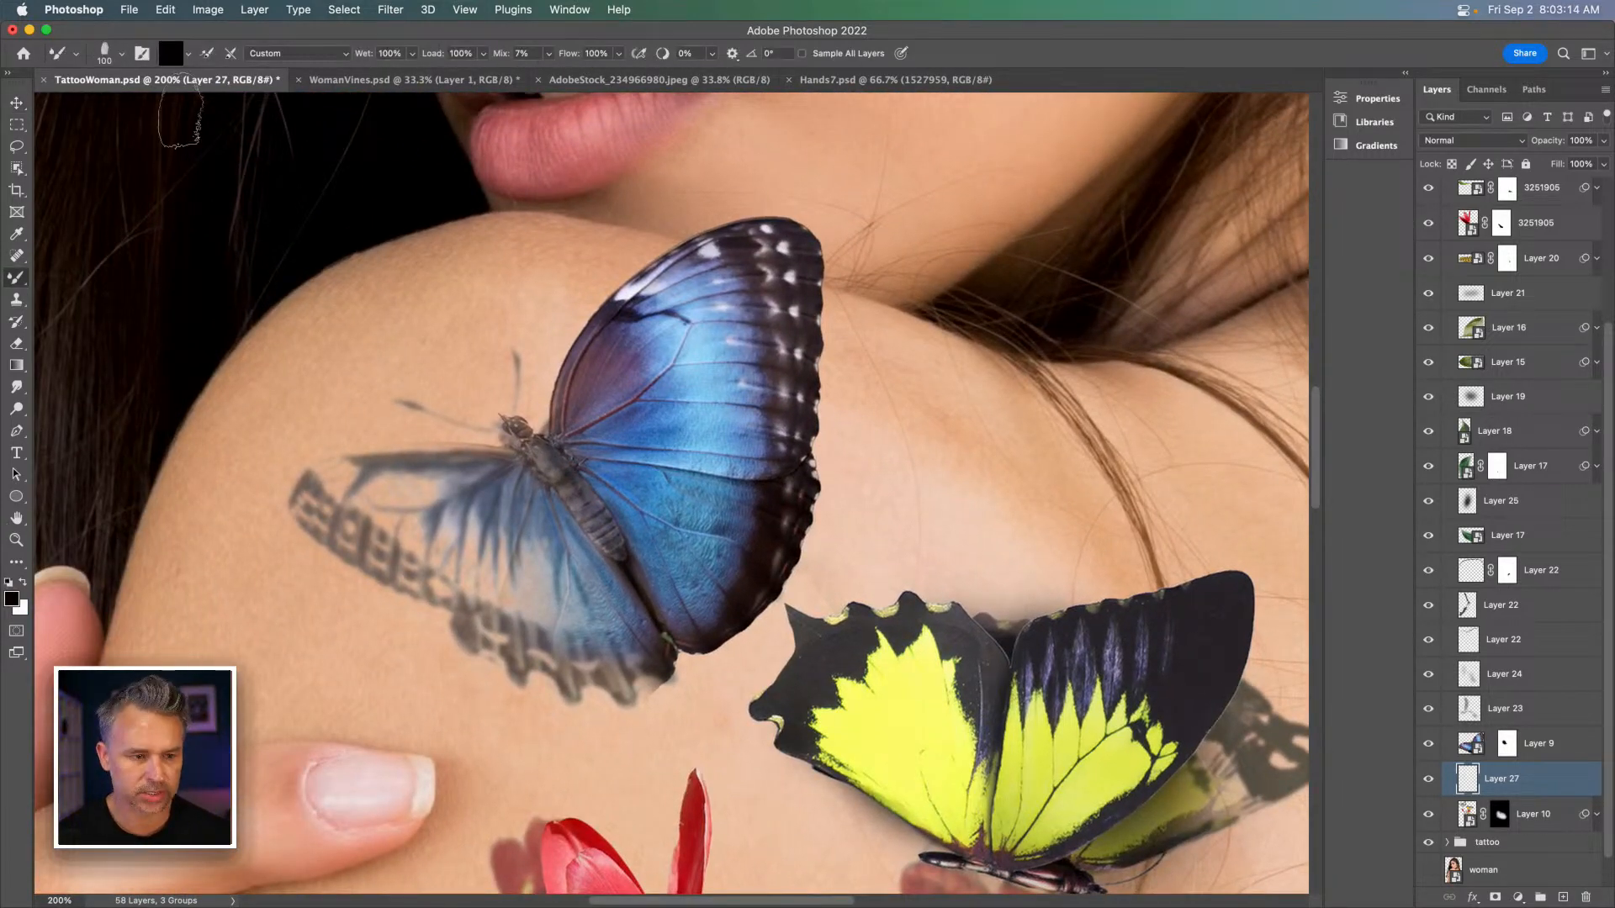
click(120, 55)
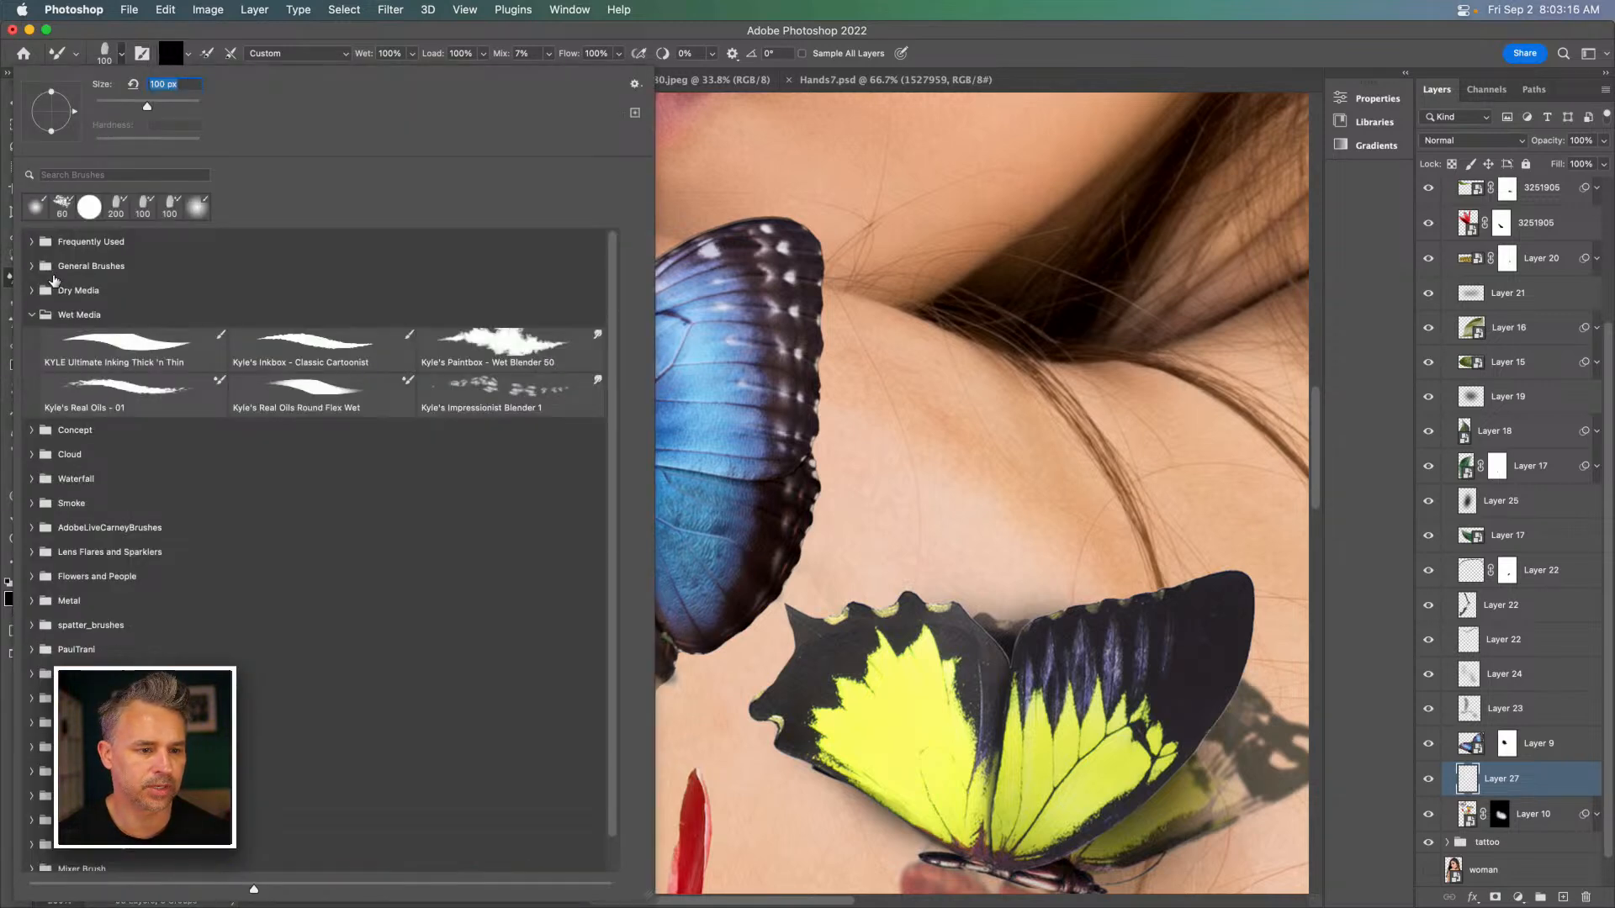
click(31, 243)
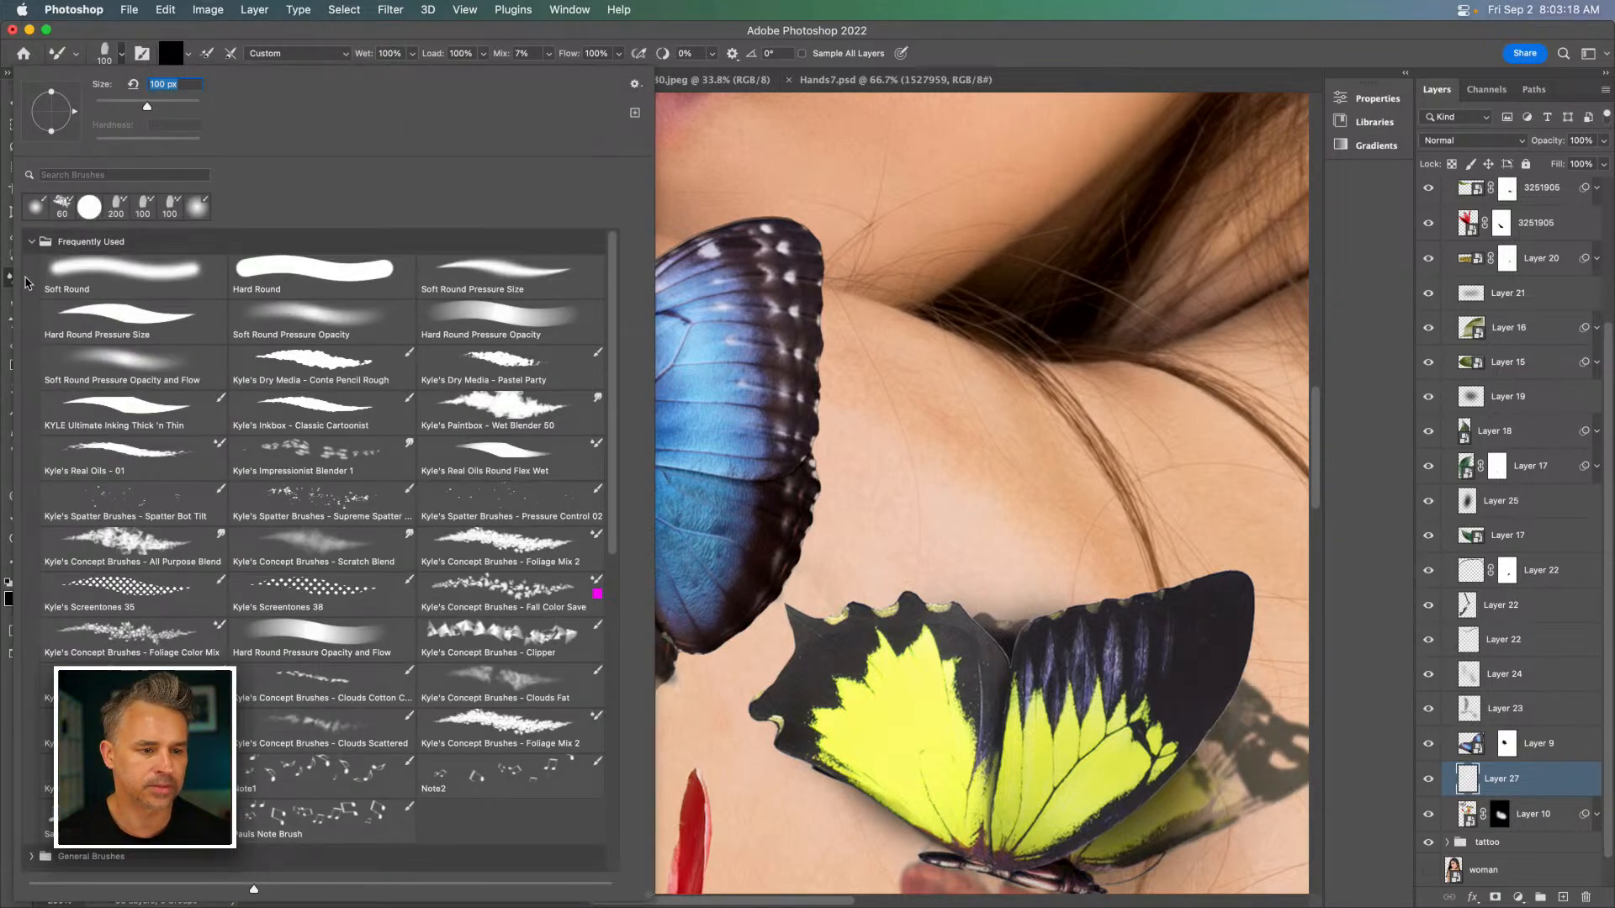
double_click(108, 277)
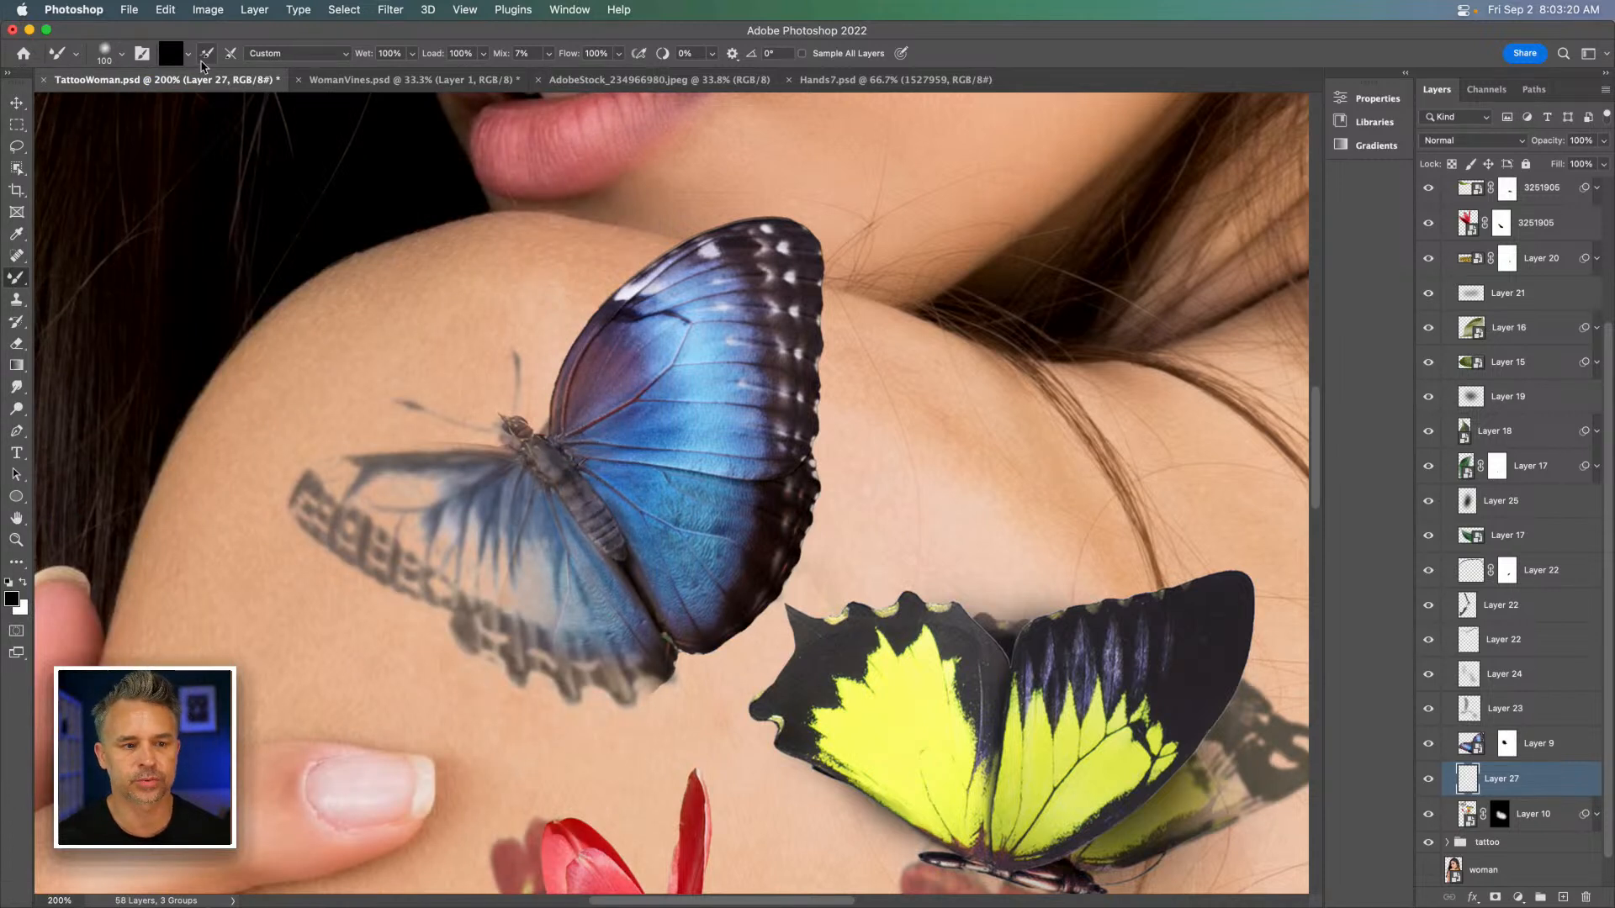
Switch to the regular Brush tool and set its size to 300 px and its flow to 4%.
right_click(17, 277)
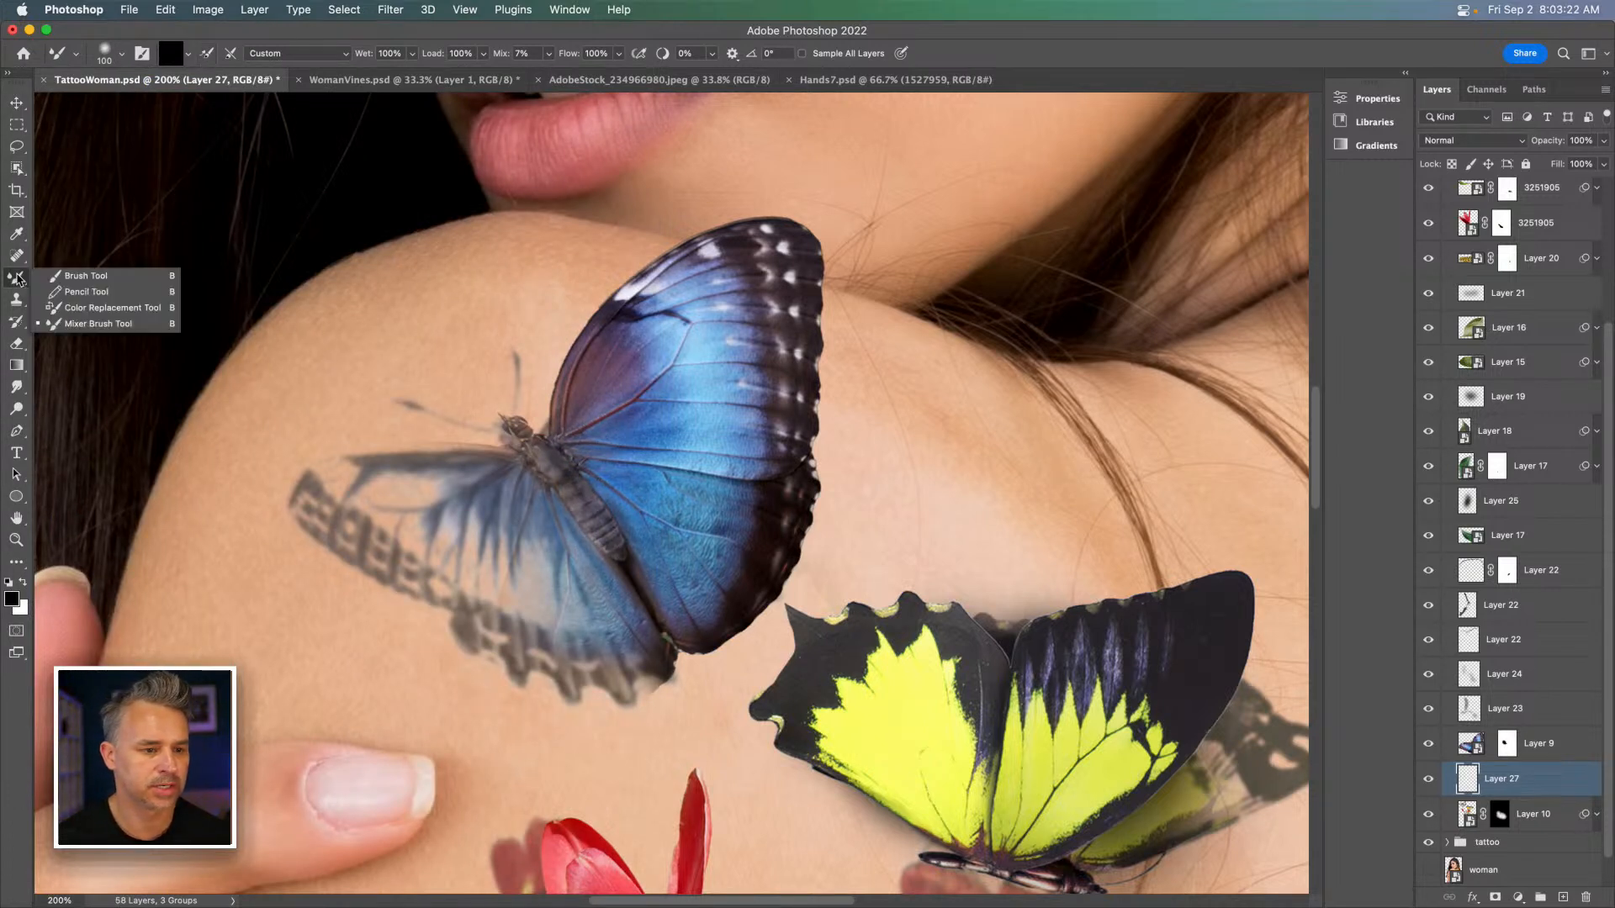
click(72, 277)
key(bracketright)
key(bracketright)
key(bracketright)
key(bracketright)
key(bracketright)
key(bracketright)
key(bracketright)
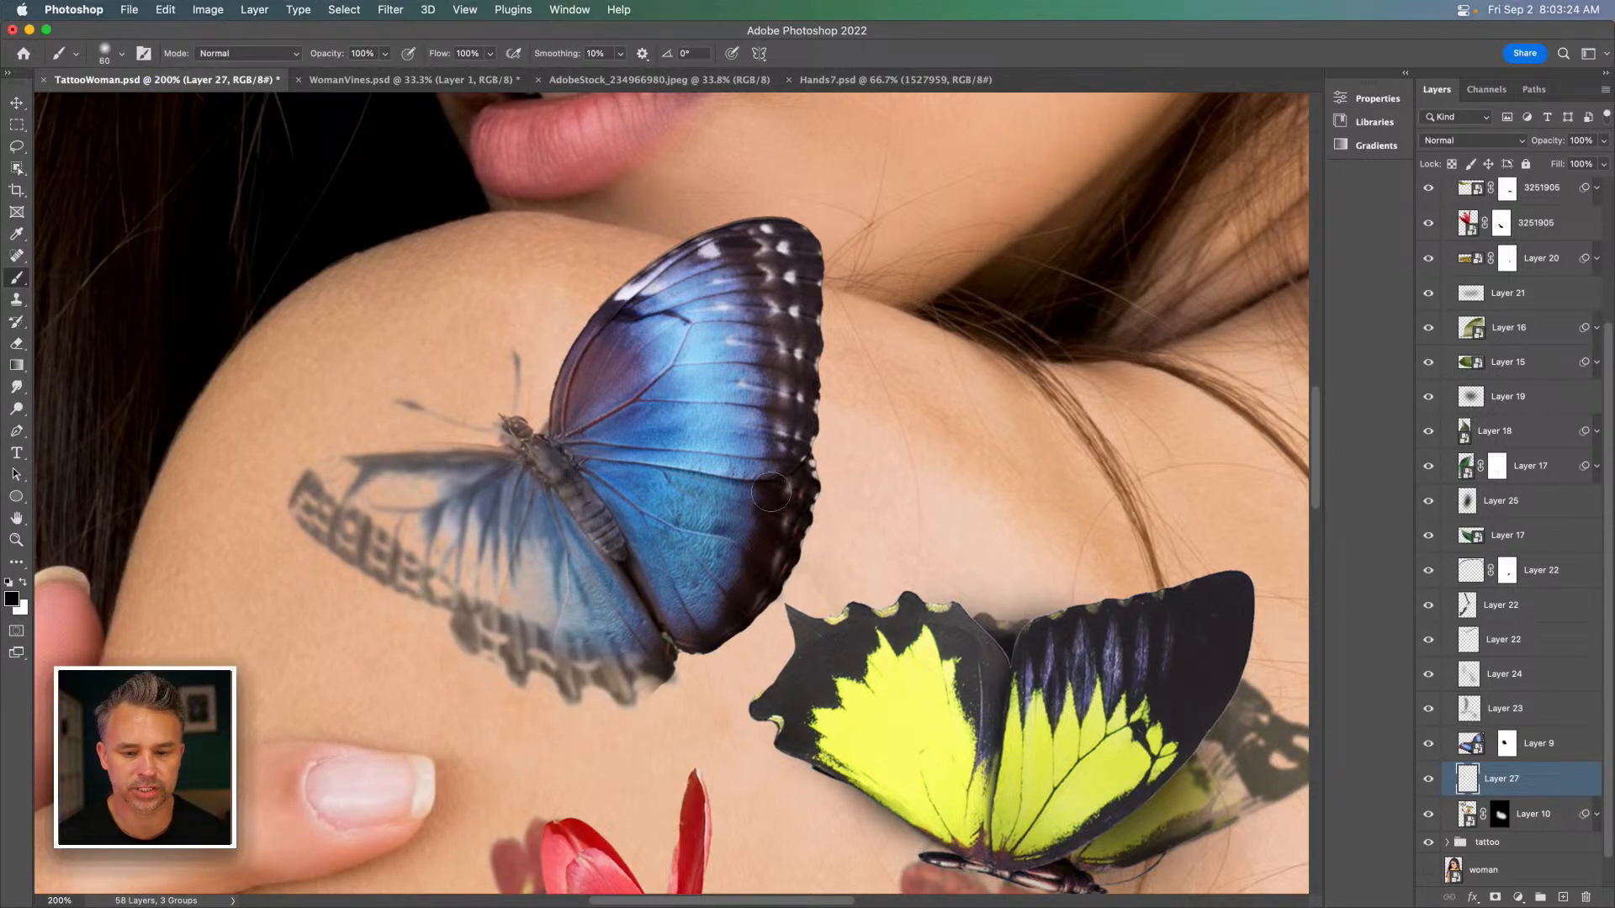
key(bracketright)
key(bracketright)
key(bracketright)
key(bracketright)
key(bracketright)
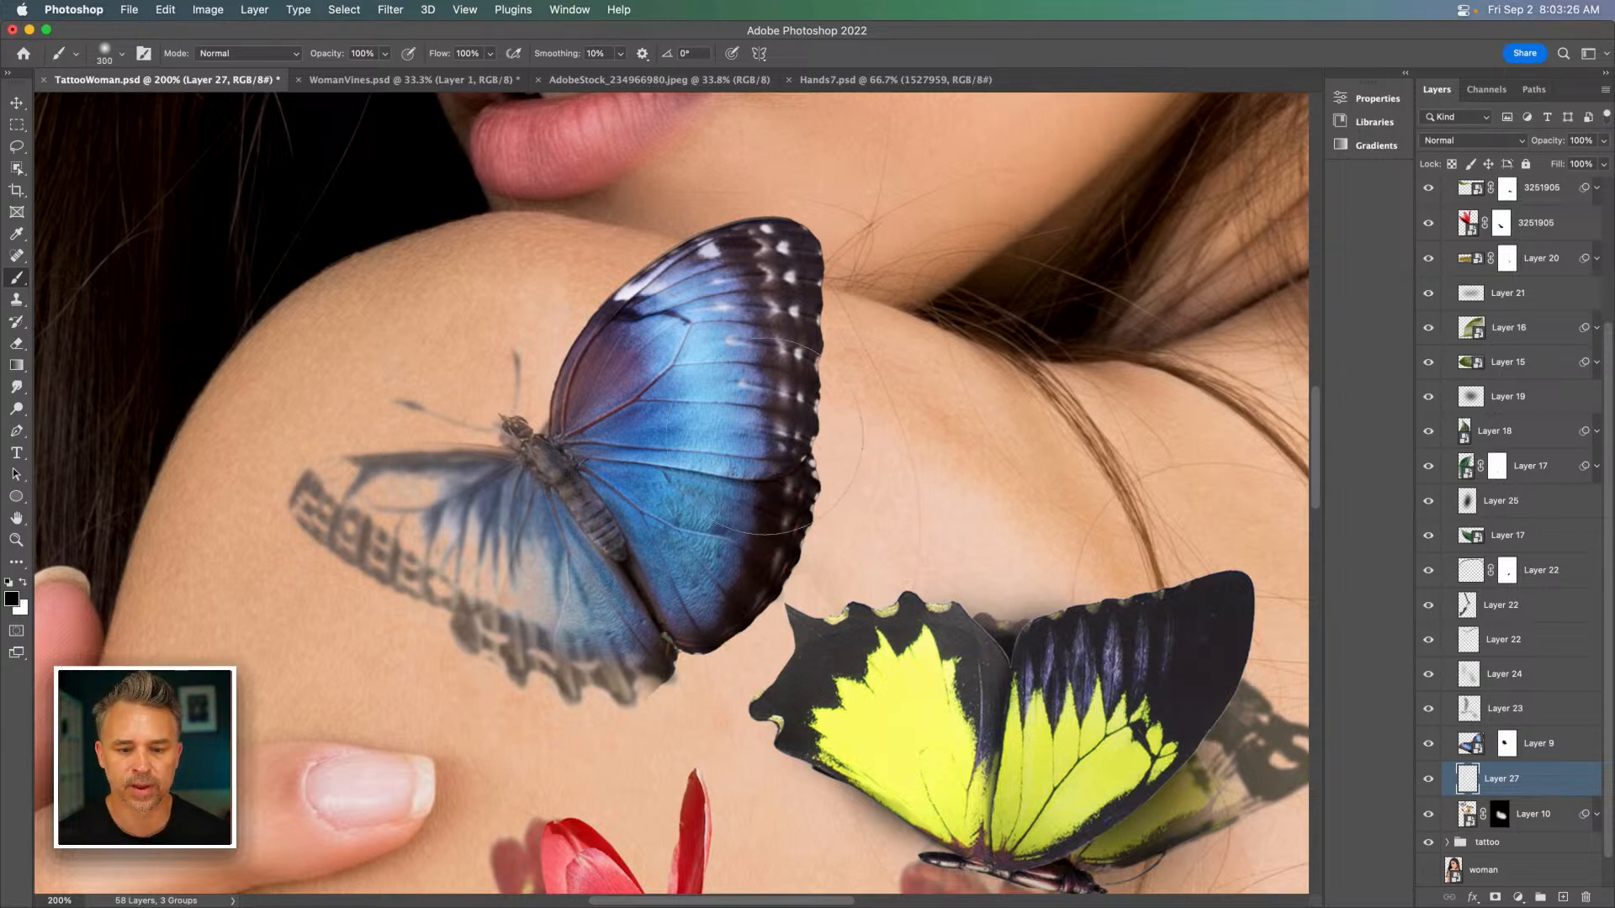
drag(436, 53, 350, 59)
Paint a soft black shadow on the skin beside the blue butterfly's raised wing, enlarging the brush for the outer part.
mouse_move(753, 483)
mouse_down()
mouse_move(744, 630)
mouse_move(773, 542)
mouse_move(761, 513)
mouse_move(778, 396)
mouse_move(774, 534)
mouse_move(765, 475)
mouse_move(748, 589)
mouse_move(694, 610)
mouse_move(732, 588)
mouse_move(715, 455)
mouse_move(761, 651)
mouse_move(753, 429)
mouse_move(790, 471)
mouse_move(790, 539)
mouse_move(765, 362)
mouse_move(752, 490)
mouse_move(754, 422)
mouse_move(759, 517)
mouse_move(748, 344)
mouse_move(746, 421)
mouse_move(756, 397)
mouse_move(766, 519)
mouse_up()
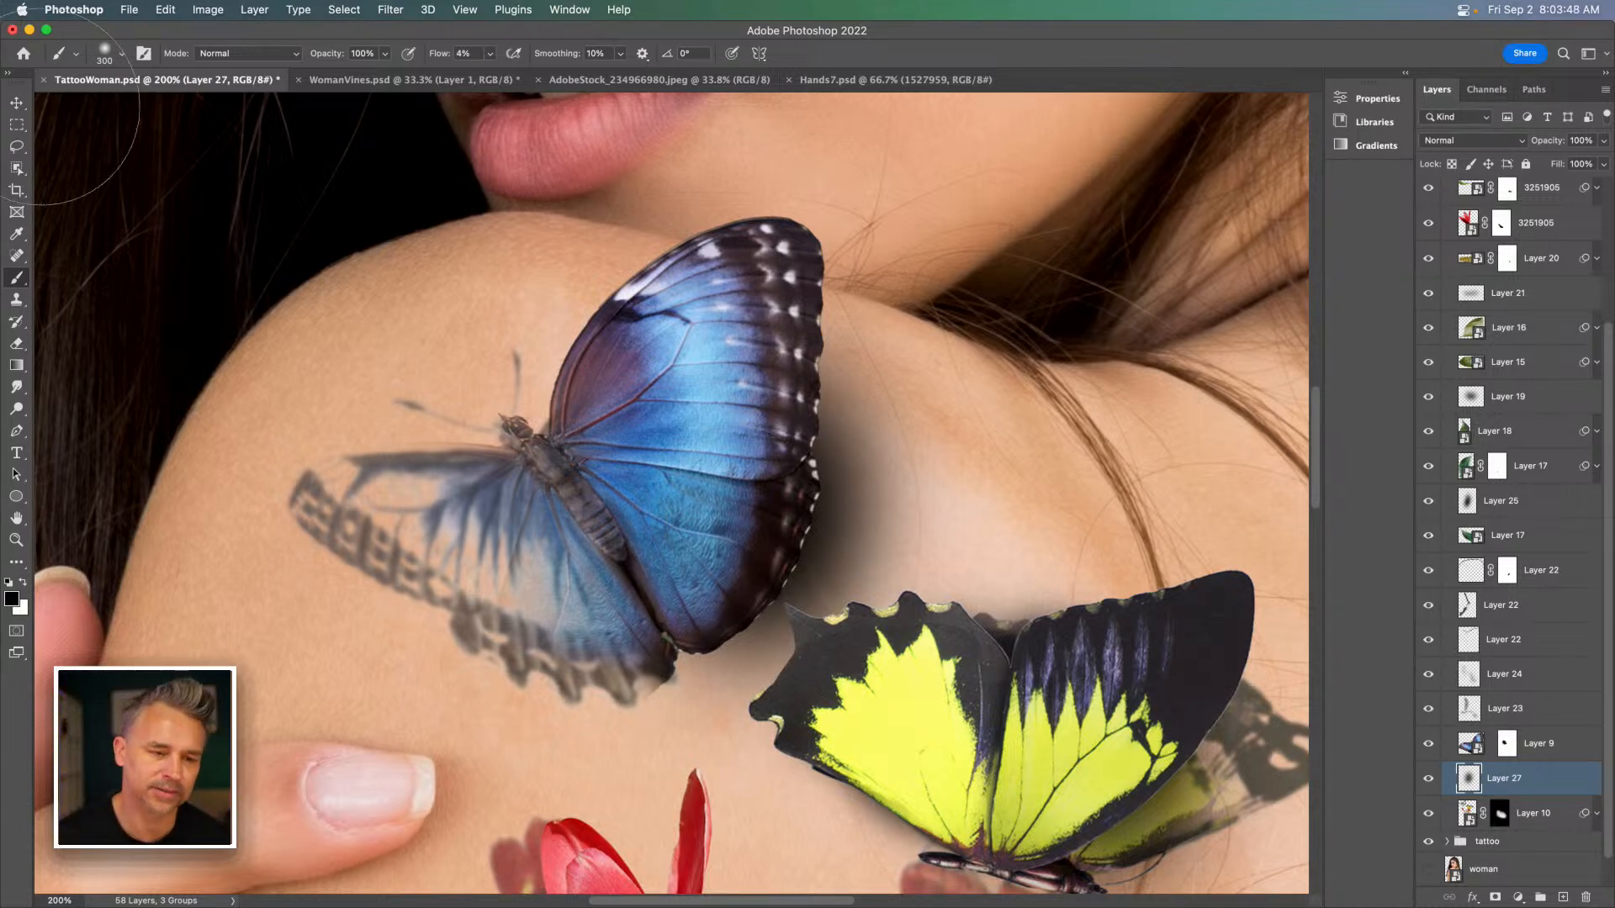
mouse_move(843, 399)
mouse_down()
mouse_move(858, 561)
mouse_move(896, 512)
mouse_move(934, 525)
mouse_move(950, 567)
mouse_move(930, 578)
mouse_up()
key(bracketright)
key(bracketright)
click(6, 104)
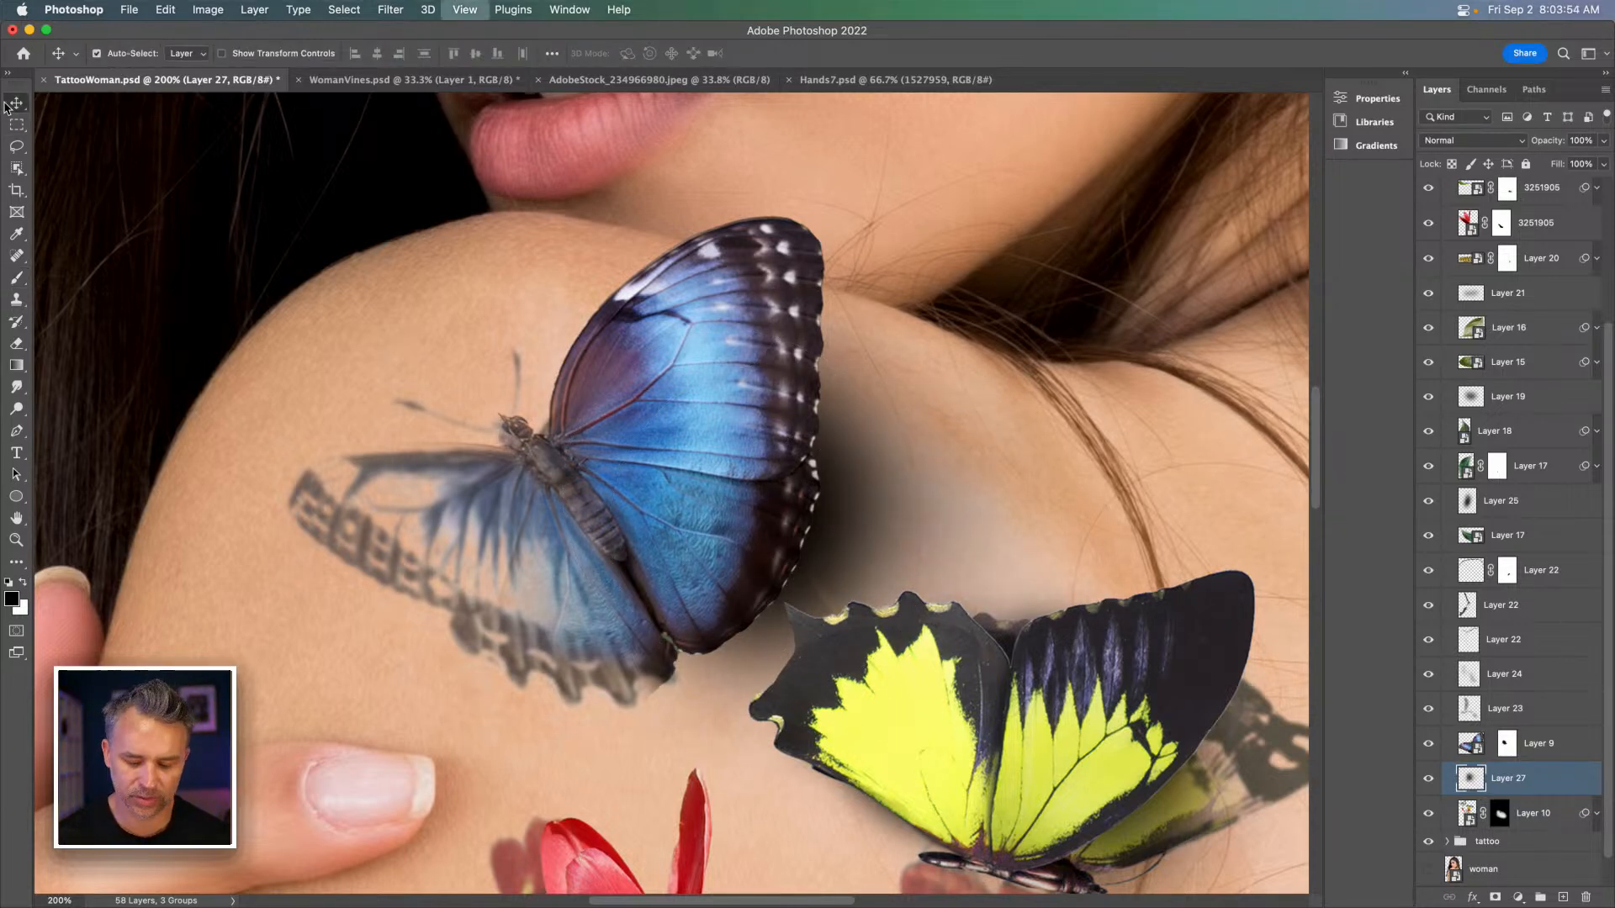
Clear all of the painted black shadow from Layer 27.
key(super+minus)
key(super+minus)
key(super+equal)
key(super+equal)
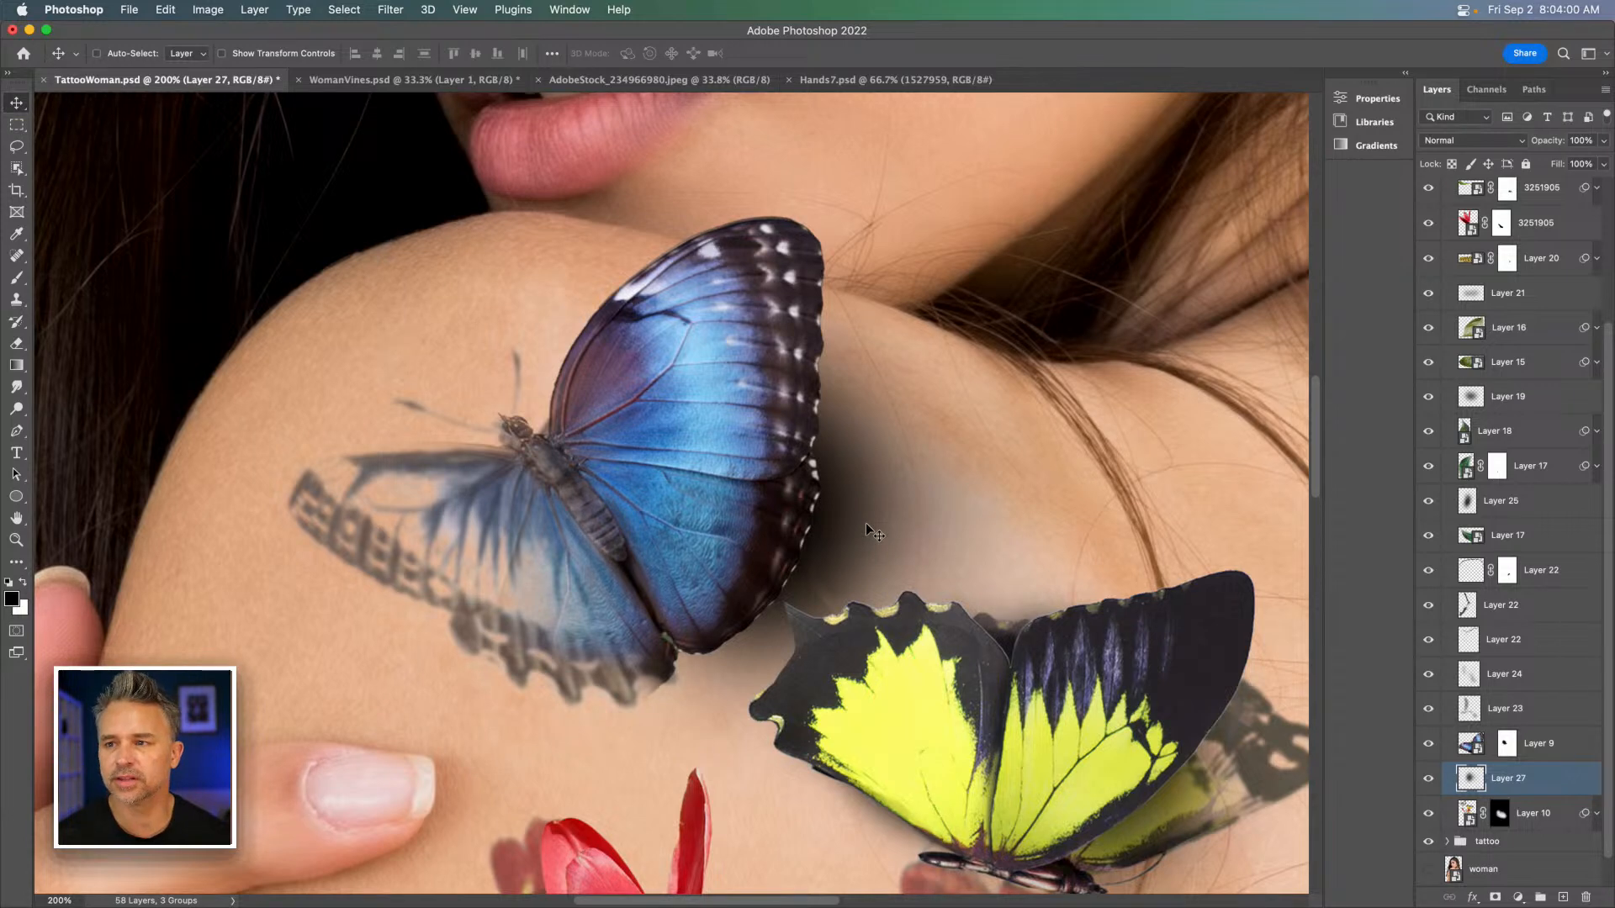
key(super+equal)
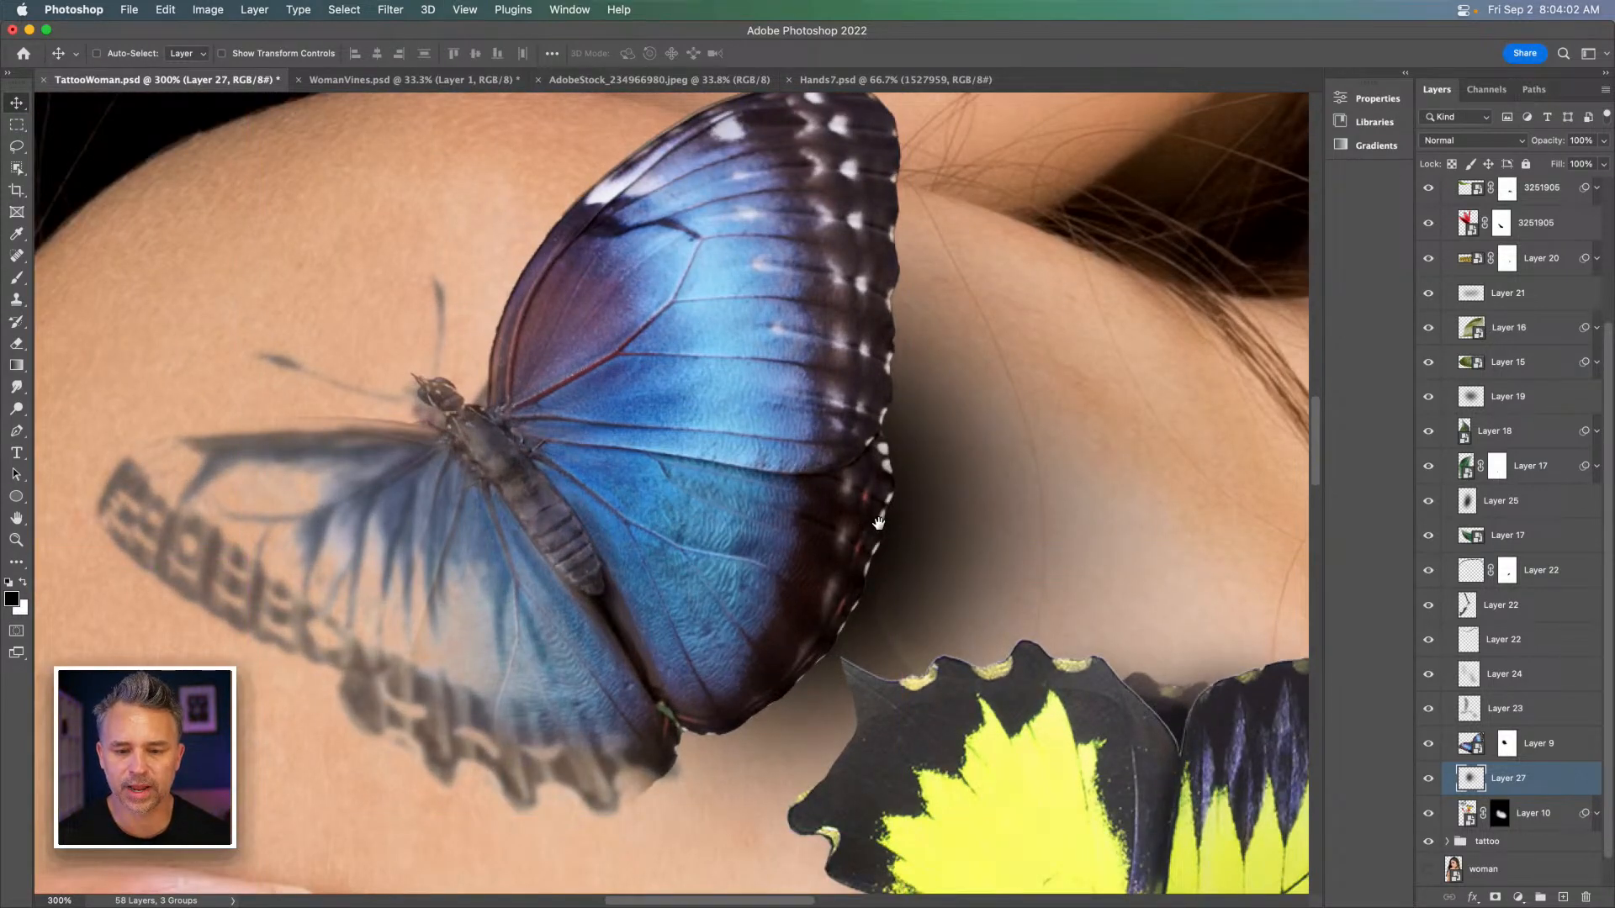
drag(878, 523, 761, 510)
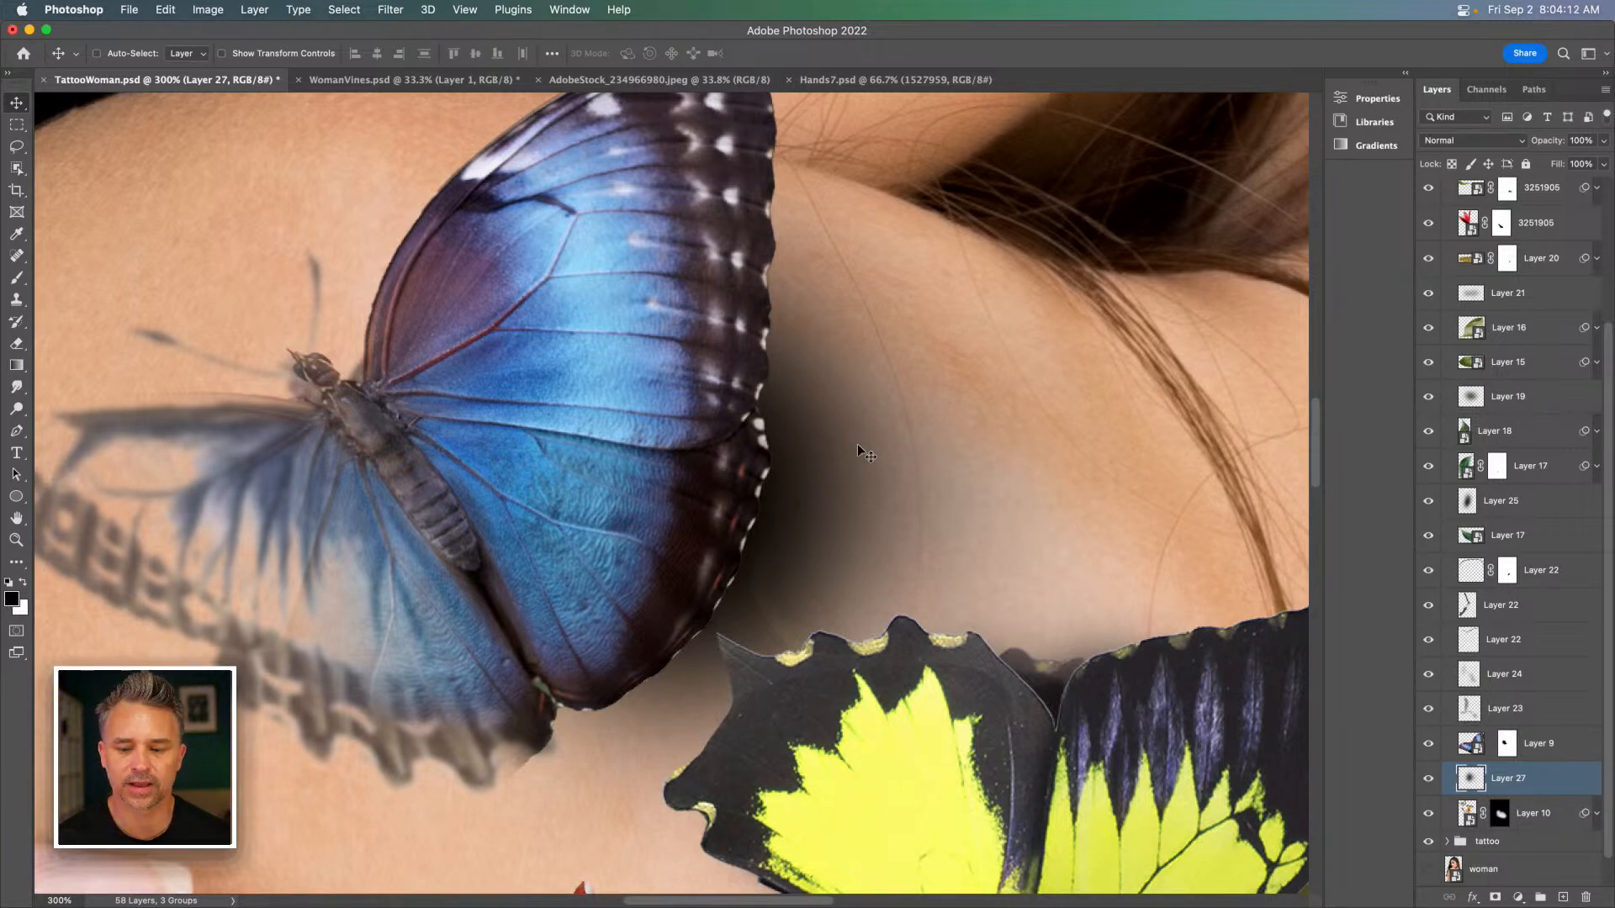
key(super+0)
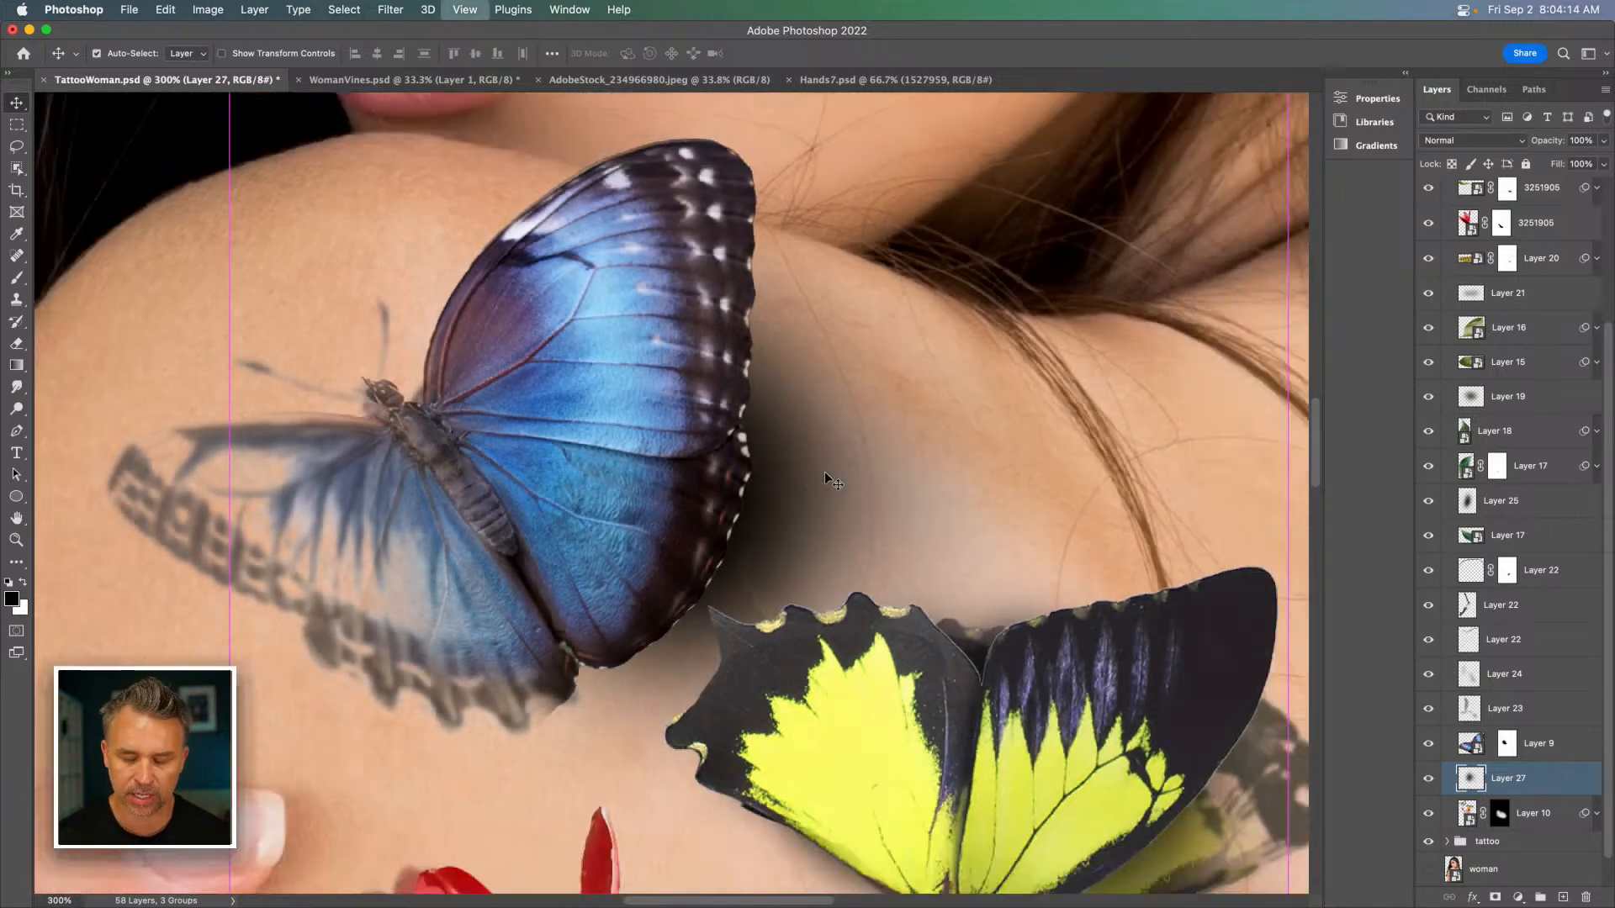
key(super+a)
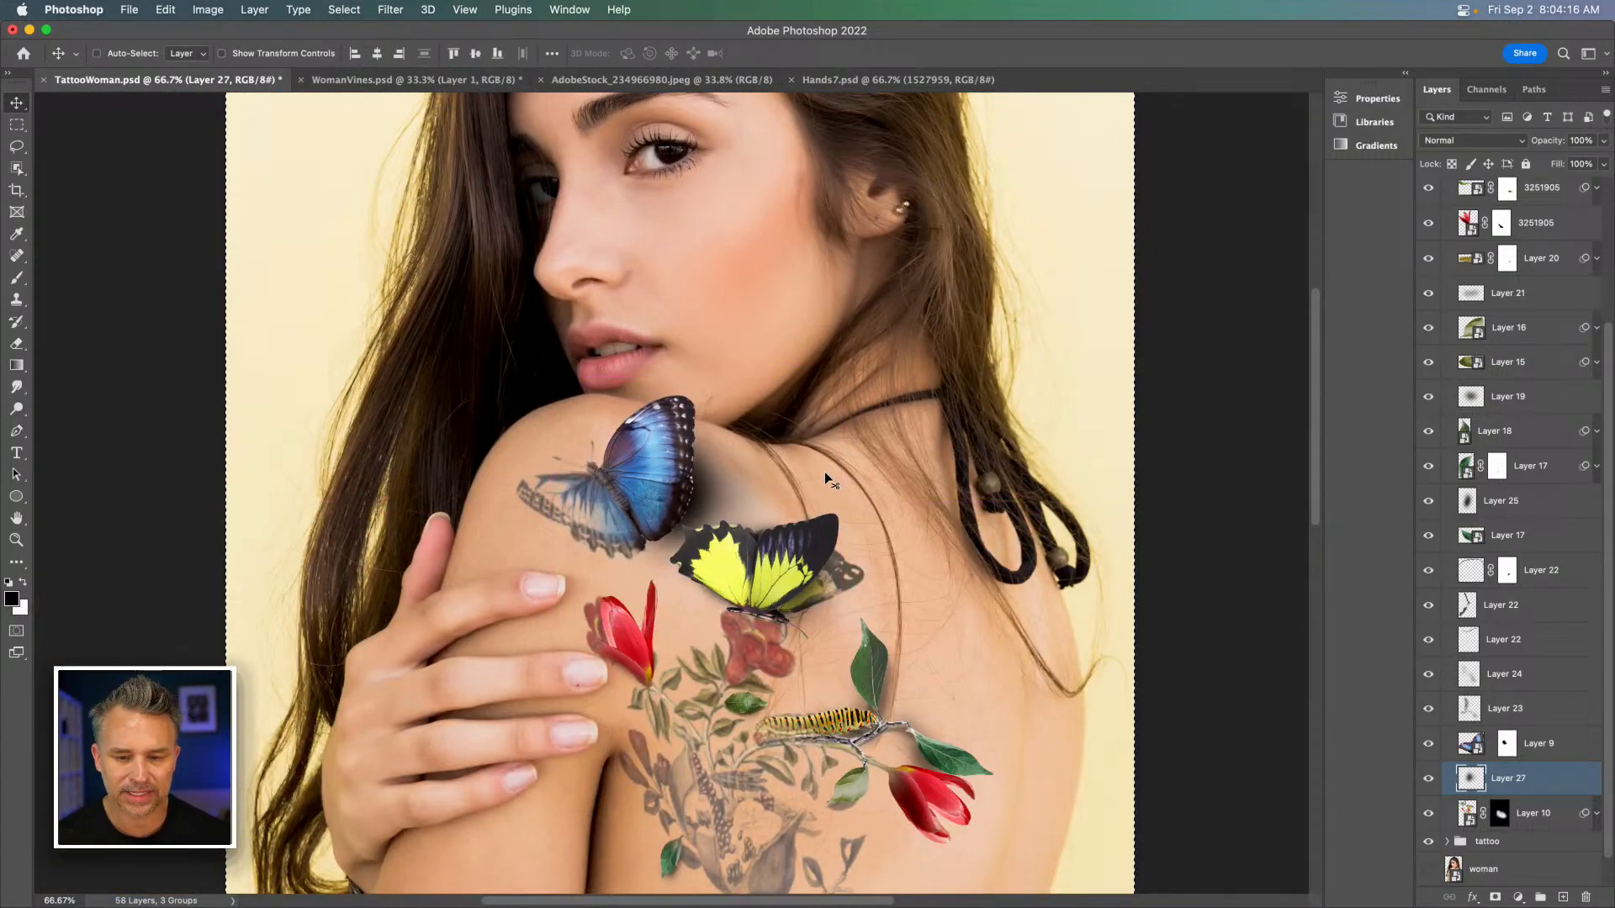
key(Delete)
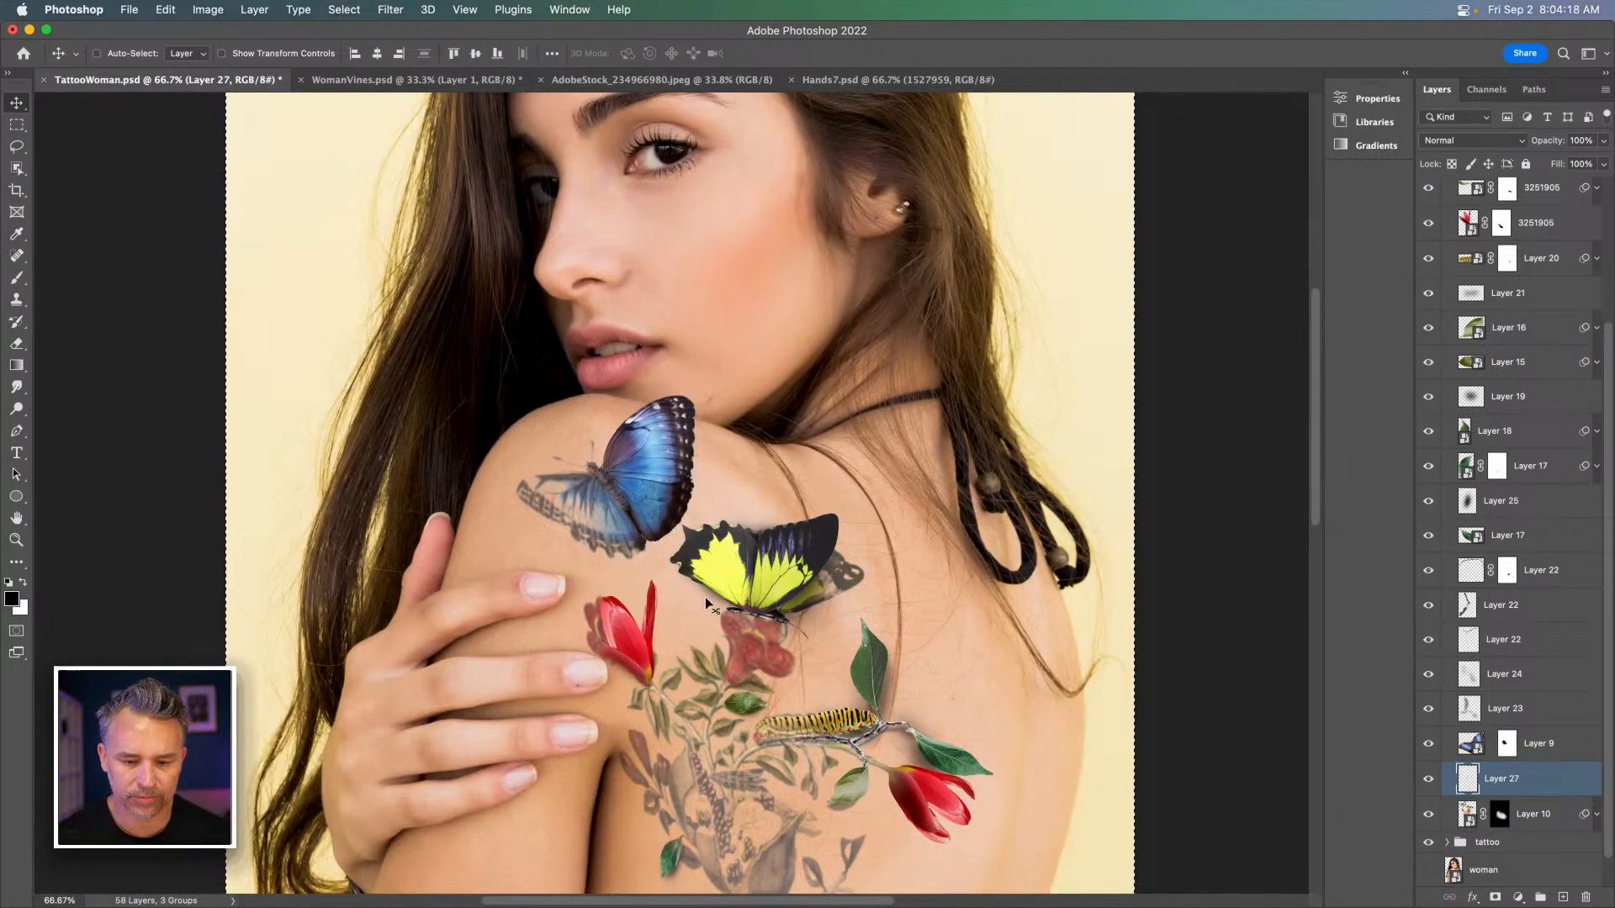
key(super+d)
Sample the dark brown shadow colour from the gap between the fingers with the Eyedropper.
key(super+1)
key(super+plus)
drag(437, 758, 639, 472)
drag(551, 677, 934, 516)
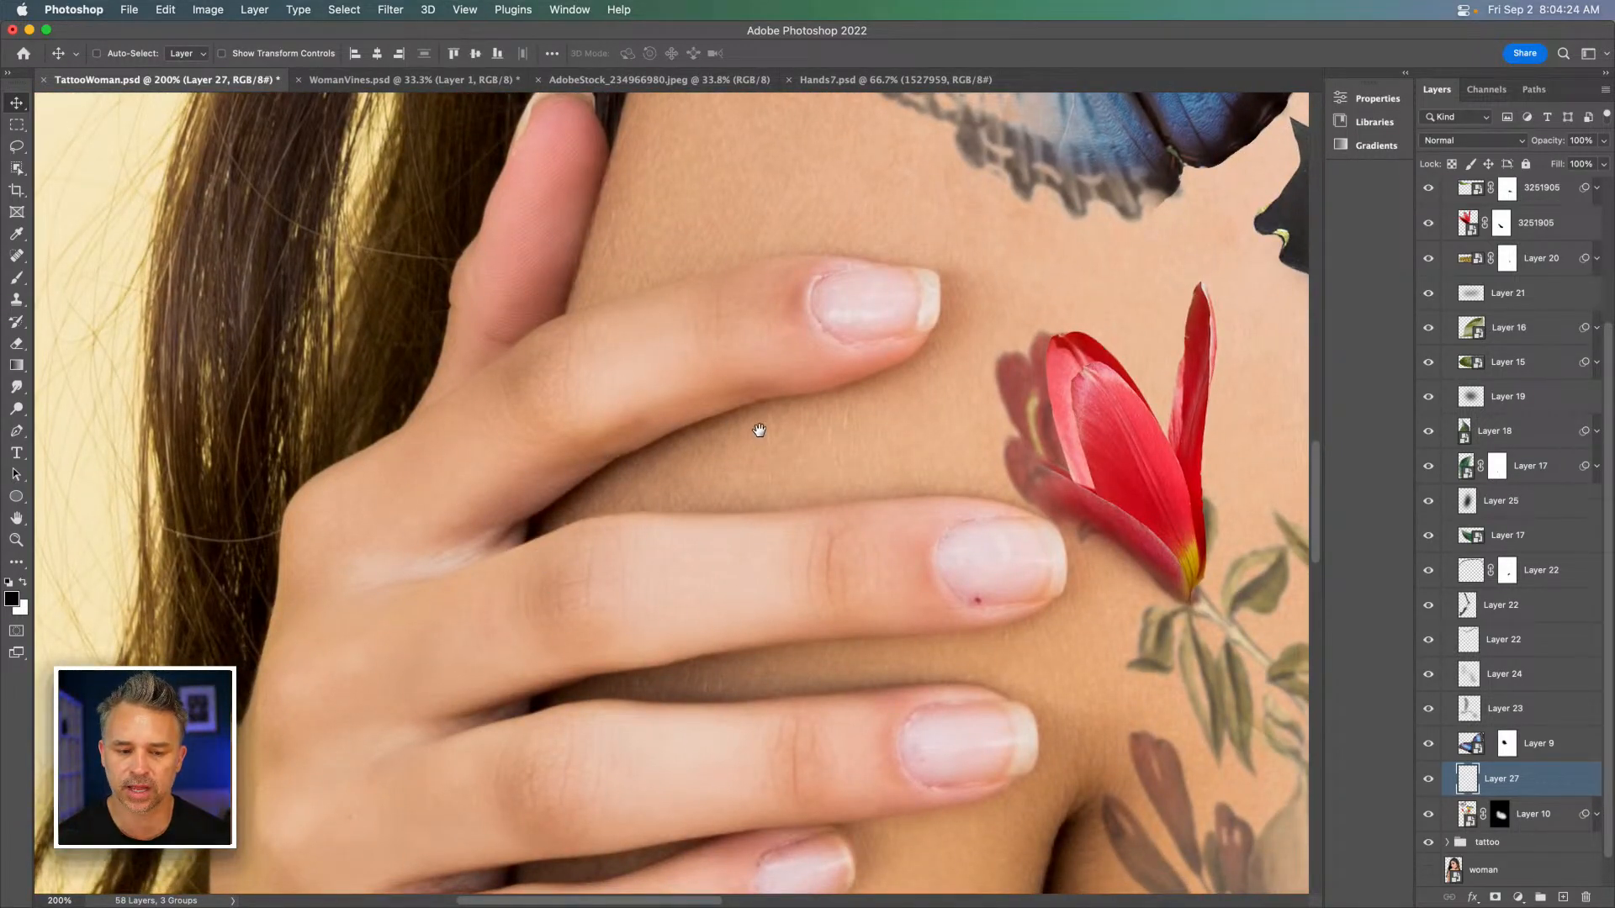
drag(759, 429, 648, 463)
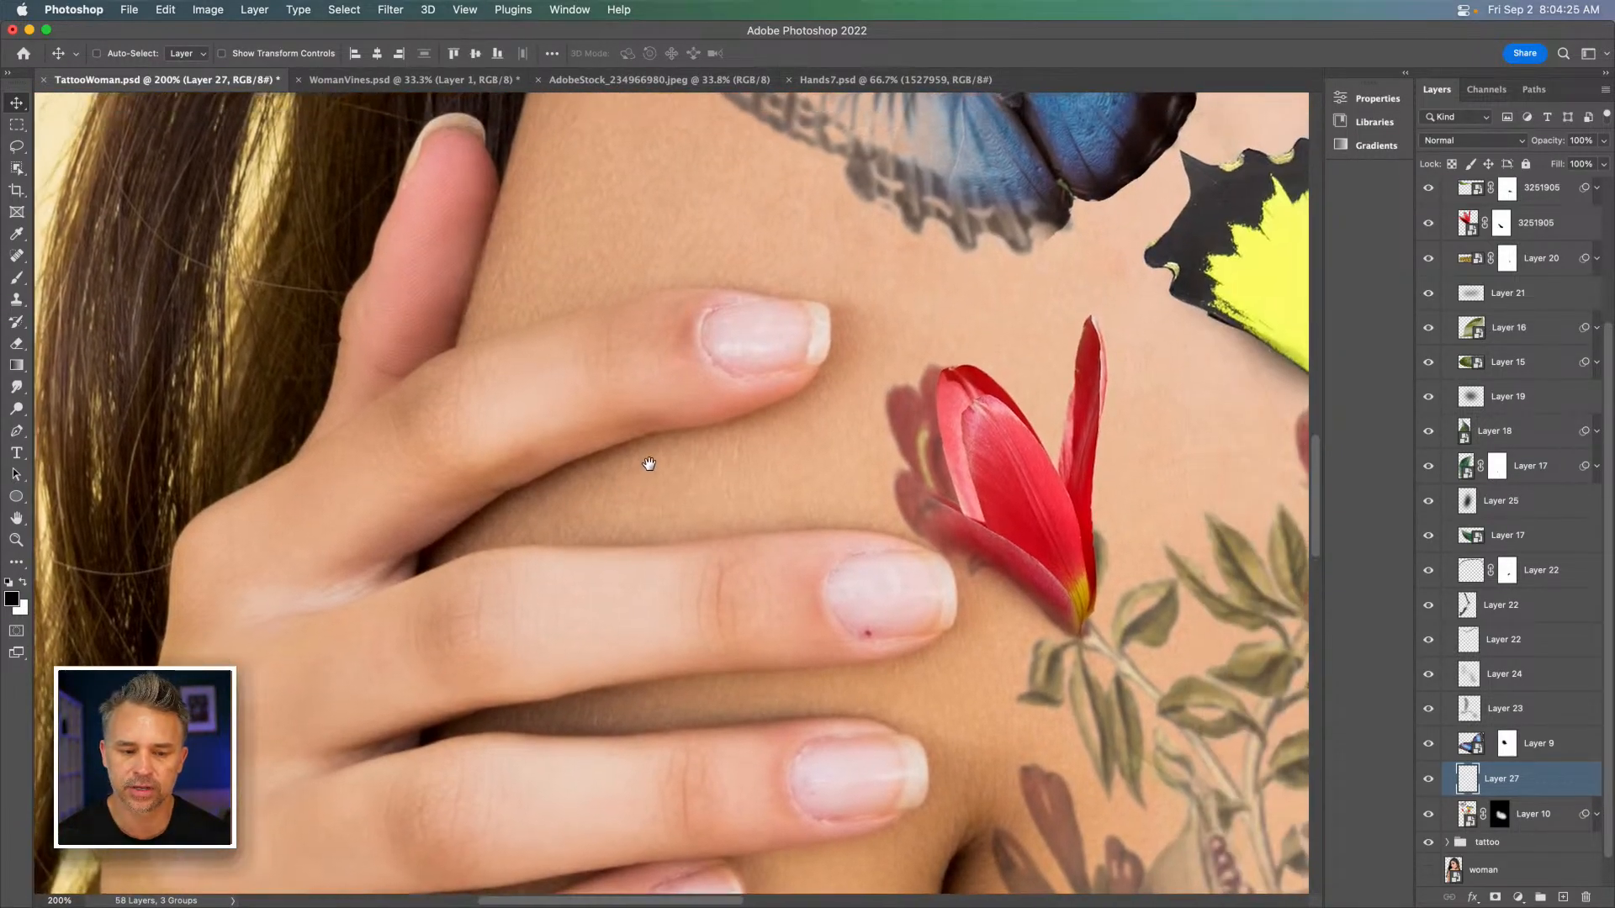
key(i)
click(573, 464)
click(572, 464)
click(435, 545)
click(435, 545)
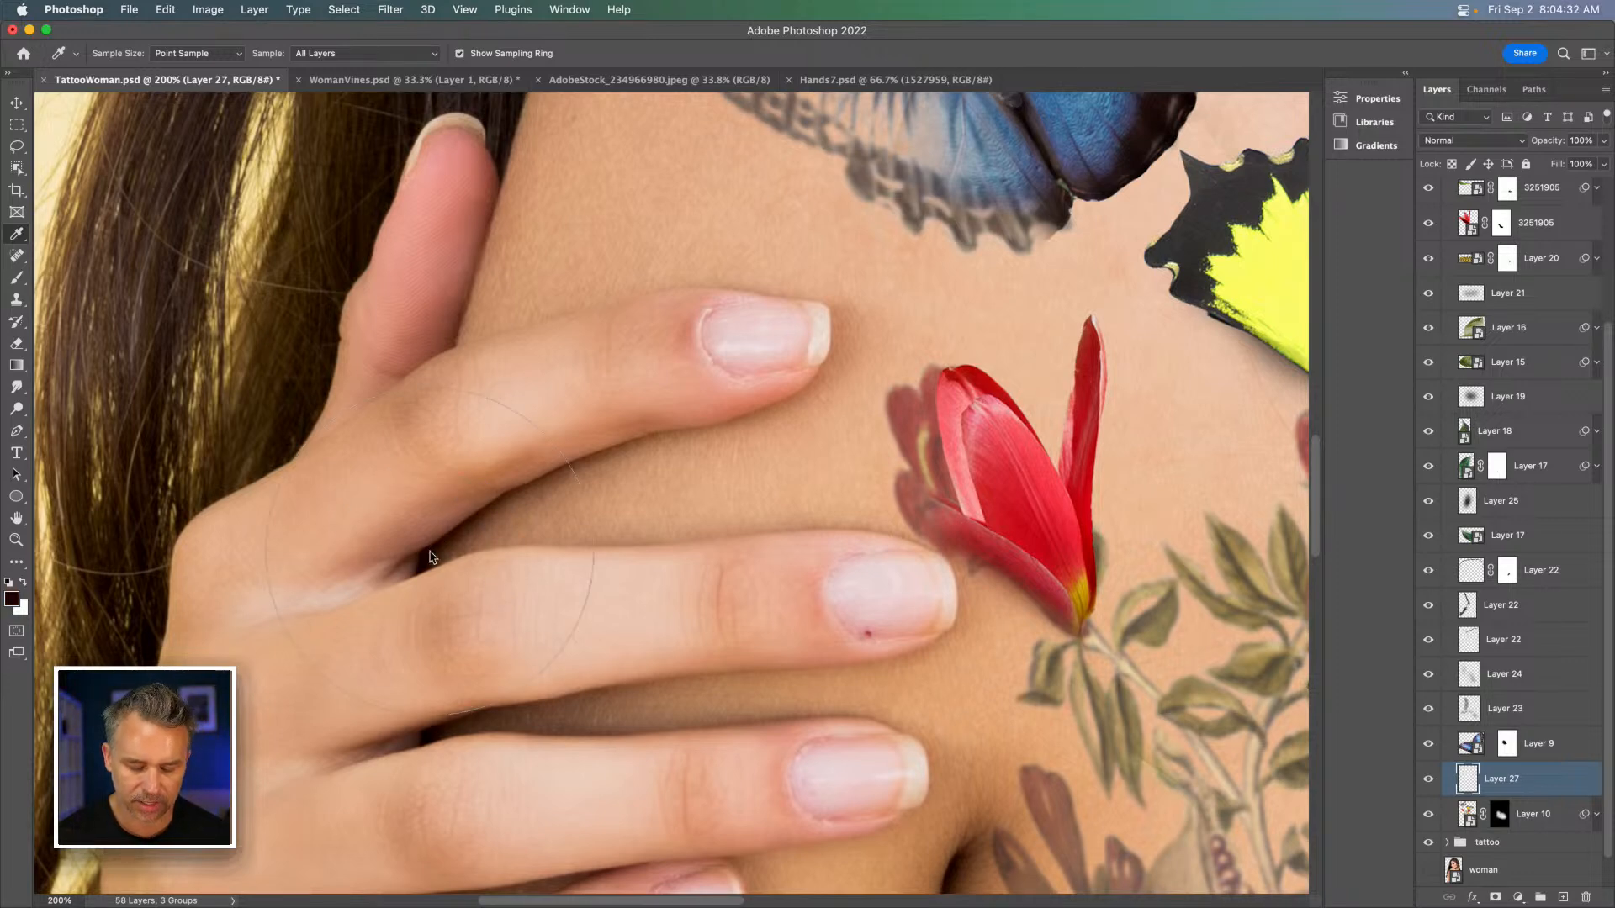
Paint a soft dark brown shadow beside the blue butterfly's raised wing using a 250 px brush at 12% flow, and enlarge the brush to 300 px.
key(b)
drag(799, 253, 505, 663)
drag(439, 61, 460, 60)
key(bracketleft)
key(bracketleft)
key(bracketleft)
mouse_move(888, 397)
mouse_down()
mouse_move(908, 465)
mouse_move(845, 536)
mouse_move(879, 385)
mouse_move(904, 517)
mouse_move(888, 406)
mouse_move(883, 556)
mouse_move(782, 620)
mouse_move(900, 420)
mouse_move(835, 332)
mouse_move(905, 643)
mouse_move(872, 552)
mouse_move(828, 589)
mouse_up()
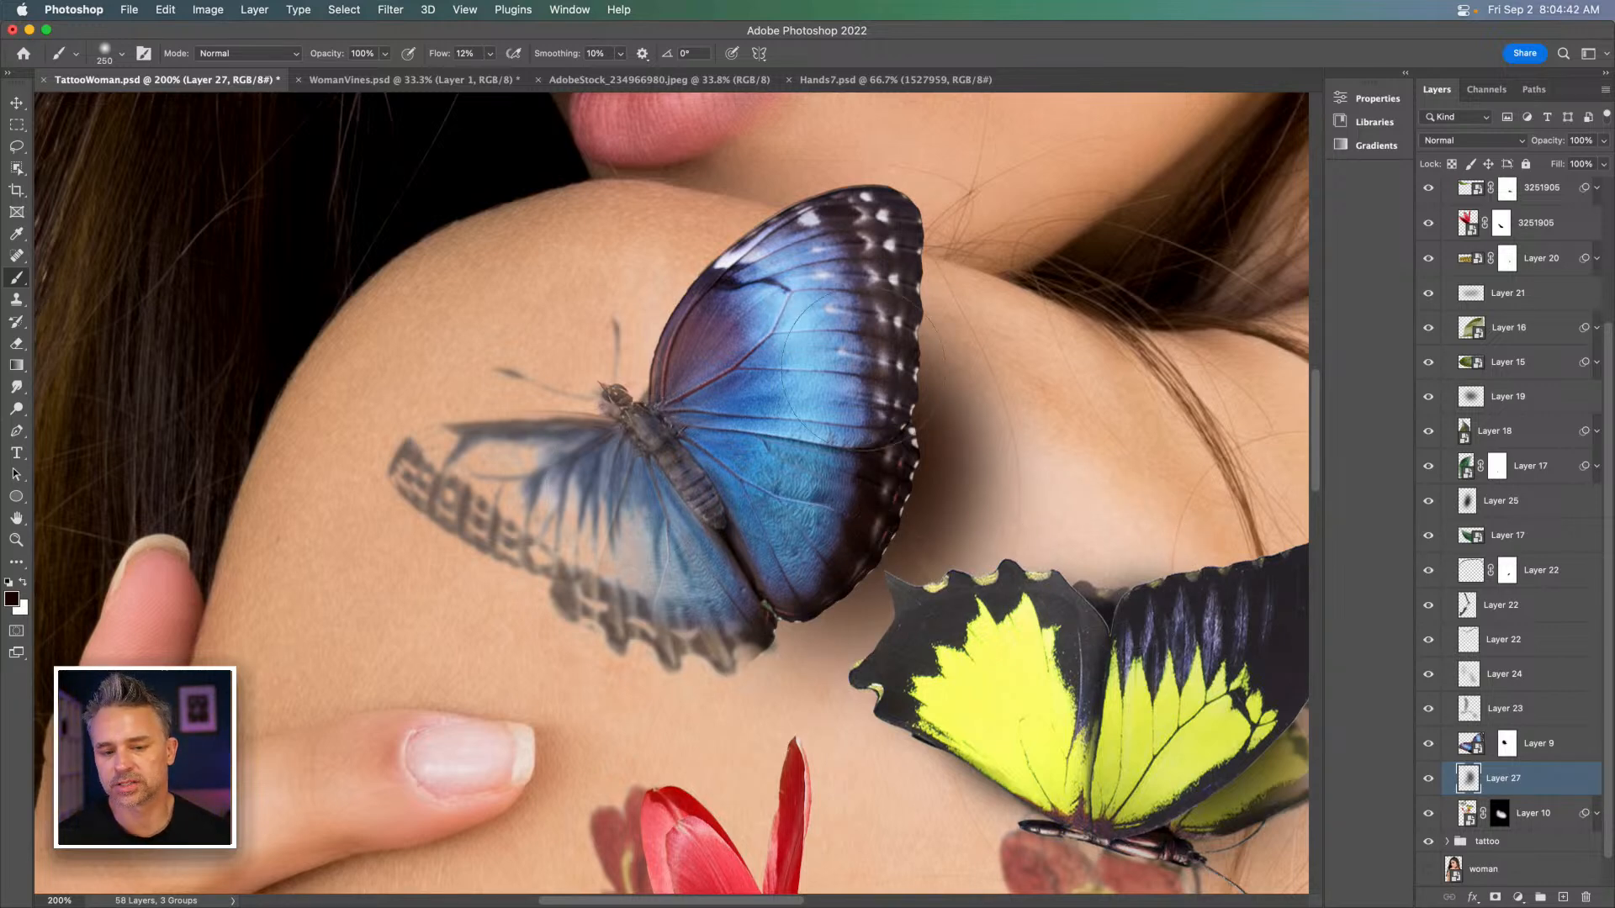
key(bracketright)
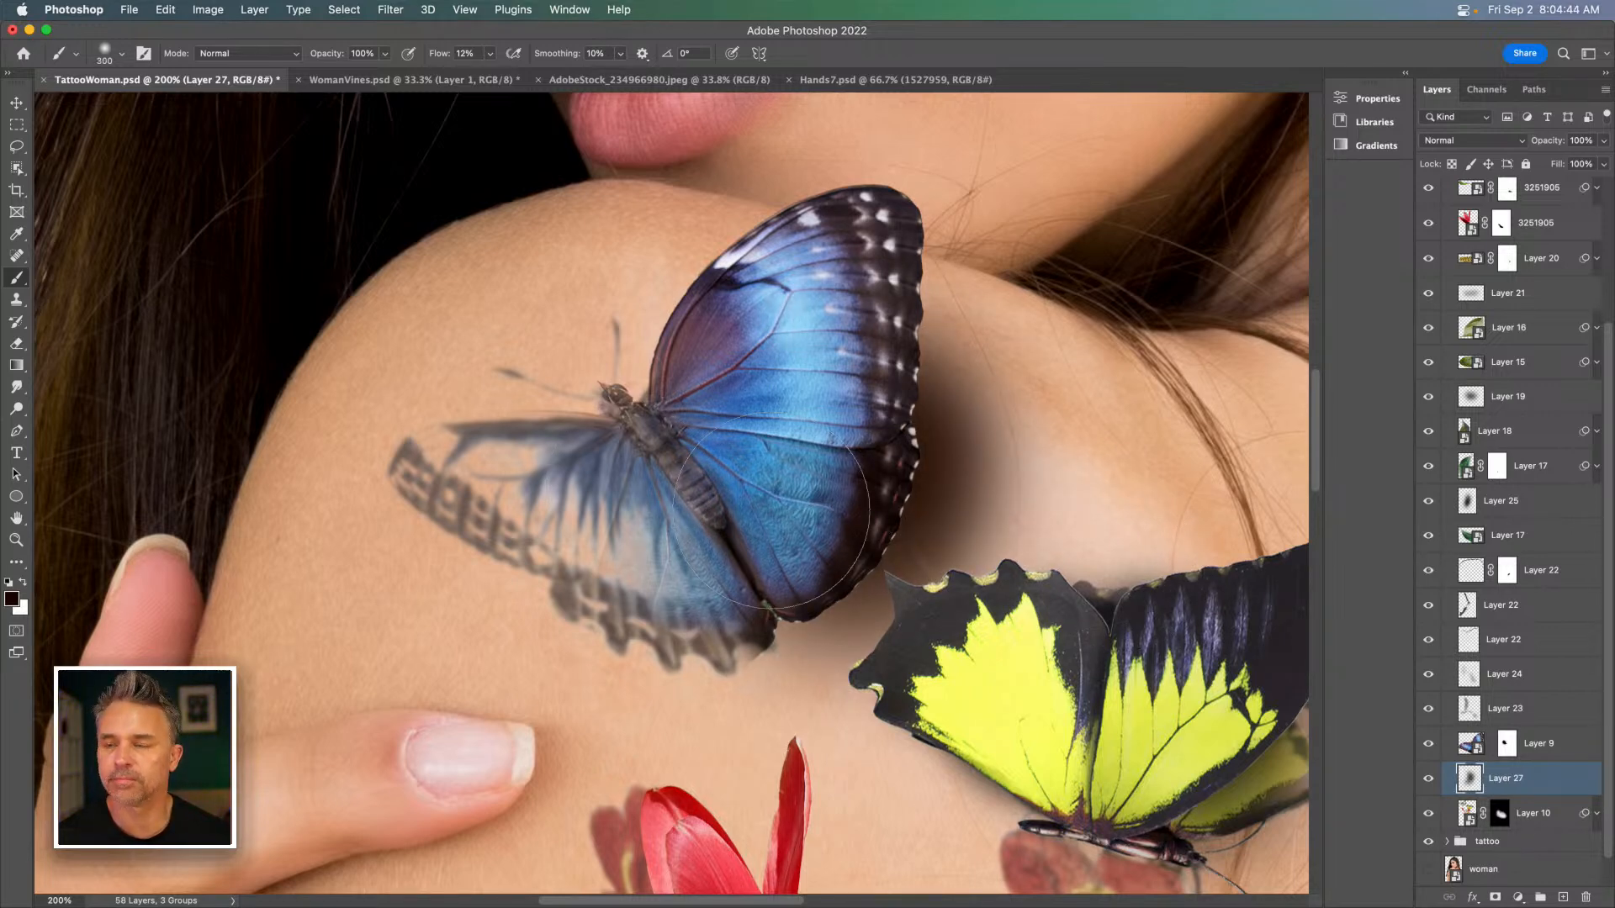
Rename Layer 27, which holds the brown shadow, as "old painted shadow".
key(super+minus)
scroll(771, 509, down, 2)
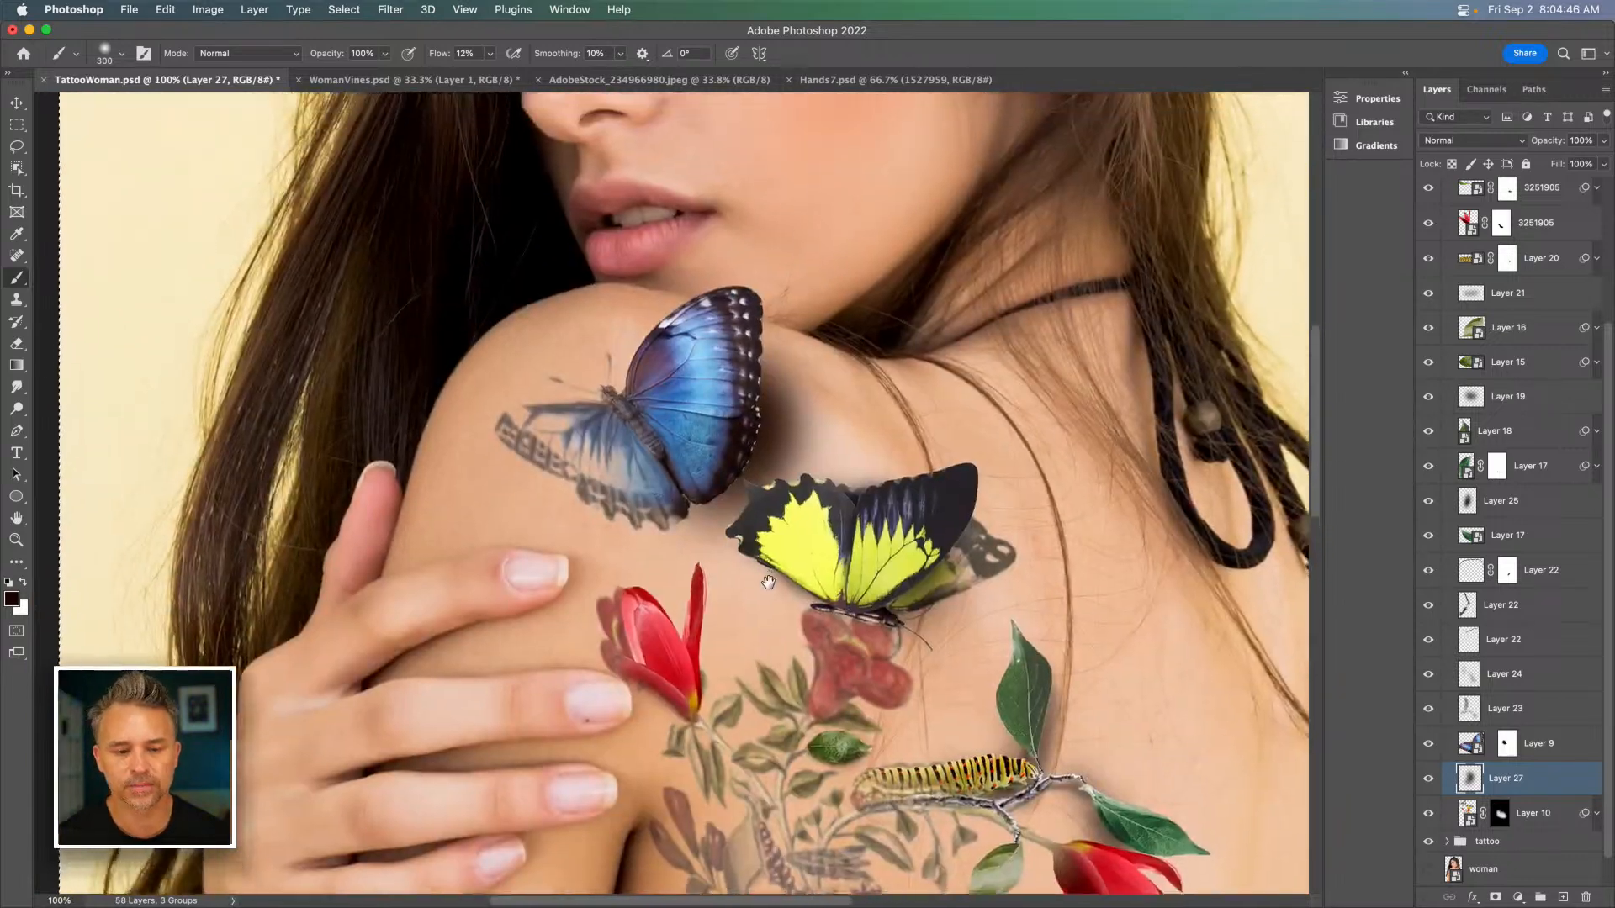
key(super+plus)
key(super+plus)
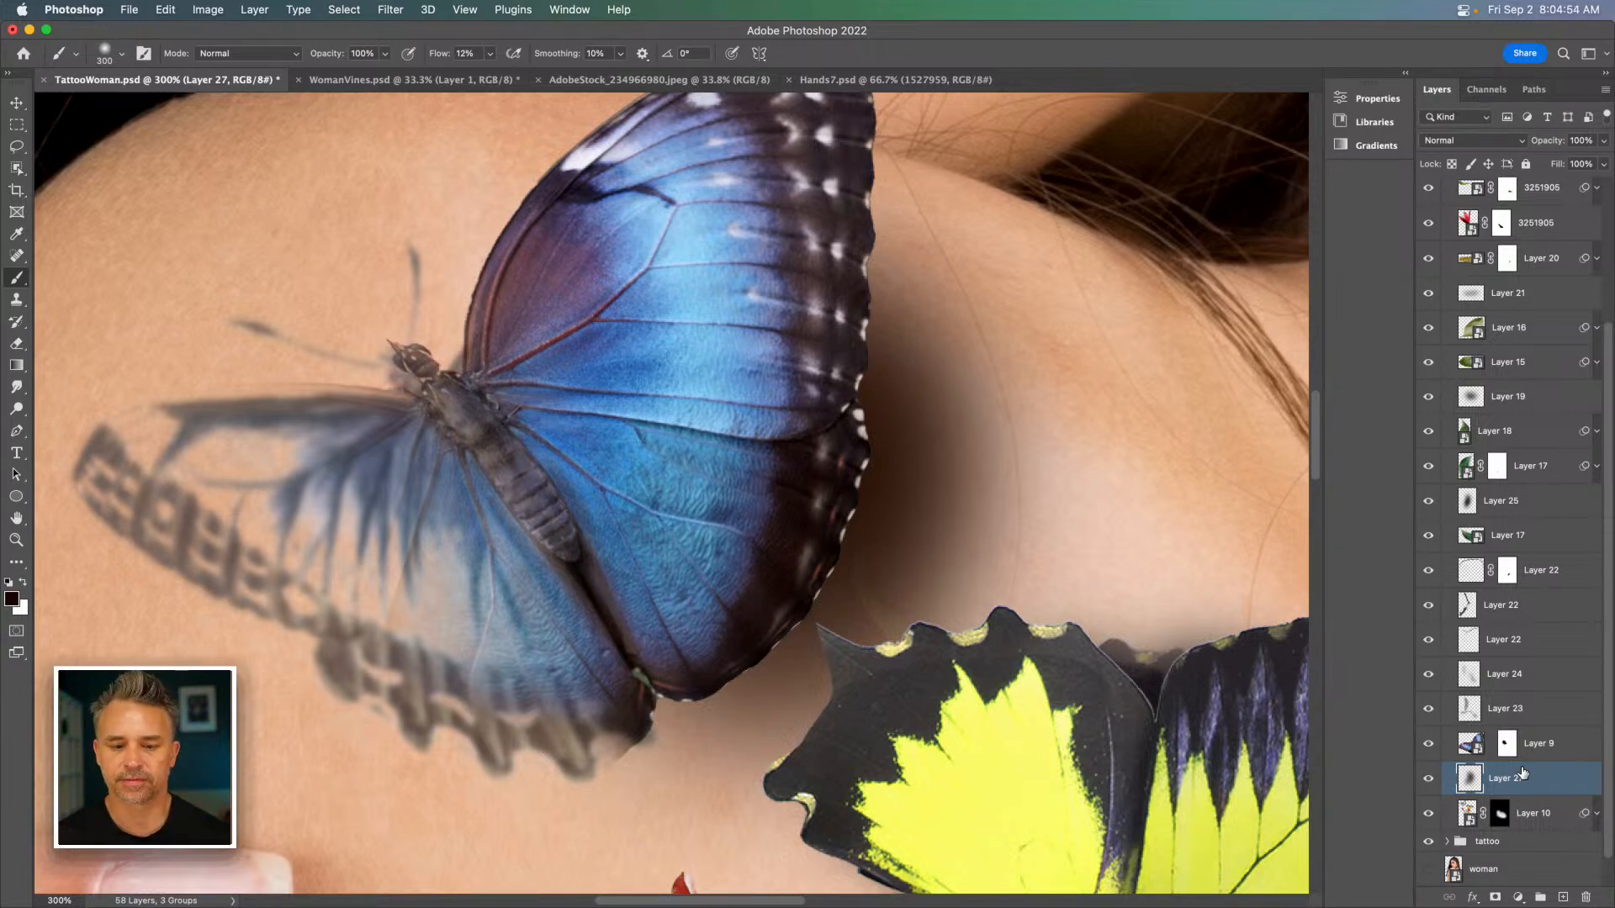
scroll(1495, 767, down, 1)
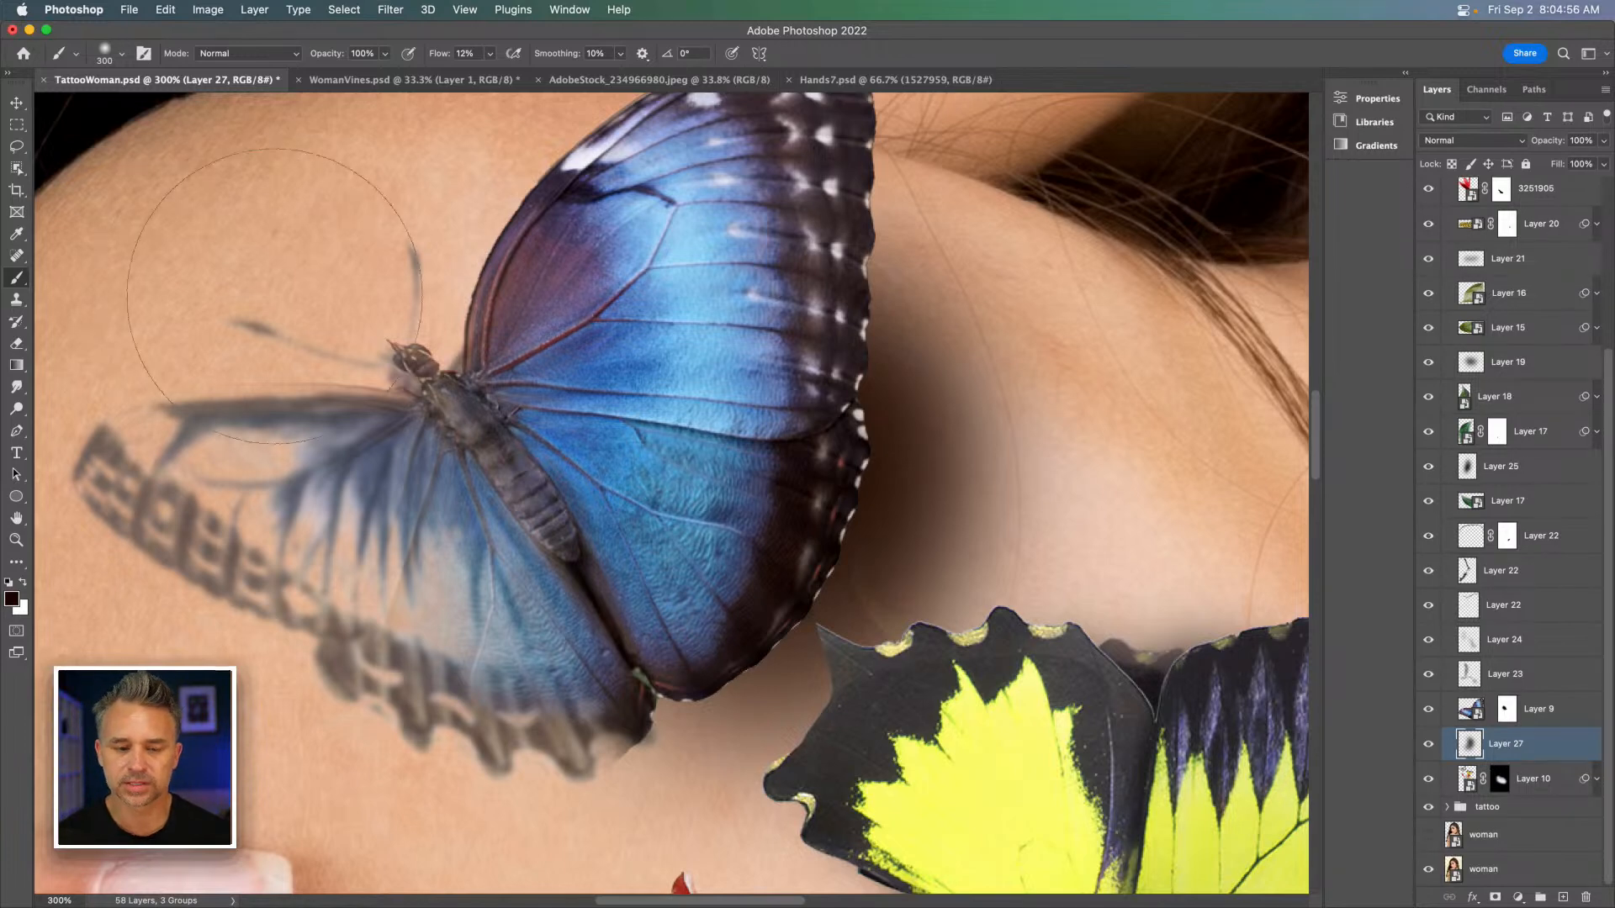
key(super+minus)
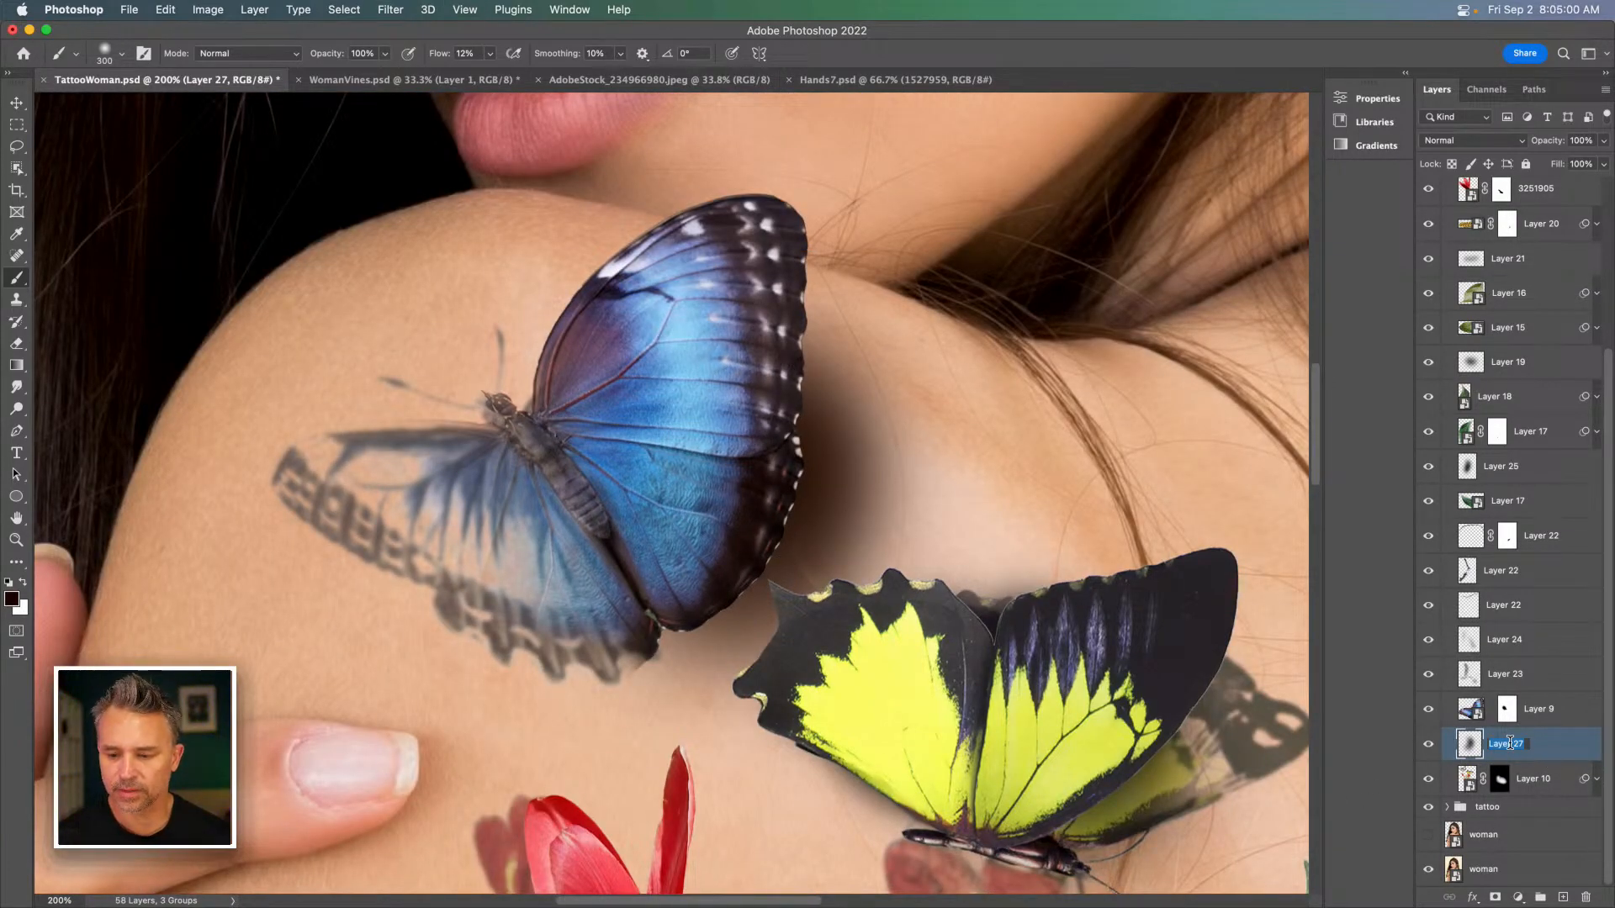
text(c)
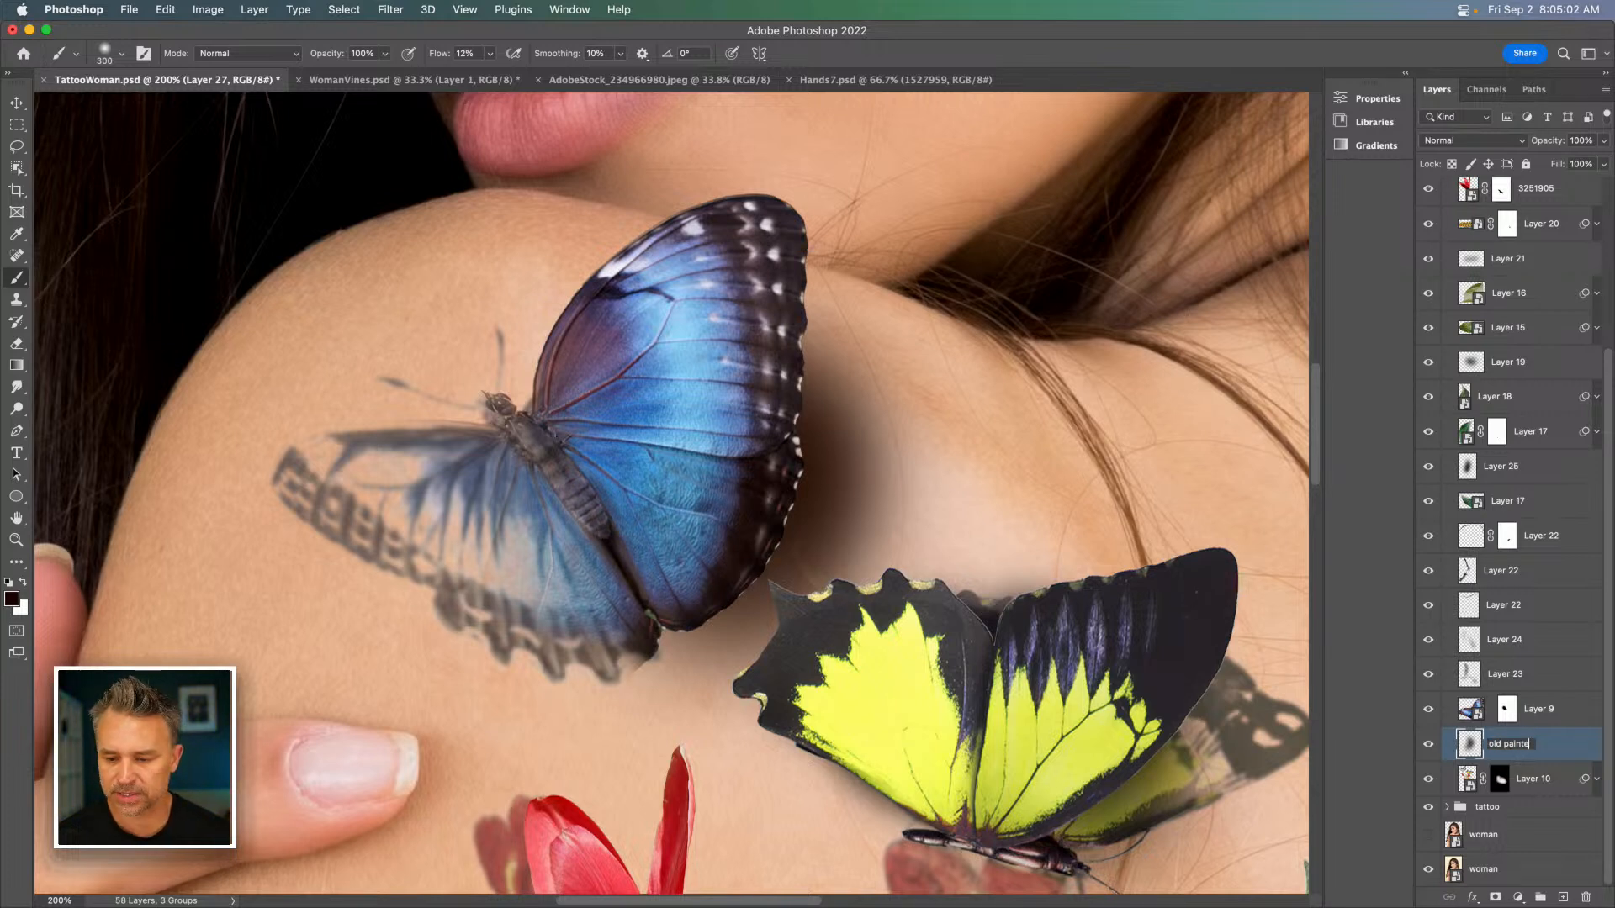
text(ld painted shadow)
key(Return)
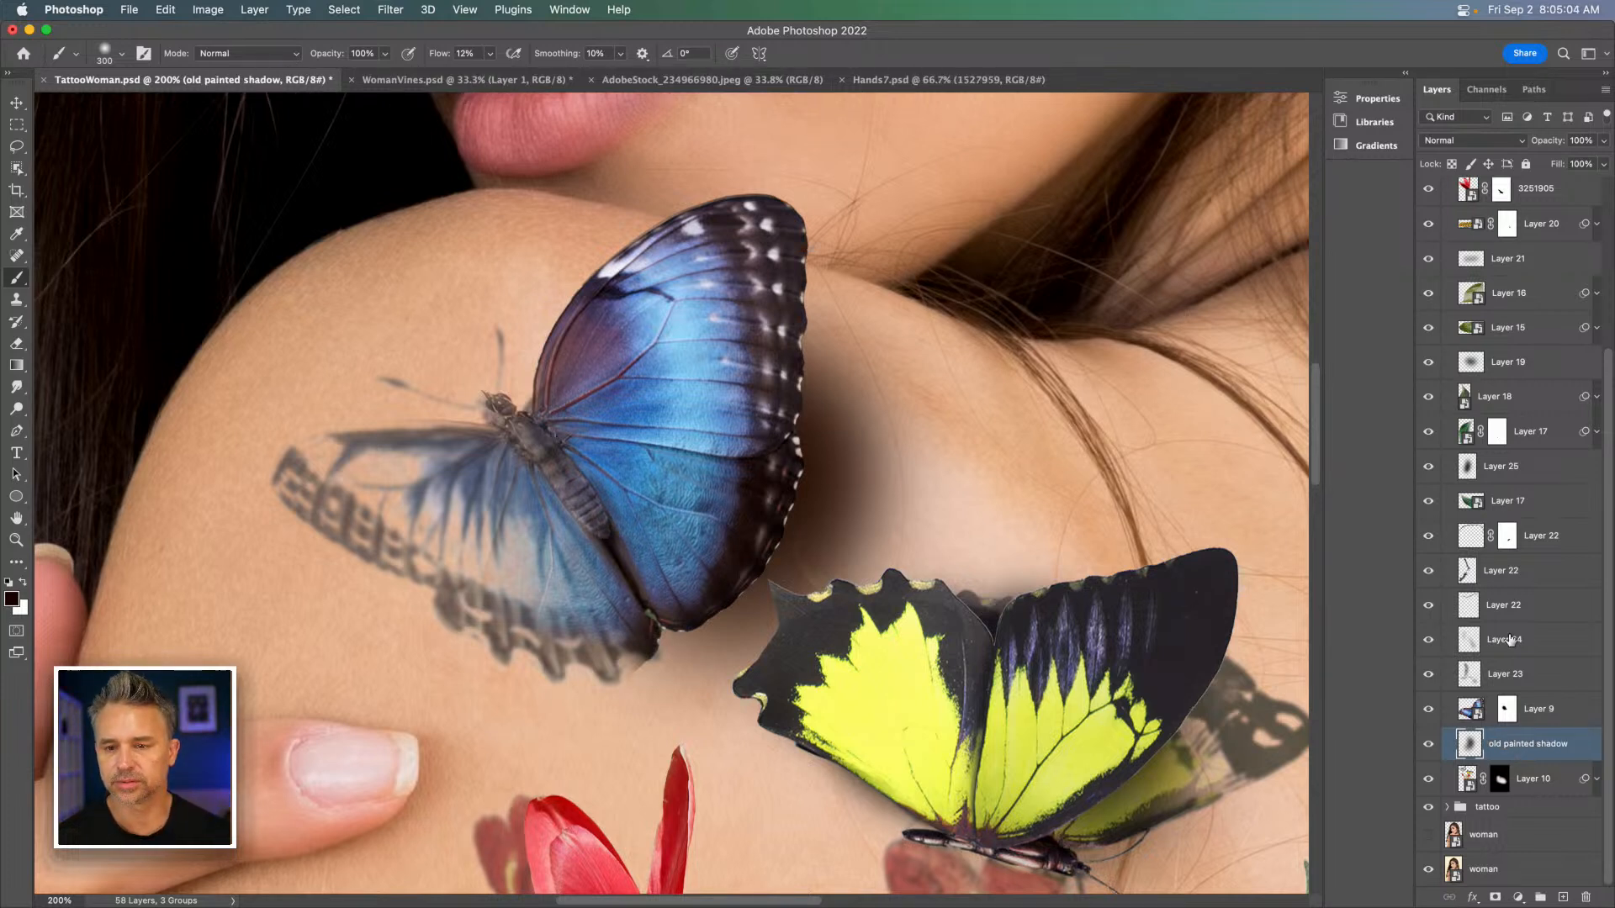
Add a Brightness/Contrast adjustment layer with brightness -84 and contrast -24 above the old painted shadow layer, and hide that painted layer.
drag(1452, 165, 1463, 164)
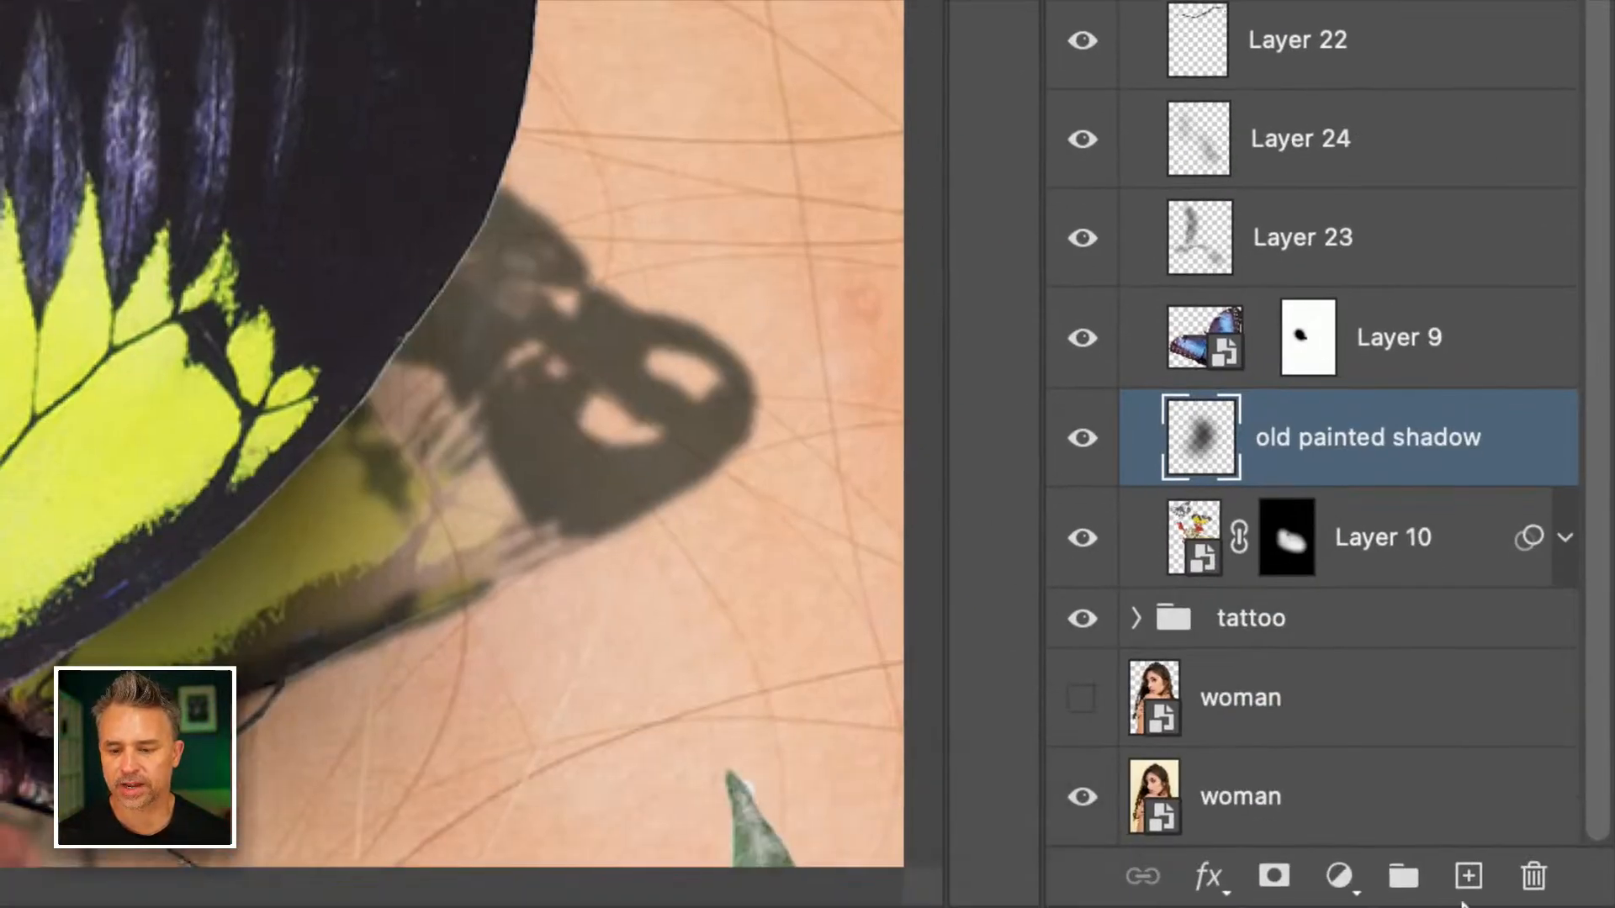
click(1340, 875)
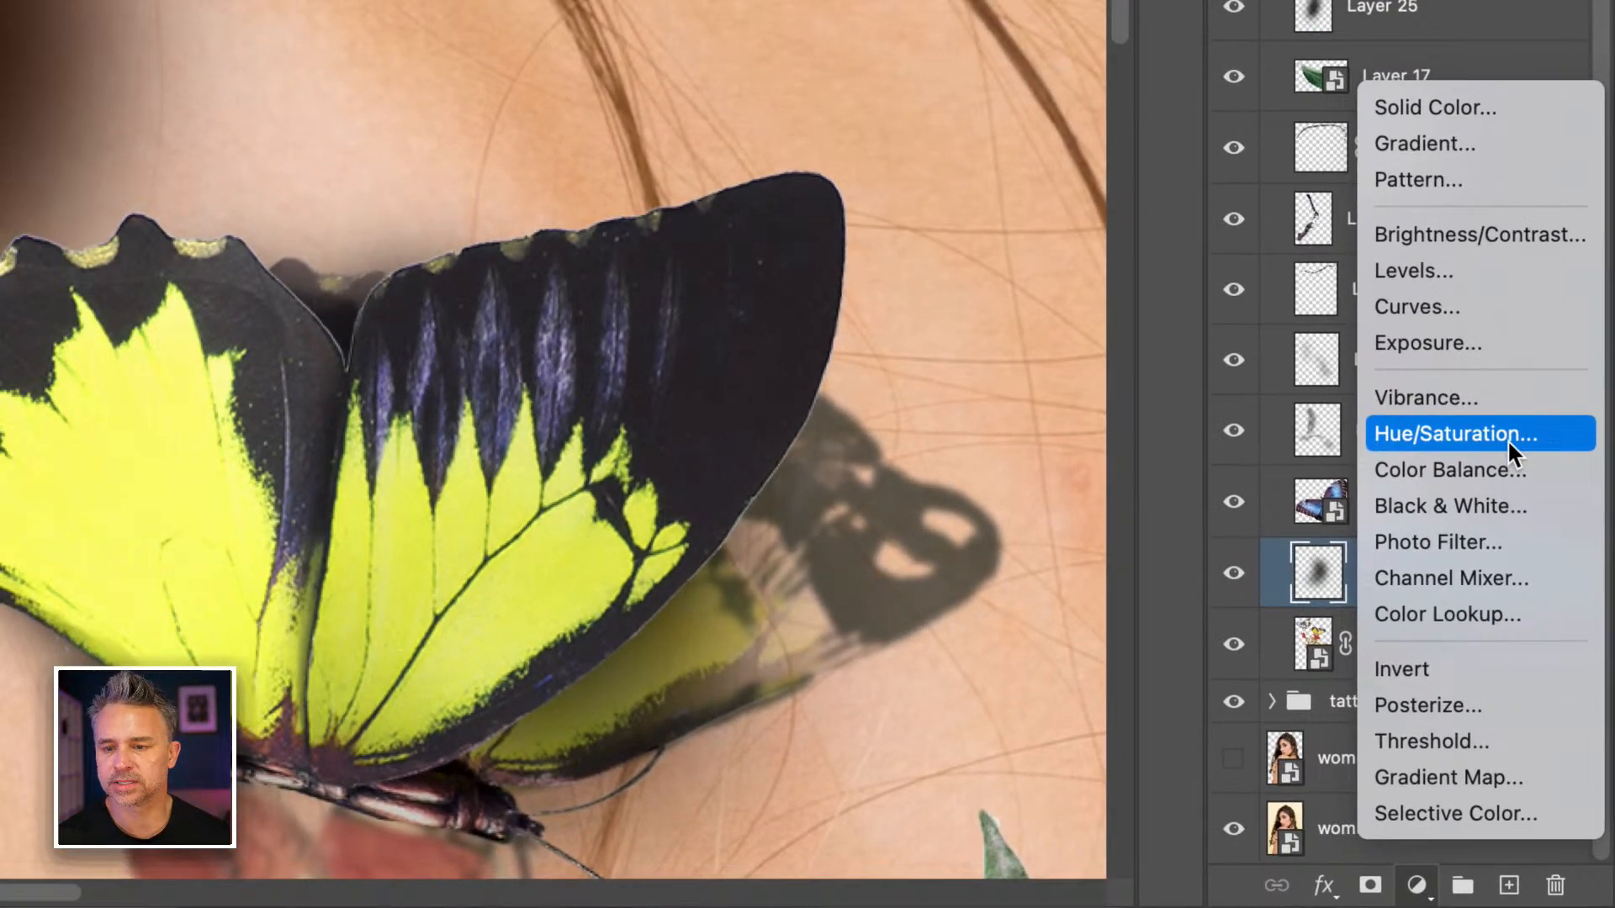
click(1490, 236)
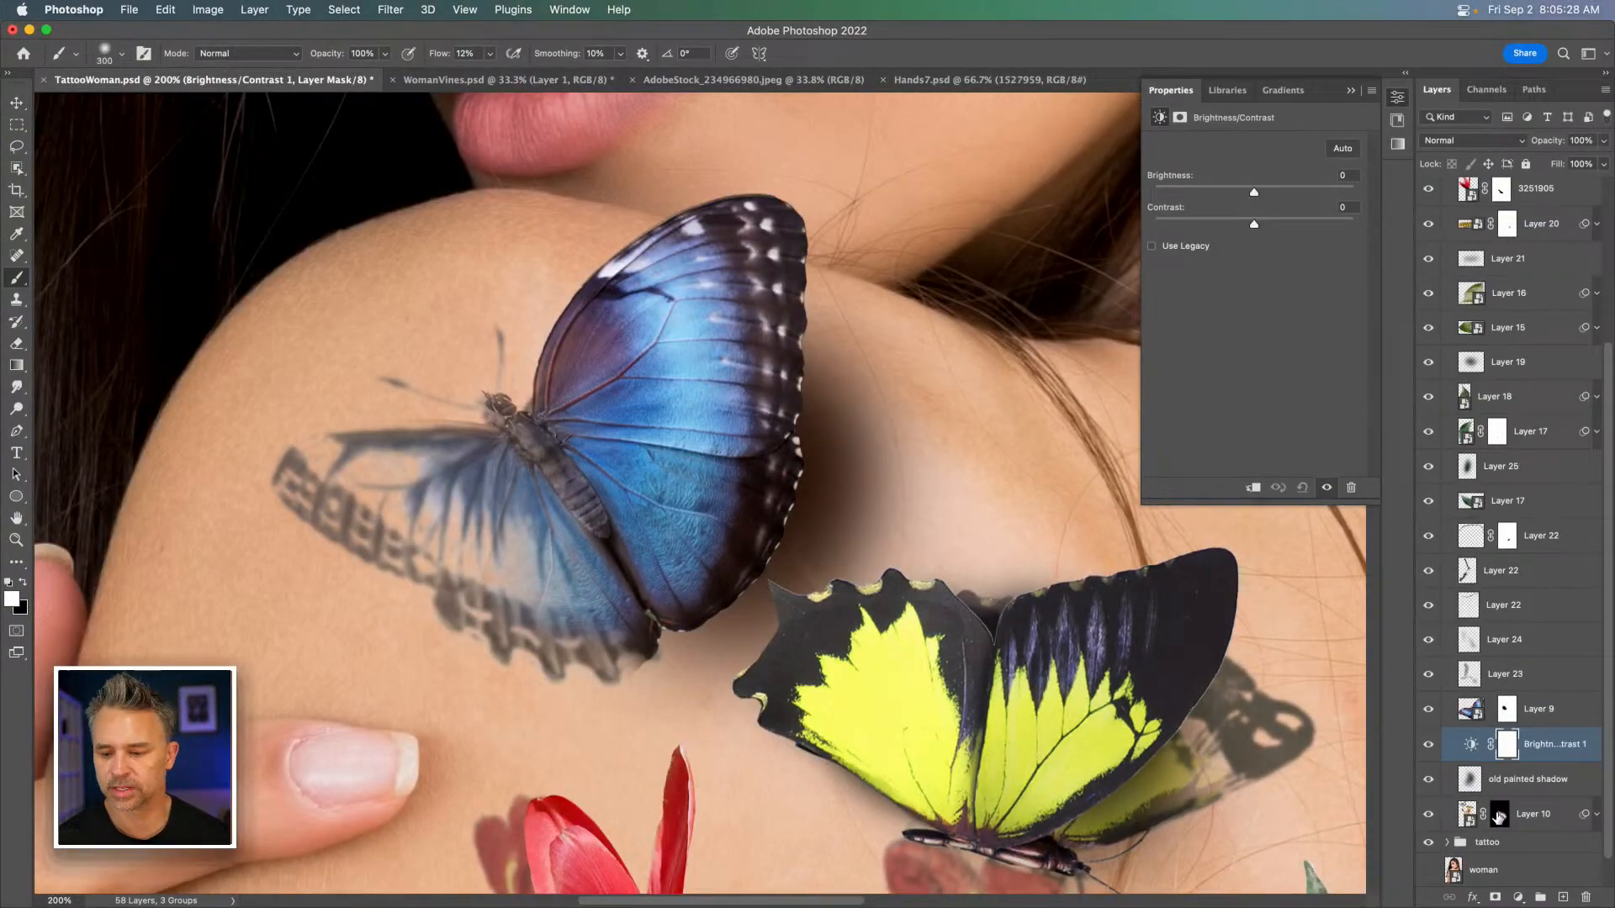
click(1427, 782)
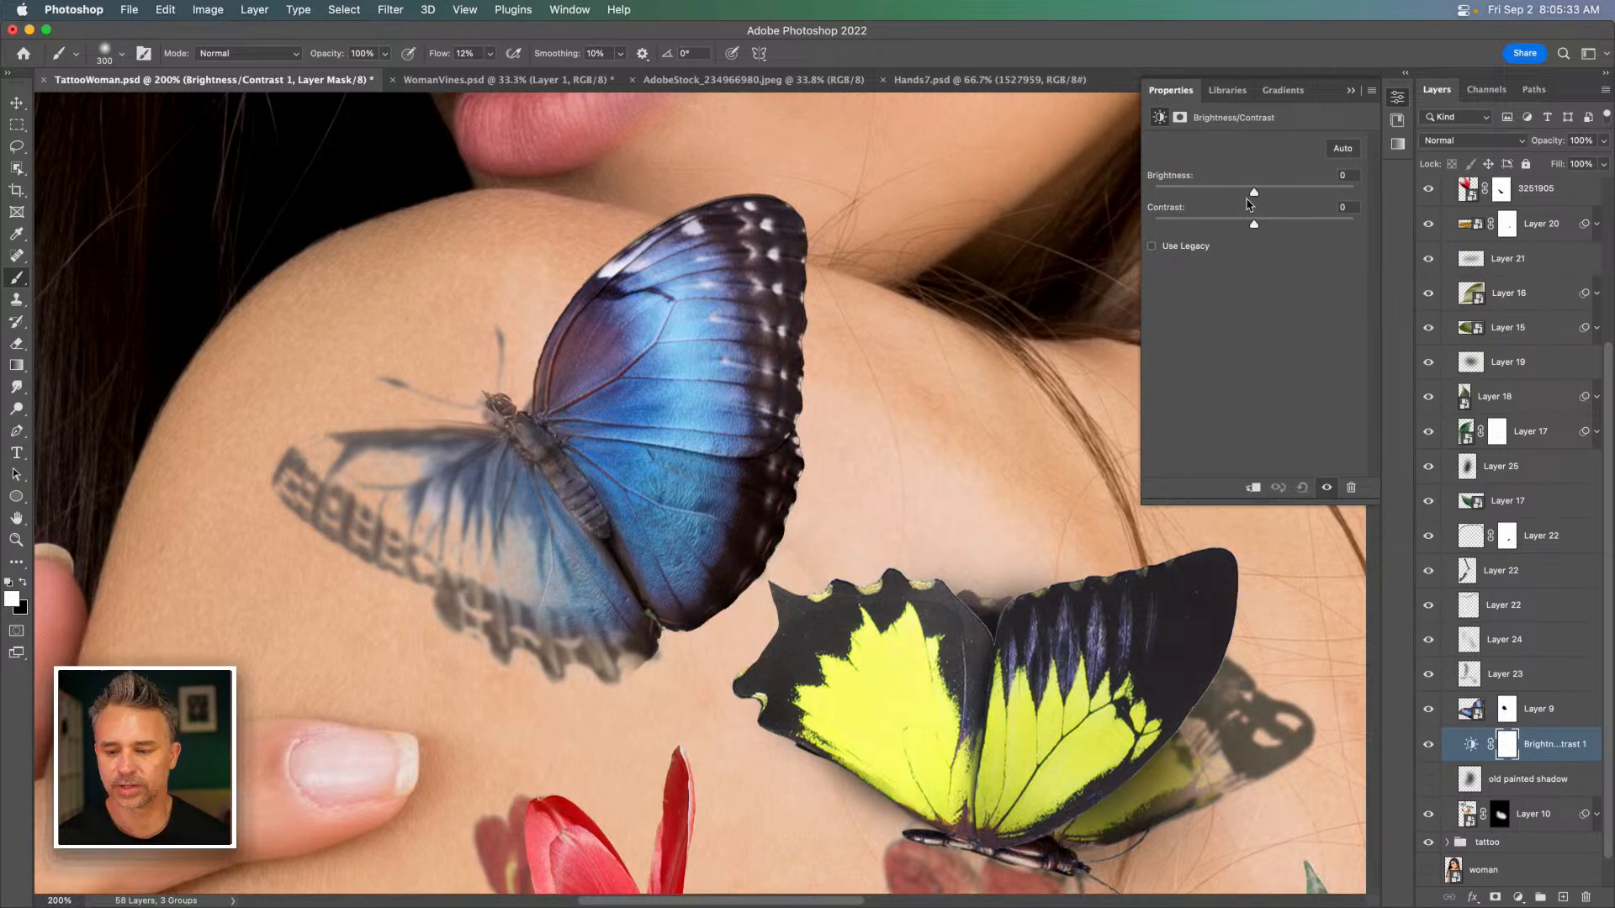
drag(1255, 196, 1200, 207)
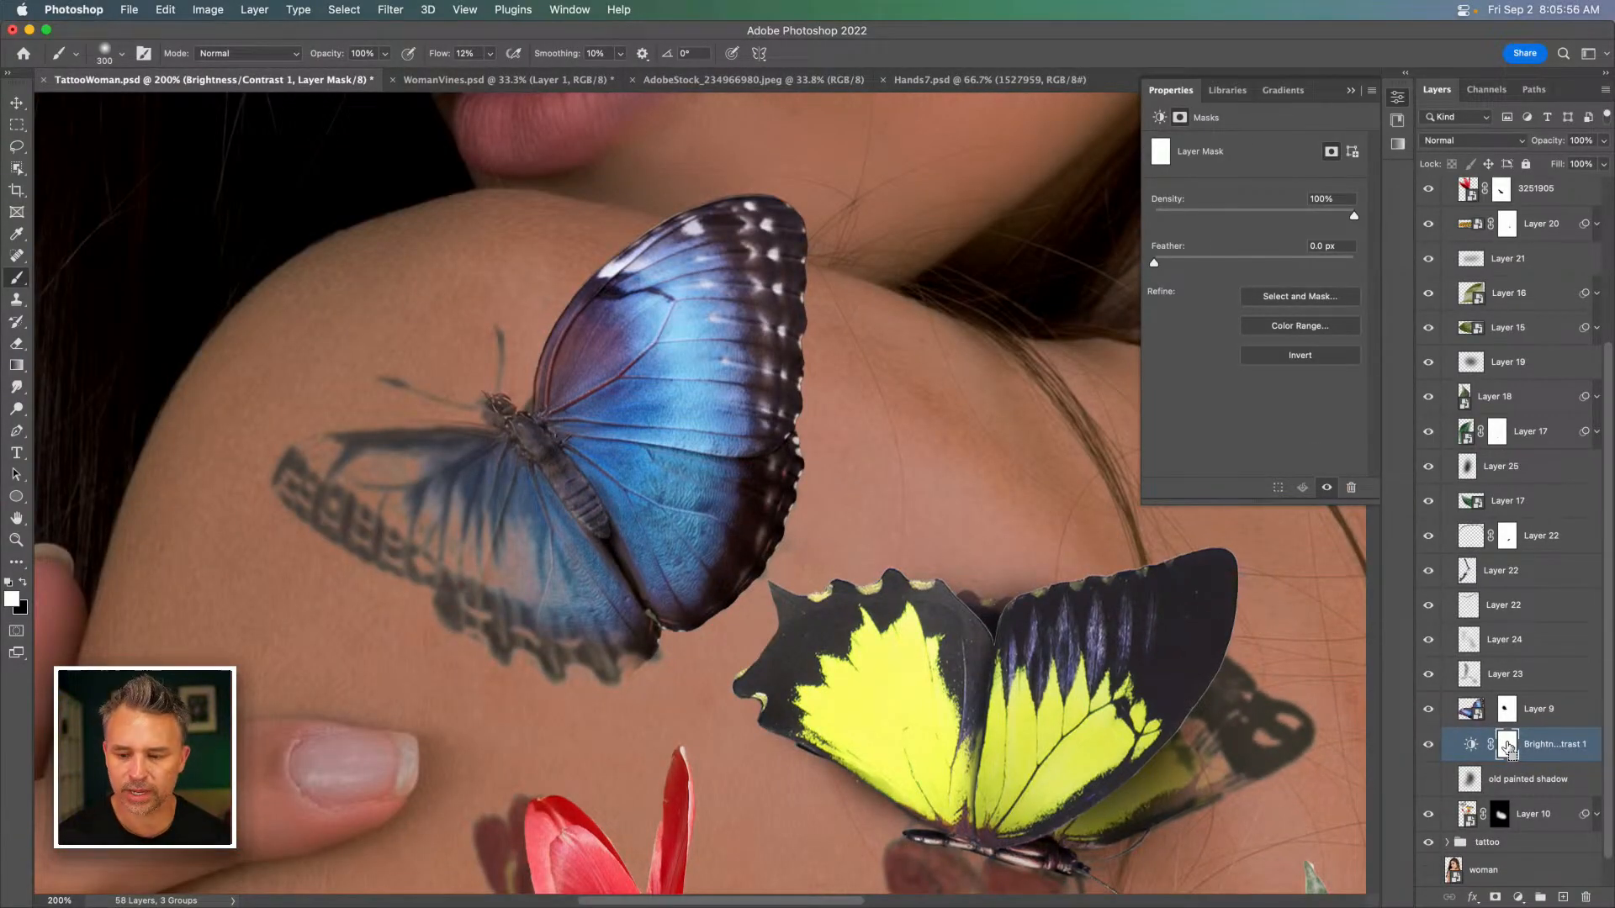
Invert the Brightness/Contrast mask to black and paint white at 100% flow beside the blue butterfly's wing to reveal the shadow.
key(super+i)
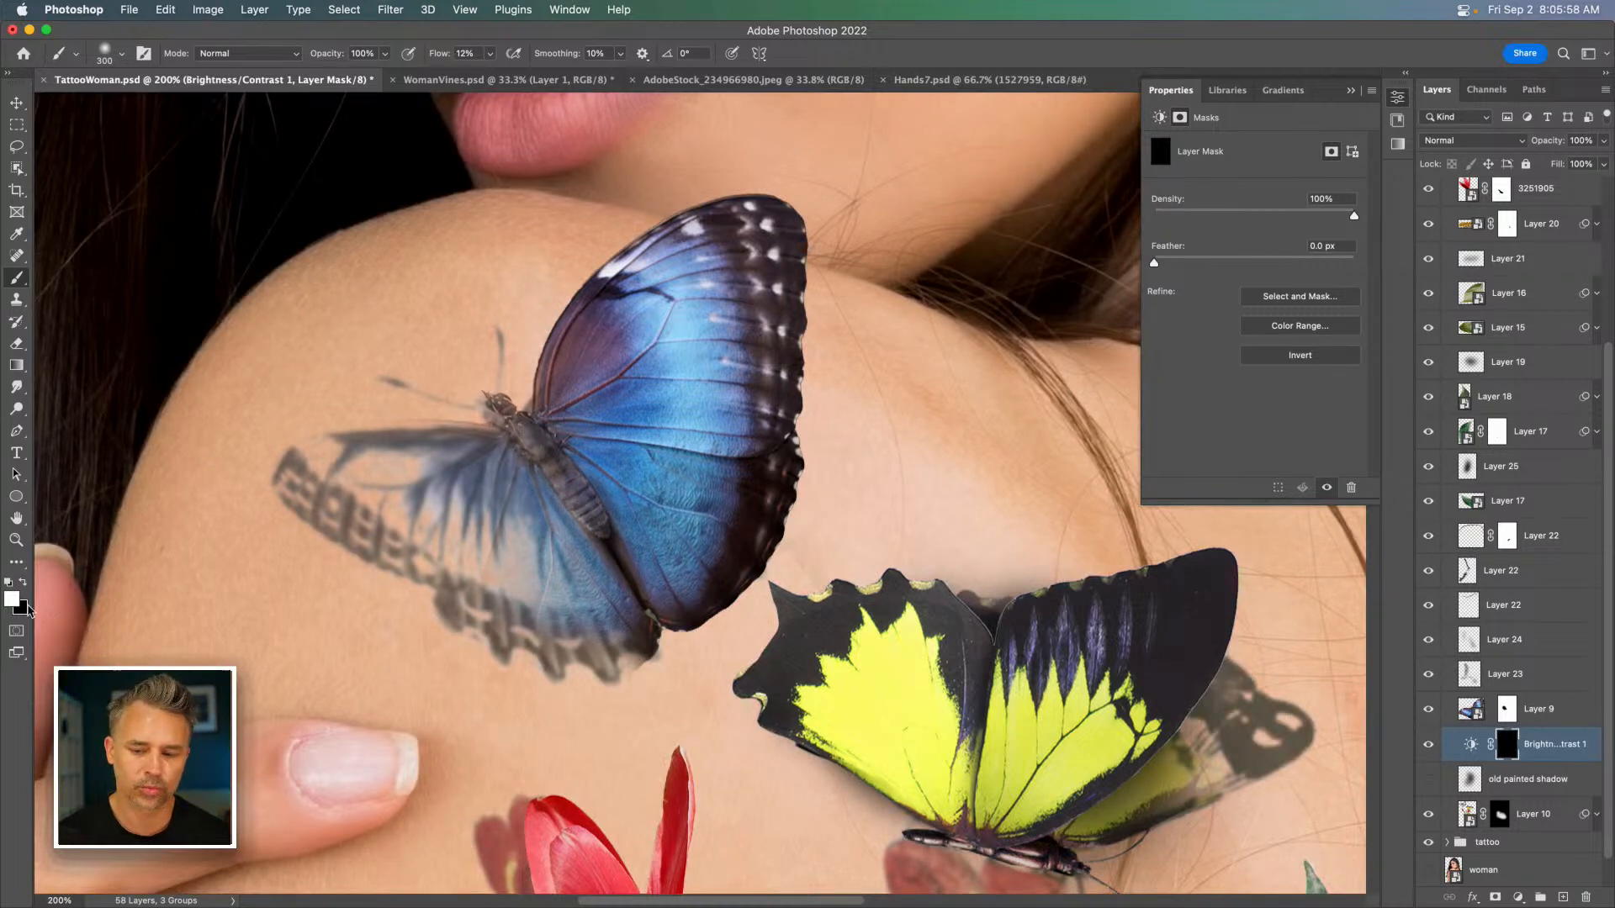
key(shift+0)
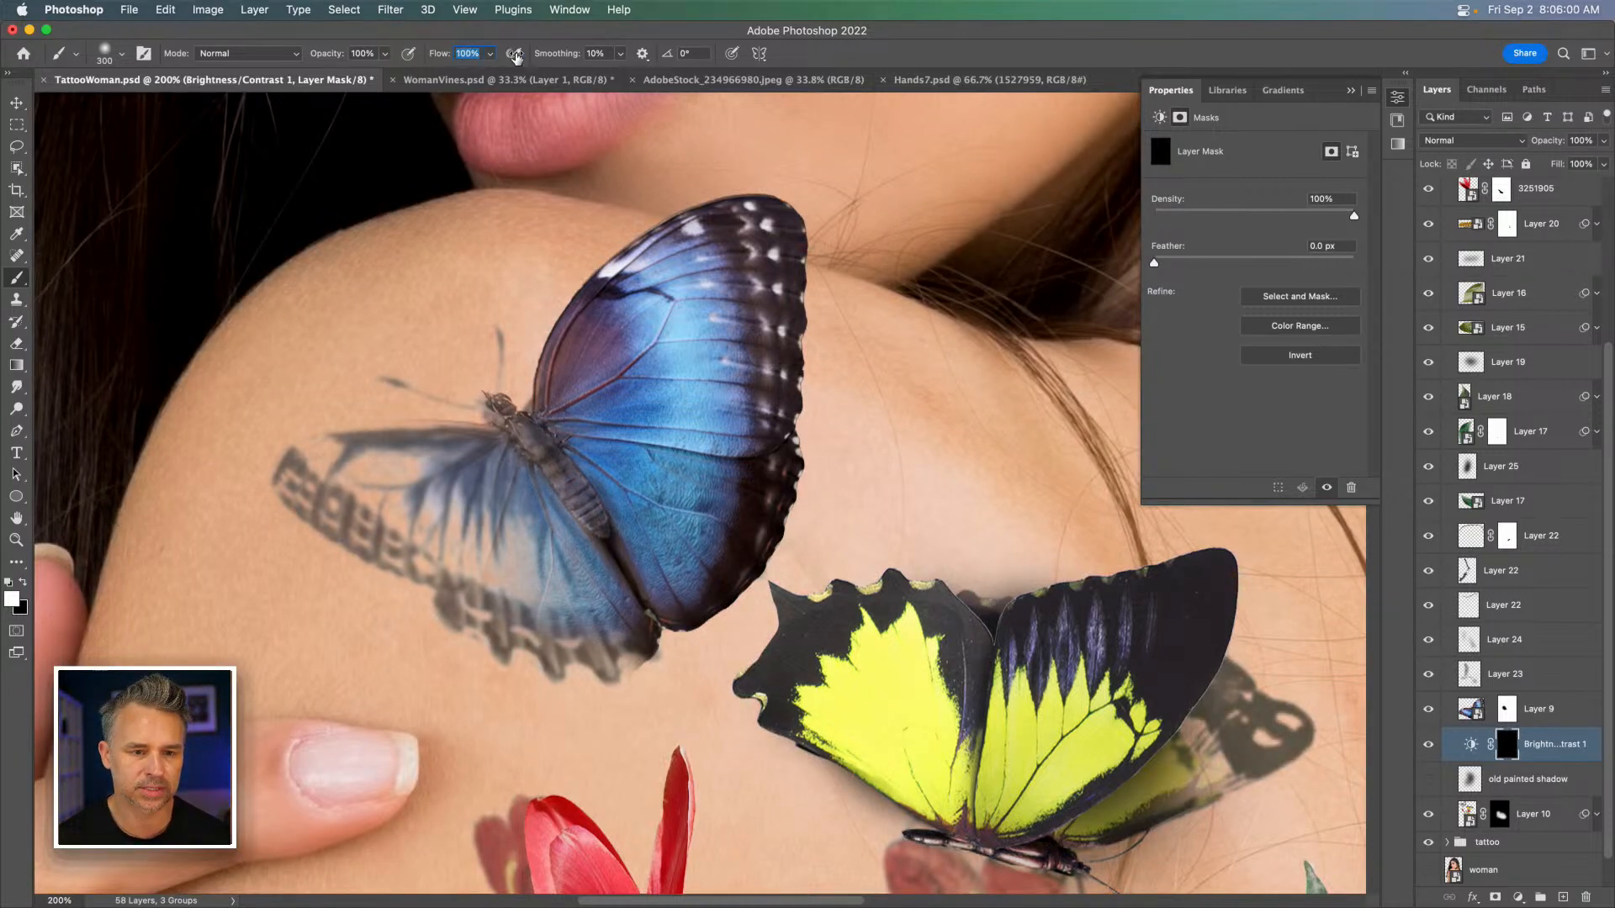
mouse_move(786, 488)
mouse_down()
mouse_move(828, 446)
mouse_move(756, 597)
mouse_up()
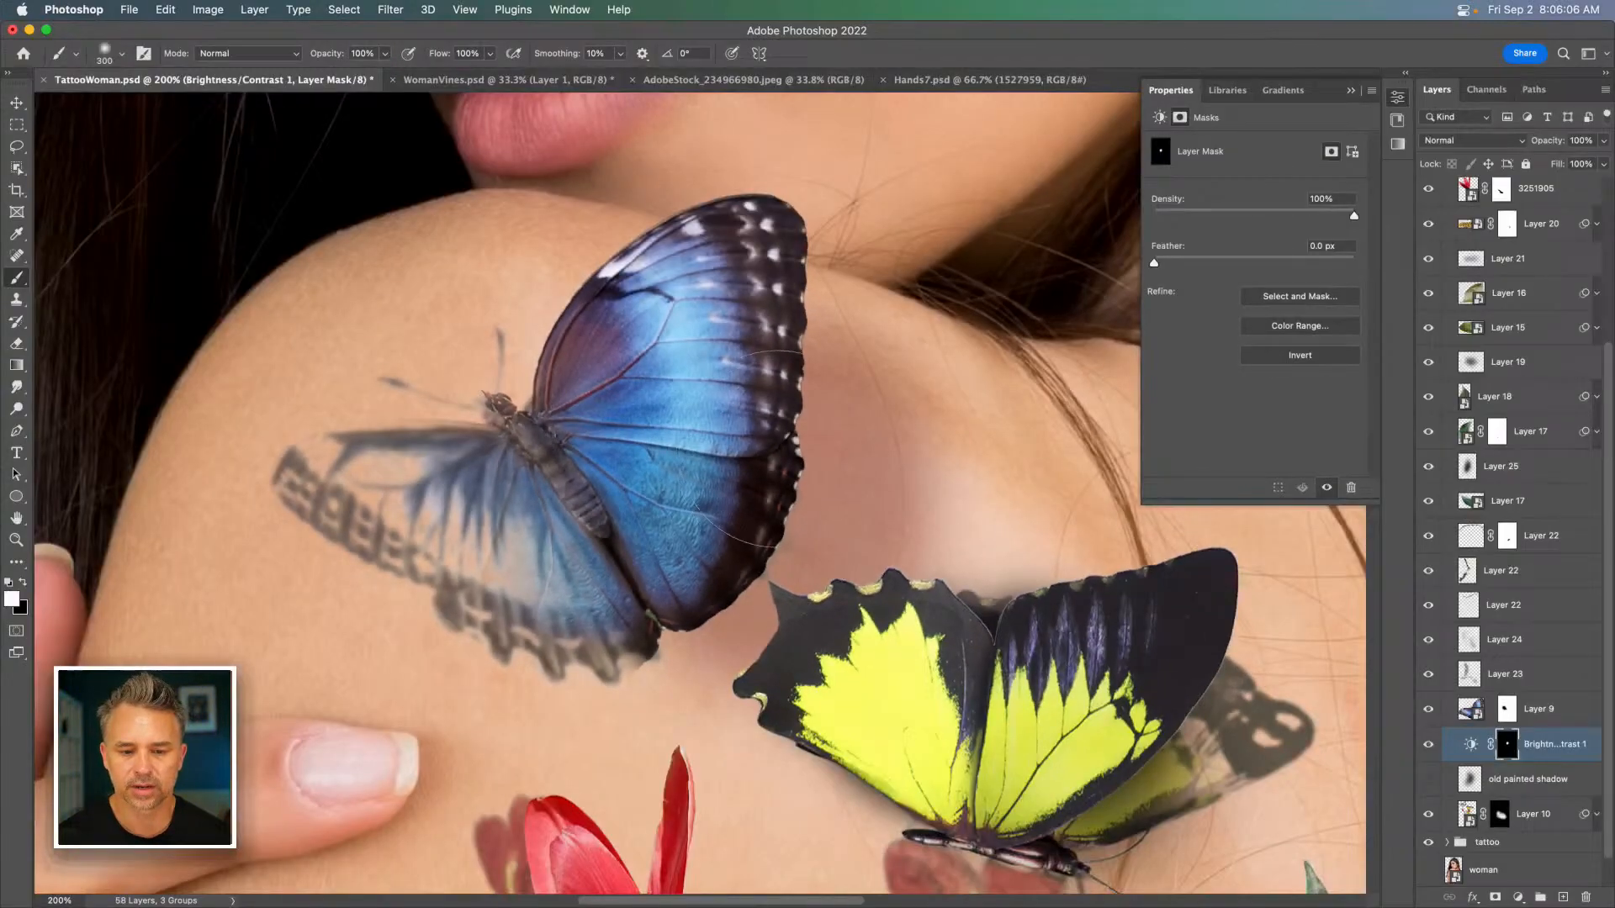
Set the Brightness/Contrast adjustment's brightness to -150 and its contrast to -24.
click(1470, 748)
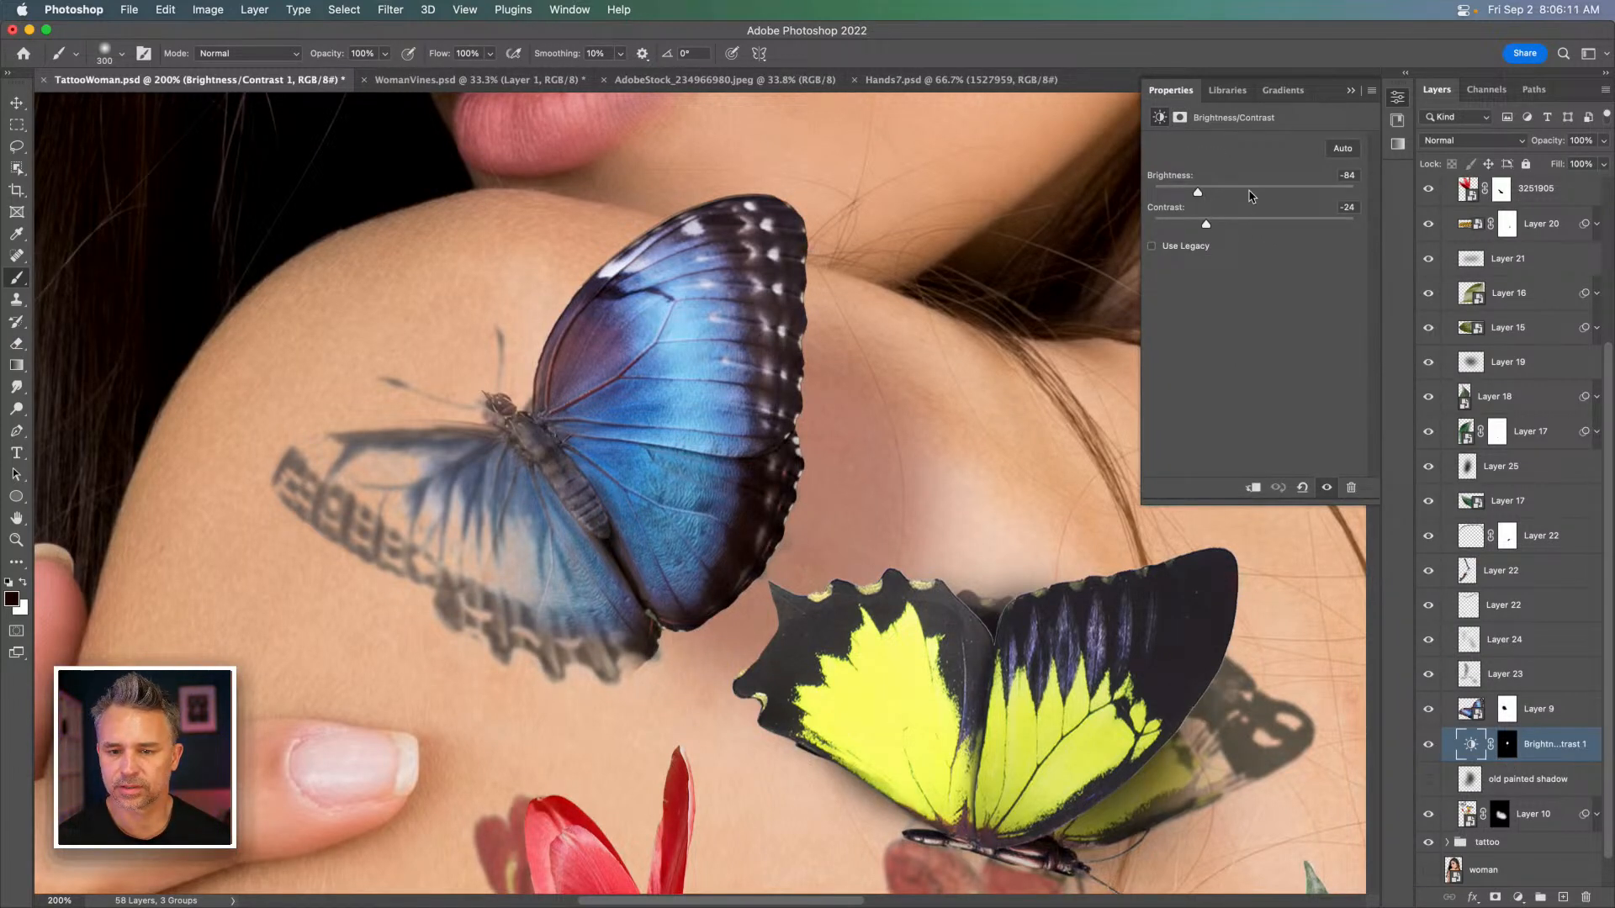
drag(1198, 195, 1096, 195)
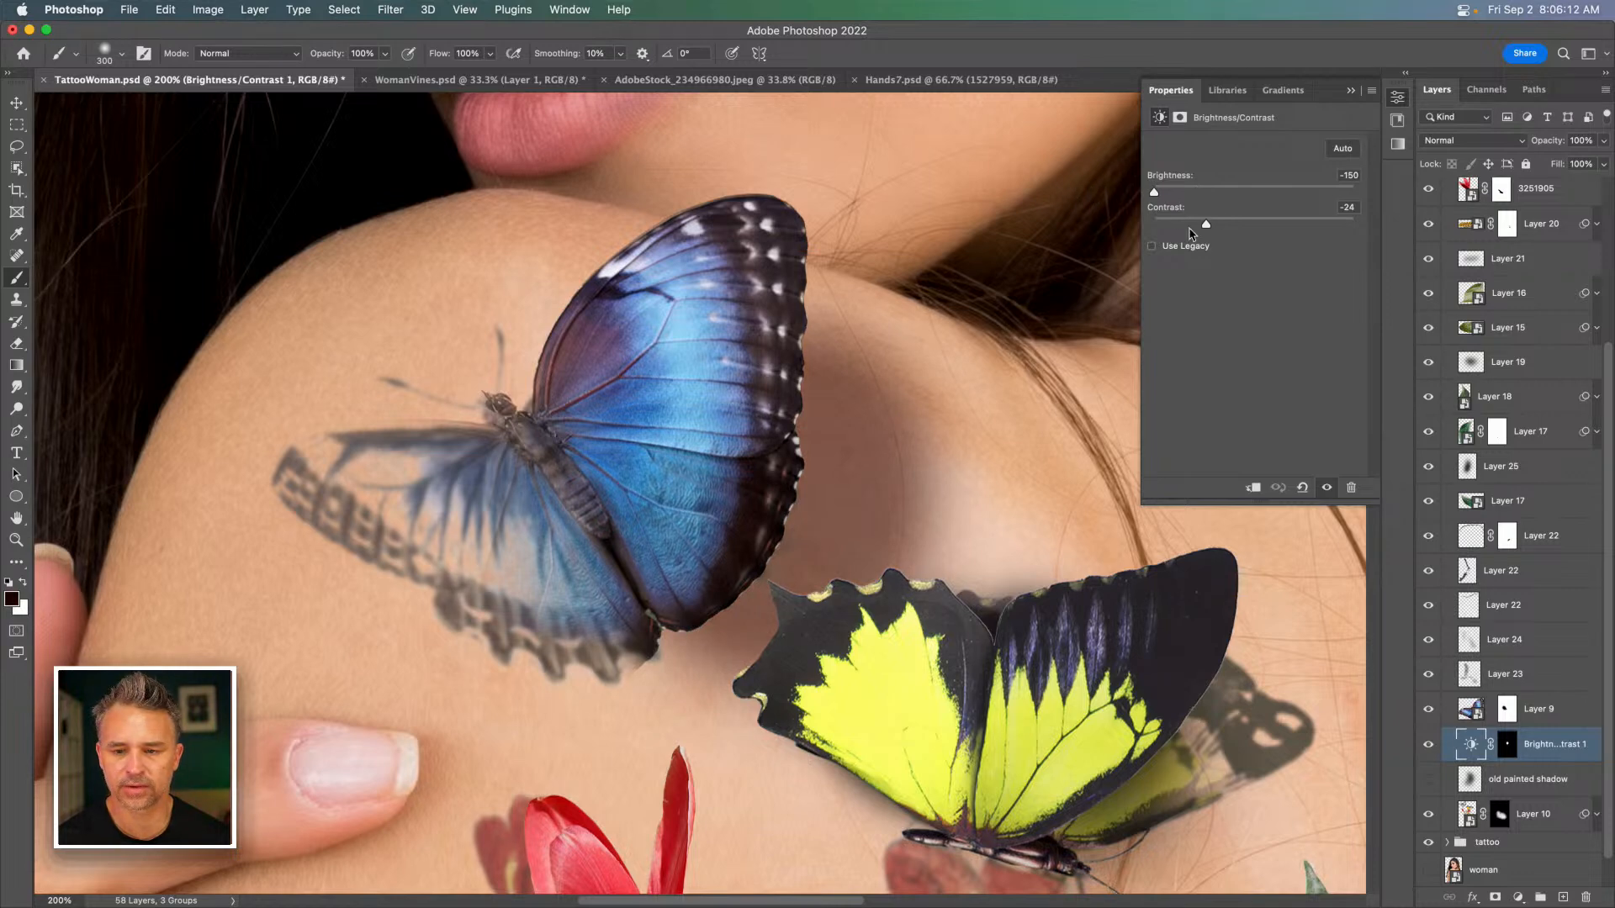
mouse_move(1204, 227)
mouse_down()
mouse_move(1149, 227)
mouse_move(1264, 227)
mouse_move(1210, 231)
mouse_up()
key(space)
drag(439, 713, 441, 582)
drag(1213, 227, 1206, 226)
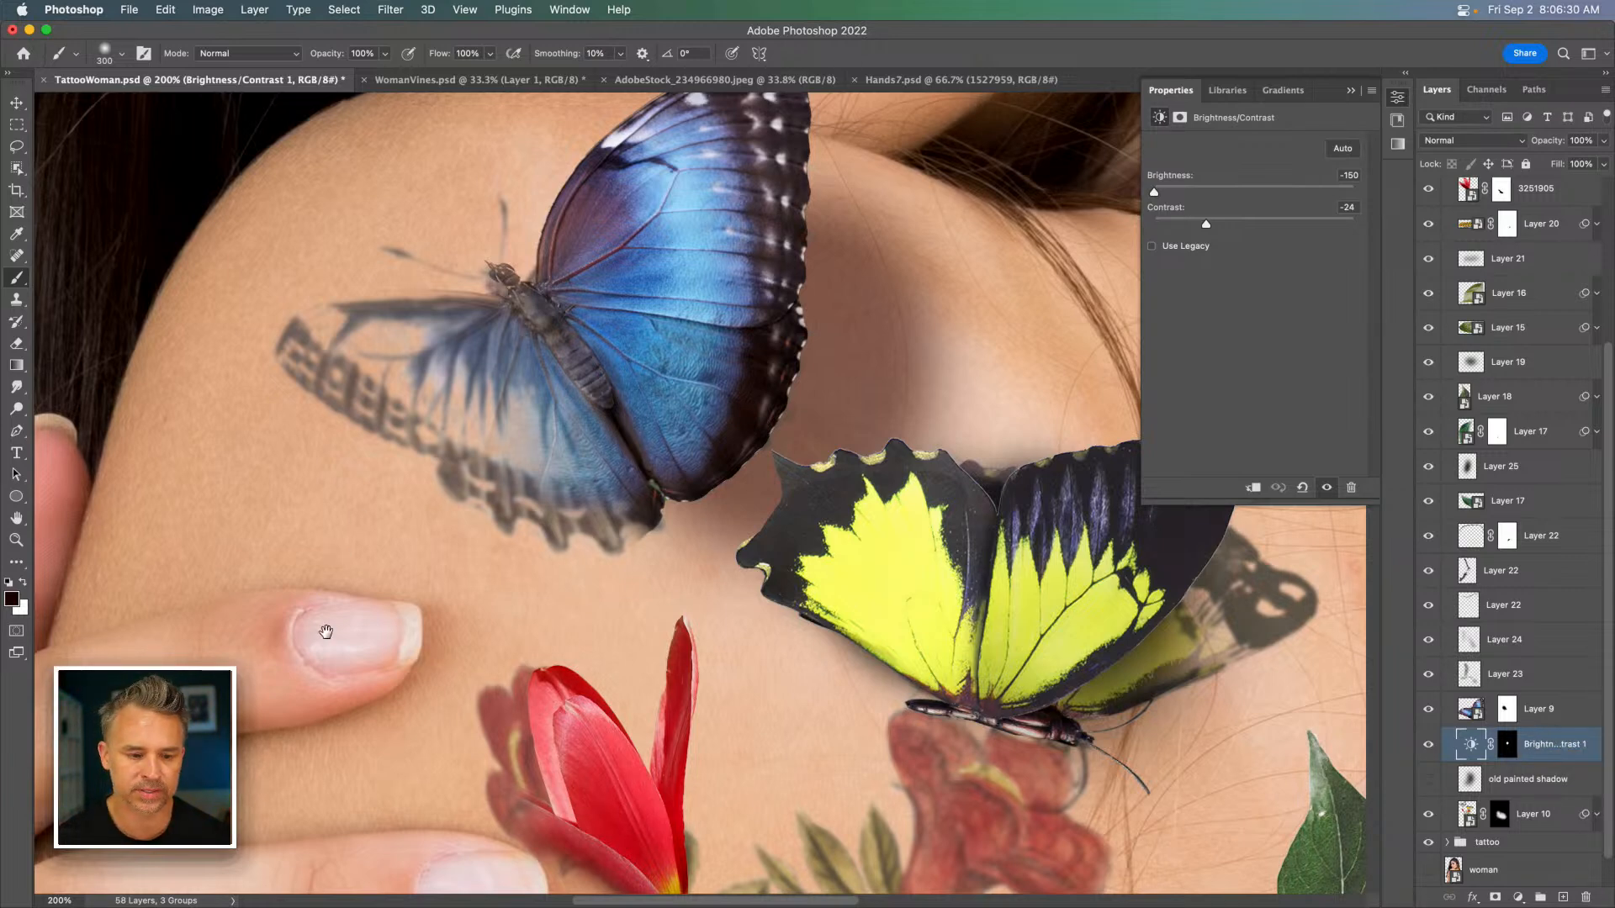
Locate the red tulip's layer and select Layer 20 directly beneath it, without keeping a new empty layer.
scroll(332, 623, down, 5)
scroll(332, 623, left, 5)
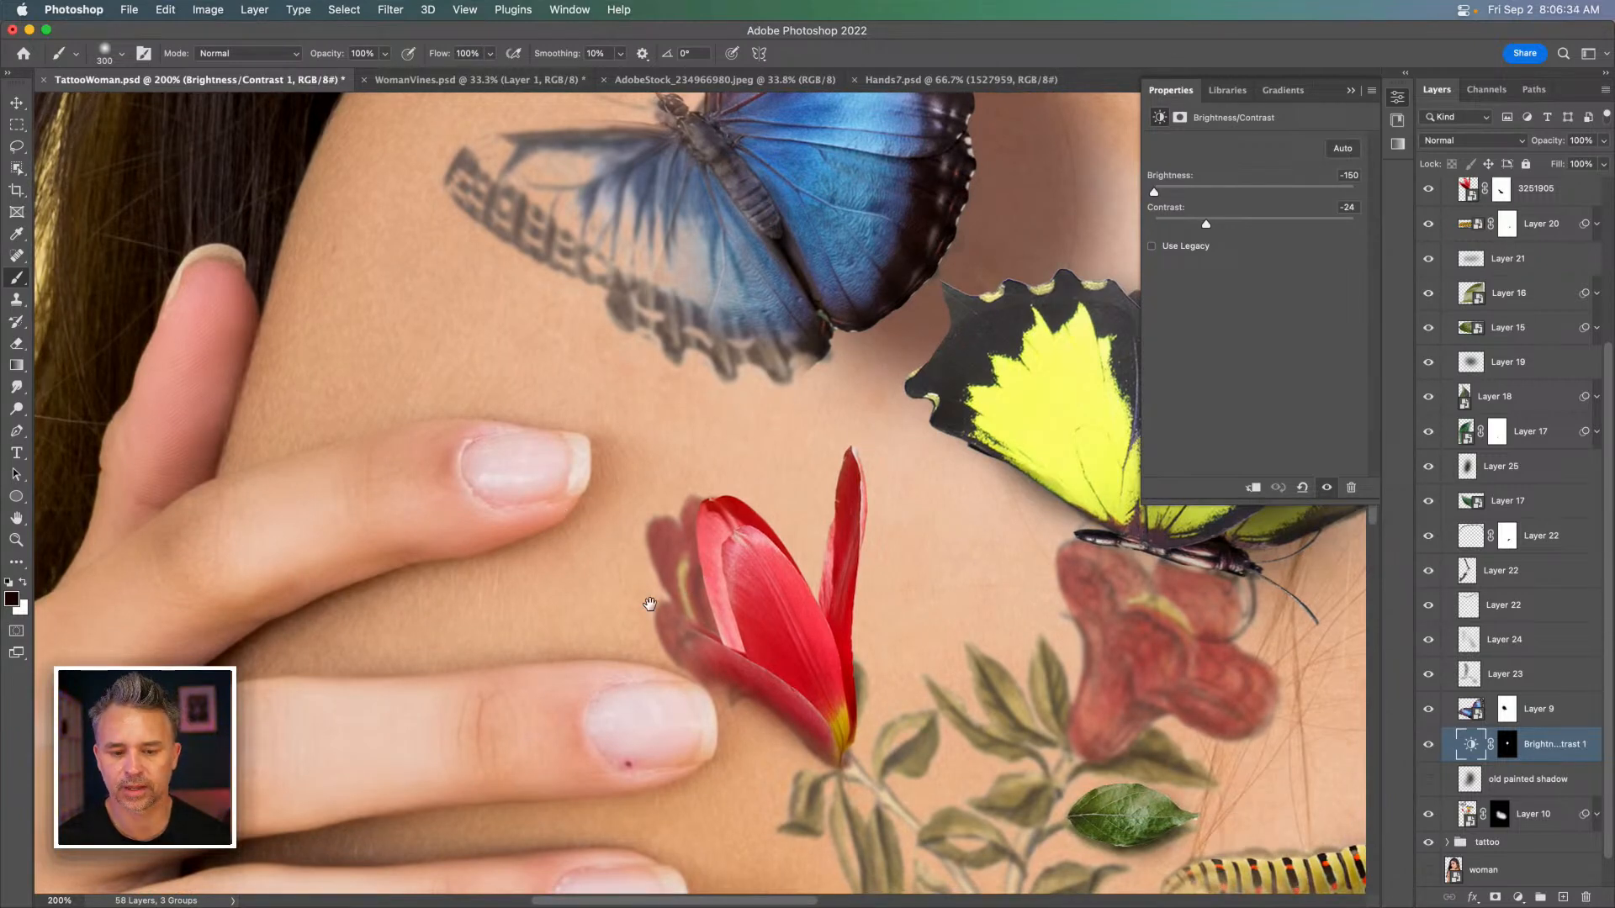
drag(640, 594, 584, 485)
click(16, 102)
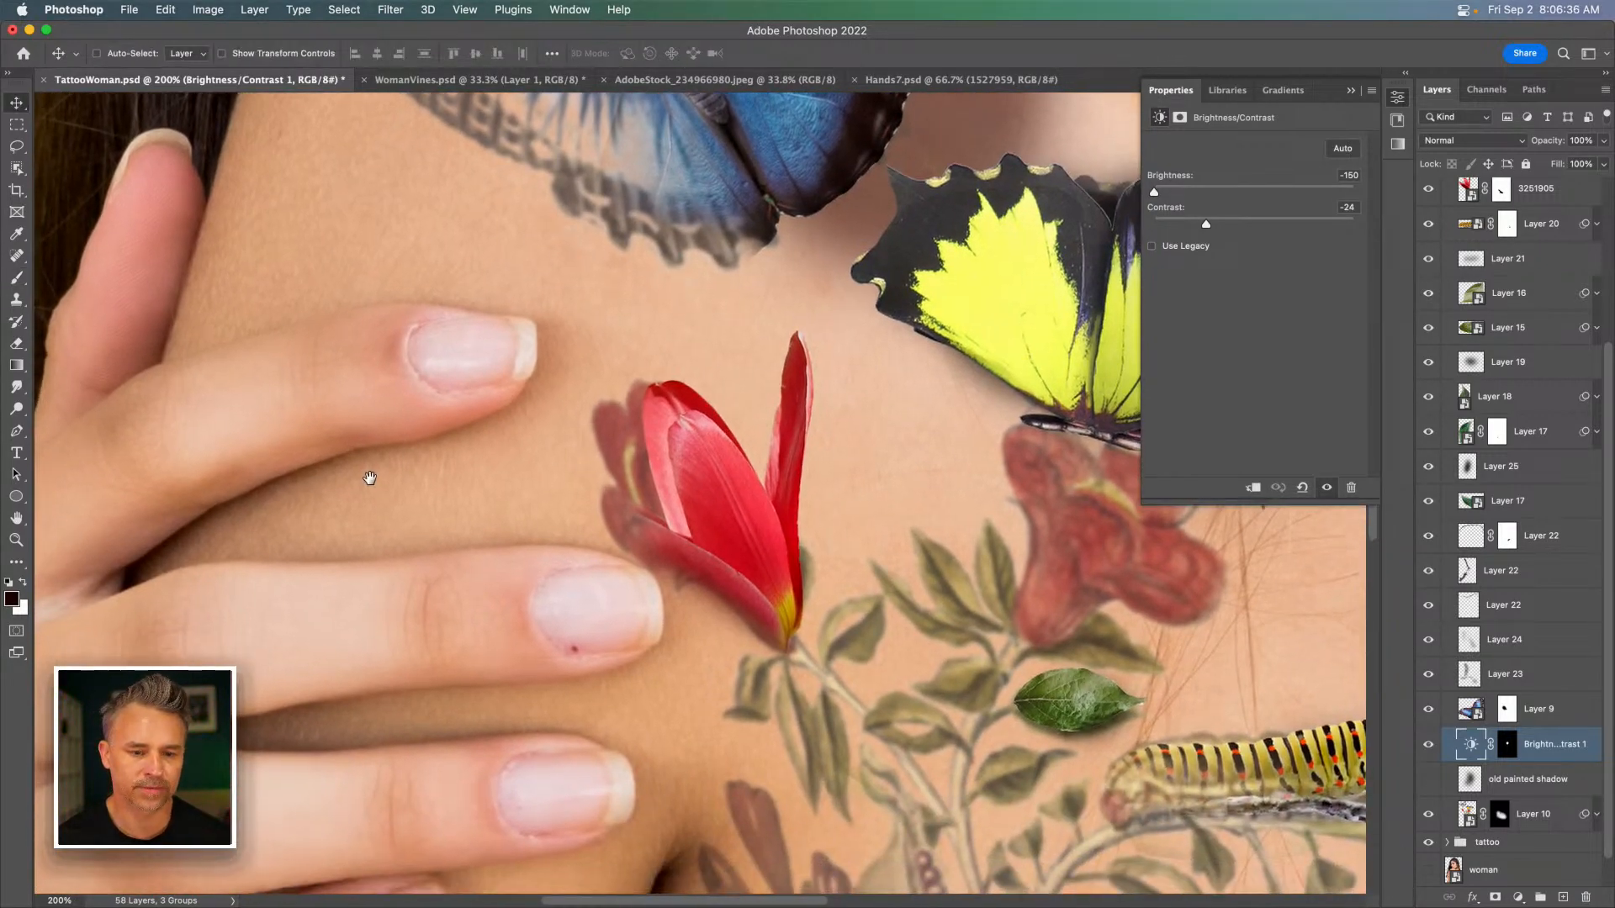
scroll(370, 471, down, 2)
scroll(370, 471, left, 2)
click(767, 474)
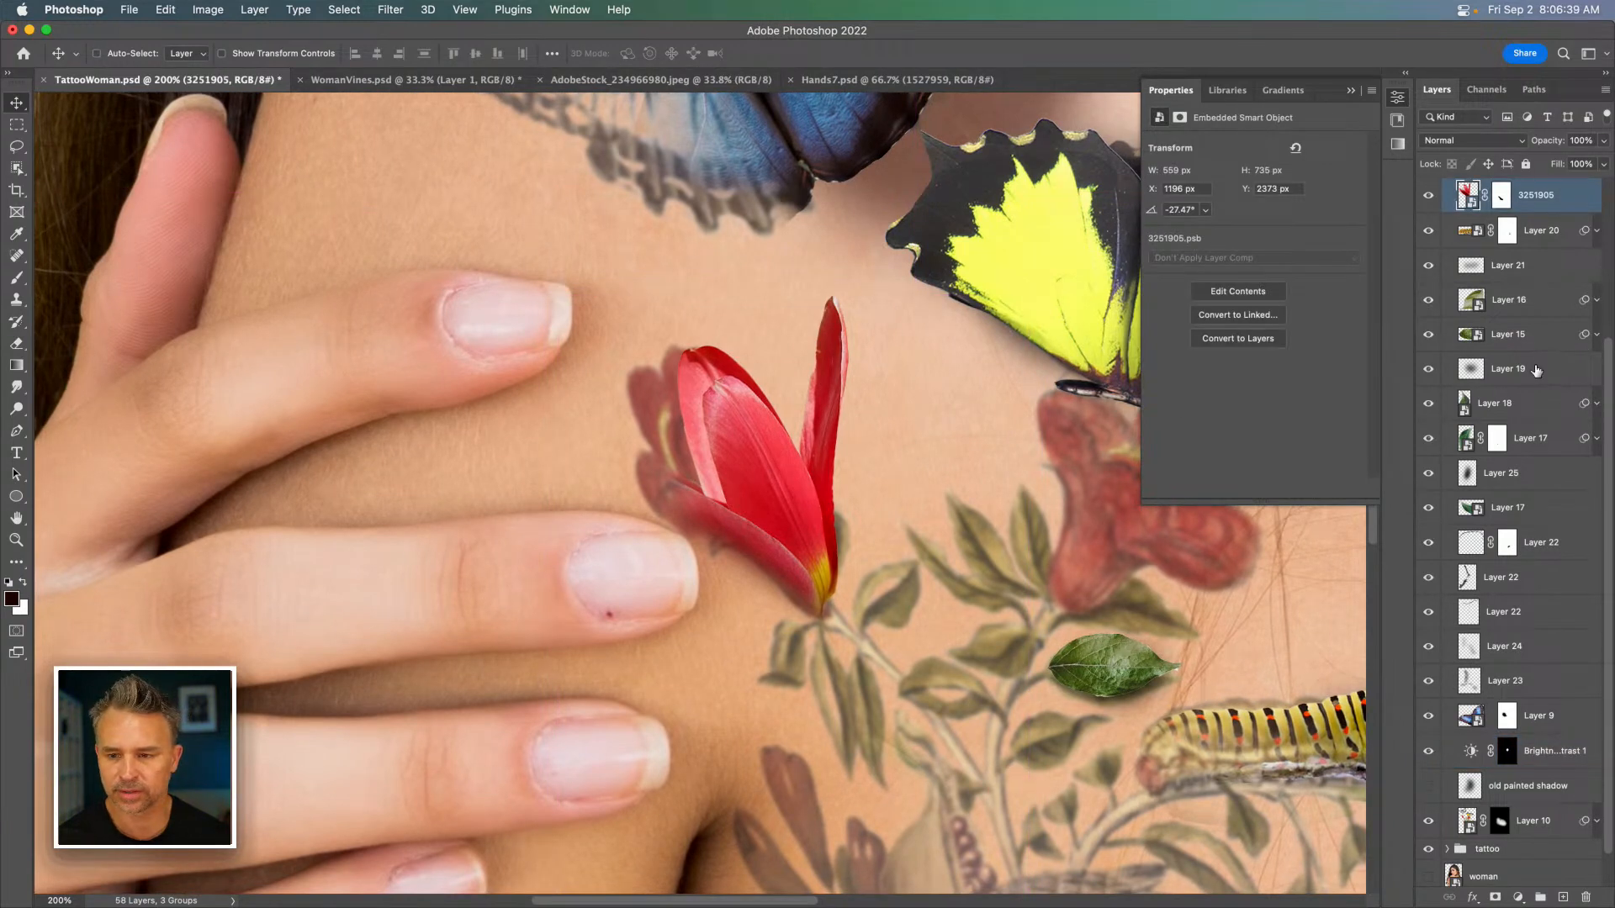
click(1535, 229)
click(1562, 896)
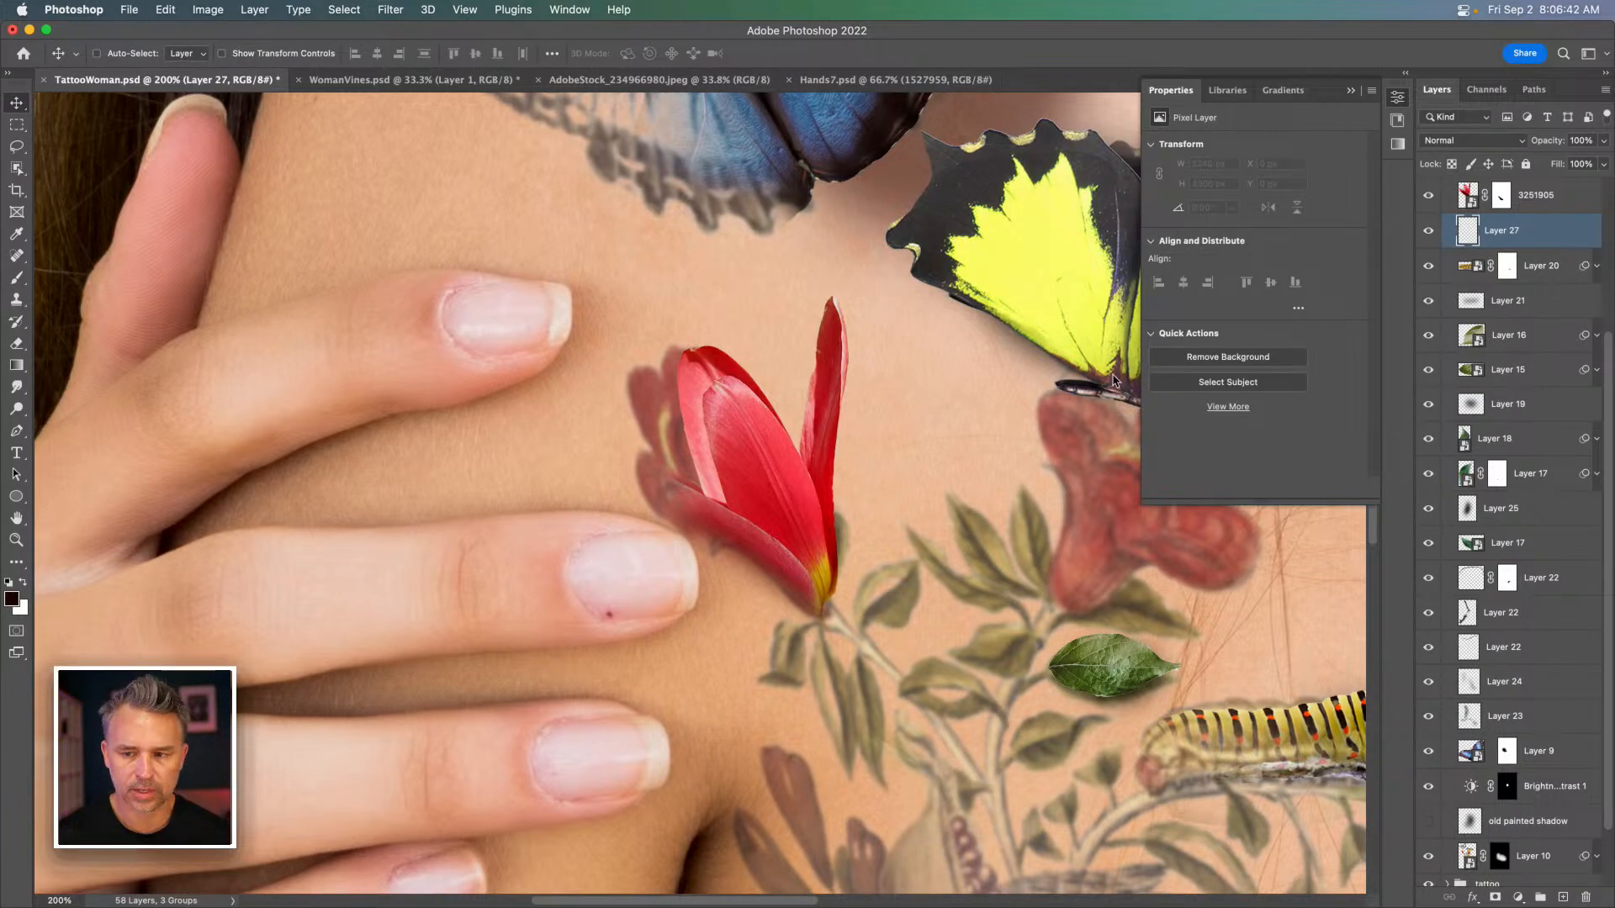
key(BackSpace)
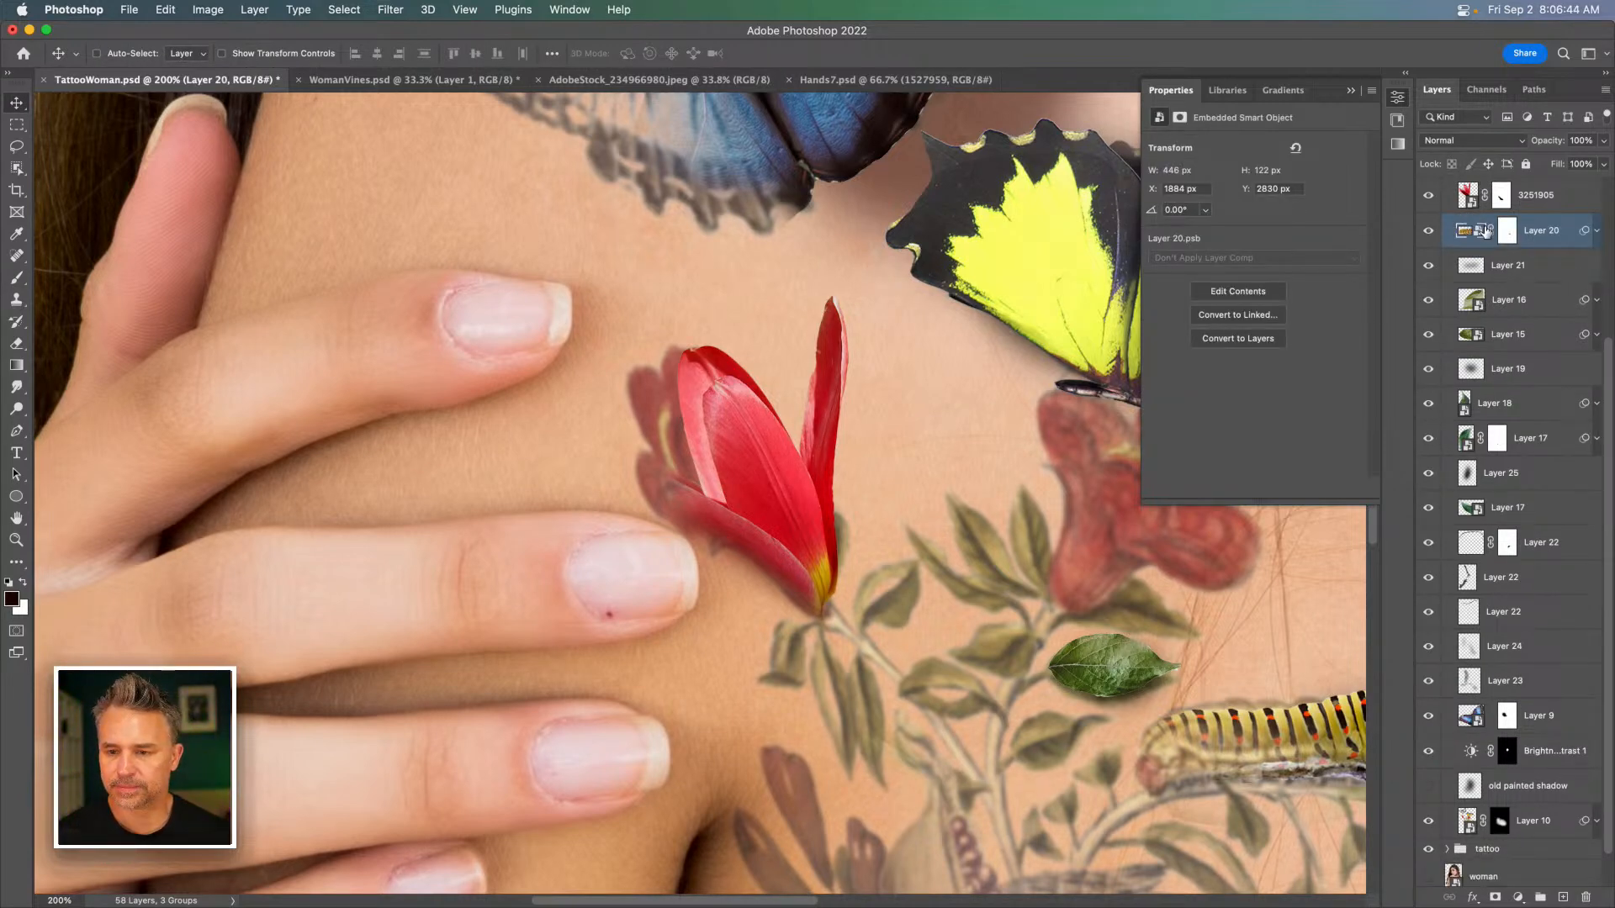
Add a Curves adjustment layer above Layer 20 and darken the image with an RGB curve point at input 188, output 111.
click(1517, 896)
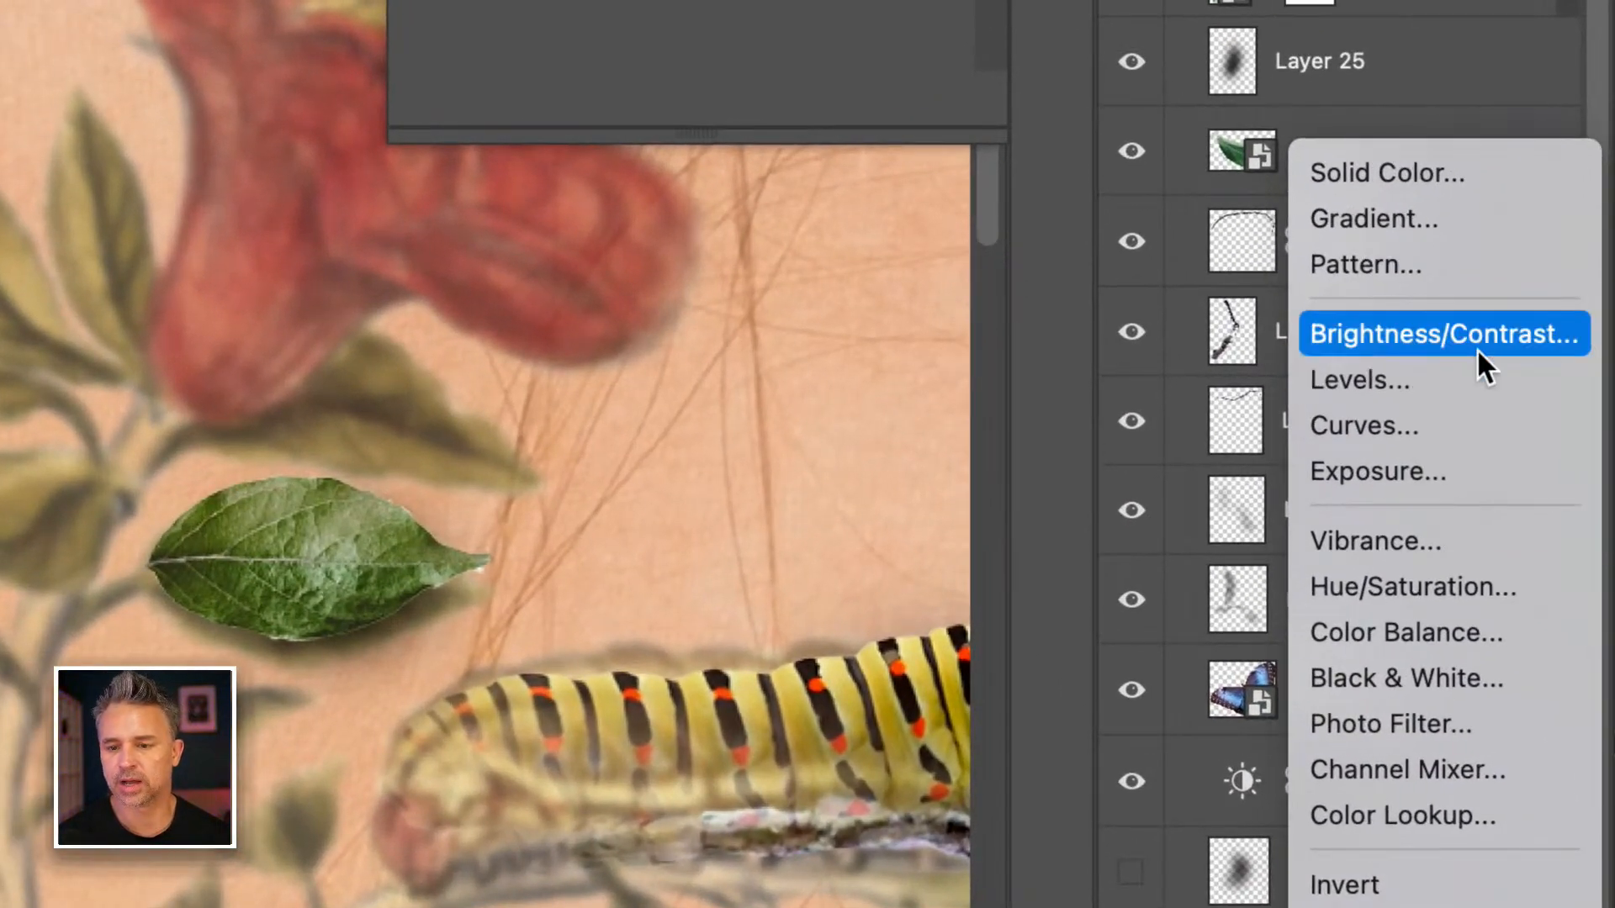
click(1457, 424)
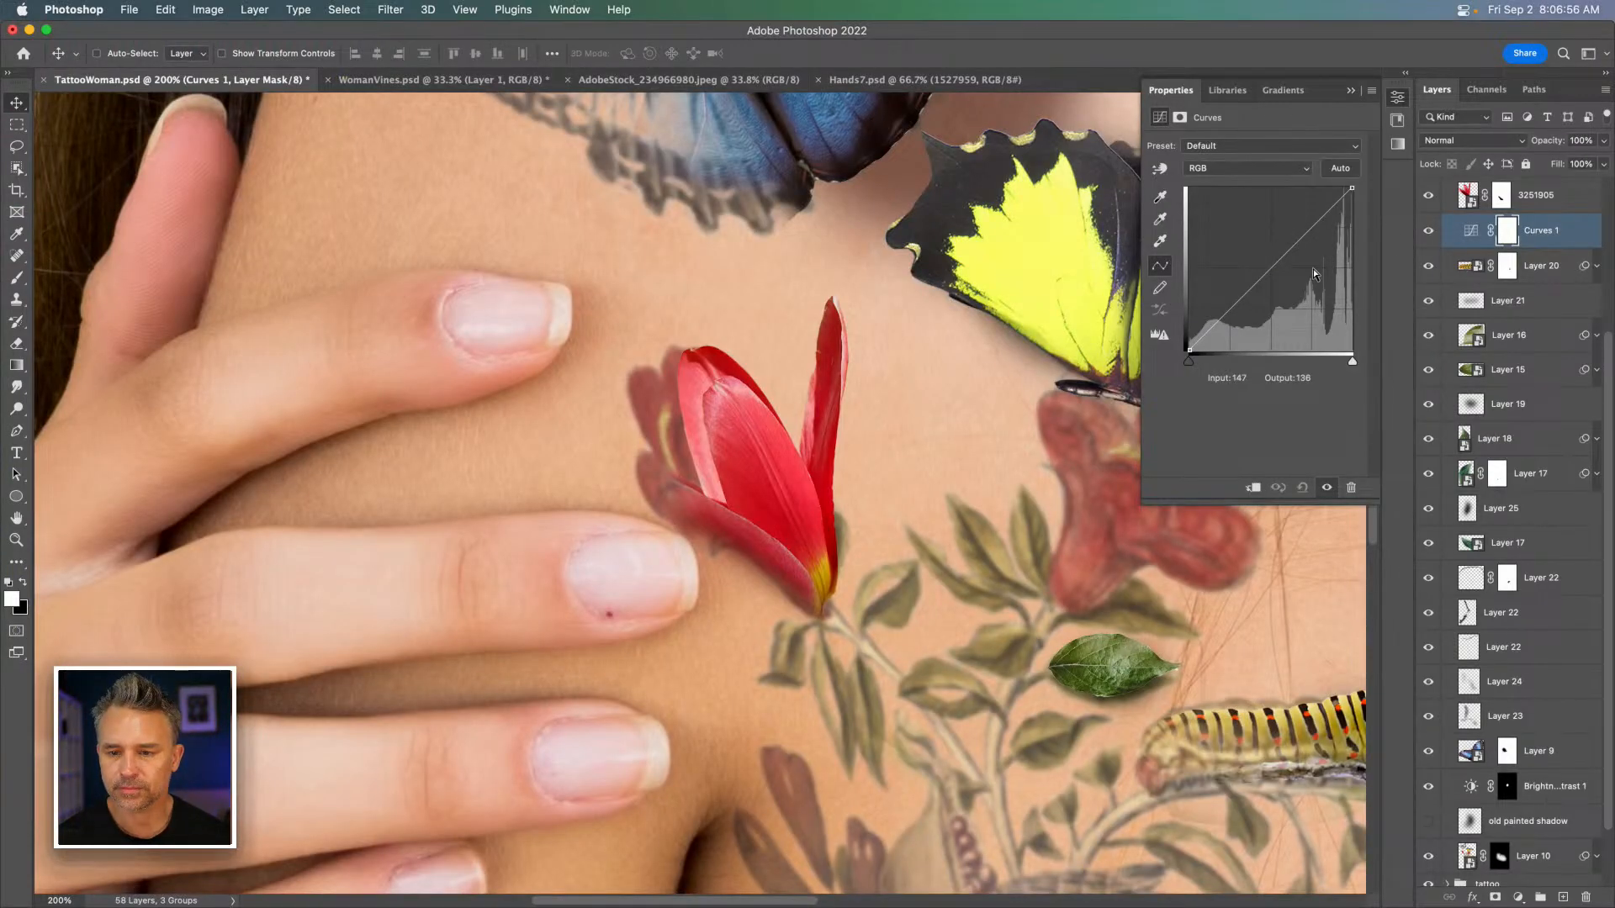
mouse_move(1266, 263)
mouse_down()
mouse_move(1262, 239)
mouse_move(1286, 286)
mouse_move(1265, 235)
mouse_move(1336, 282)
mouse_move(1287, 249)
mouse_up()
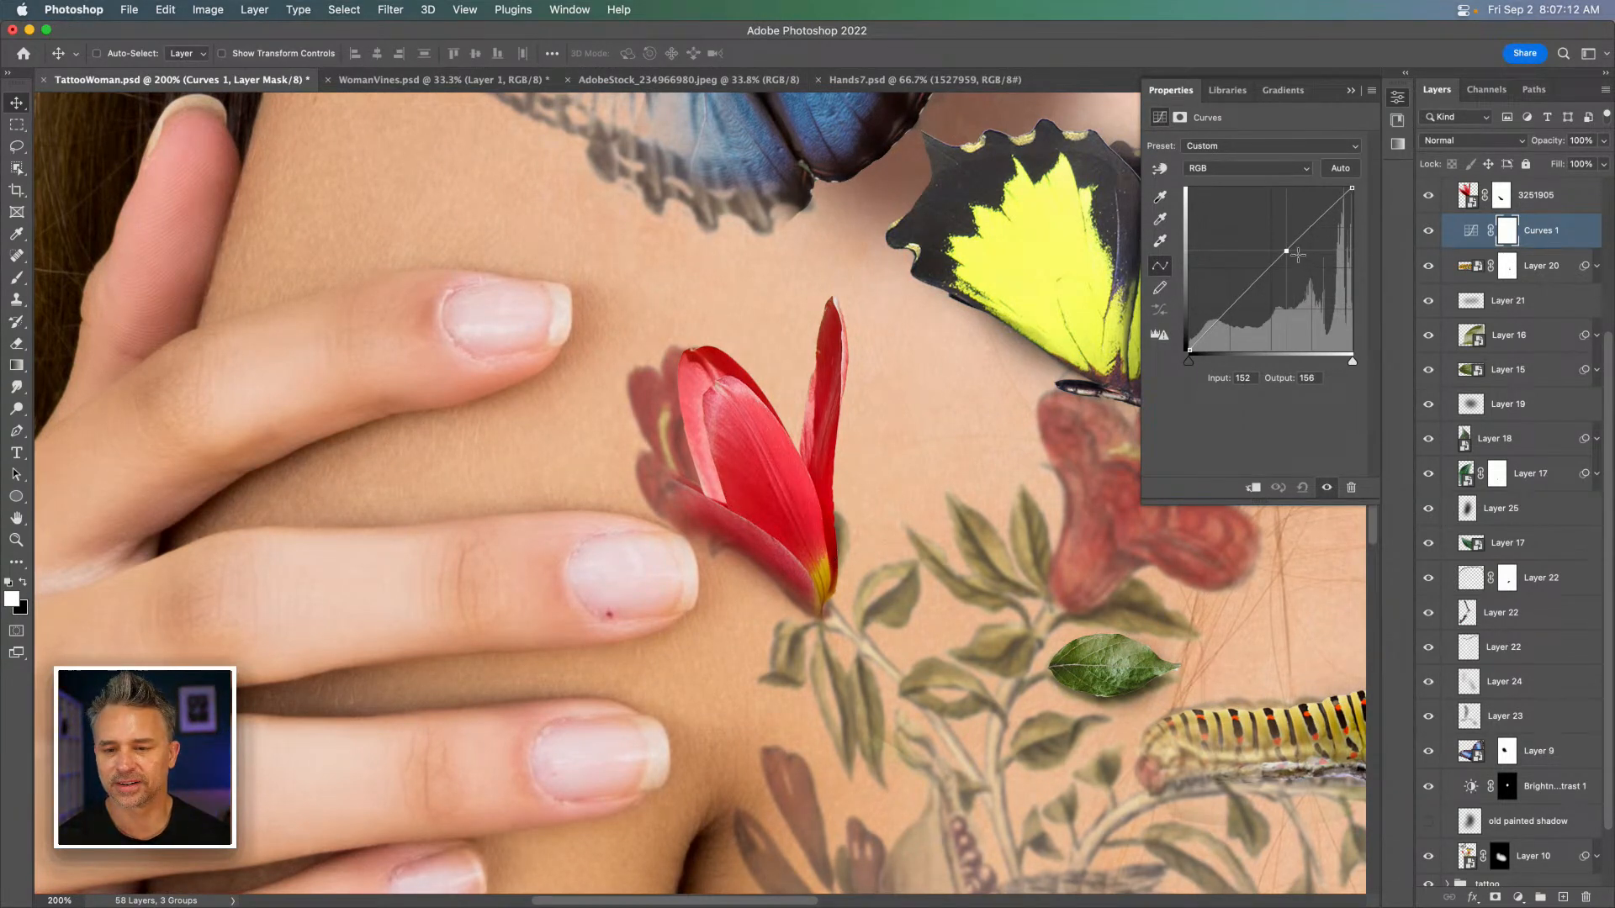
drag(1287, 249, 1308, 280)
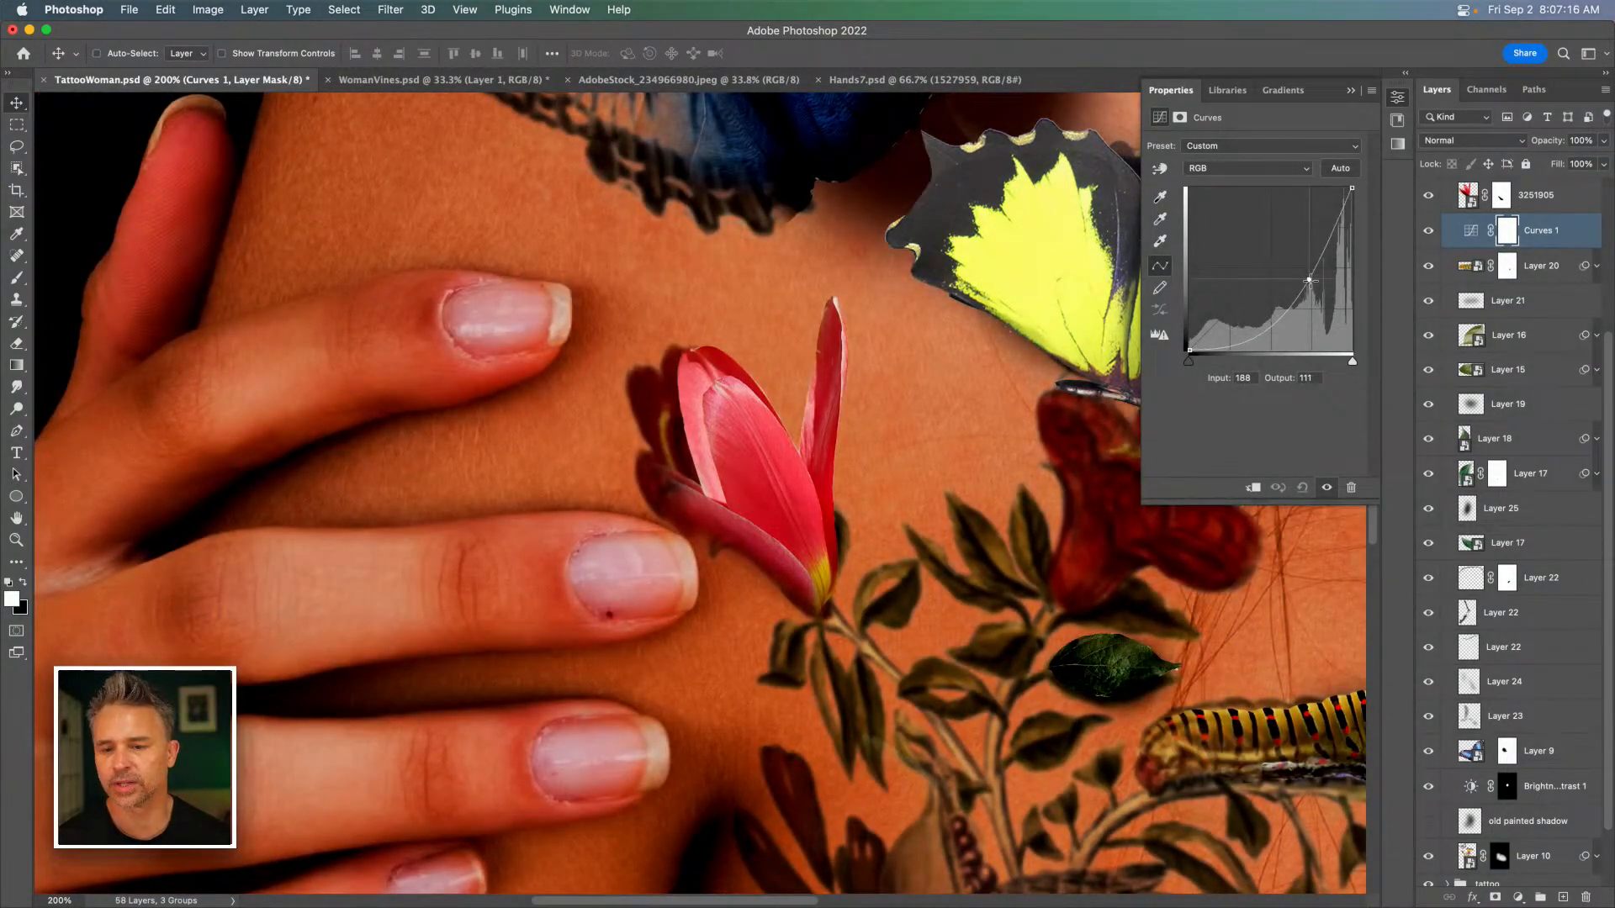
click(1237, 175)
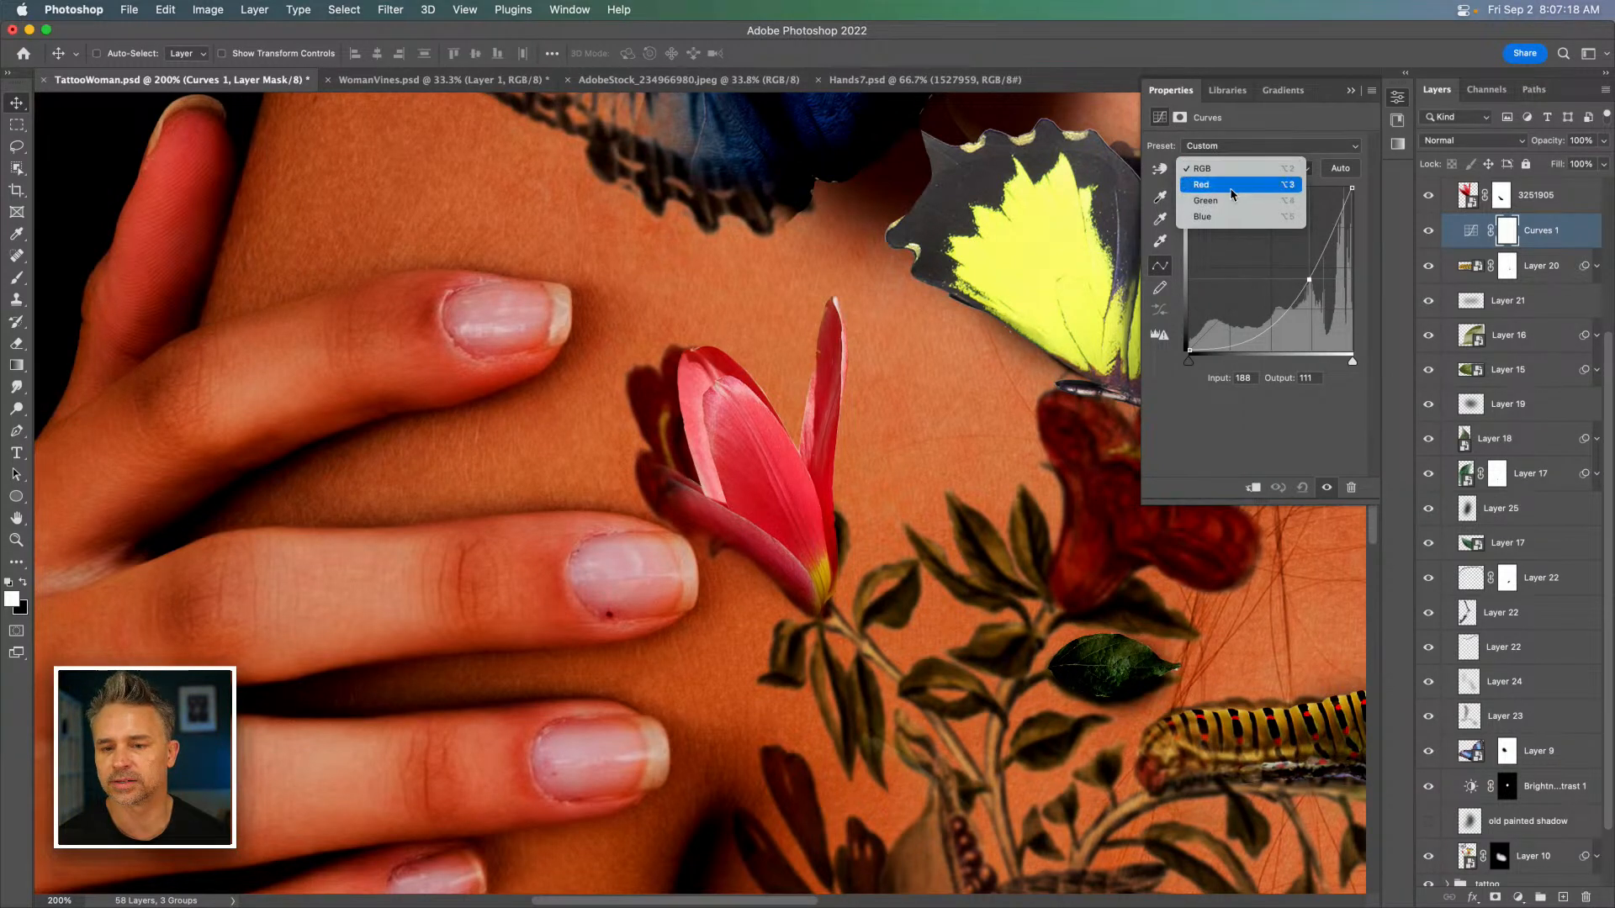
click(1206, 479)
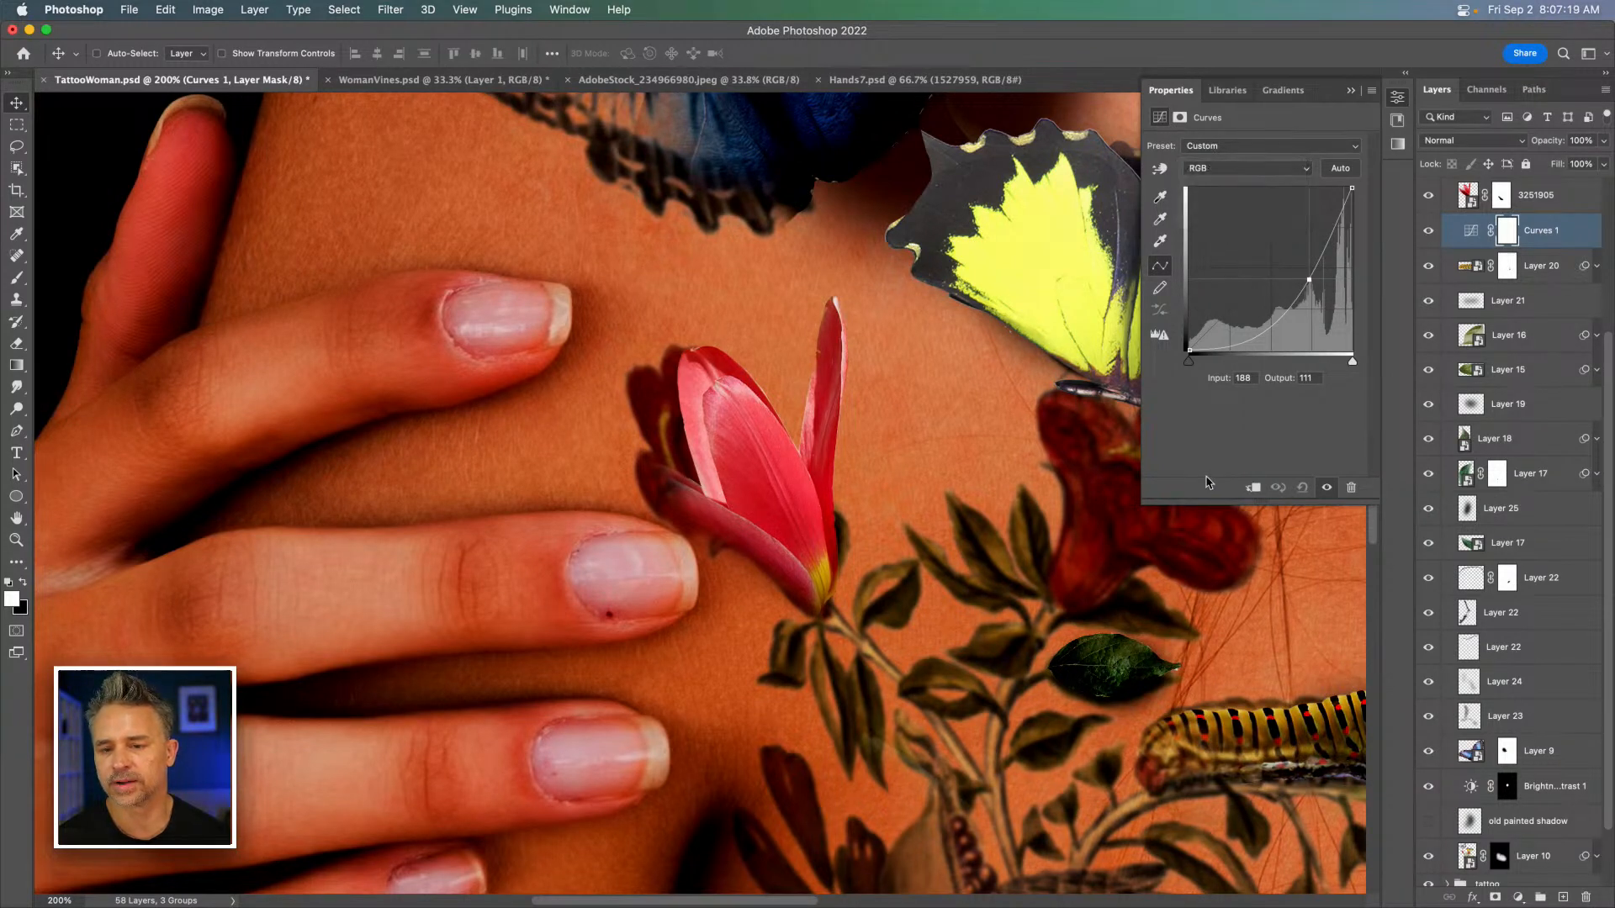
click(1370, 92)
click(1255, 223)
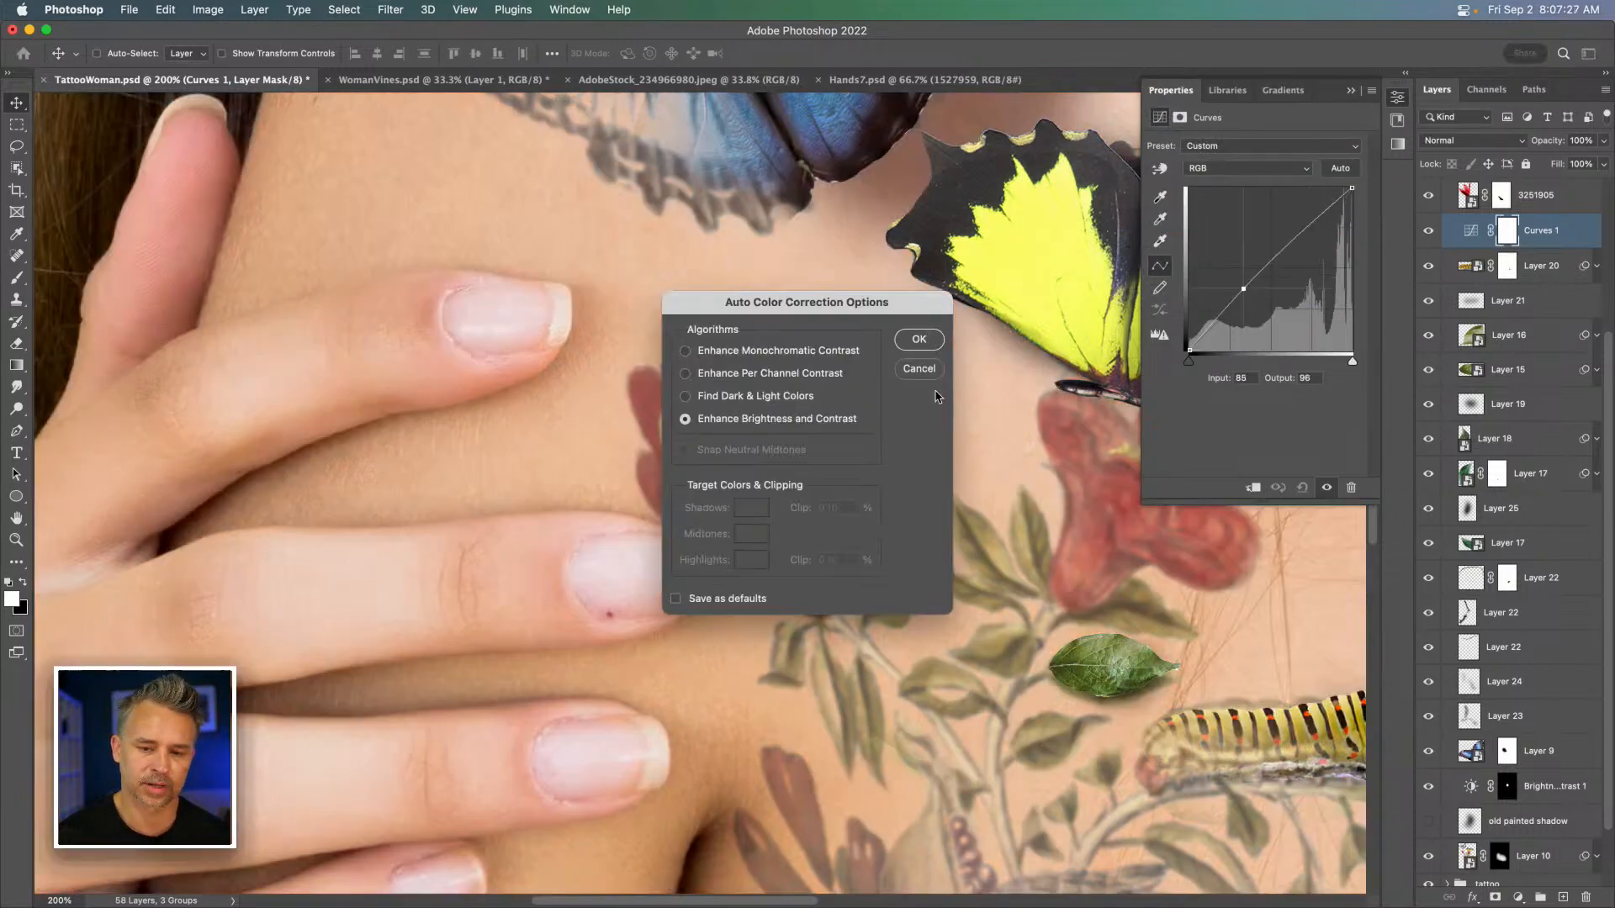
click(920, 370)
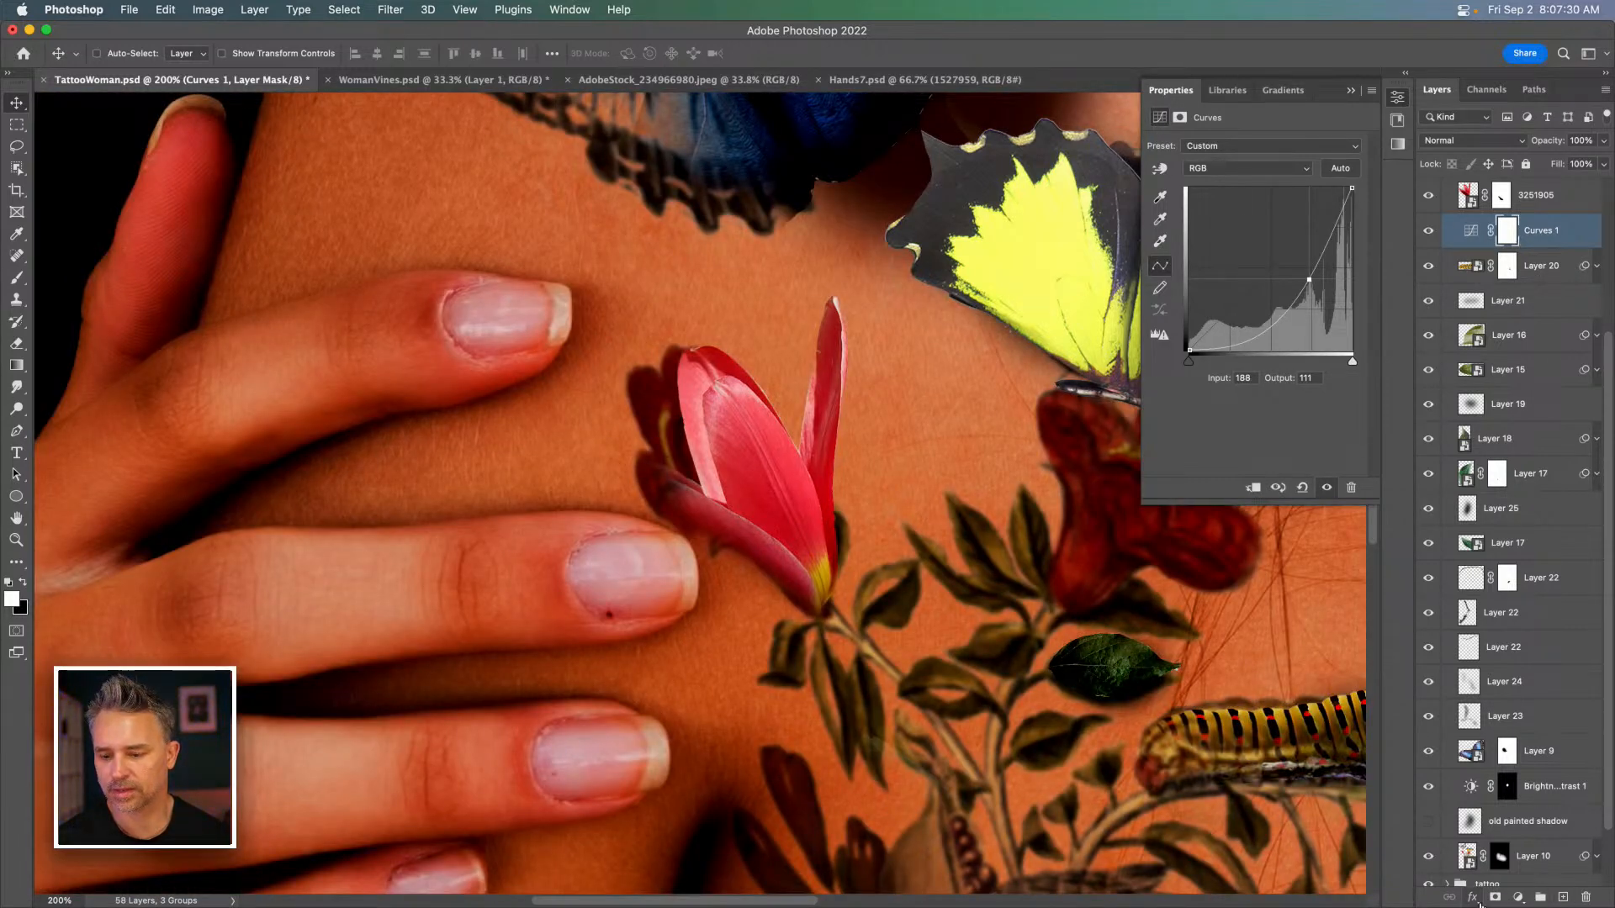
Hide the Curves 1 adjustment and add a Levels adjustment layer directly above it.
click(1518, 898)
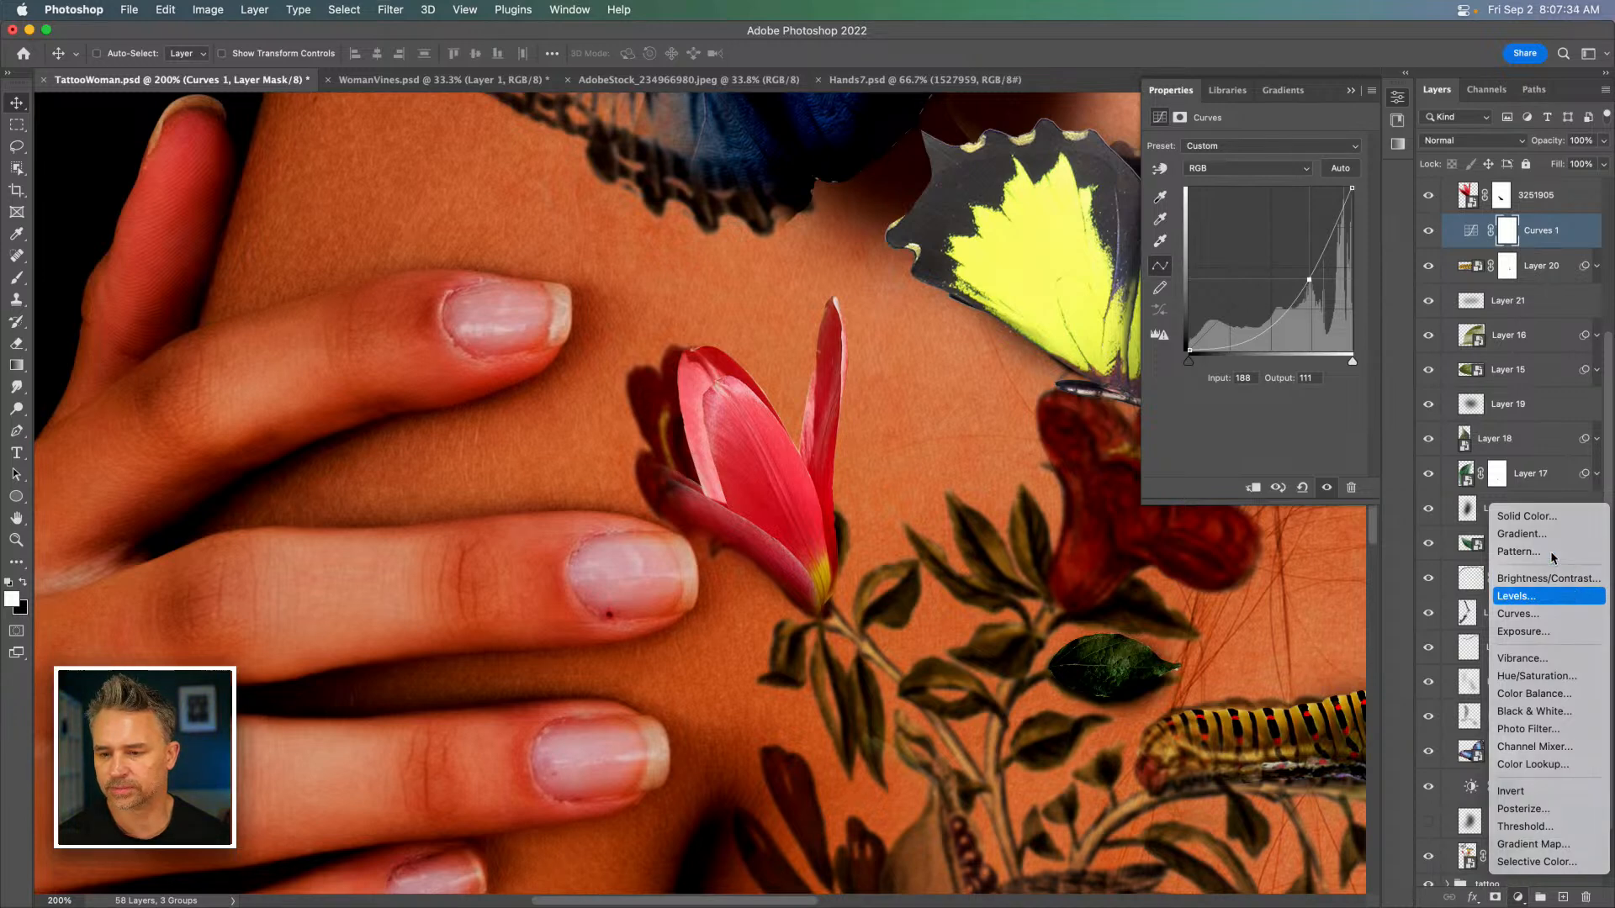
click(1578, 597)
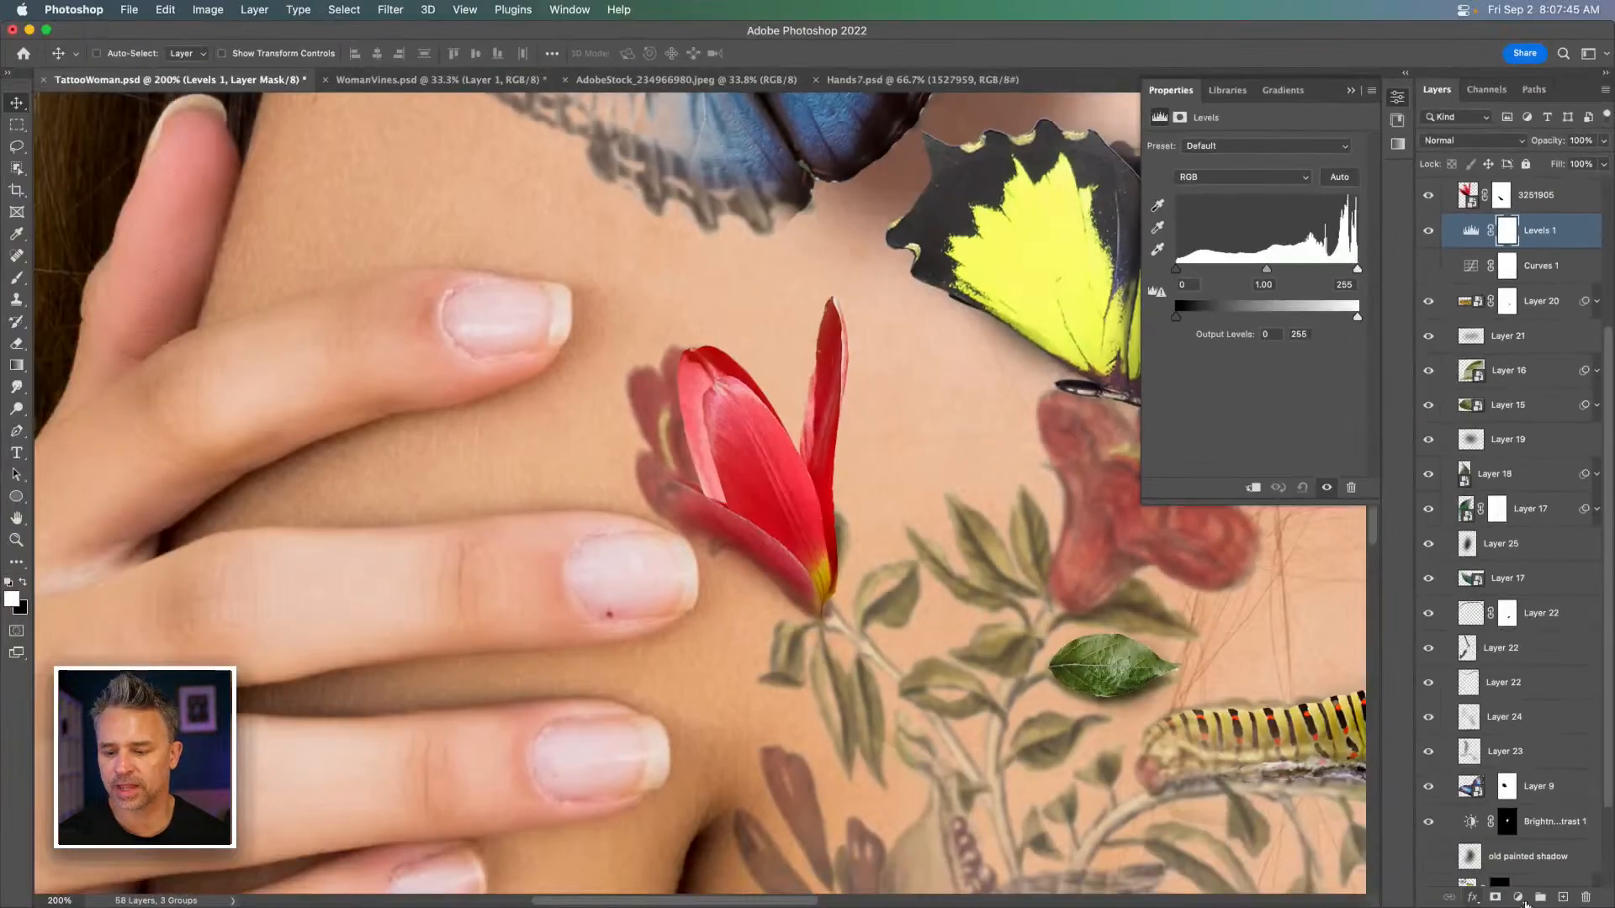
Add a Brightness/Contrast adjustment layer above Levels 1, hide it, and select Levels 1.
click(1518, 898)
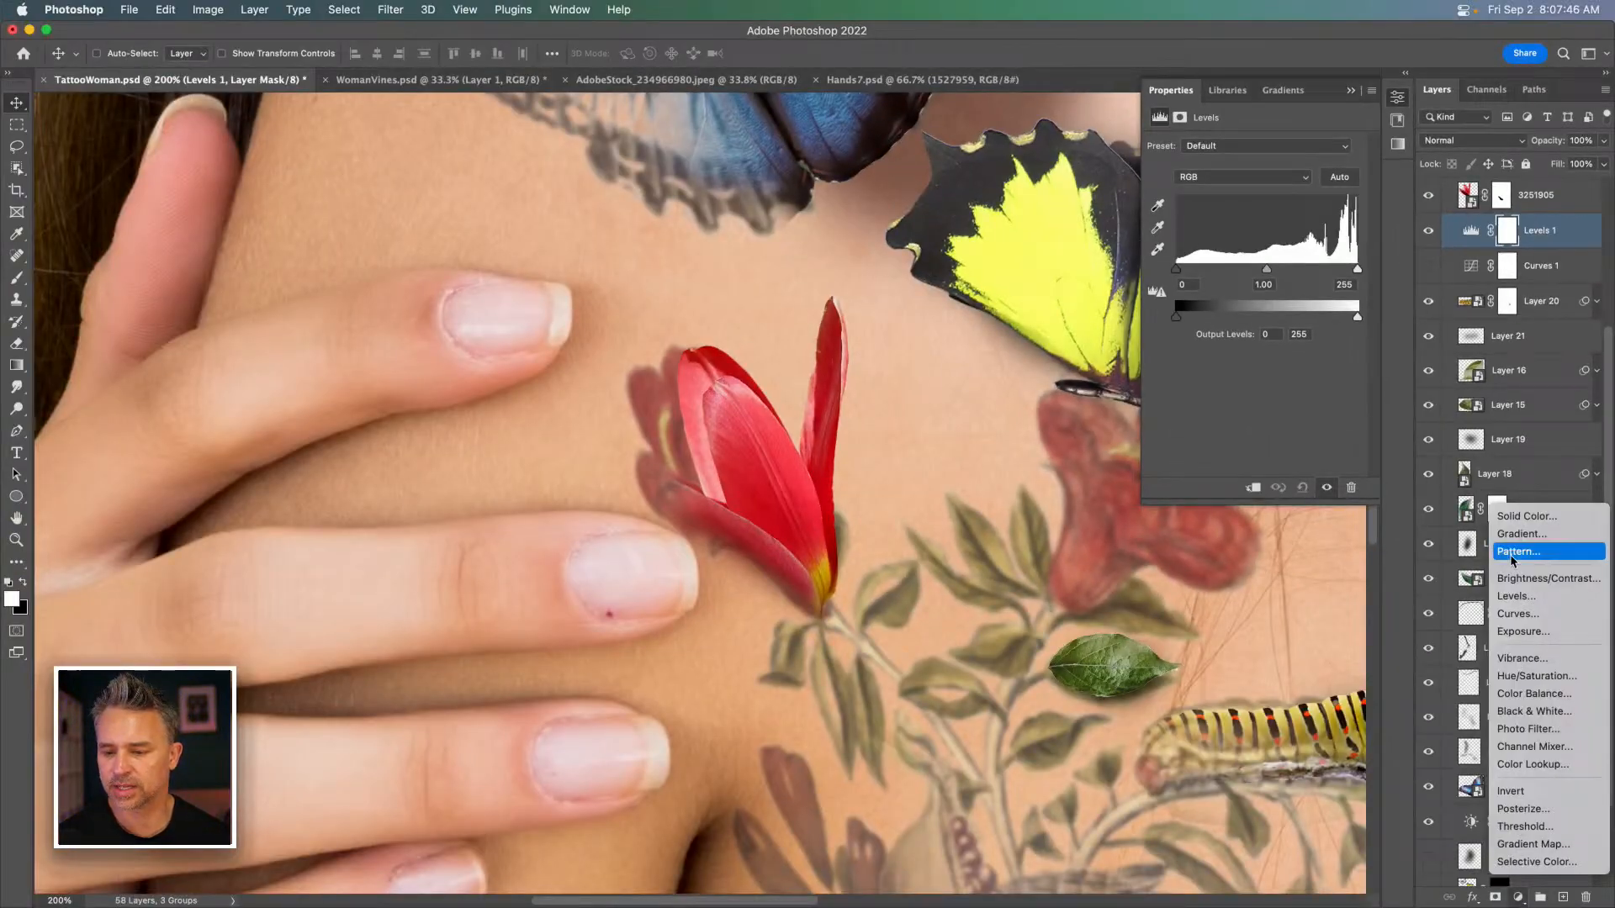
click(1529, 580)
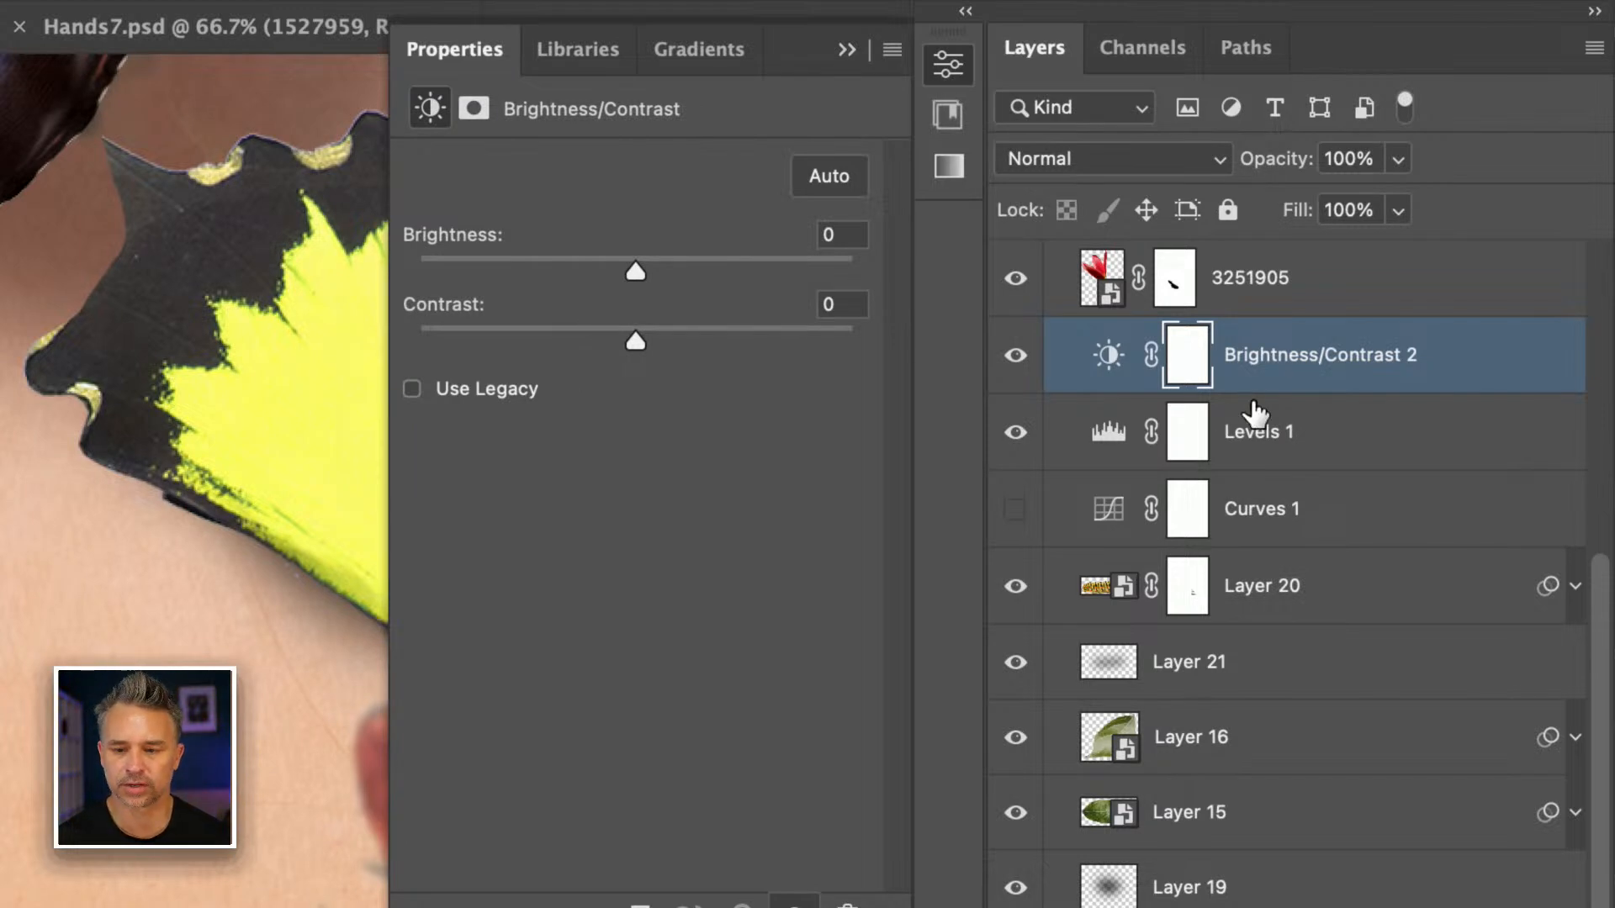
click(1274, 456)
click(1013, 357)
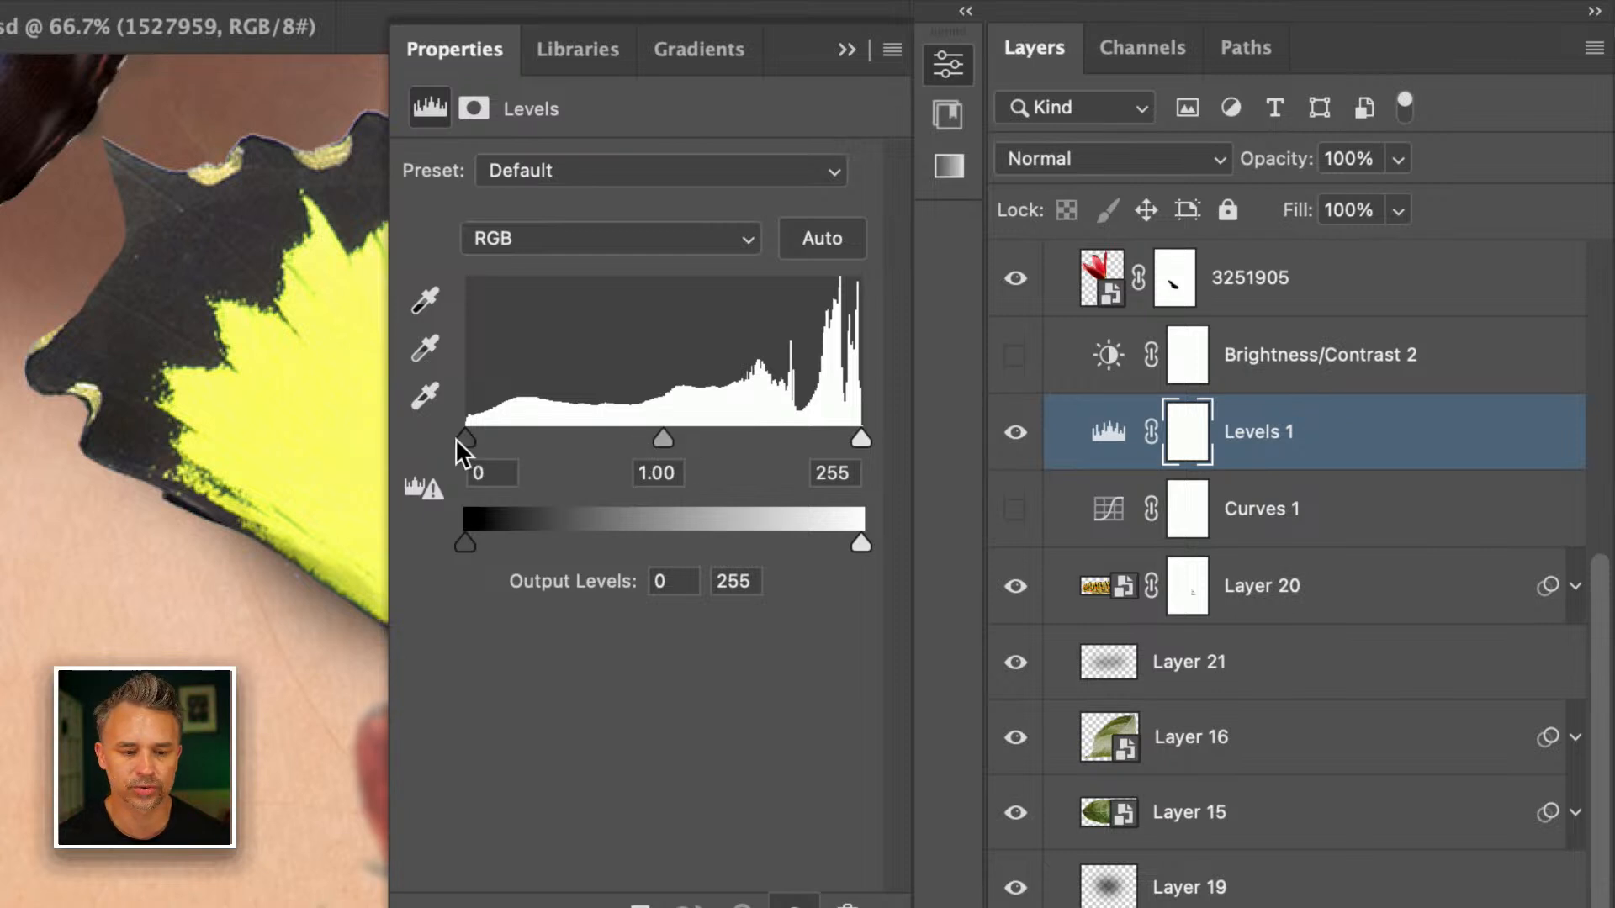
Try out the input and output level limits on Levels 1 and set its midtone value to 0.91.
drag(860, 439, 899, 454)
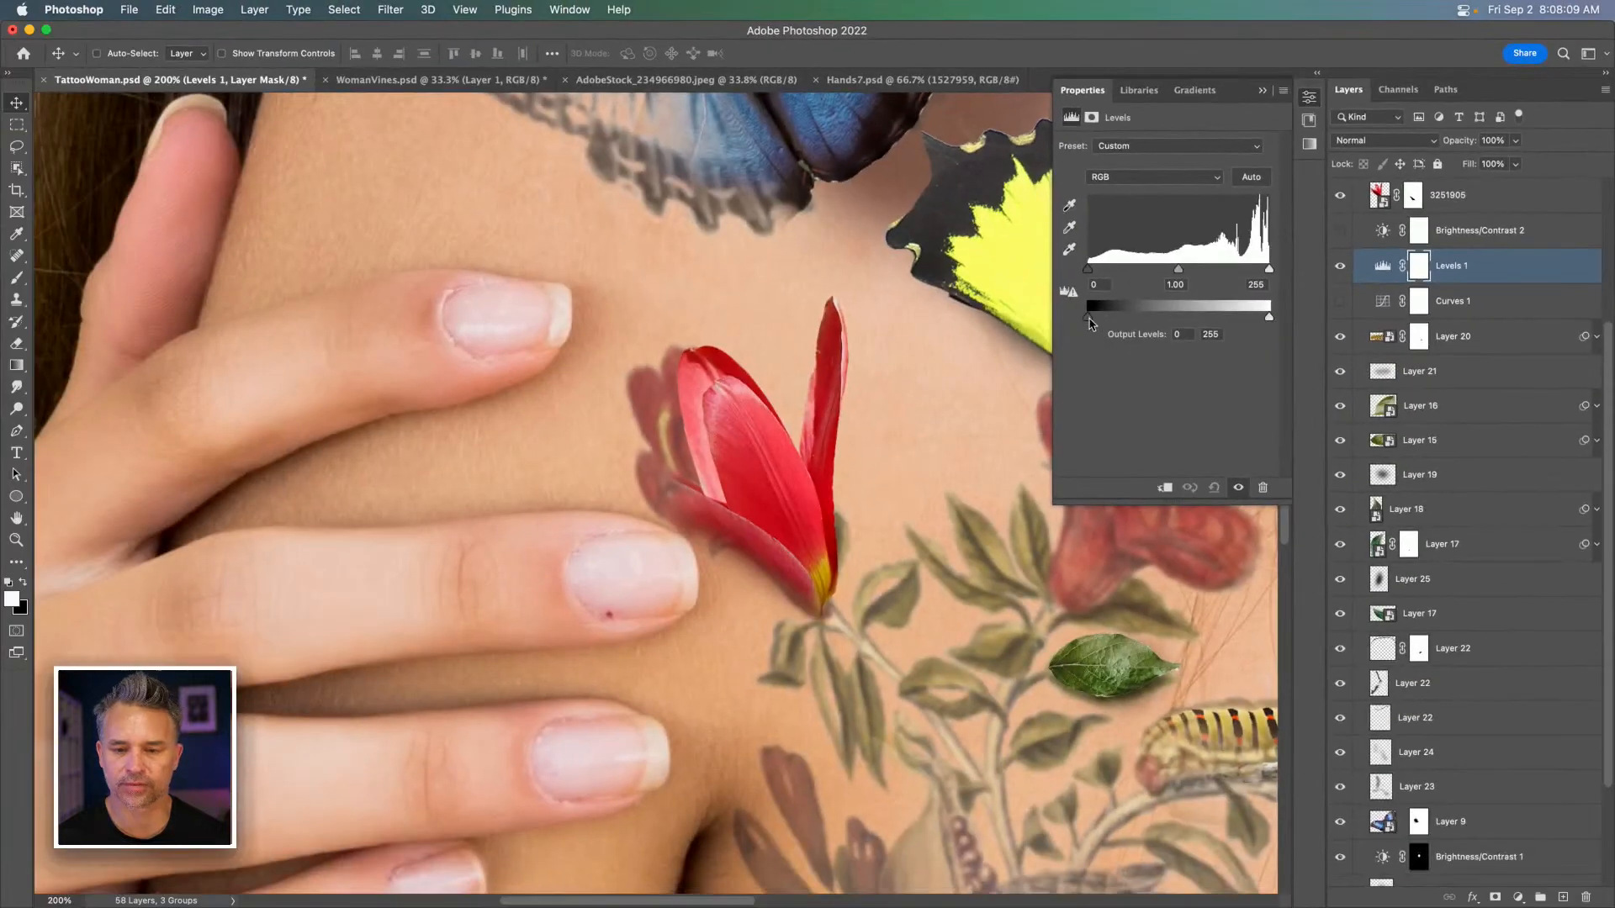
drag(1088, 319, 1048, 321)
drag(1266, 318, 1320, 320)
click(1486, 236)
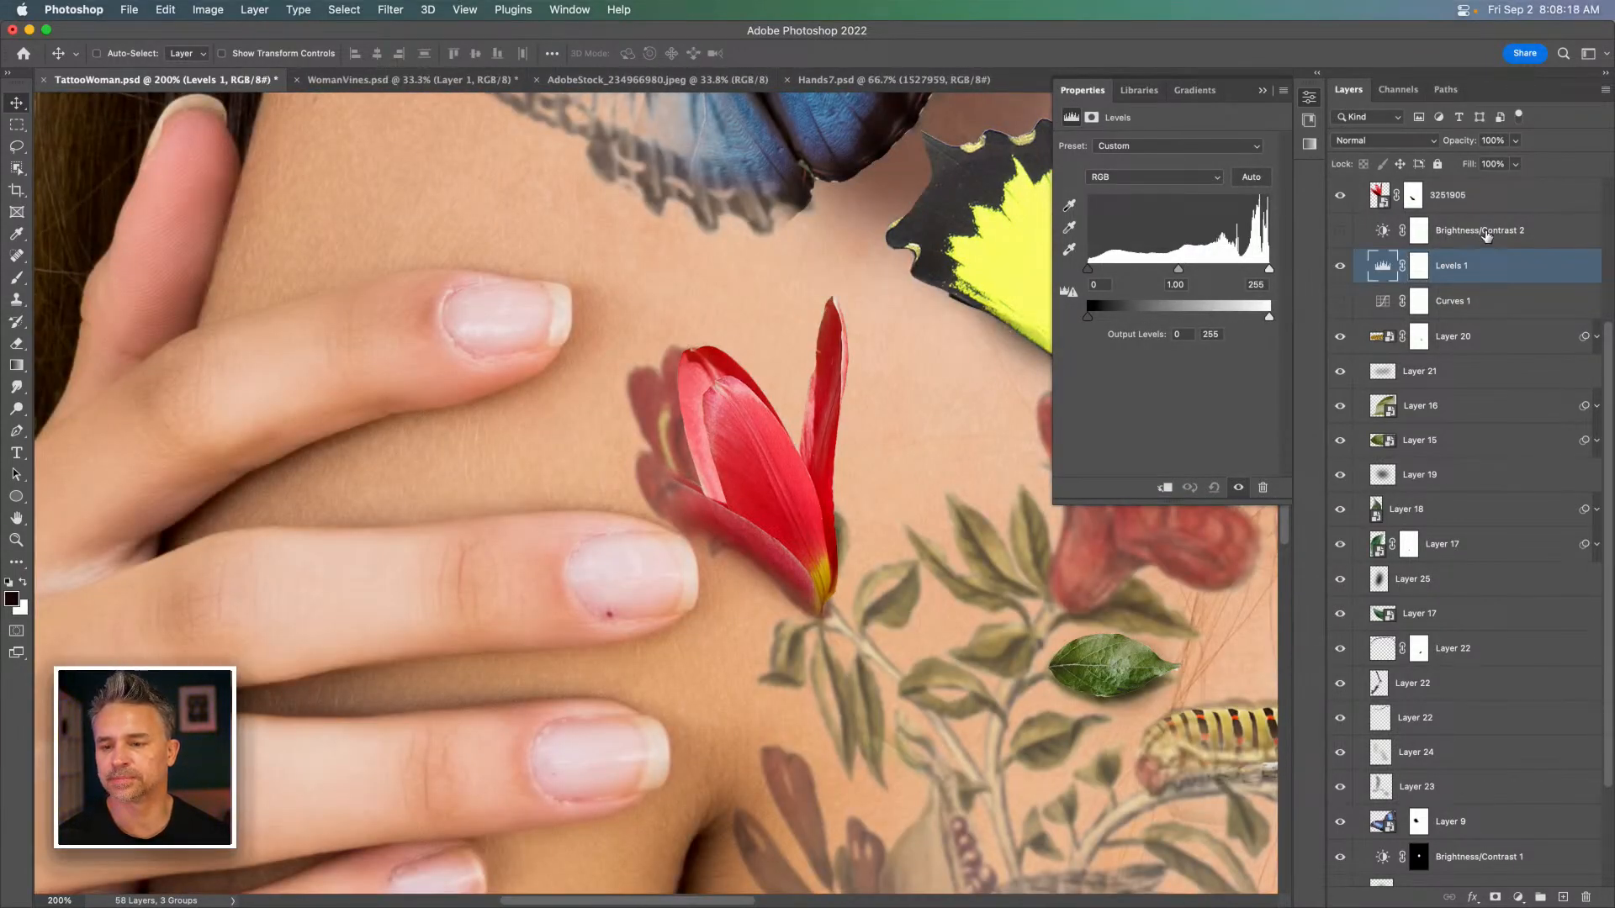
mouse_move(1166, 271)
mouse_down()
mouse_move(1127, 271)
mouse_move(1206, 270)
mouse_move(1183, 271)
mouse_up()
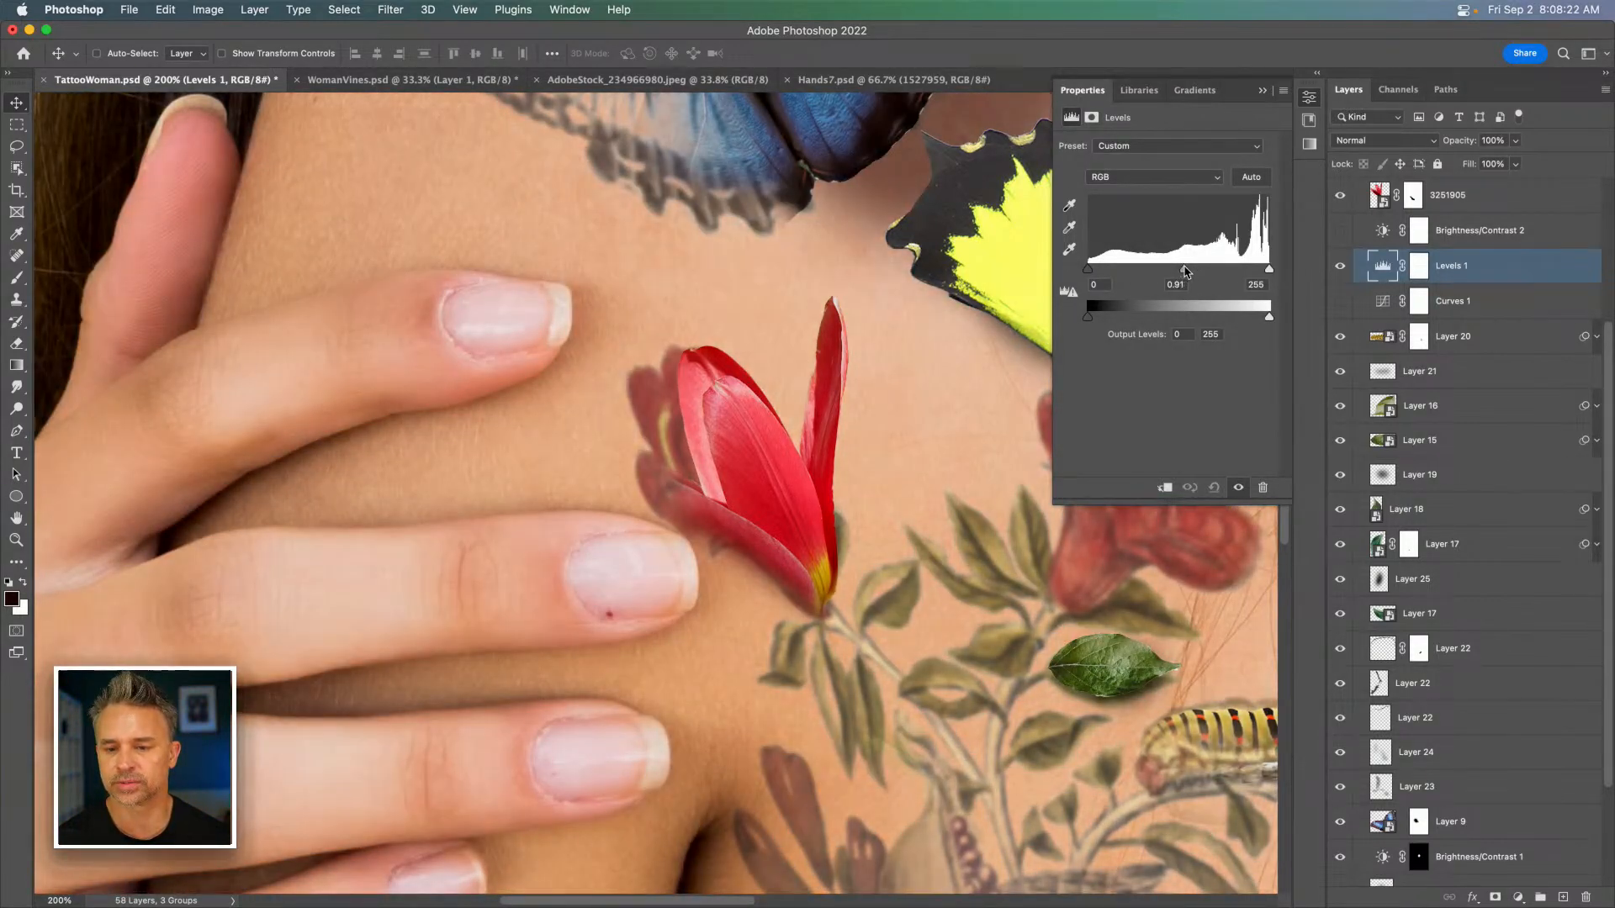
Show Curves 1 instead of Levels 1, add RGB curve points at 115/34 and 202/187, and display its Red channel curve.
click(1474, 311)
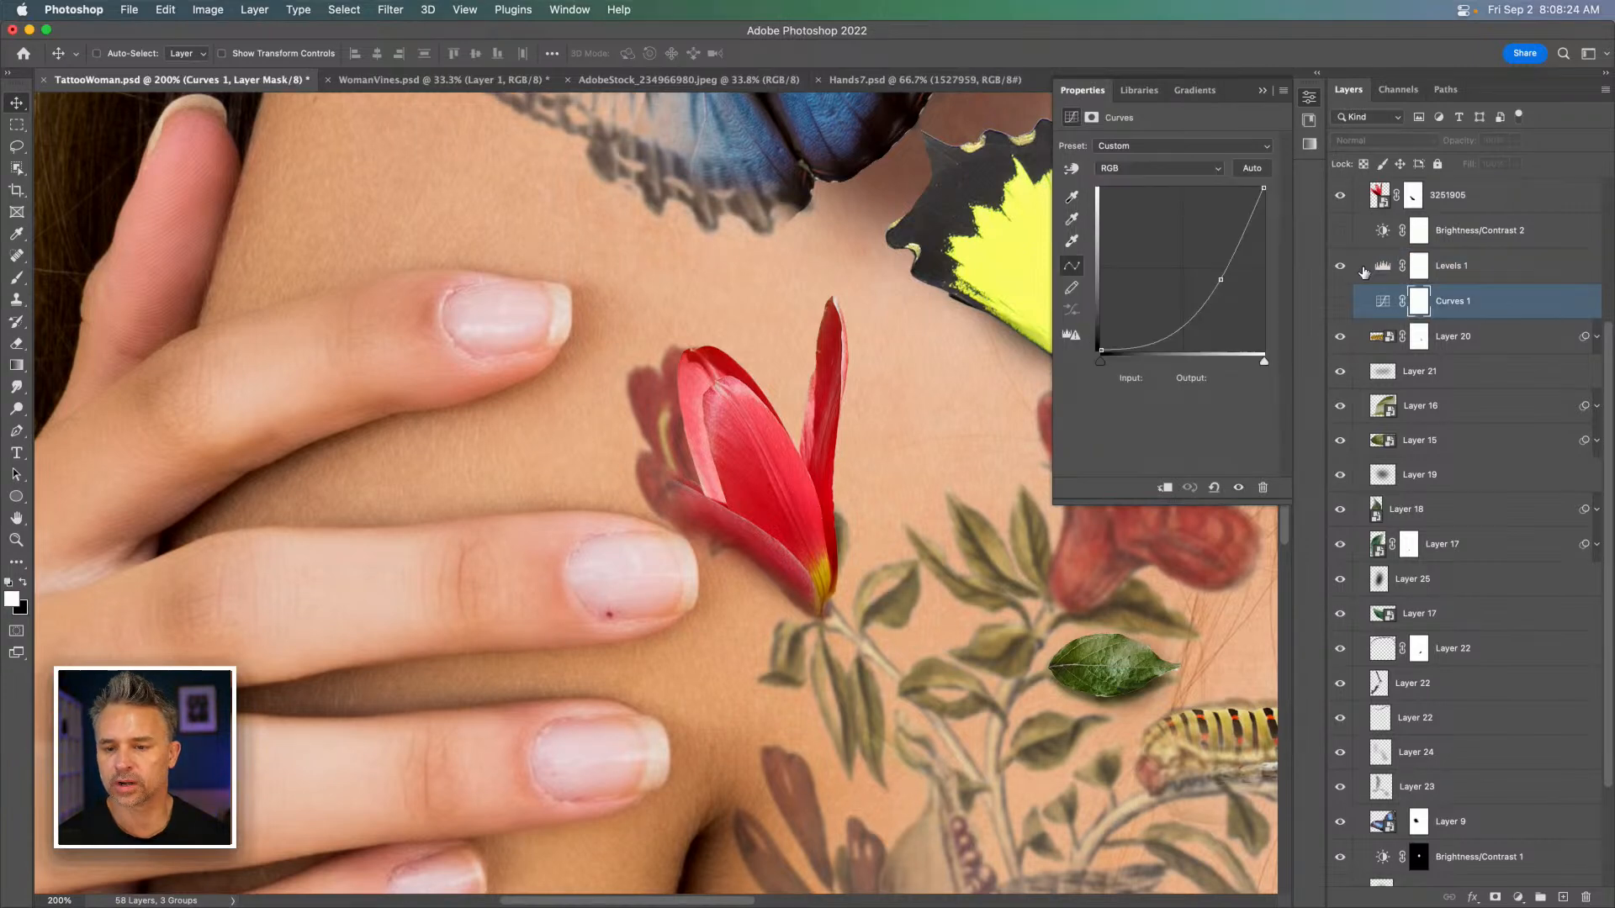
click(1340, 266)
click(1339, 301)
click(1381, 301)
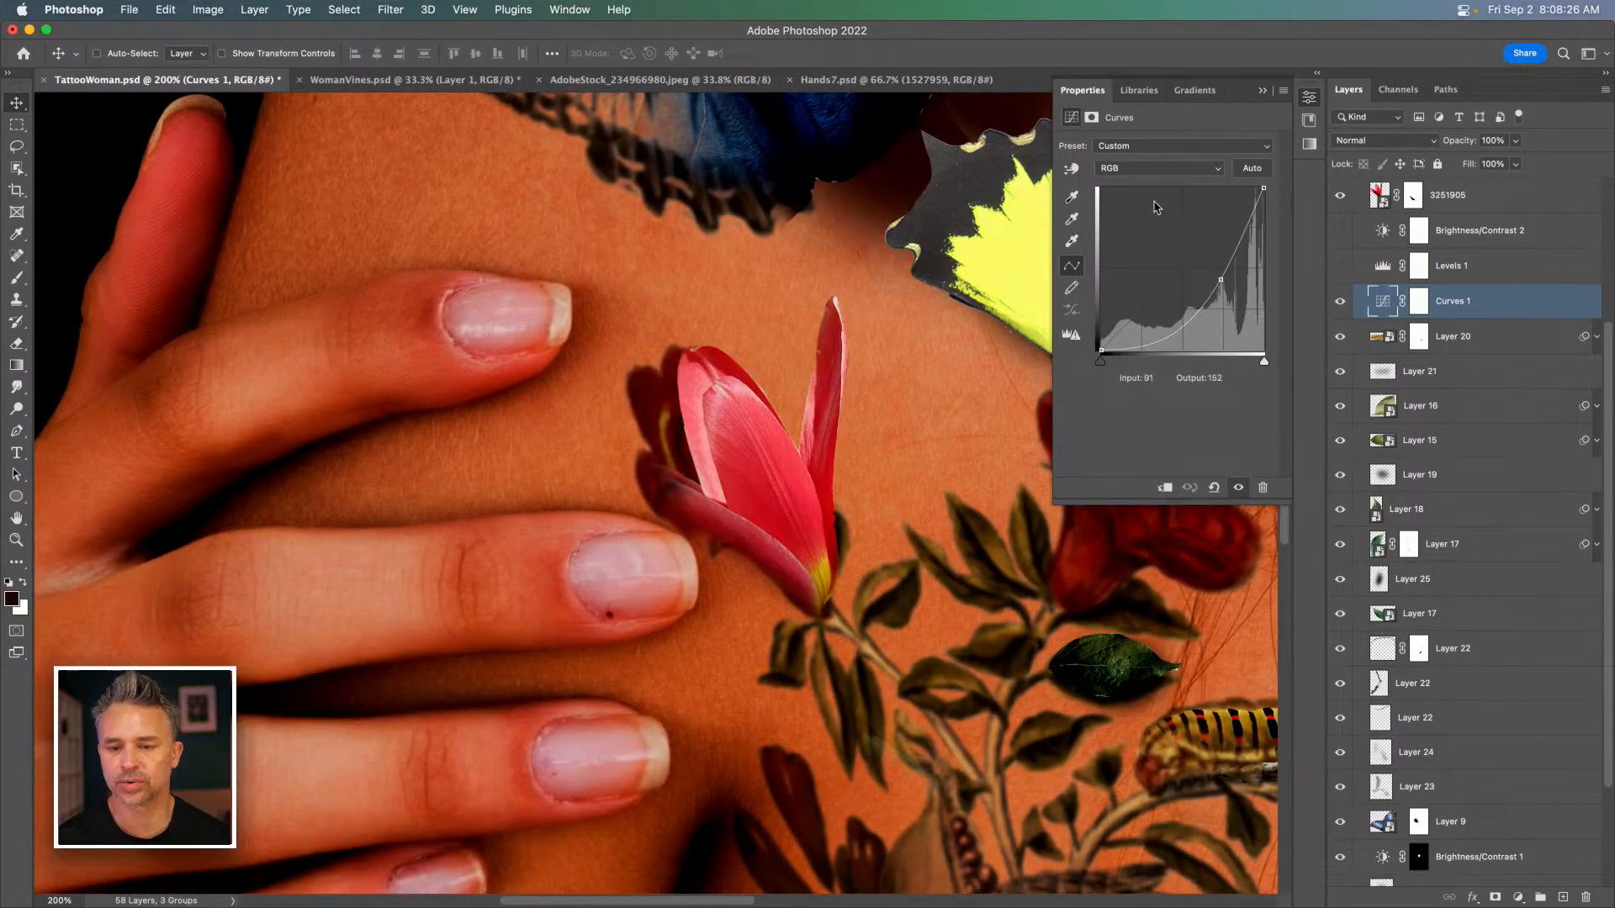
drag(1213, 280, 1174, 328)
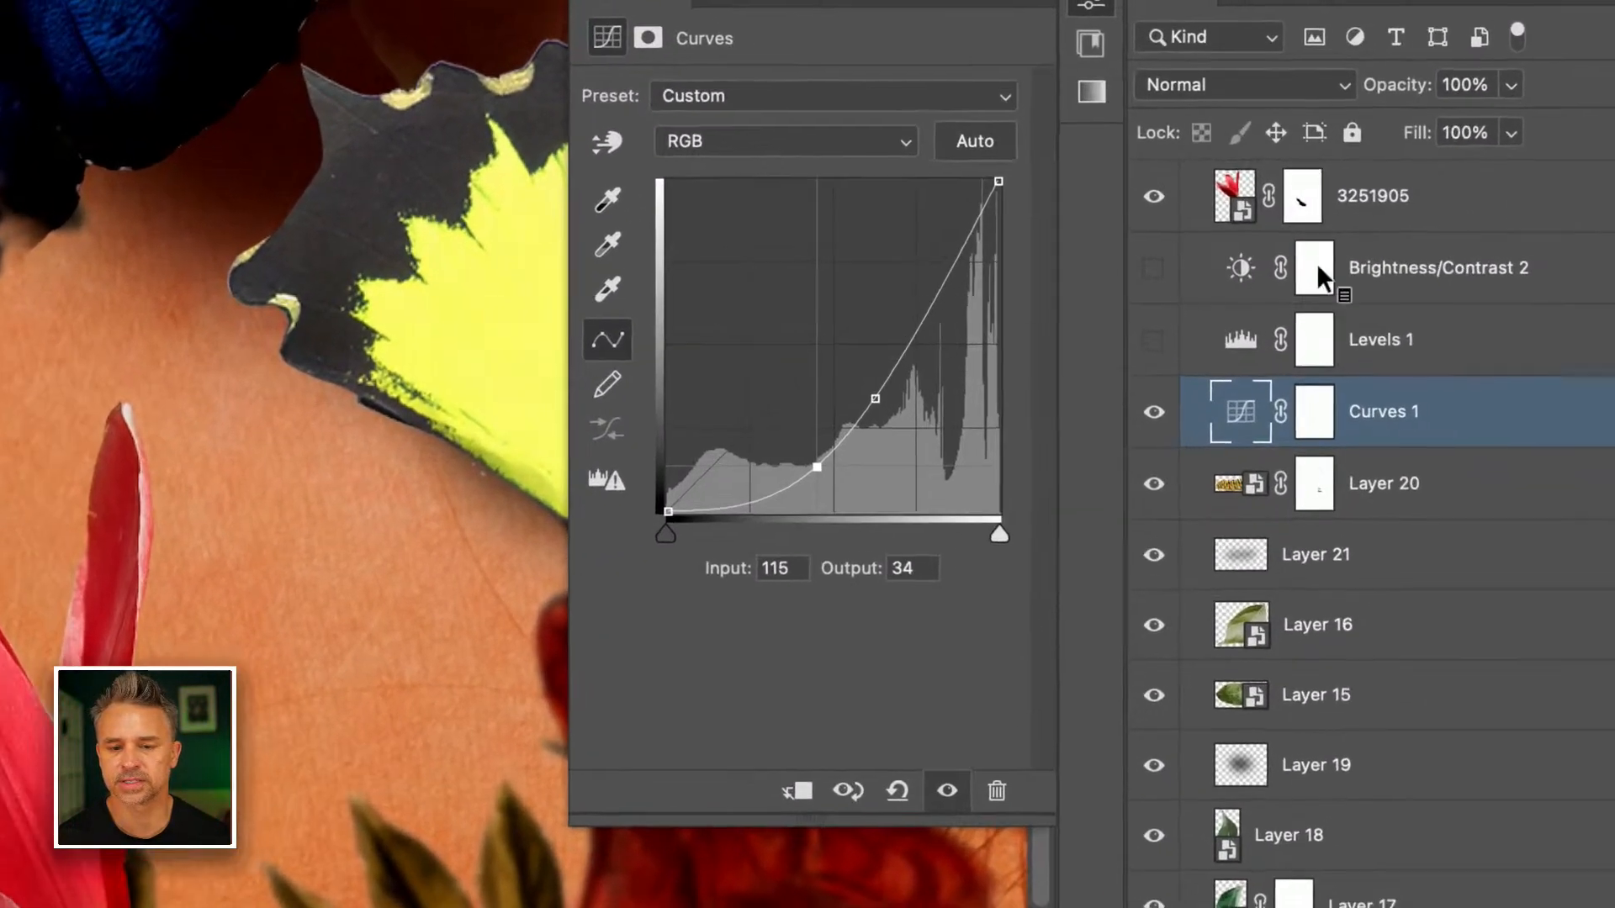
drag(910, 317, 921, 267)
click(811, 134)
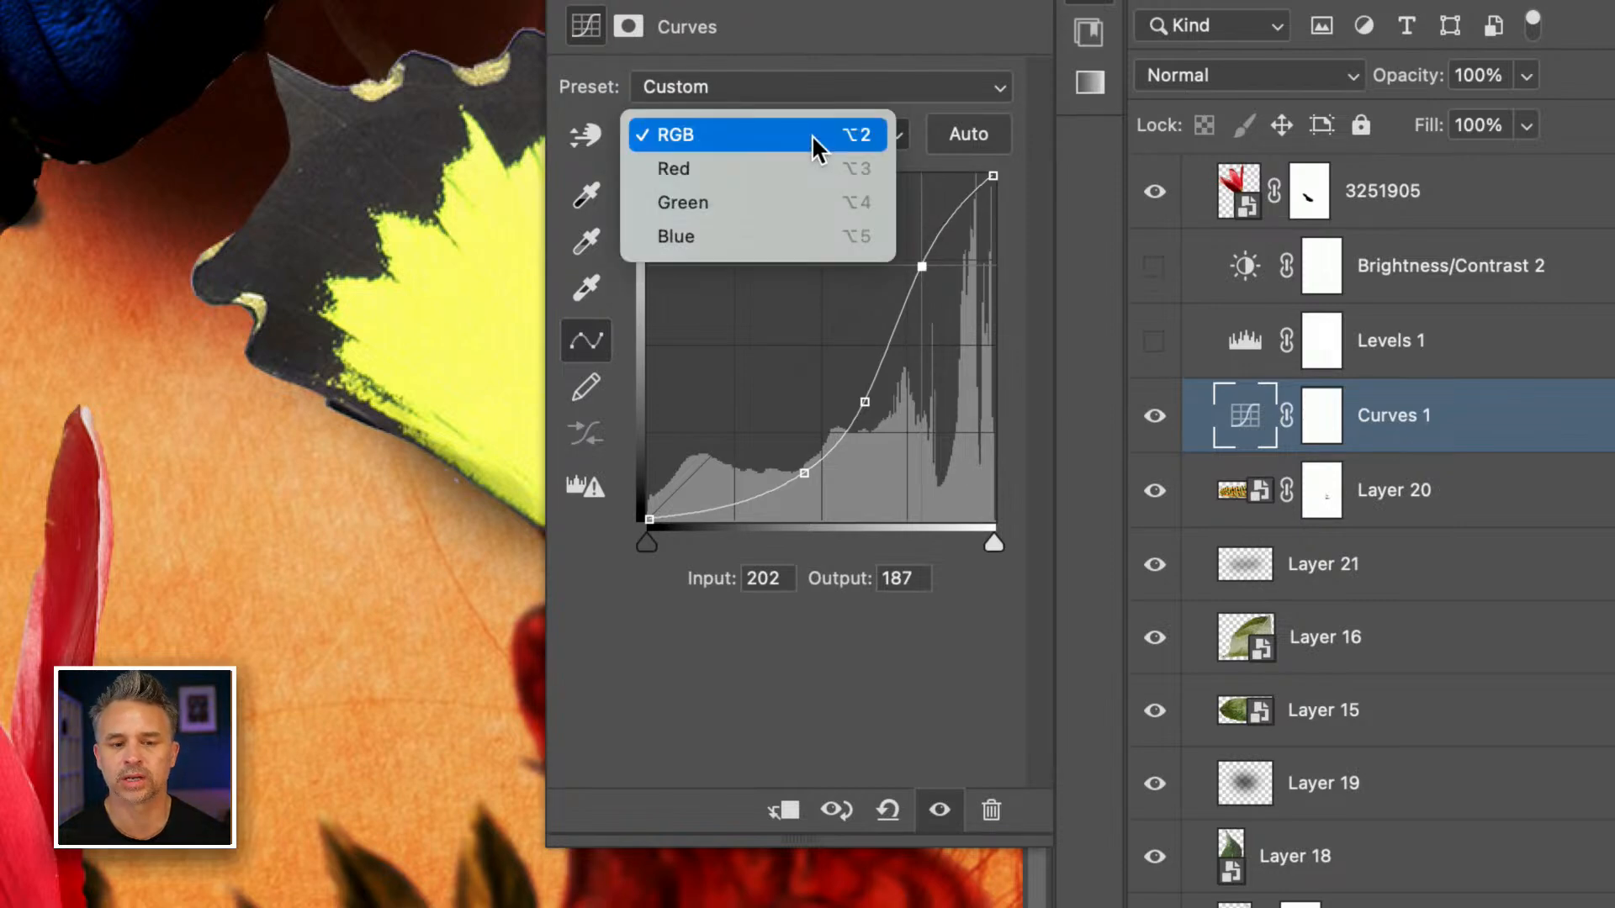
click(806, 169)
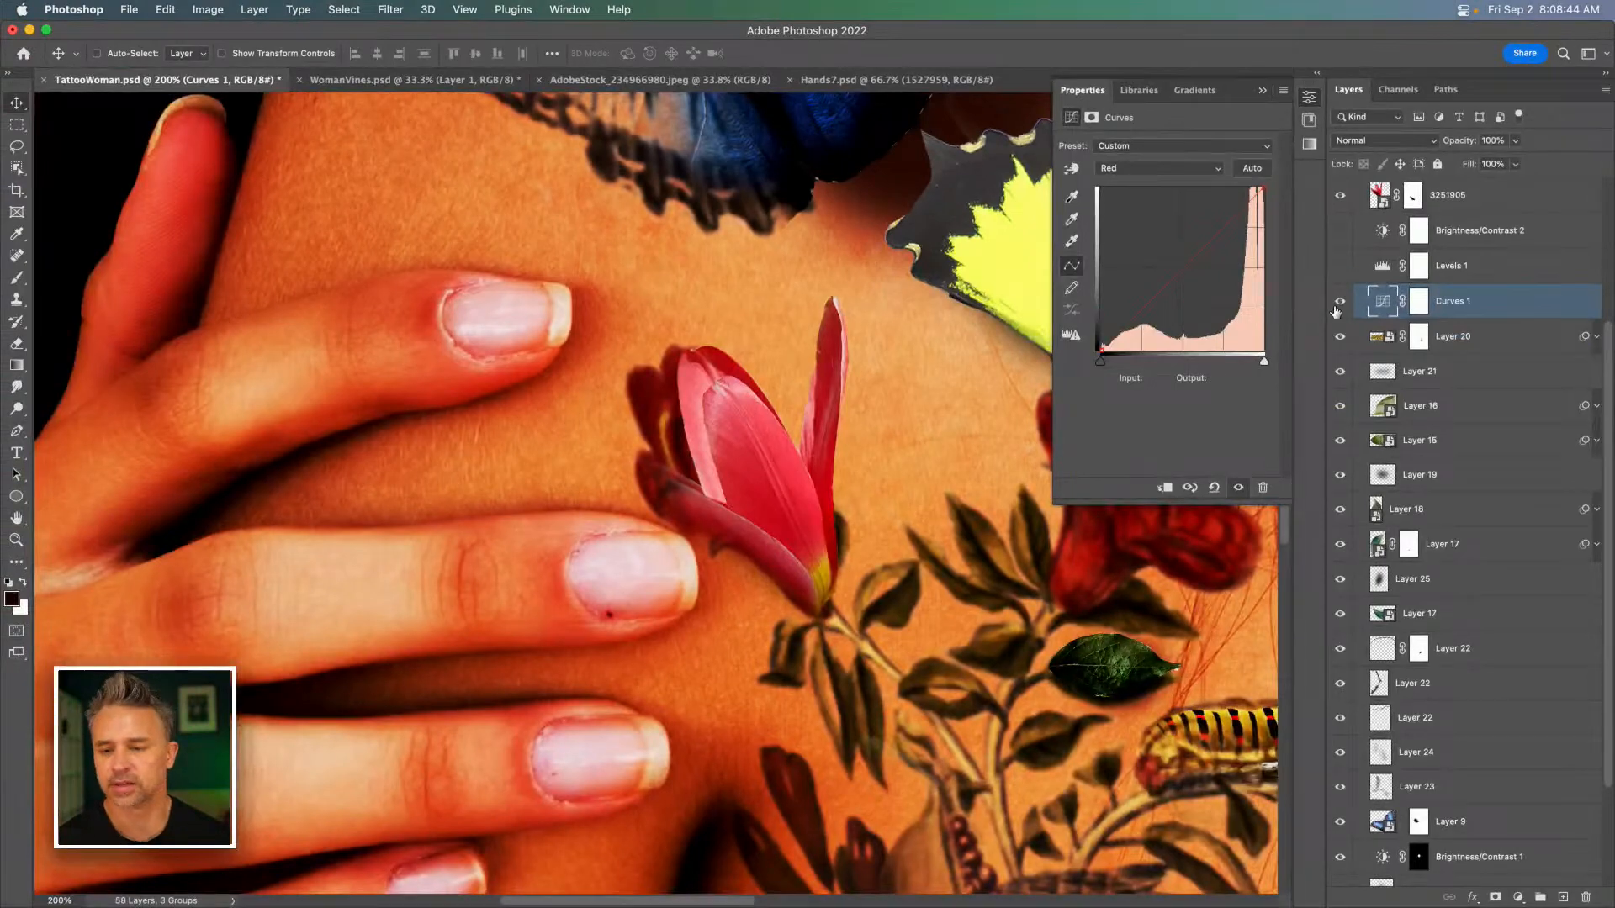
Show Levels 1 instead of Curves 1 and set its black input level to 47 and midtone to 0.48.
click(1340, 301)
click(1339, 266)
click(1463, 274)
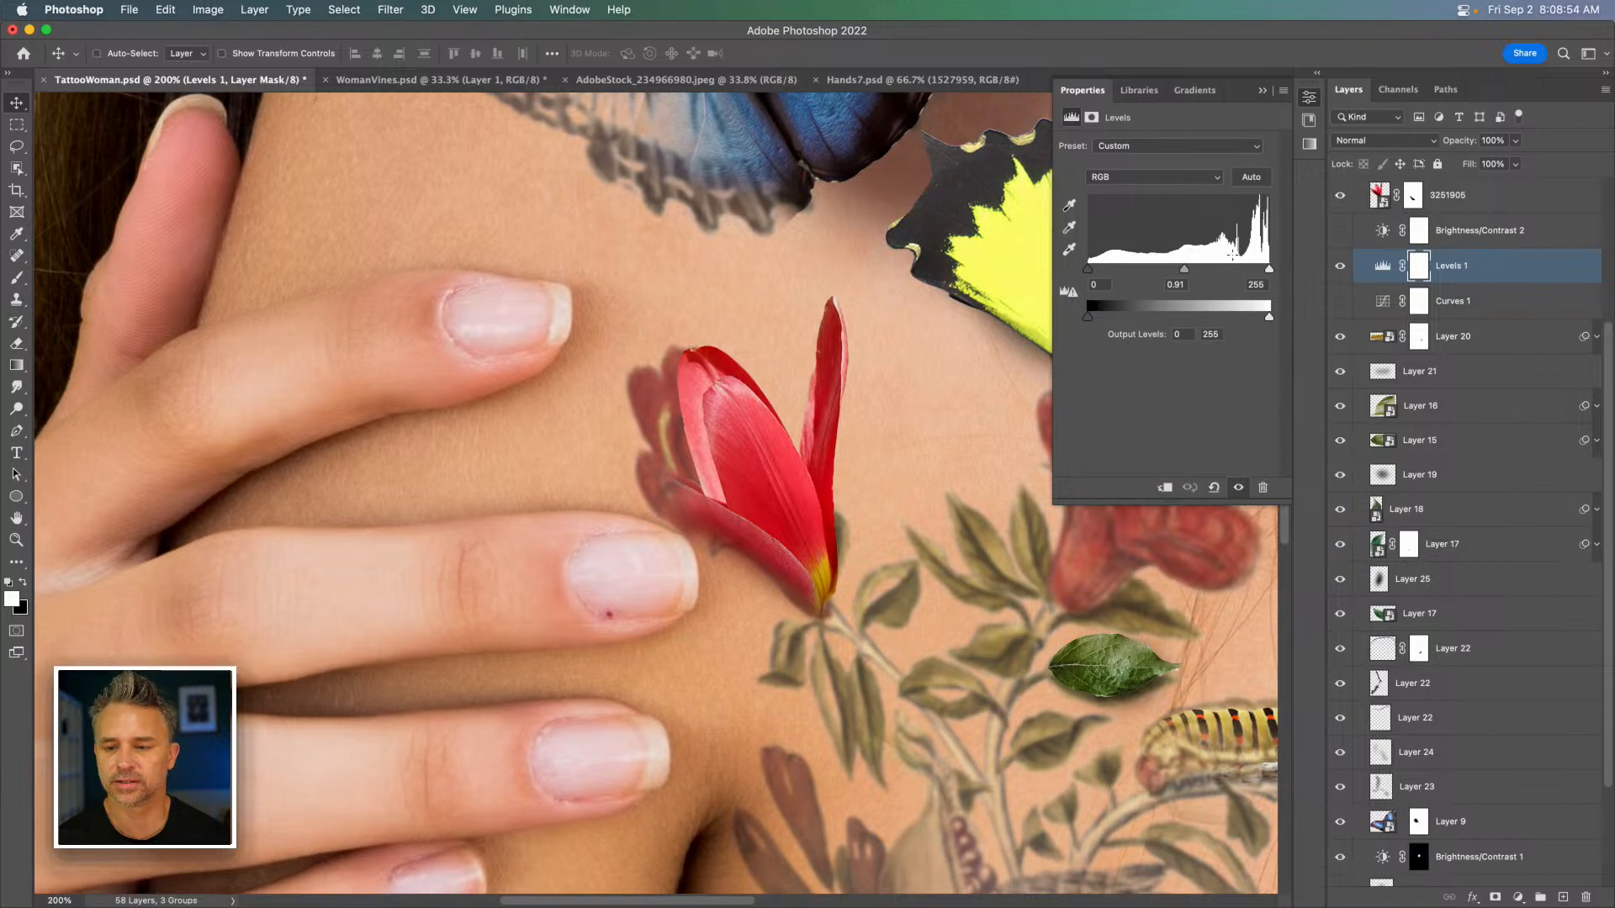
drag(1182, 271, 1217, 273)
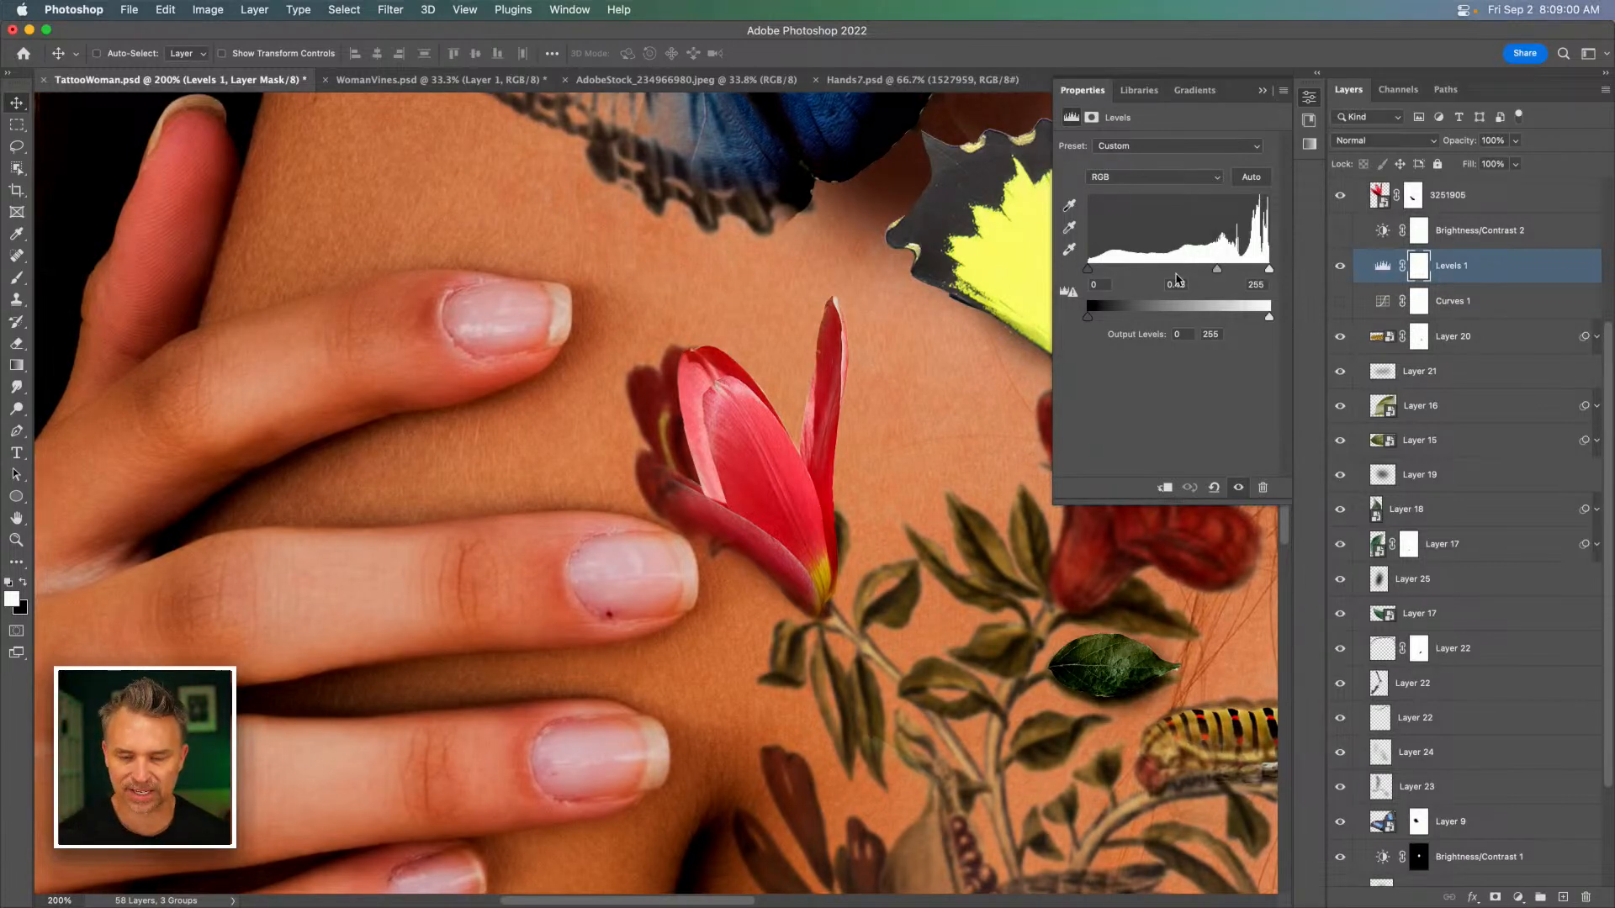
mouse_move(1088, 271)
mouse_down()
mouse_move(1105, 273)
mouse_move(1090, 276)
mouse_up()
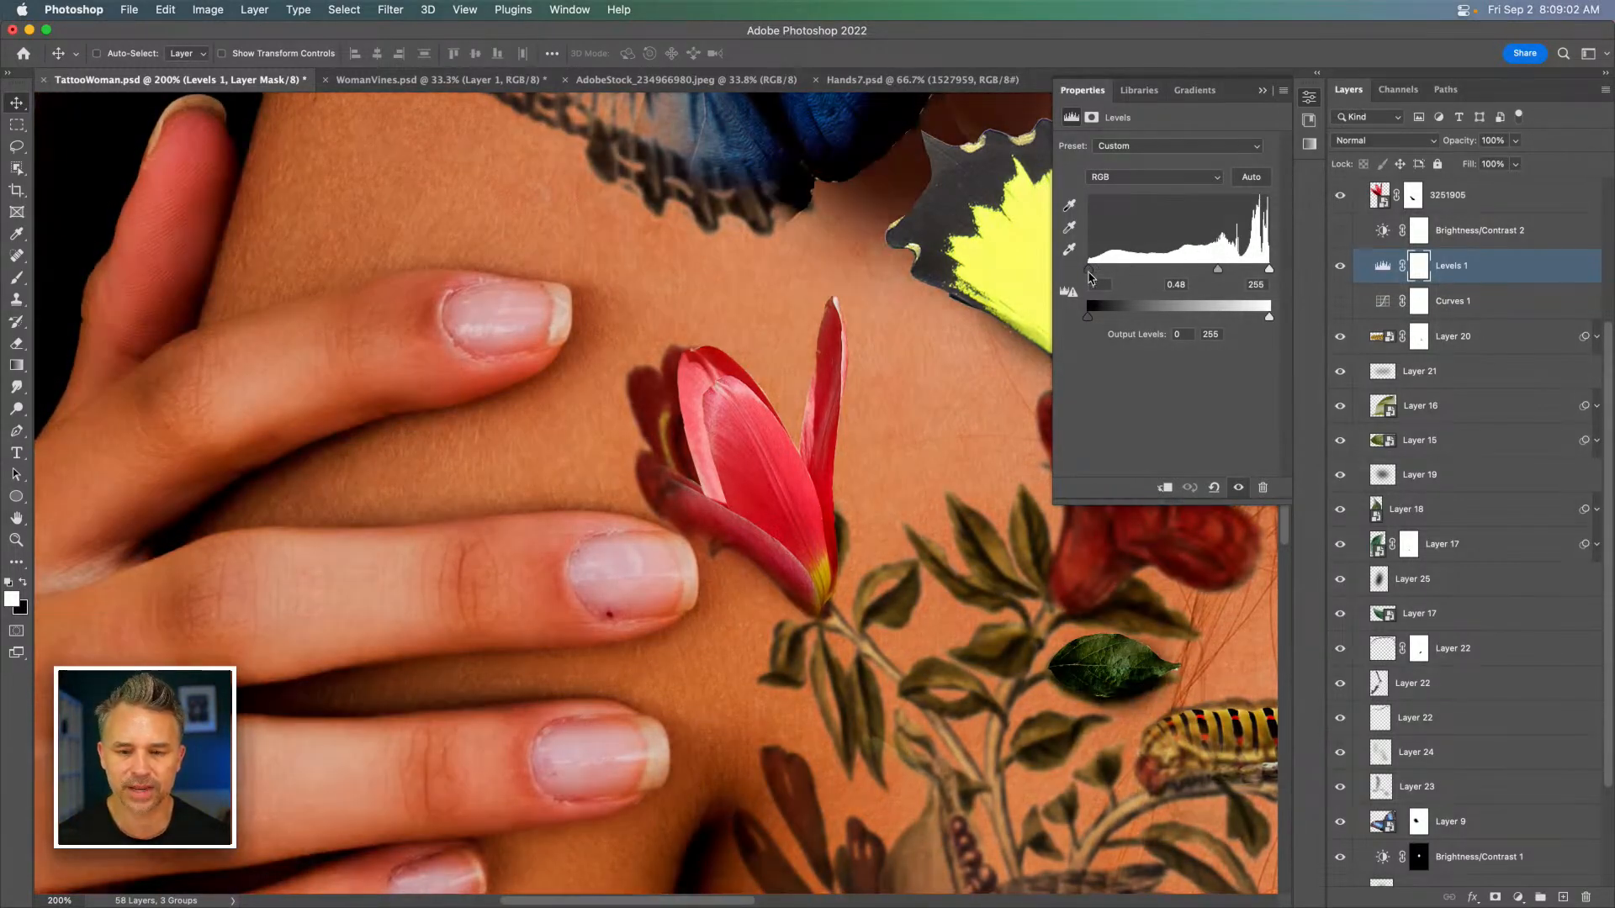
mouse_move(1148, 279)
mouse_down()
mouse_move(1093, 275)
mouse_move(1164, 278)
mouse_move(1070, 274)
mouse_move(1122, 274)
mouse_up()
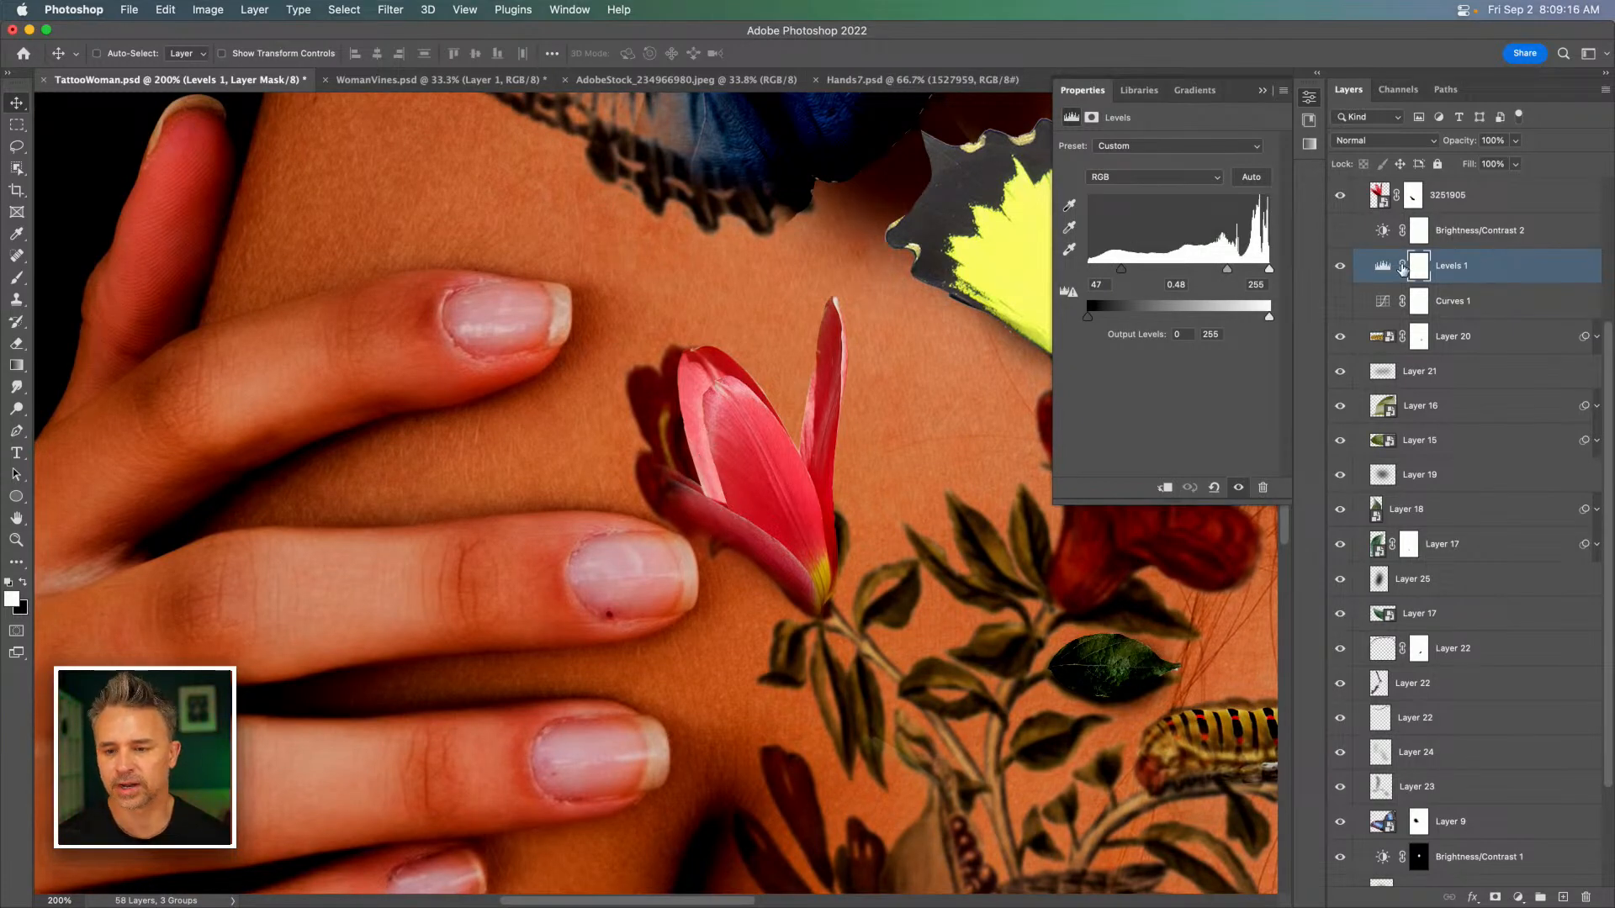
Hide Levels 1 and add a Hue/Saturation adjustment layer directly above it.
click(1340, 266)
click(1518, 897)
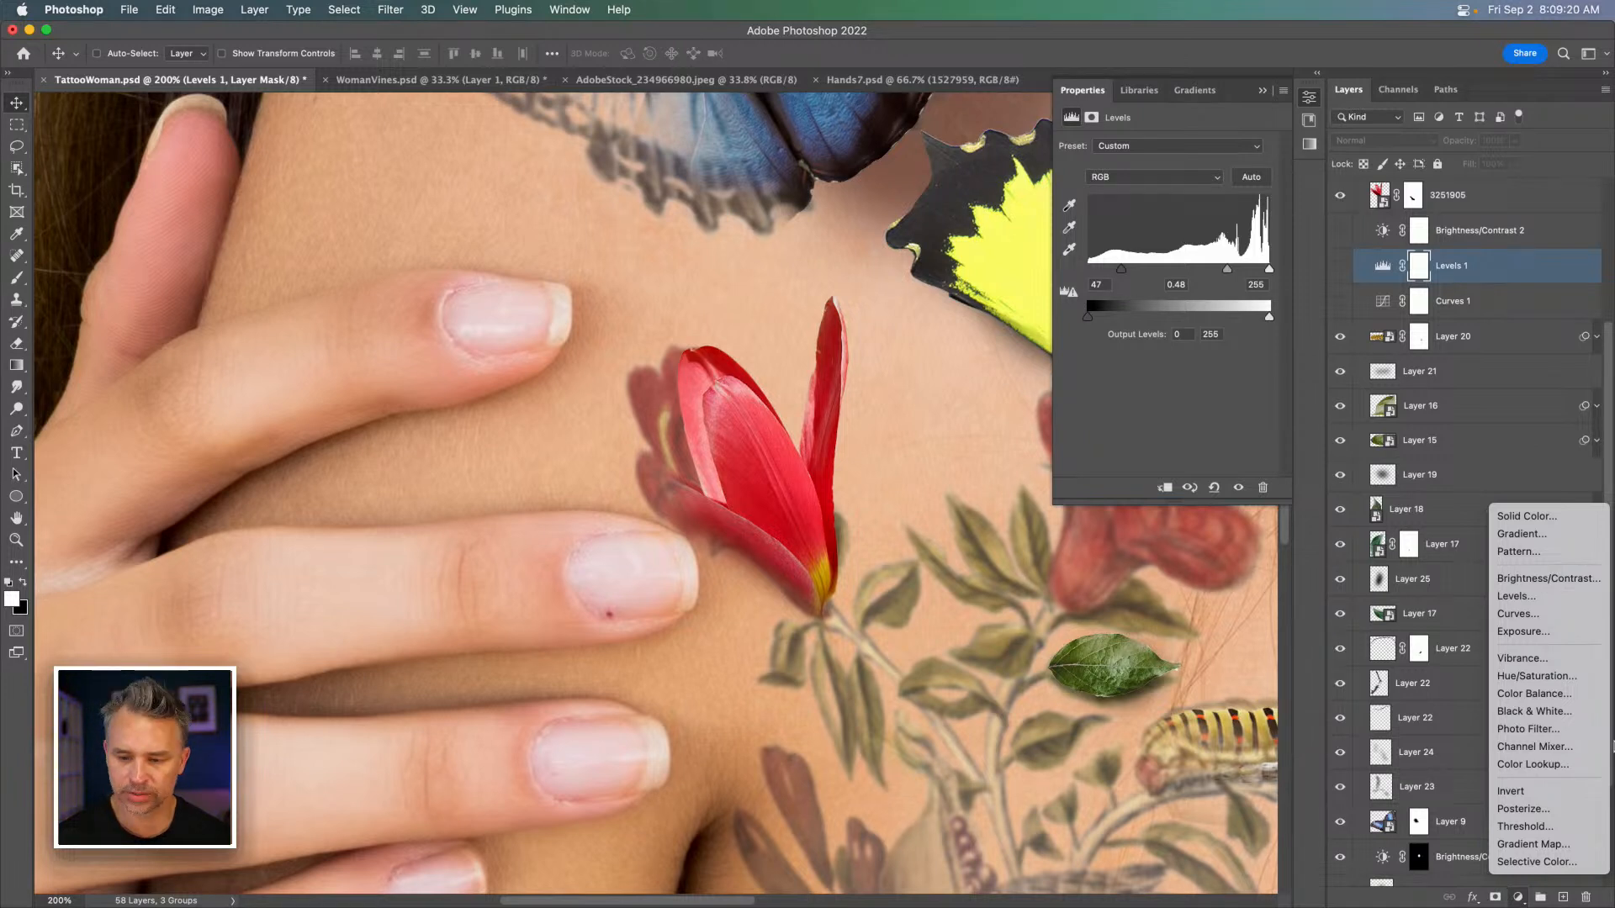
click(1536, 676)
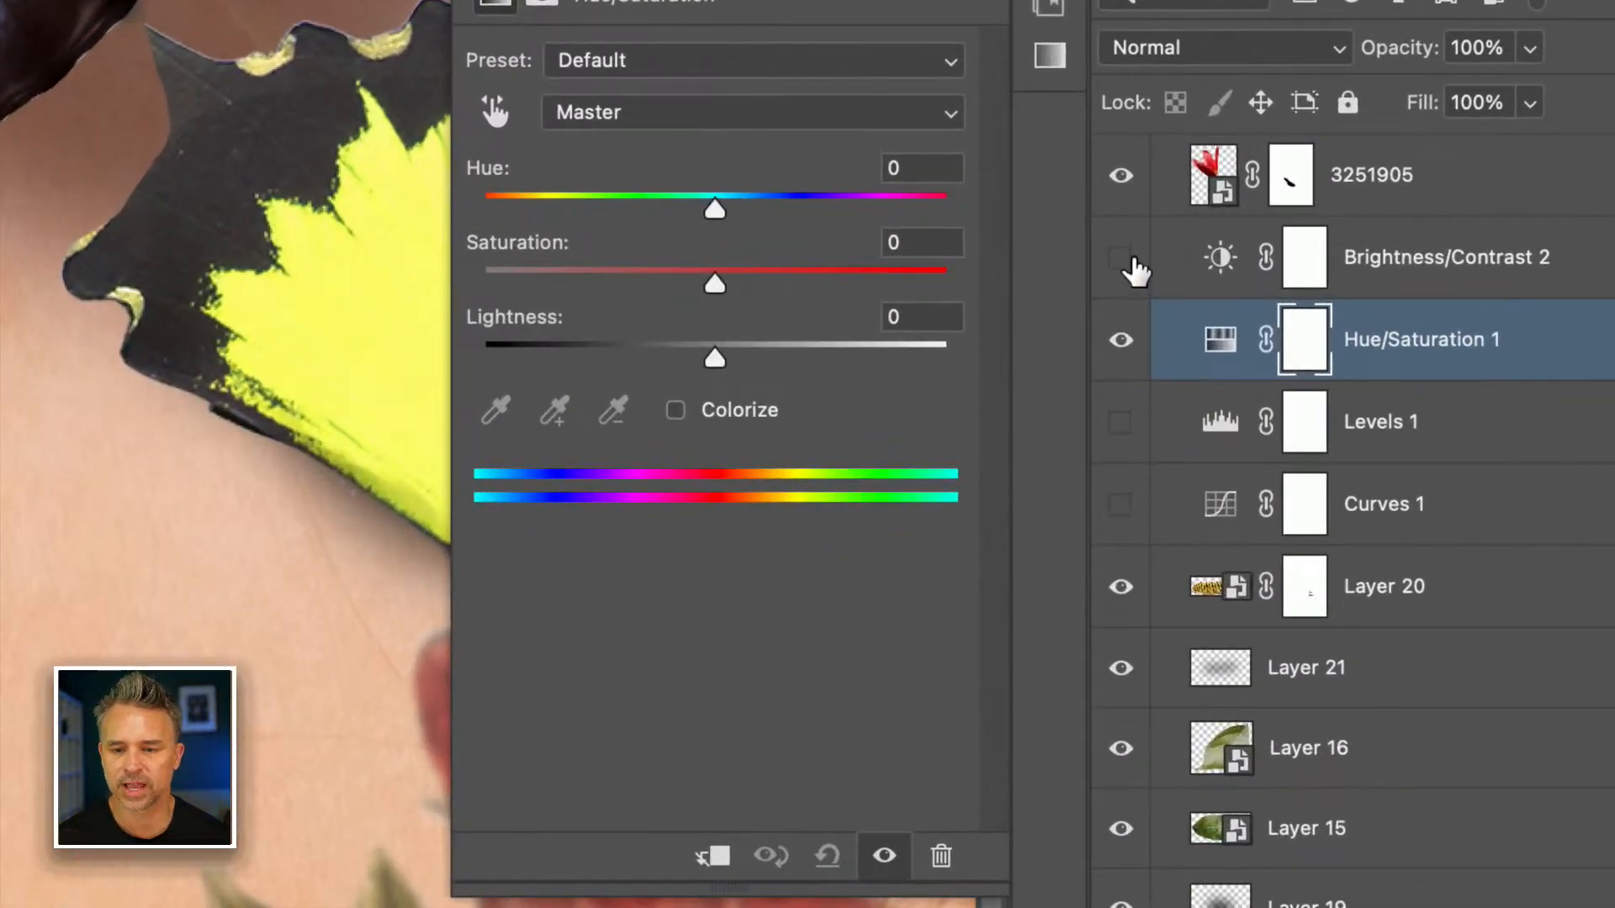
Set the Hue/Saturation 1 adjustment's lightness to -51 and its saturation to +6.
drag(714, 357, 560, 361)
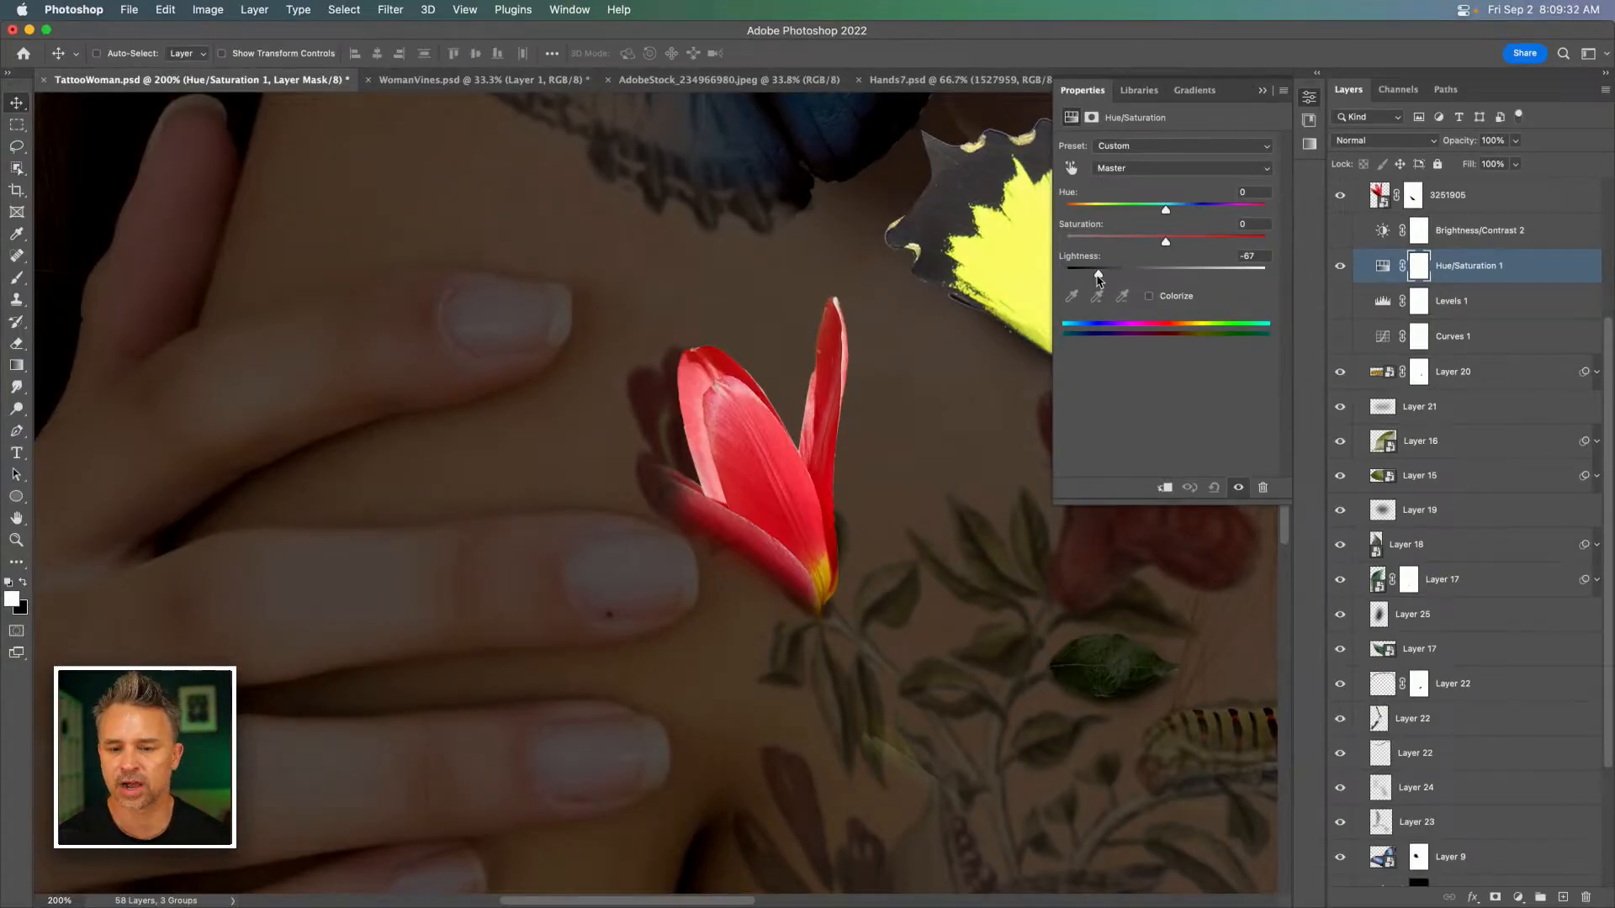
drag(1099, 280, 1171, 243)
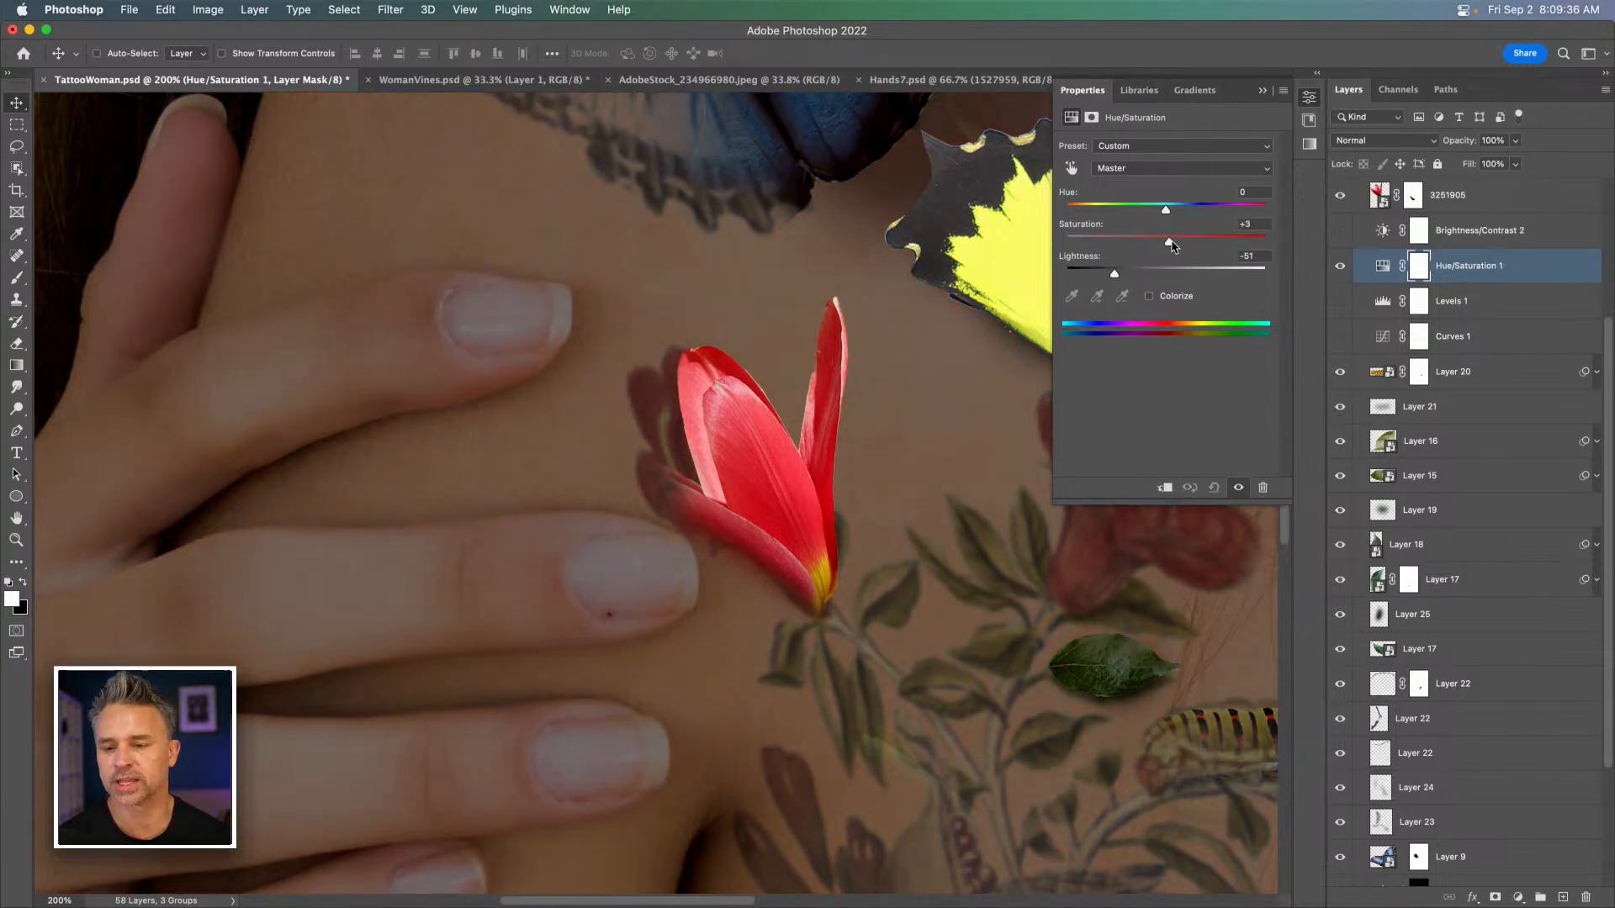
click(1456, 269)
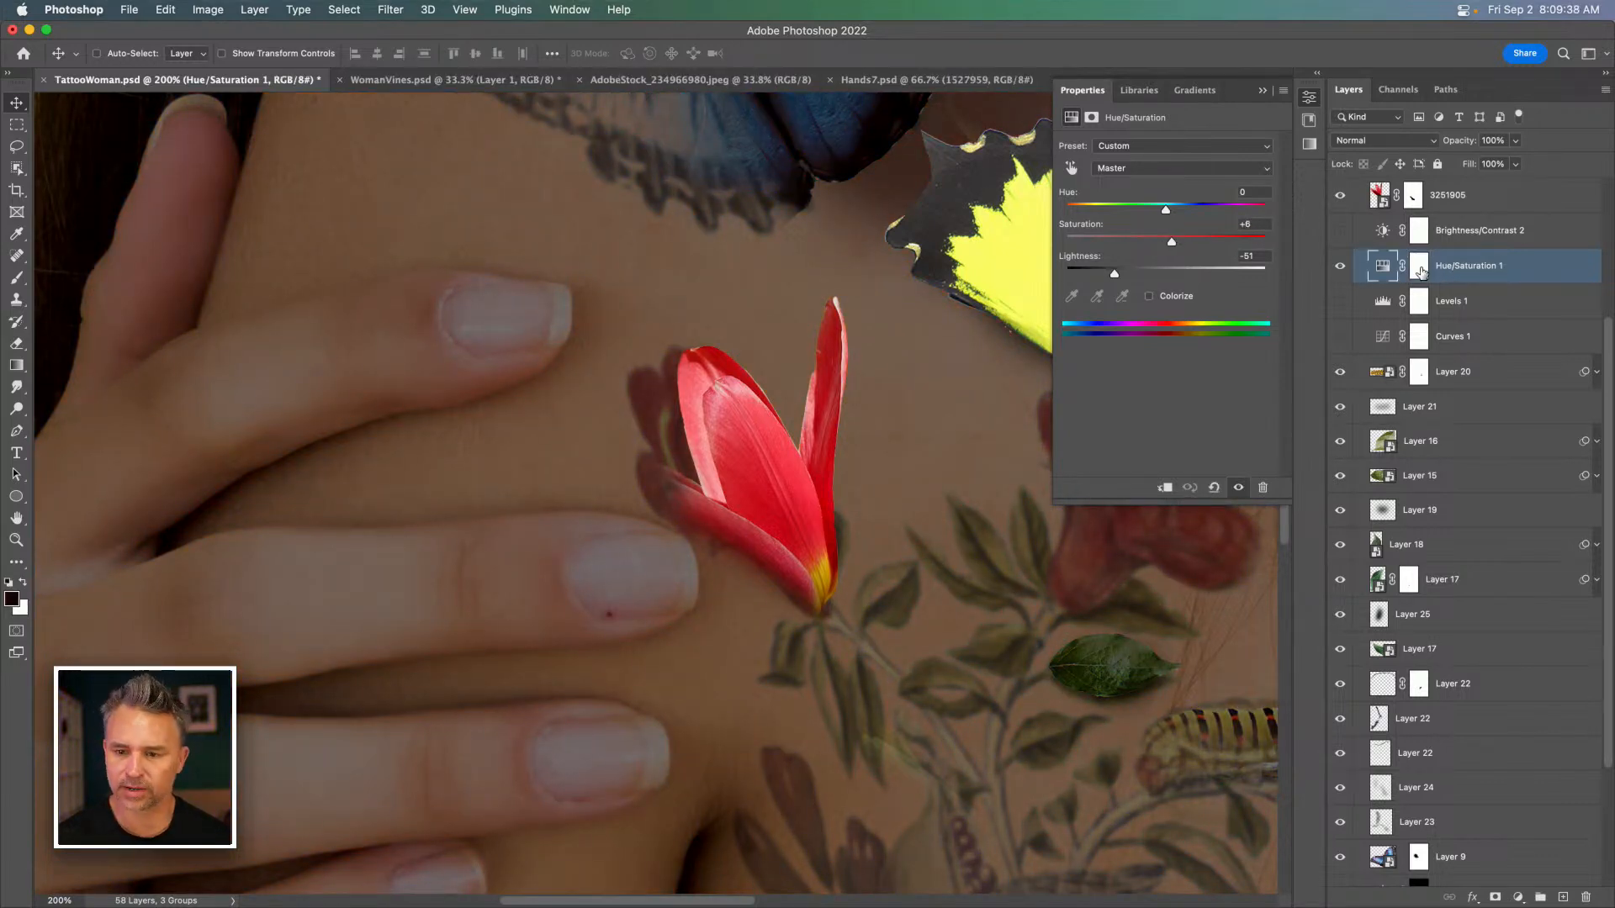
Invert the Hue/Saturation 1 layer mask to black and make white the foreground colour.
click(1421, 272)
key(super+i)
key(x)
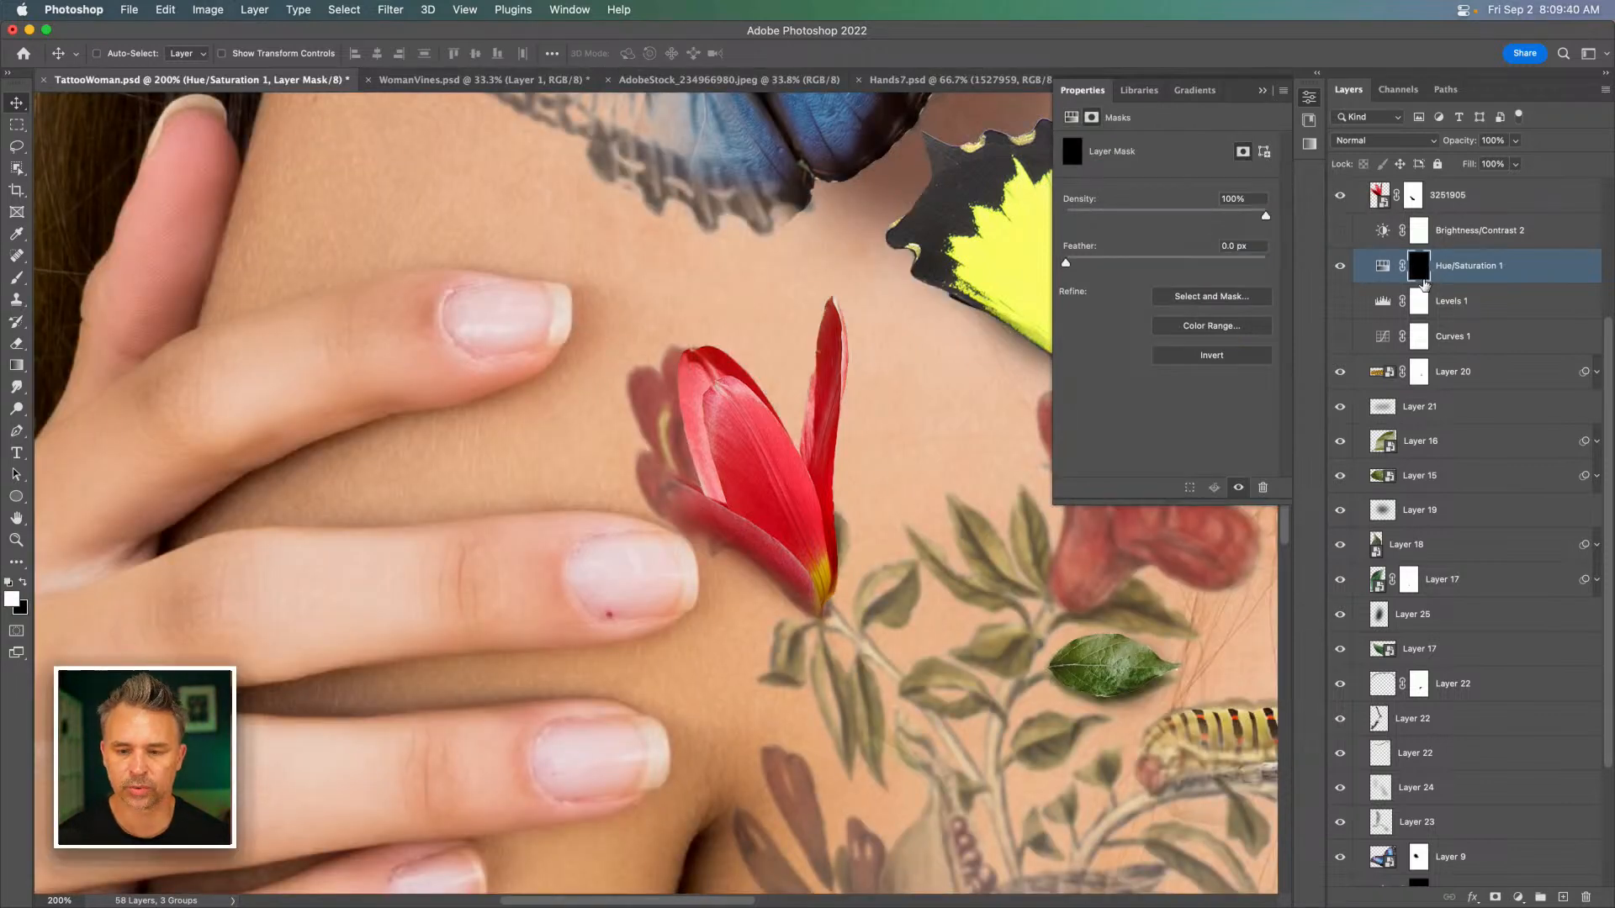
Paint white on the mask with a soft 125 px brush to reveal a shadow along the tulip's right edge.
key(b)
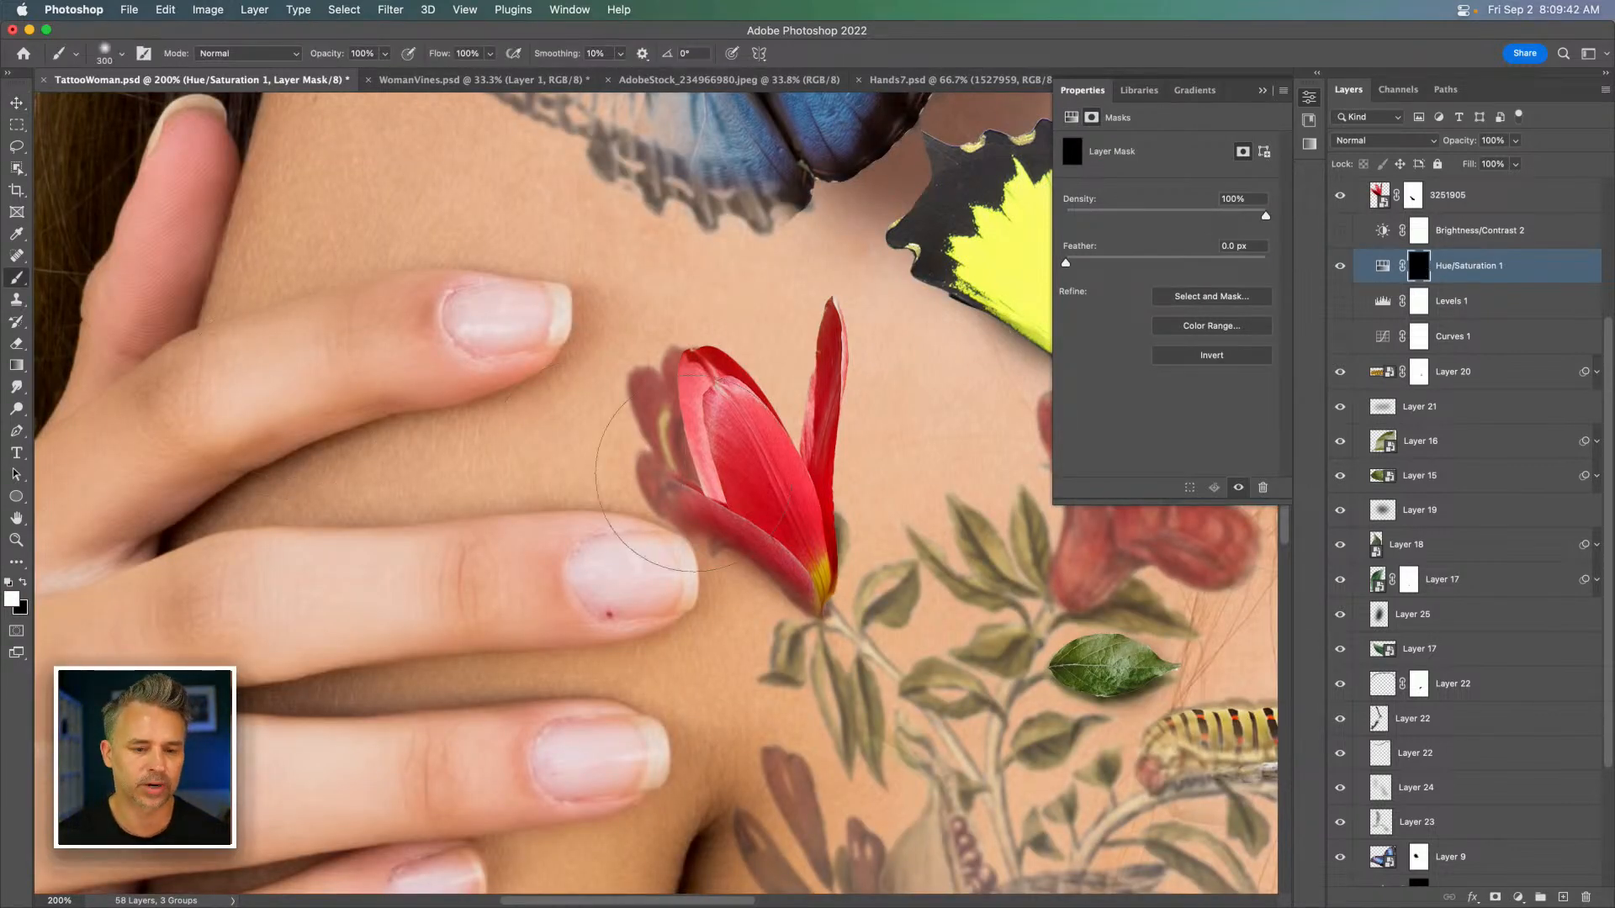
key(bracketleft)
drag(836, 478, 825, 595)
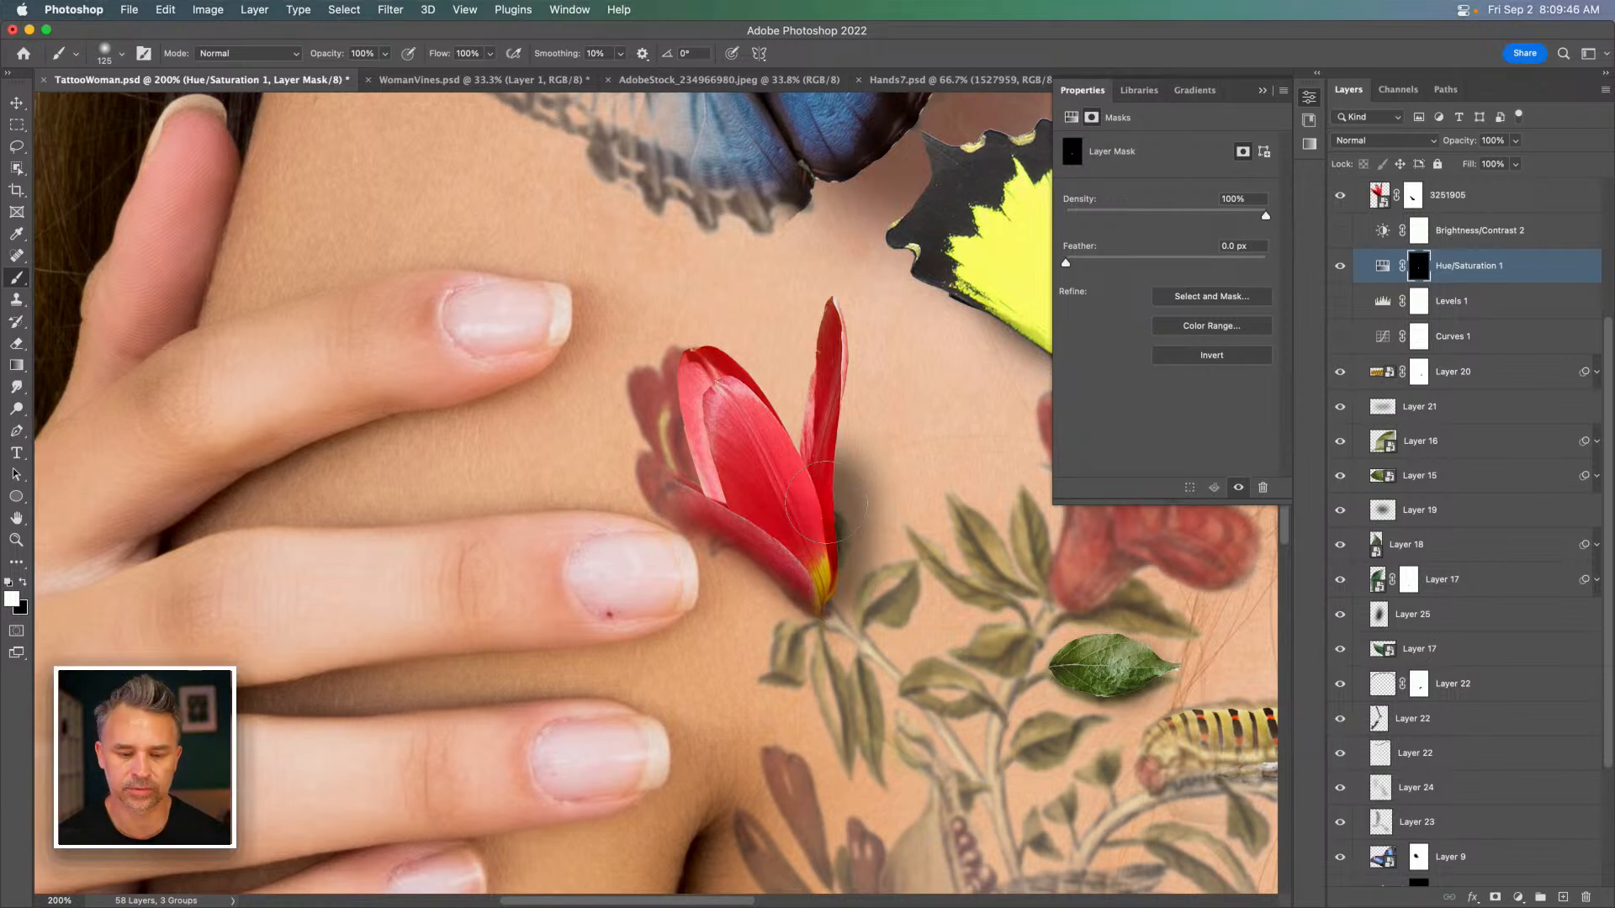
key(super+z)
drag(832, 575, 829, 495)
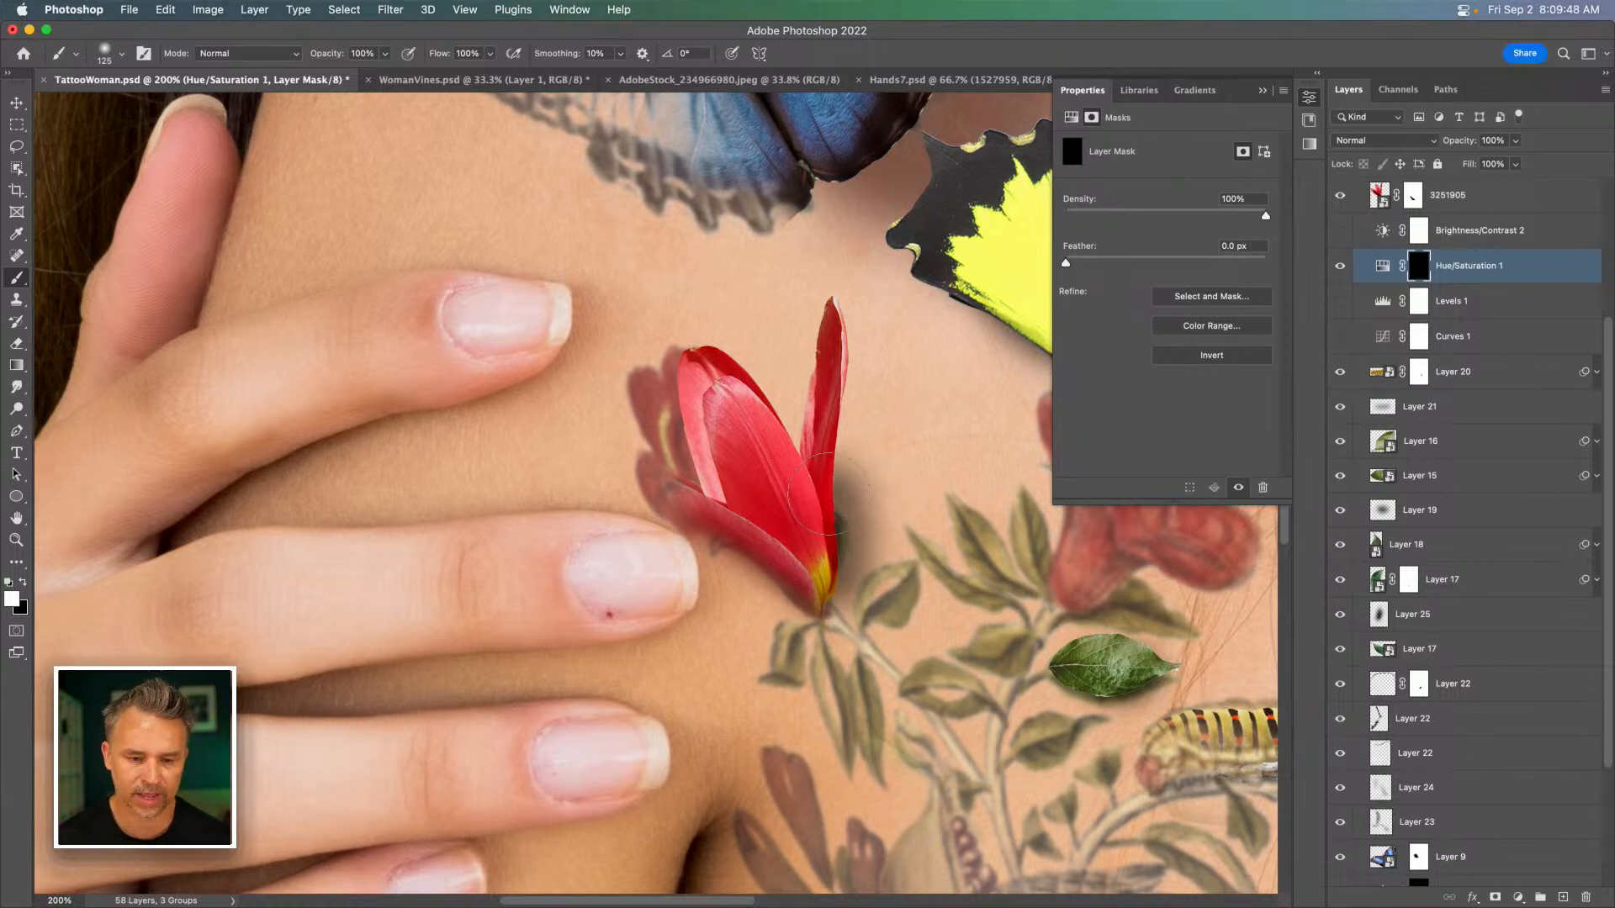
drag(835, 432, 830, 598)
Enlarge the brush to 200 px and dab white on the mask to spread the shadow farther right of the tulip.
key(bracketright)
key(bracketright)
key(bracketright)
click(843, 551)
click(843, 523)
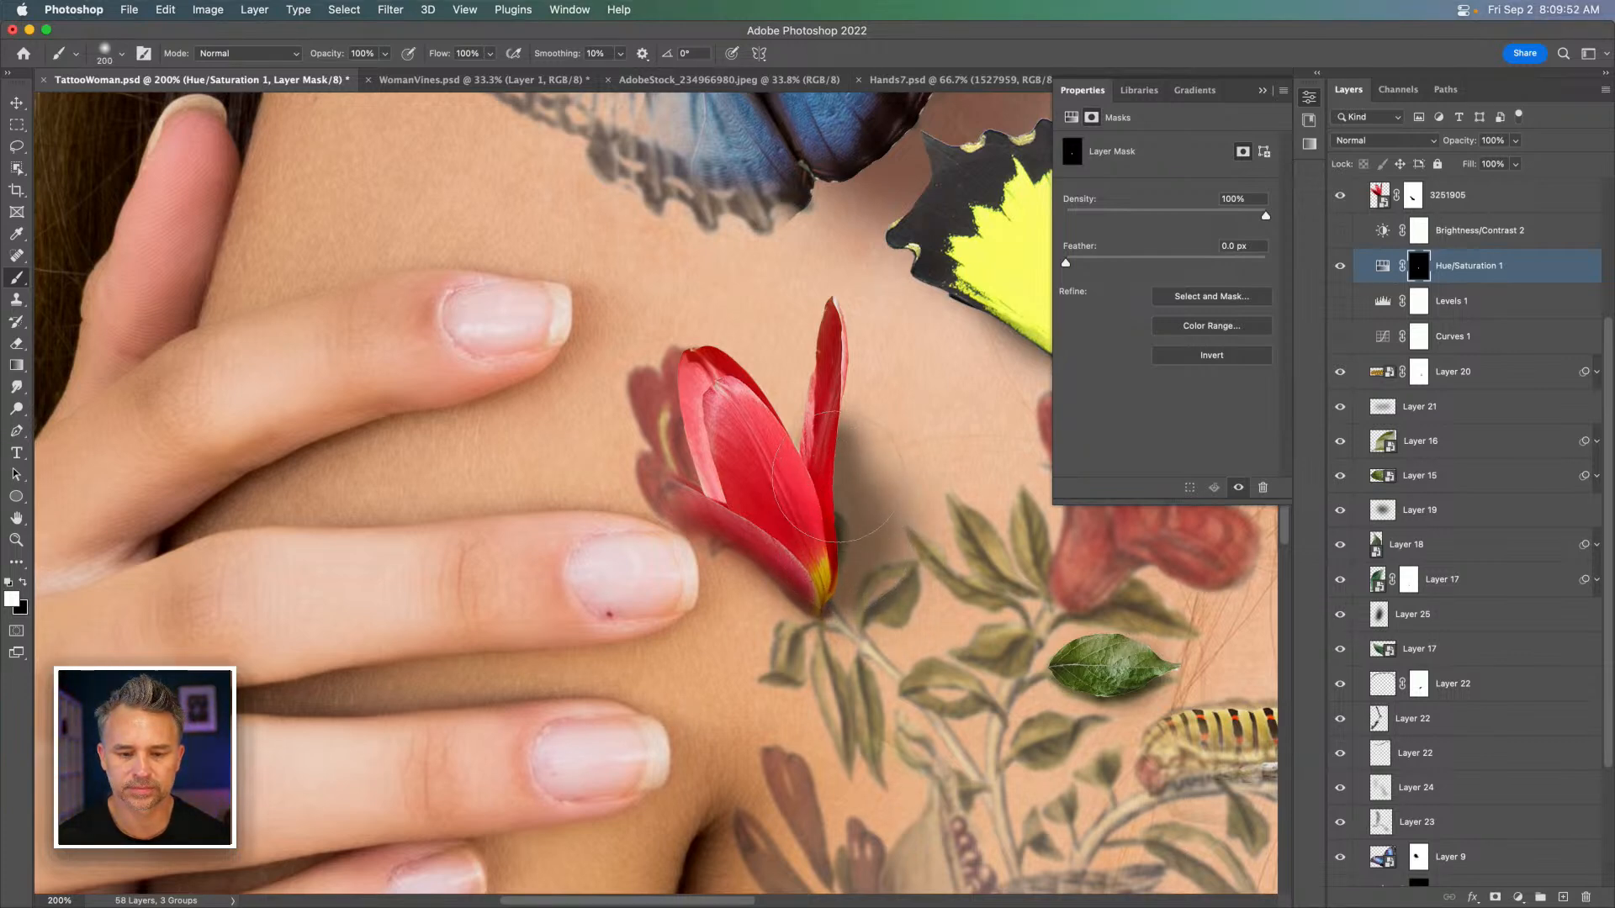
click(856, 460)
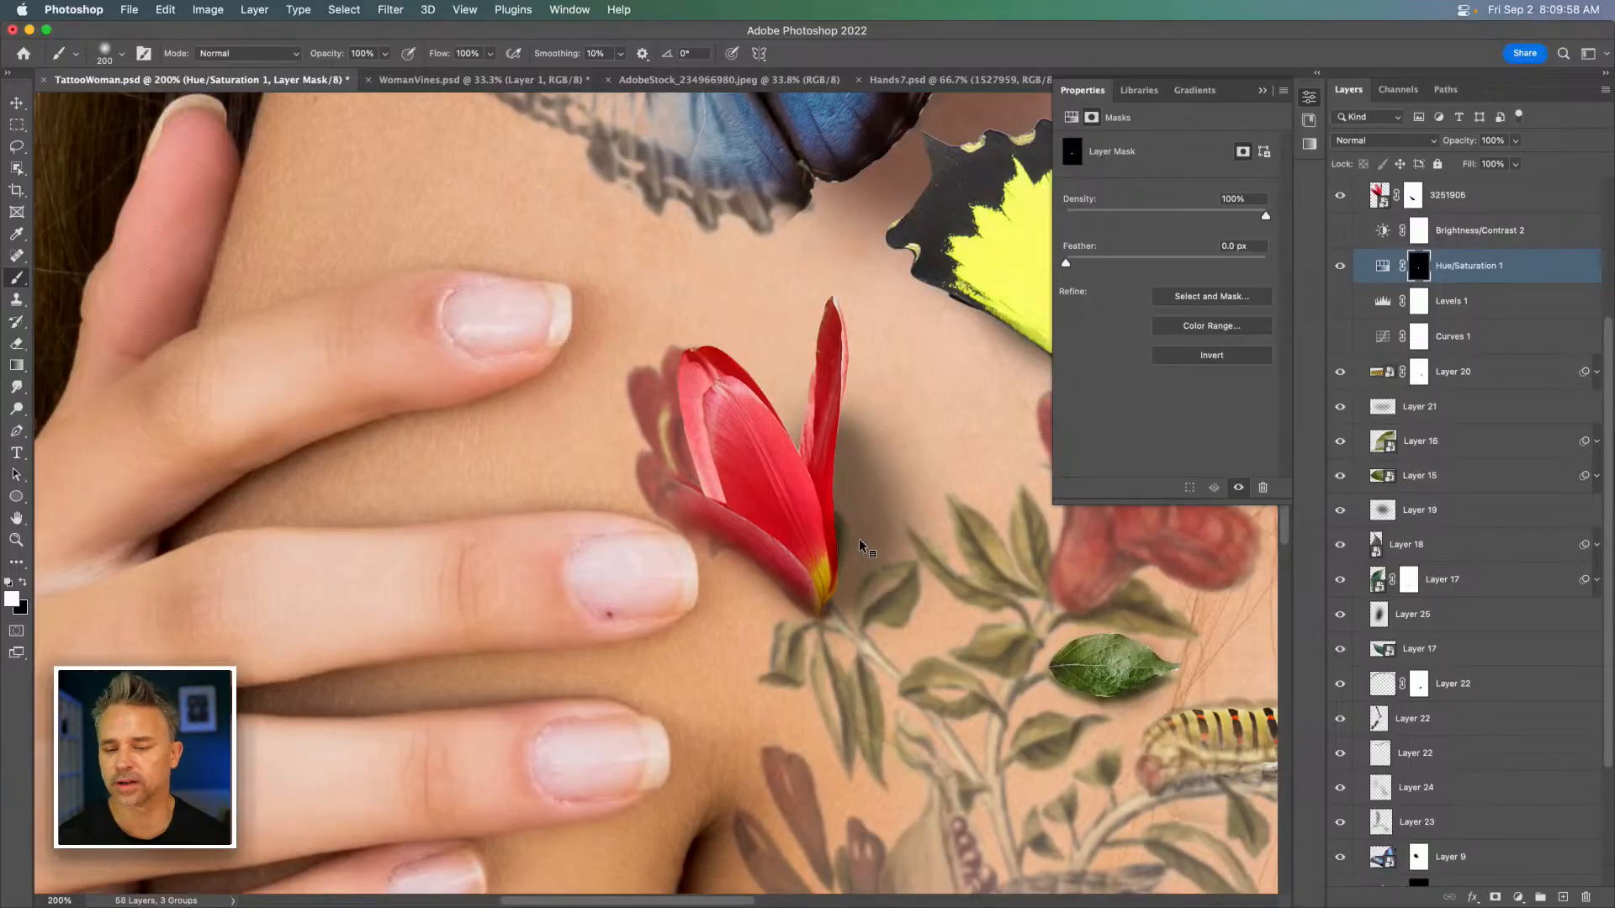
Raise the Hue/Saturation 1 adjustment's saturation to +33 to warm the tulip's shadow.
click(1384, 267)
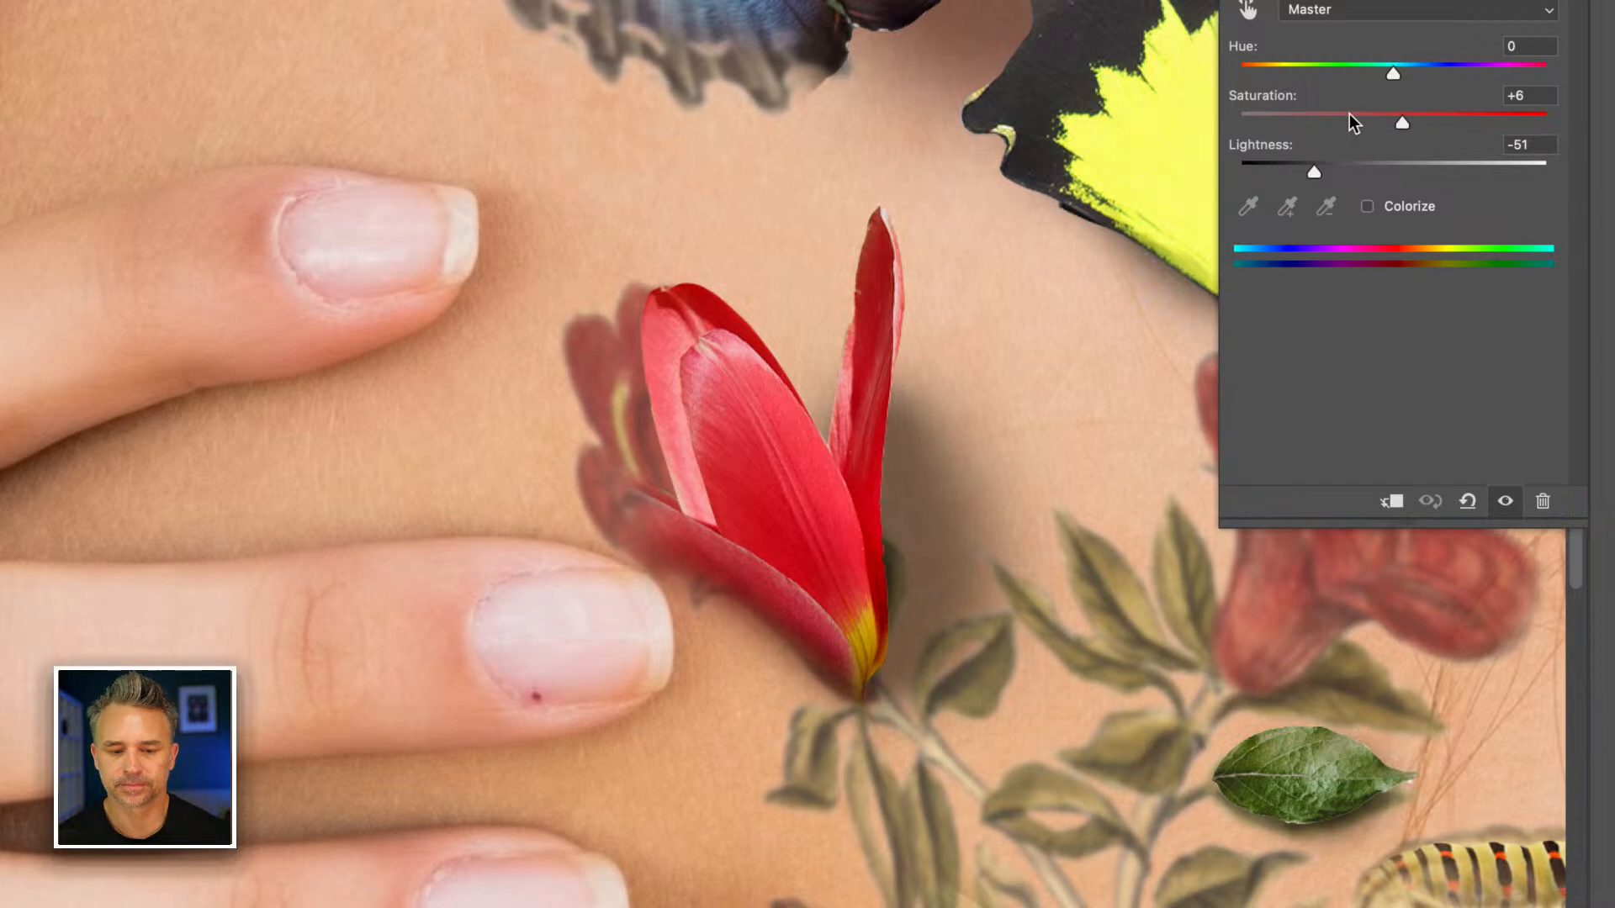
drag(1354, 119, 1436, 128)
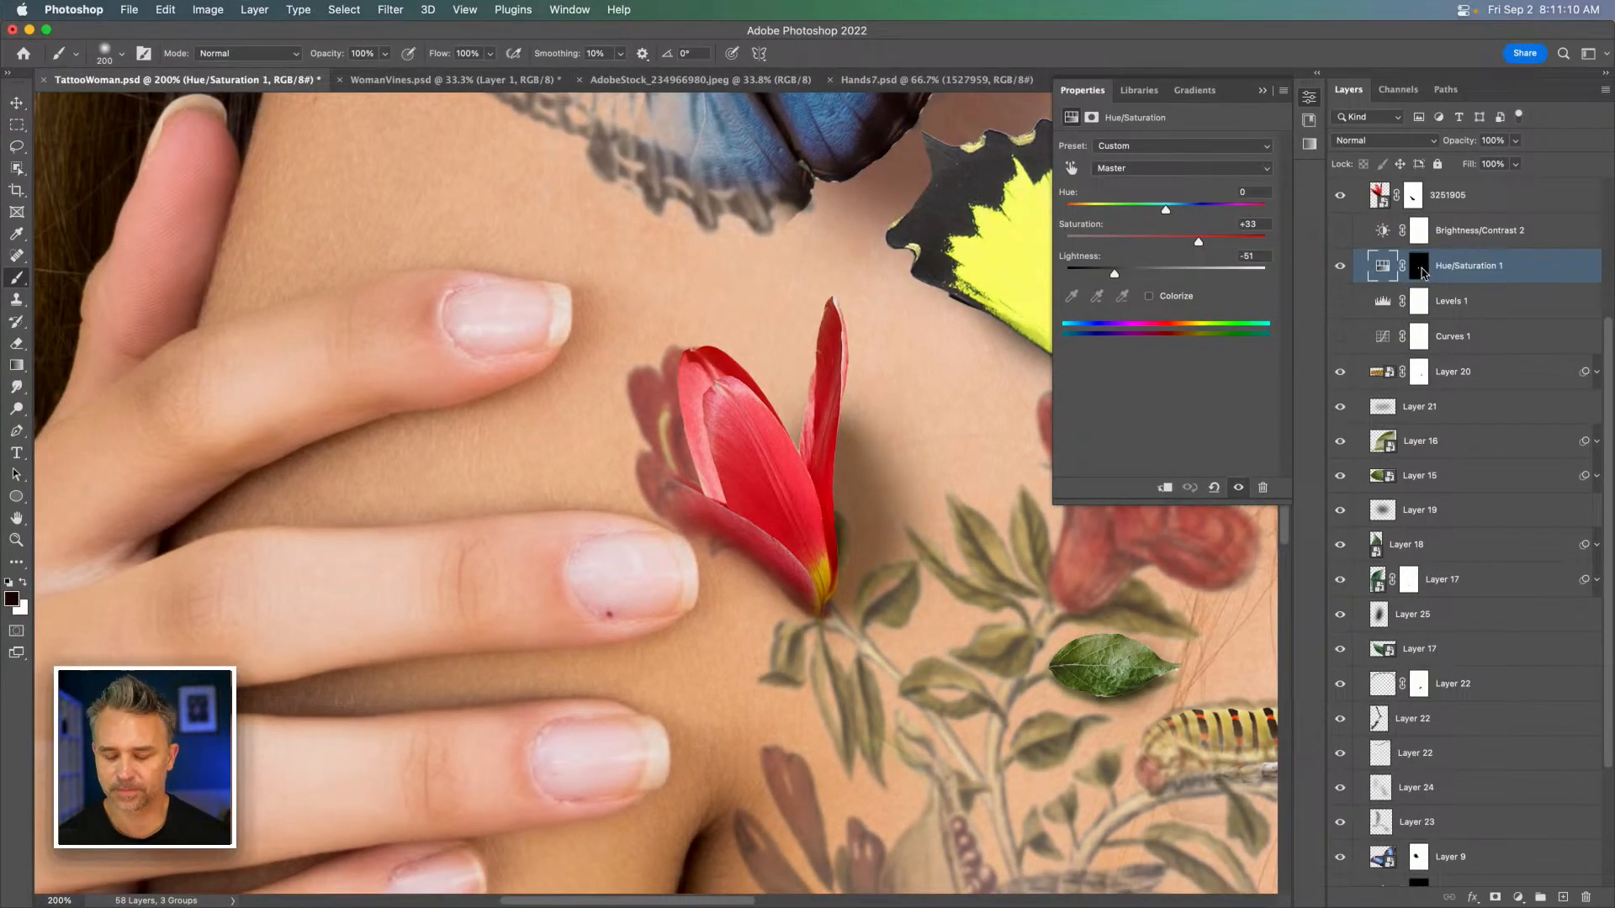
Soften the tulip shadow's outer edge by painting black on the Hue/Saturation 1 mask, with brush flow reduced to 15%.
click(1419, 266)
key(x)
key(x)
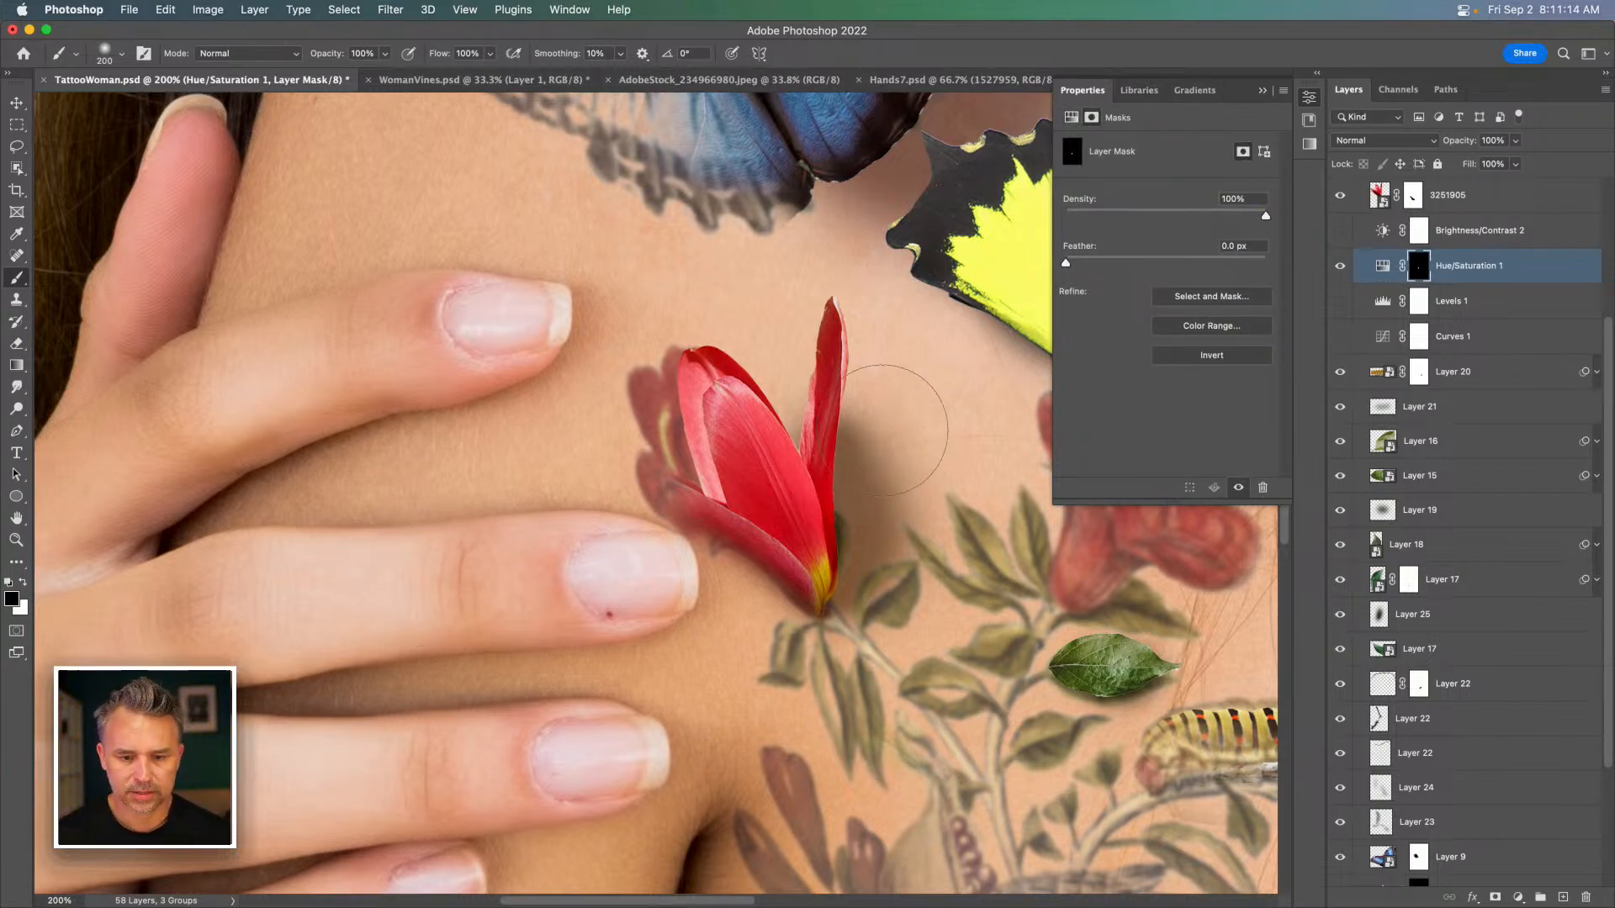
drag(883, 429, 923, 551)
key(super+z)
mouse_move(453, 56)
mouse_down()
mouse_move(327, 61)
mouse_move(341, 61)
mouse_up()
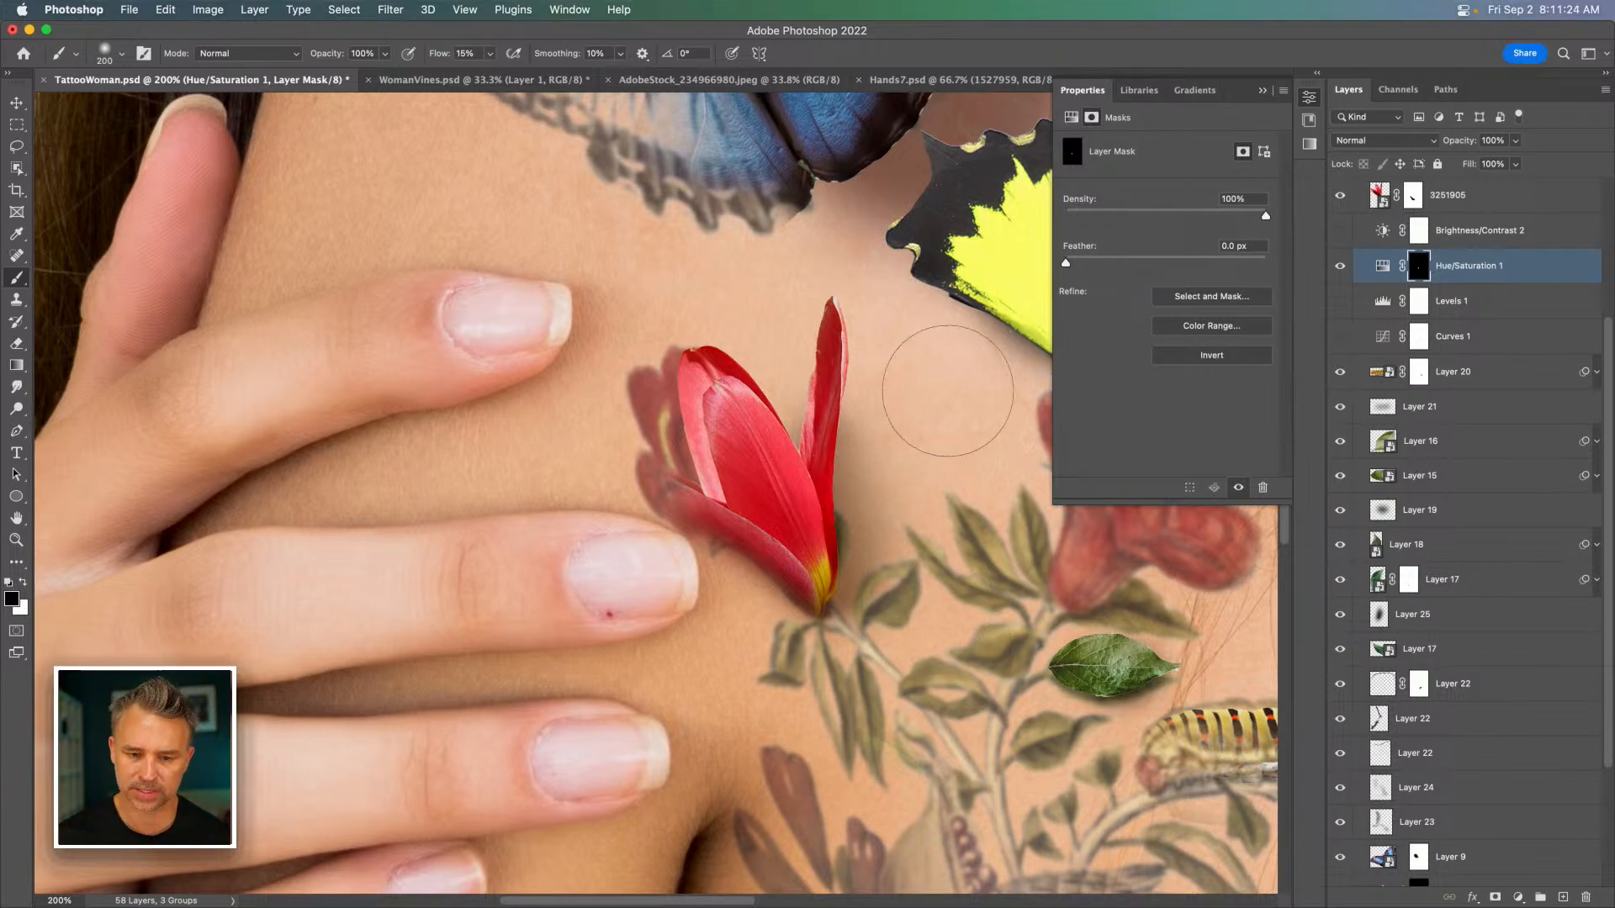
Compare the blue butterfly with and without its Brightness/Contrast 1 shadow, and select the tulip's Hue/Saturation 1 shadow layer.
drag(855, 306, 683, 470)
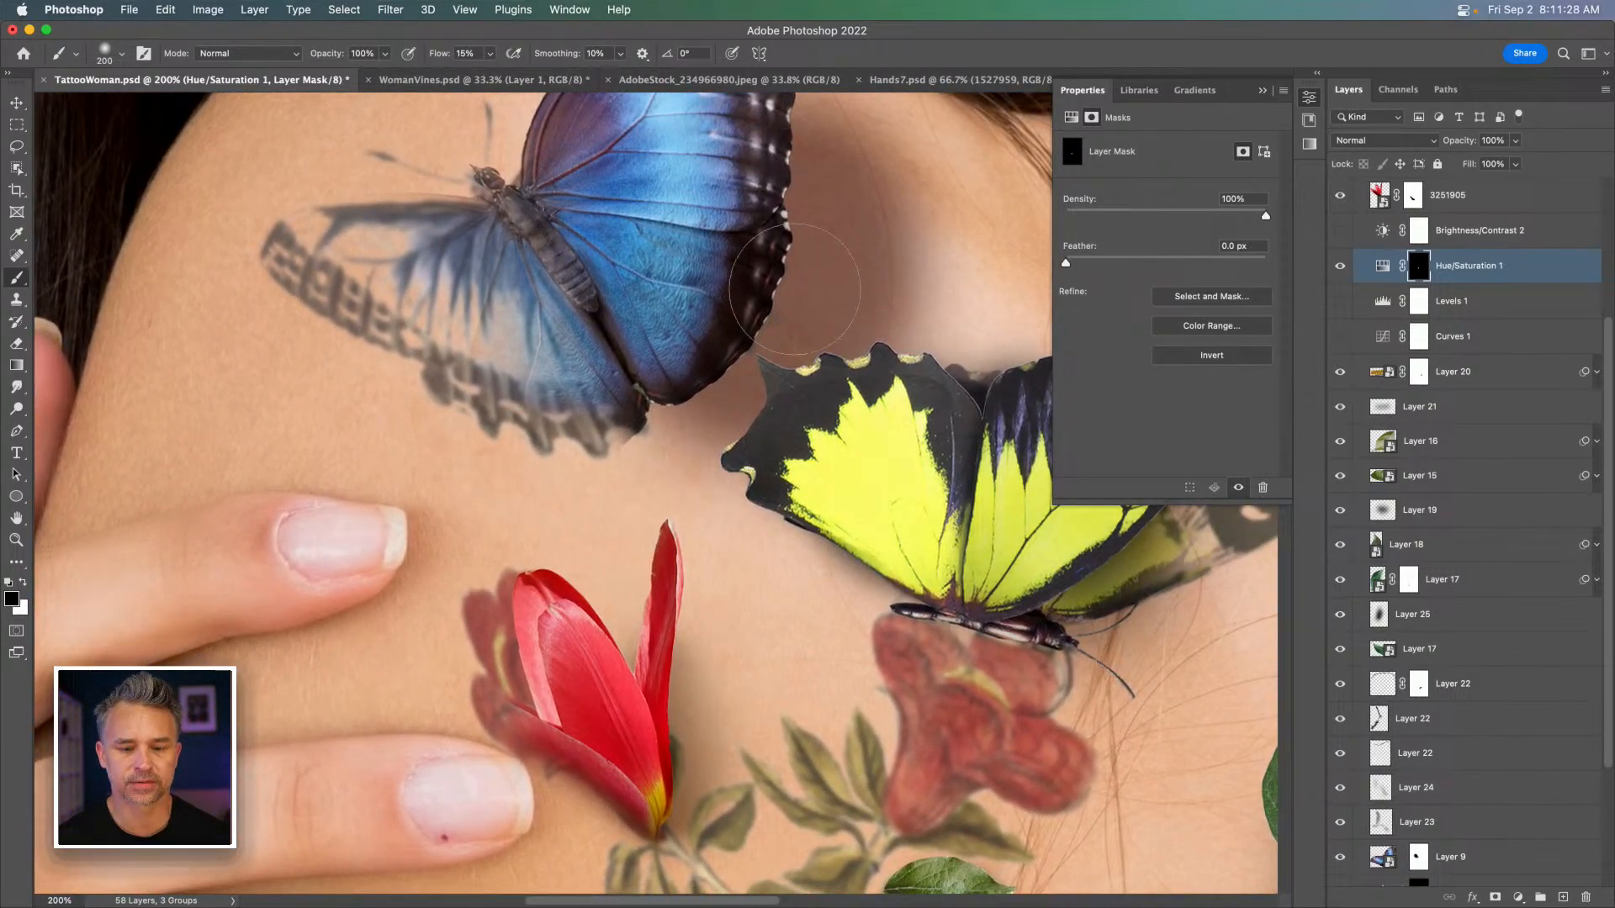
click(22, 107)
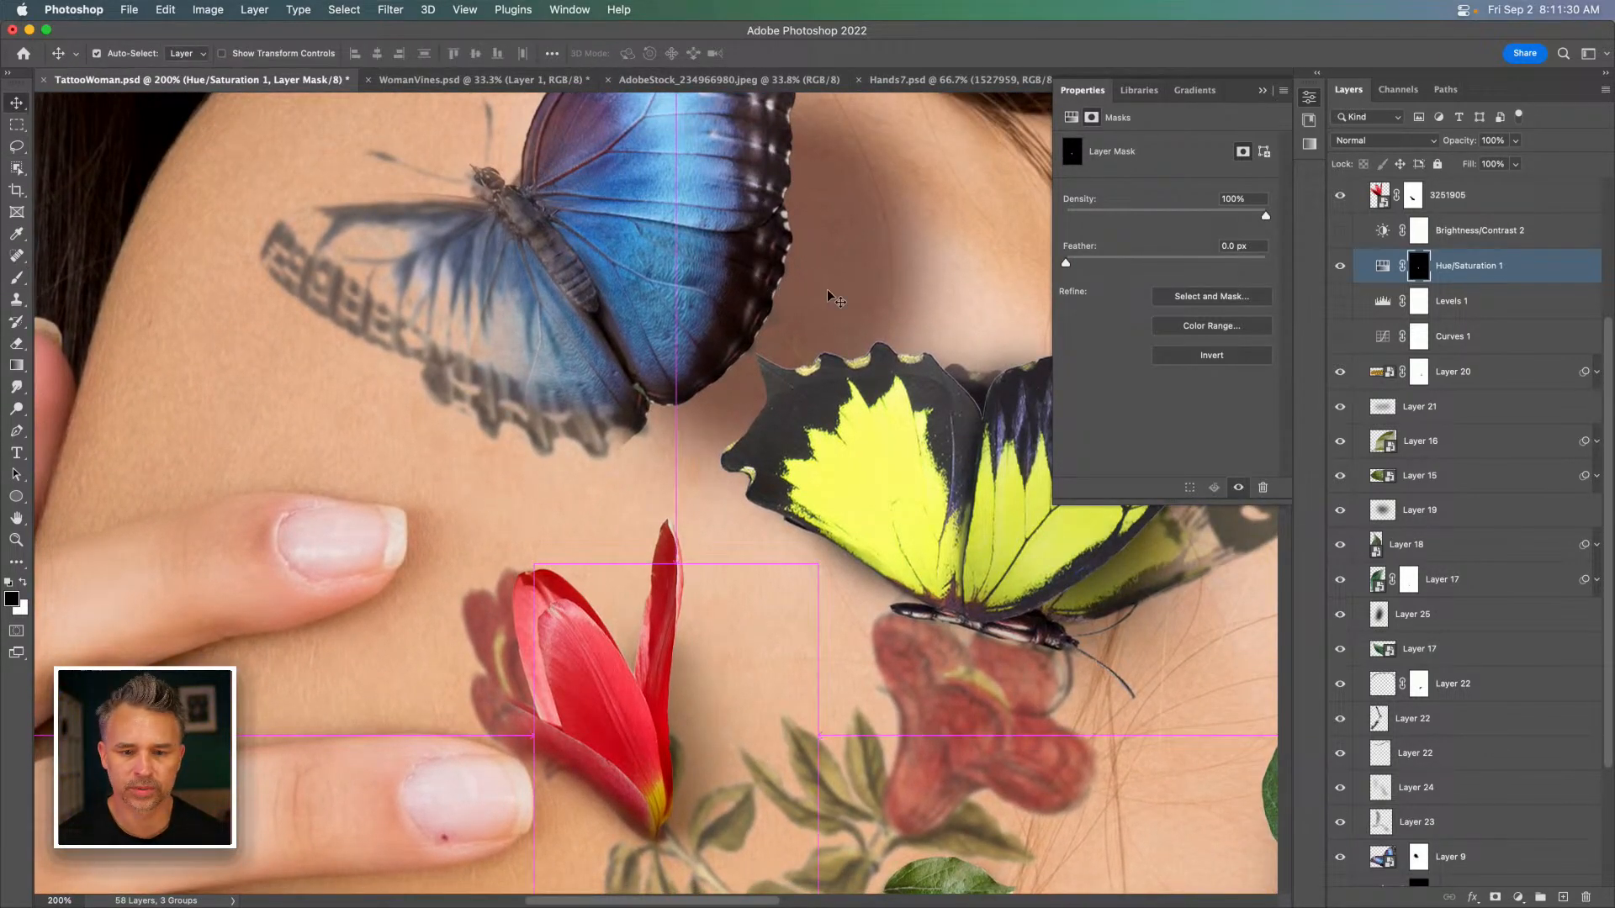
super+click(826, 289)
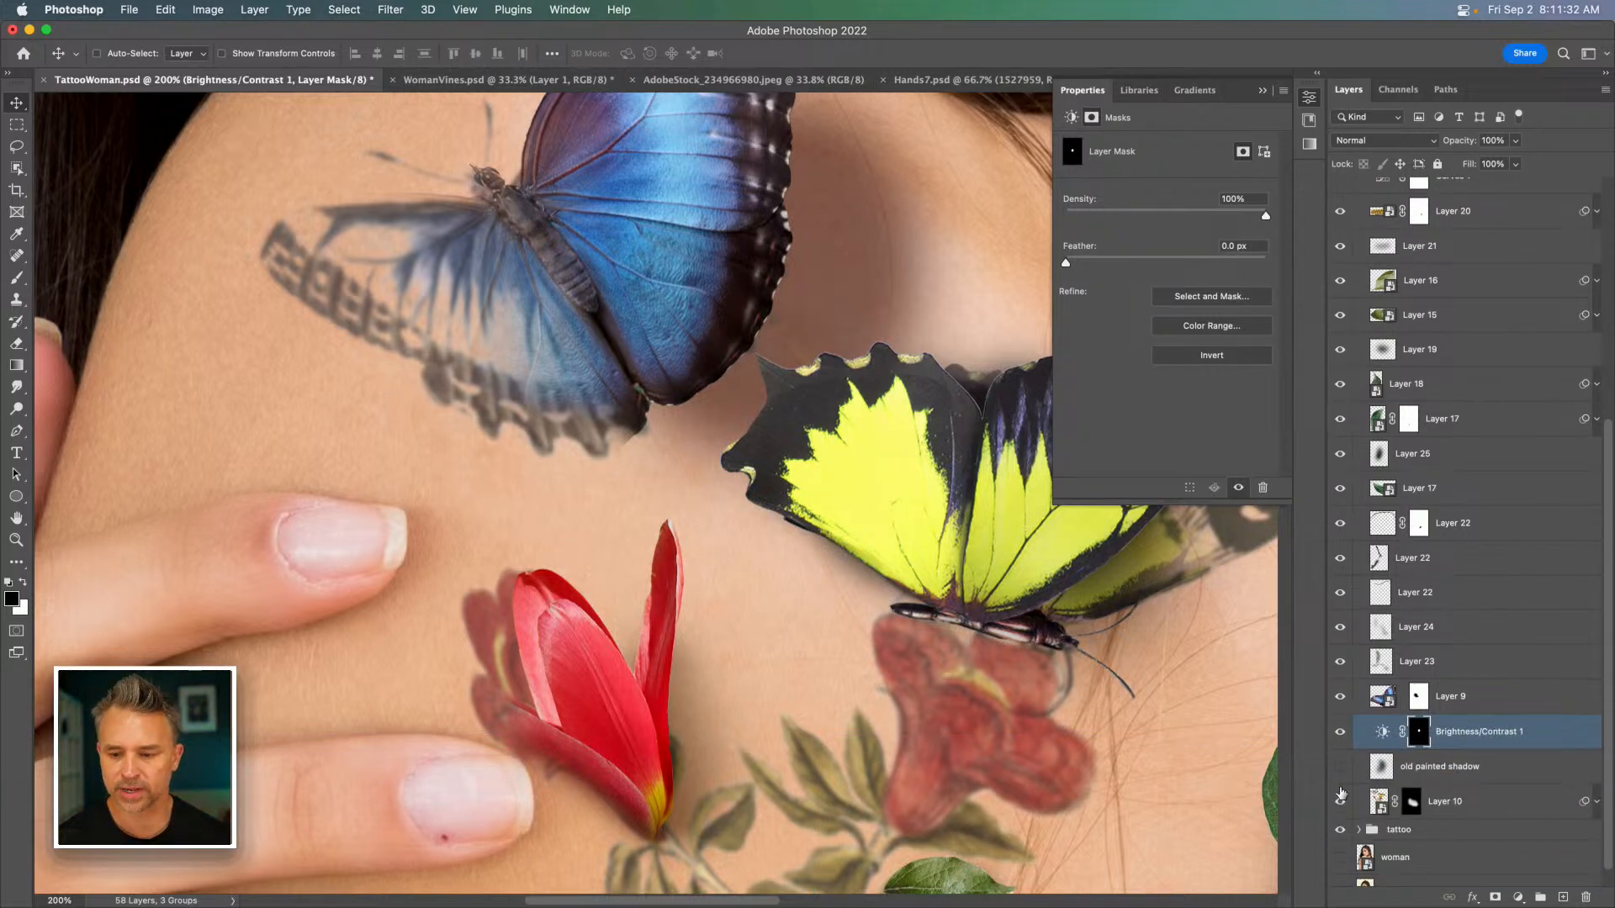
click(1339, 732)
click(1339, 732)
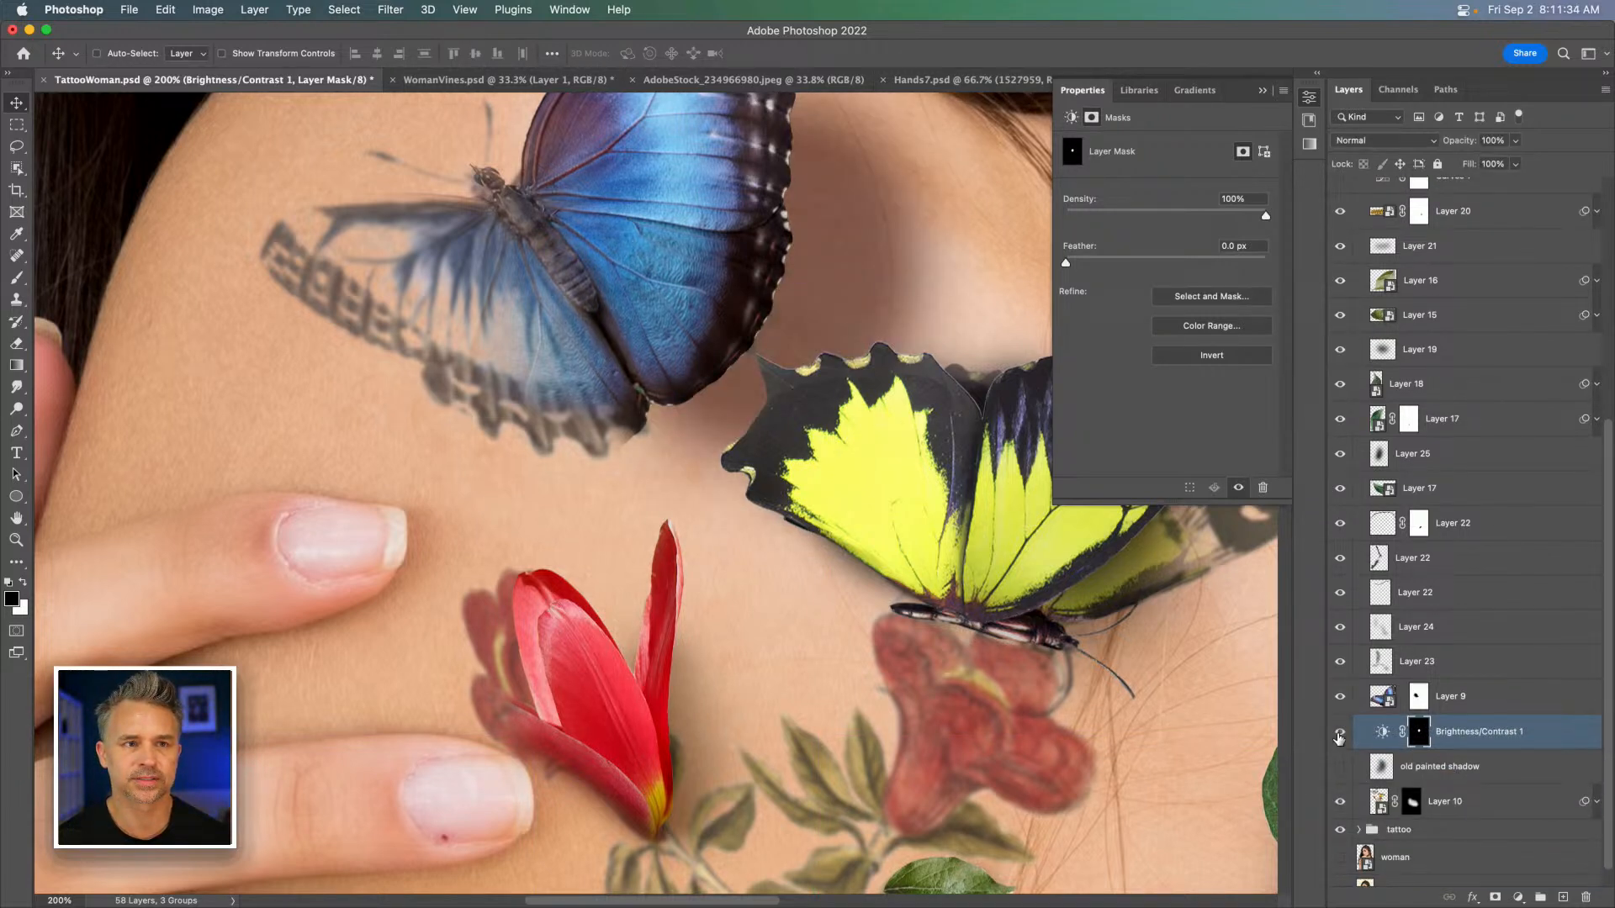
super+click(559, 772)
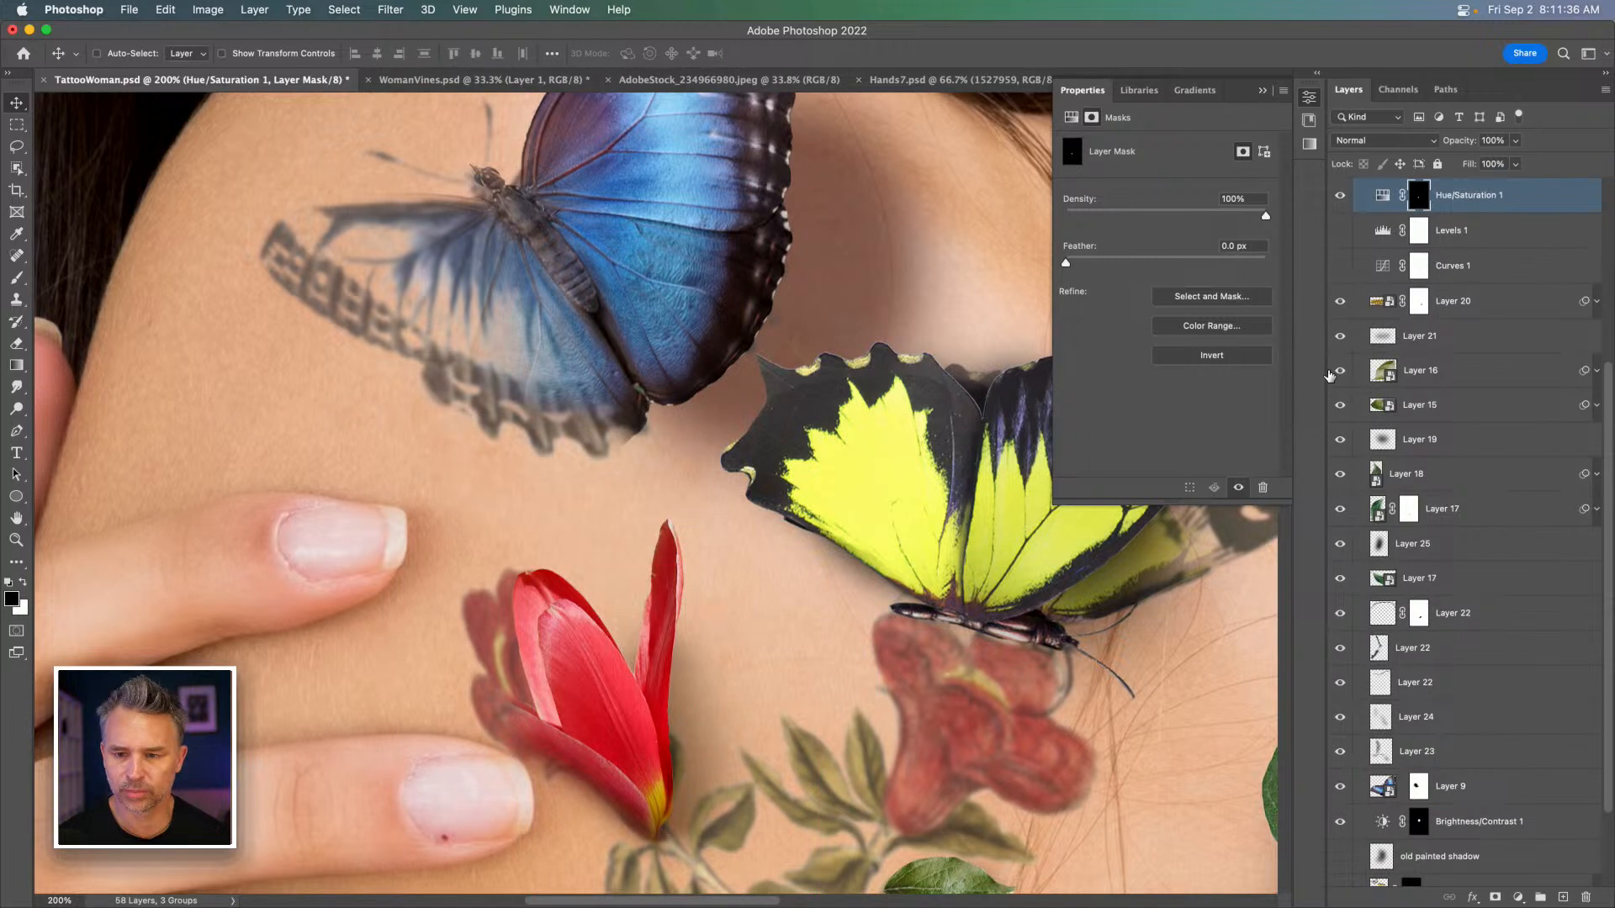
Compare the red tulip with and without its Hue/Saturation 1 shadow.
click(1342, 197)
click(1341, 196)
click(1341, 197)
click(1341, 196)
click(1342, 197)
click(1342, 197)
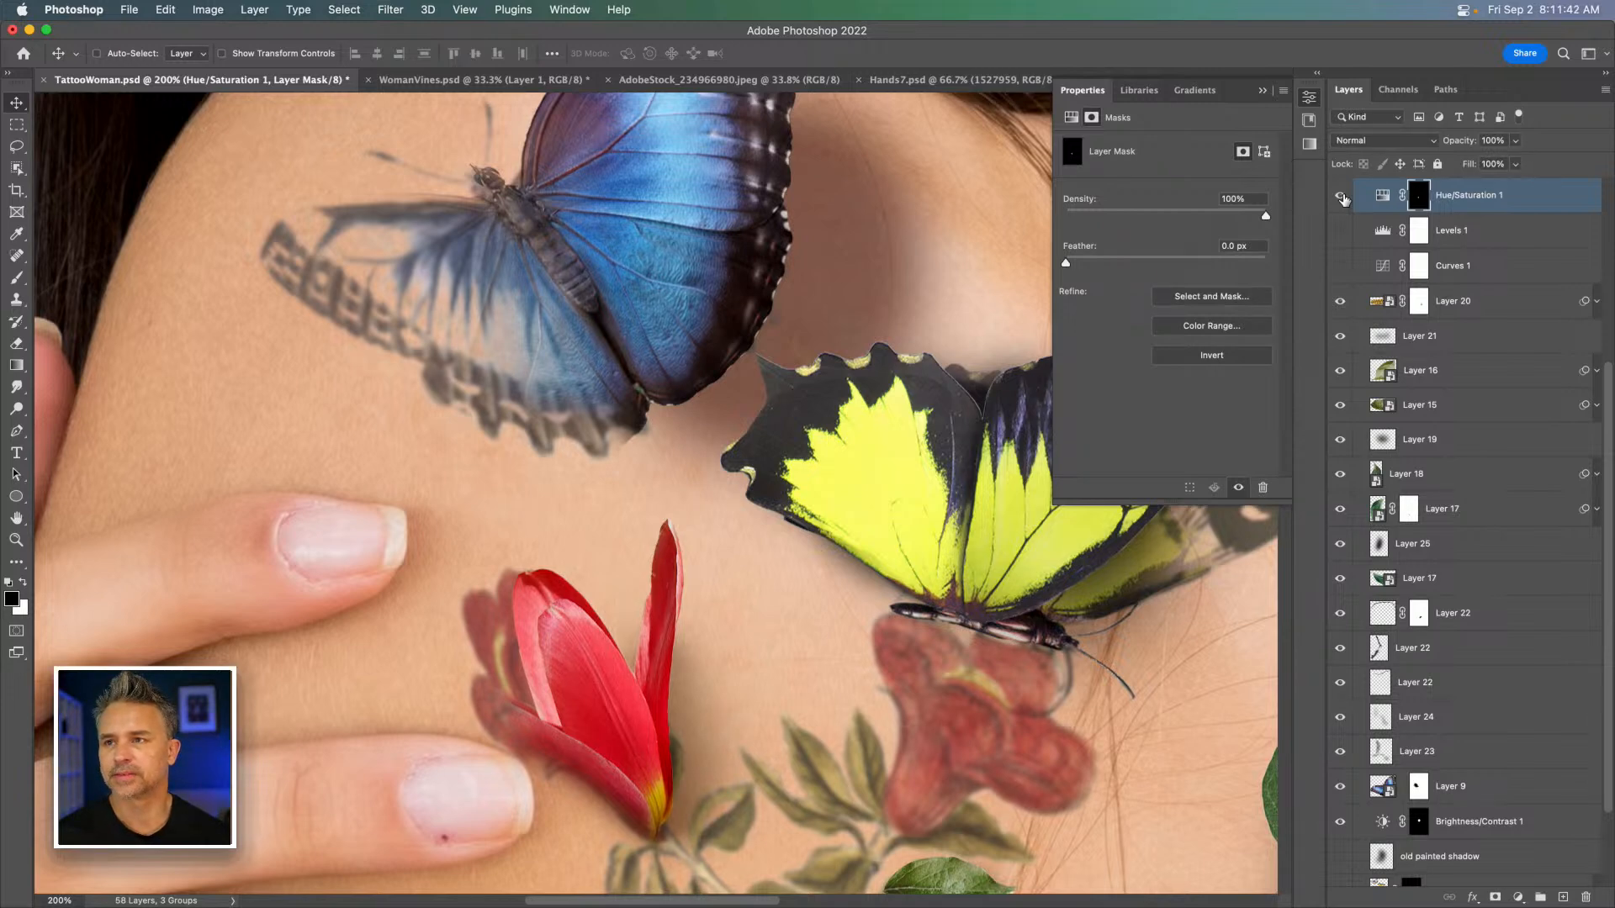
Select the painted shadow on Layer 24 beneath the caterpillar's branch and leaves, and compare the area with and without it.
drag(764, 548, 353, 396)
drag(537, 506, 440, 374)
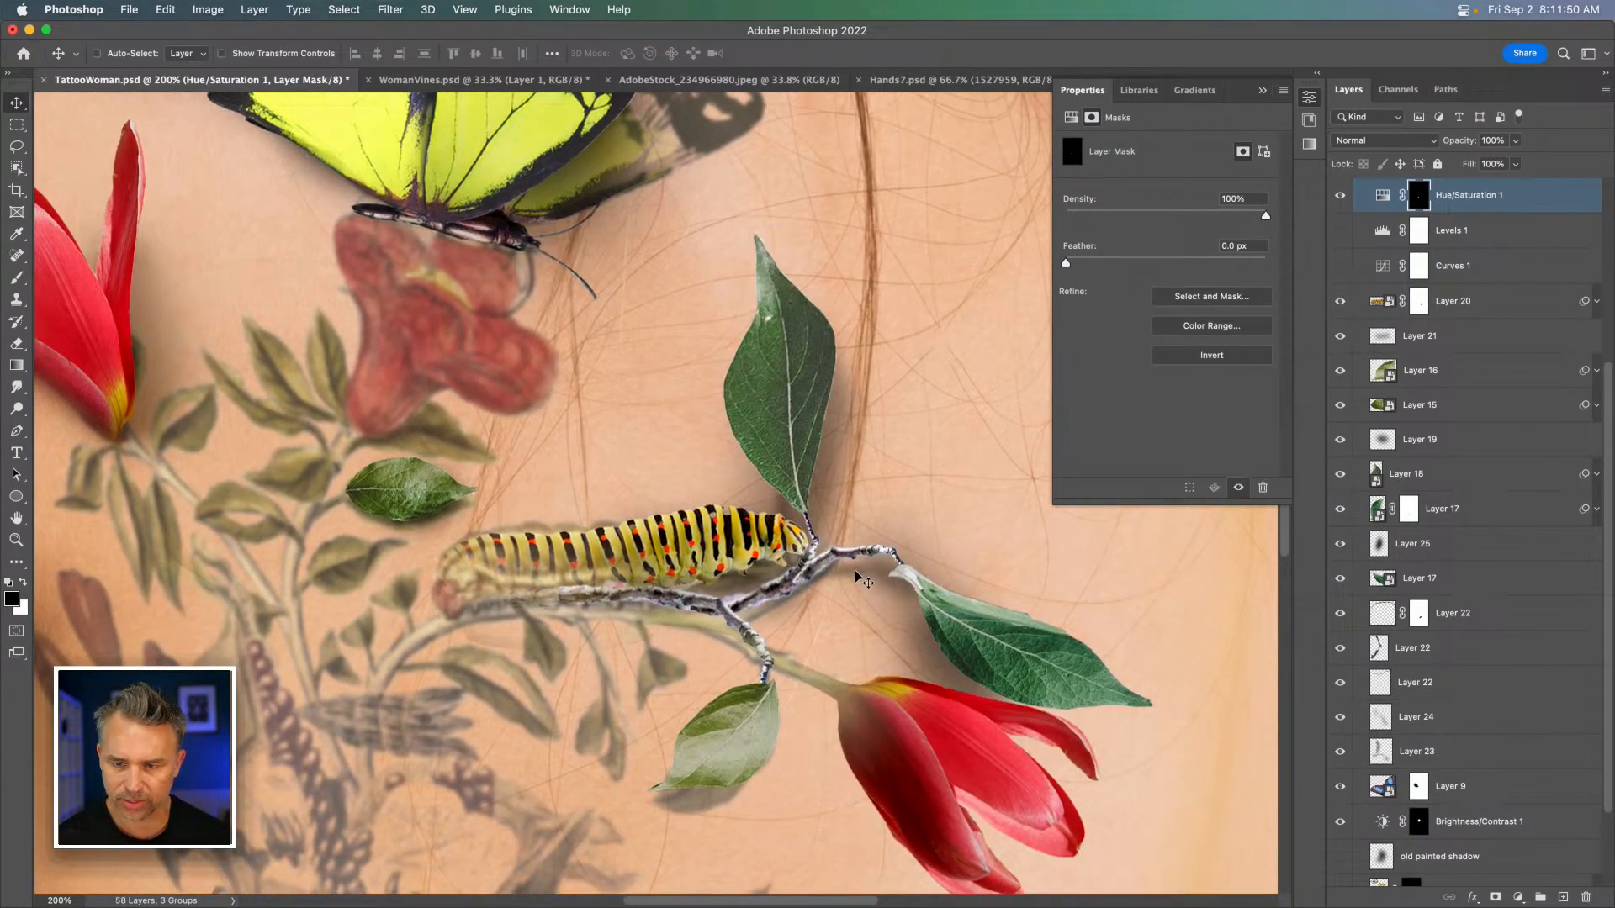
super+click(861, 569)
click(1341, 717)
click(1341, 717)
click(1341, 717)
click(1341, 717)
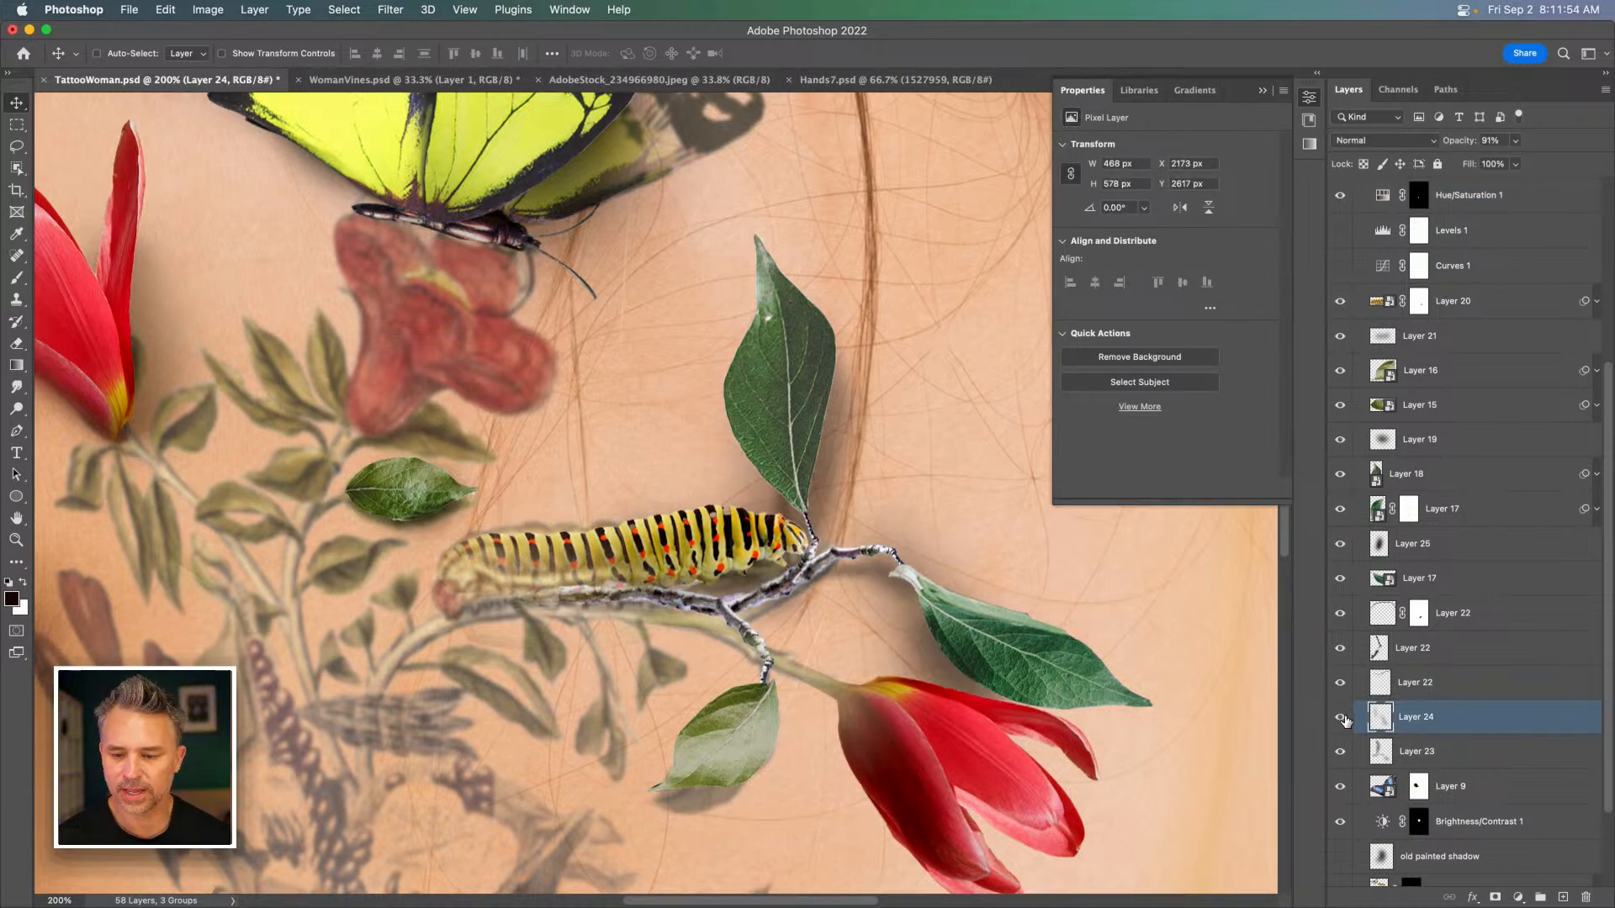
Hide the branch and shadow layers from Layer 22 through Layer 23, and show them again individually to identify the painted shadows.
click(1463, 649)
drag(1340, 647, 1344, 762)
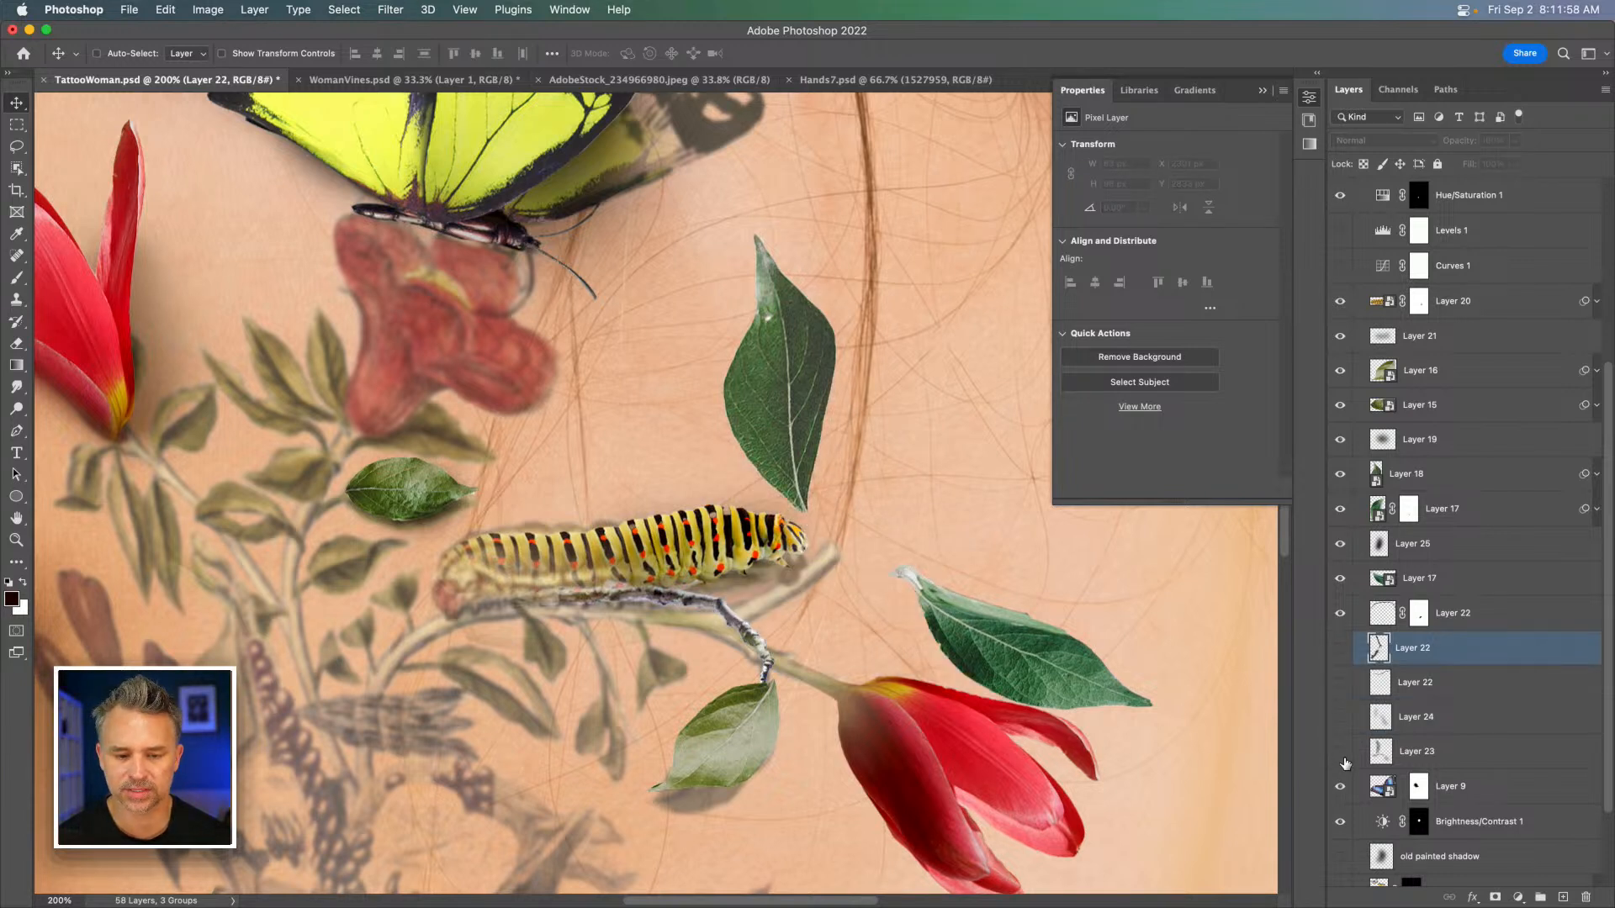
click(1340, 648)
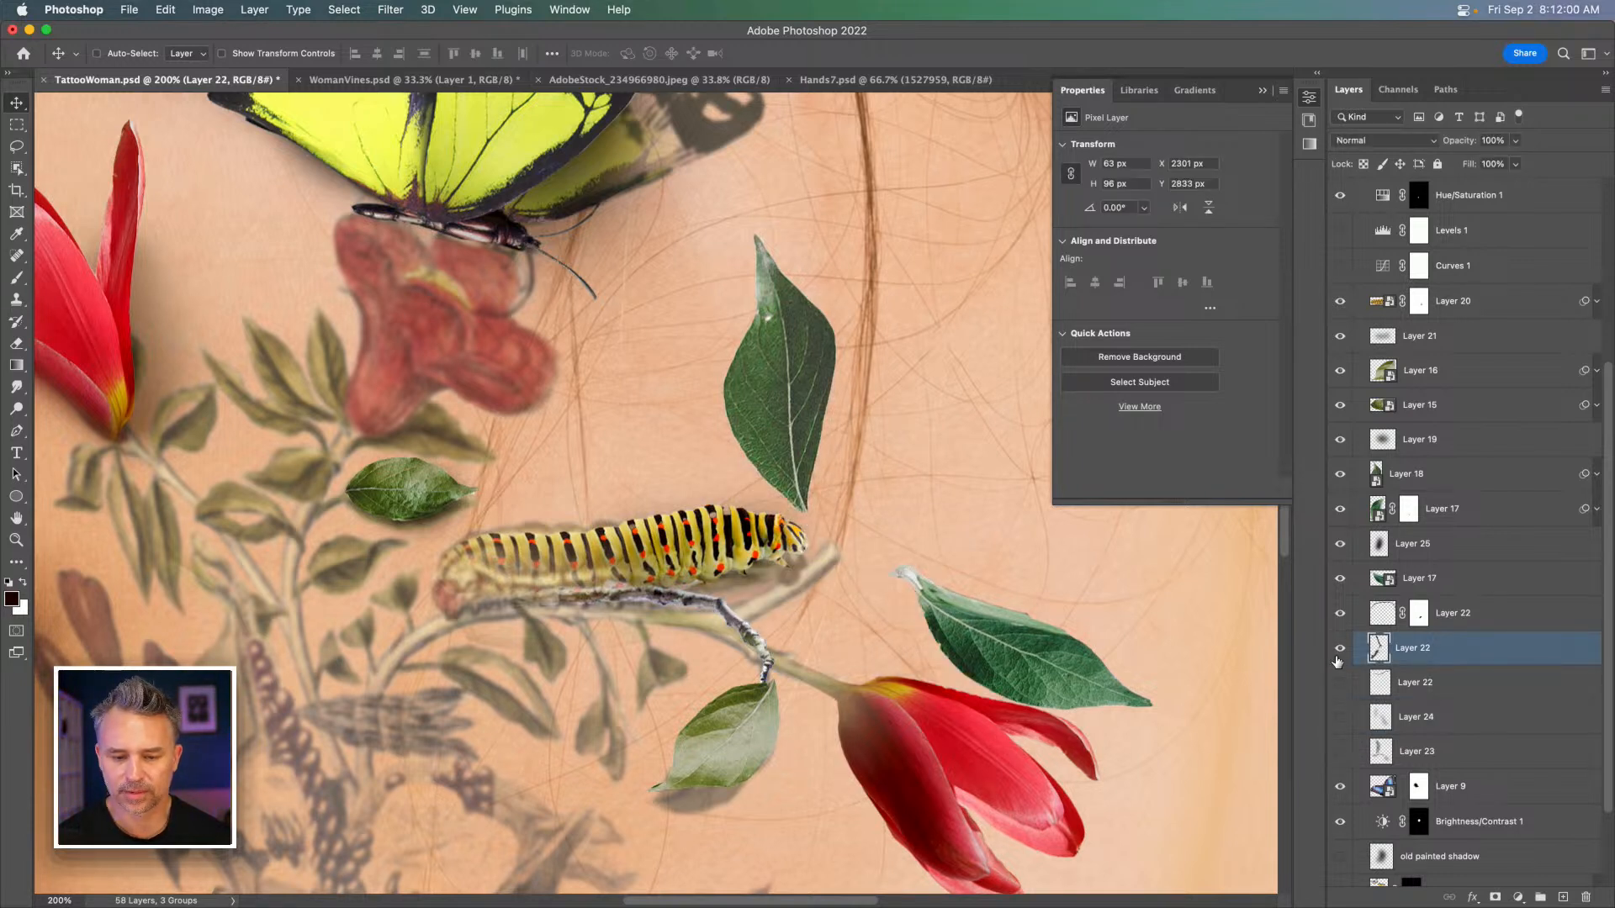
click(1337, 683)
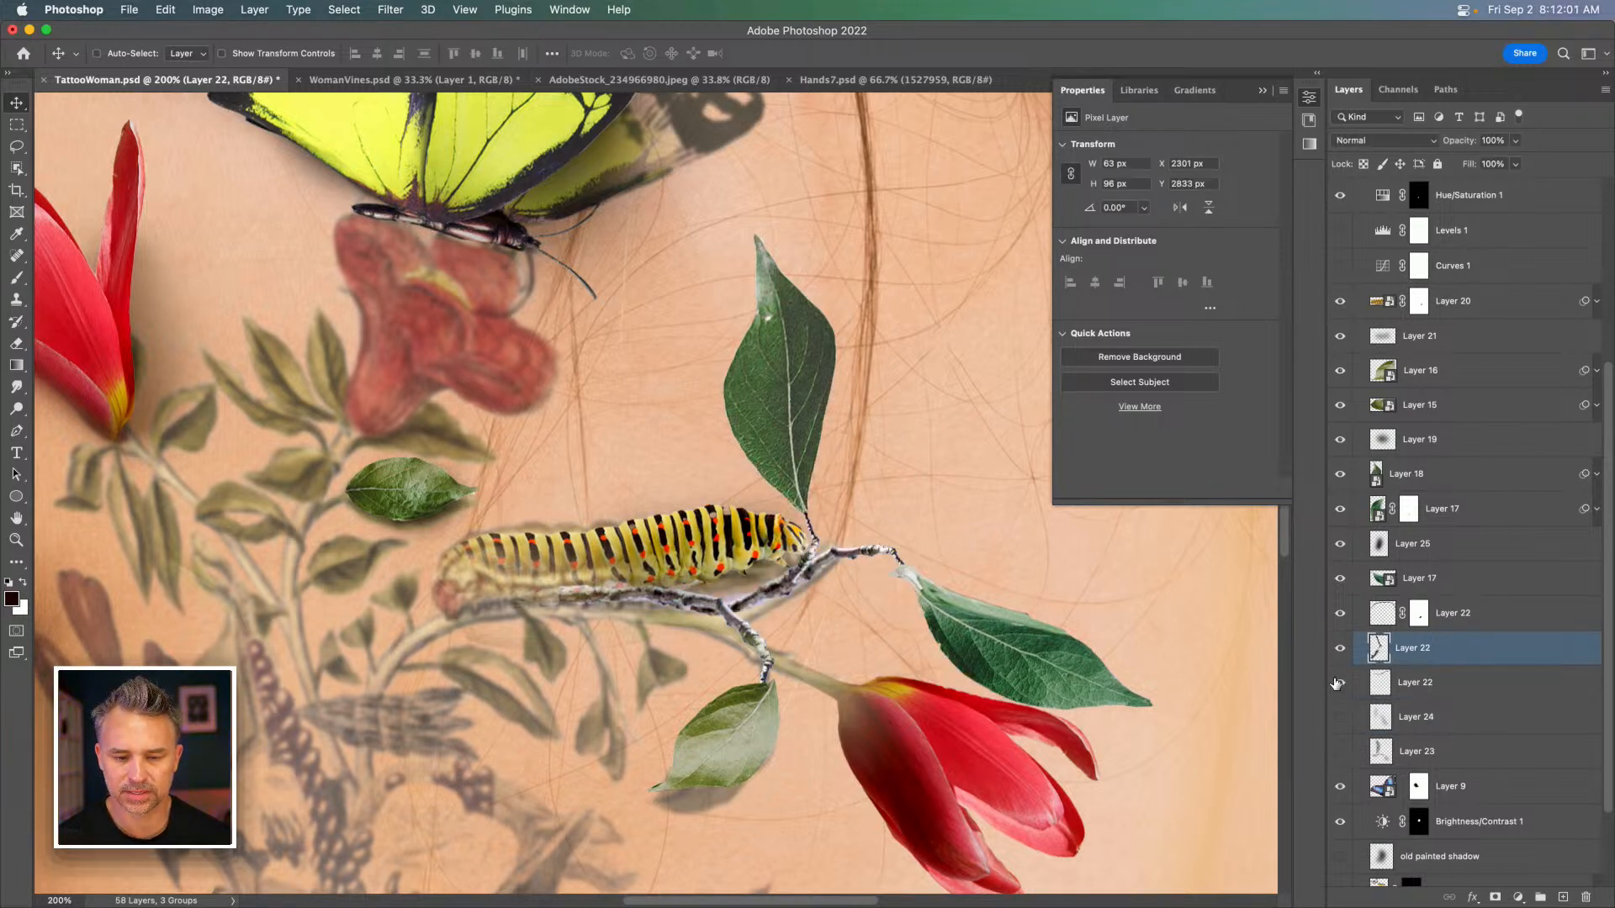
click(1421, 728)
click(1342, 720)
click(1341, 720)
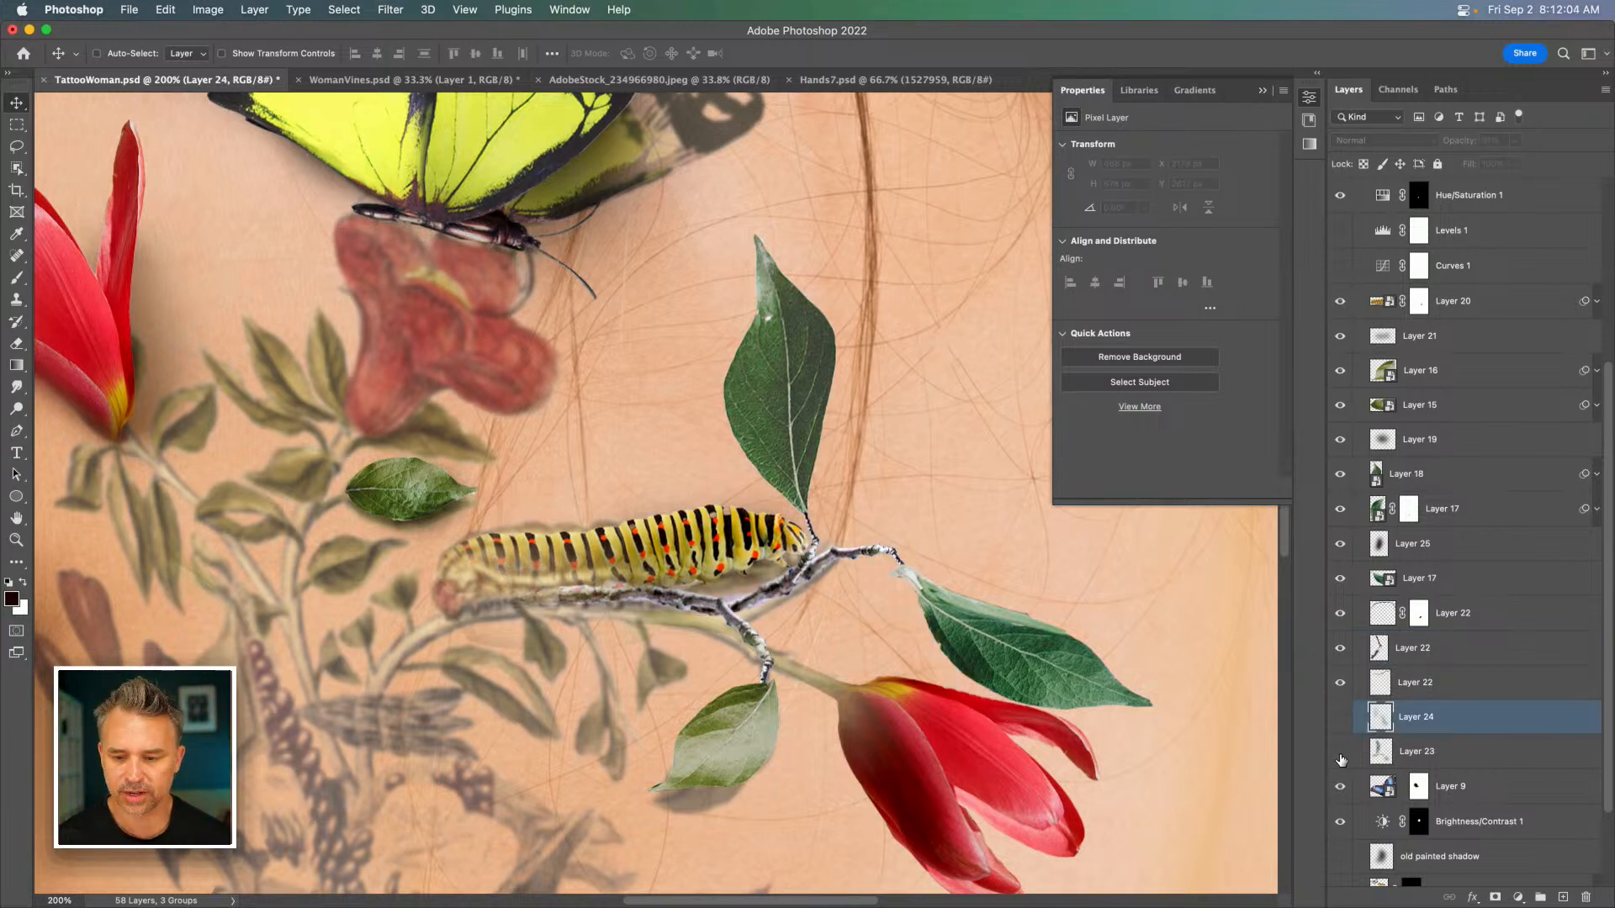
click(1340, 751)
click(1341, 720)
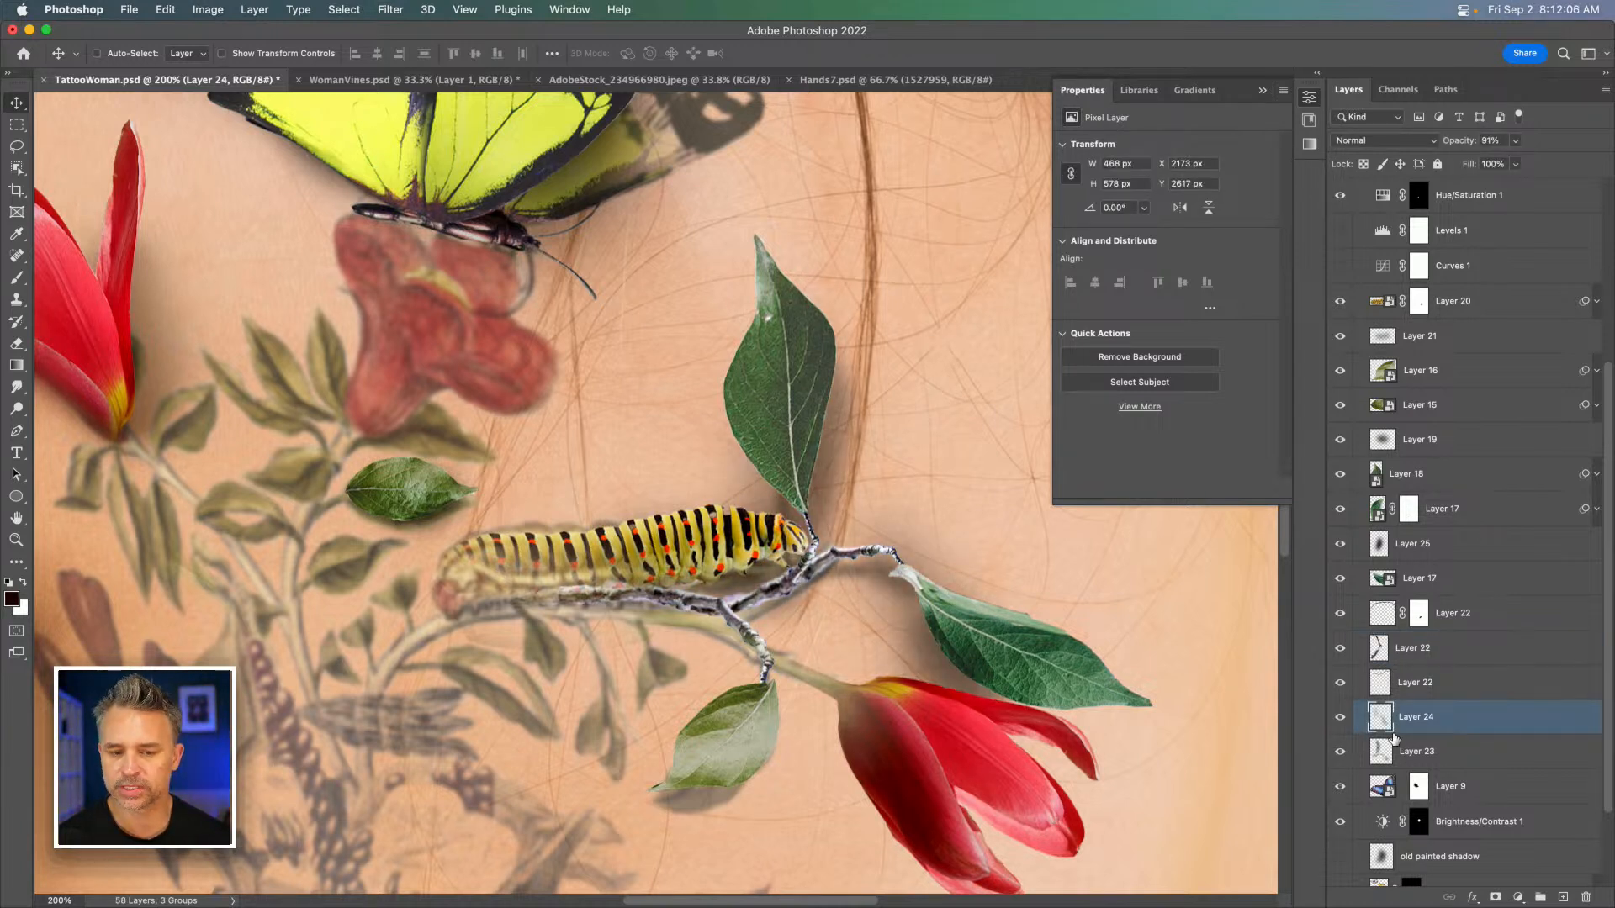
Merge the two painted shadow layers, Layer 23 and Layer 24, into one layer.
click(1431, 757)
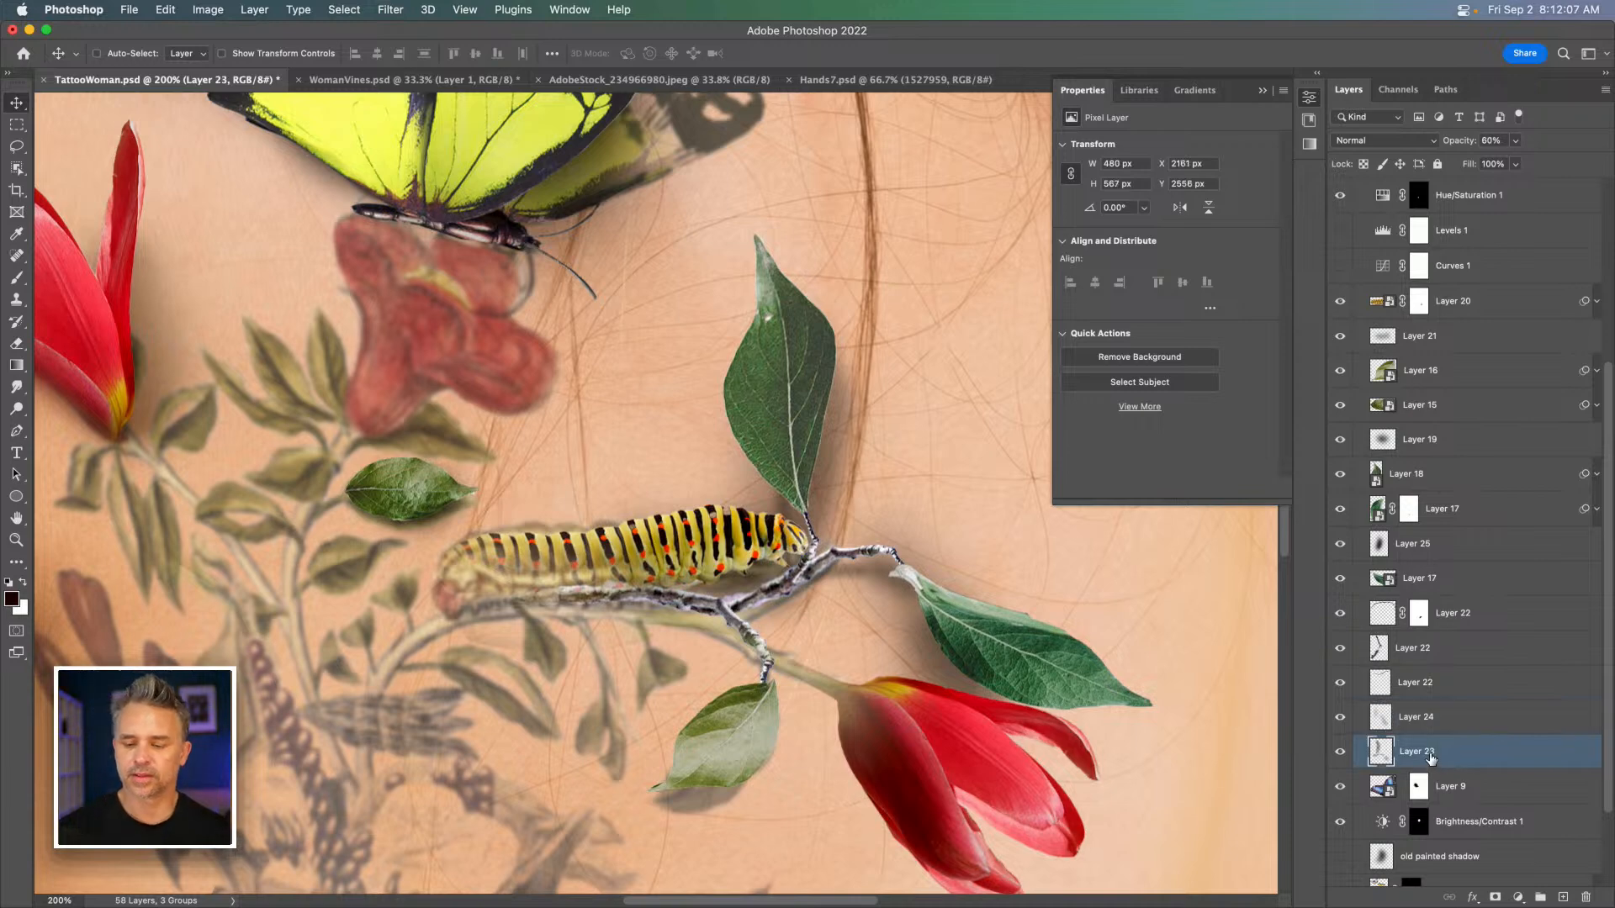
shift+click(1419, 722)
right_click(1444, 721)
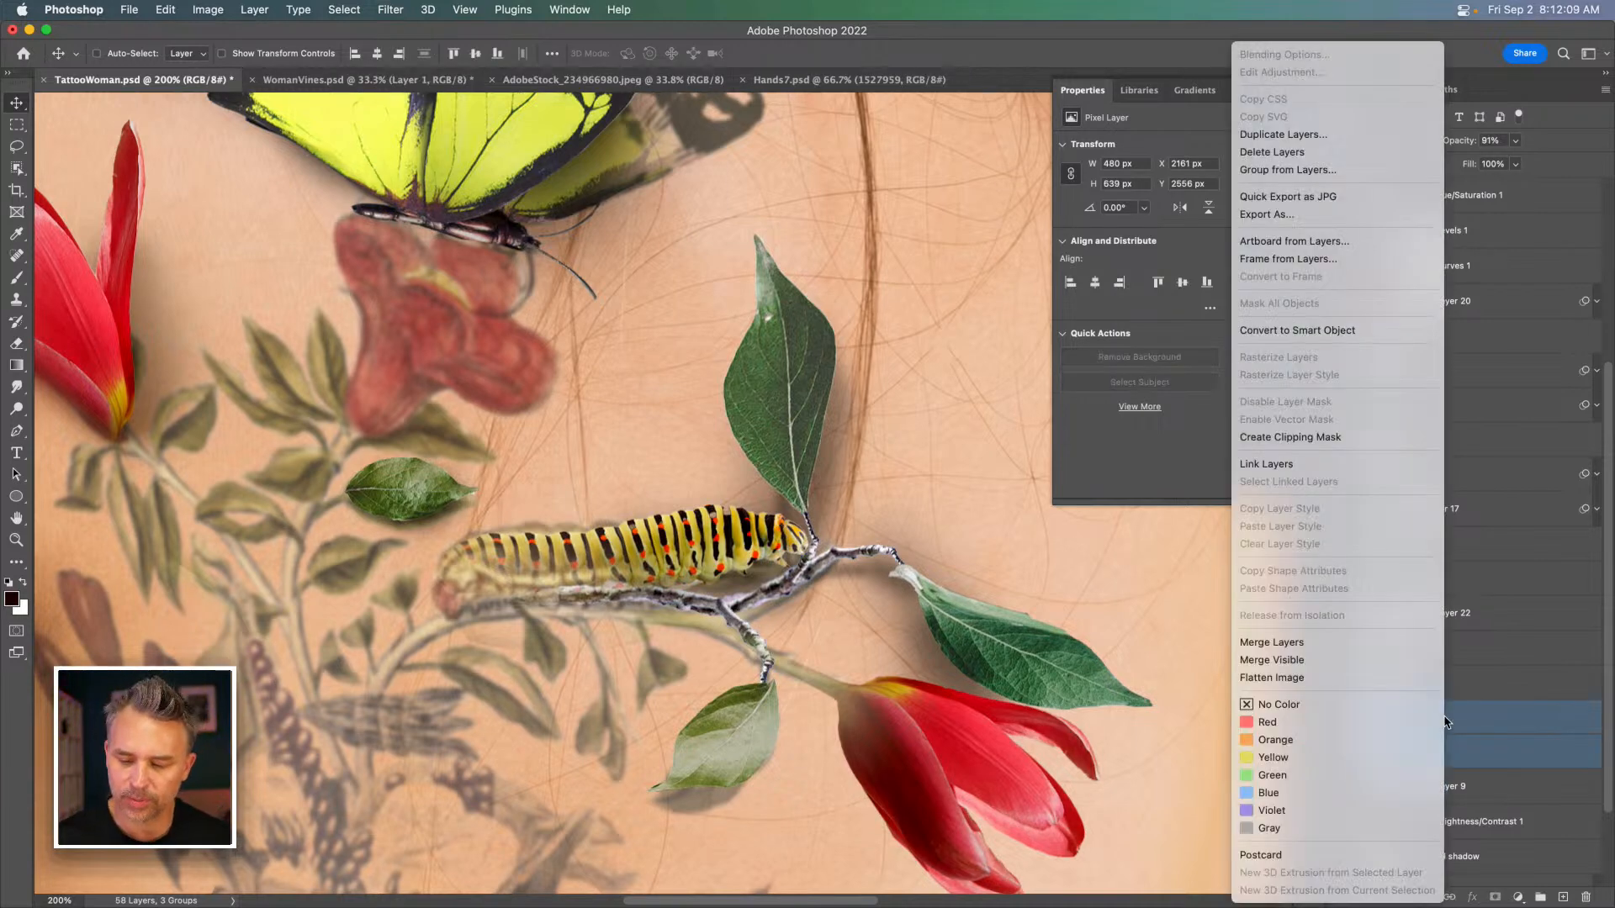
click(1285, 642)
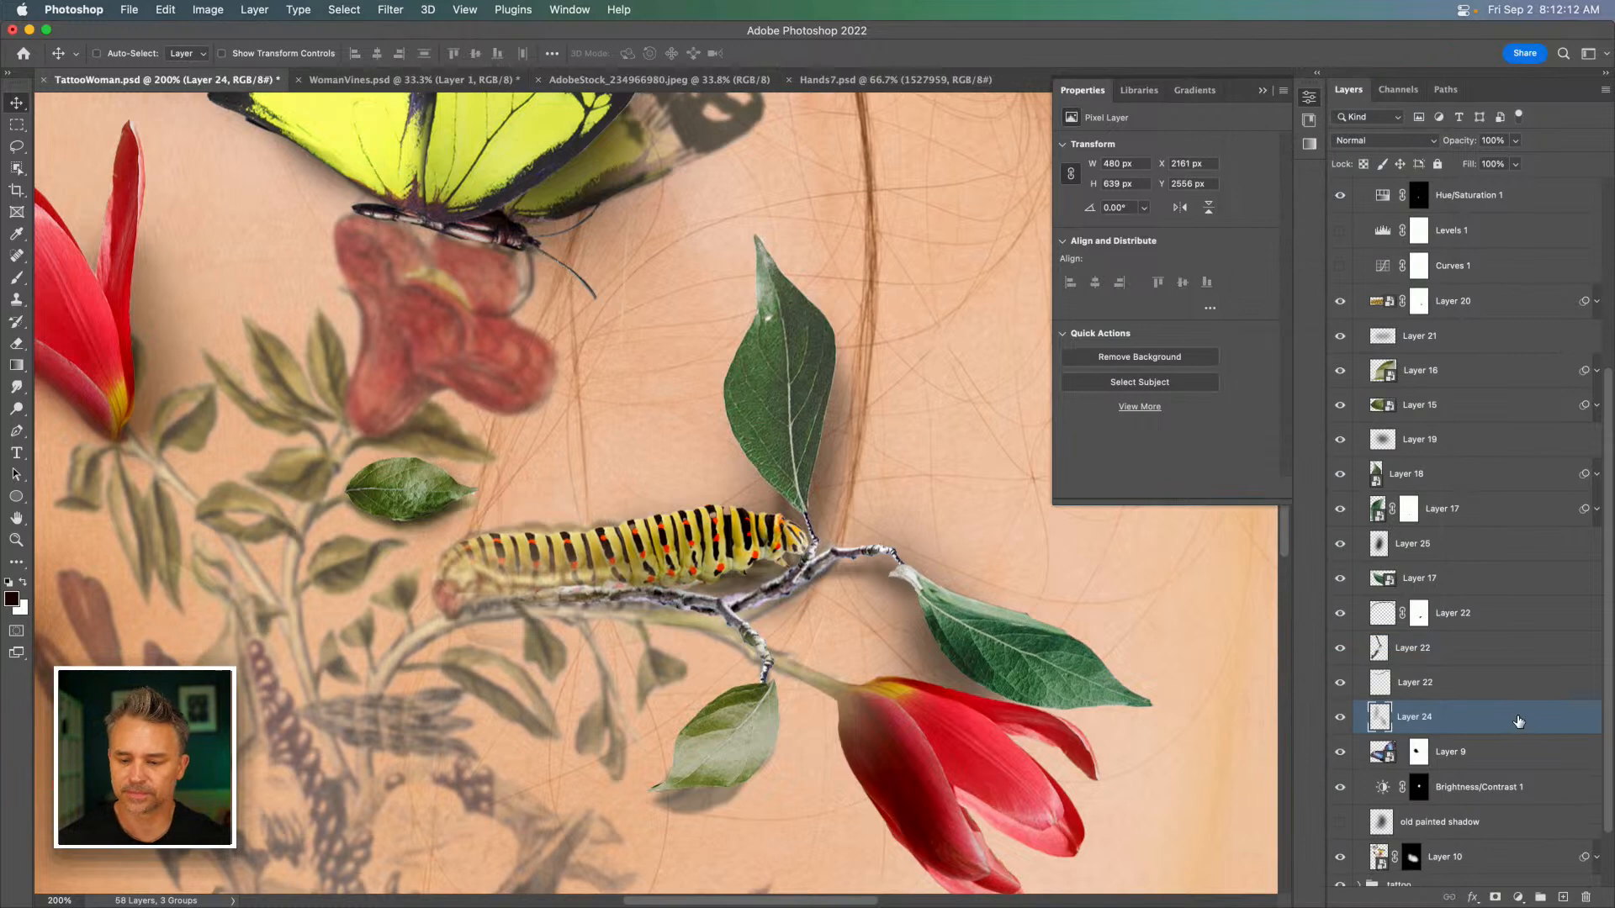
Add a Hue/Saturation adjustment layer directly above Layer 24 with saturation +5 and lightness -45.
click(1518, 897)
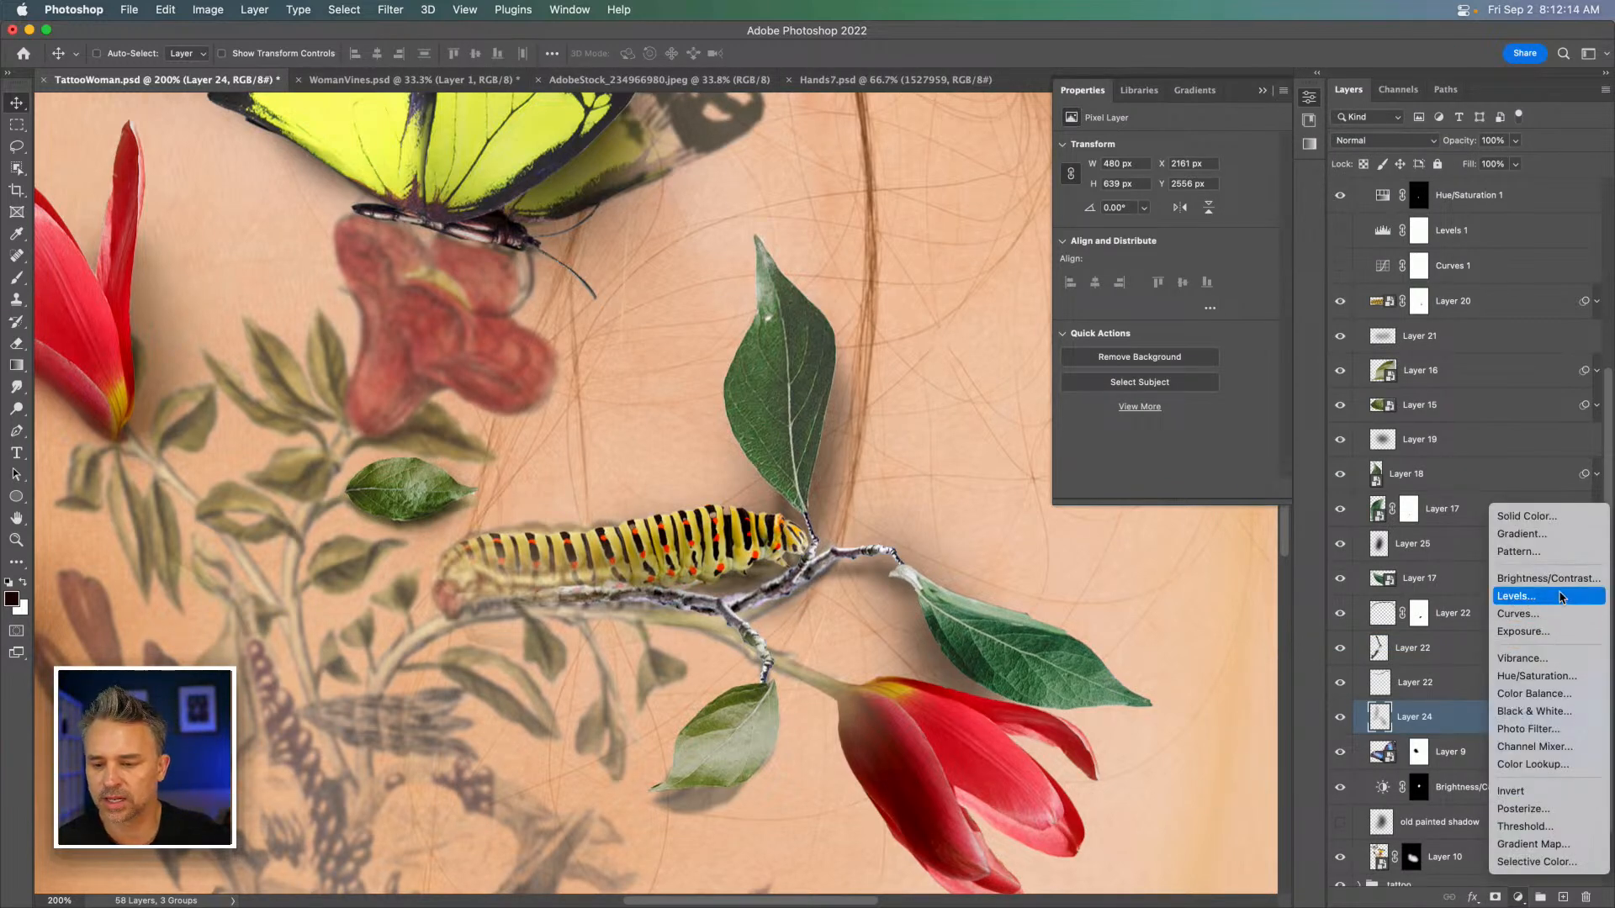
click(1558, 682)
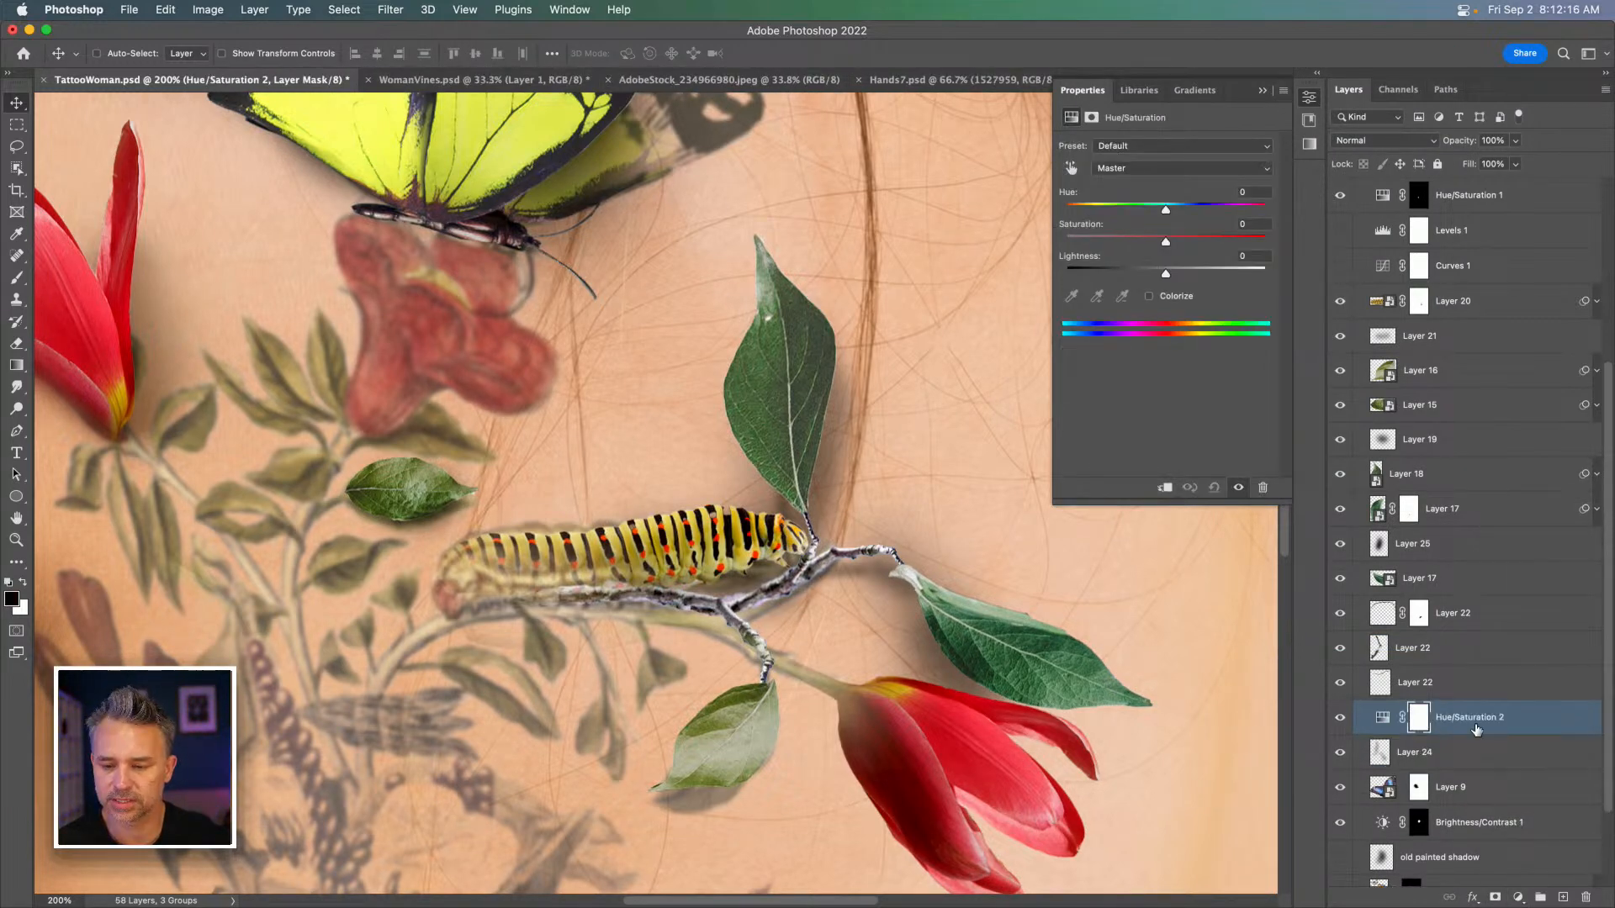
scroll(1443, 642, down, 3)
click(1443, 641)
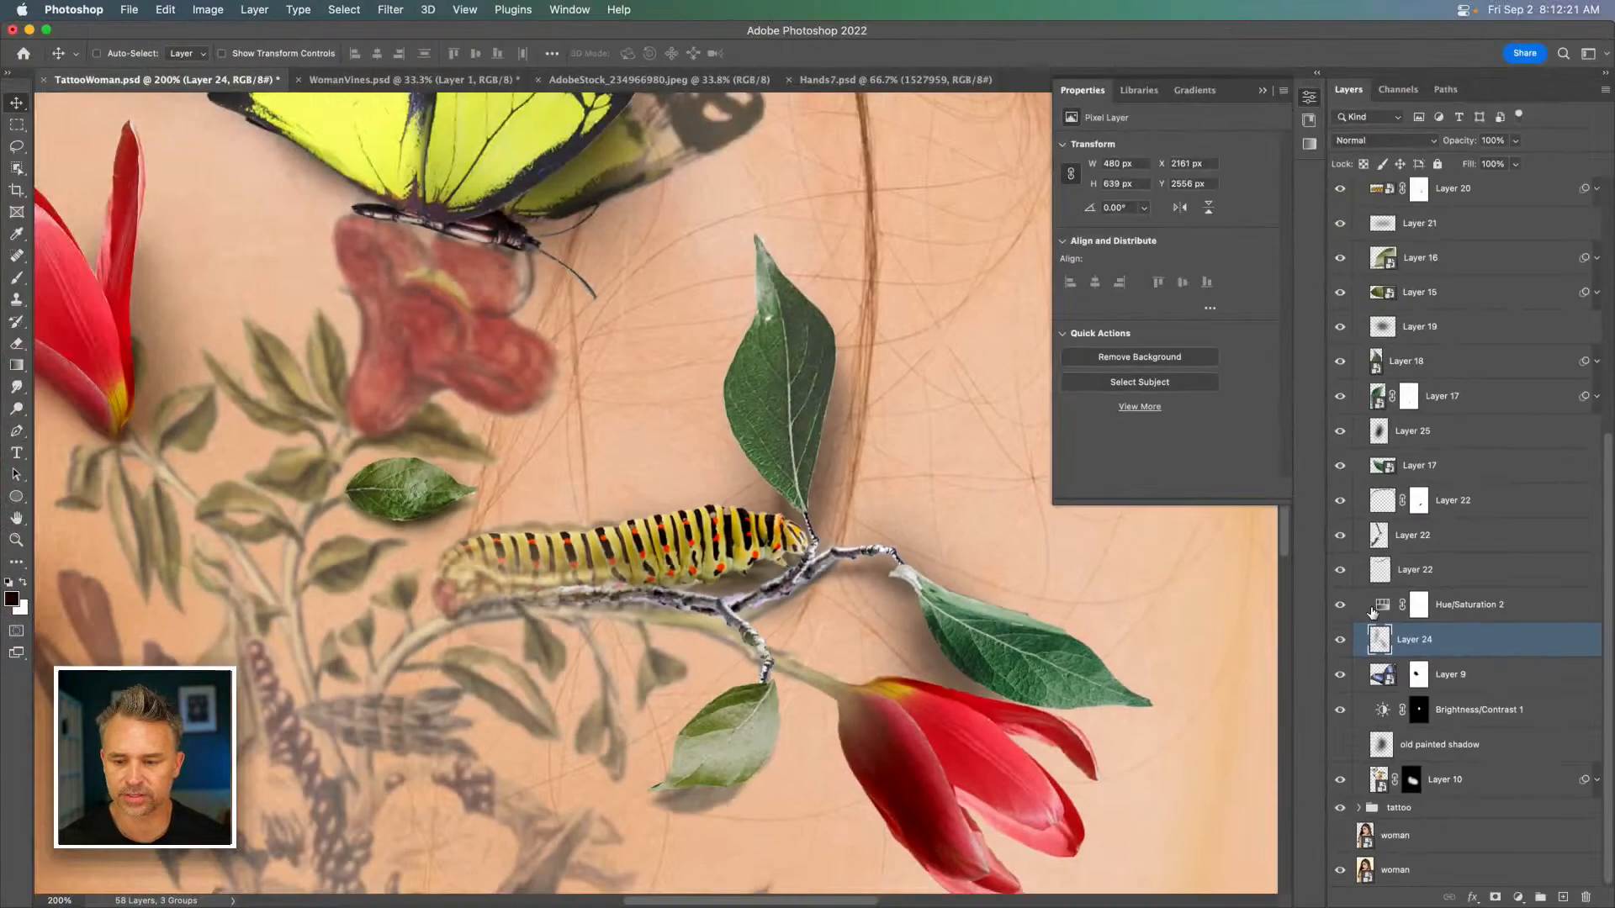
click(1384, 609)
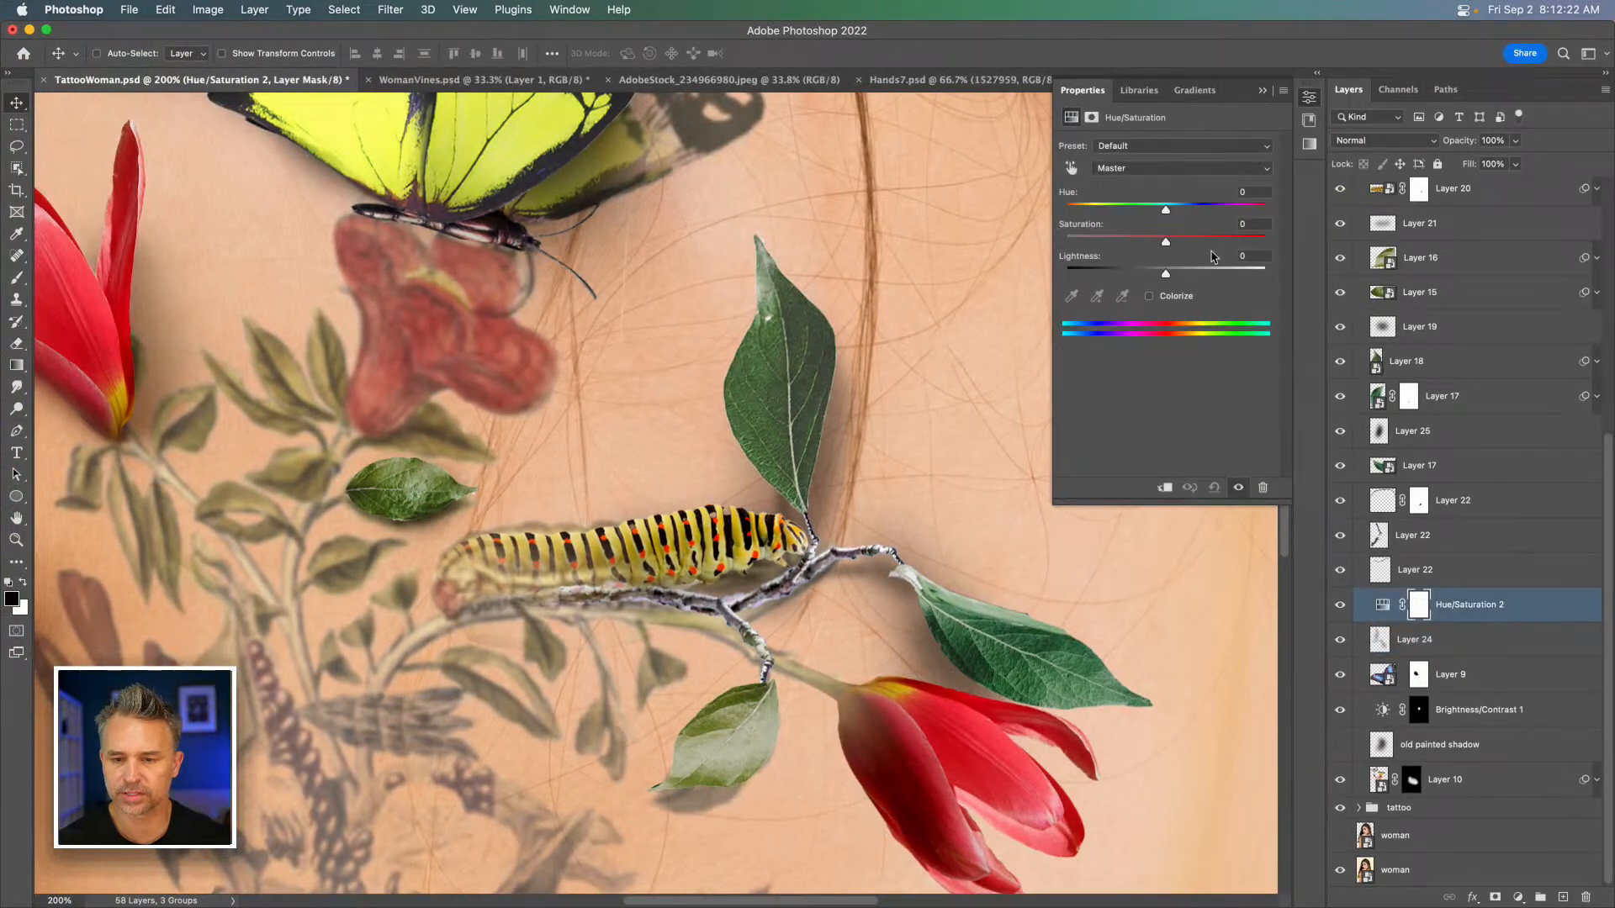
drag(1108, 271, 1170, 242)
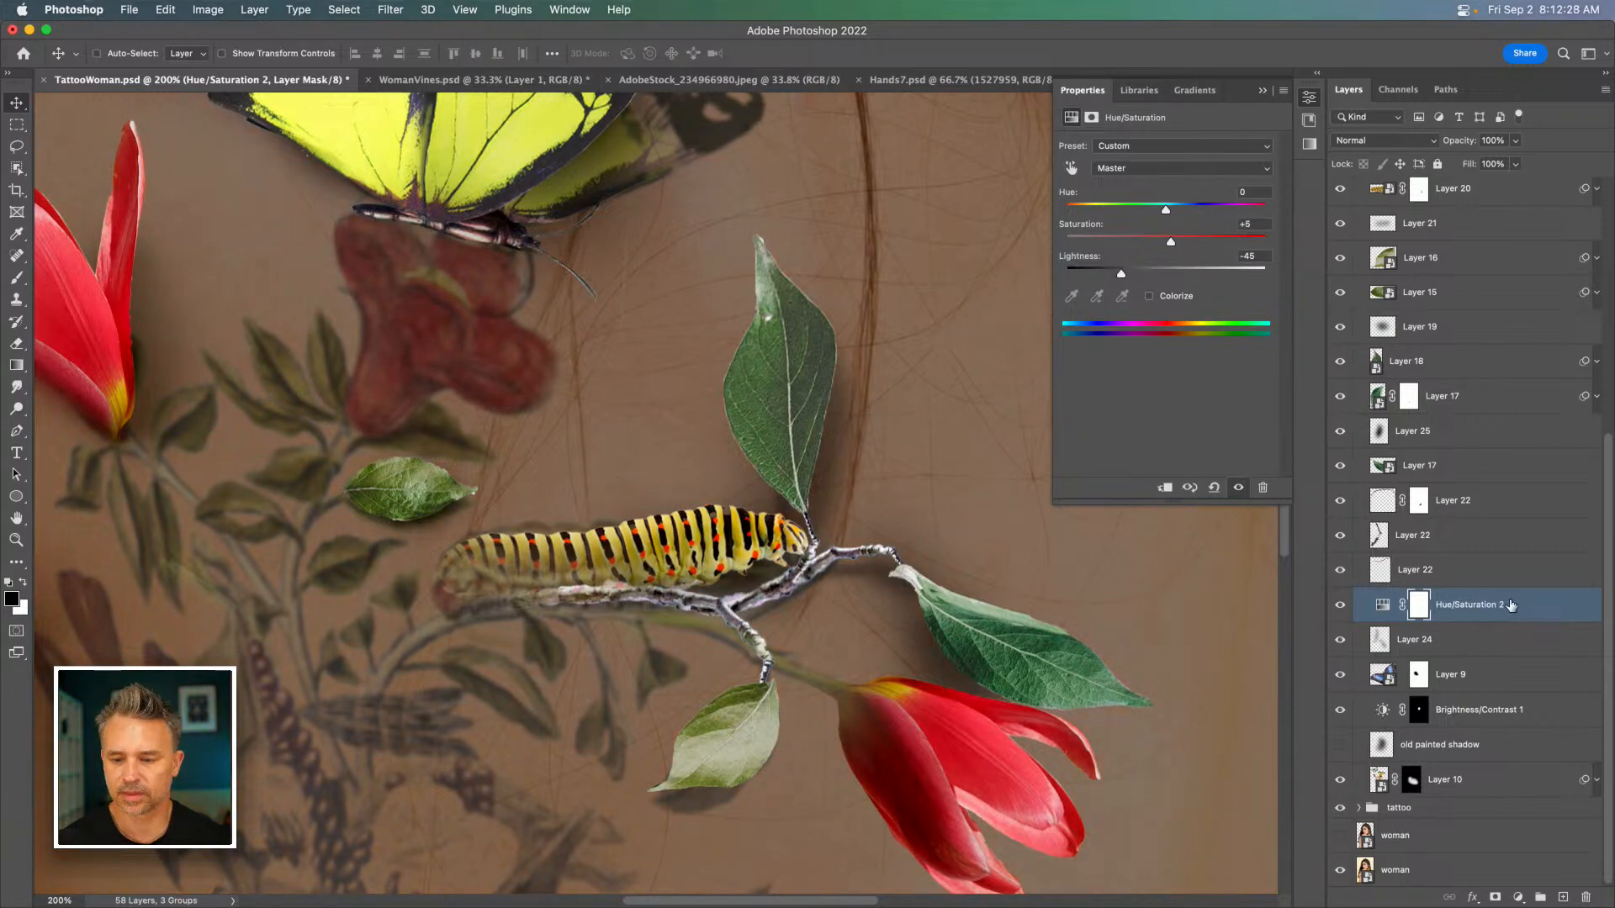
Invert the Hue/Saturation 2 mask to black and load the merged Layer 24 shadow's transparency as a selection.
click(1419, 606)
key(ctrl+i)
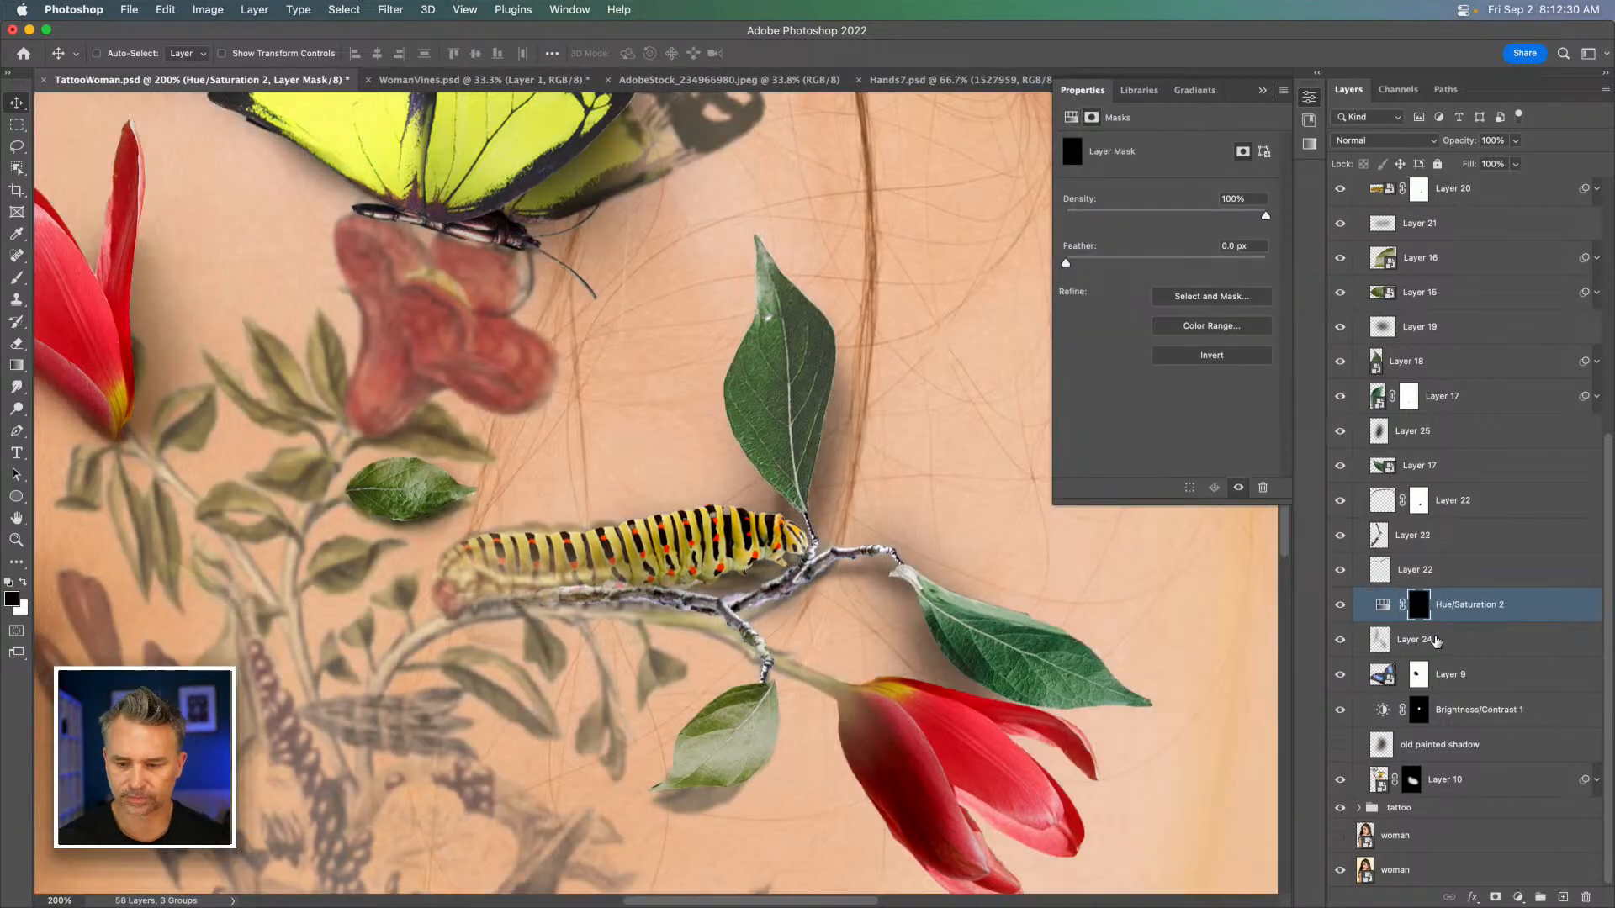
click(1431, 640)
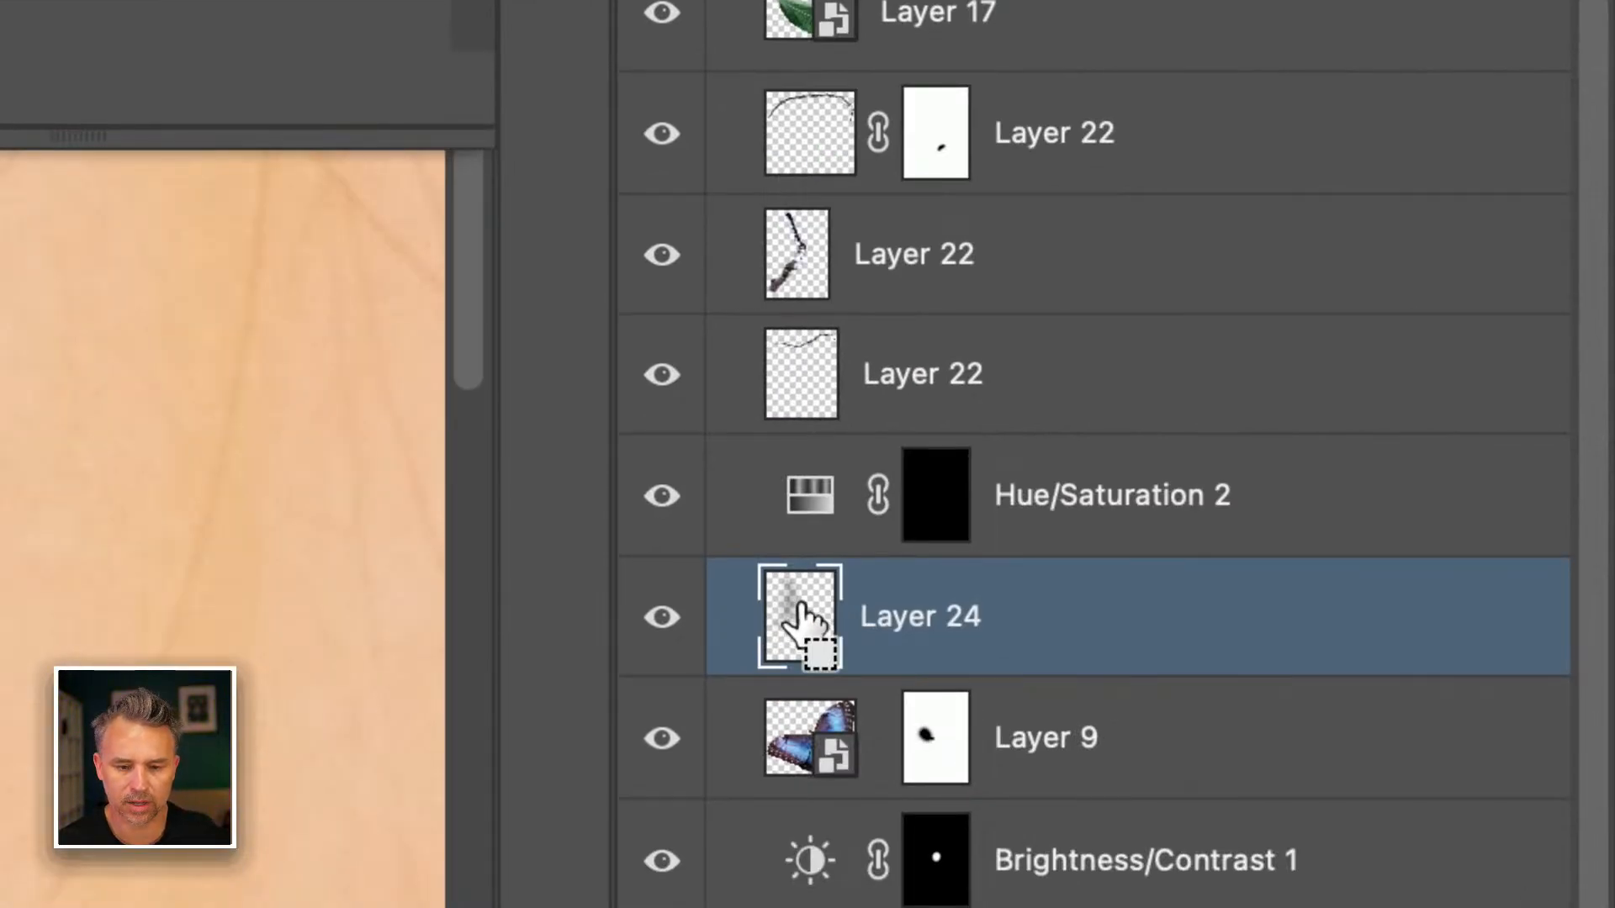
ctrl+click(799, 622)
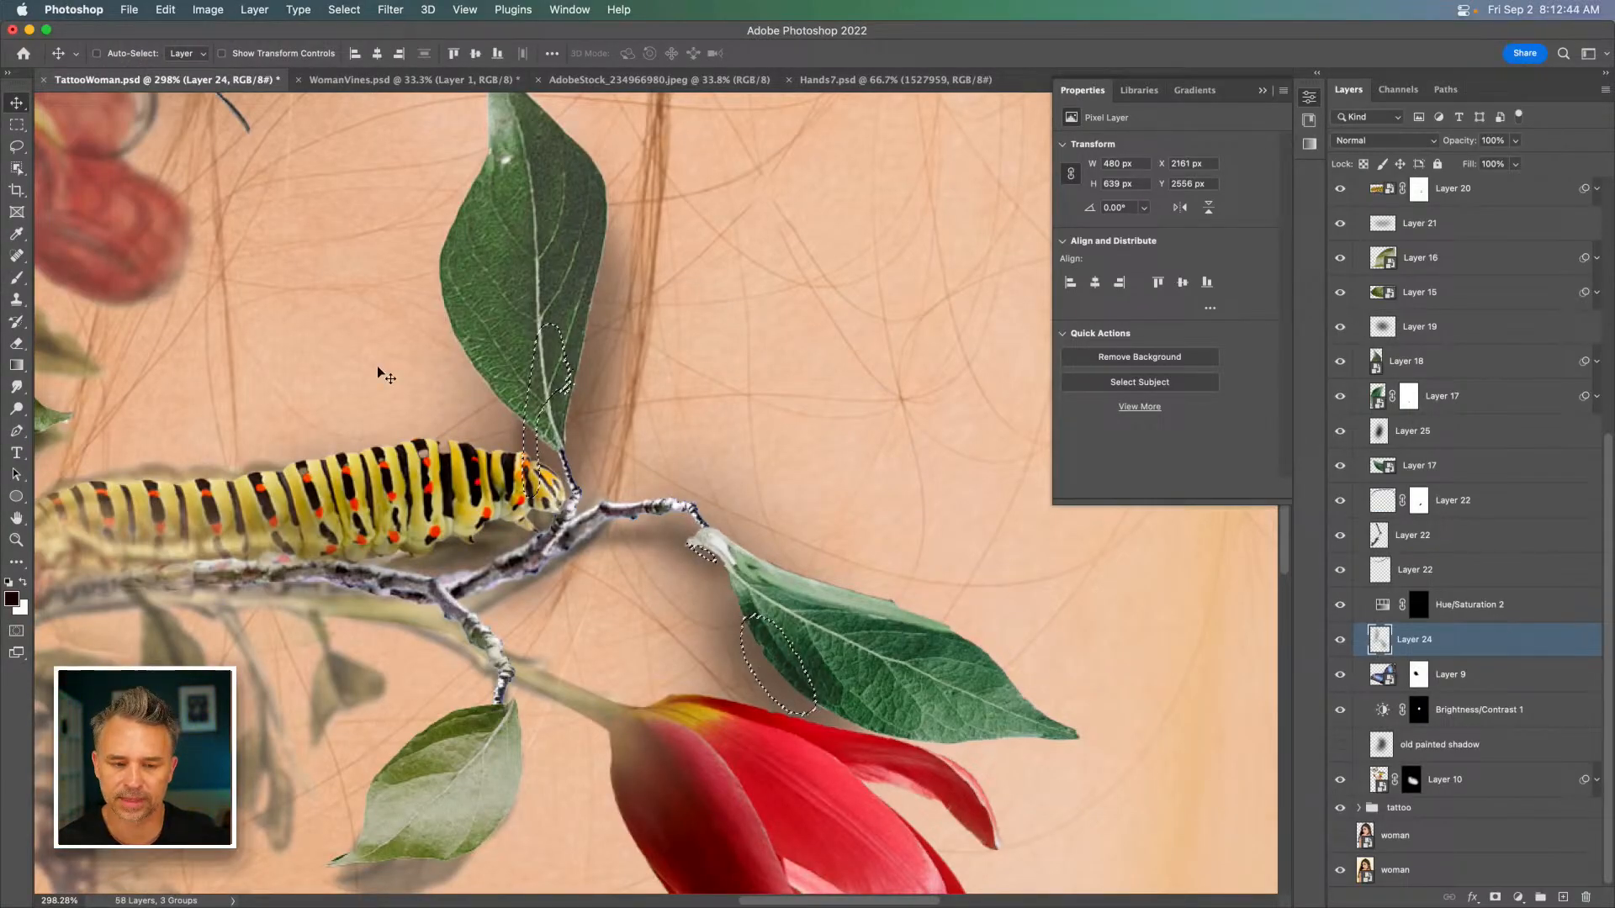
Compare the branch and leaves with and without the painted Layer 24 shadow while its selection is active.
click(1339, 642)
click(1339, 641)
click(1340, 642)
click(1339, 643)
click(1340, 642)
click(1339, 642)
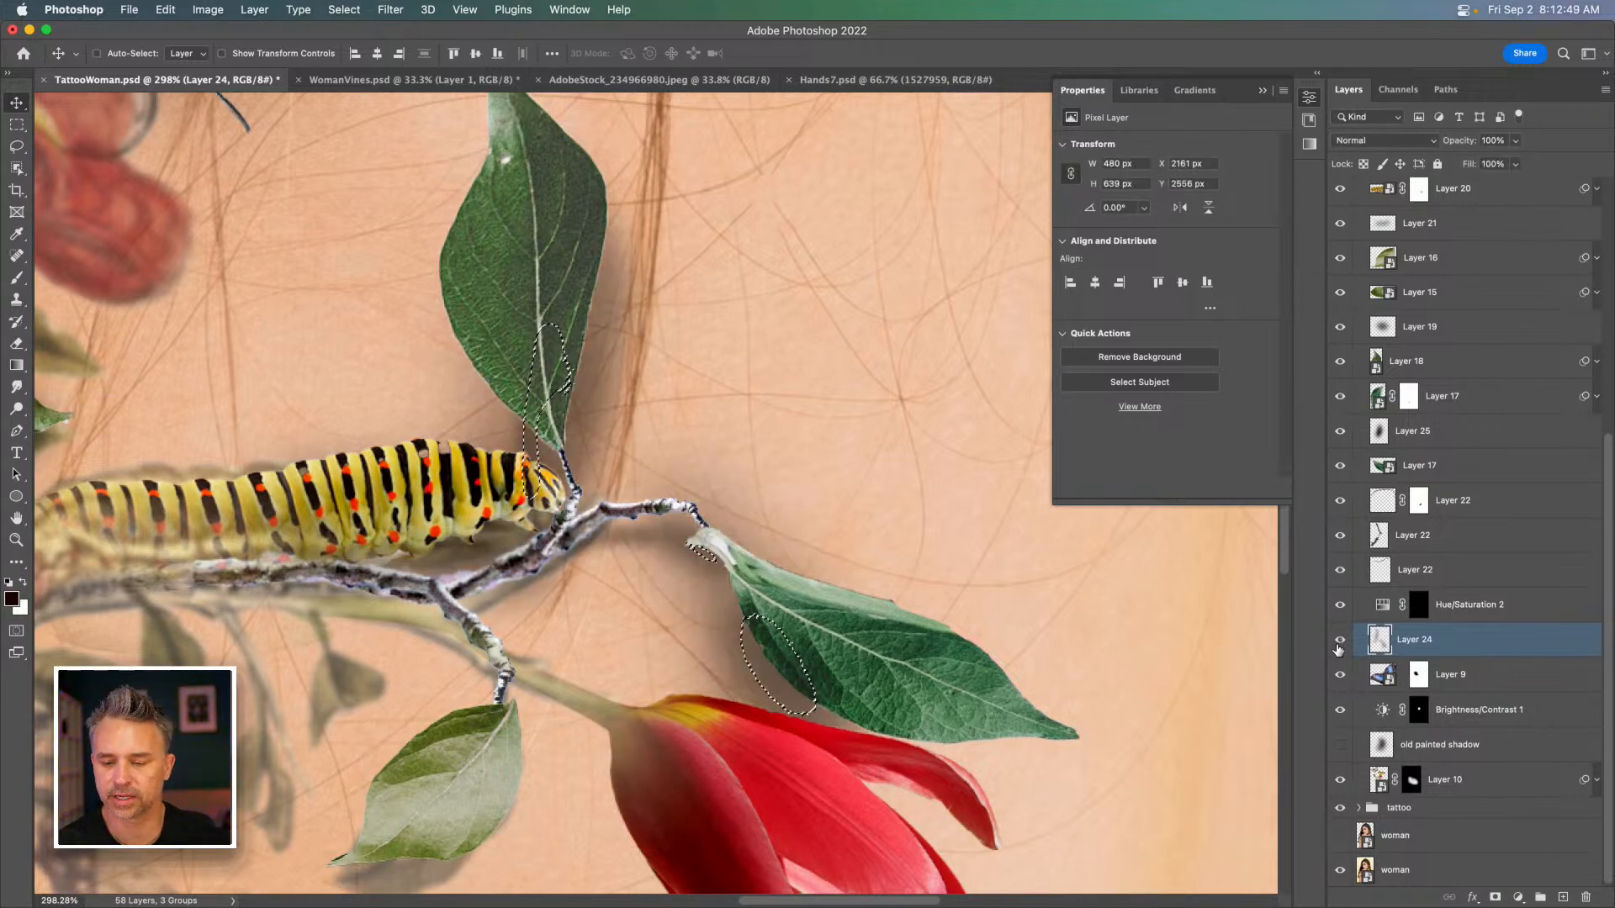
Hide Layer 24, fill the selected shadow area on the Hue/Saturation 2 mask with the white foreground color at 100% opacity, and deselect.
click(1420, 604)
click(1341, 642)
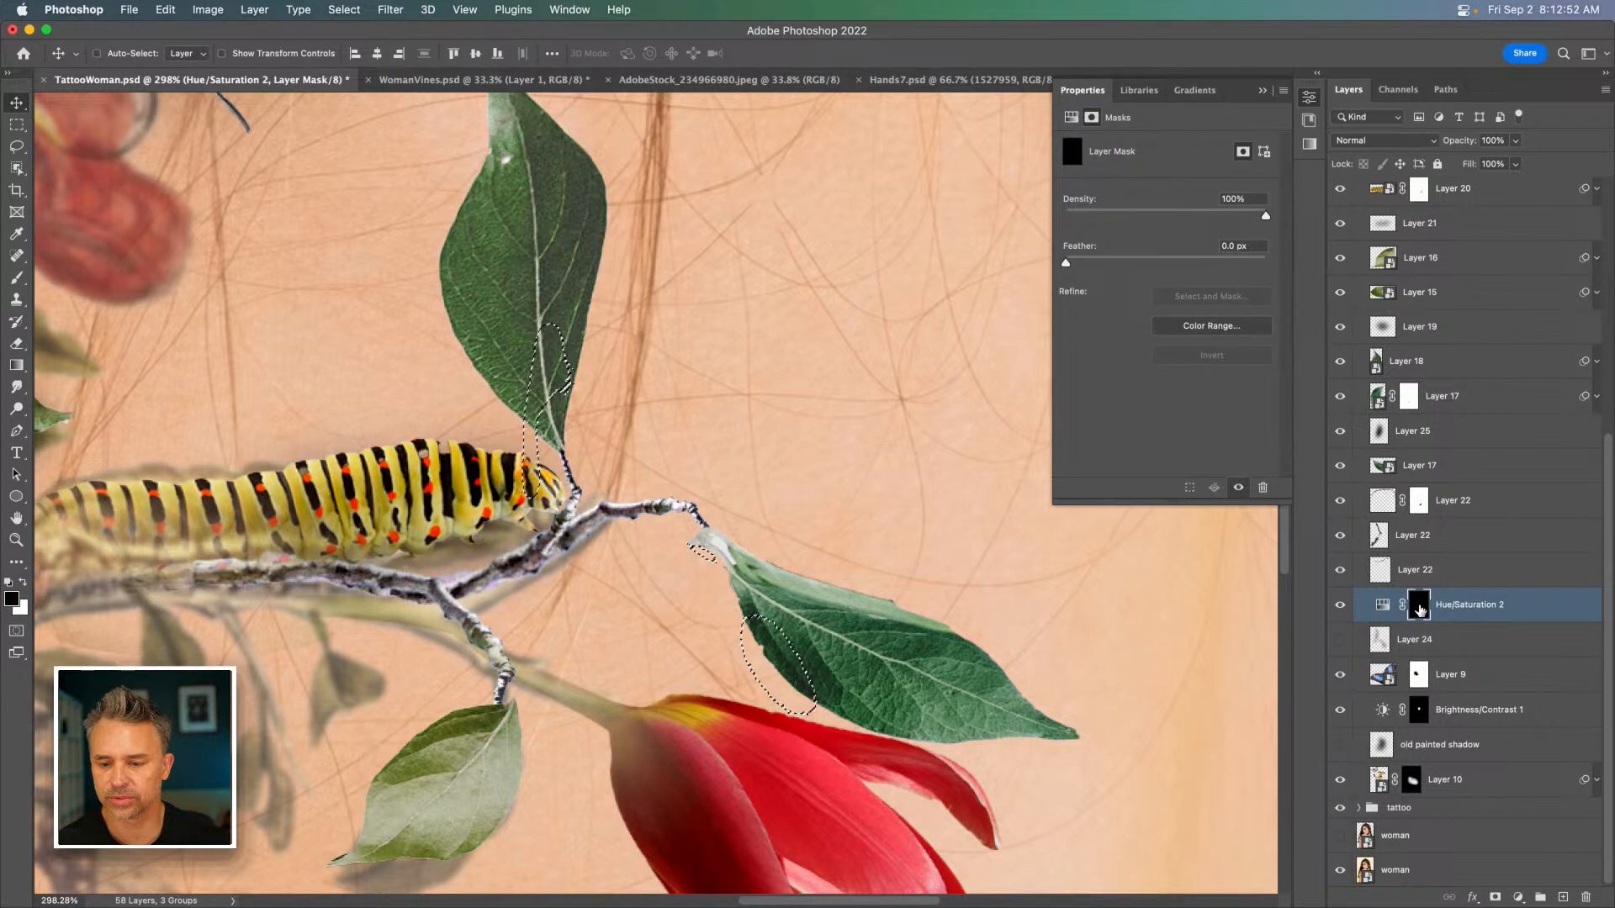
click(23, 581)
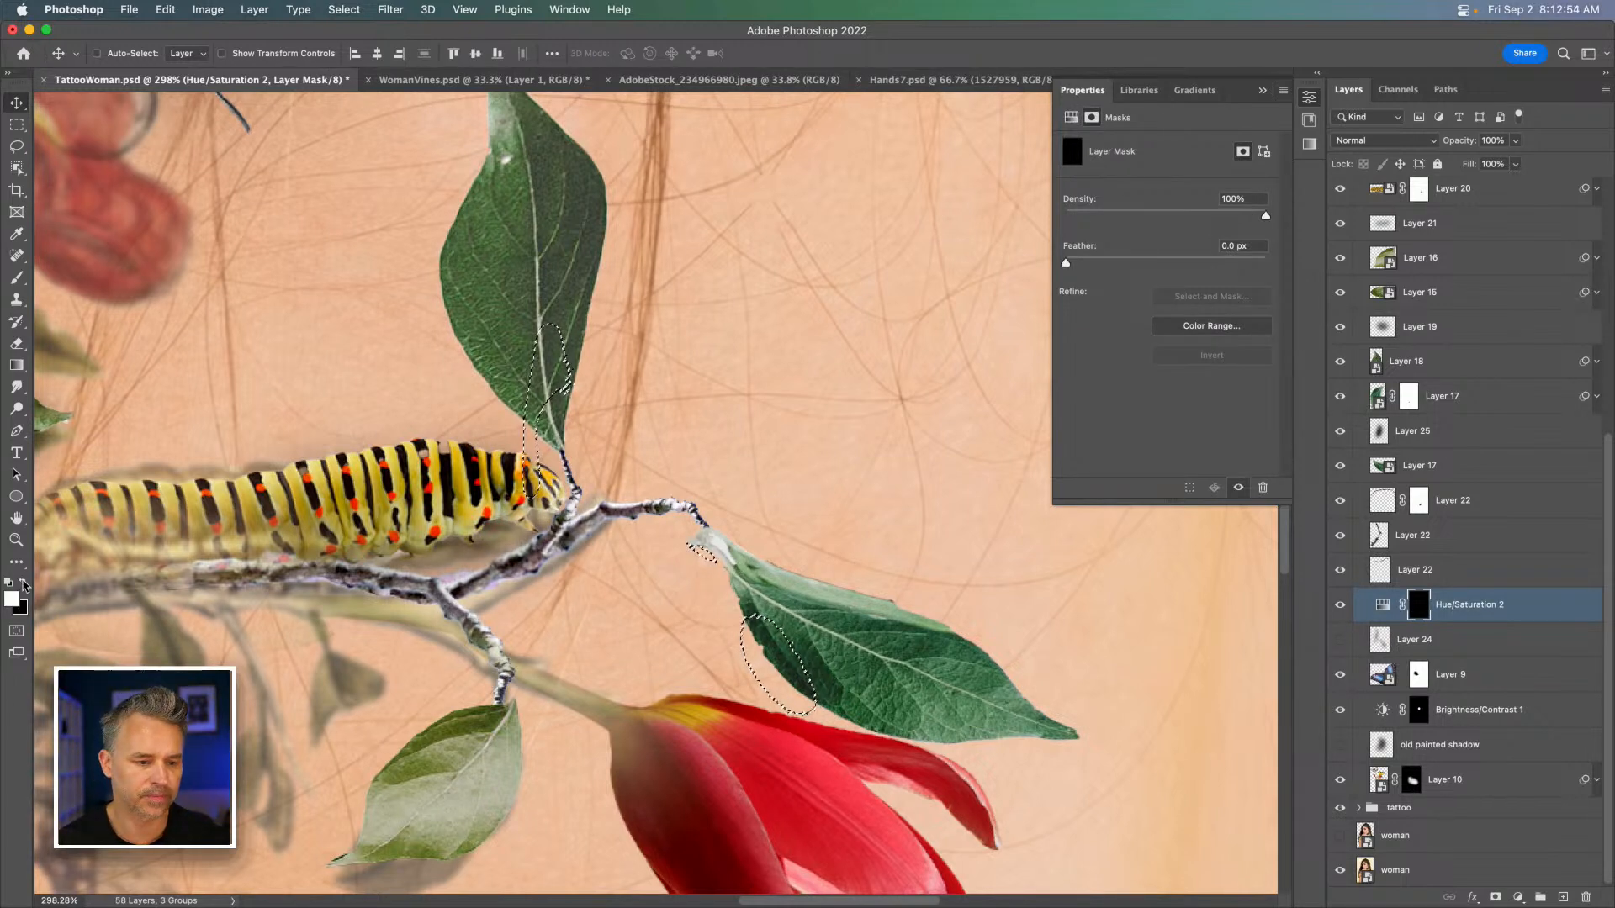
key(shift+BackSpace)
click(812, 371)
click(826, 311)
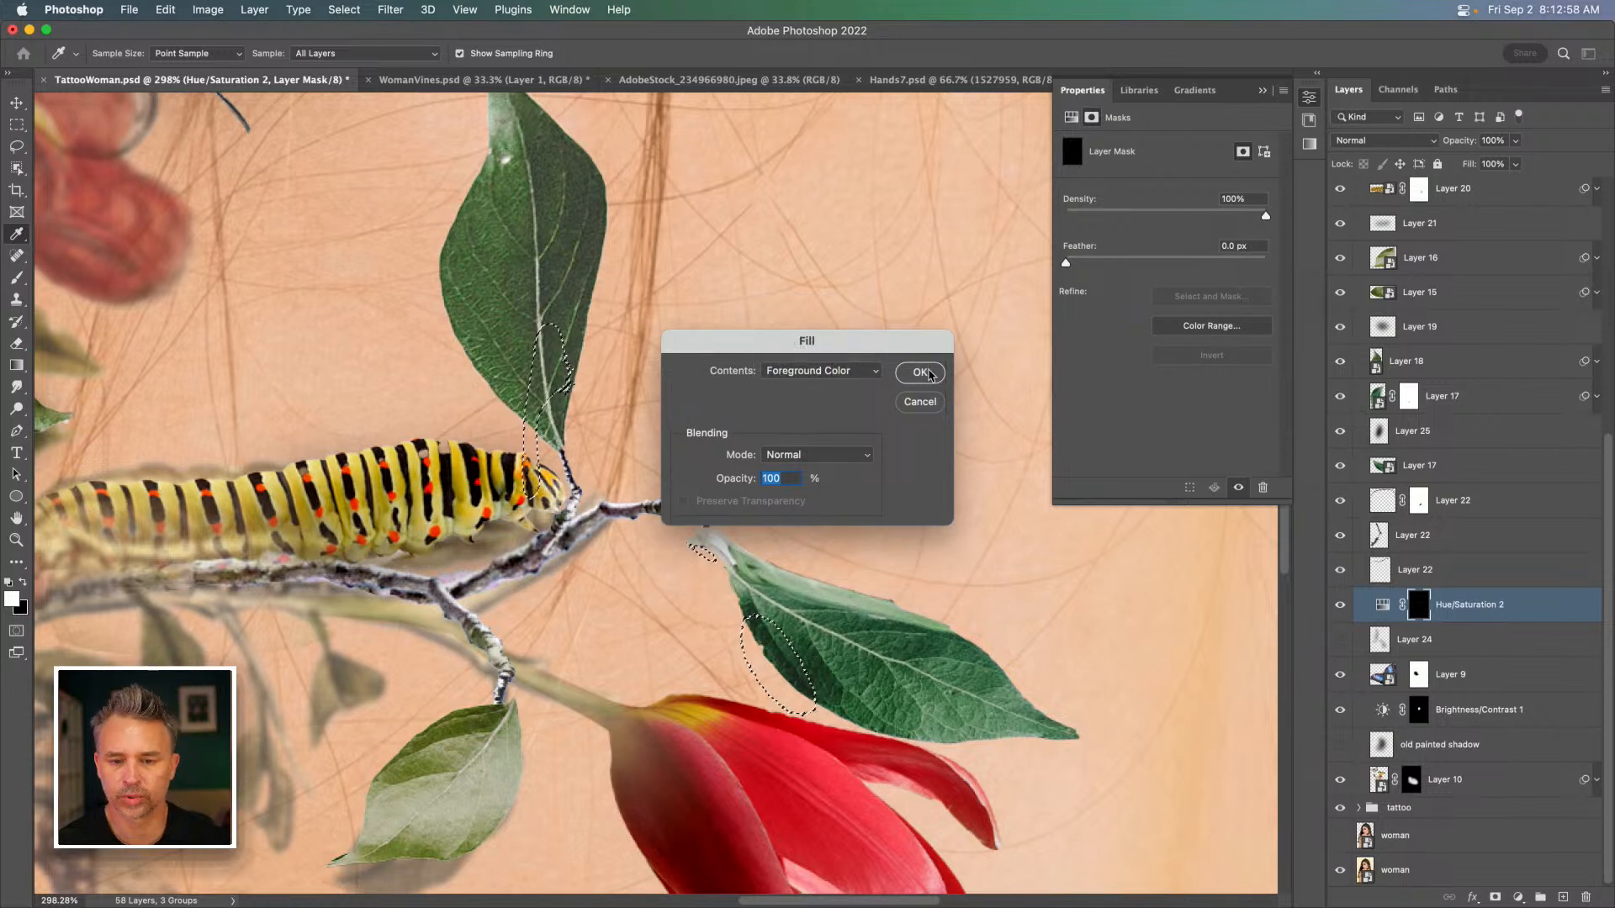
click(929, 374)
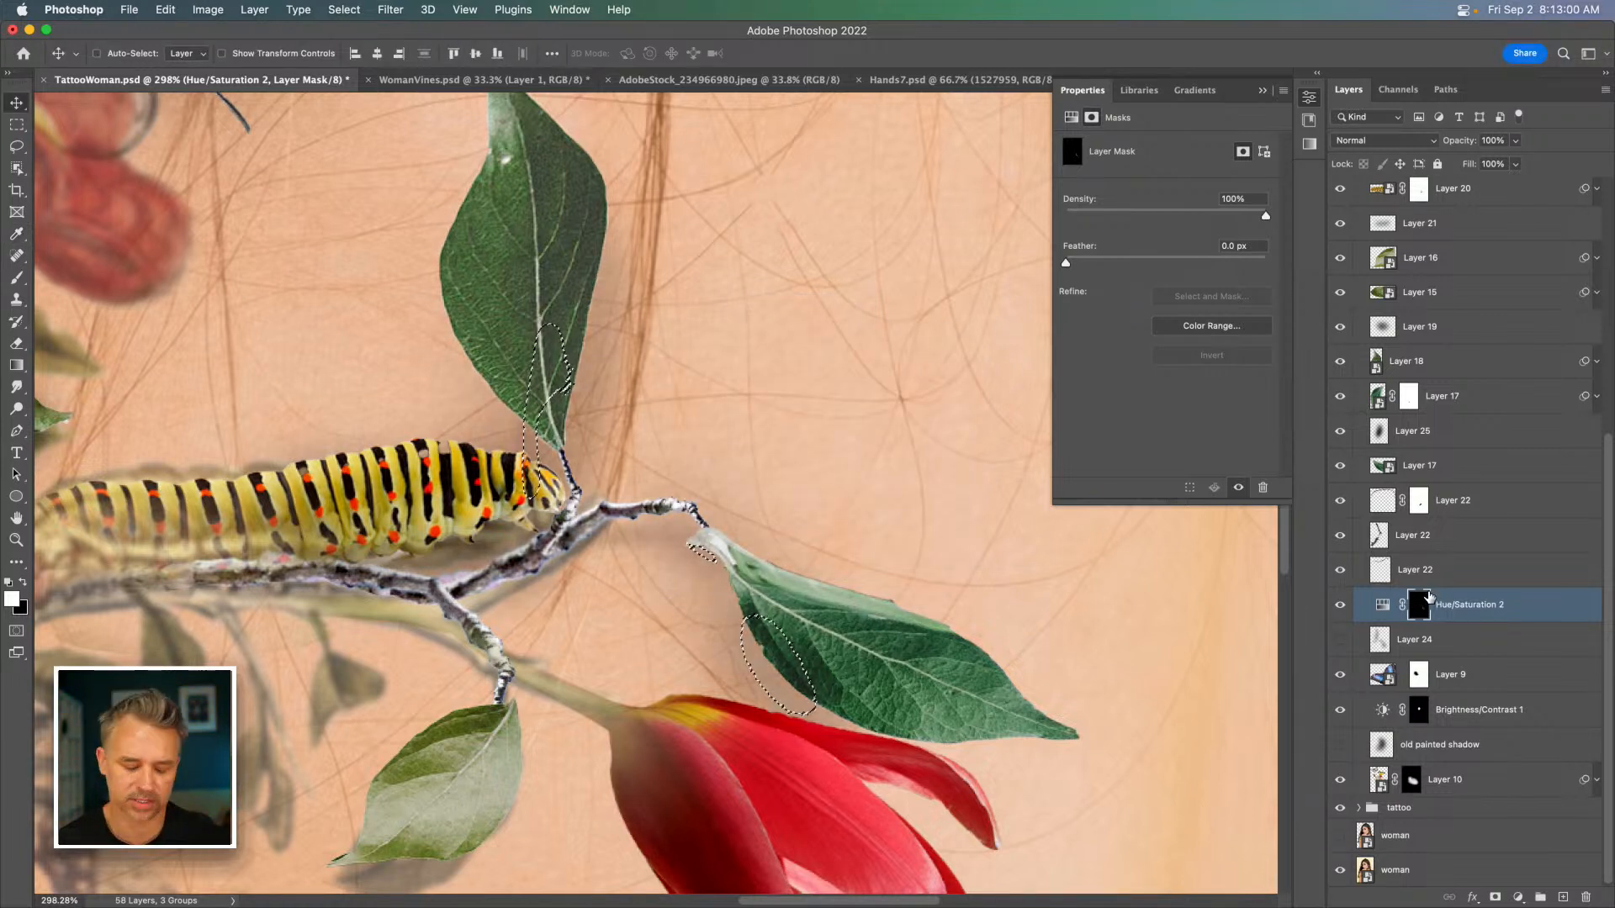
key(super+d)
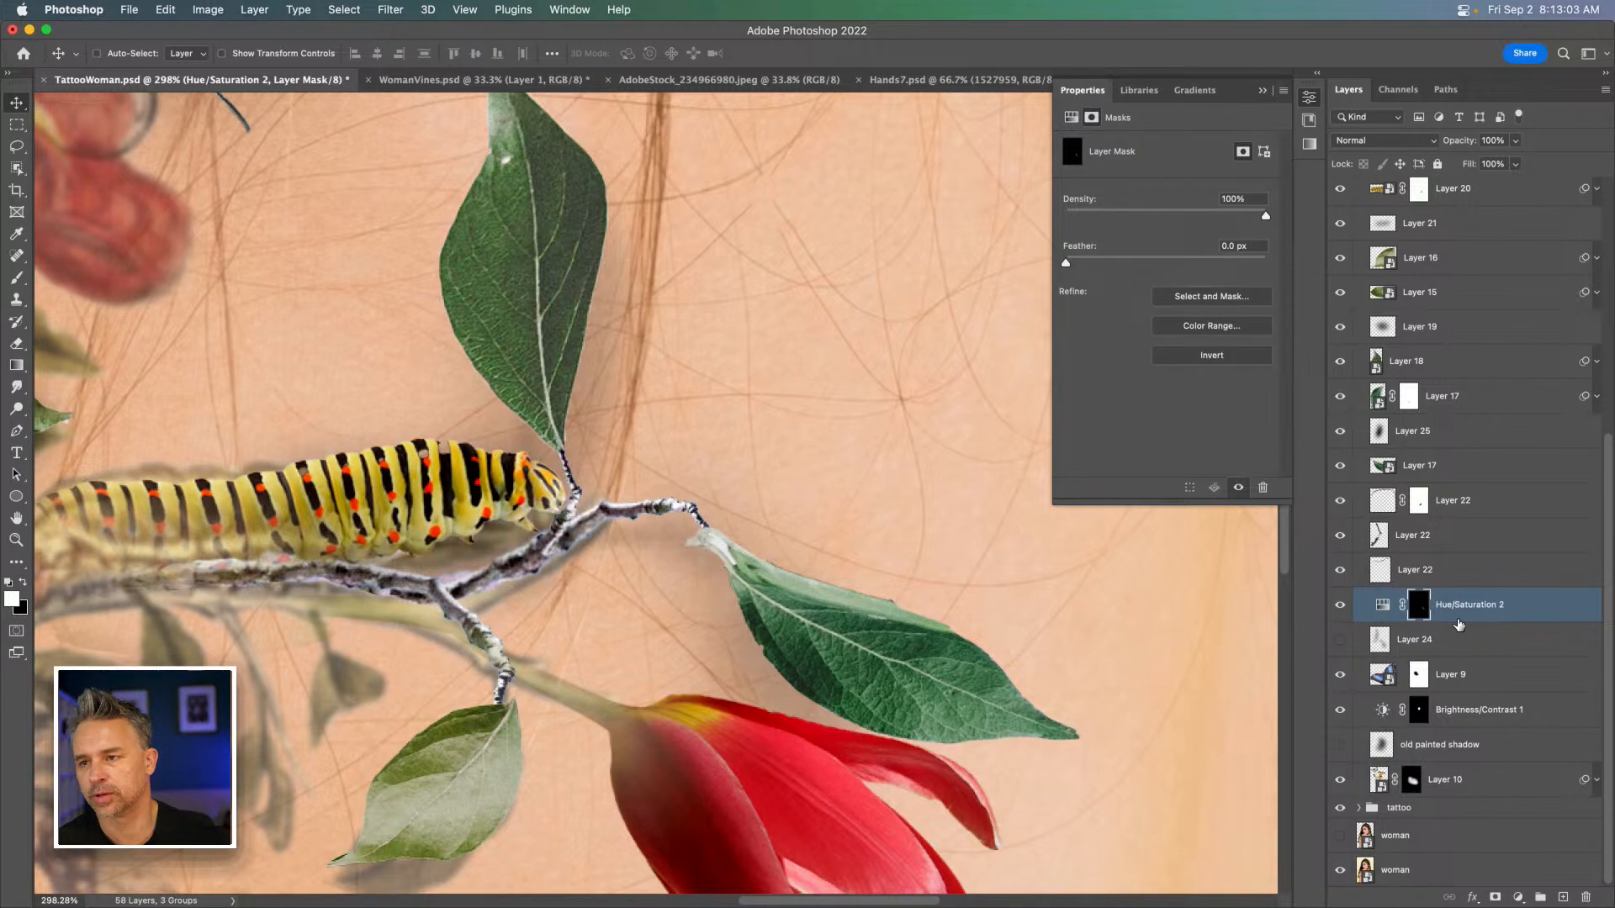
Compare the old painted Layer 24 shadow against the new Hue/Saturation 2 shadow around the leaves.
click(1415, 649)
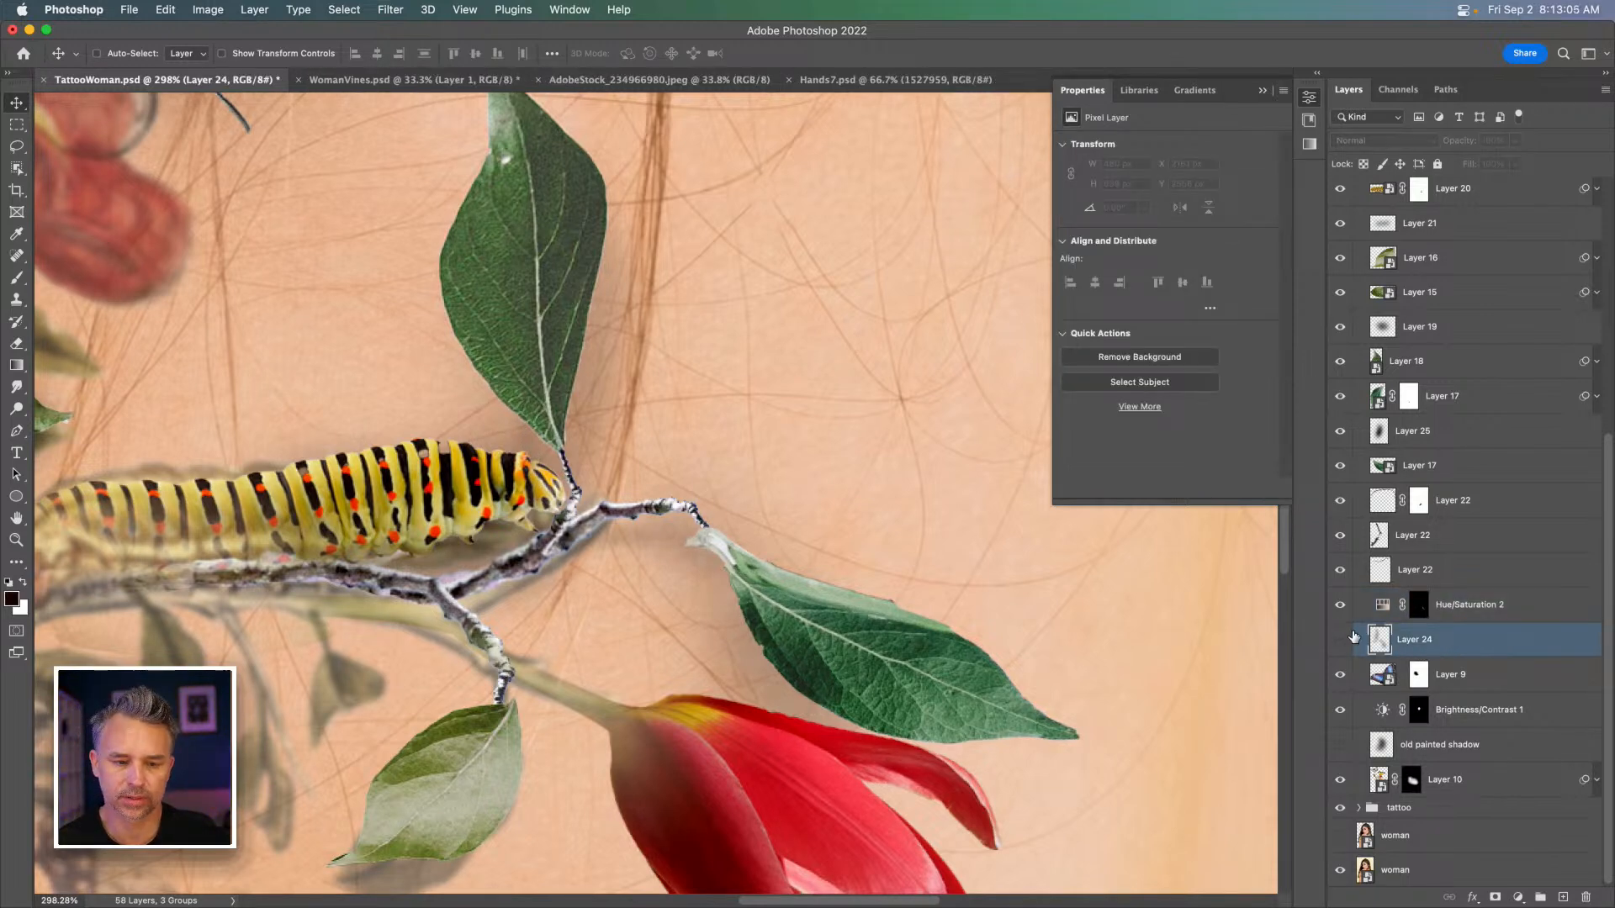
click(1338, 643)
click(1339, 643)
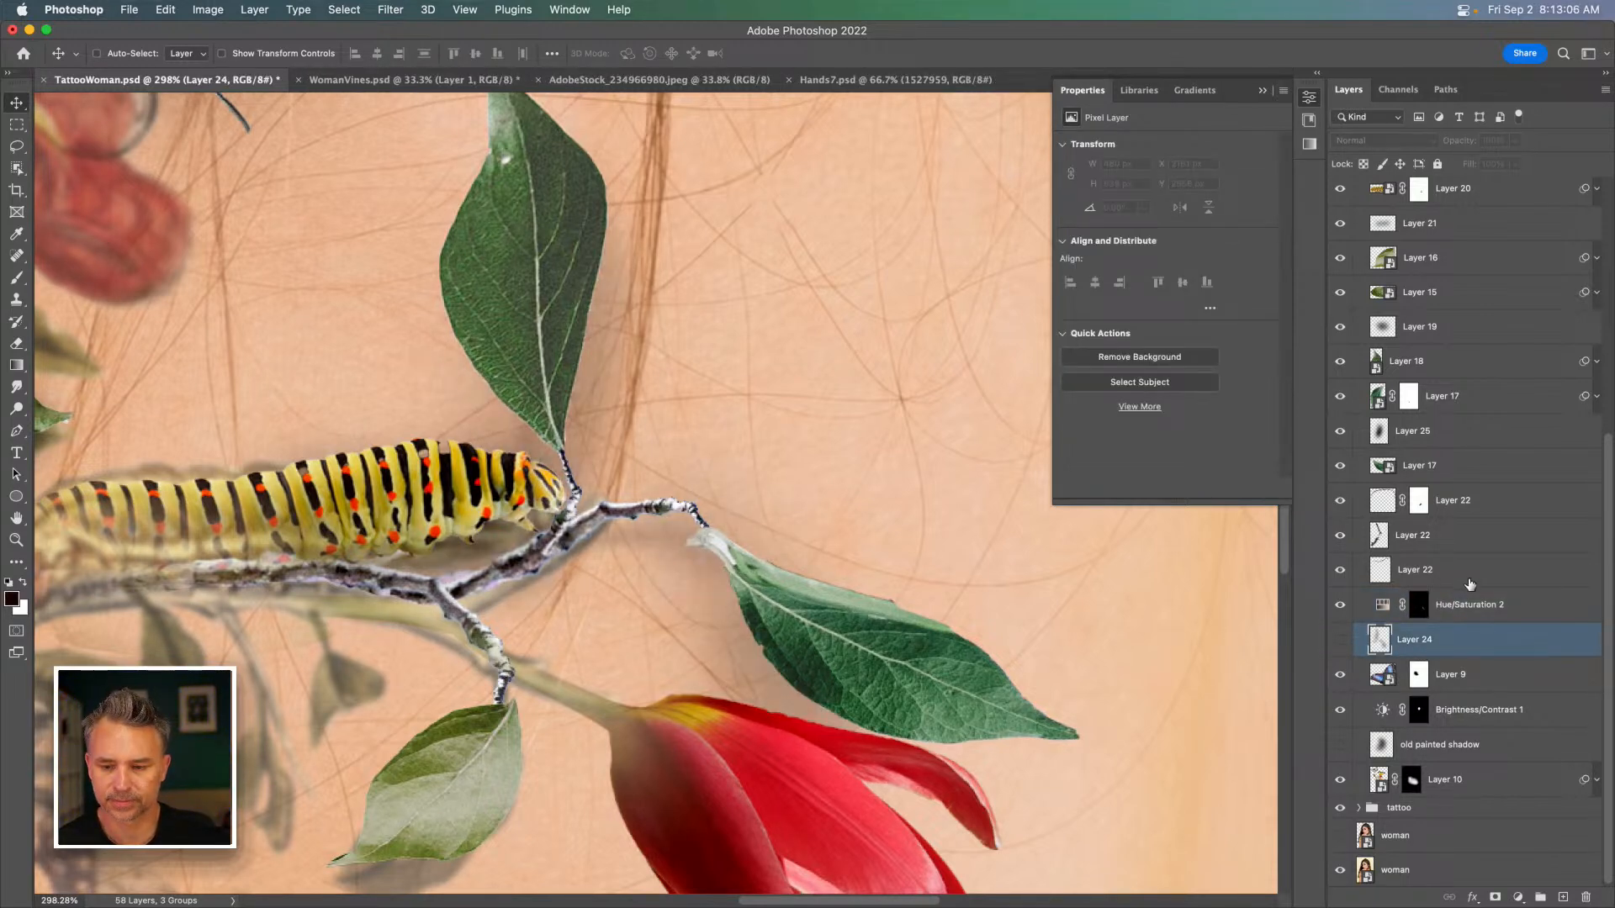
Deepen and warm the leaf shadow by setting Hue/Saturation 2 to lightness -75 and saturation +55.
click(1416, 605)
click(1381, 606)
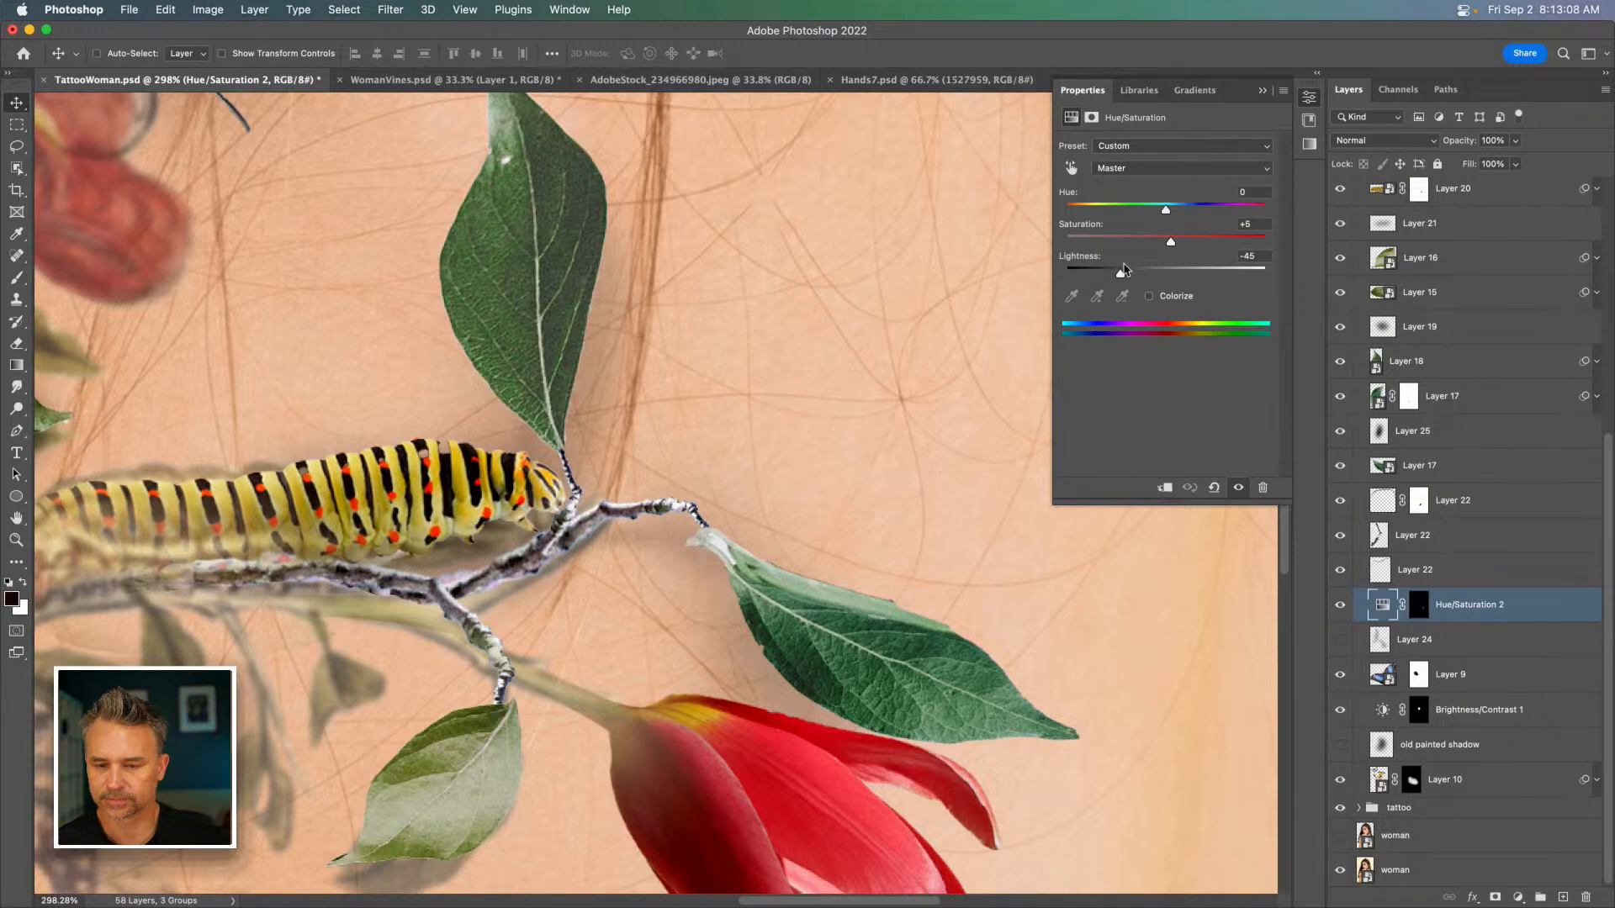
mouse_move(1097, 273)
mouse_down()
mouse_move(1045, 270)
mouse_move(1131, 273)
mouse_move(1083, 275)
mouse_up()
drag(1181, 243, 1213, 244)
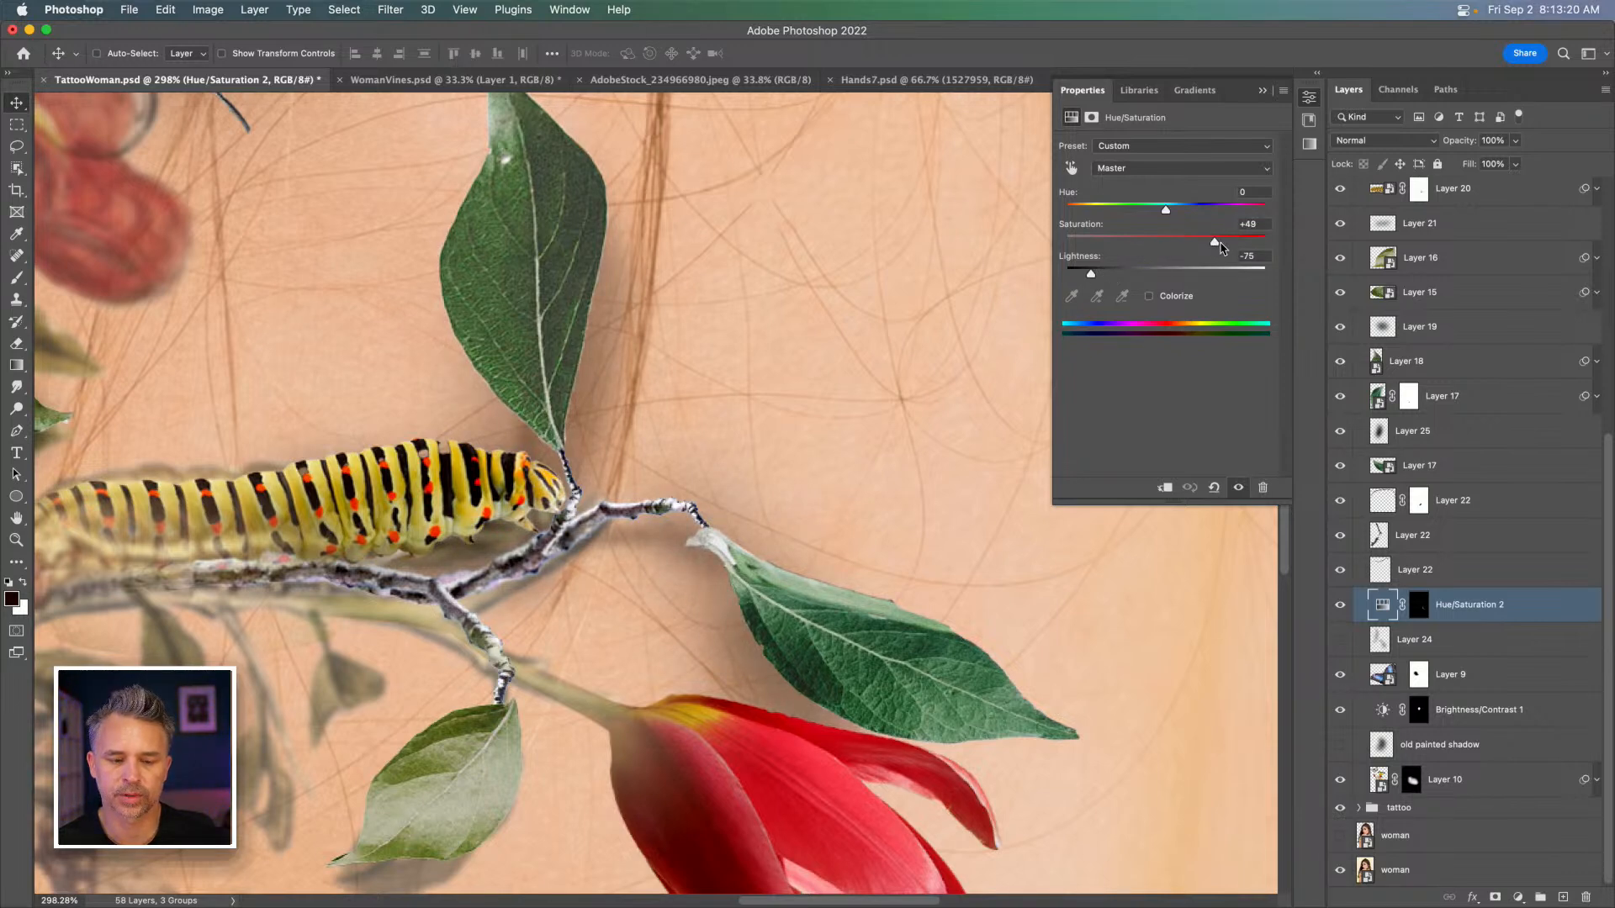
Delete the old painted Layer 24 shadow.
key(super+0)
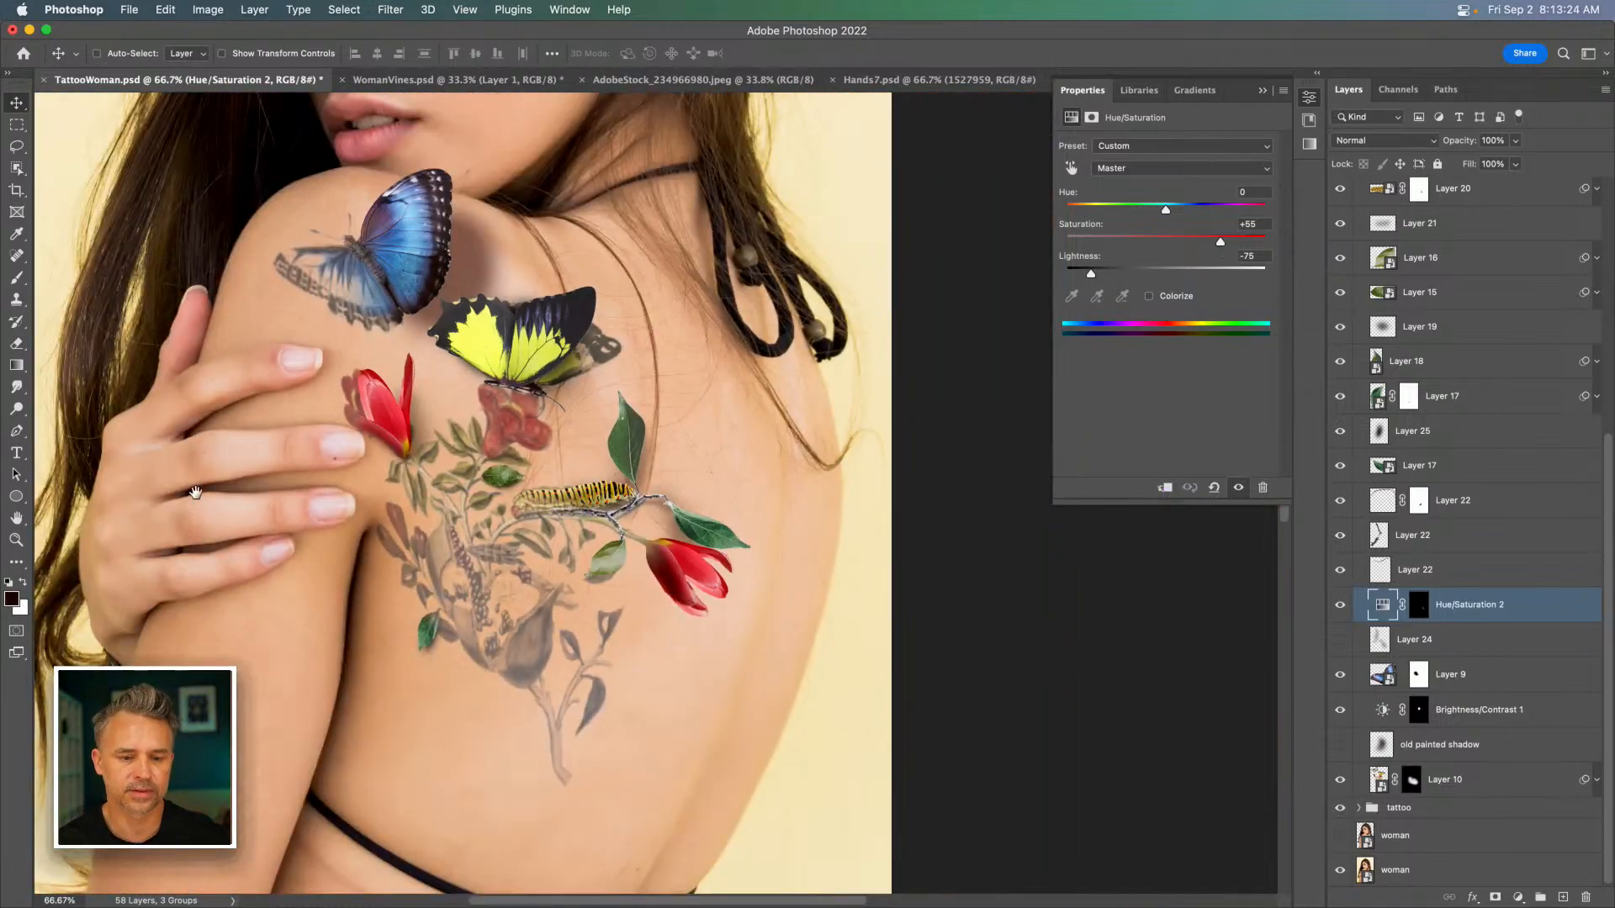
drag(195, 492, 355, 471)
click(1438, 646)
key(Delete)
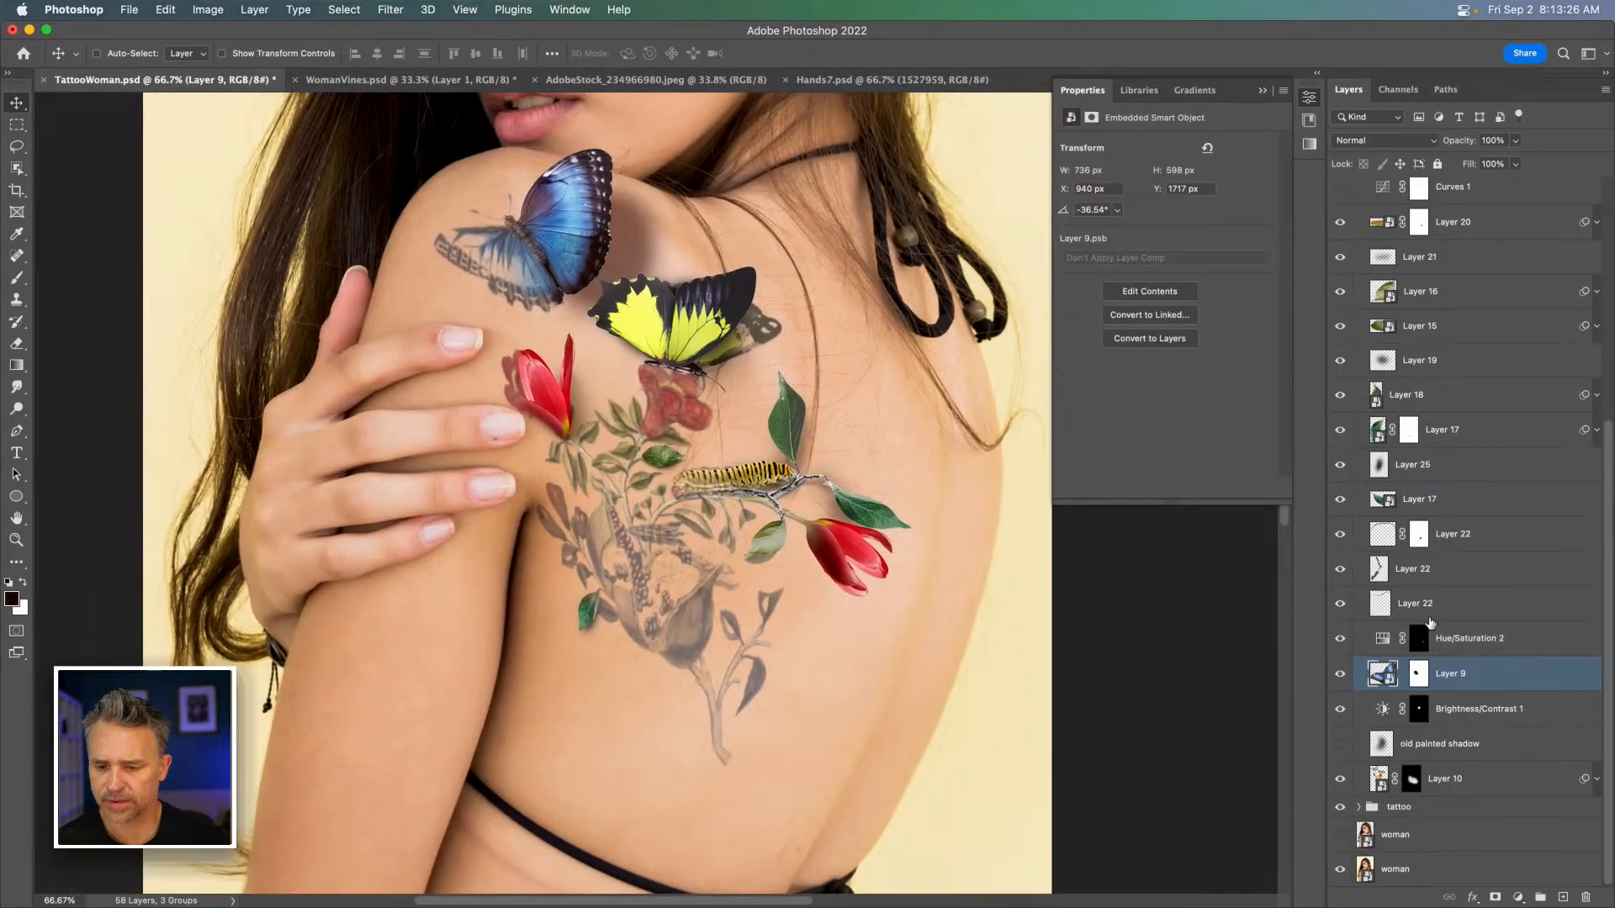
Rename the Hue/Saturation 2 adjustment layer as Shadow.
double_click(1456, 639)
text(Shadow)
key(Return)
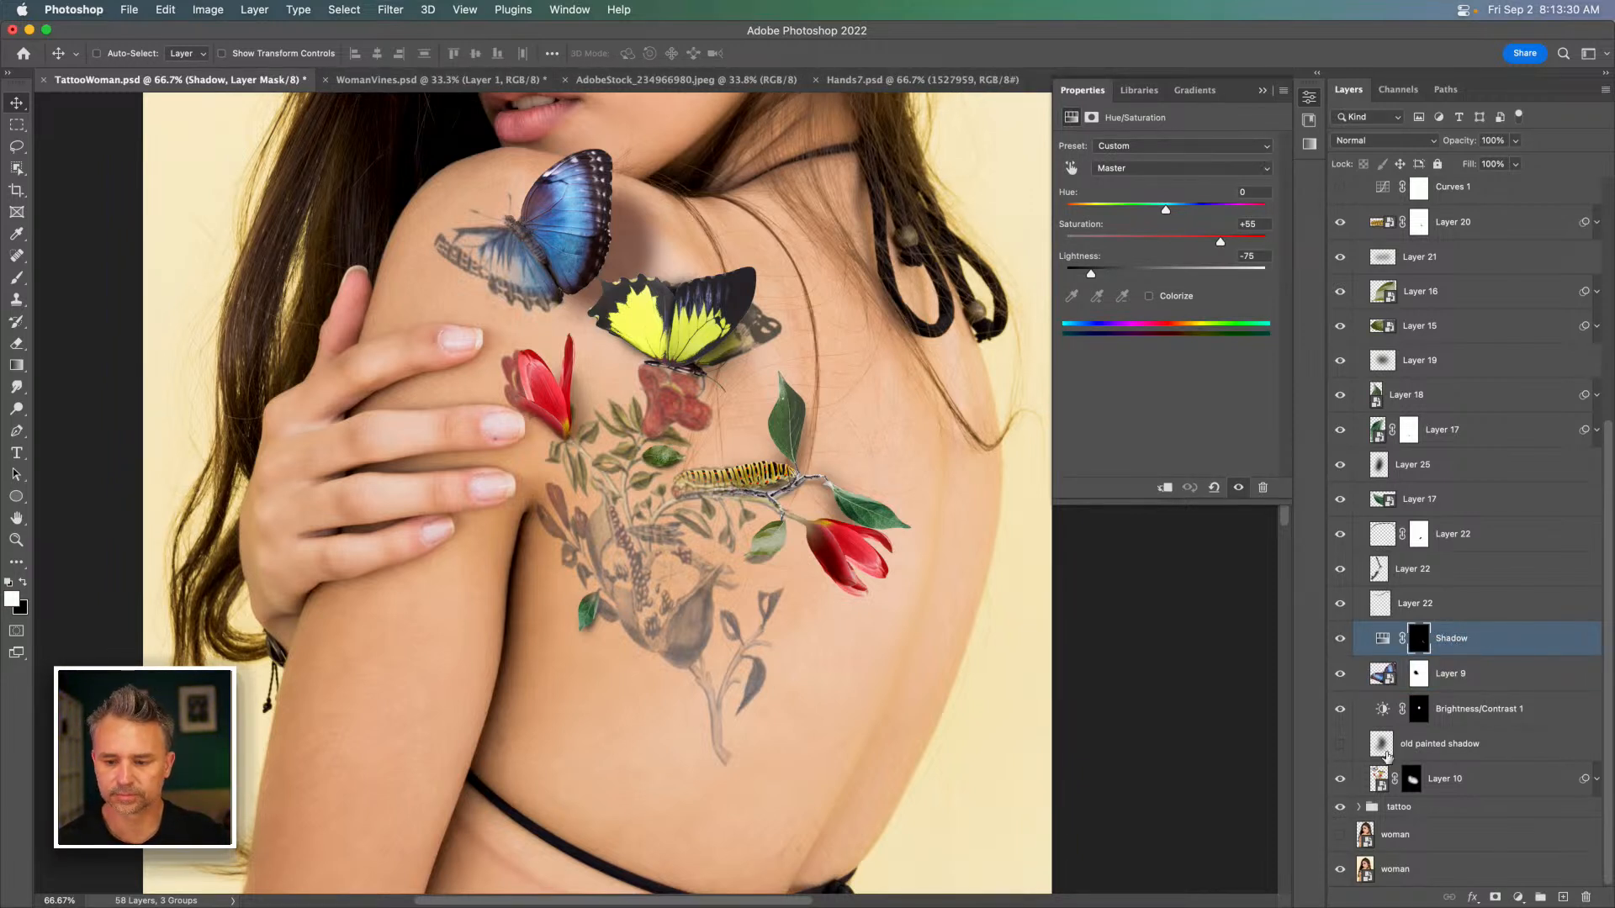
Show the "old painted shadow" layer briefly for comparison near the blue butterfly, and delete that layer.
click(1433, 749)
click(1338, 745)
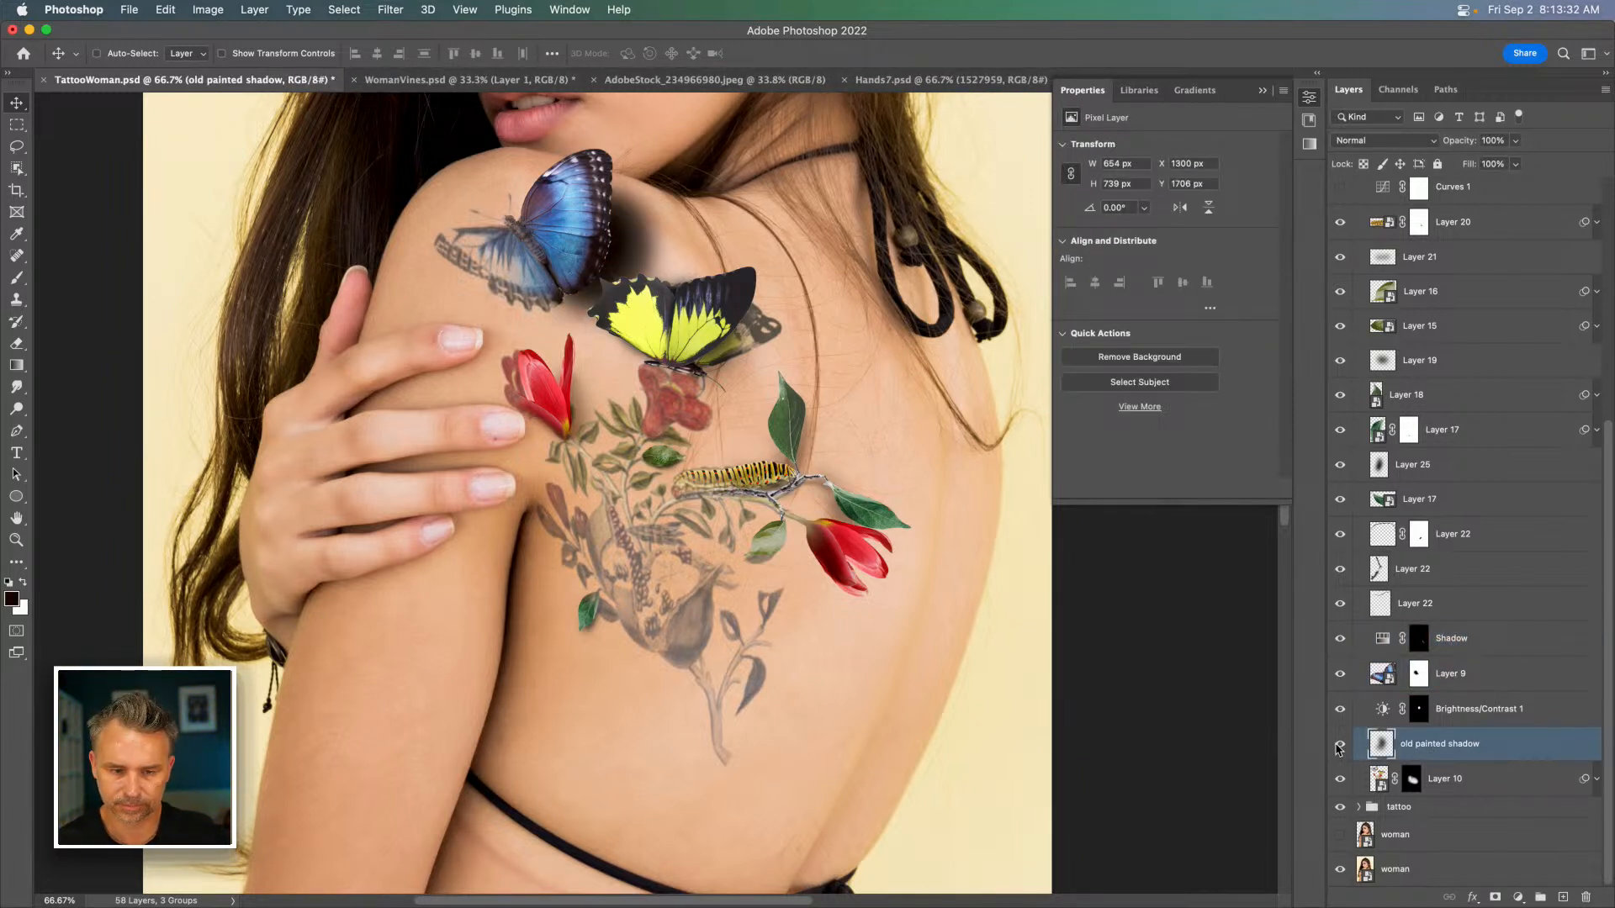
click(1338, 745)
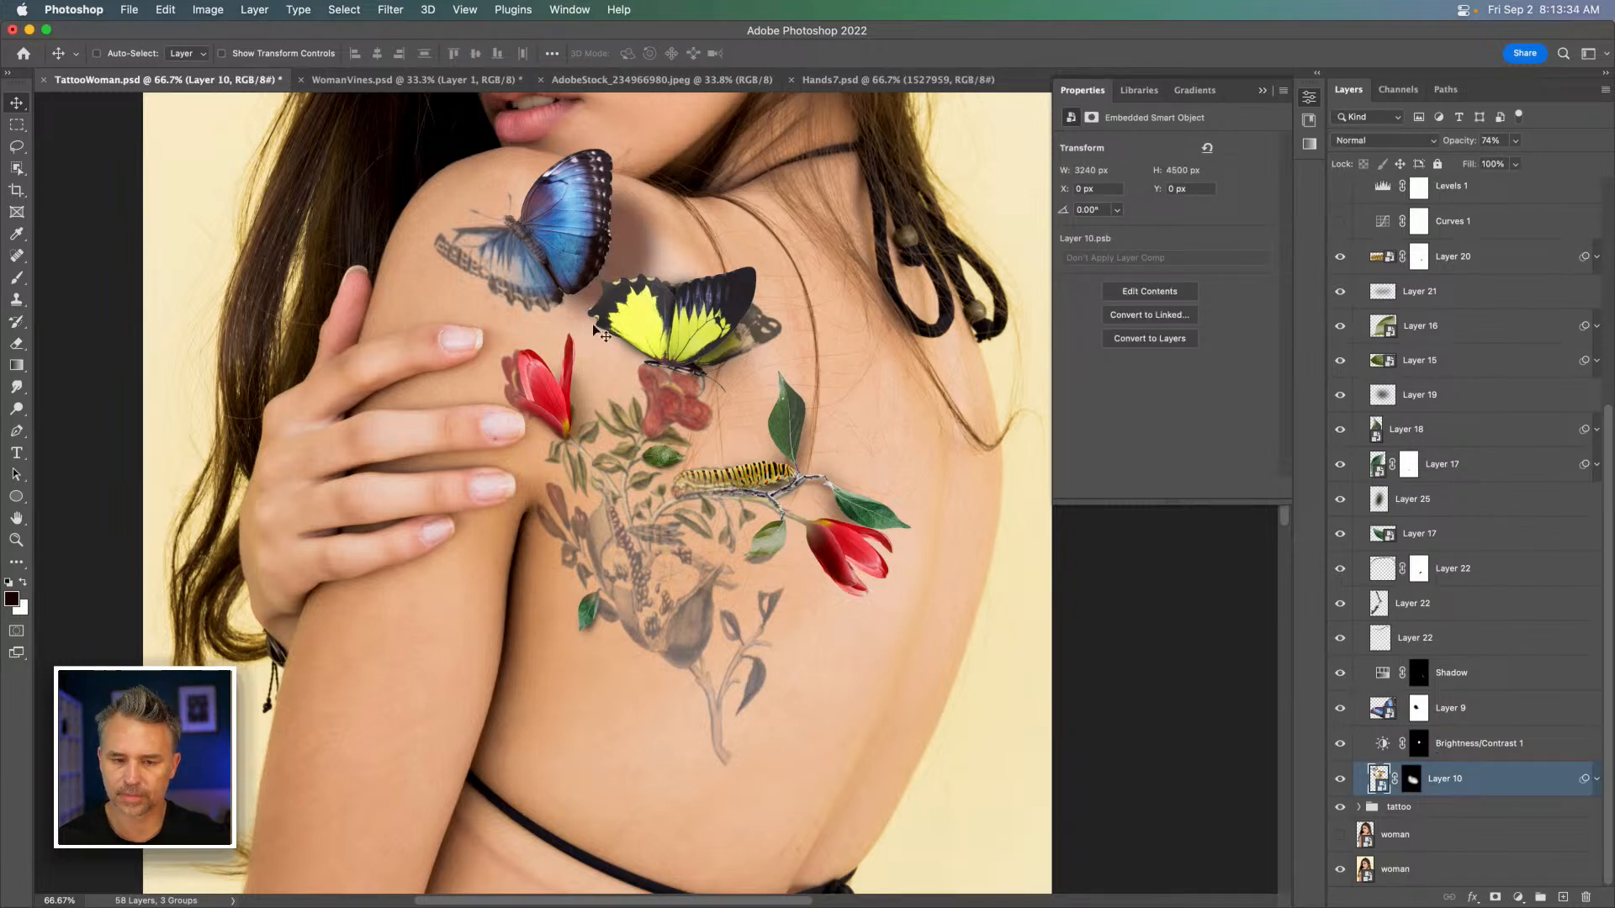
key(BackSpace)
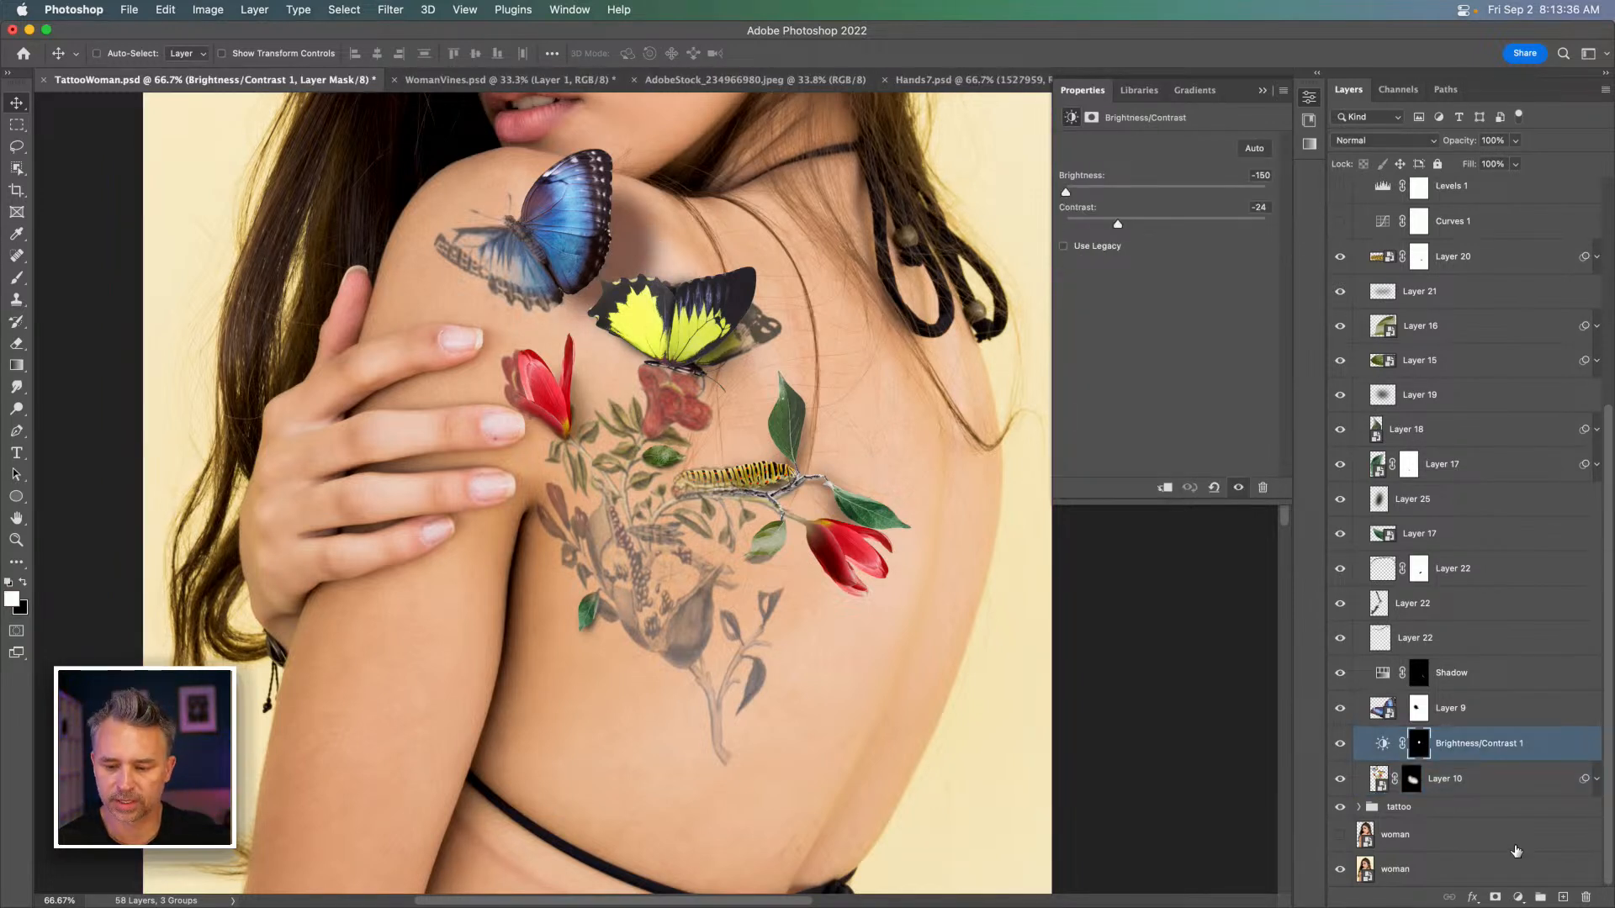
Add a Hue/Saturation adjustment layer above Brightness/Contrast 1 and replace its mask with a copy of the Brightness/Contrast 1 mask.
click(1518, 899)
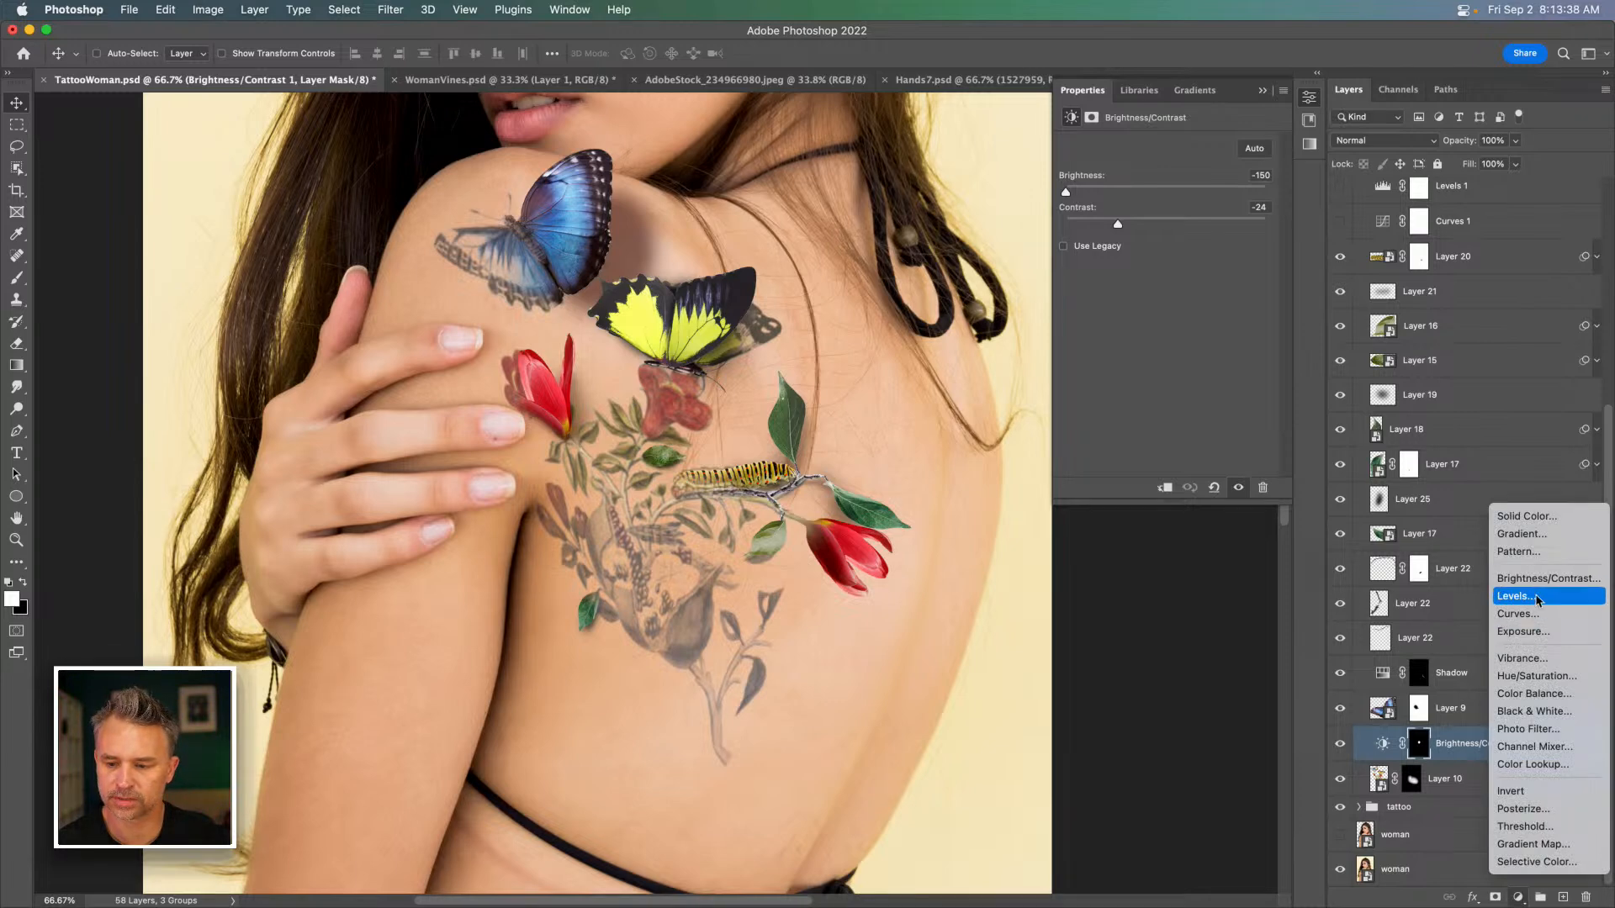
click(1535, 676)
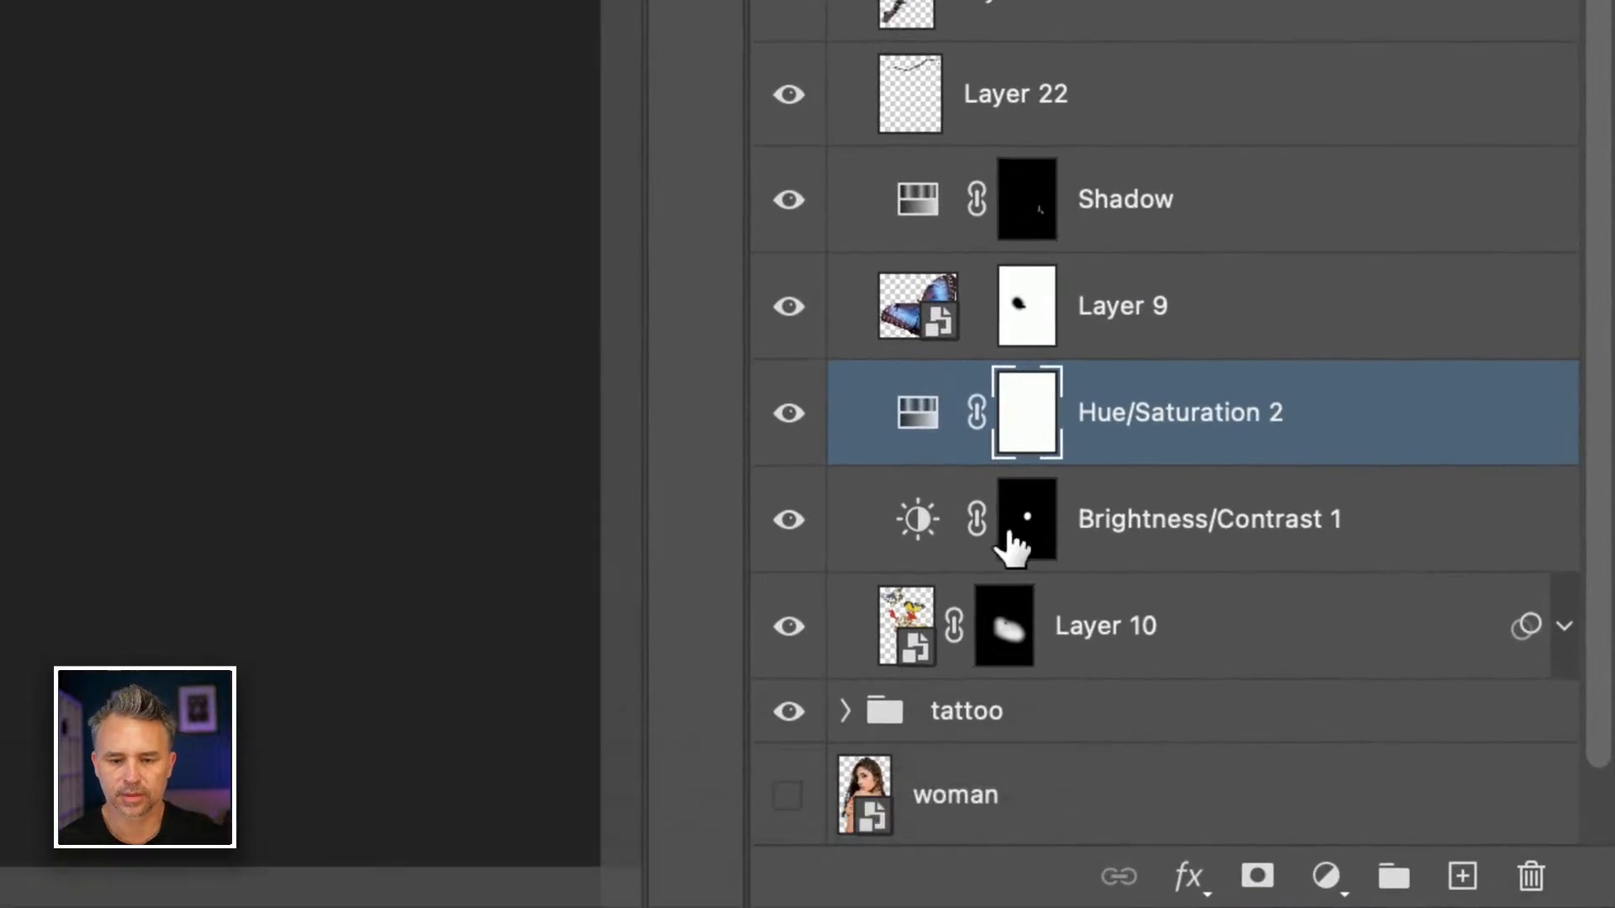
right_click(1033, 420)
click(1092, 453)
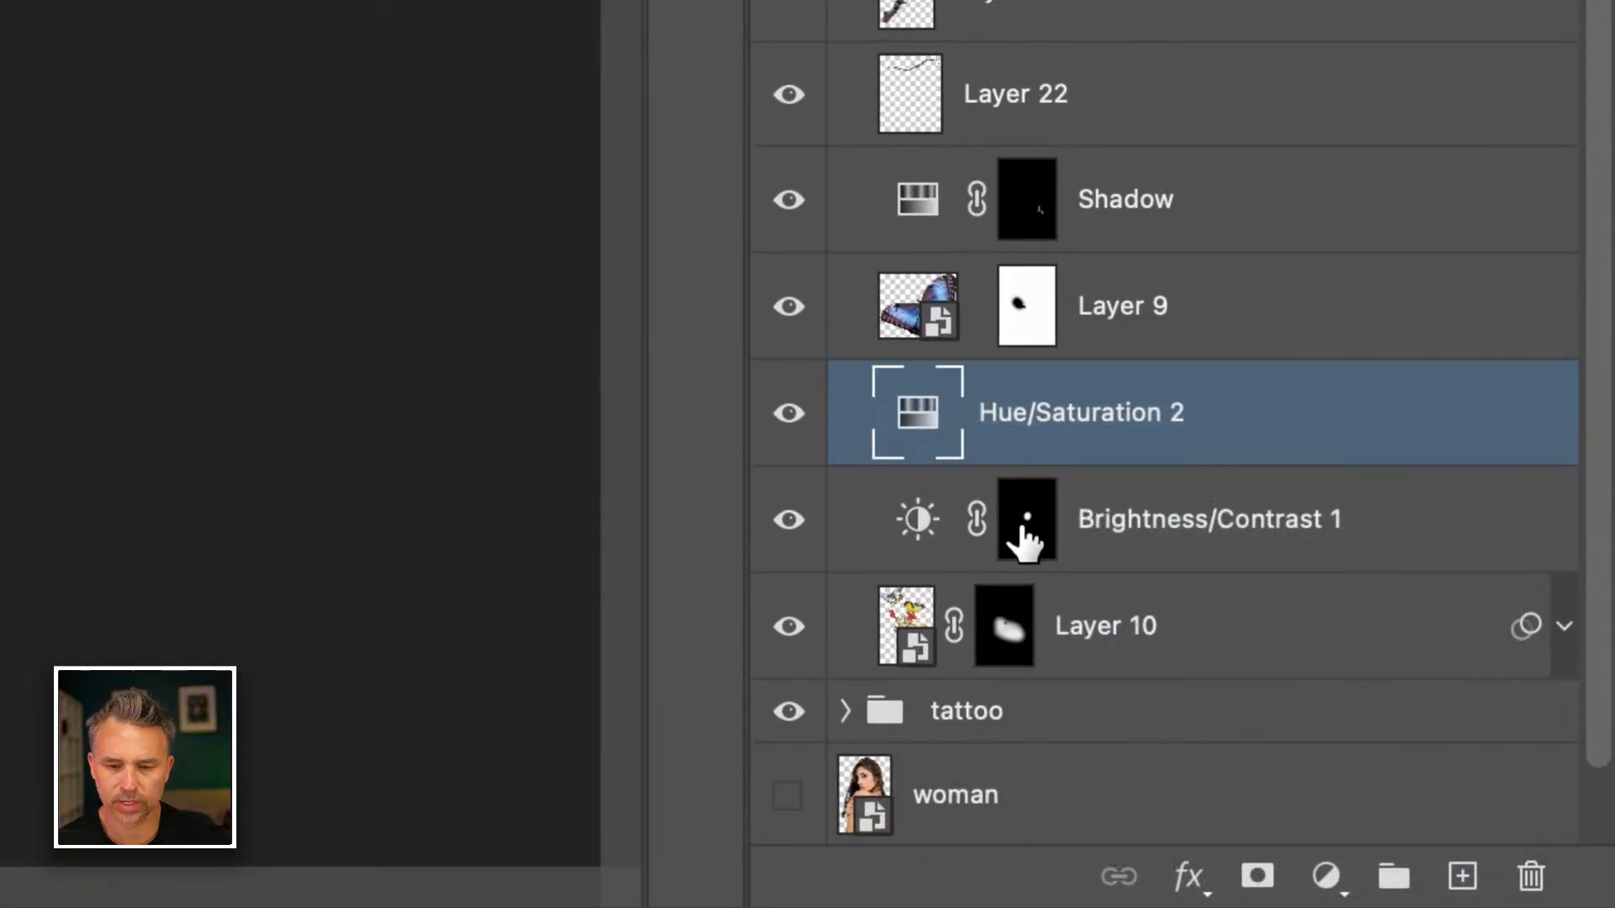
drag(1027, 533, 1026, 433)
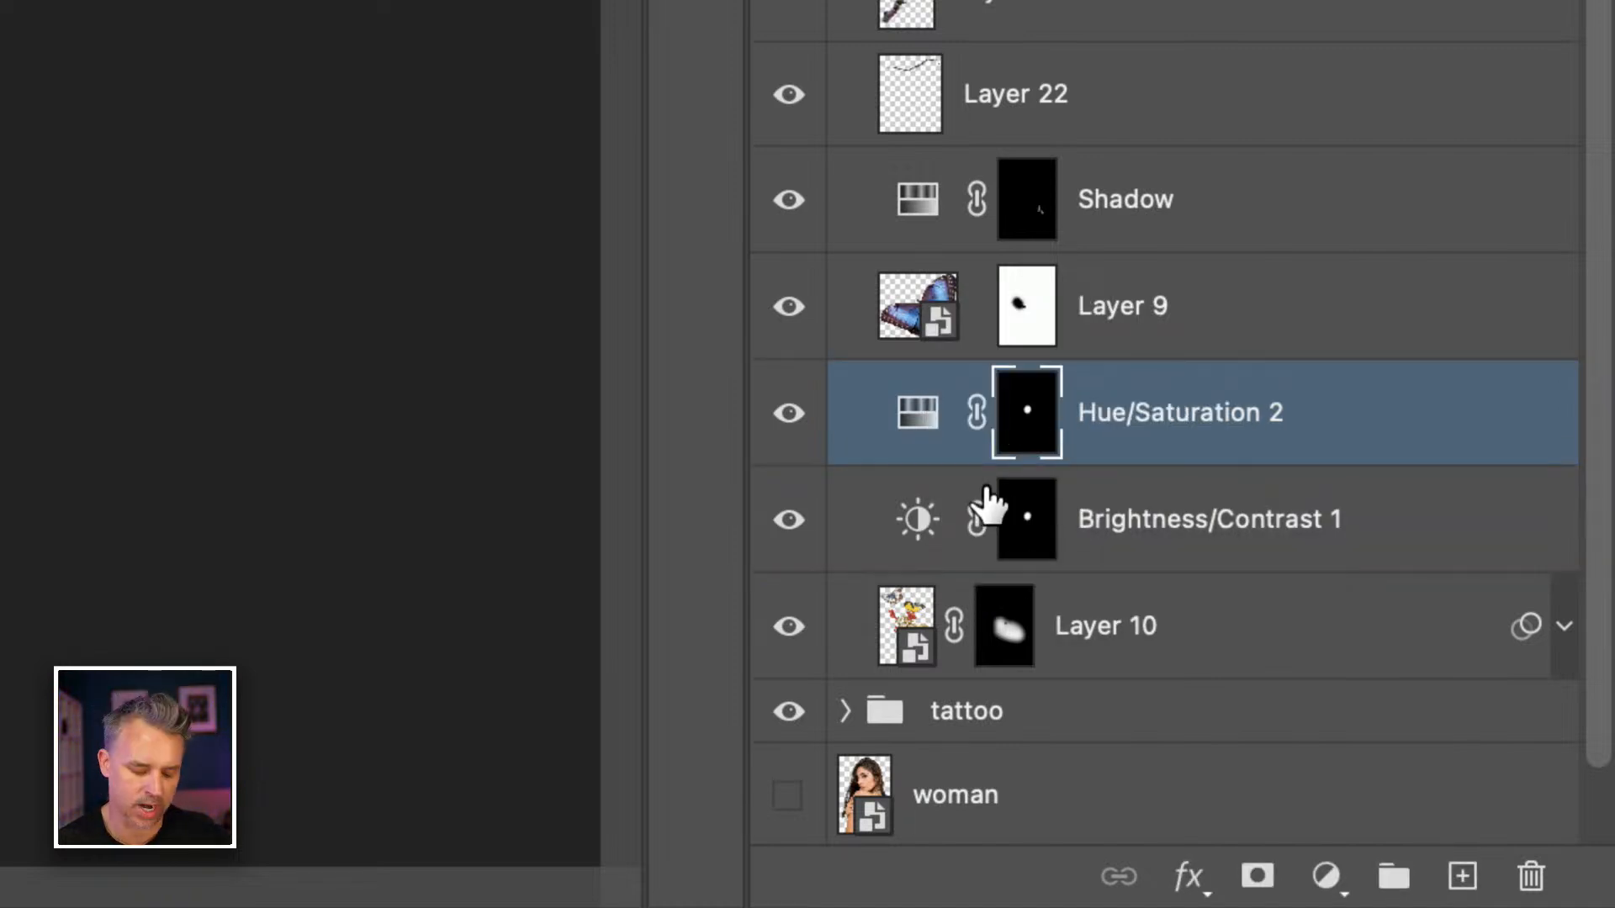
Hide Brightness/Contrast 1 and set Hue/Saturation 2 to saturation +43 and lightness -47 for the blue butterfly's shadow.
click(789, 520)
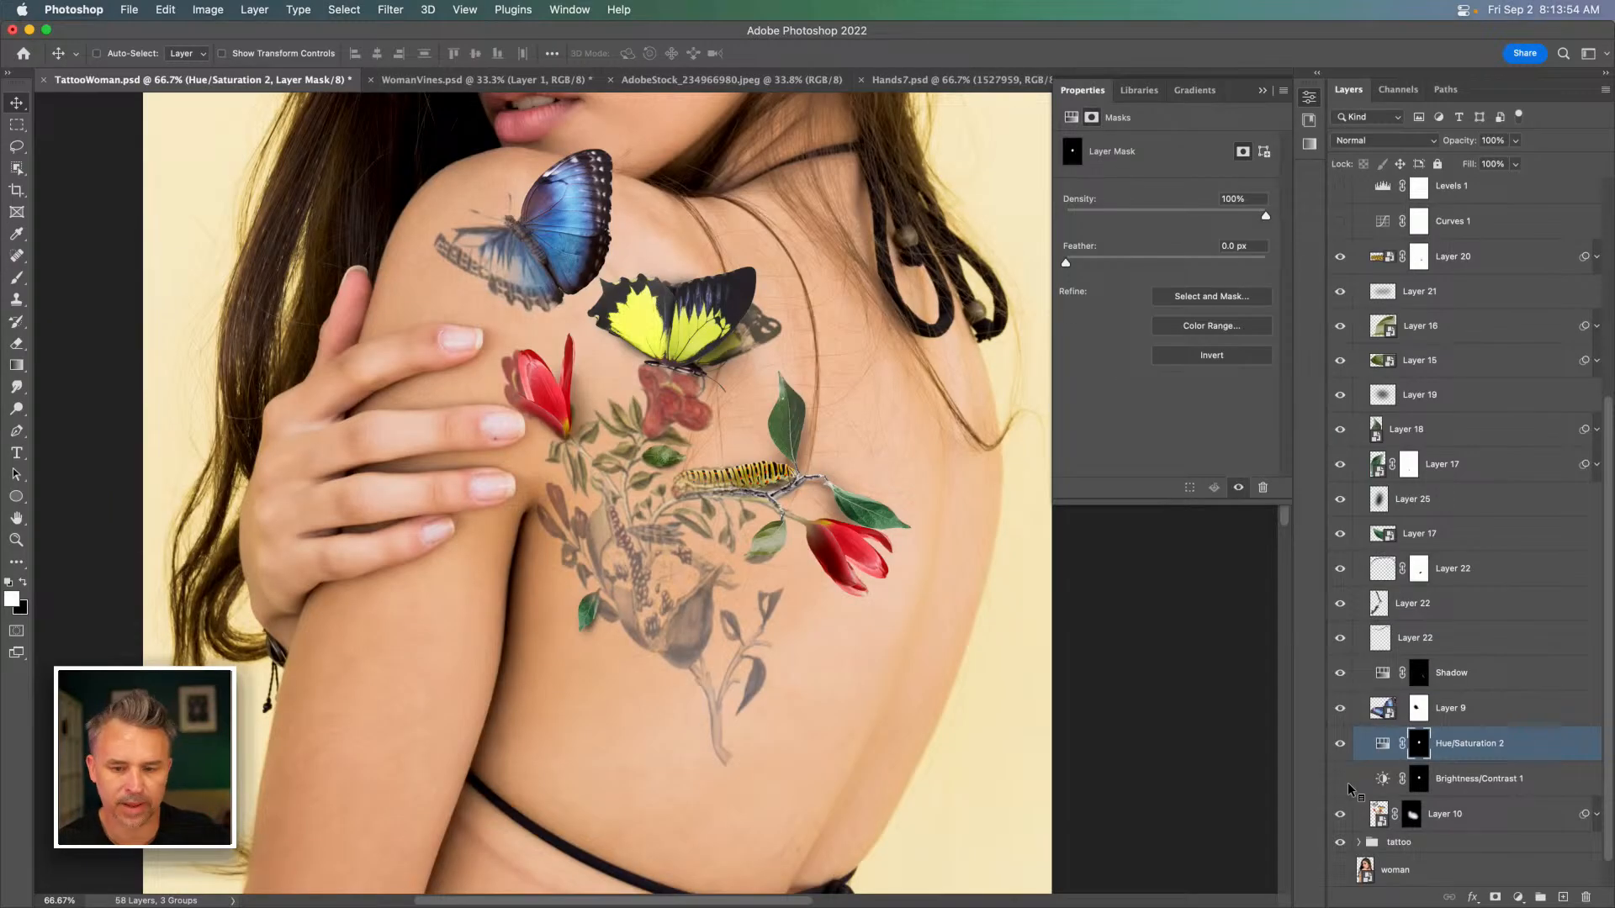
click(1341, 746)
click(1341, 745)
click(1388, 747)
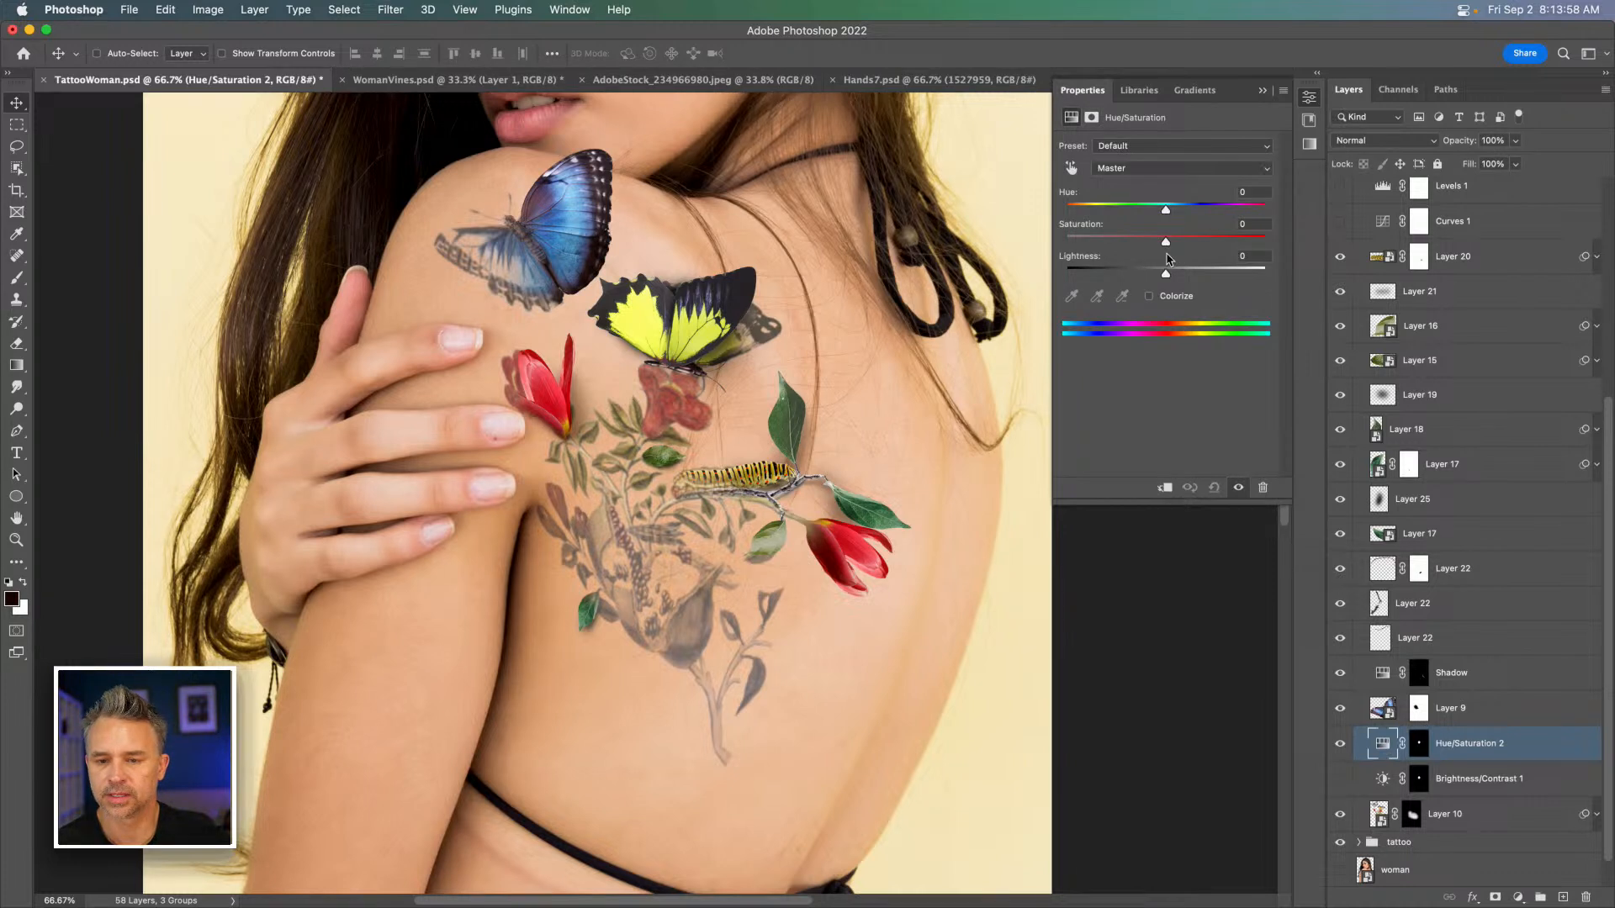
drag(1161, 243, 1208, 243)
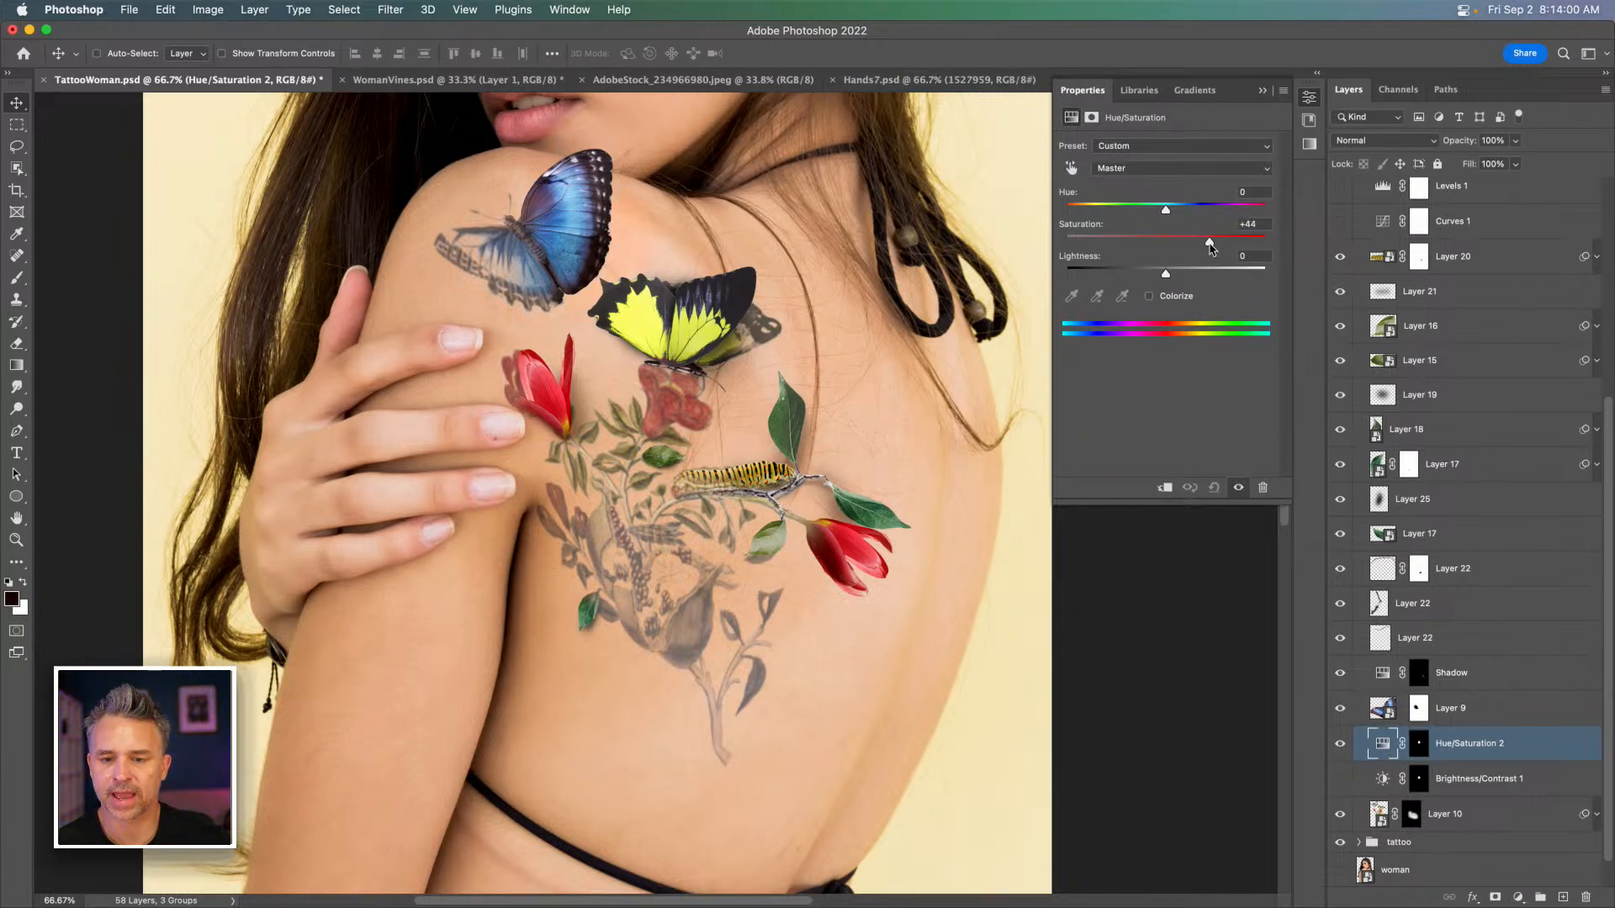
mouse_move(1120, 269)
mouse_down()
mouse_move(1142, 269)
mouse_move(1118, 271)
mouse_up()
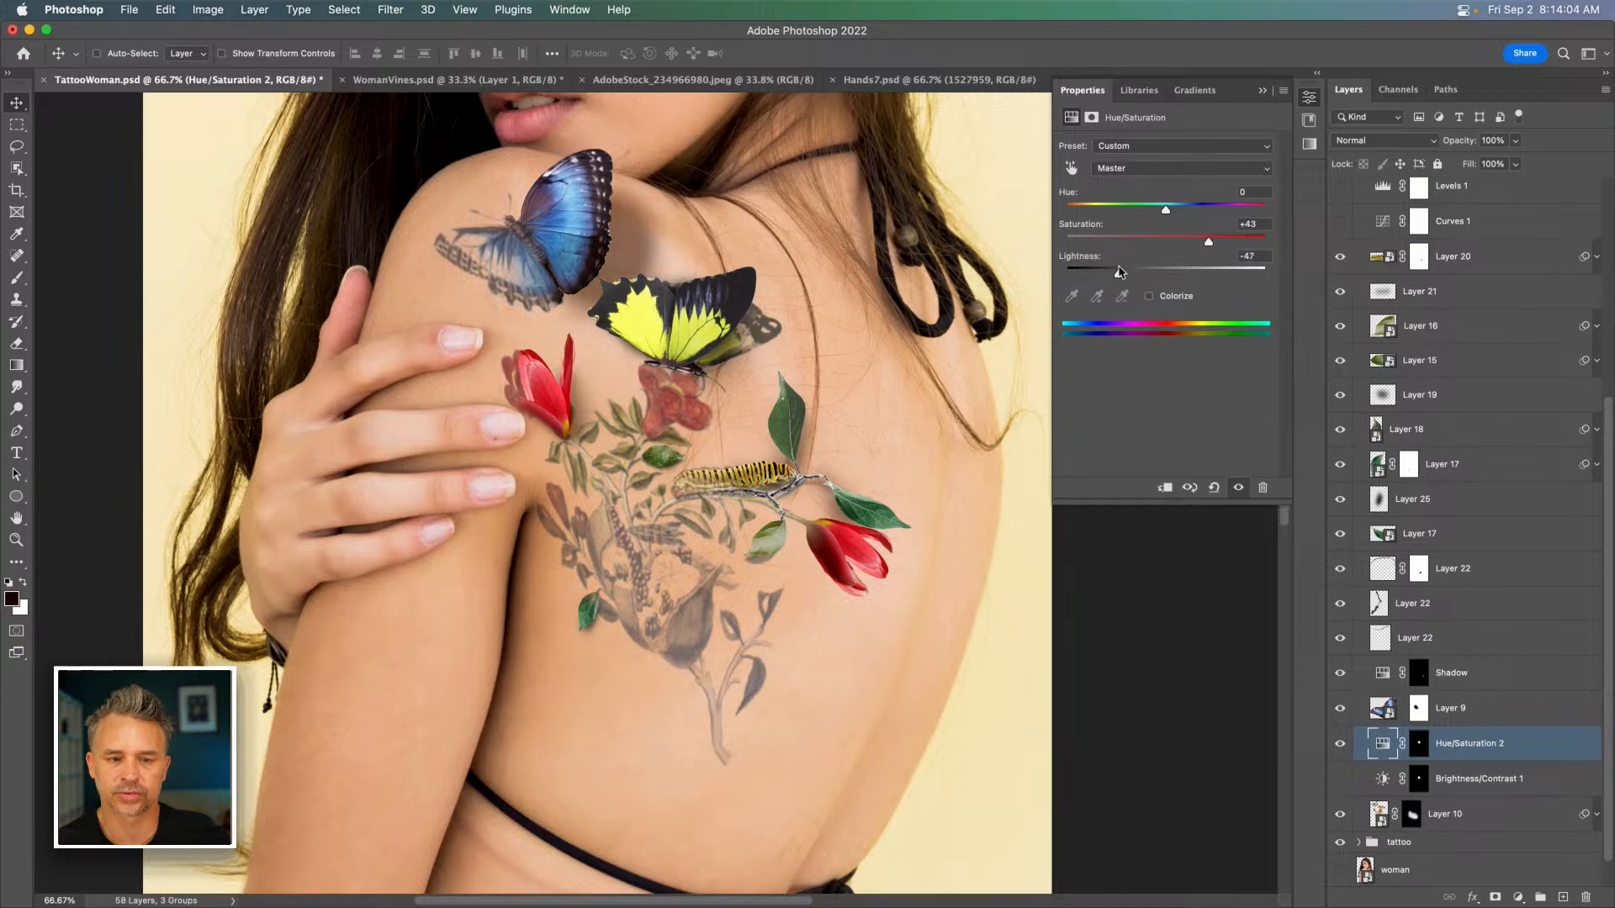
Soften the blue butterfly's shadow by painting black on the Hue/Saturation 2 mask with a 400 px soft brush.
click(1416, 744)
key(b)
key(x)
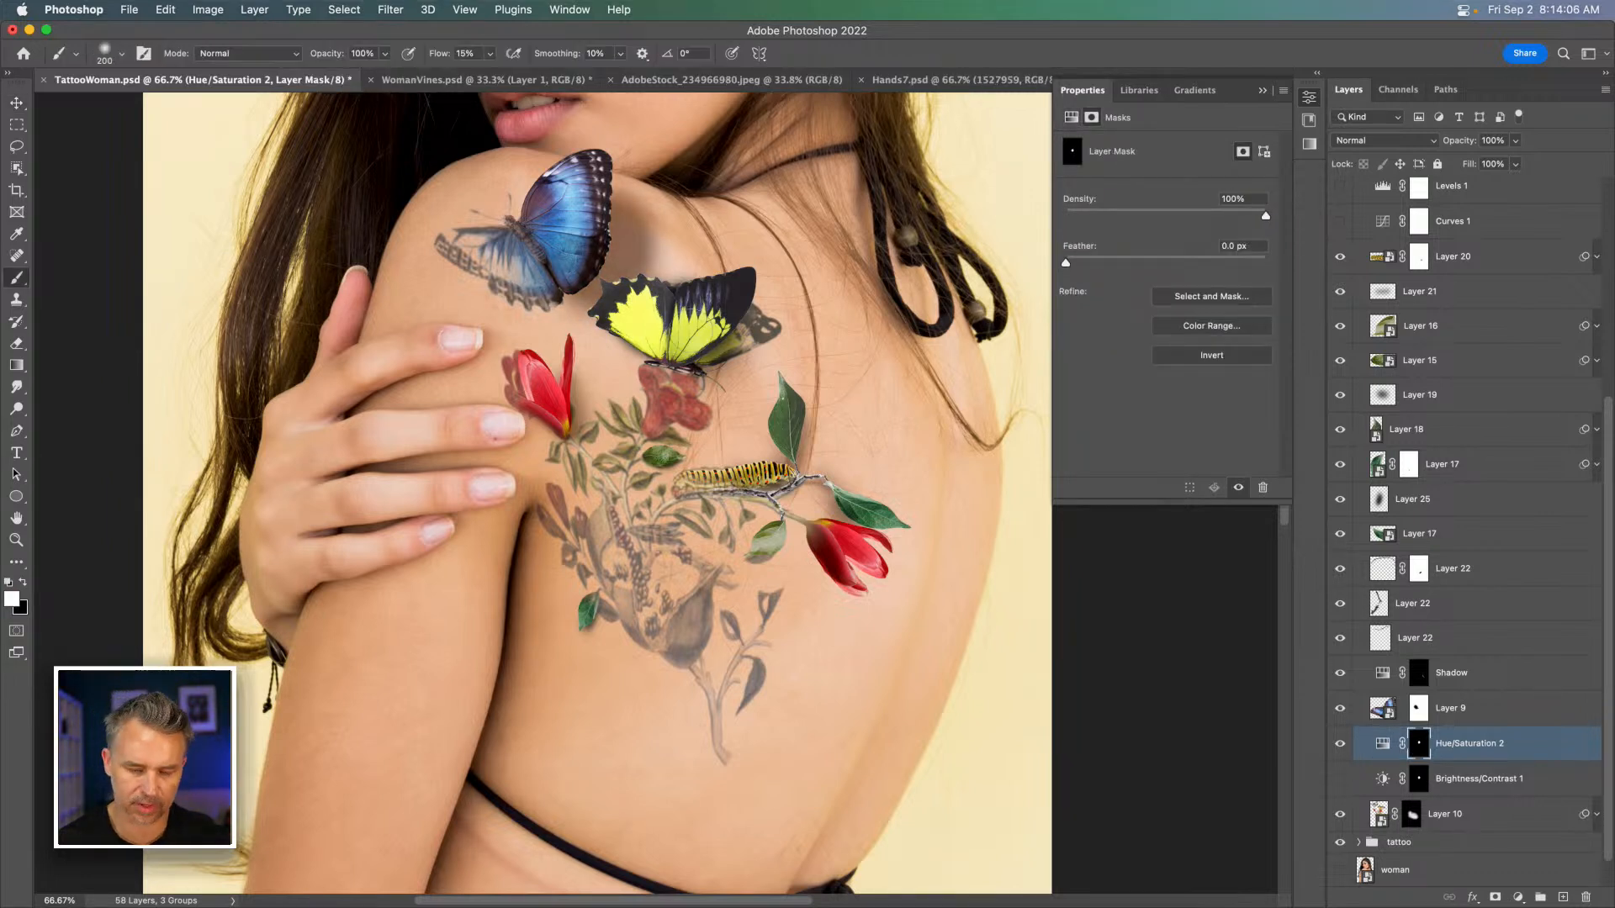
key(bracketleft)
key(bracketleft)
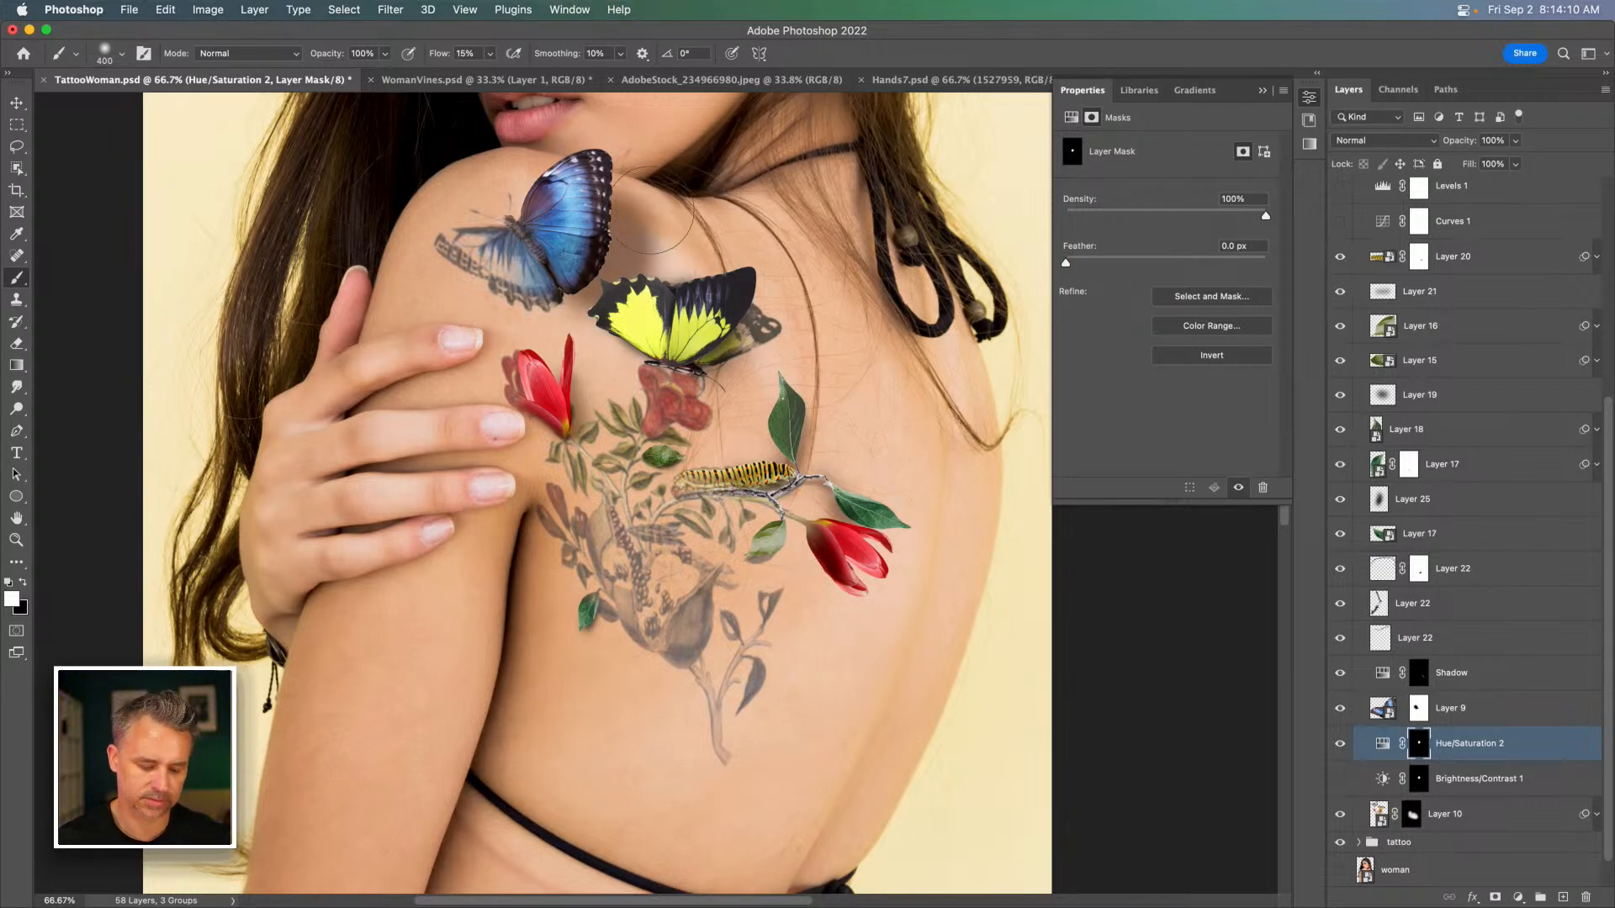
key(x)
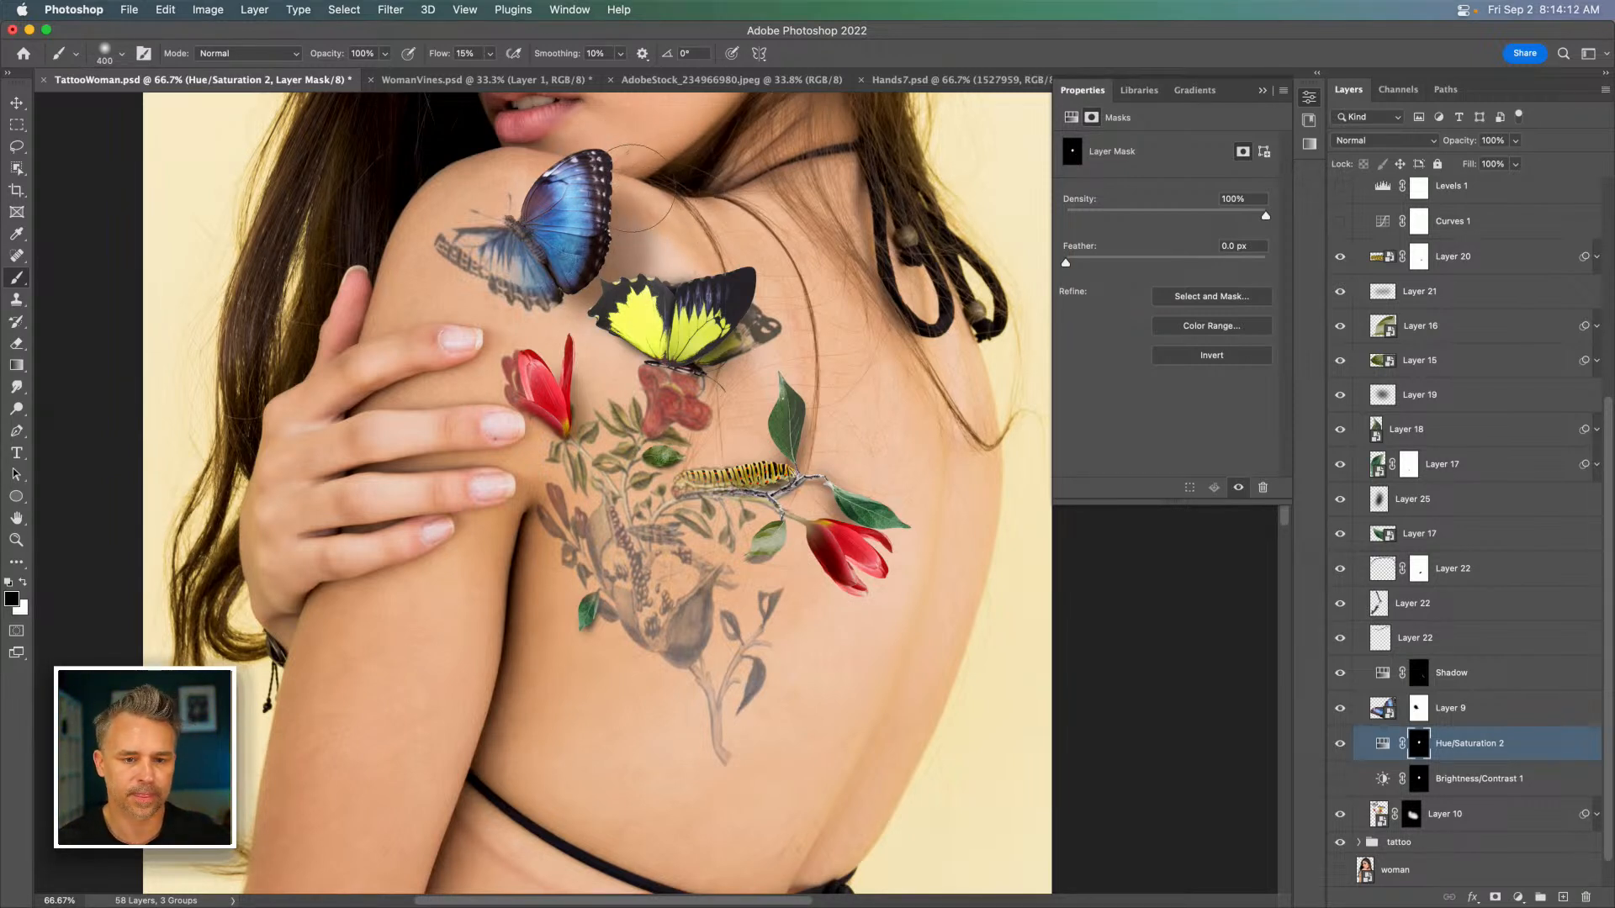
drag(685, 413, 717, 472)
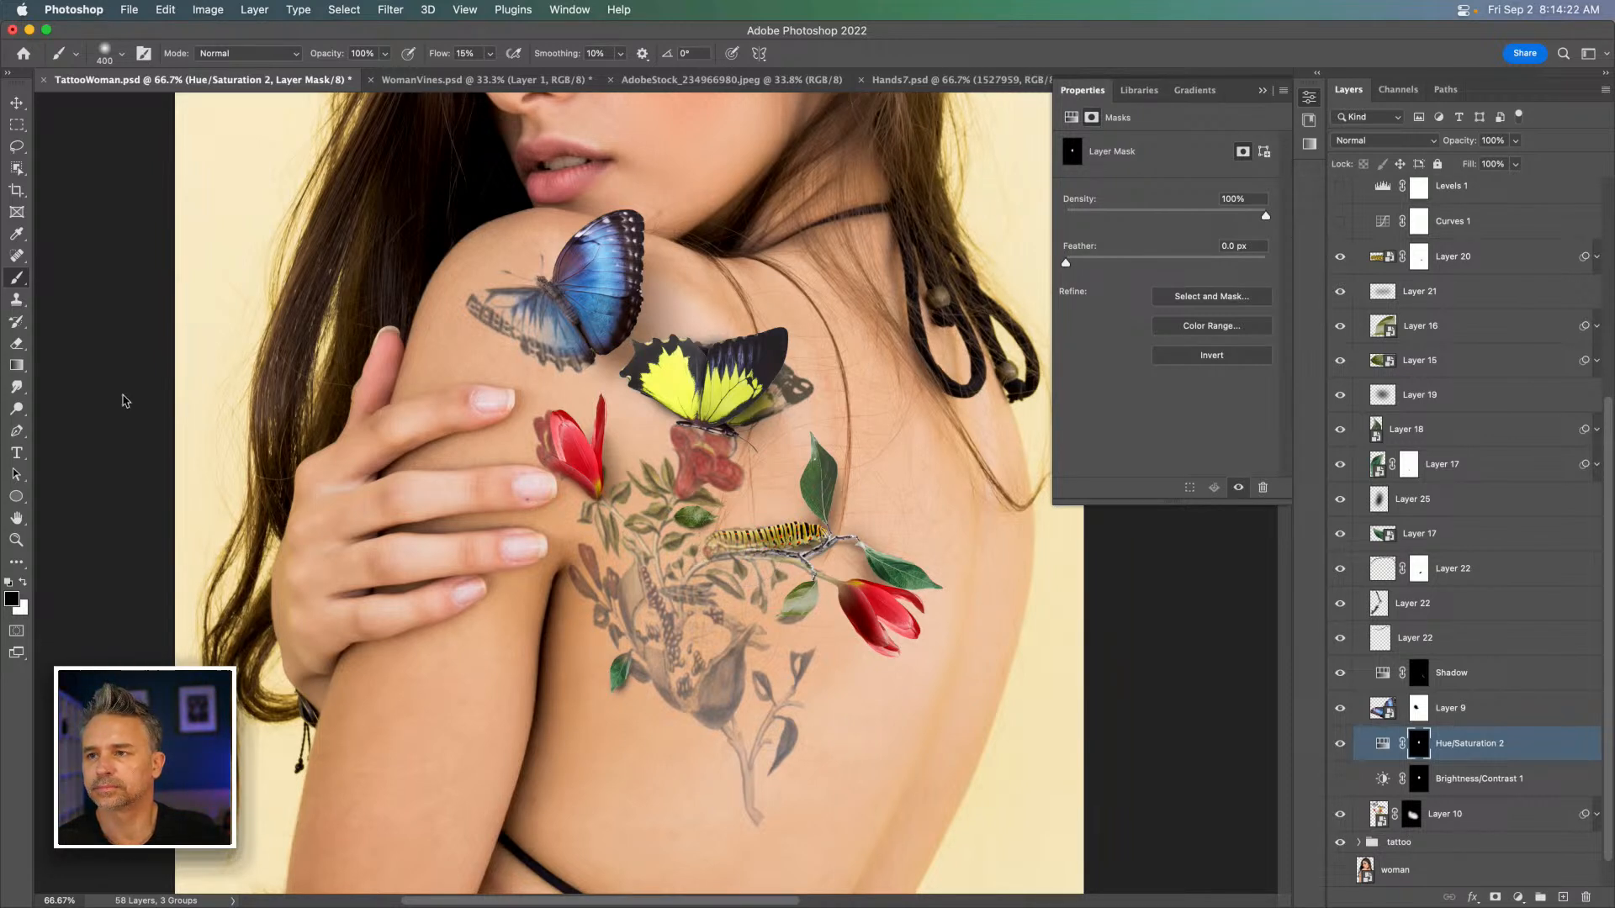
Identify the layer of the red tulip at the branch's end and select the other 3251905 layer directly beneath it.
click(16, 102)
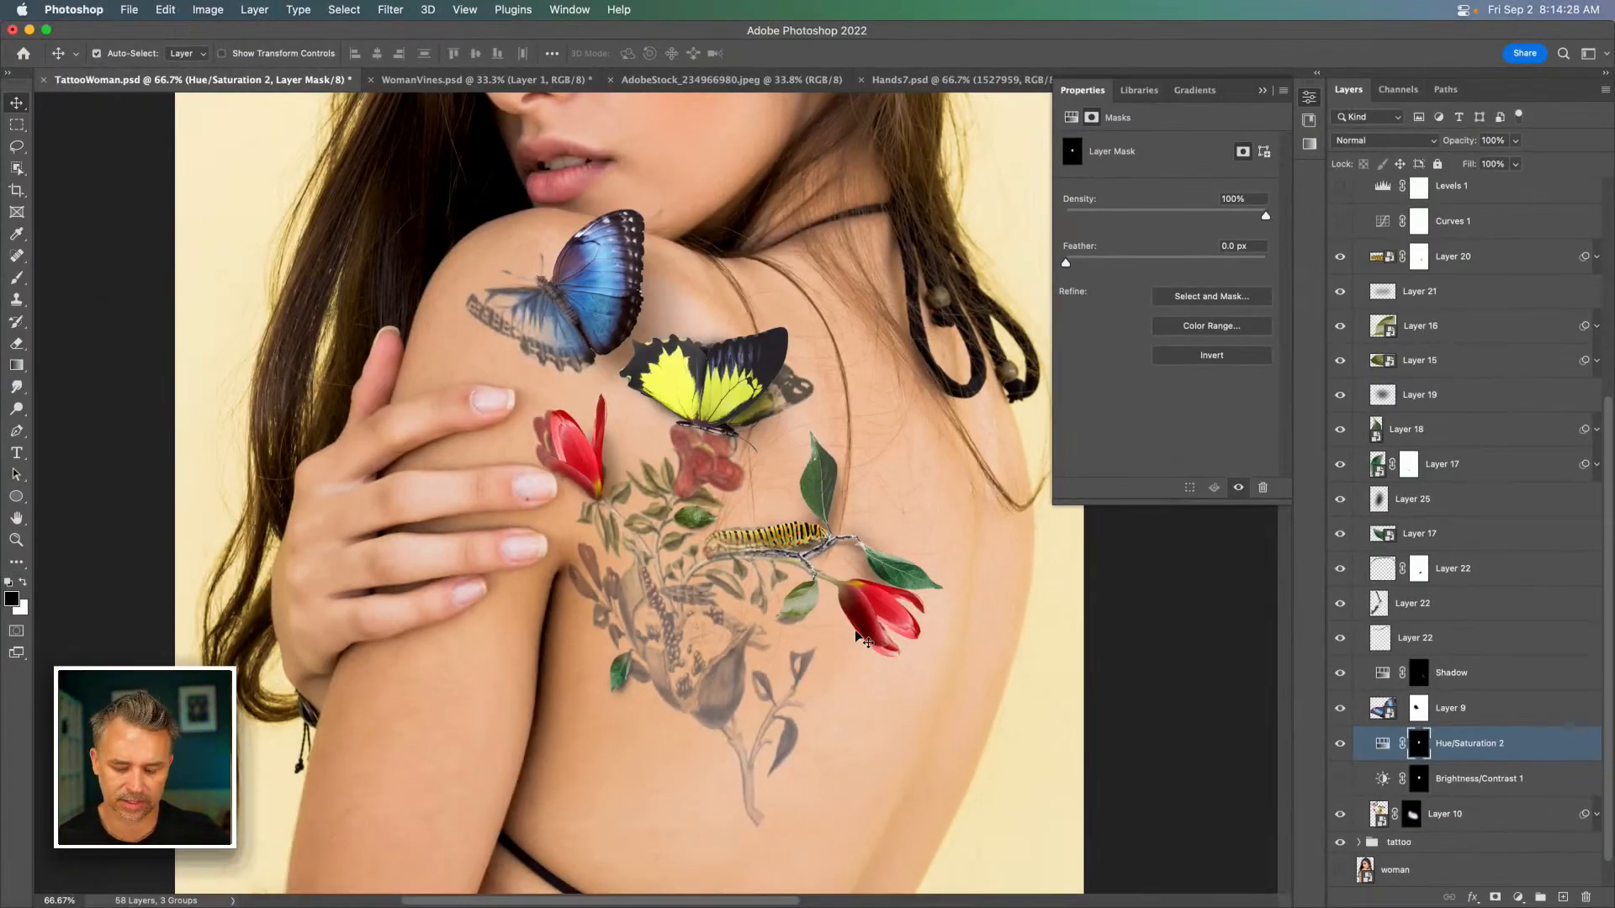
key(super+plus)
key(super+plus)
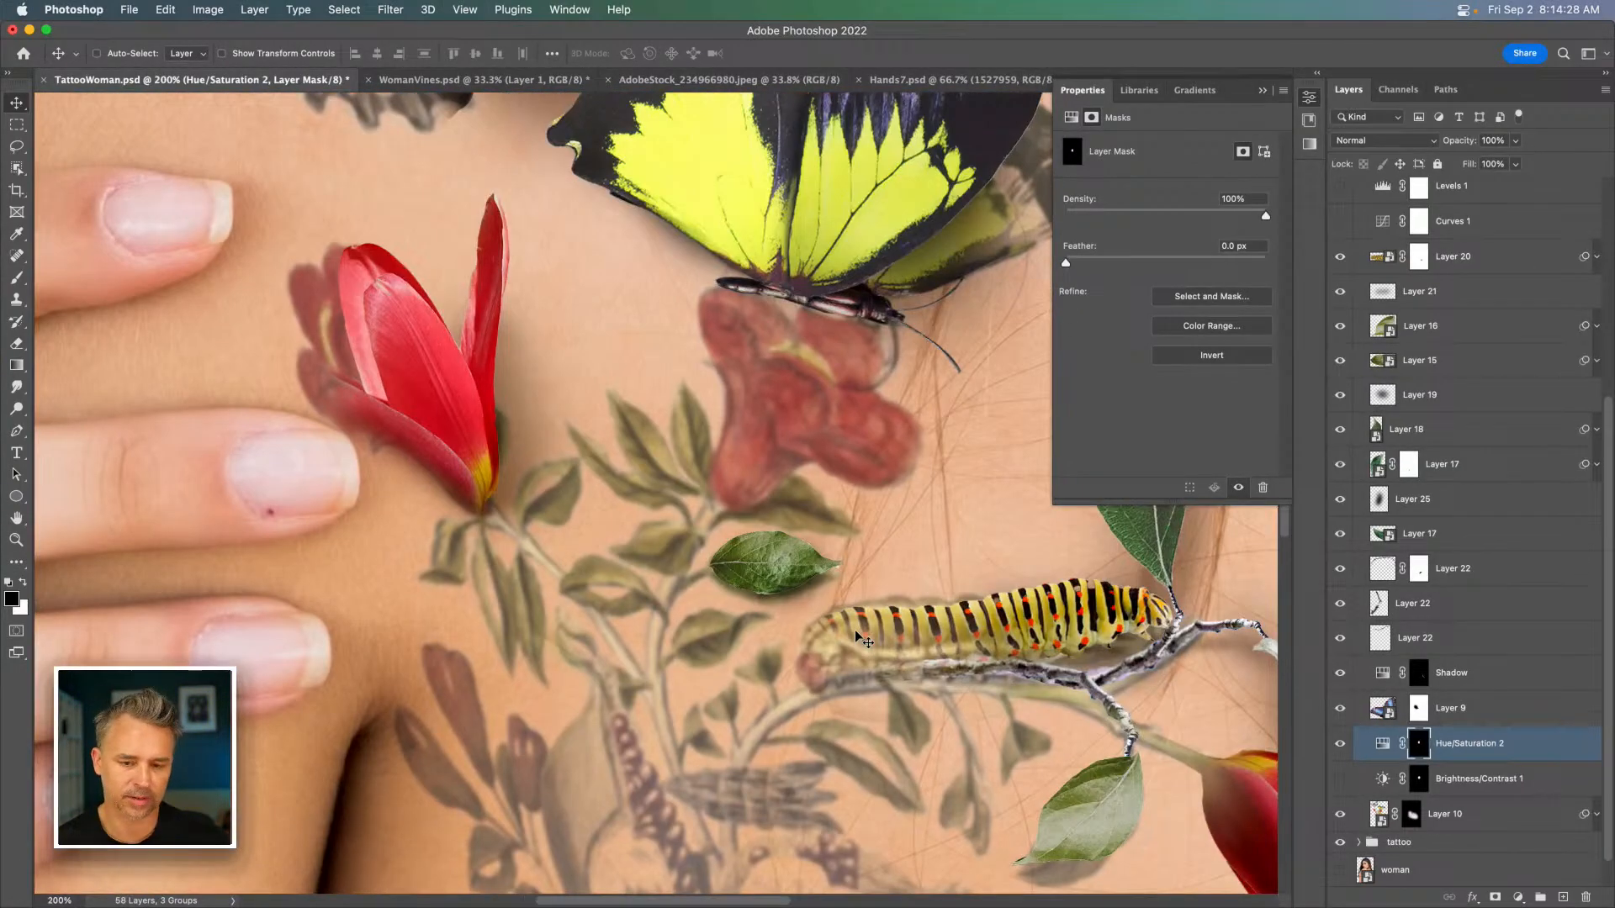
drag(856, 635, 366, 350)
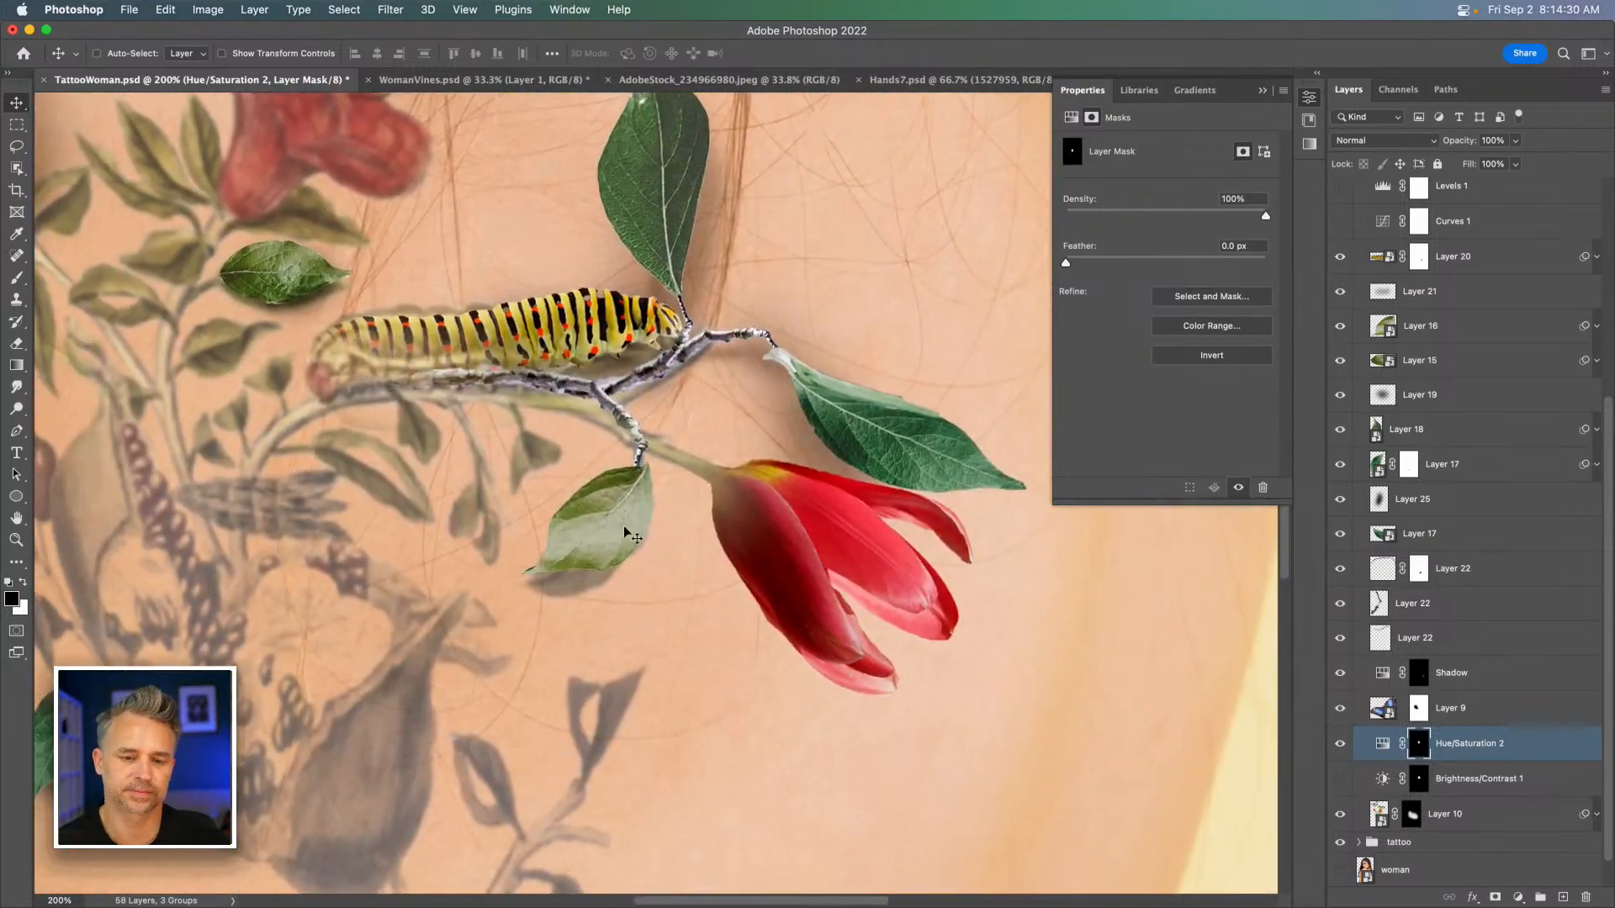
super+click(792, 545)
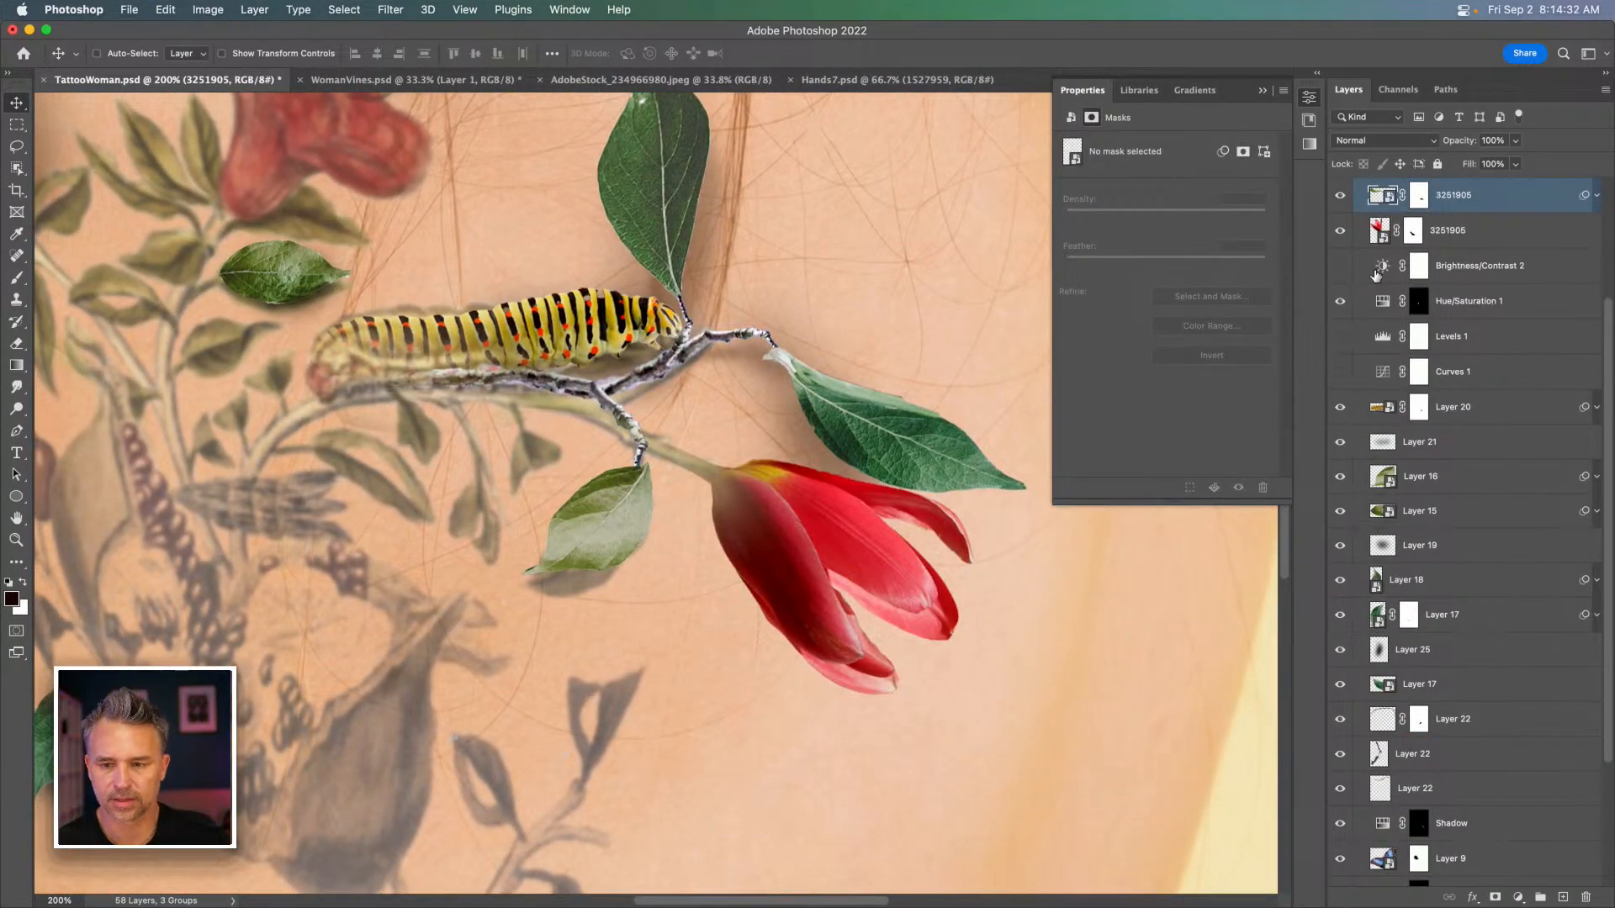
click(1470, 236)
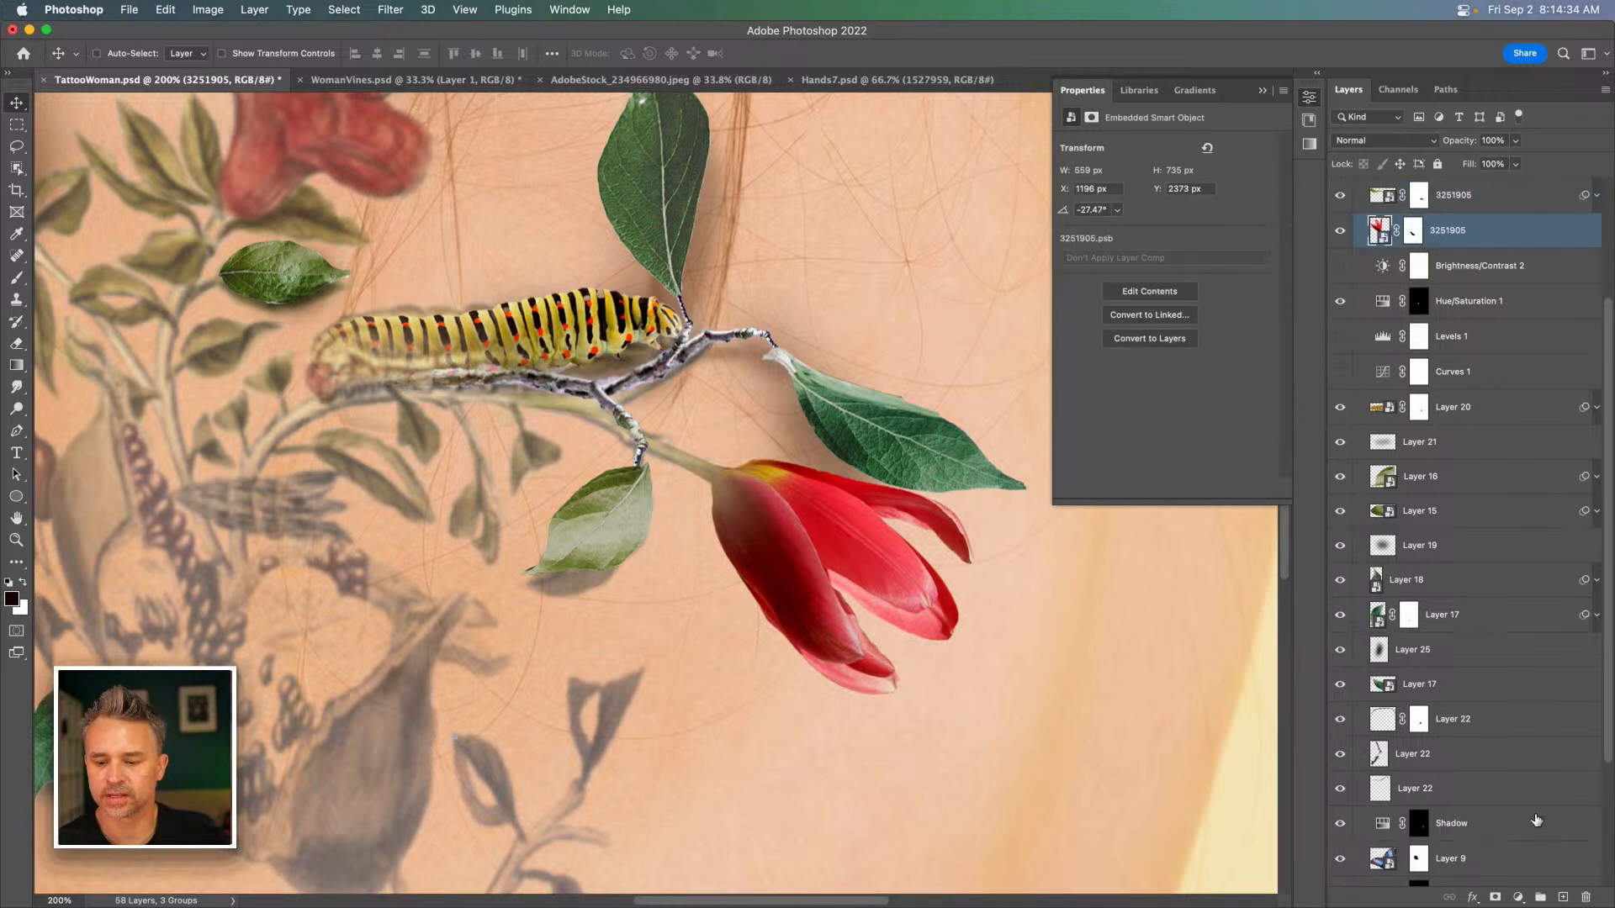
super+click(777, 546)
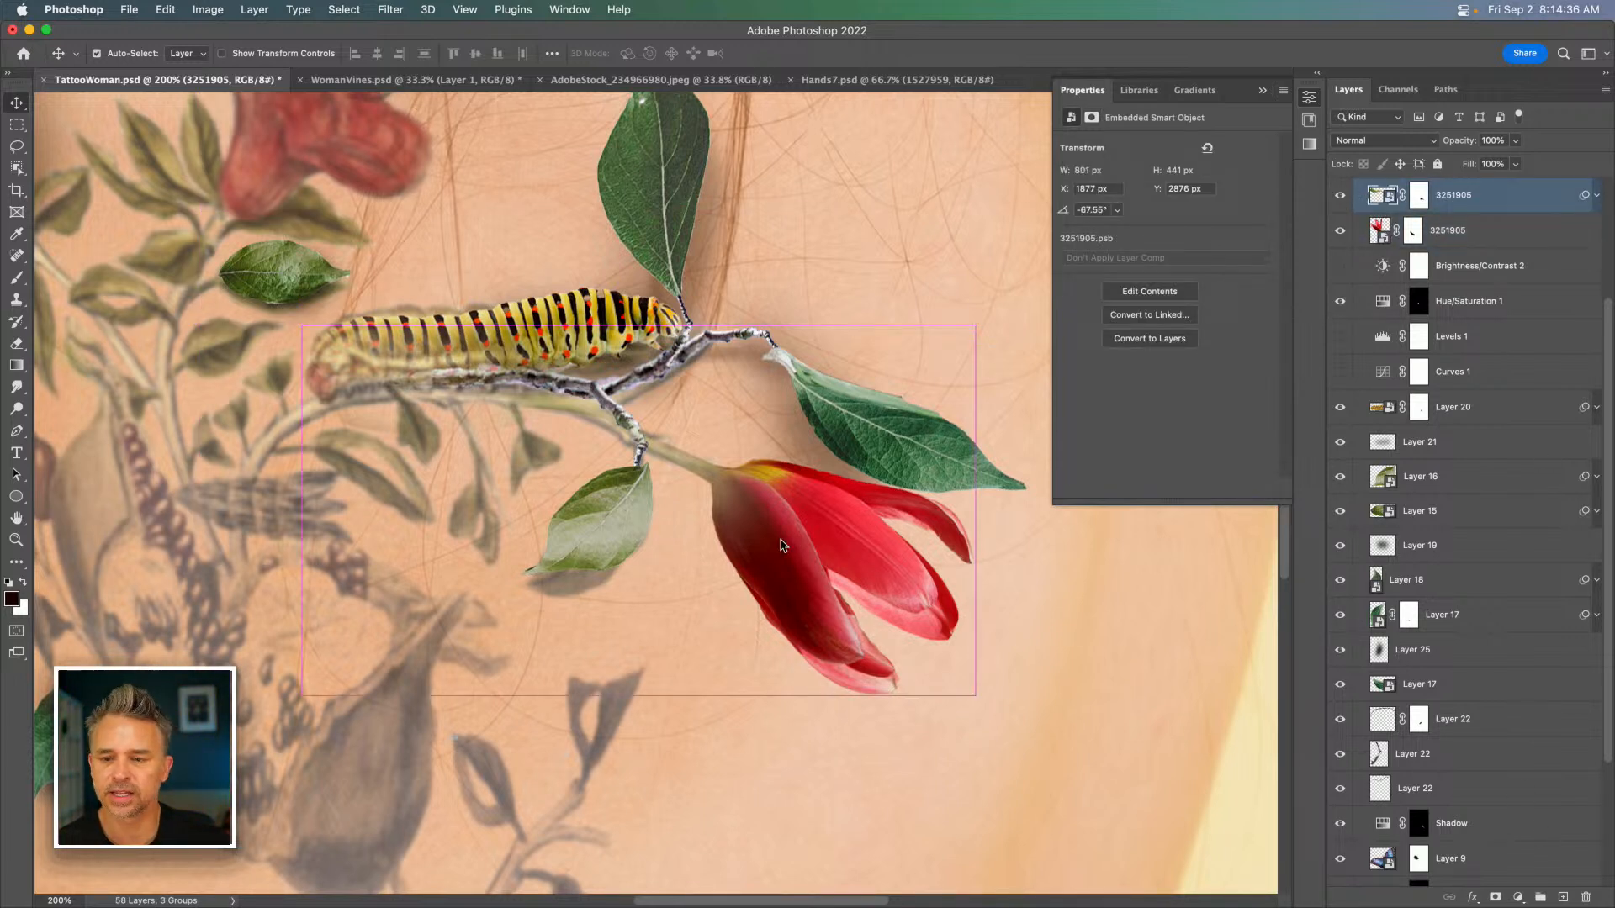
scroll(1370, 319, up, 3)
click(1339, 296)
click(1339, 296)
click(1466, 330)
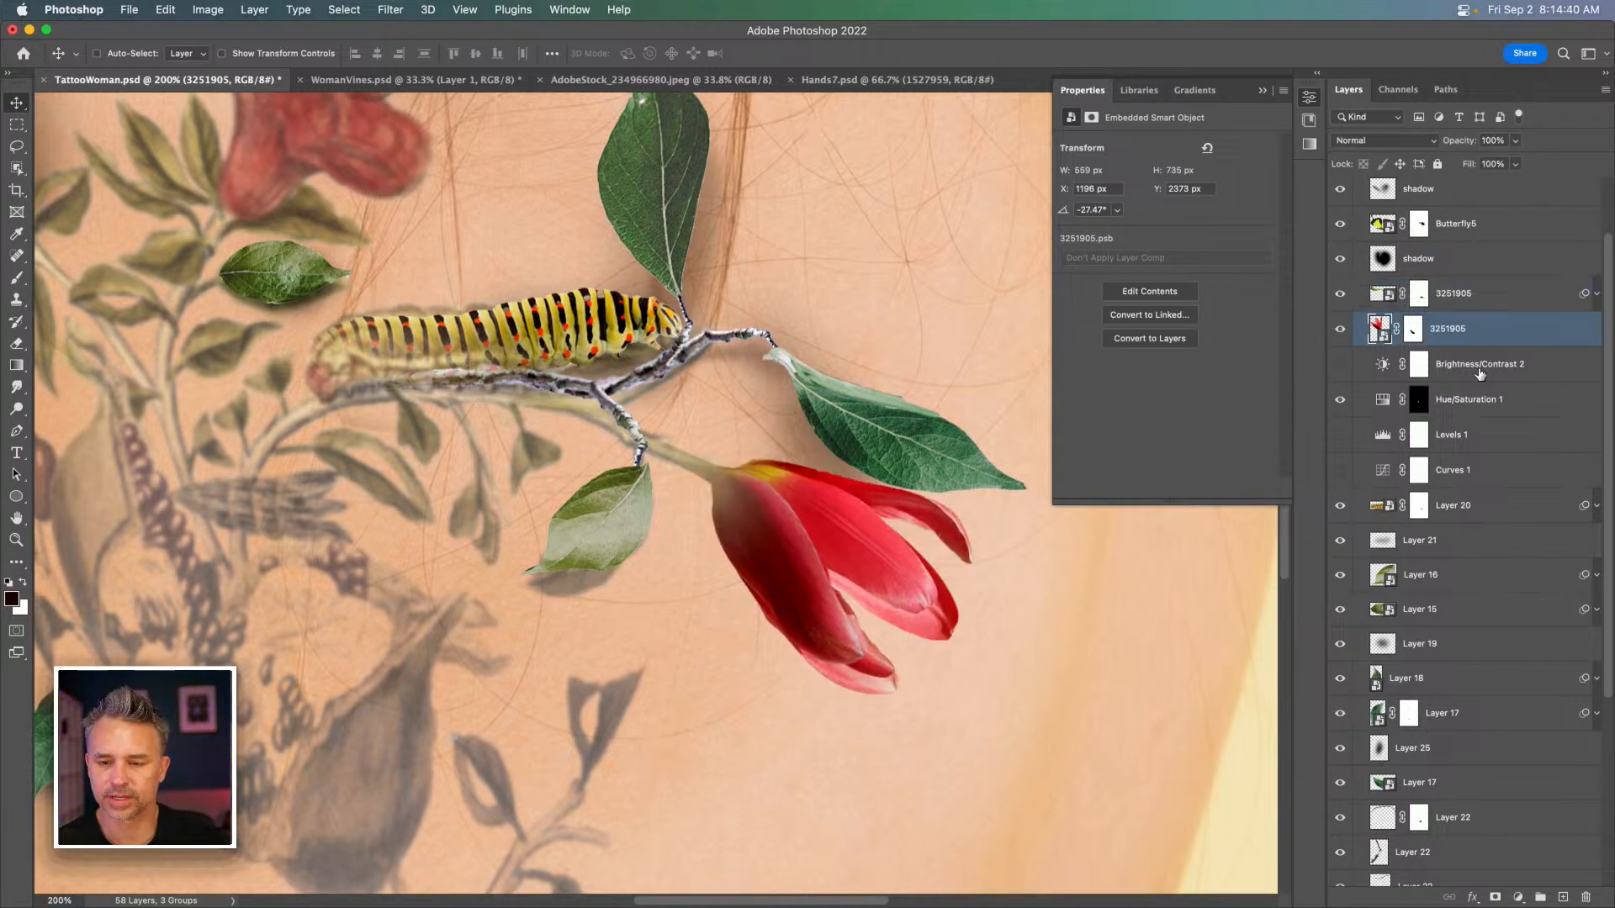
Add a Hue/Saturation adjustment layer beneath the branch tulip's layer and invert its mask to black.
click(1517, 898)
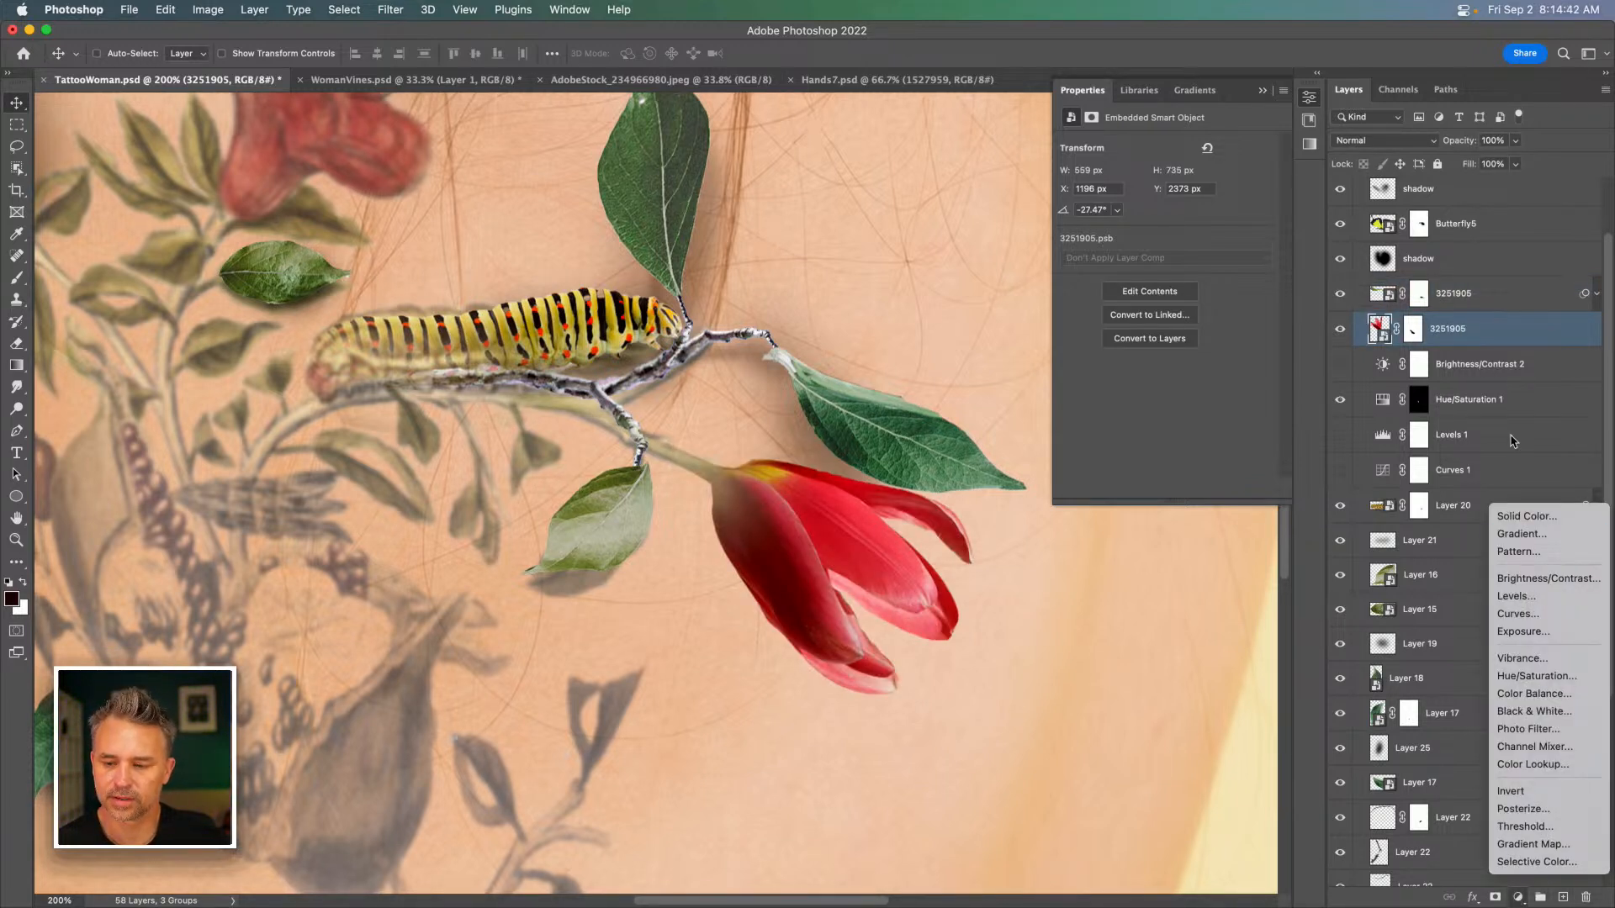
click(1552, 678)
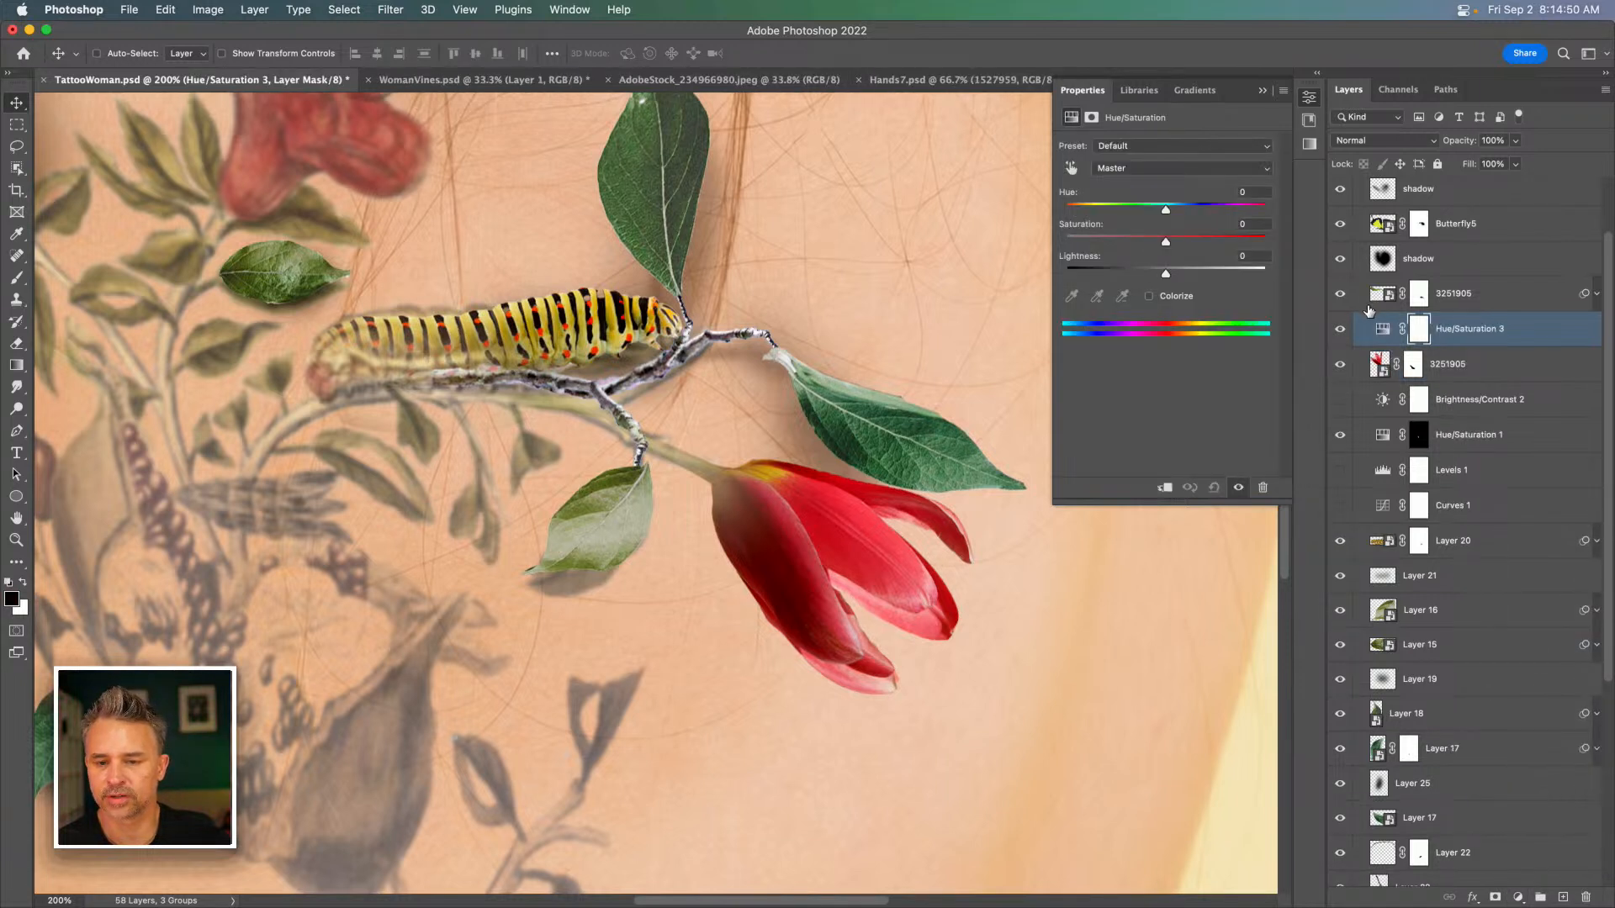
click(1418, 330)
key(super+i)
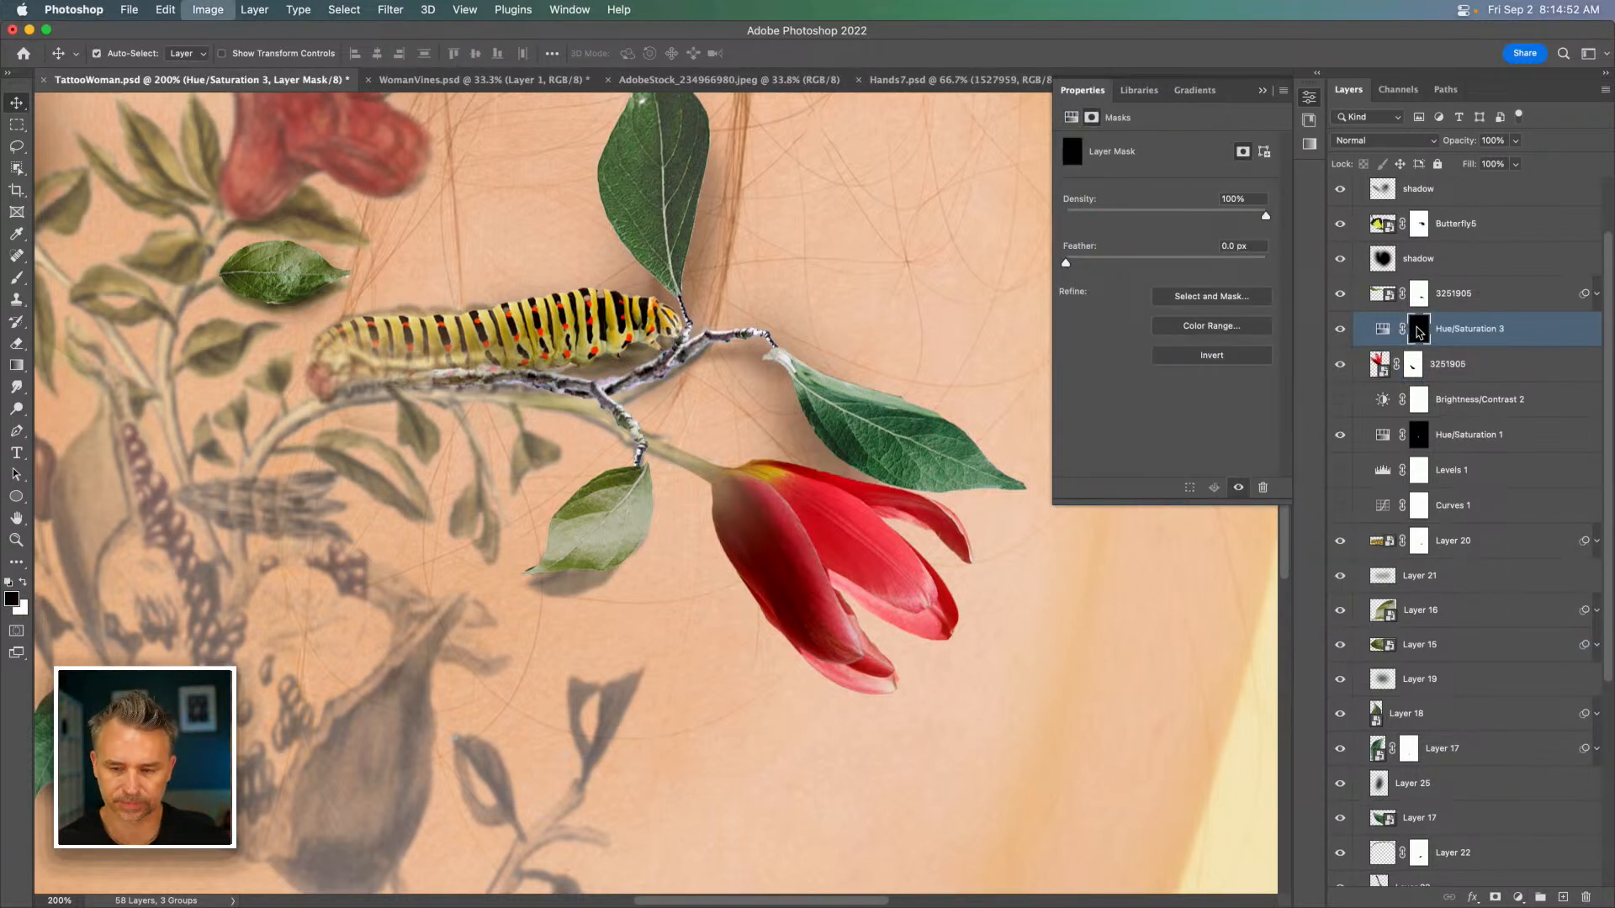
Paint a shadow along the tulip's left edge in white on the mask with a 150 px brush, and set lightness to -71.
key(b)
key(bracketleft)
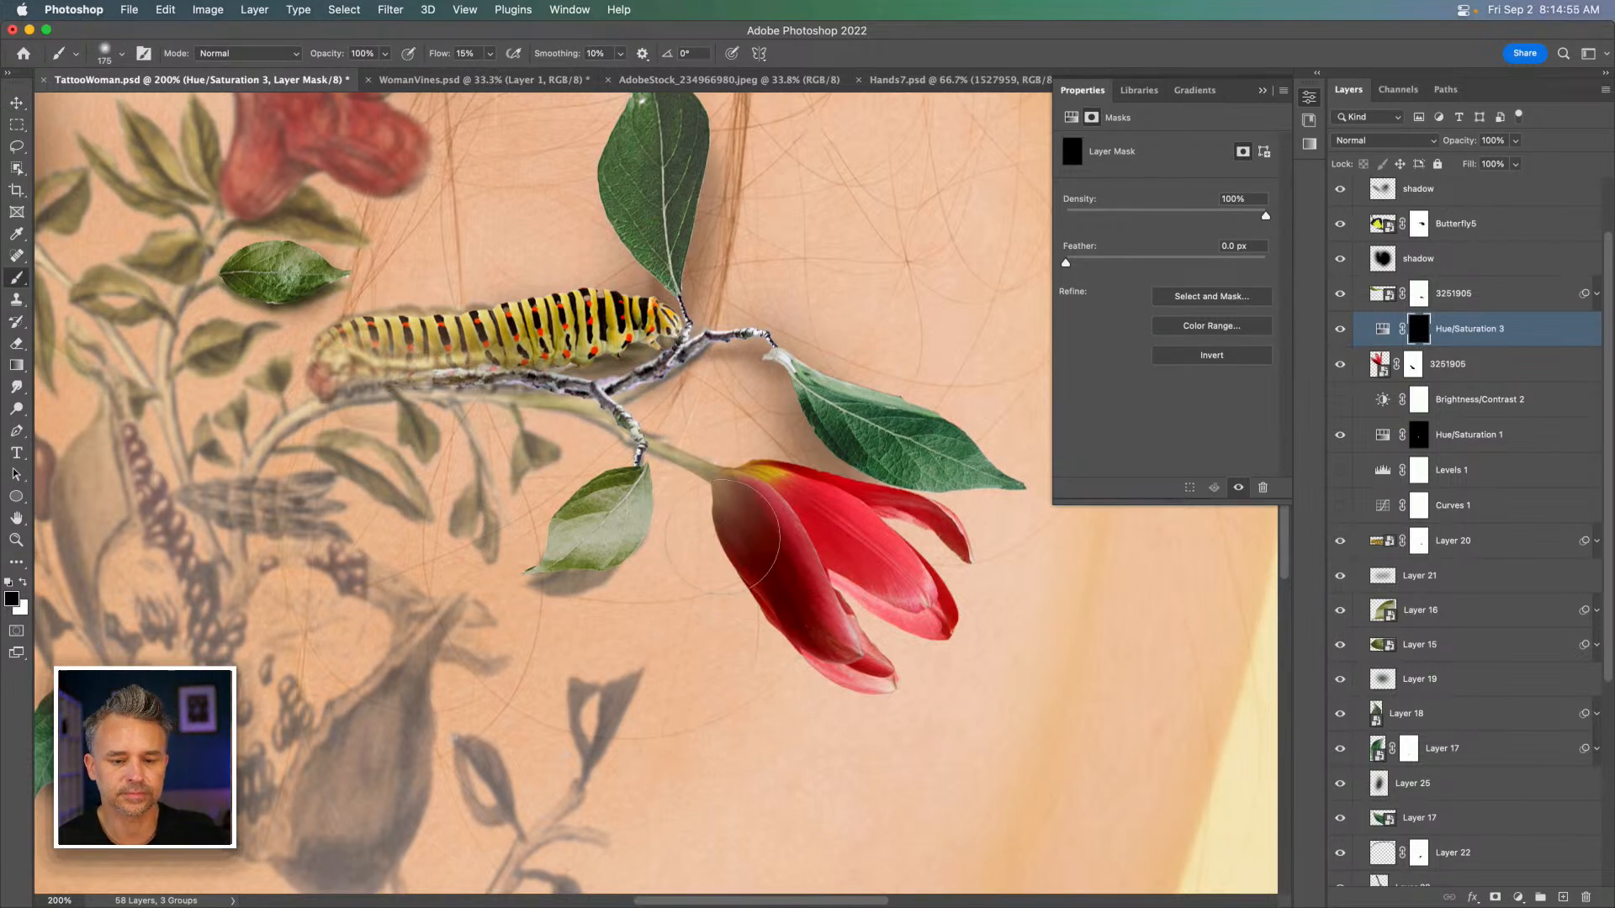
click(22, 582)
key(bracketleft)
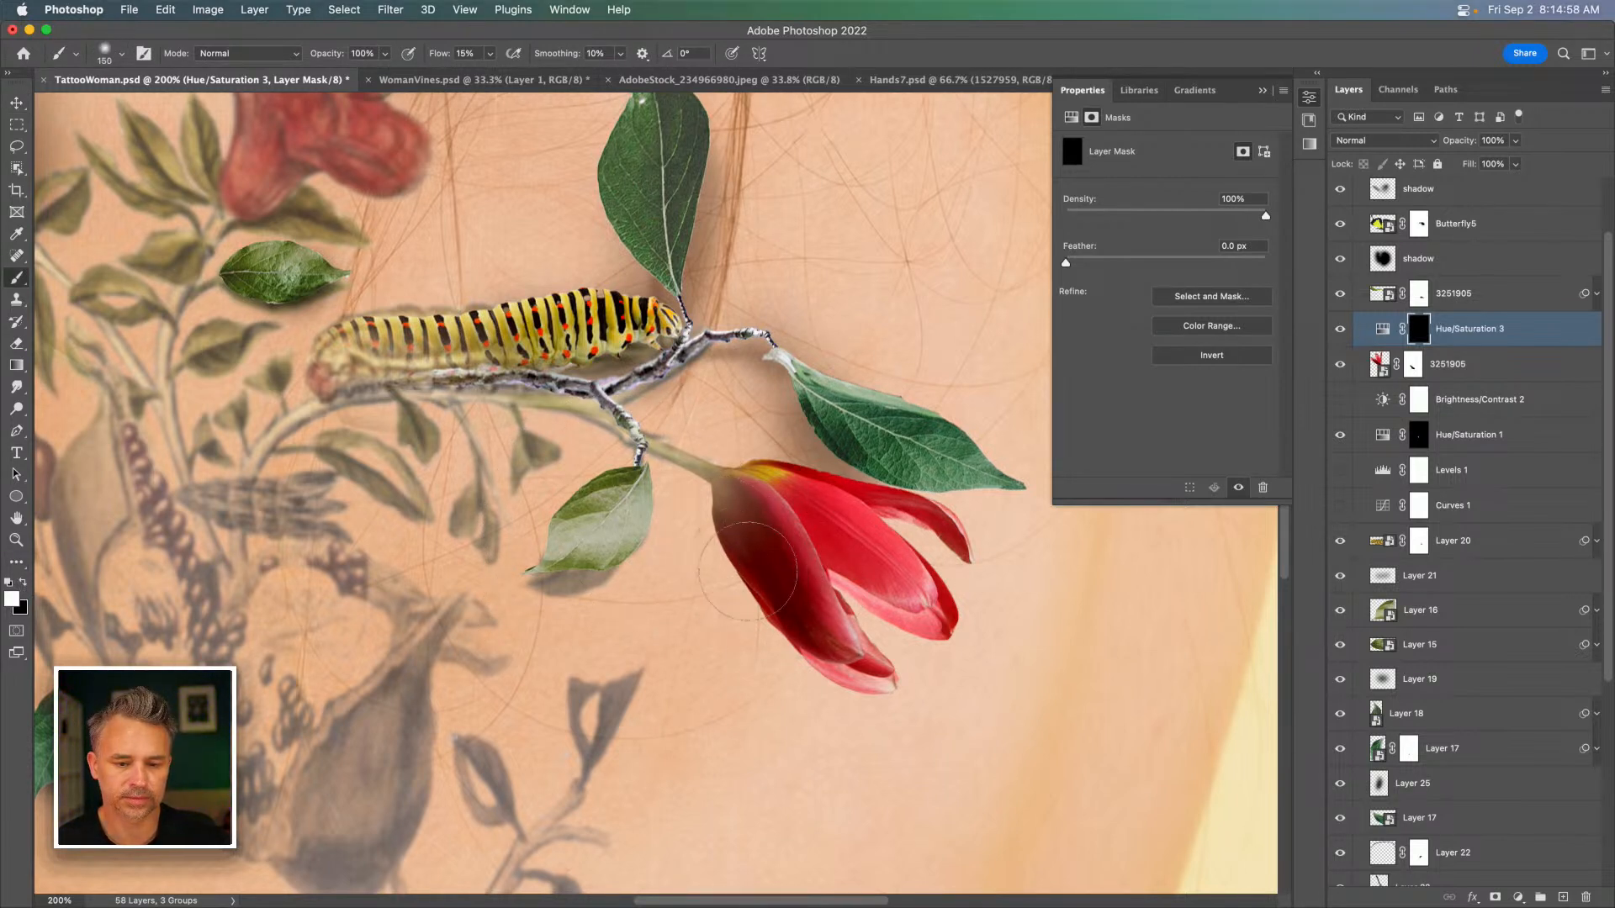
click(1383, 331)
click(1099, 270)
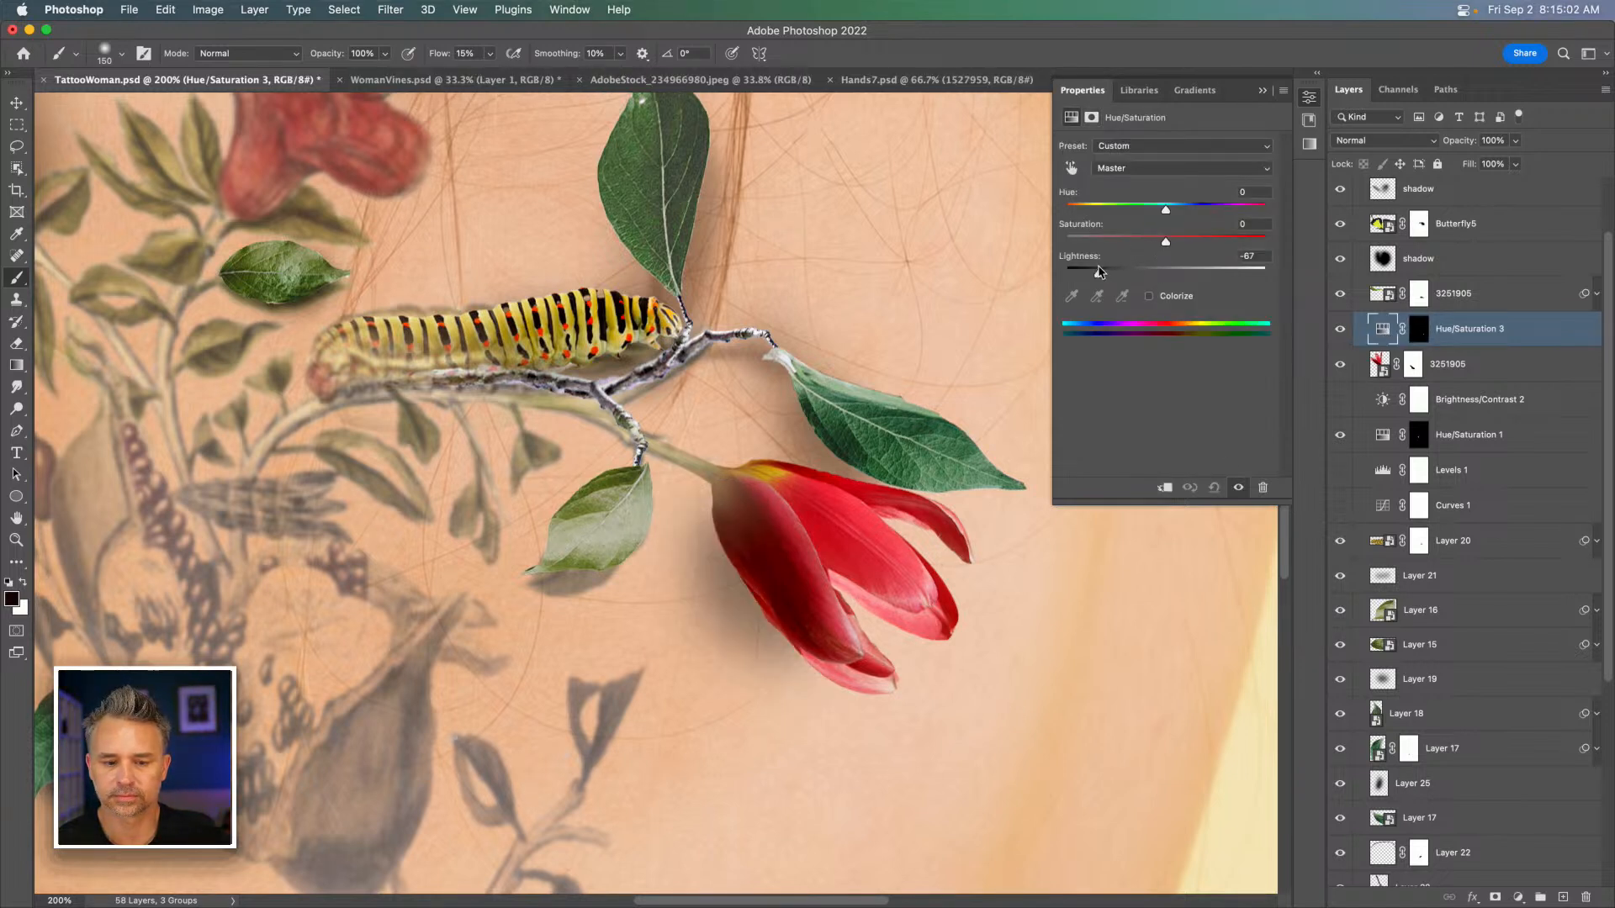
drag(1100, 271, 1094, 271)
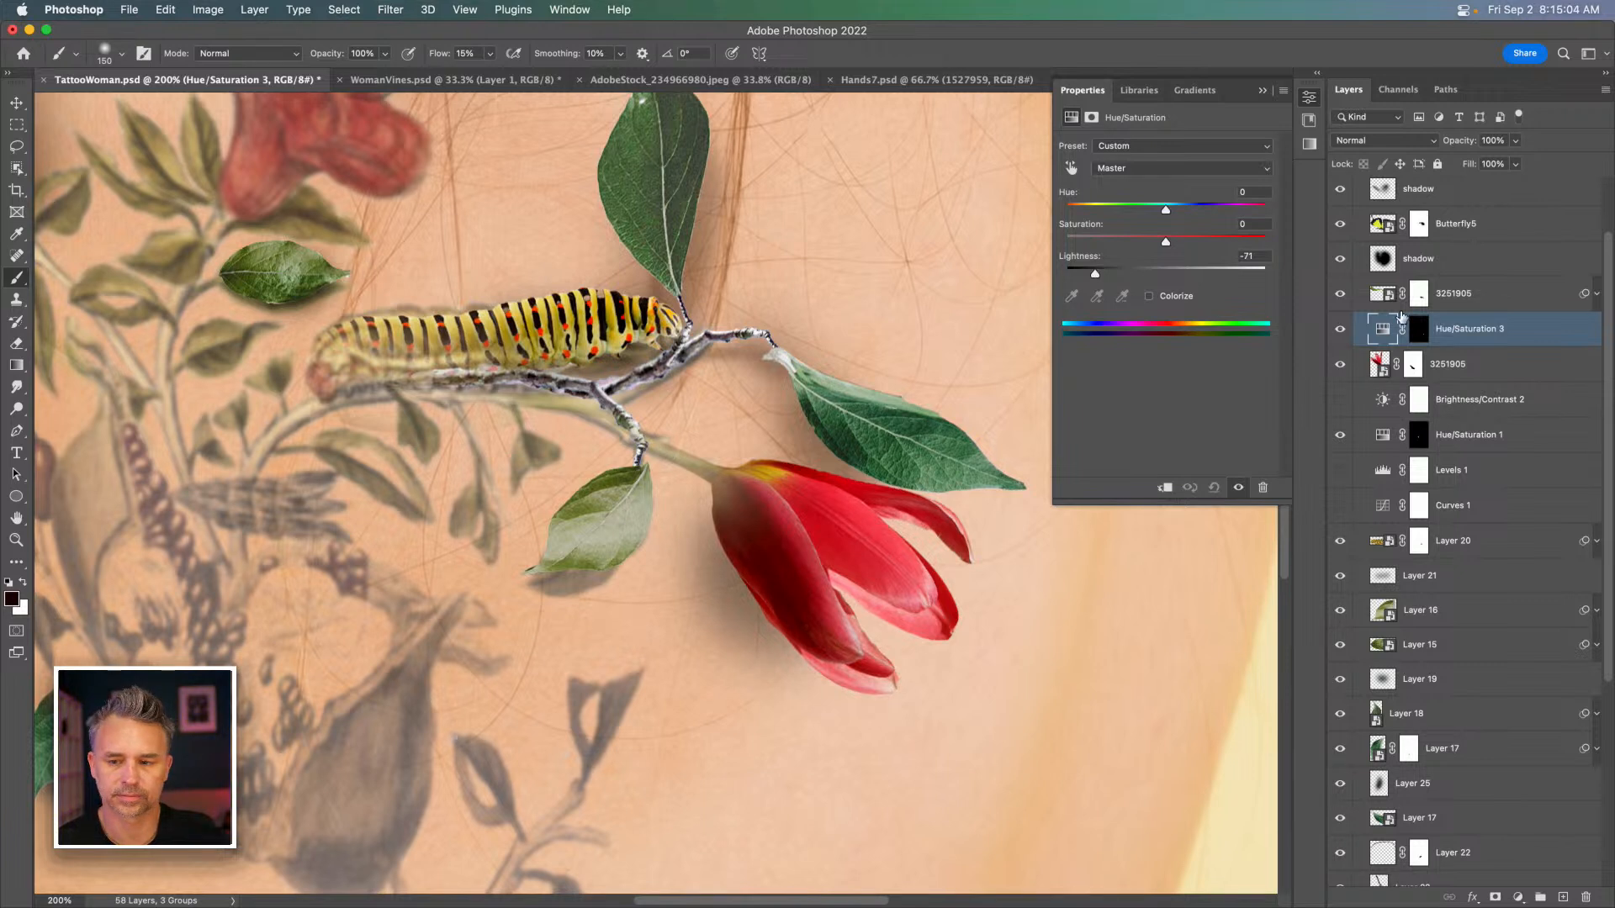
Try extending the tulip's shadow onto the neighbouring green leaf with a 100 px white brush, and toggle the tulip layer to check.
click(1420, 330)
key(x)
key(bracketleft)
key(bracketleft)
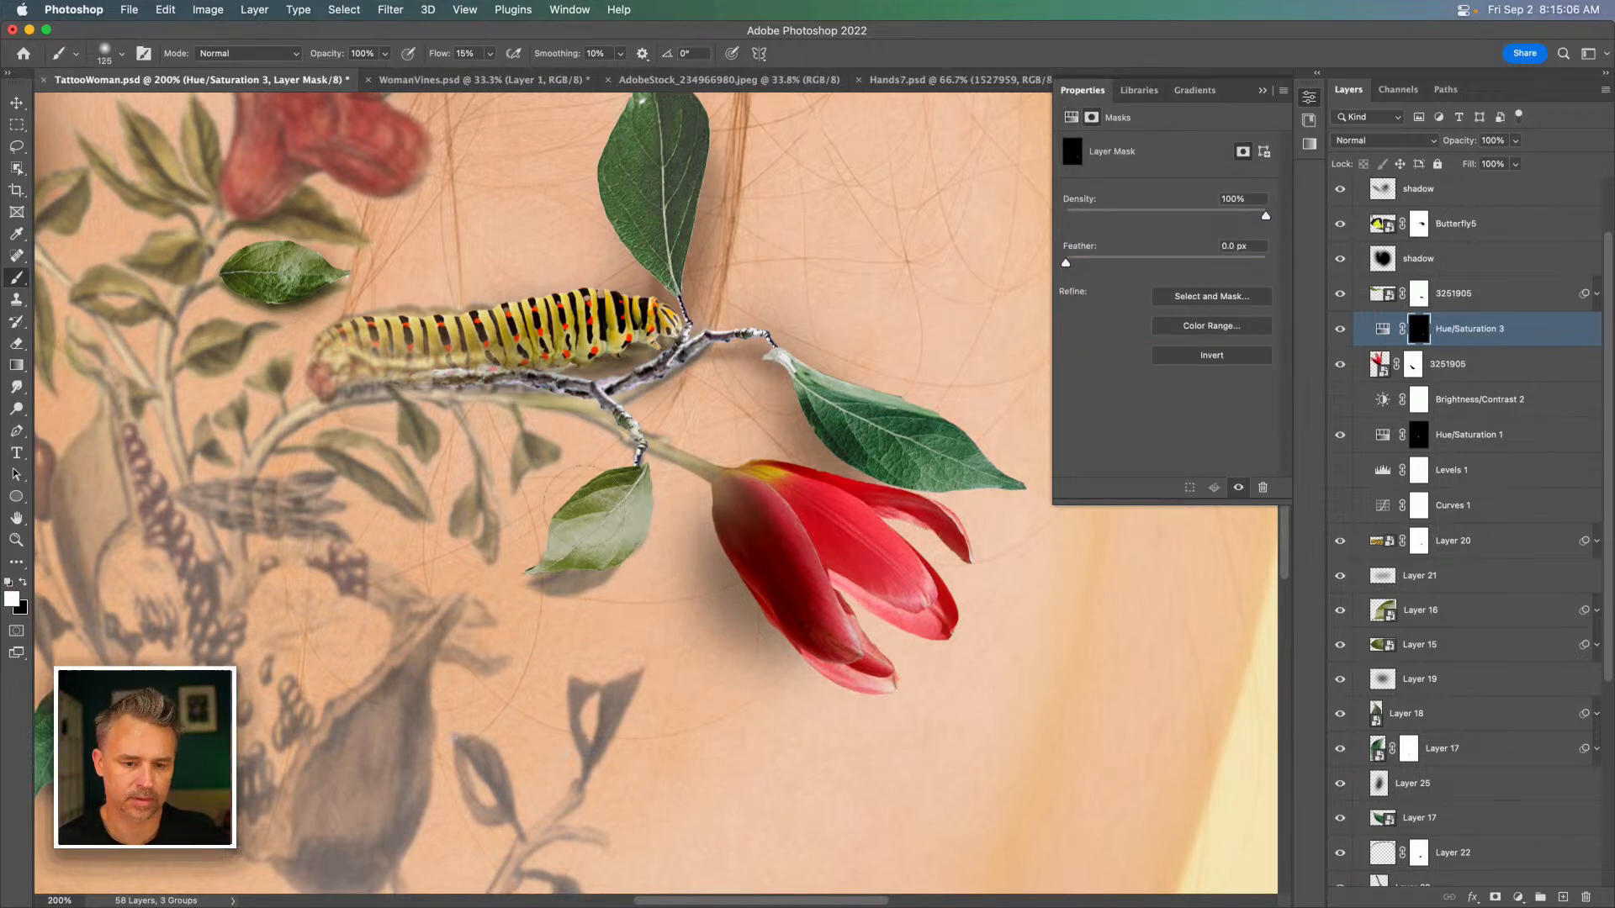
mouse_move(643, 494)
mouse_down()
mouse_move(628, 548)
mouse_move(600, 553)
mouse_move(645, 521)
mouse_move(647, 549)
mouse_move(694, 562)
mouse_up()
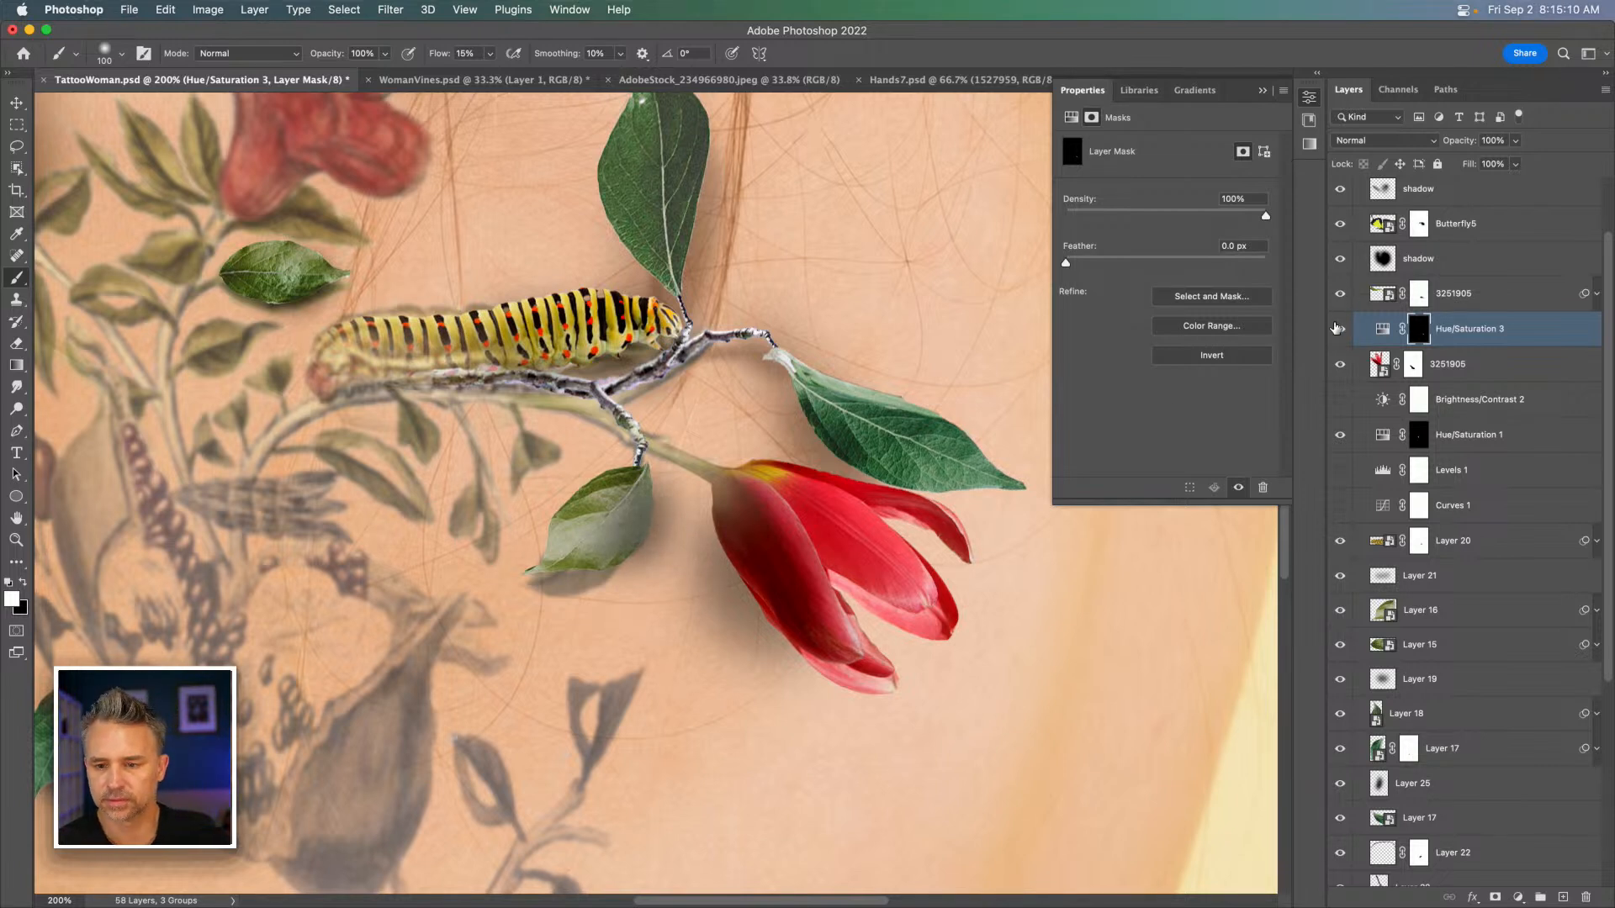
click(1339, 294)
click(1339, 293)
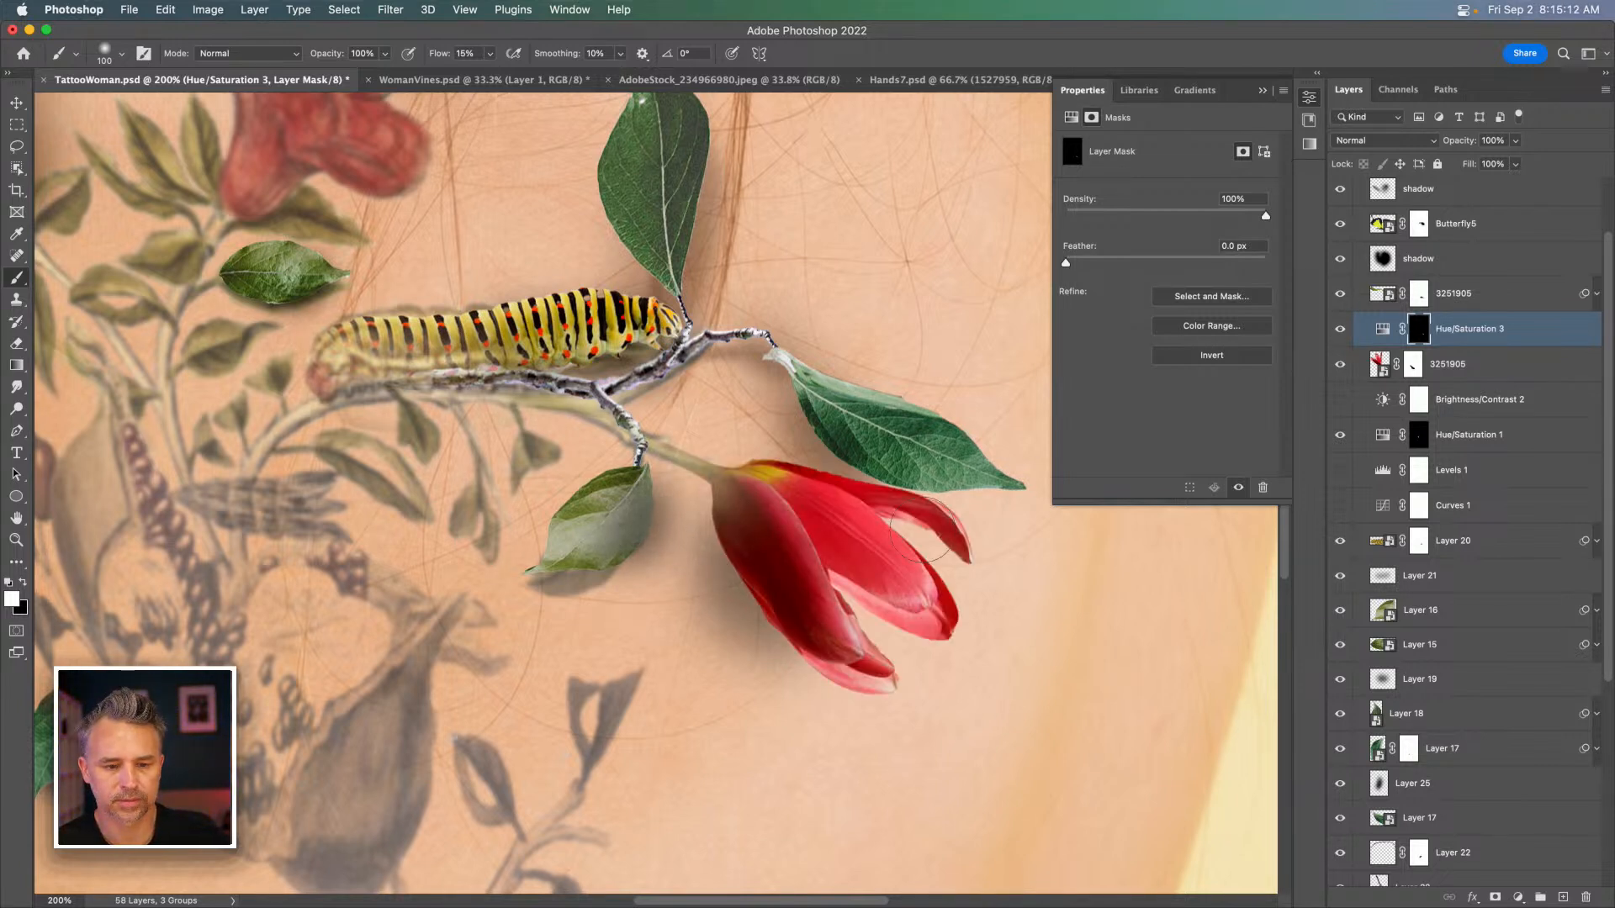
Try clipping Hue/Saturation 3 to the flower layer beneath it, and undo the shadow painted on the leaf.
click(16, 103)
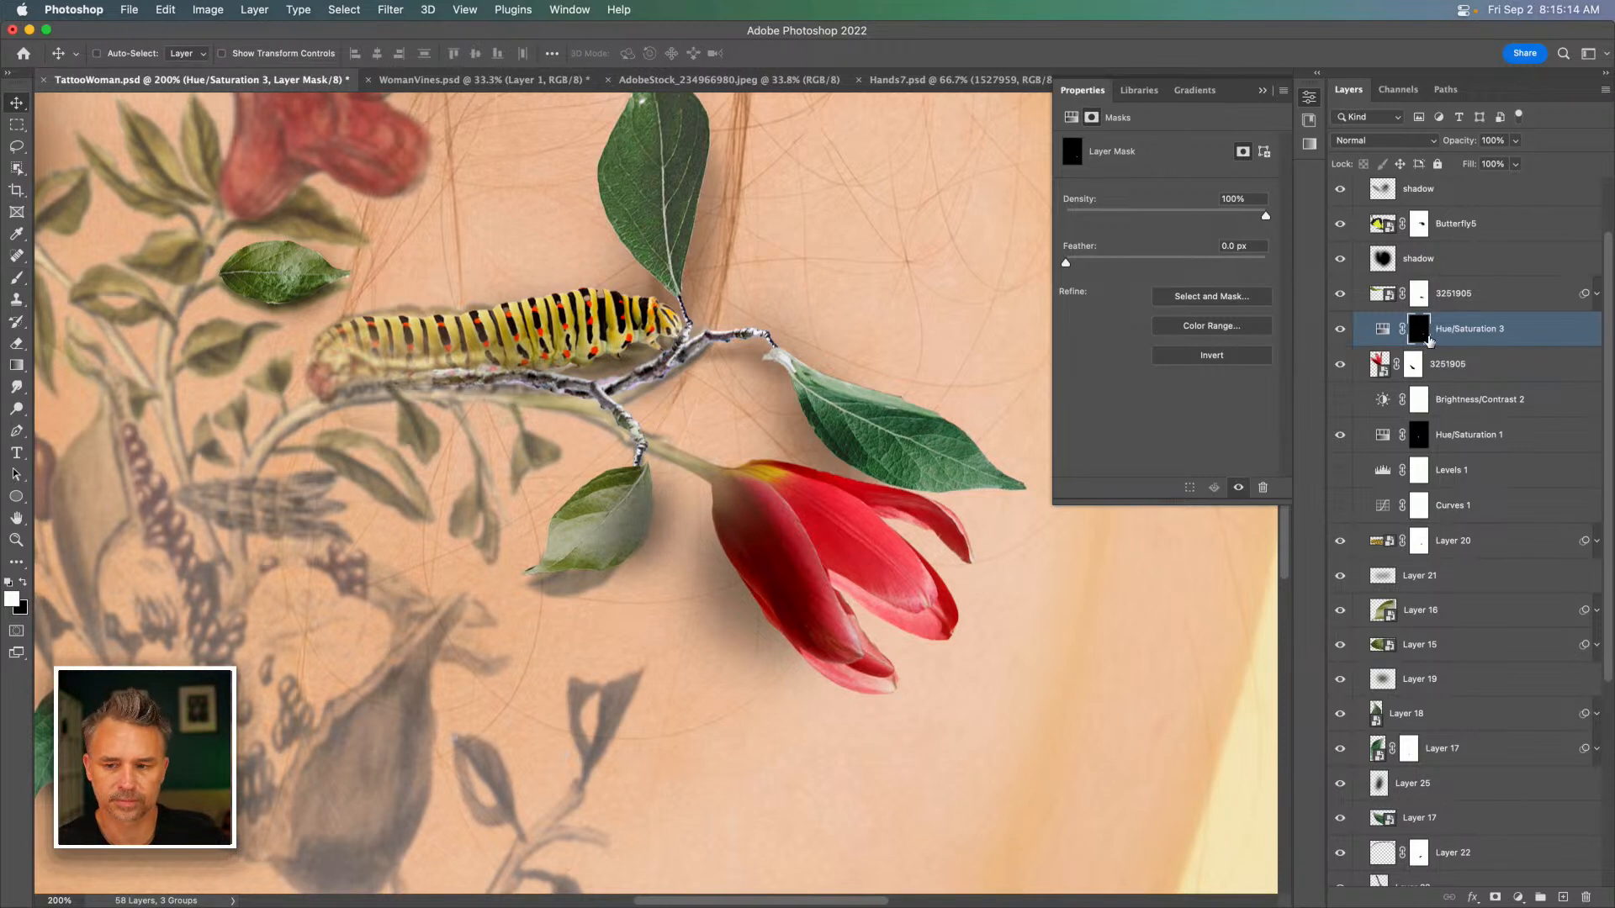
alt+click(1369, 350)
key(super+z)
alt+click(1392, 348)
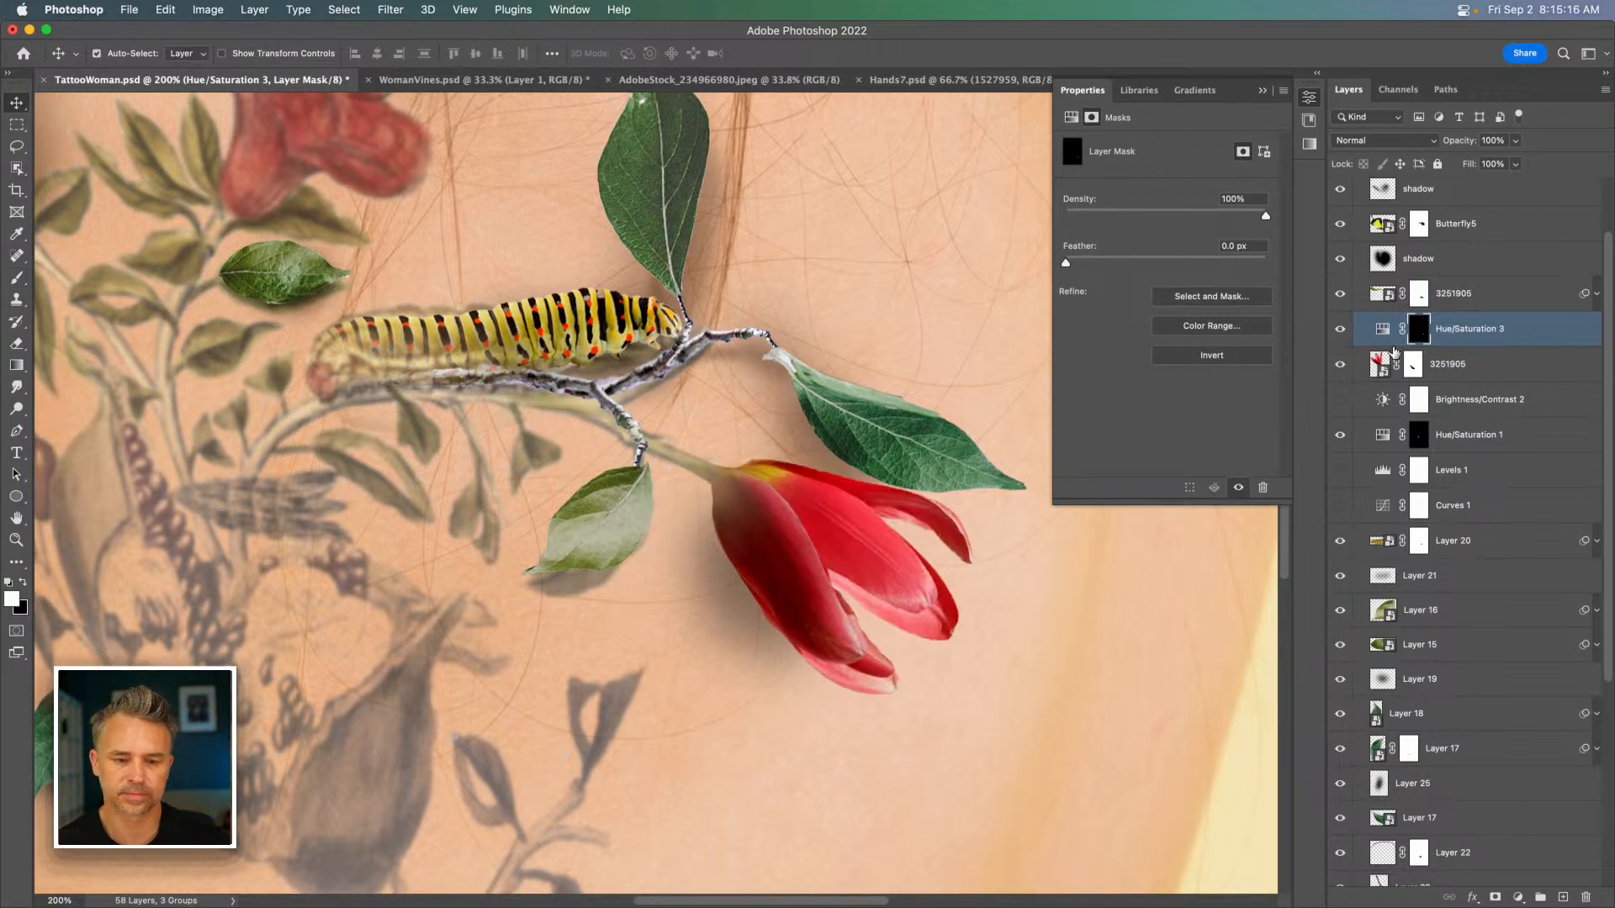
Extend the shadow around the tulip's lower petals with a 200 px white brush on the mask, and set saturation to +70.
key(b)
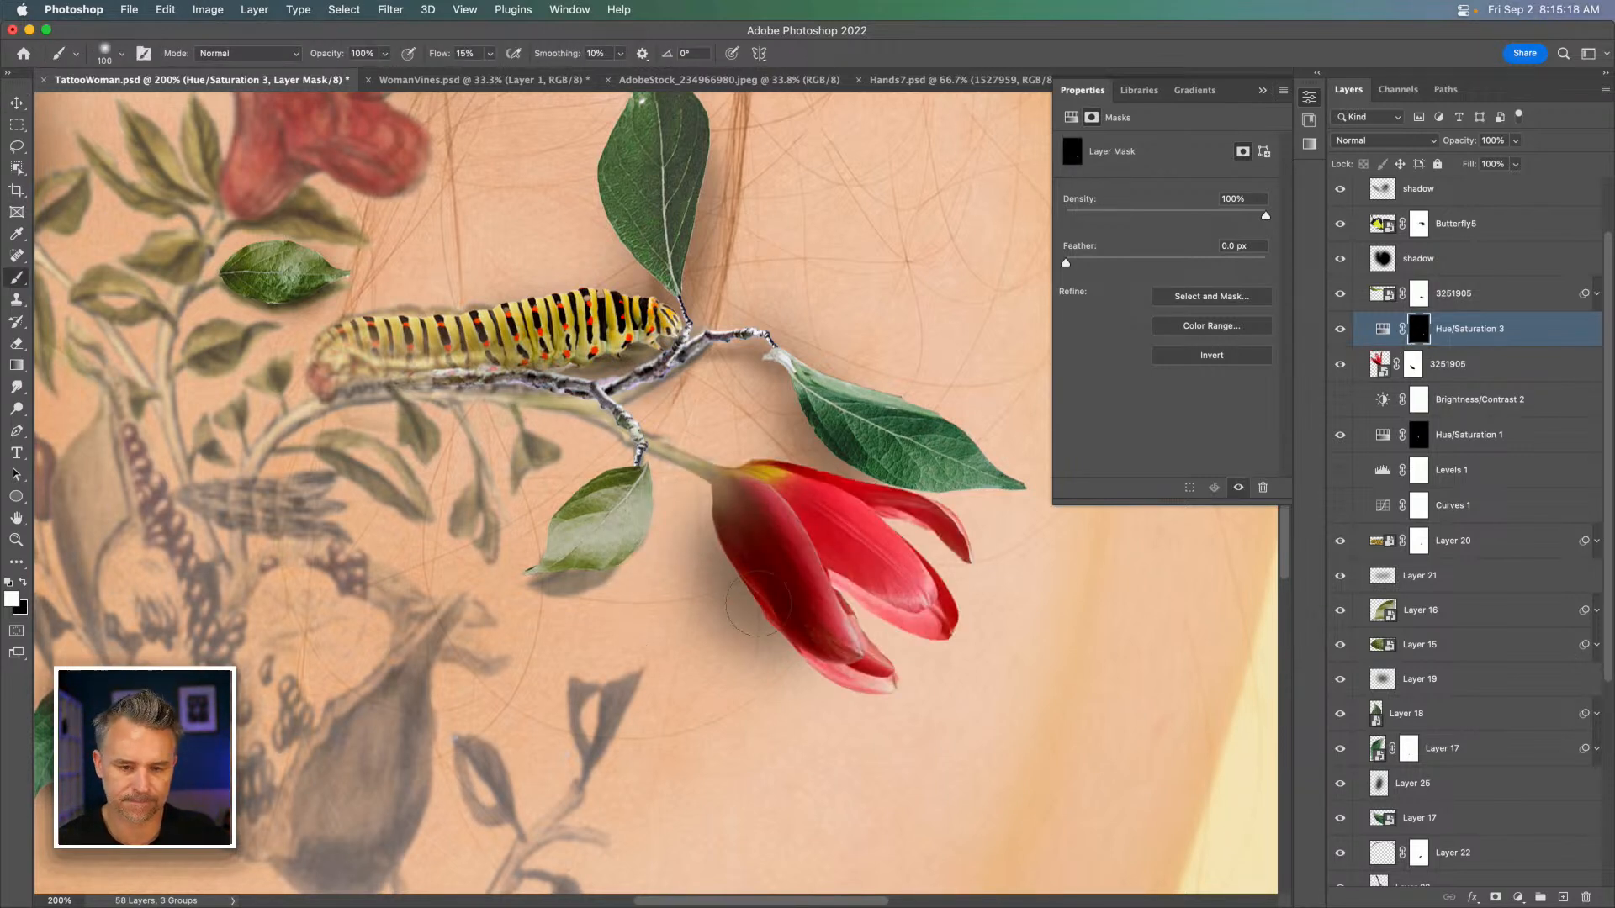
key(bracketright)
mouse_move(863, 607)
mouse_down()
mouse_move(871, 648)
mouse_move(850, 620)
mouse_move(829, 662)
mouse_move(873, 565)
mouse_move(877, 611)
mouse_move(905, 568)
mouse_move(905, 598)
mouse_move(819, 667)
mouse_move(875, 616)
mouse_up()
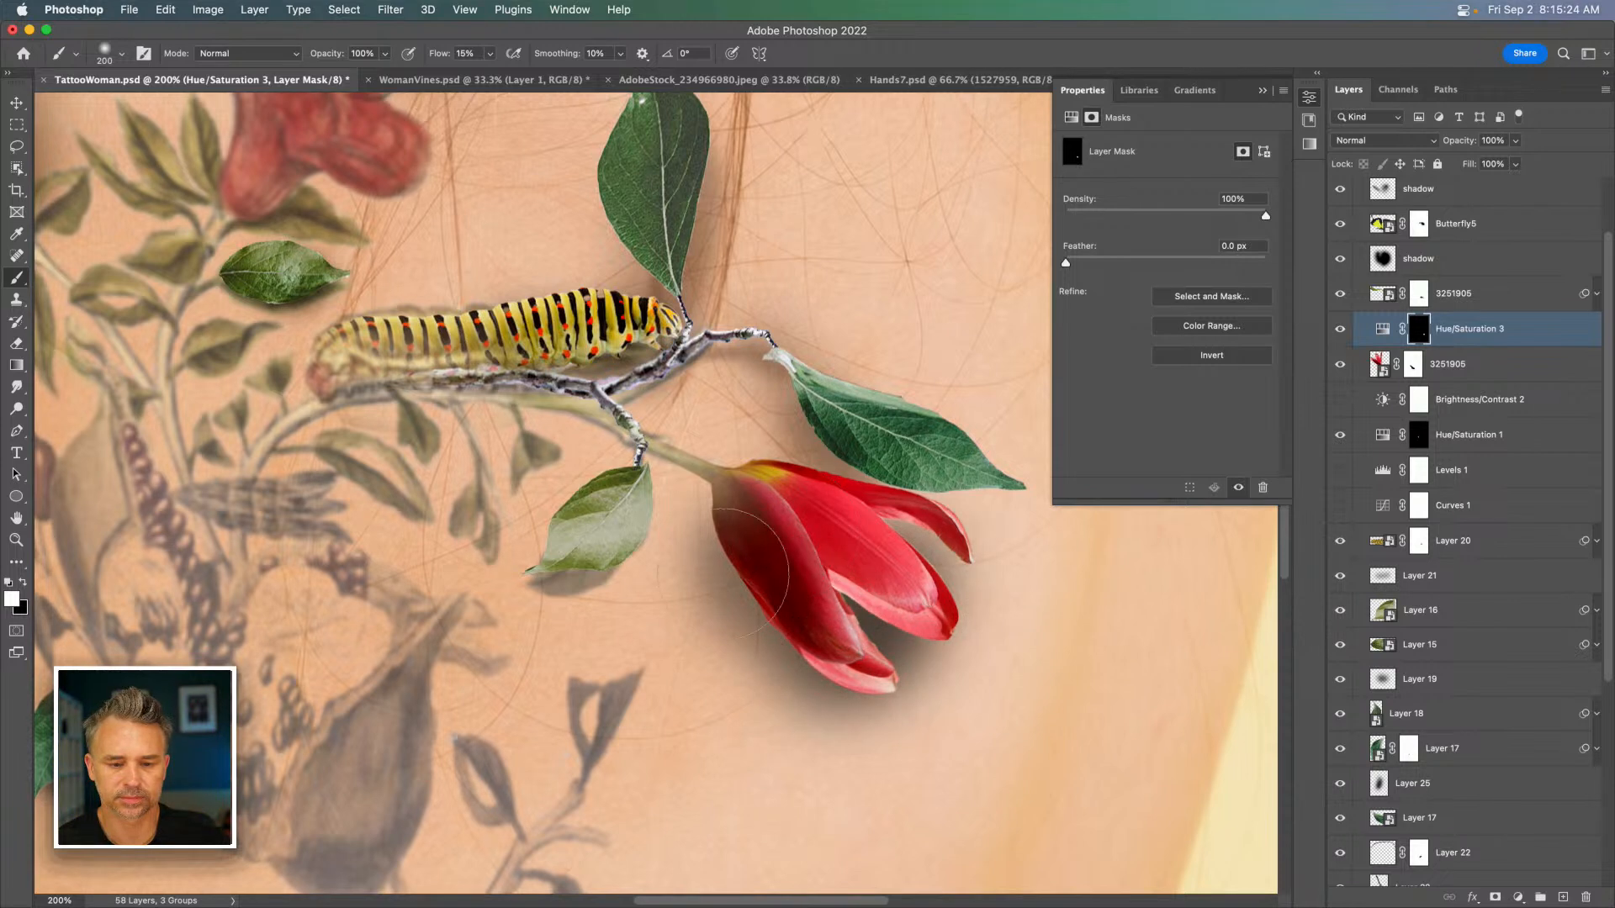
drag(775, 648, 789, 686)
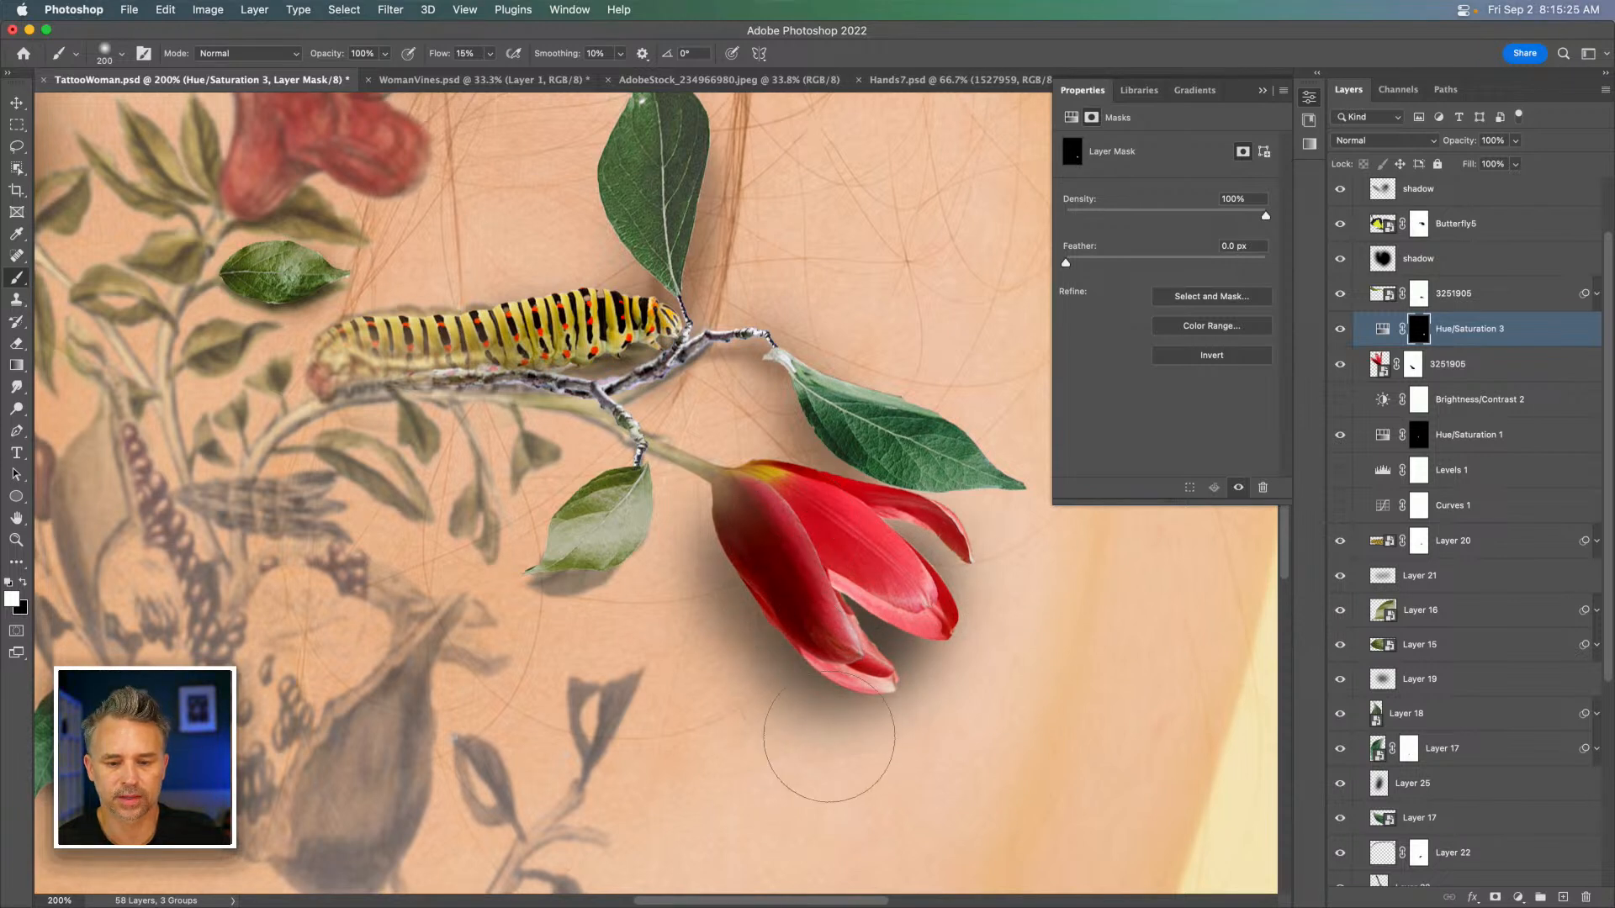
click(1388, 329)
drag(1191, 245, 1235, 250)
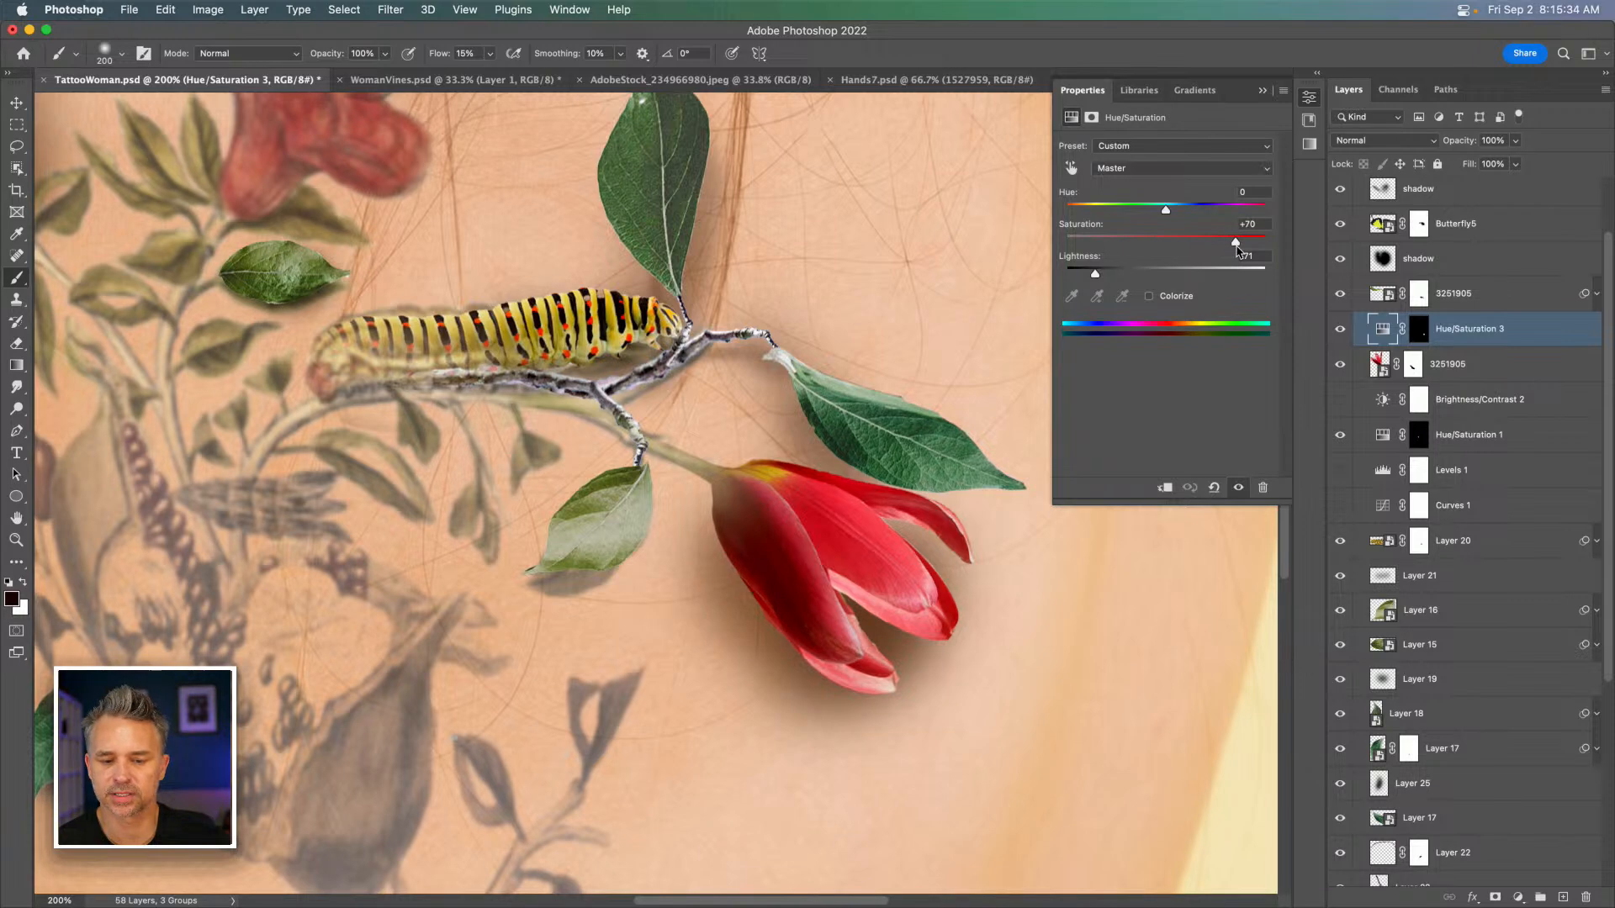
Examine the tulip's shadow in the whole composite and look closely at the butterflies on the shoulder.
key(super+minus)
key(super+minus)
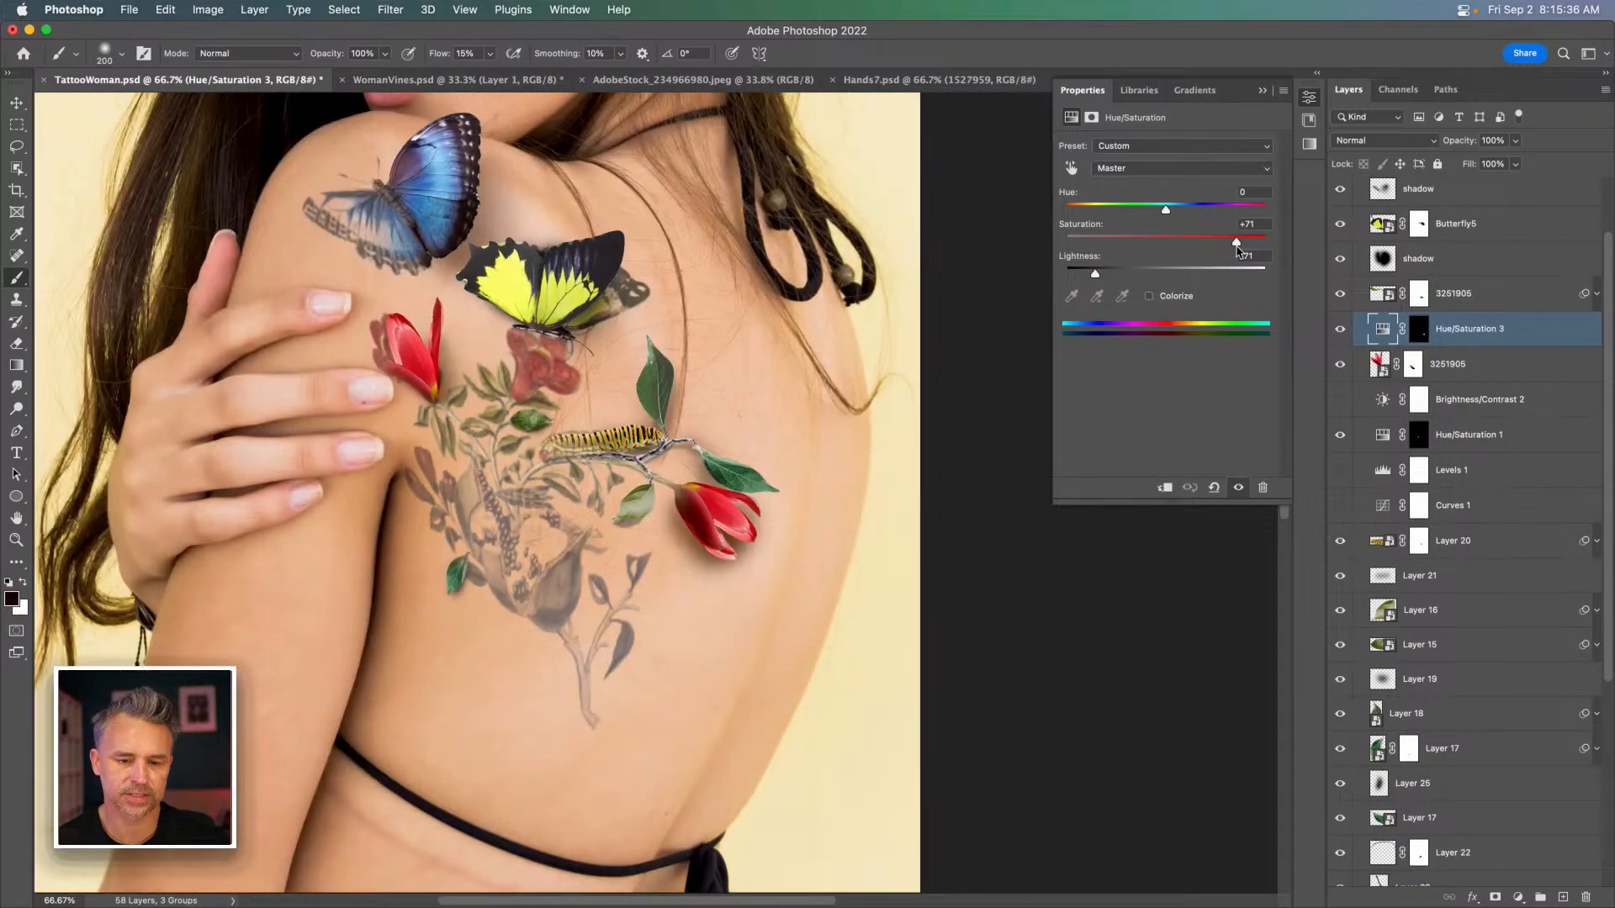
drag(668, 380, 753, 474)
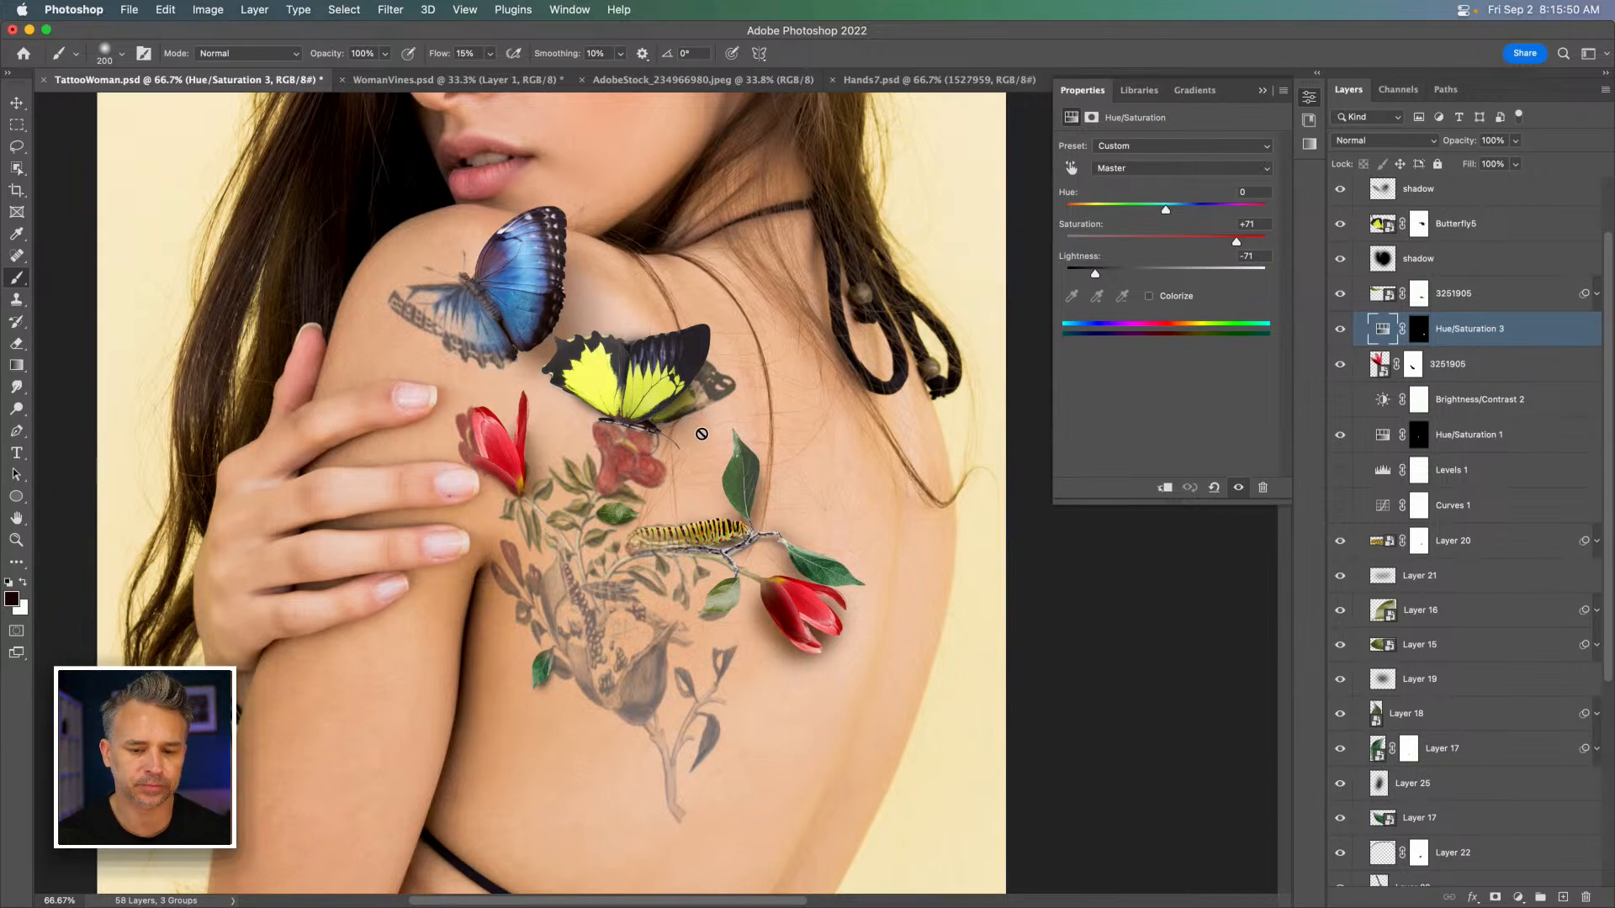
drag(454, 295, 538, 424)
key(super+minus)
key(super+minus)
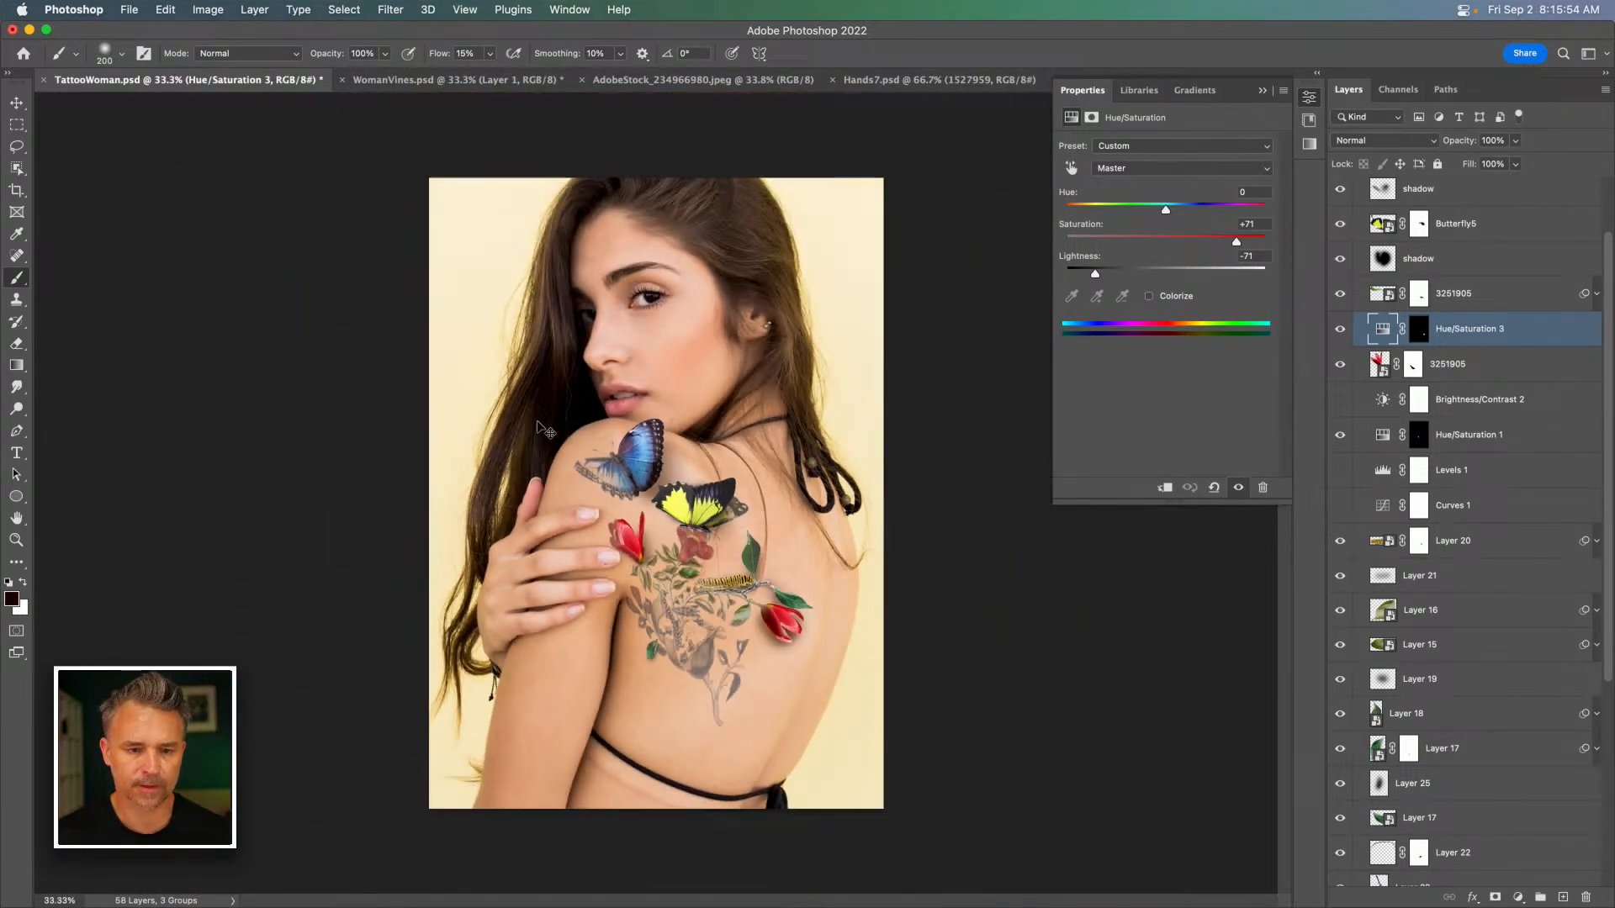
click(16, 125)
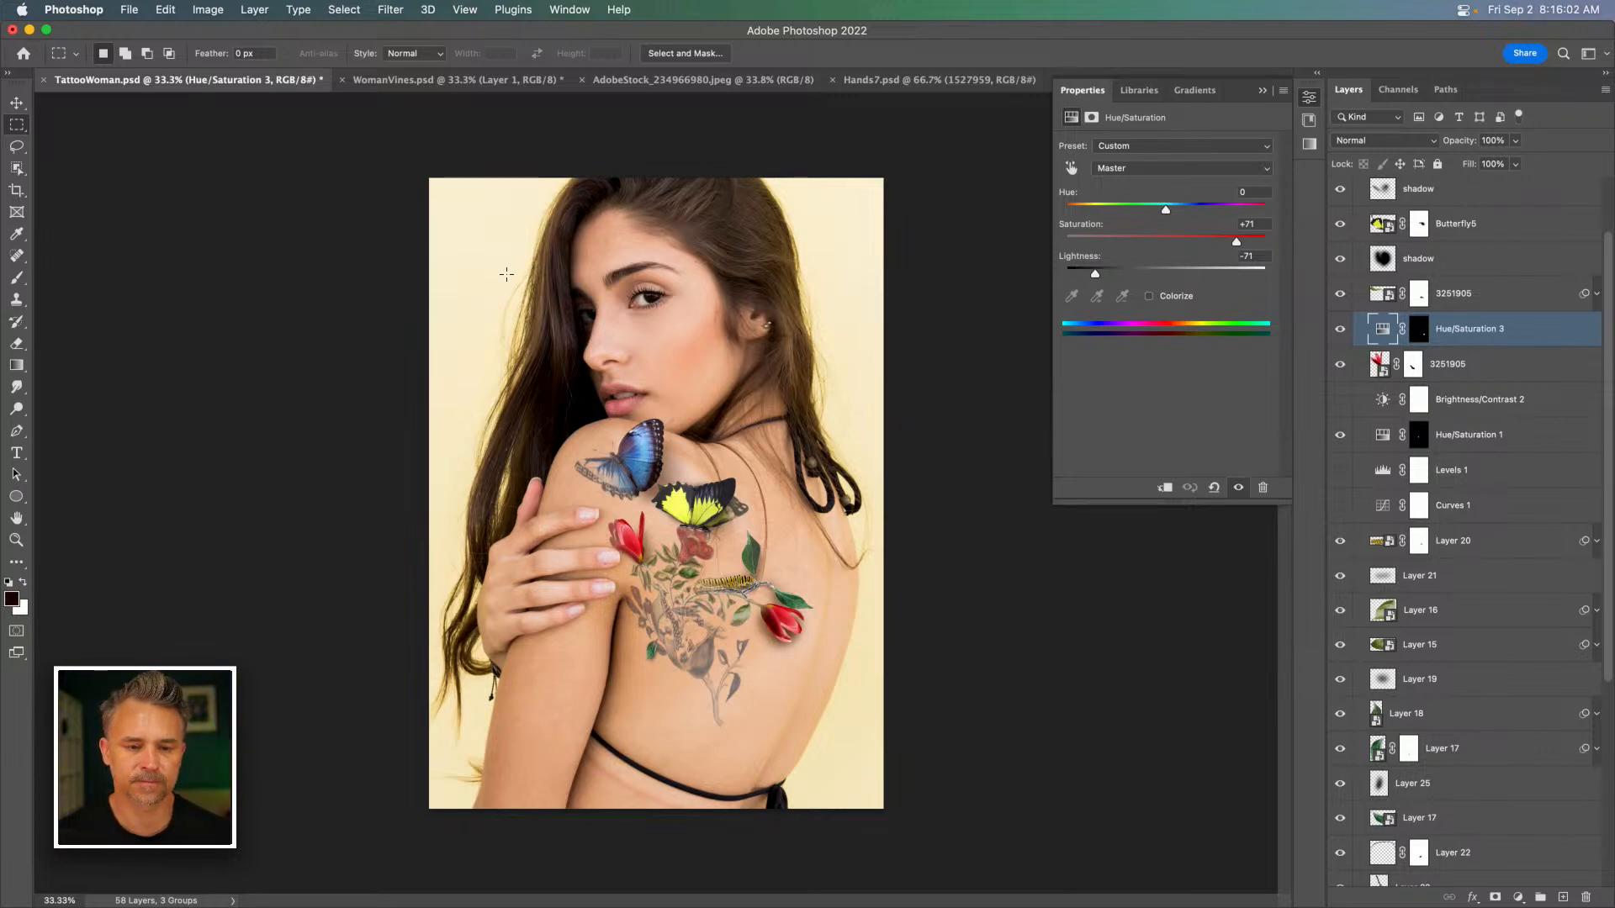
key(super+equal)
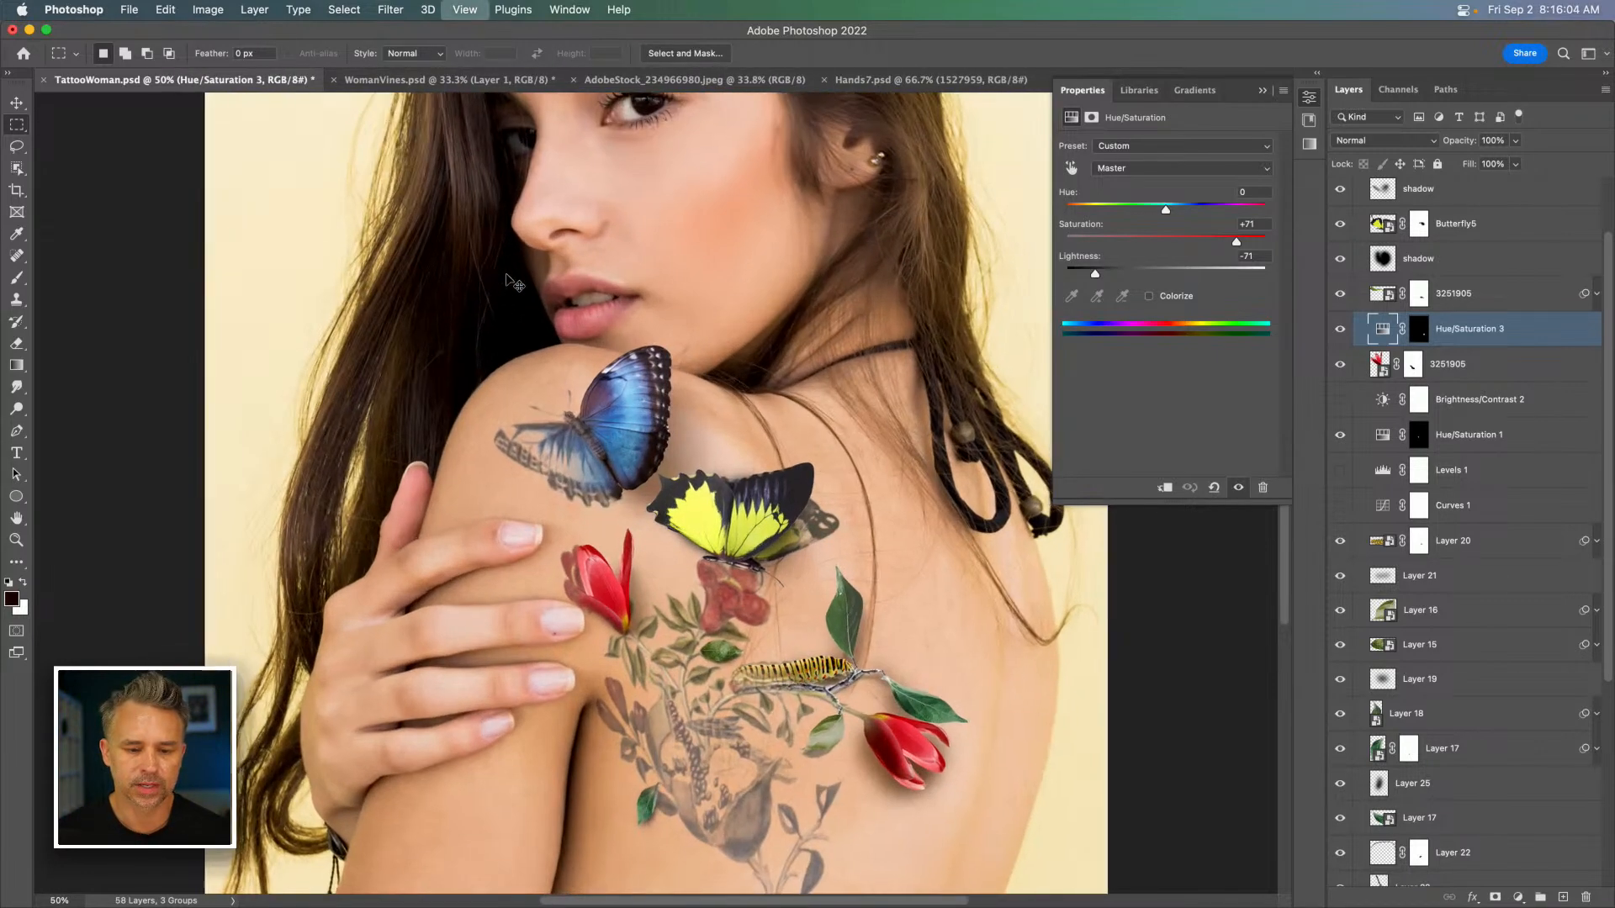
key(super+equal)
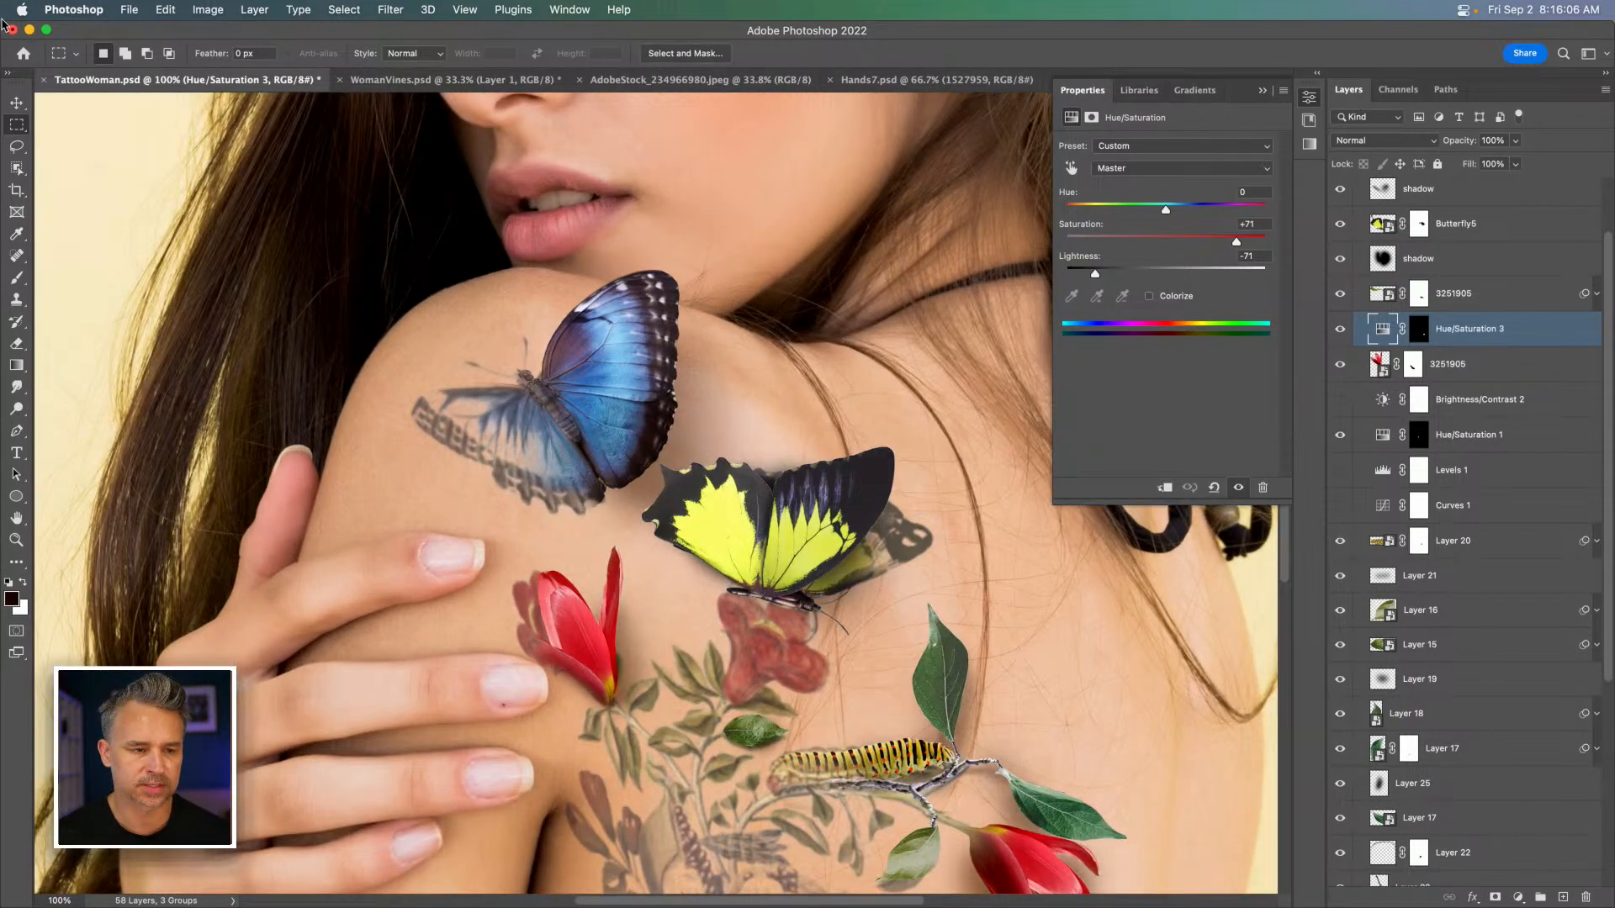
Pick the painted shadow layer beneath the yellow butterfly, compare it on and off, and hide it.
click(16, 102)
click(849, 577)
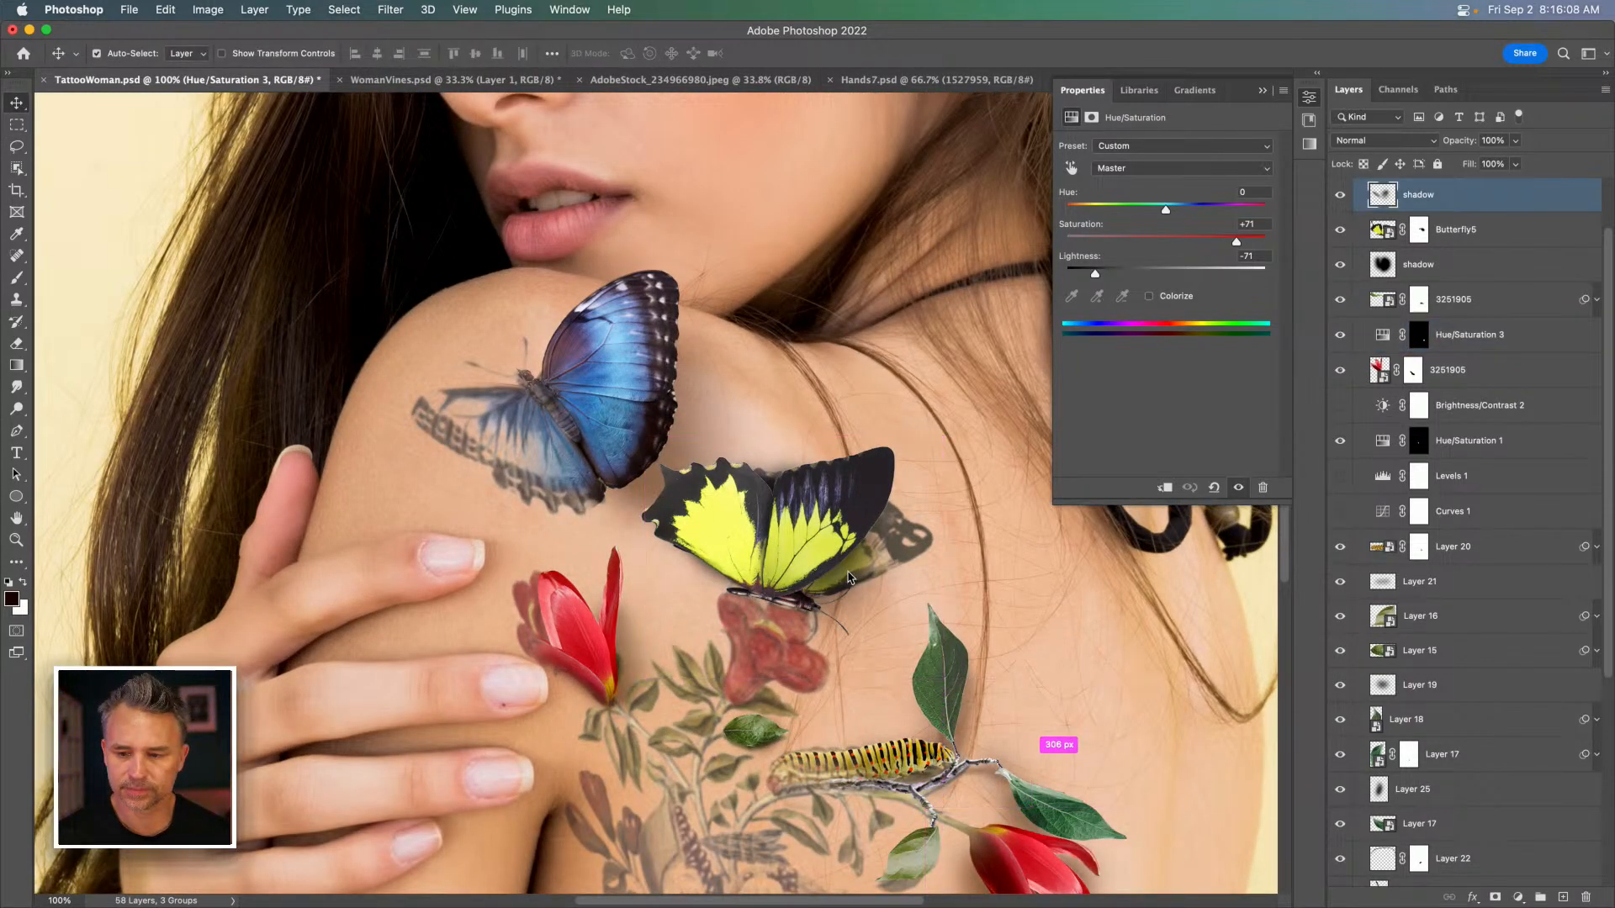
scroll(1379, 277, up, 3)
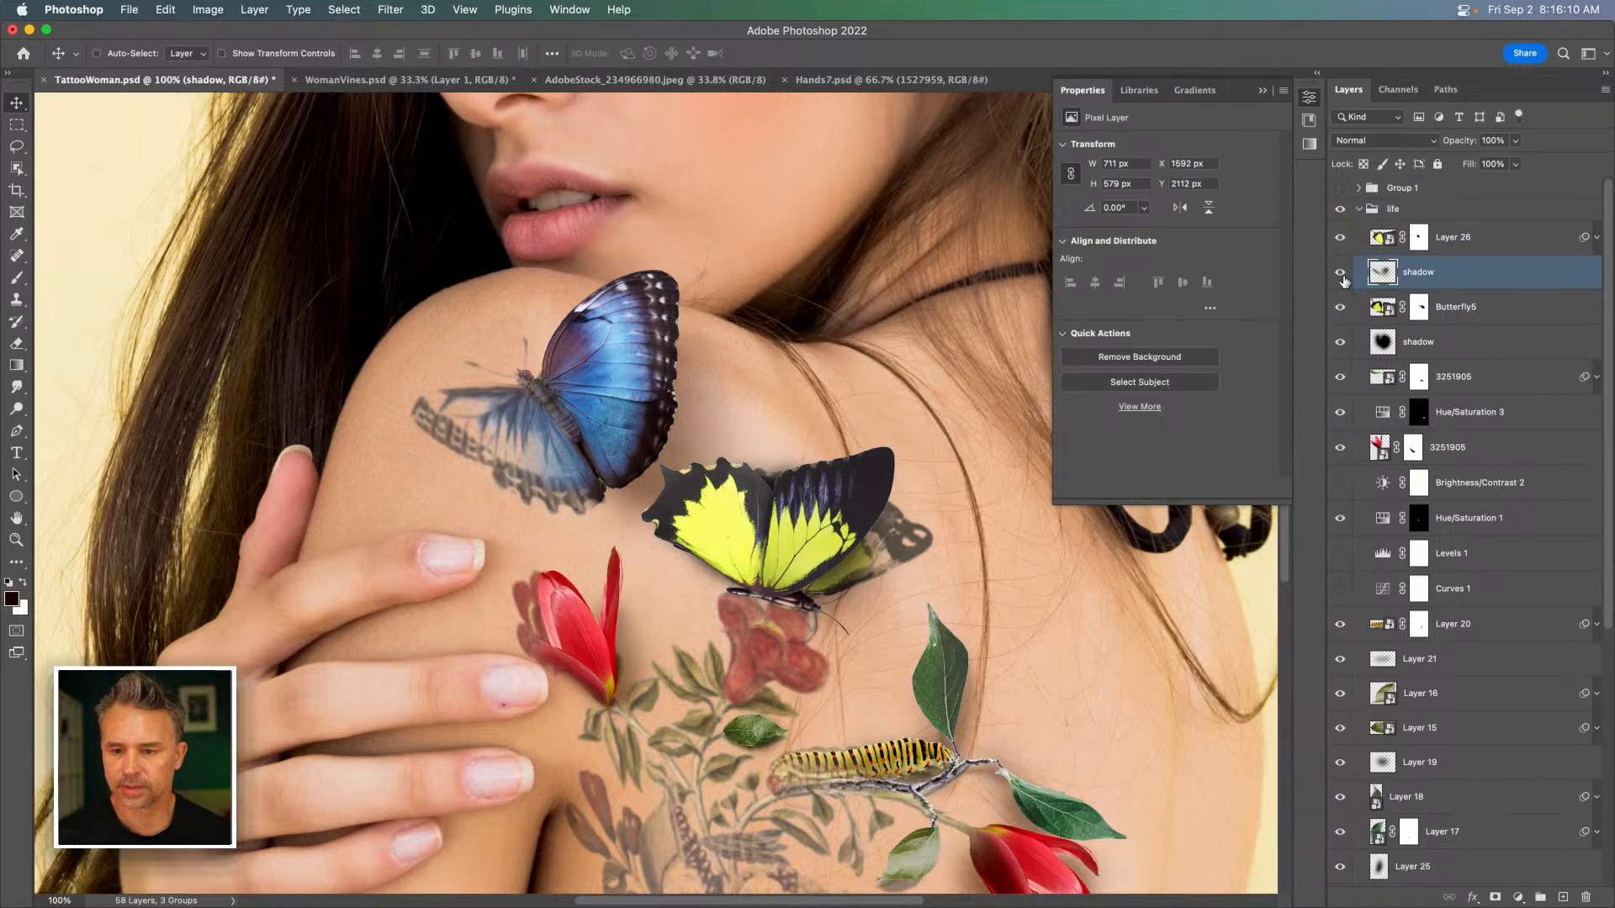
click(1341, 272)
click(1341, 272)
click(1340, 272)
click(1340, 272)
click(1341, 271)
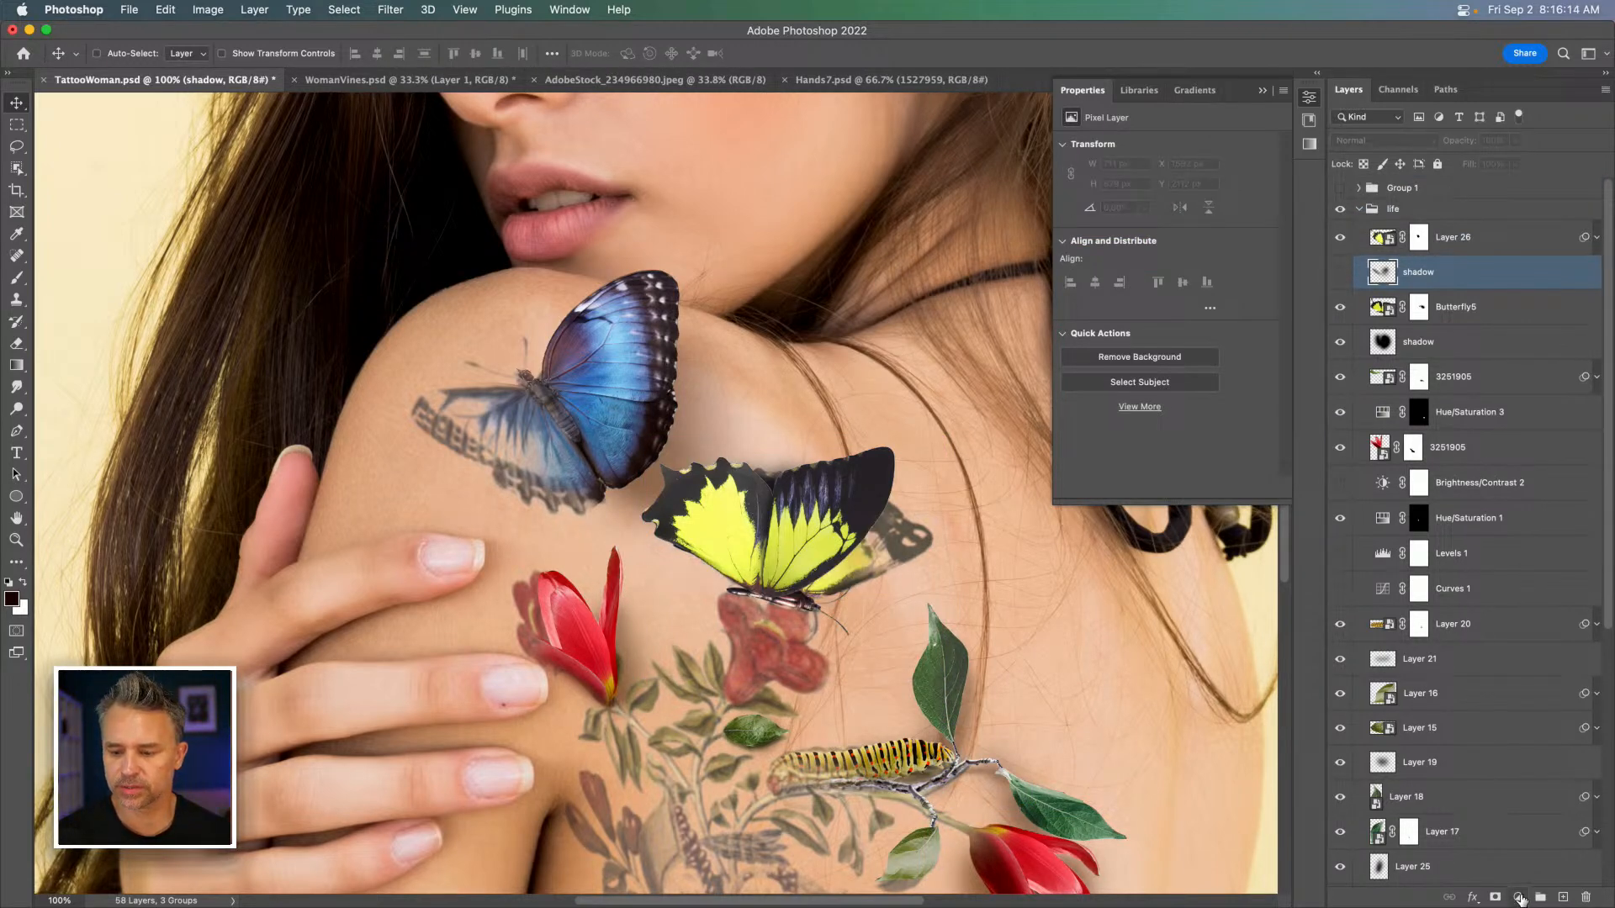
Add a Hue/Saturation adjustment above the hidden shadow layer with lightness -50 and saturation +17.
click(1518, 898)
click(1547, 677)
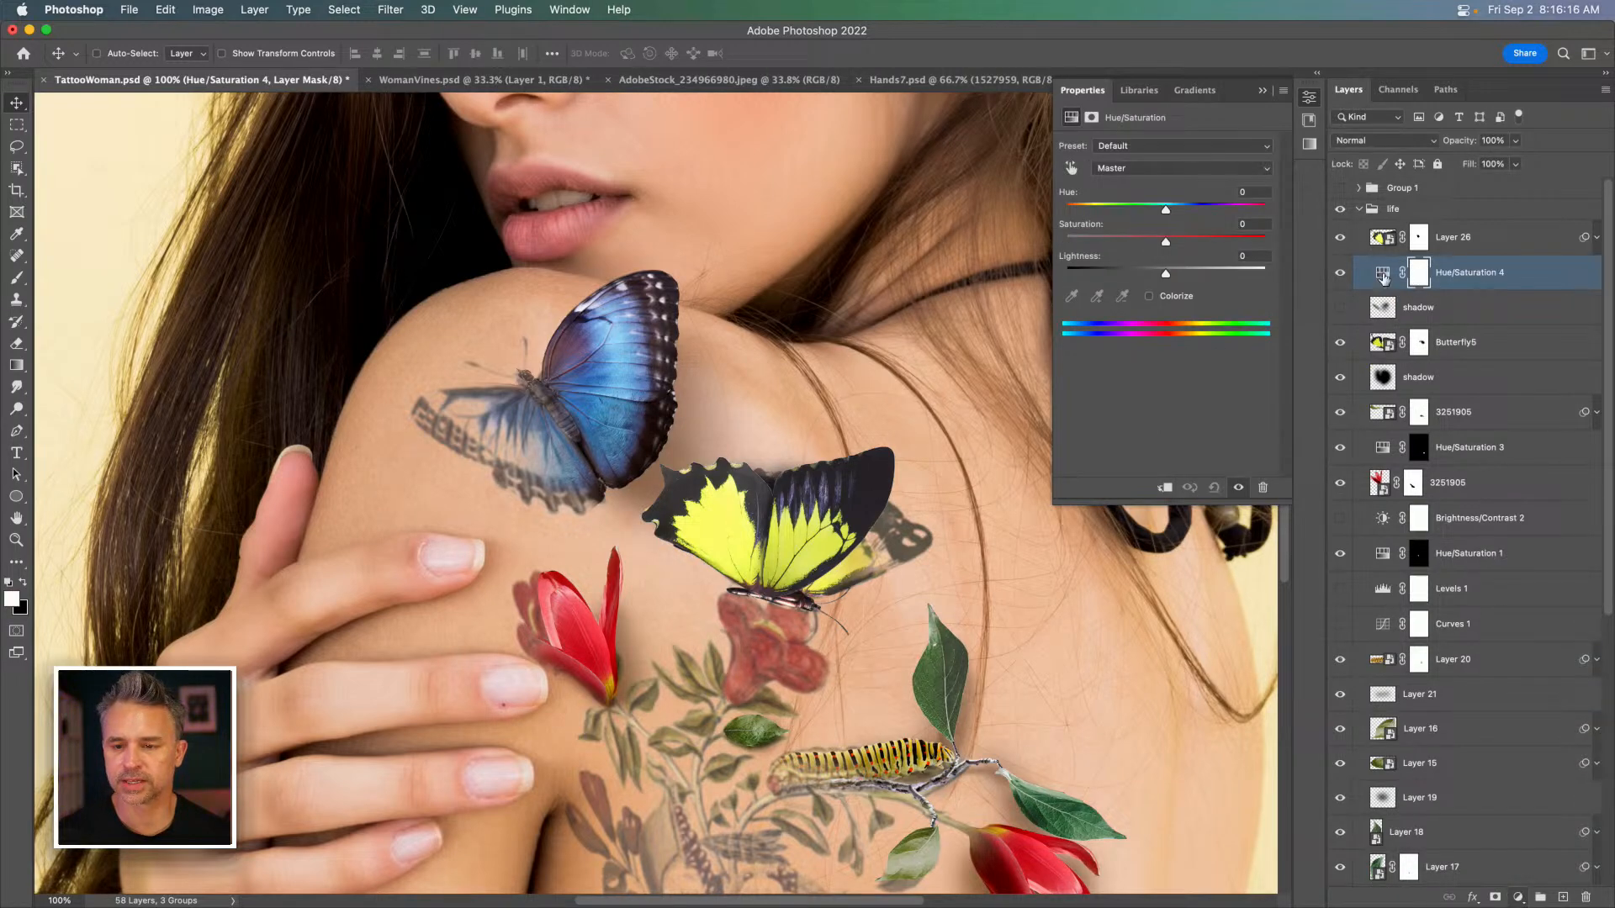
click(1132, 272)
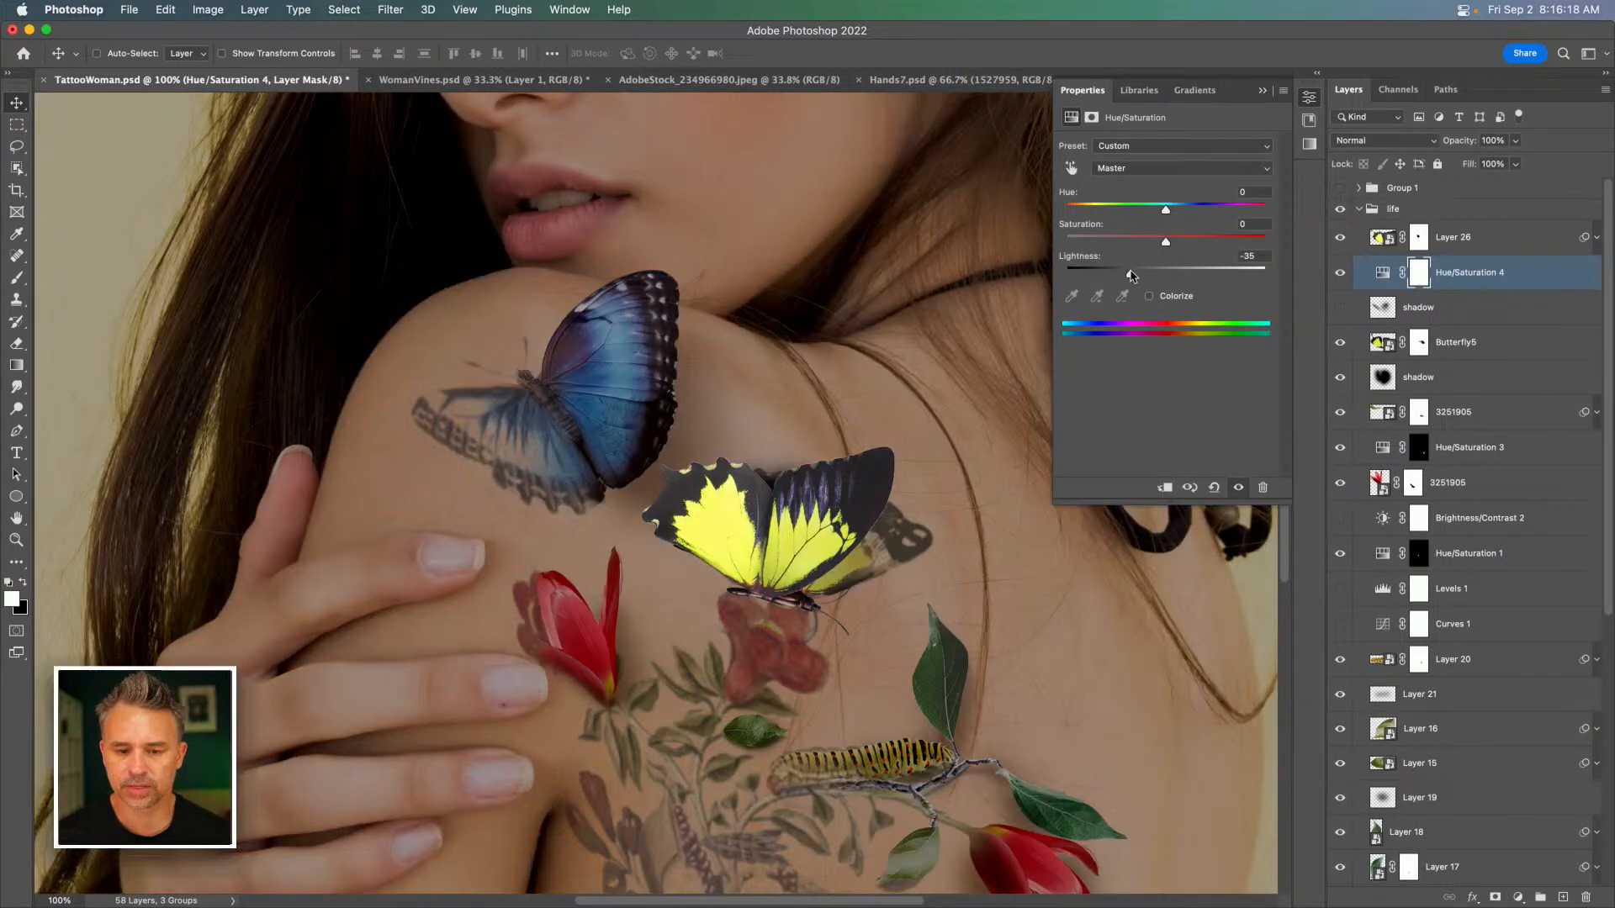
drag(1127, 275, 1182, 245)
Invert the Hue/Saturation 4 mask and paint a shadow beneath the yellow butterfly in white with 200 to 250 px brushes.
click(1419, 272)
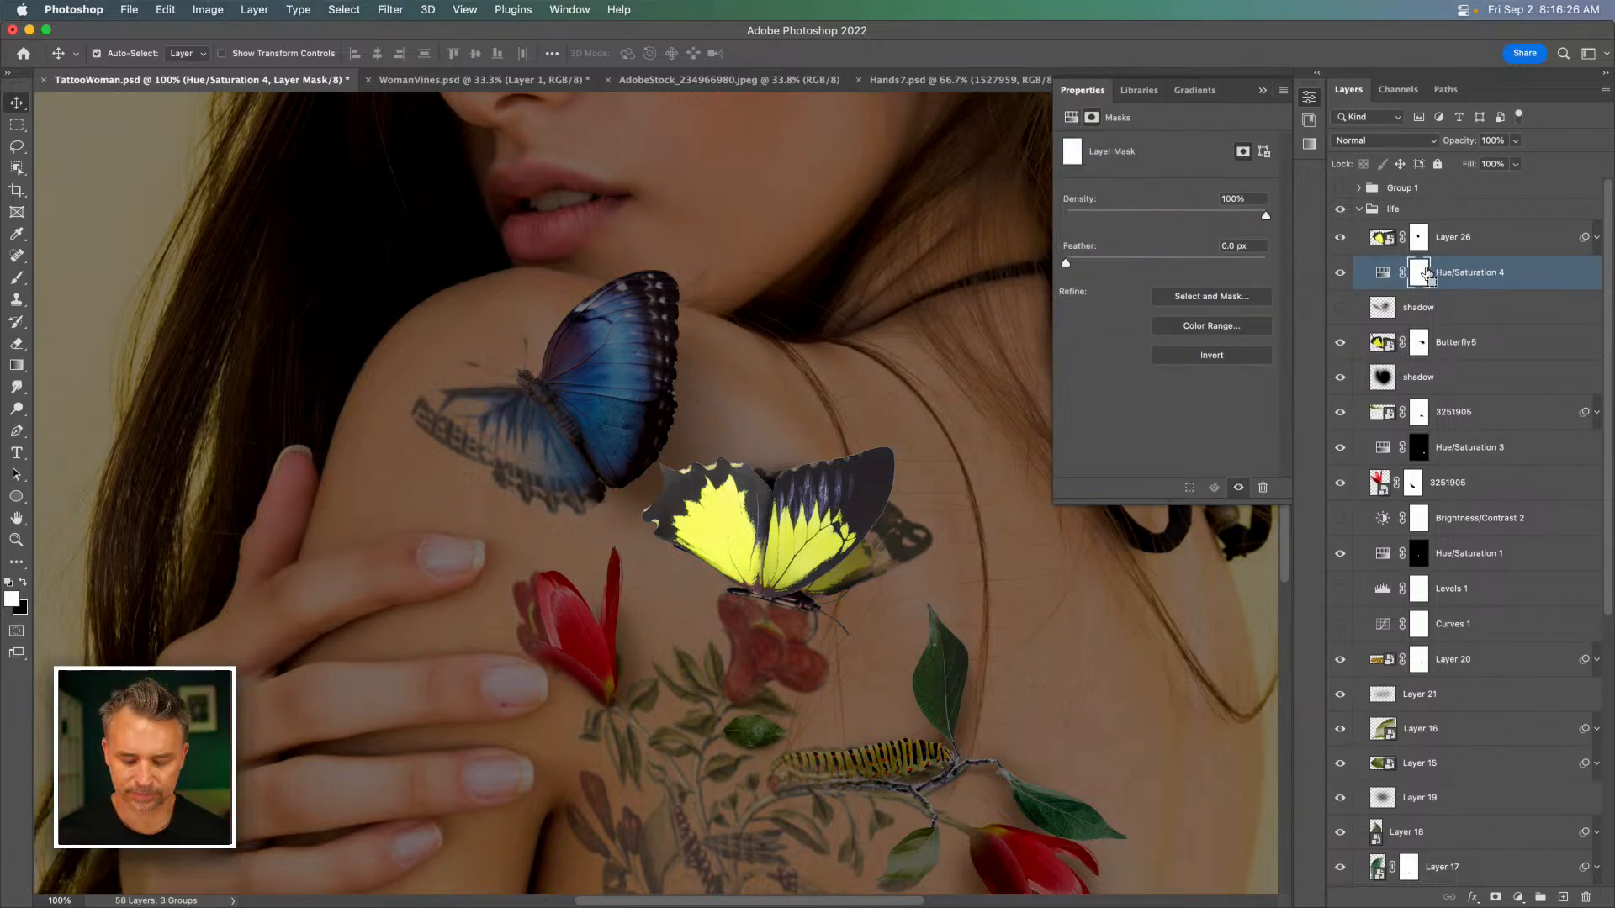
key(super+i)
key(b)
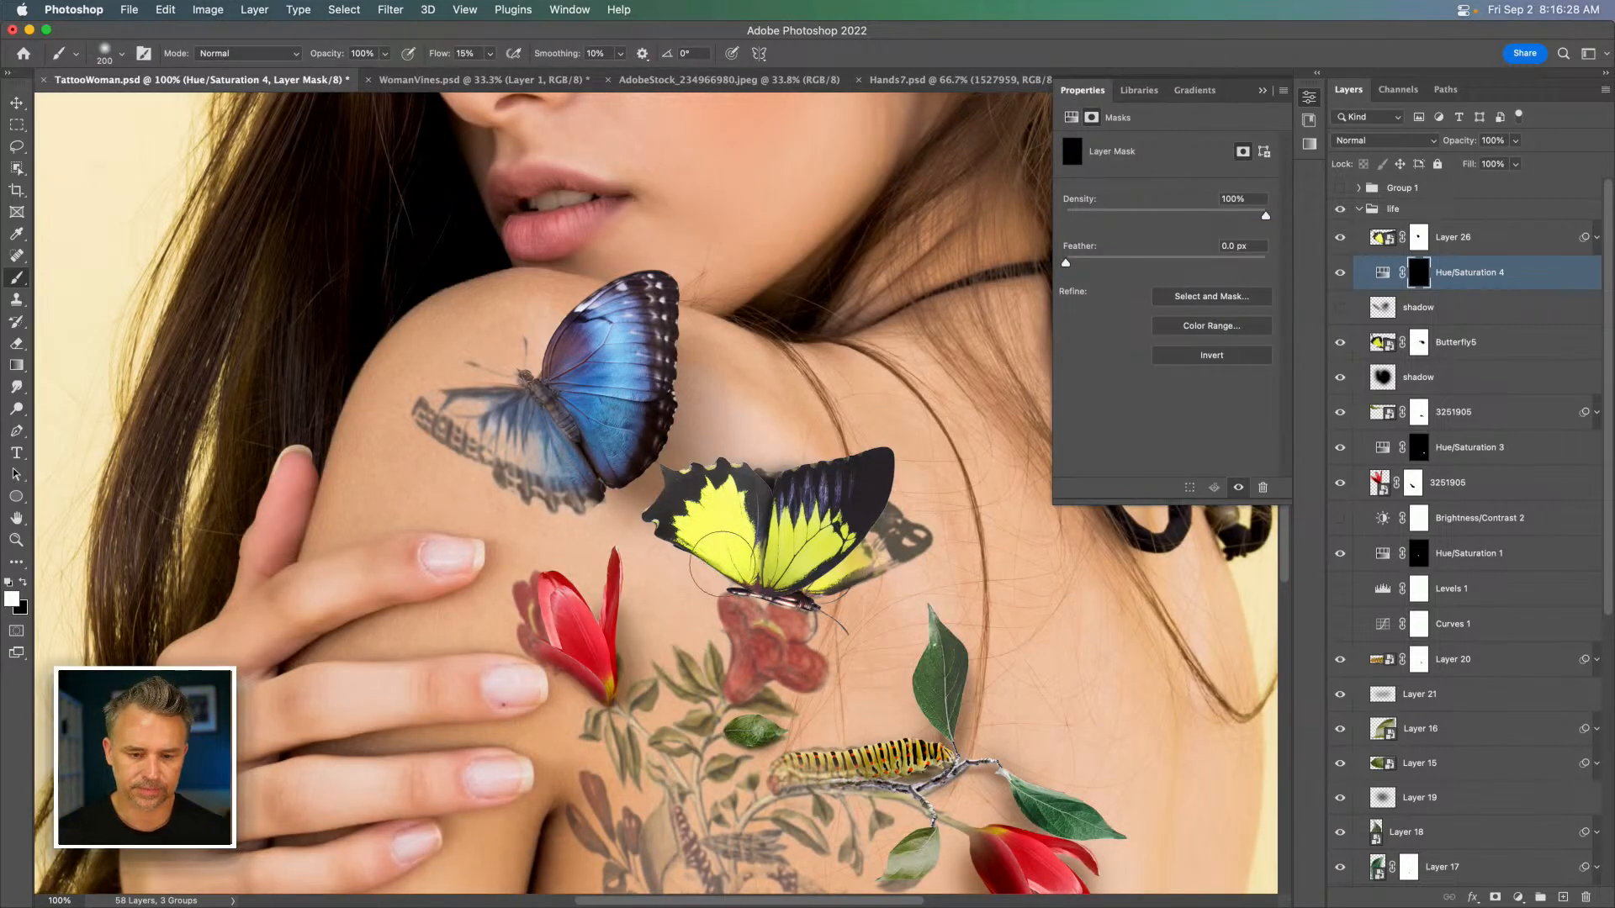
mouse_move(719, 550)
mouse_down()
mouse_move(698, 559)
mouse_move(858, 567)
mouse_up()
key(bracketright)
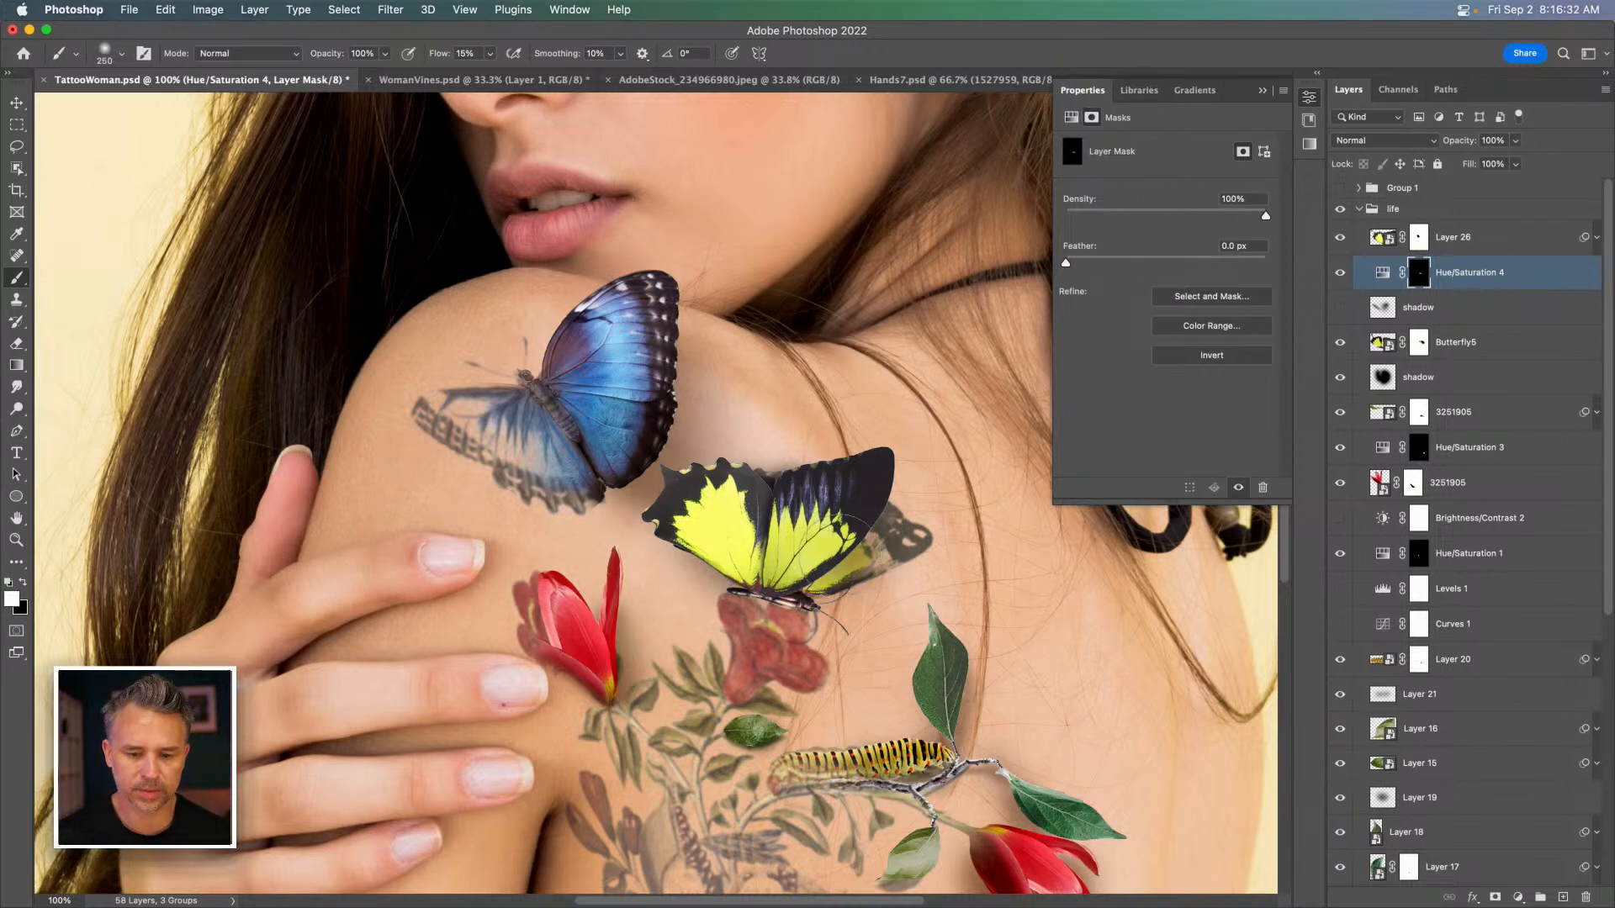
key(bracketleft)
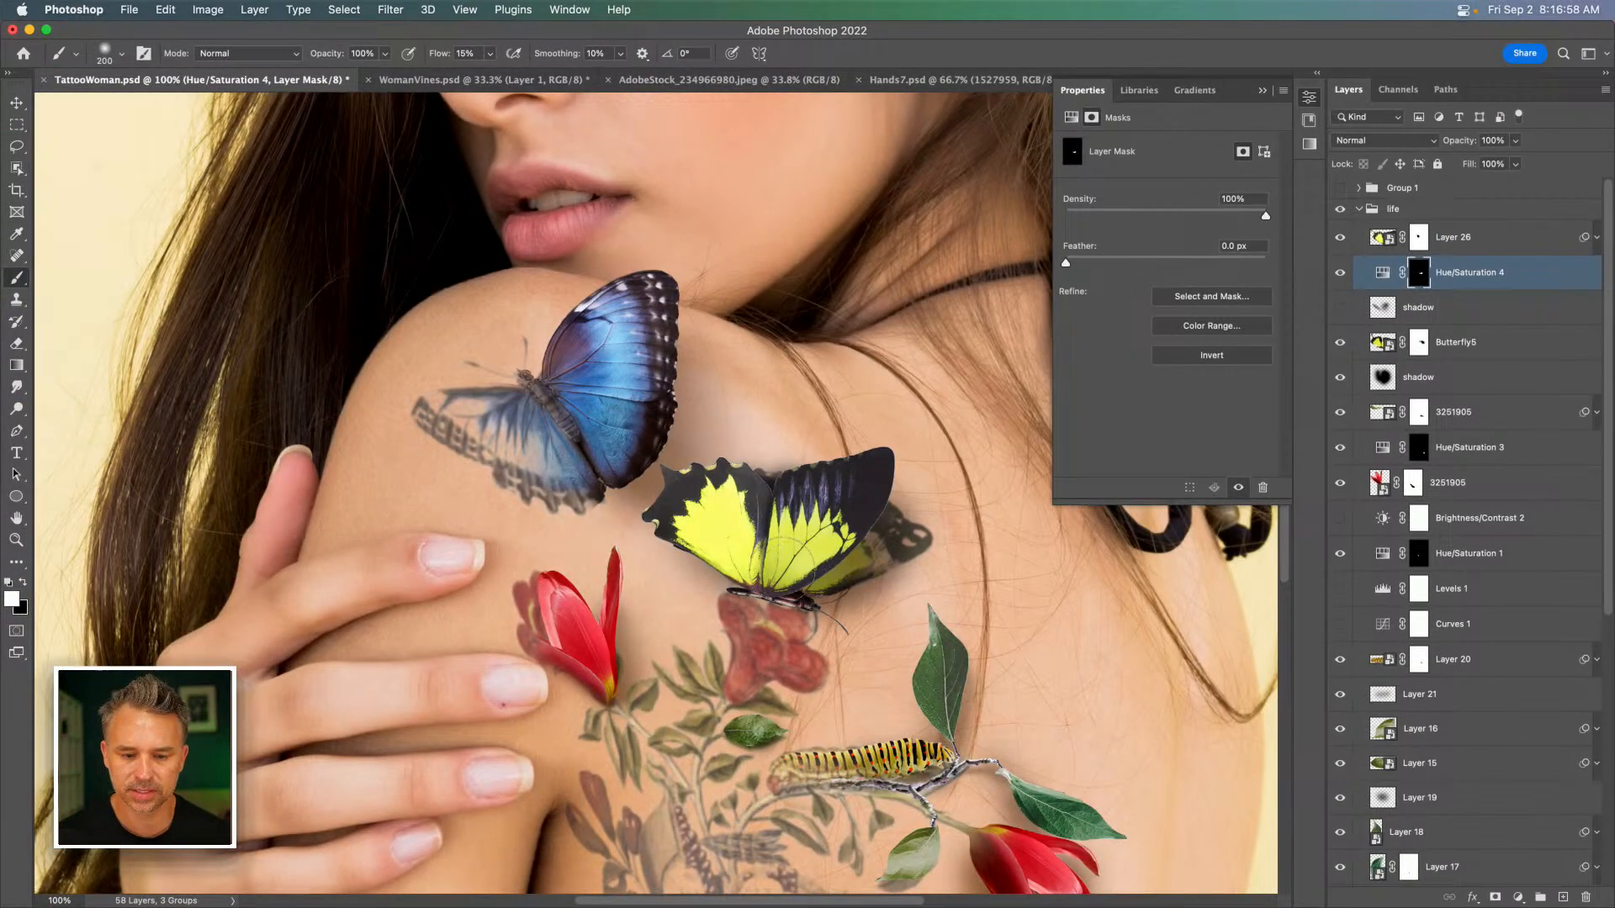
Hide the raised yellow butterfly and the Butterfly5 layer beneath it.
click(1338, 241)
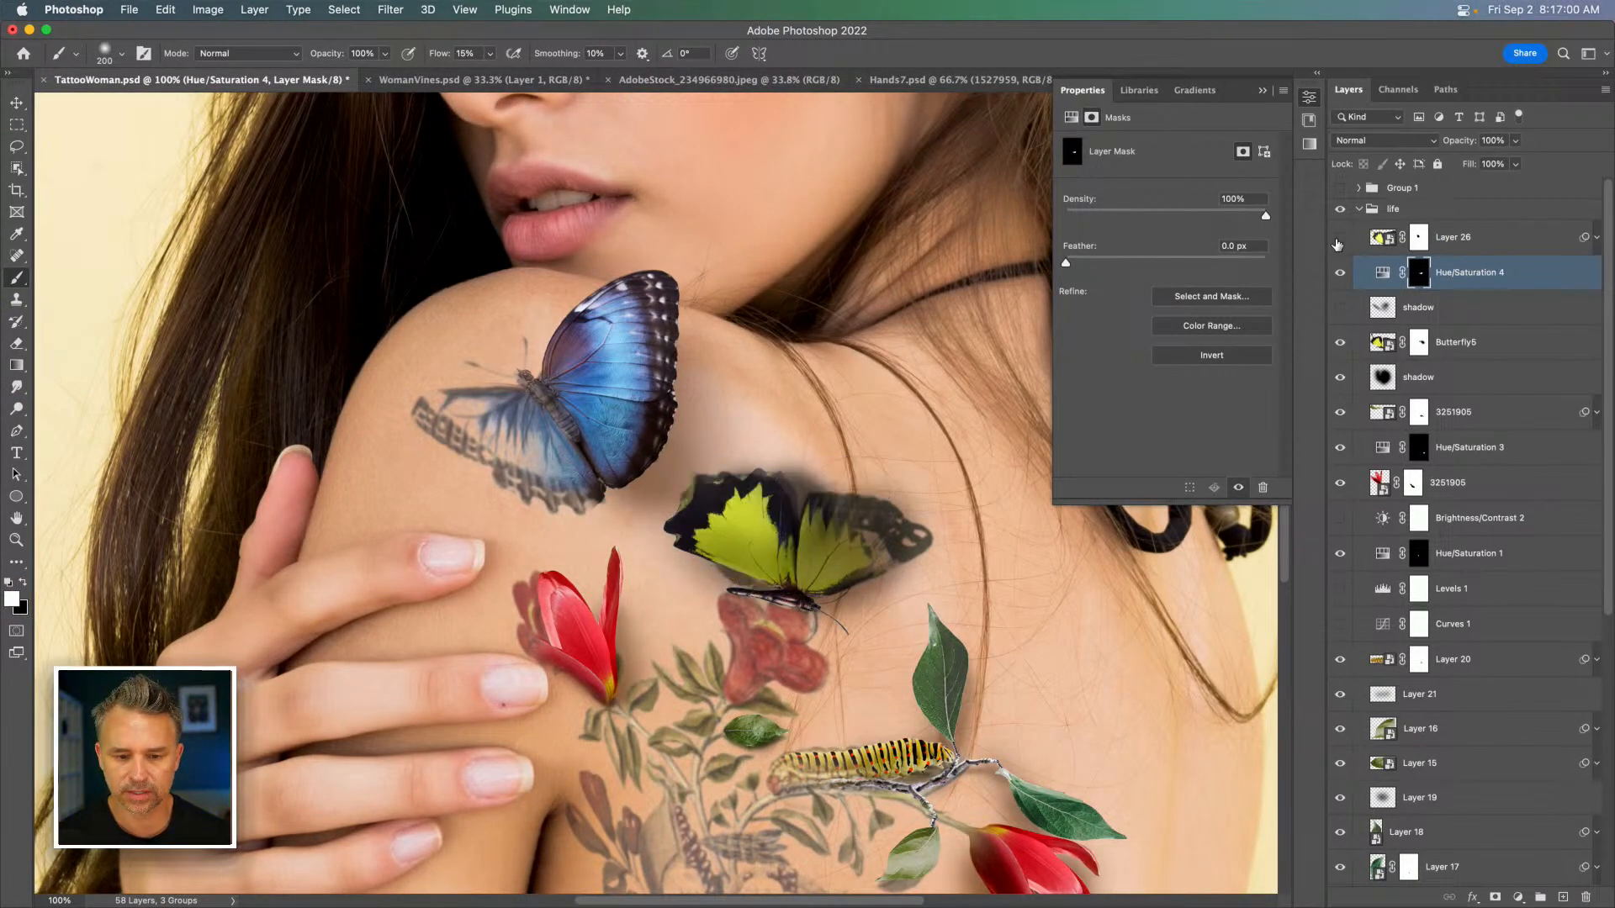
click(1339, 343)
click(1339, 343)
click(1339, 343)
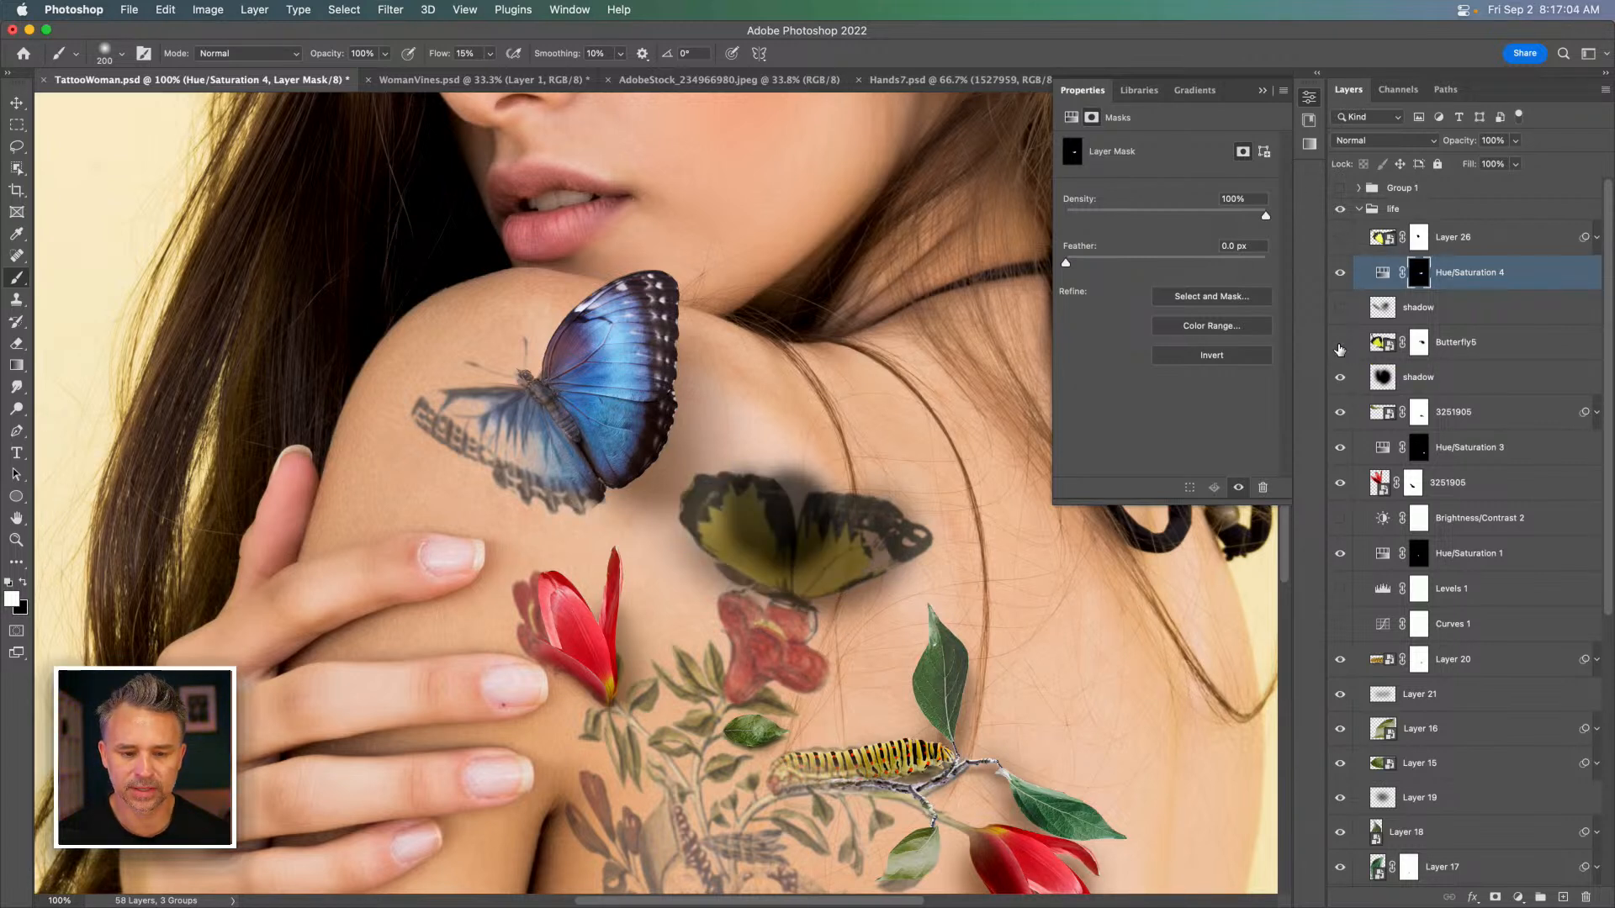
Compare the tattooed butterfly with the raised butterfly and the Hue/Saturation 4 shadow toggled on and off.
click(1340, 241)
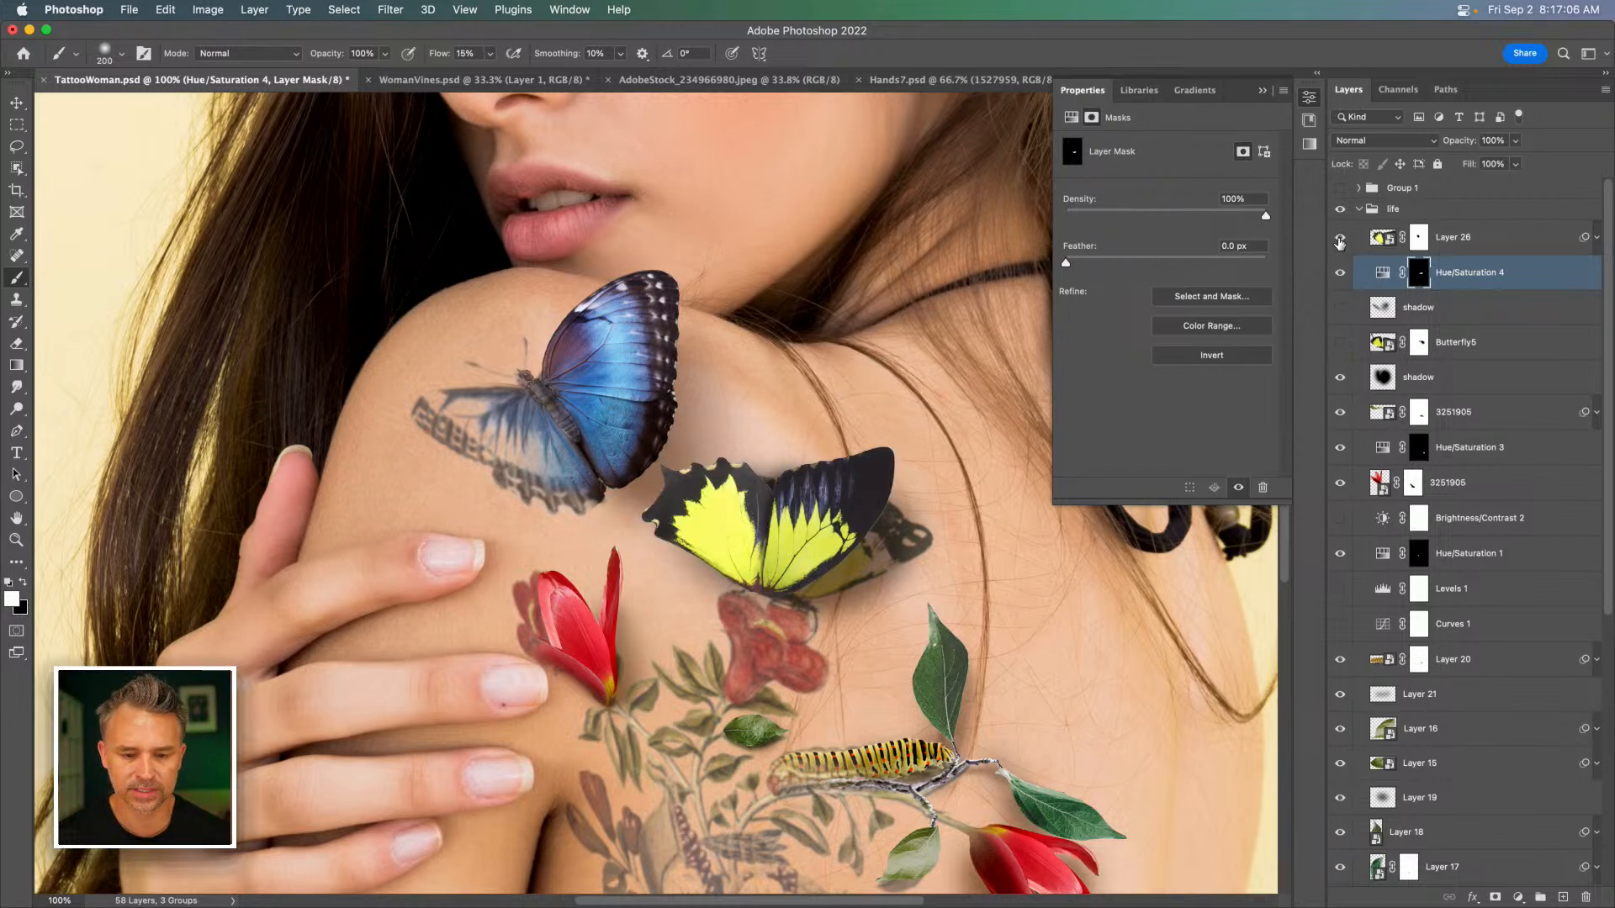
click(1340, 241)
click(1340, 241)
click(1339, 240)
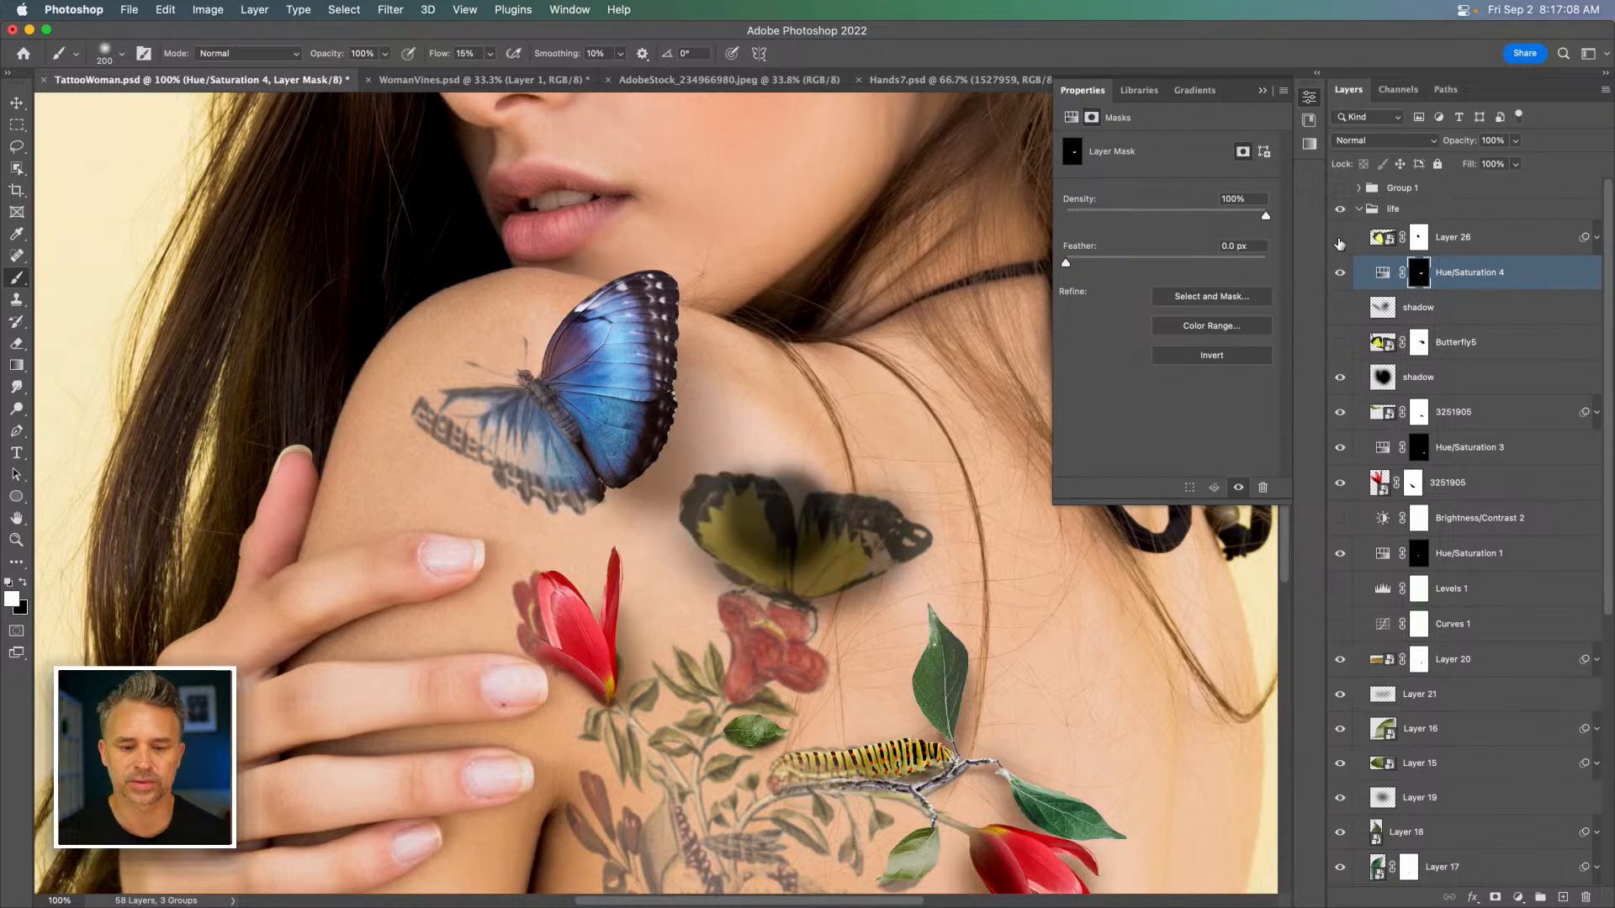
click(1339, 241)
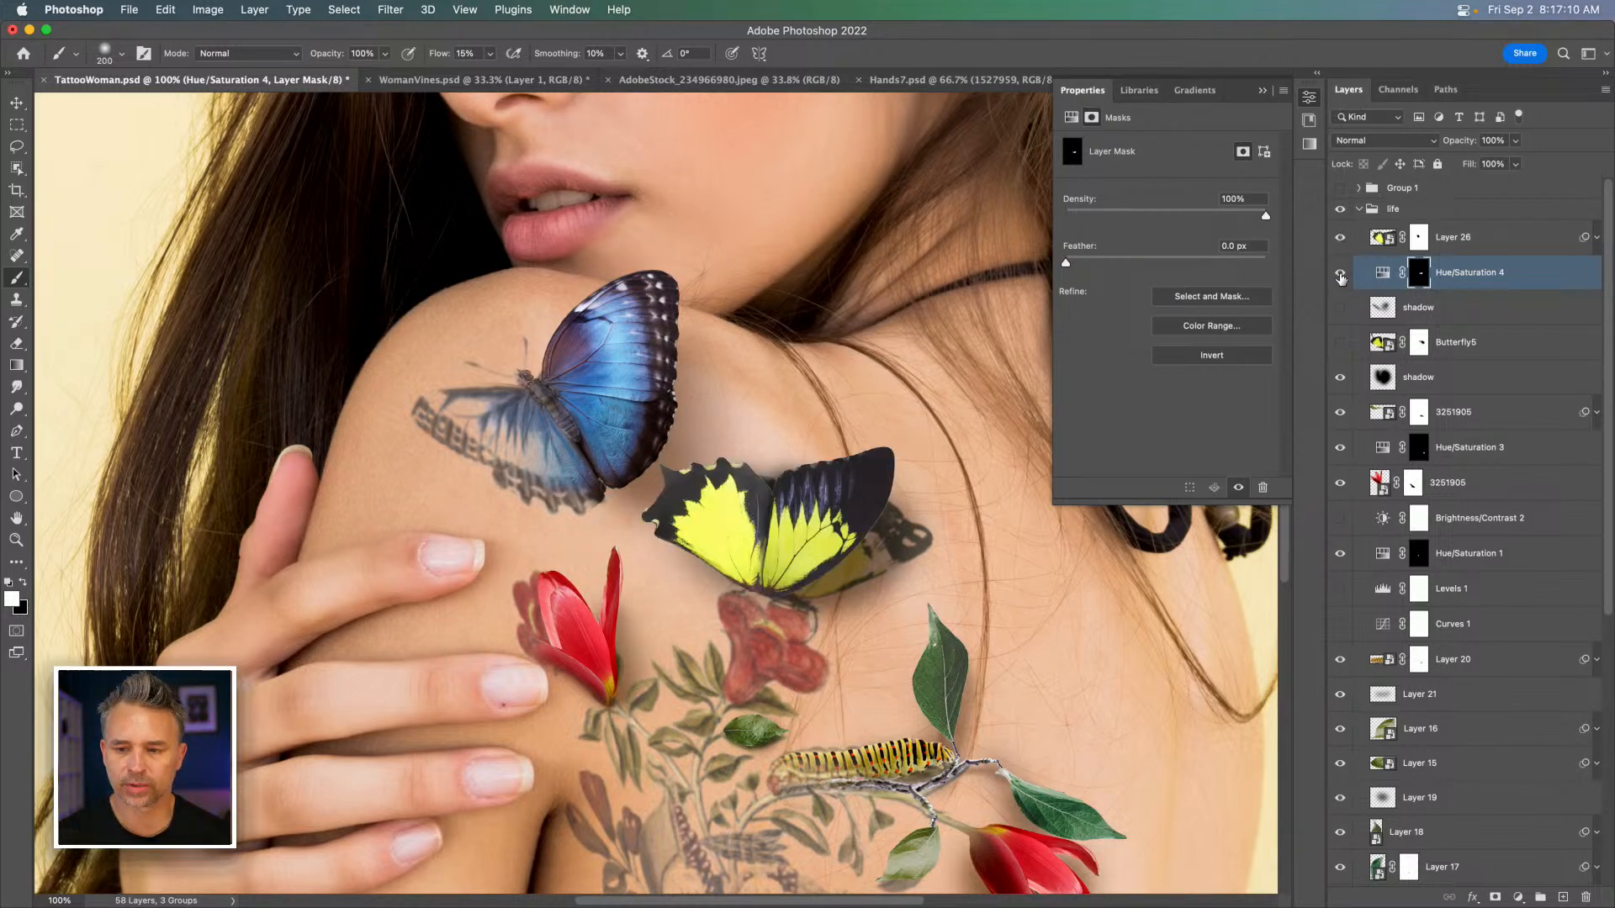
click(1339, 240)
click(1340, 273)
click(1340, 273)
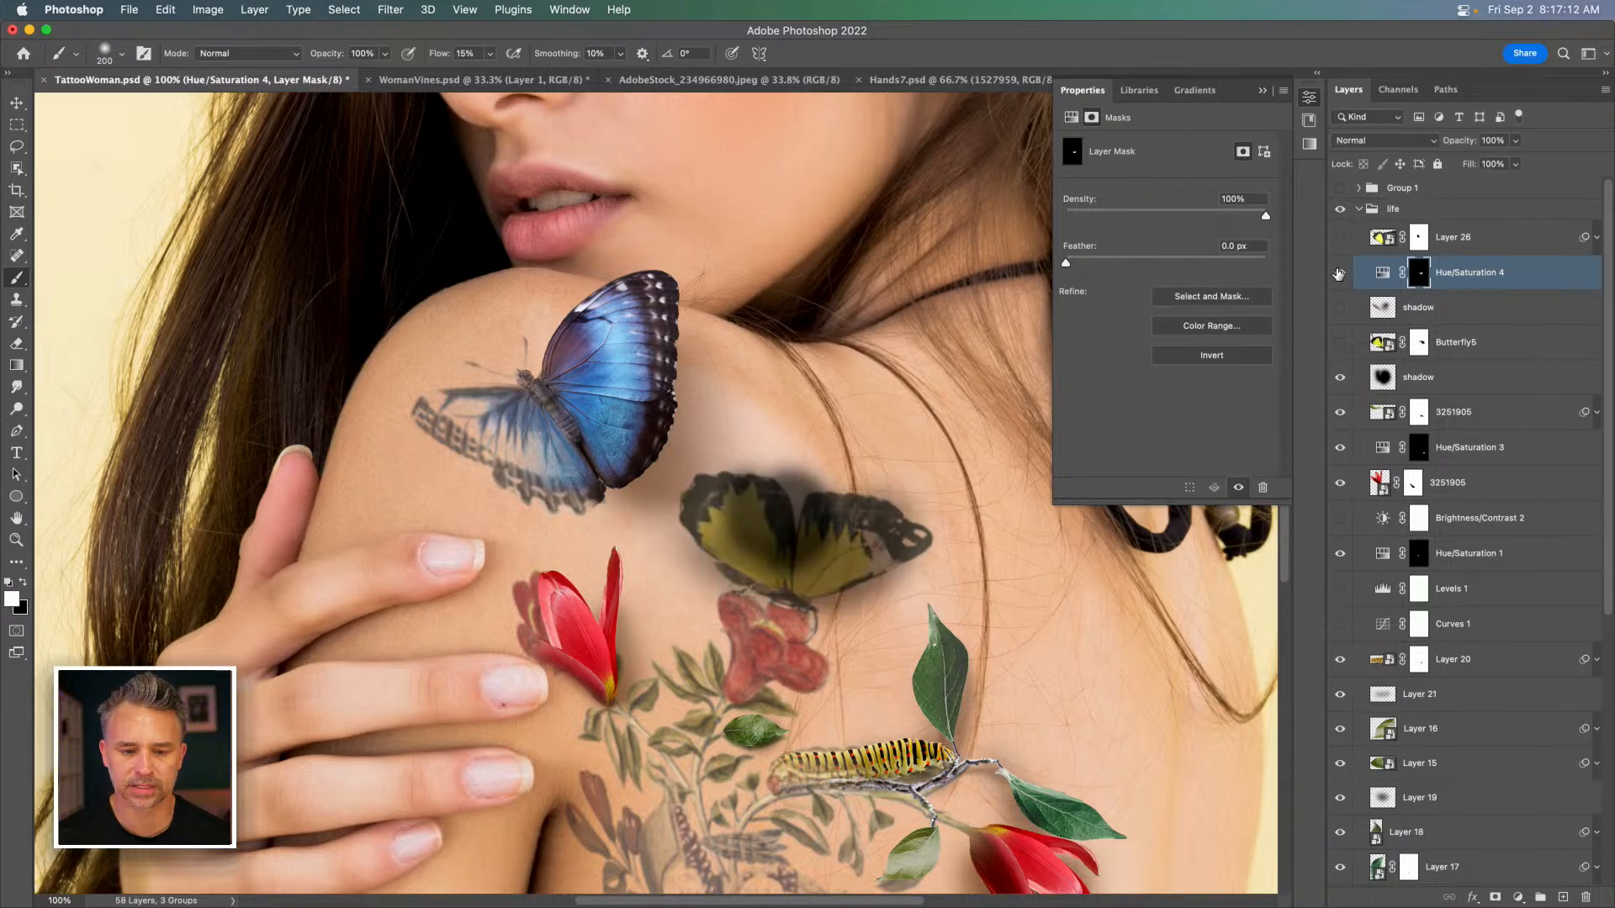
Hide the old painted shadow layer below Butterfly5 and open the settings of Hue/Saturation 4.
click(1339, 377)
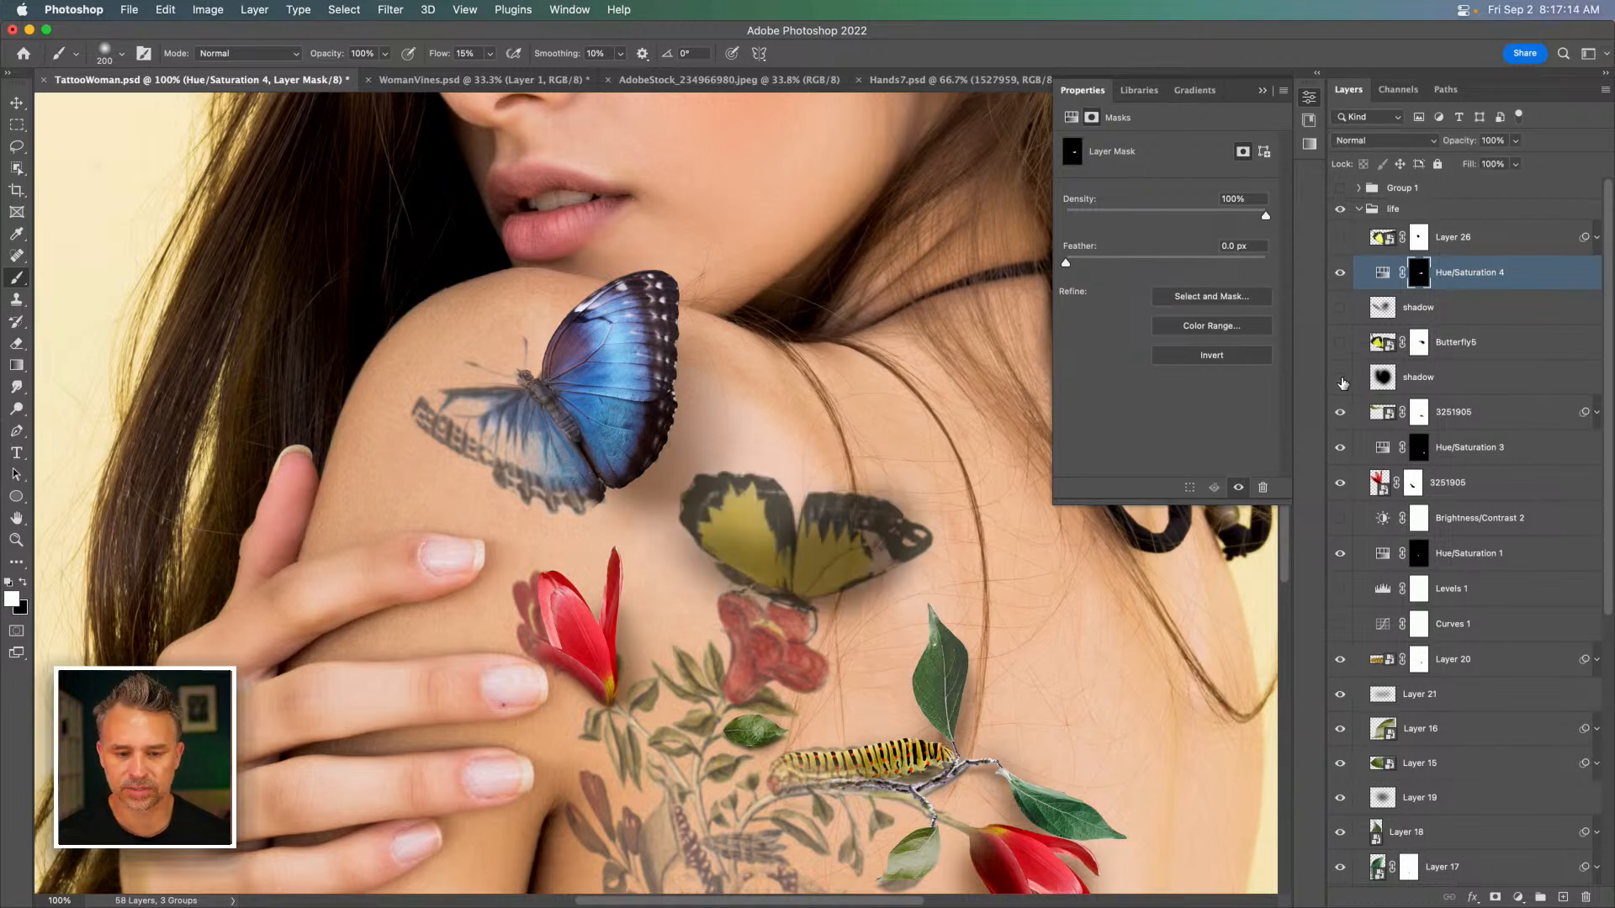
click(1339, 274)
click(1381, 272)
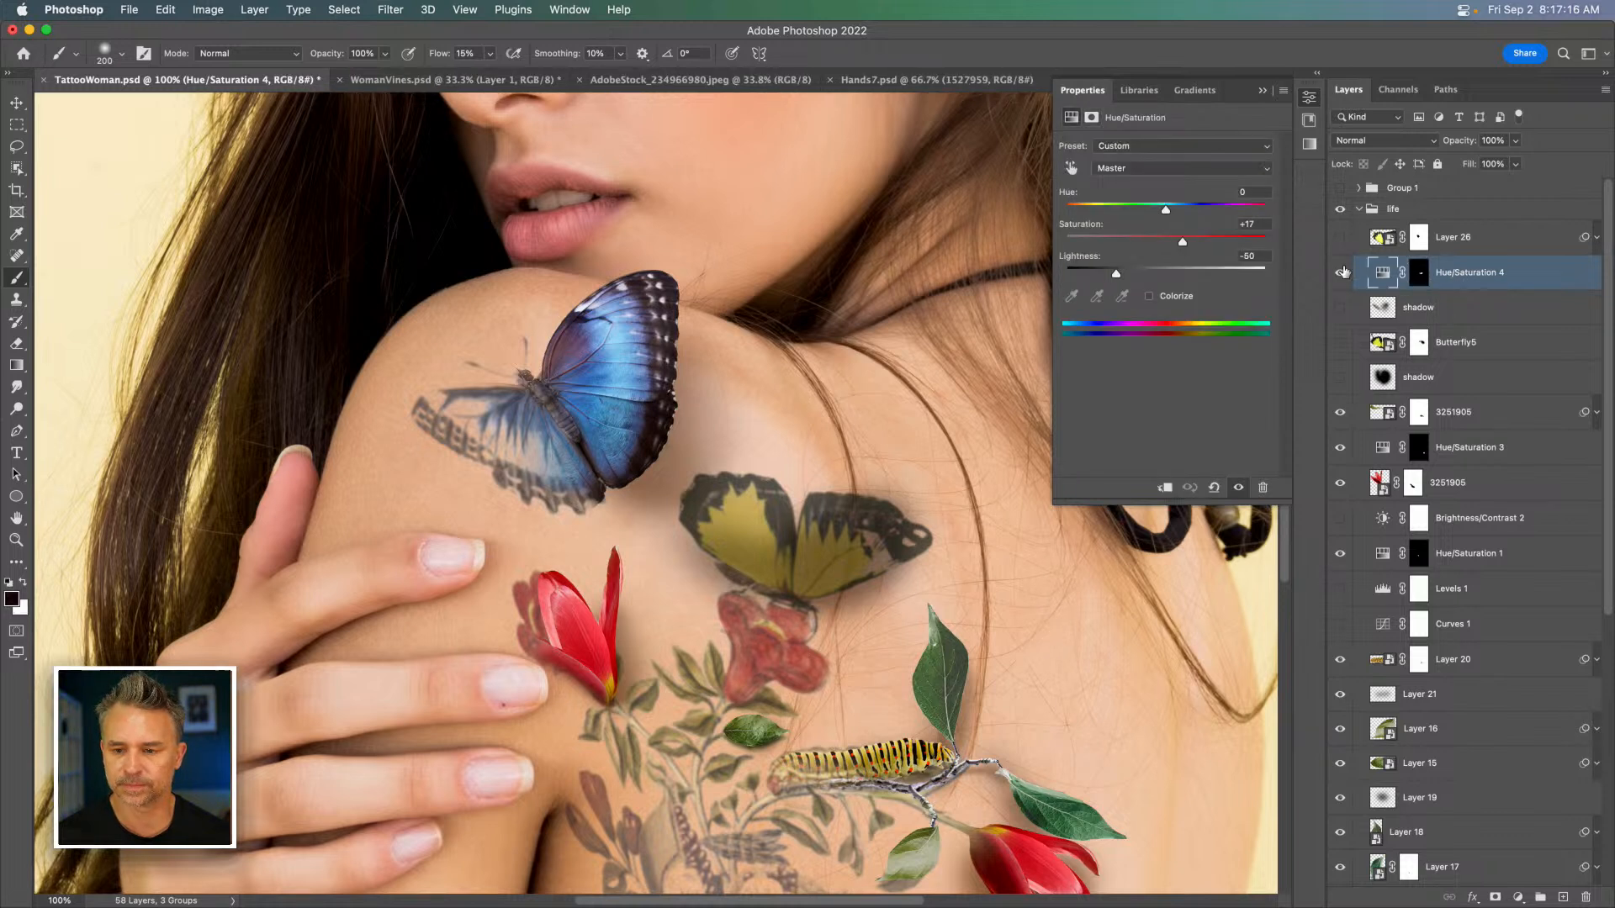
Check the new shadow over the tattoo by toggling the raised butterfly and the Hue/Saturation 4 layer.
click(1339, 240)
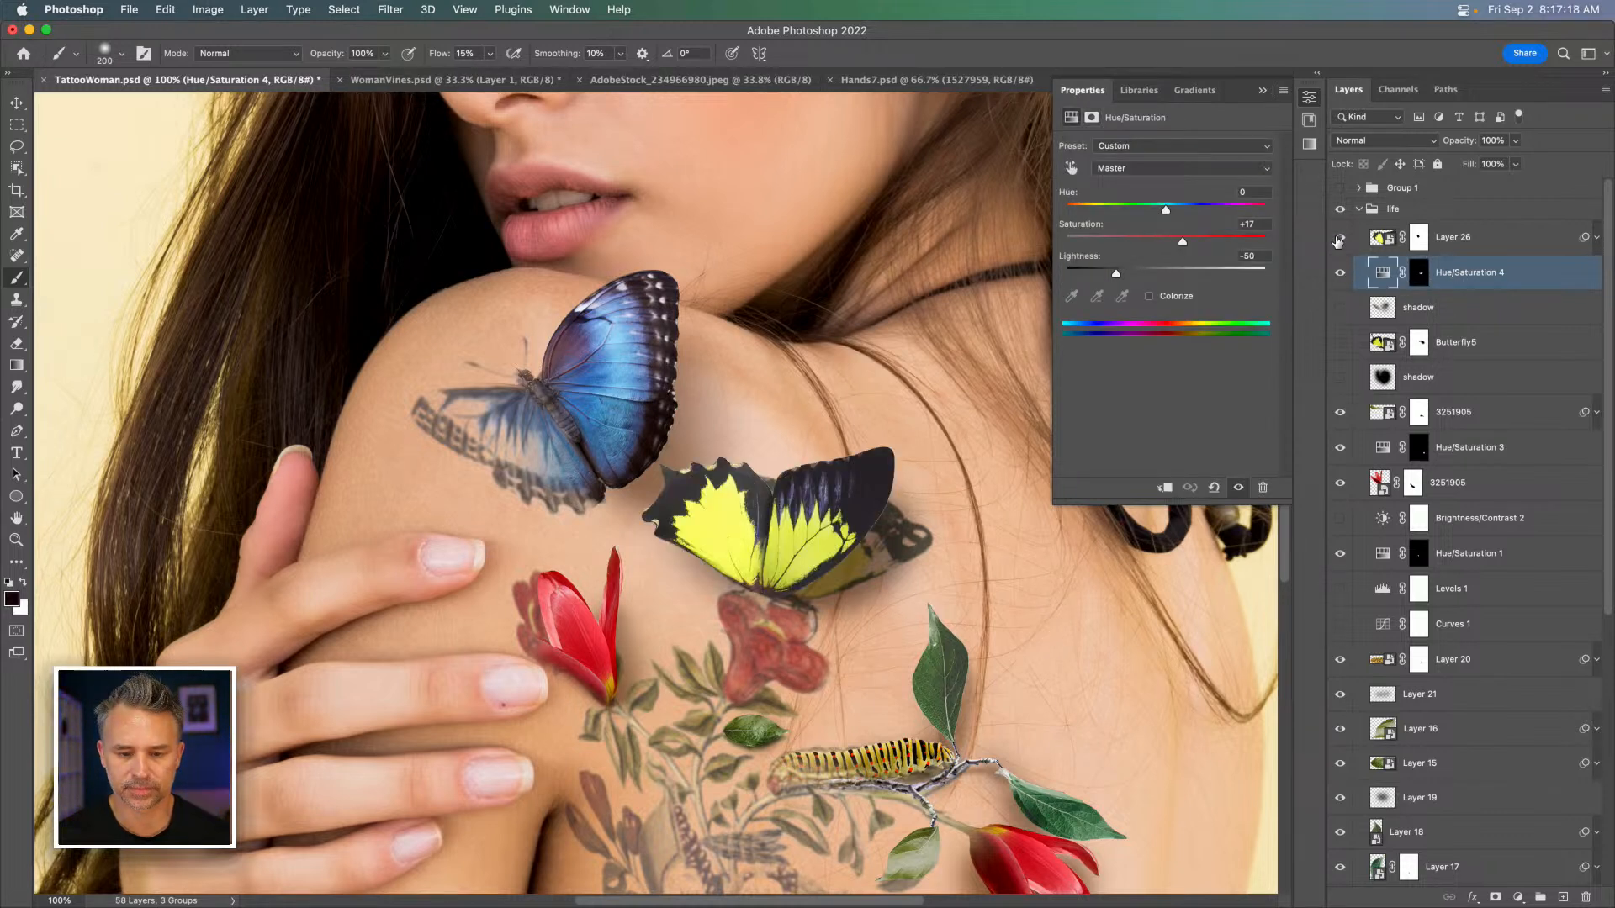
click(1418, 273)
key(x)
click(1339, 238)
click(1339, 273)
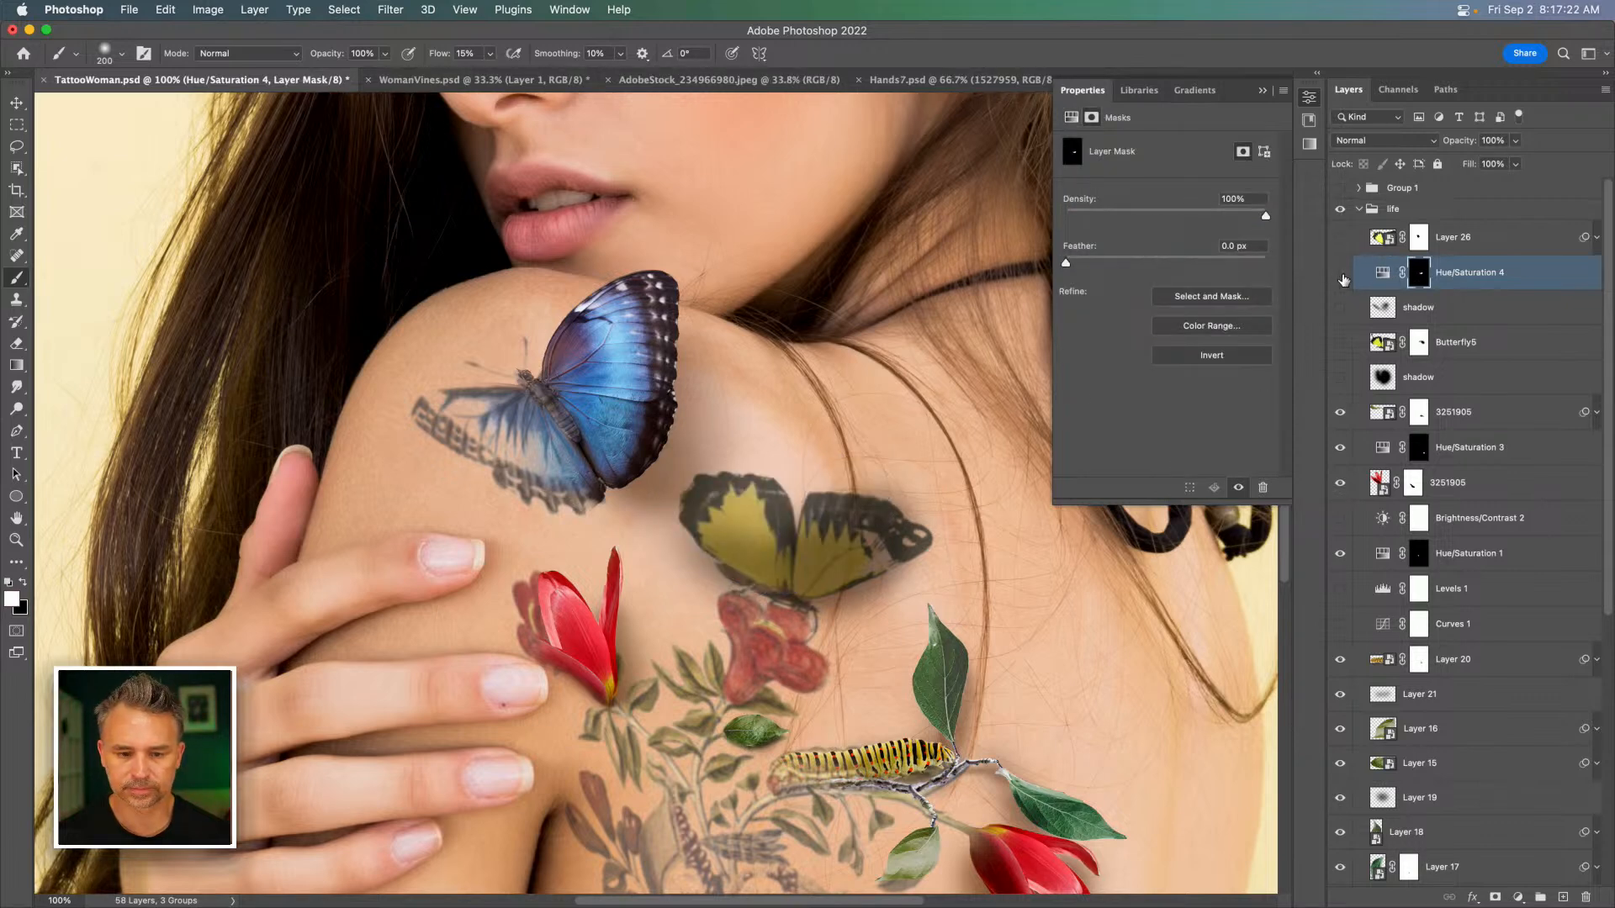
click(1339, 272)
click(1340, 273)
click(1339, 272)
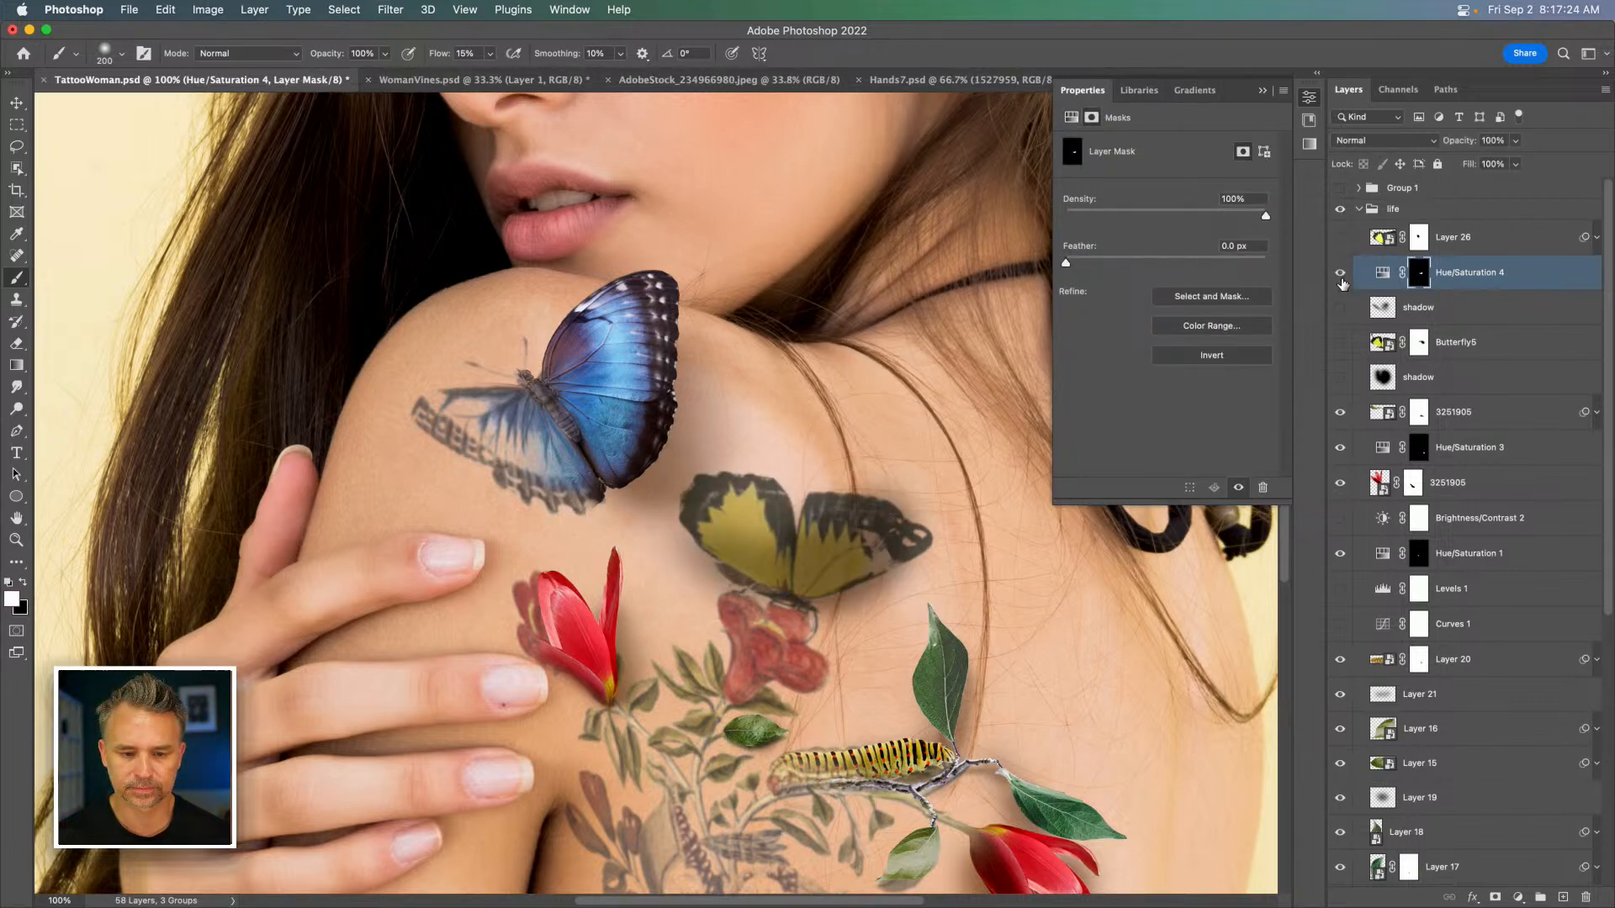
Set the saturation of Hue/Saturation 4 to +33 and show the raised yellow butterfly again.
click(1379, 273)
drag(1200, 240, 1204, 241)
click(1340, 237)
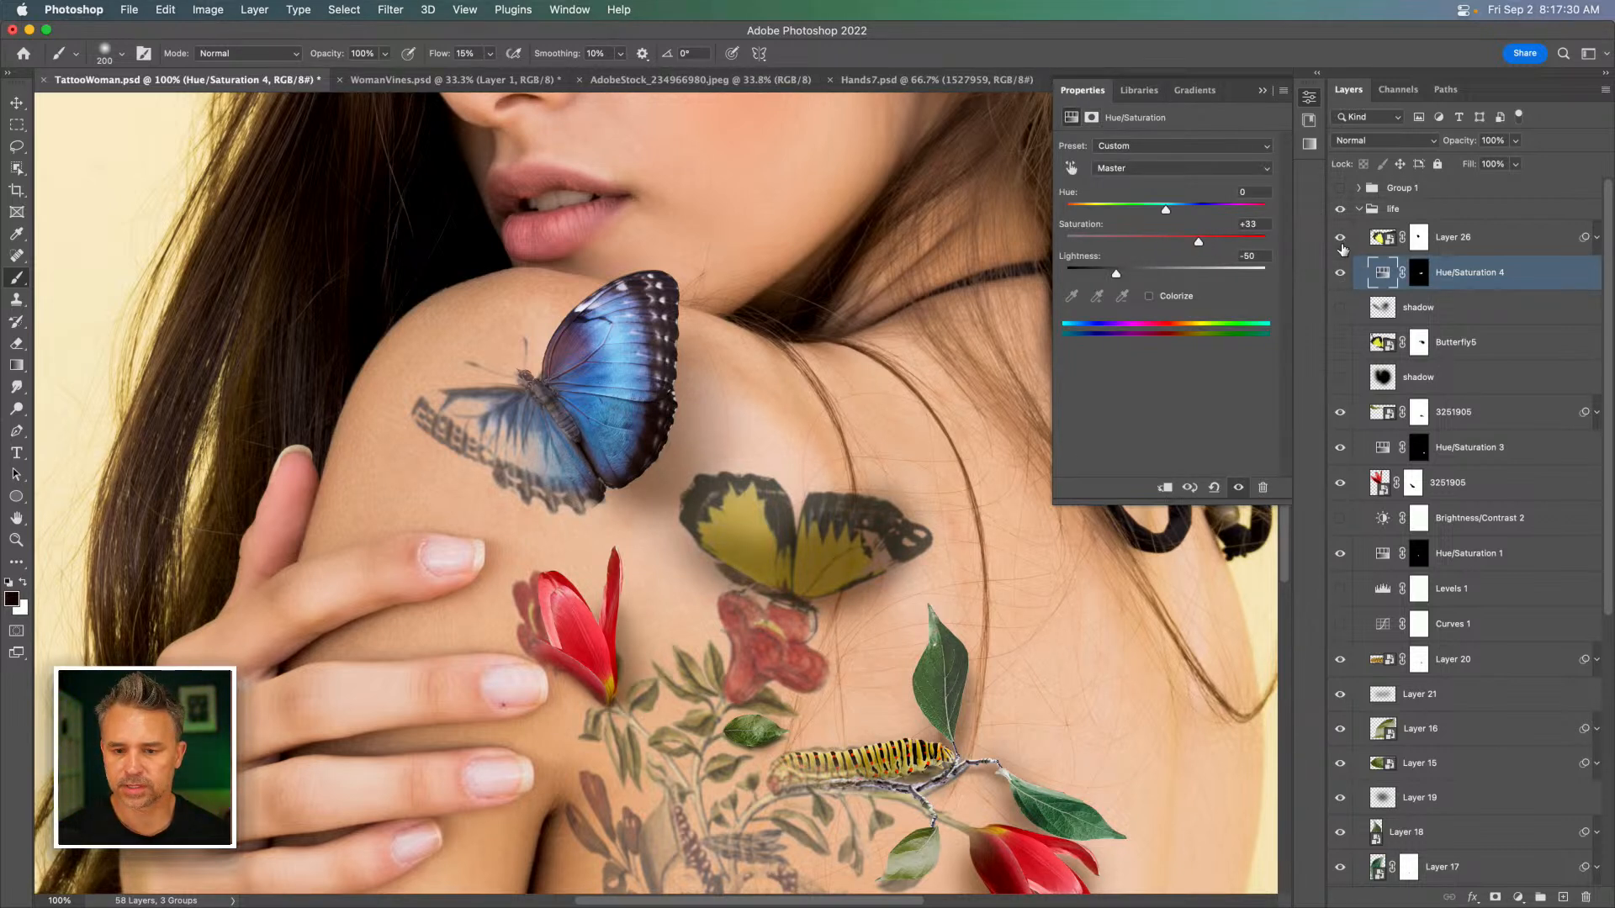
Target the Hue/Saturation 4 mask with a white brush reduced to 150 px.
click(1420, 272)
key(x)
key(bracketleft)
key(bracketleft)
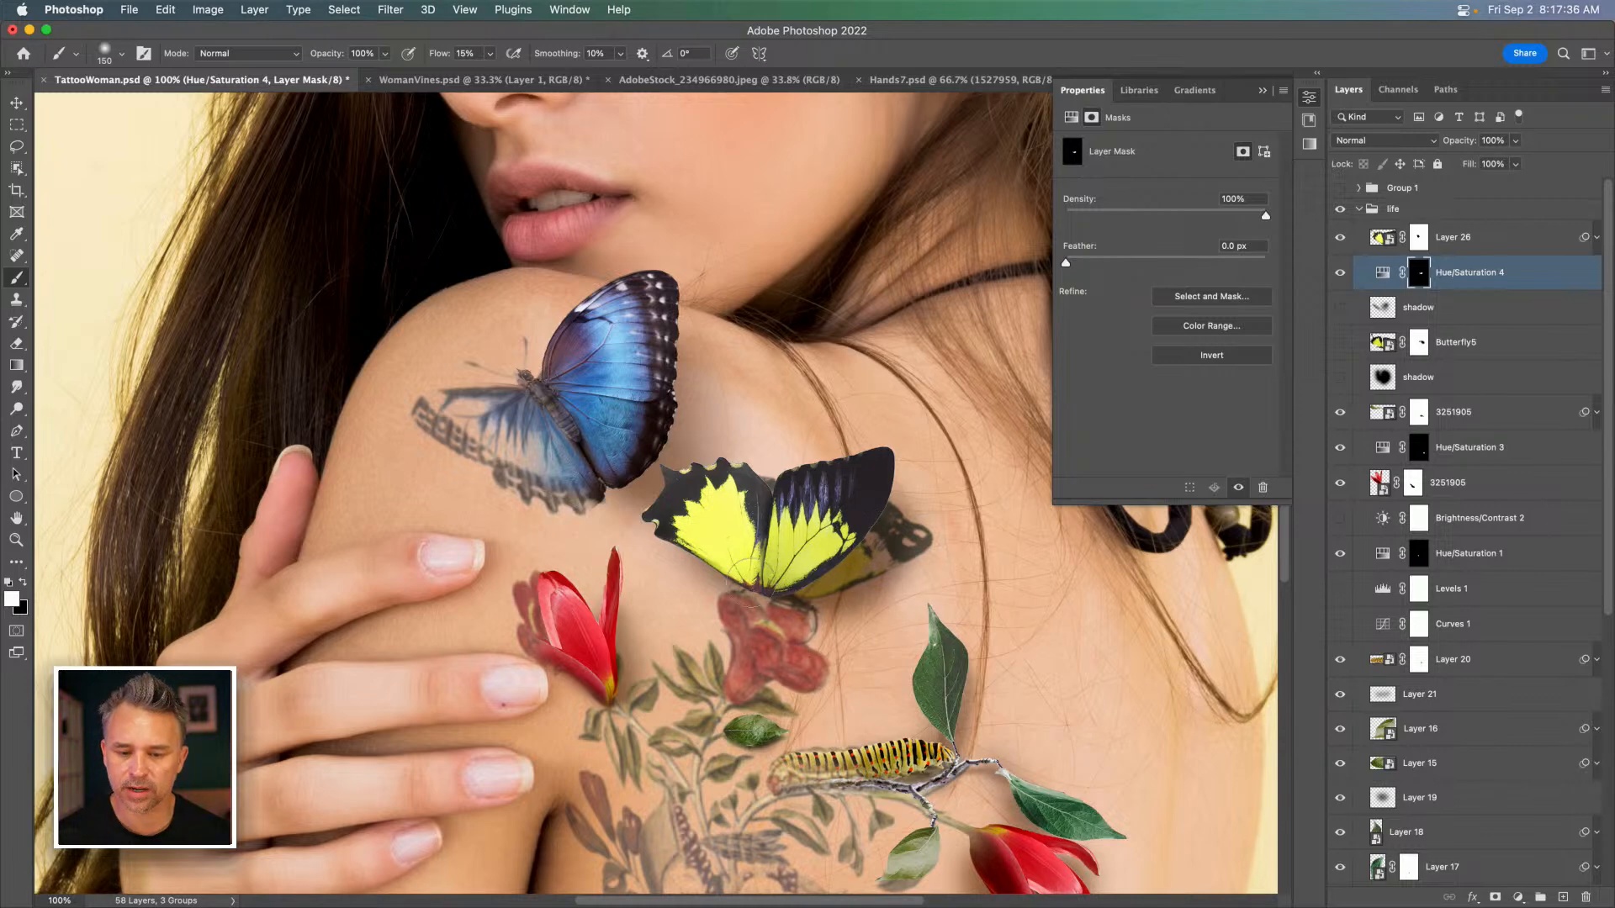
Select the bottom woman layer by picking her hand and open its embedded photo for editing.
key(super+0)
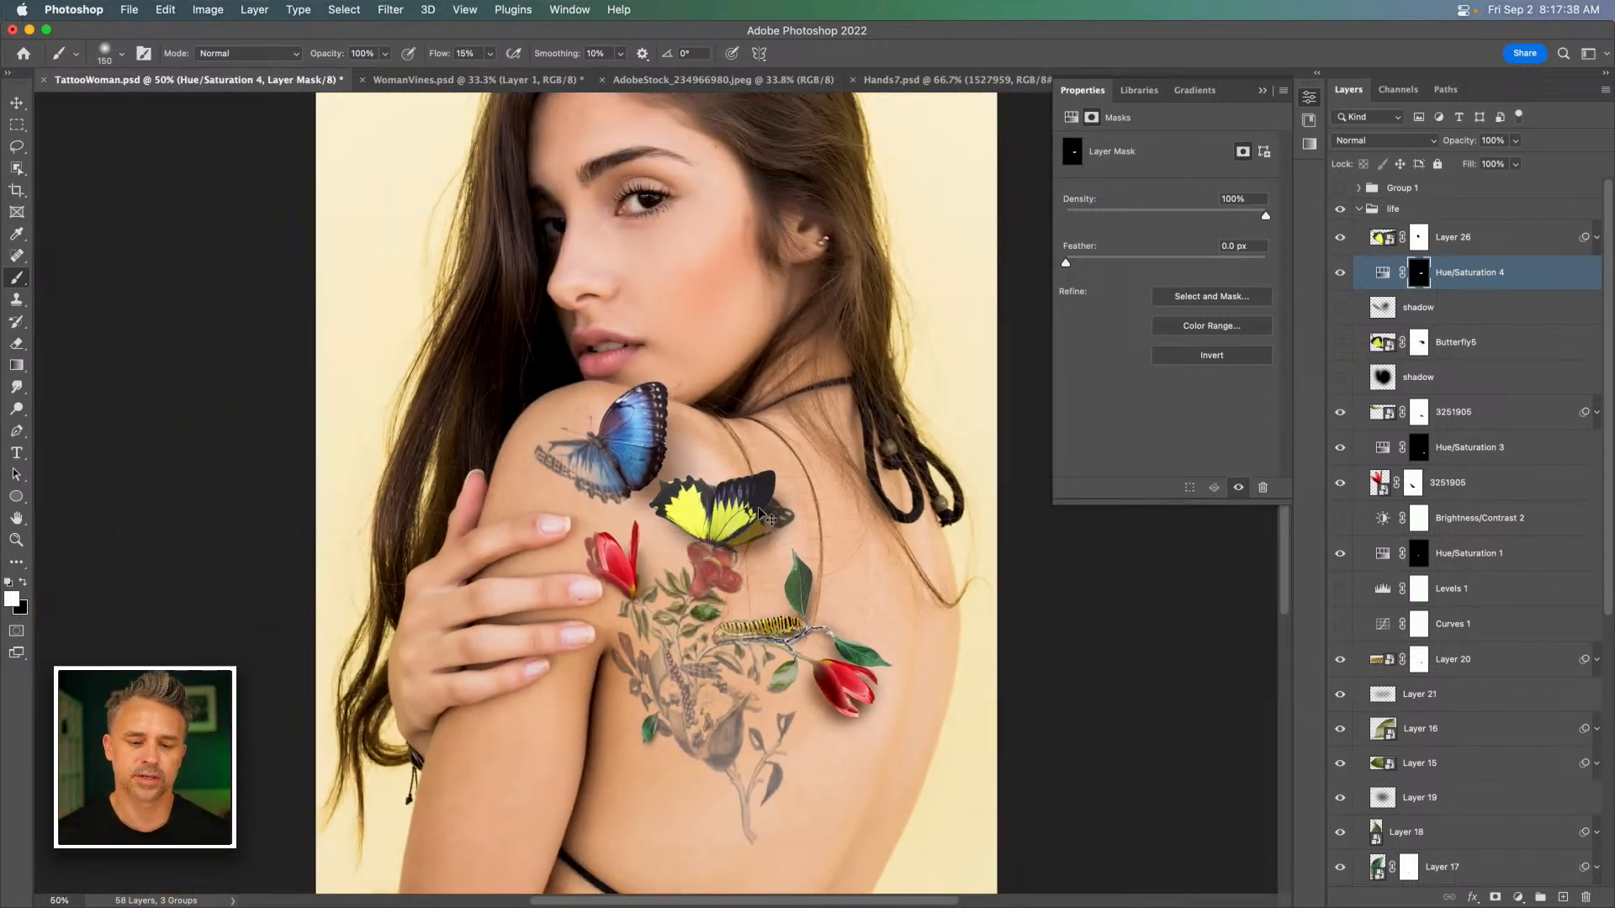
key(super+equal)
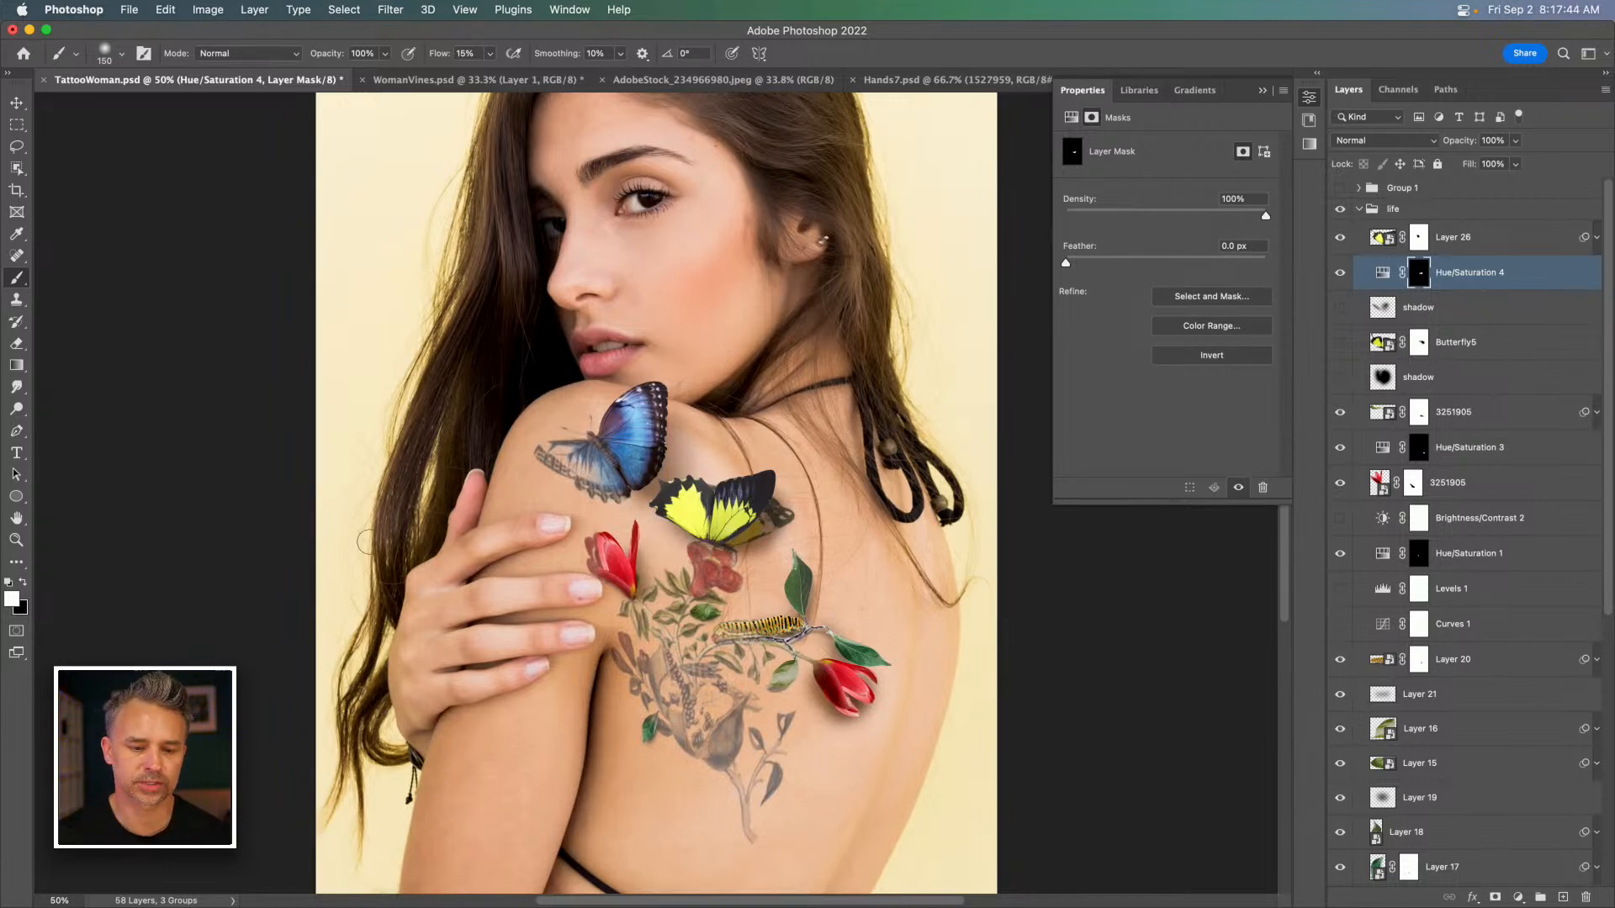
key(super+1)
key(super+equal)
drag(484, 681, 919, 338)
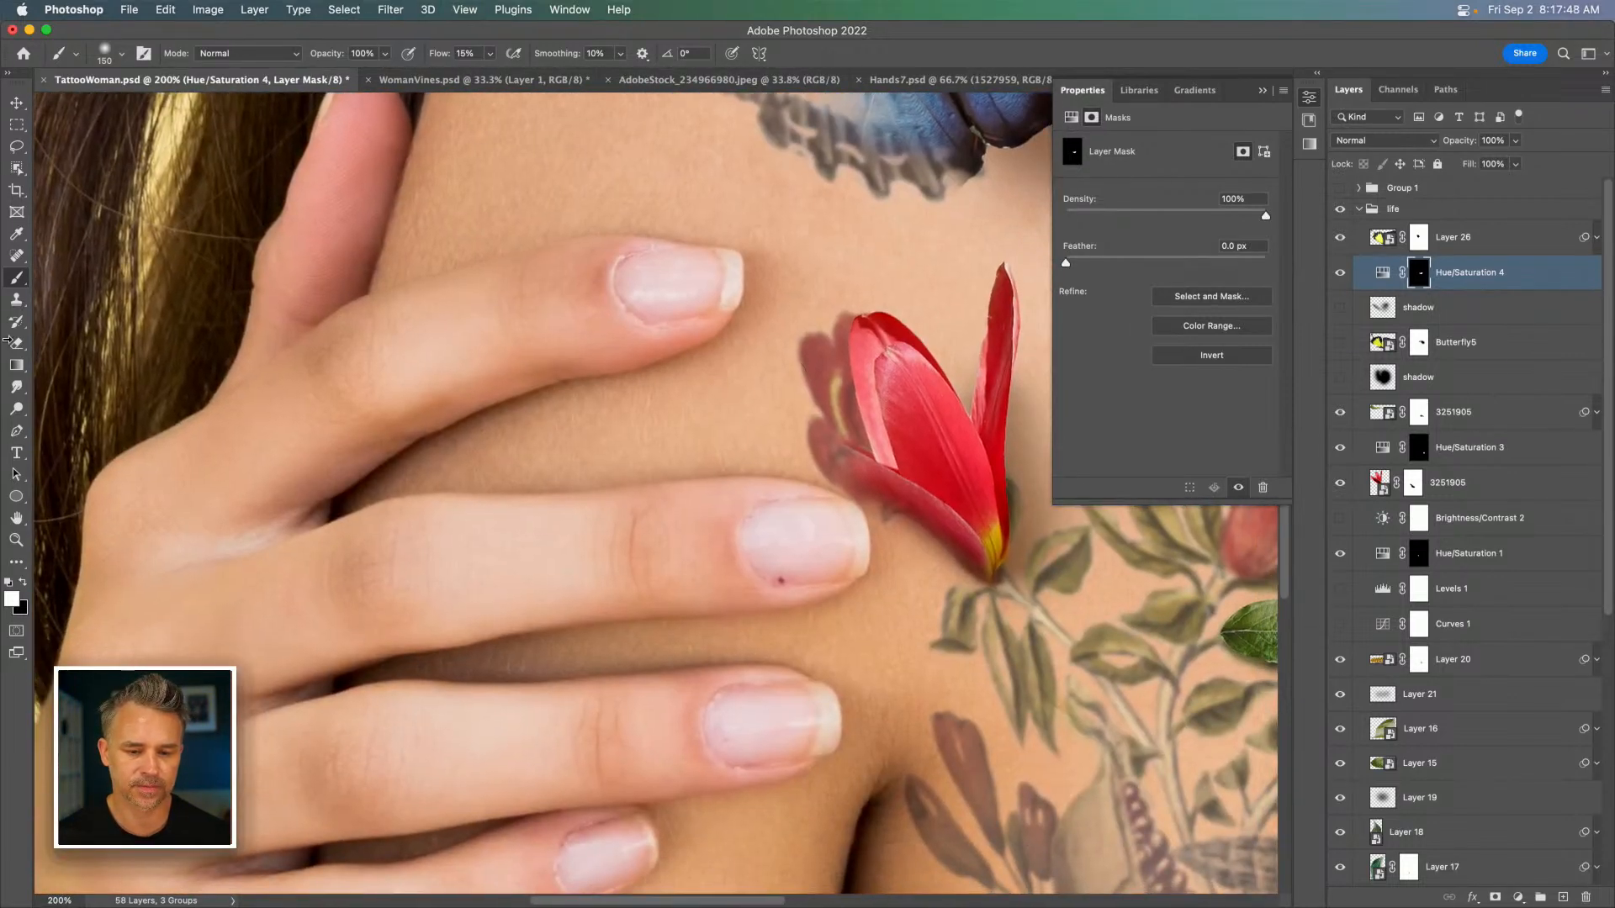
click(16, 102)
super+click(761, 530)
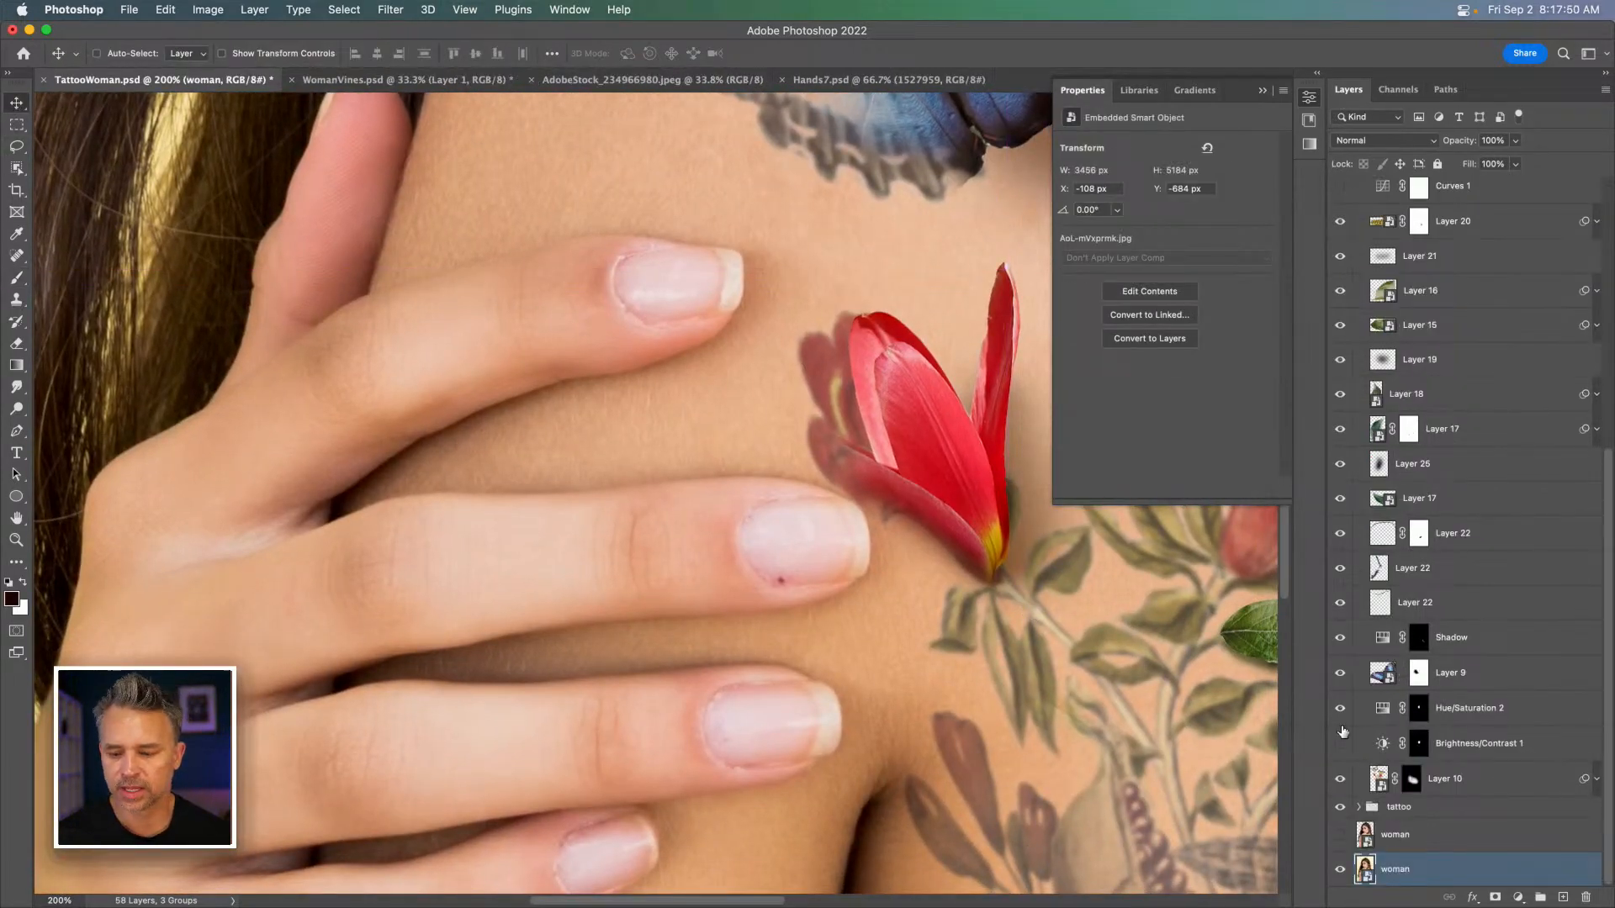
double_click(1364, 871)
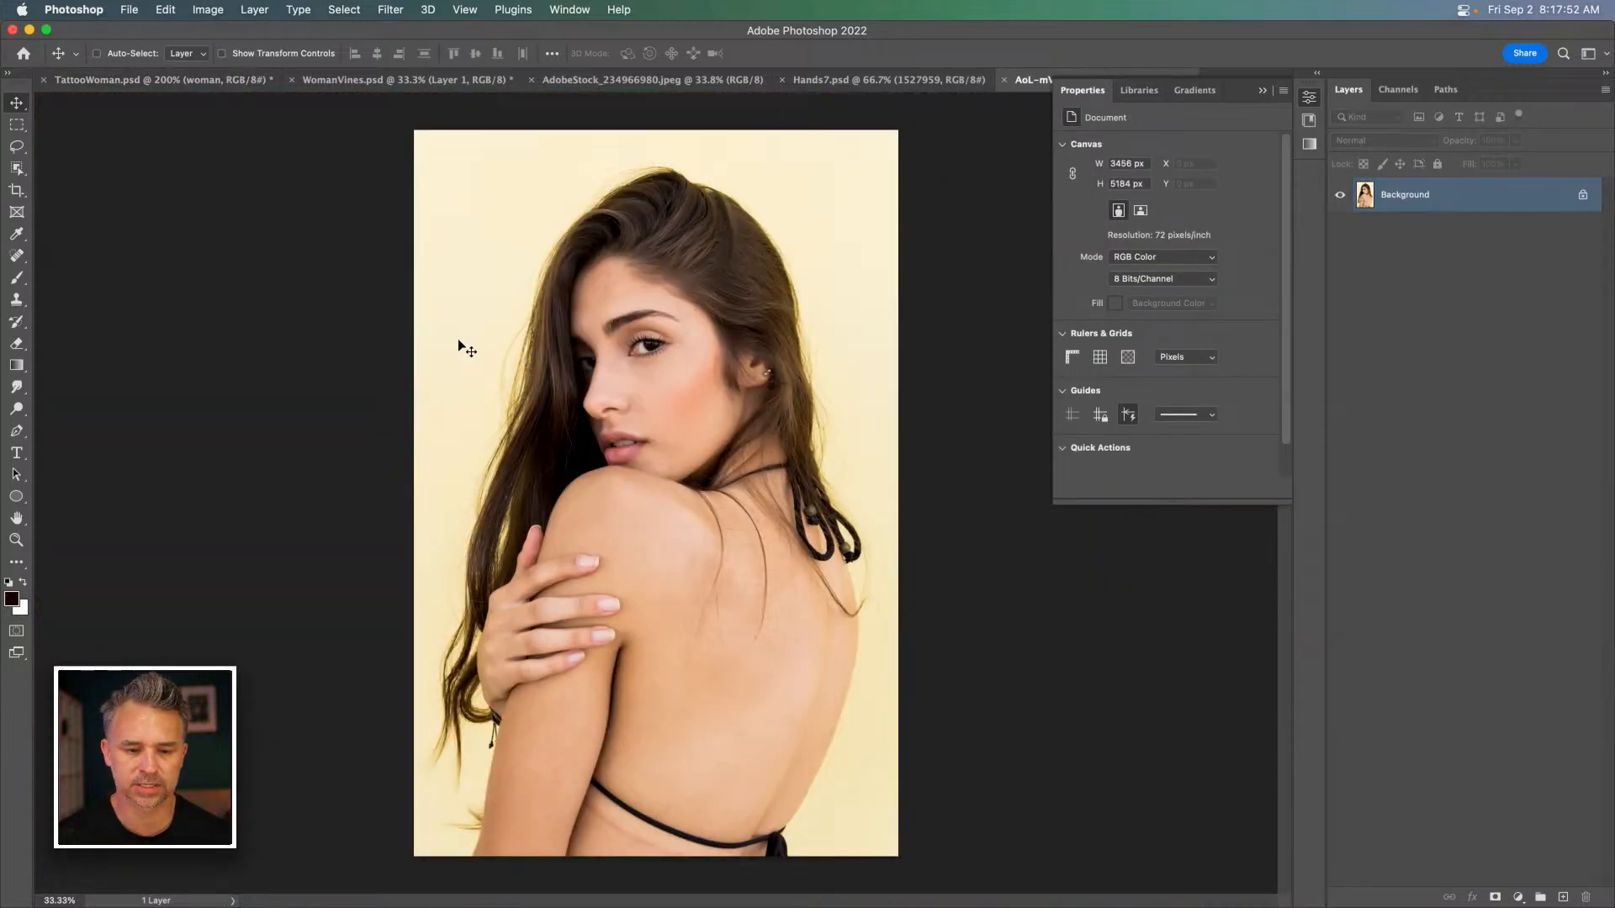
Remove the small red spot on the woman's middle fingernail with a reduced Spot Healing Brush.
key(super+equal)
key(super+equal)
key(super+equal)
key(super+equal)
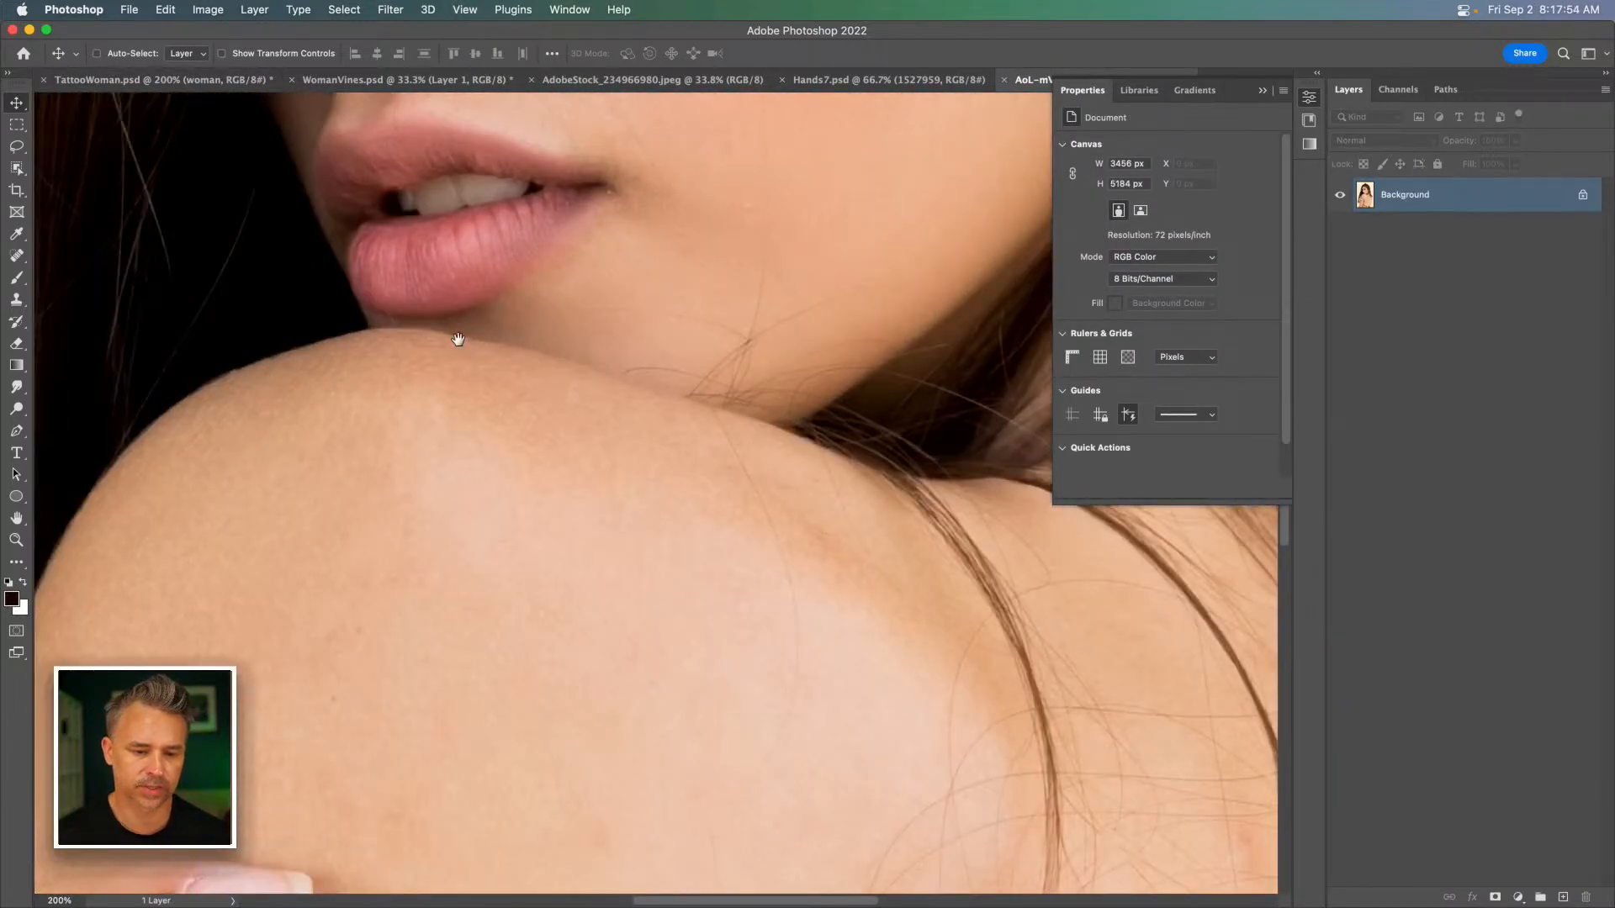
drag(378, 455, 522, 169)
click(575, 9)
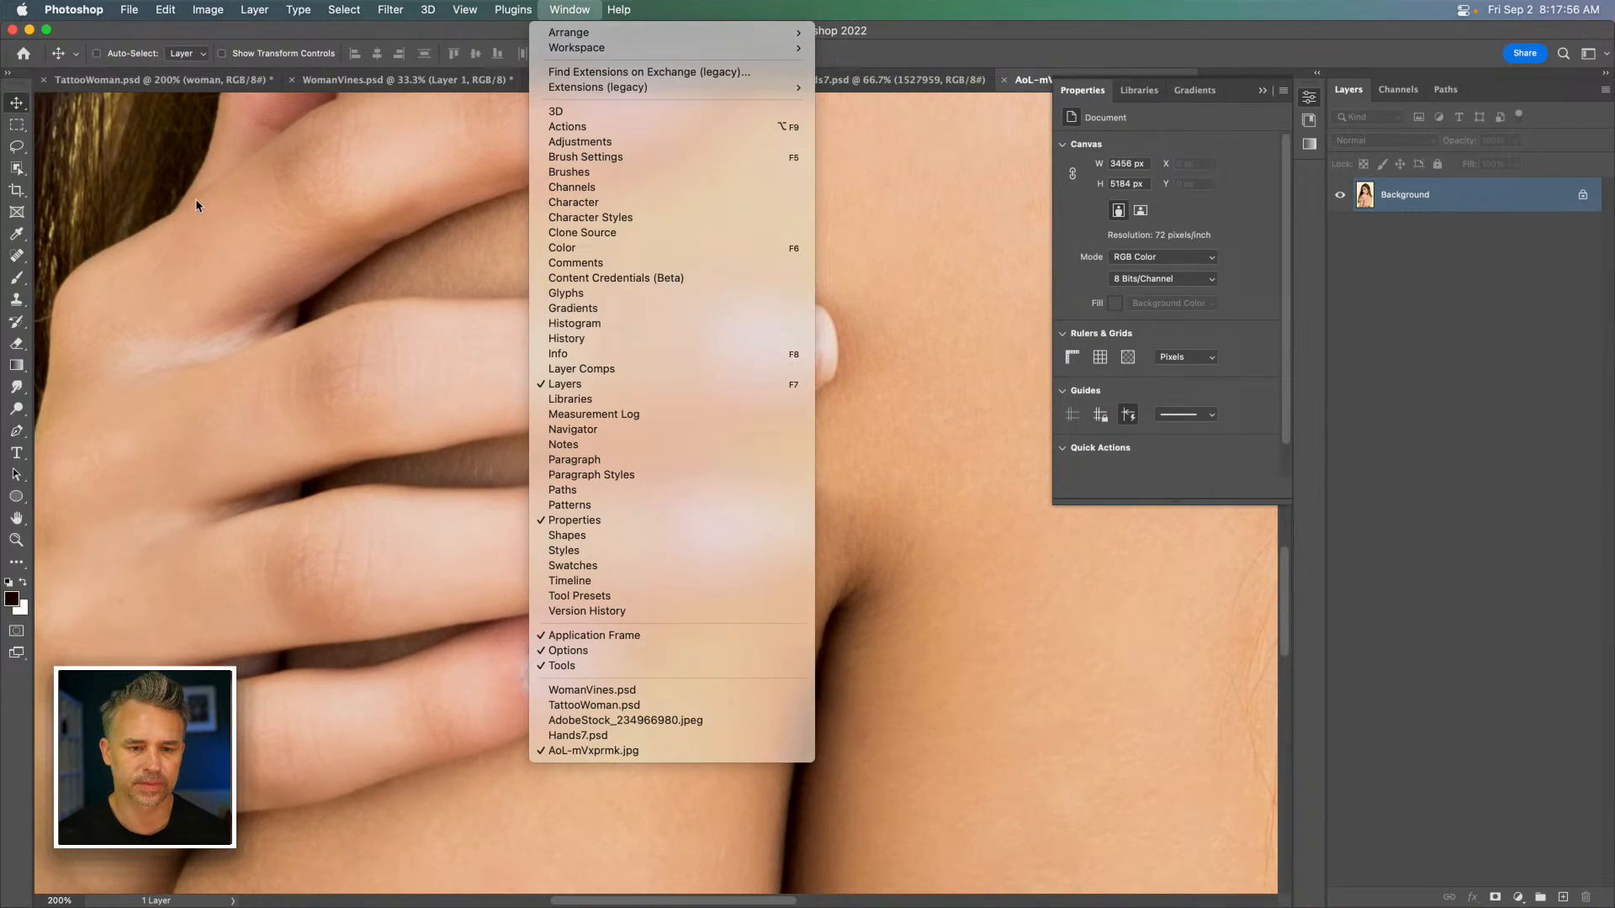
key(Escape)
drag(623, 339, 555, 467)
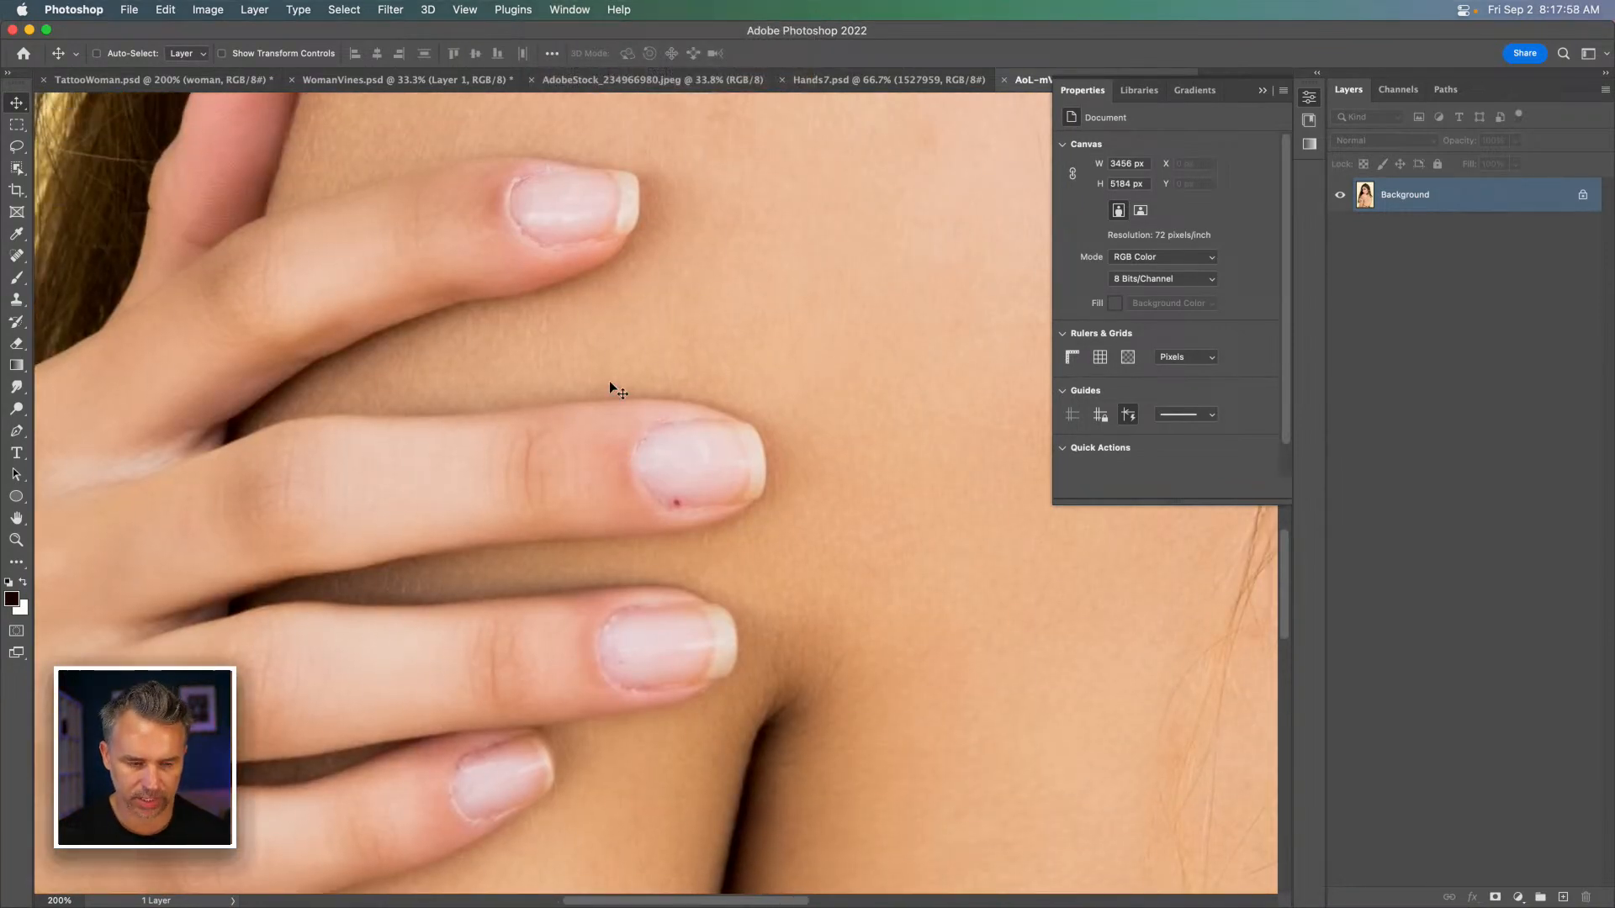
drag(609, 385, 558, 437)
key(j)
key(bracketleft)
click(586, 554)
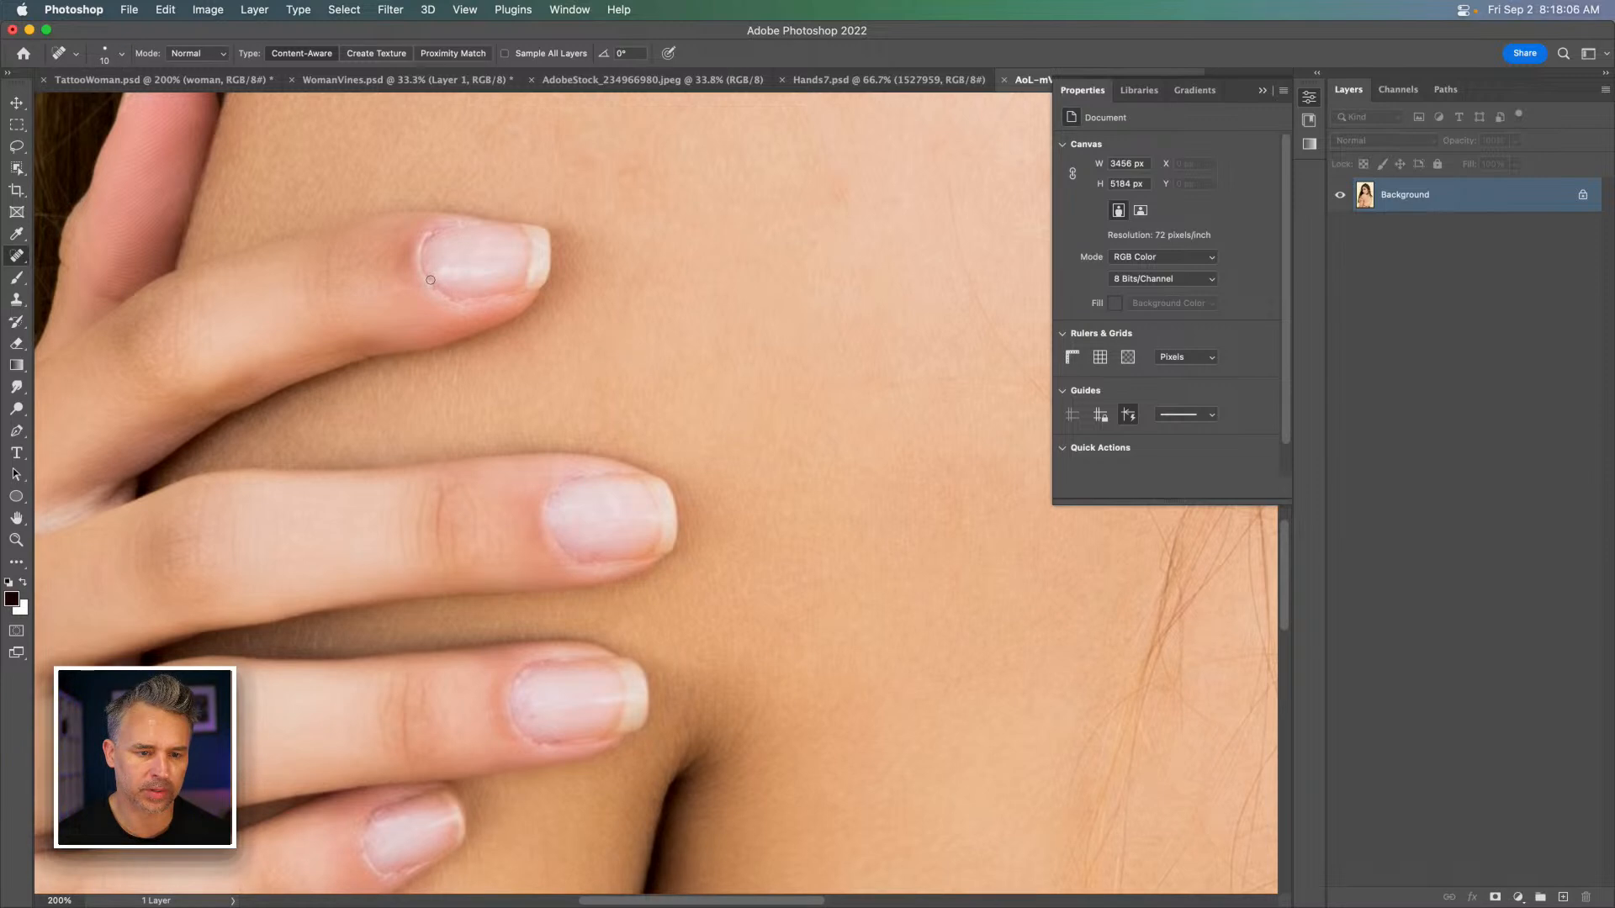
Smooth the rough cuticle edges around the four fingernails with the Spot Healing Brush.
drag(450, 297, 428, 281)
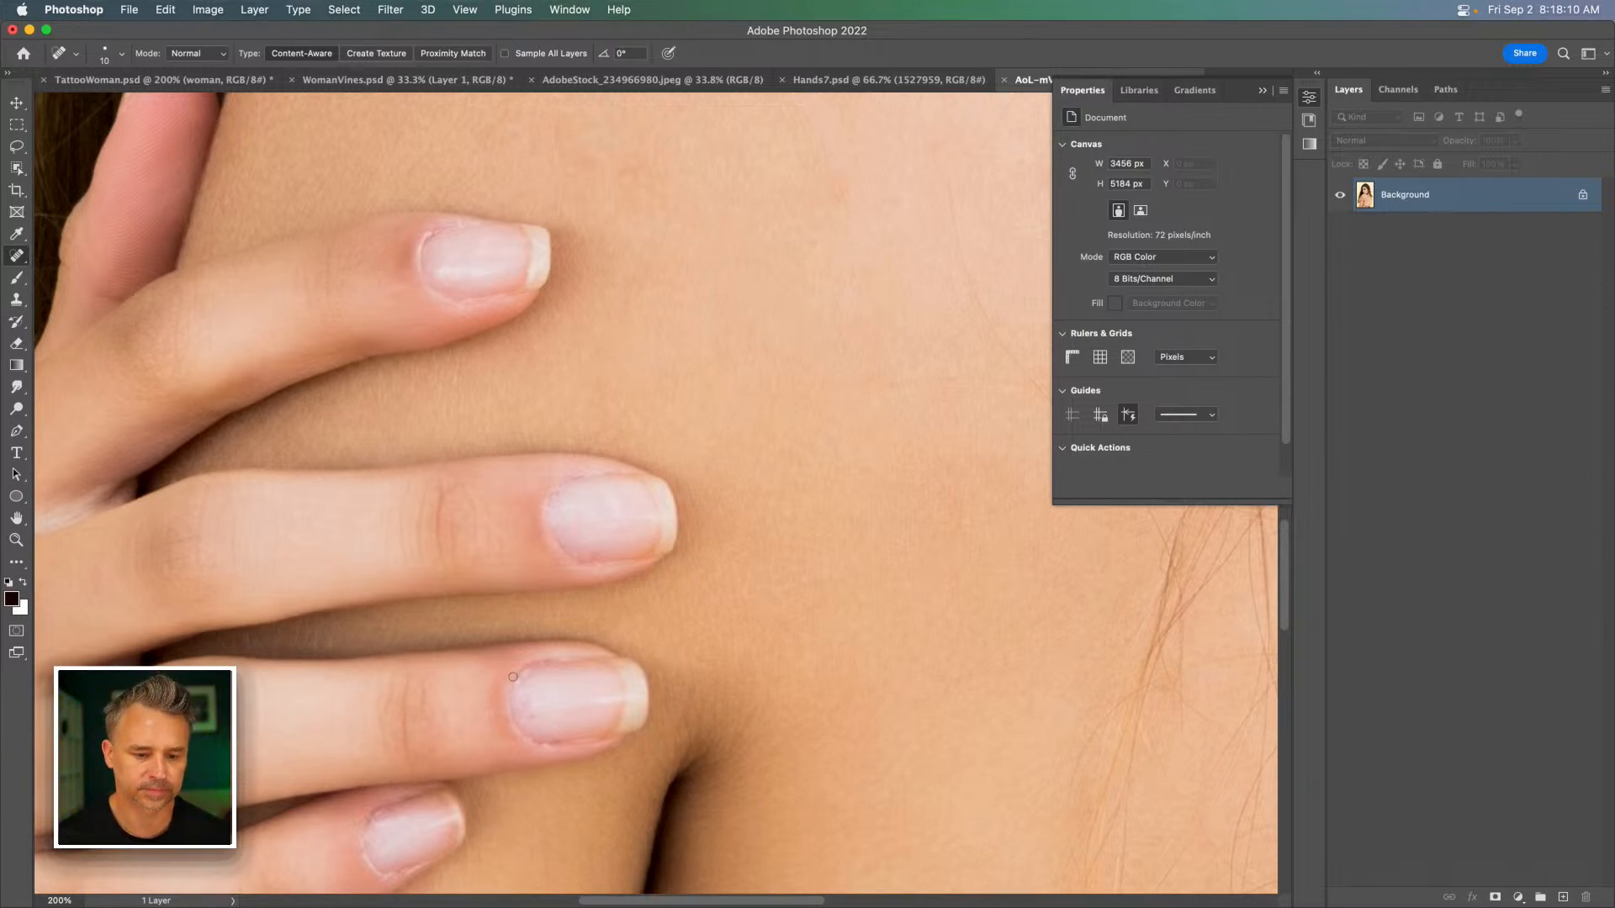
drag(539, 672, 541, 673)
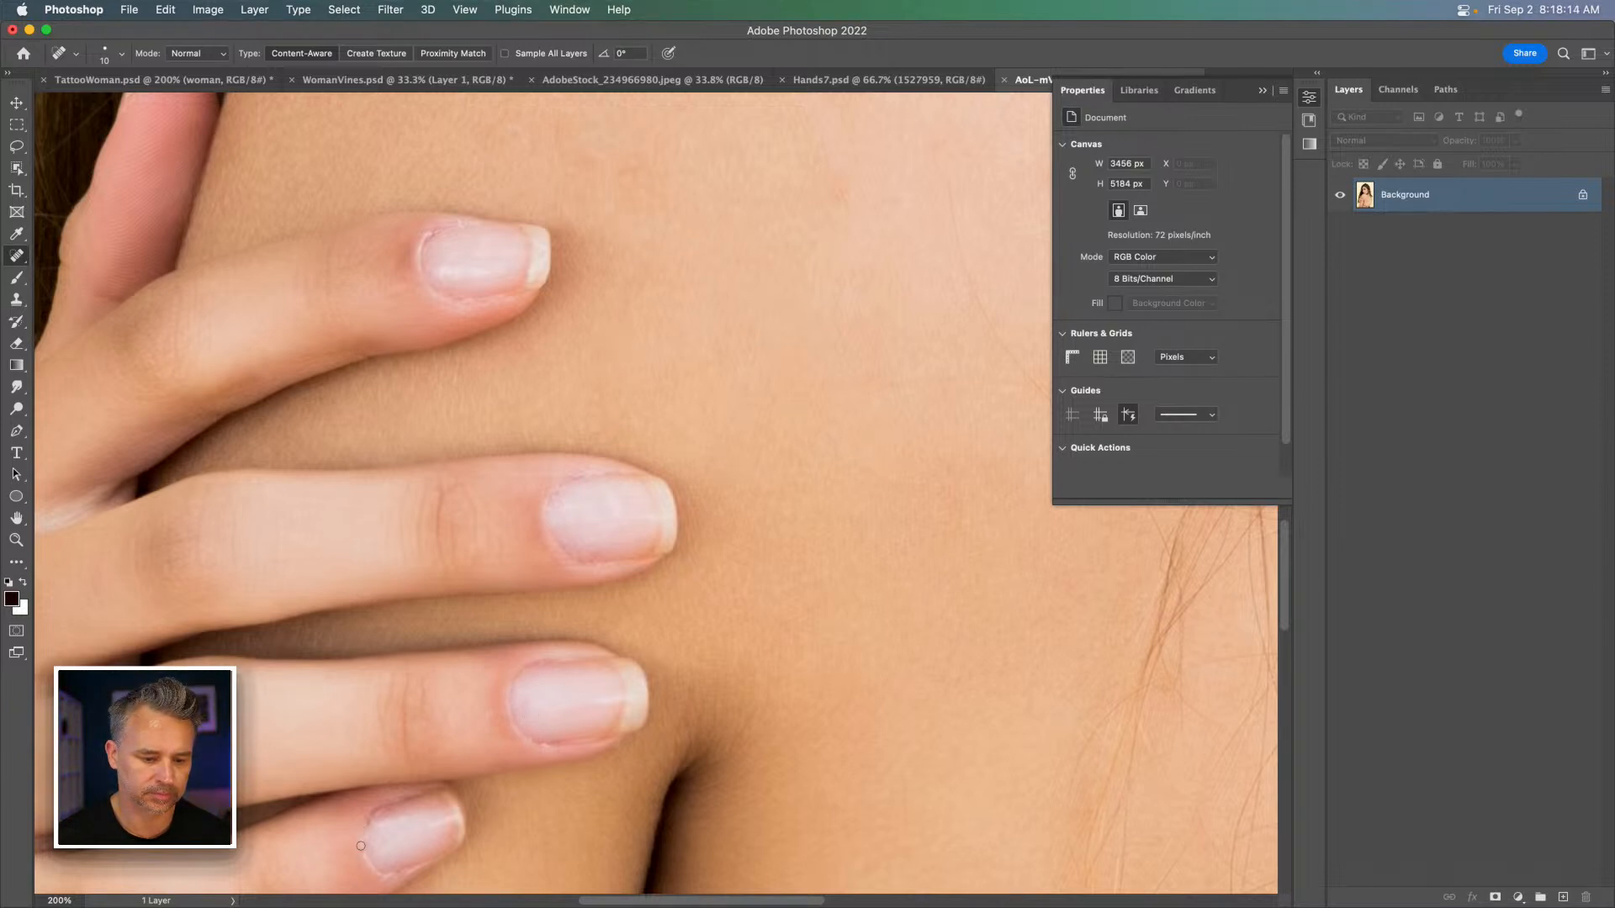
drag(362, 849, 367, 813)
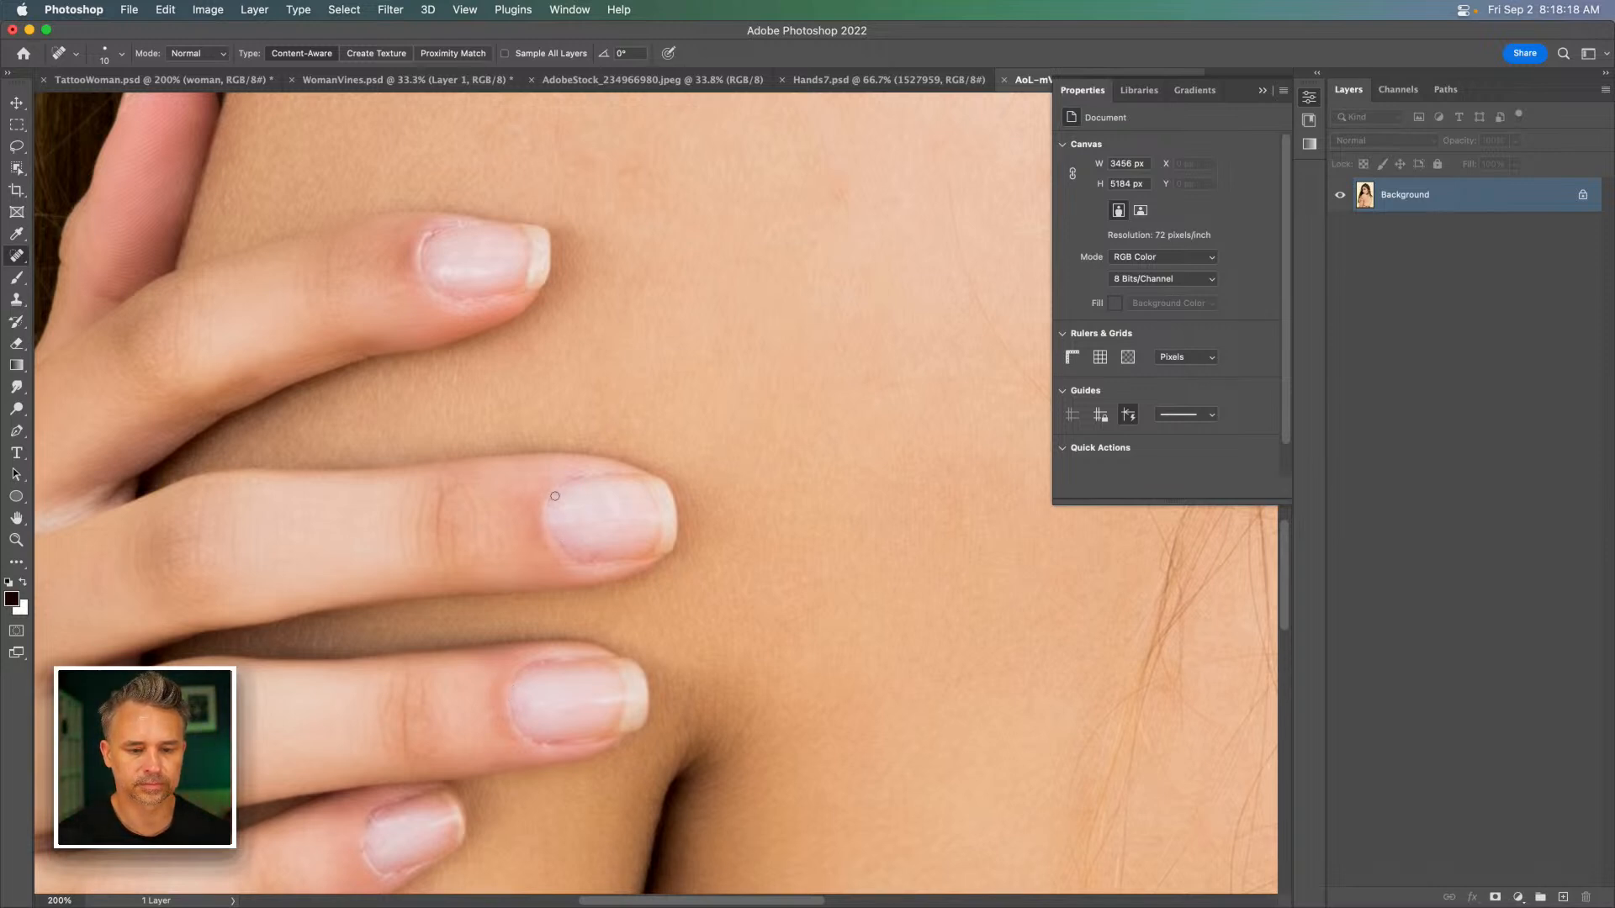
drag(563, 486, 605, 476)
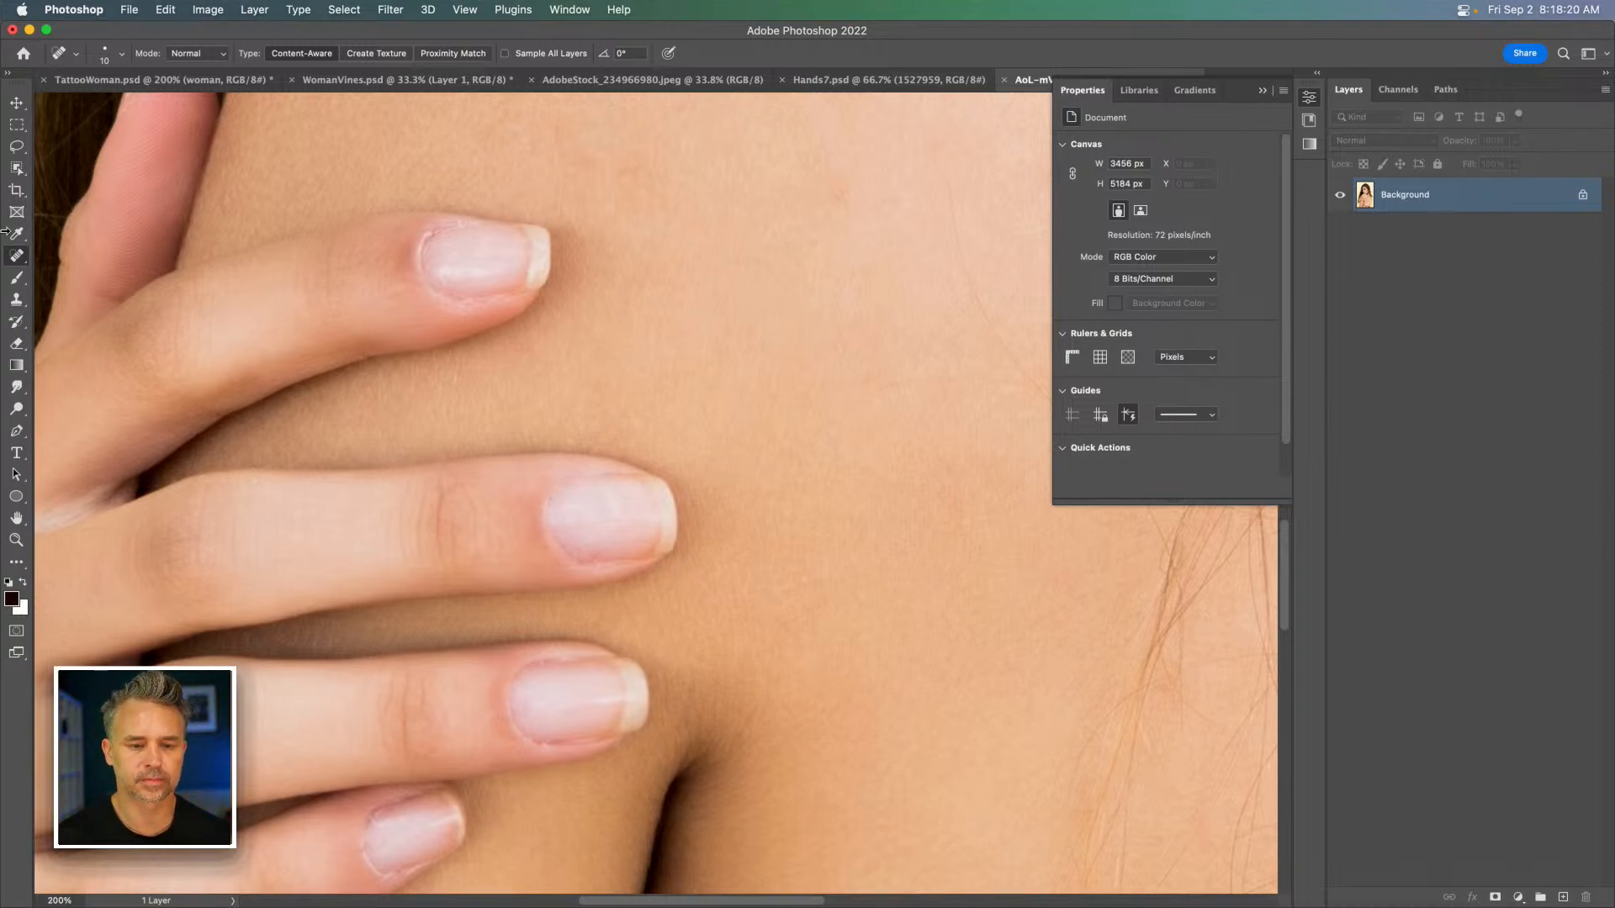
Save the retouched hand photo with the offered JPEG options and close it, returning to TattooWoman.psd.
click(14, 255)
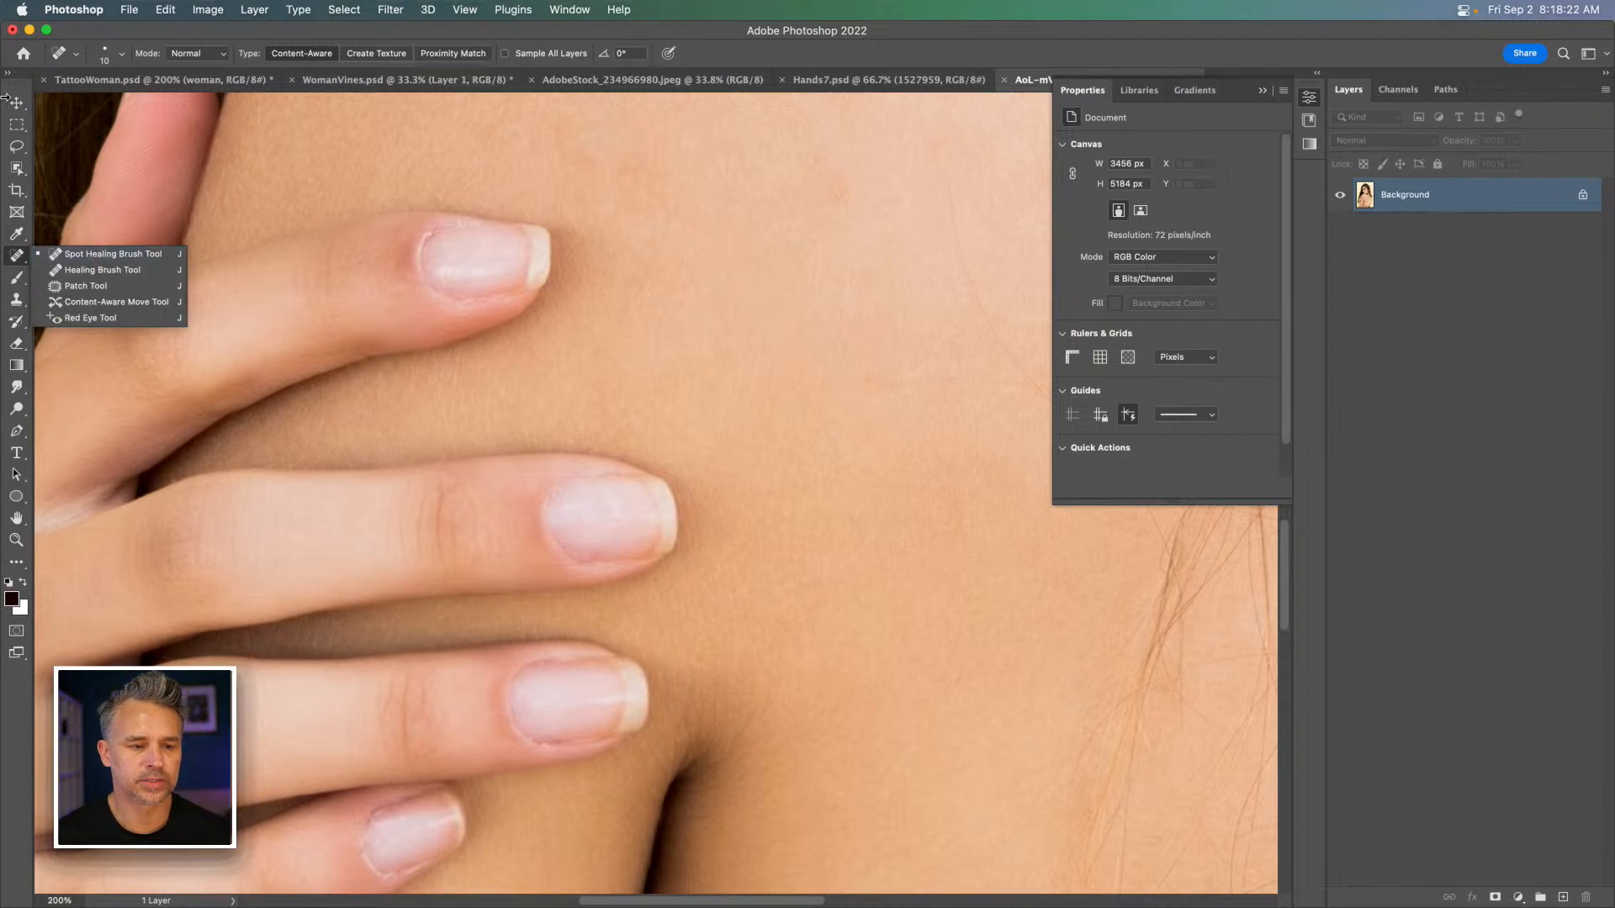
click(17, 125)
key(super+minus)
key(super+minus)
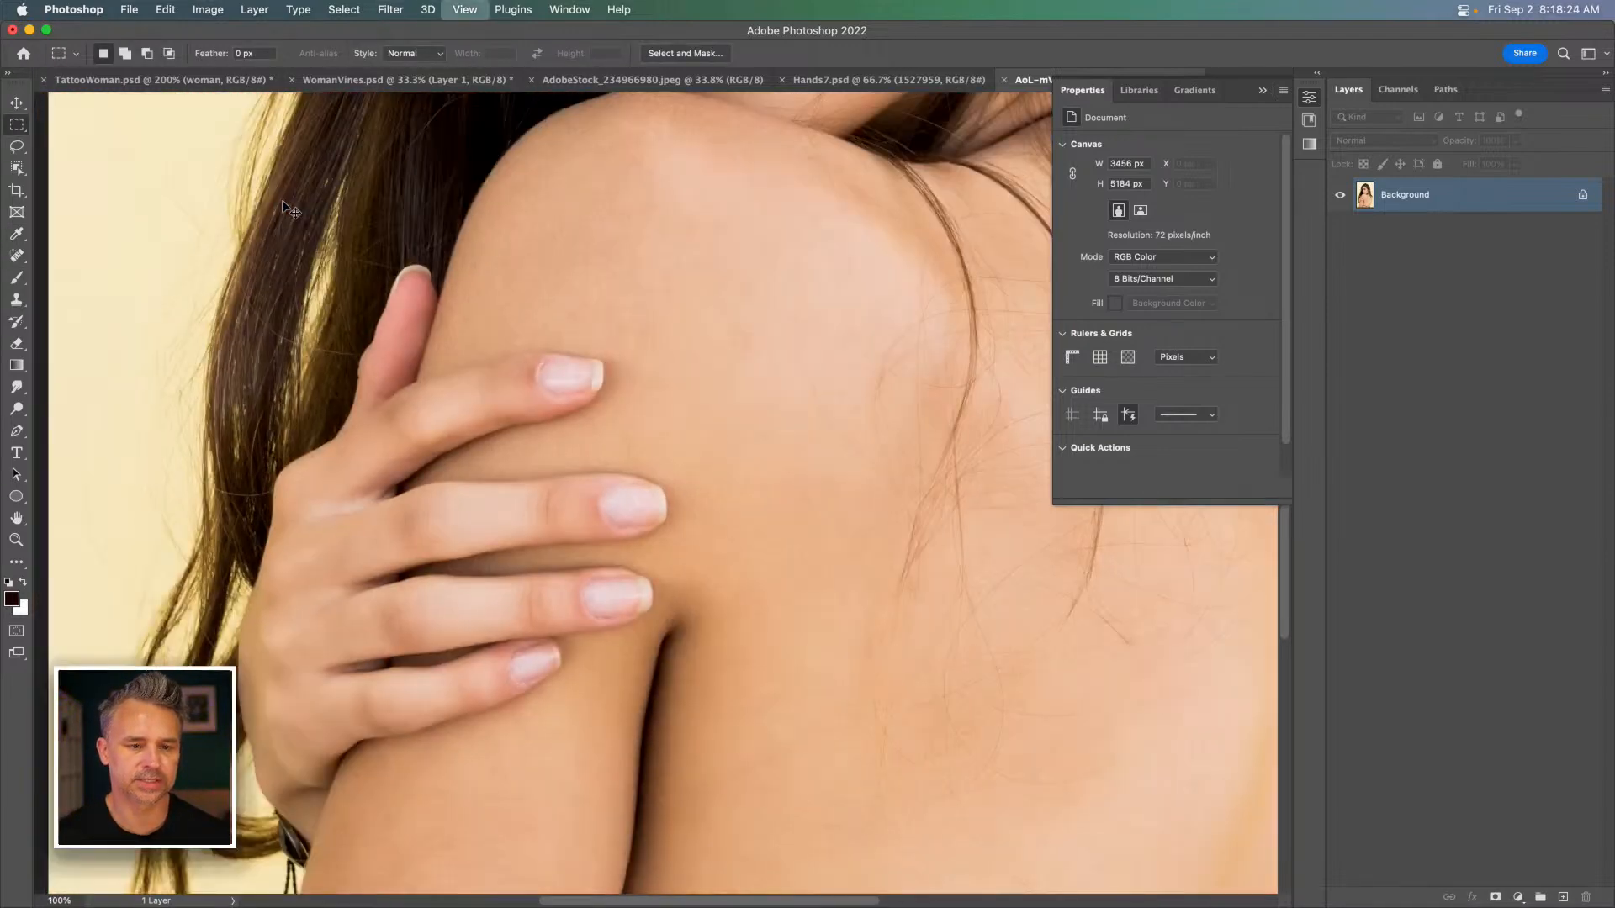
drag(307, 284, 291, 479)
key(super+s)
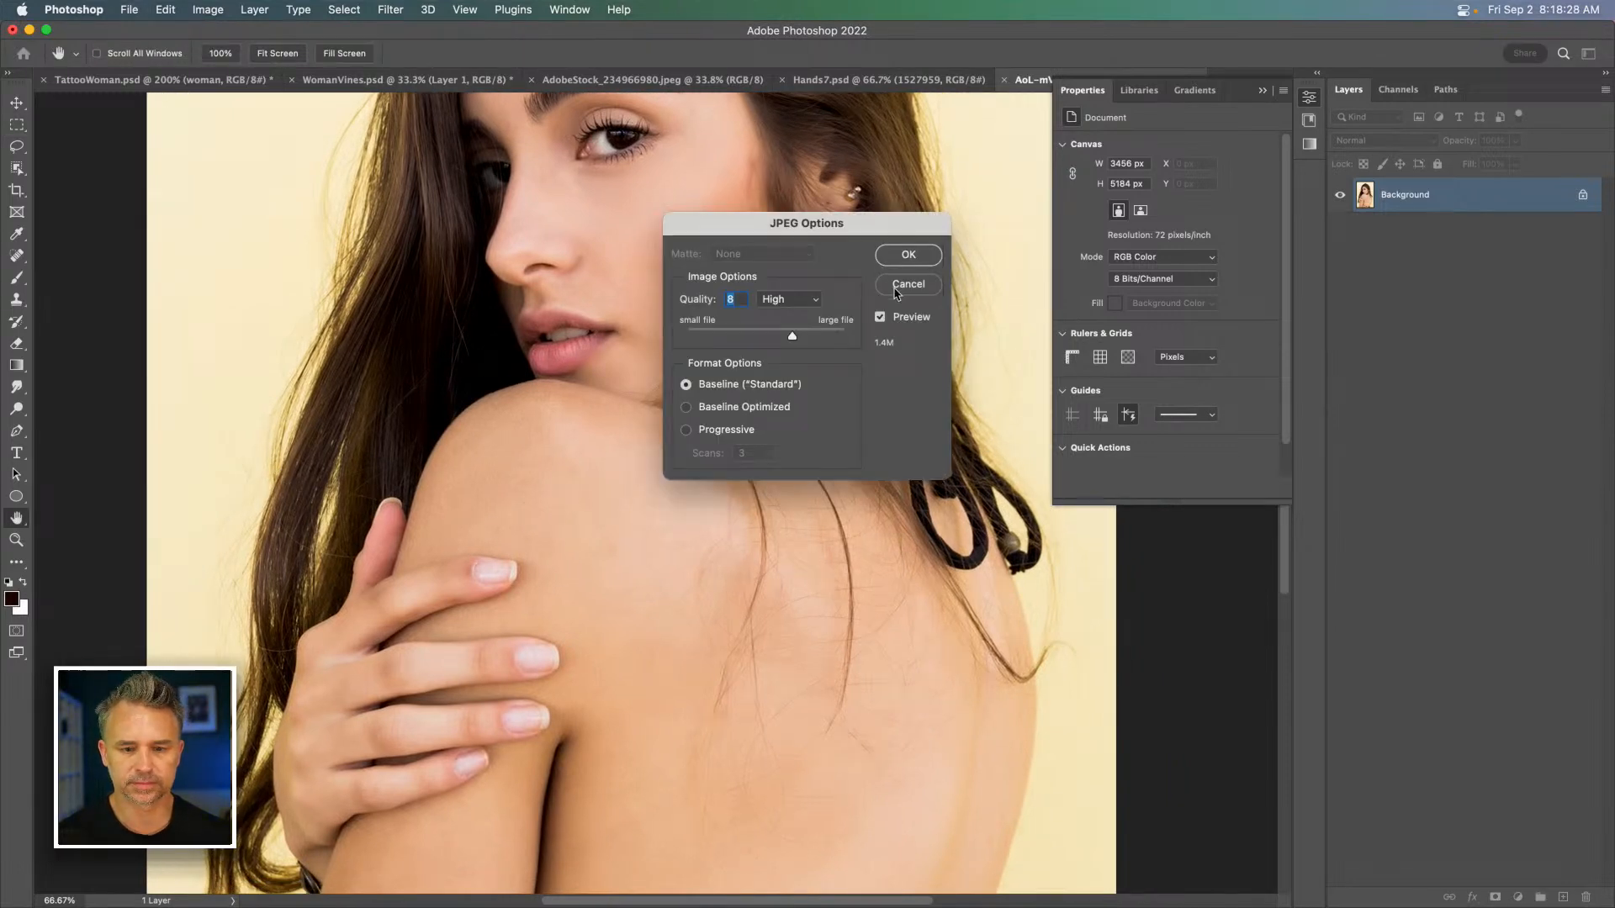
click(898, 287)
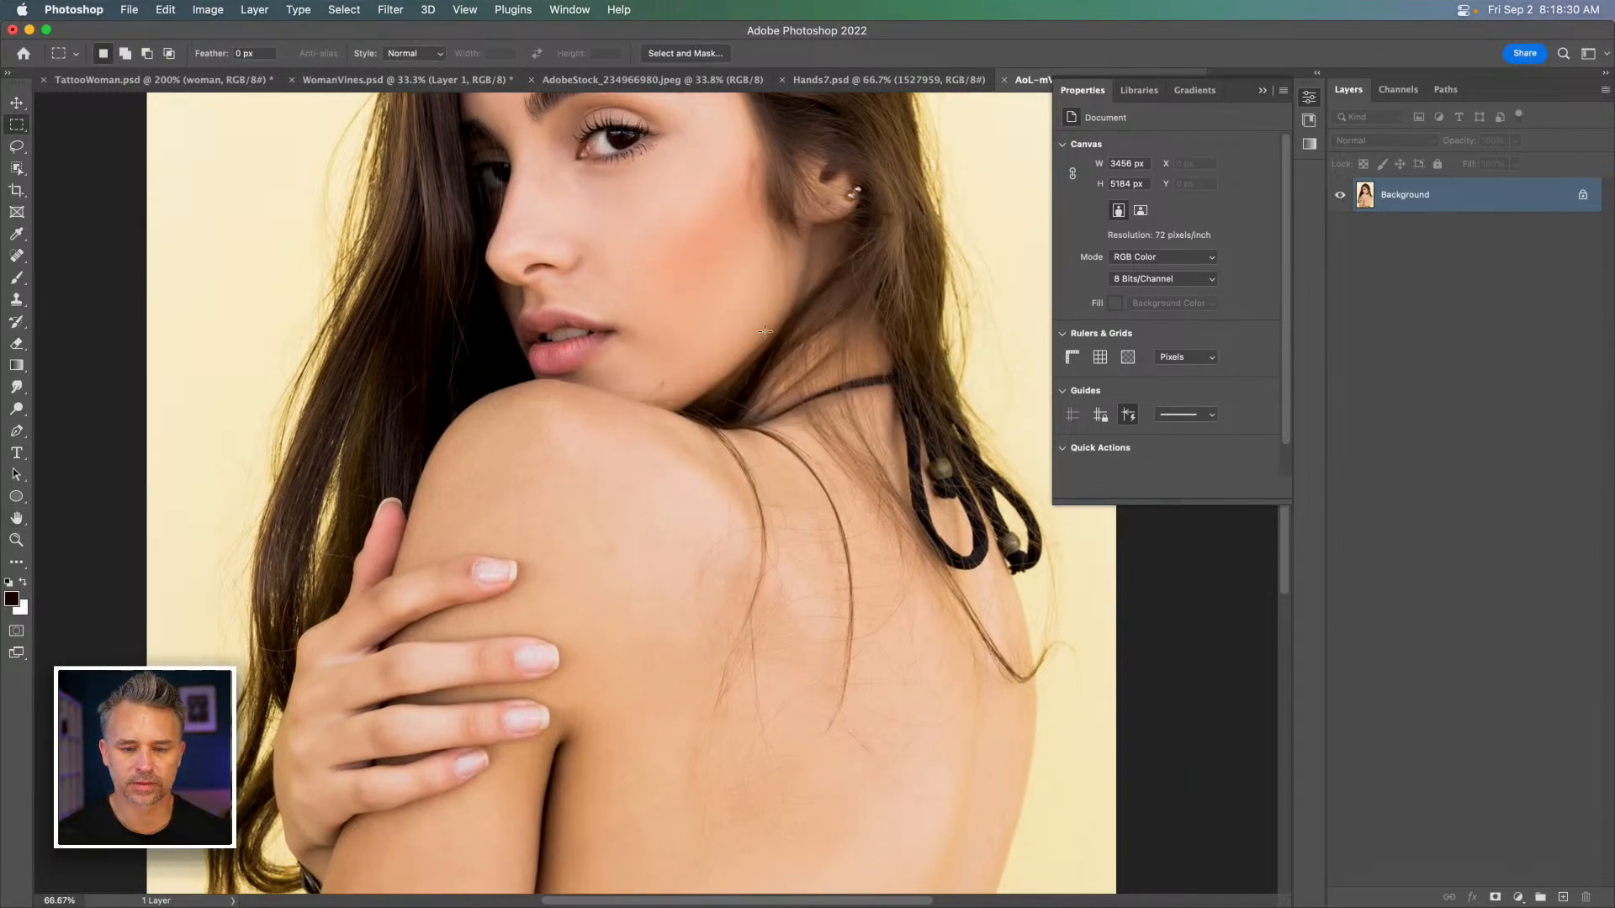
key(super+s)
click(908, 254)
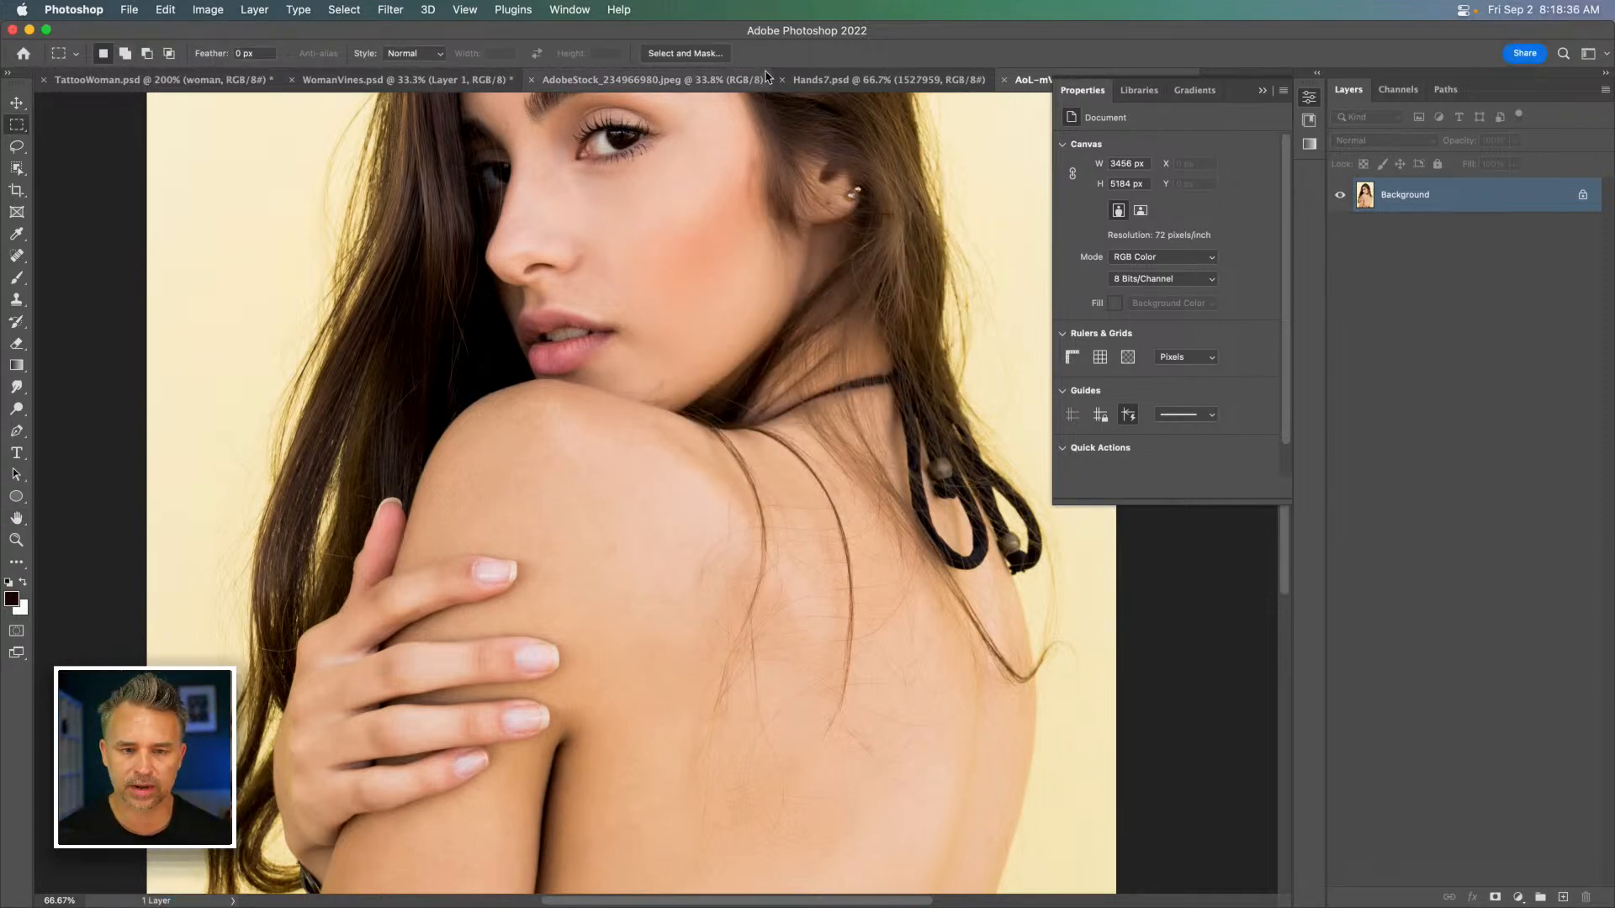
key(super+w)
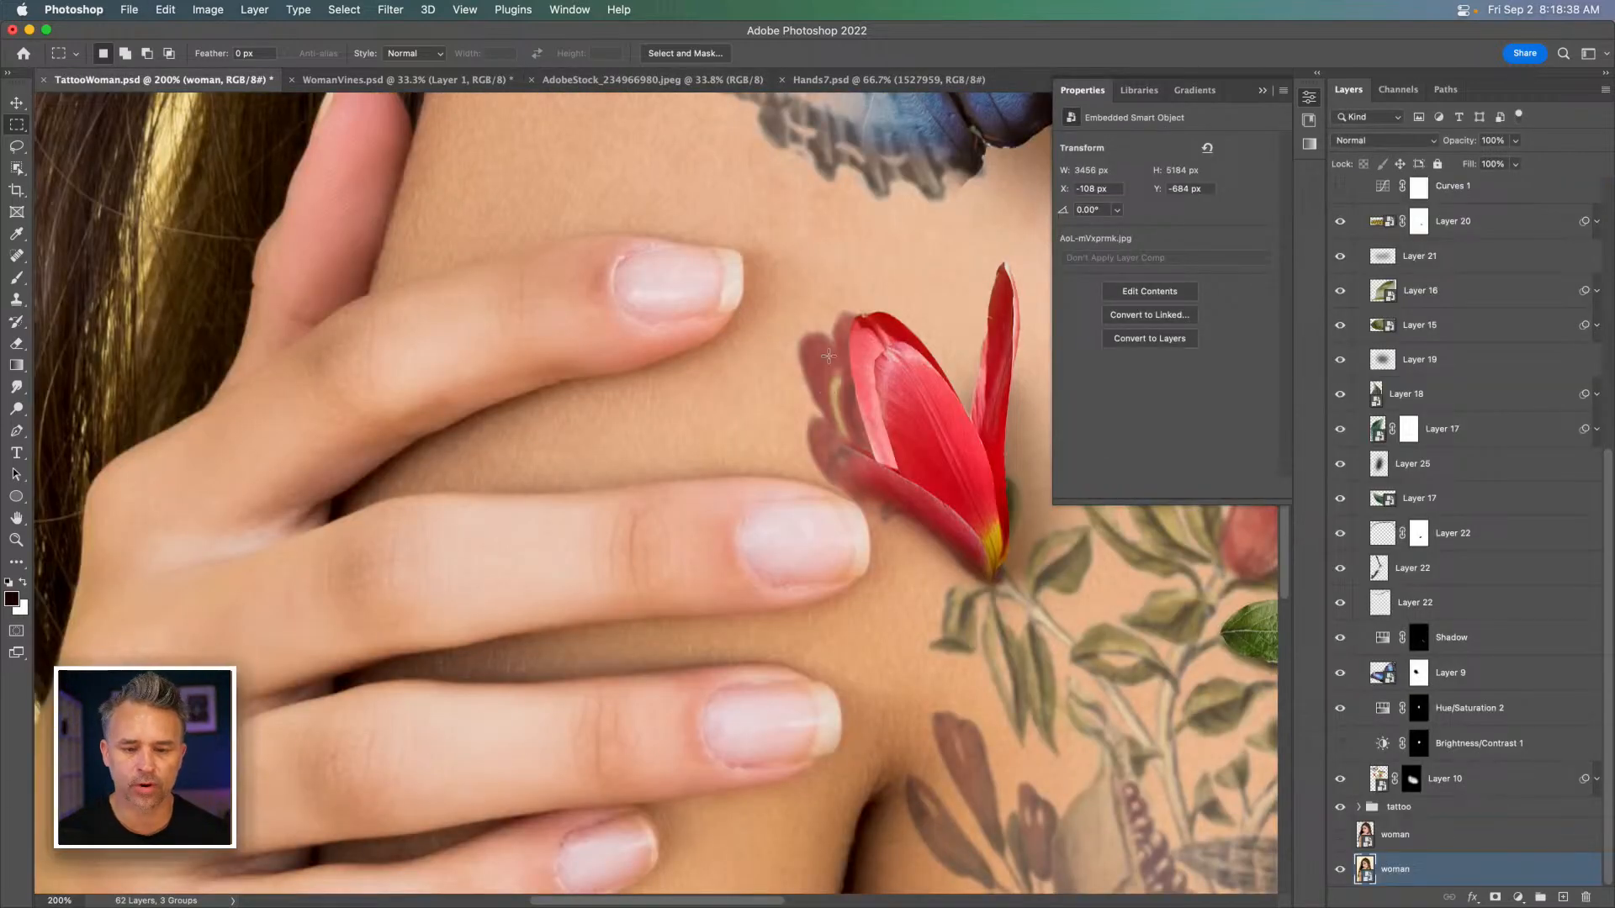
Select the raised yellow butterfly's layer, Layer 26, and hide it.
drag(1000, 423, 302, 519)
drag(643, 462, 504, 490)
drag(587, 350, 646, 435)
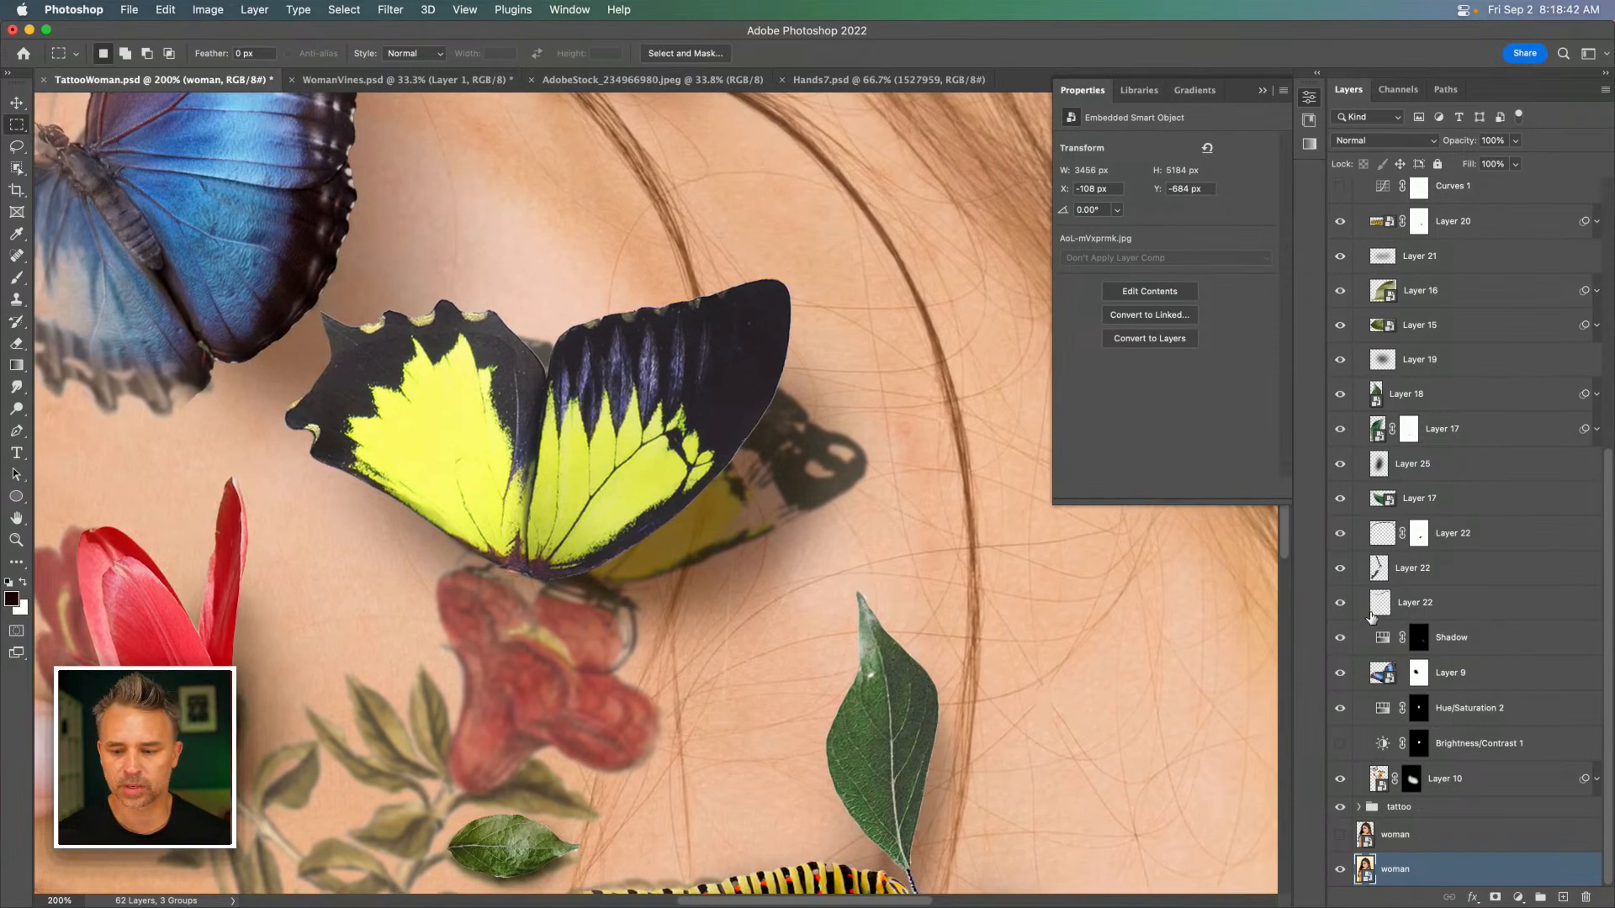
click(16, 102)
super+click(744, 454)
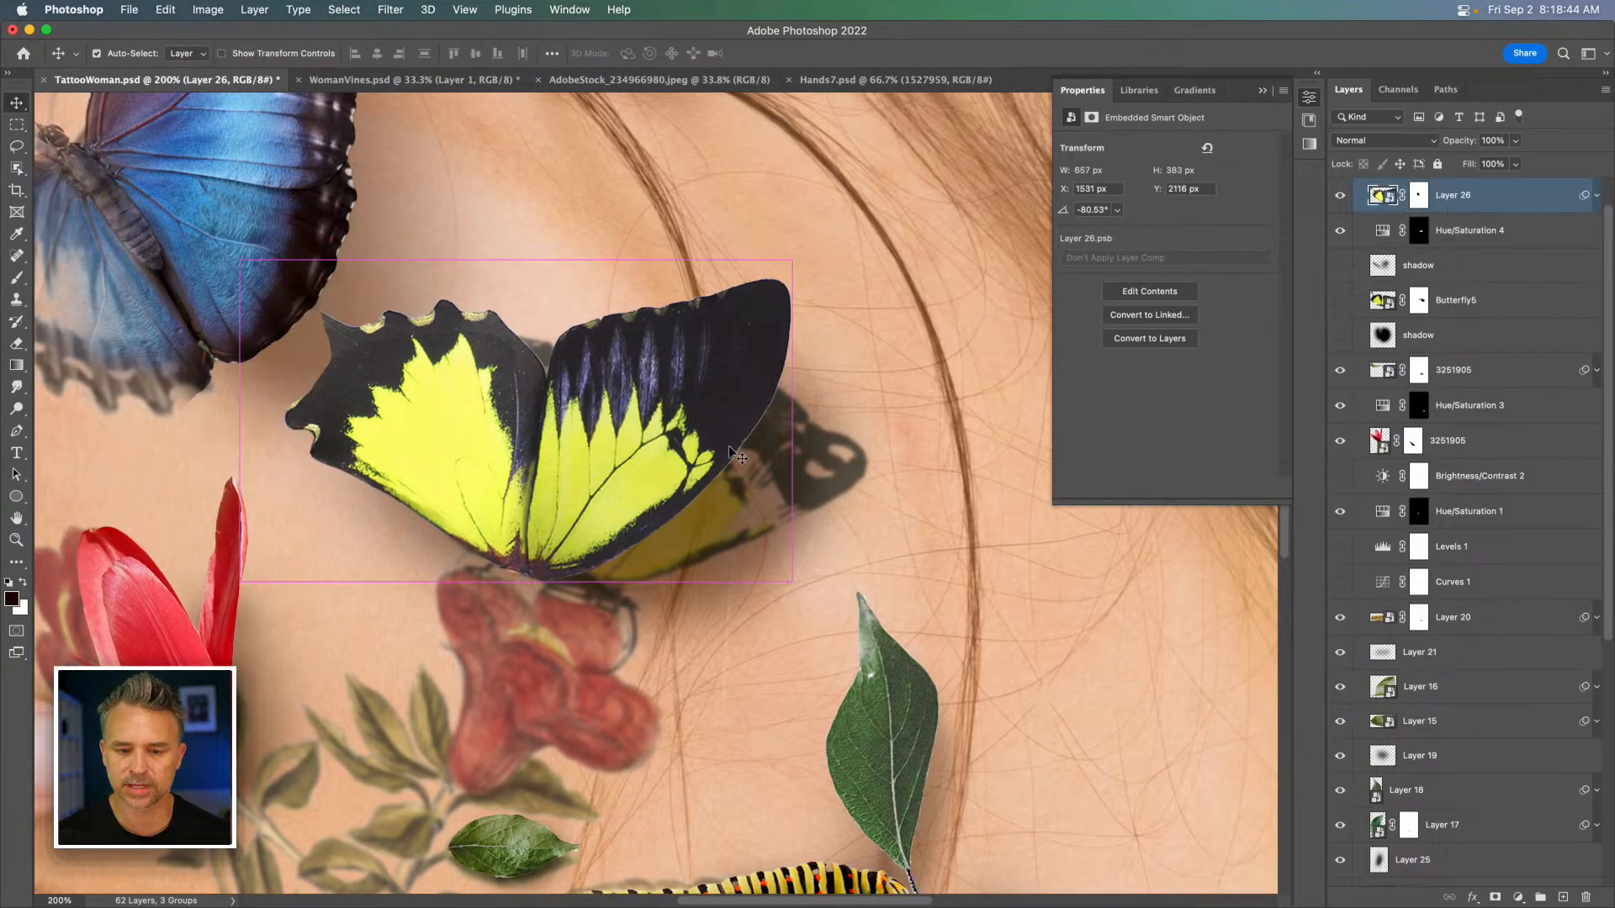
scroll(1531, 284, up, 1)
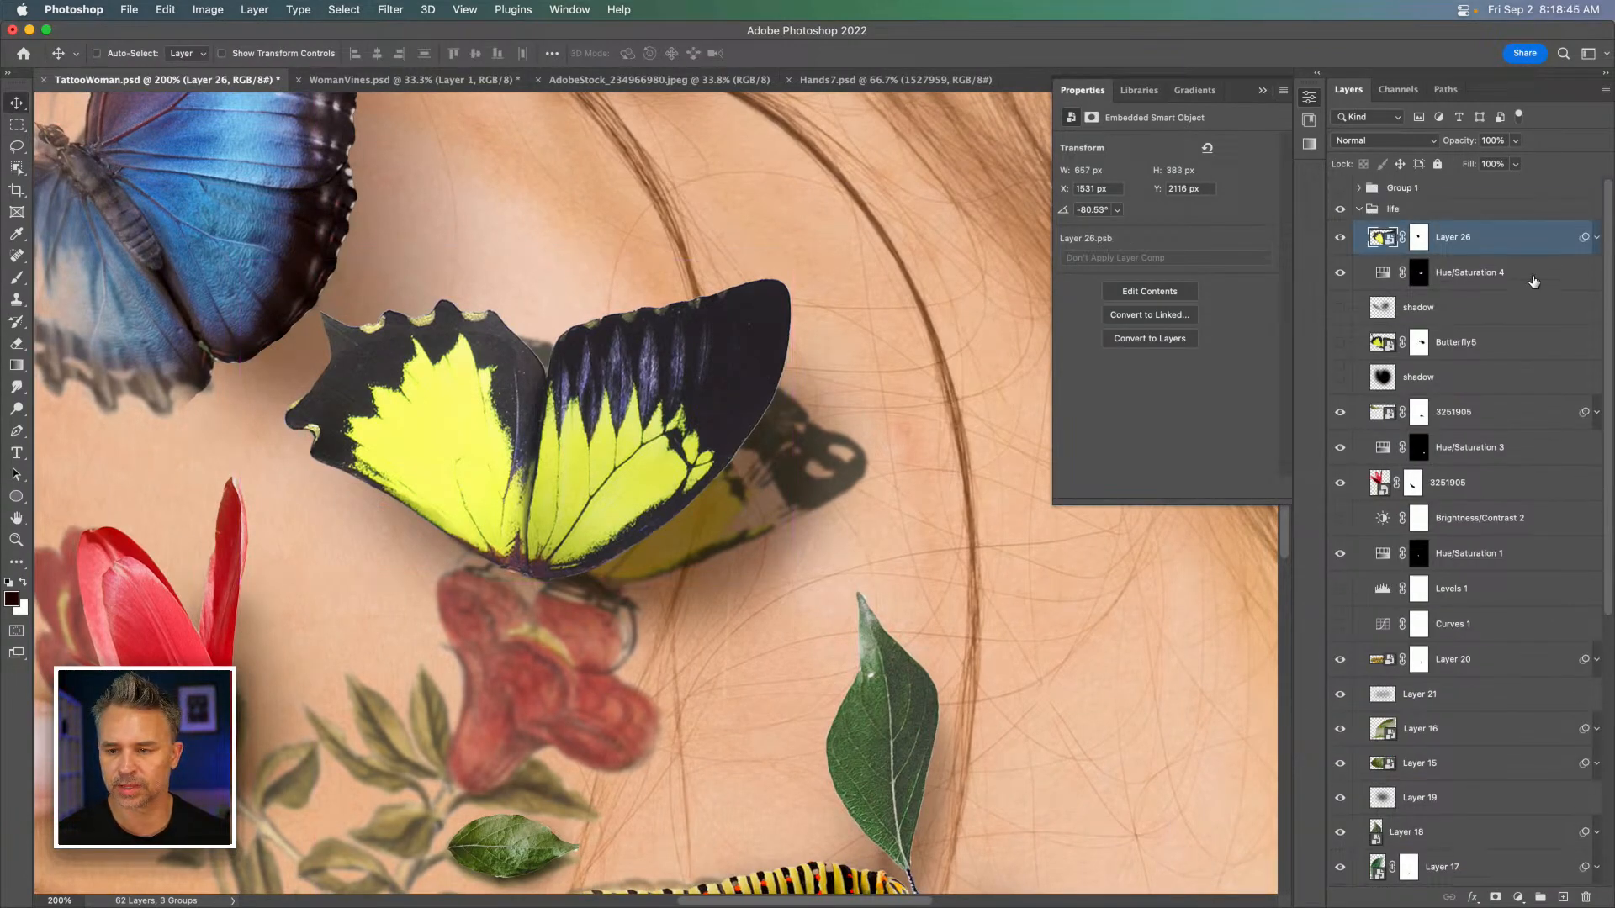
click(1340, 238)
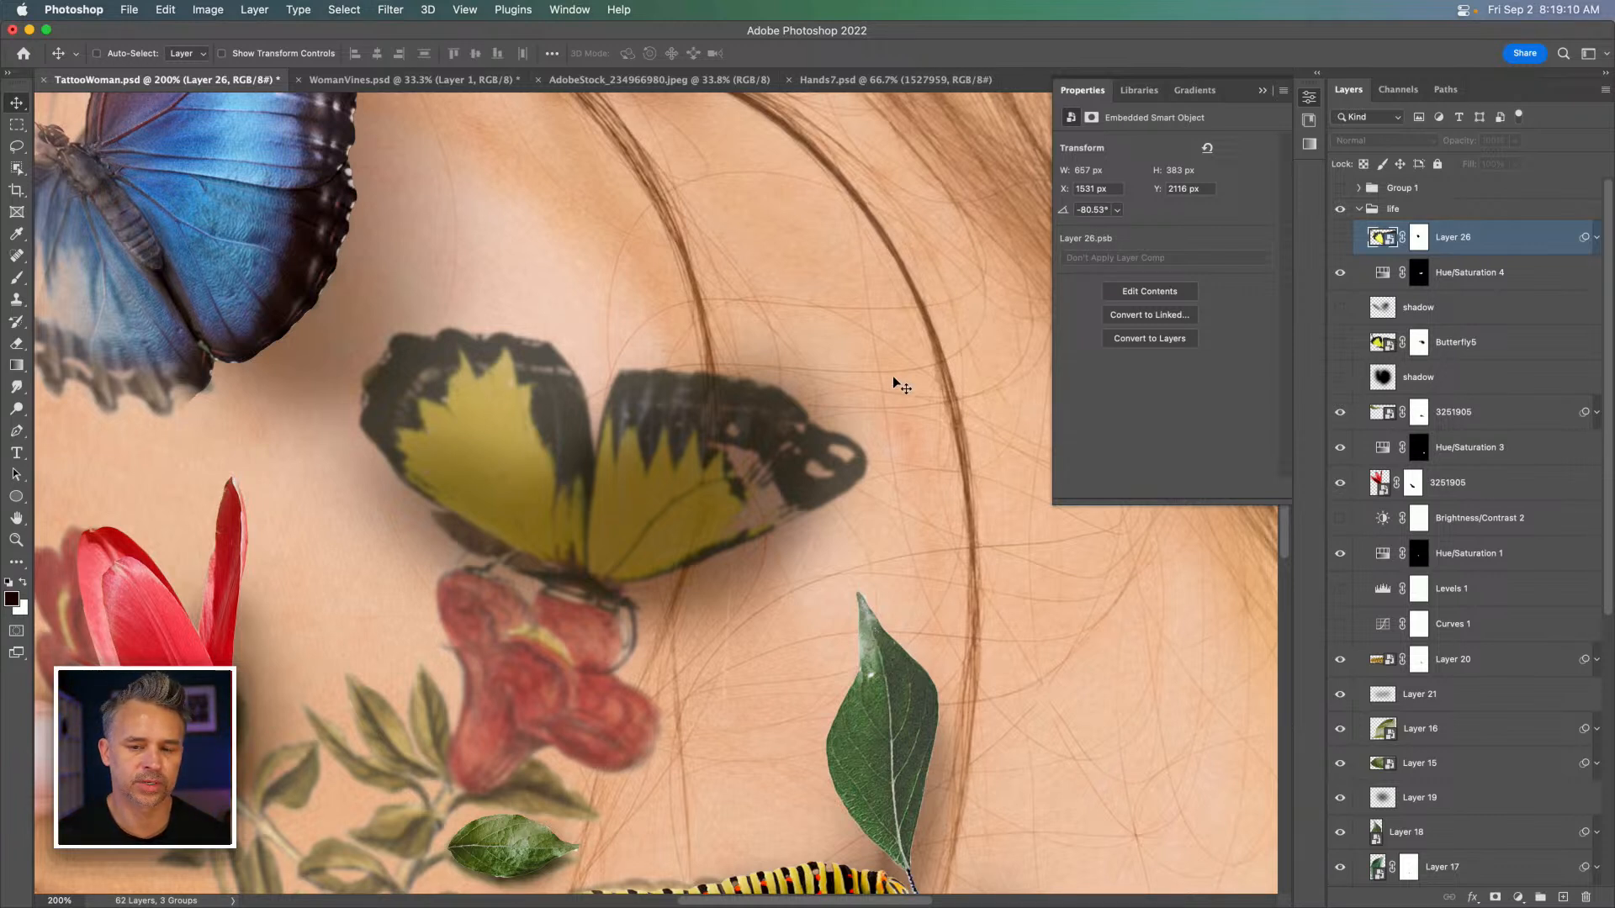
Display the brush presets and choose Sampled Brush 475 from the hair-brushes group.
click(1262, 90)
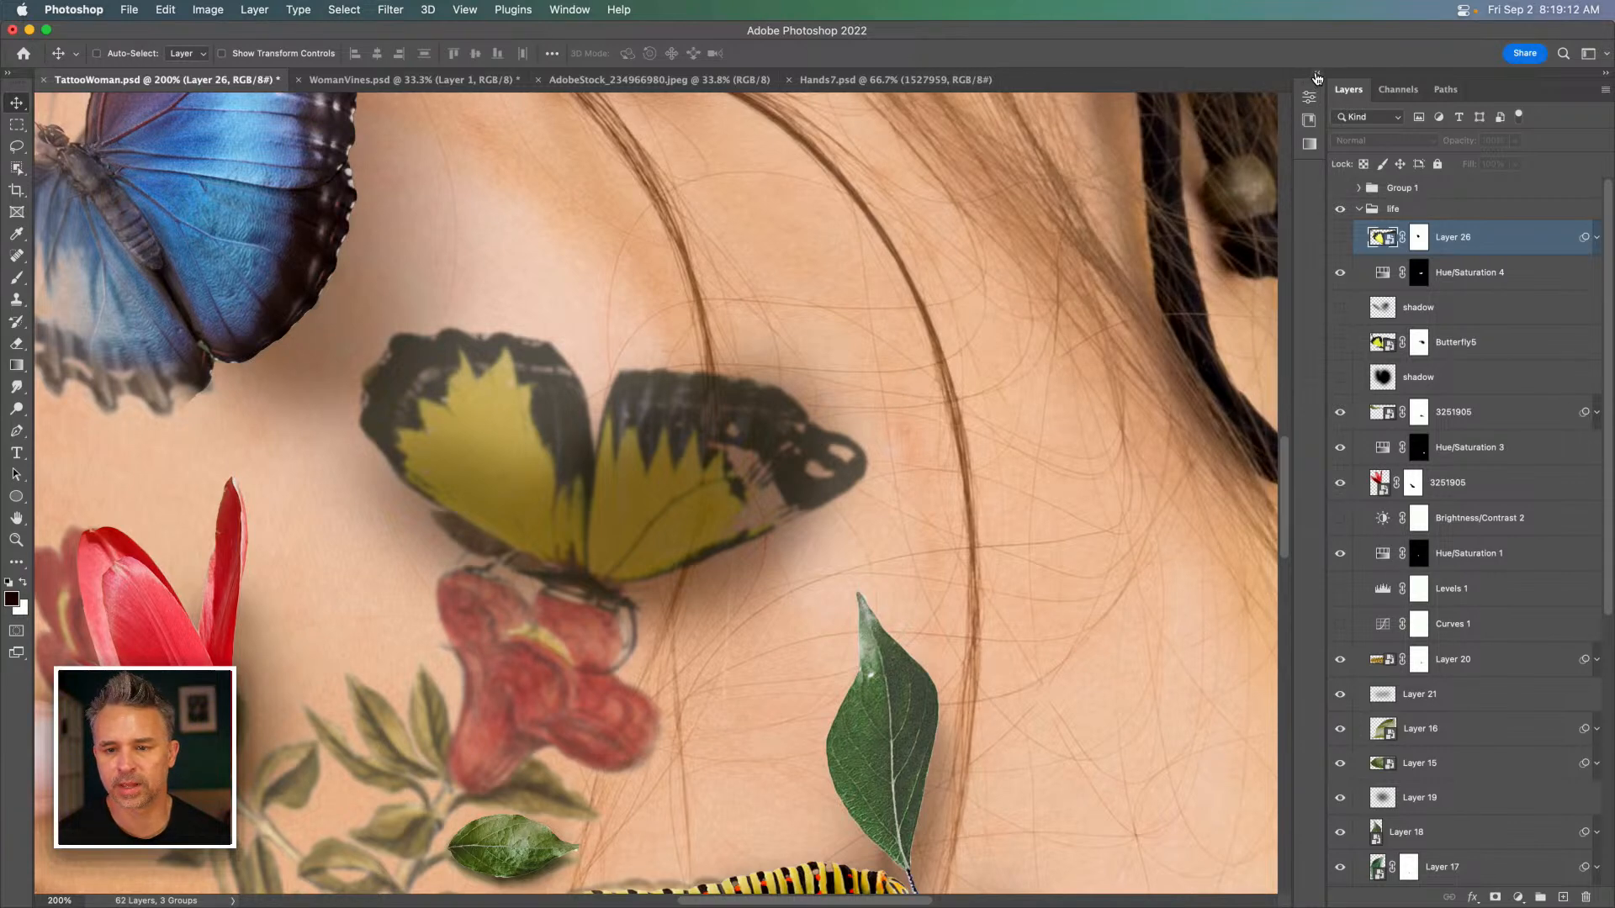
click(1316, 77)
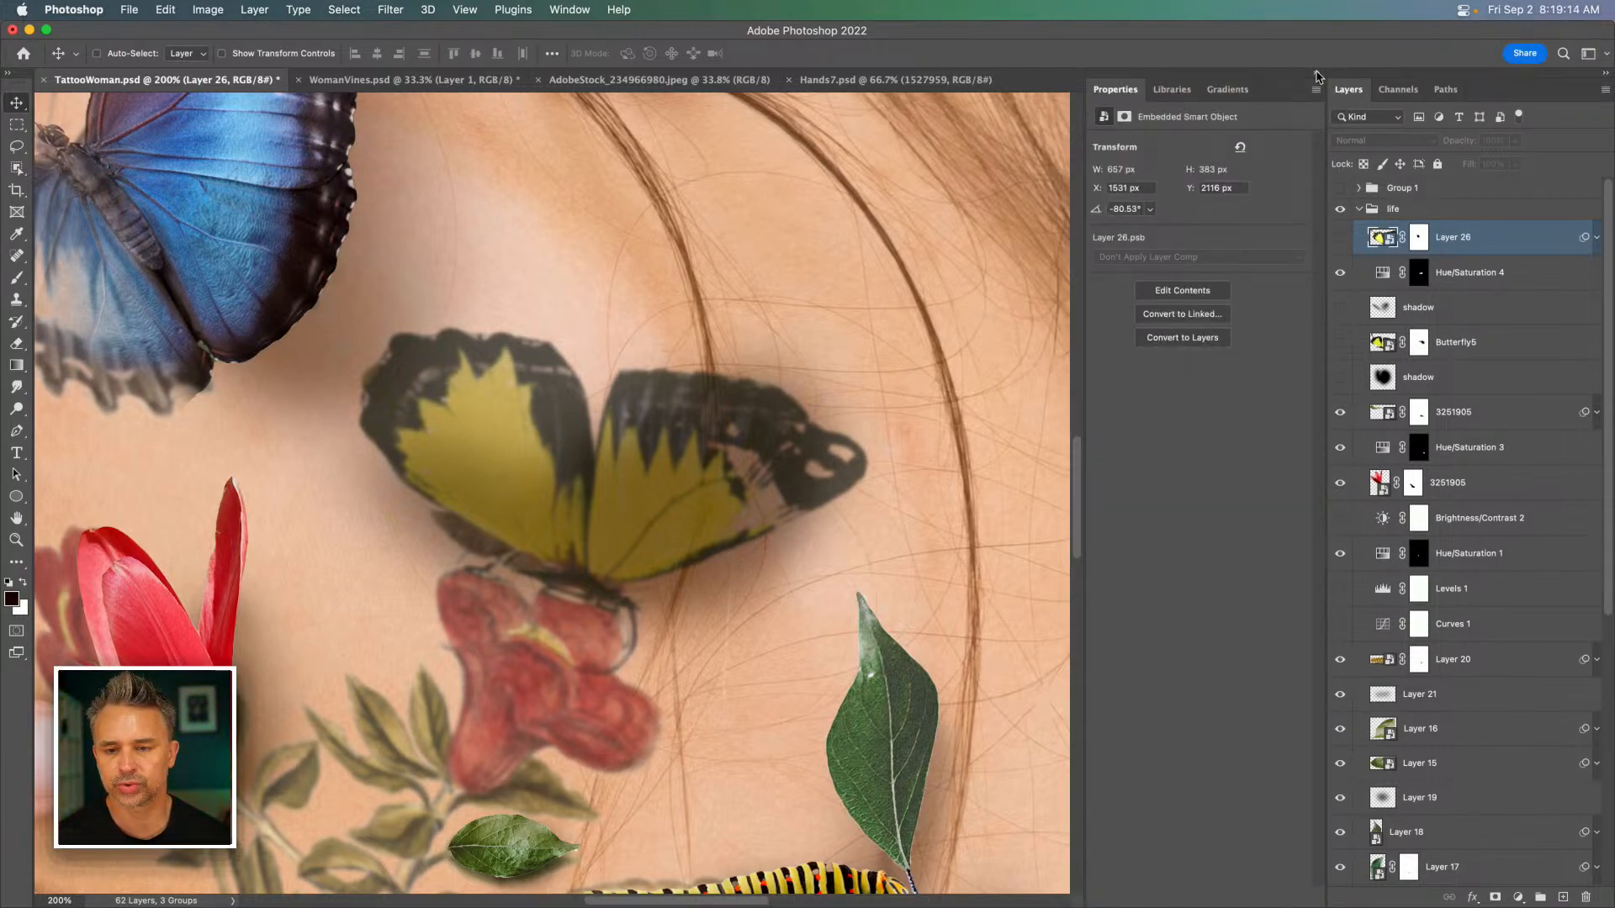
click(569, 9)
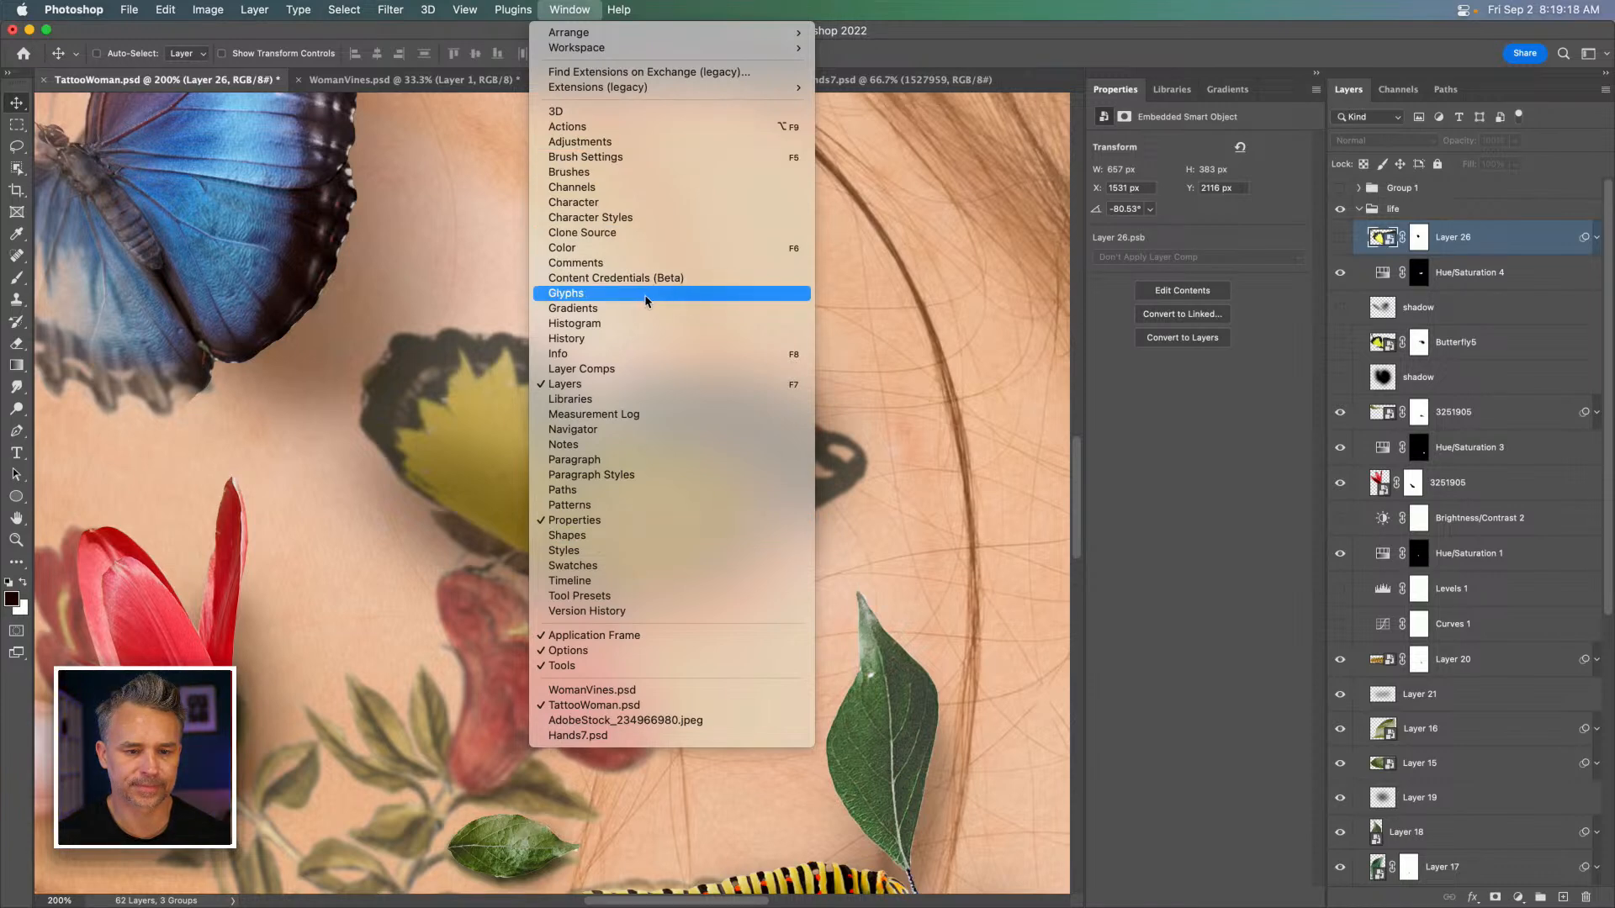
click(668, 171)
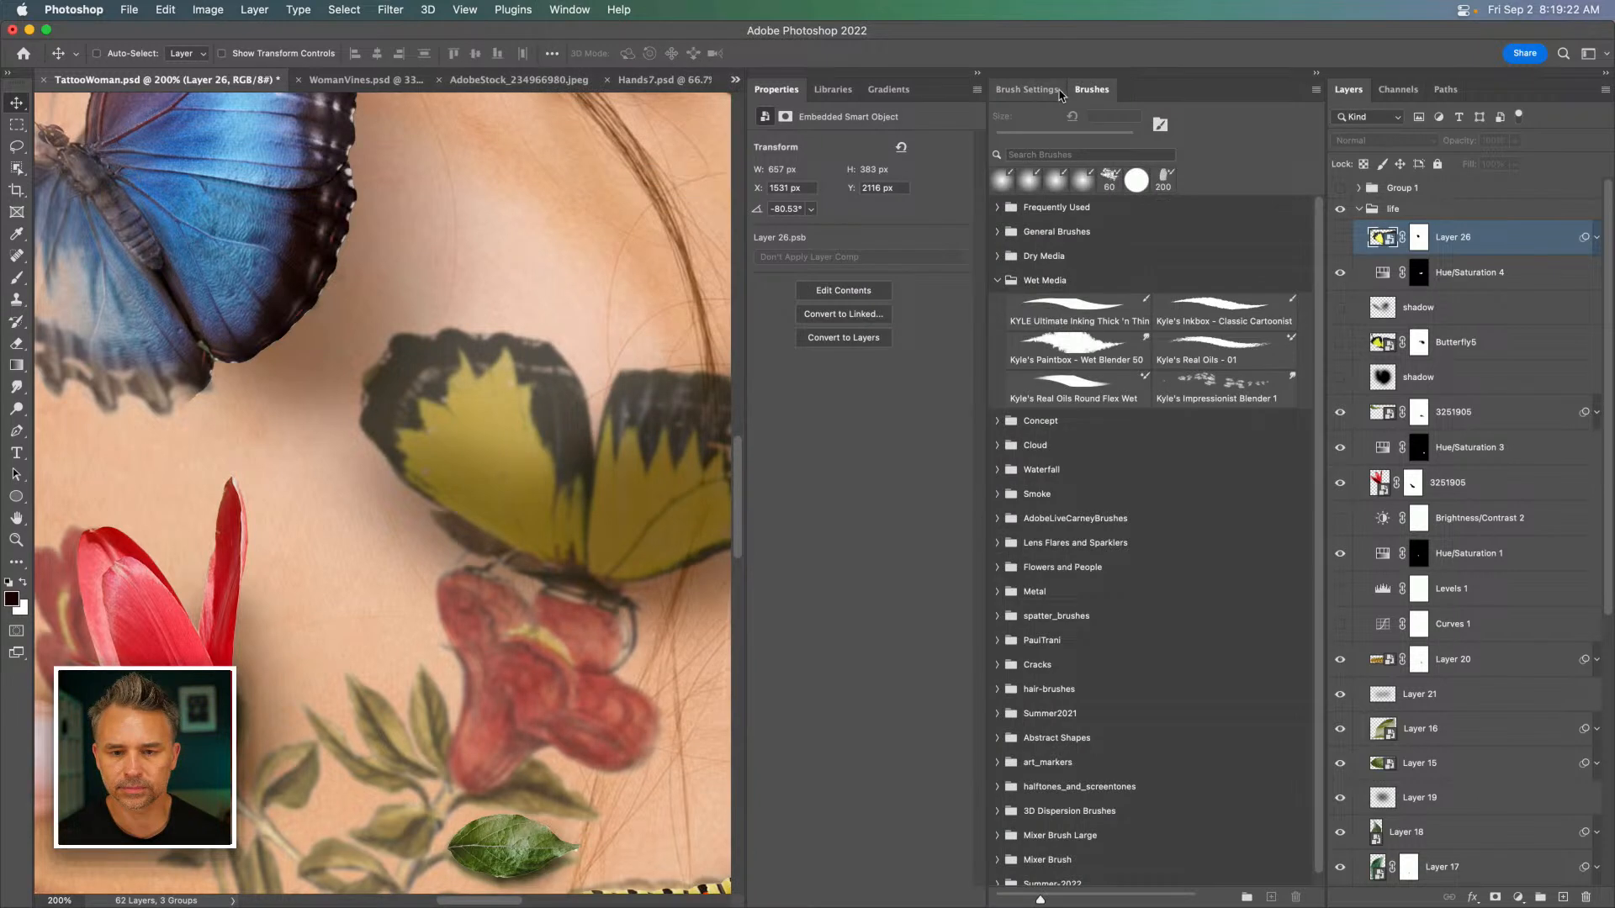
click(997, 281)
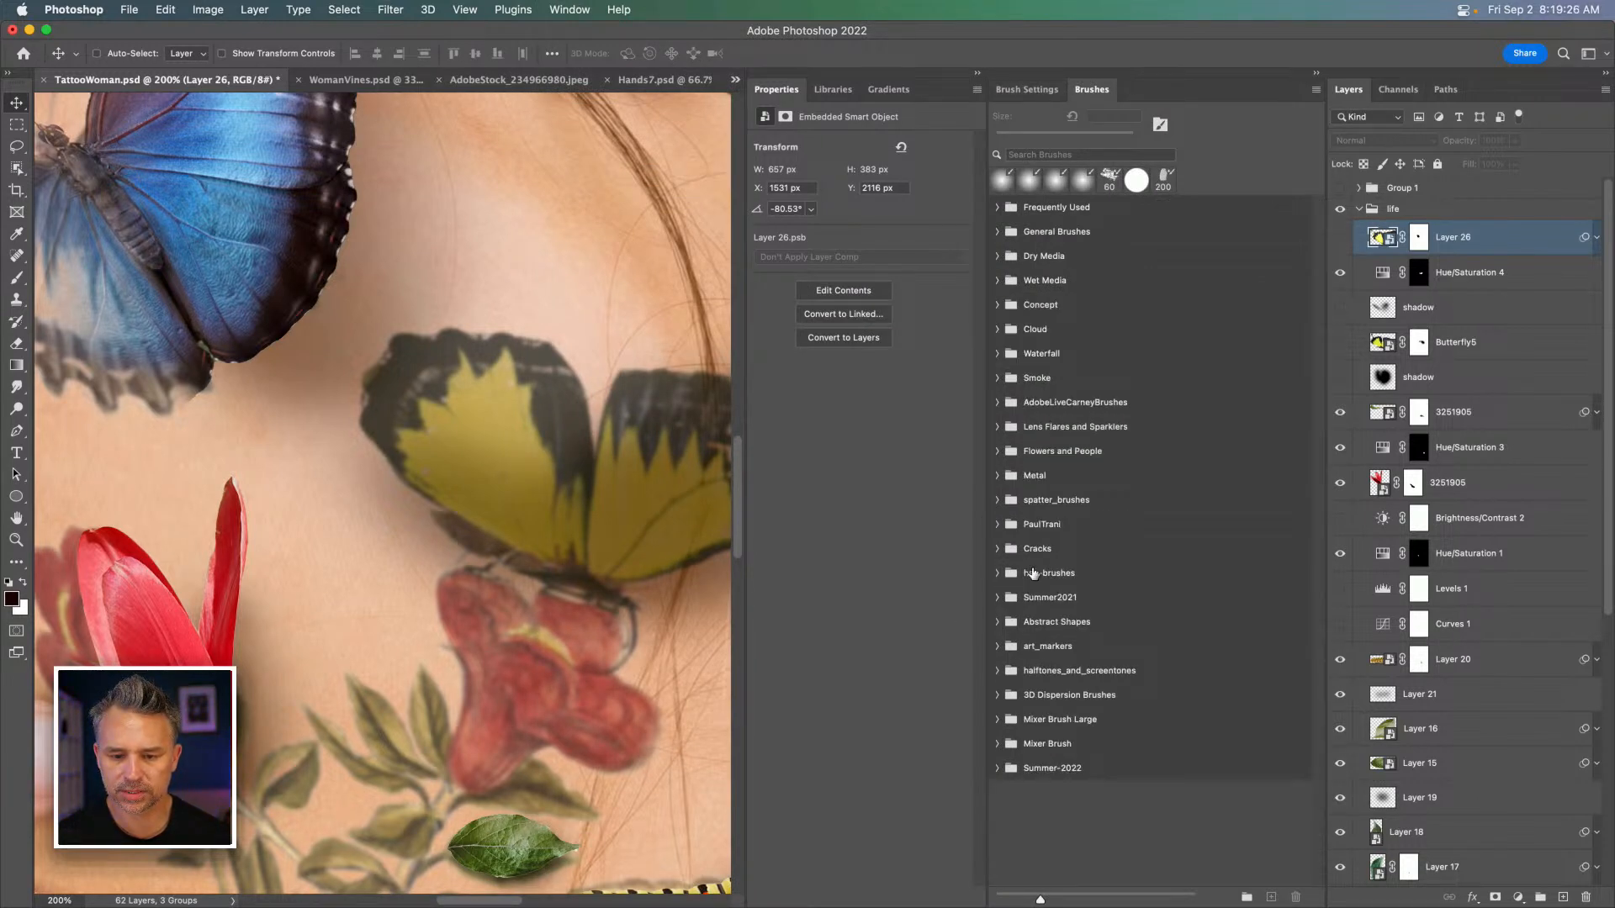
click(997, 573)
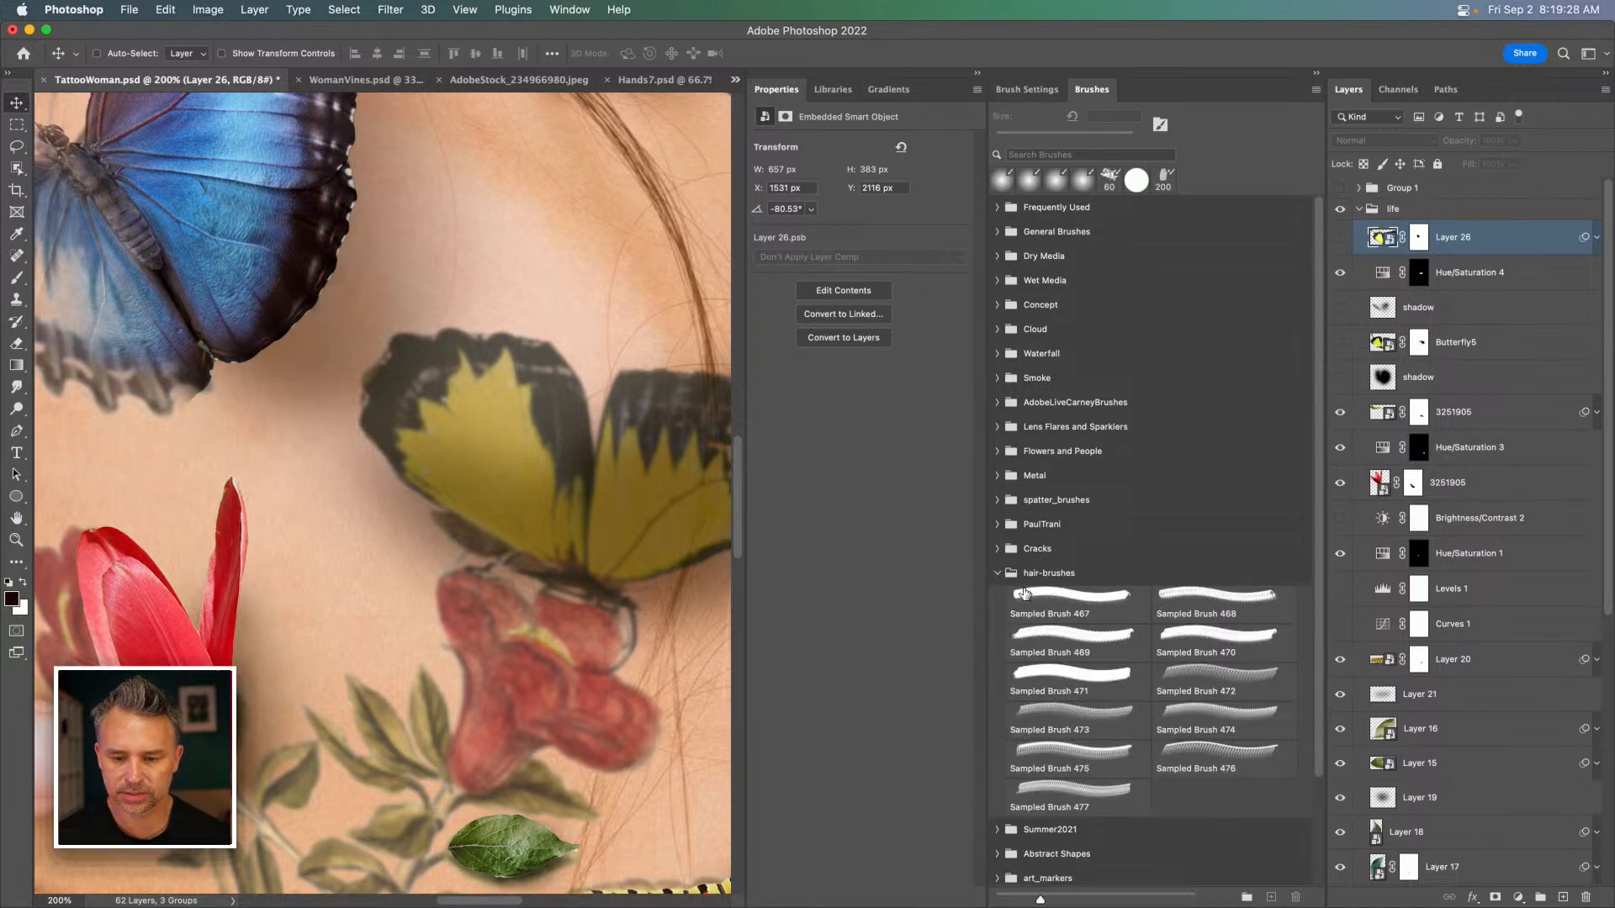
click(1064, 753)
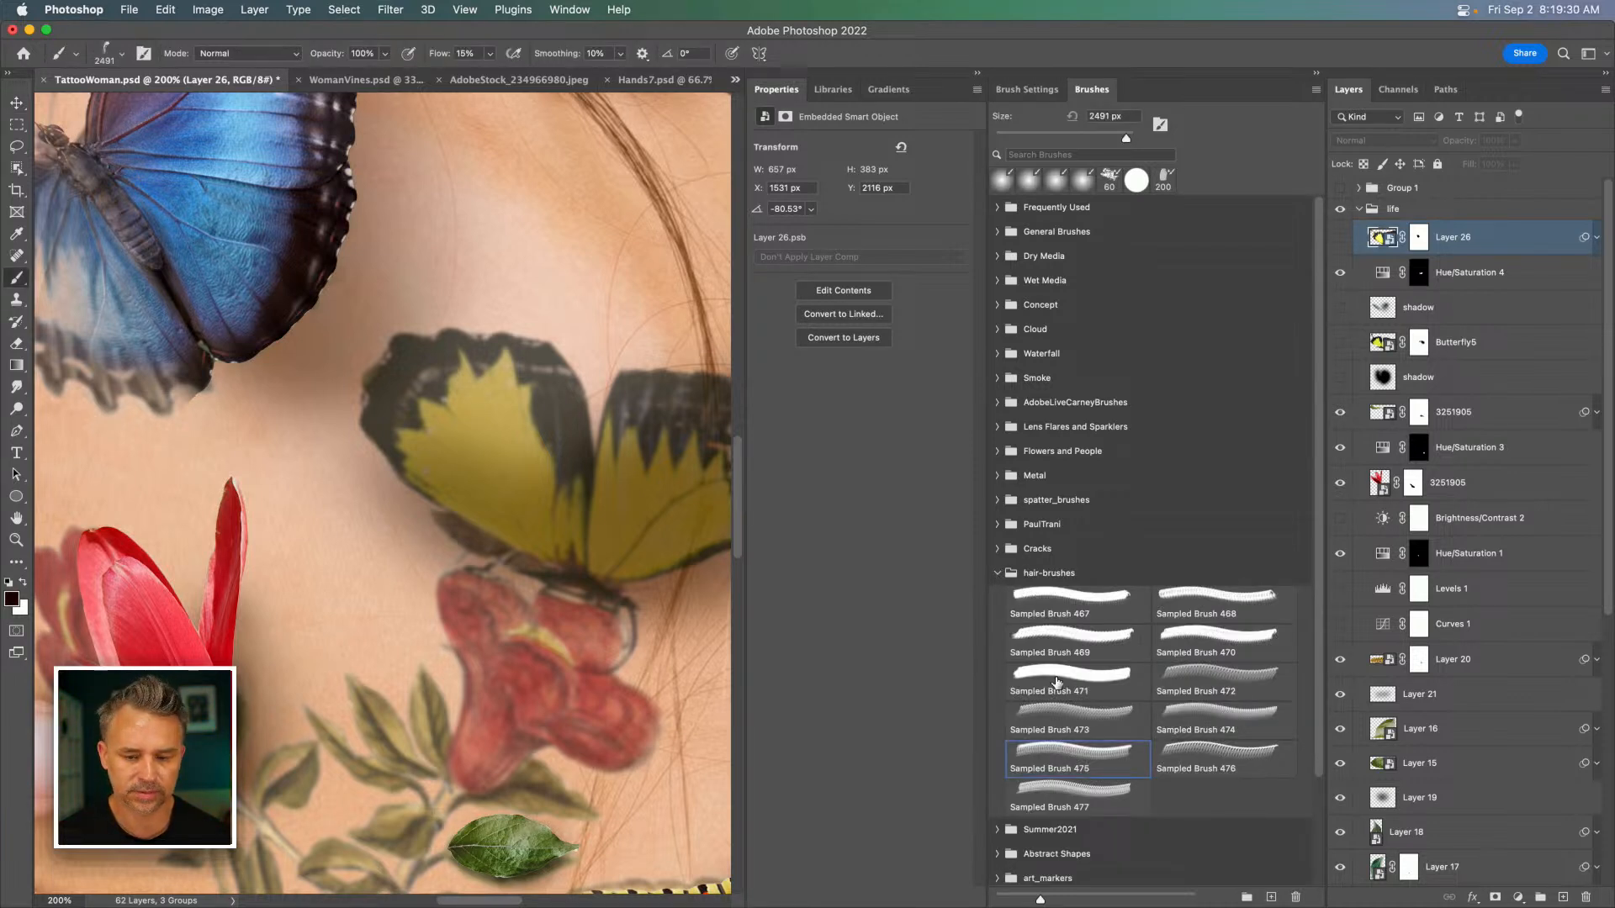
Add a new empty layer above Layer 26 and reduce the hair brush's size.
click(1564, 898)
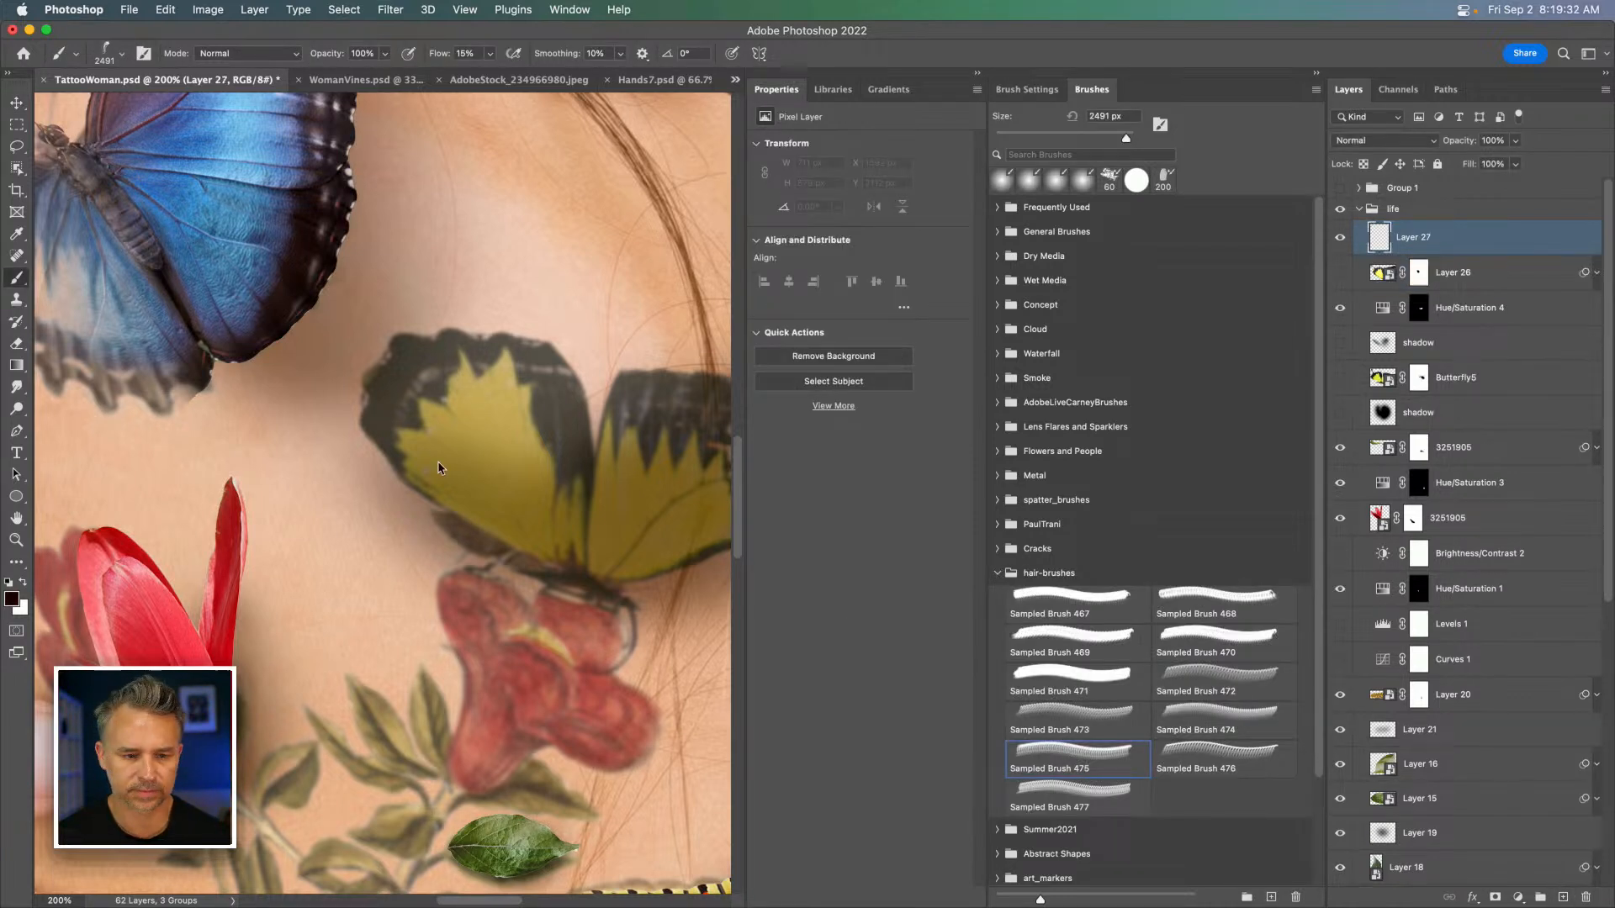
key(bracketleft)
key(bracketleft)
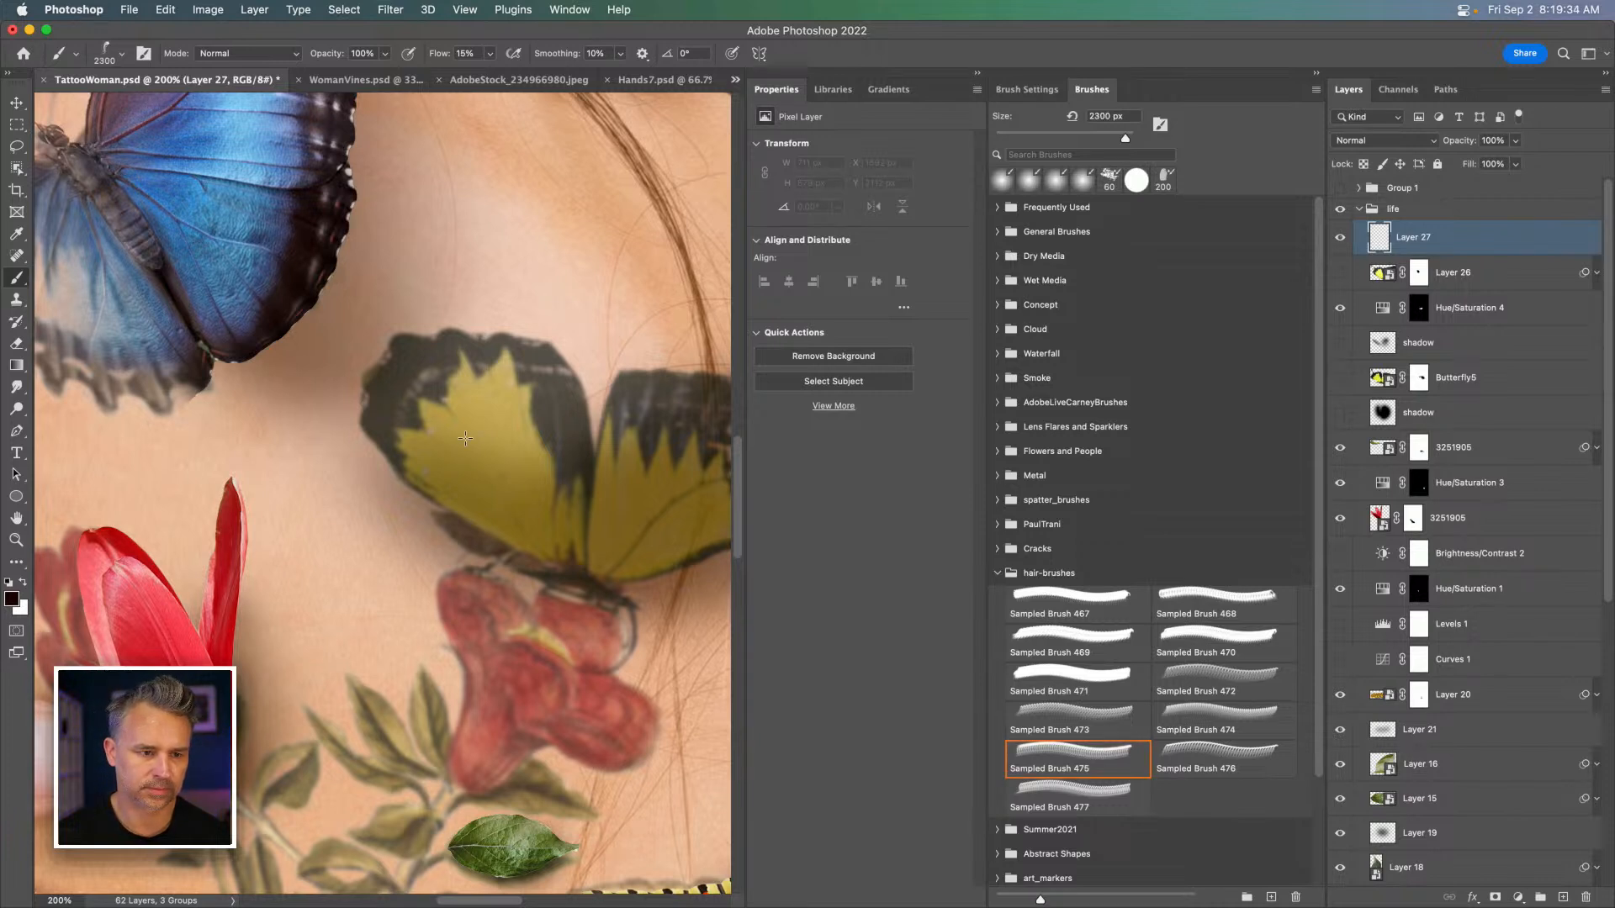
Switch to Sampled Brush 477 in the hair-brushes group and turn on brush tip previews for the presets.
click(1069, 793)
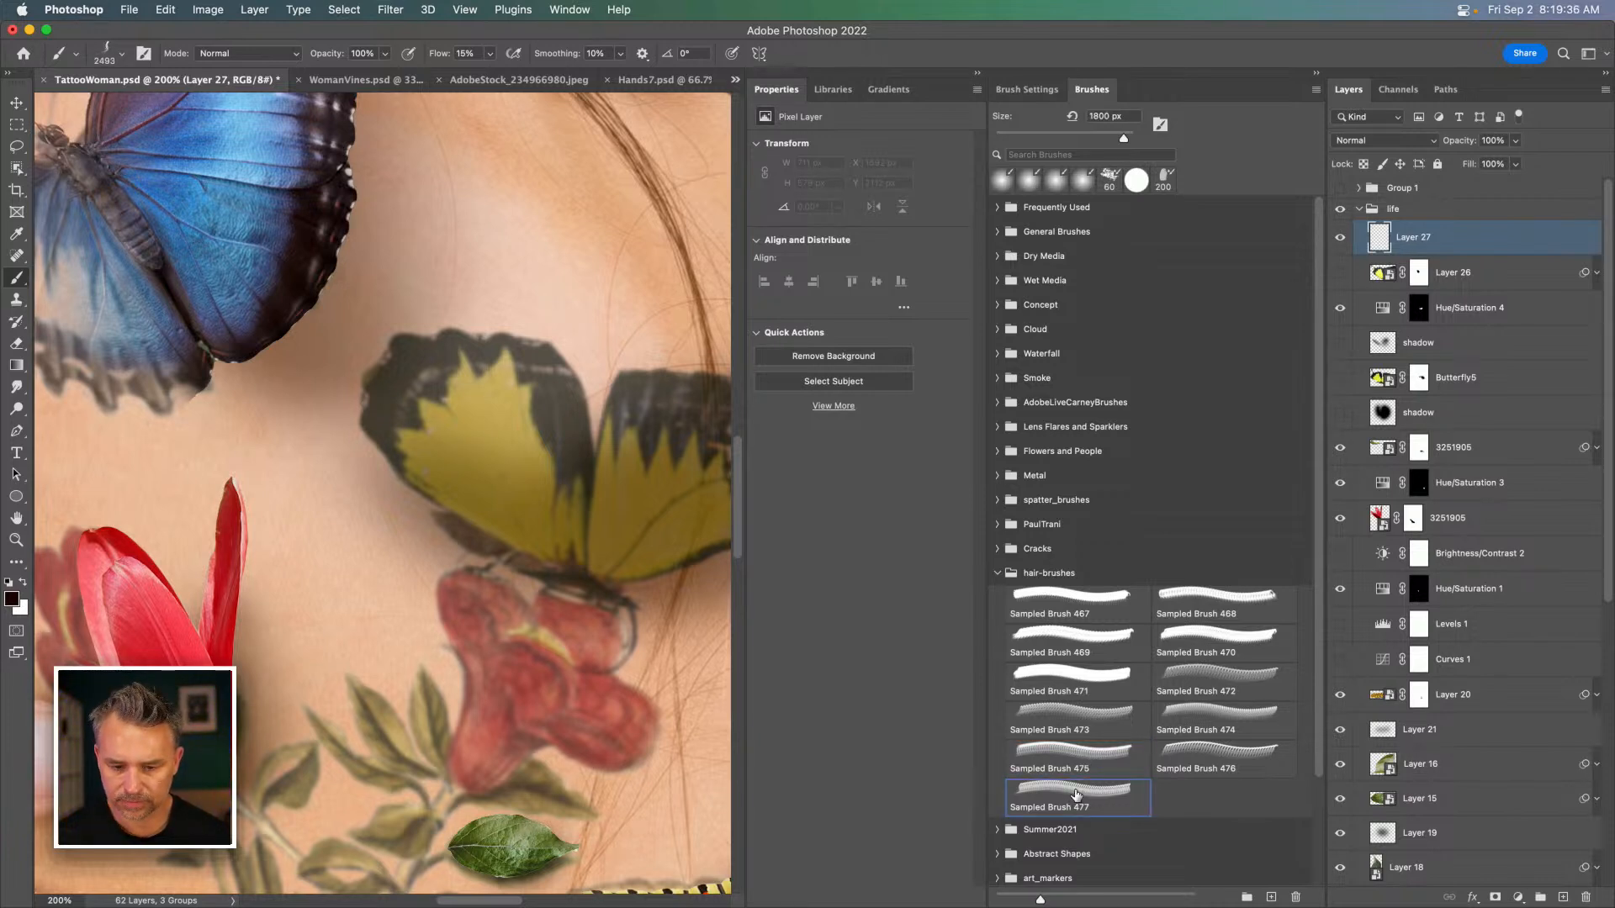
click(1316, 89)
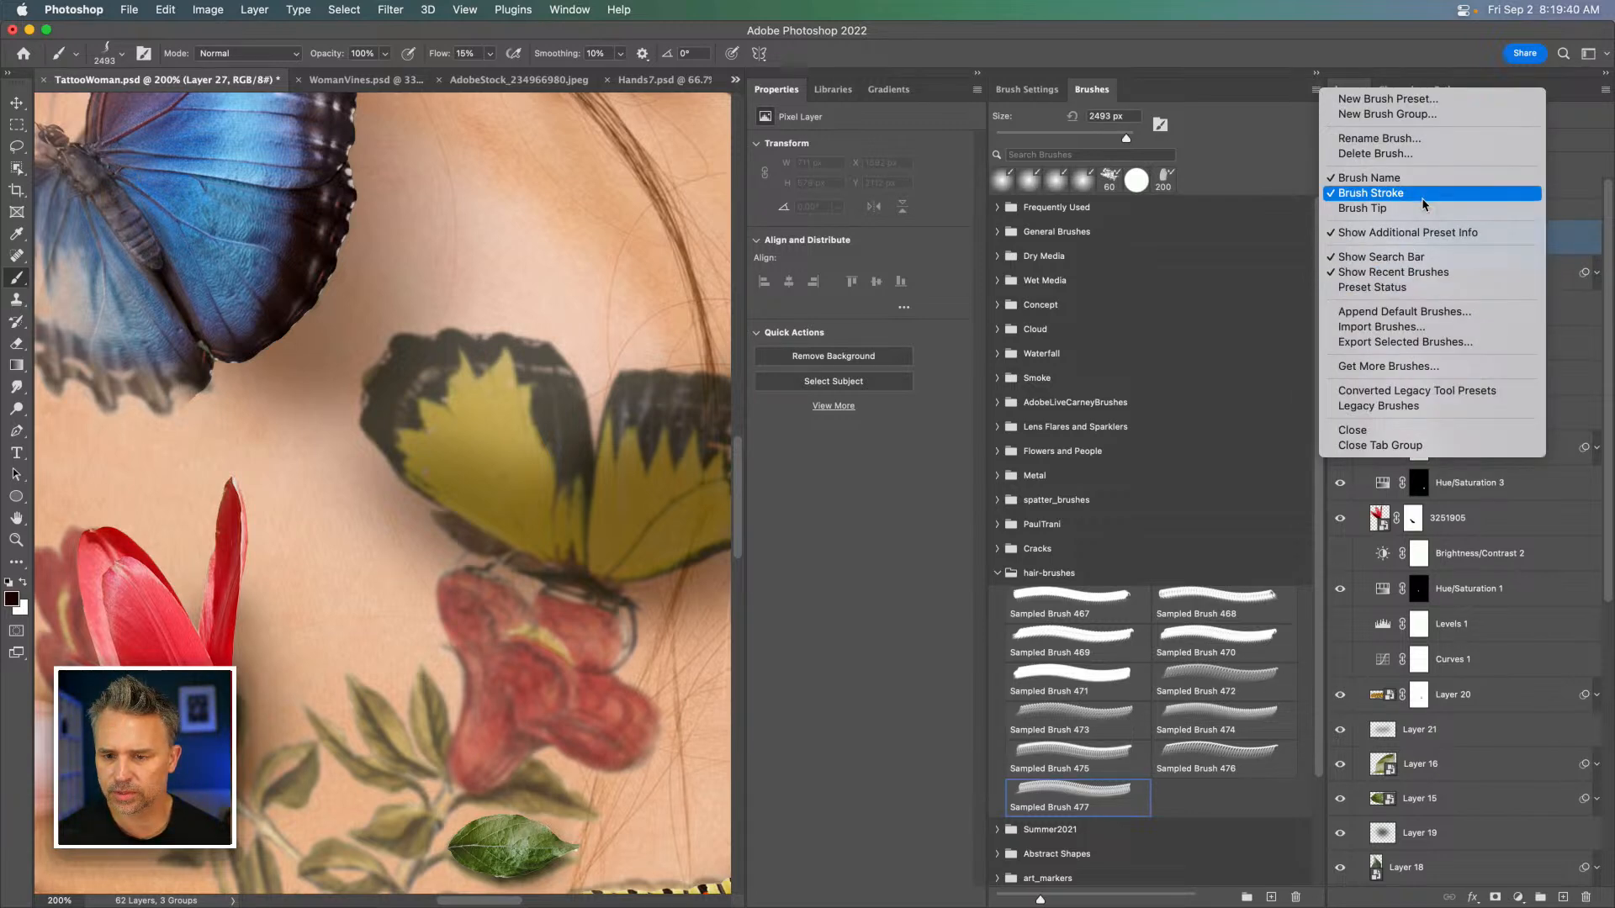
click(1370, 208)
scroll(1129, 749, down, 5)
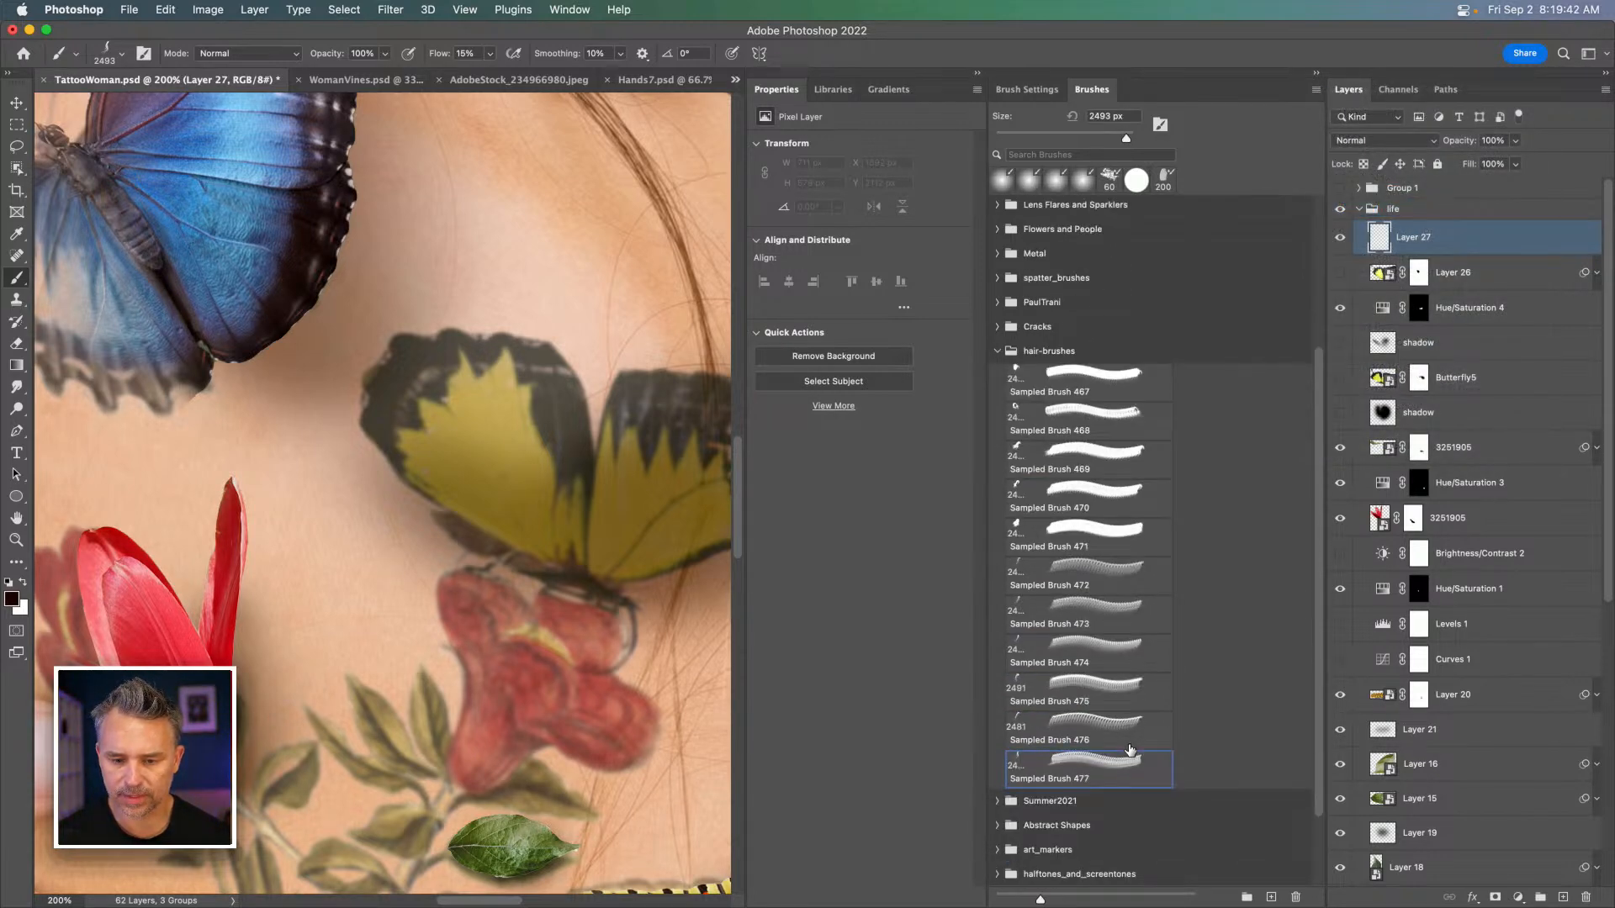
scroll(1130, 749, down, 2)
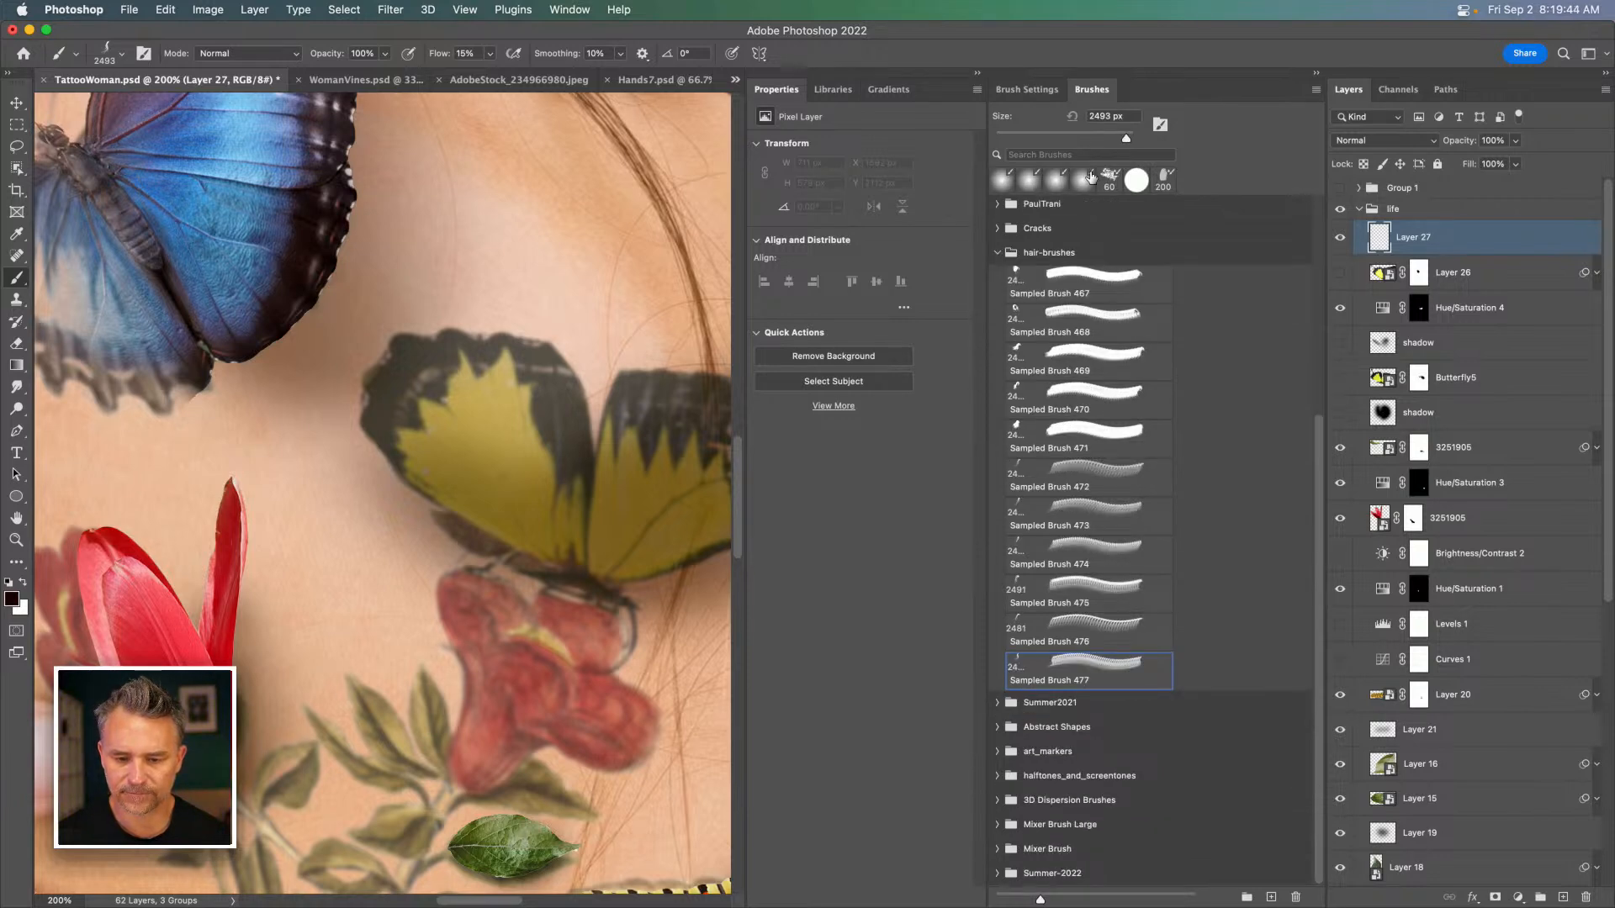
Collapse the expanded panels, fit the whole image in view and show the raised yellow butterfly on Layer 26.
click(1317, 77)
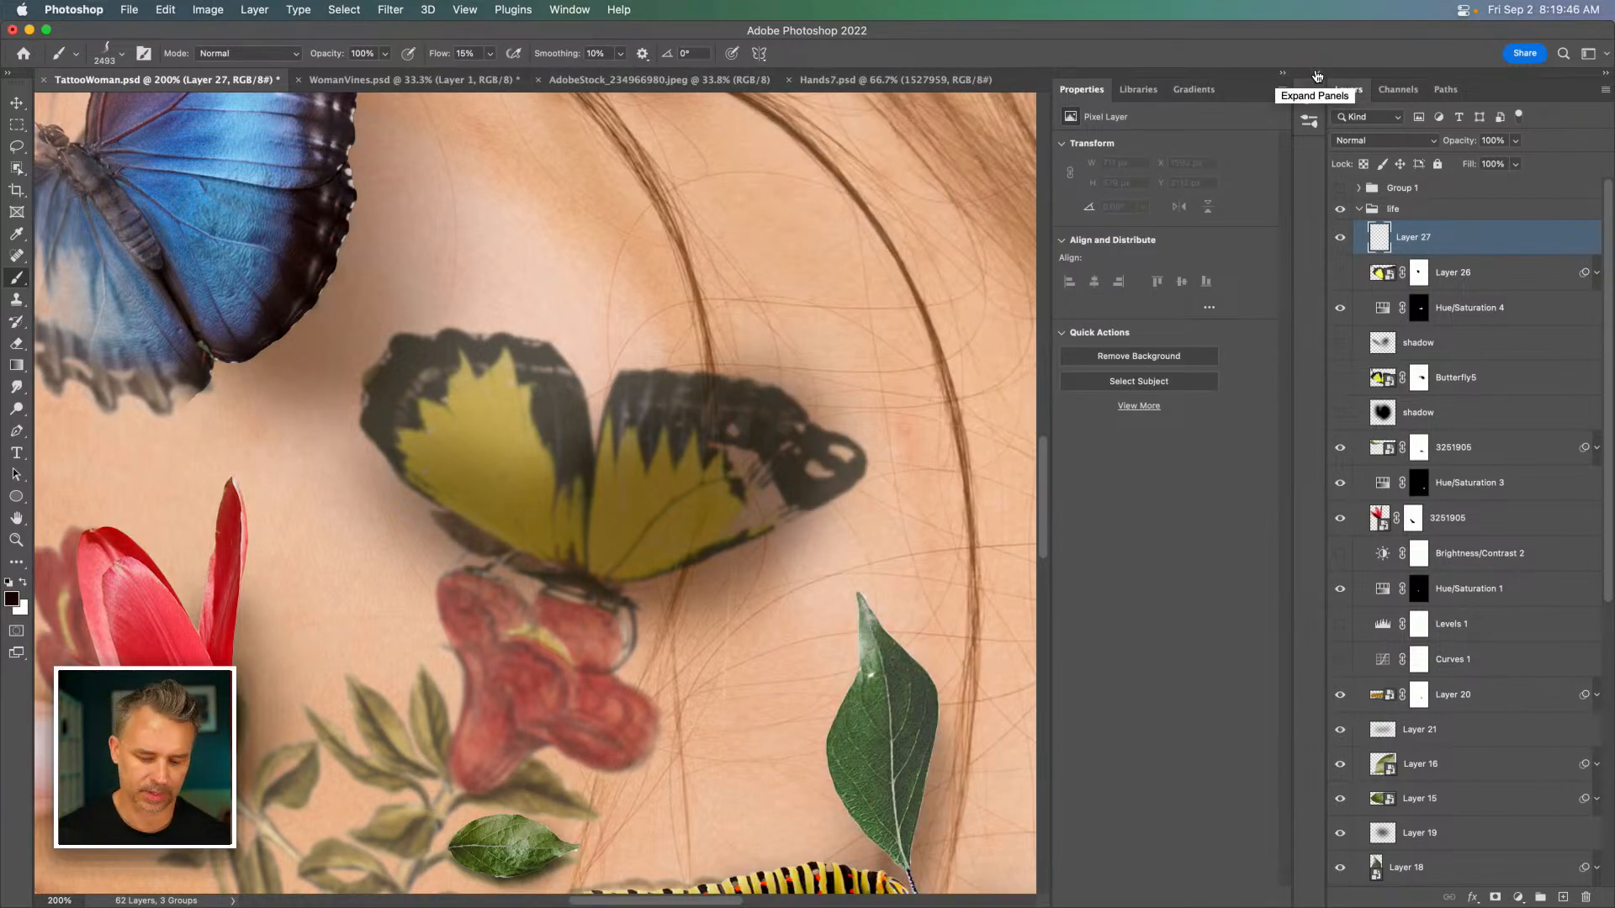
click(1285, 74)
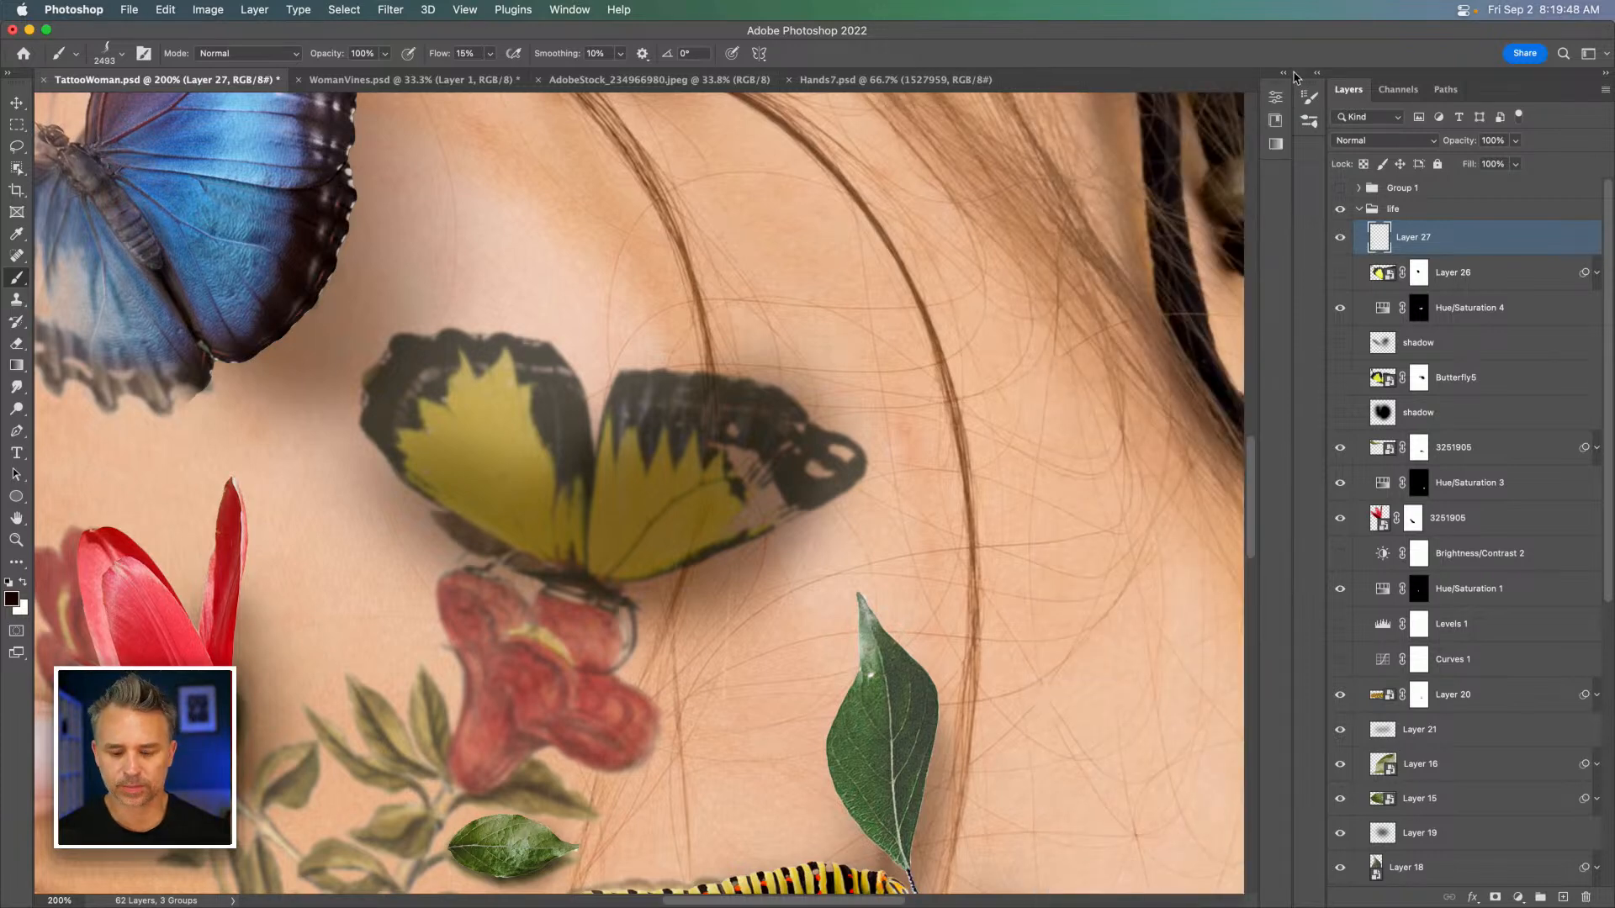
key(super+0)
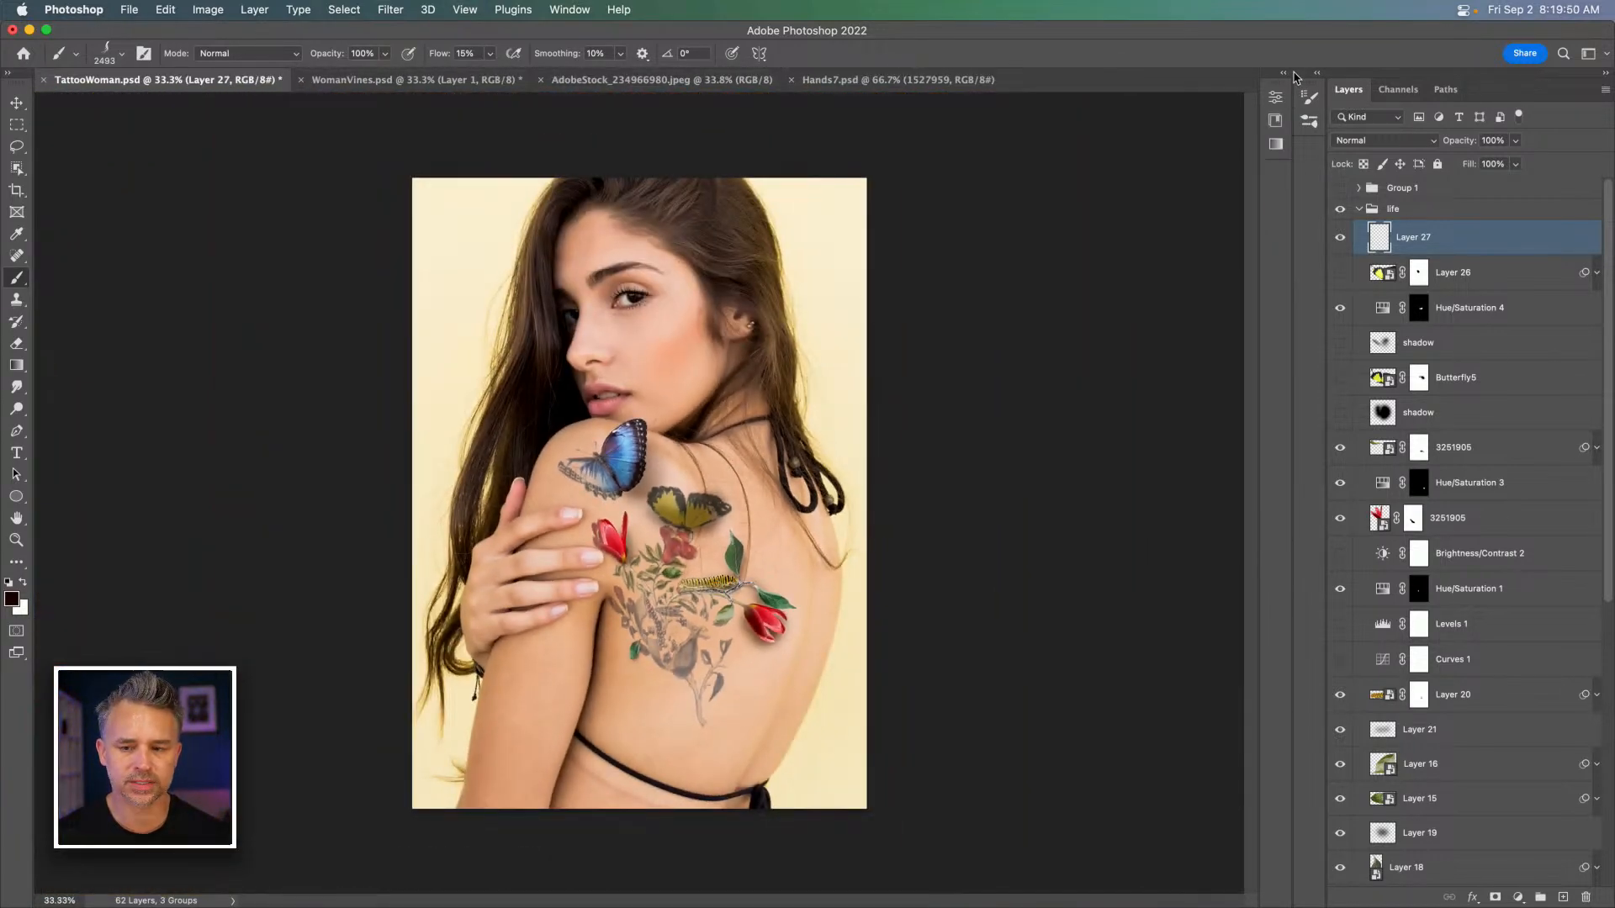
click(1342, 274)
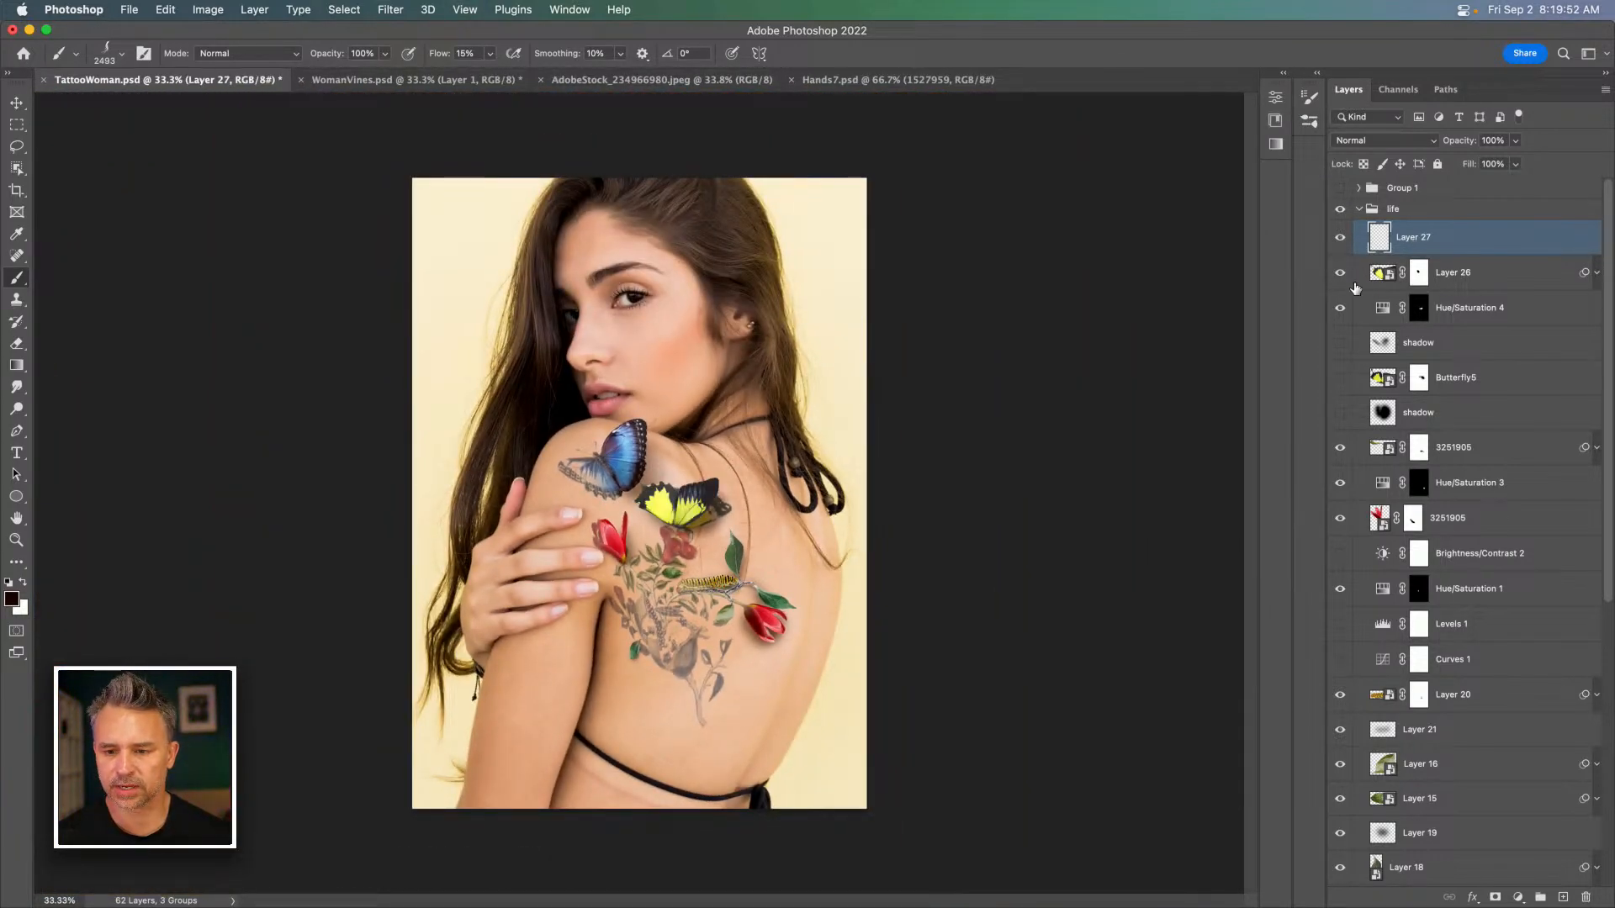
Collapse the life group and add a Color Lookup adjustment layer above it.
key(m)
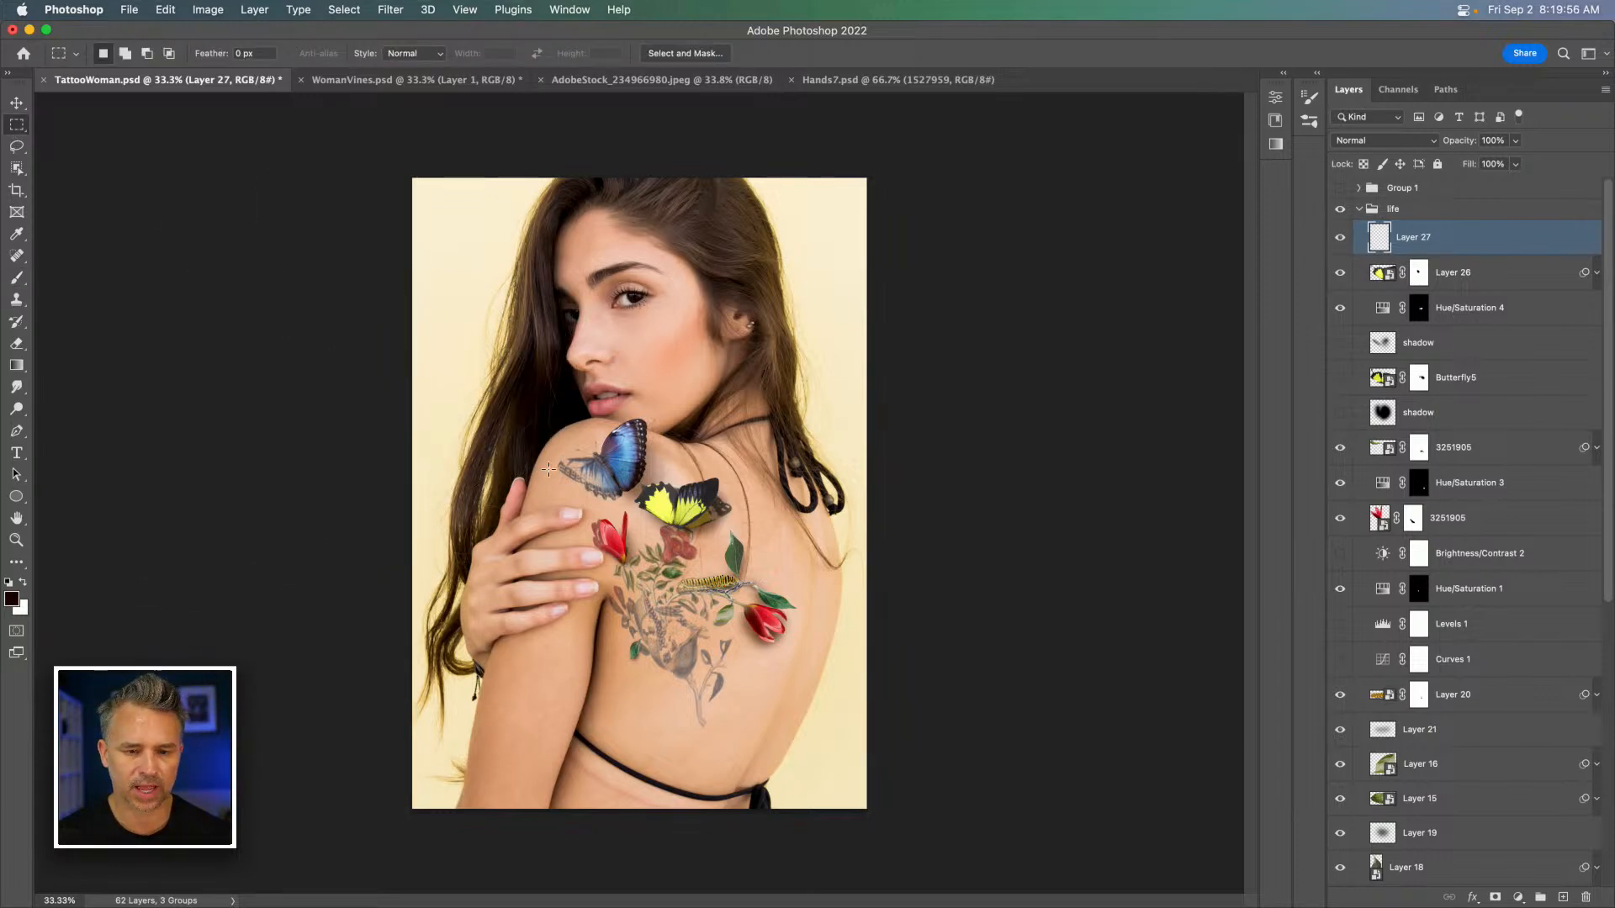
key(super+plus)
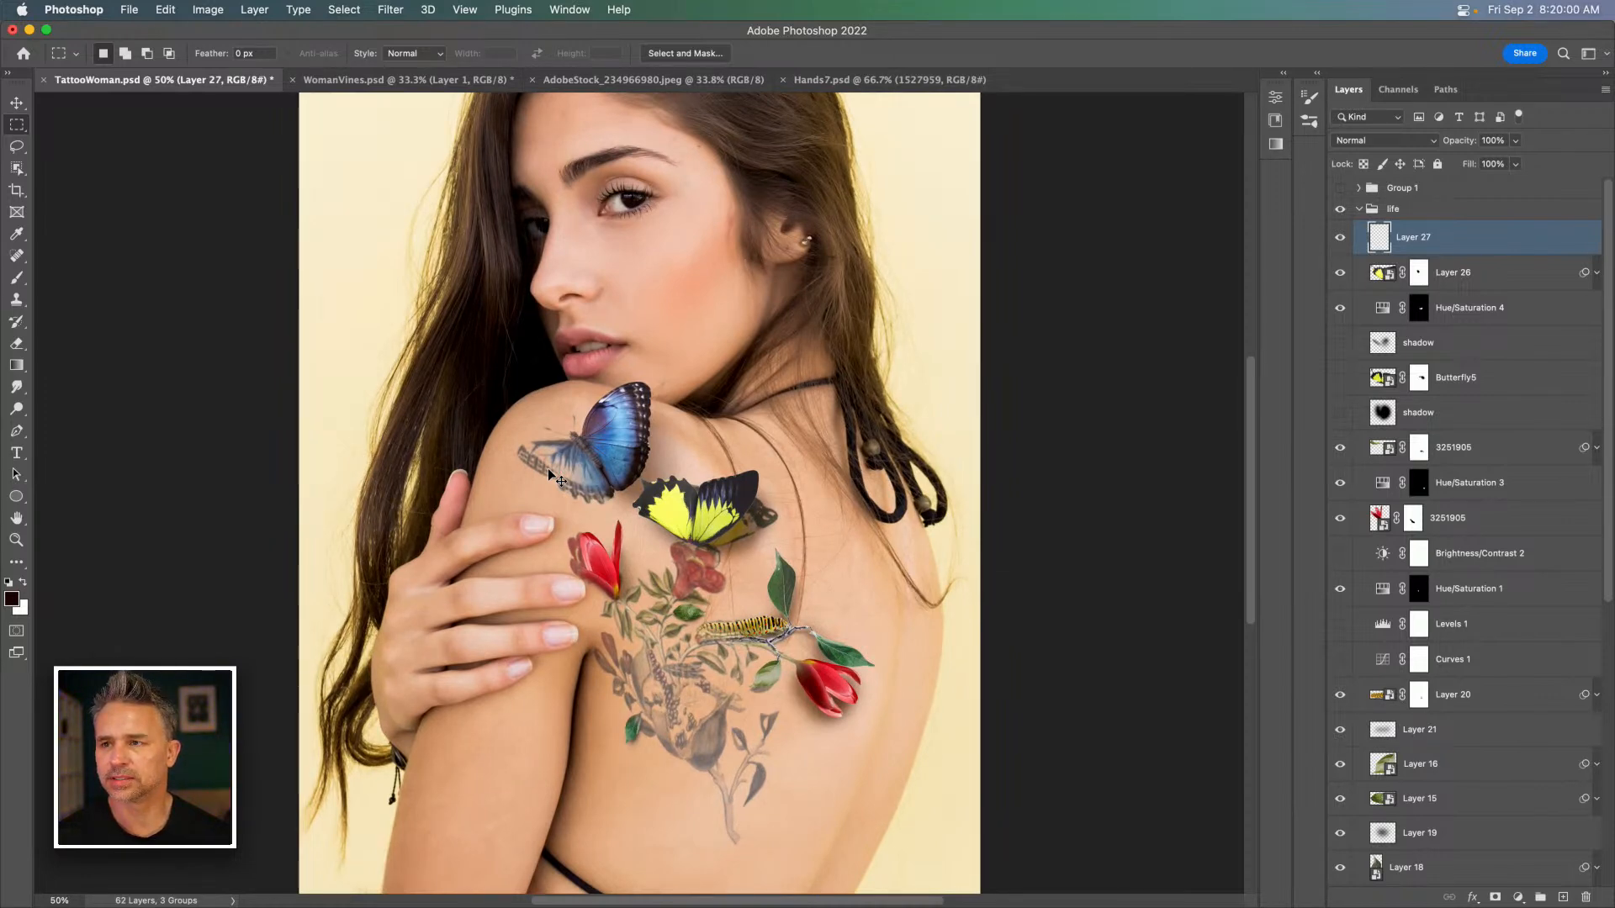
key(super+minus)
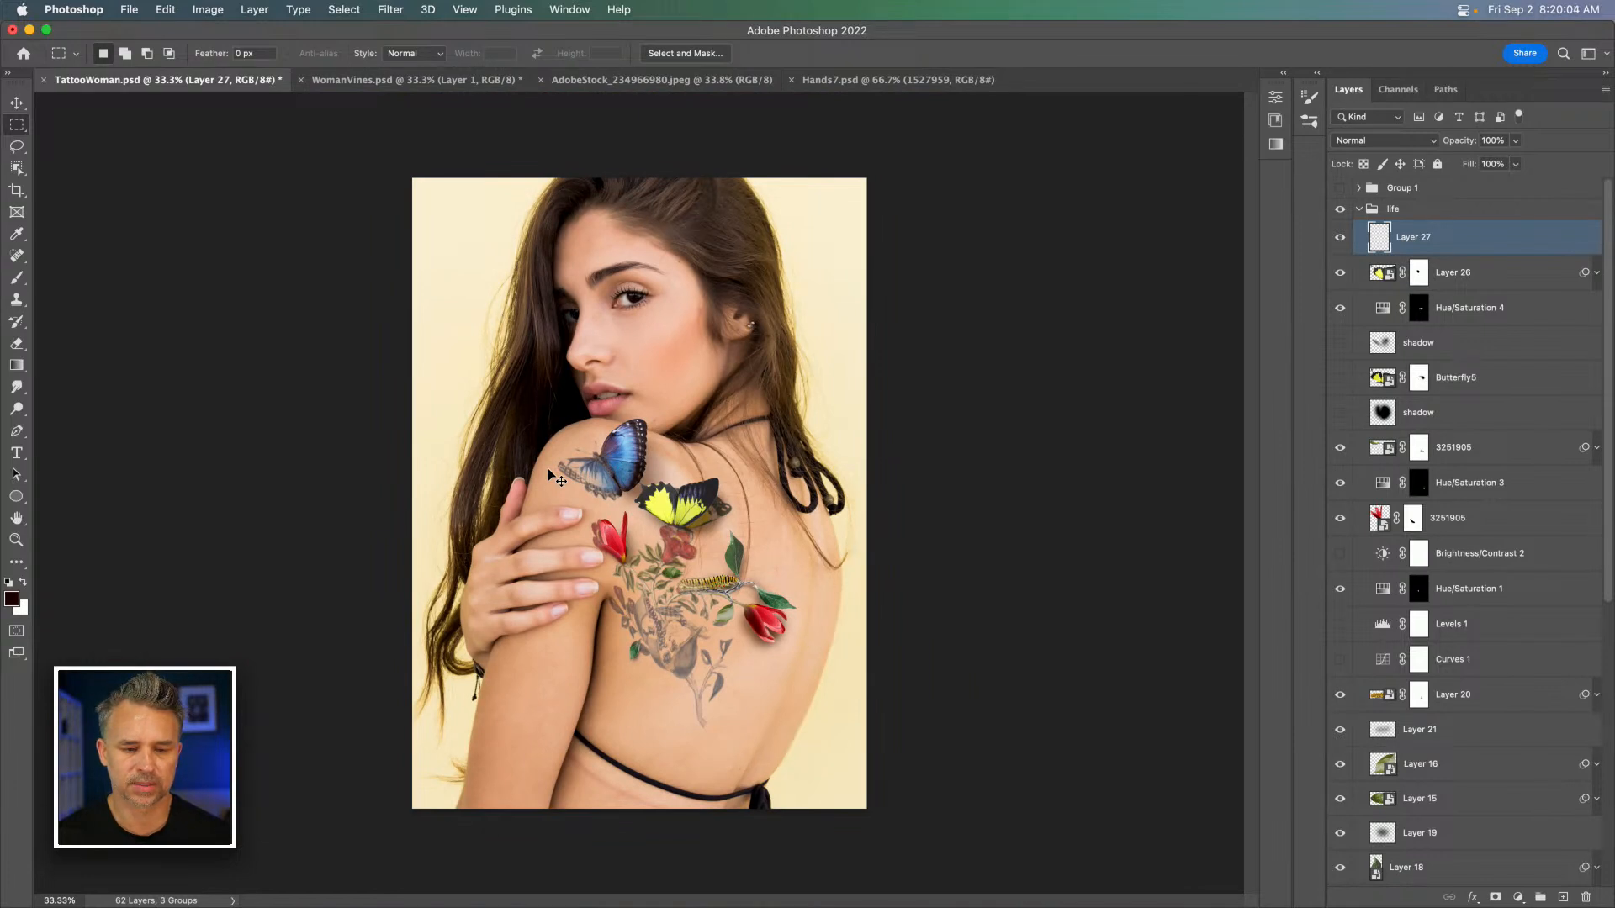
click(1360, 210)
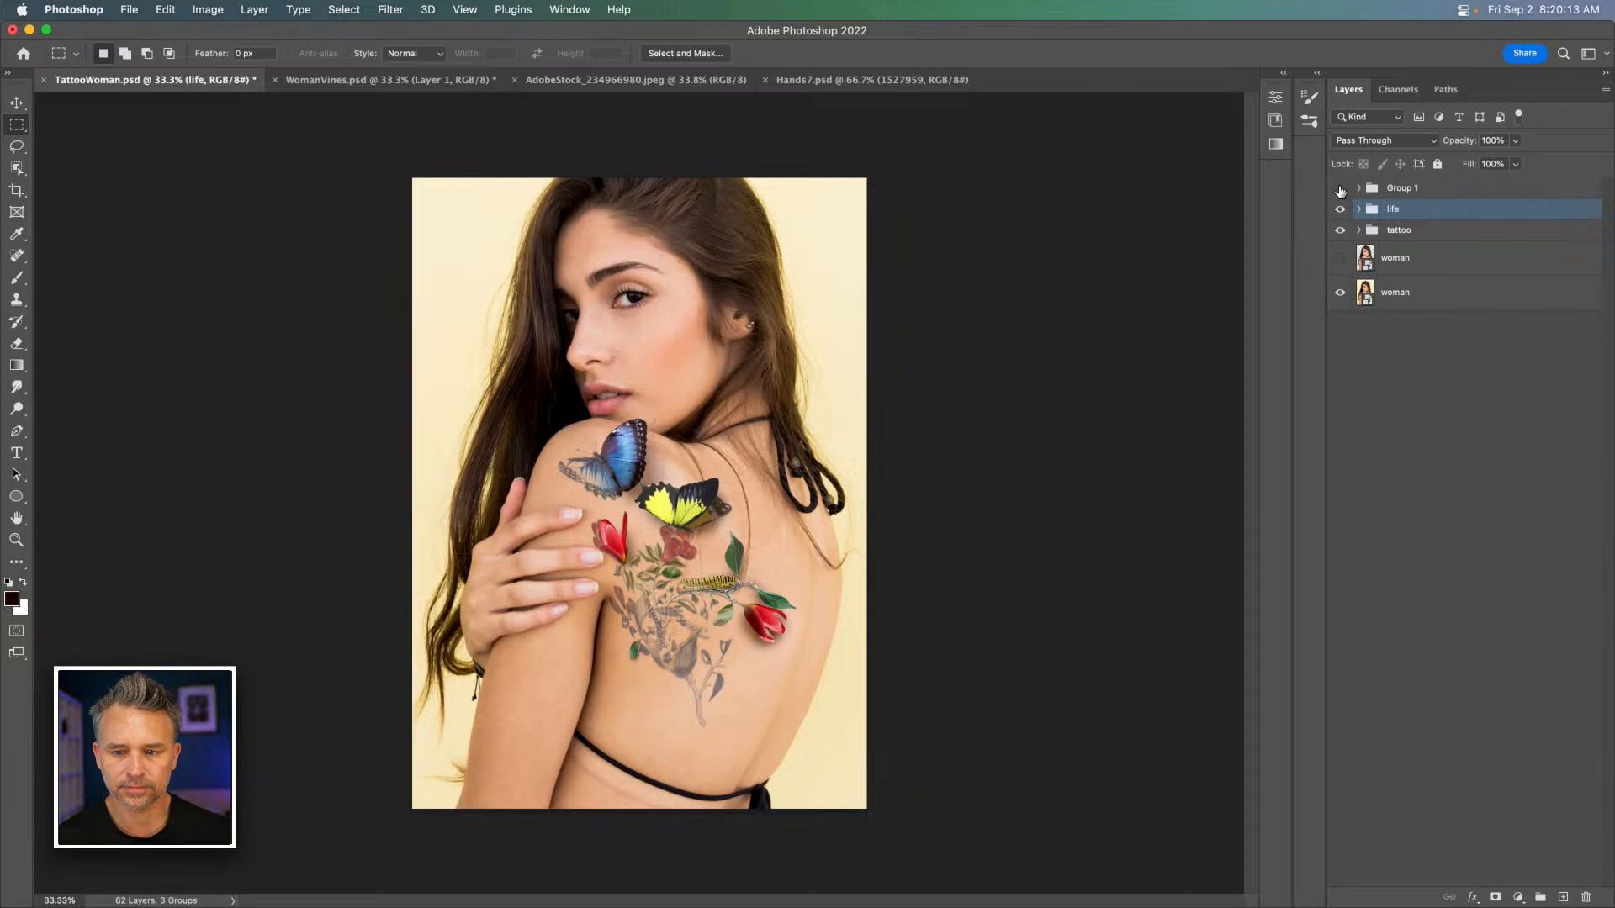
click(1518, 897)
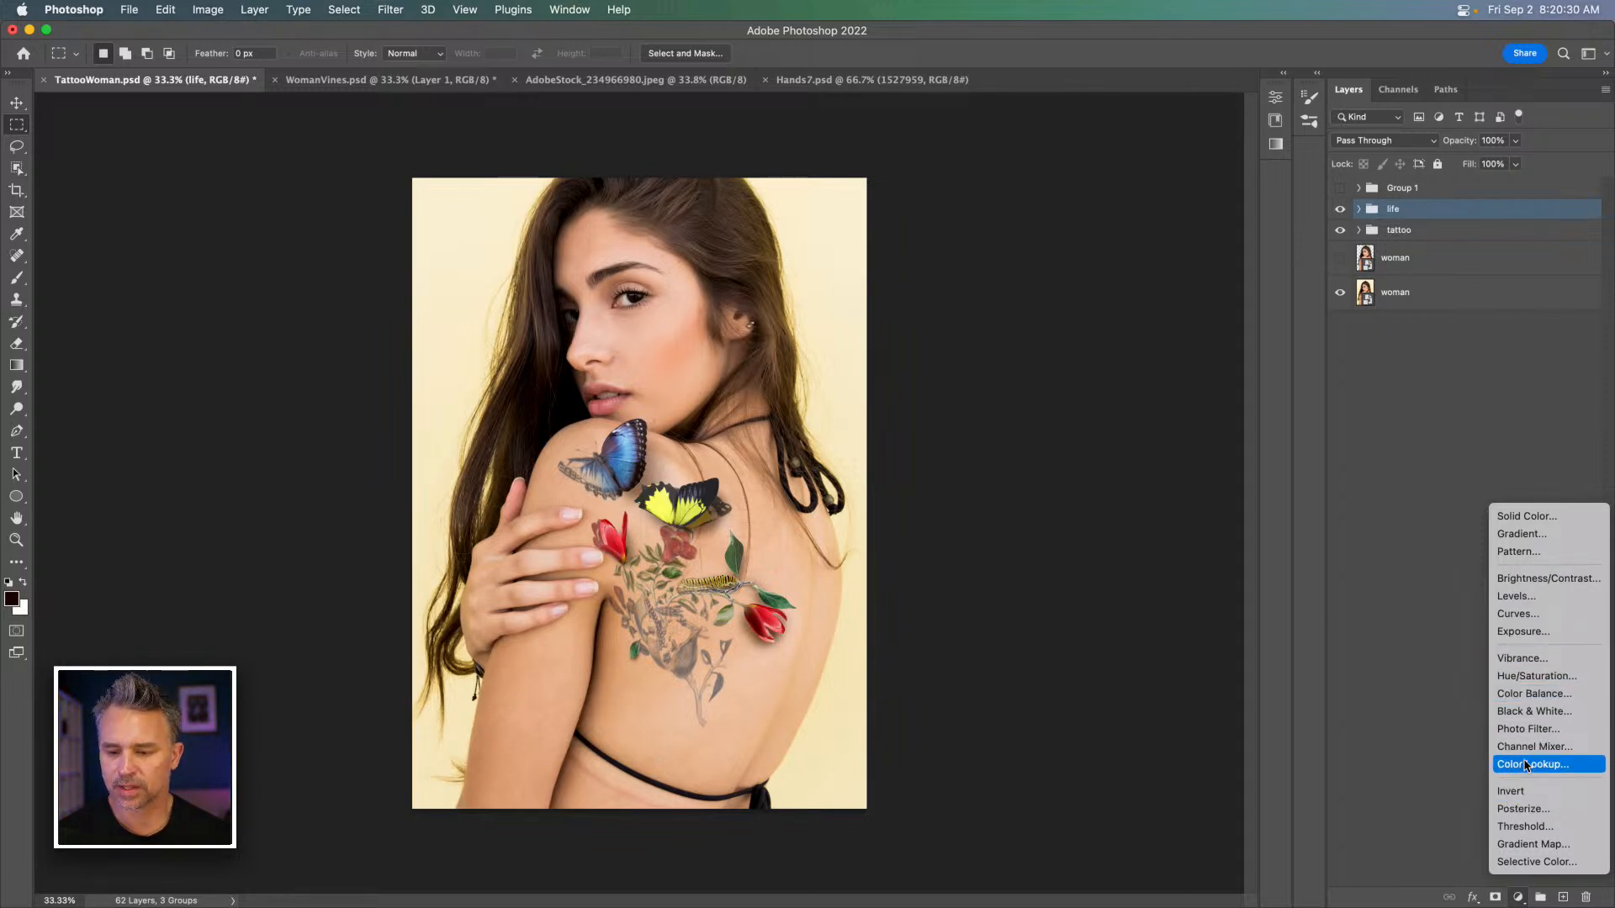
click(1526, 766)
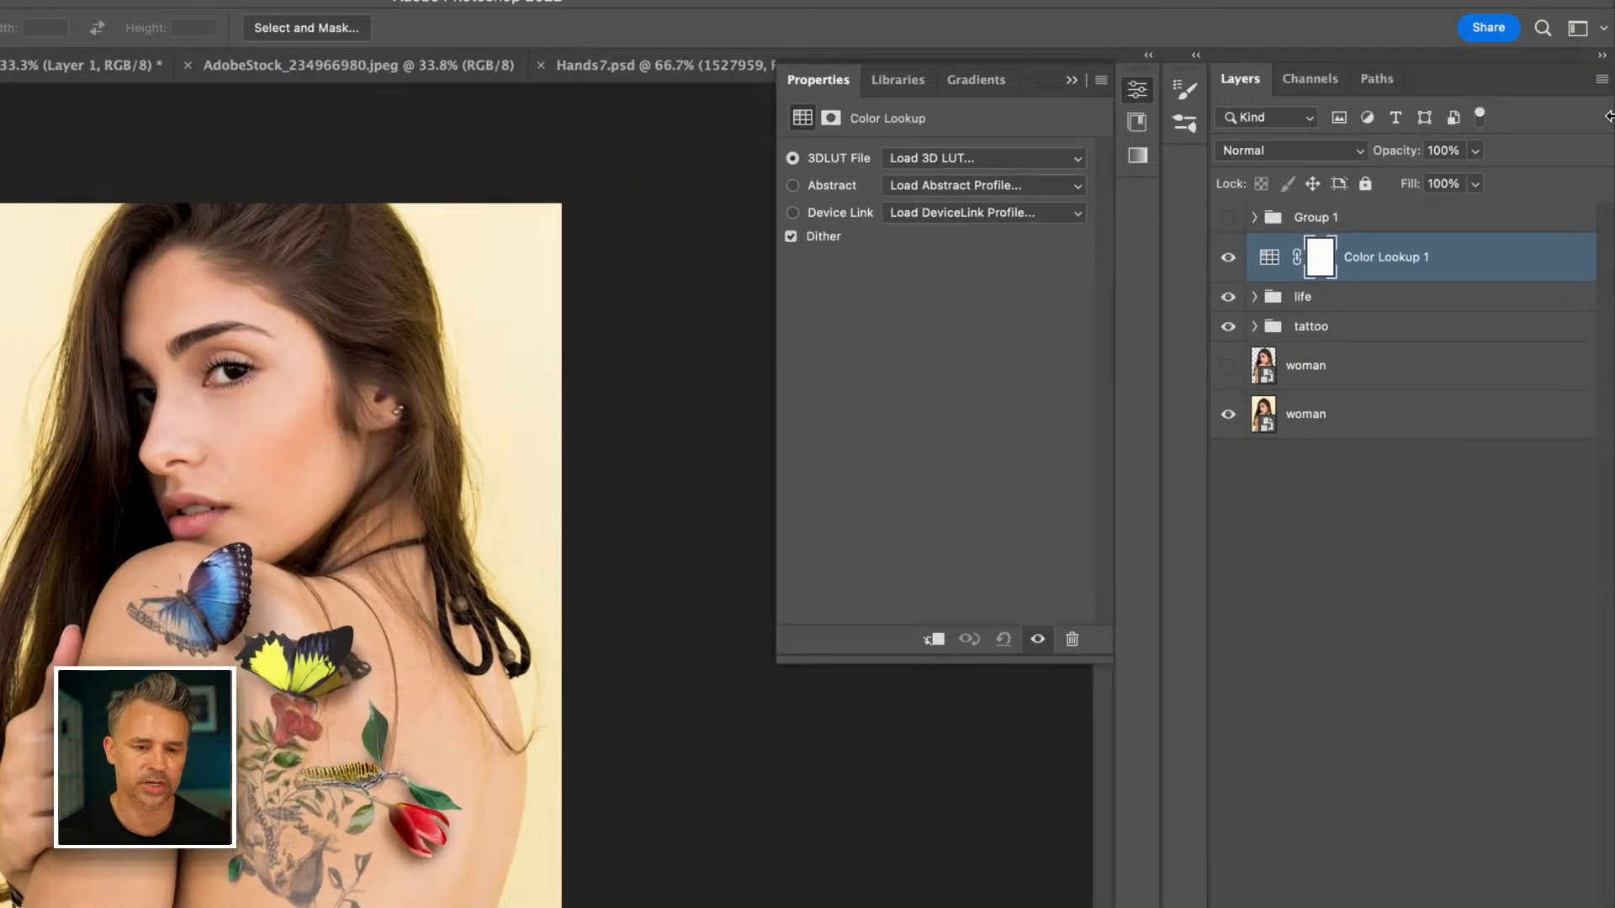
Try the 2Strip, Bleach Bypass, Candlelight and Crisp_Warm 3D LUTs on the Color Lookup layer.
click(920, 158)
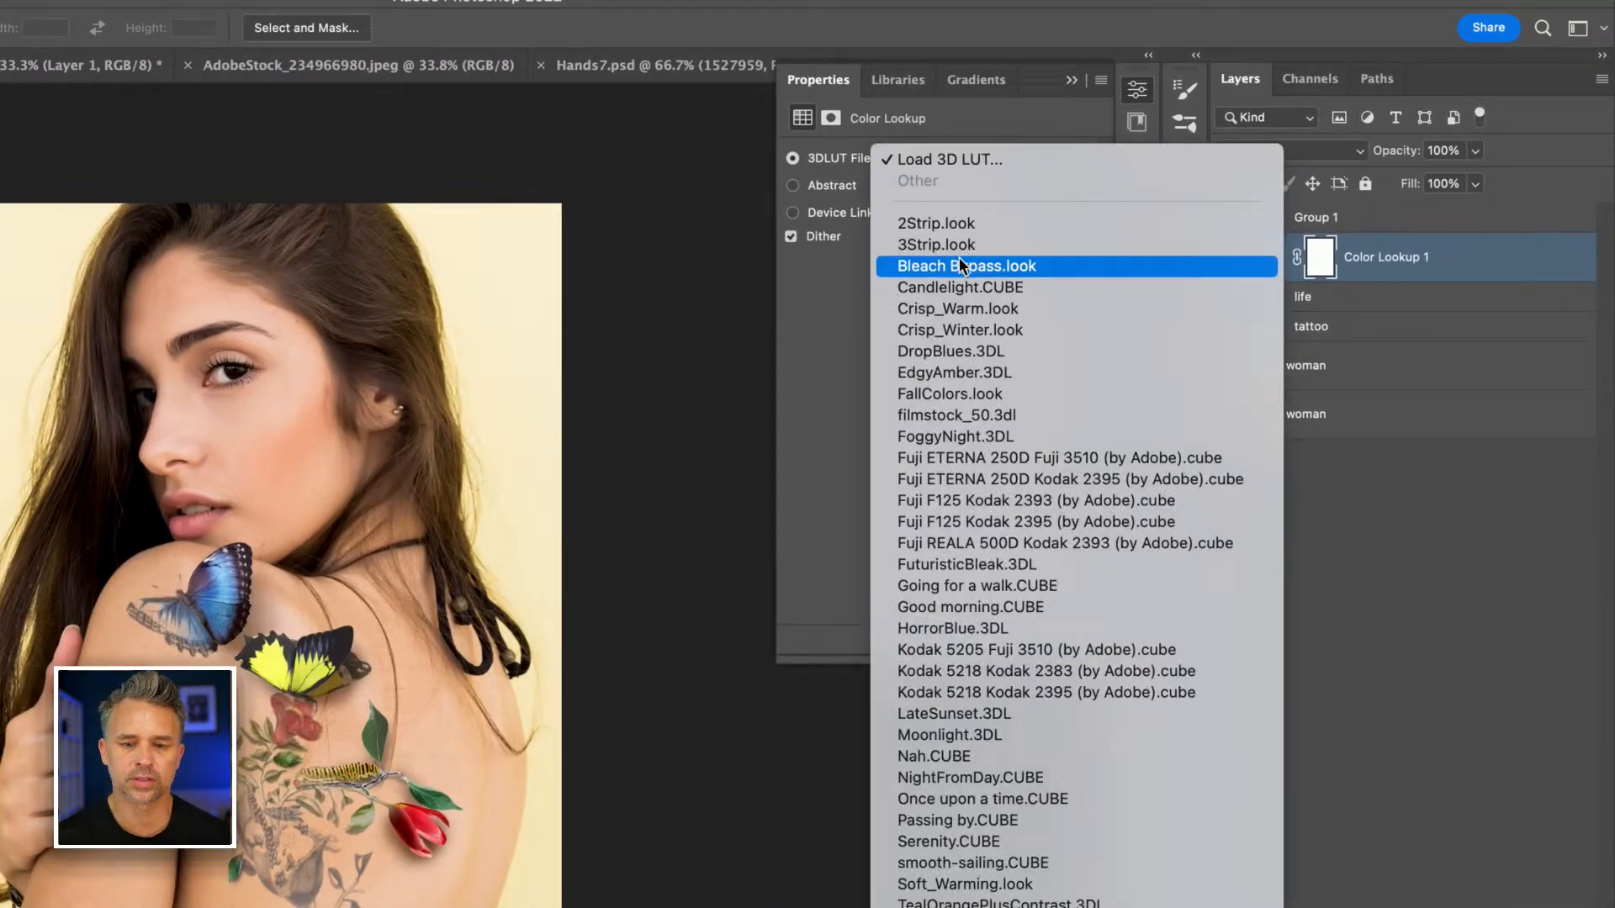
click(982, 220)
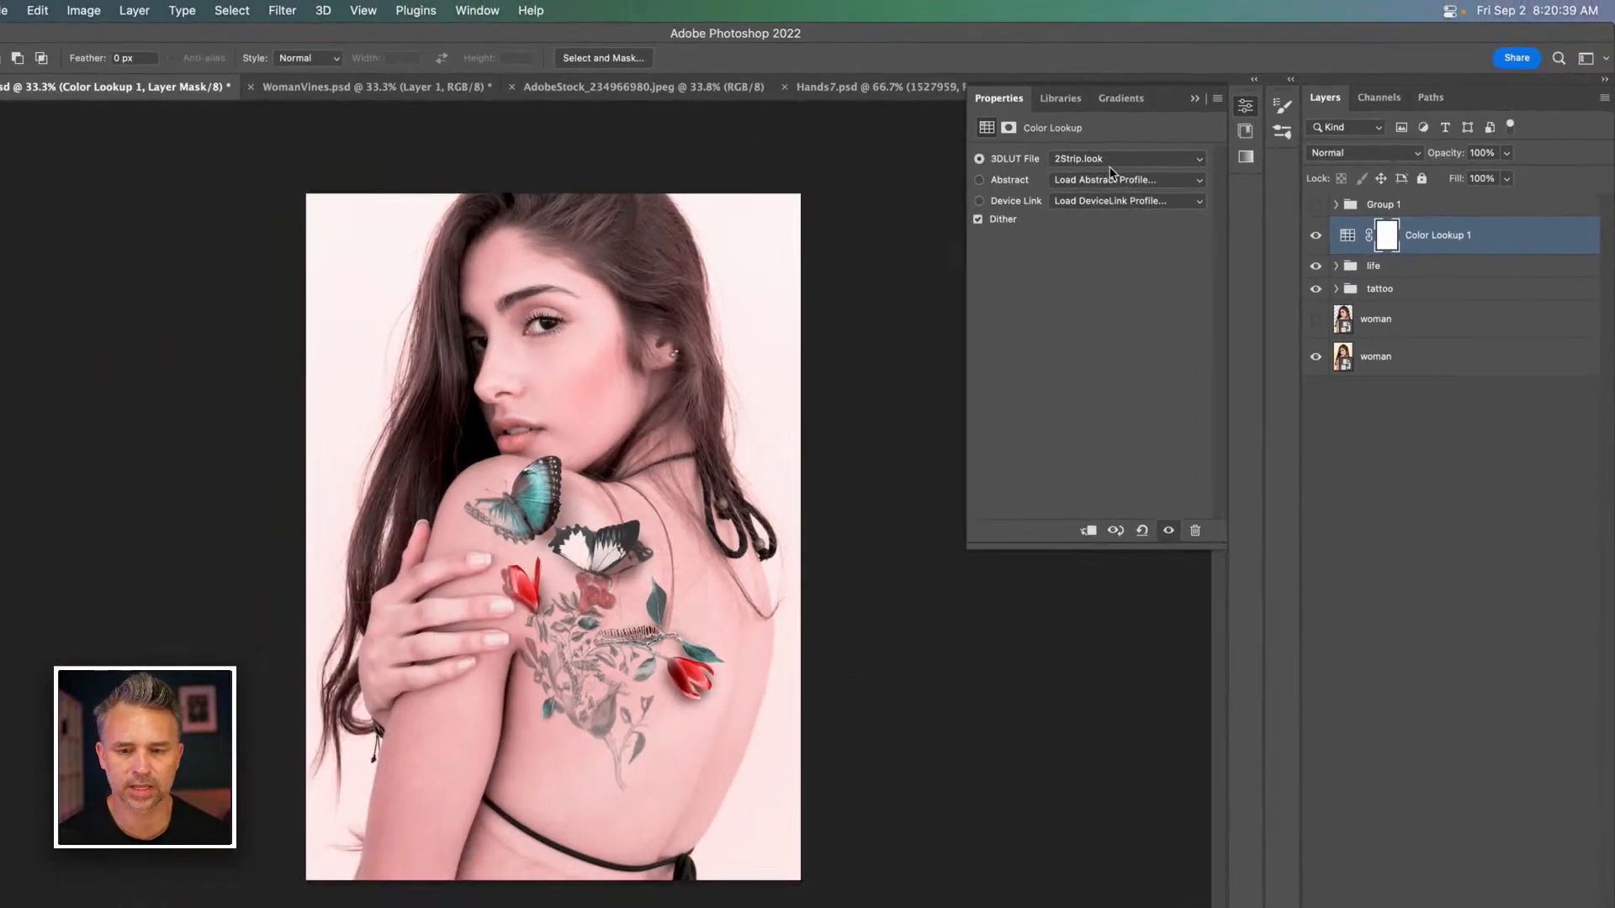
click(1112, 160)
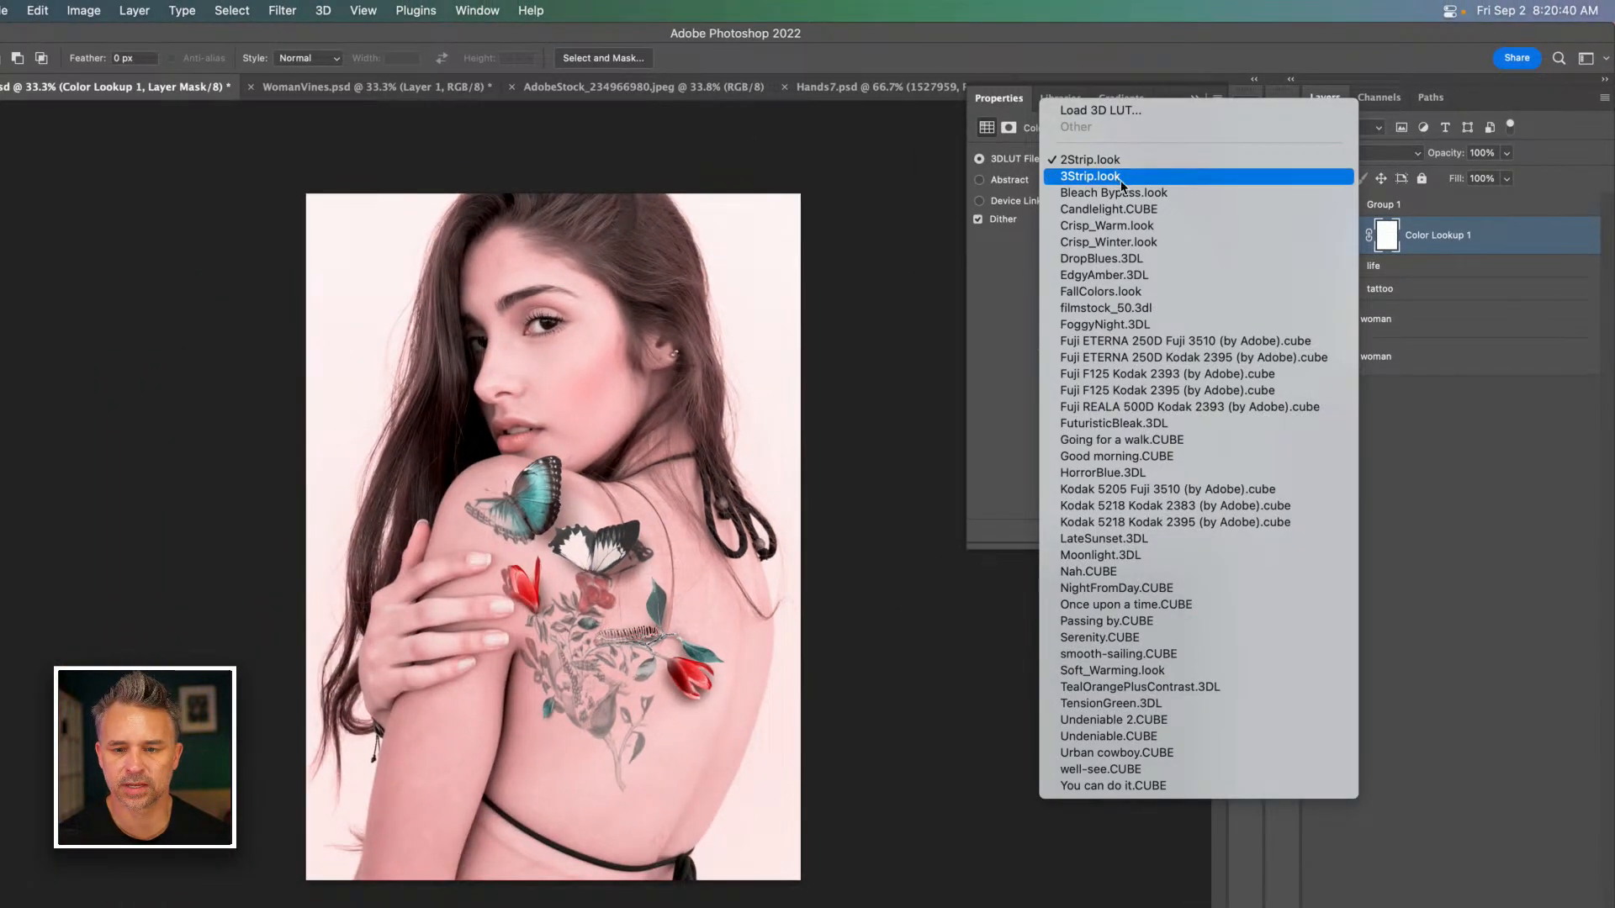
click(1123, 191)
click(1113, 158)
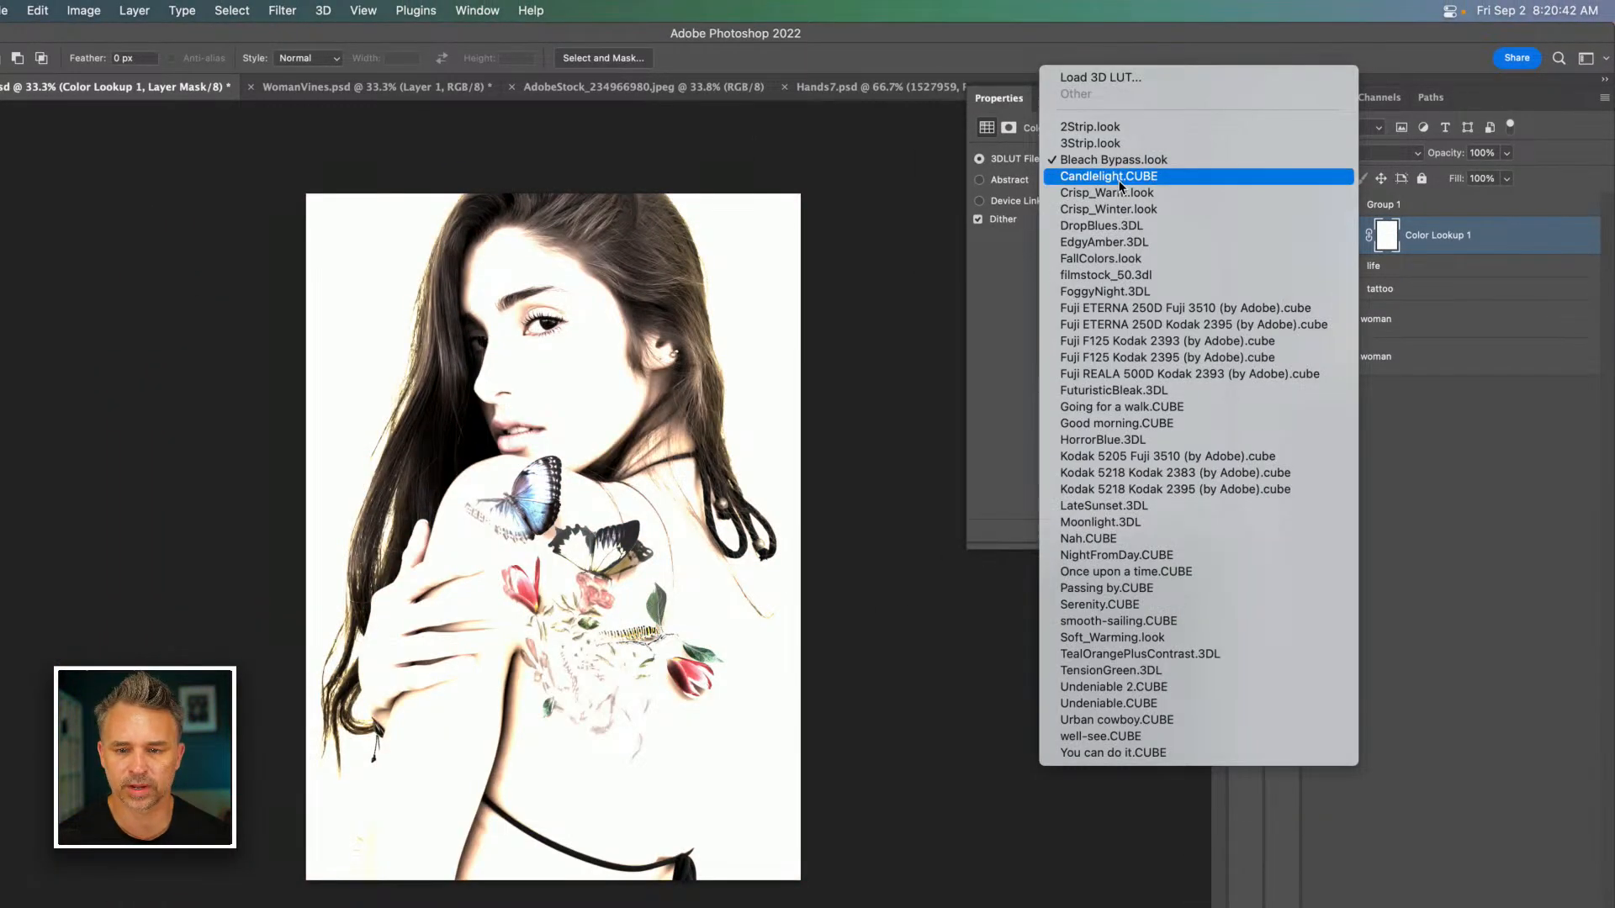
click(1112, 175)
click(1112, 160)
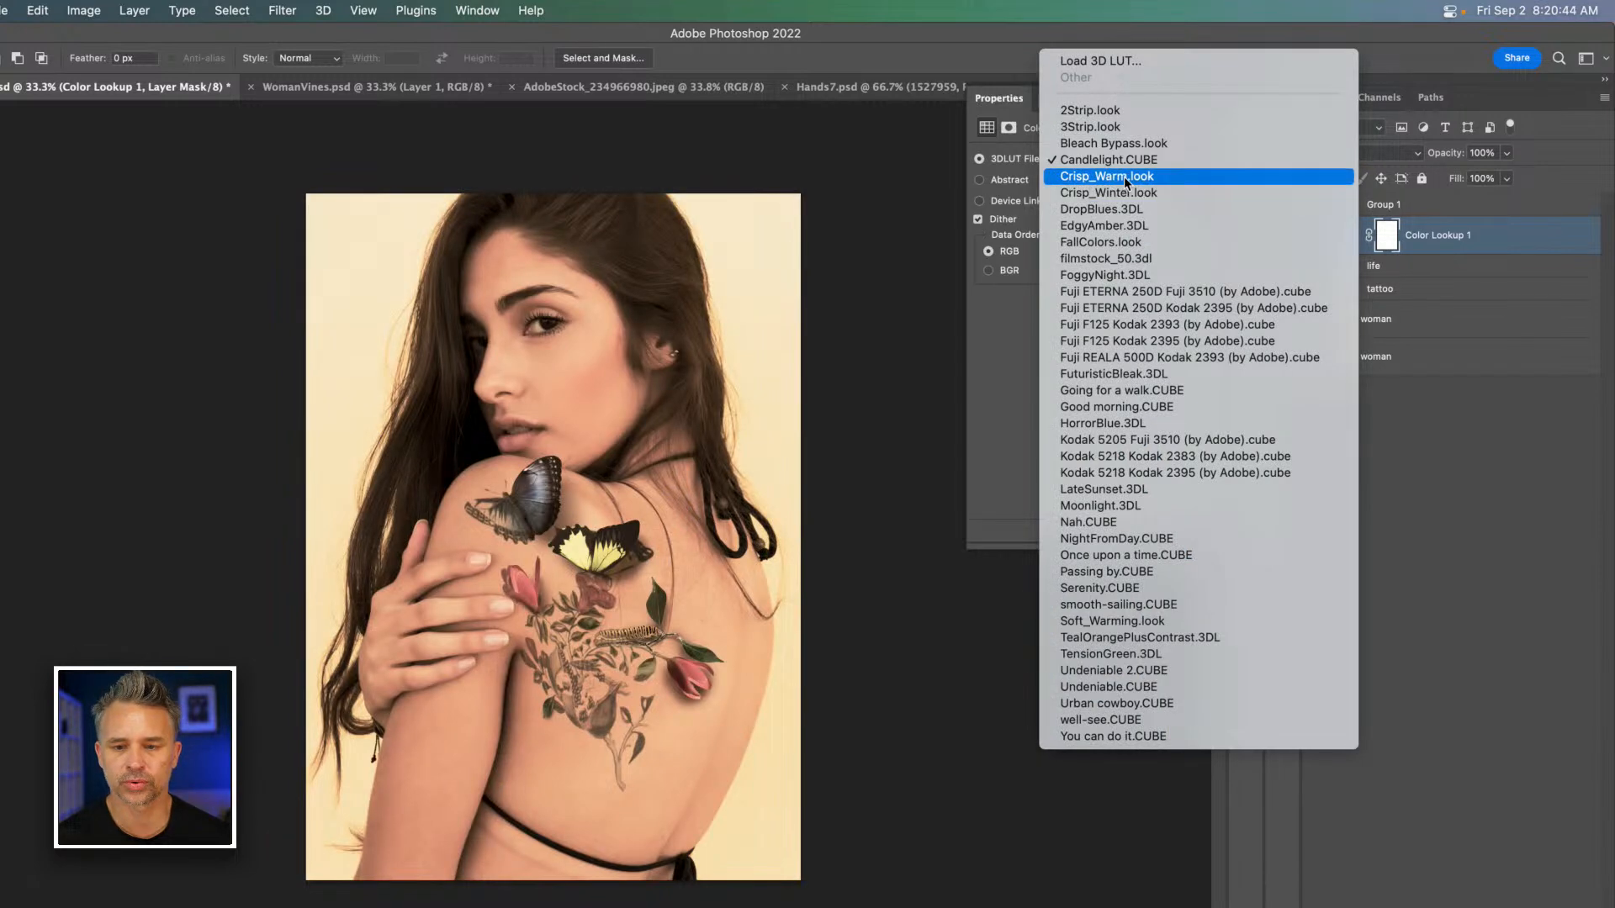
click(1123, 178)
click(1125, 160)
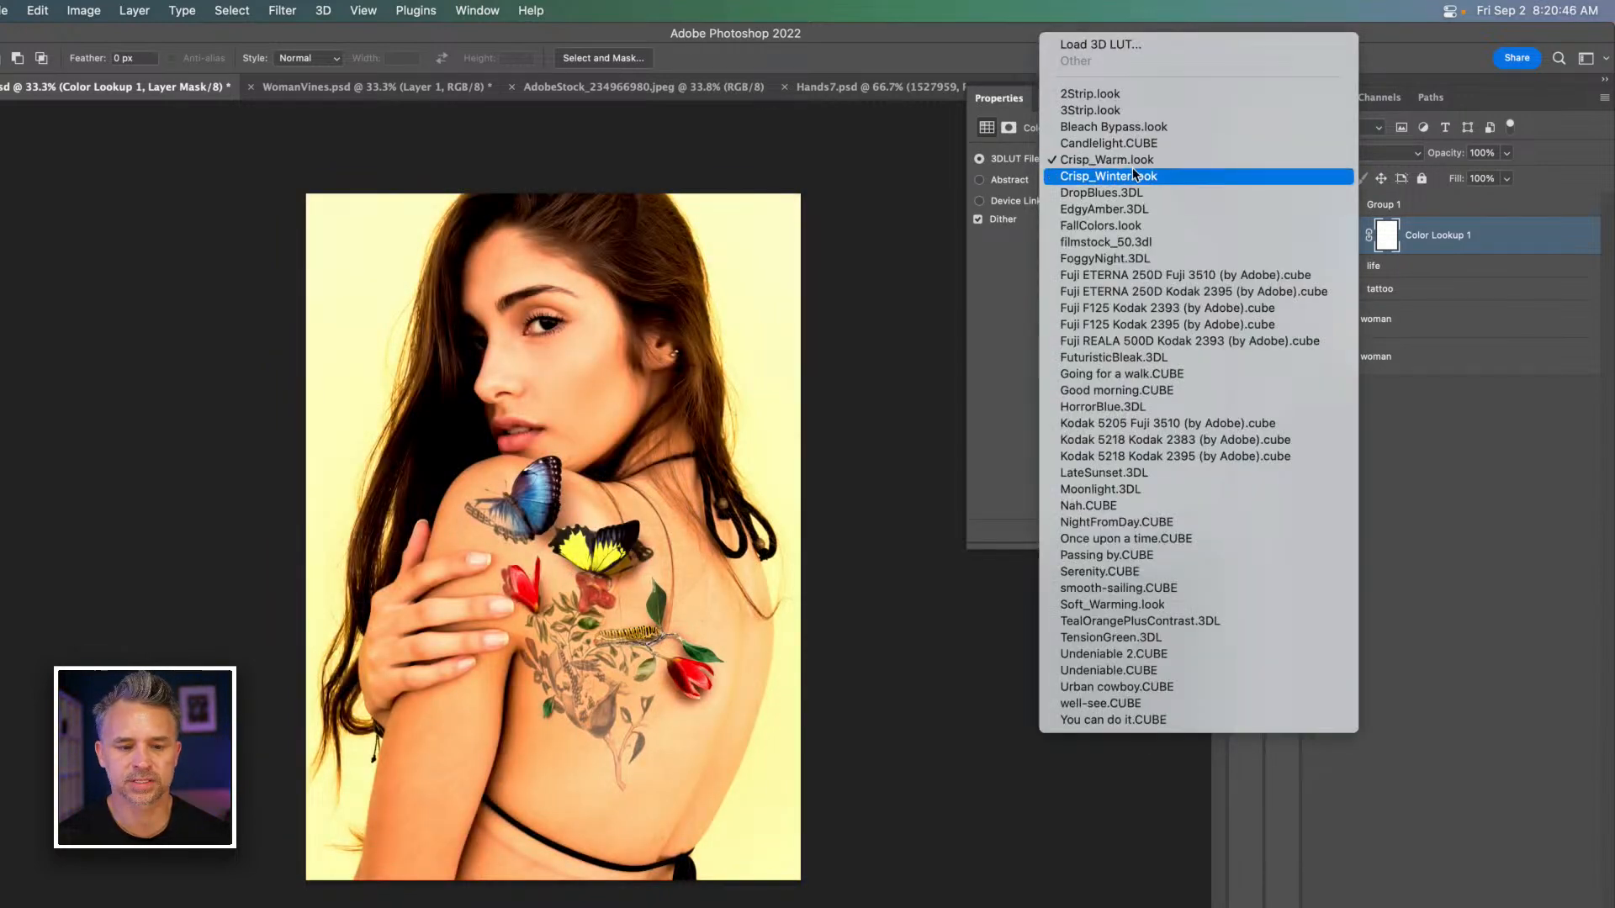
click(1133, 160)
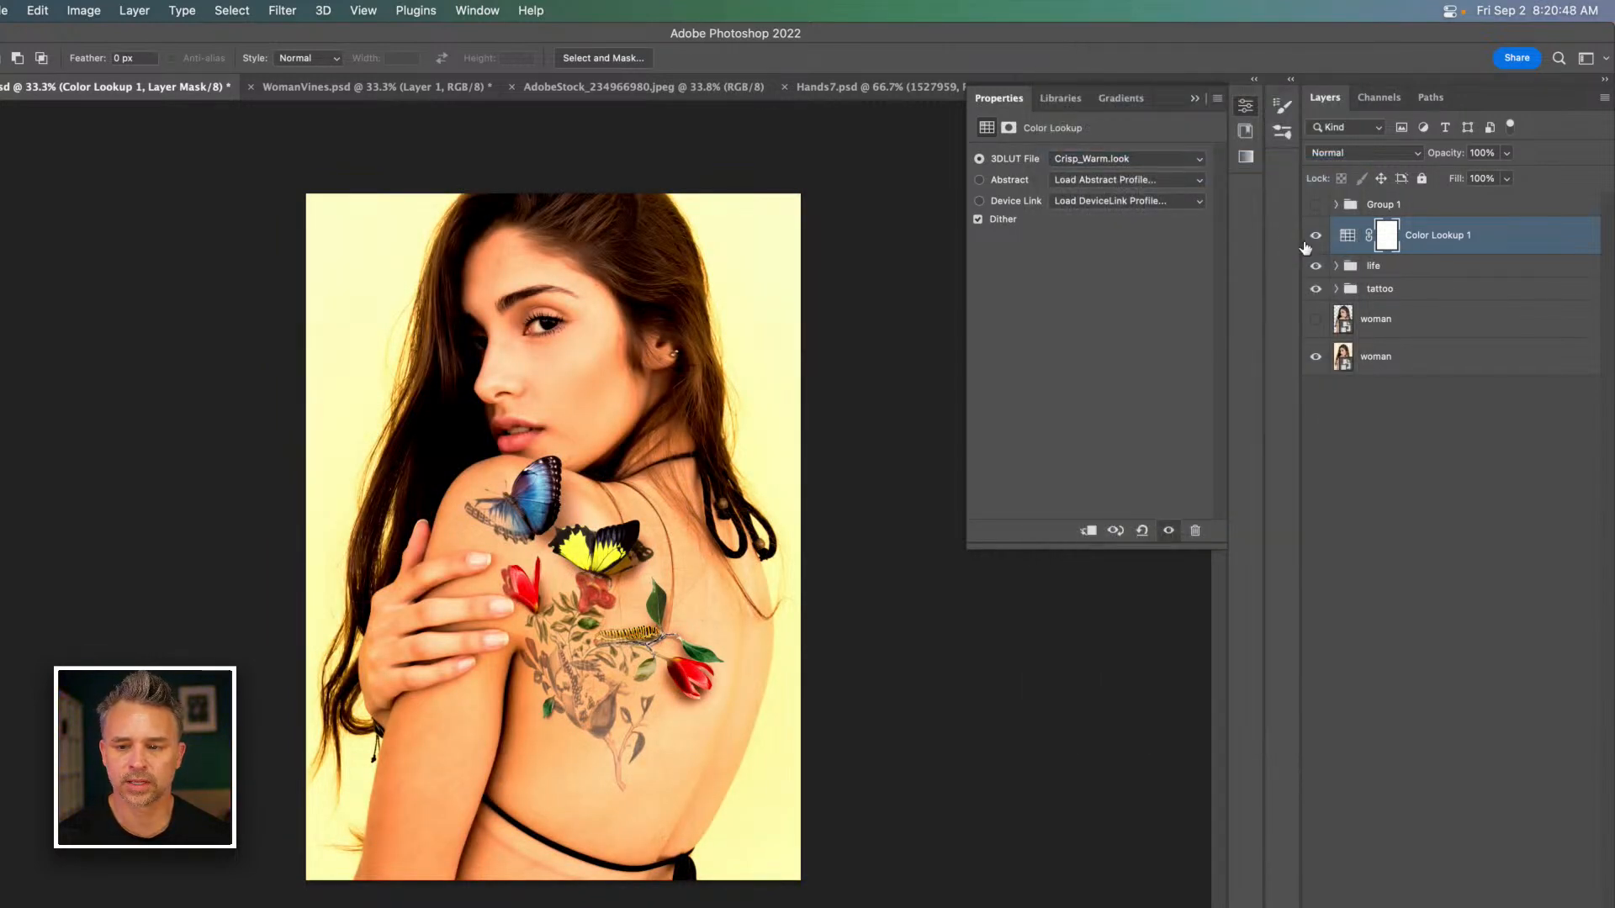
Compare the image with and without the Crisp_Warm color lookup by toggling the layer's visibility.
click(1315, 236)
click(1315, 237)
click(1315, 236)
click(1316, 236)
key(super+plus)
click(1315, 236)
click(1315, 237)
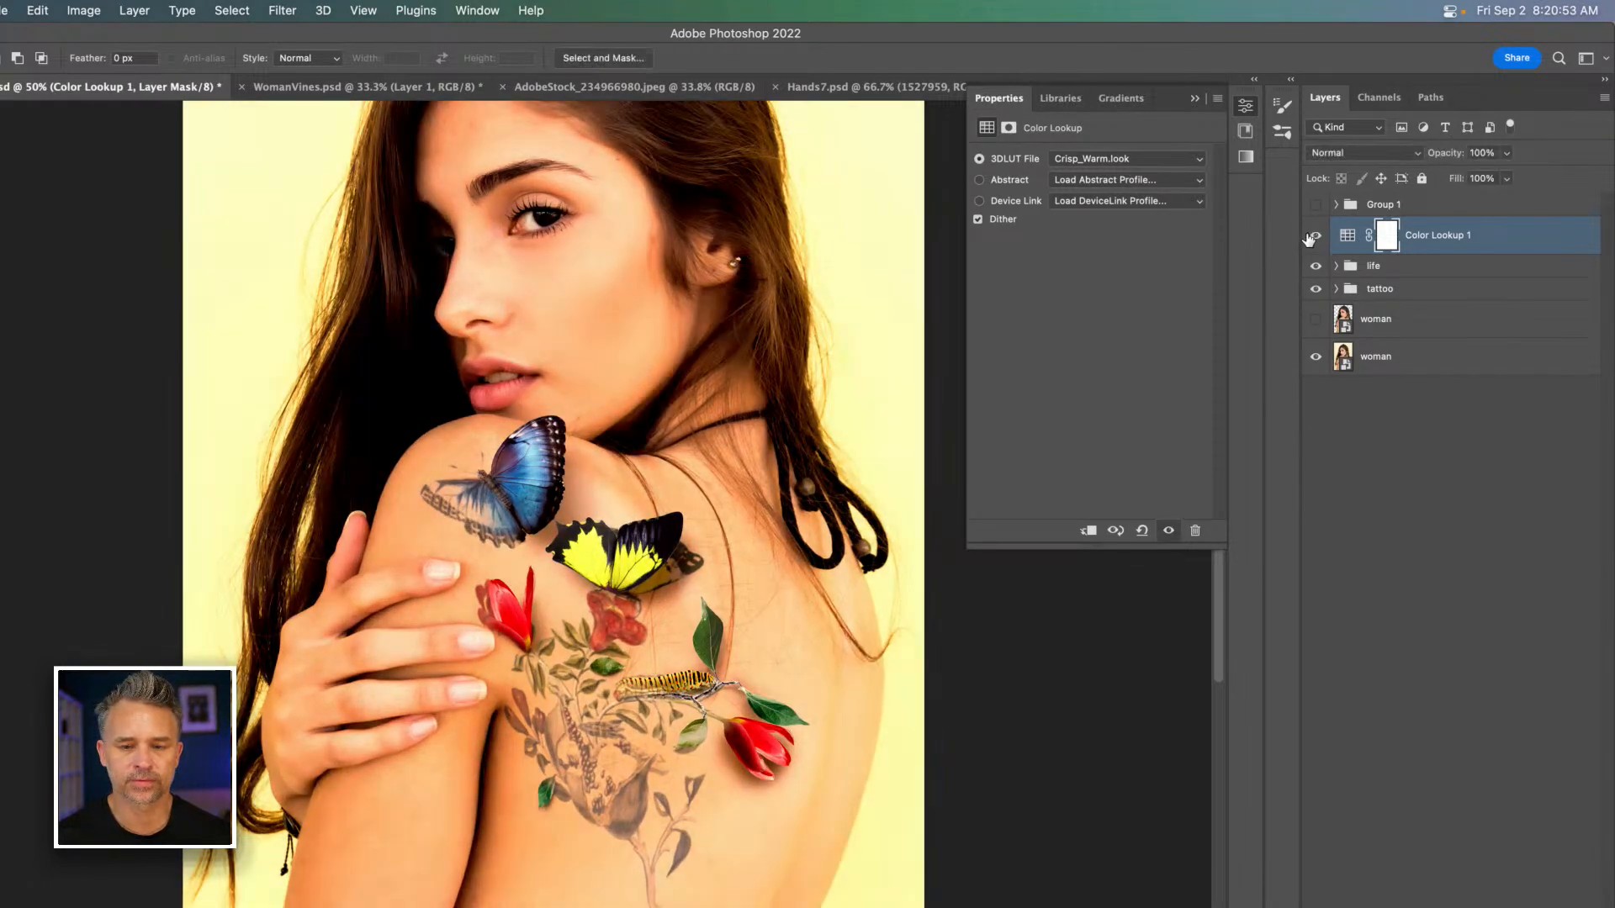
Try the Crisp_Winter.look 3D LUT and compare the image with and without the Color Lookup layer.
click(1142, 160)
click(1142, 169)
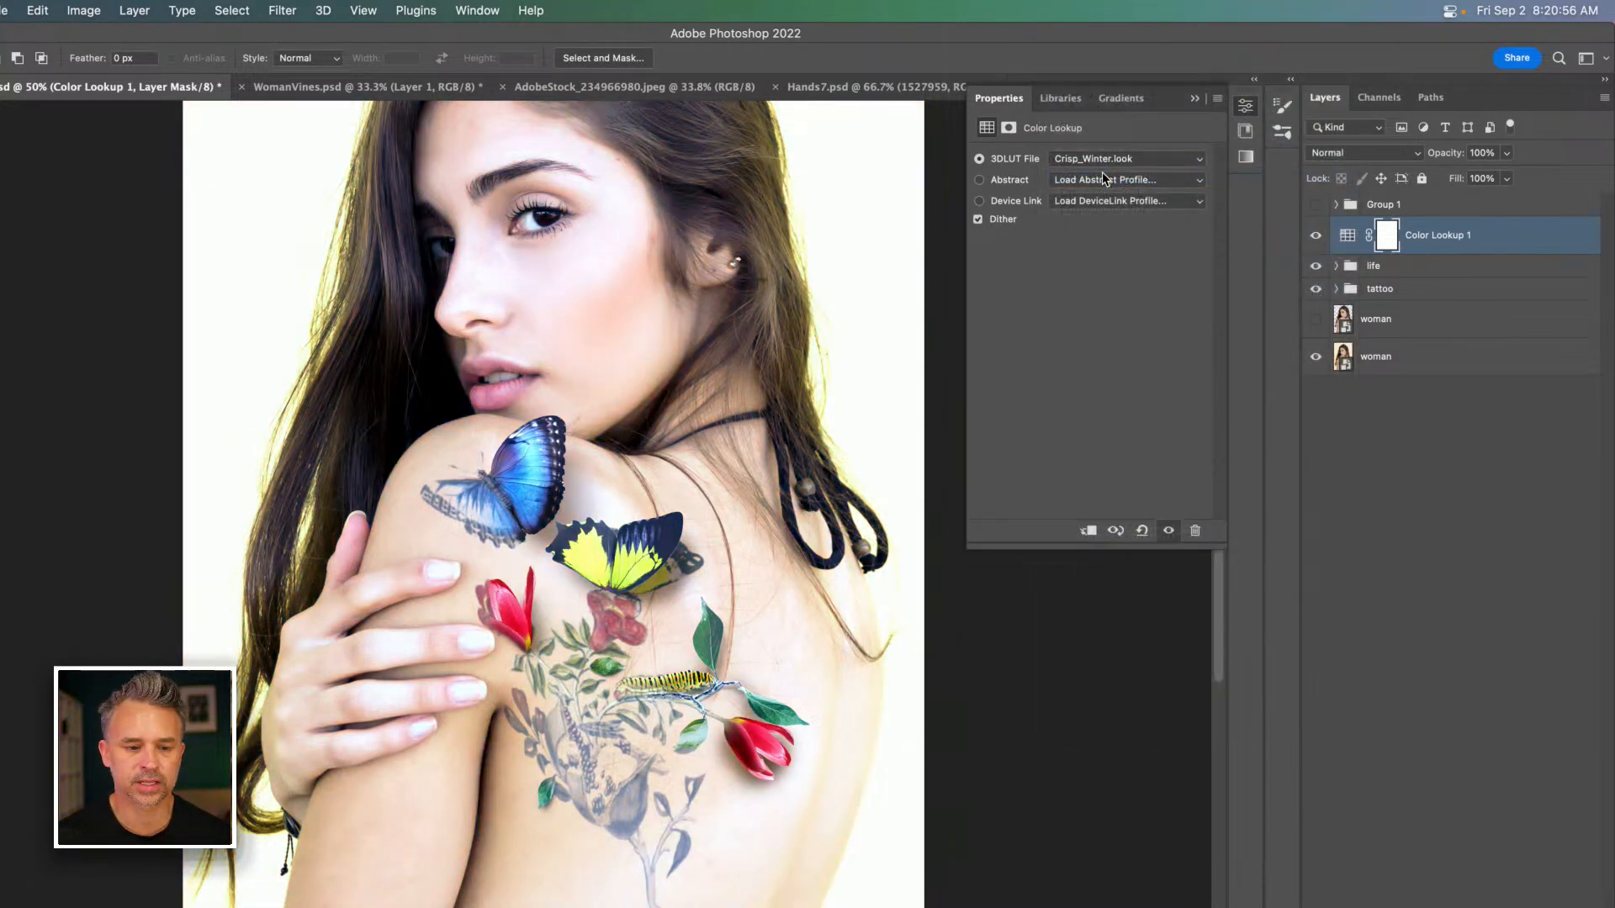
key(super+minus)
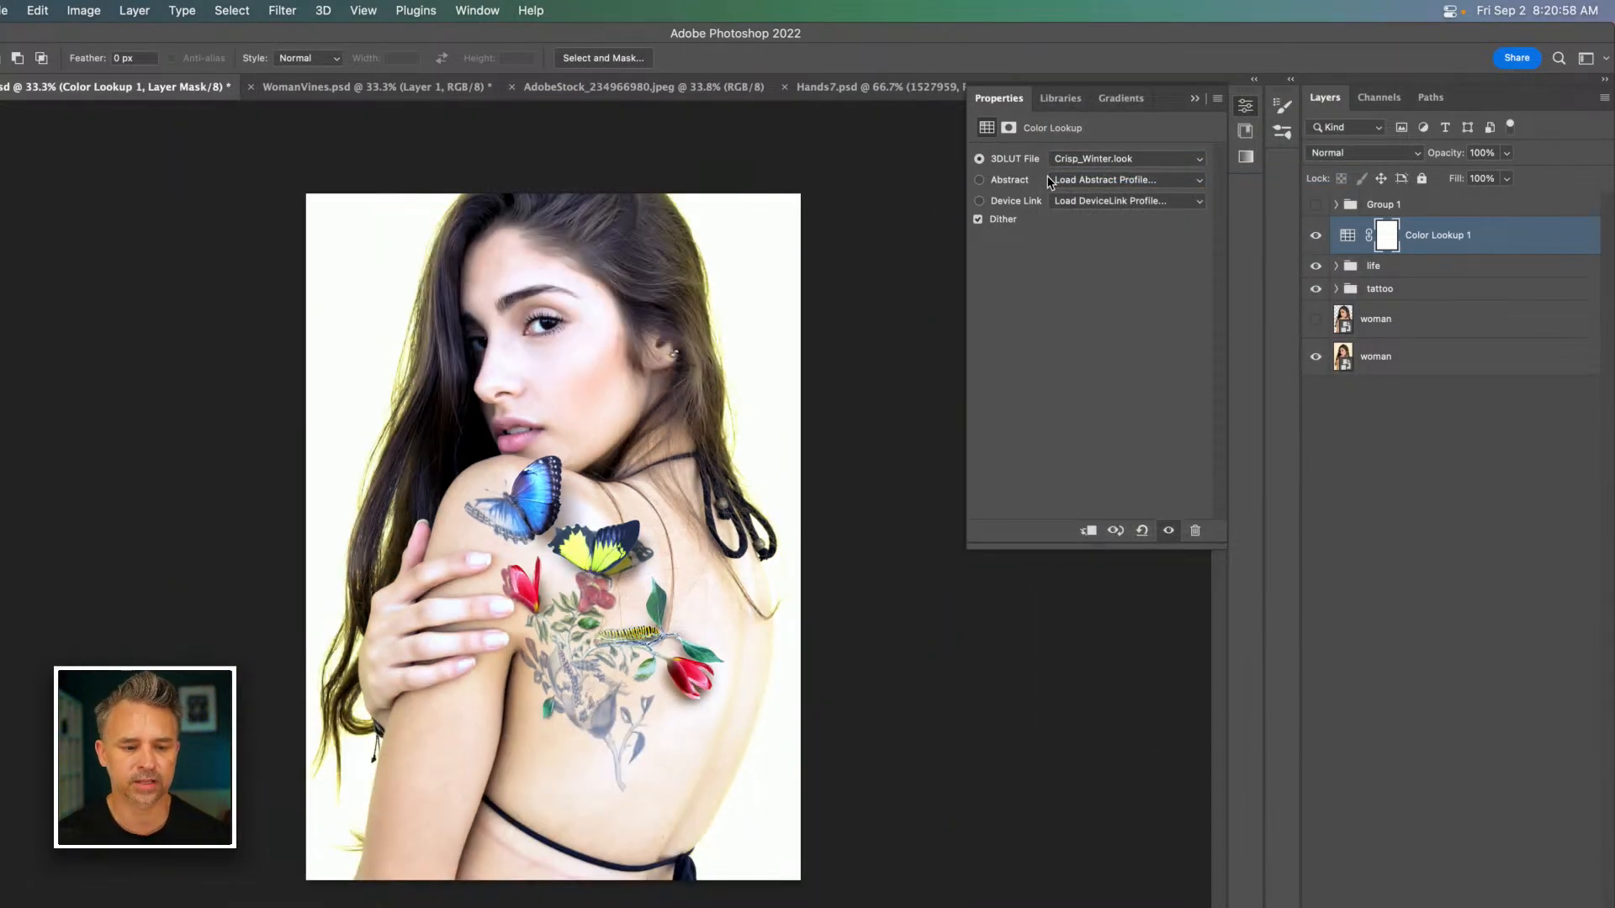
click(1315, 238)
click(1316, 241)
key(super+plus)
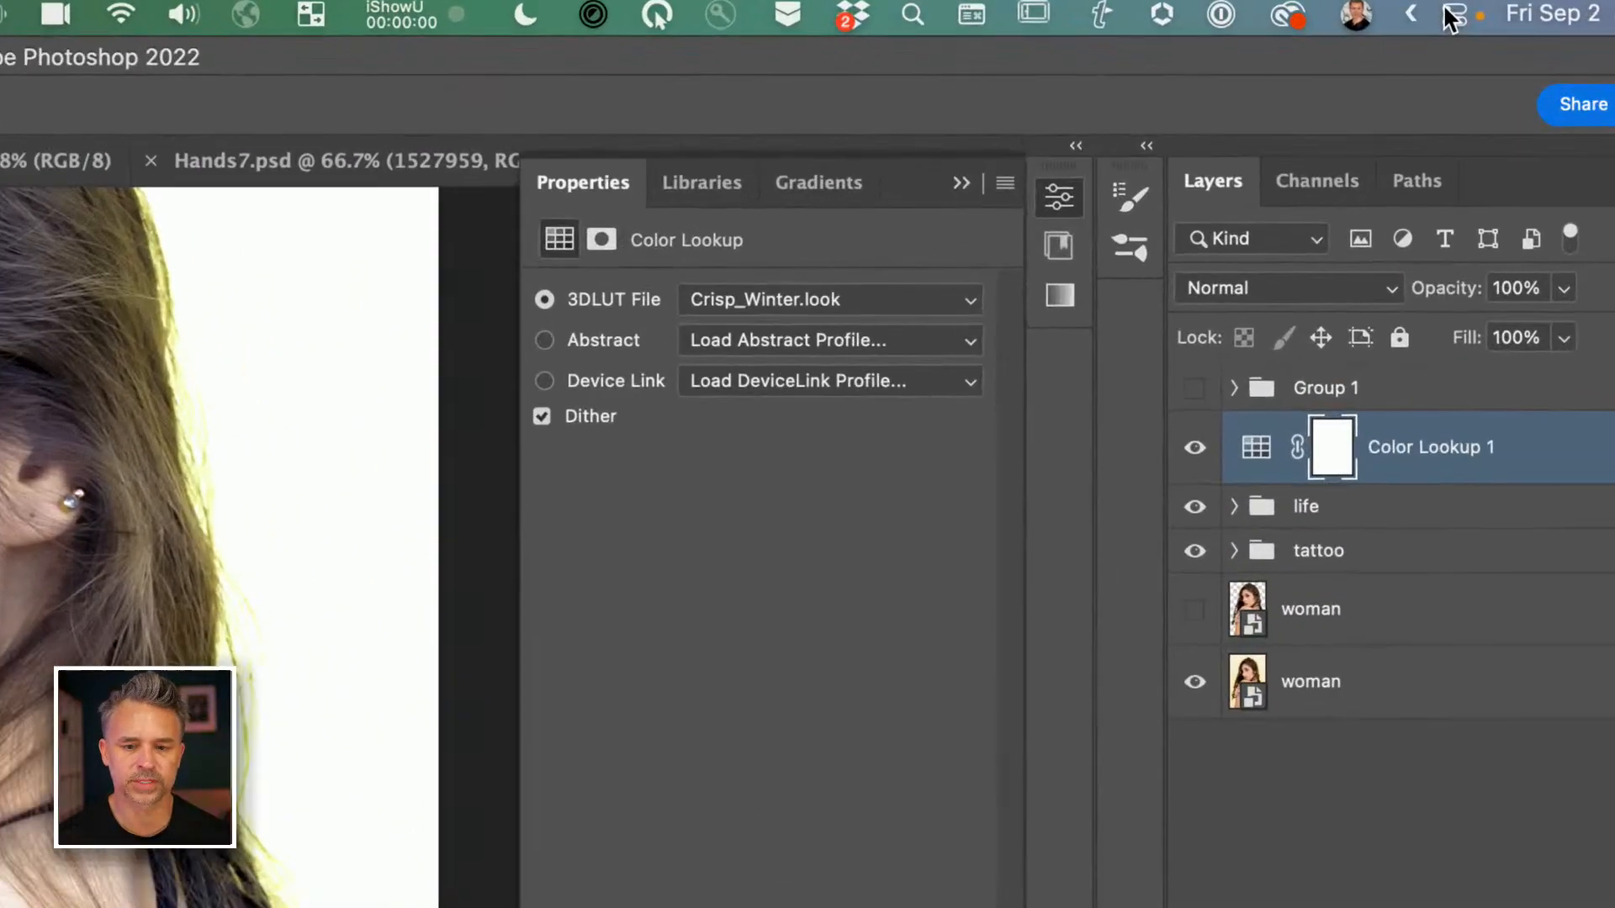
Set the Color Lookup layer's 3D LUT to DropBlues.3DL and hide the layer.
click(782, 300)
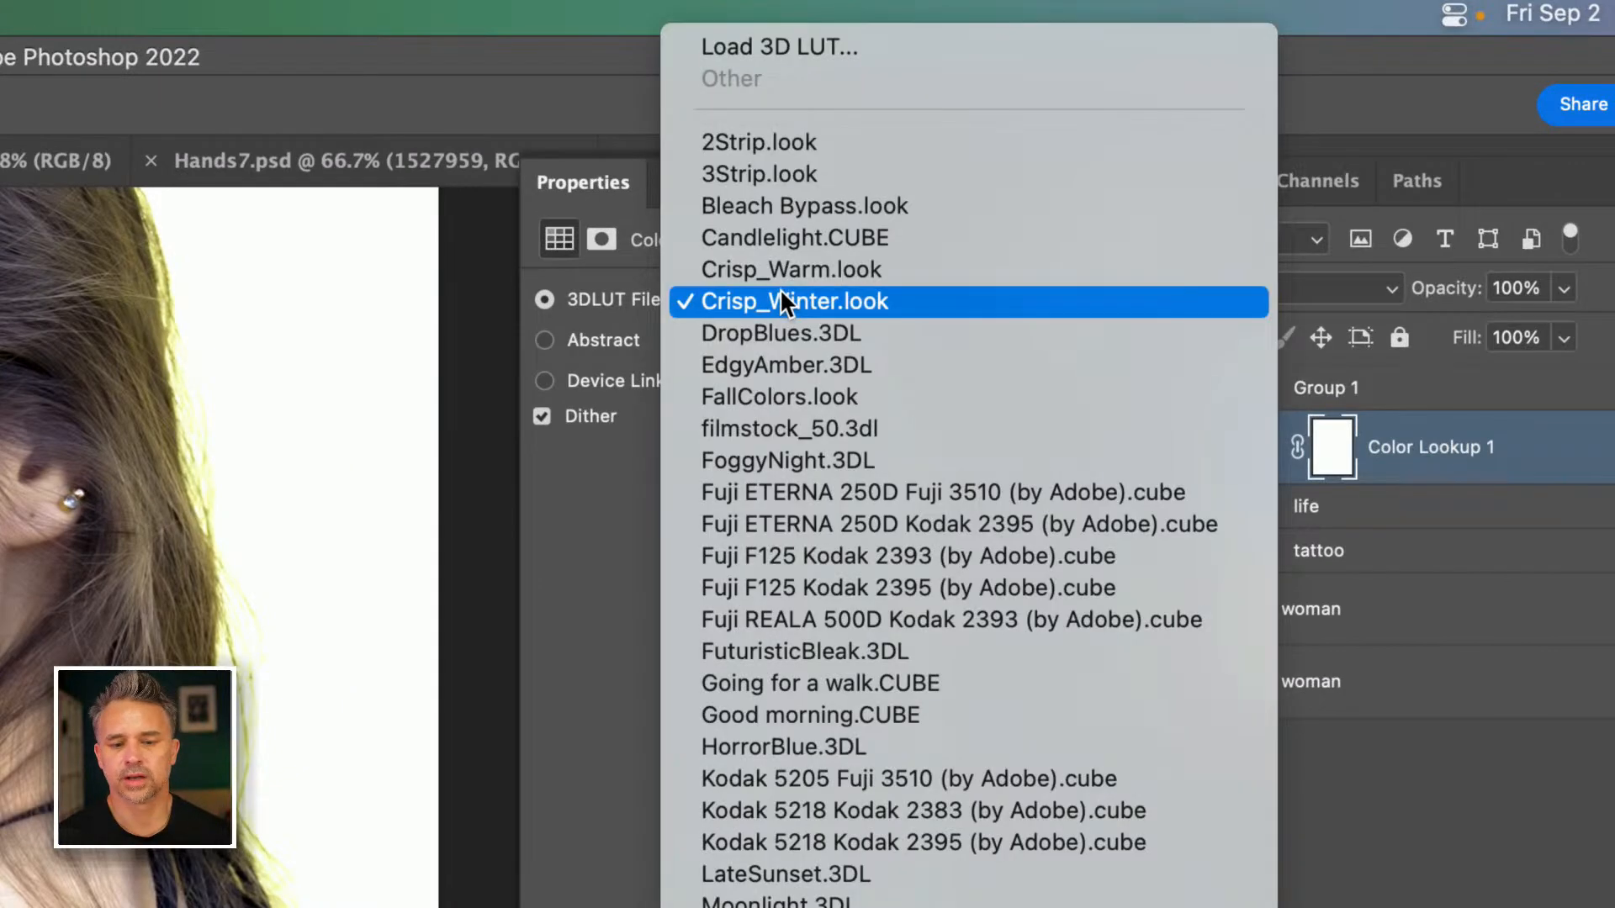
click(785, 332)
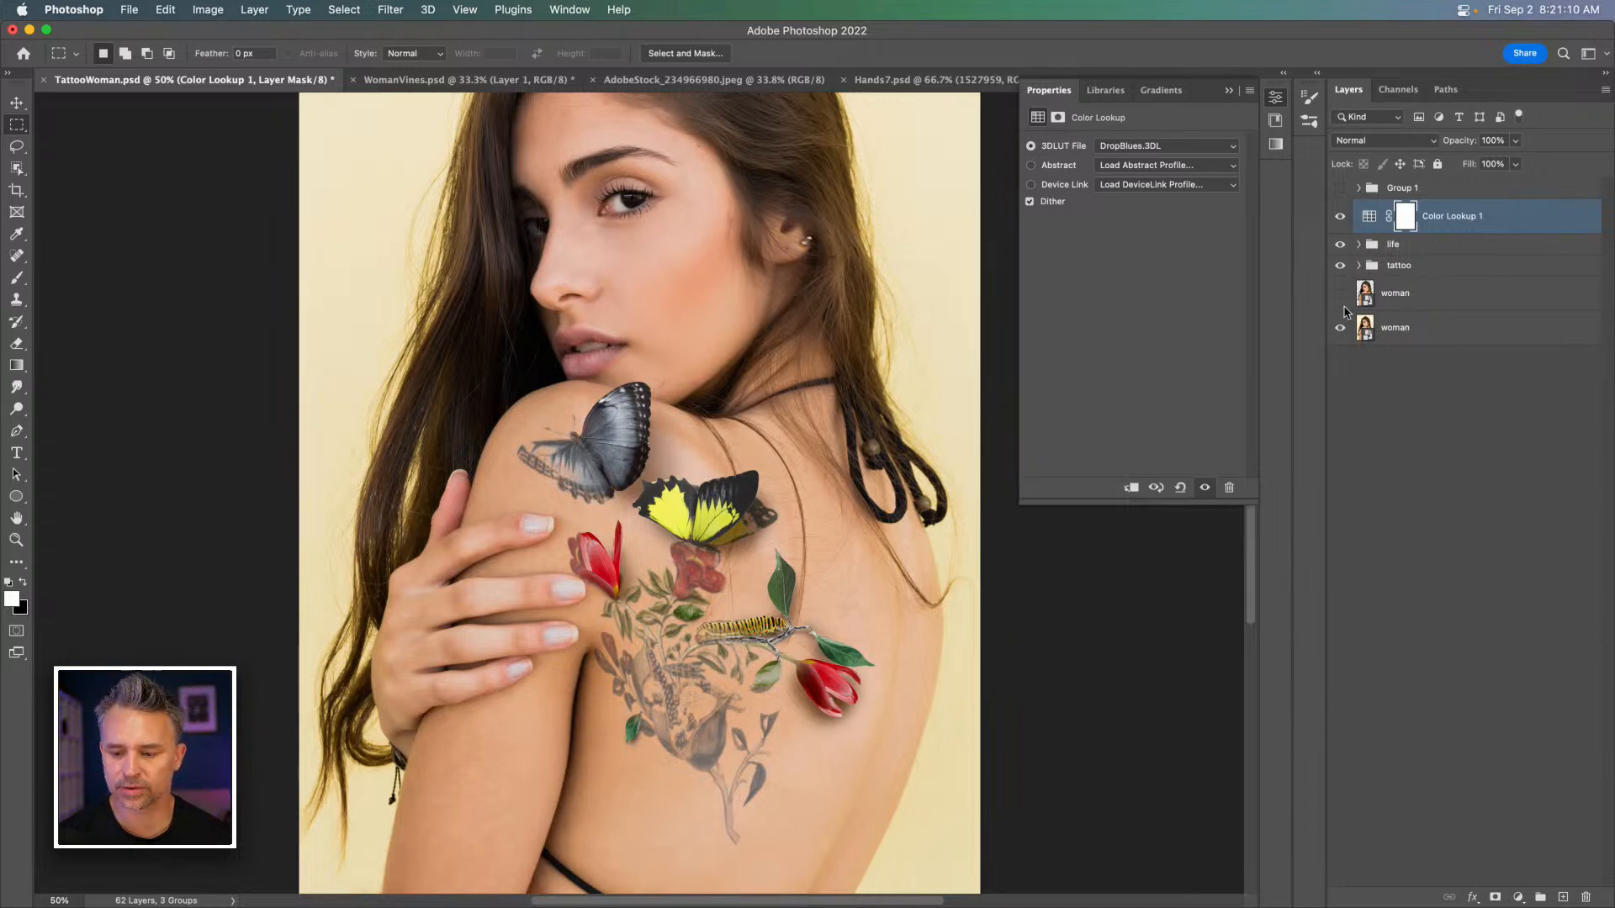
click(1518, 897)
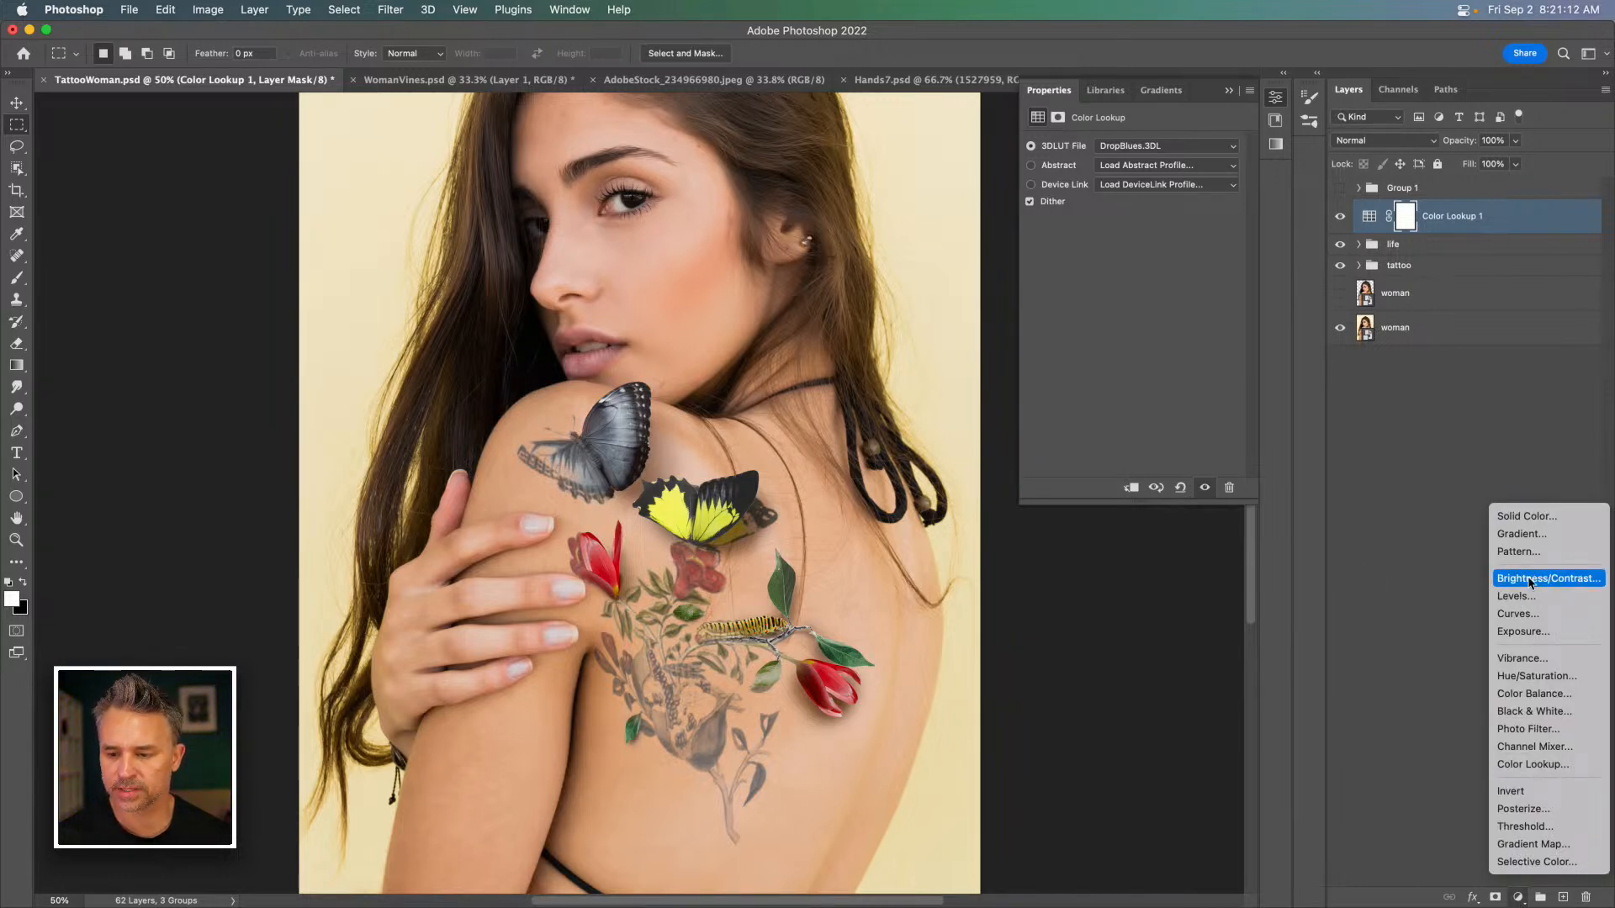
click(1118, 135)
click(1127, 147)
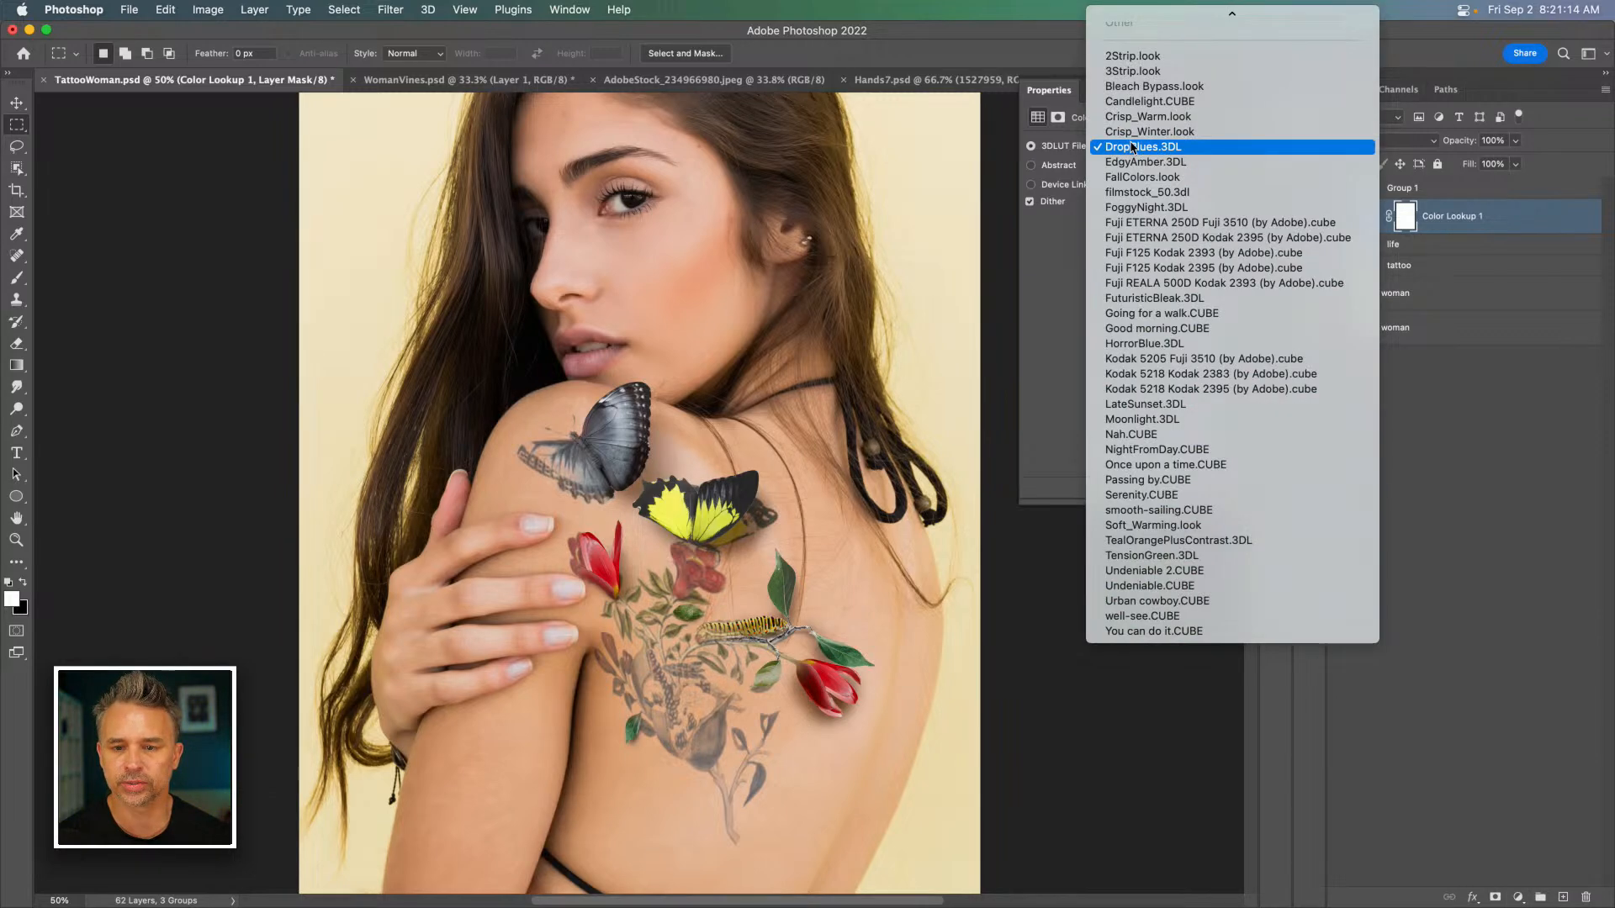
click(1132, 146)
click(1340, 218)
Add a Brightness/Contrast adjustment layer above Color Lookup 1 and set its brightness to -33.
click(1518, 897)
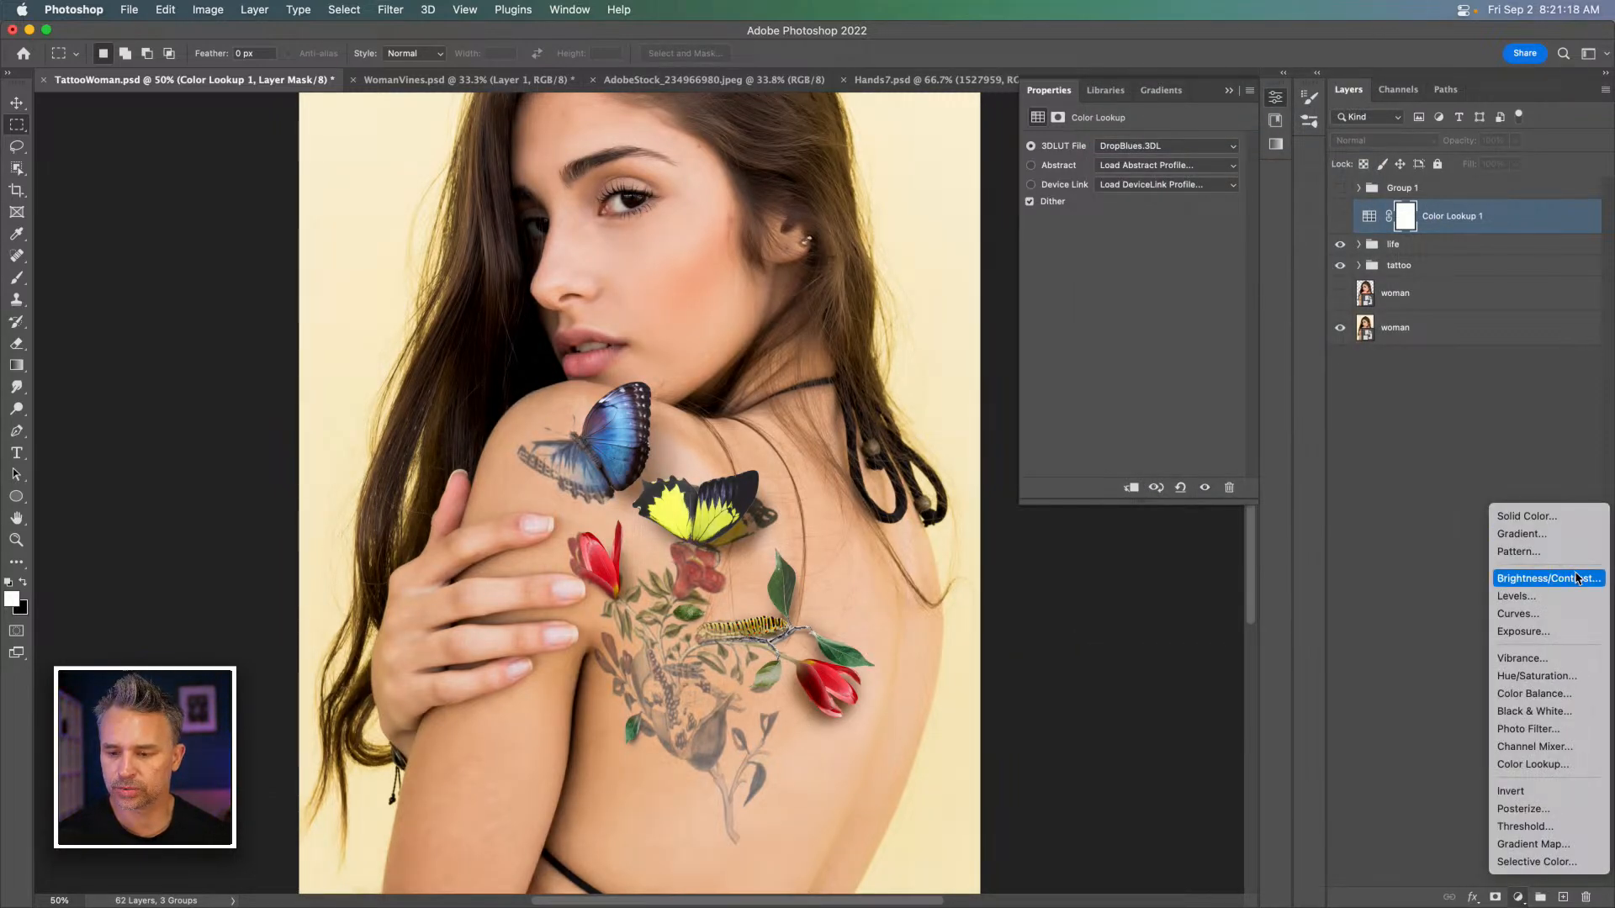
click(1575, 577)
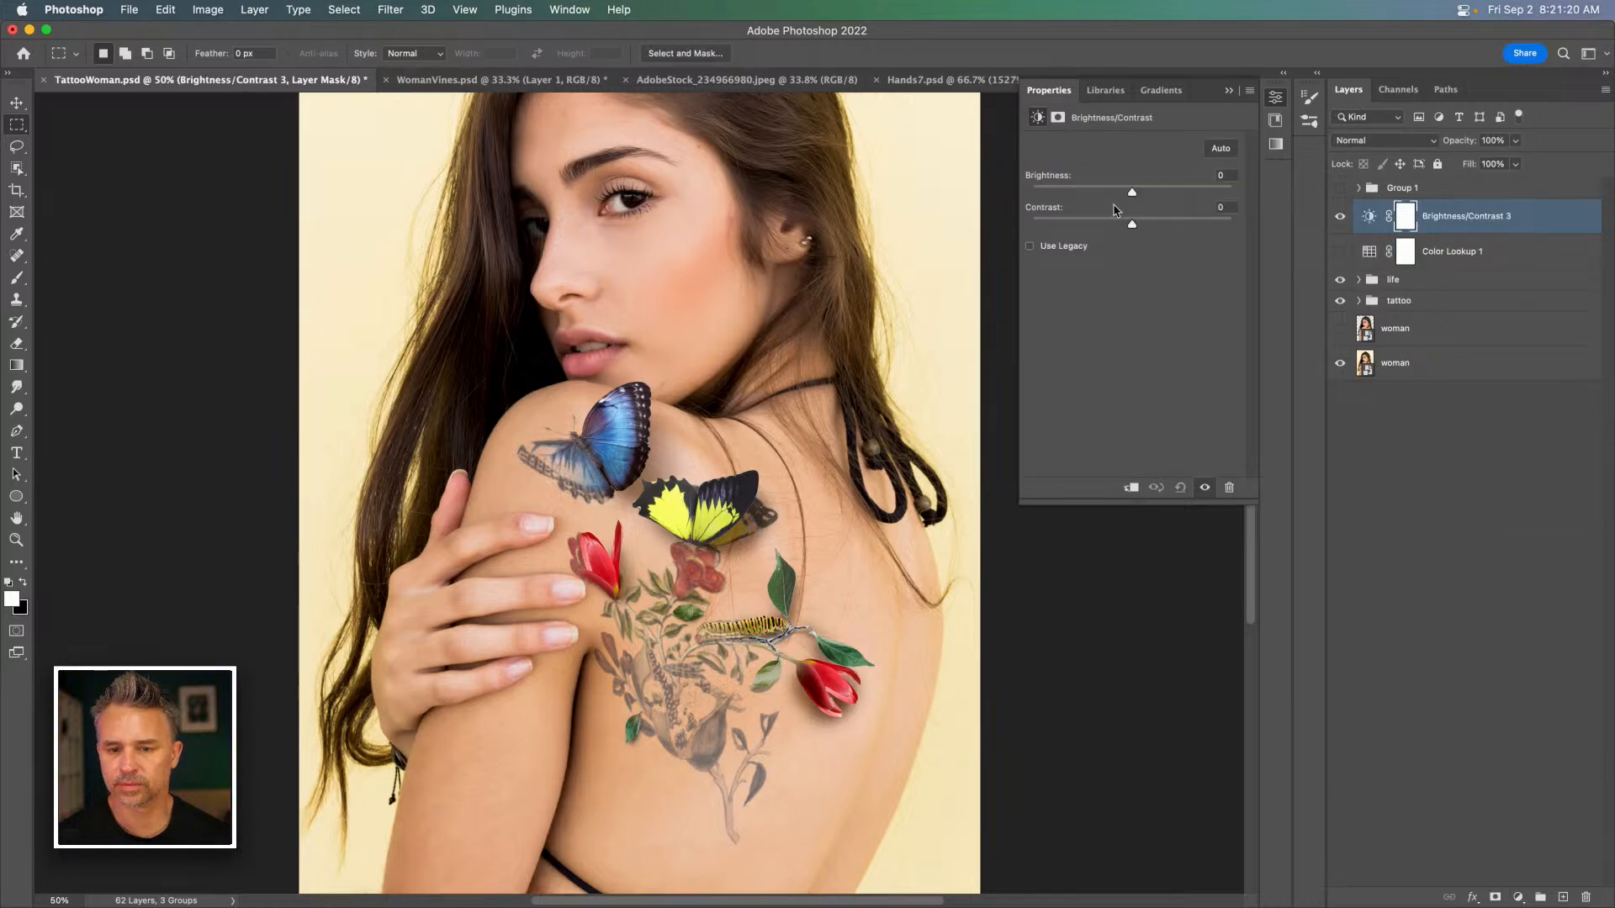
drag(1132, 191, 1111, 193)
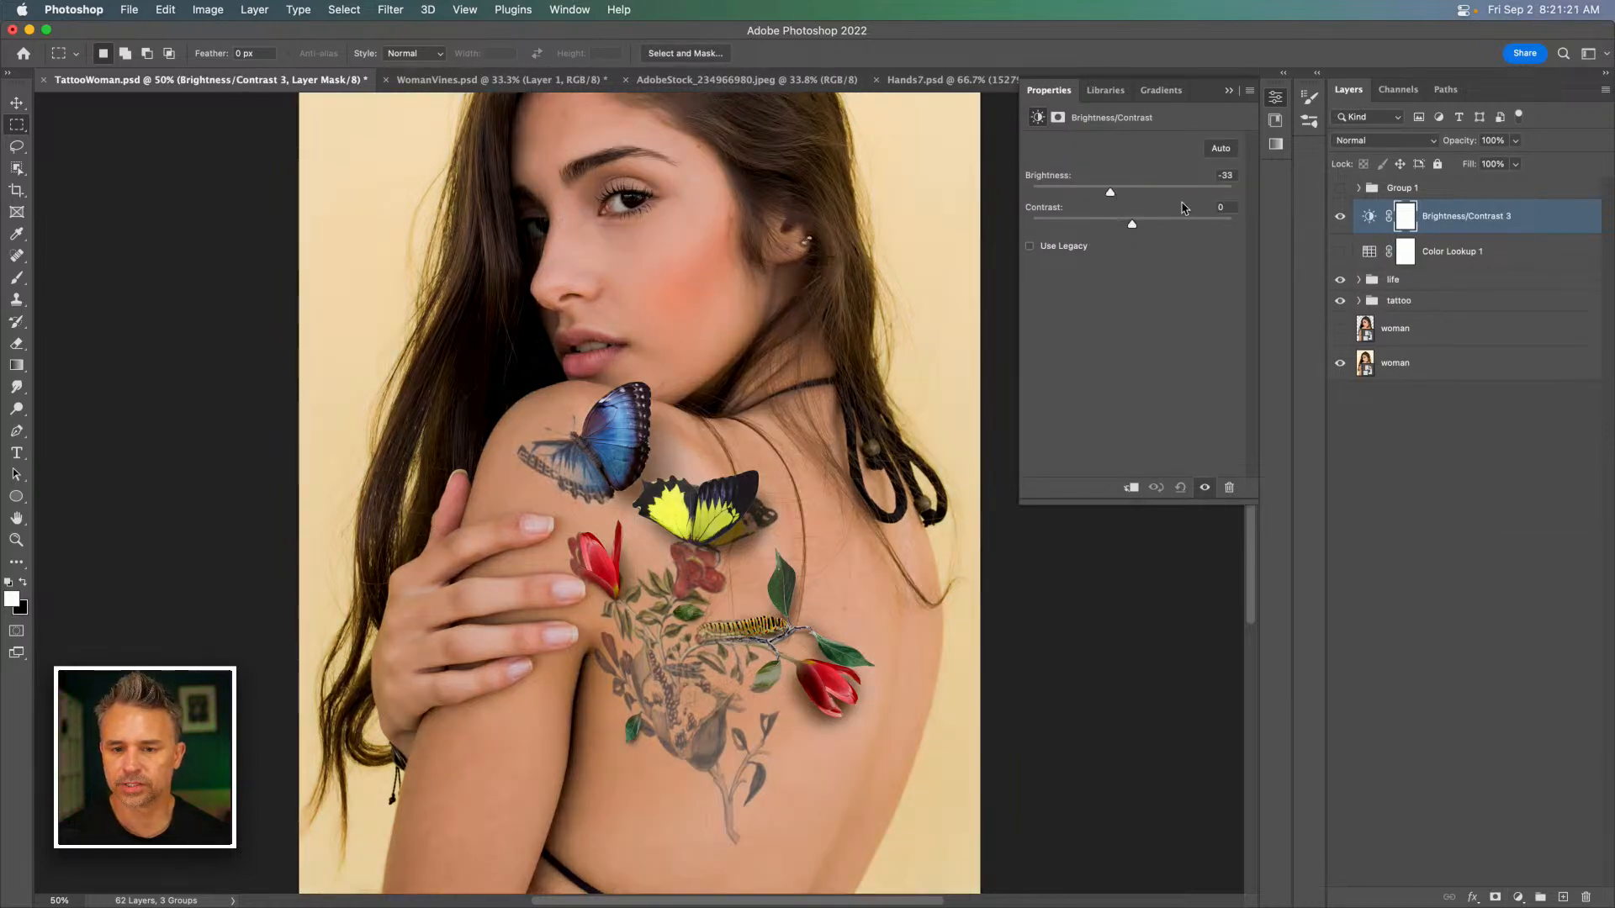
Add a Hue/Saturation adjustment layer with master saturation +25 and the blues' saturation at +57.
click(1518, 897)
click(1544, 677)
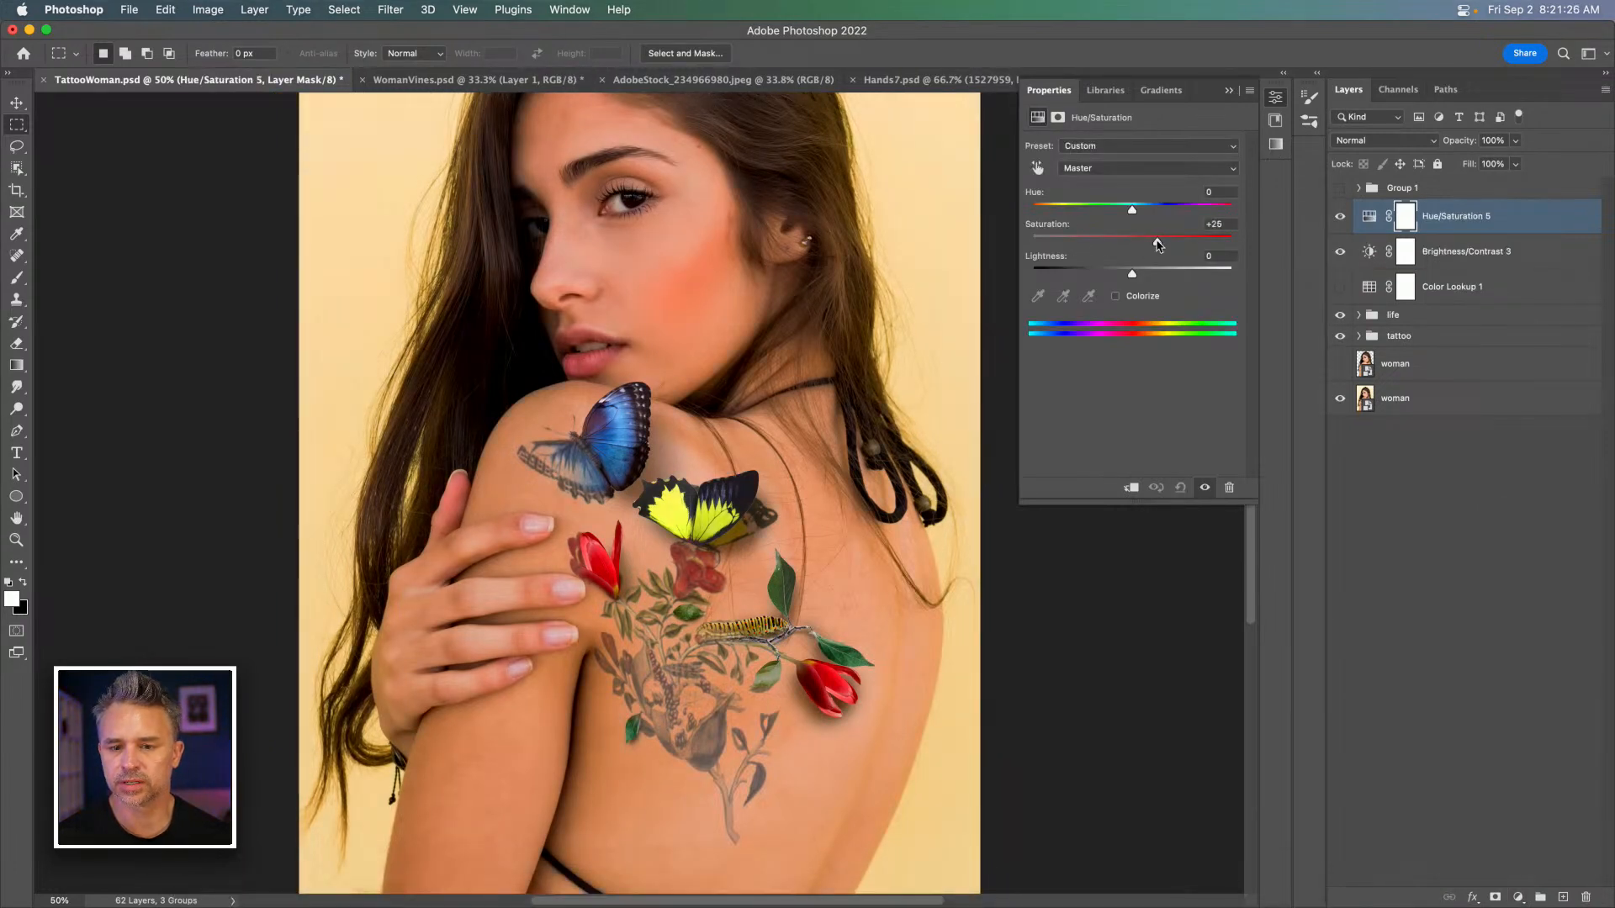
click(1116, 168)
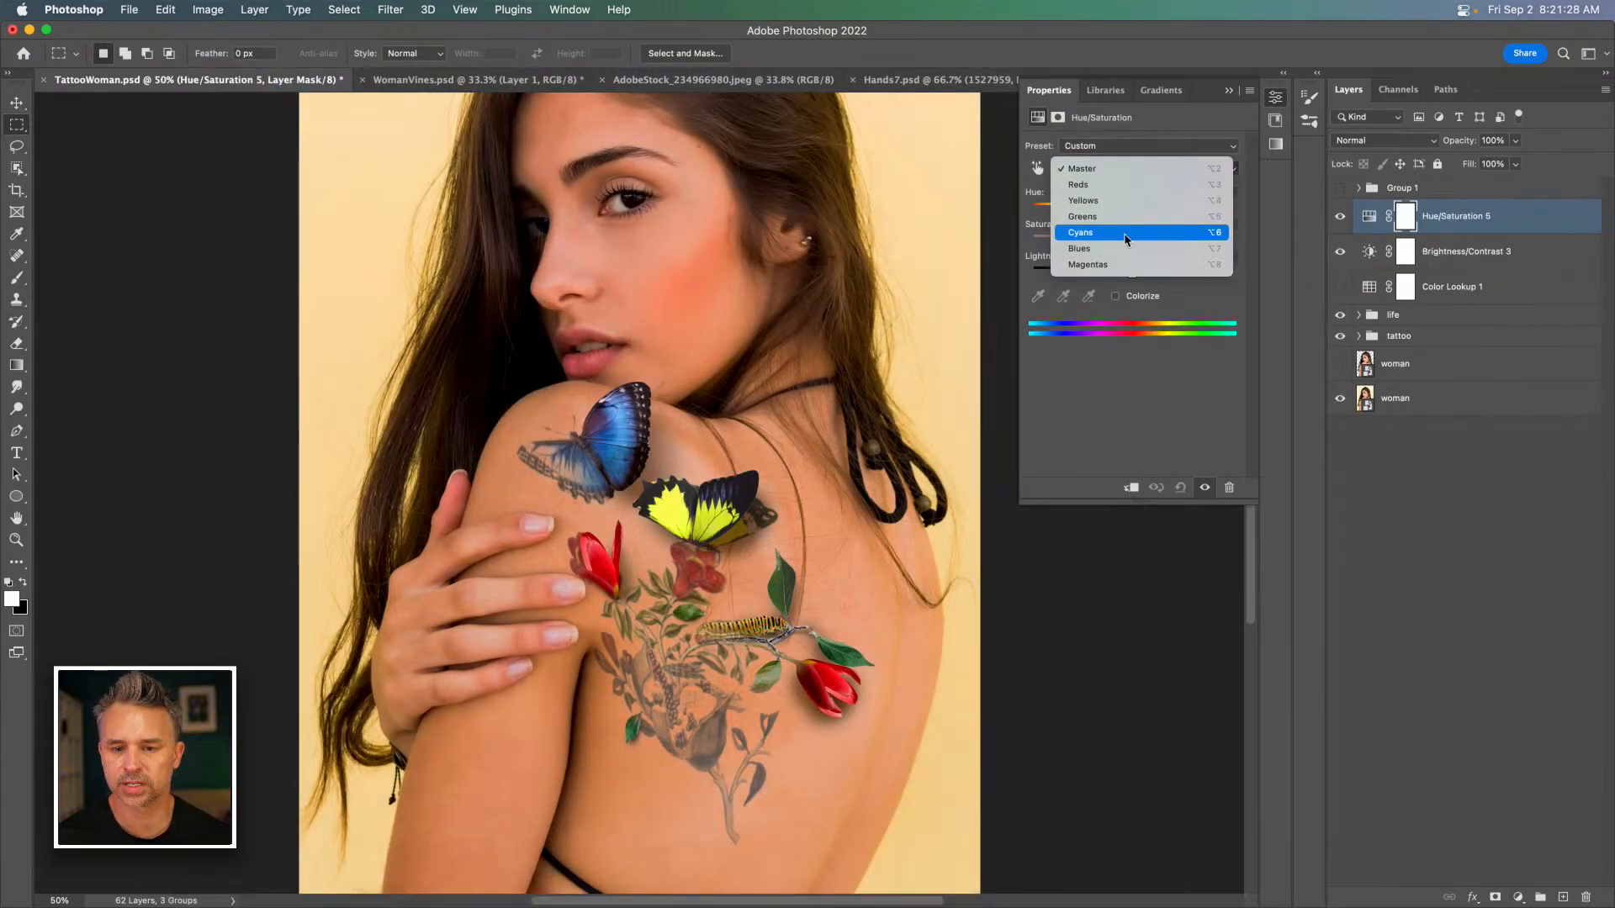
click(1117, 249)
click(1190, 240)
Lower the yellows' saturation and set the magentas' saturation to -75 in the Hue/Saturation adjustment.
click(1096, 168)
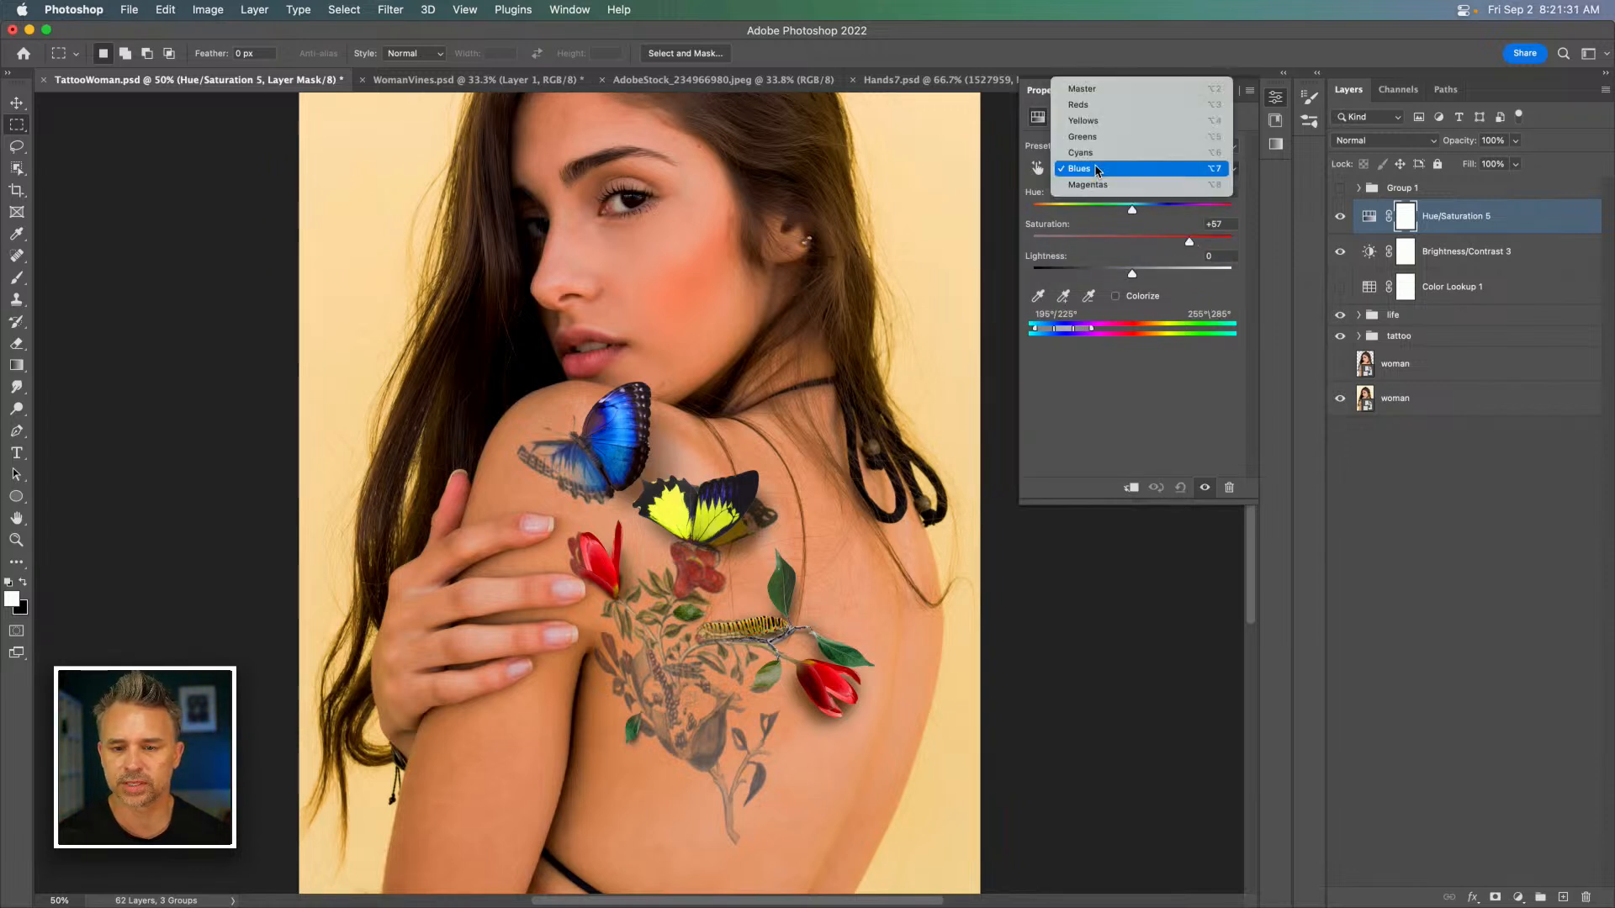
click(1110, 121)
drag(1097, 243, 1078, 242)
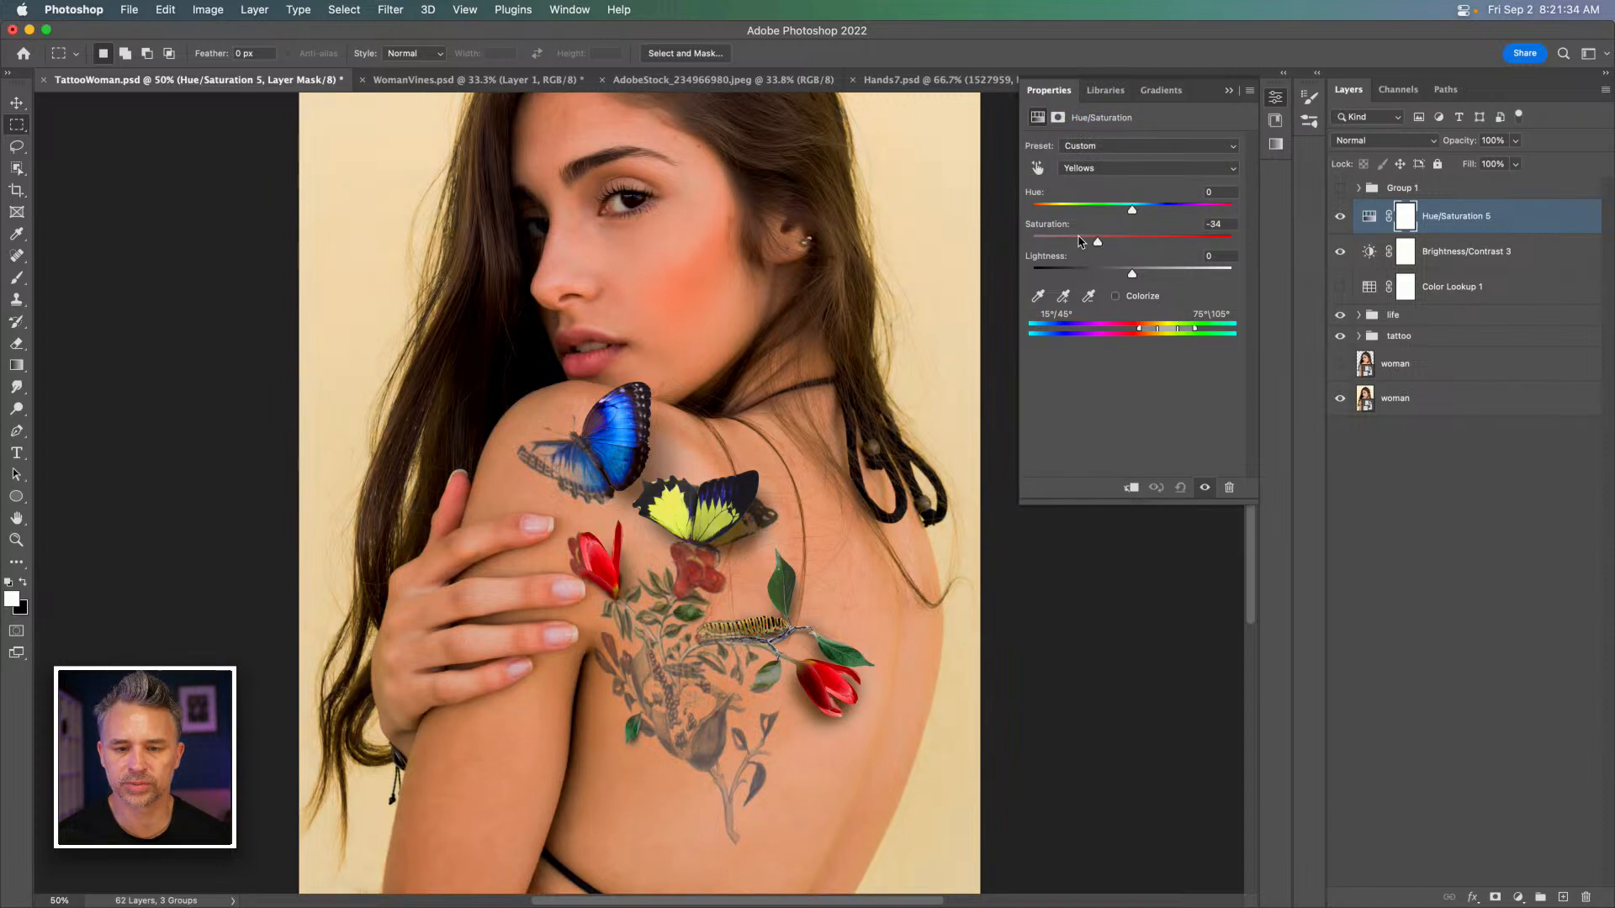
click(1110, 172)
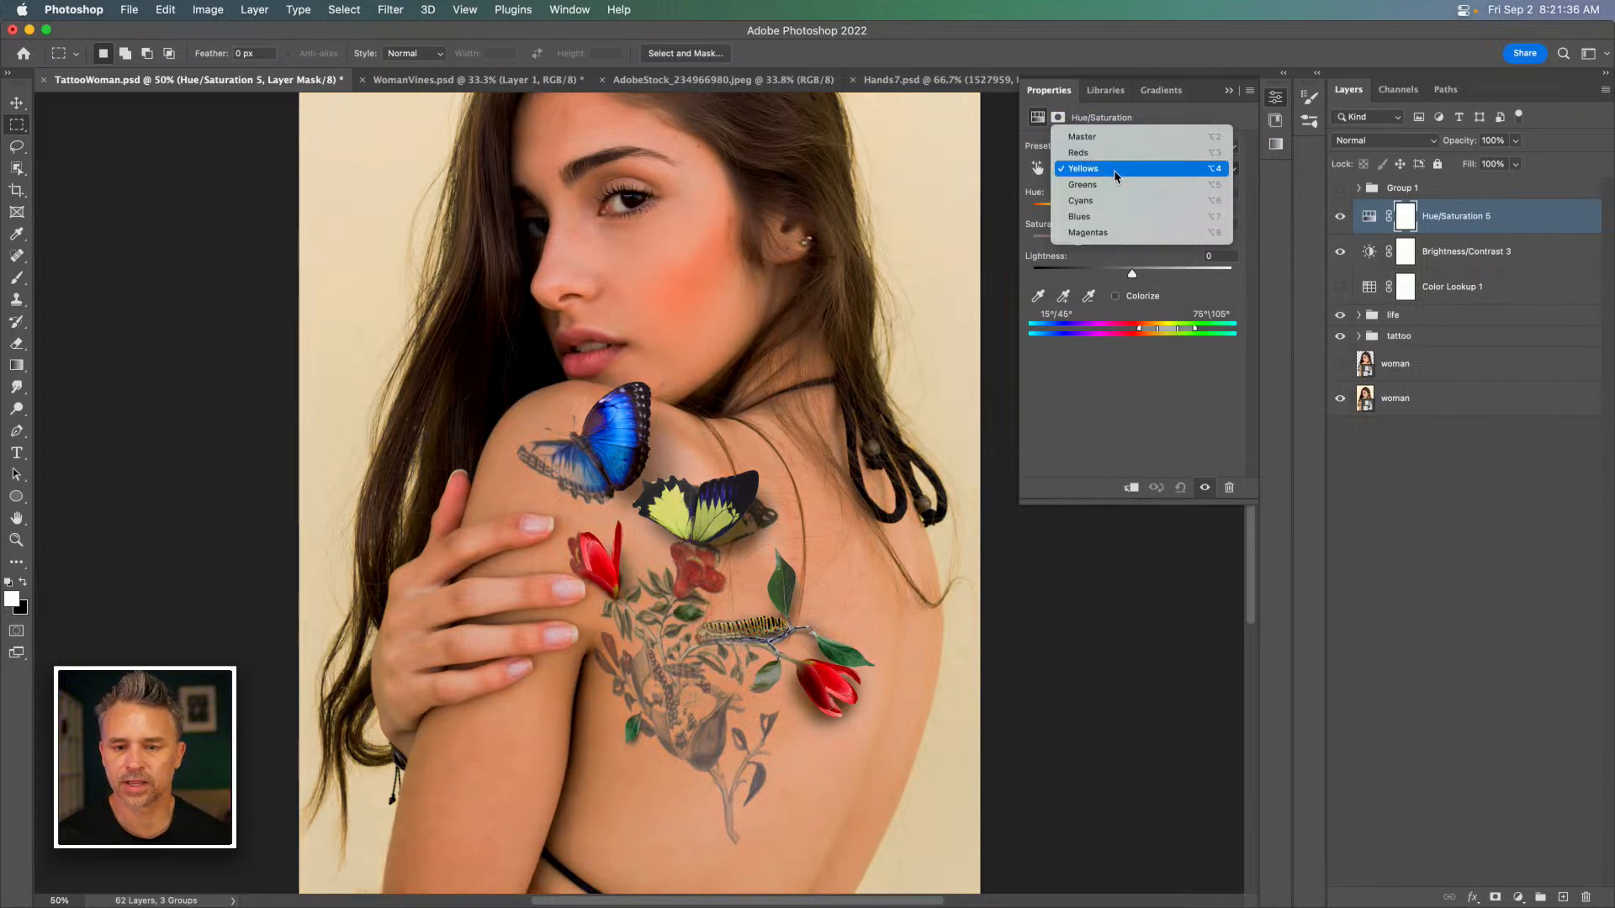
click(1125, 238)
drag(1132, 238, 1057, 242)
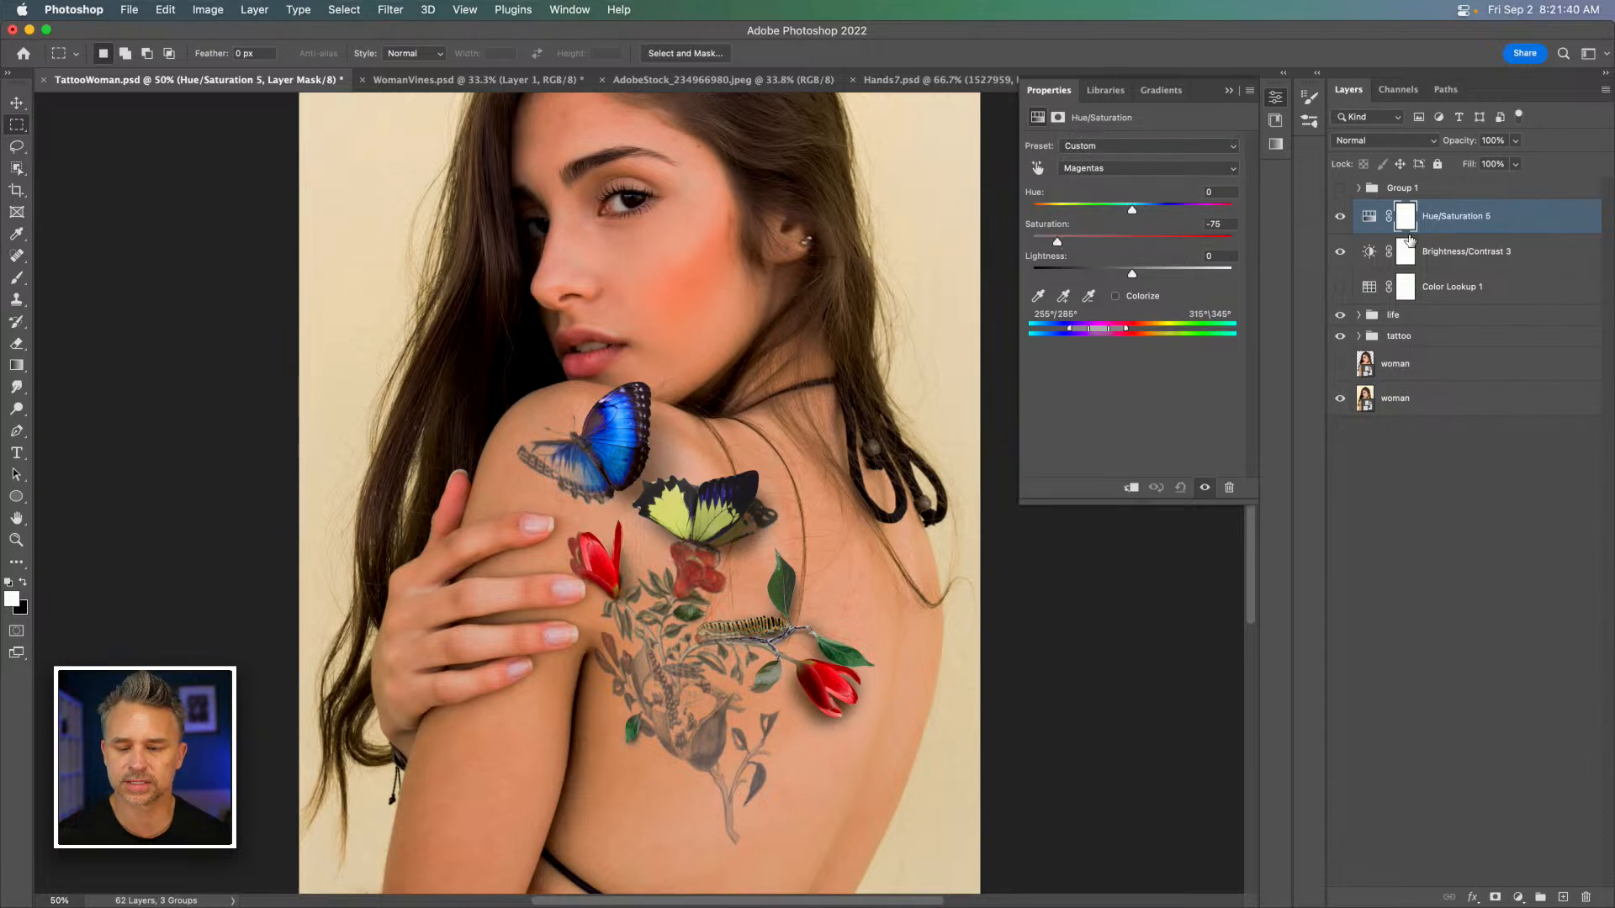
Compare the image with and without the top Hue/Saturation adjustment layer.
click(1339, 218)
click(1339, 218)
click(1340, 218)
click(1340, 219)
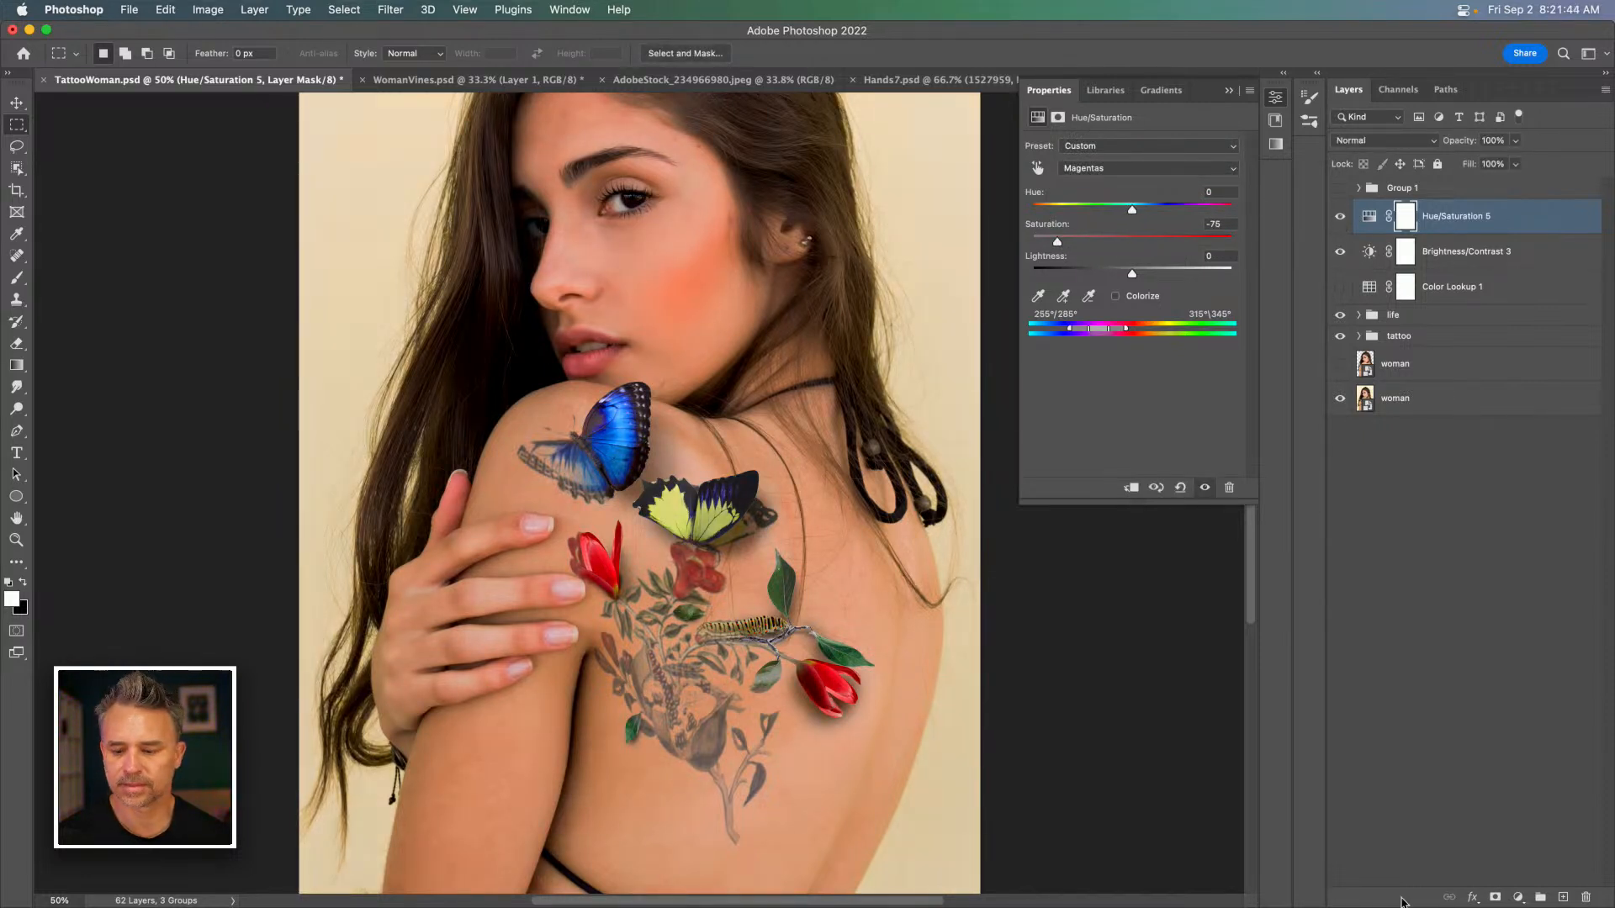
Add a Warming Filter (85) Photo Filter layer at 78% density and select it with the Hue/Saturation 5 and Brightness/Contrast 3 layers.
click(1518, 896)
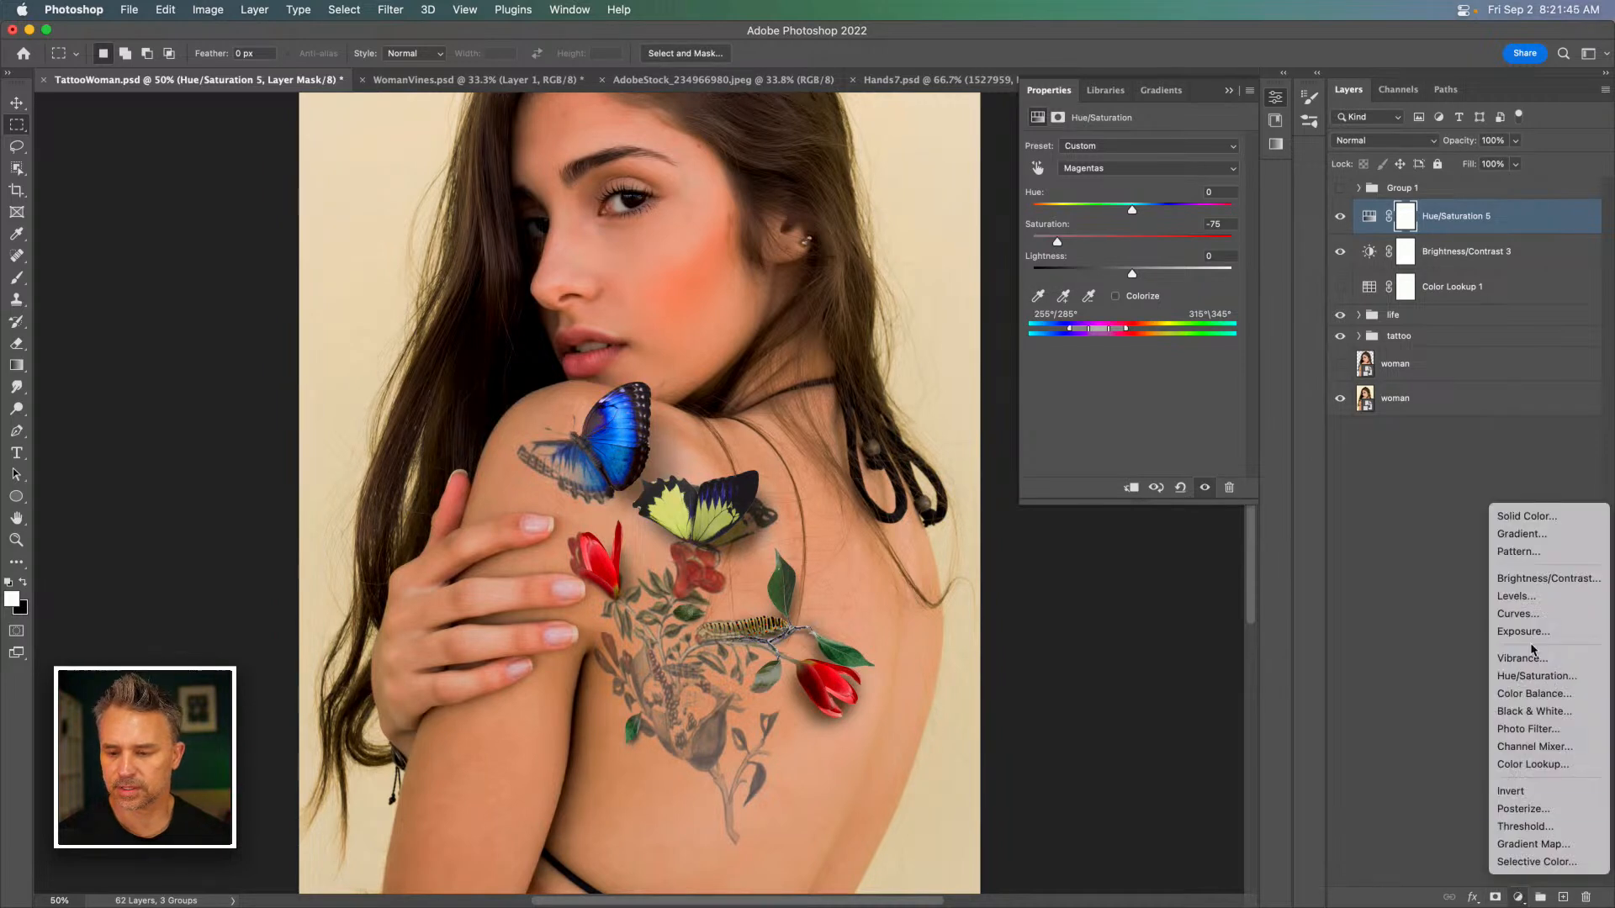
click(1543, 732)
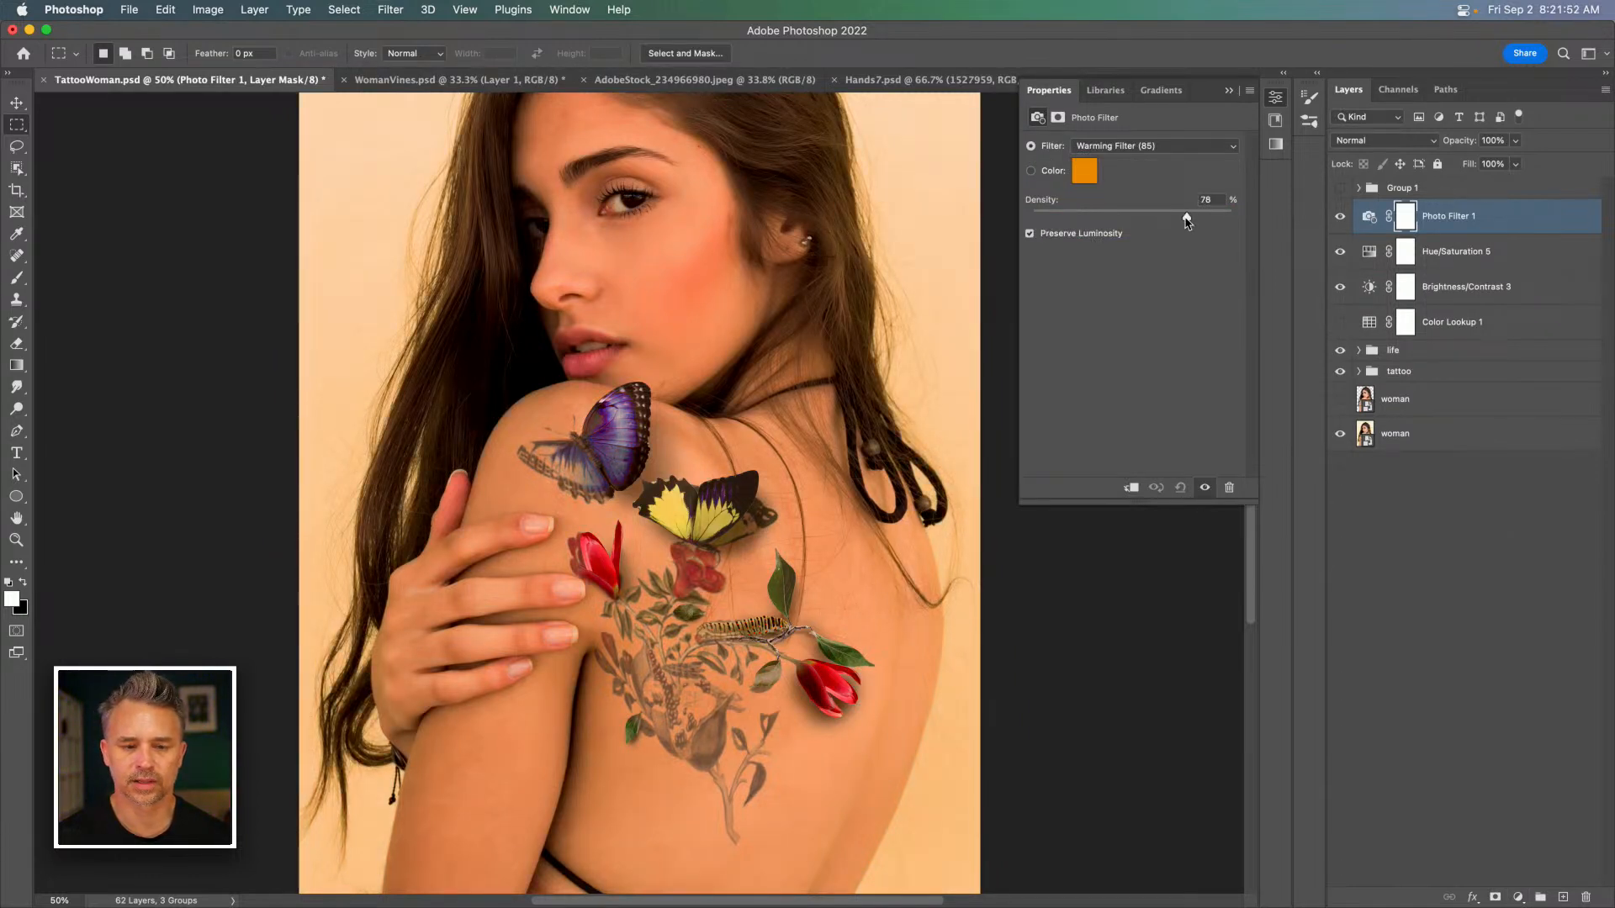
click(1467, 287)
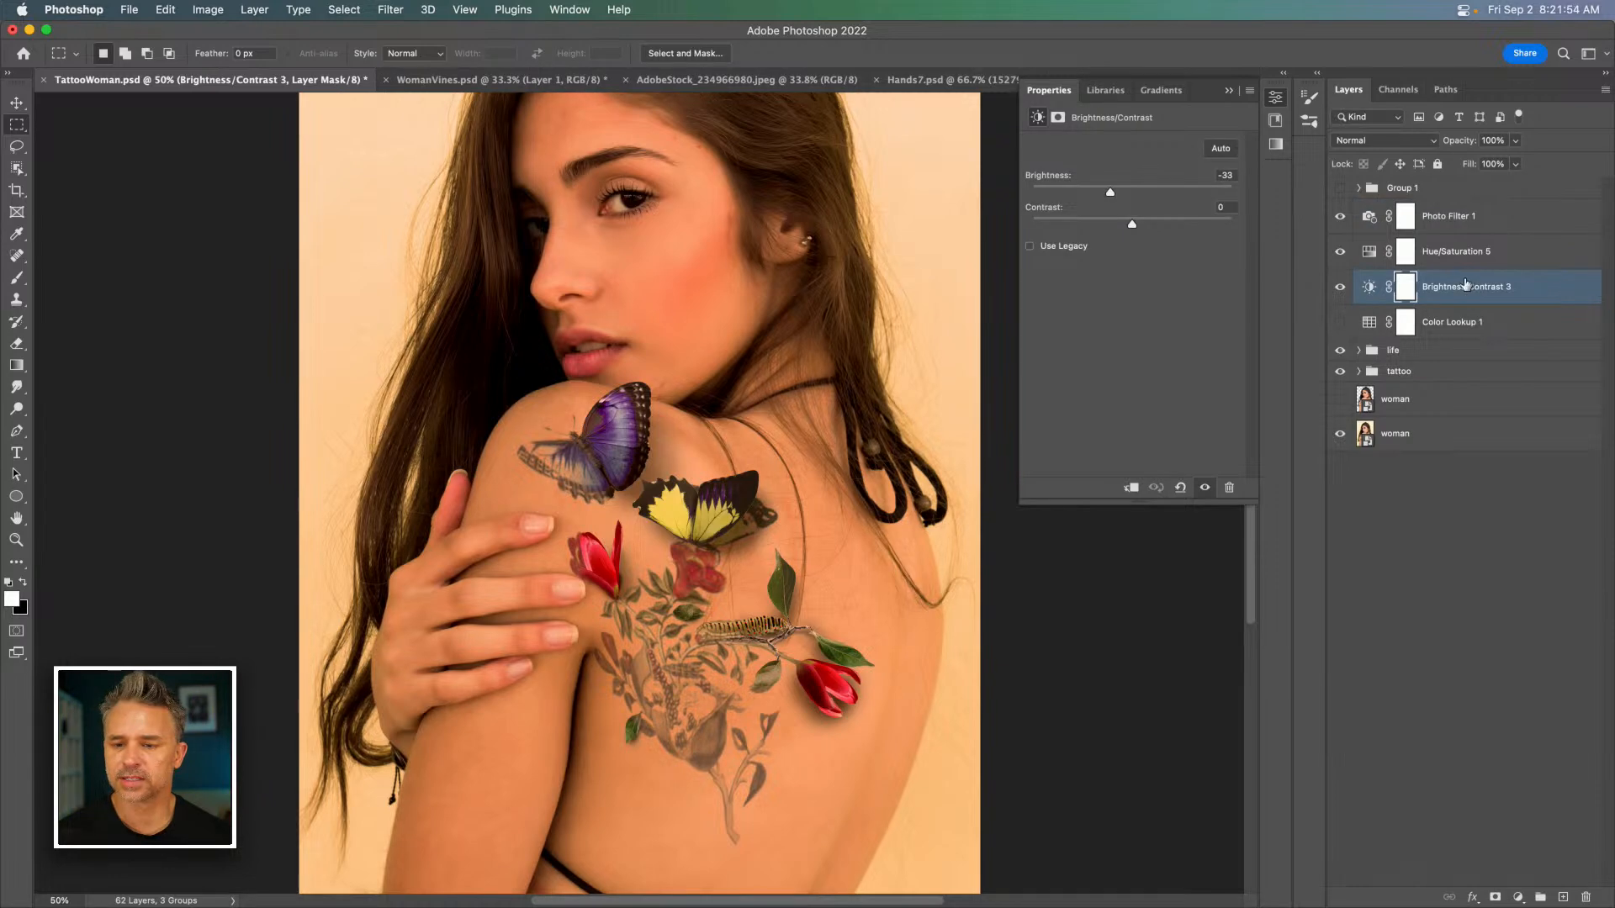
shift+click(1556, 233)
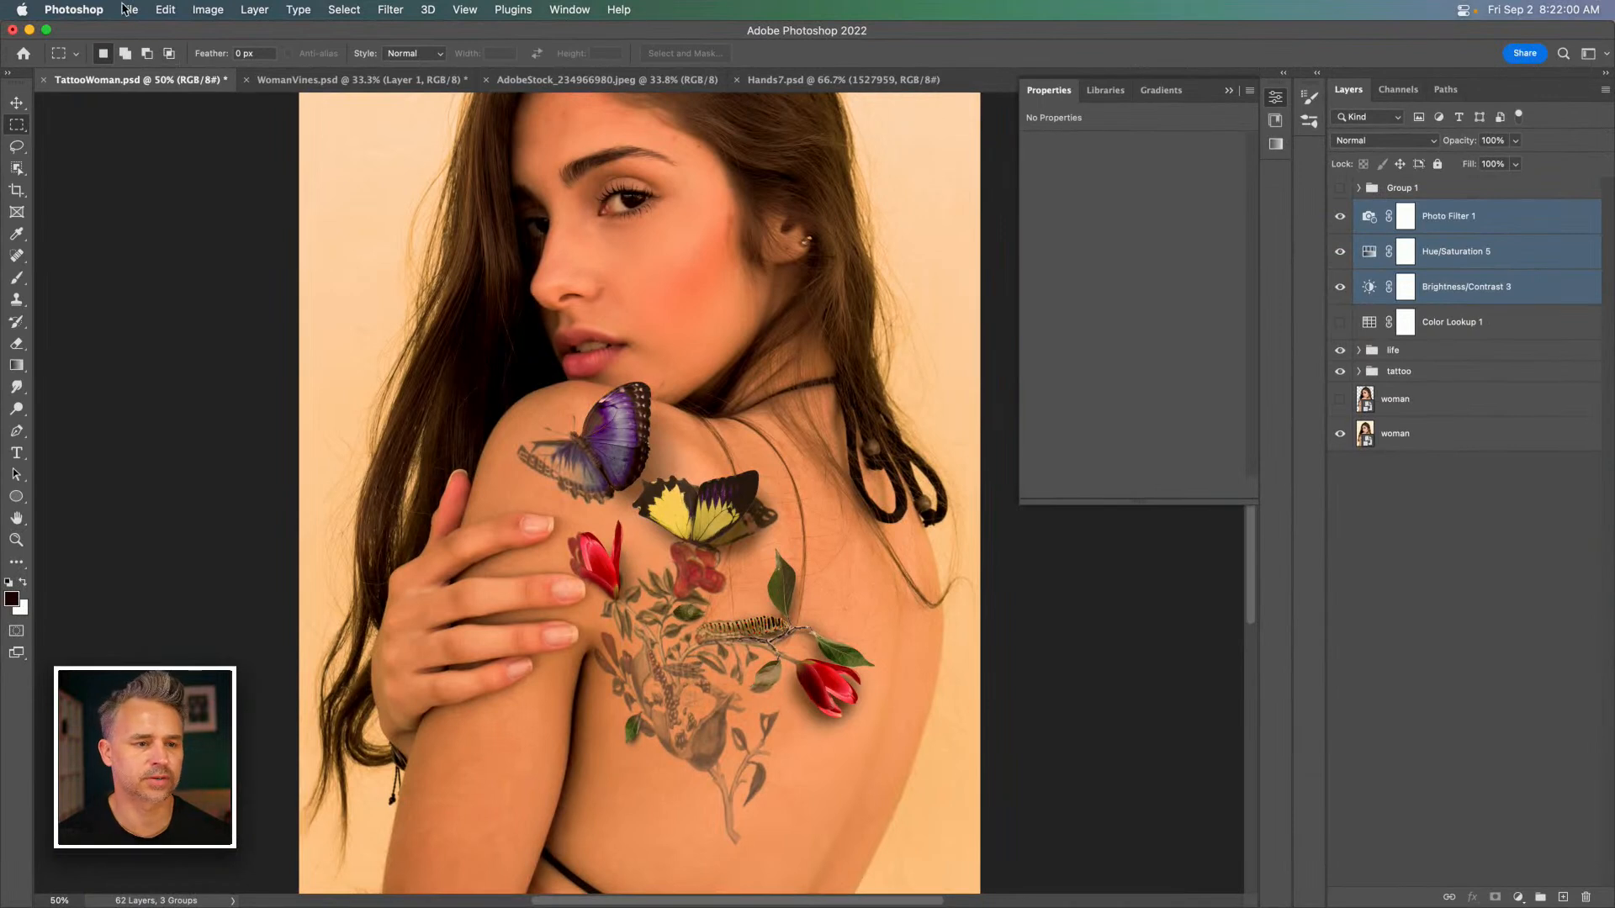
Try to export the document's color adjustments as color lookup tables.
click(128, 10)
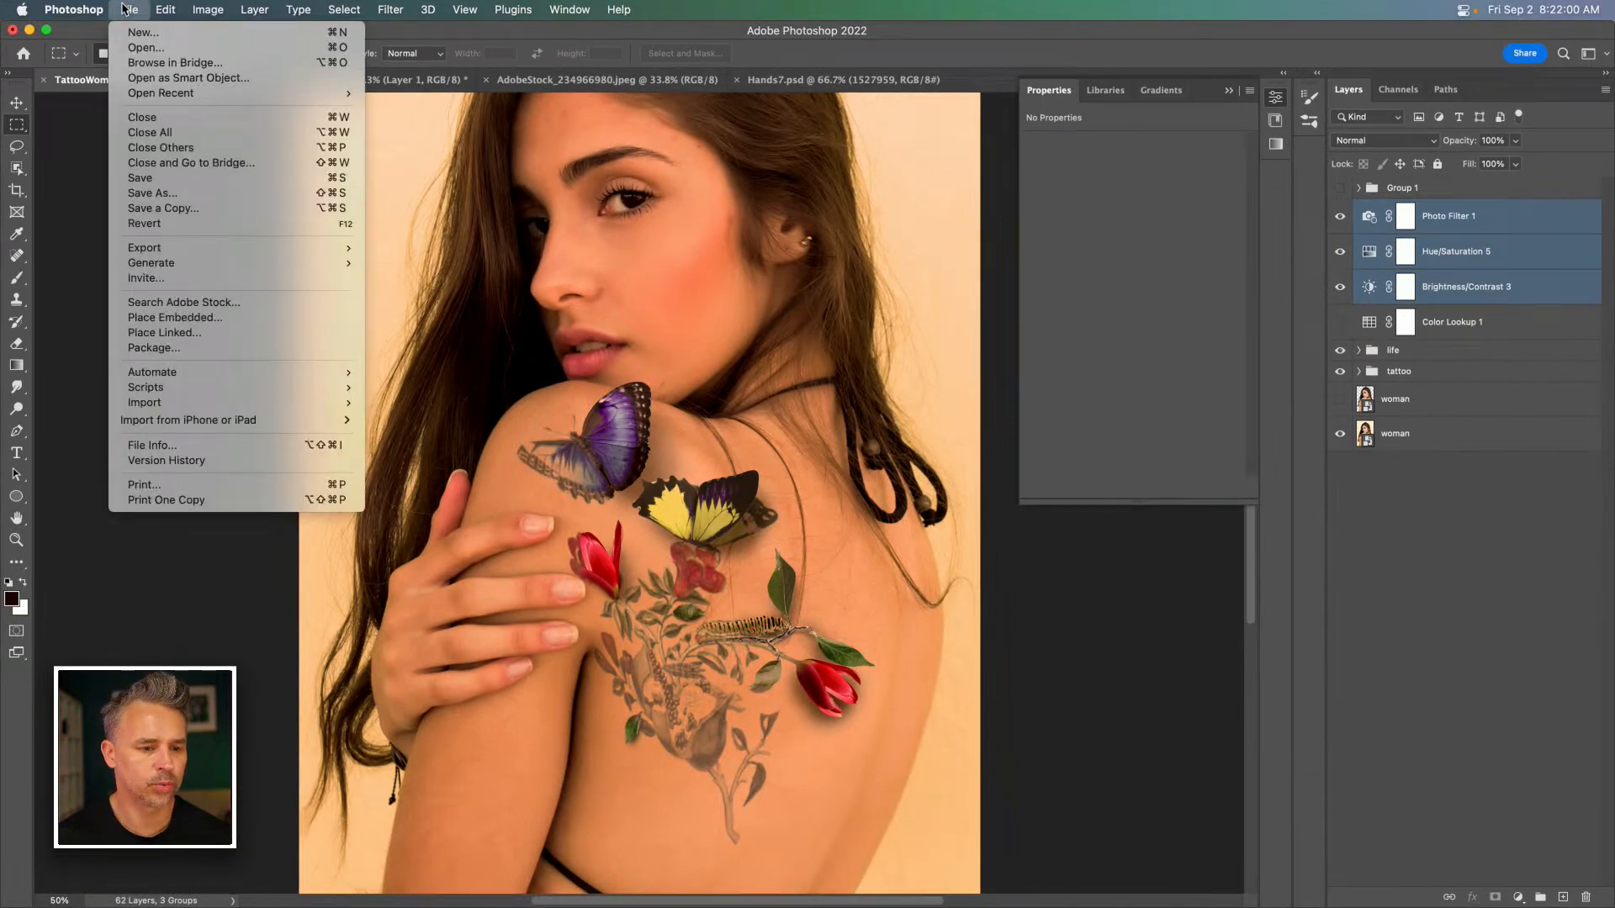
mouse_move(206, 422)
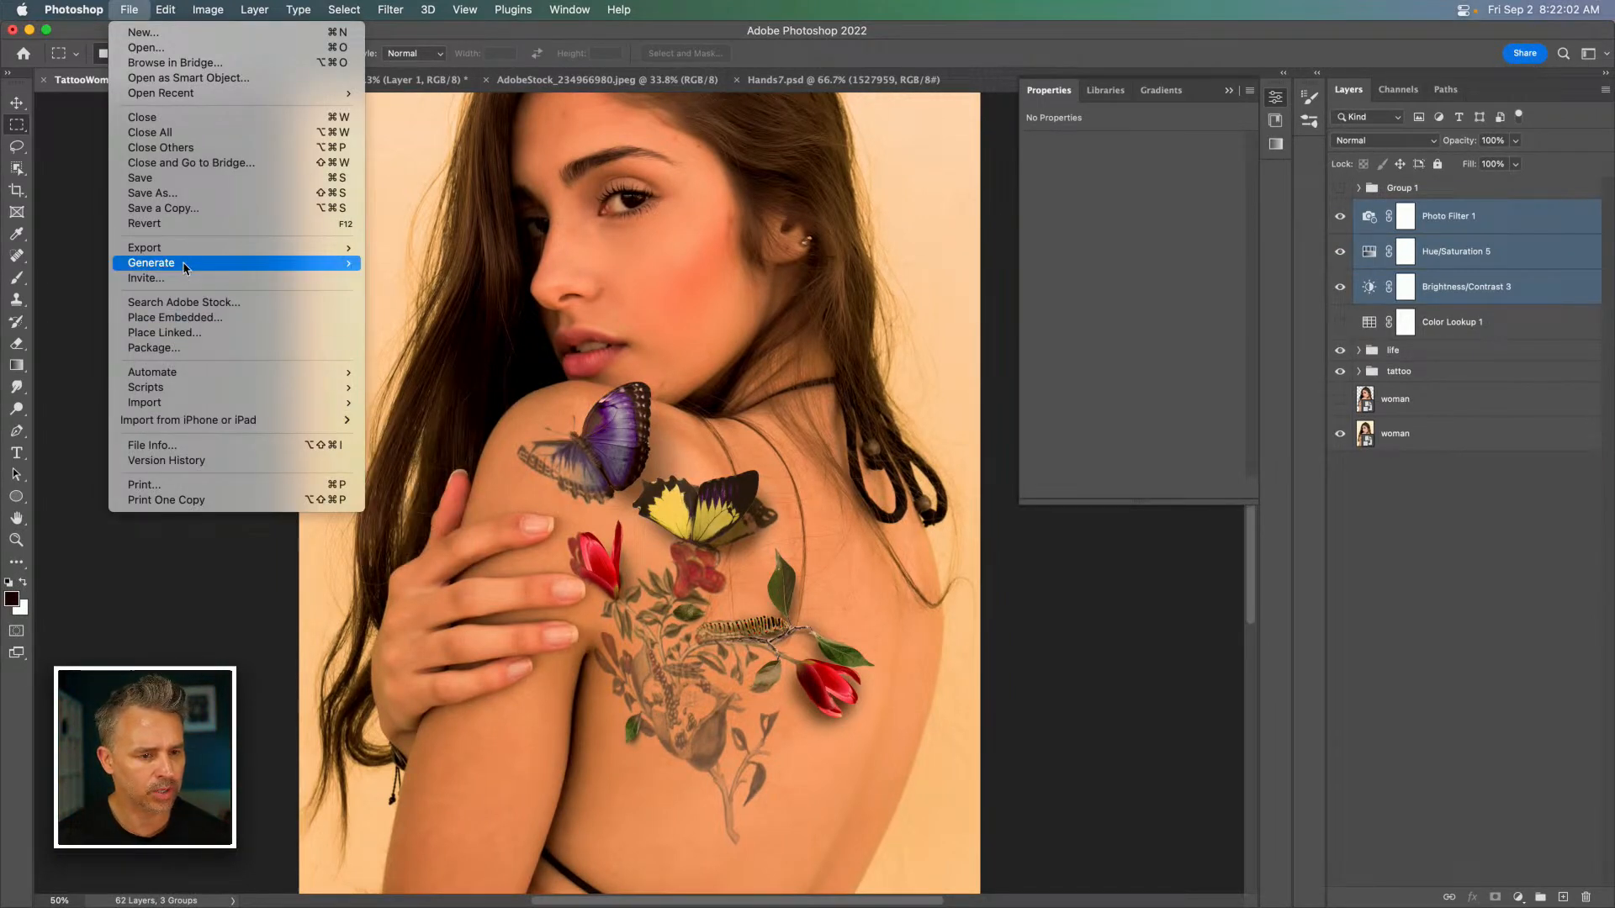
mouse_move(183, 251)
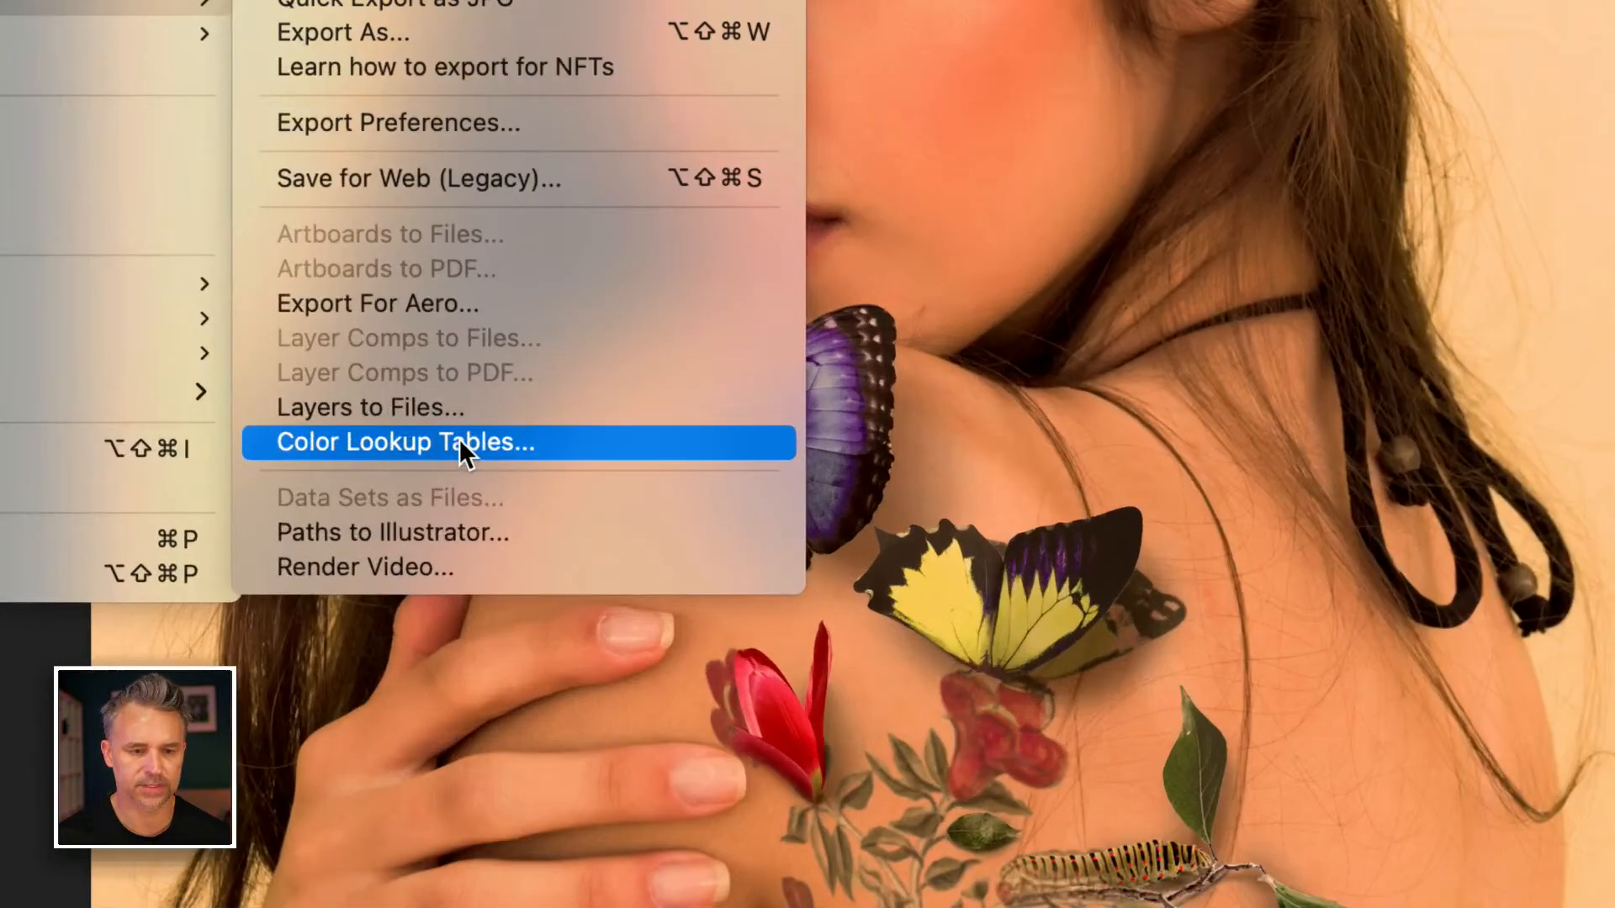
click(461, 443)
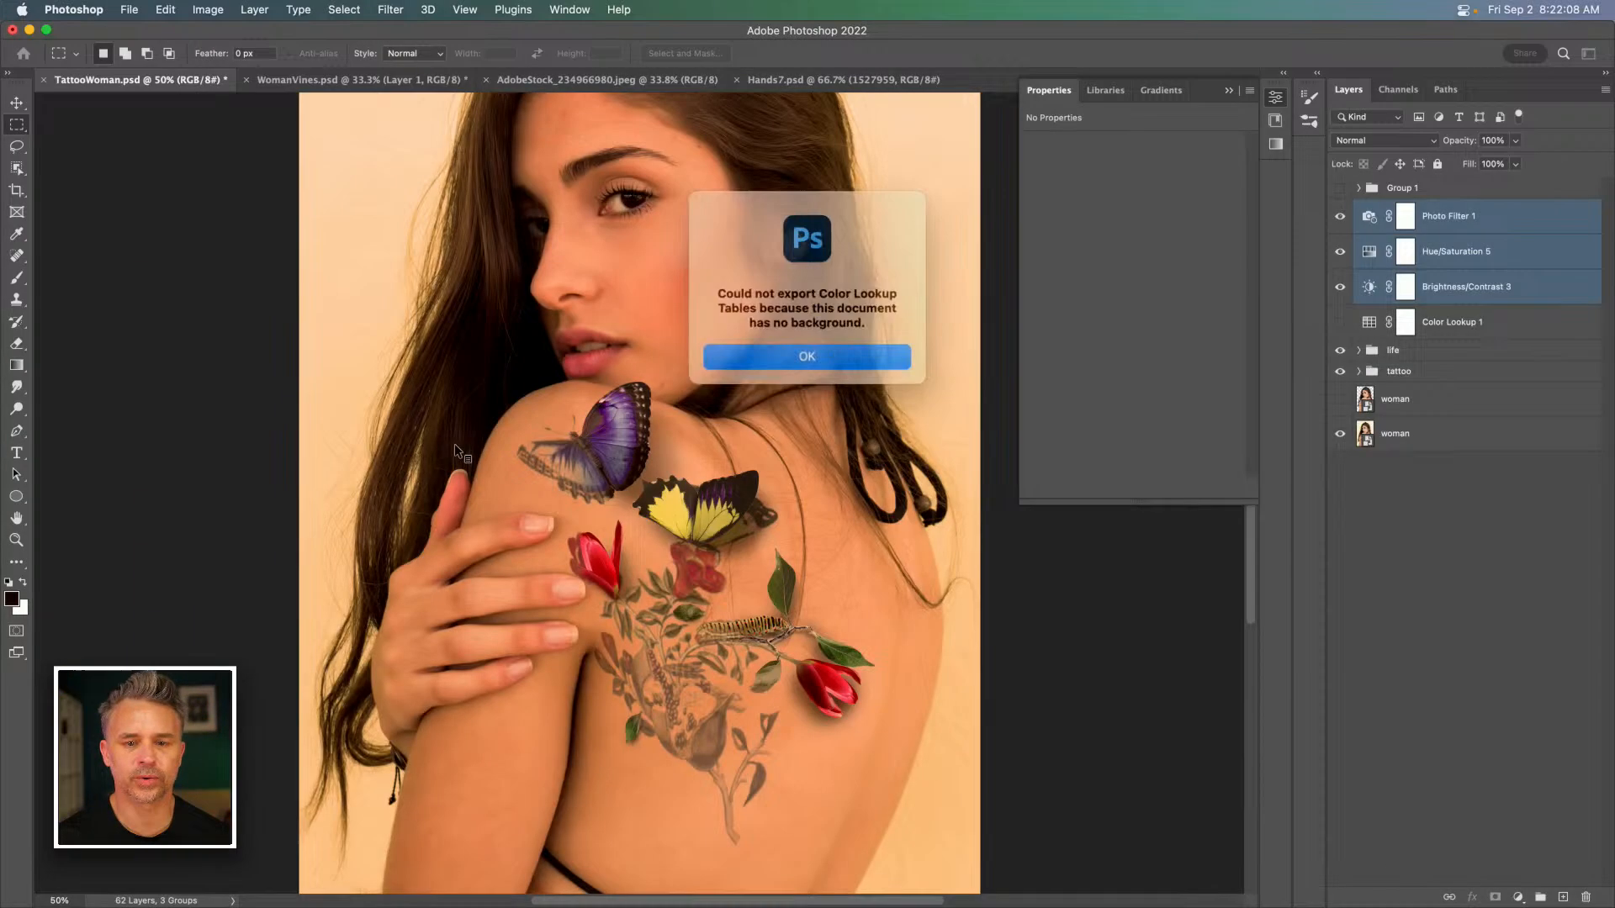
click(752, 353)
Duplicate the visible woman layer, place the copy at the bottom of the layer stack and rasterize it.
click(1365, 434)
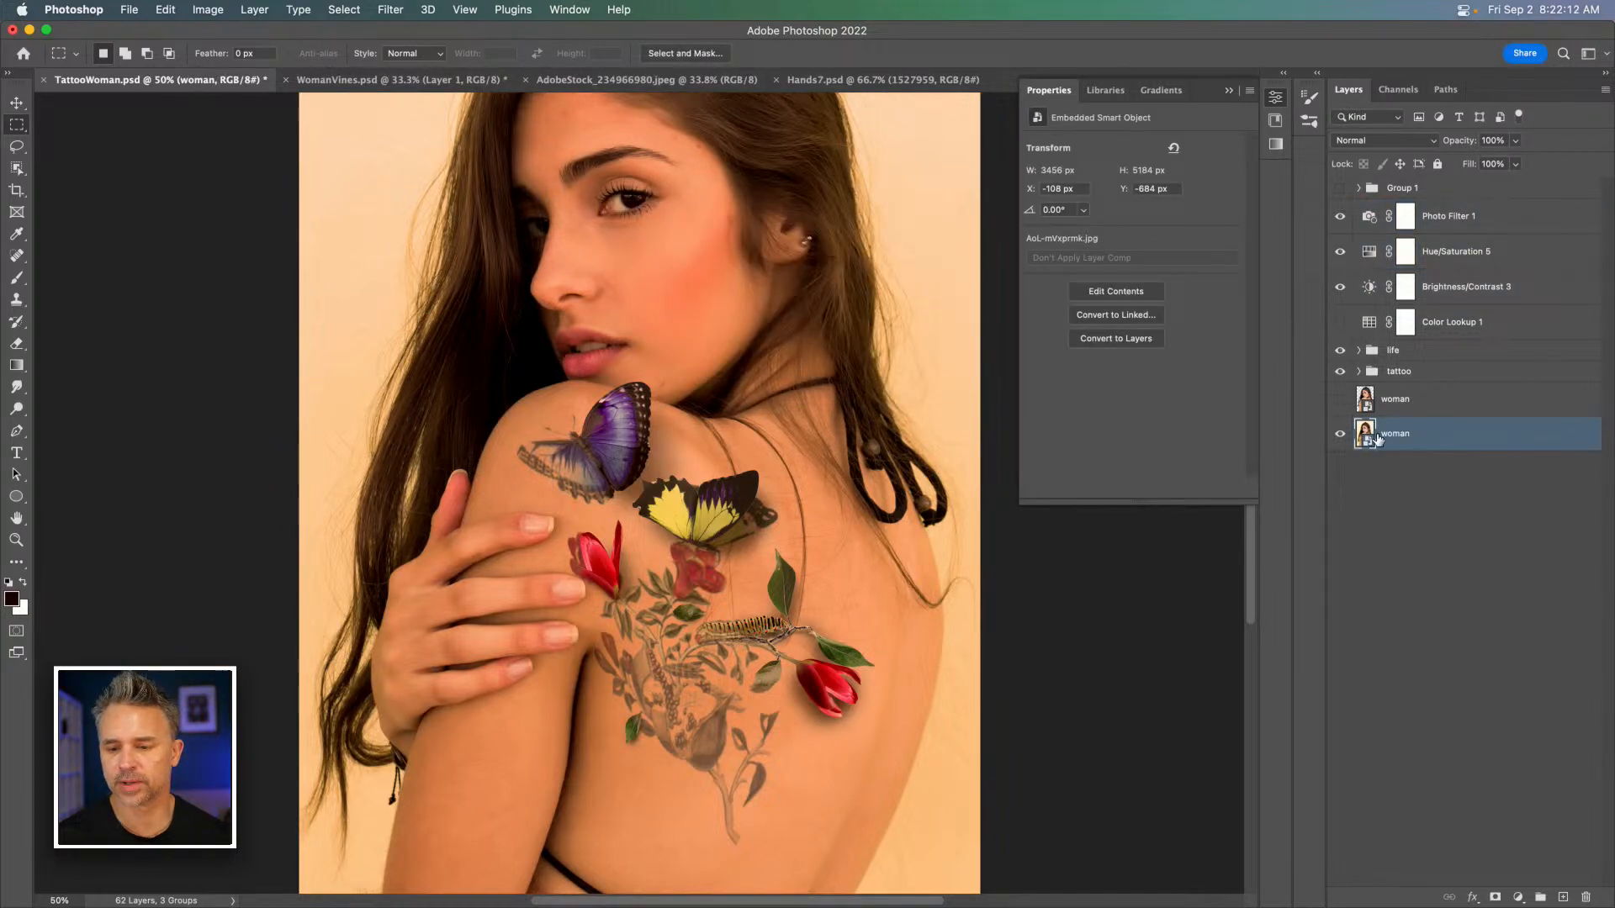
key(super+j)
drag(1442, 437, 1447, 499)
right_click(1432, 461)
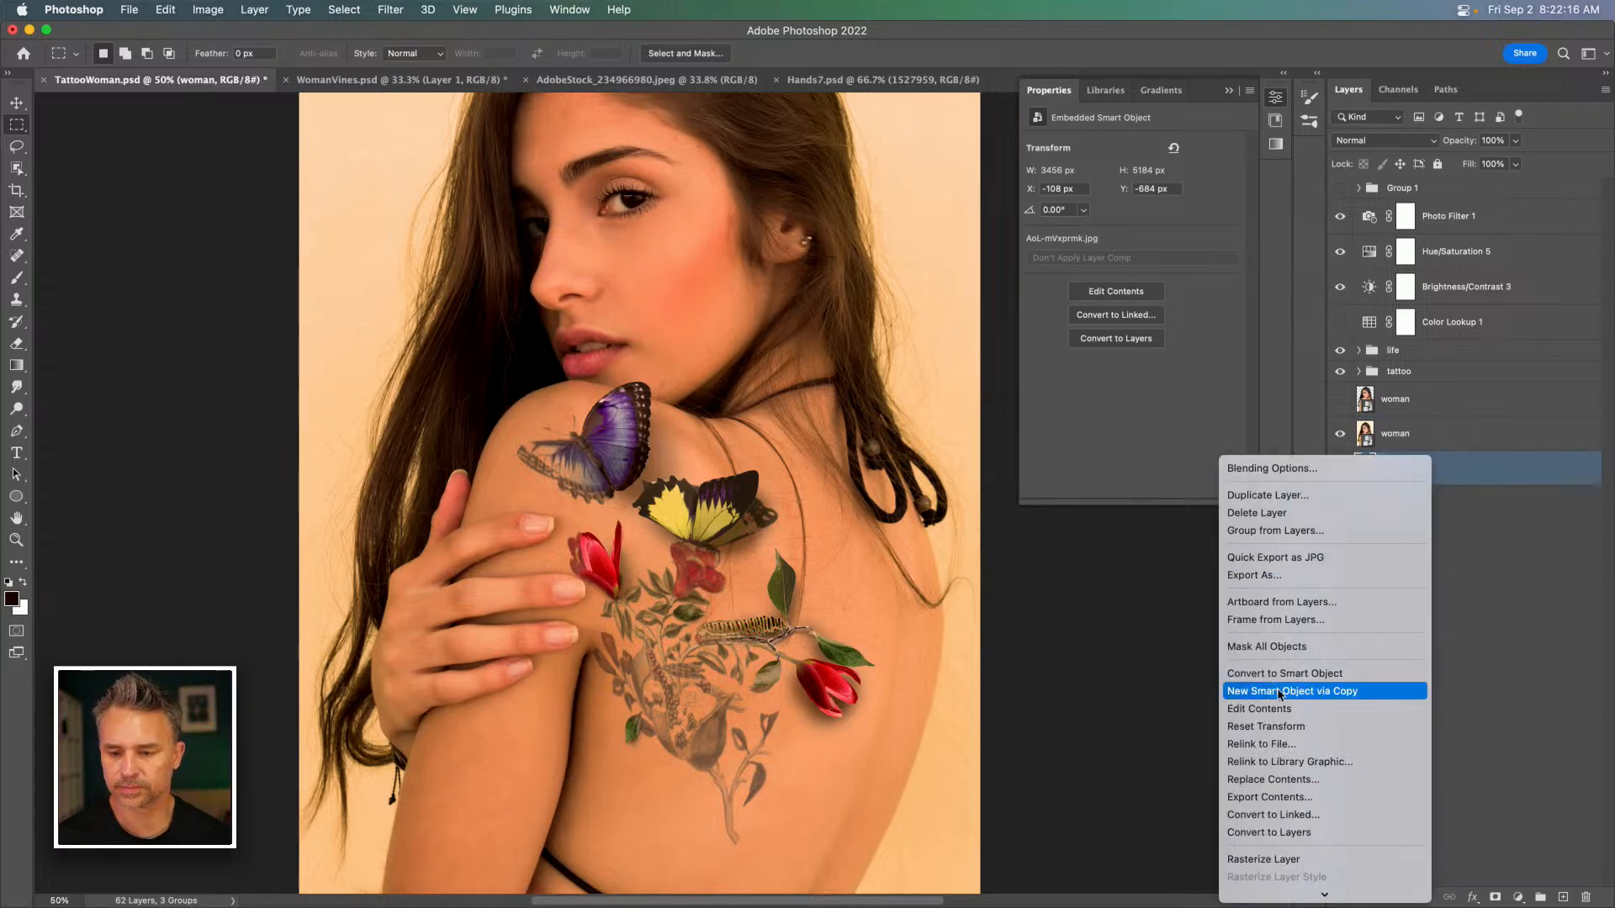
mouse_move(1291, 906)
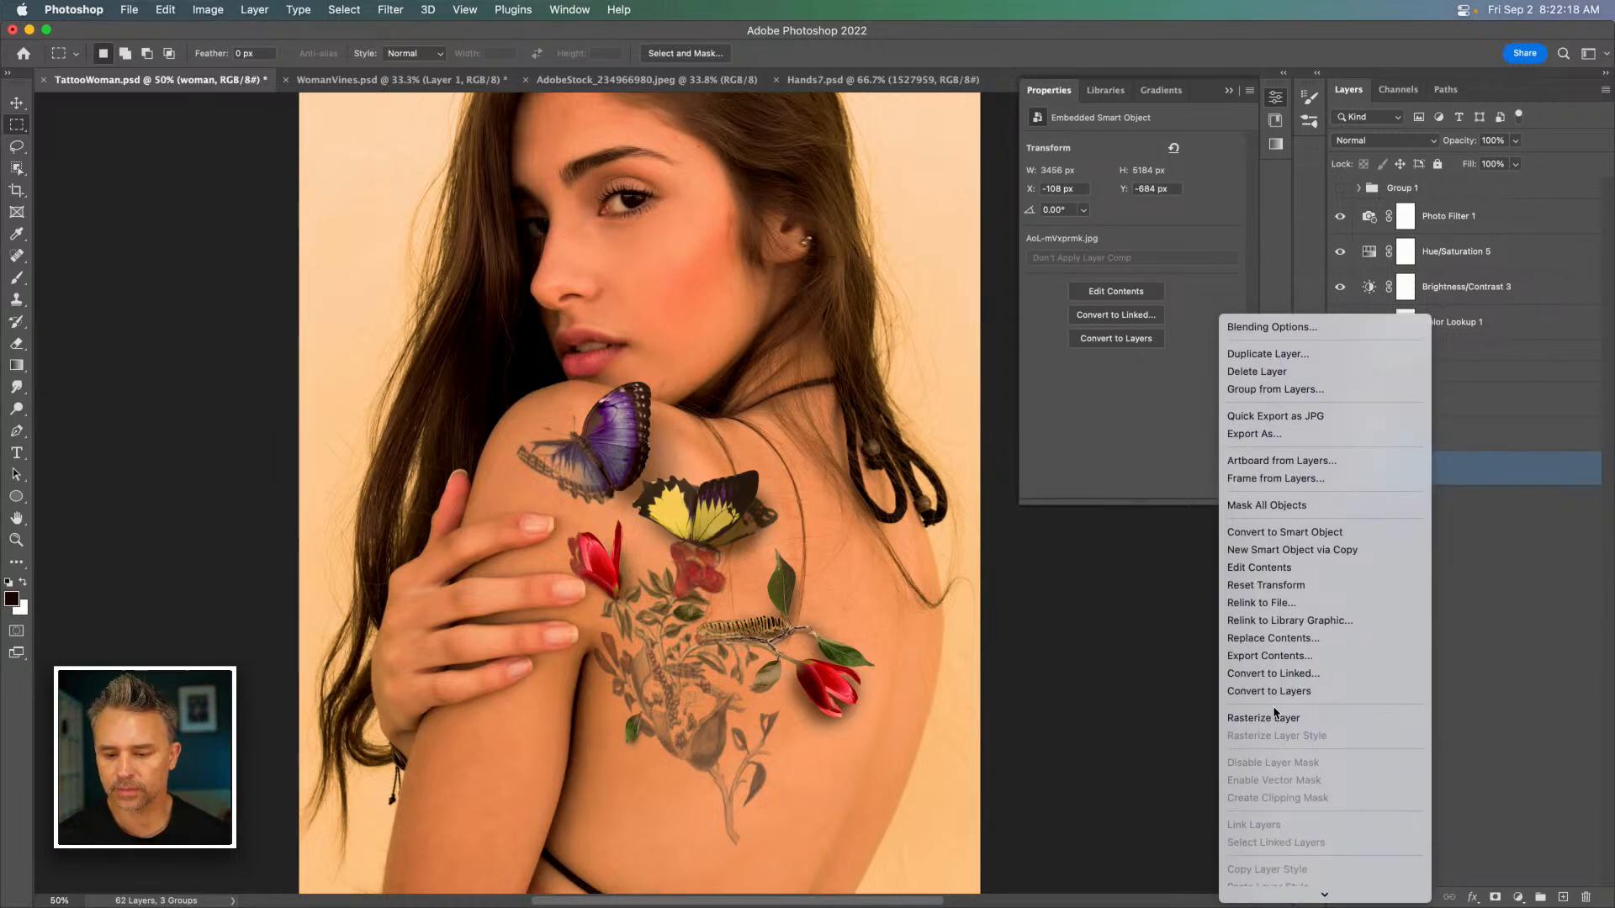
click(1274, 720)
click(244, 9)
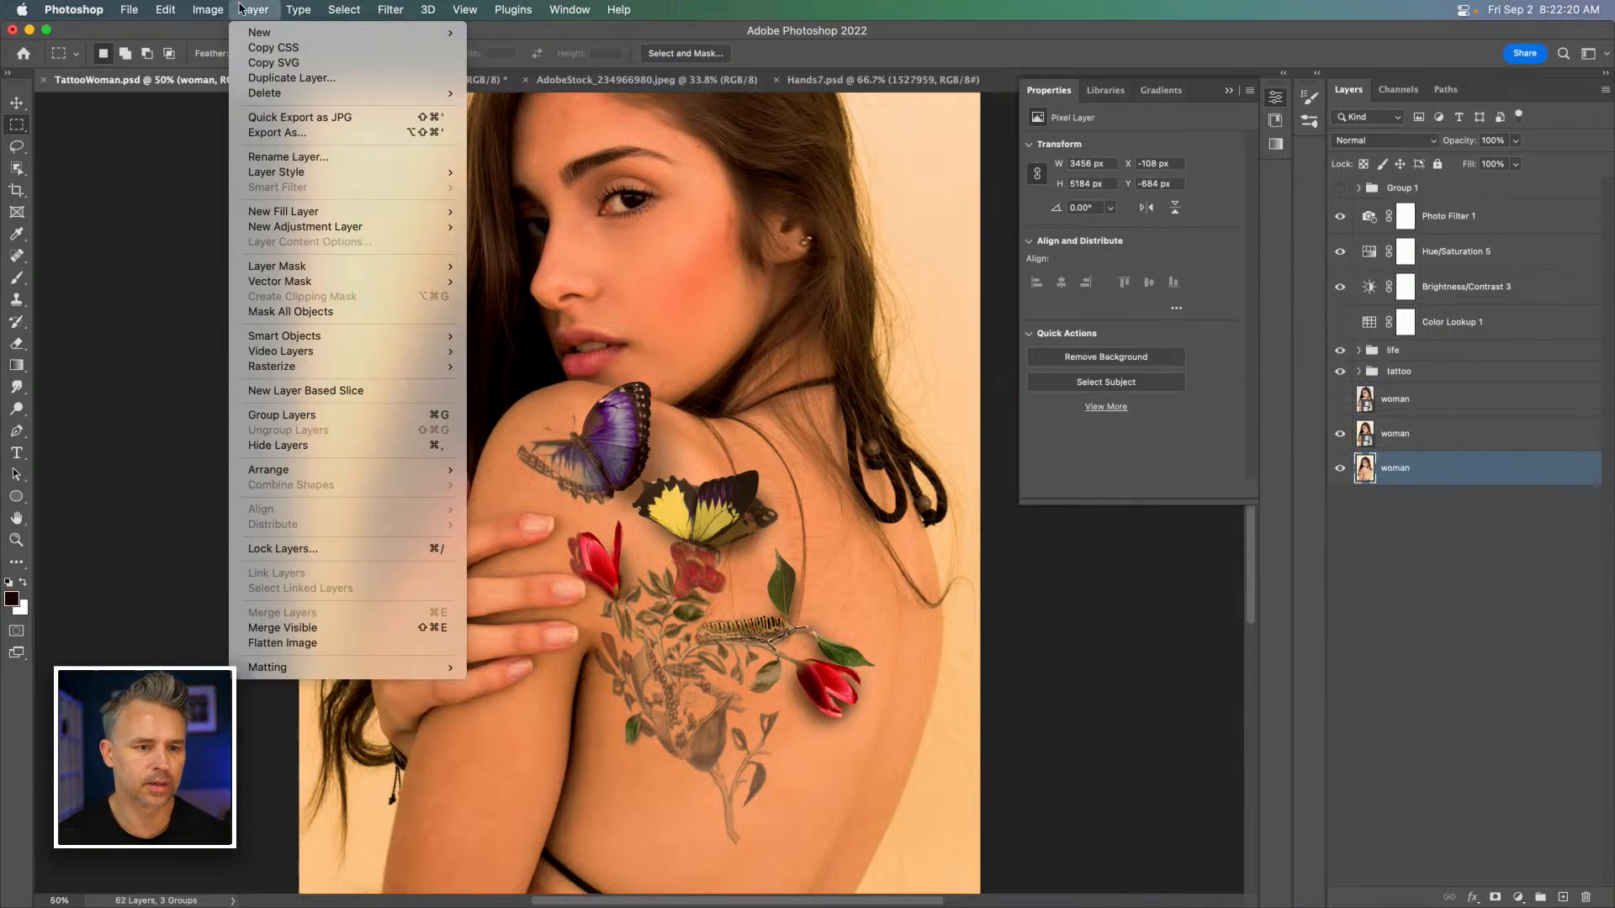
mouse_move(251, 36)
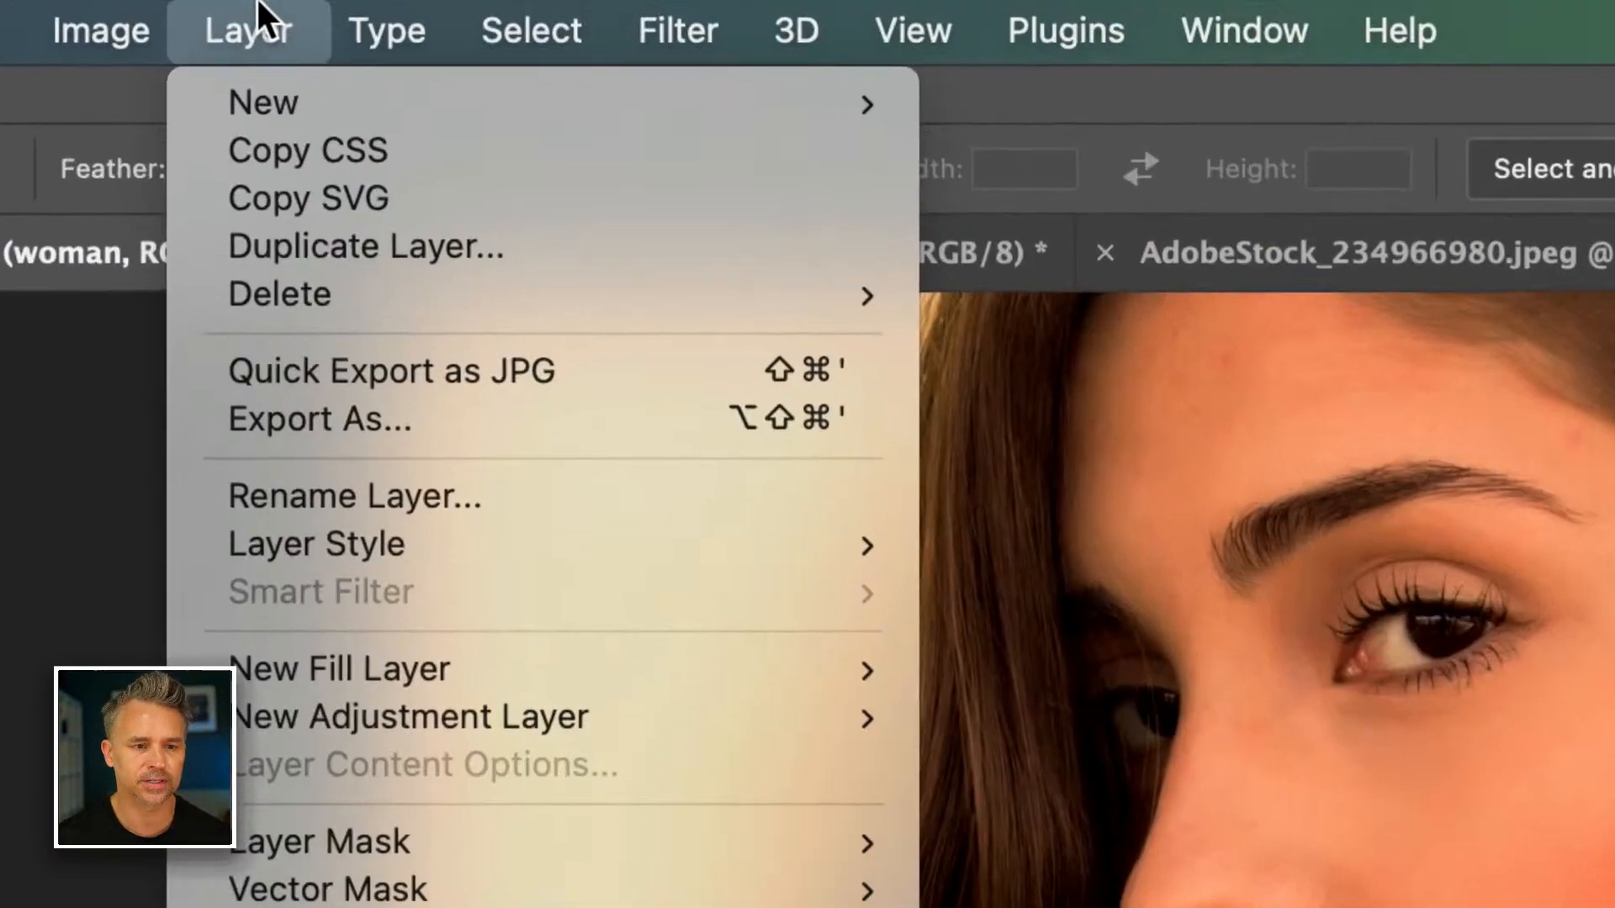
mouse_move(291, 112)
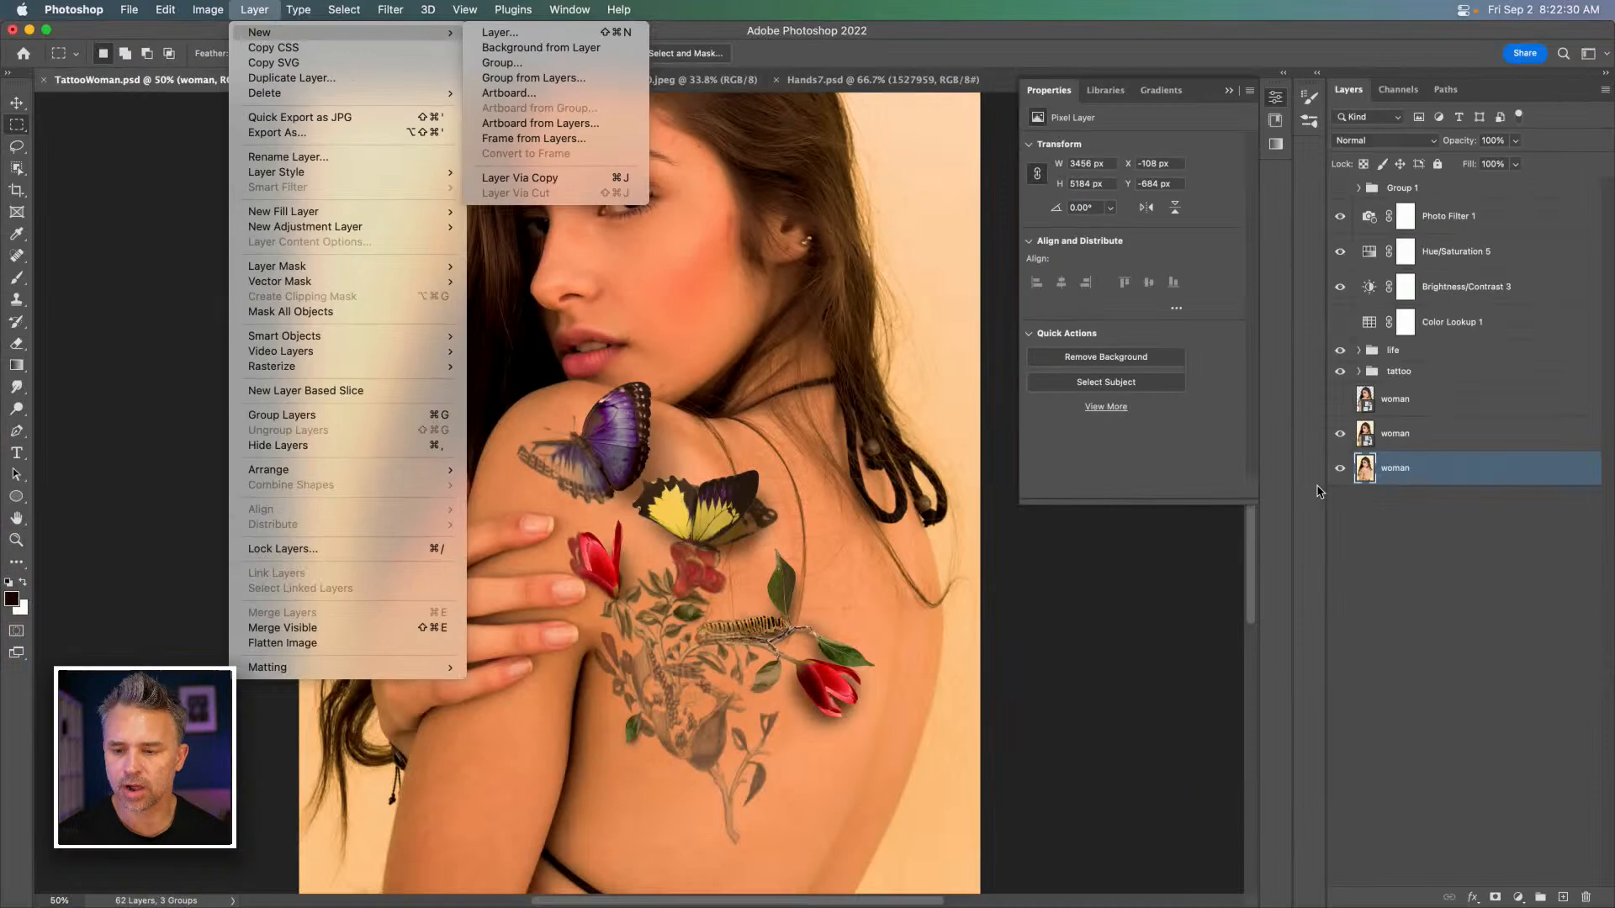
click(1516, 500)
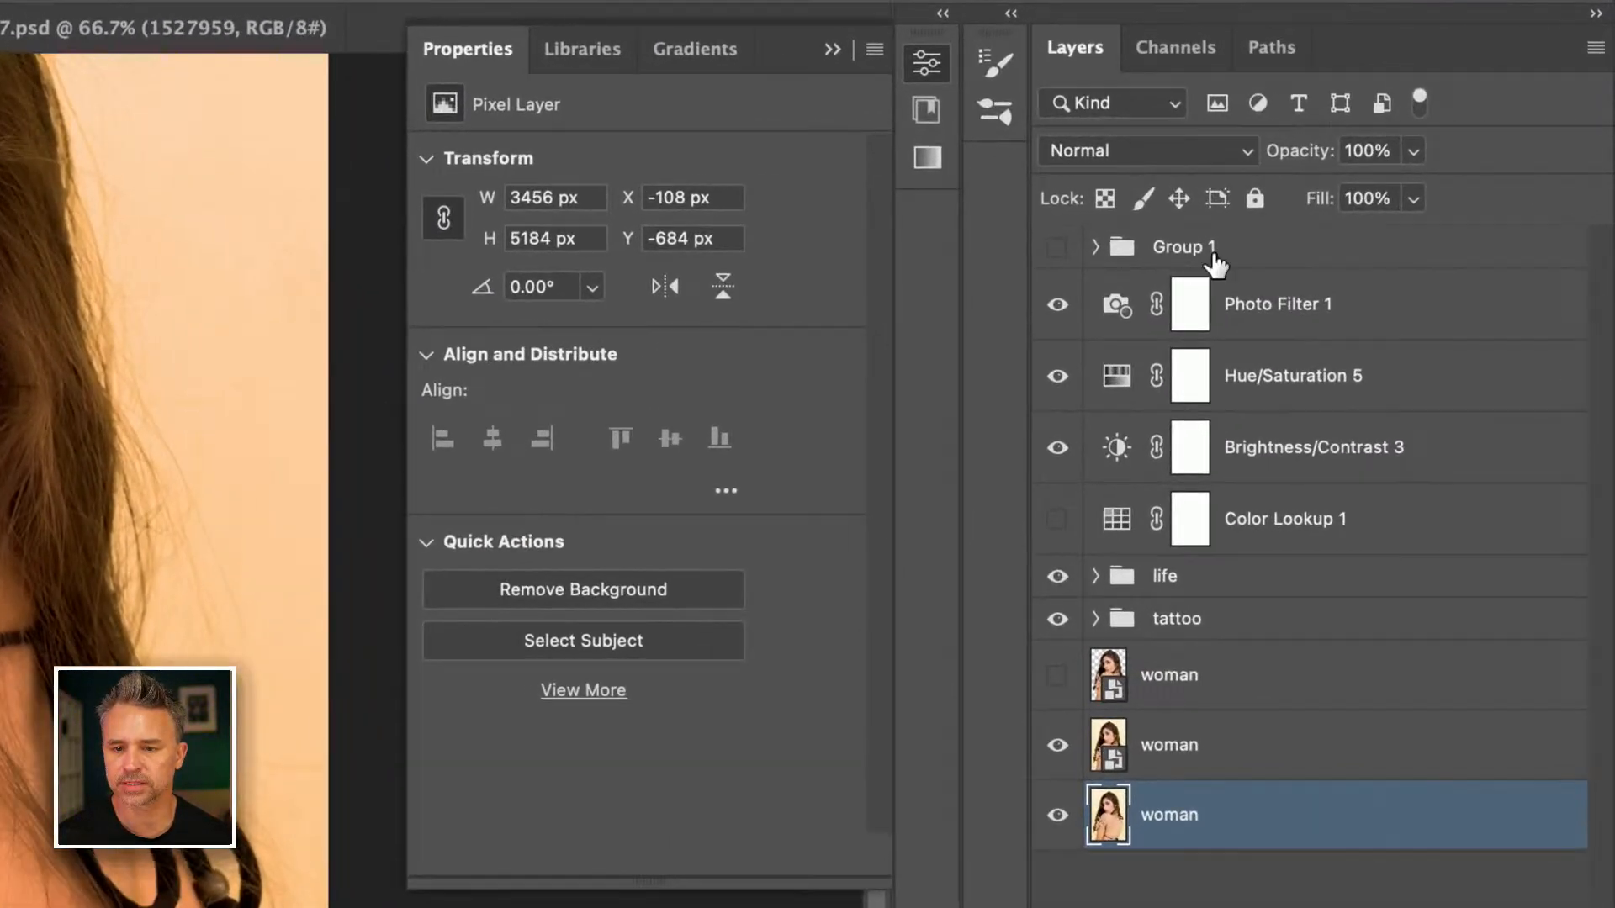
Lock the rasterized woman layer and try the color lookup table export again.
click(1254, 199)
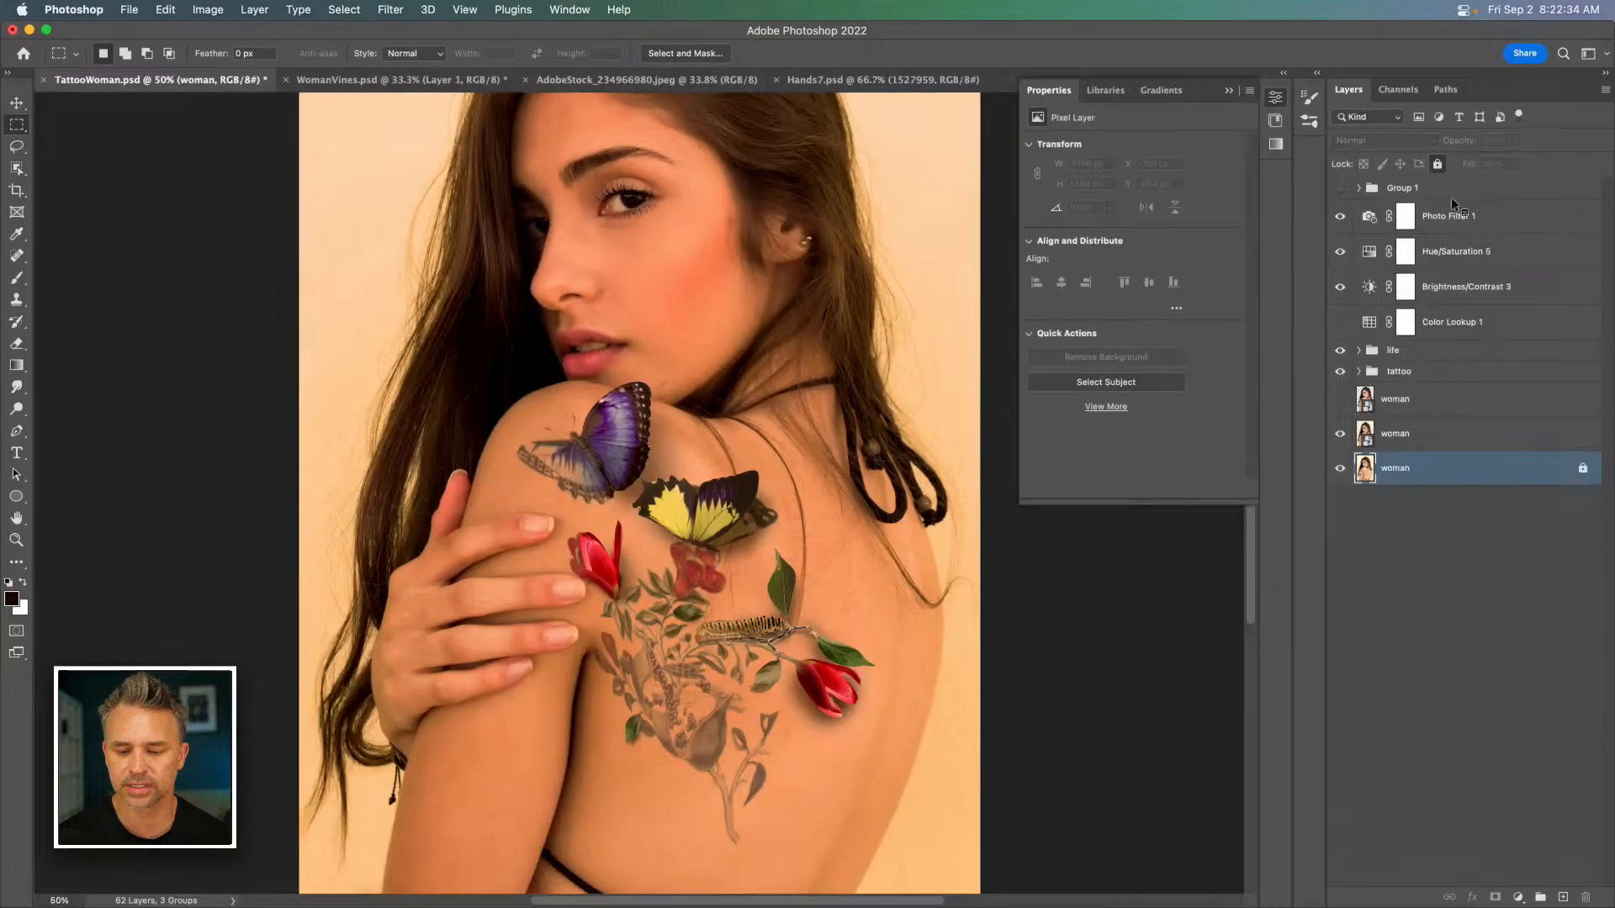
click(128, 10)
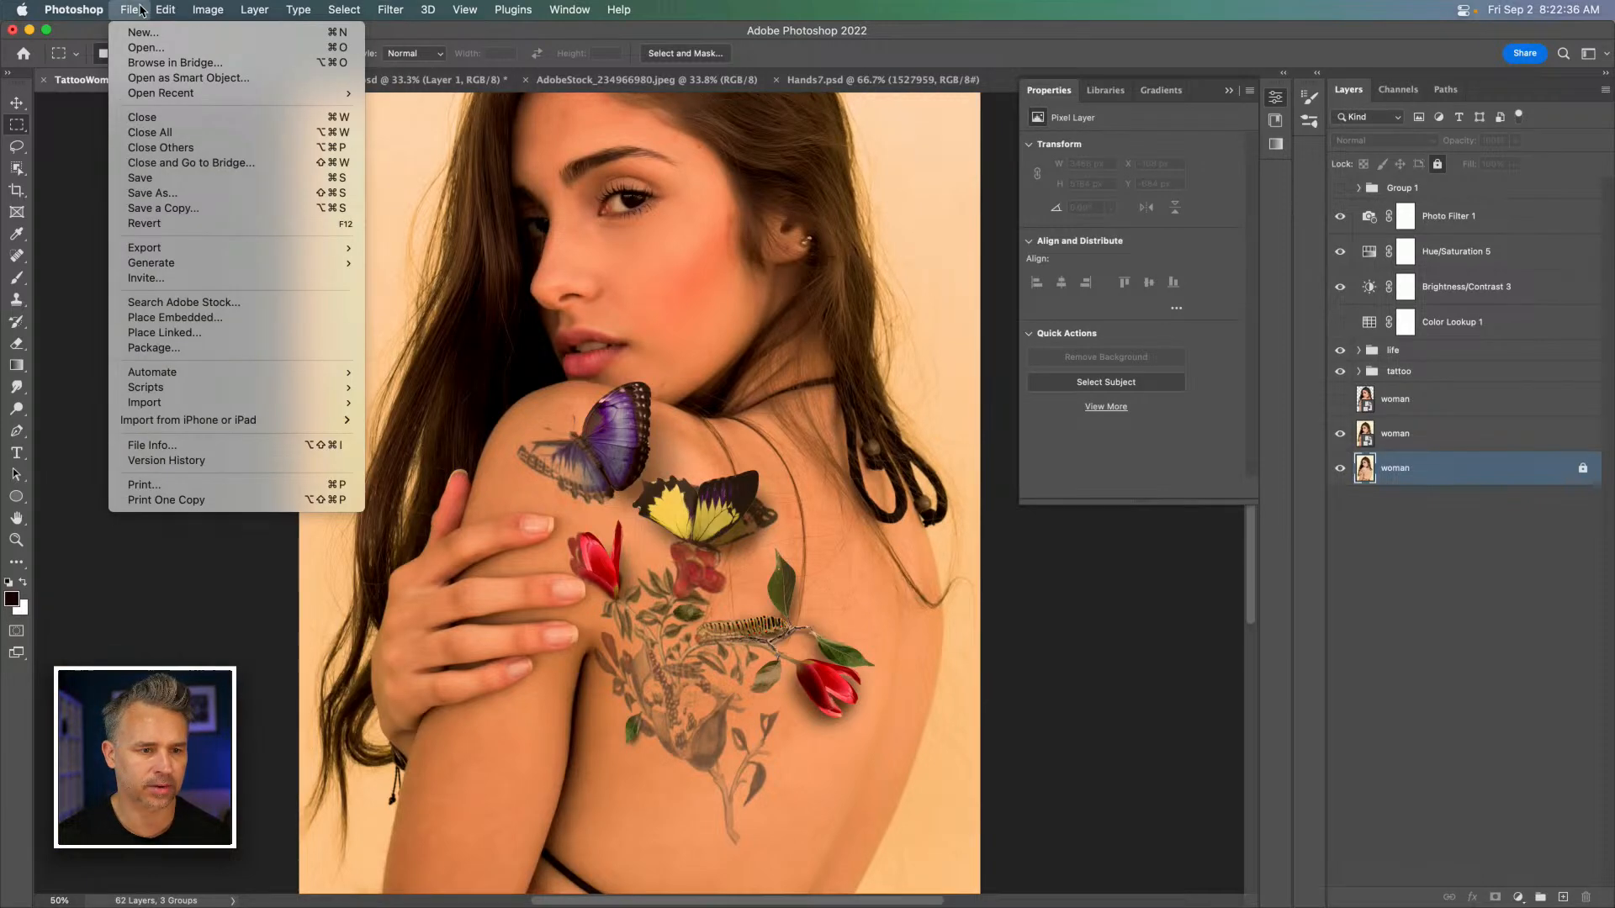
mouse_move(168, 247)
click(443, 444)
click(785, 359)
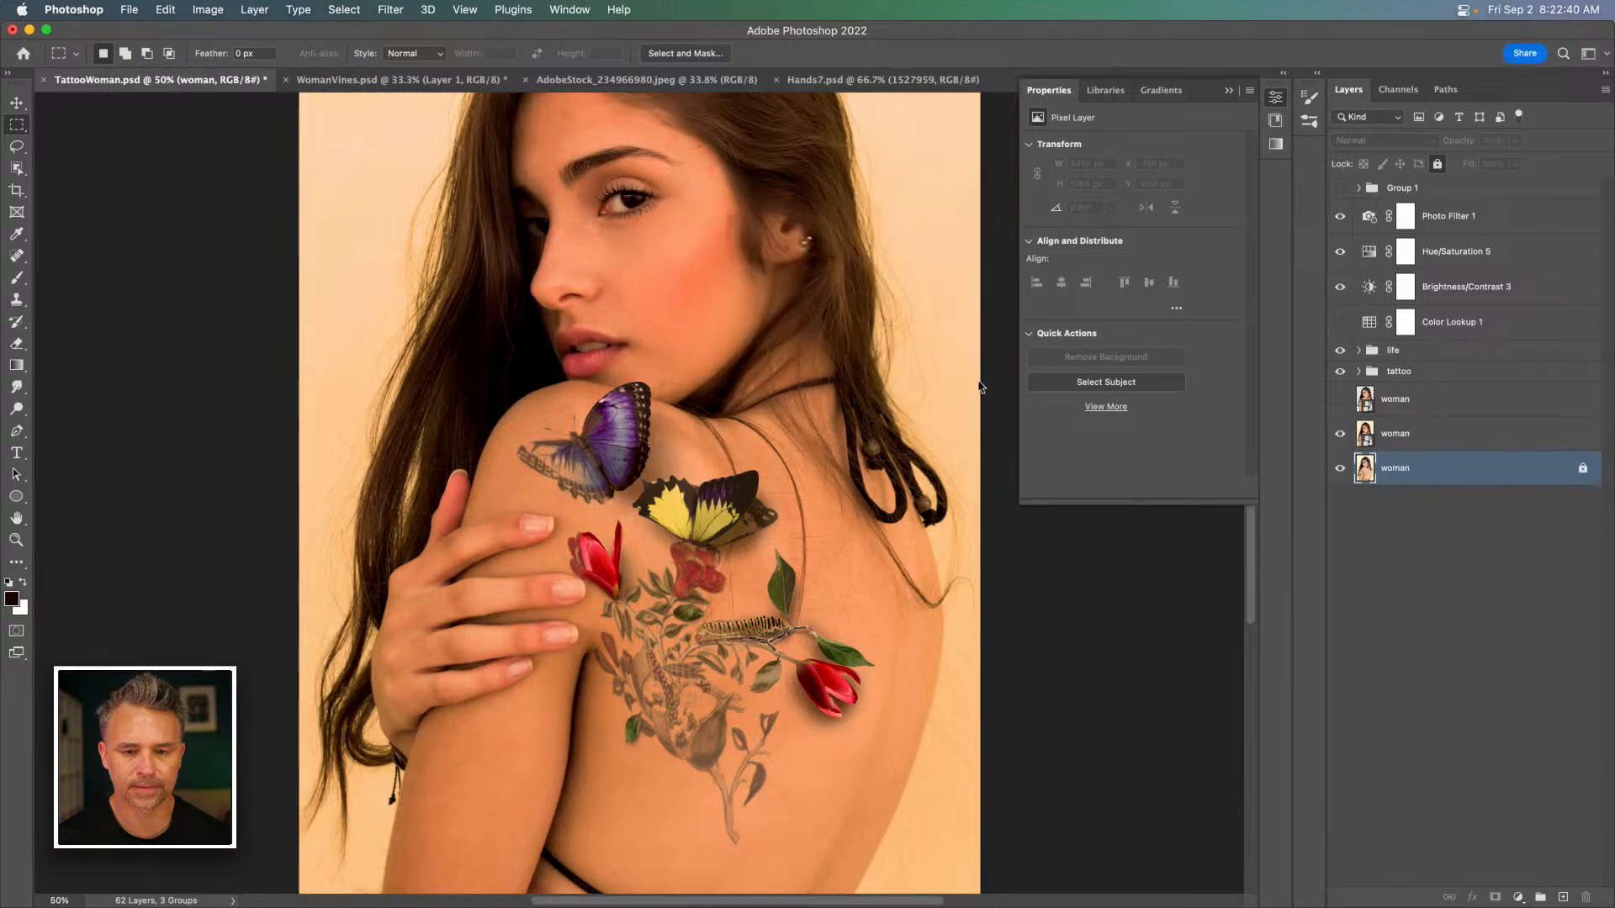
Convert the bottom woman layer into the document's Background layer.
click(252, 9)
mouse_move(260, 33)
click(563, 51)
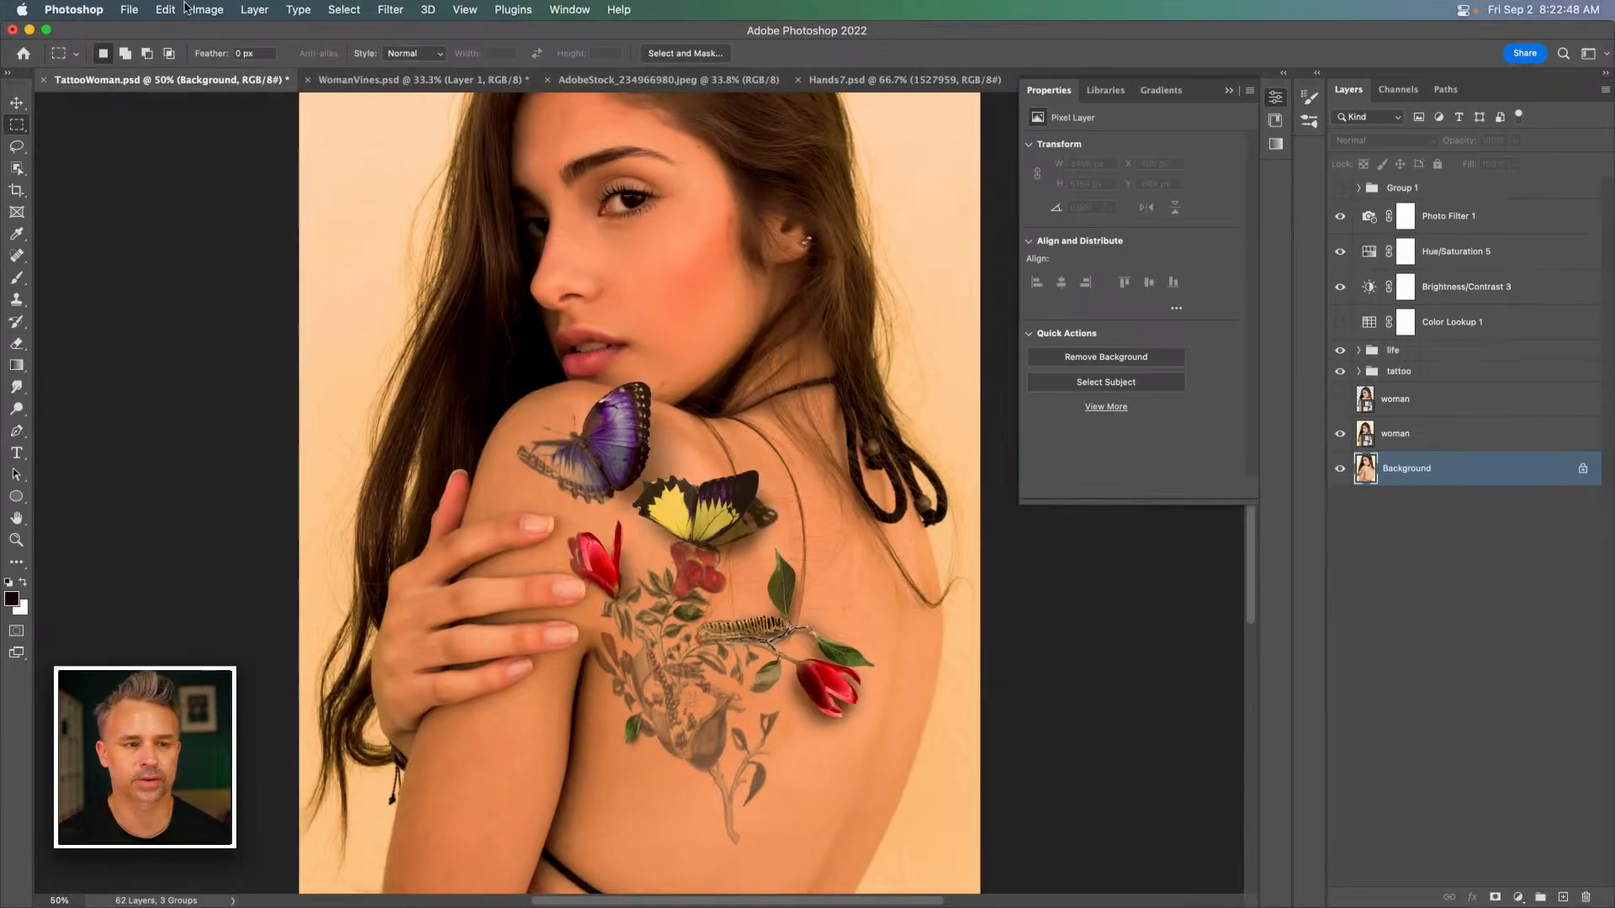
Start a color lookup table export and set its description to Tattoo Woman.
click(128, 9)
mouse_move(166, 248)
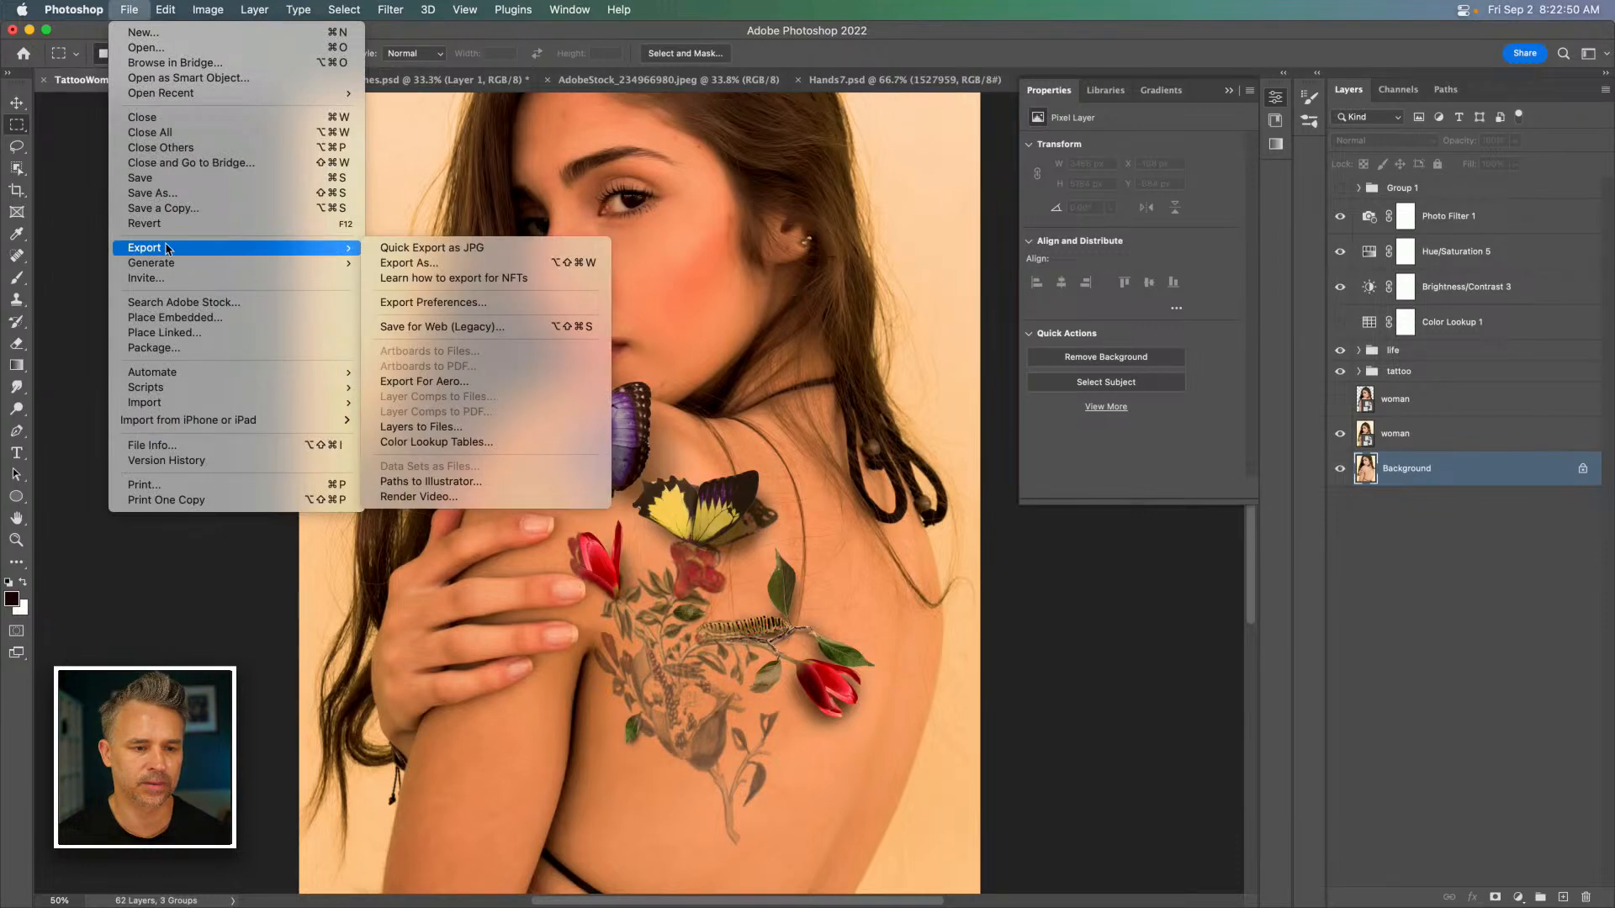
click(475, 443)
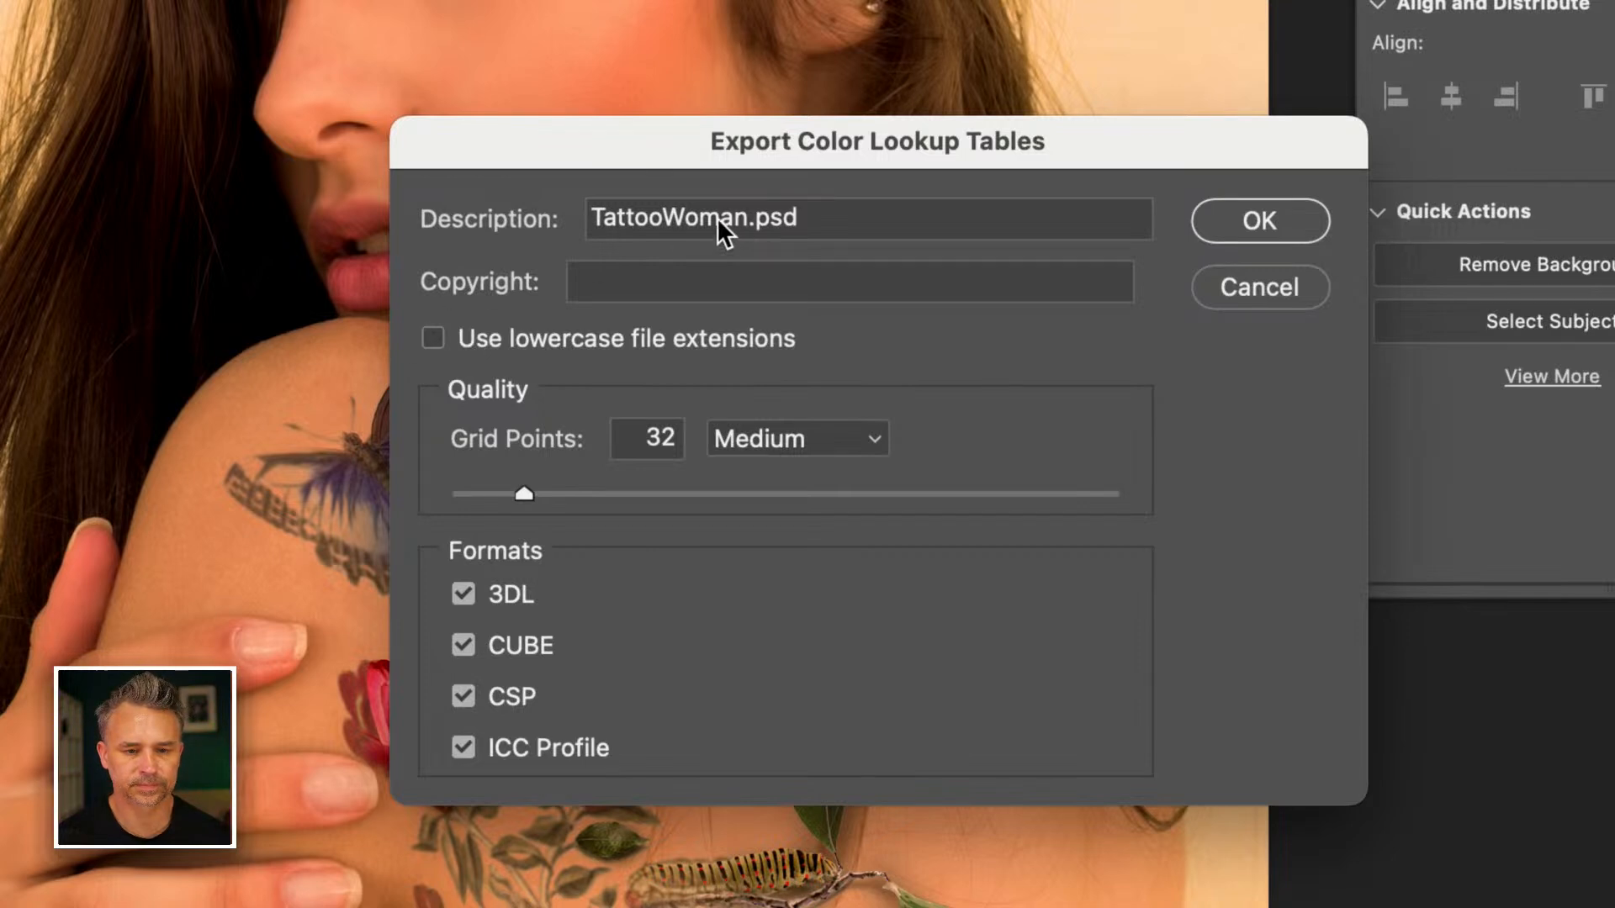
drag(913, 220, 709, 213)
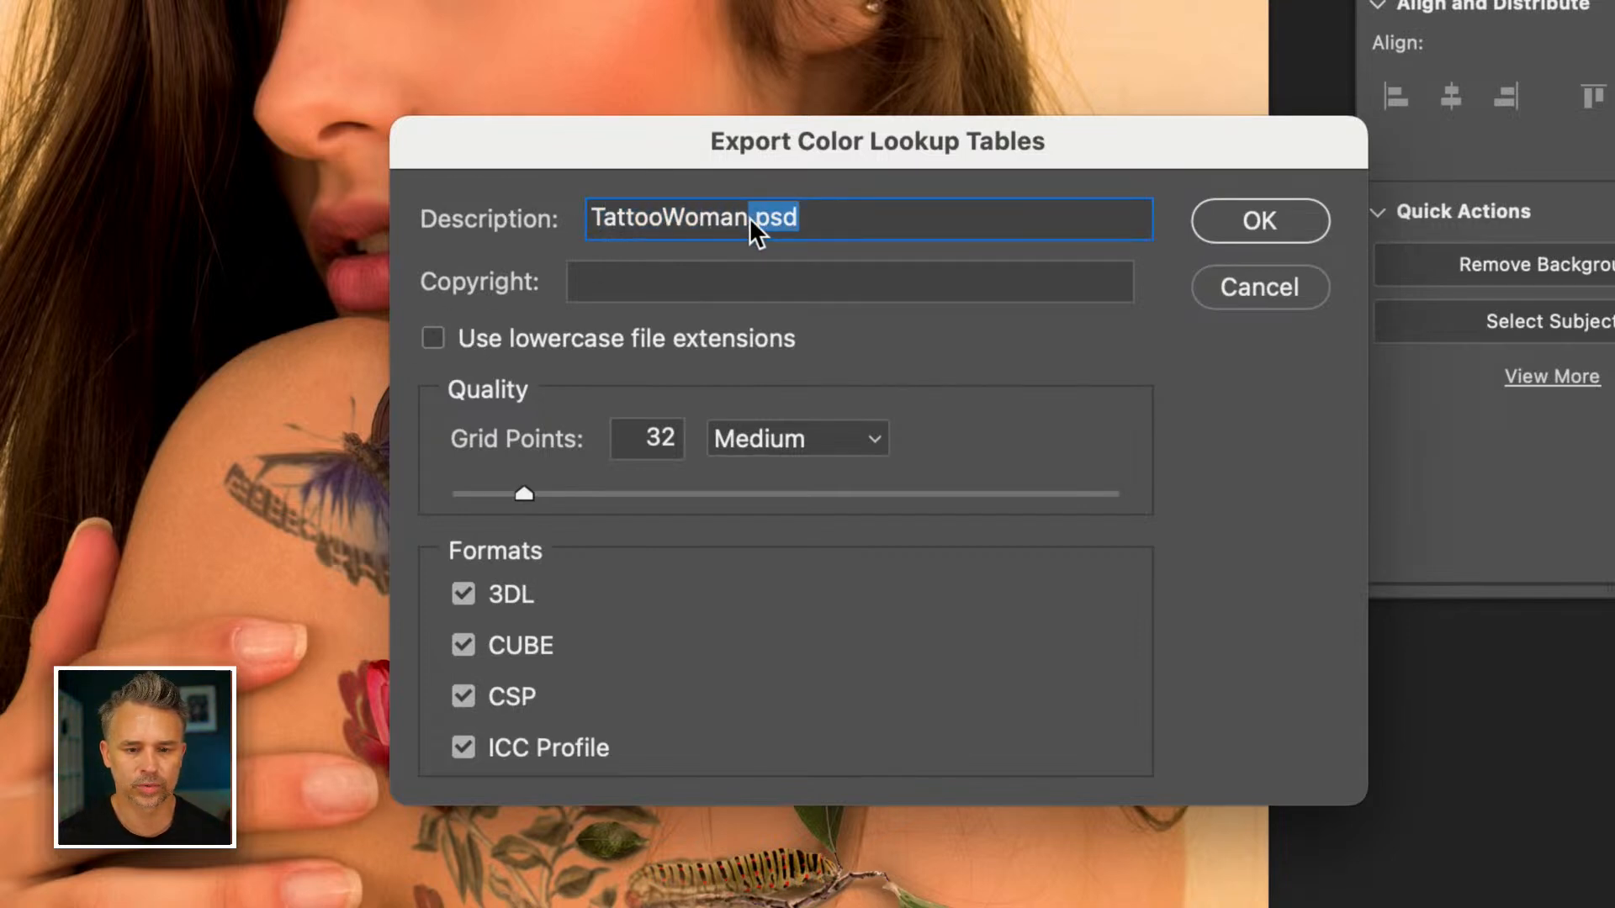
key(BackSpace)
click(669, 216)
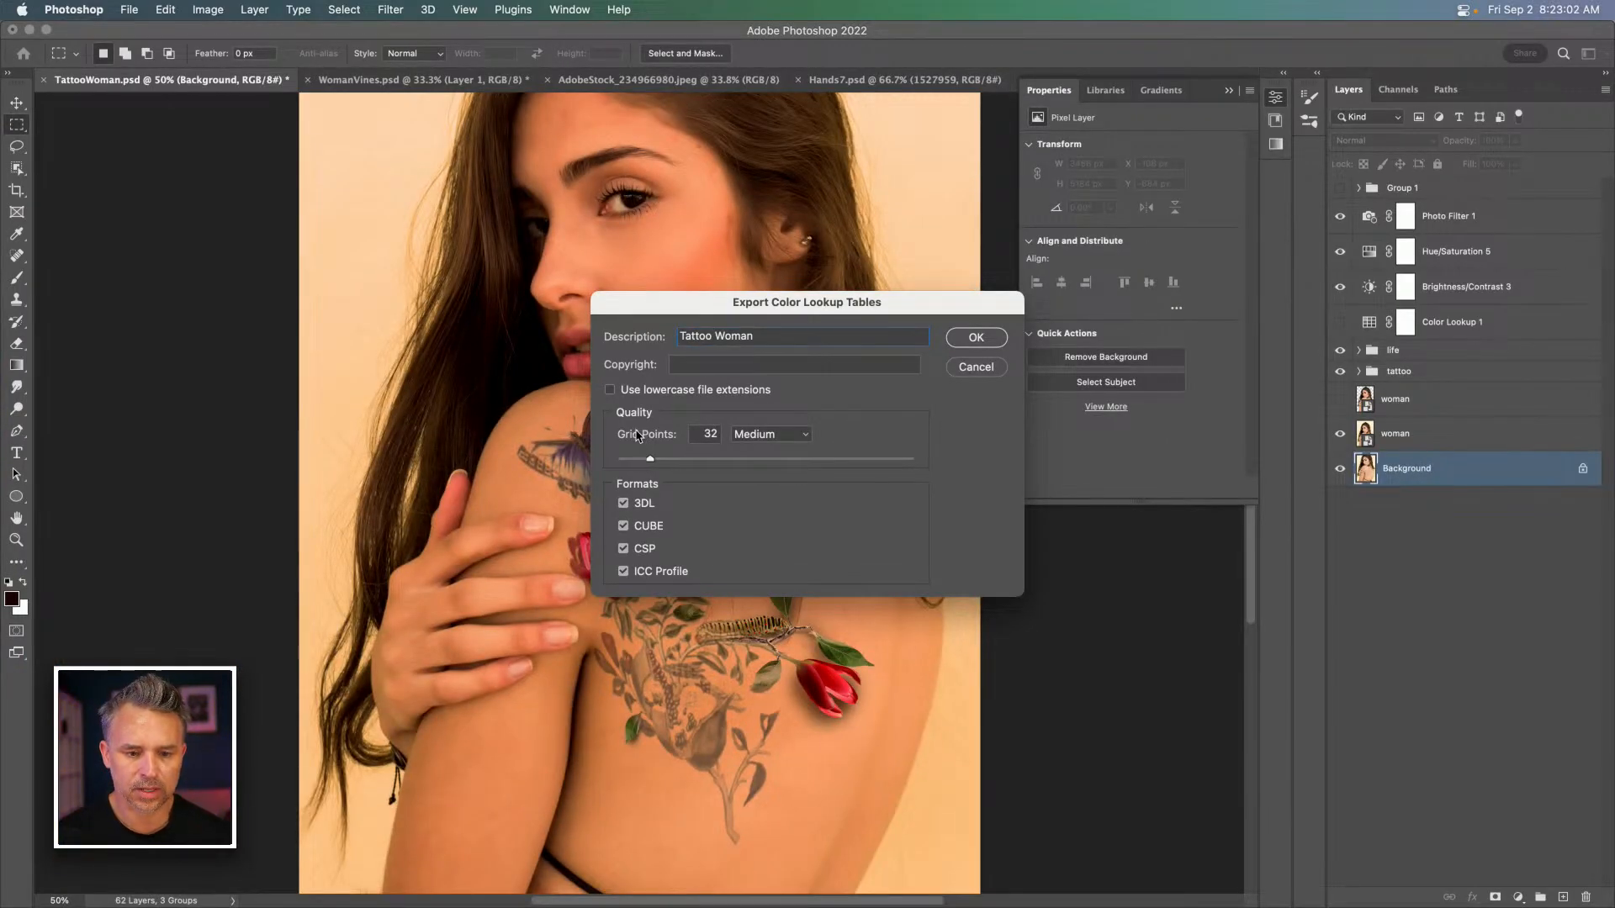
Export the color lookup tables to the Desktop as TattooWoman.lut.
click(977, 337)
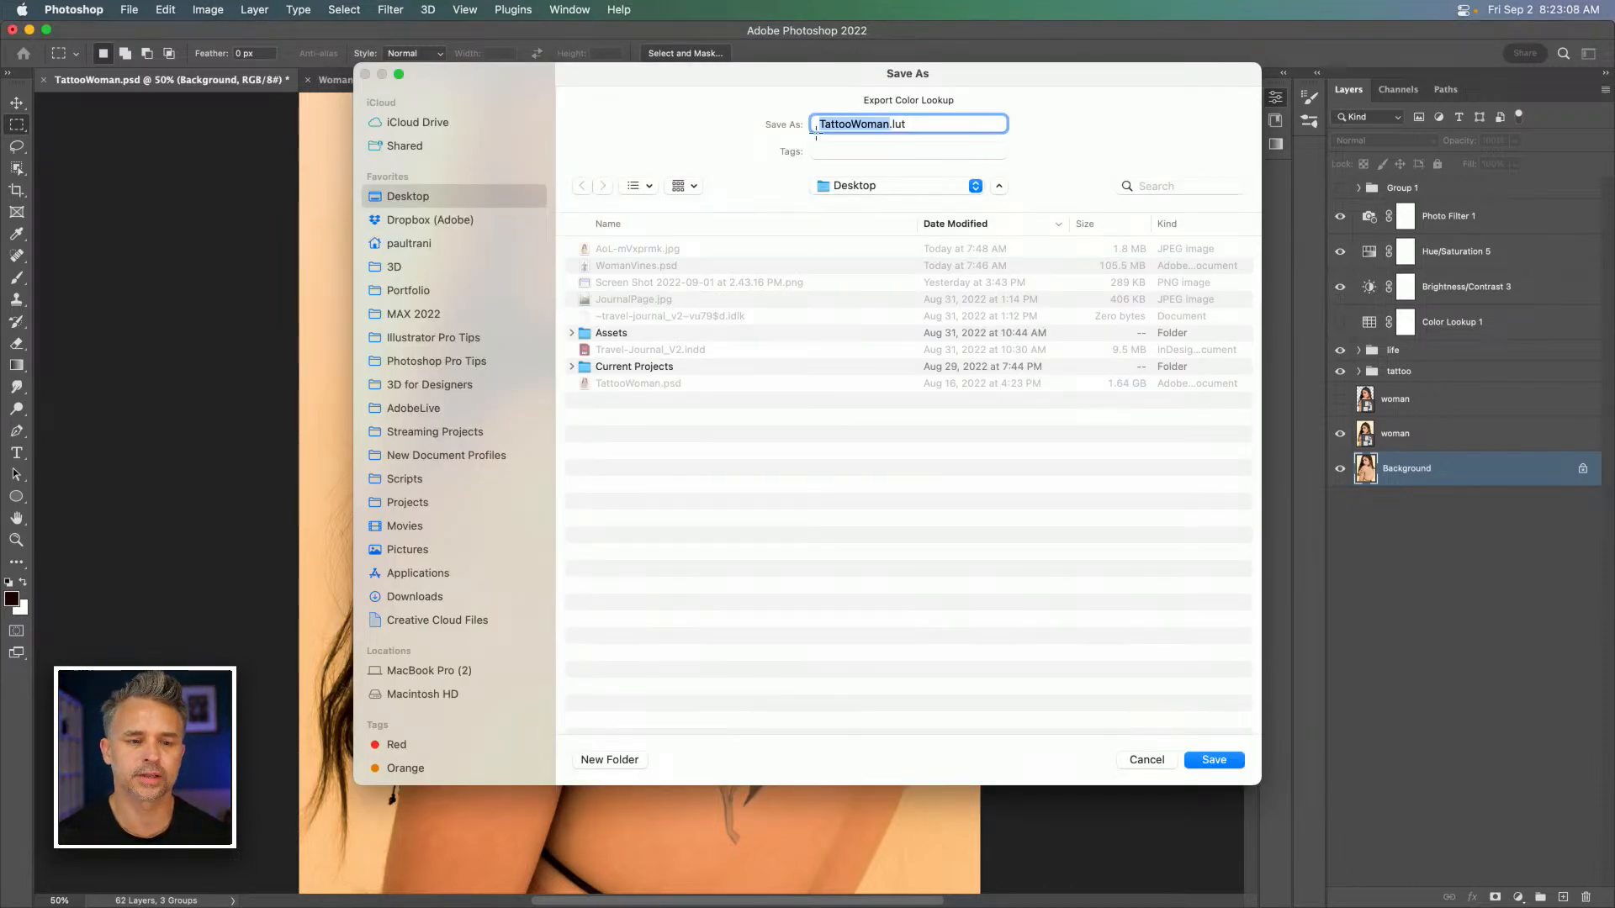
key(Return)
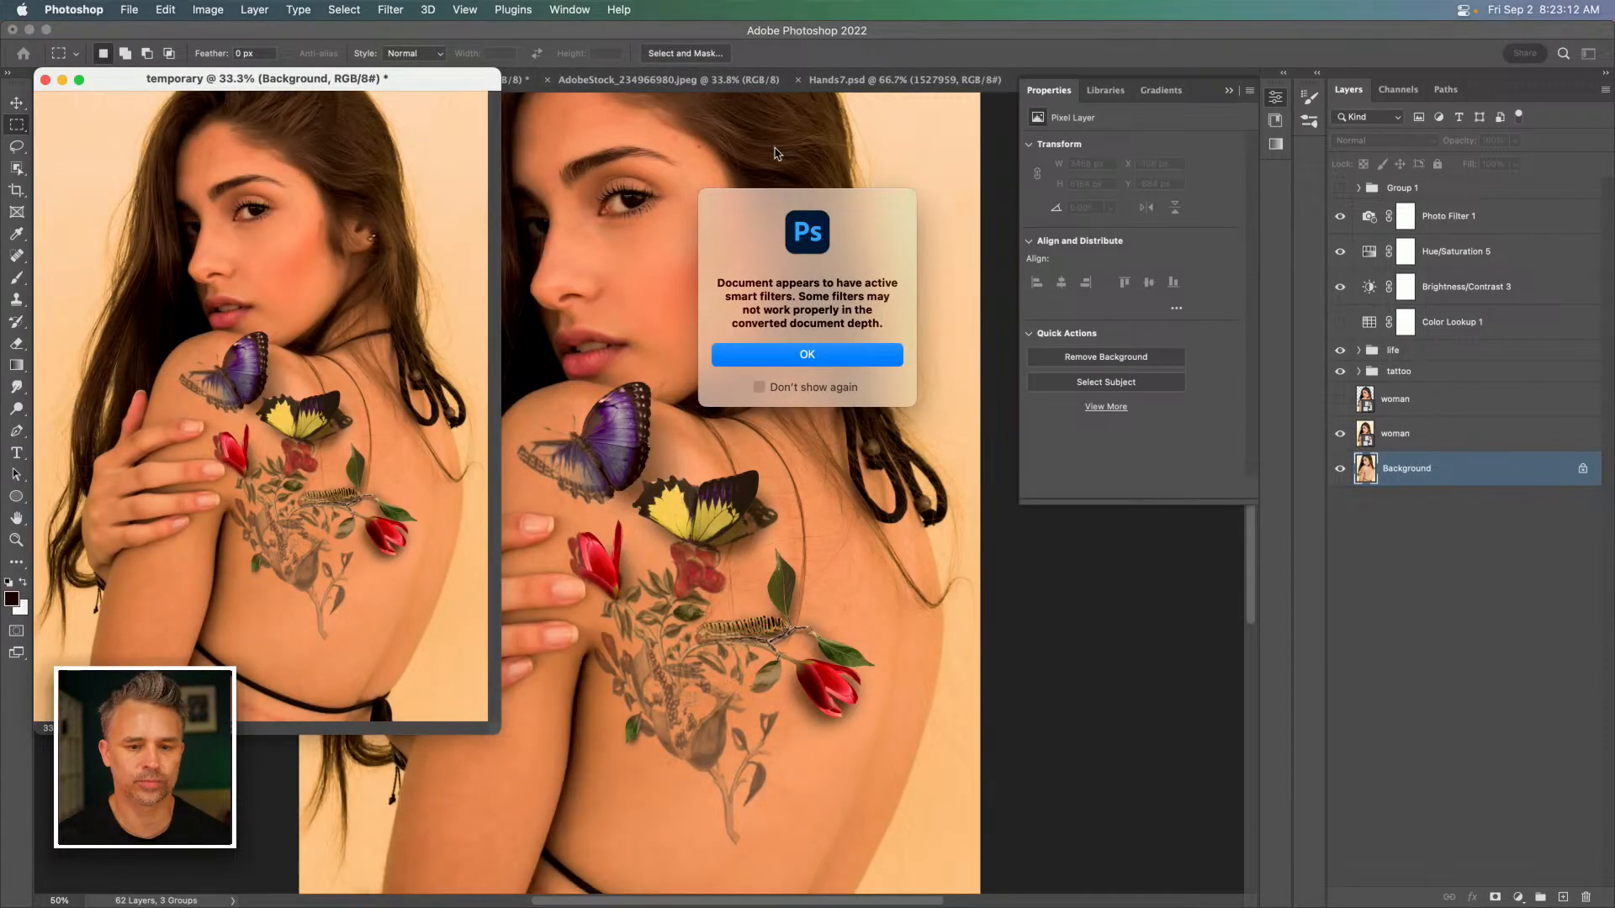
click(809, 357)
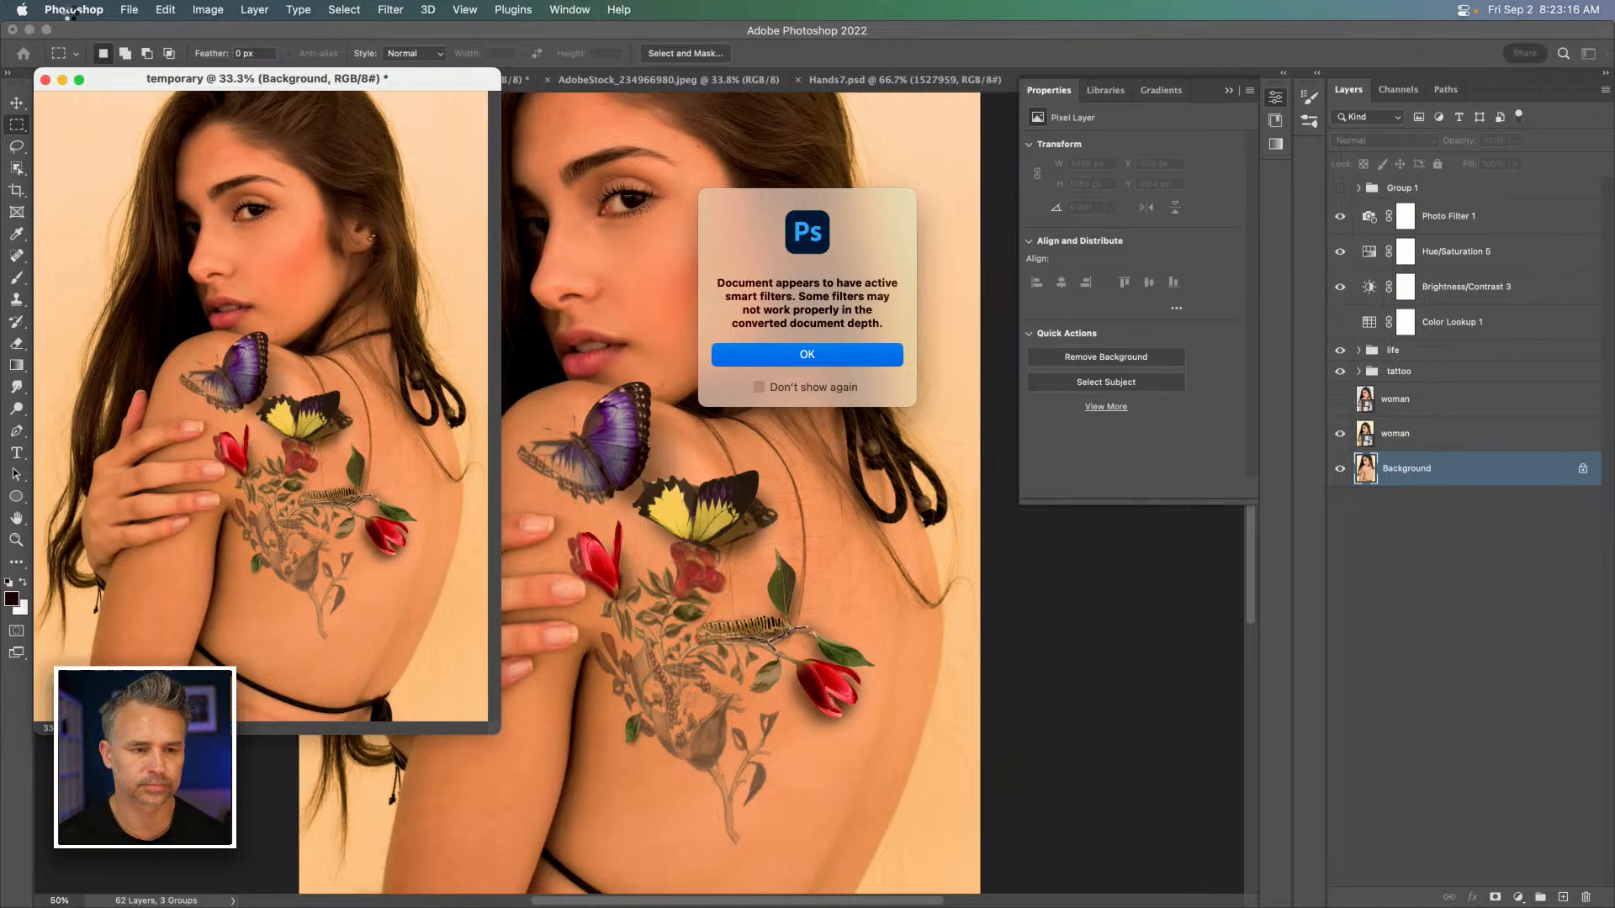
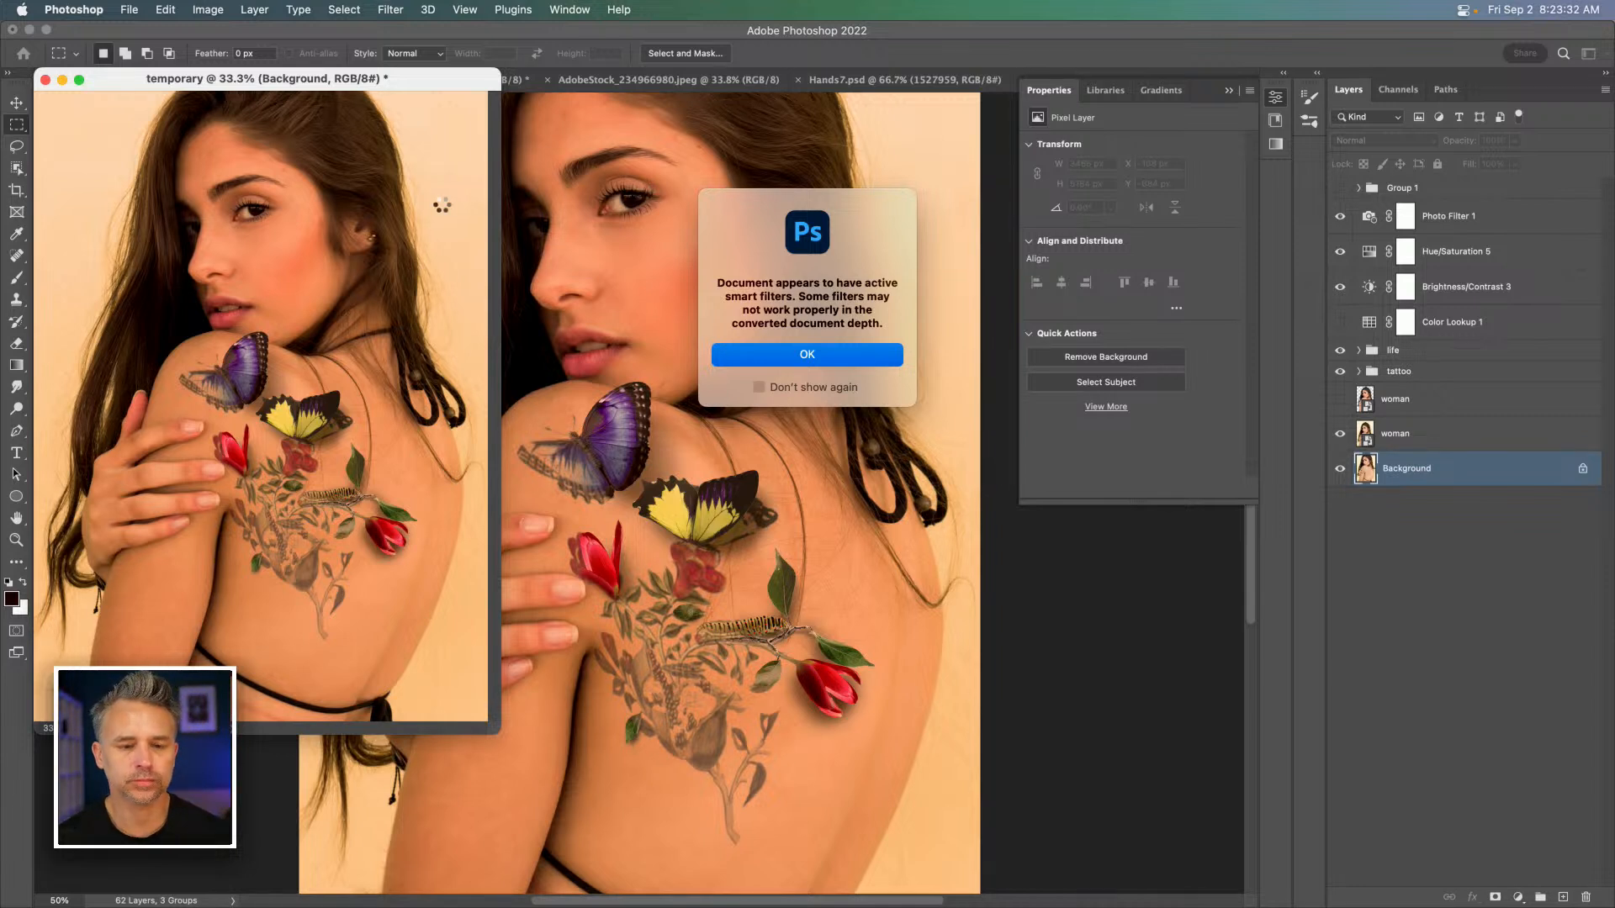
key(Return)
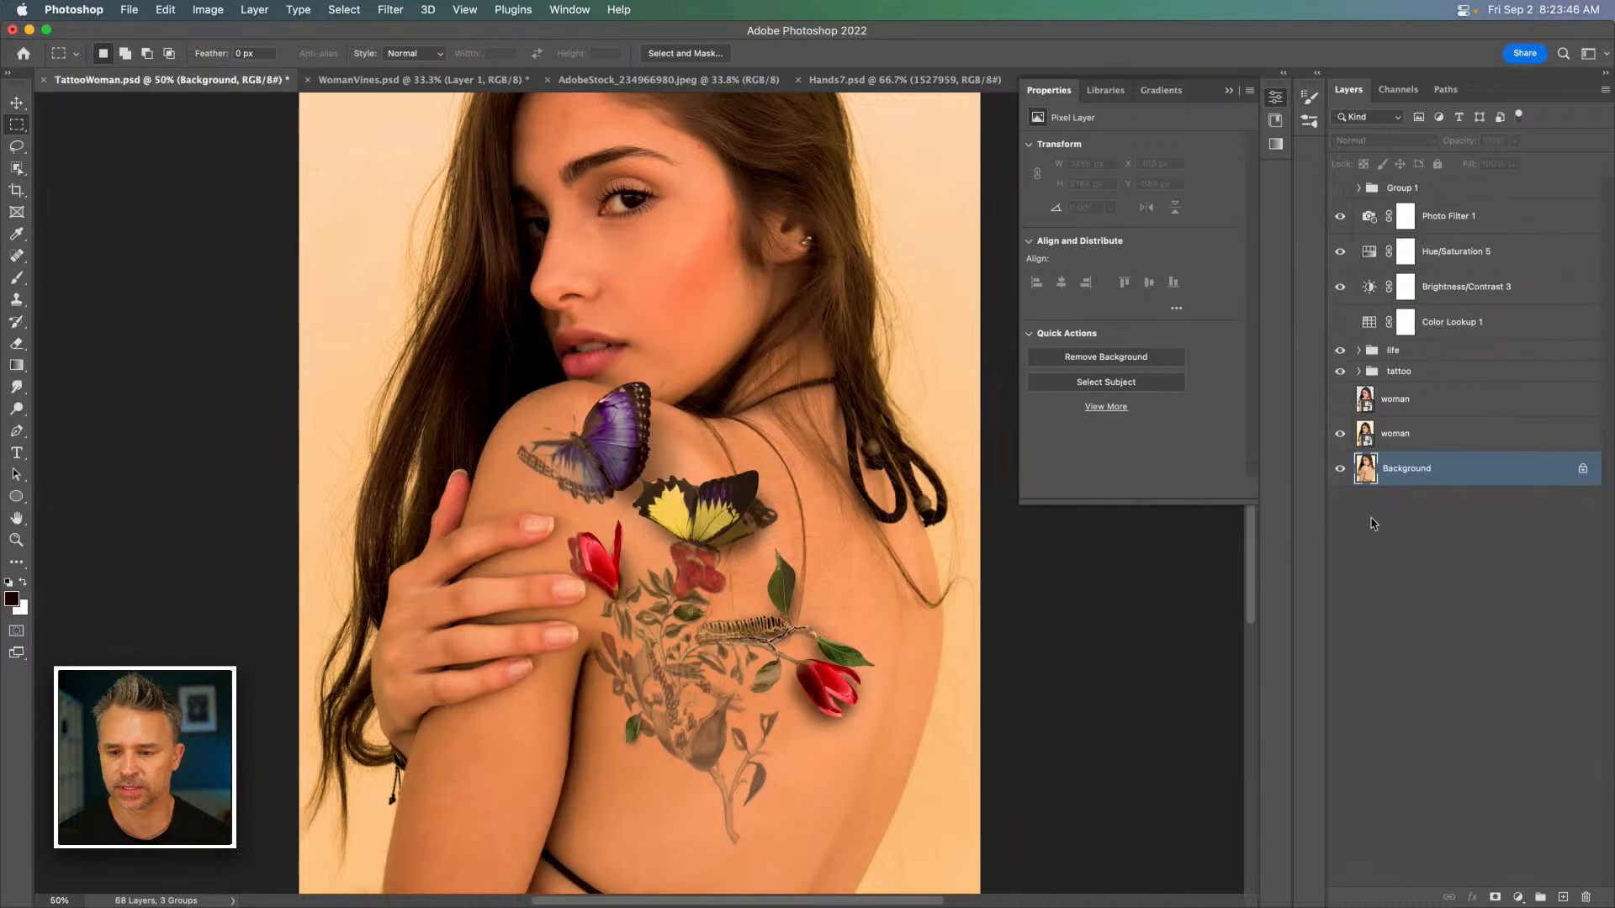
Hide the Photo Filter 1, Hue/Saturation 5 and Brightness/Contrast 3 layers, and show Color Lookup 1 with its 3DLUT file set to Serenity.CUBE.
drag(1339, 220, 1335, 304)
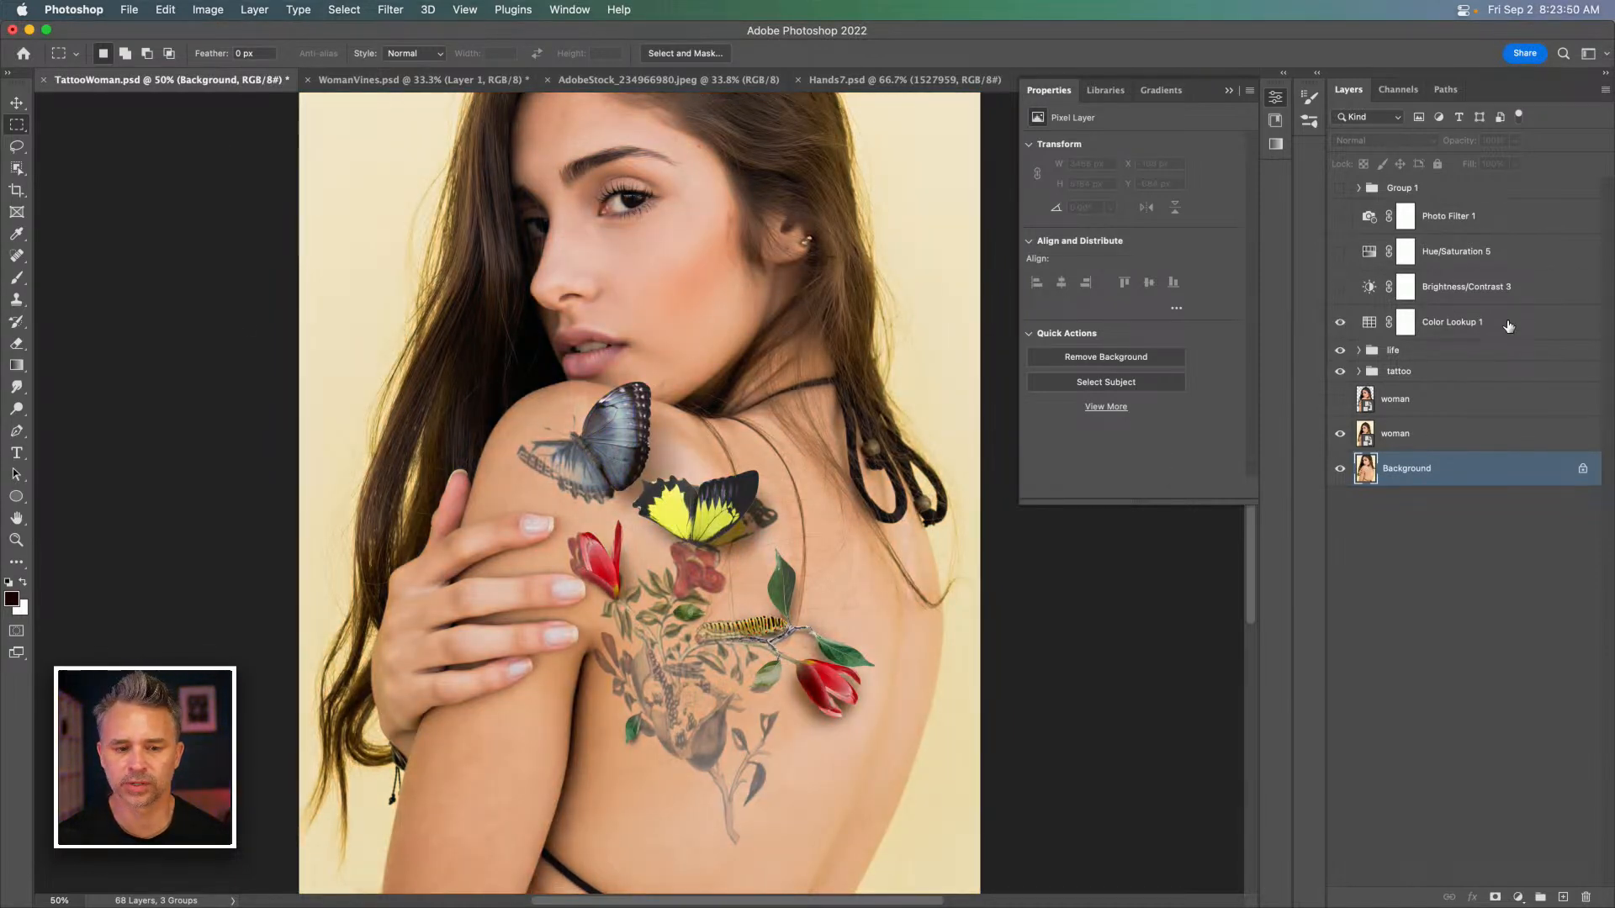
click(1404, 322)
click(1137, 146)
click(1146, 162)
click(1142, 146)
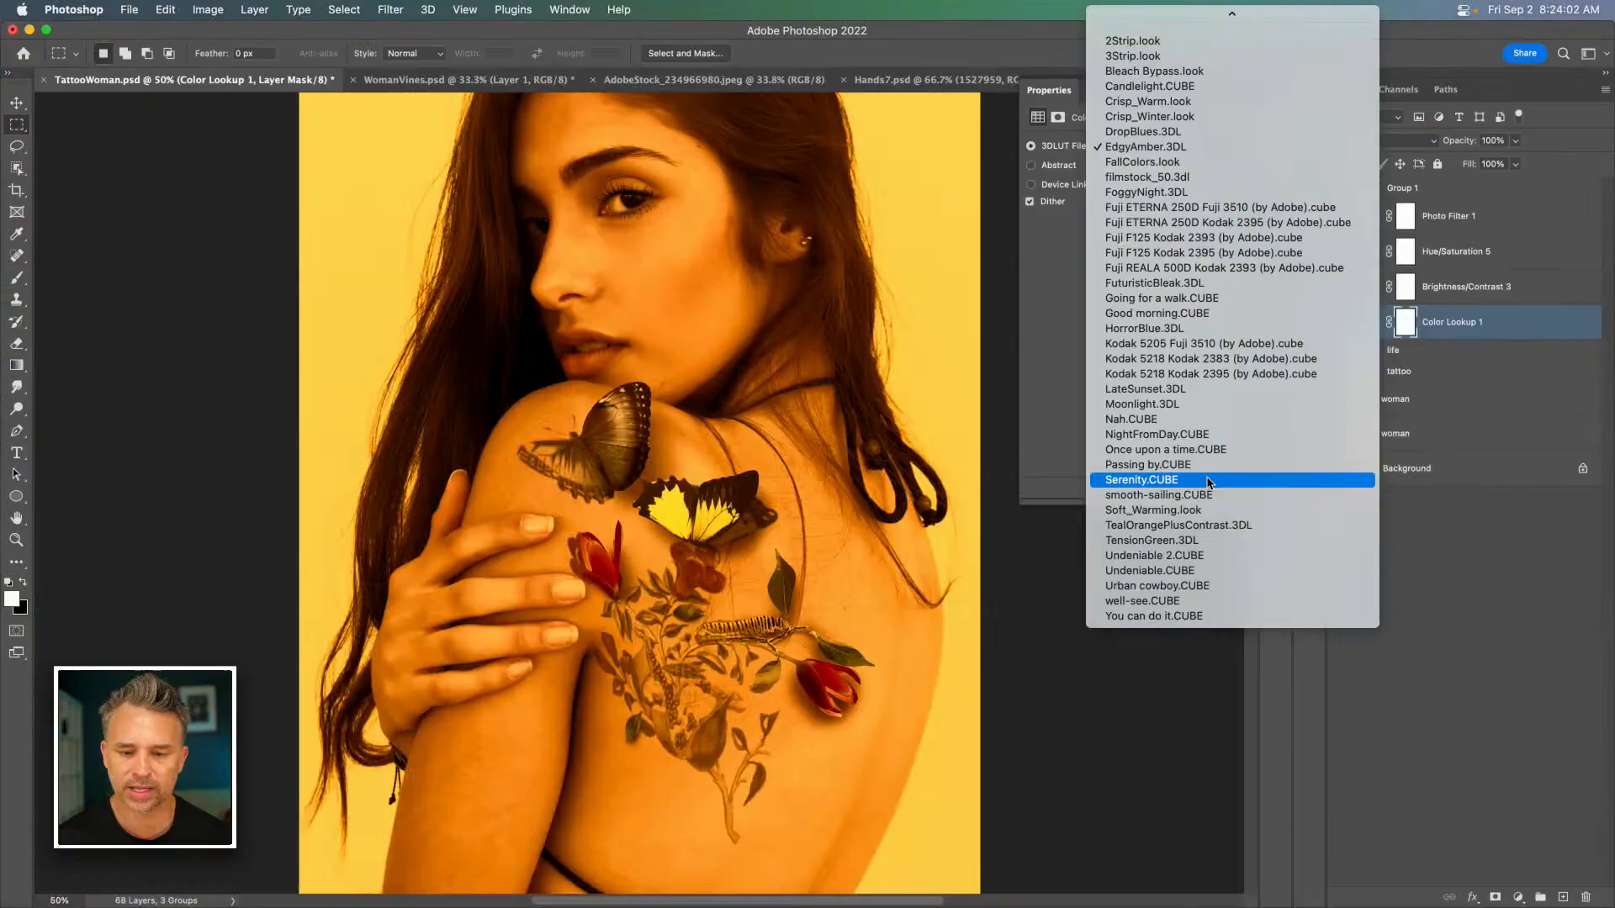
click(1208, 482)
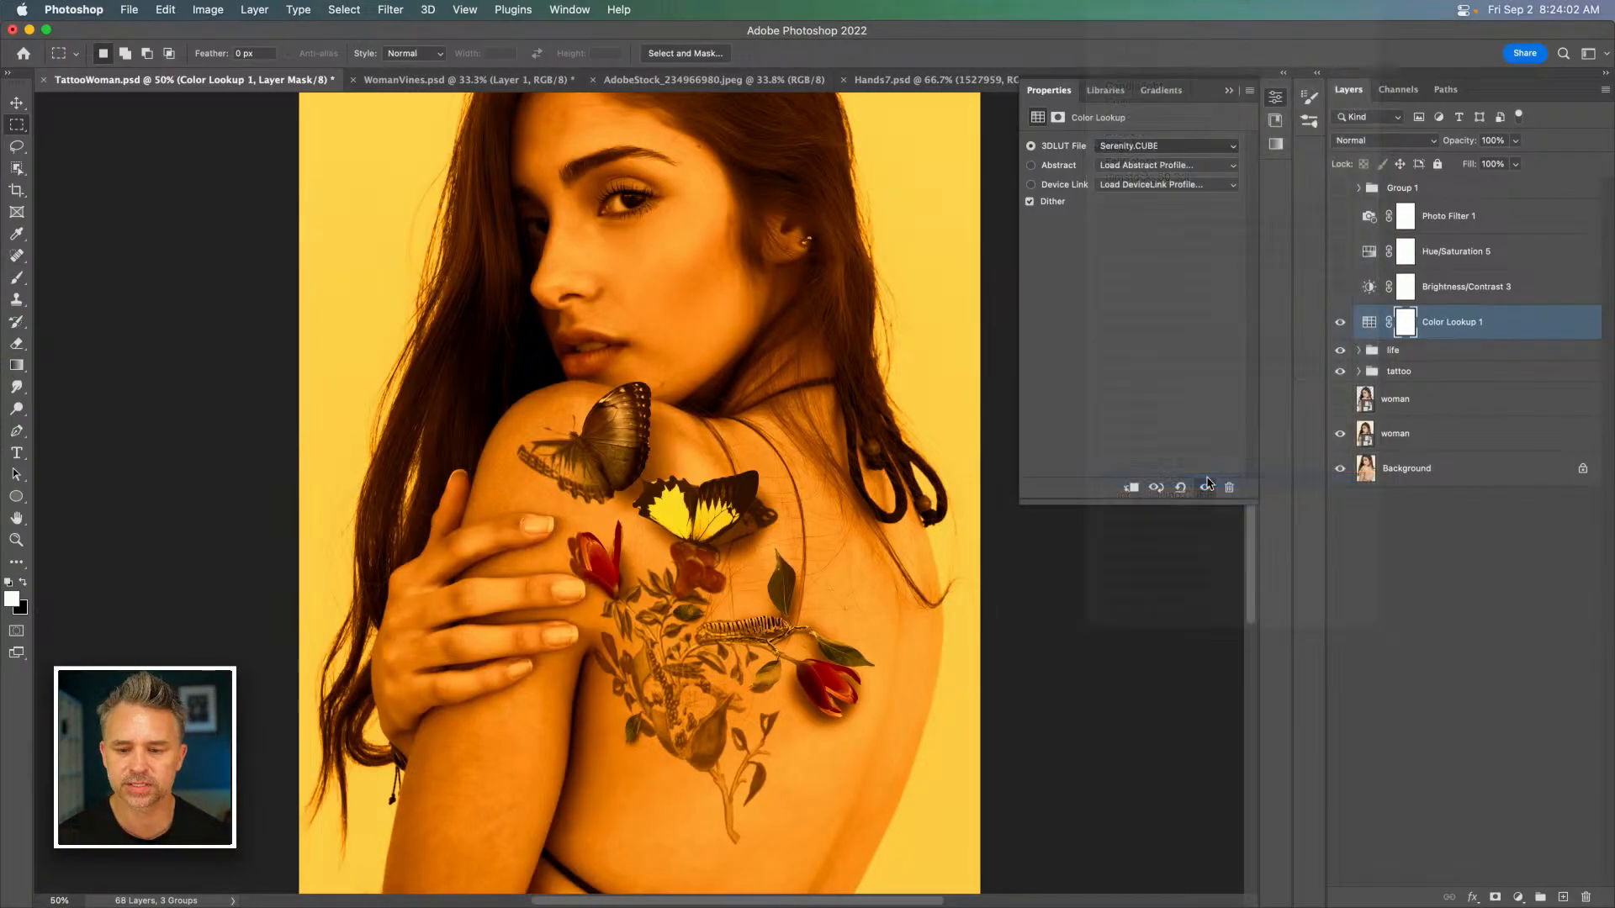
Compare the image with and without the Color Lookup 1 layer and examine it at two zoom levels.
click(1338, 322)
click(1339, 323)
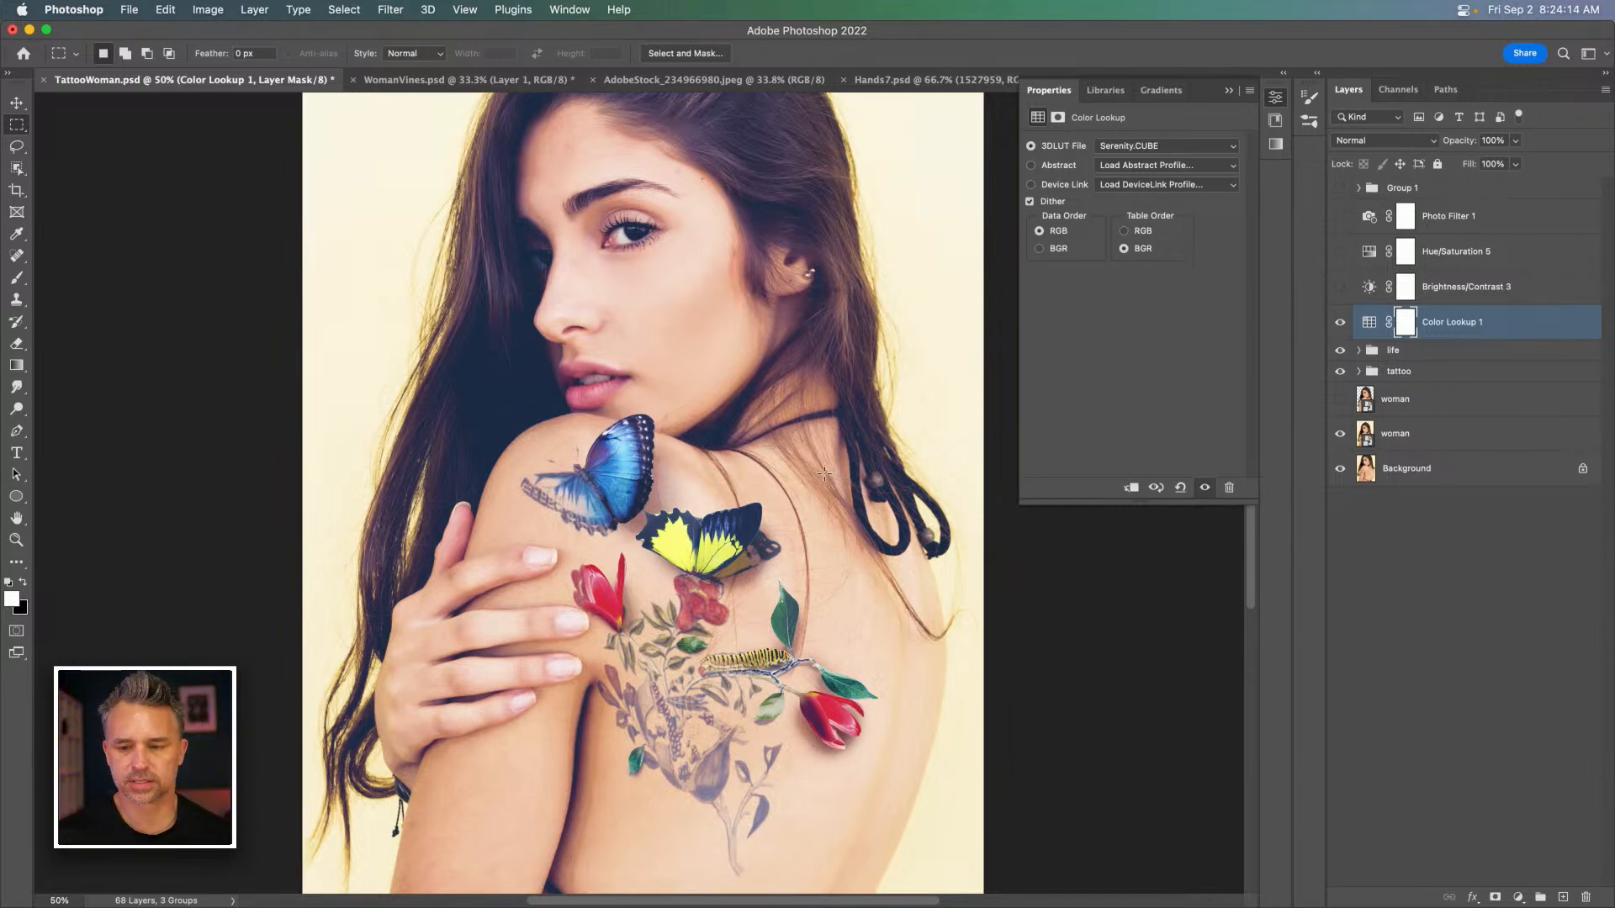
click(1338, 324)
click(1338, 324)
click(1338, 324)
click(1338, 325)
key(super+minus)
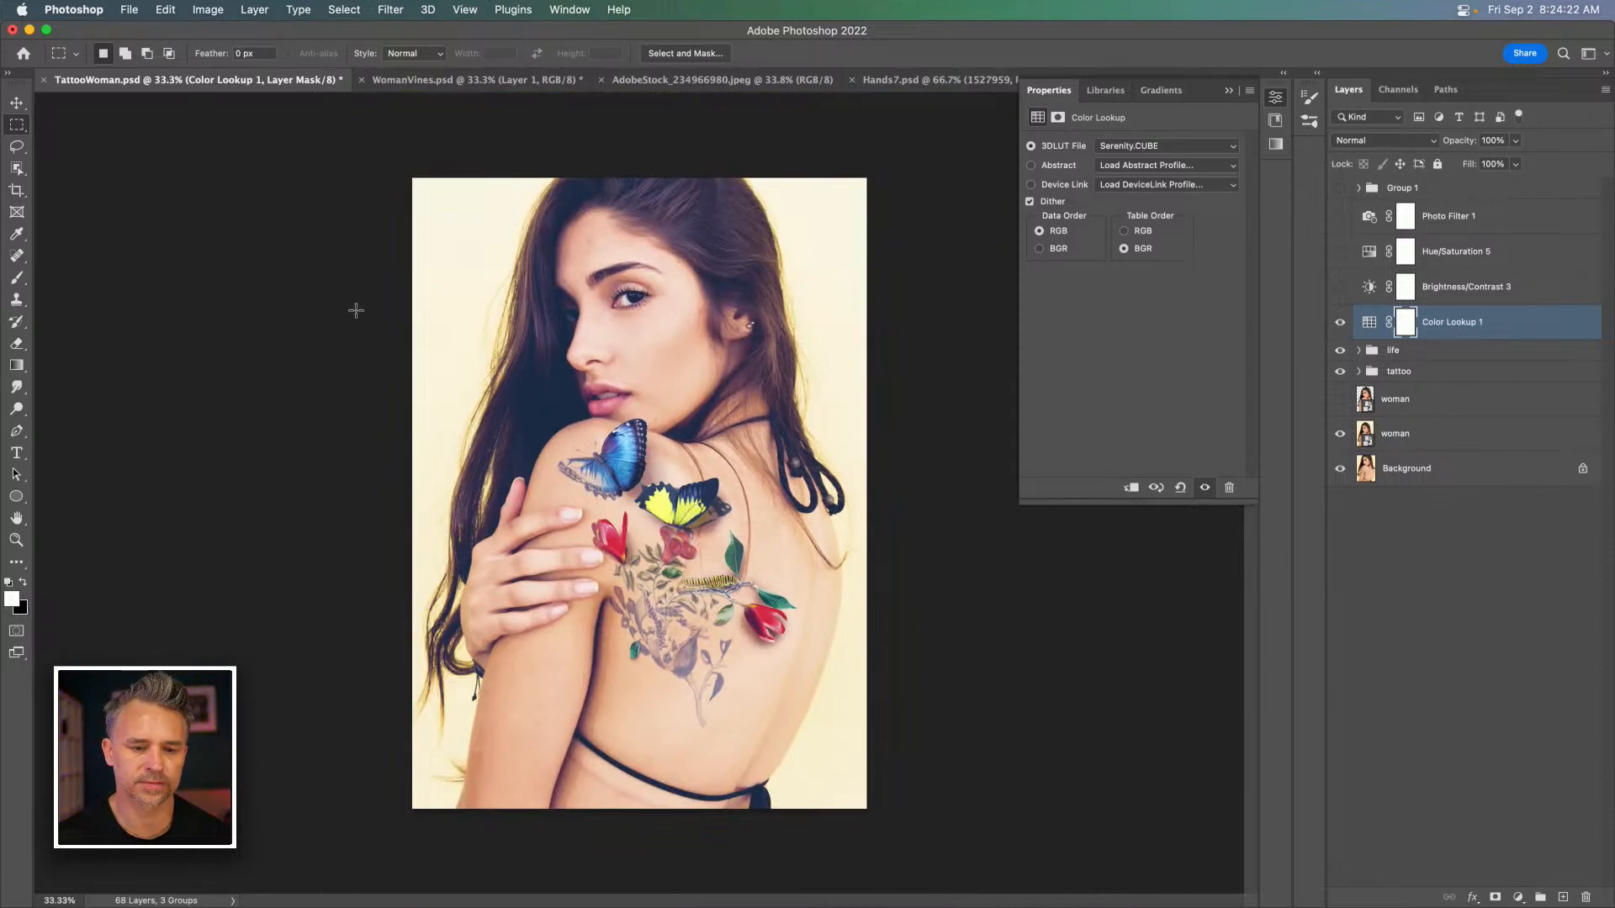
key(super+plus)
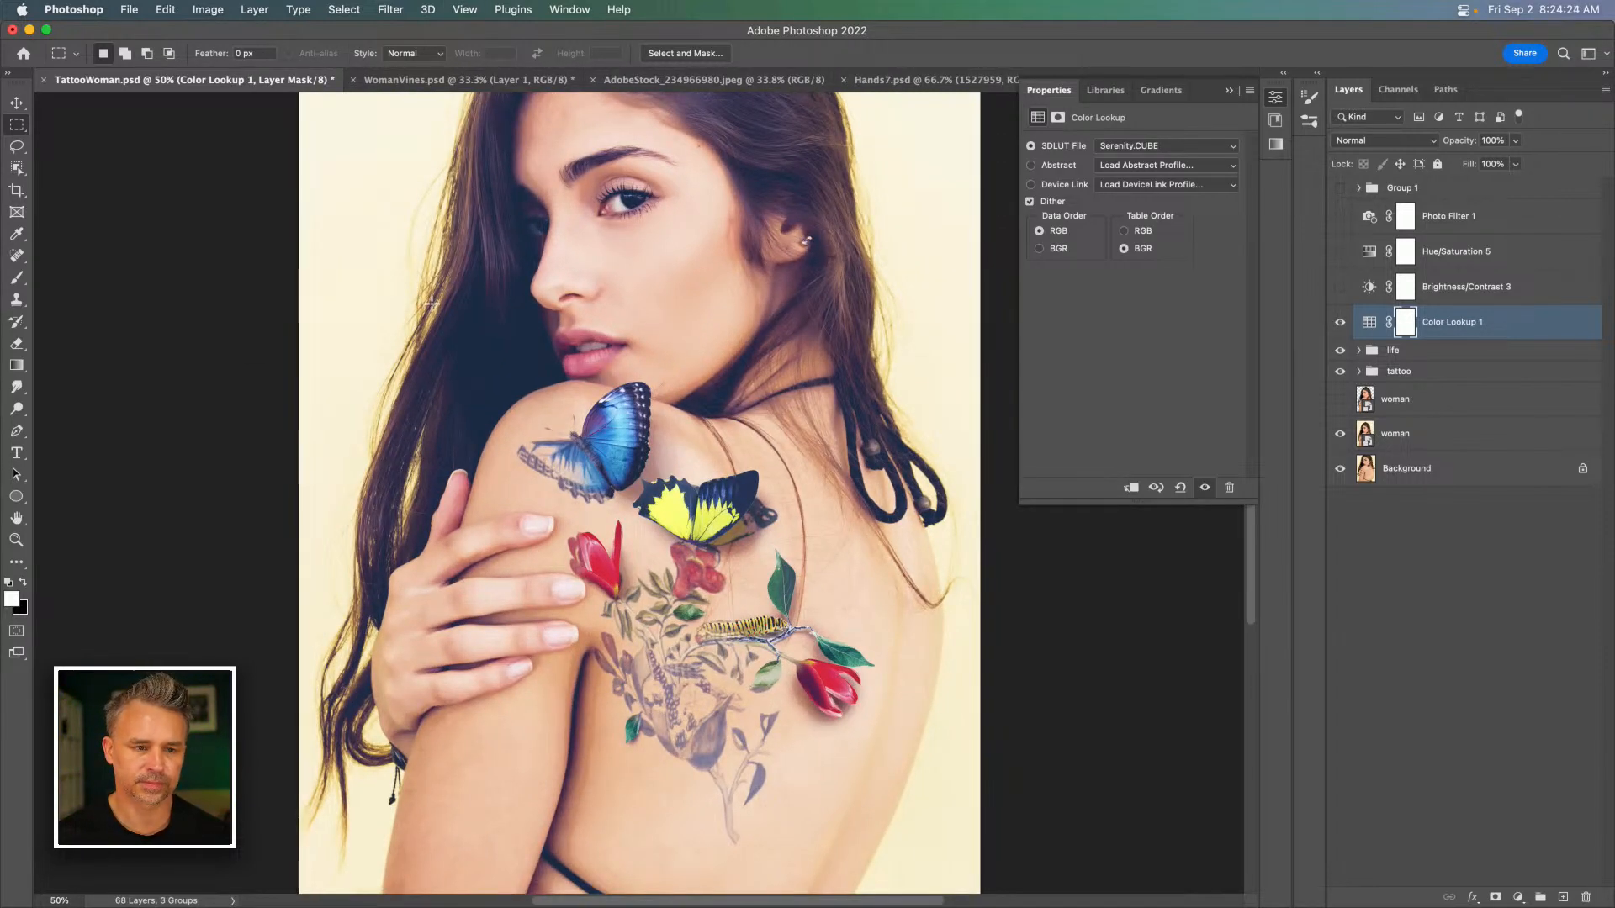
Save TattooWoman.psd and collapse the layer properties.
key(super+s)
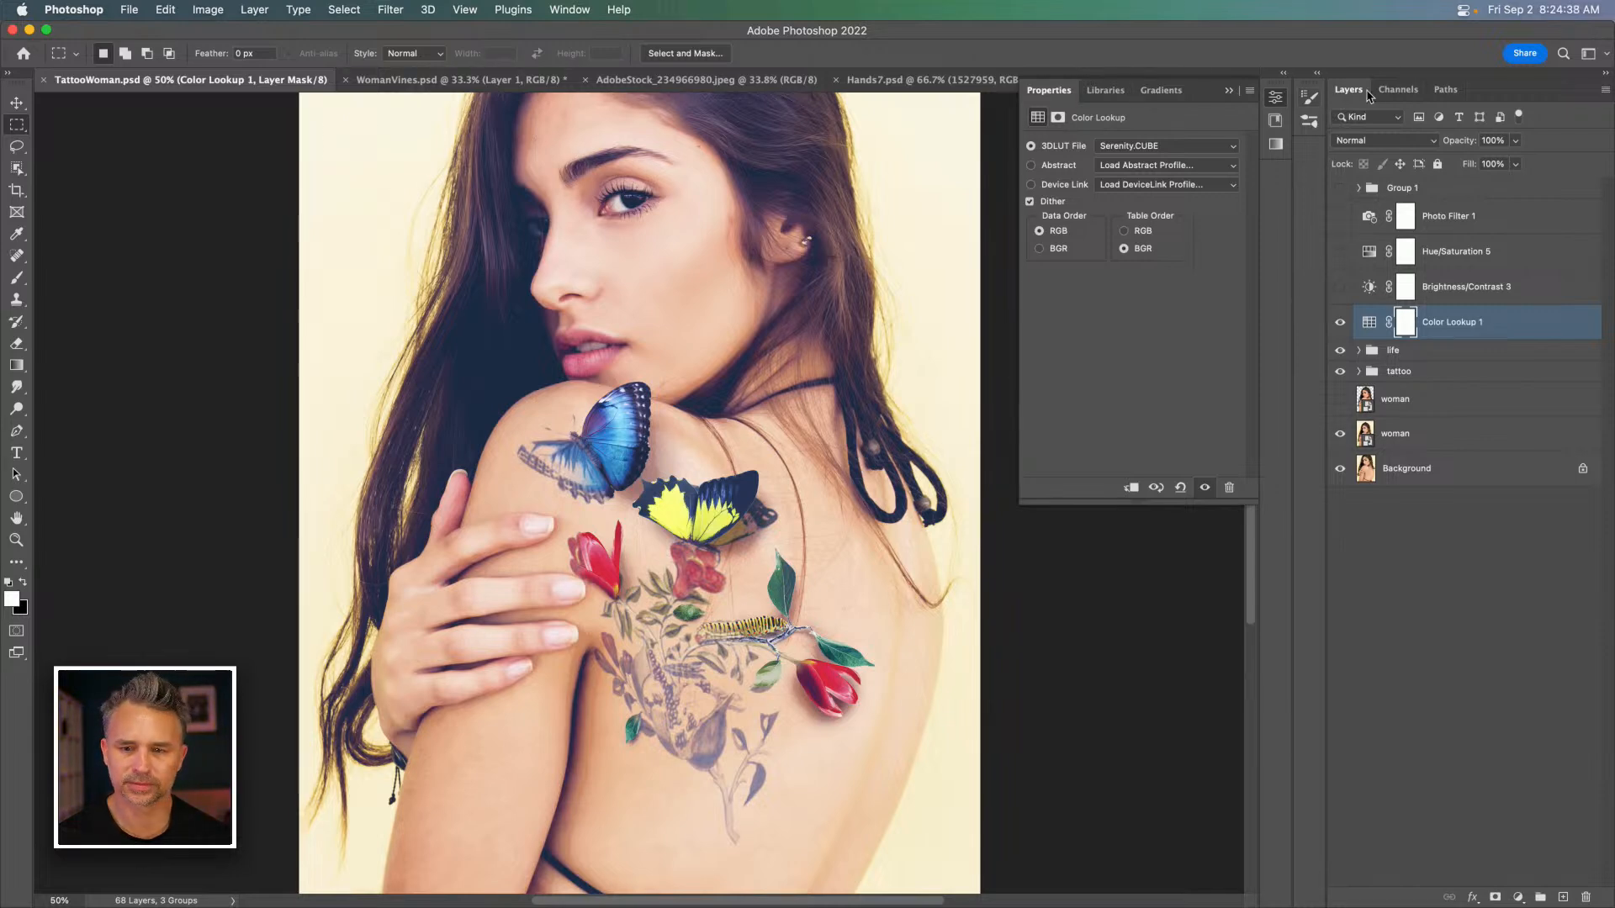
click(1228, 90)
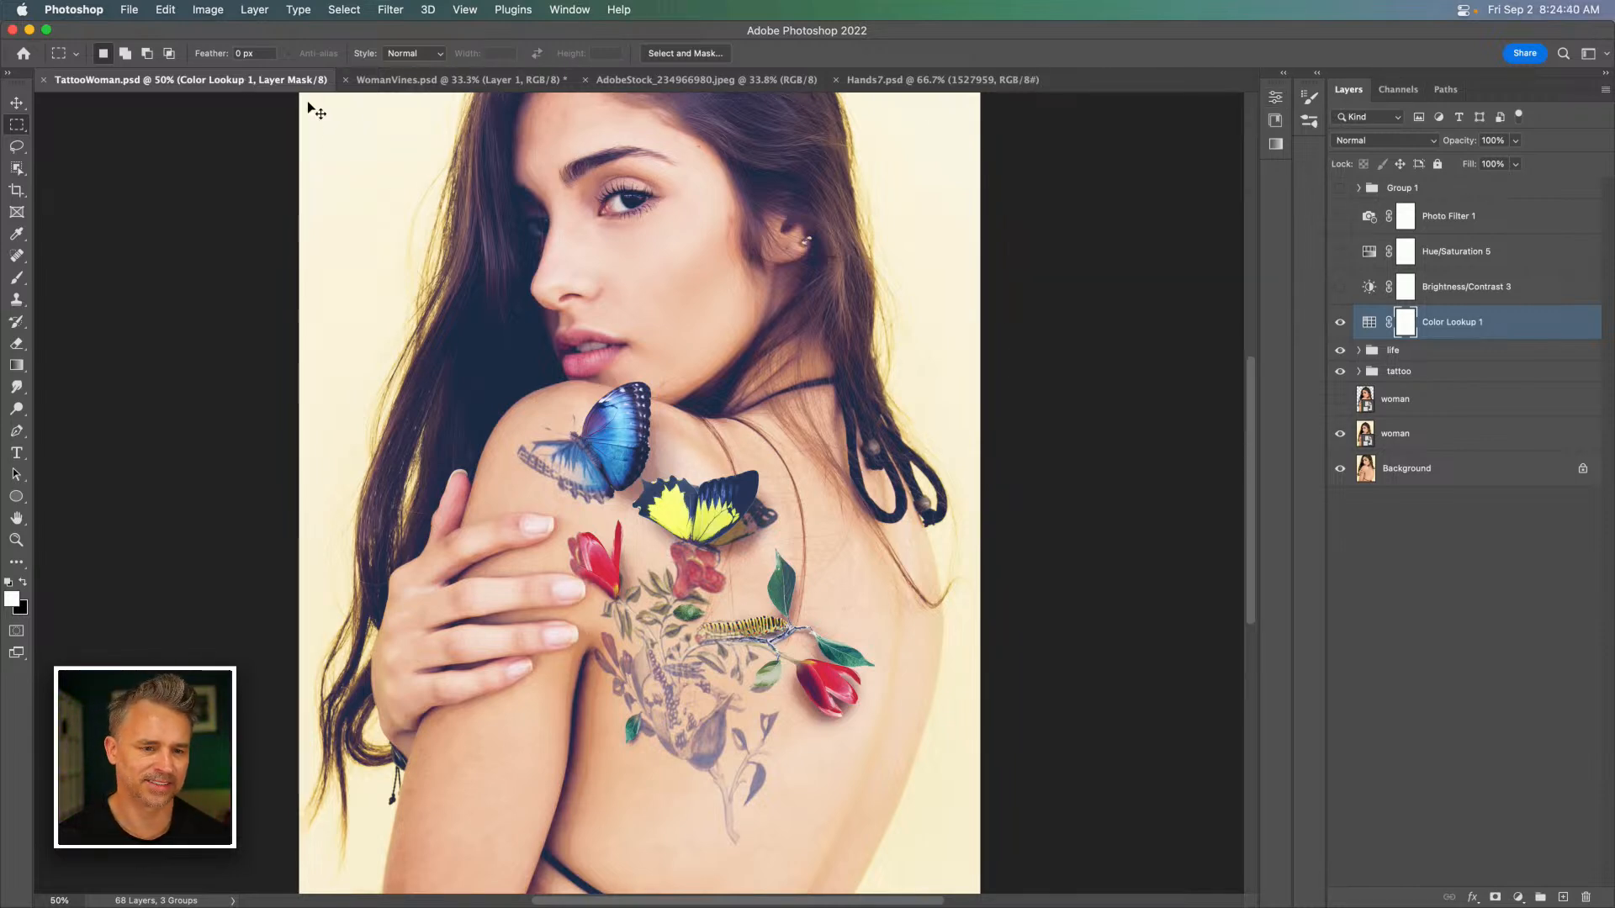
Switch to the WomanVines.psd document and examine the woman's face and tattooed arms up close.
click(379, 82)
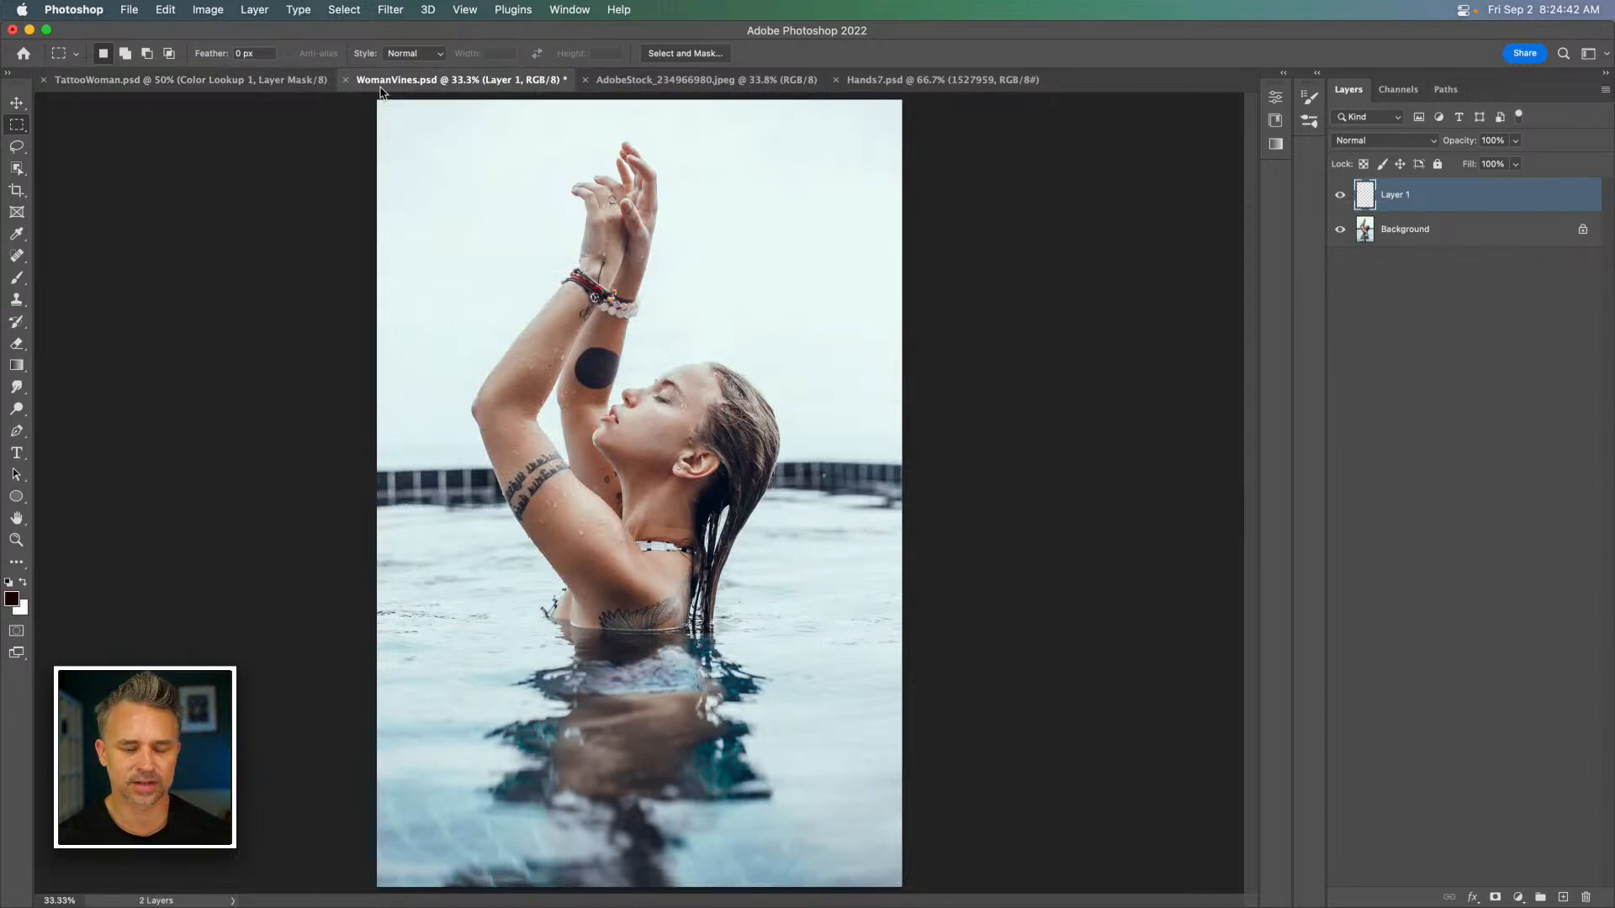
key(super+equal)
key(super+equal)
key(super+equal)
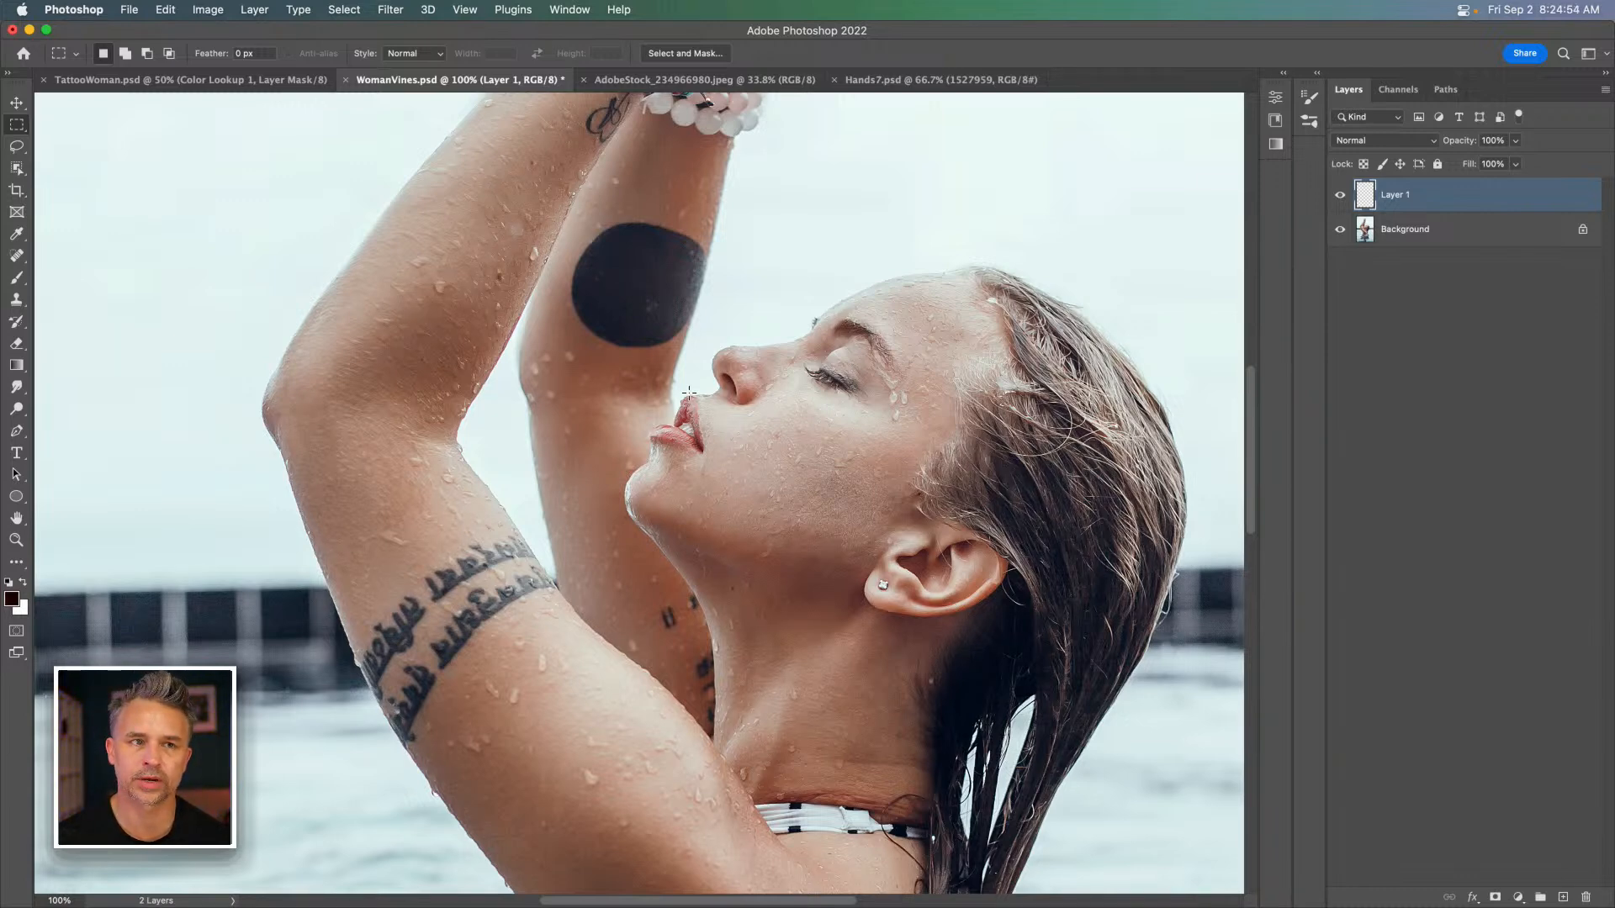
key(super+minus)
key(super+minus)
key(super+minus)
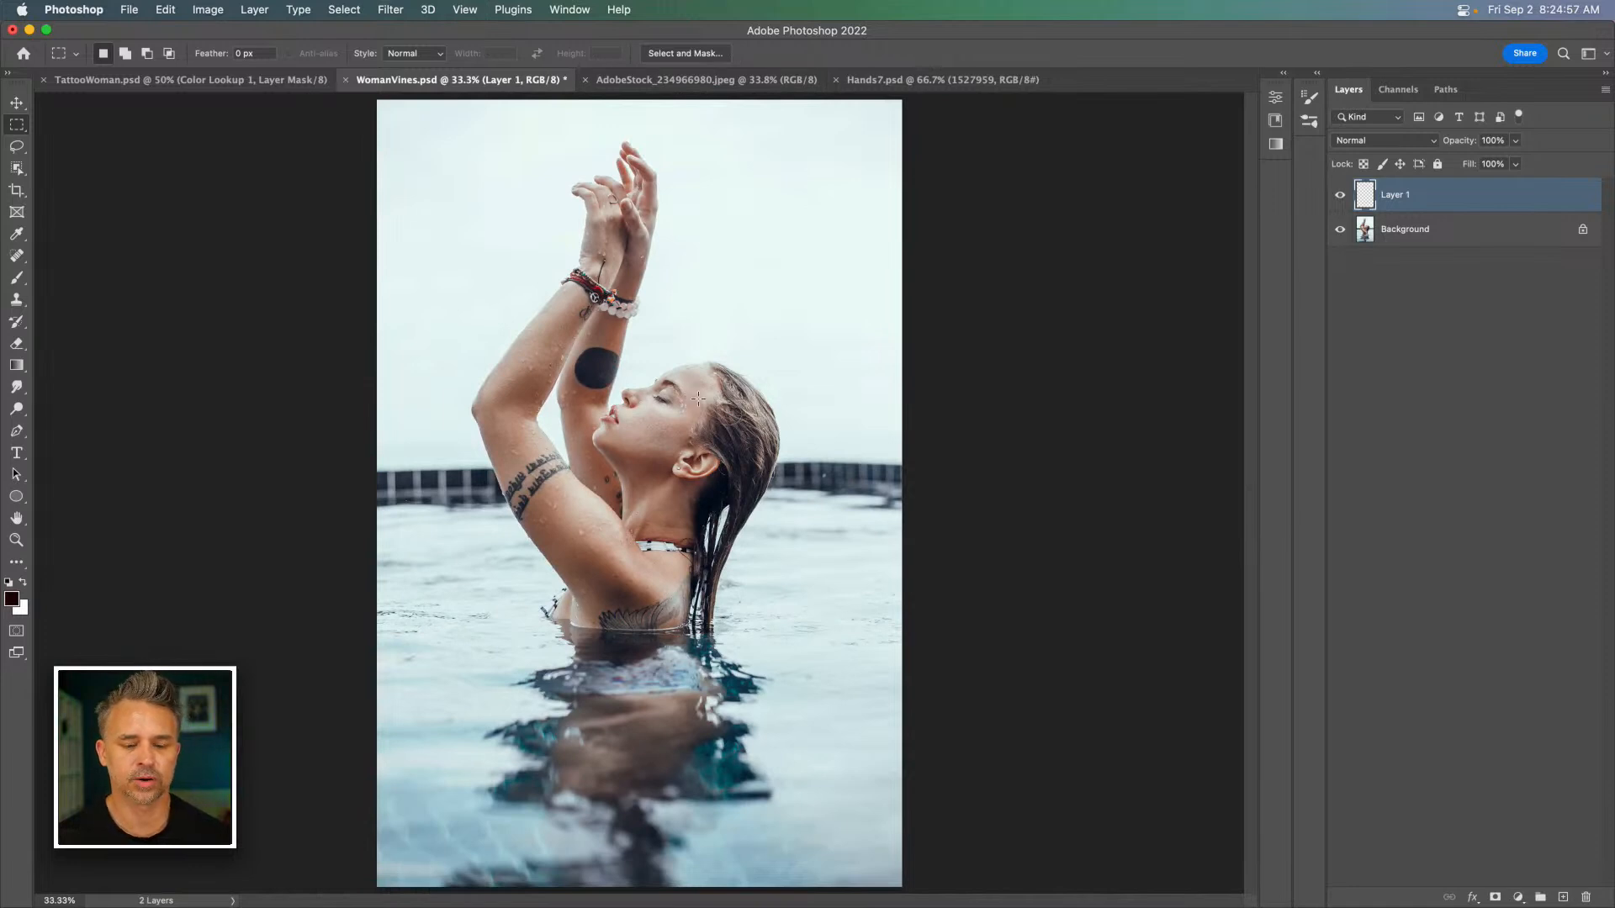
Switch to the AdobeStock_234966980.jpeg document and examine the short-haired woman's face up close.
click(625, 82)
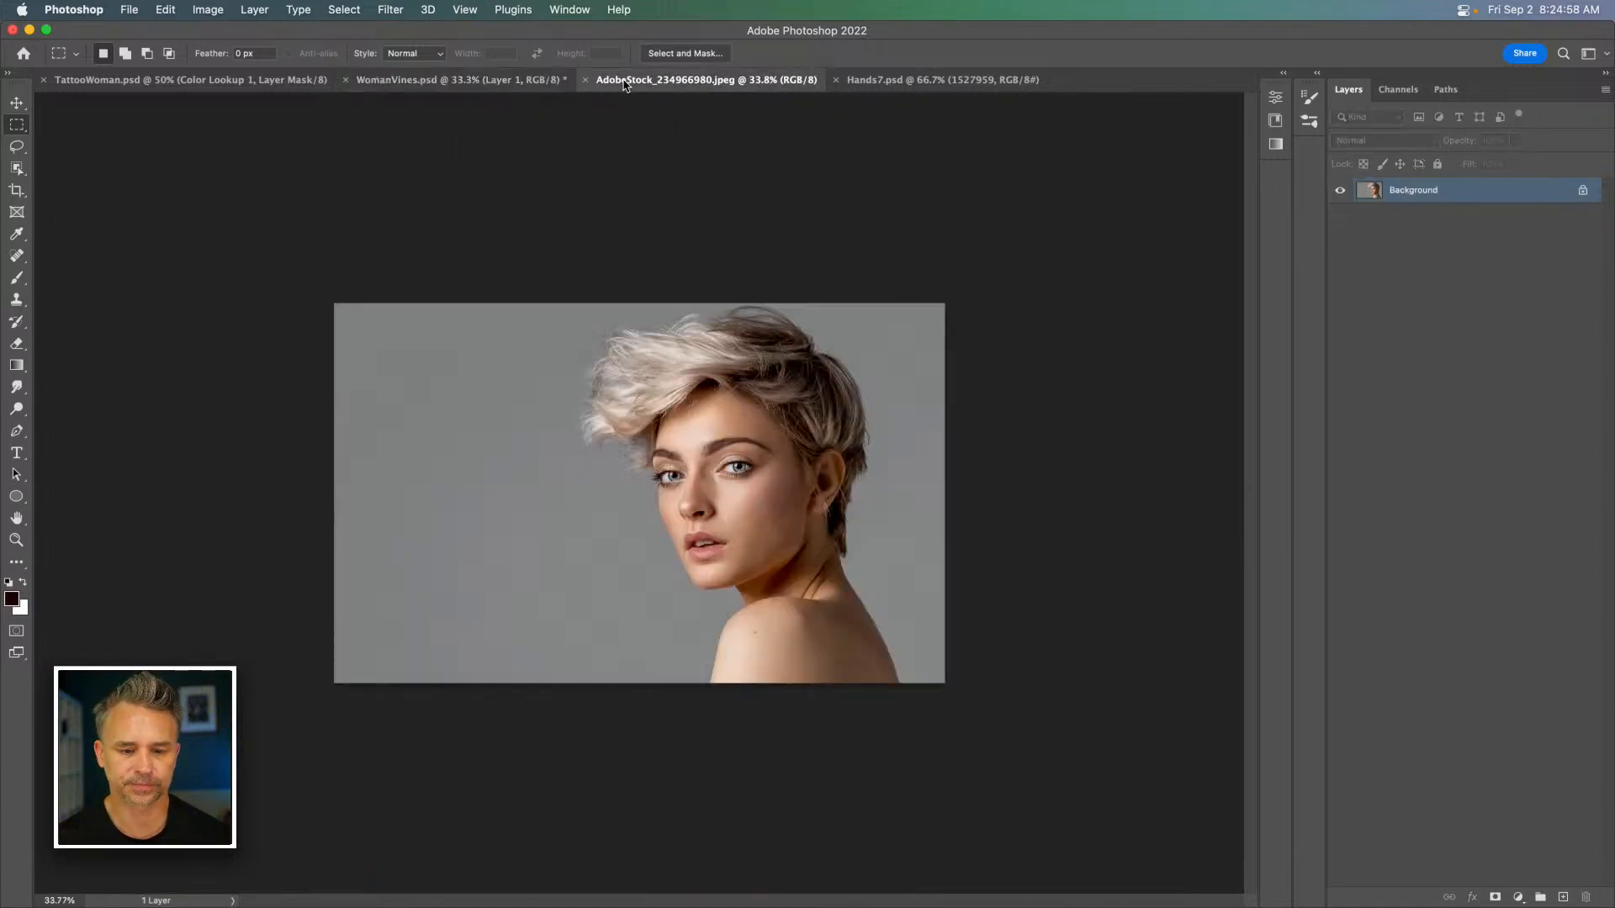
key(super+plus)
key(super+plus)
key(super+plus)
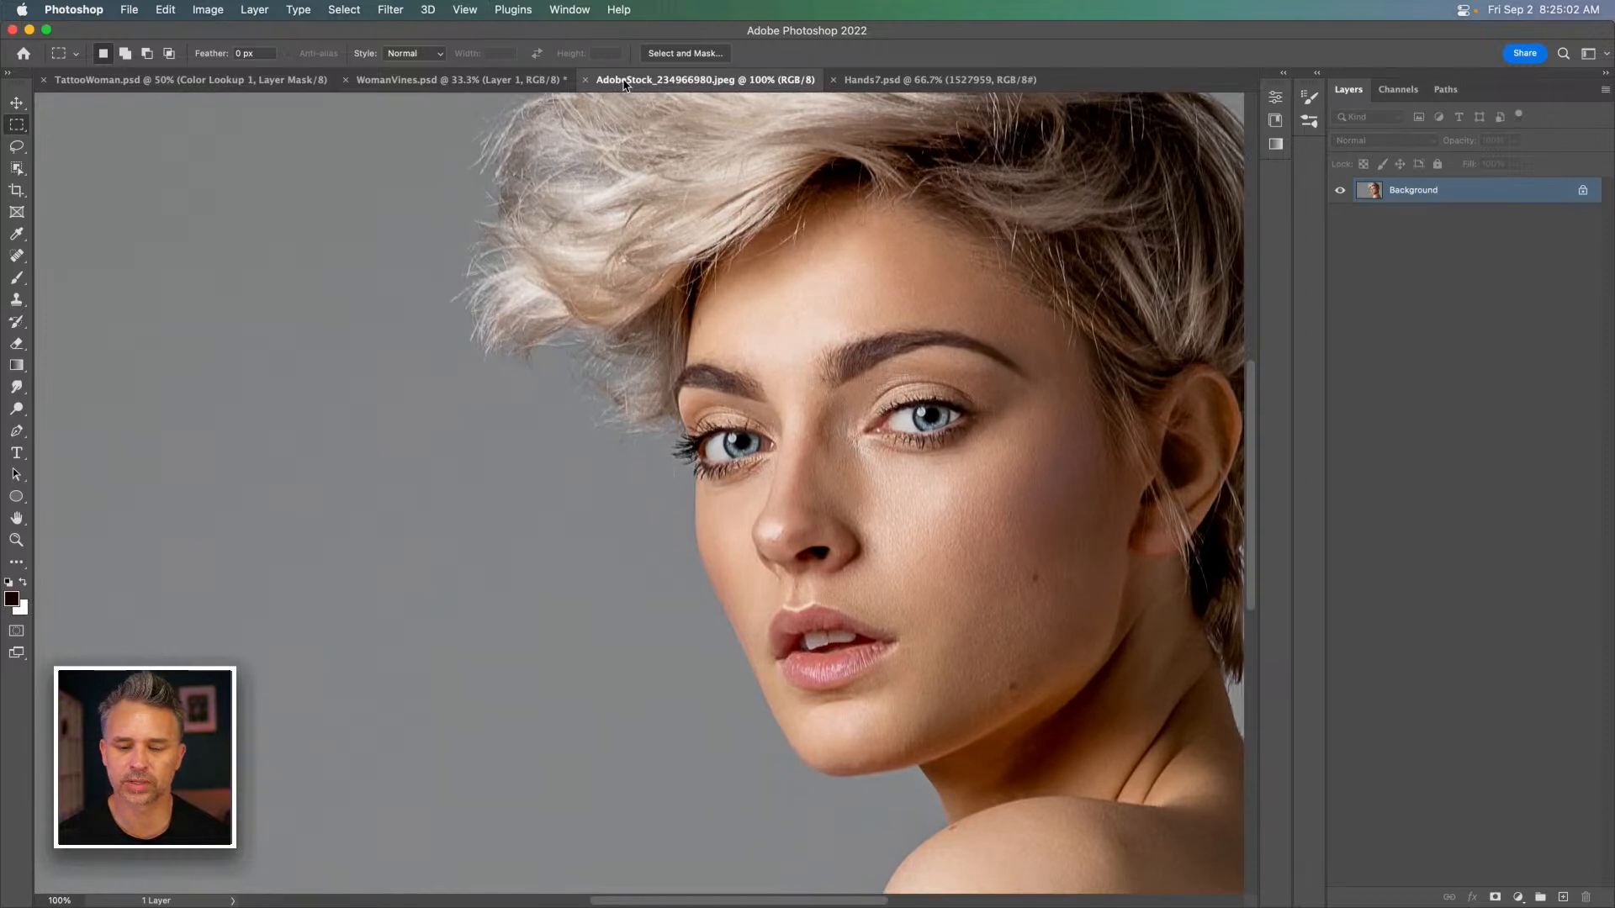
key(super+minus)
Switch to the Hands7.psd document and duplicate its 1527959 layer.
click(962, 81)
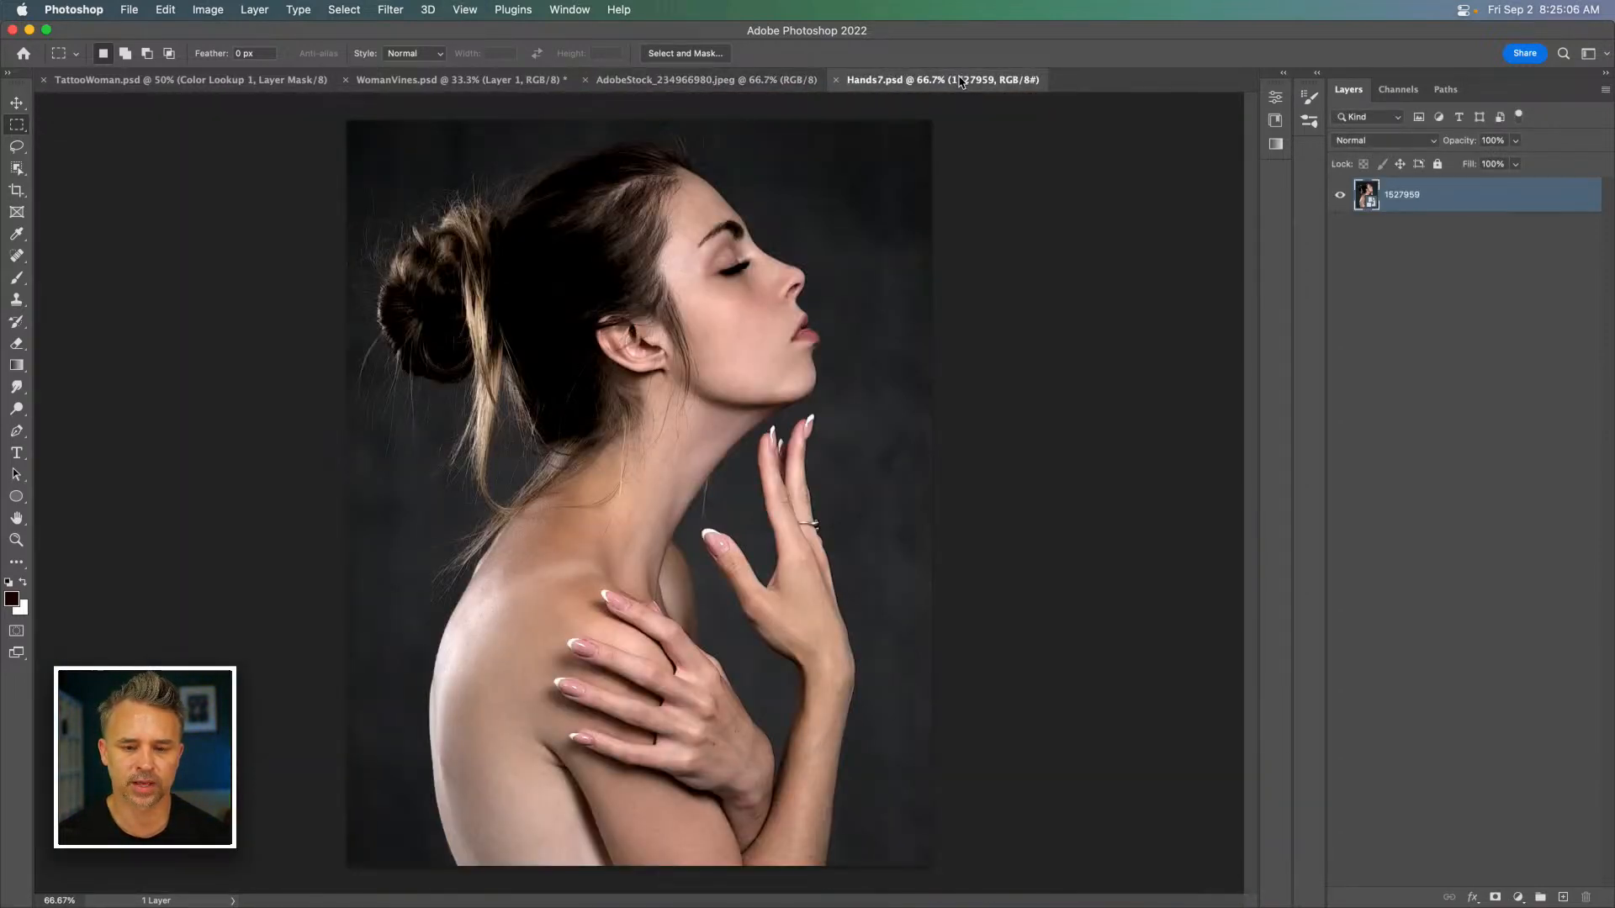
key(super+j)
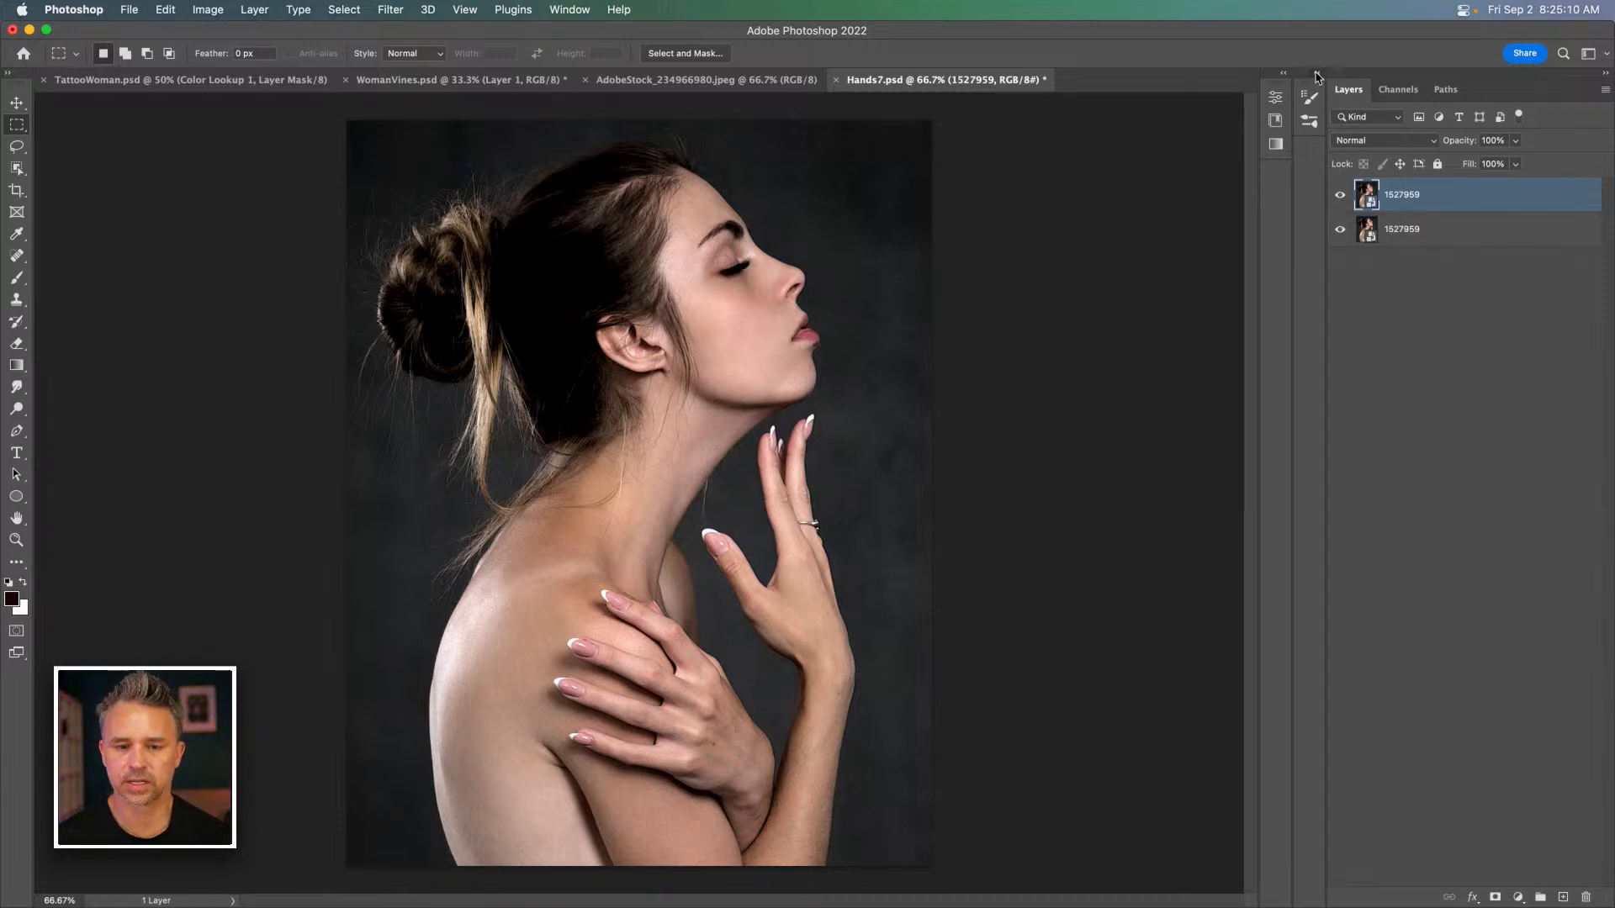
Display the Creative Cloud libraries with the brush settings collapsed and open the second-listed Nature library.
click(1317, 74)
click(1008, 88)
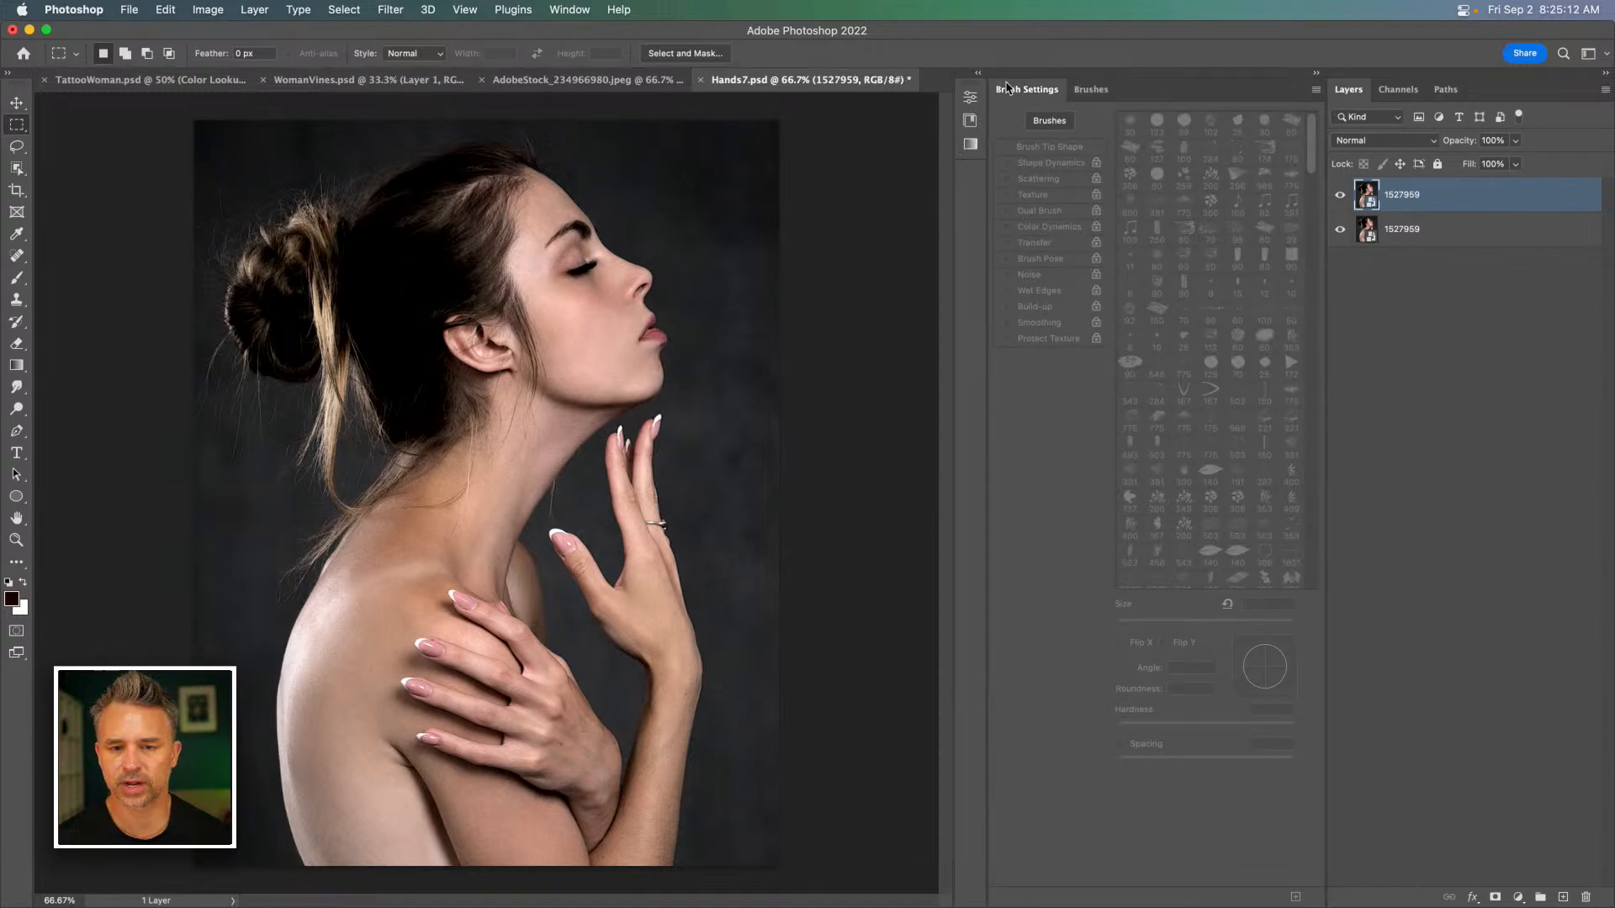
click(975, 74)
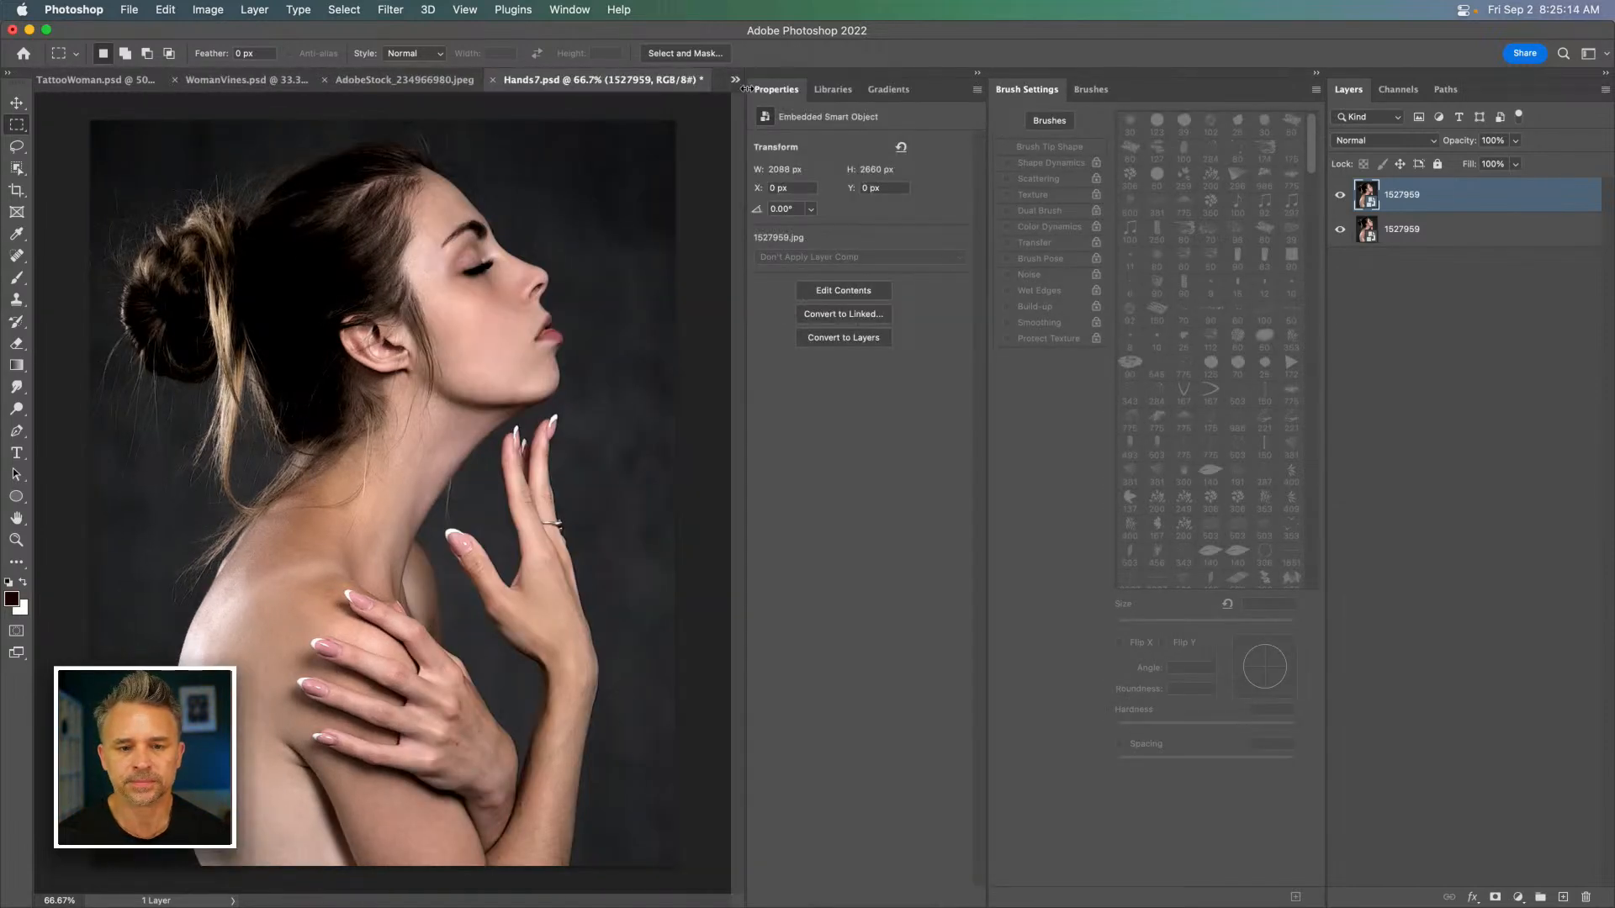
click(822, 90)
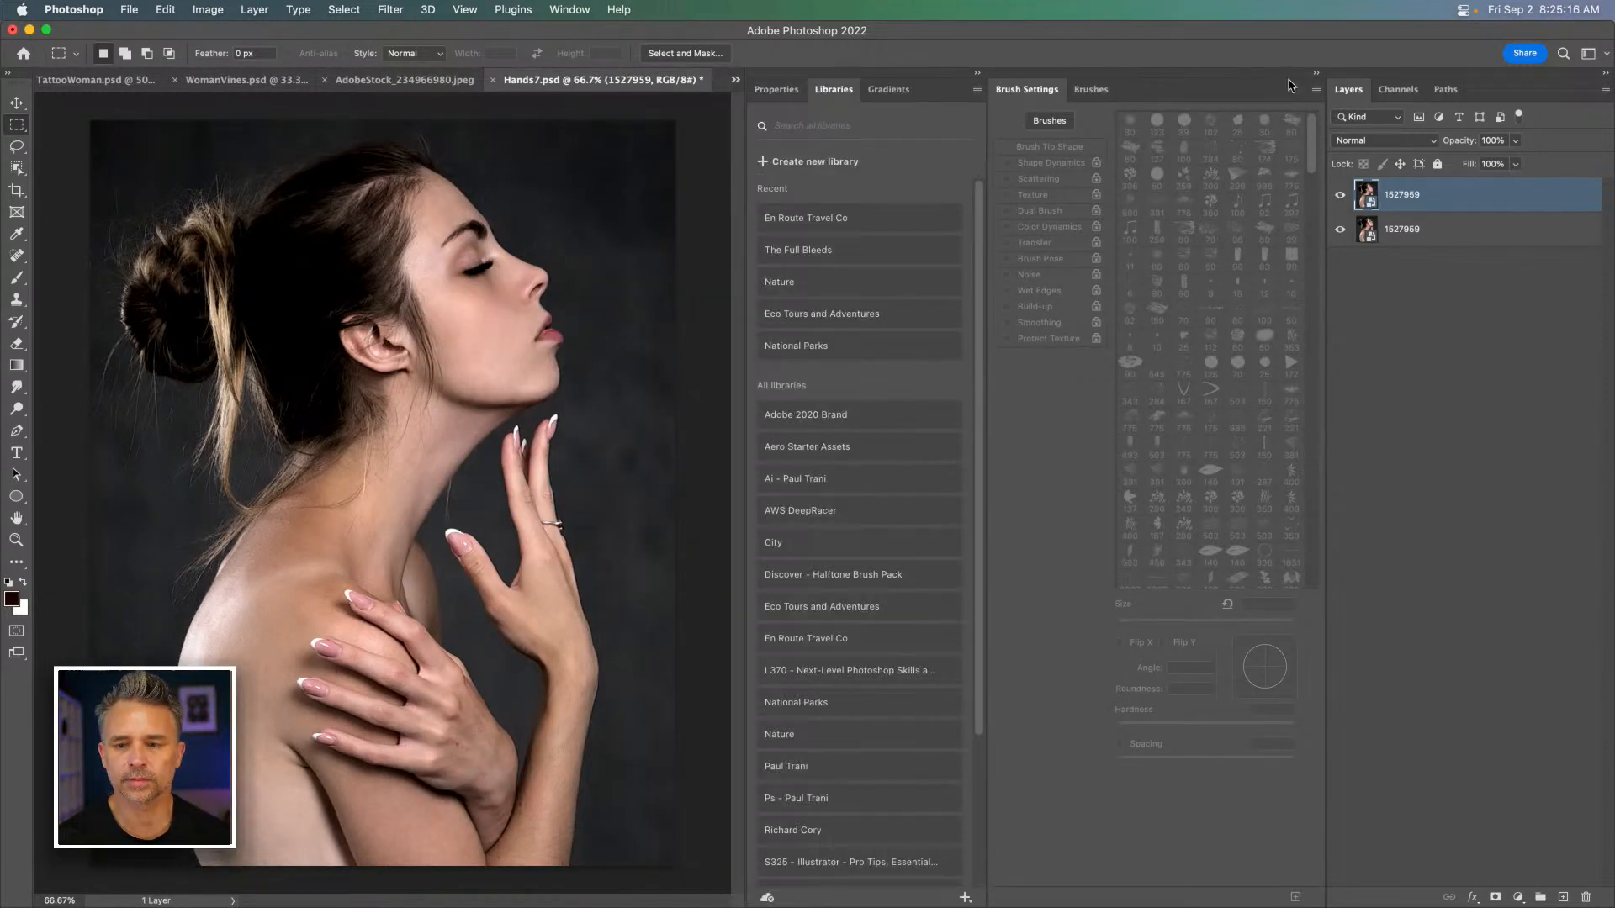
click(1316, 73)
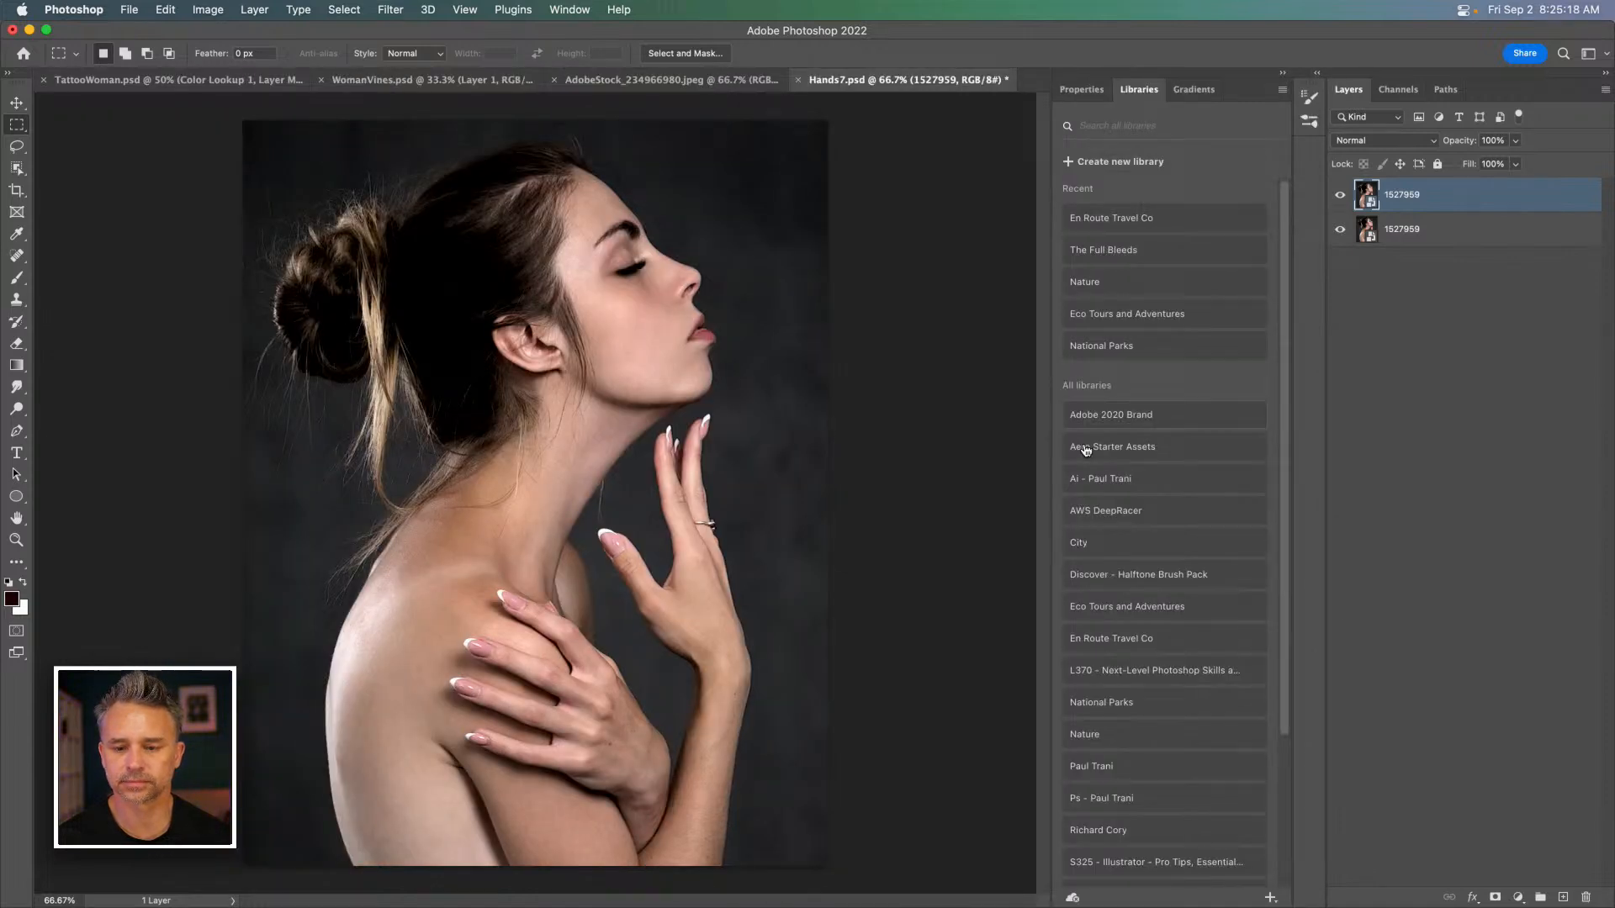
scroll(1087, 559, down, 3)
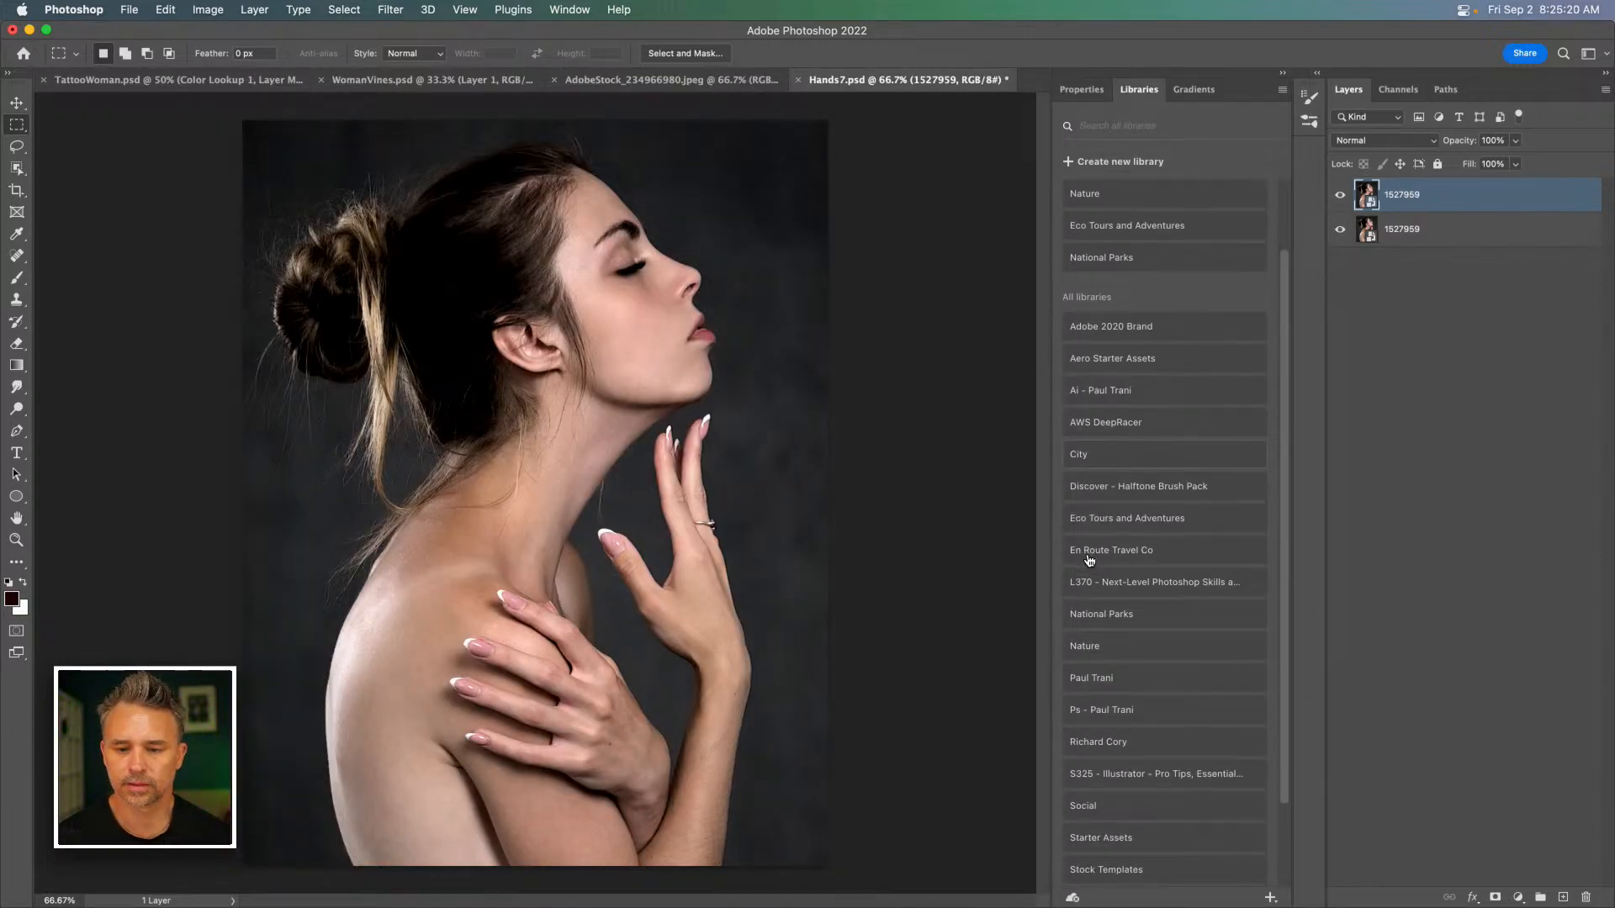
scroll(1089, 559, down, 3)
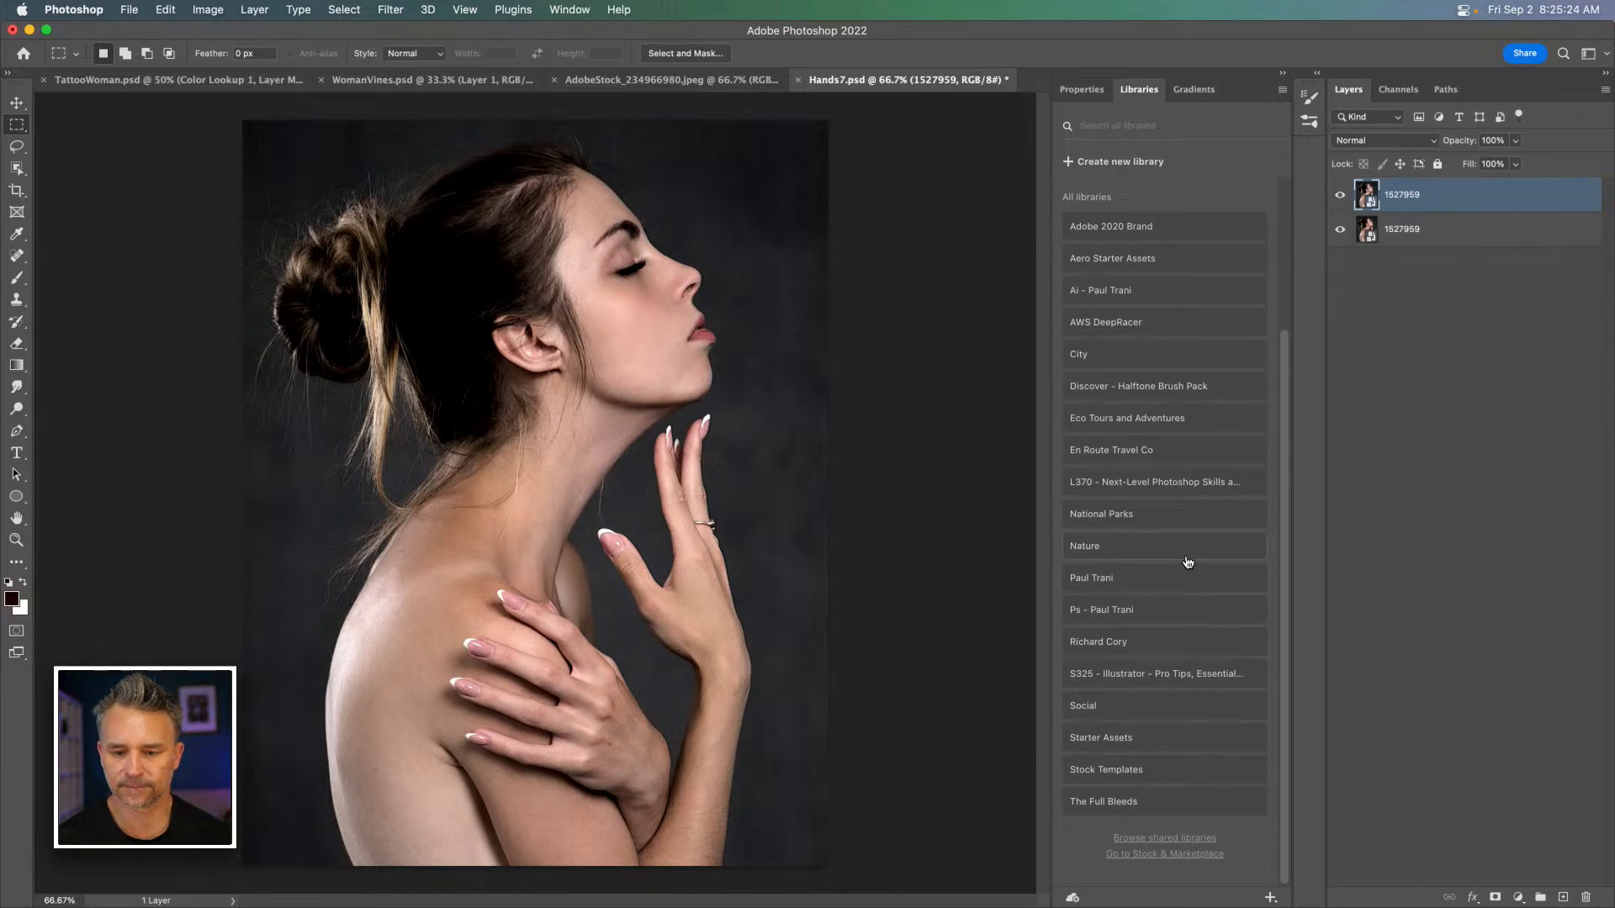
click(1148, 548)
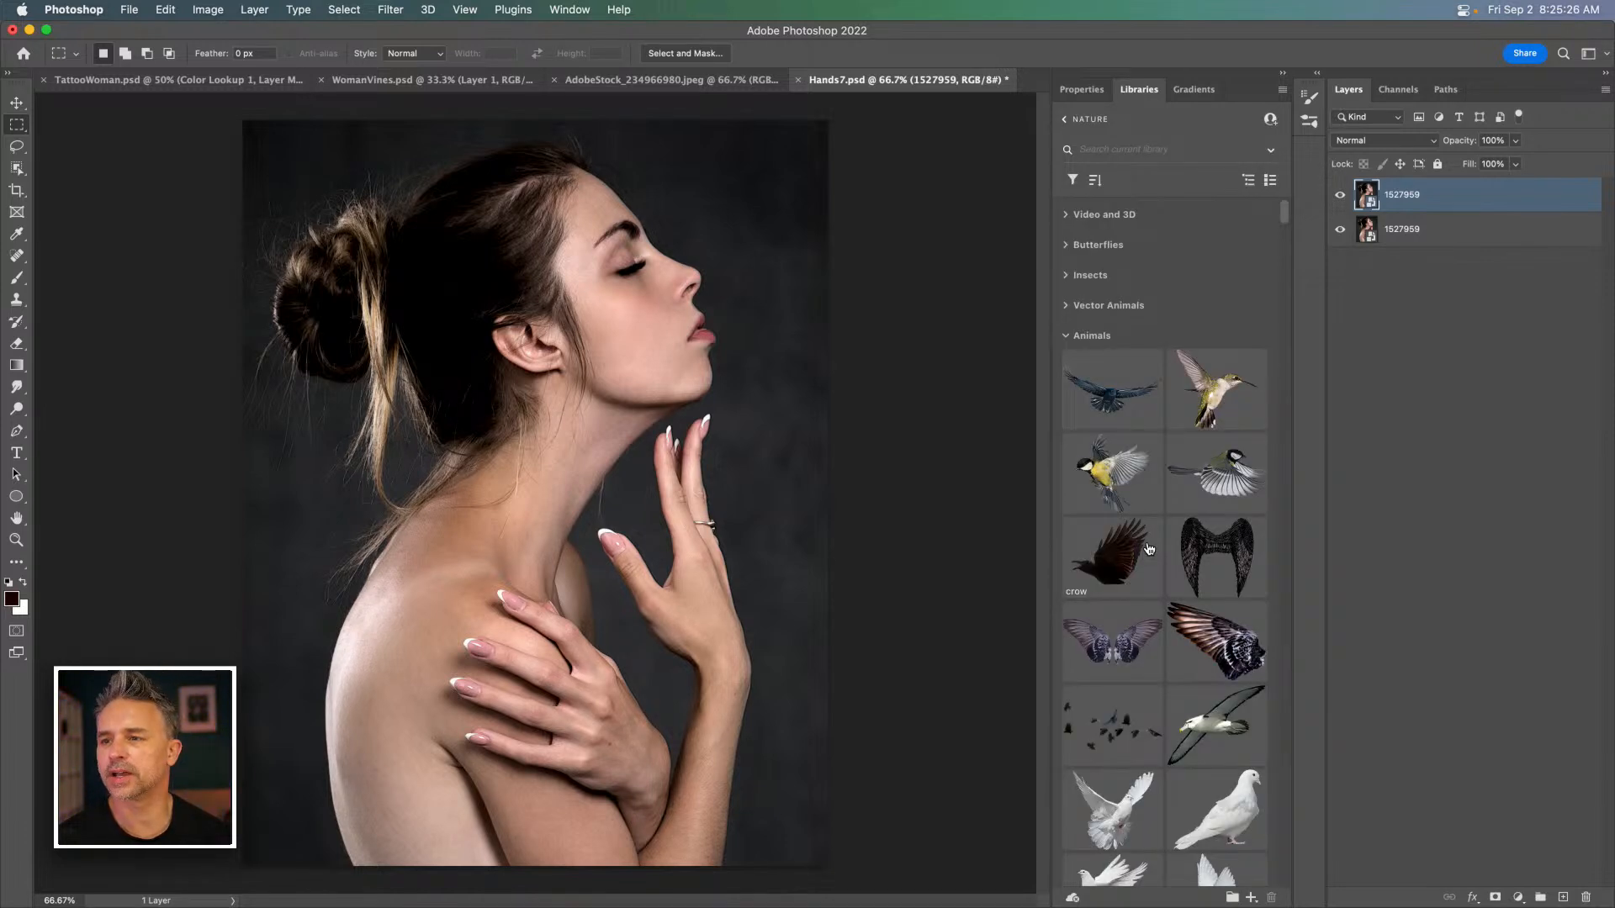
Collapse the Nature library's Animals group, expand Bones and Skulls, and browse to the skull images on black backgrounds.
scroll(1141, 386, down, 5)
scroll(1141, 386, down, 5)
scroll(1078, 358, up, 15)
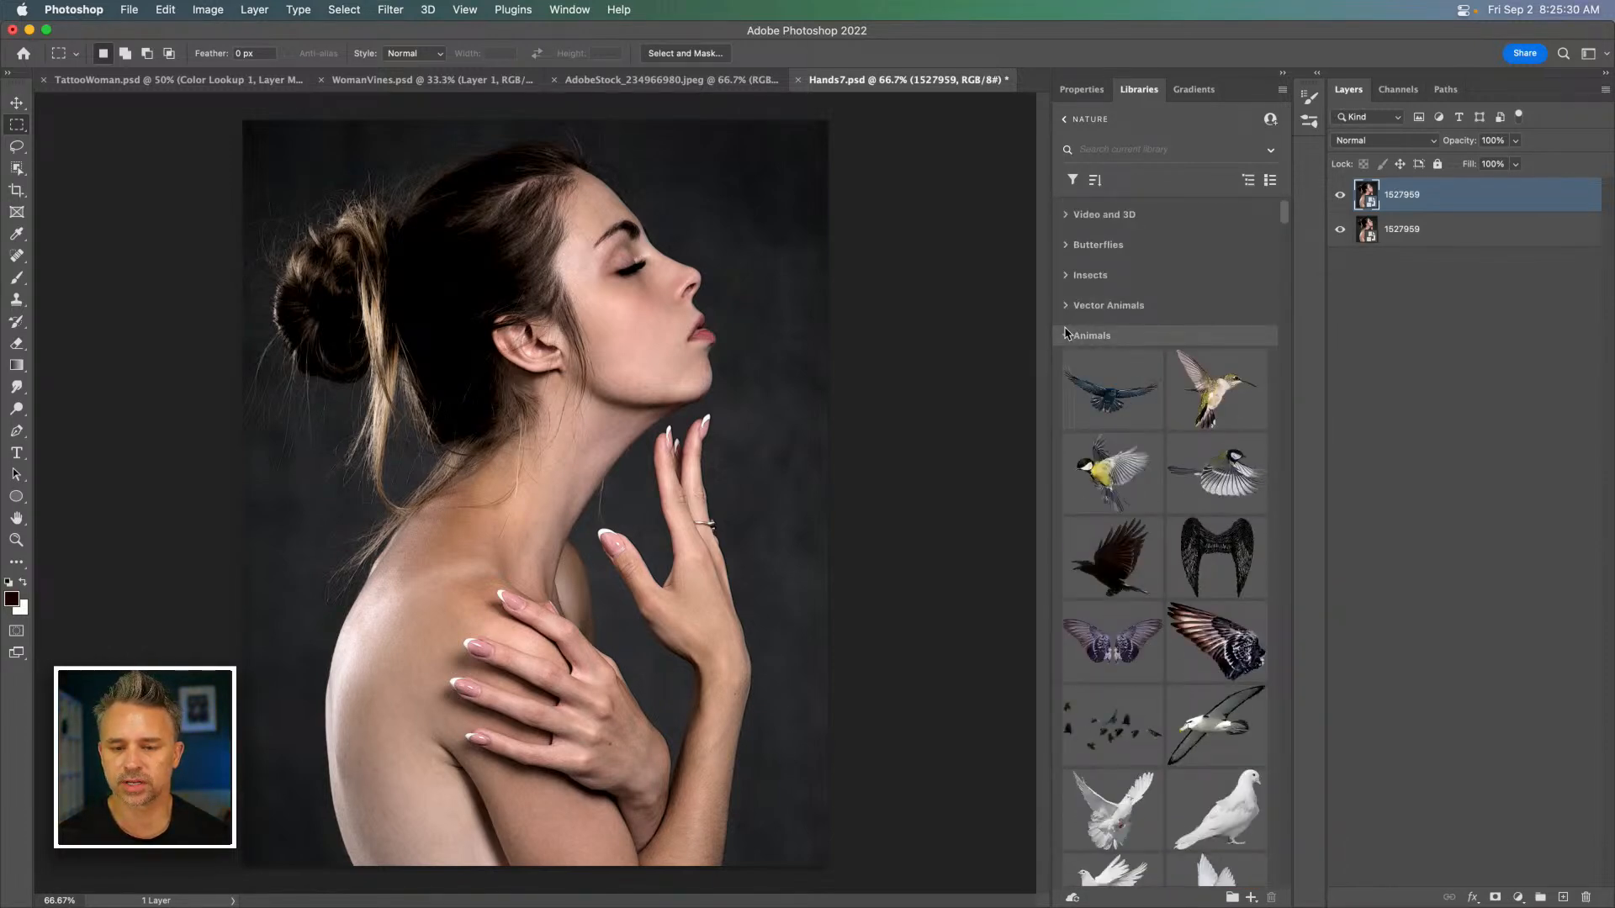
click(1066, 336)
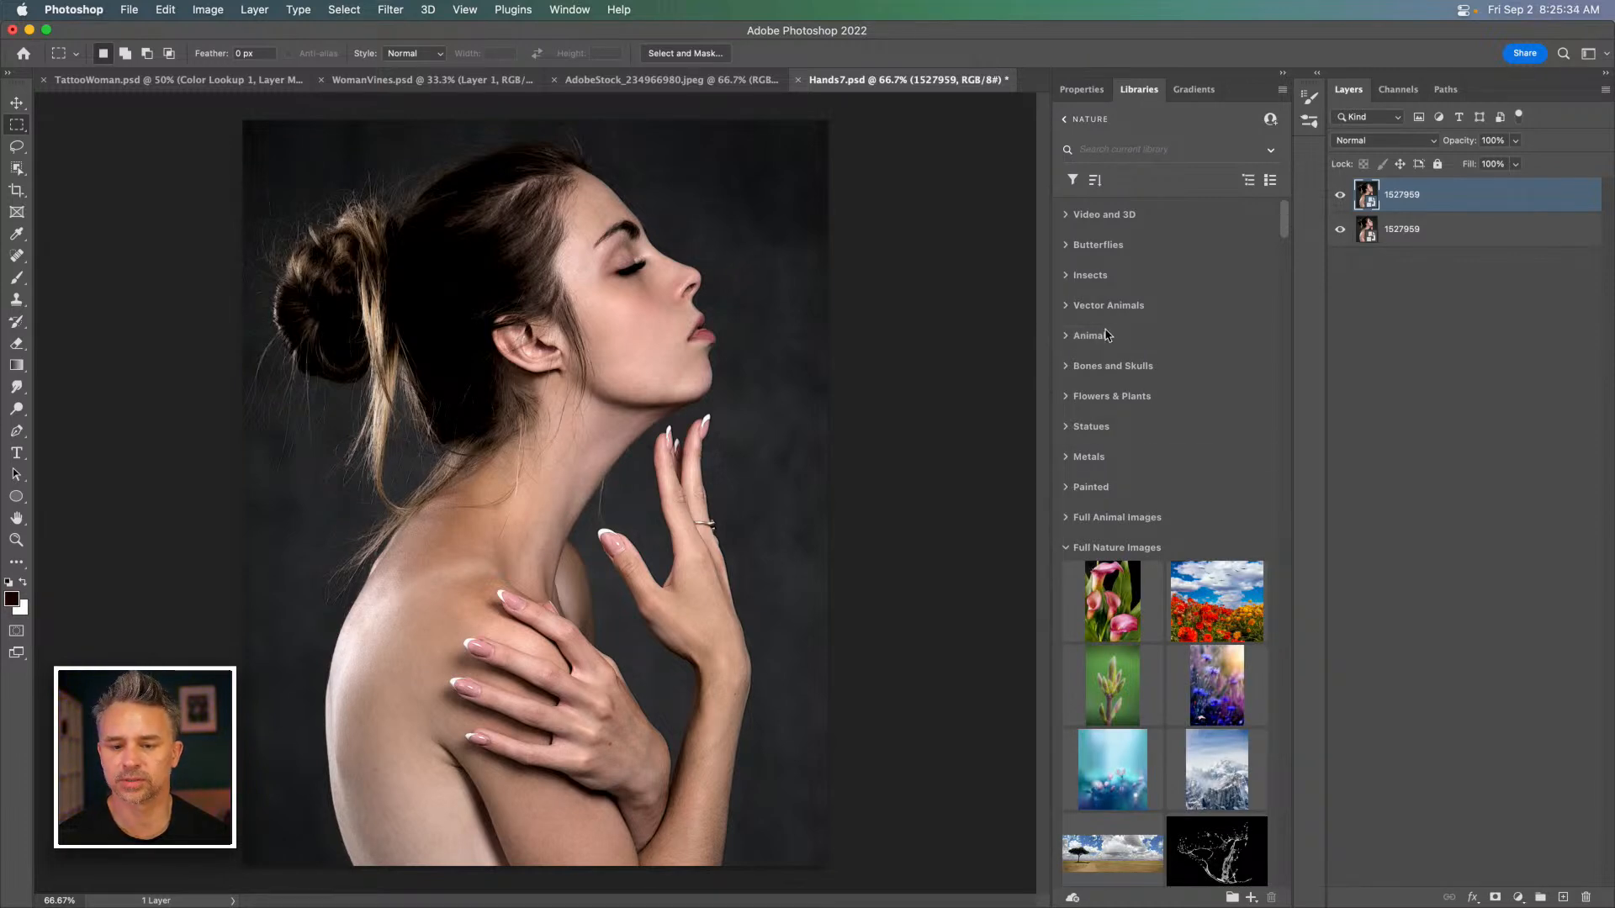
click(1066, 366)
scroll(1083, 450, down, 10)
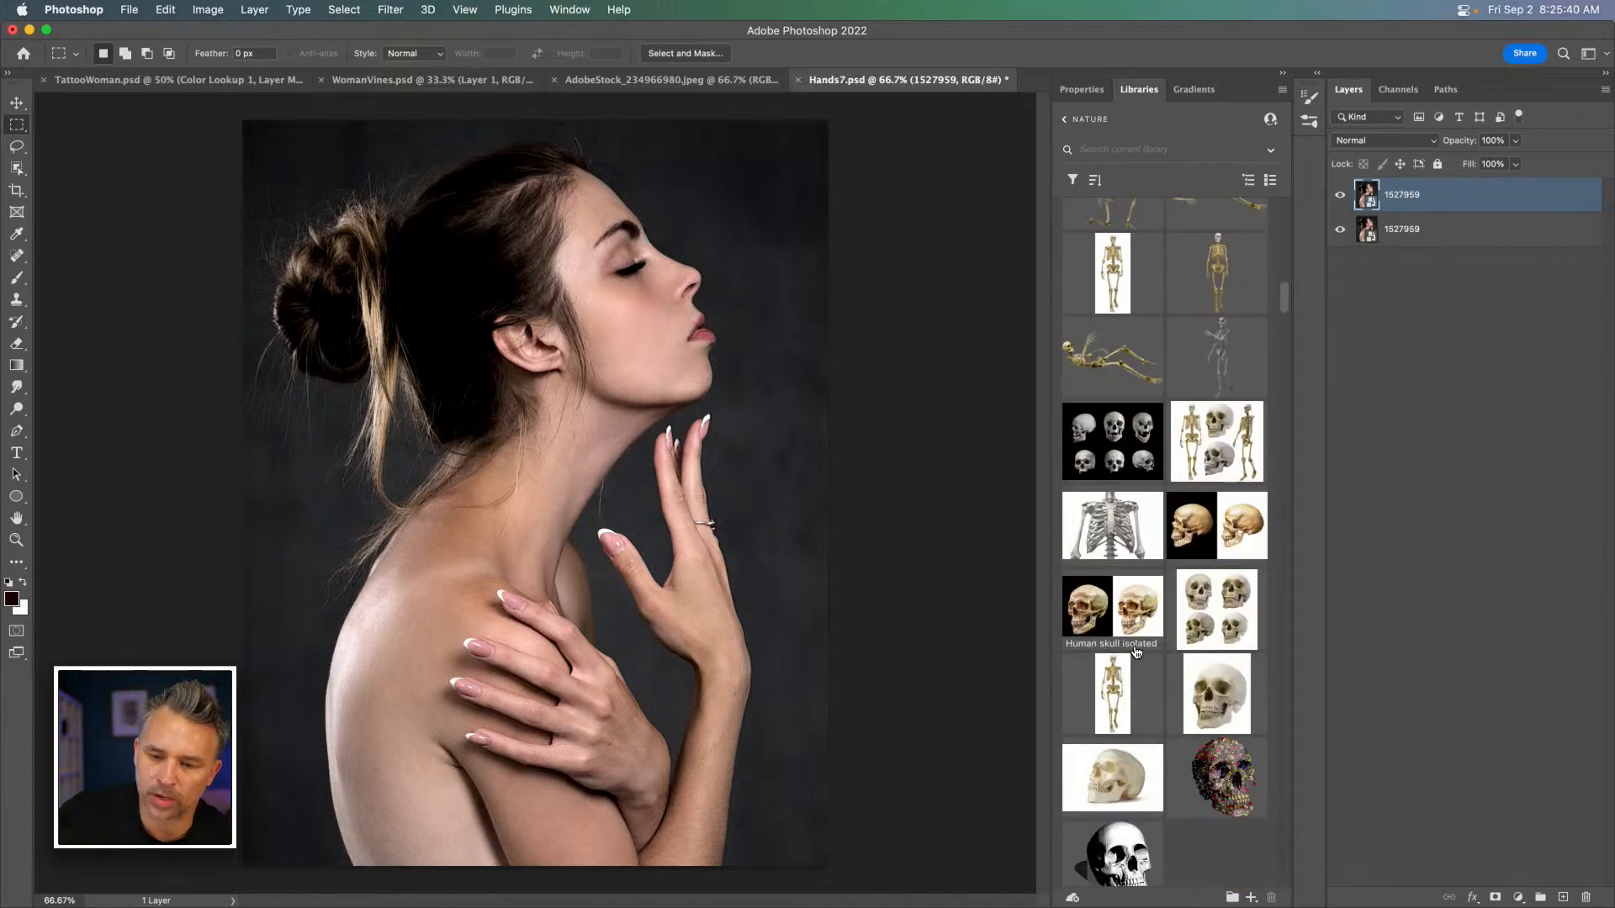
Place the "Skull of the person" graphic over the photo and enlarge it until its upper side-profile skull dominates the canvas.
drag(1093, 450, 505, 397)
drag(570, 432, 592, 437)
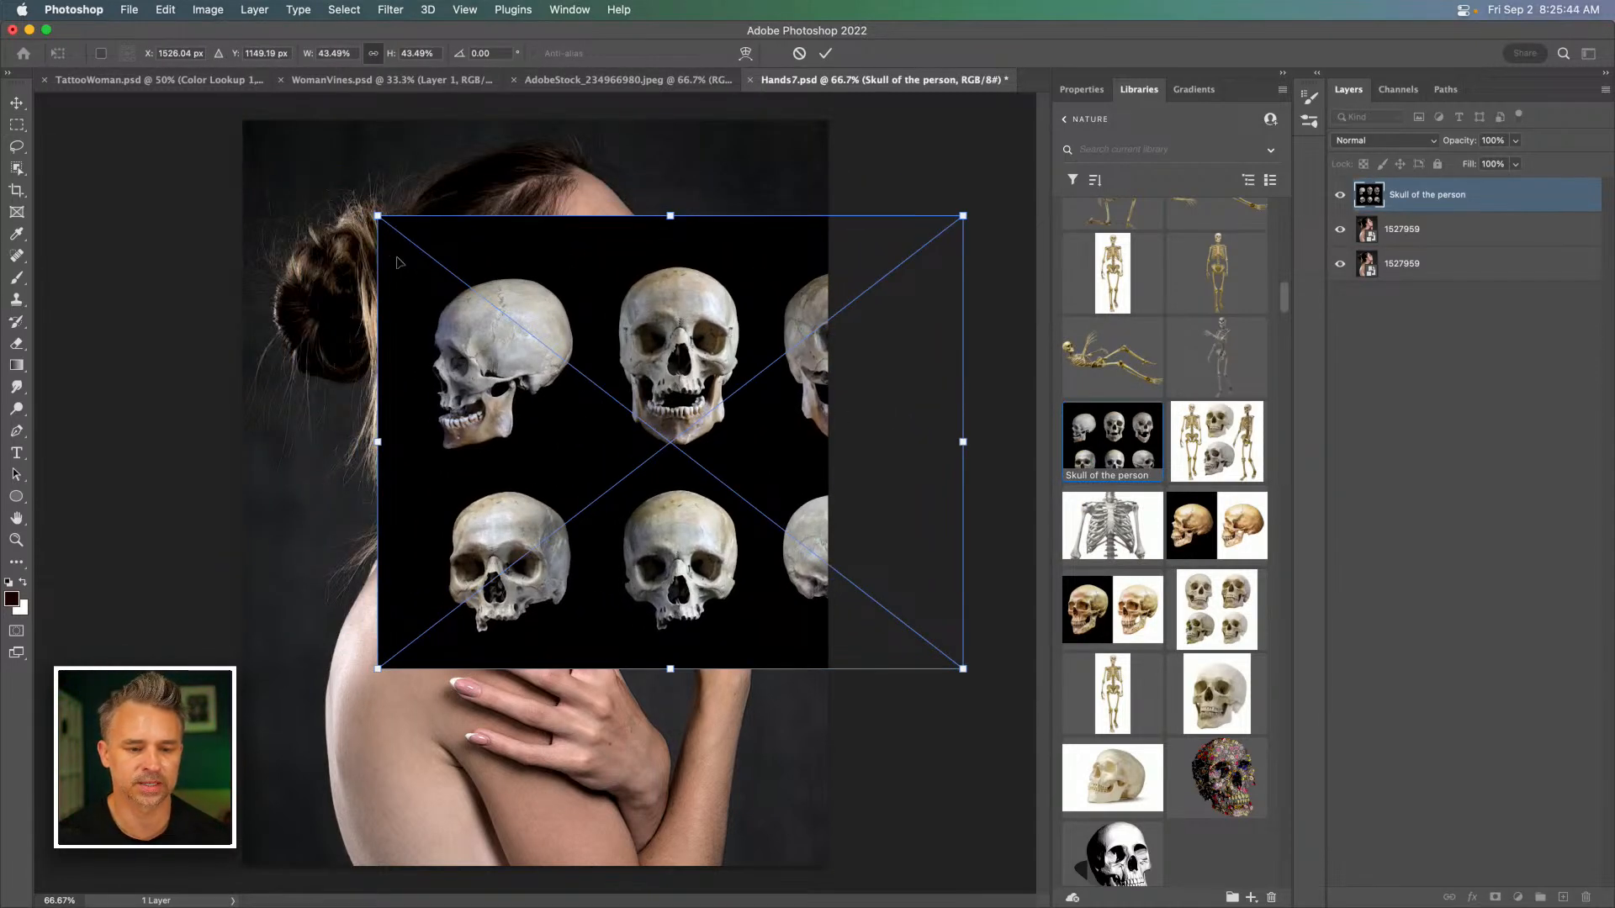
drag(380, 217, 110, 97)
drag(351, 326, 584, 466)
drag(379, 176, 1, 1)
drag(403, 362, 674, 564)
key(Return)
Copy a rectangular area around the upper side-profile skull to a new layer and delete the "Skull of the person" layer.
right_click(1500, 207)
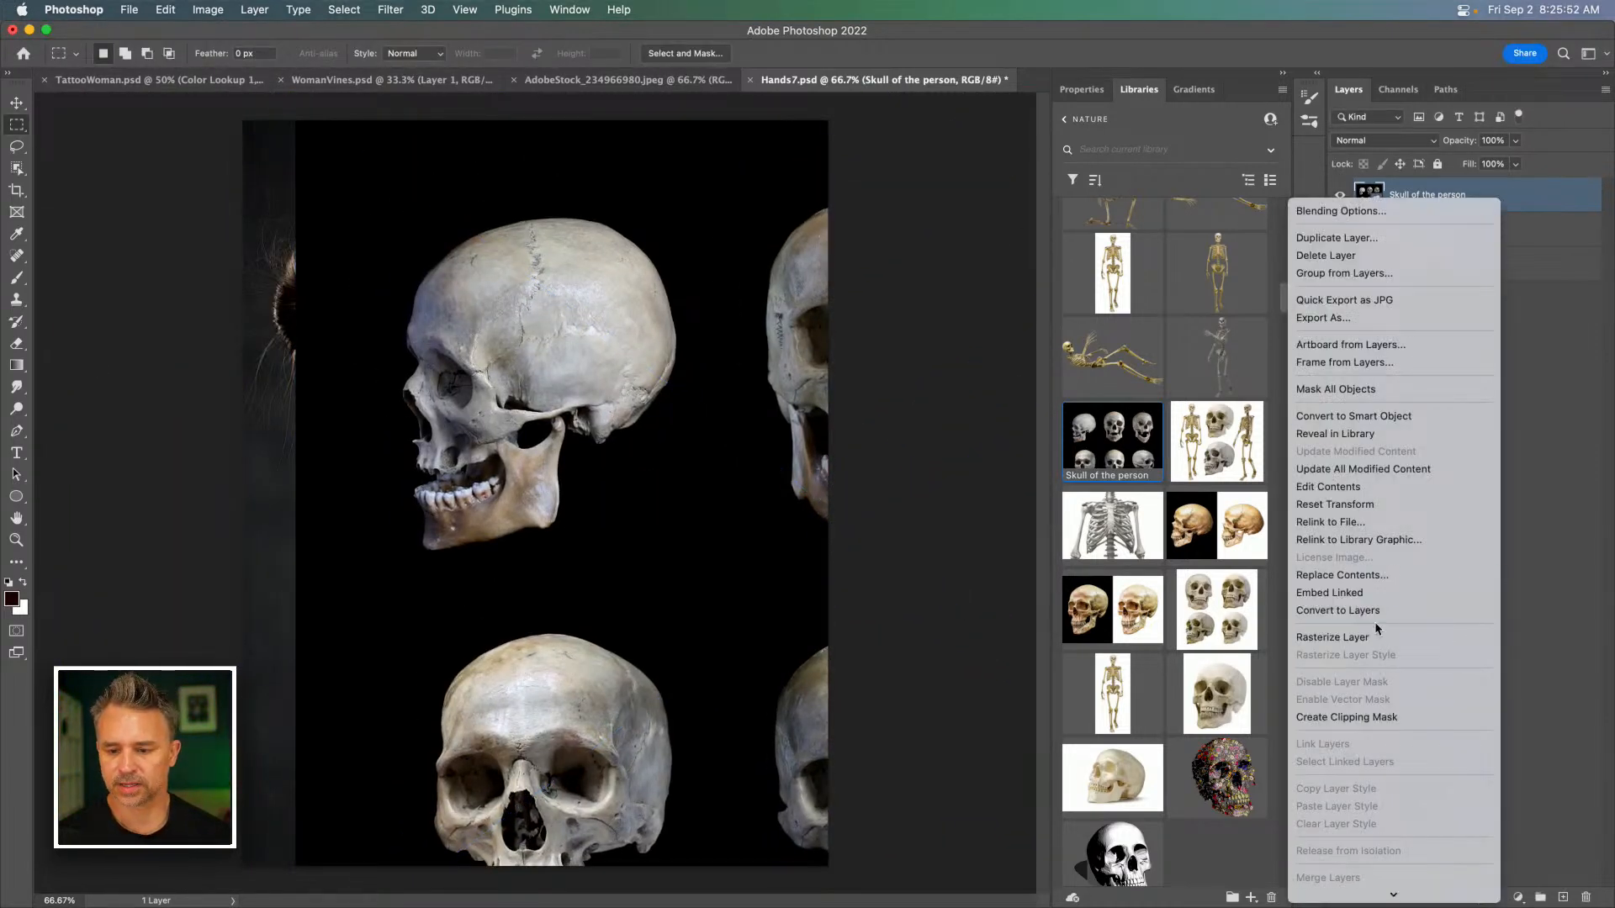
click(311, 427)
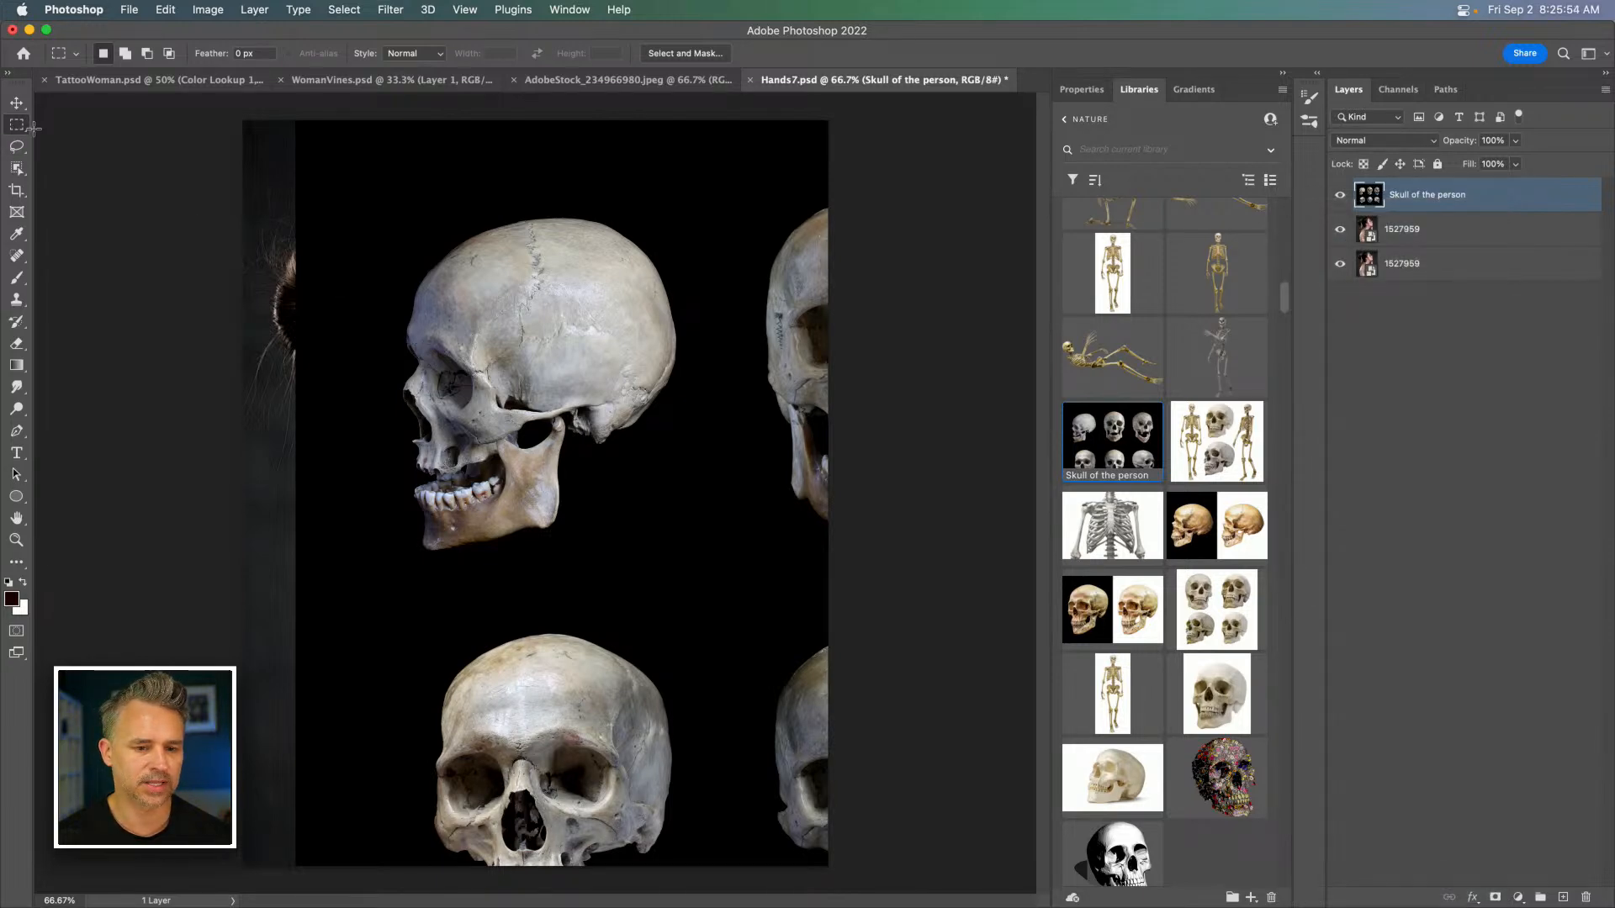
drag(367, 204, 705, 584)
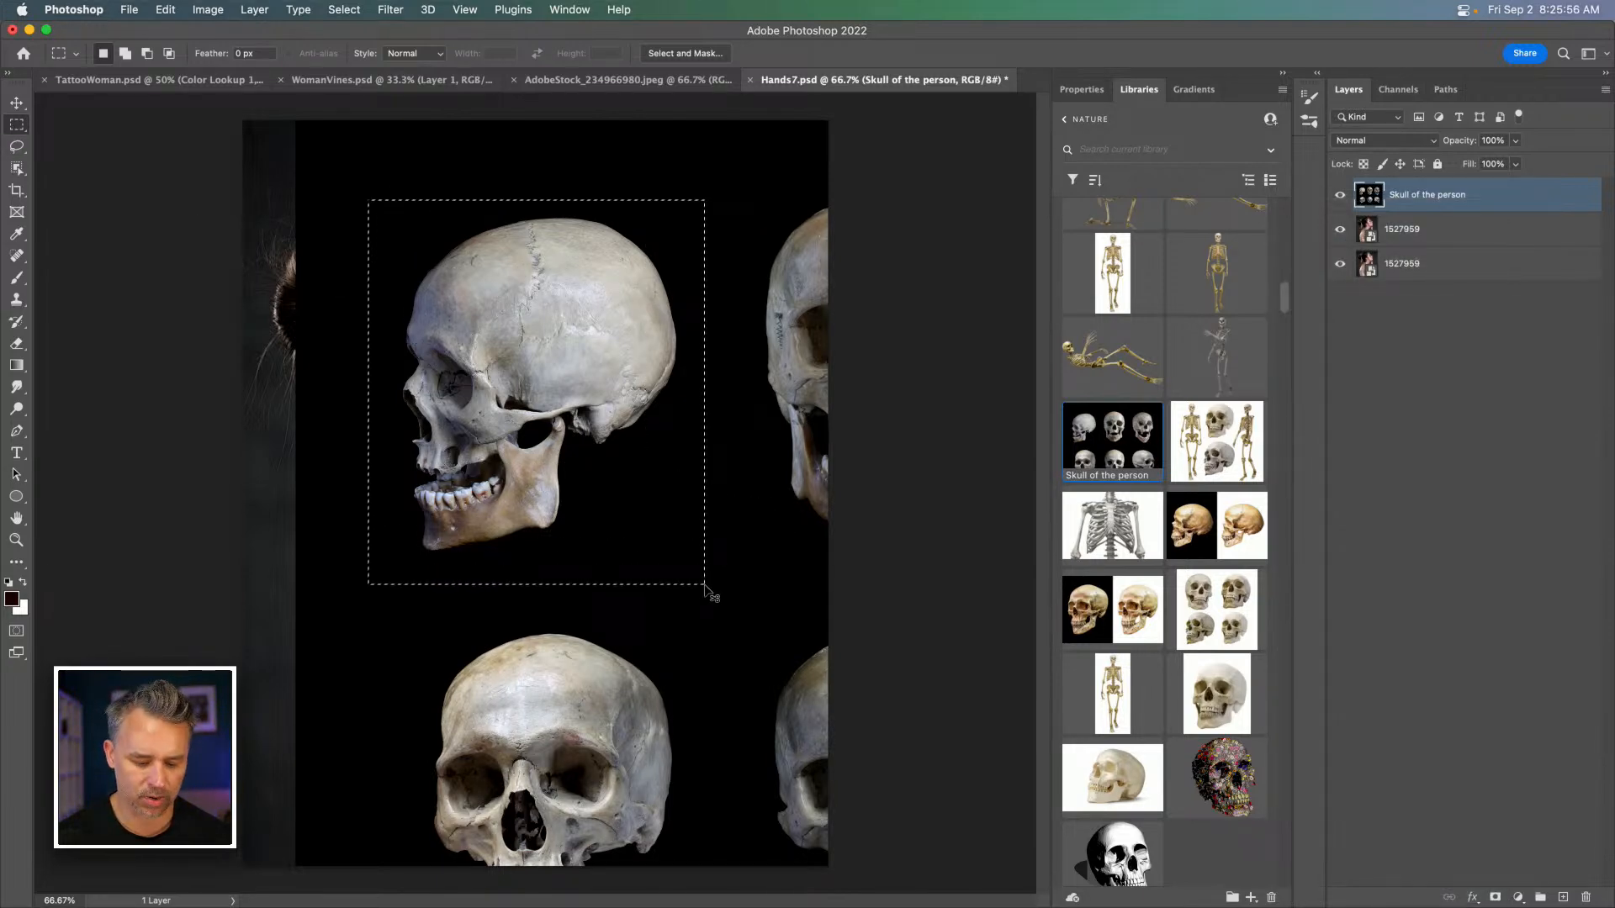
key(super+j)
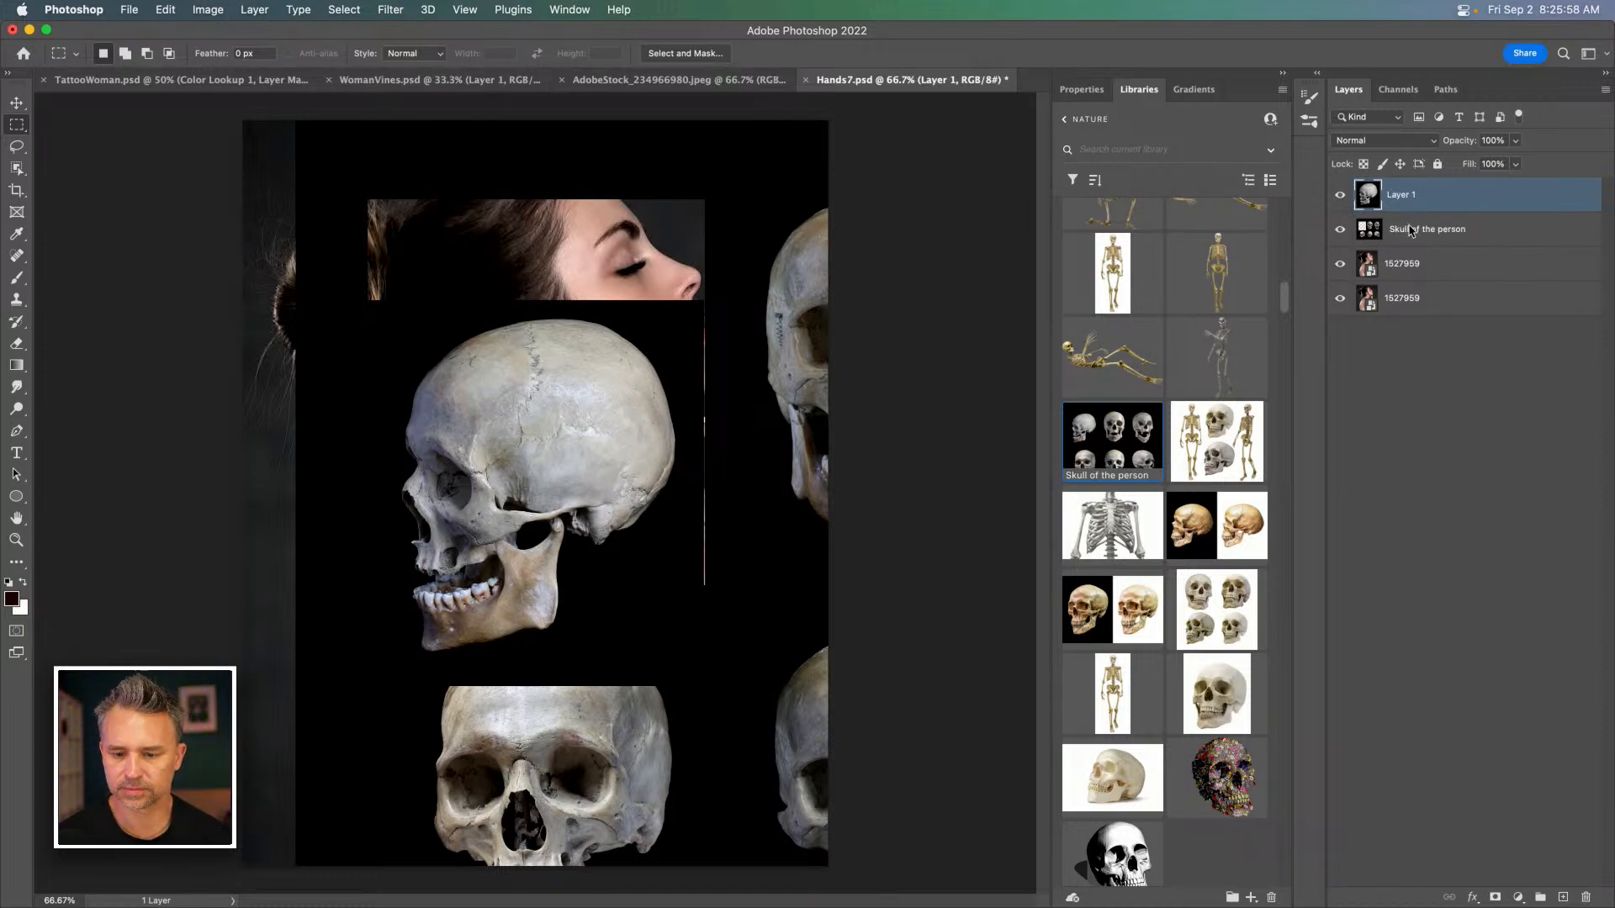
click(1408, 231)
key(BackSpace)
Place the "Human anatomy. Human skull" collection of rotated skulls above the photo and enlarge it well beyond the canvas width.
scroll(1213, 681, down, 5)
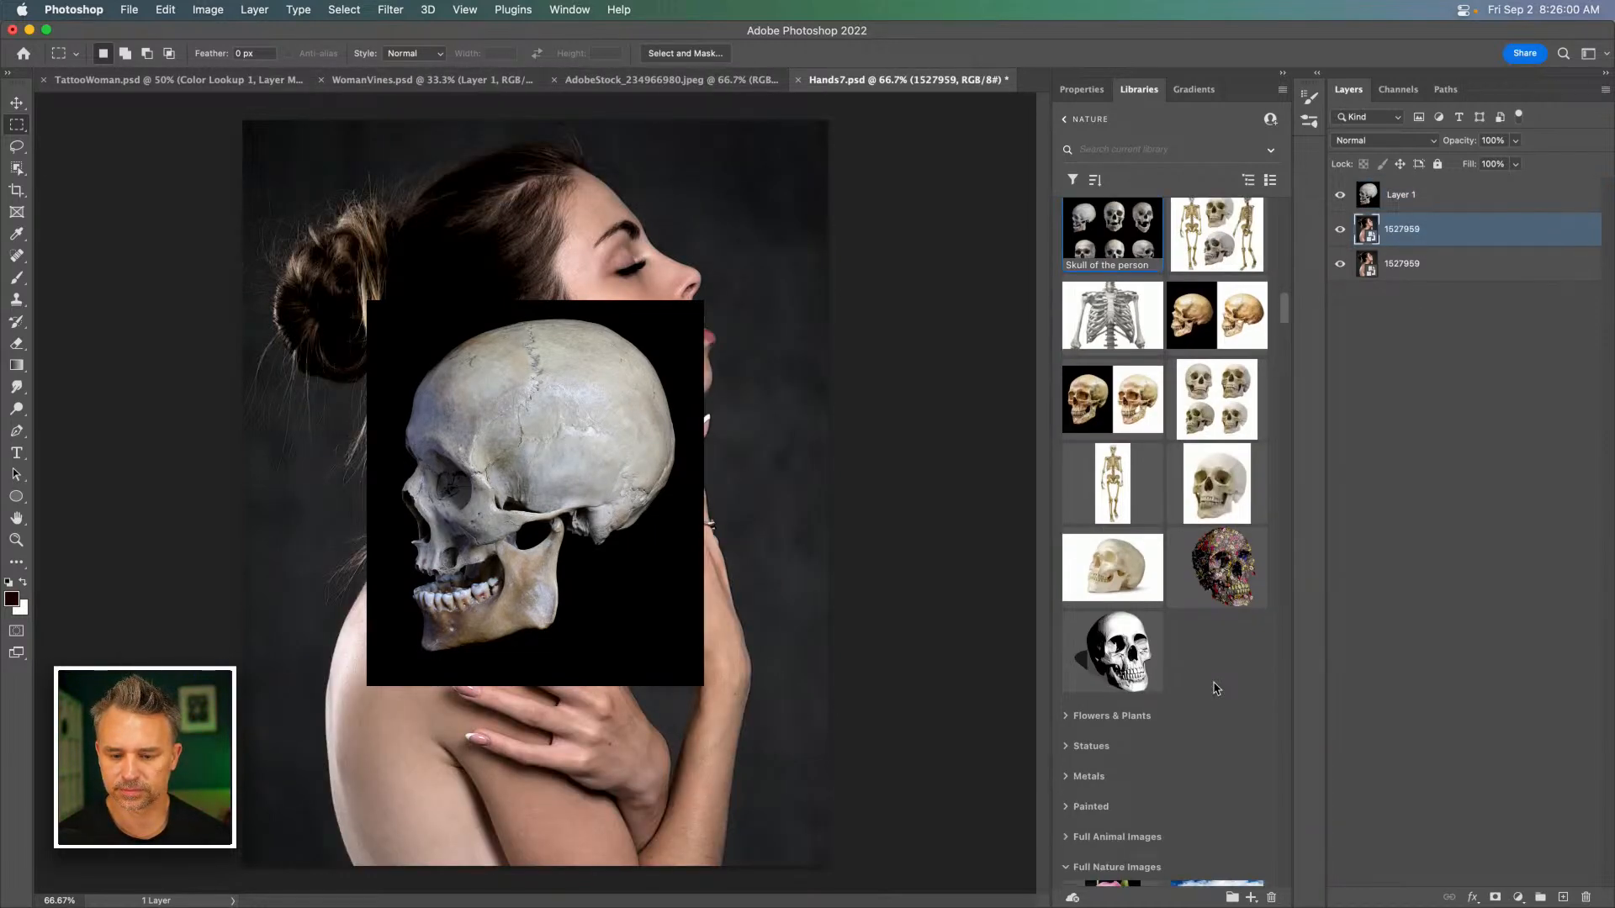
scroll(1213, 681, up, 5)
scroll(1213, 681, up, 5)
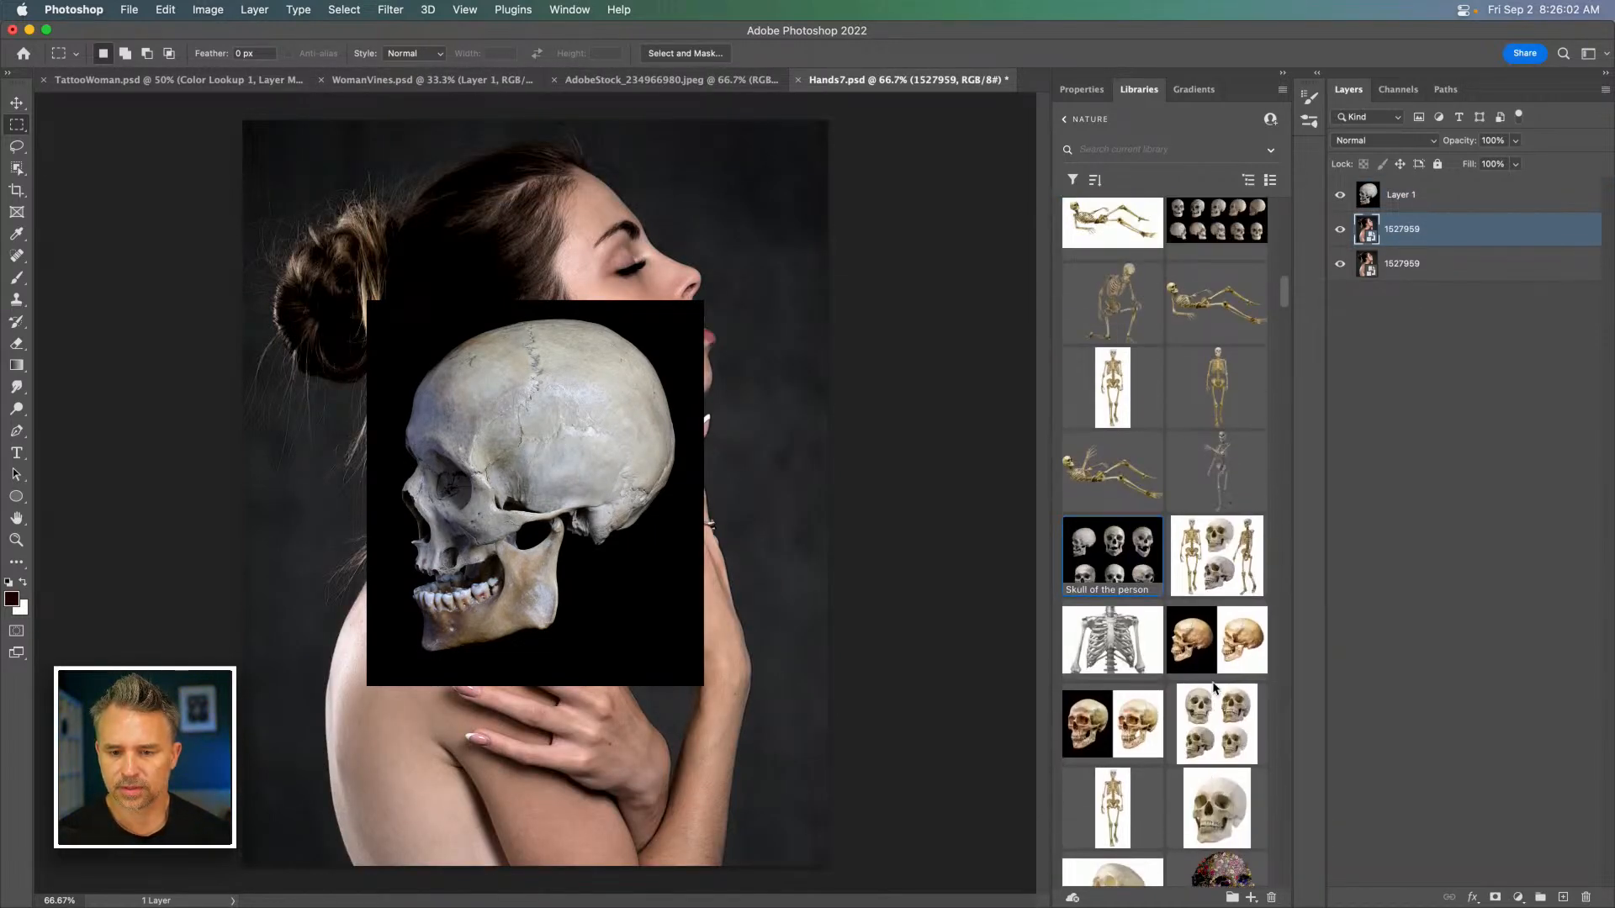
drag(1198, 397, 497, 355)
drag(384, 254, 434, 177)
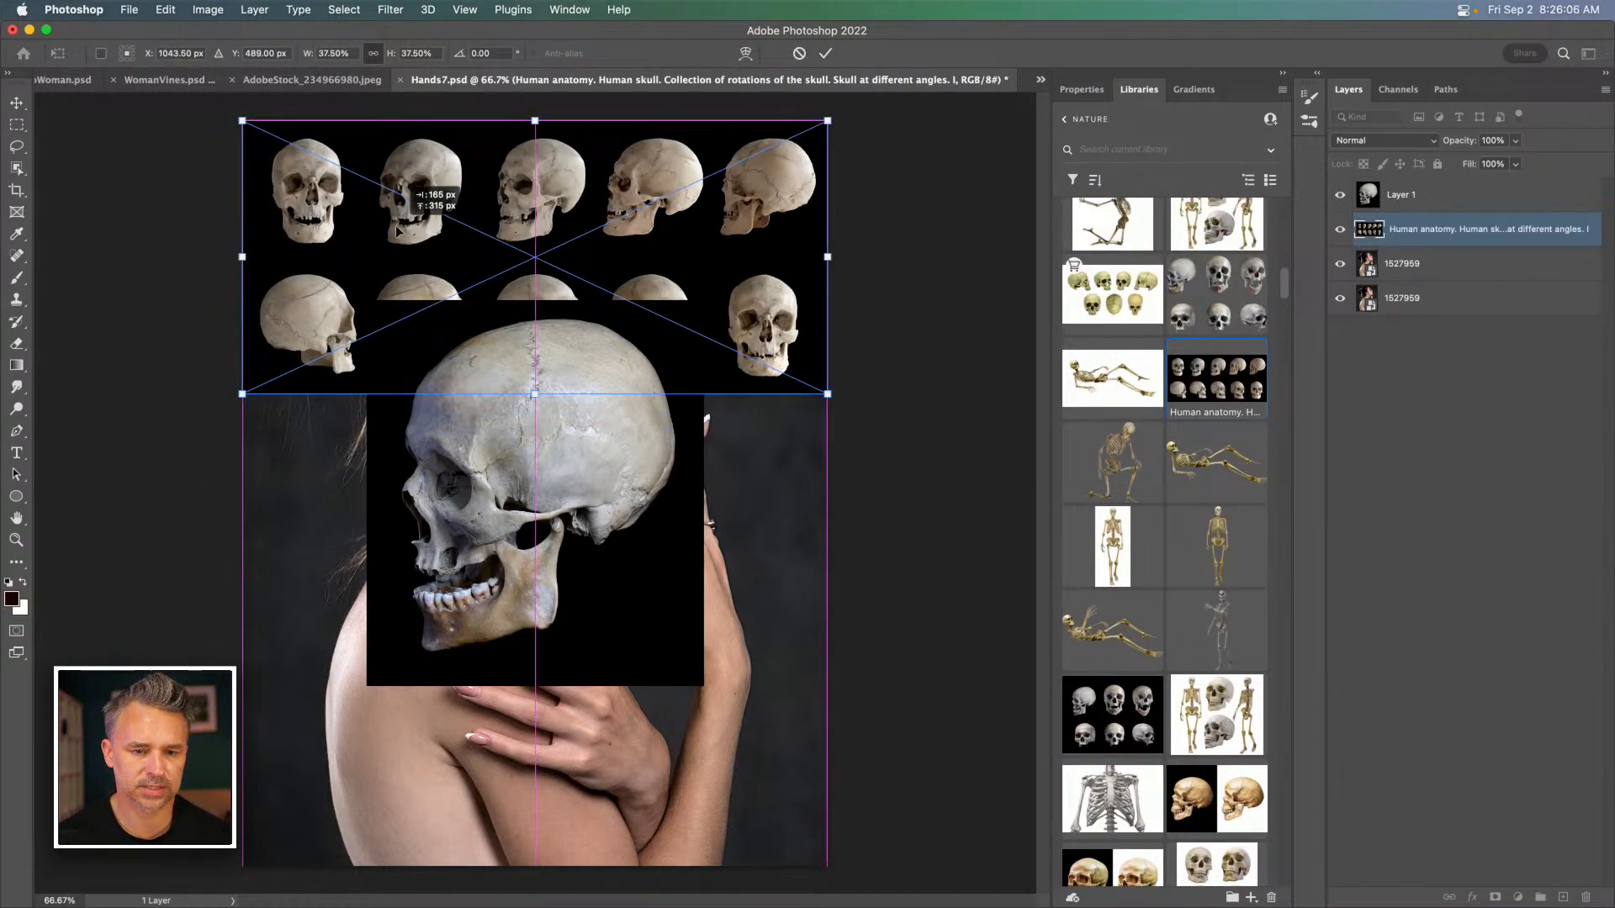
drag(243, 392, 29, 599)
drag(814, 543, 1155, 786)
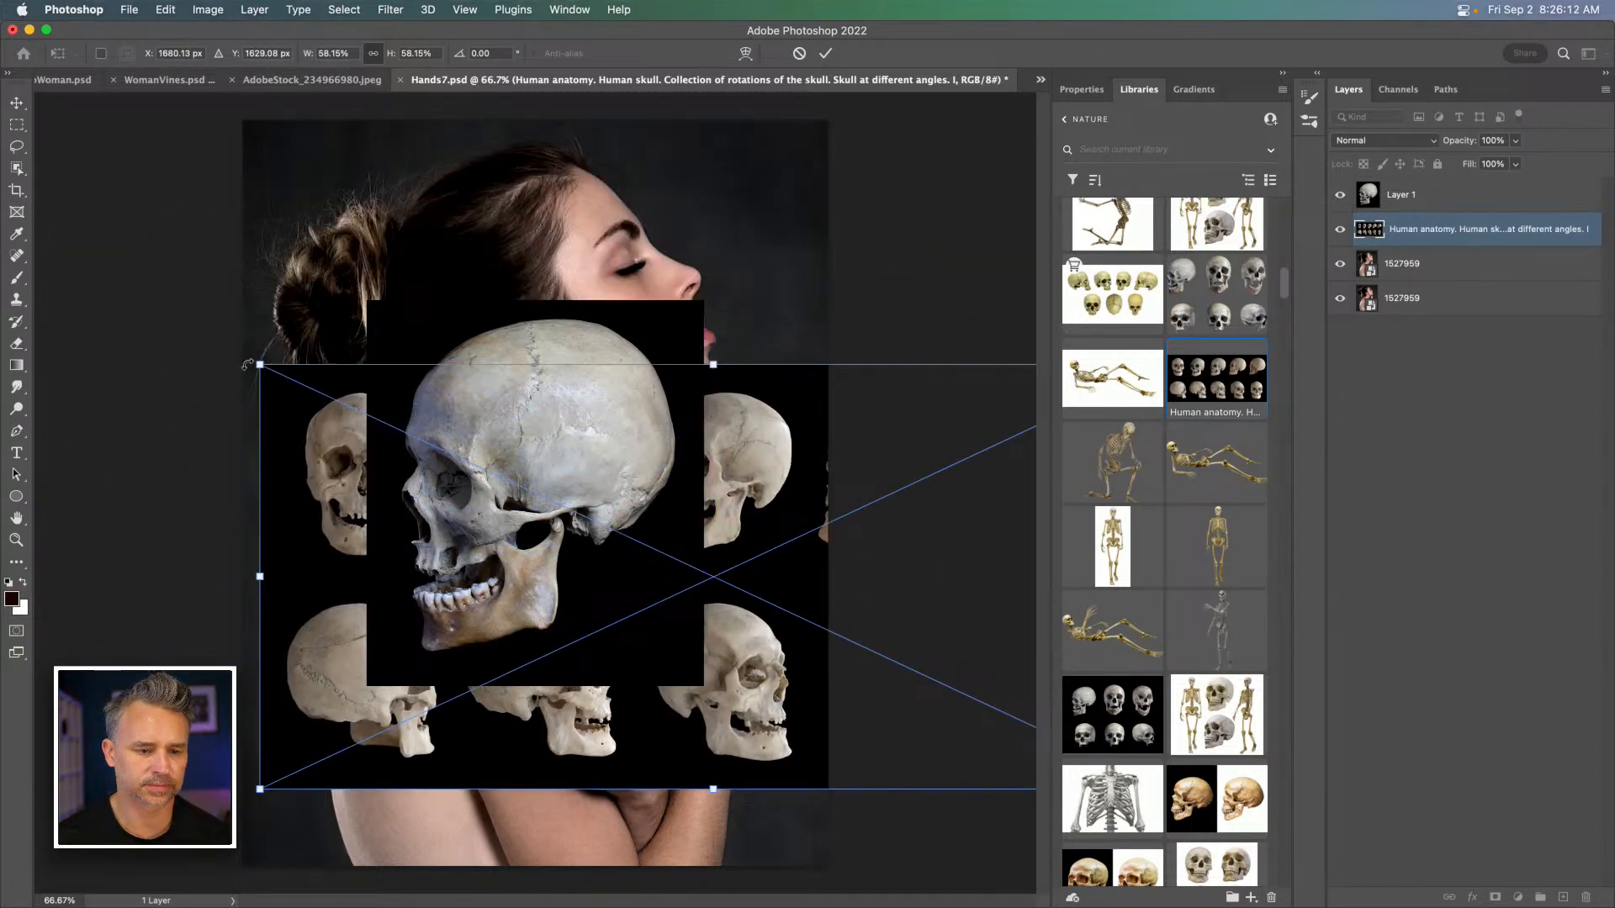
drag(257, 364, 2, 93)
drag(621, 355, 464, 198)
key(Return)
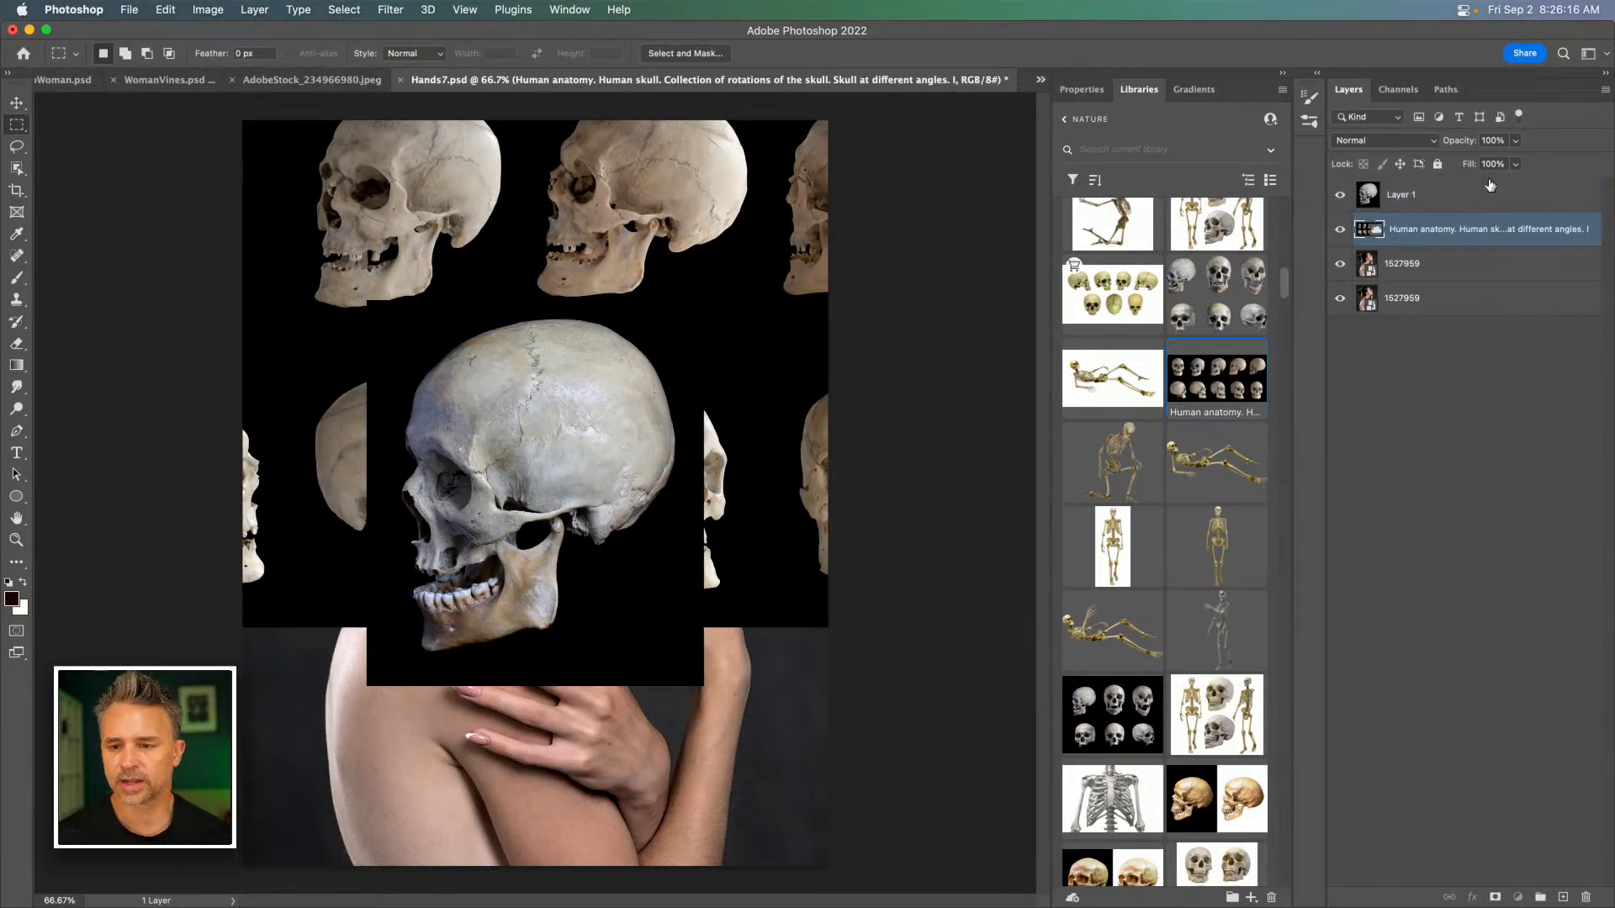
Bring the skull collection layer to the top of the stack and shift it down until the upper-row skulls show completely.
drag(1491, 239, 1475, 188)
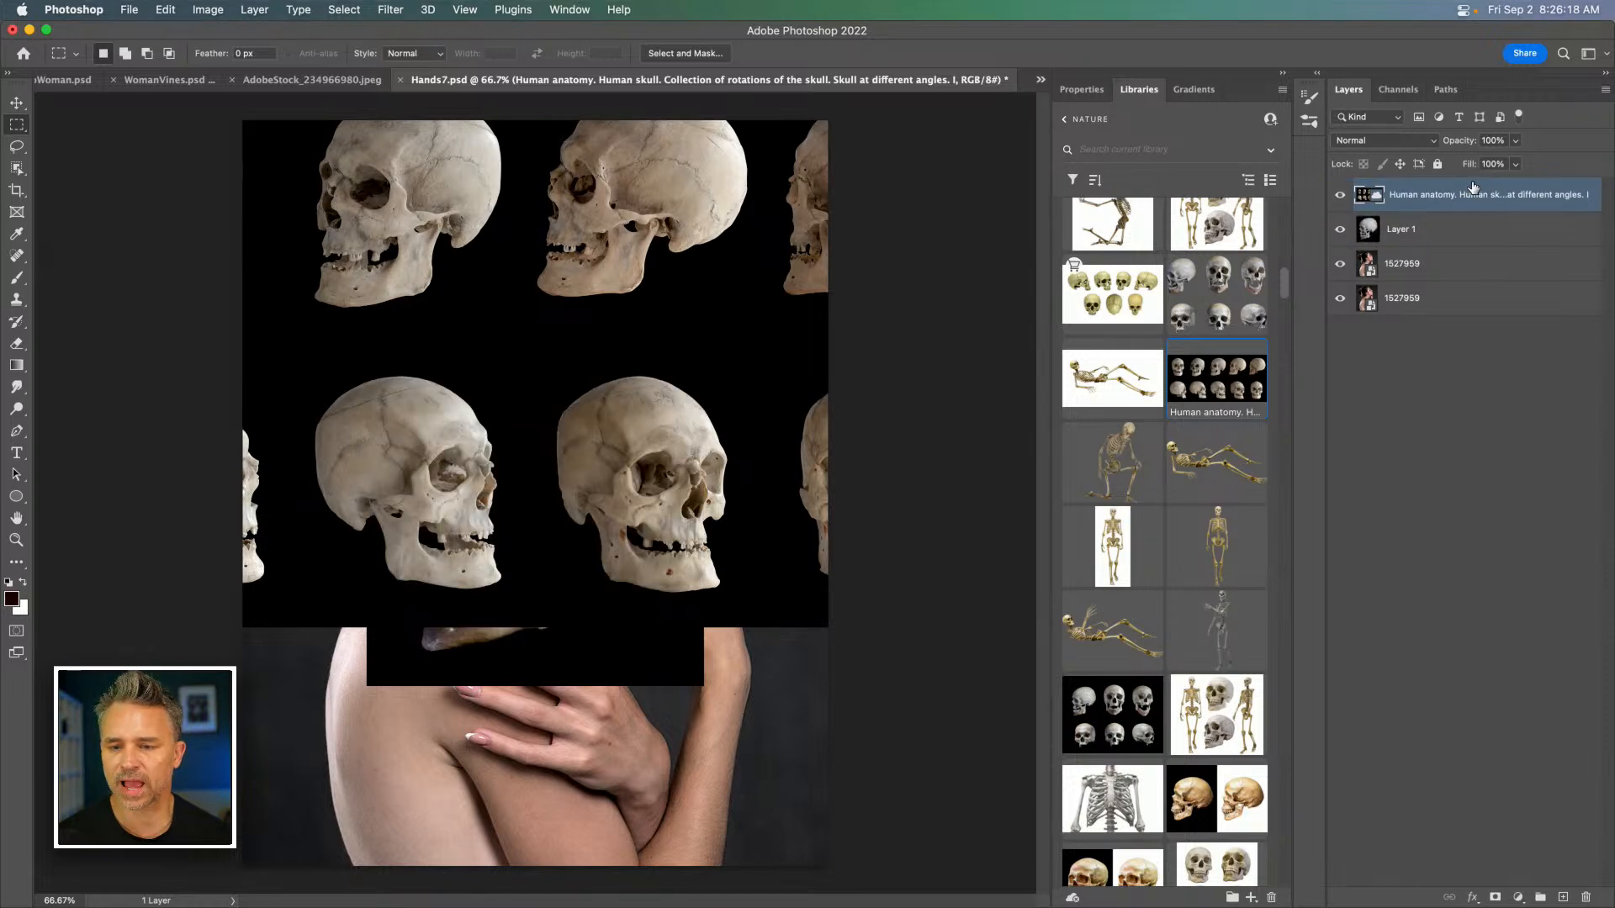
key(super+1)
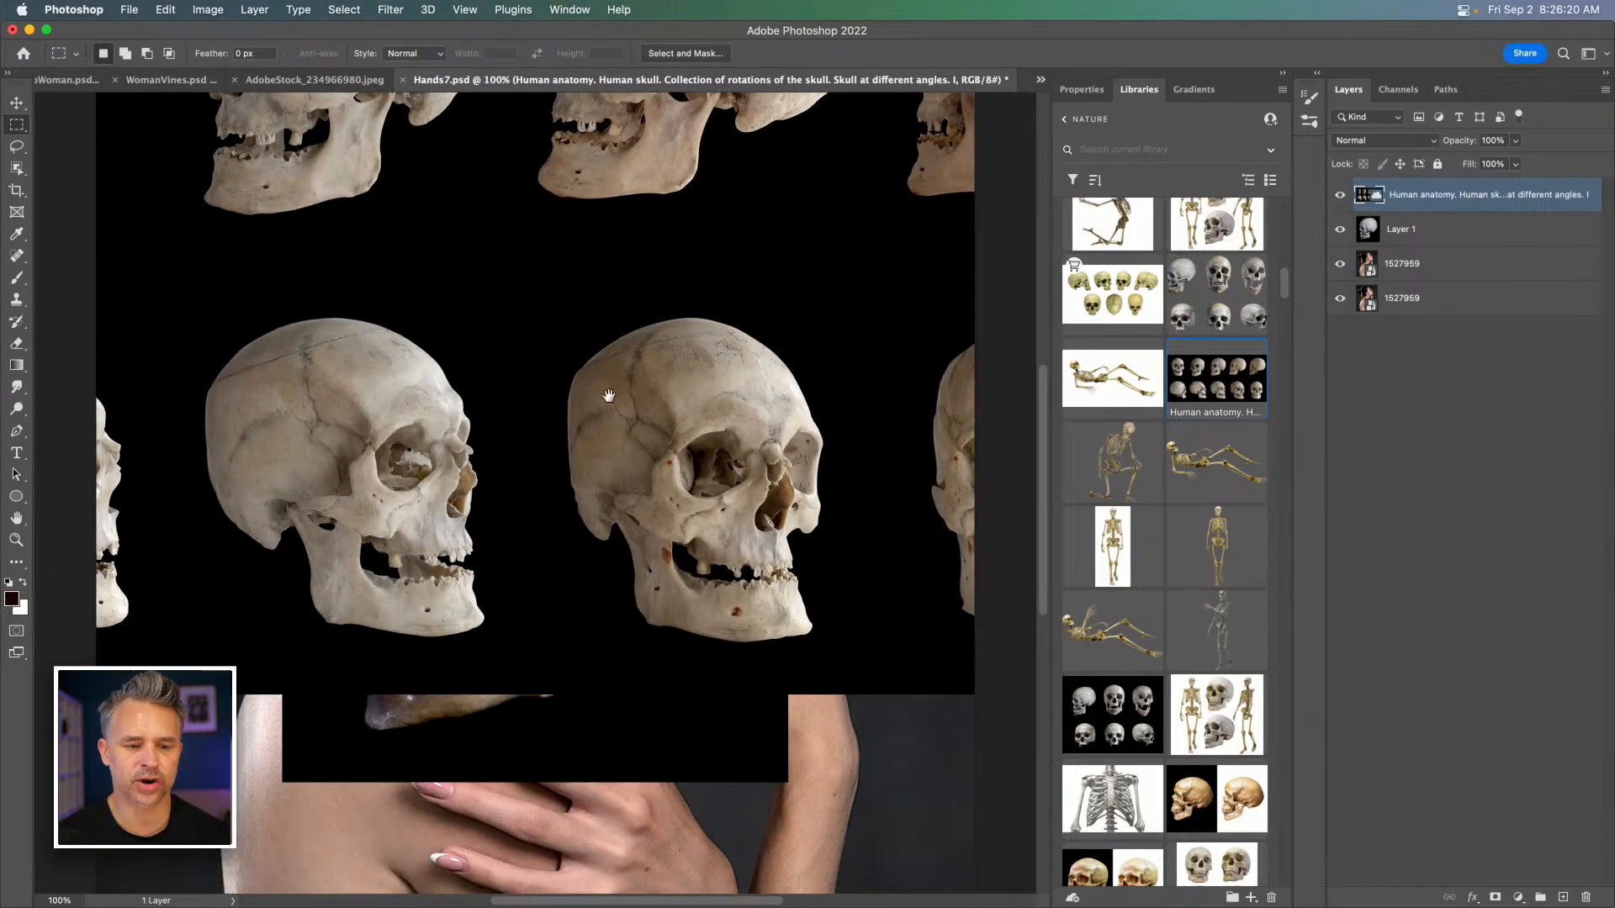
scroll(609, 379, up, 6)
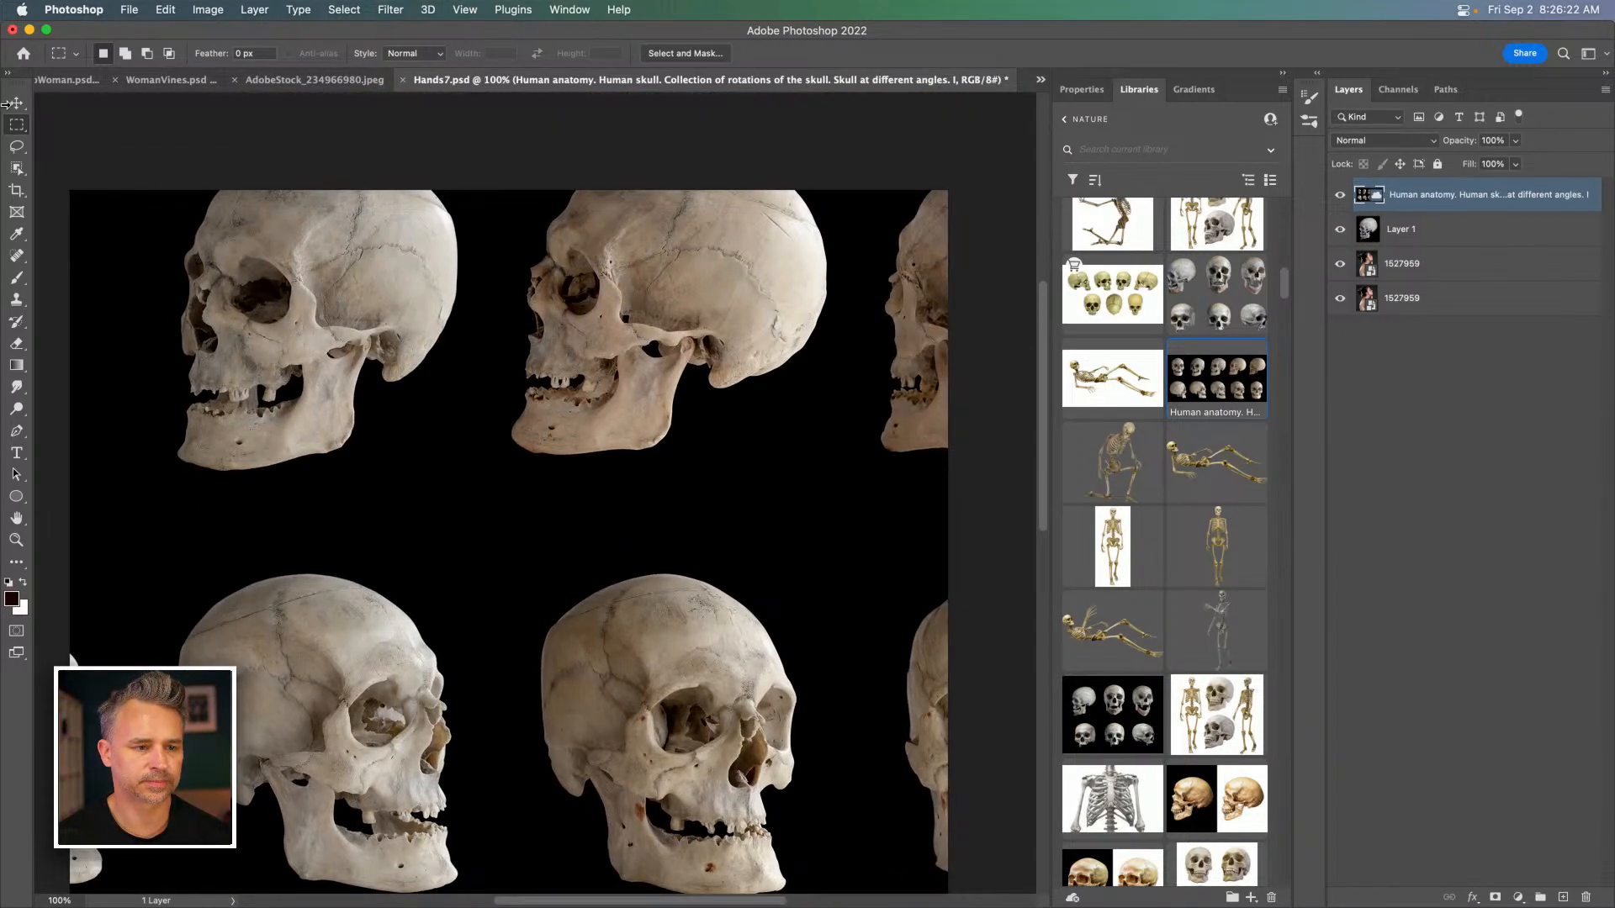
click(15, 102)
drag(497, 352, 521, 530)
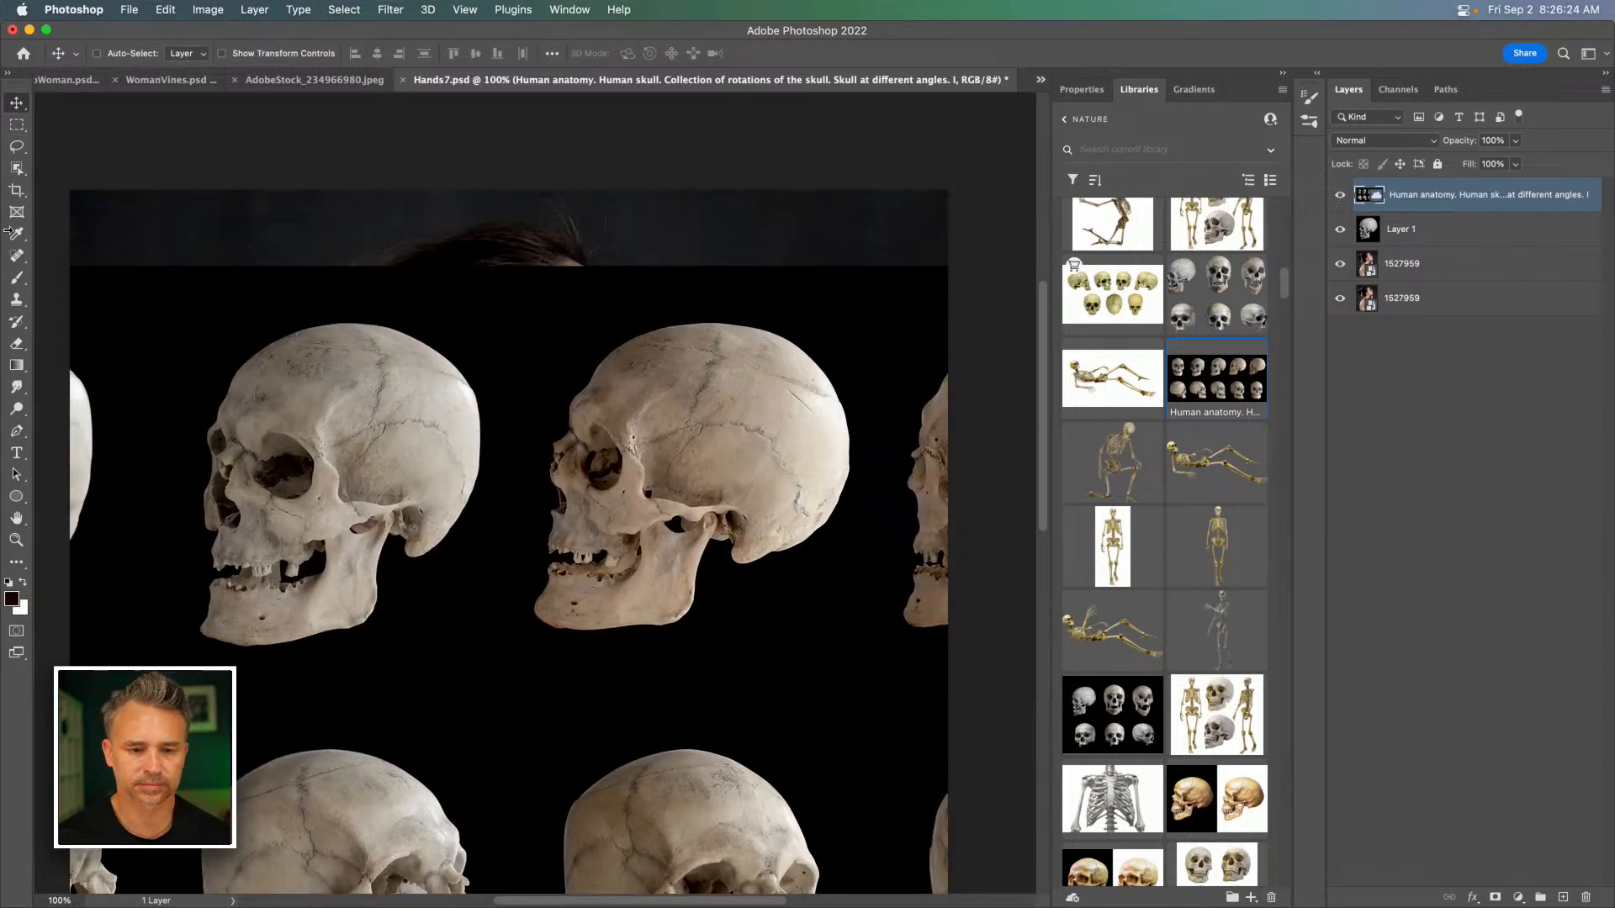
Copy the left-facing profile skull from the collection's upper row to a new layer and hide the three layers directly beneath it.
click(16, 124)
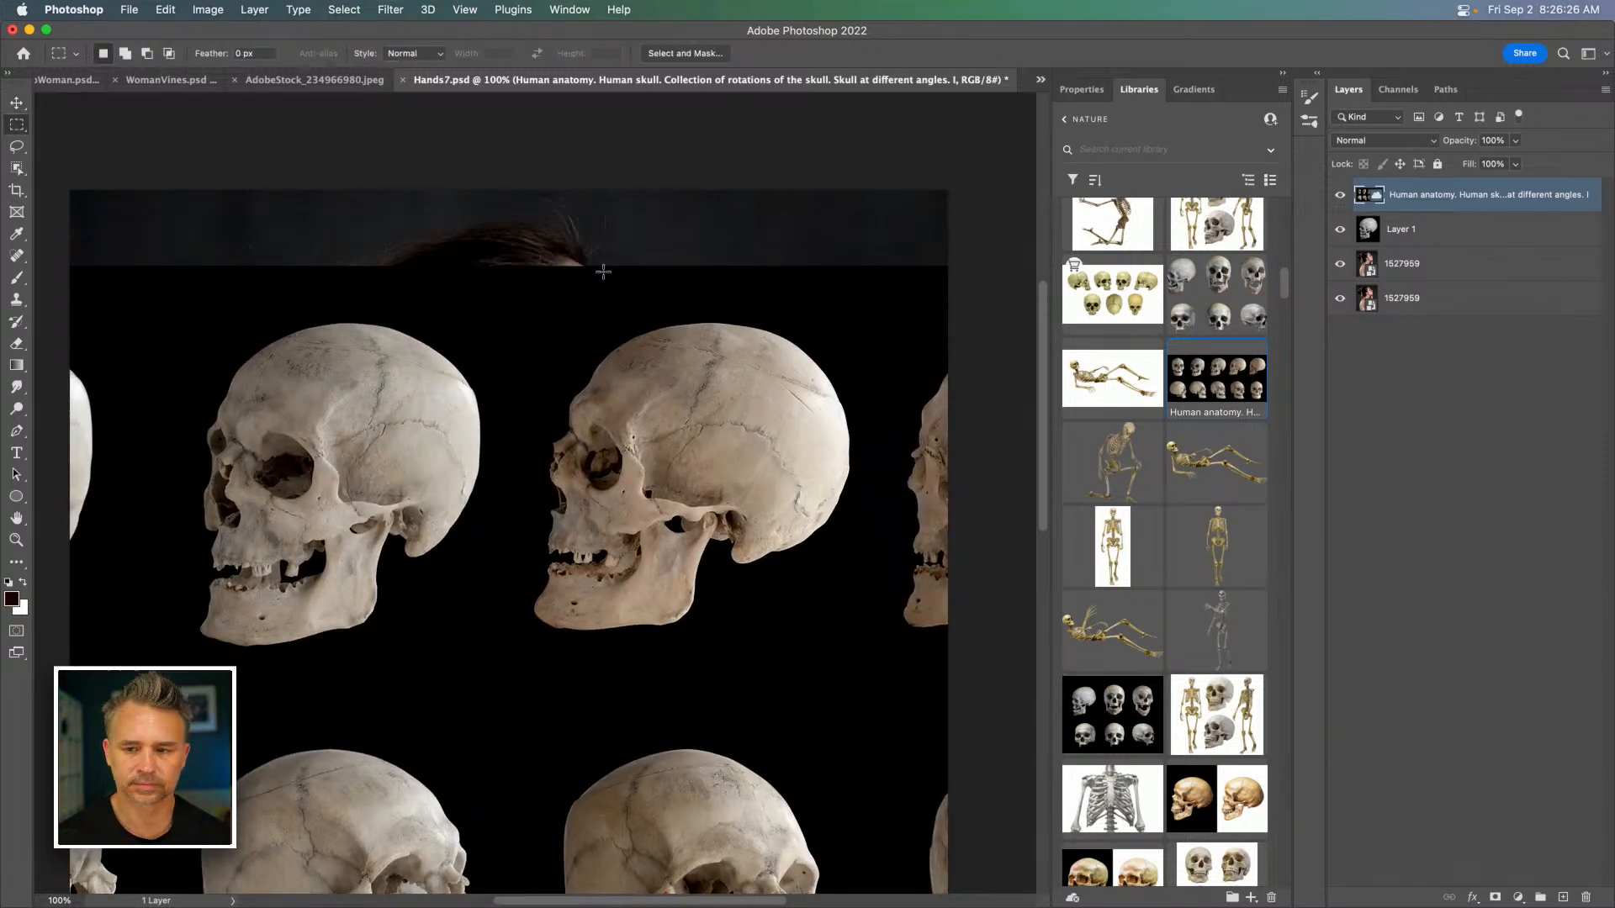
right_click(1554, 200)
drag(506, 298, 881, 655)
key(super+c)
key(super+v)
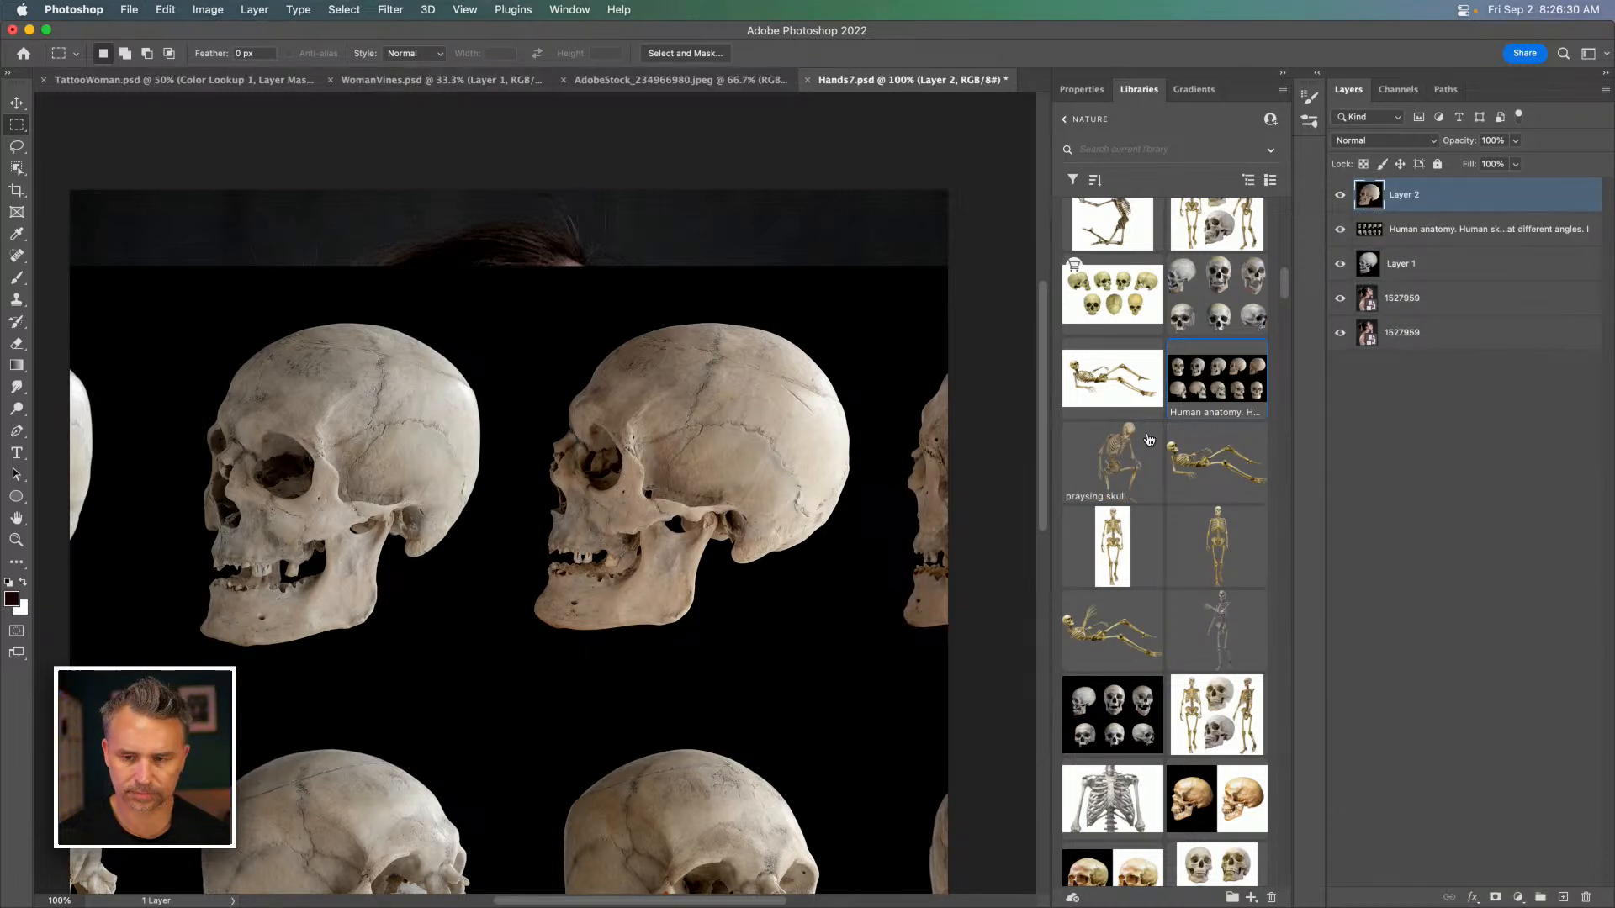
drag(1340, 229, 1340, 284)
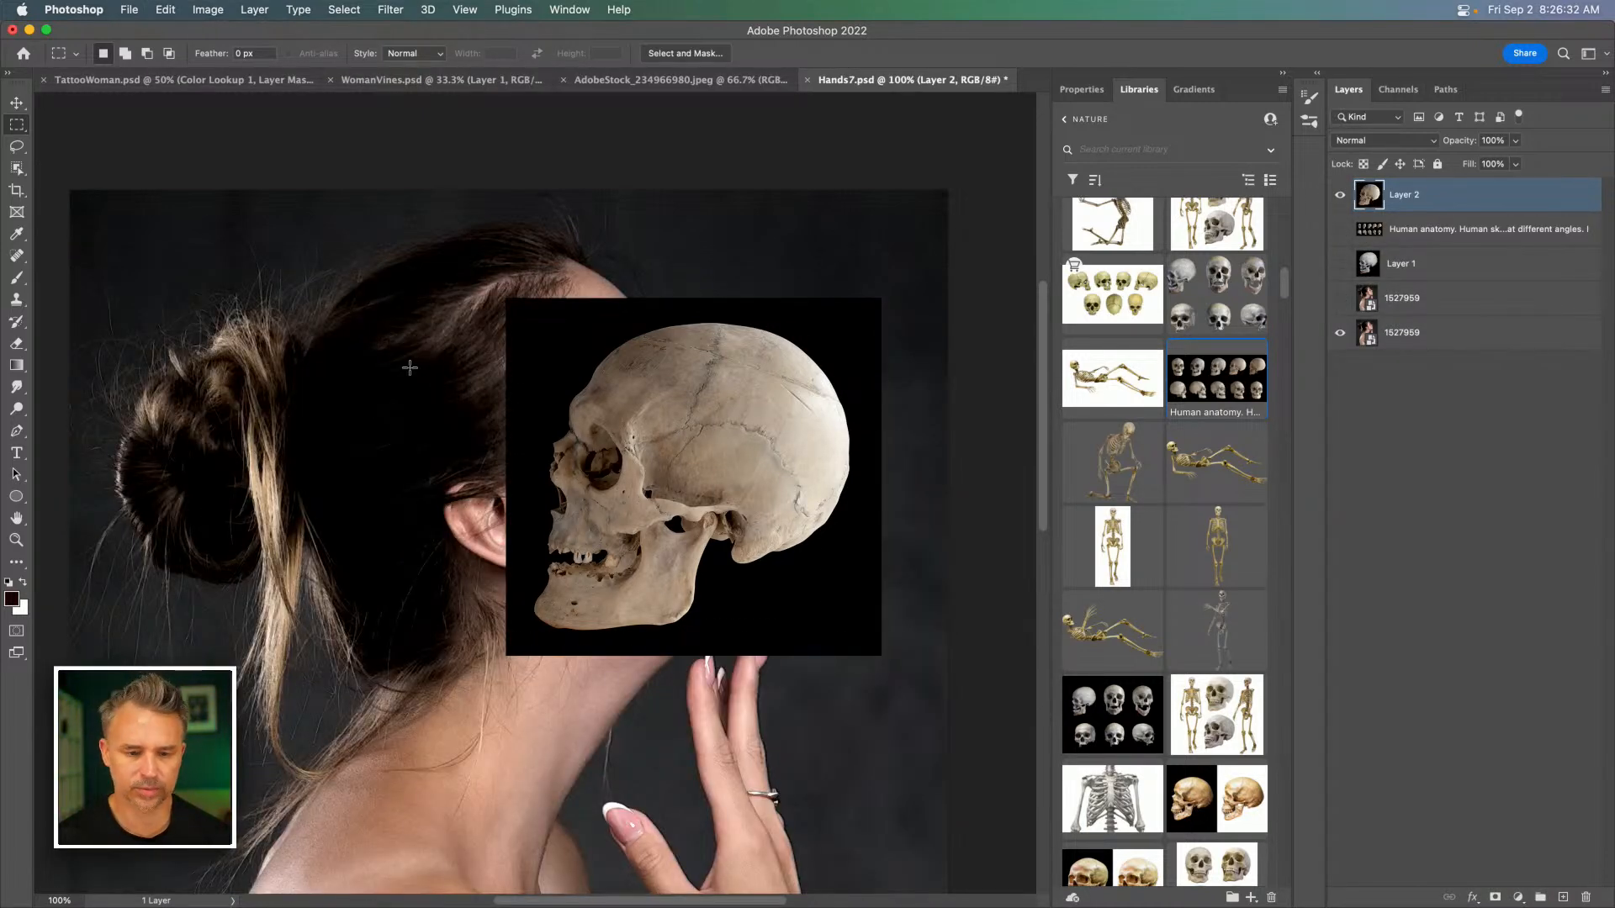
Flip the copied skull on Layer 2 horizontally and rotate it about 20° counterclockwise.
key(super+t)
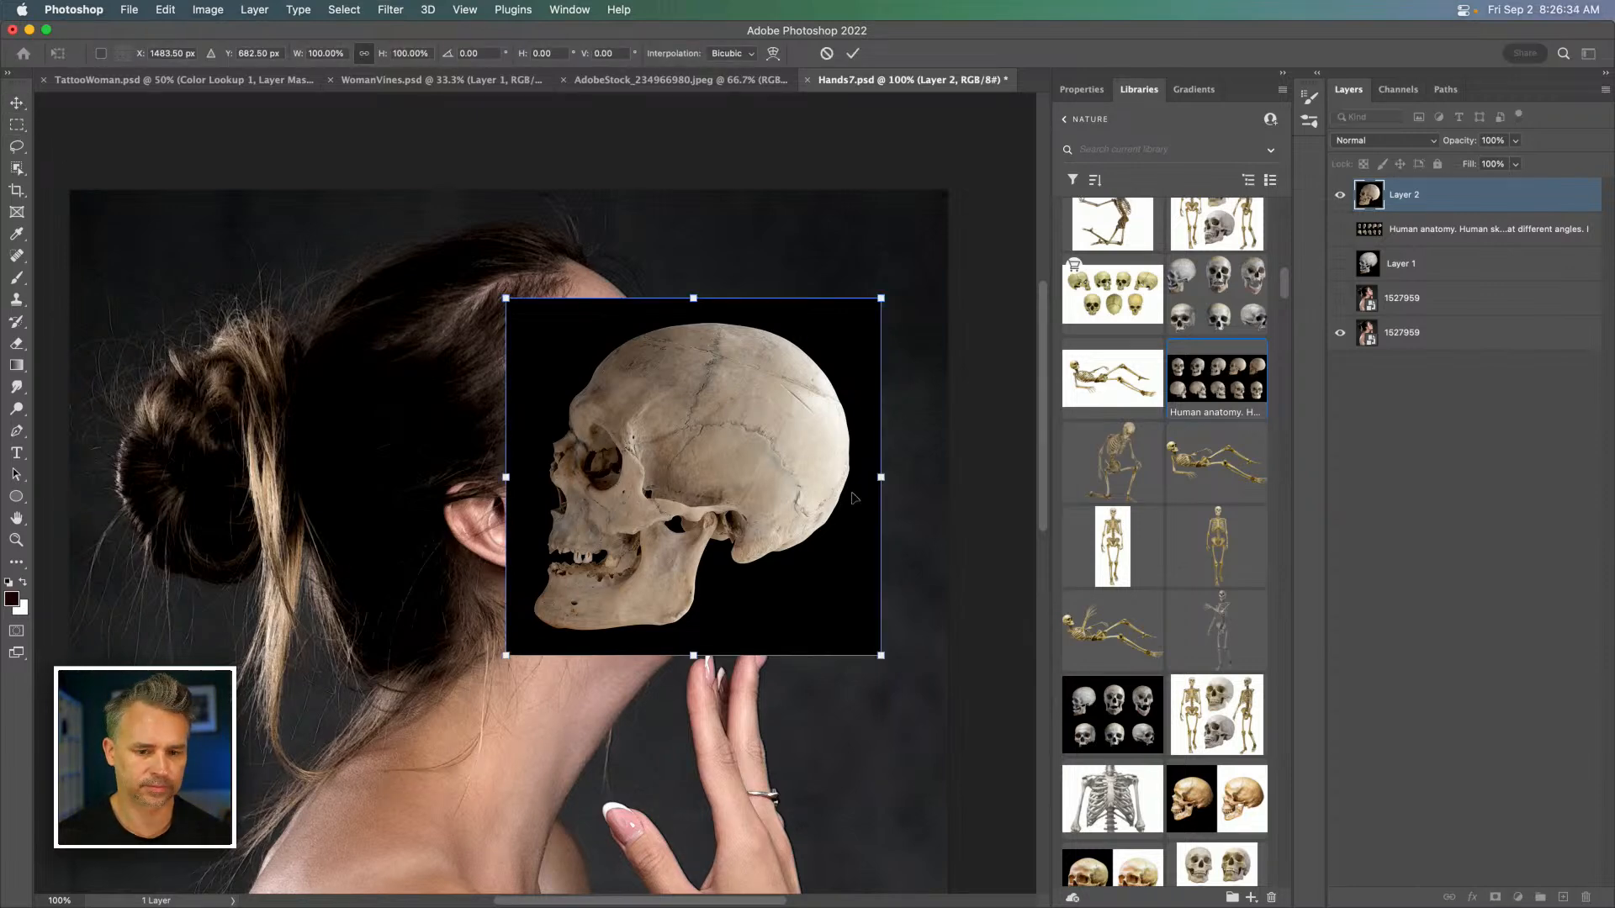
right_click(703, 401)
click(767, 797)
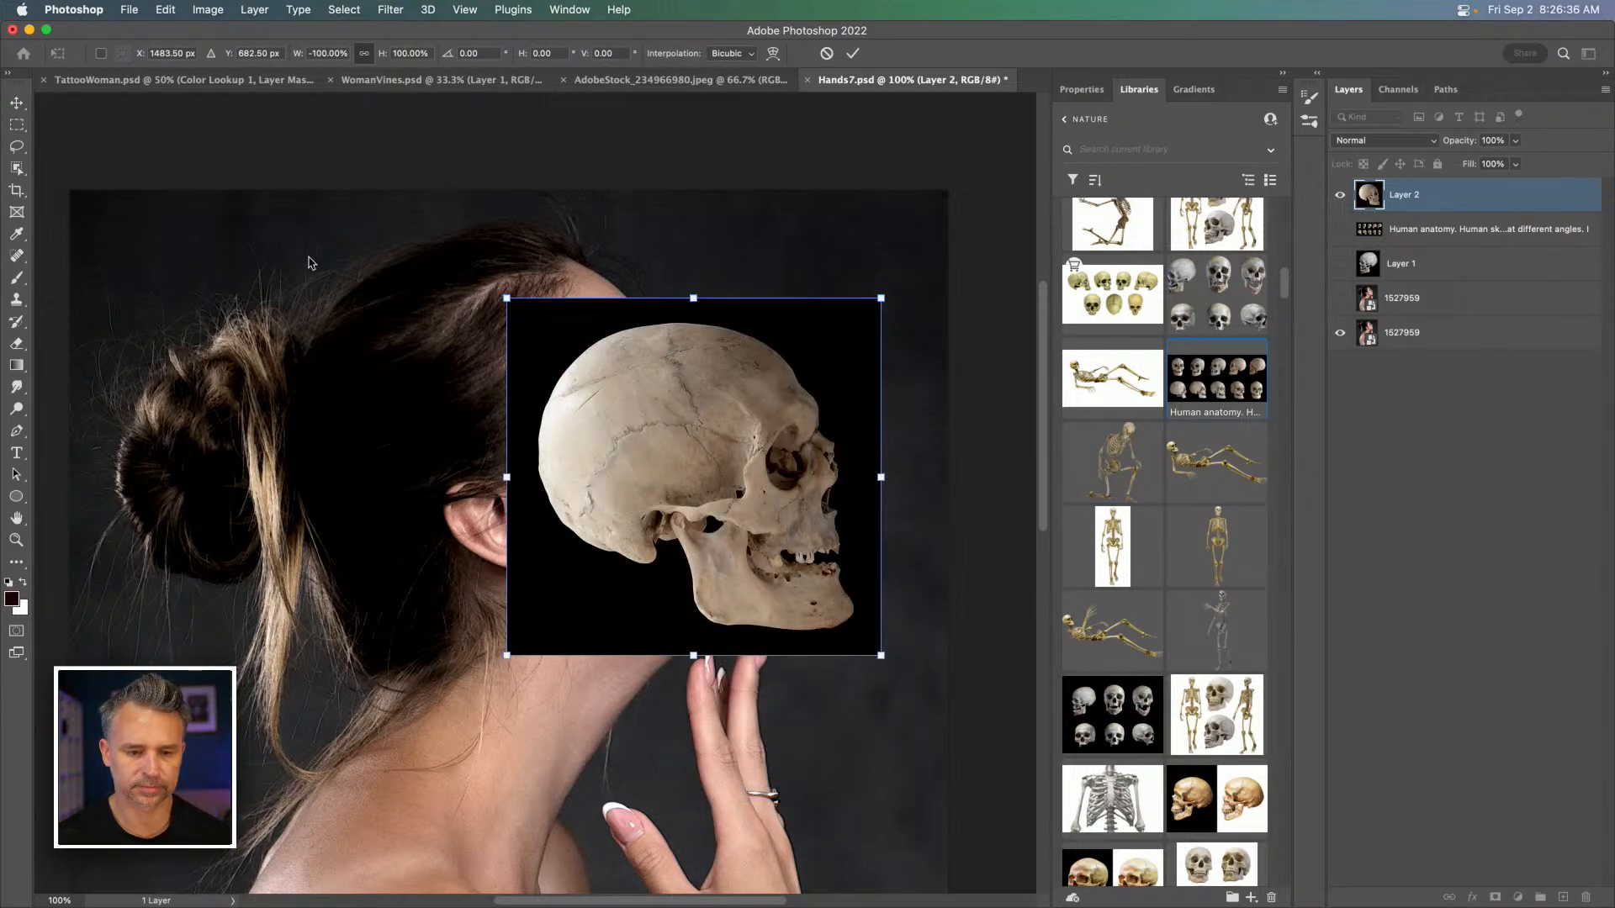
drag(500, 260, 435, 291)
key(Return)
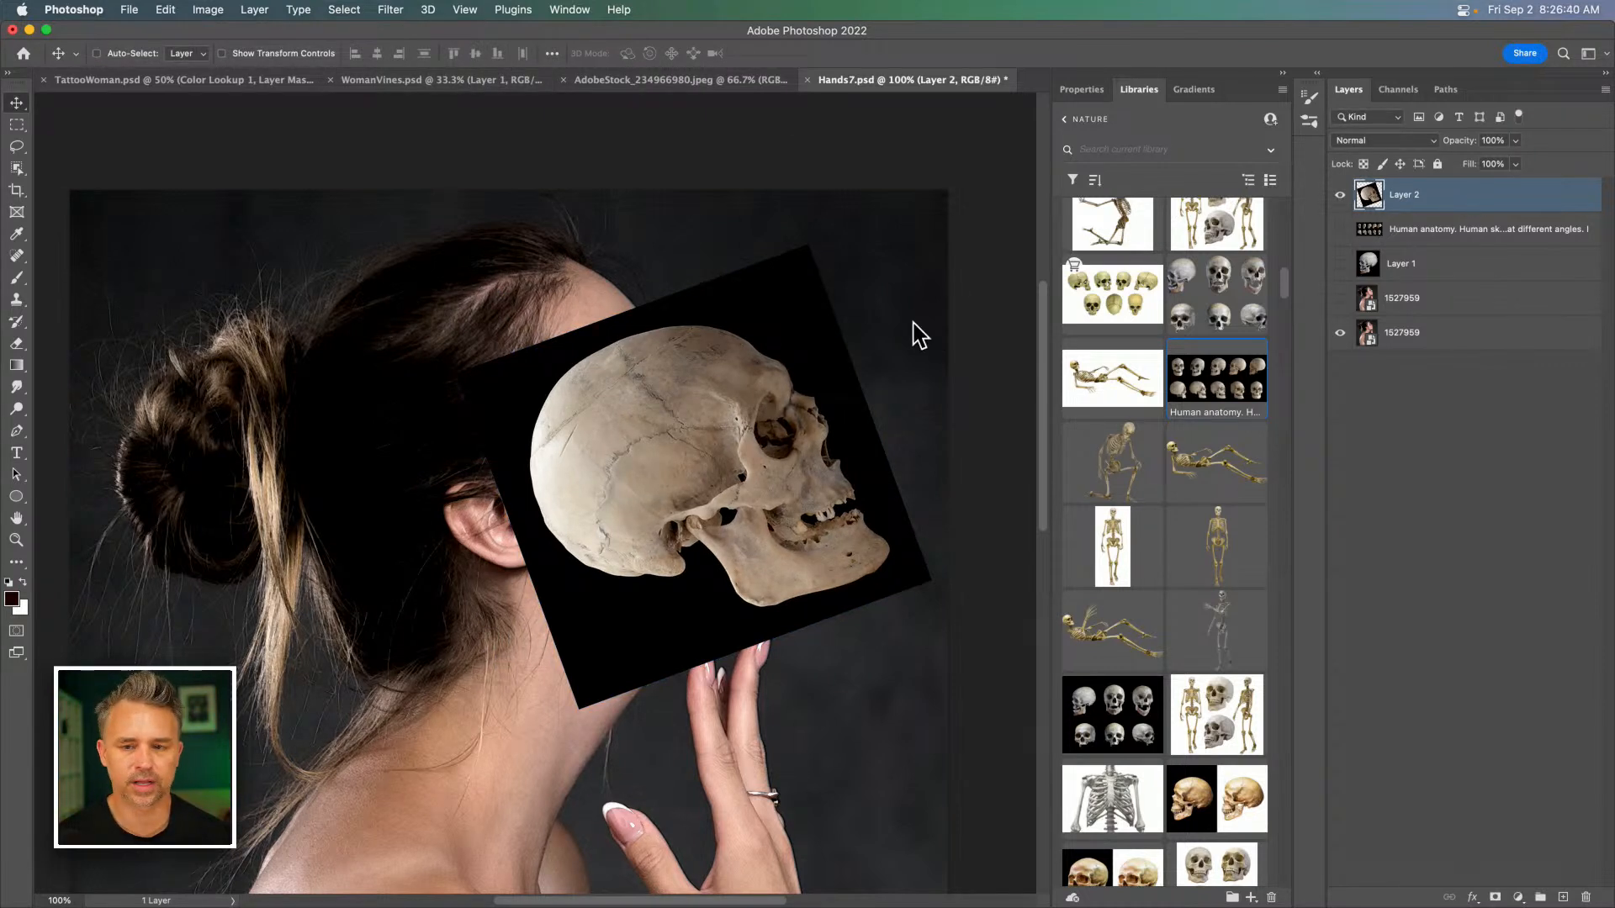
Remove the black background from the skull on Layer 2 and apply the resulting layer mask.
click(1096, 93)
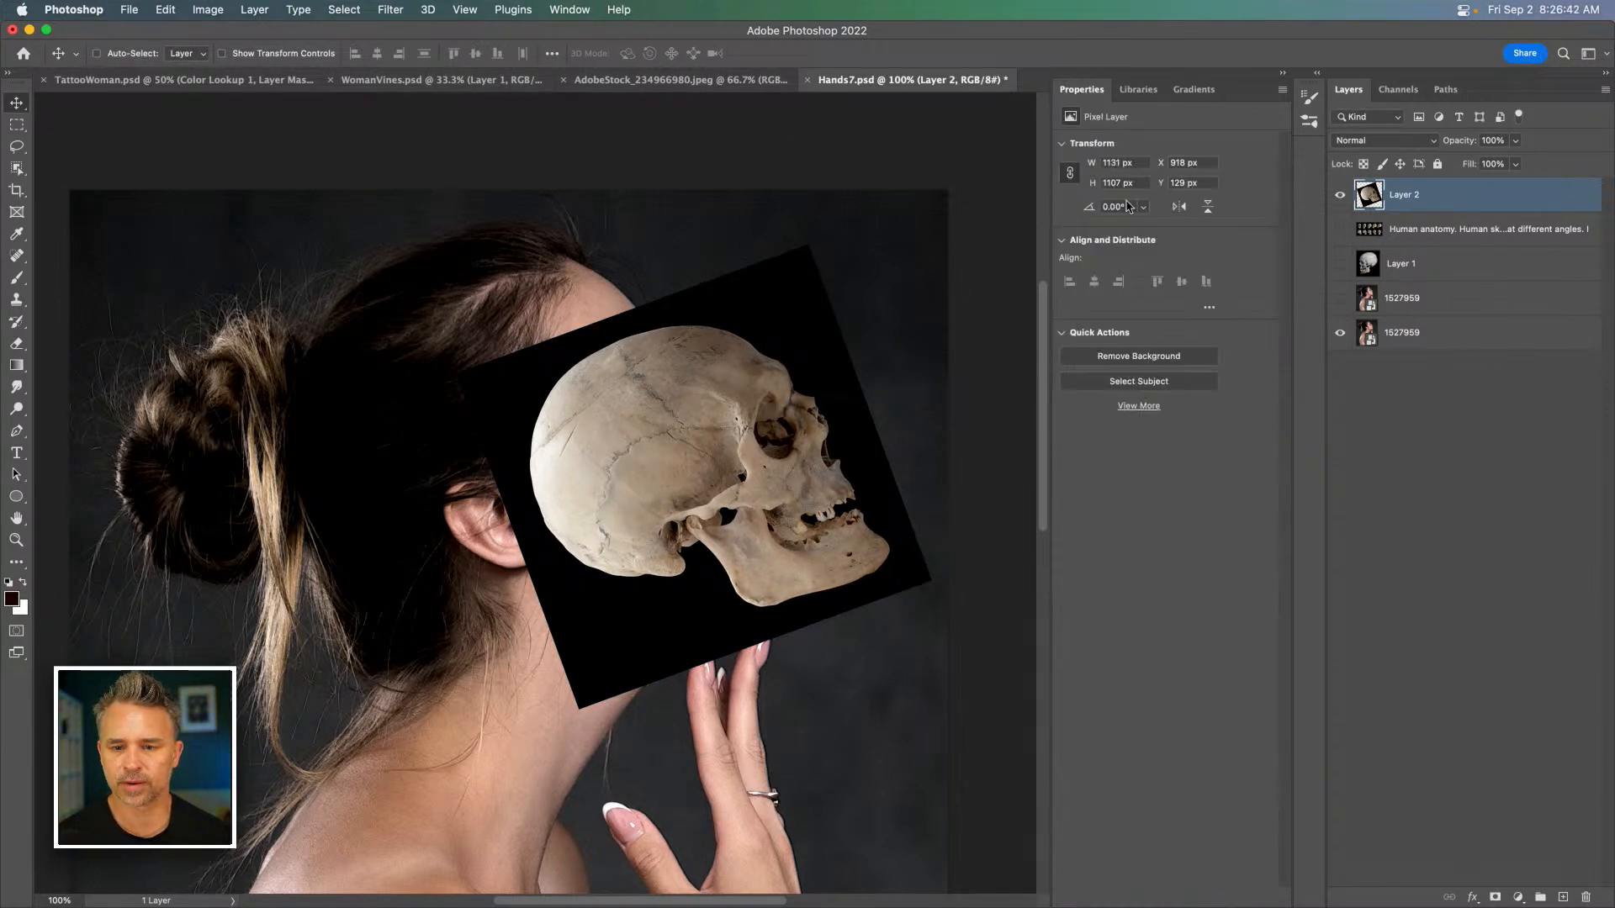
click(1121, 356)
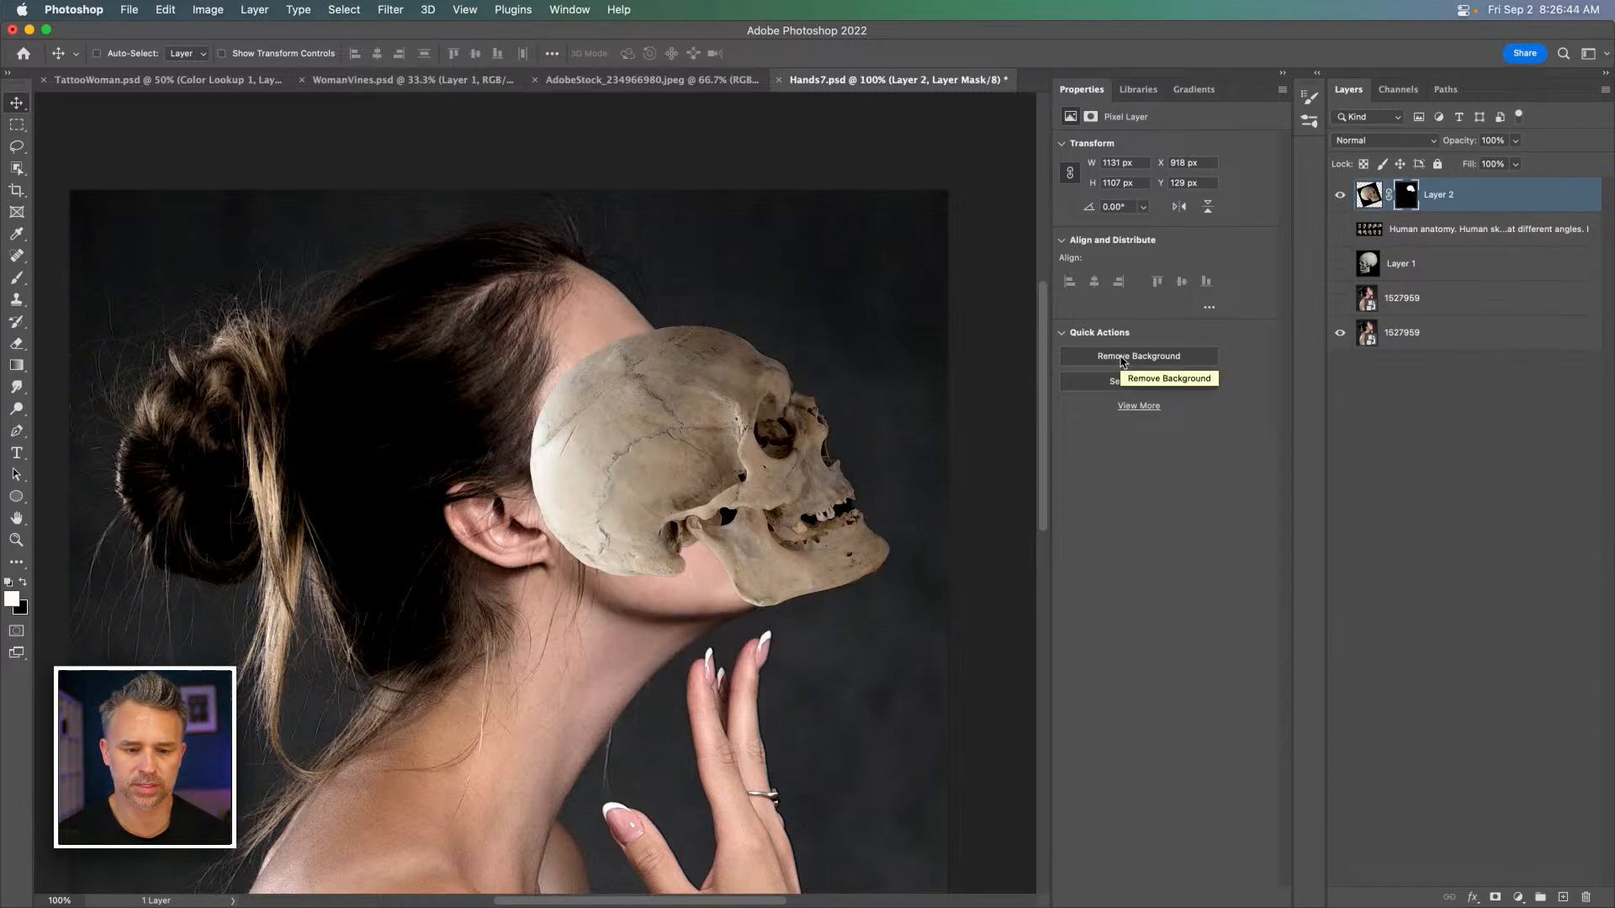
key(super+equal)
key(super+equal)
drag(919, 422, 353, 443)
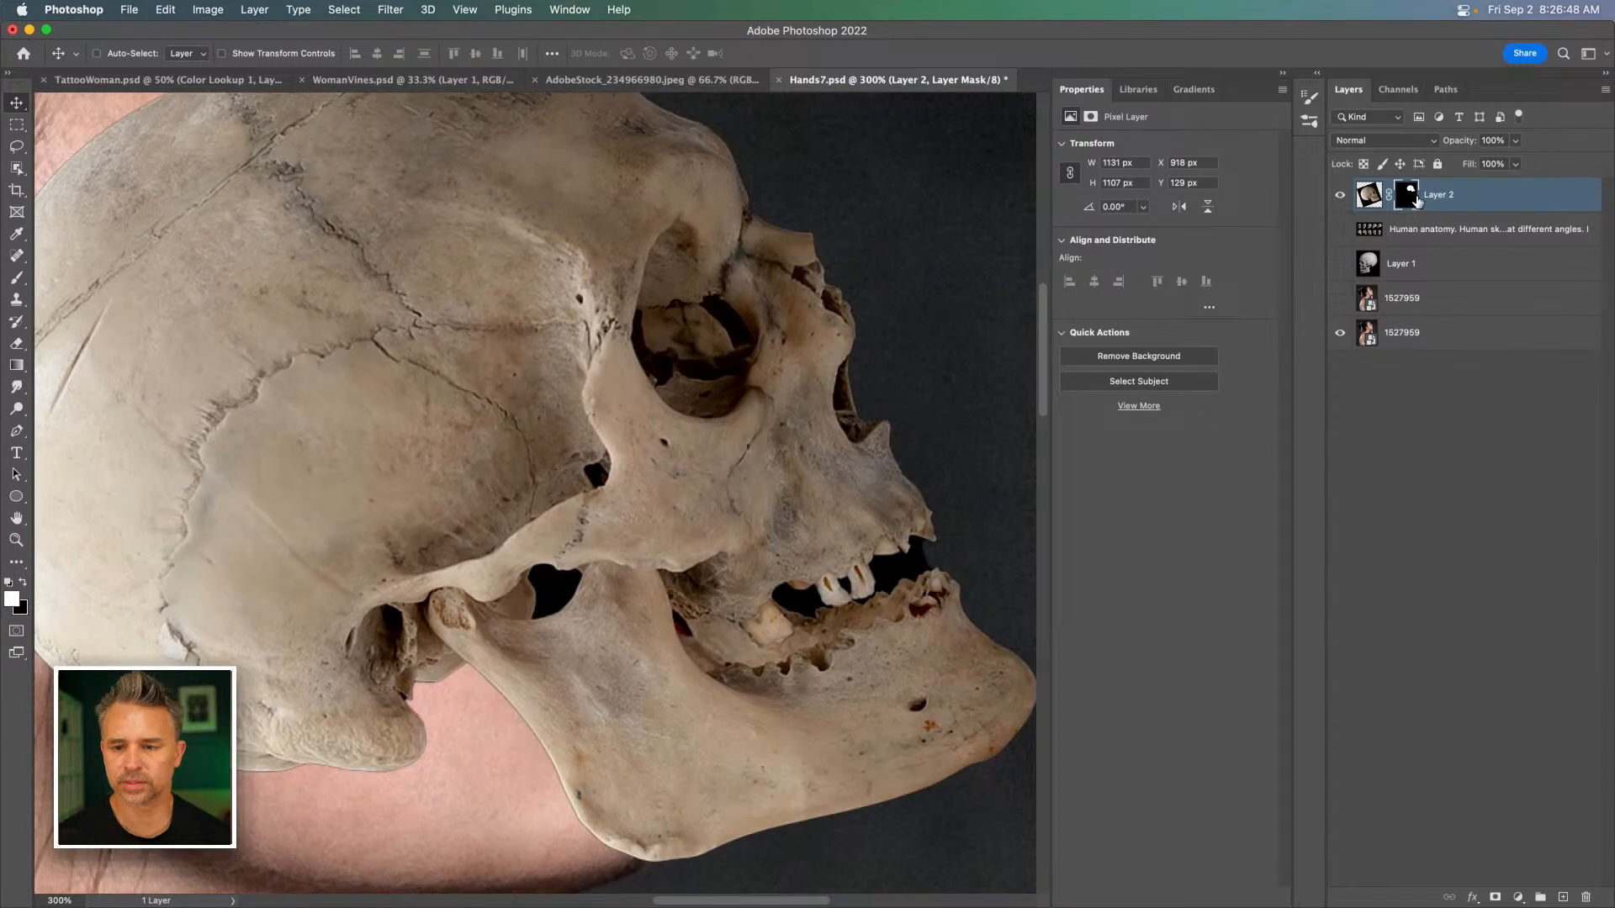
right_click(1417, 198)
key(Return)
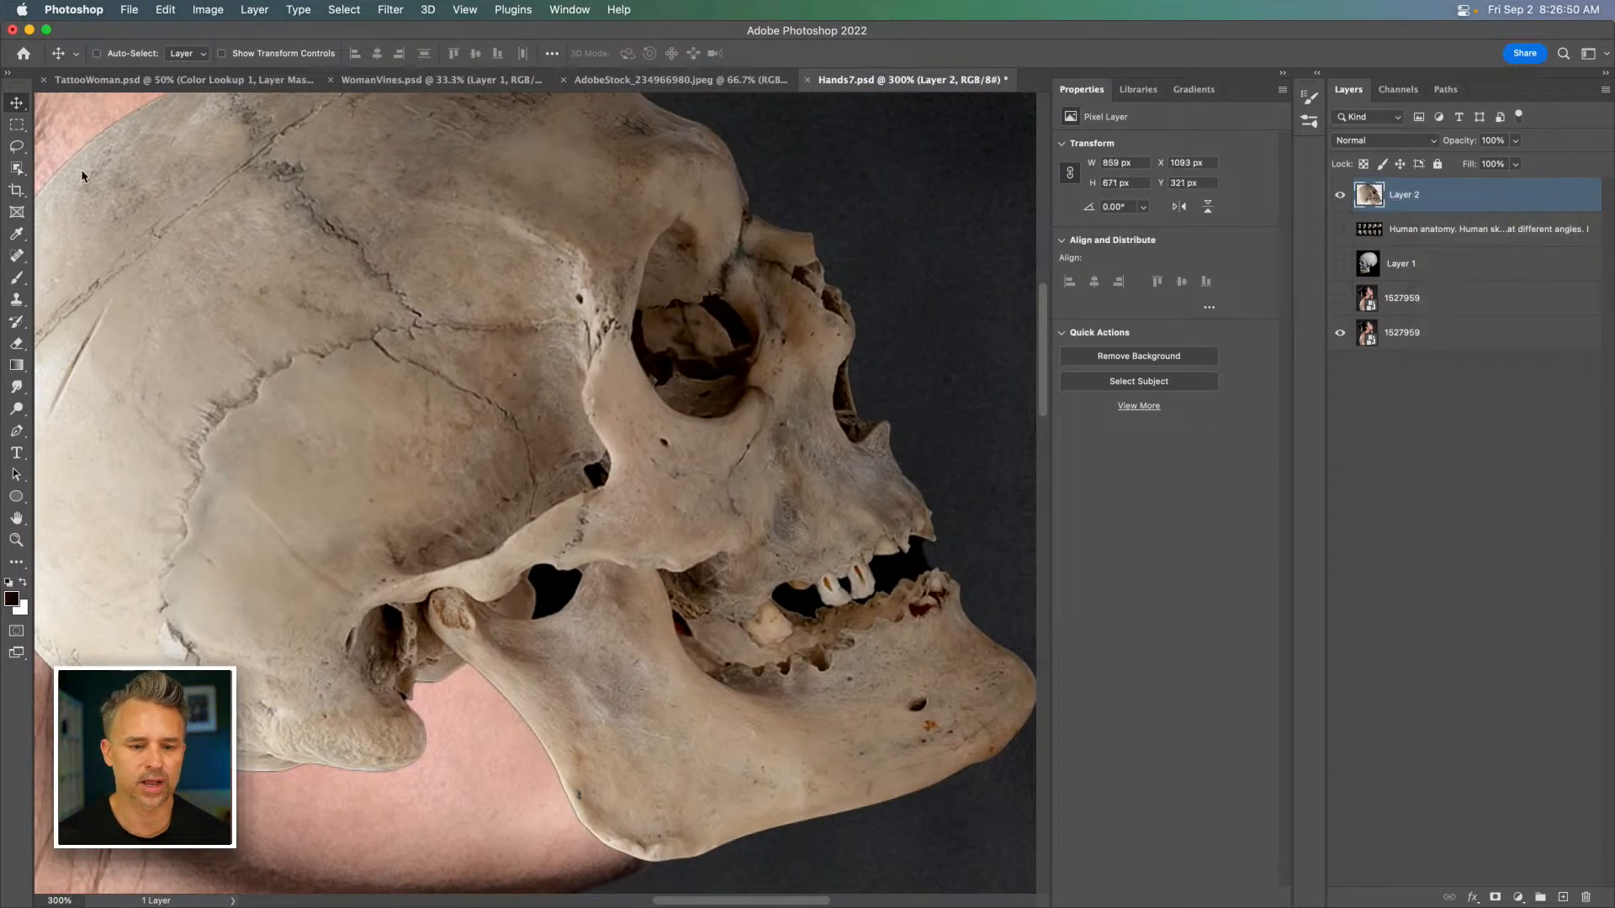
Select the dark openings between the teeth and behind the jaw with a 10 px Quick Selection brush and delete them.
click(16, 168)
click(99, 182)
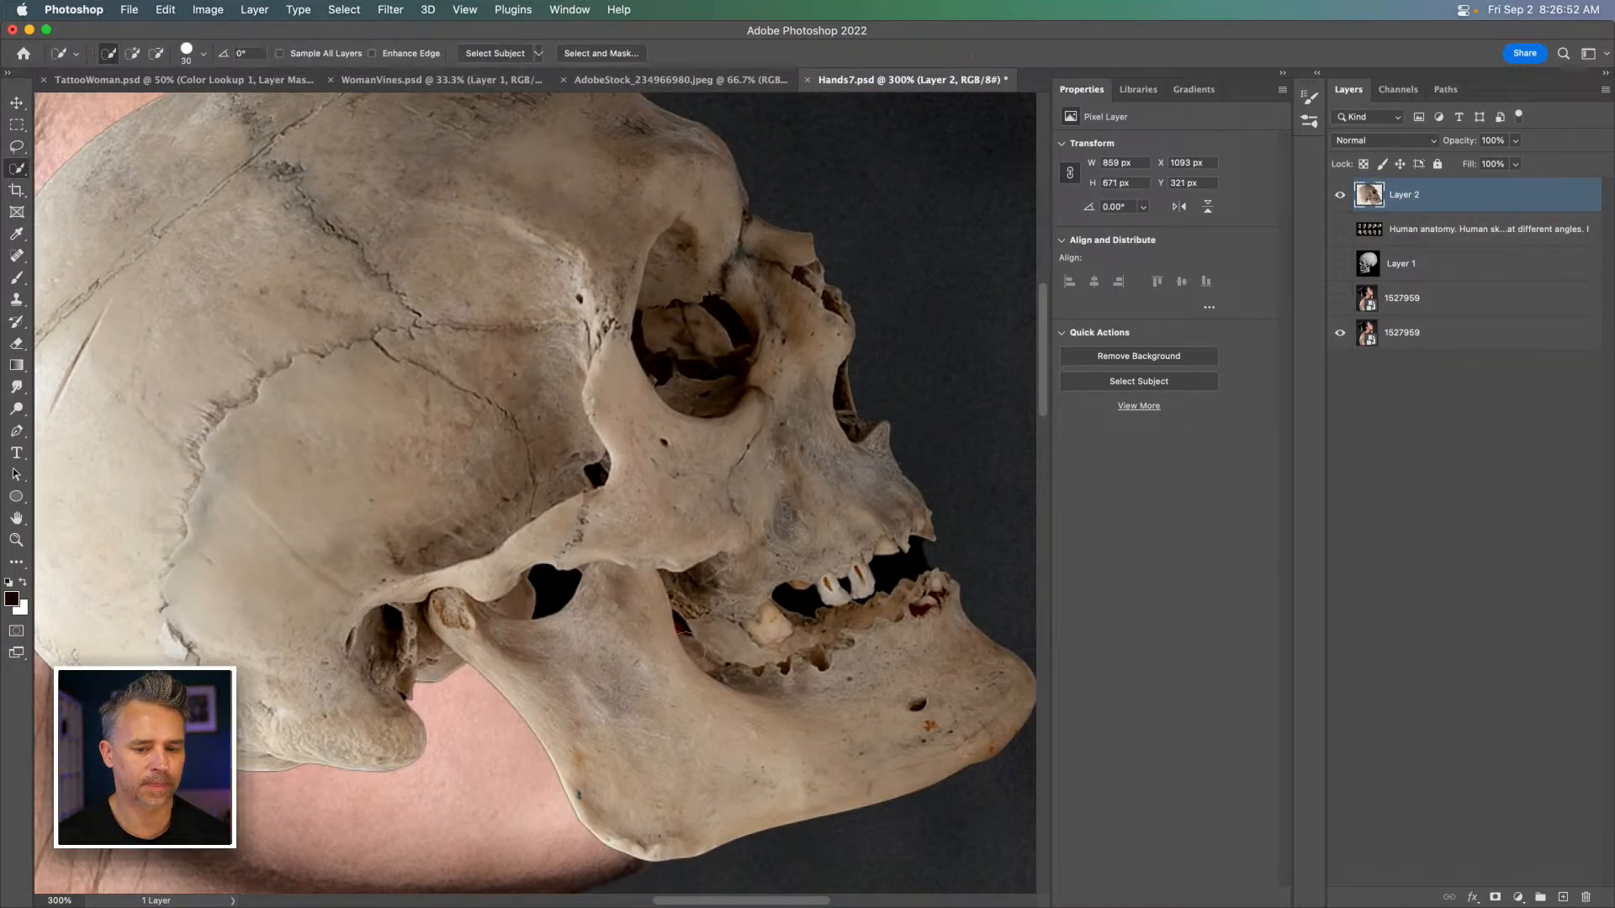
key(bracketleft)
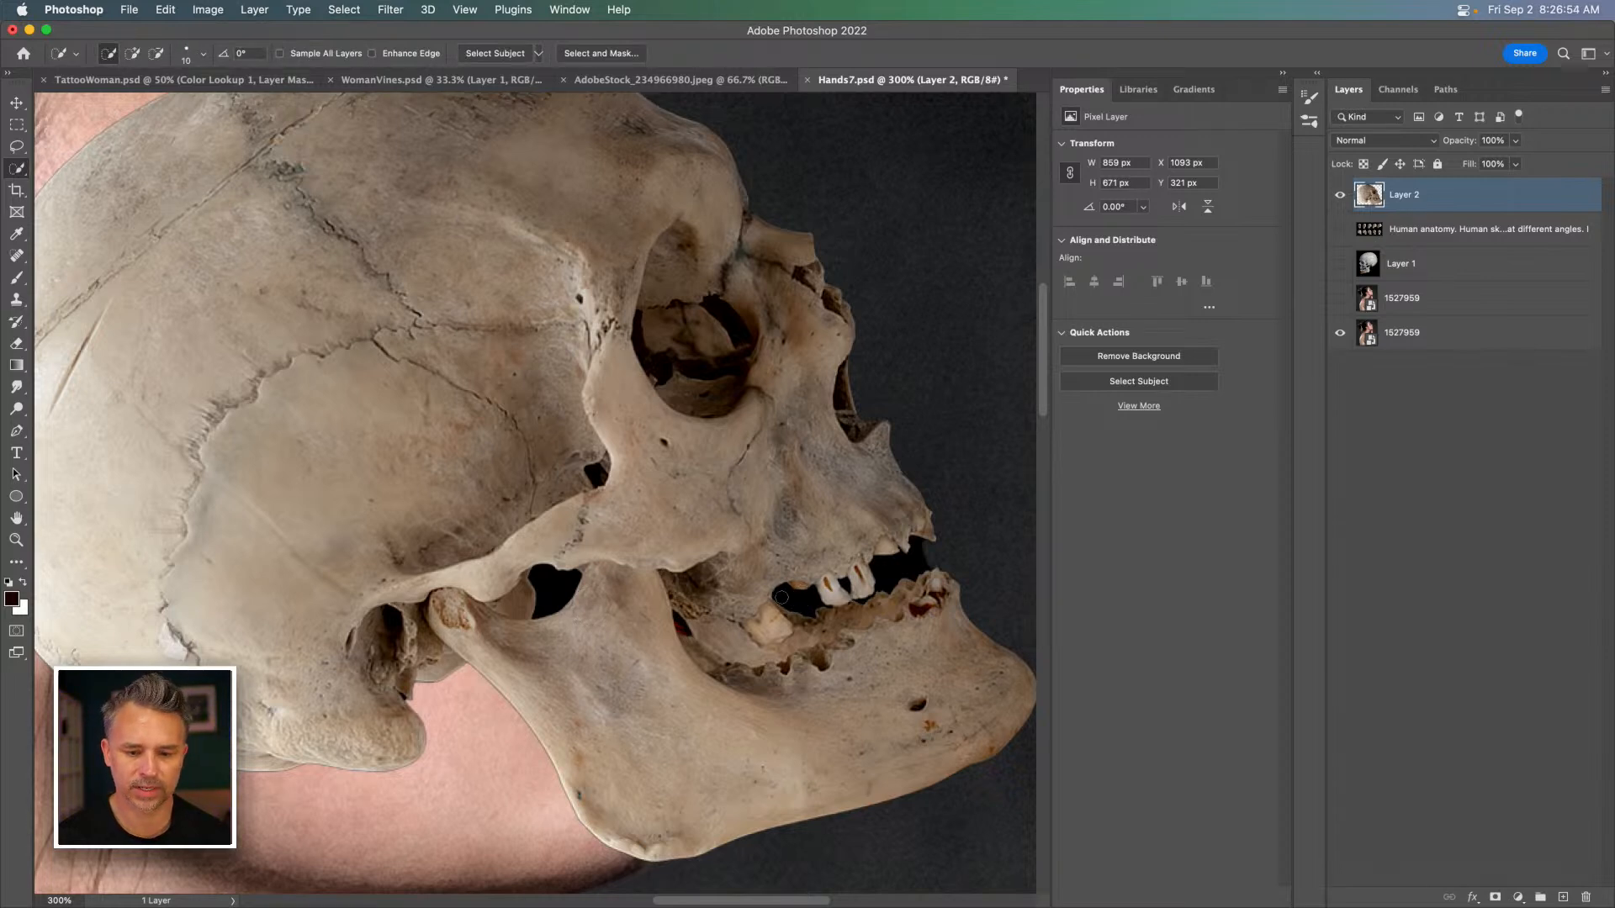
drag(893, 572, 970, 556)
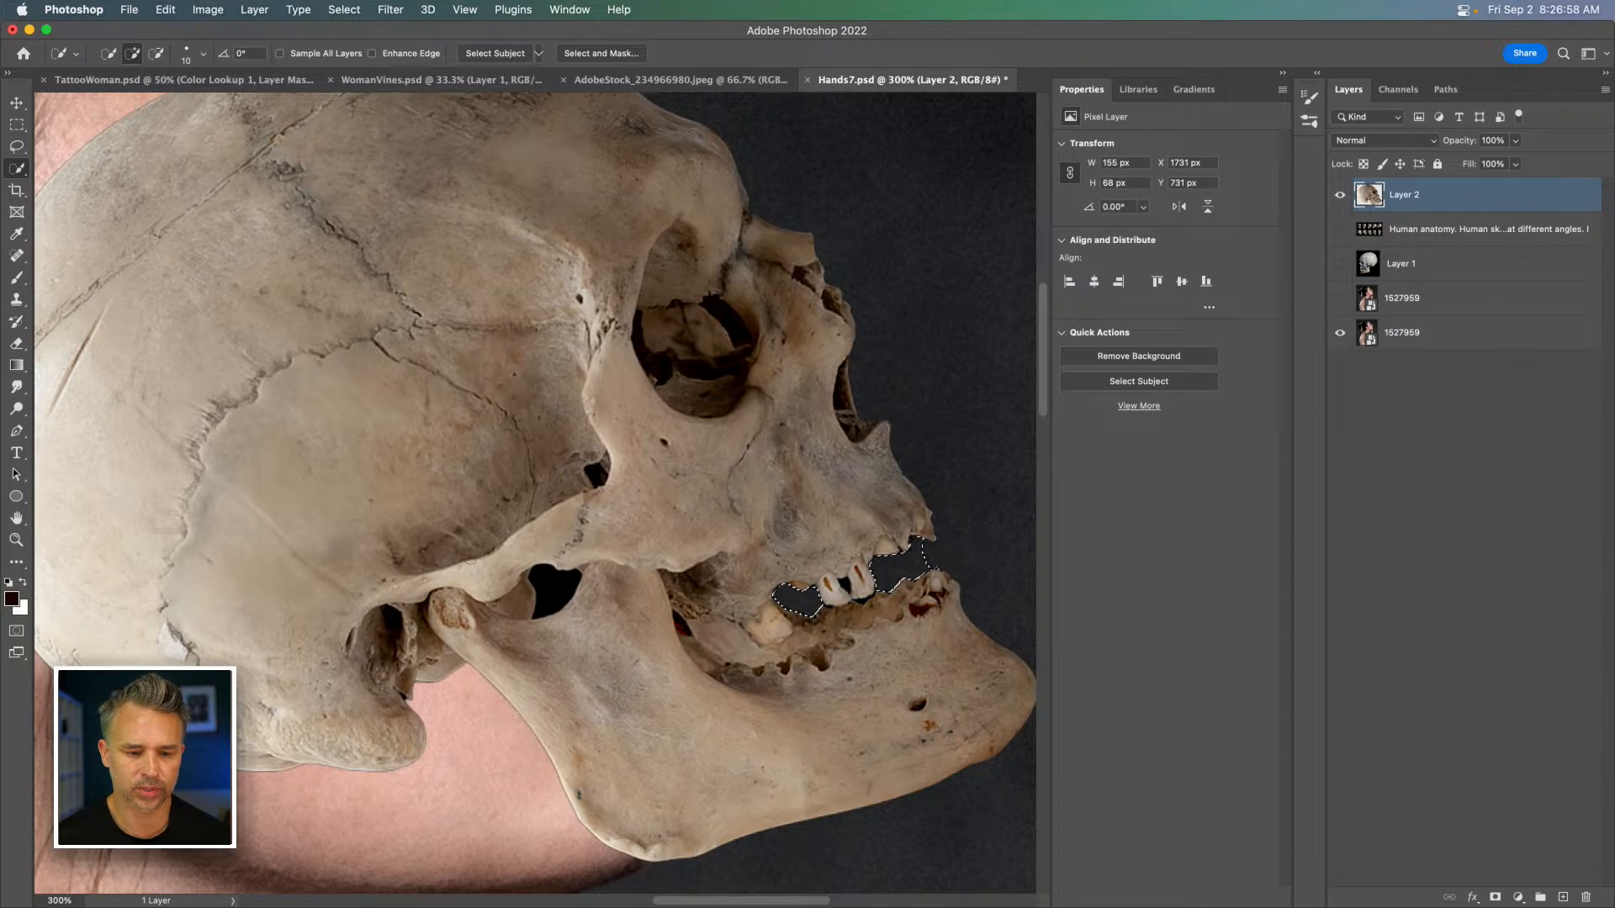
drag(549, 577, 562, 602)
key(Delete)
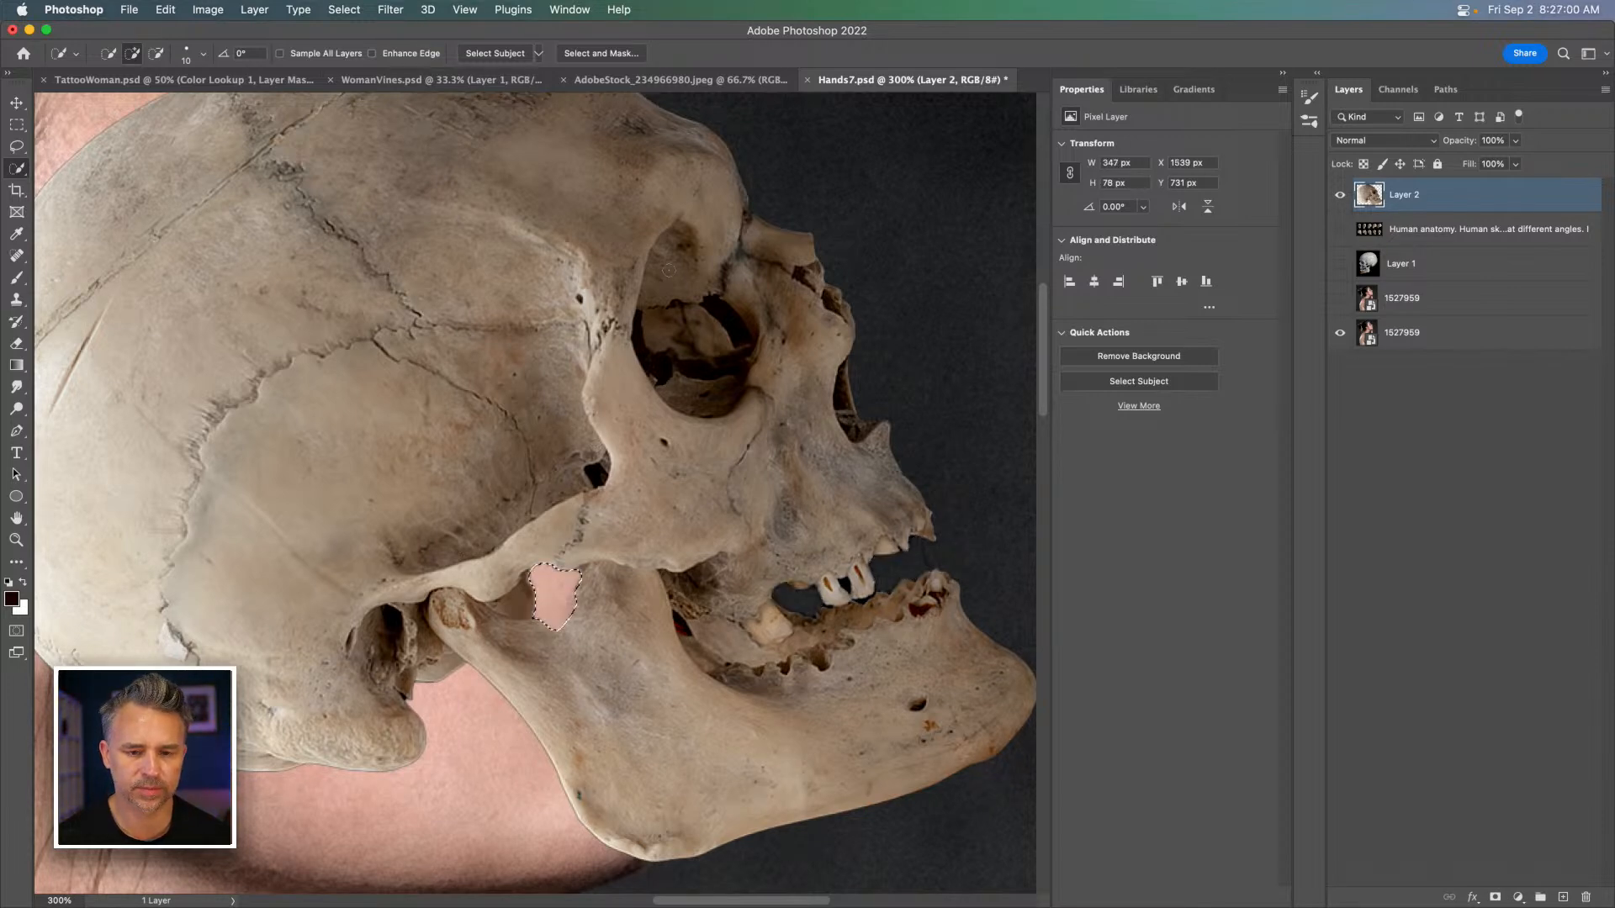
Select the tiny dark gap between the two upper teeth with a 4 px Quick Selection brush, ending with nothing selected.
key(bracketleft)
key(bracketleft)
key(bracketleft)
click(838, 589)
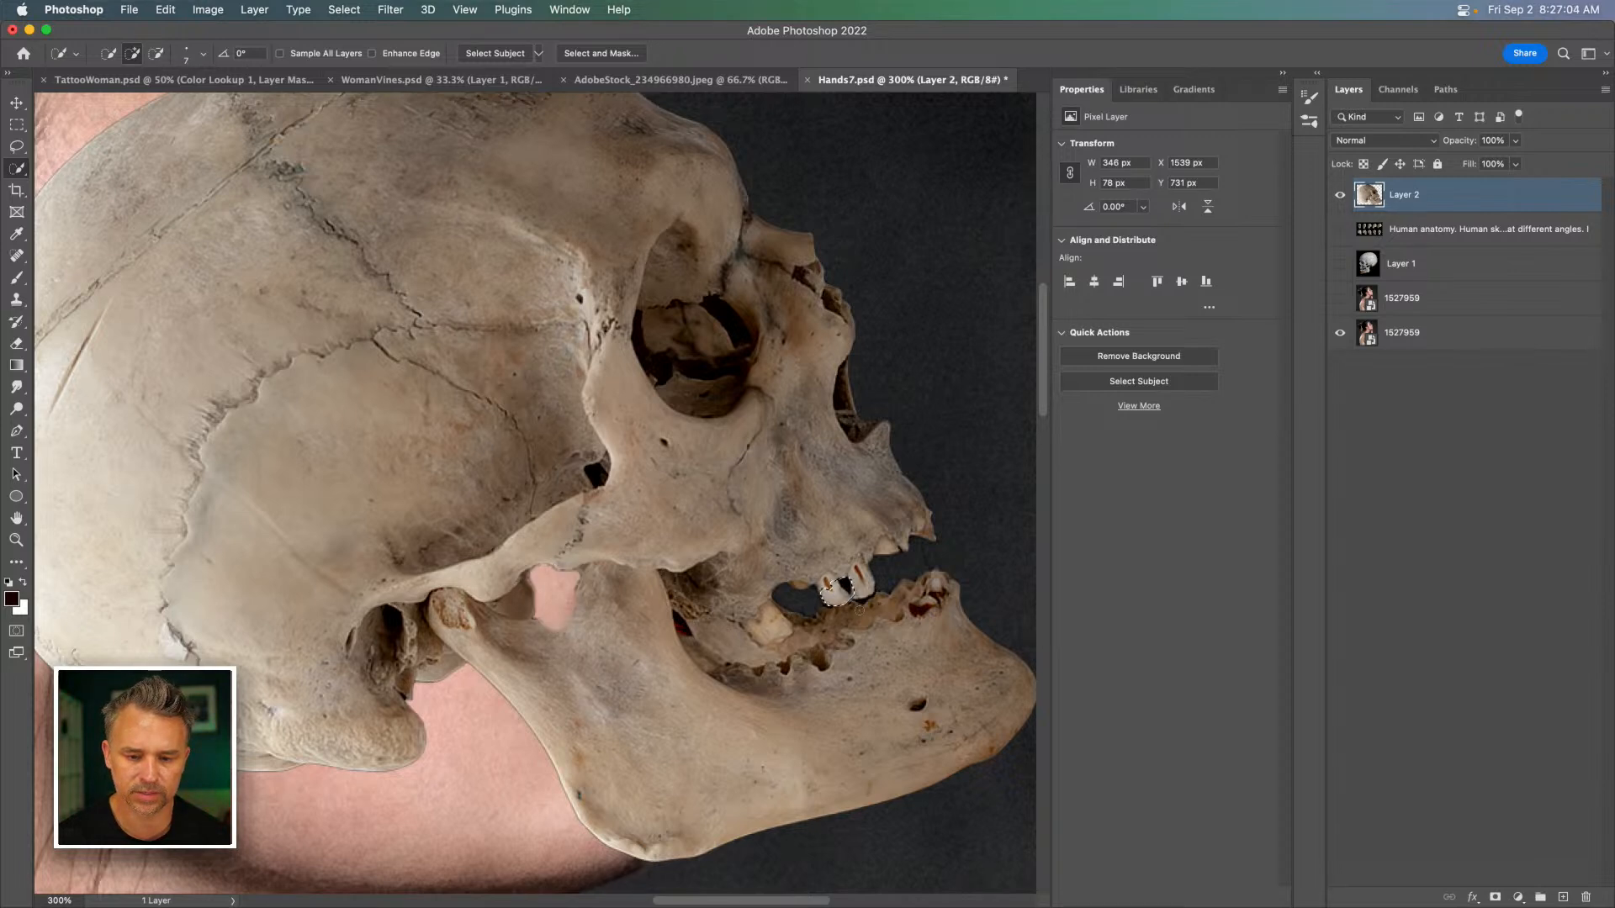
key(super+z)
key(bracketleft)
key(bracketleft)
key(bracketleft)
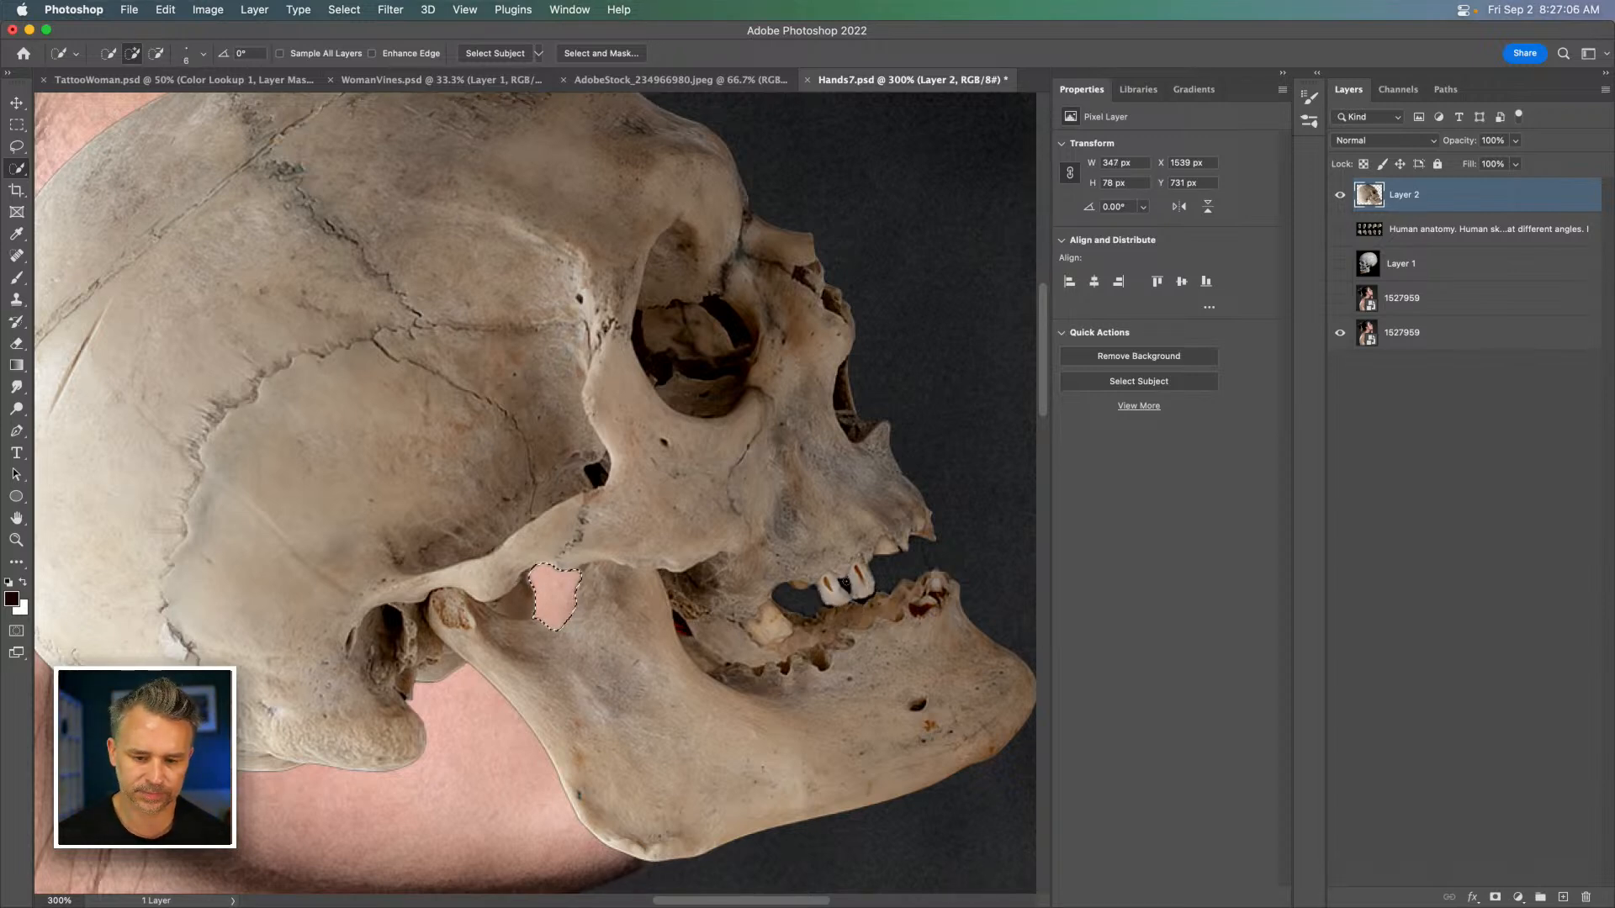
click(844, 583)
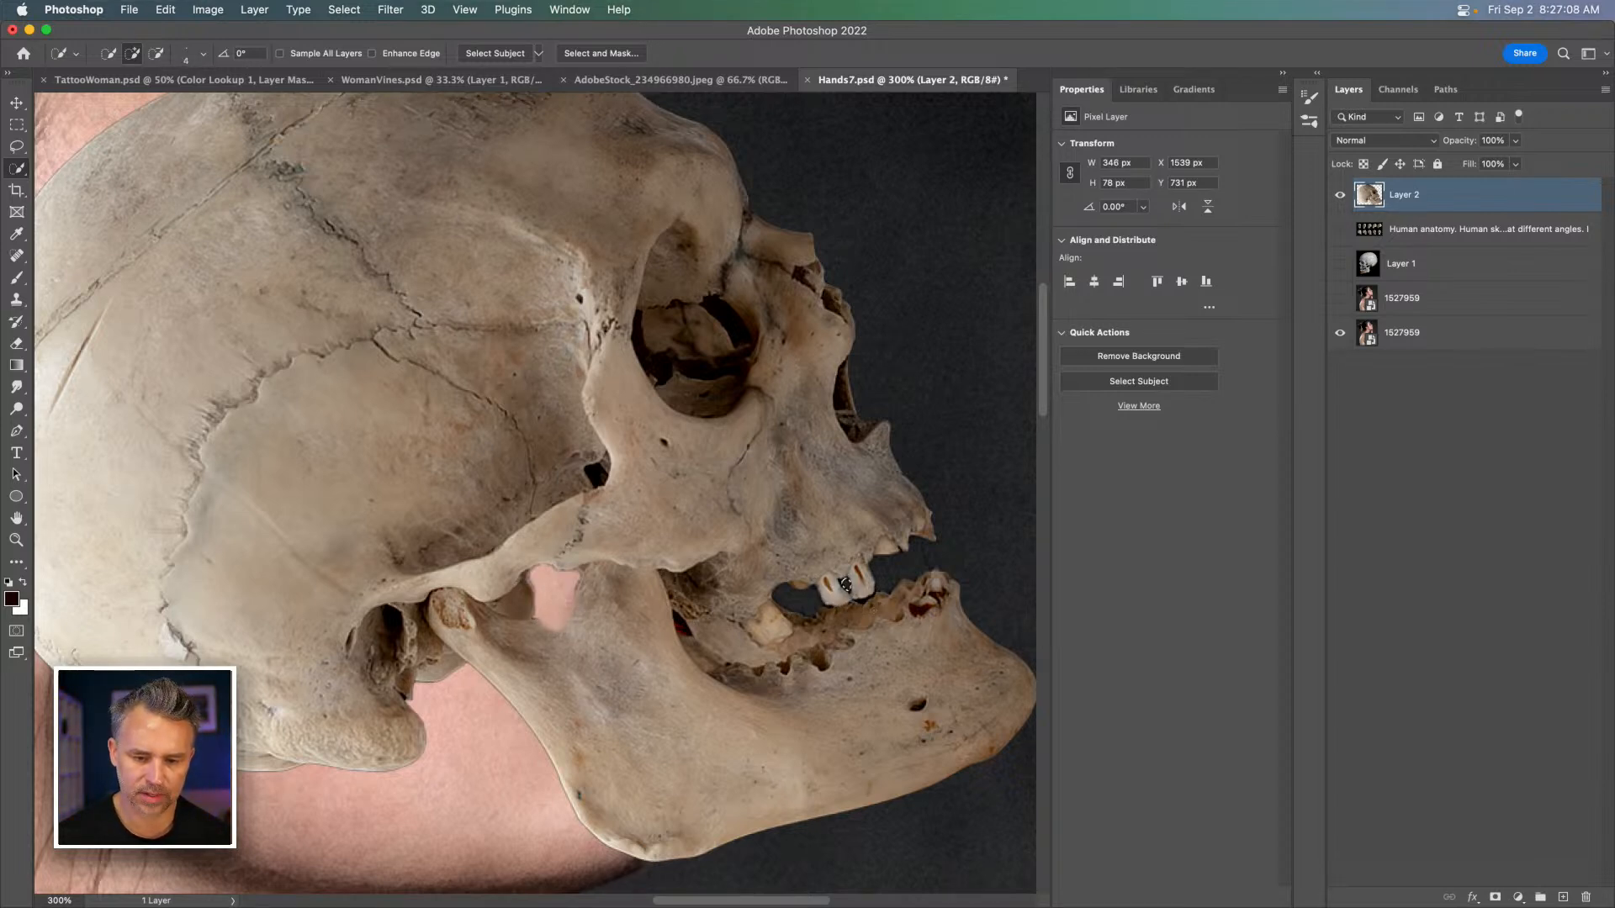
key(super+d)
Move the skull over the woman's head and enlarge it to about 1105 × 894 px, fitting its jaw to her chin.
key(super+minus)
key(super+minus)
drag(404, 490, 681, 547)
key(v)
drag(933, 602, 820, 618)
key(super+t)
drag(498, 409, 388, 332)
drag(375, 263, 368, 296)
mouse_move(567, 471)
mouse_down()
mouse_move(548, 452)
mouse_move(561, 468)
mouse_up()
key(Return)
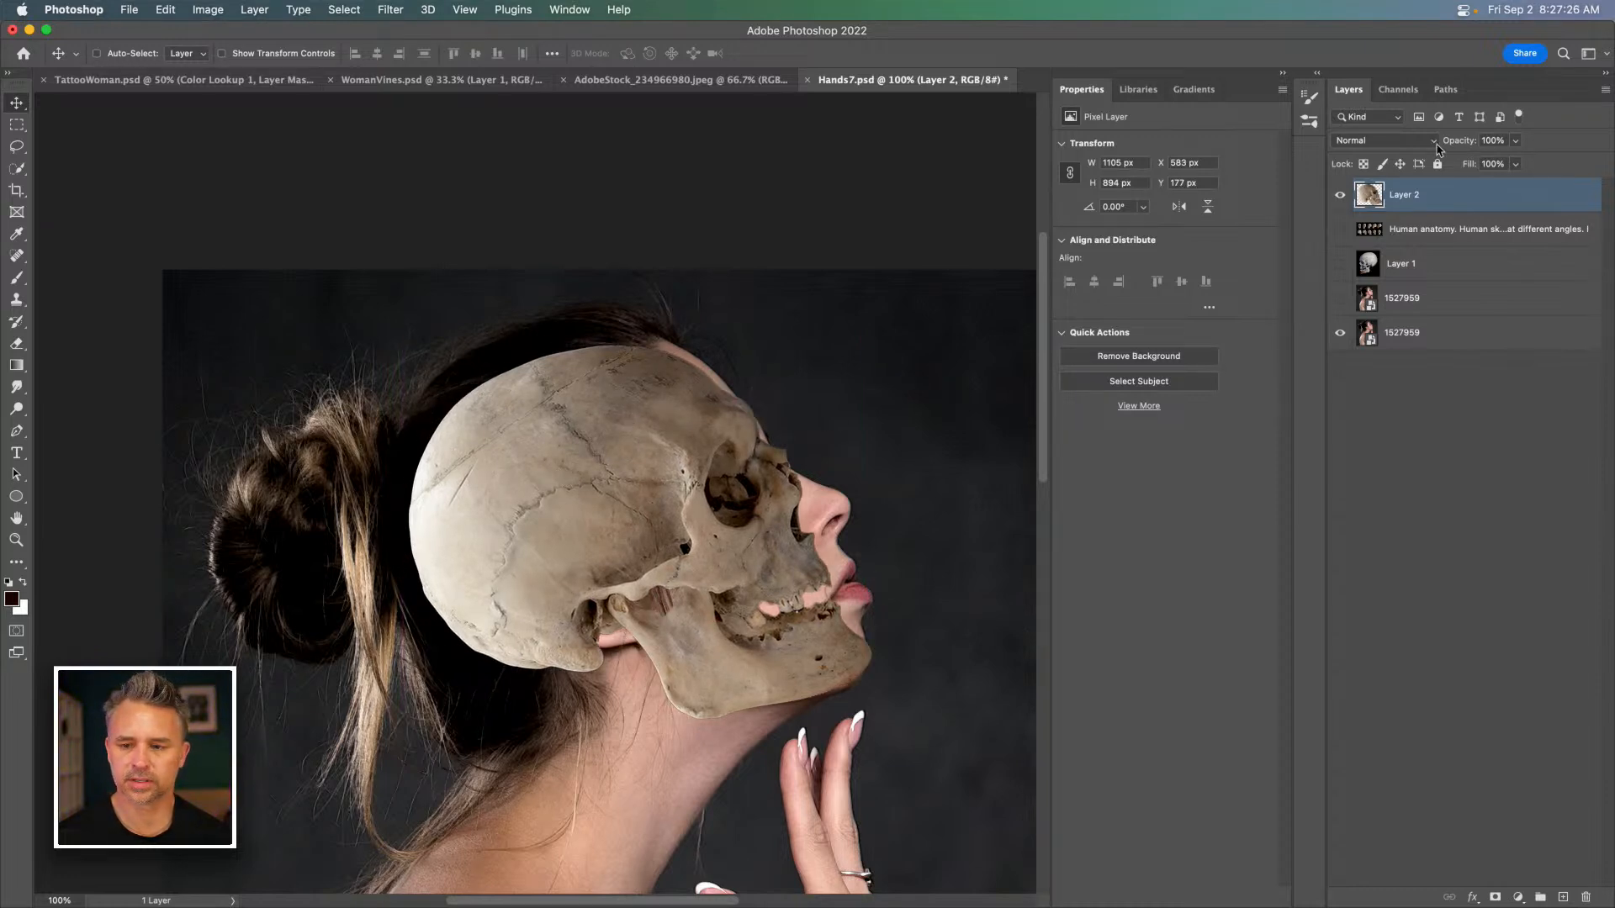
Try Linear Burn as Layer 2's blend mode and nudge the skull slightly down.
click(1363, 141)
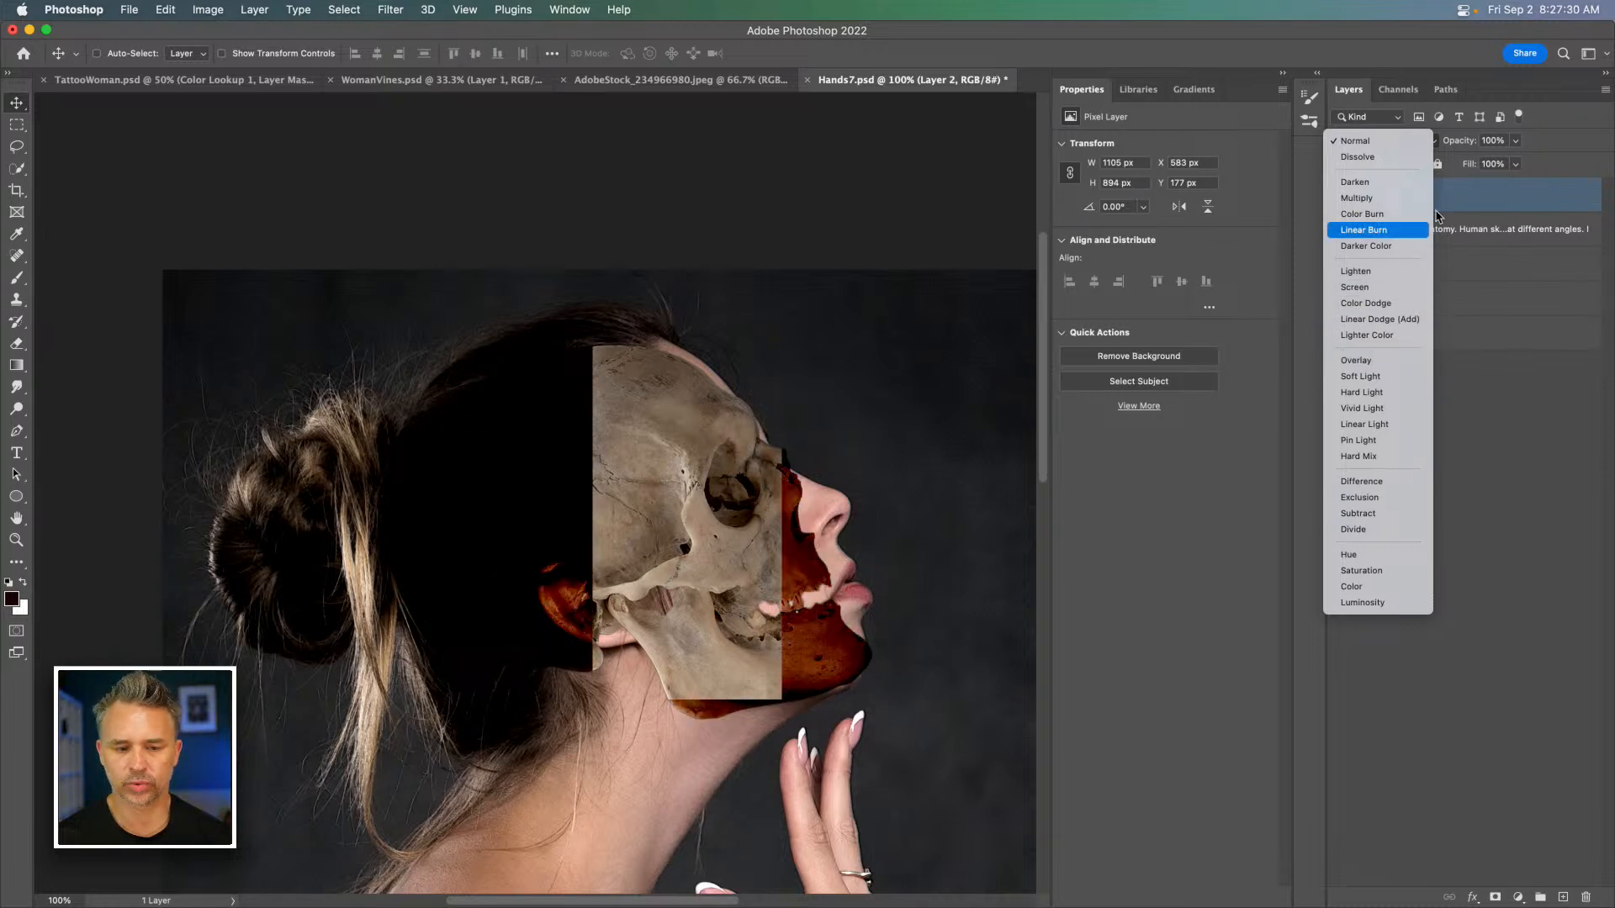
click(1366, 230)
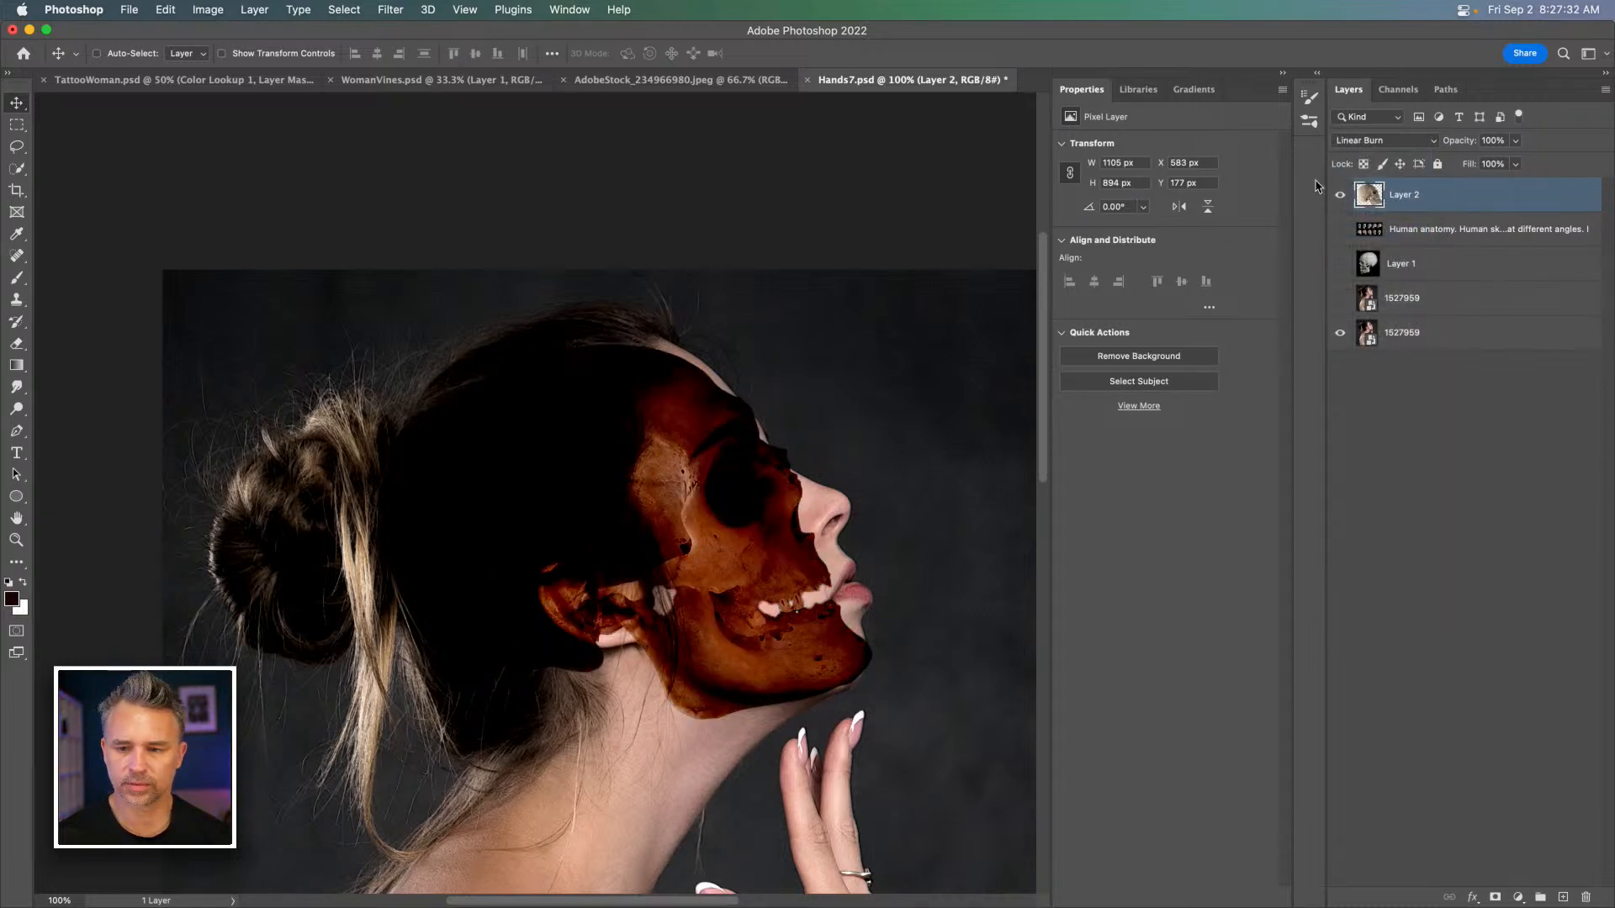
click(1368, 142)
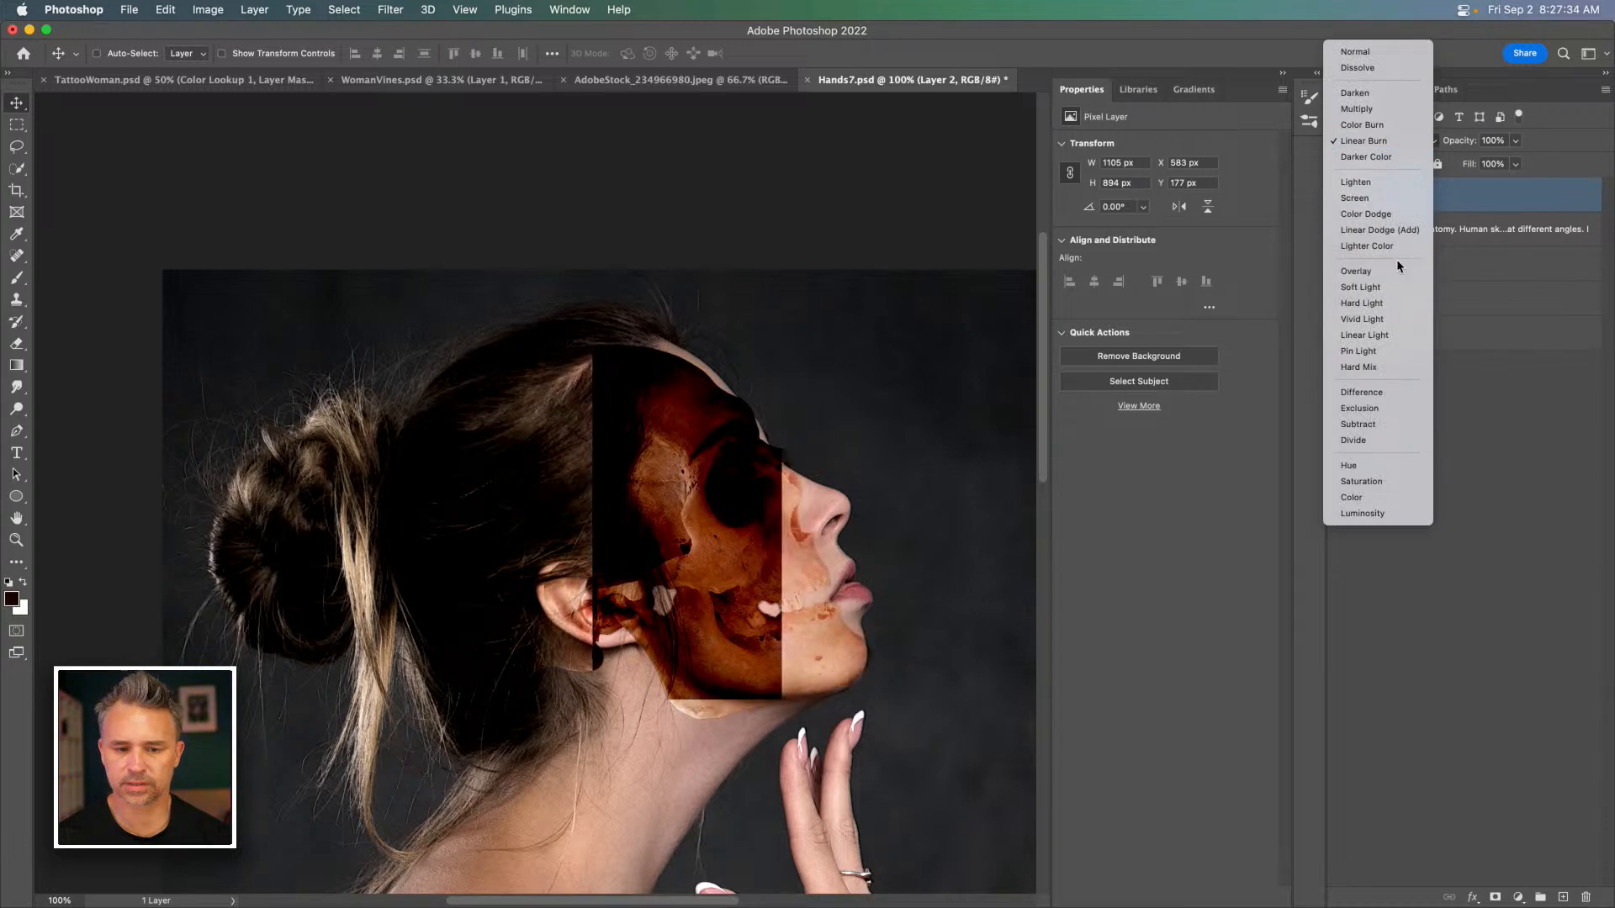
click(488, 499)
mouse_move(583, 503)
mouse_down()
mouse_move(582, 479)
mouse_move(583, 504)
mouse_up()
Try Overlay and Lighten blending on Layer 2 while shifting the skull to about X 578, Y 151 px.
click(1361, 141)
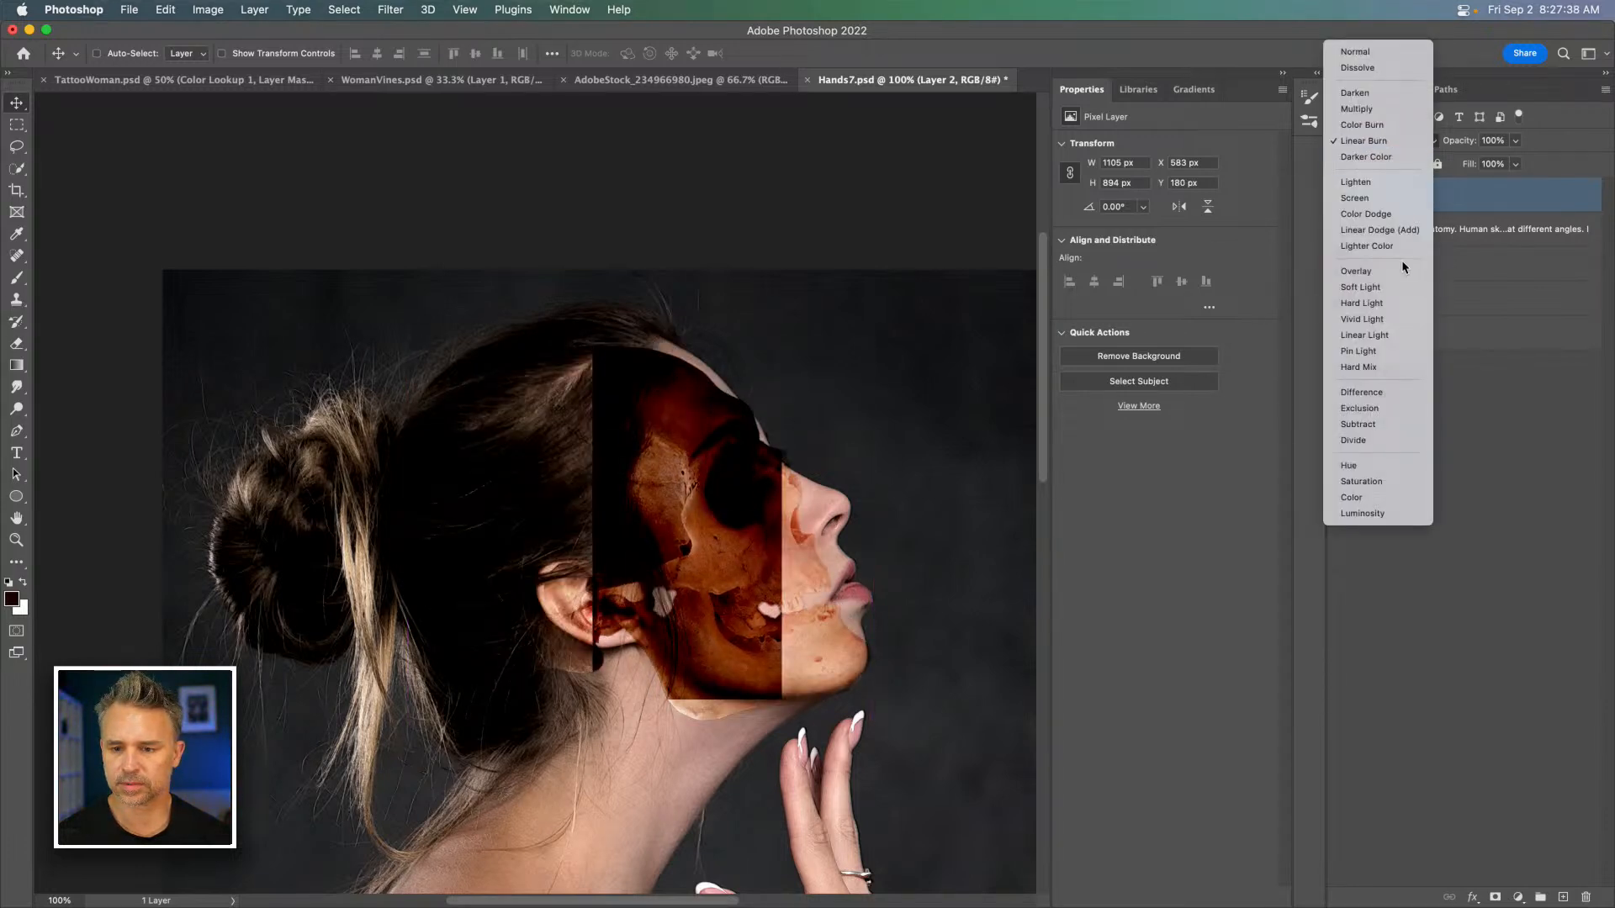
click(1401, 271)
drag(684, 454, 472, 378)
key(super+equal)
click(1378, 141)
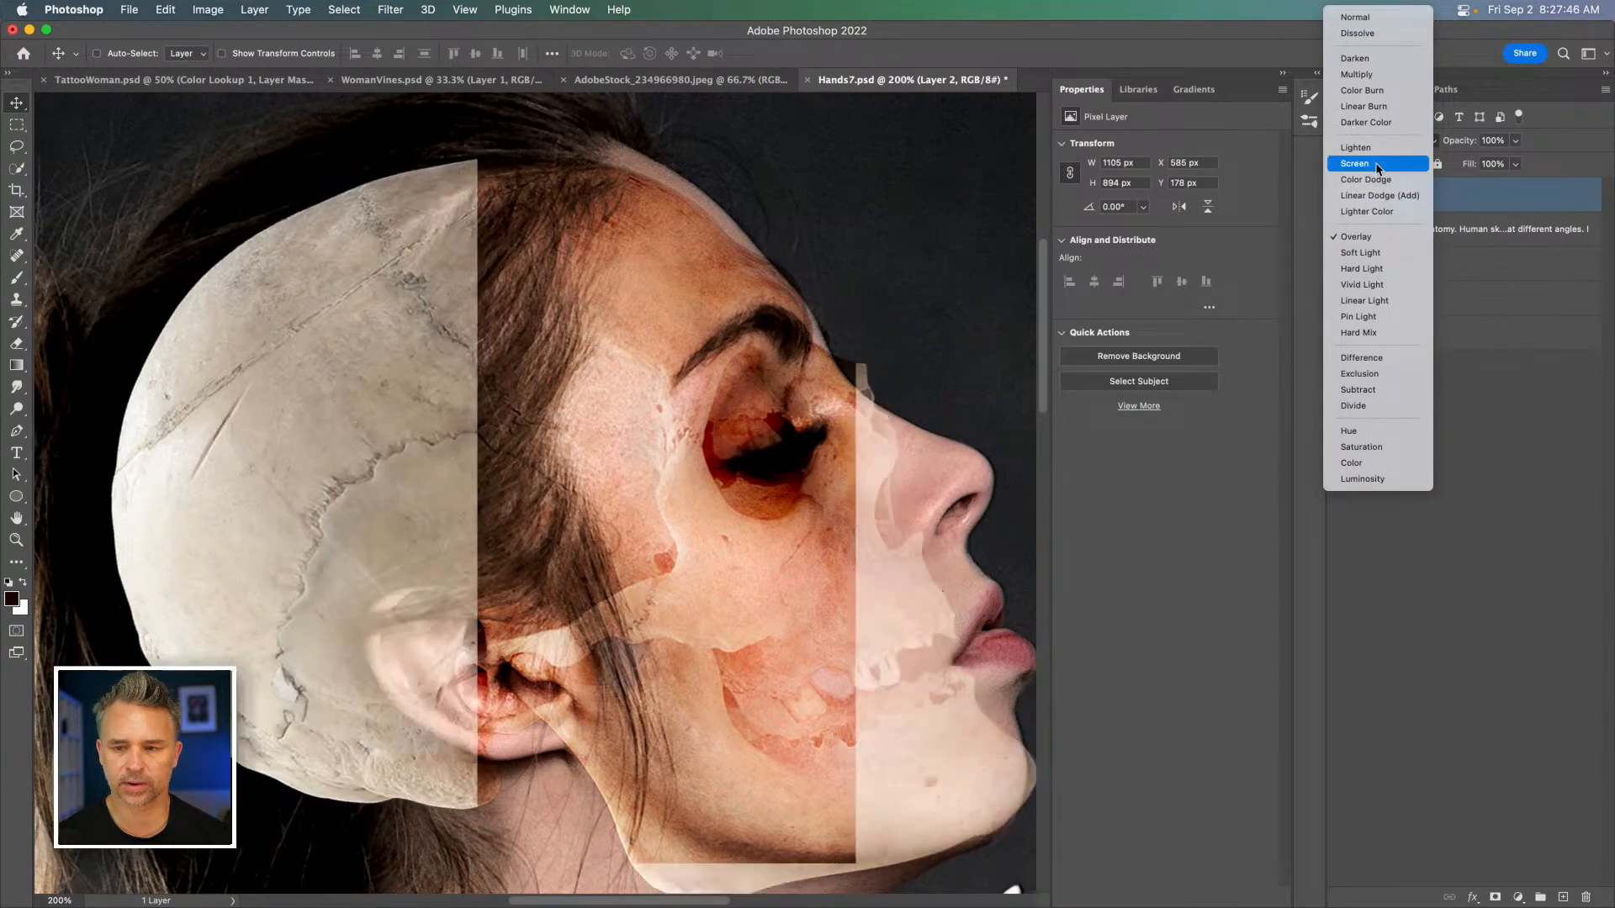
click(1372, 149)
drag(618, 516, 609, 471)
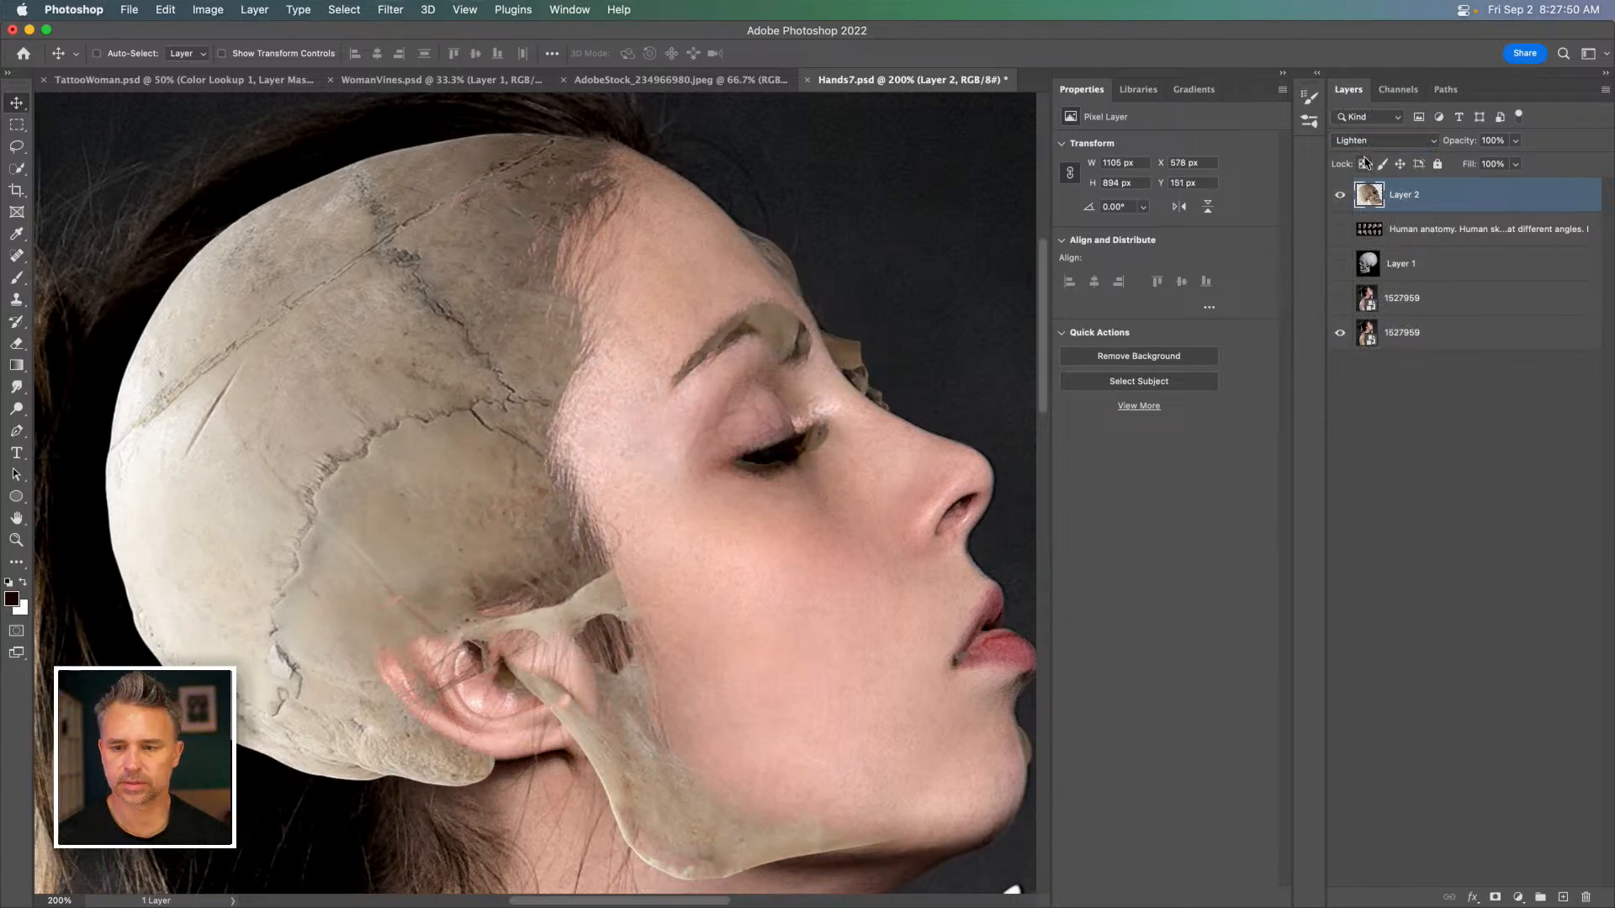
Set Layer 2's blend mode to Multiply and align the skull with the face at about X 576, Y 161 px.
click(1383, 141)
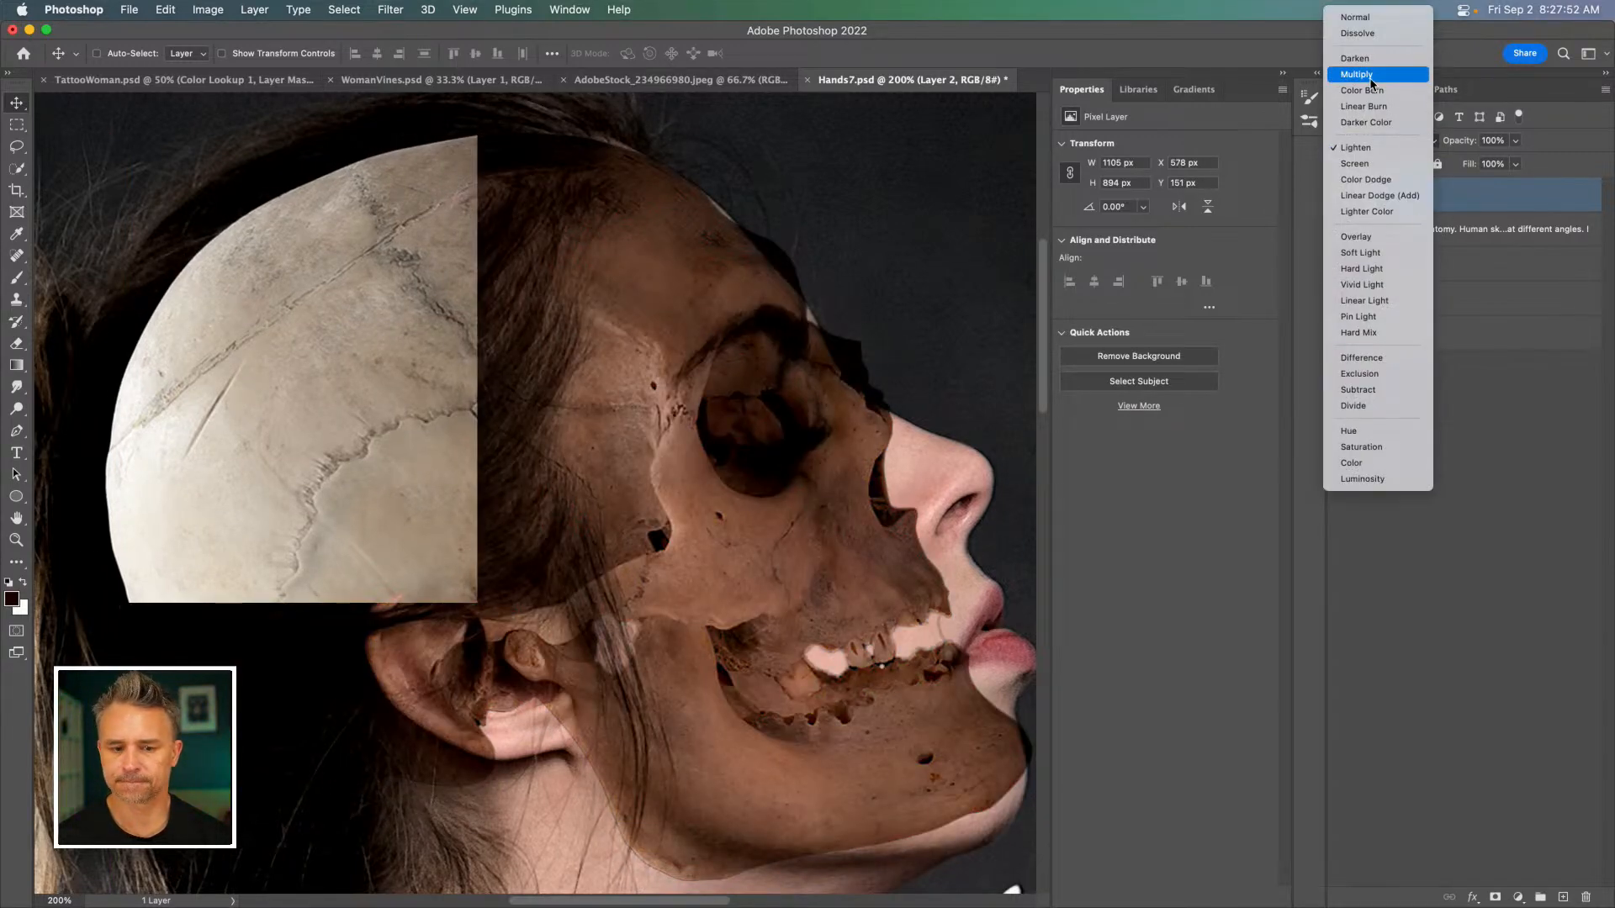
click(1370, 80)
drag(710, 267, 714, 308)
drag(711, 351, 651, 319)
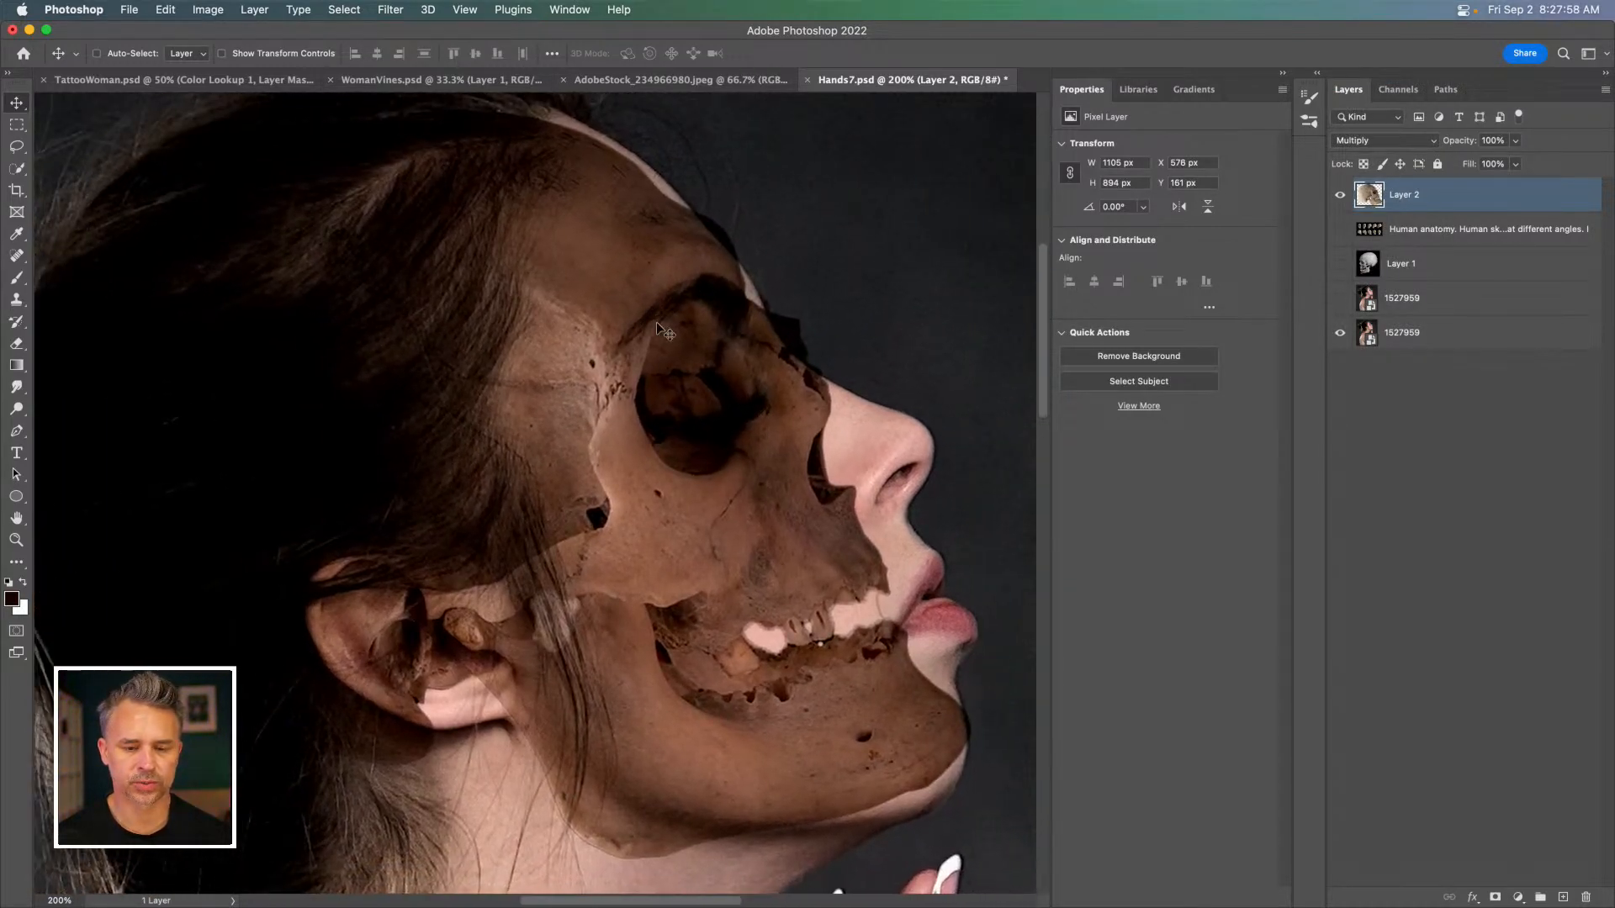
Puppet Warp the skull with pins around the ear, jaw, chin, eye socket and nose, fitting its face to the woman's profile.
key(super+minus)
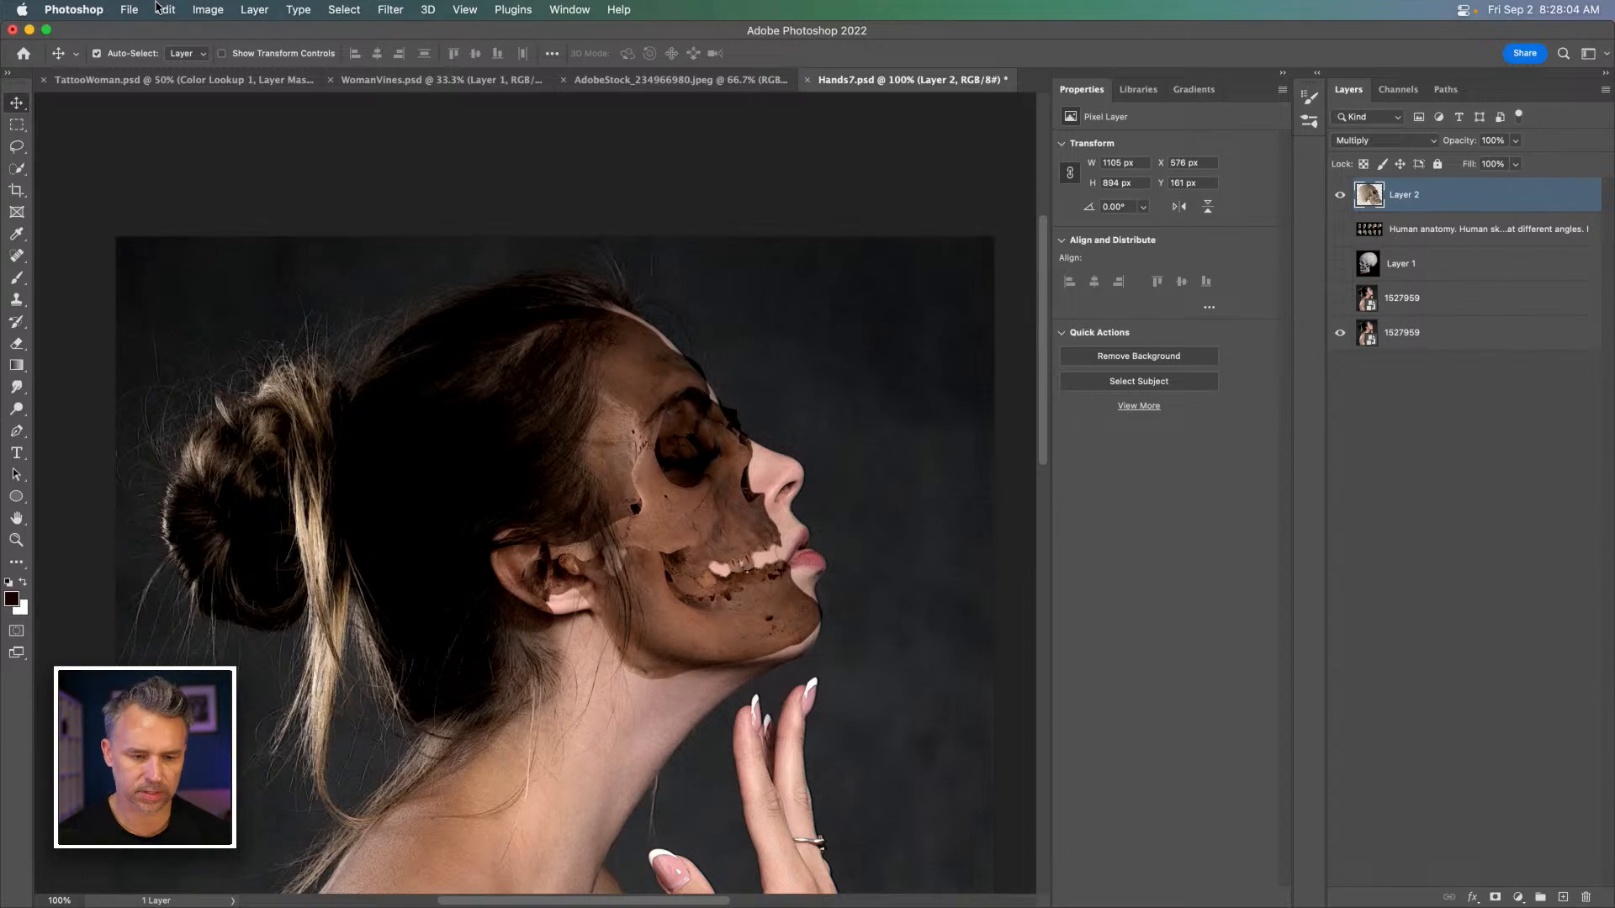
click(131, 10)
mouse_move(164, 9)
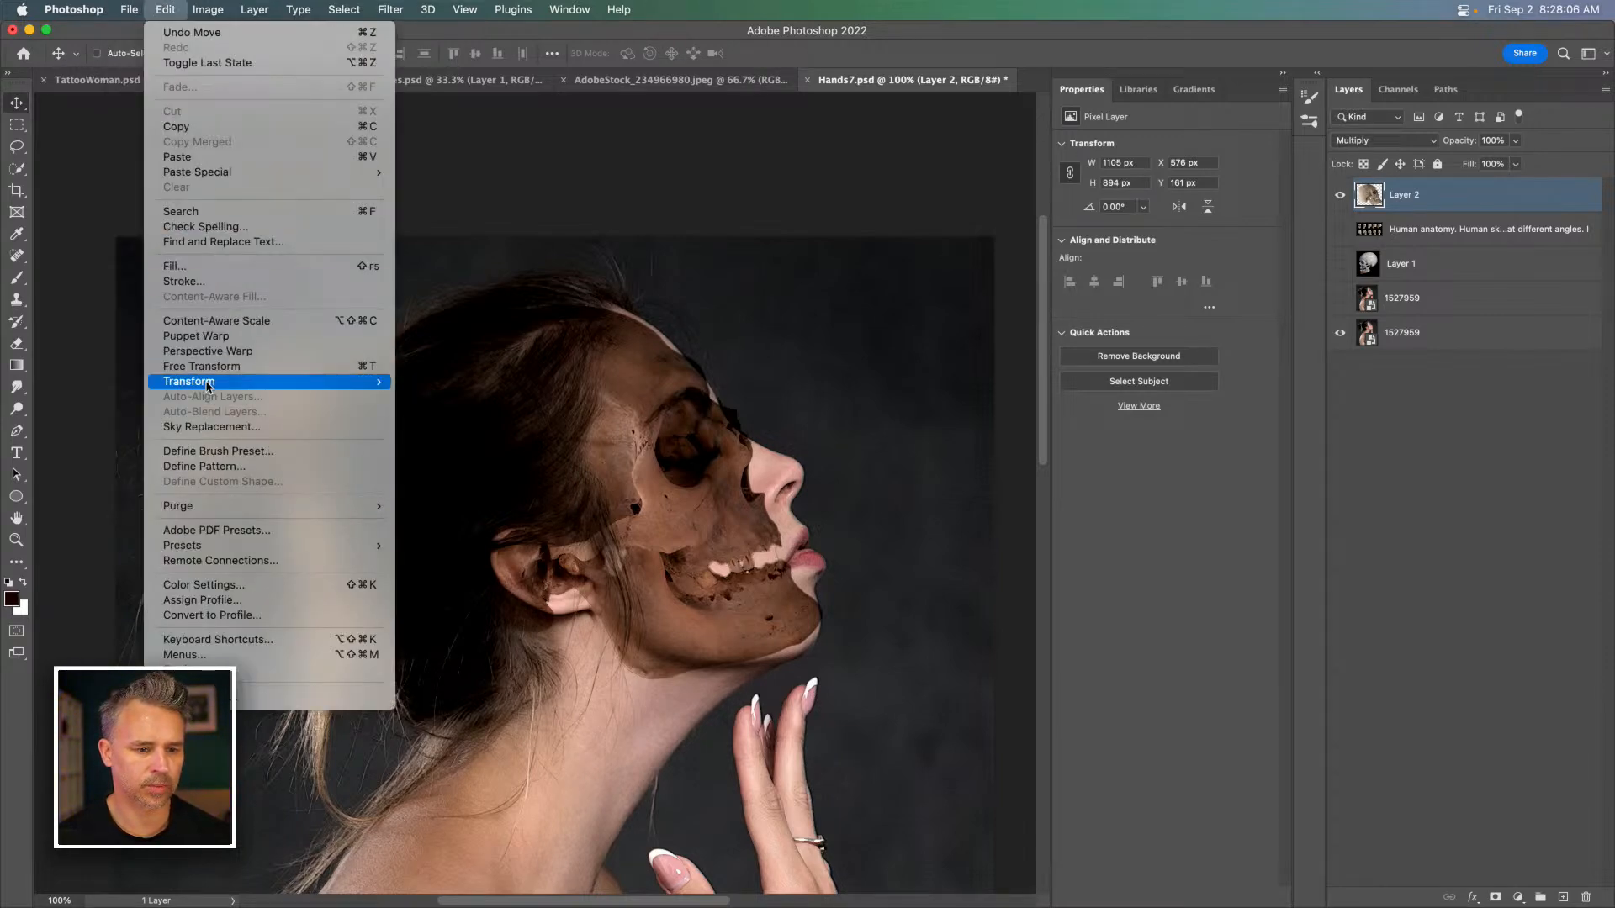
click(202, 335)
click(720, 441)
click(646, 611)
click(495, 558)
drag(646, 610, 649, 593)
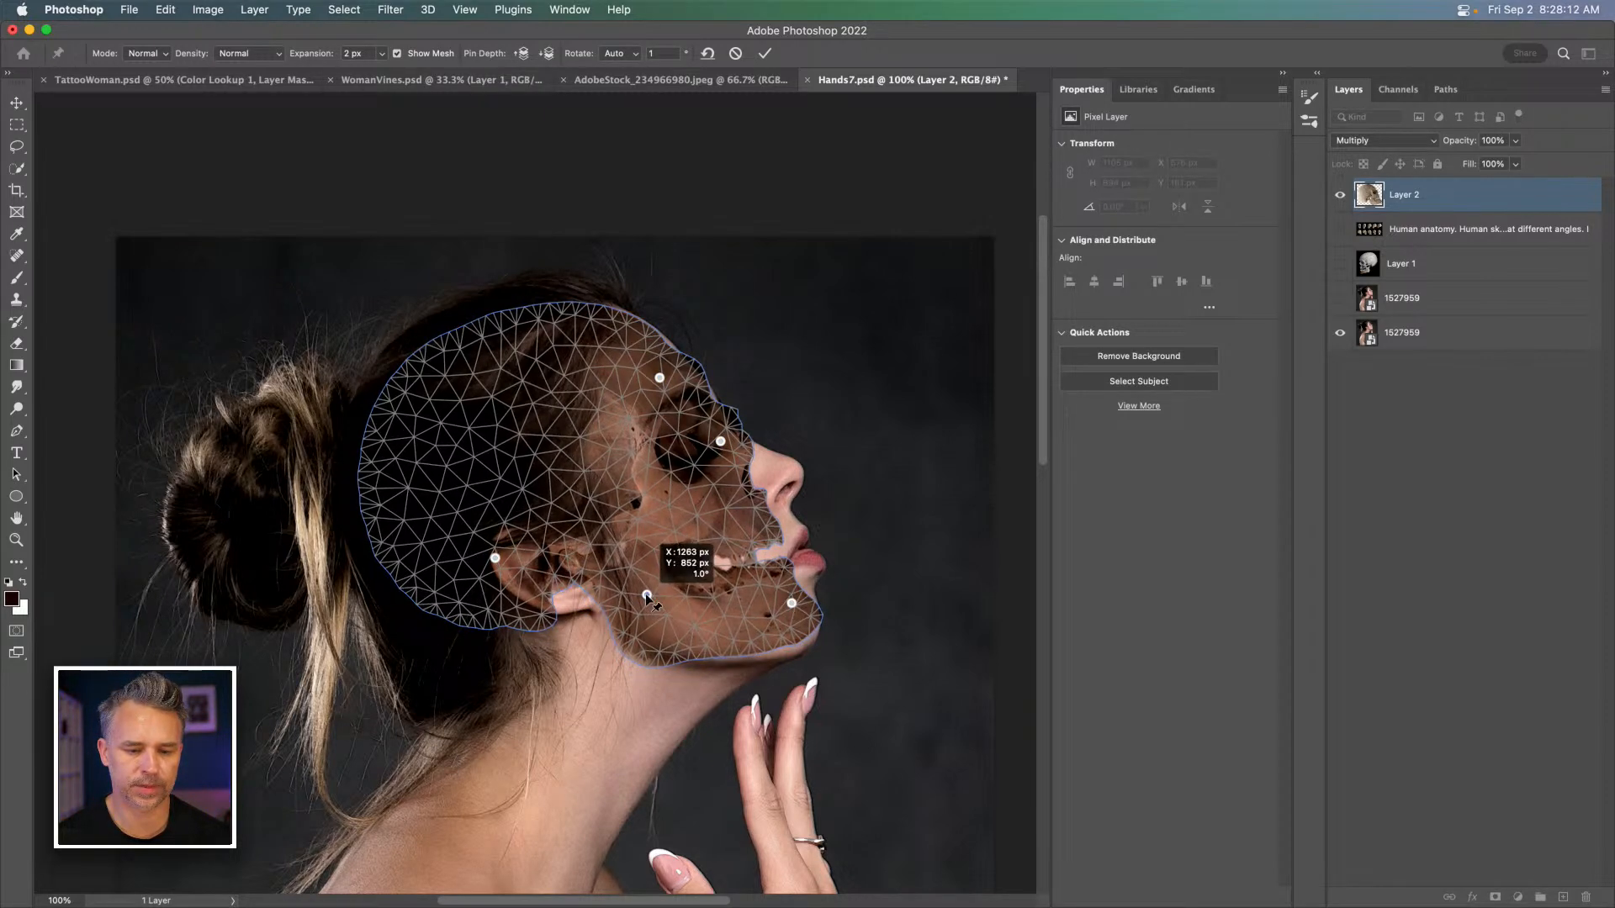
click(789, 612)
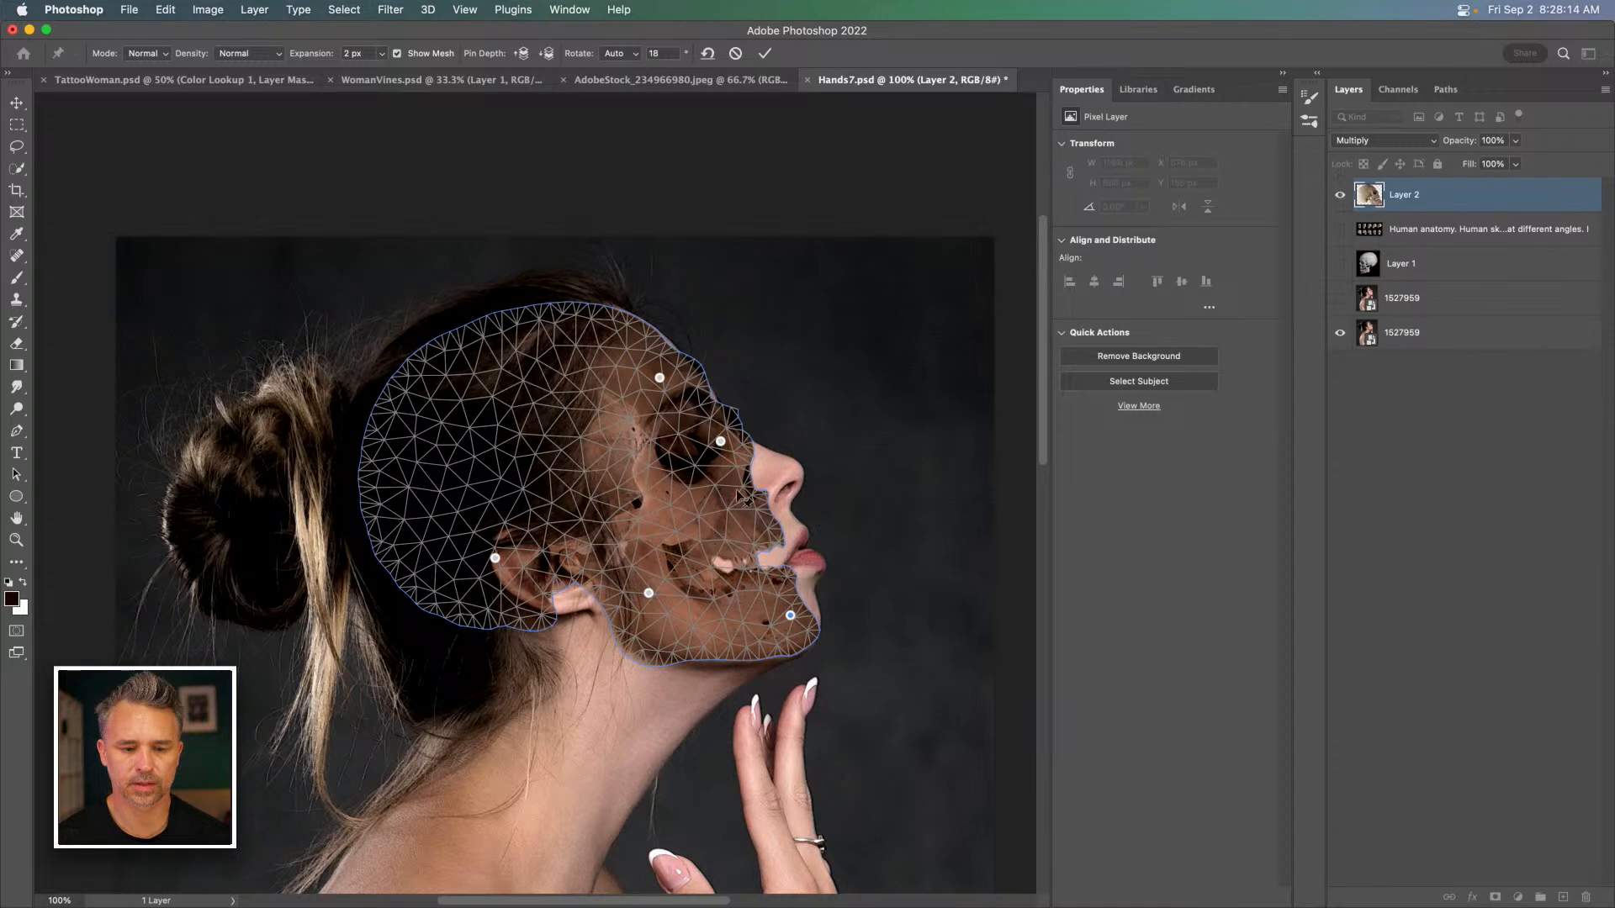
drag(722, 444, 766, 497)
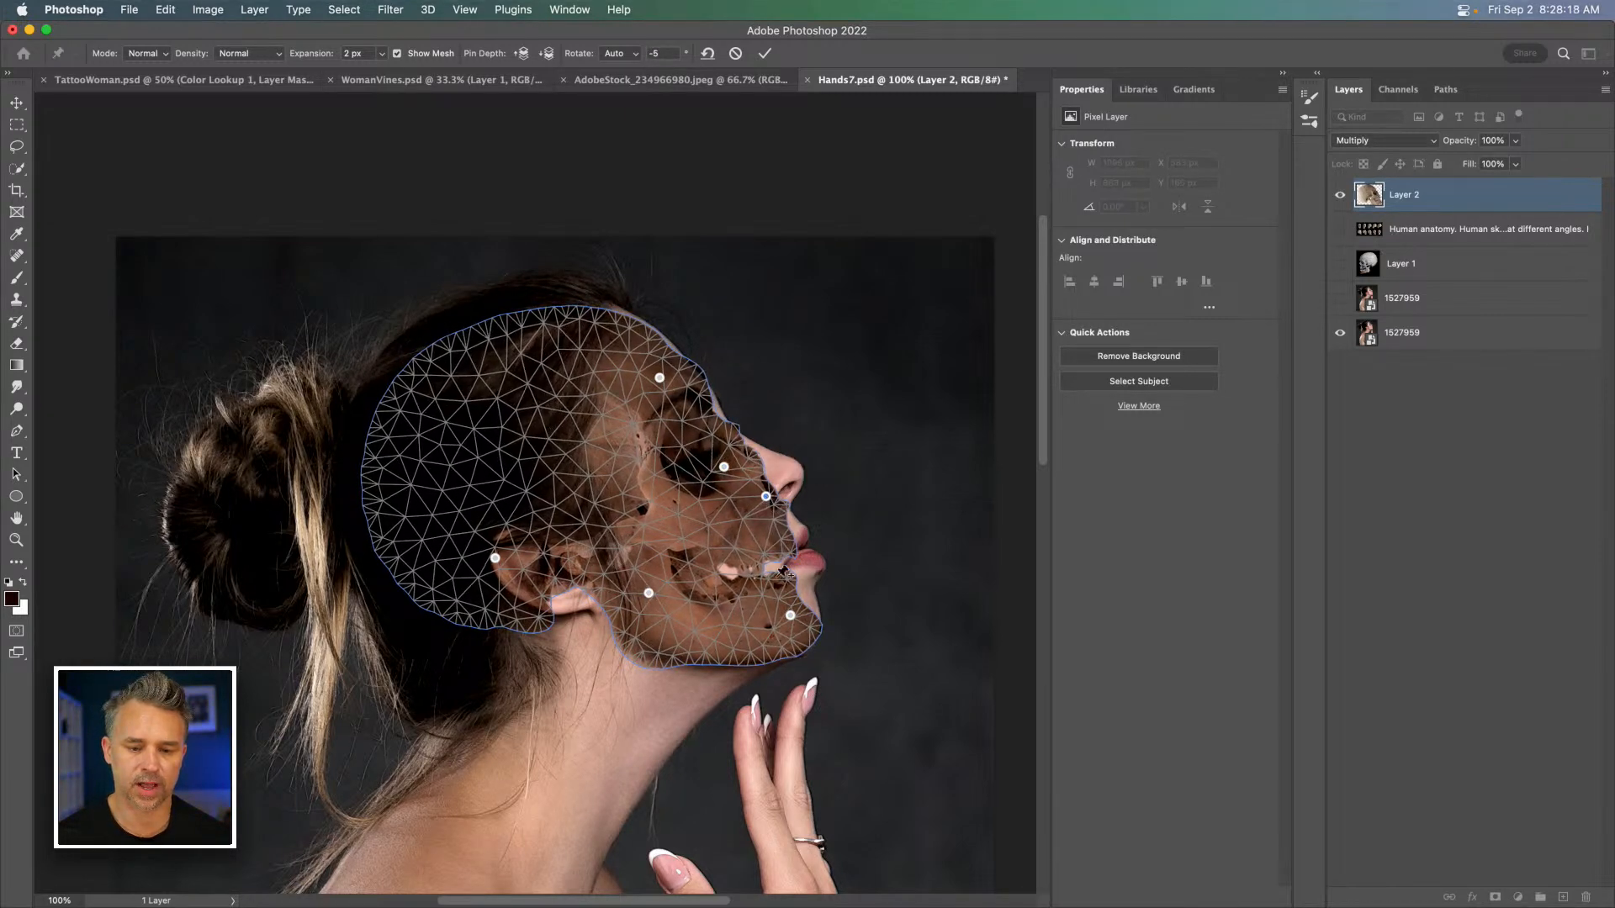
drag(764, 579, 774, 581)
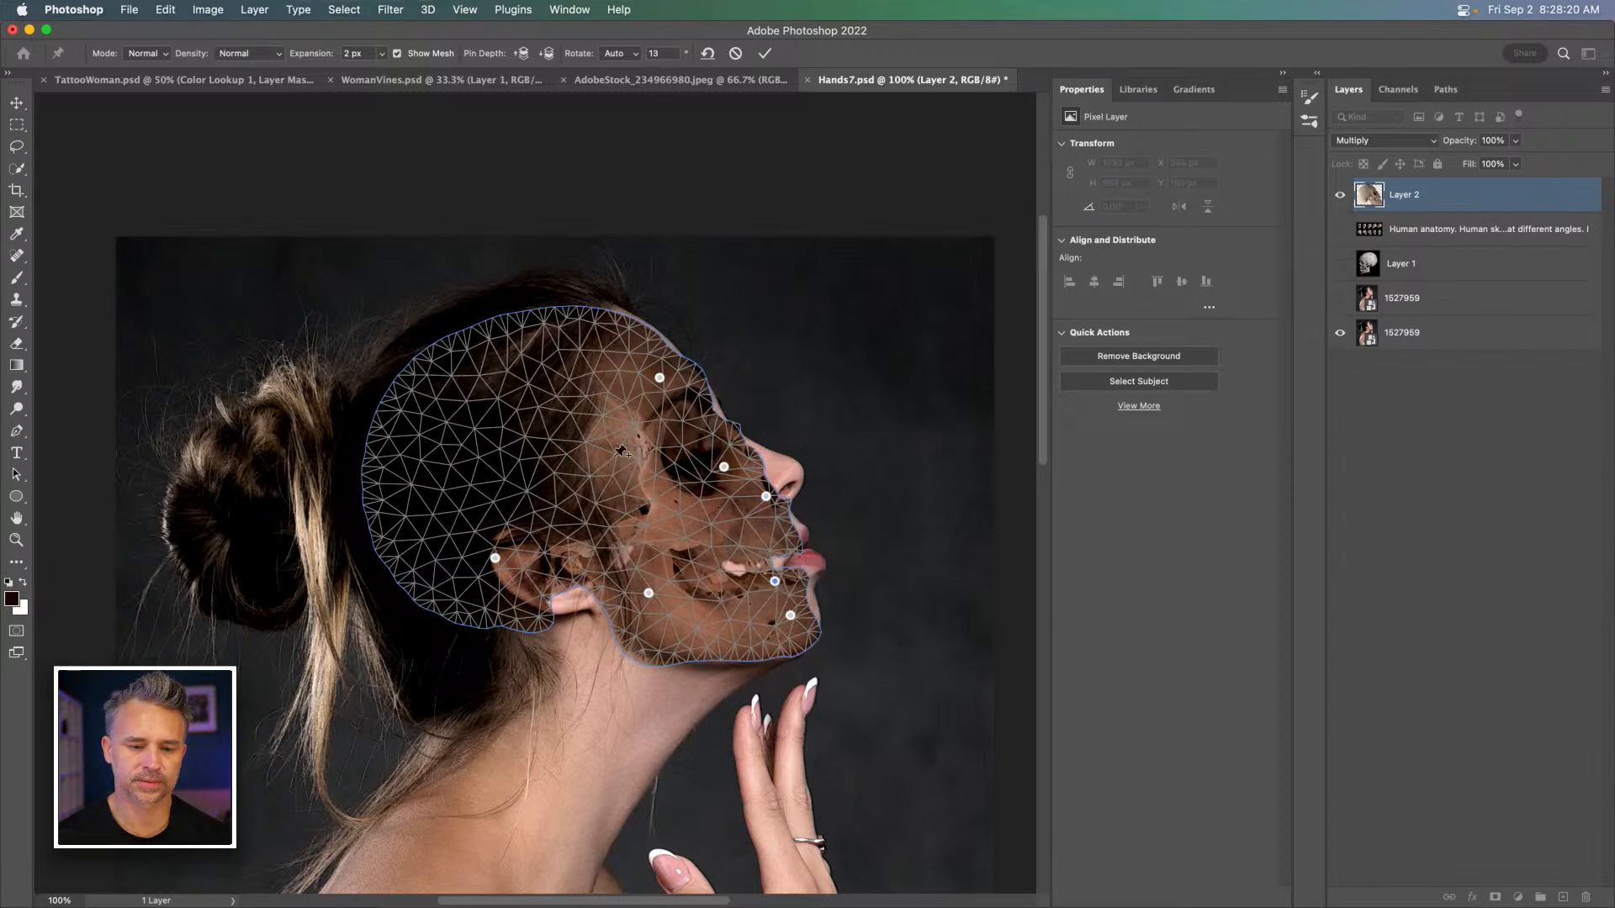
Pin the cranium and jaw corner, pull the skull's top and back slightly outward, and commit the warp.
drag(580, 328, 575, 319)
drag(436, 399, 419, 393)
drag(456, 533, 444, 535)
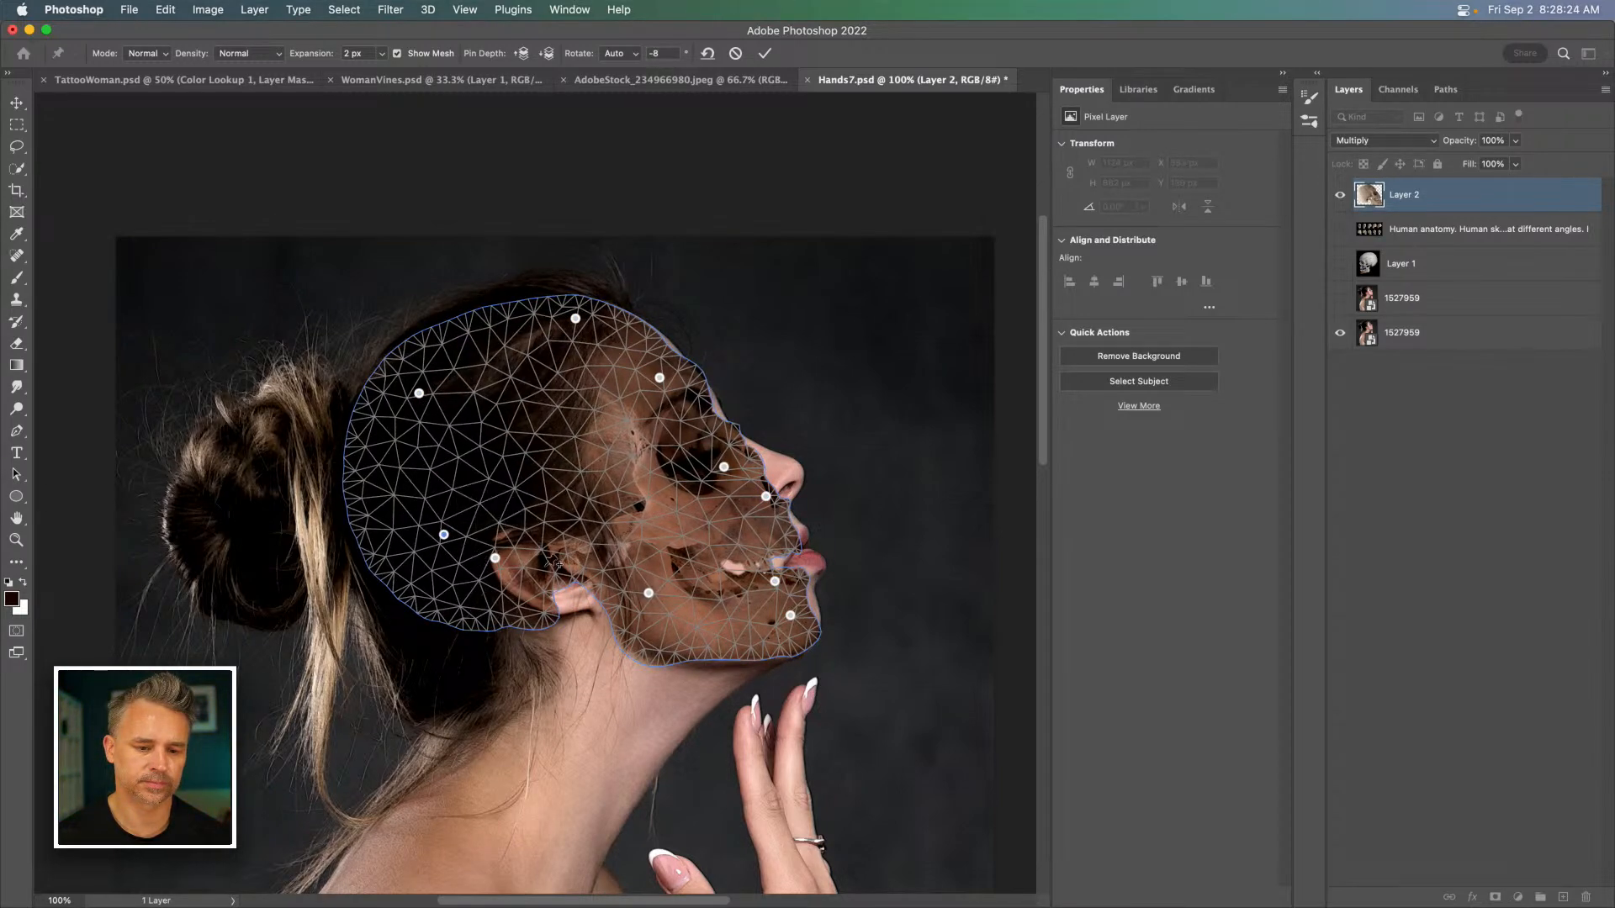
drag(555, 523, 548, 535)
drag(645, 649, 641, 646)
key(Return)
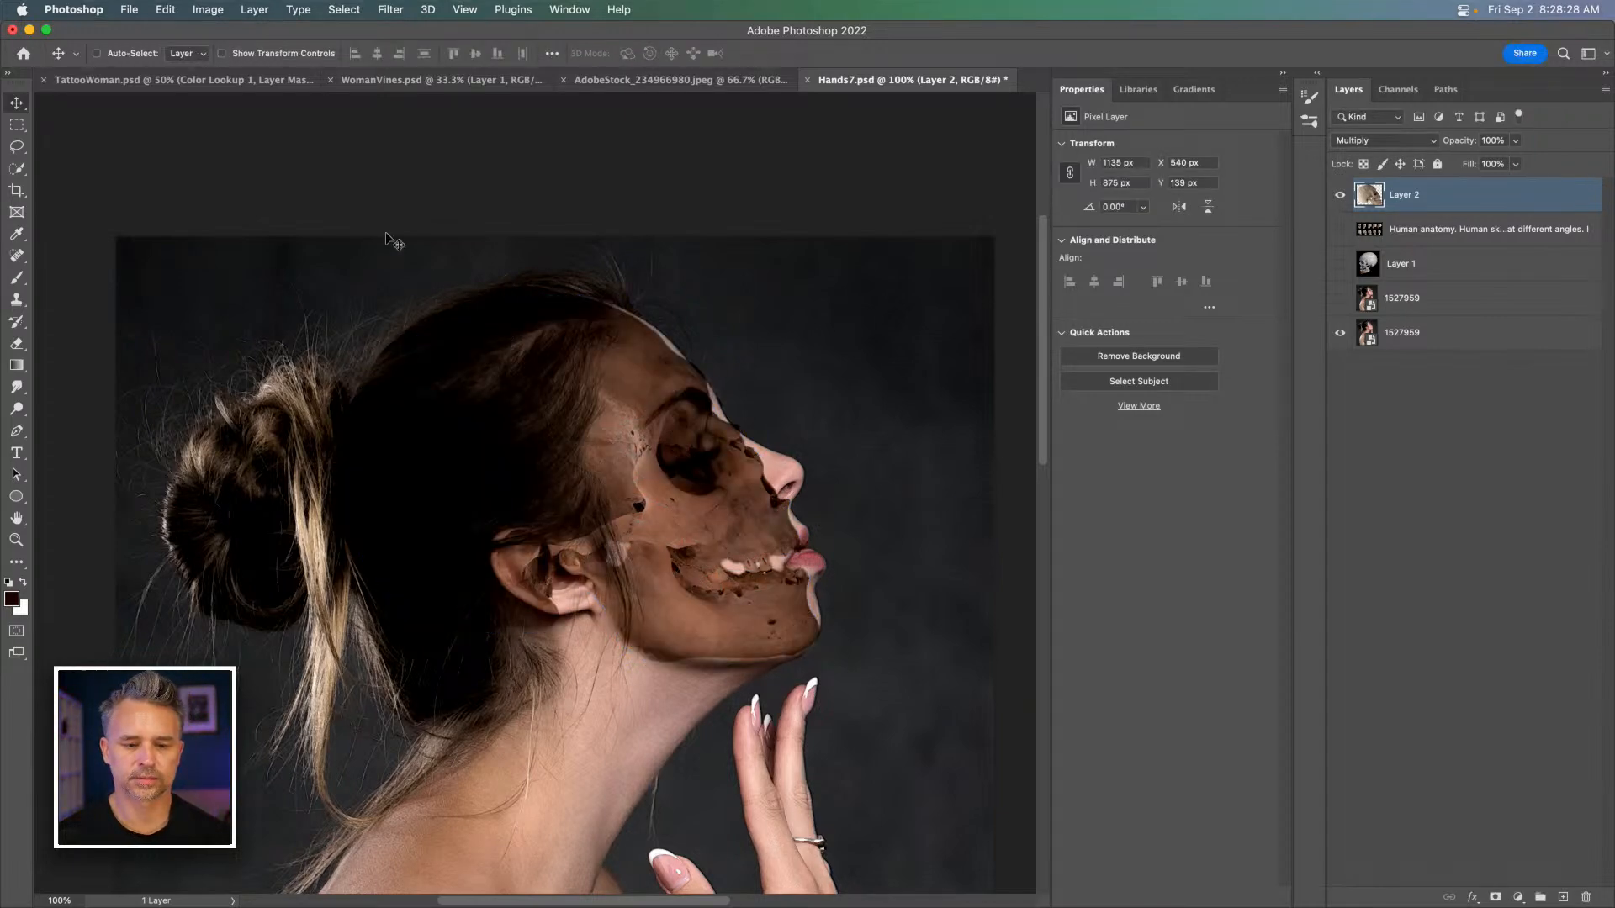
Examine the skull overlay in the full portrait and the fingernails on the shoulder up close.
key(super+equal)
key(super+0)
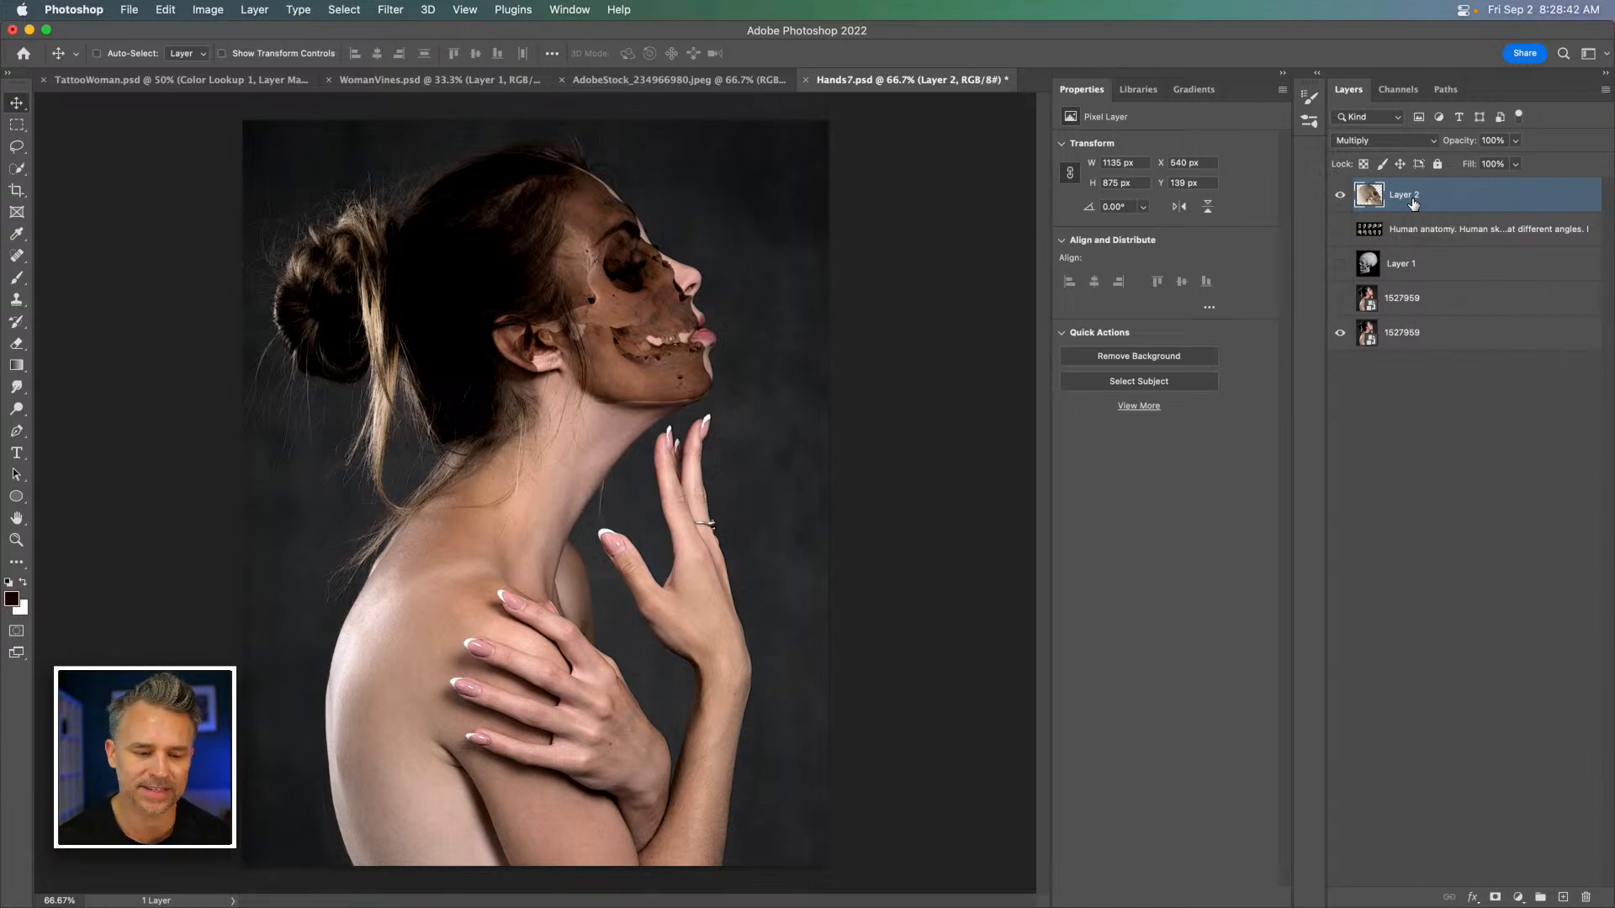
key(super+equal)
key(super+equal)
key(super+equal)
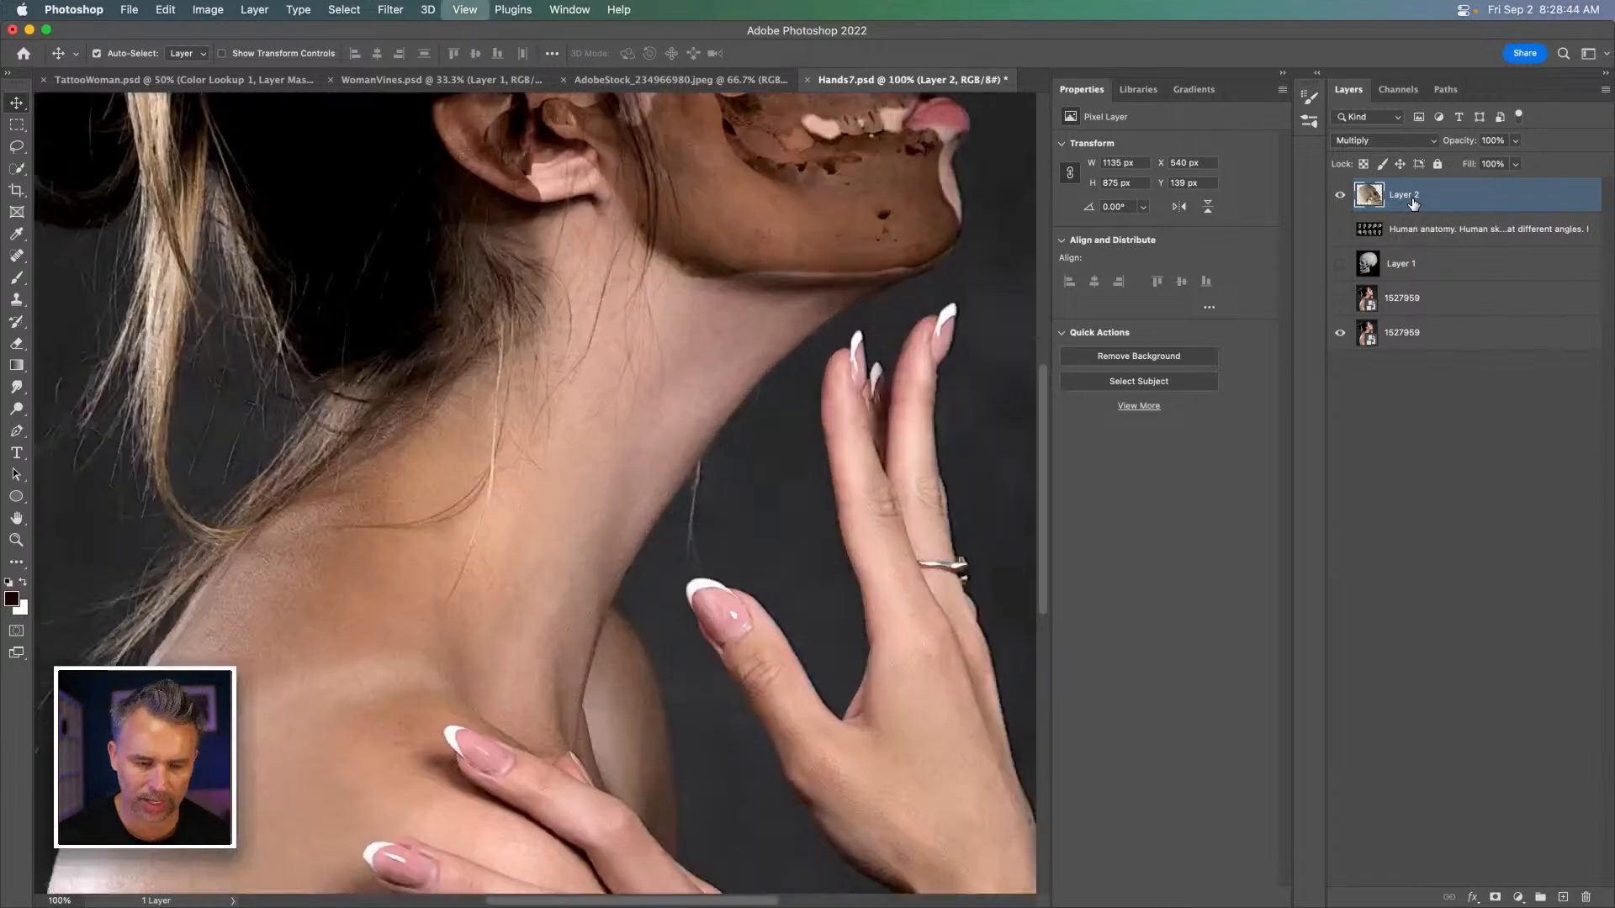
scroll(620, 528, down, 10)
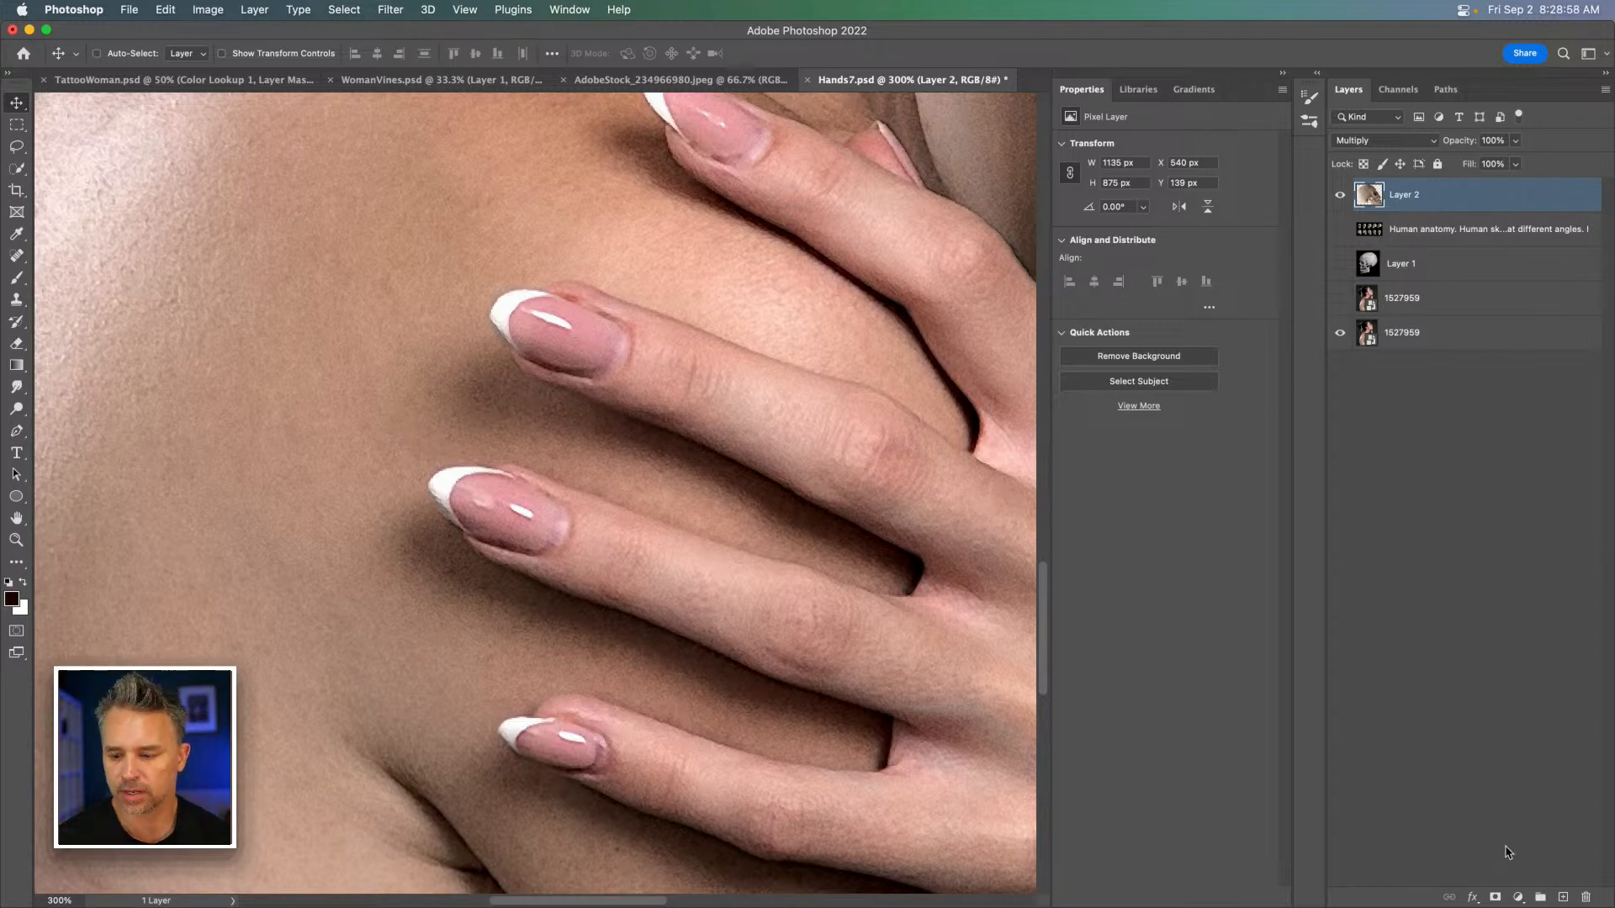
key(super+0)
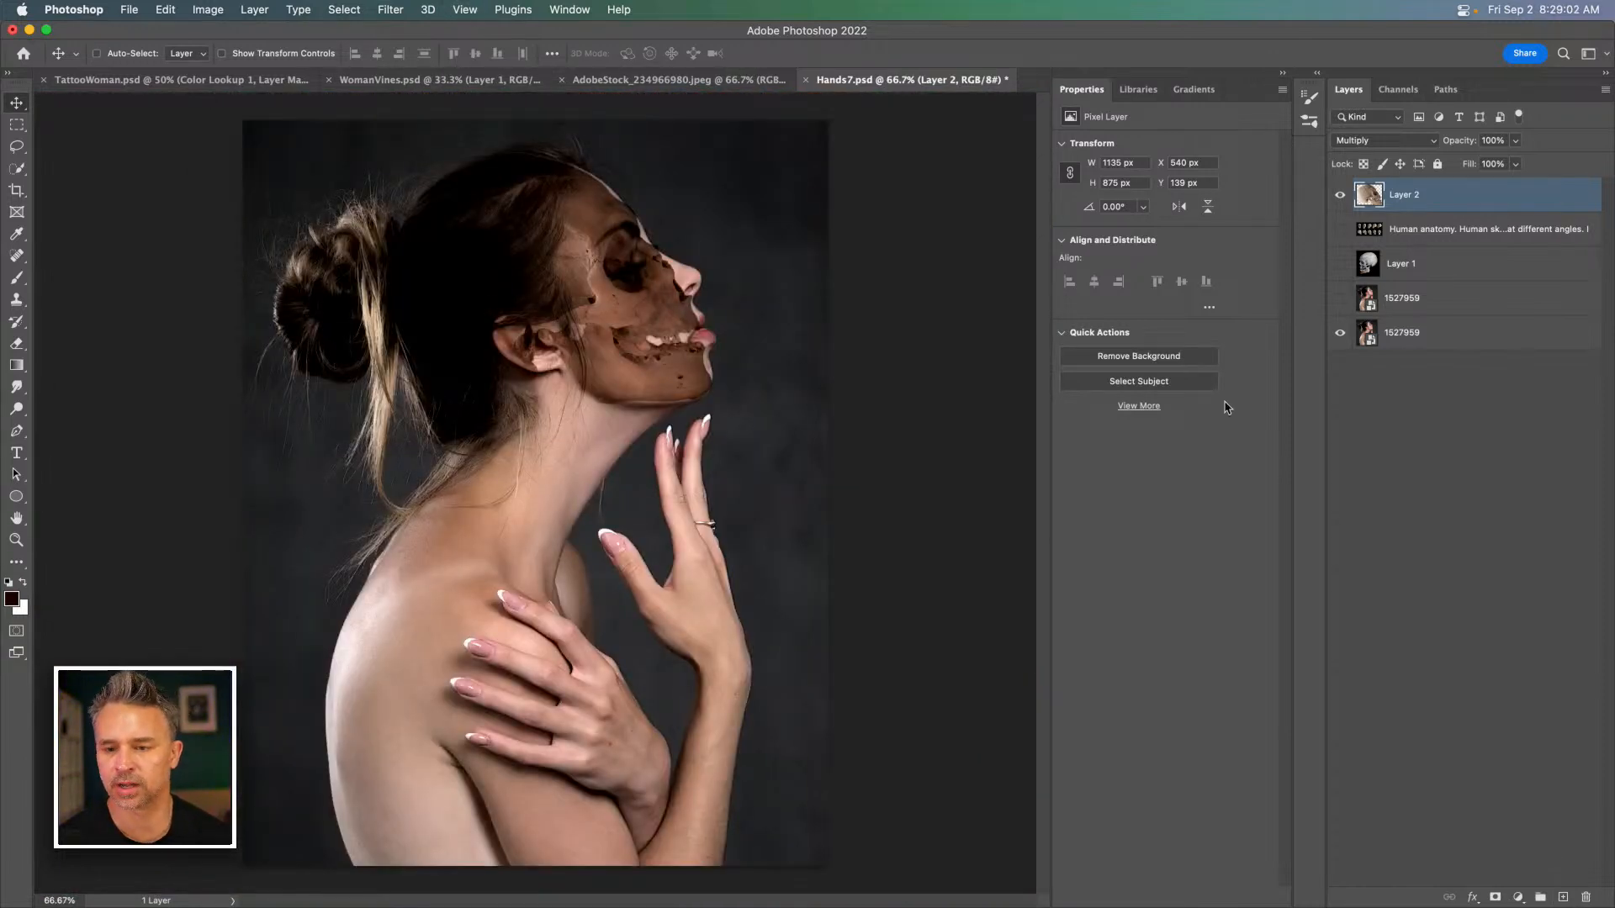
Check the portrait with and without Layer 2, and set the layer's blend mode to Overlay.
click(1339, 196)
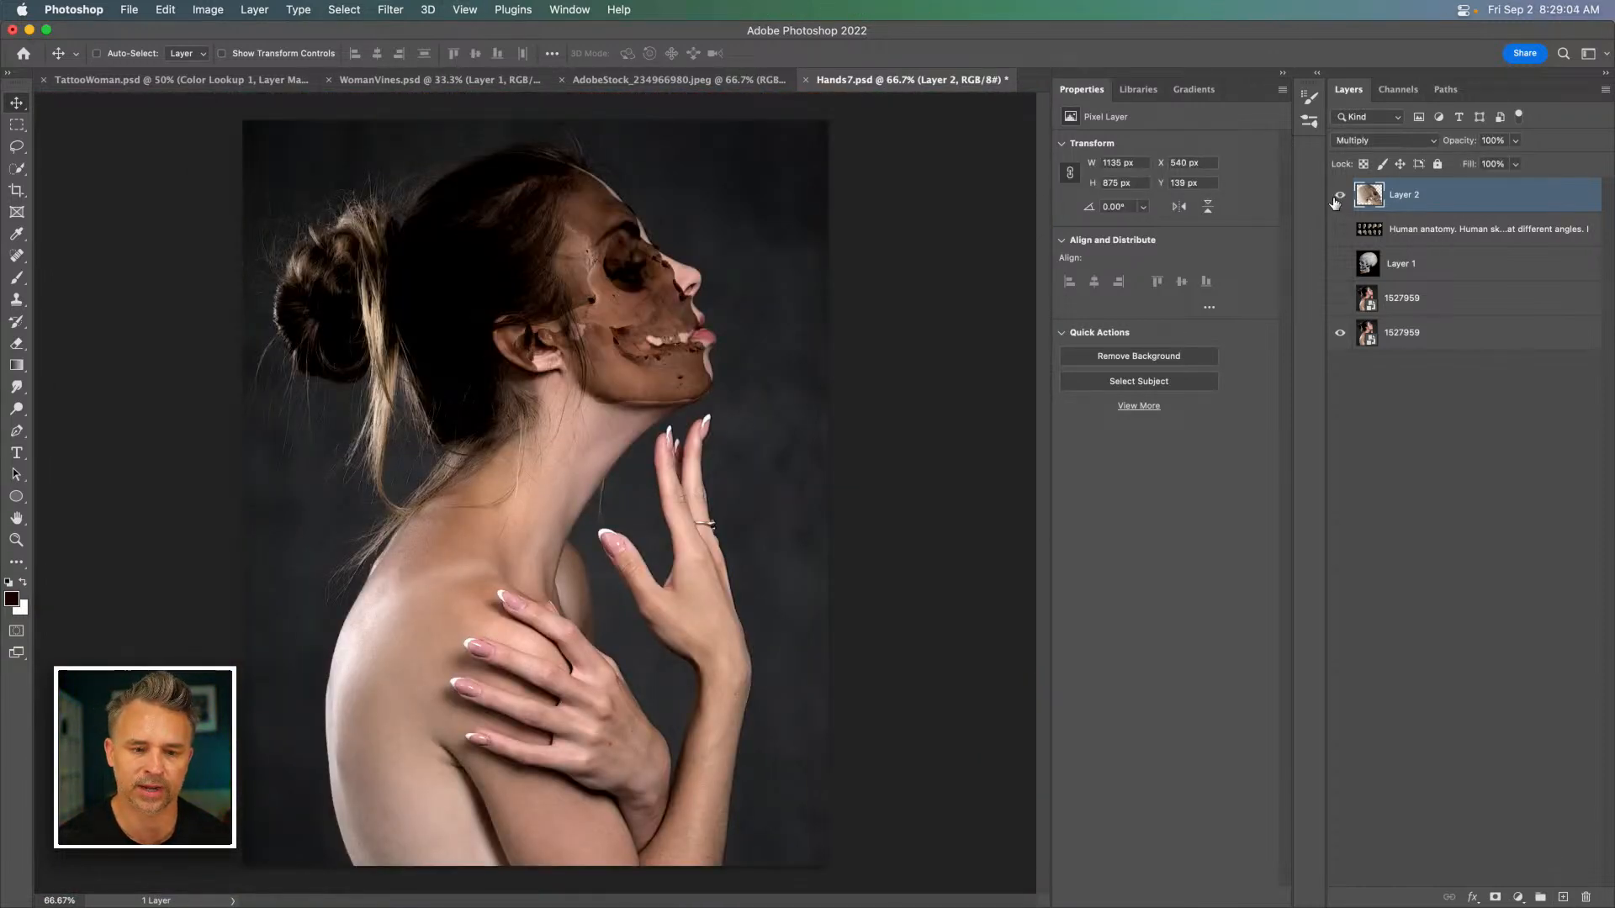
click(1365, 141)
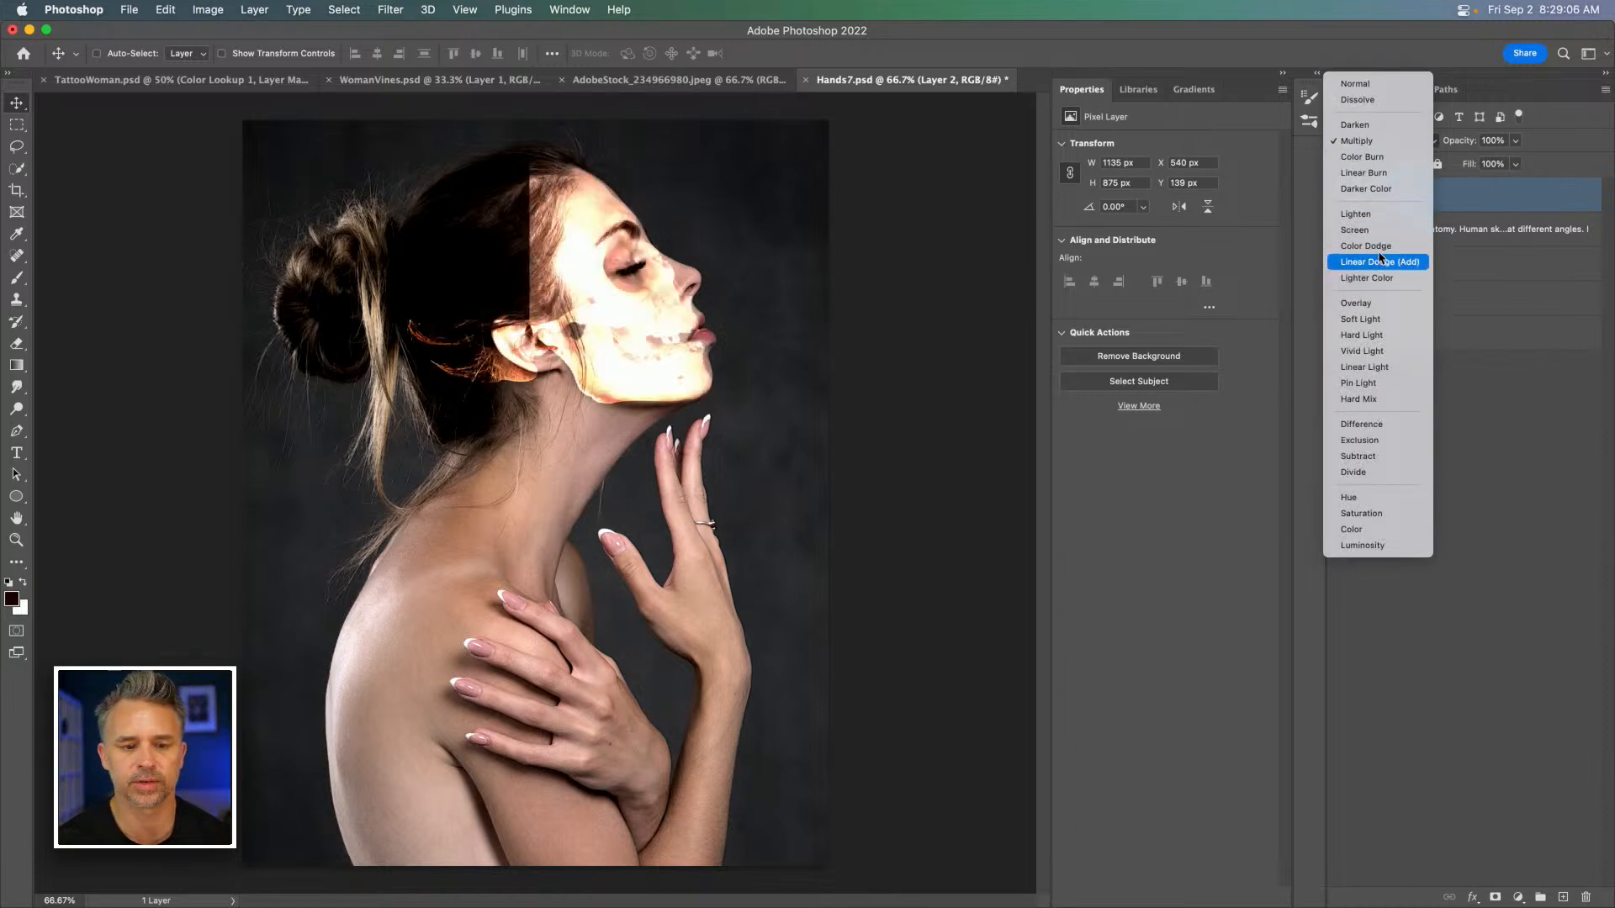
click(1391, 313)
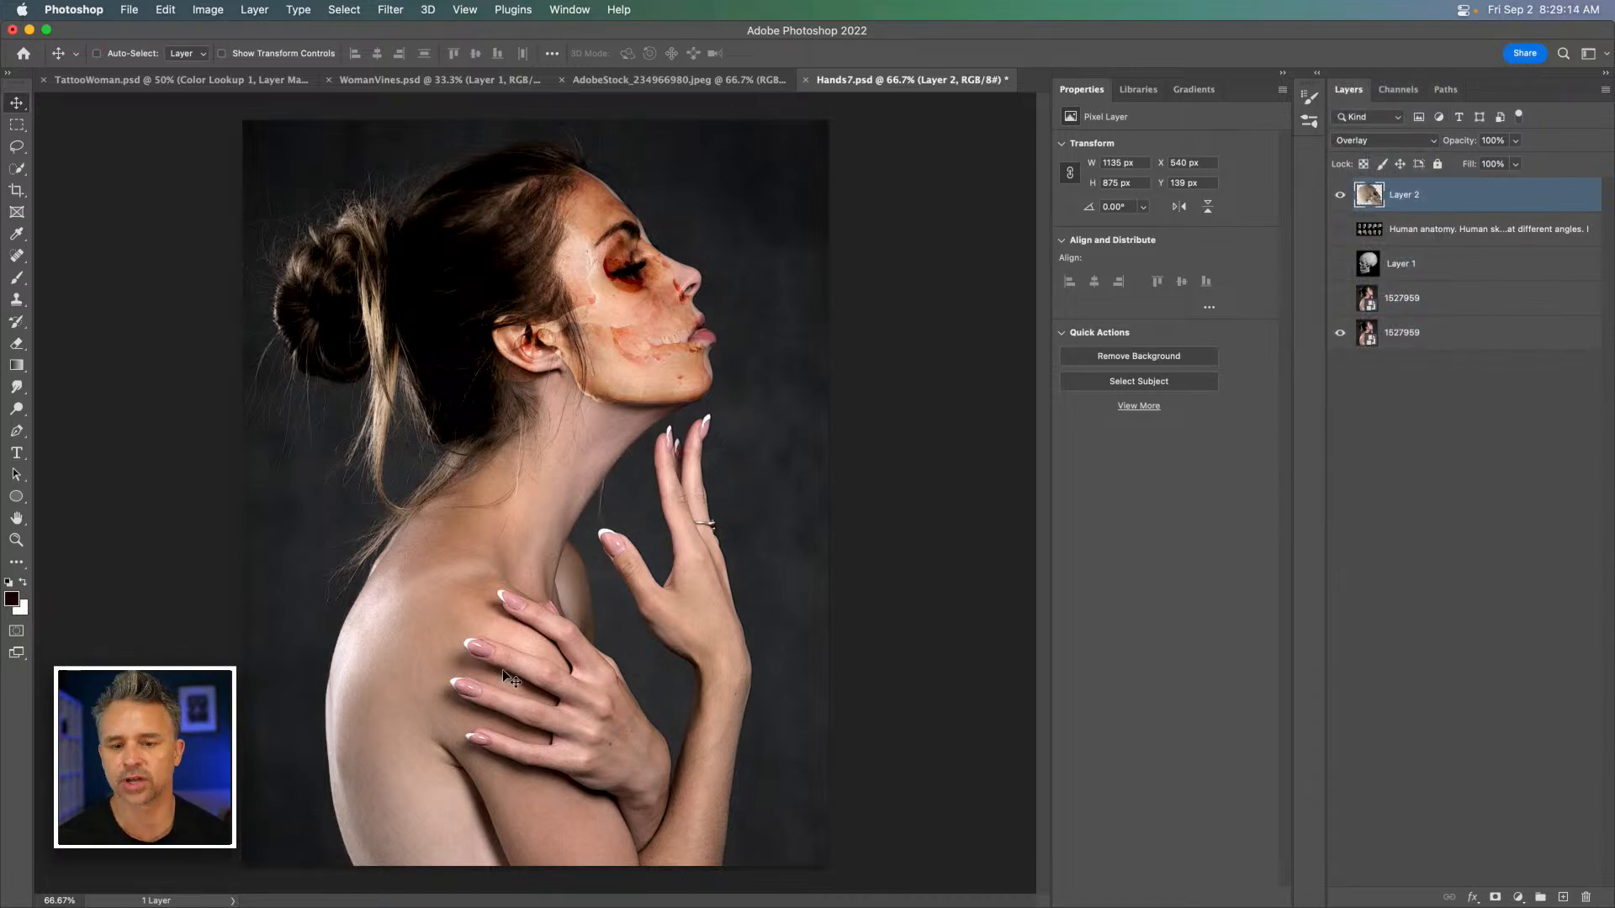
Hide the Layer 2 skull overlay so only the original portrait shows.
click(1338, 196)
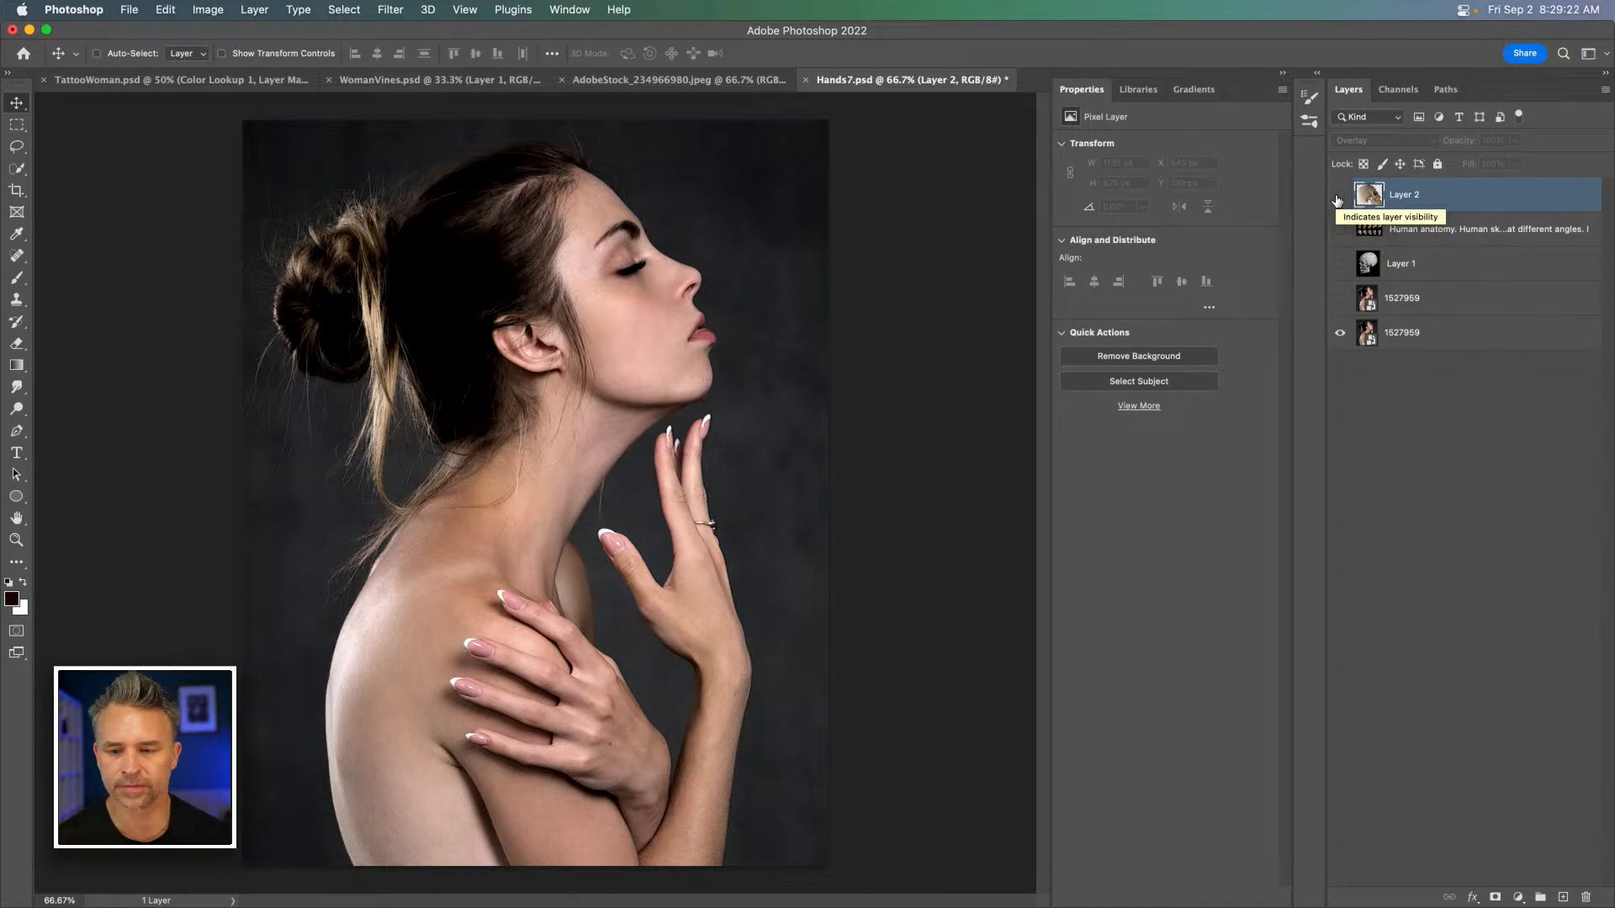
click(1318, 75)
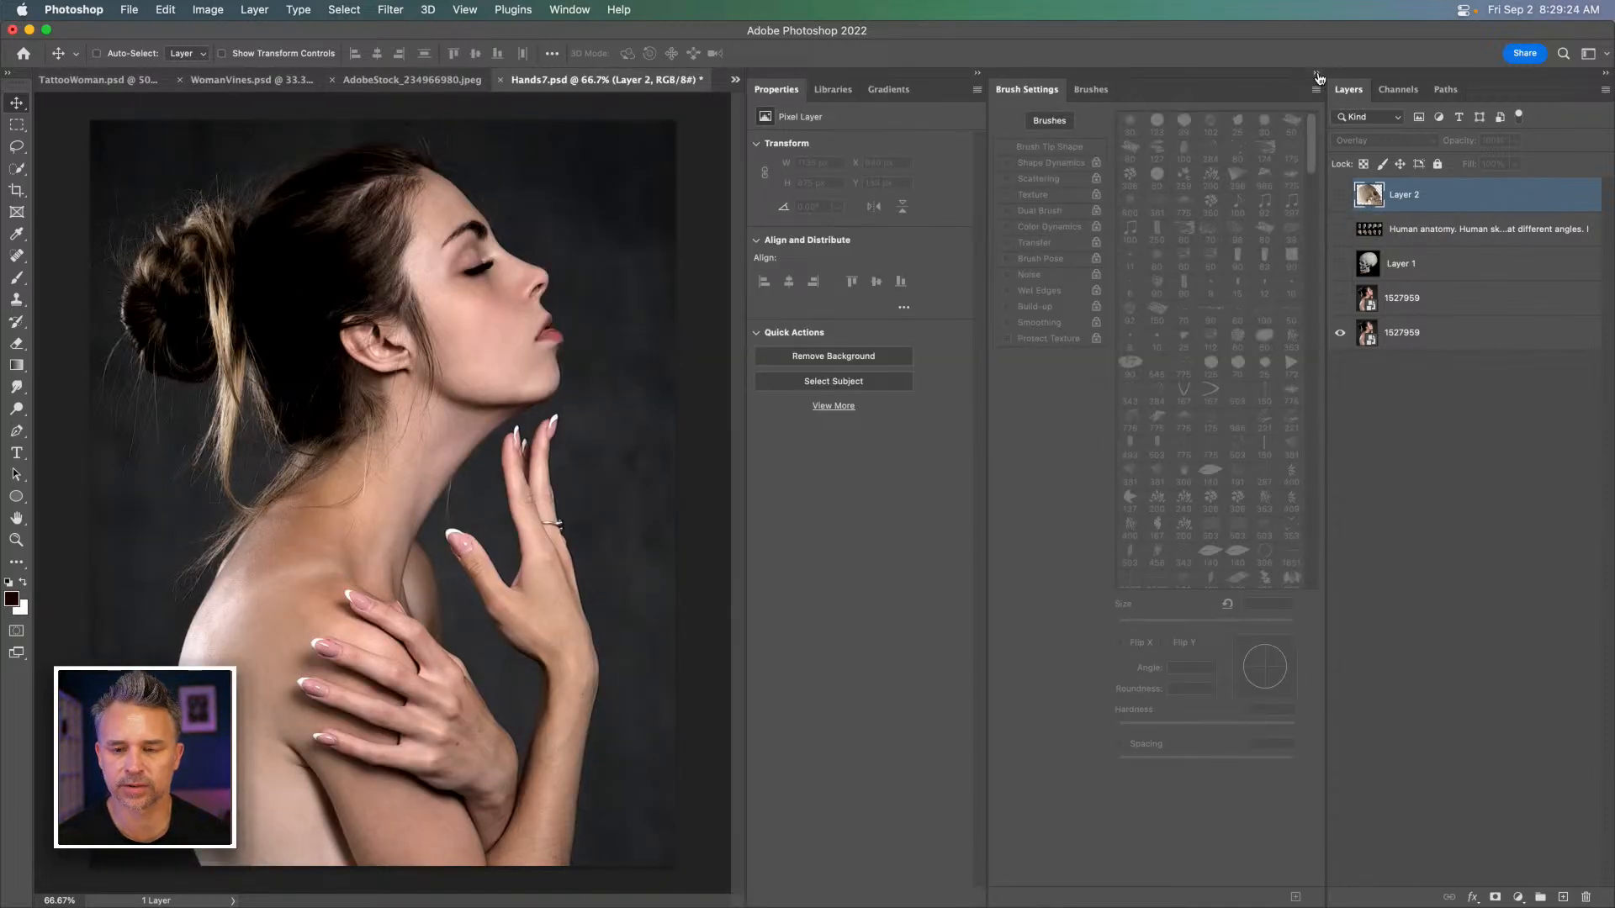
click(1316, 73)
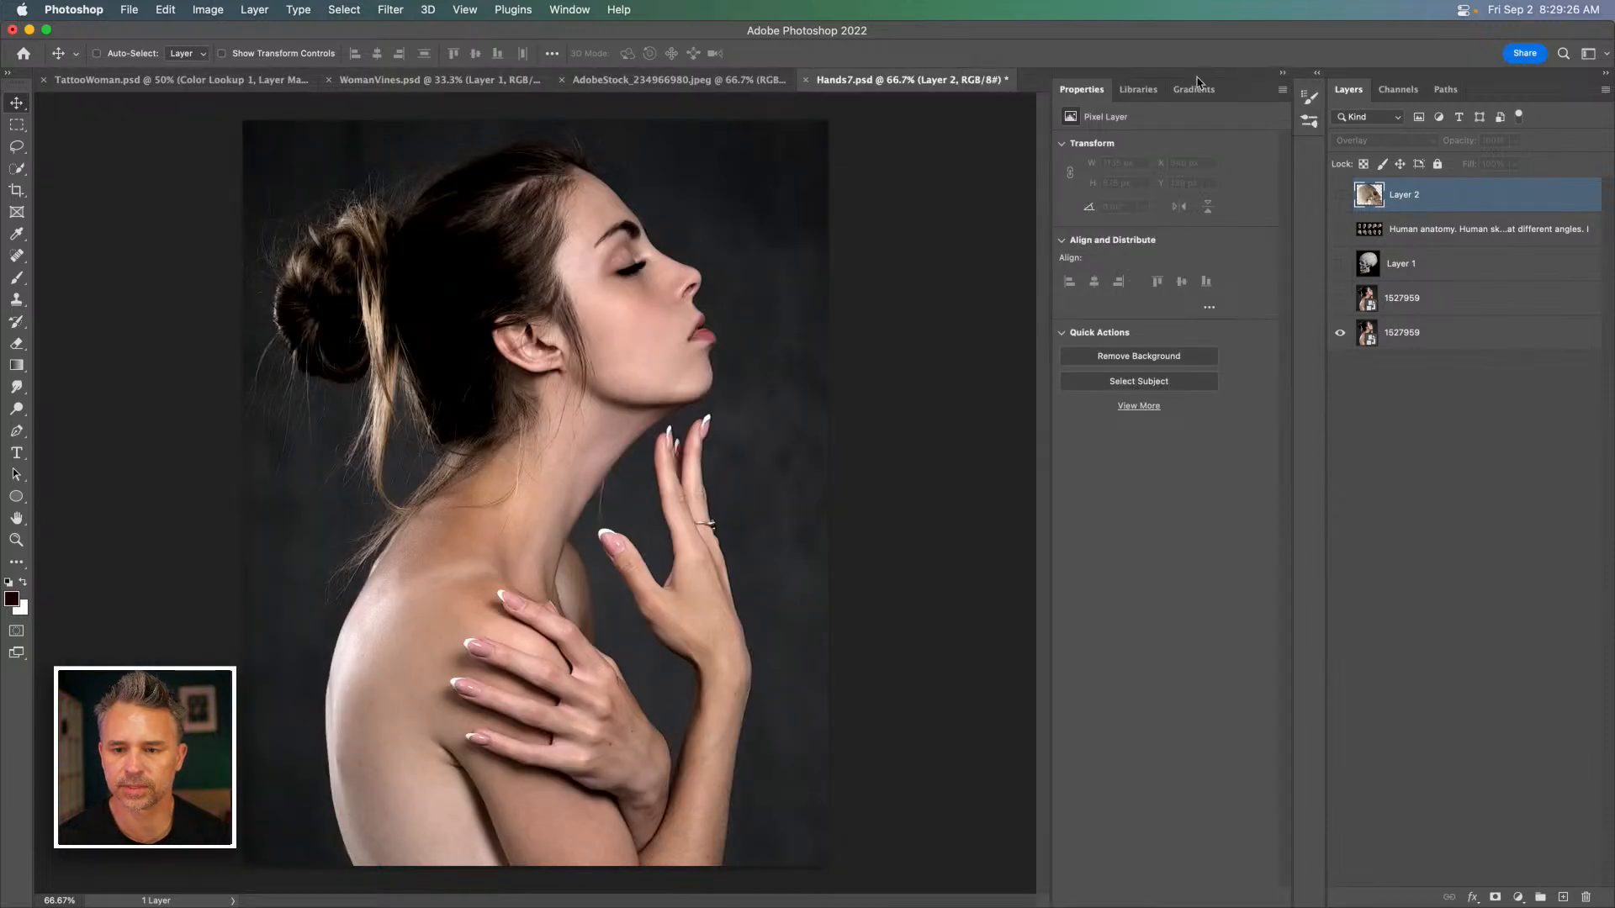
Expand the Butterflies group in the Nature library and browse its butterfly images.
click(1127, 93)
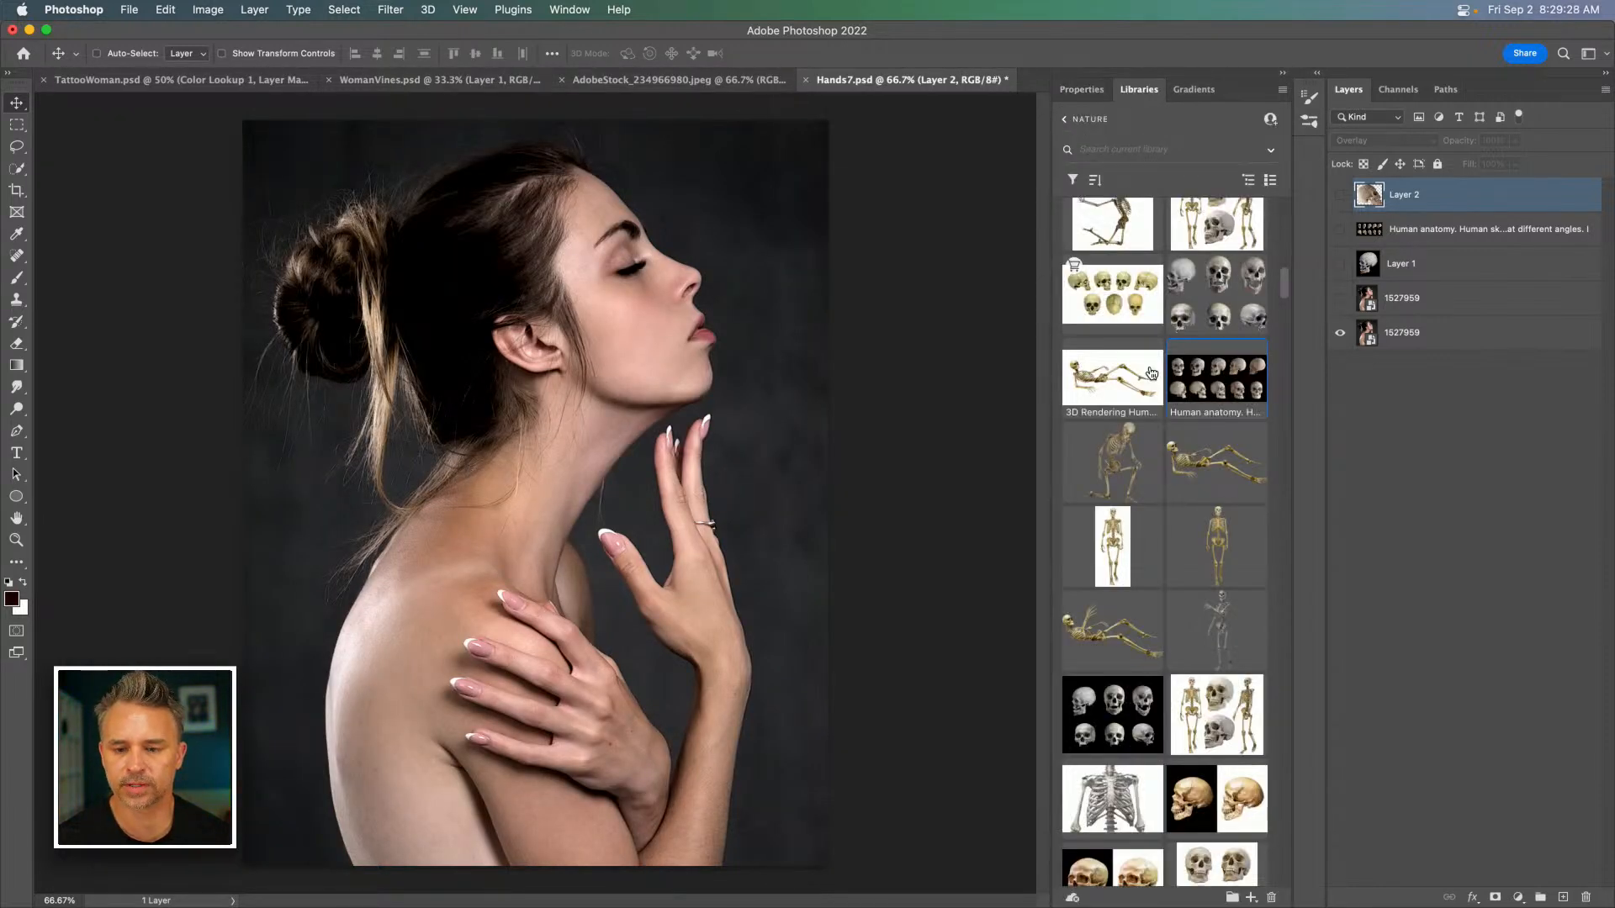
scroll(1084, 290, up, 6)
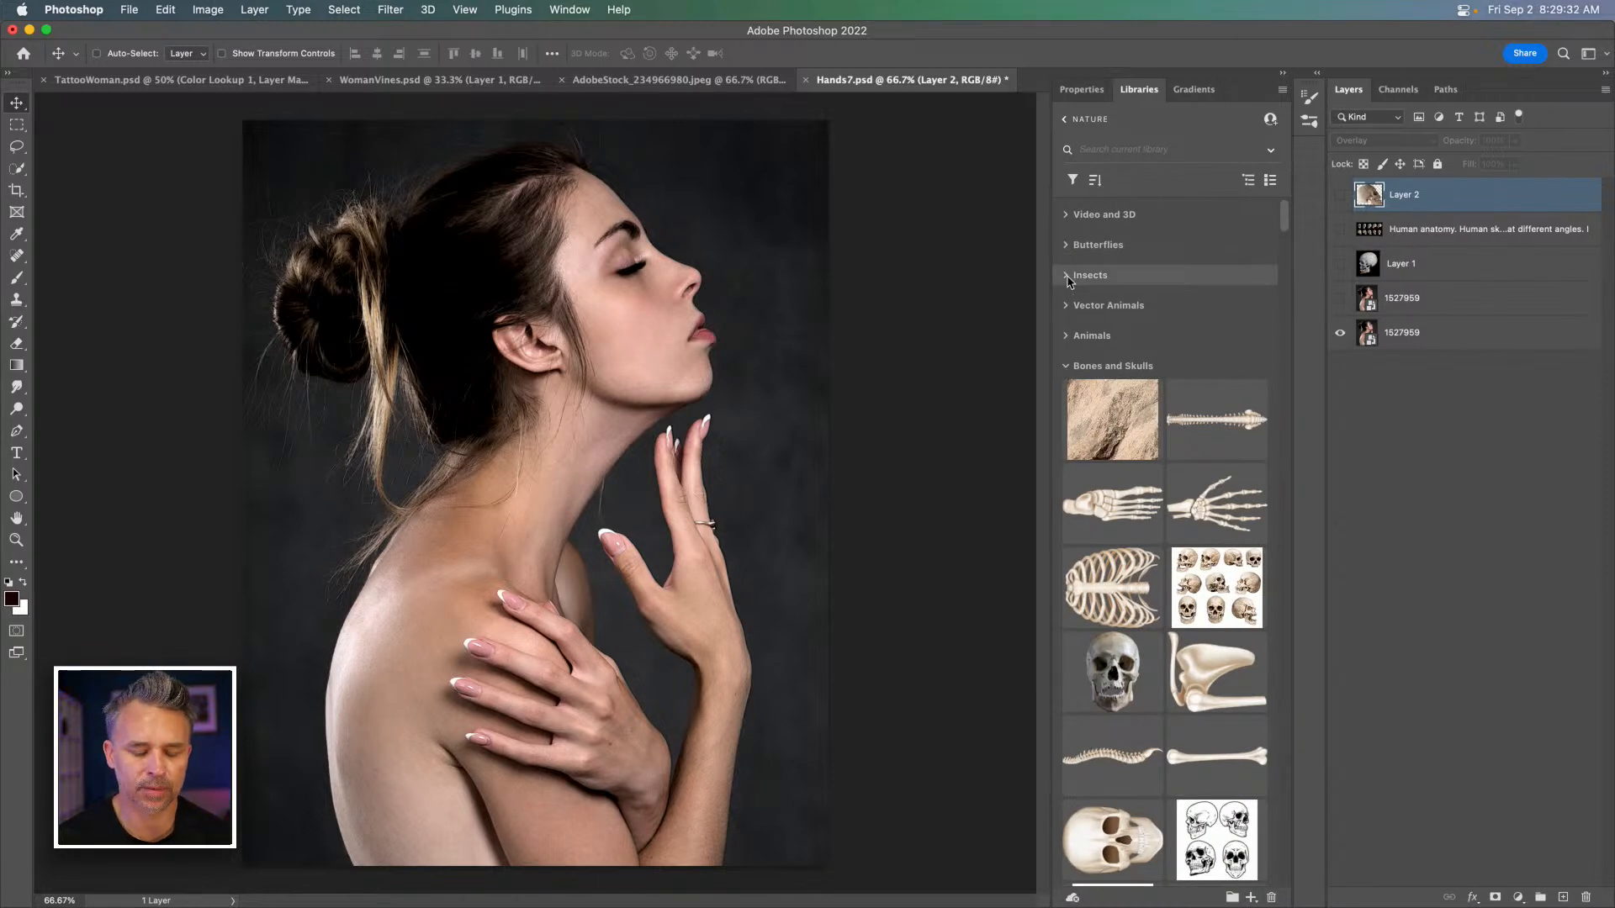
click(1067, 245)
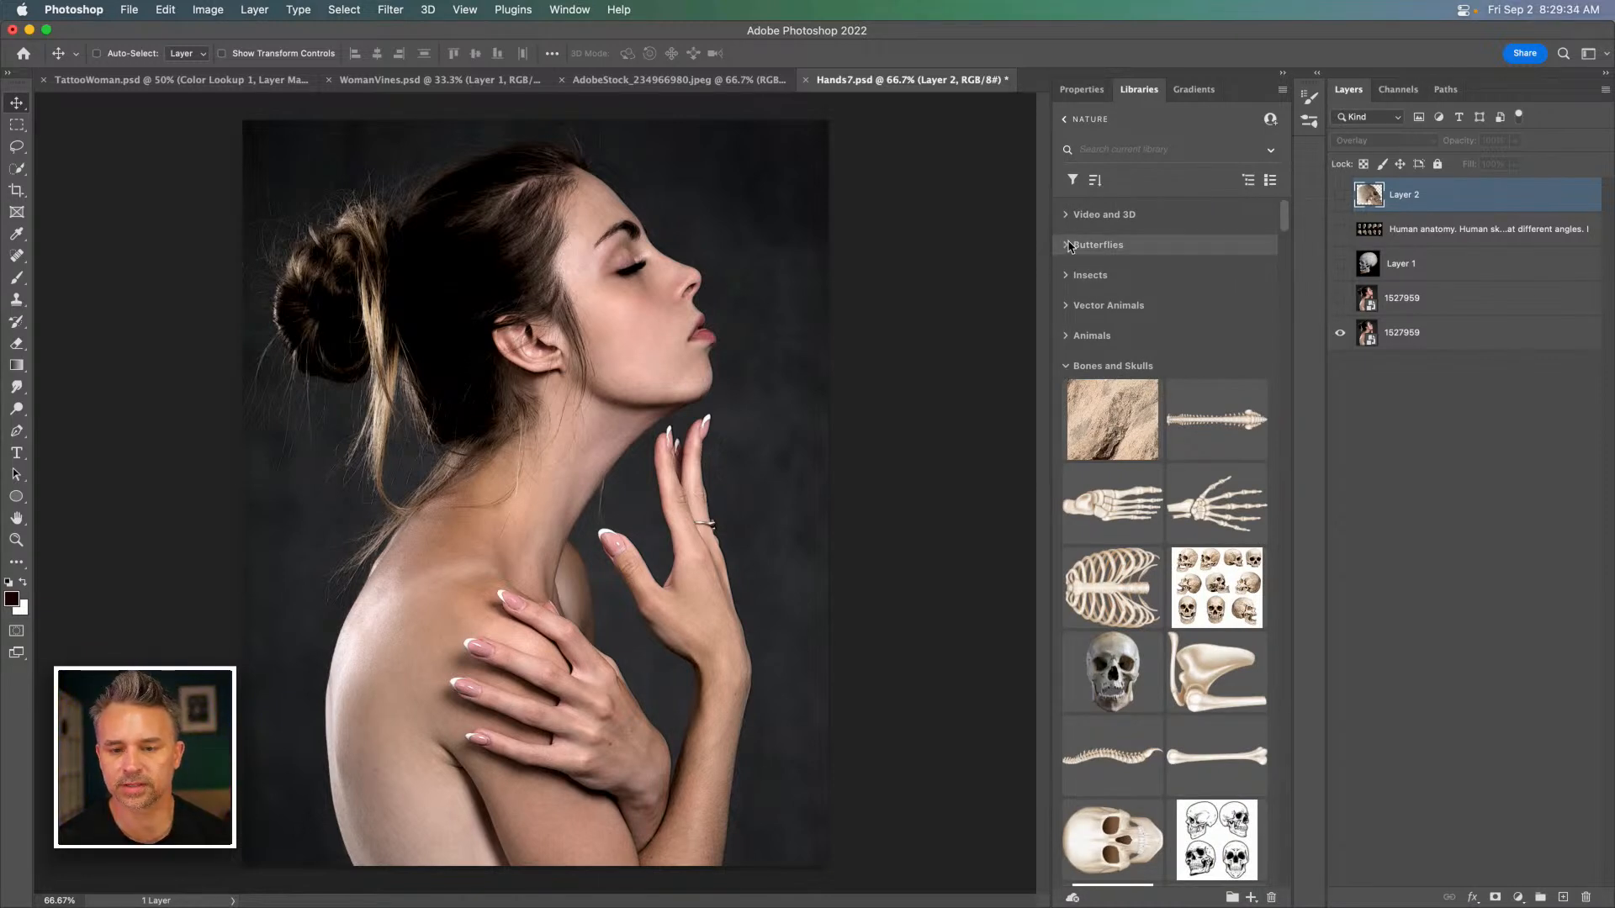
scroll(1132, 370, down, 15)
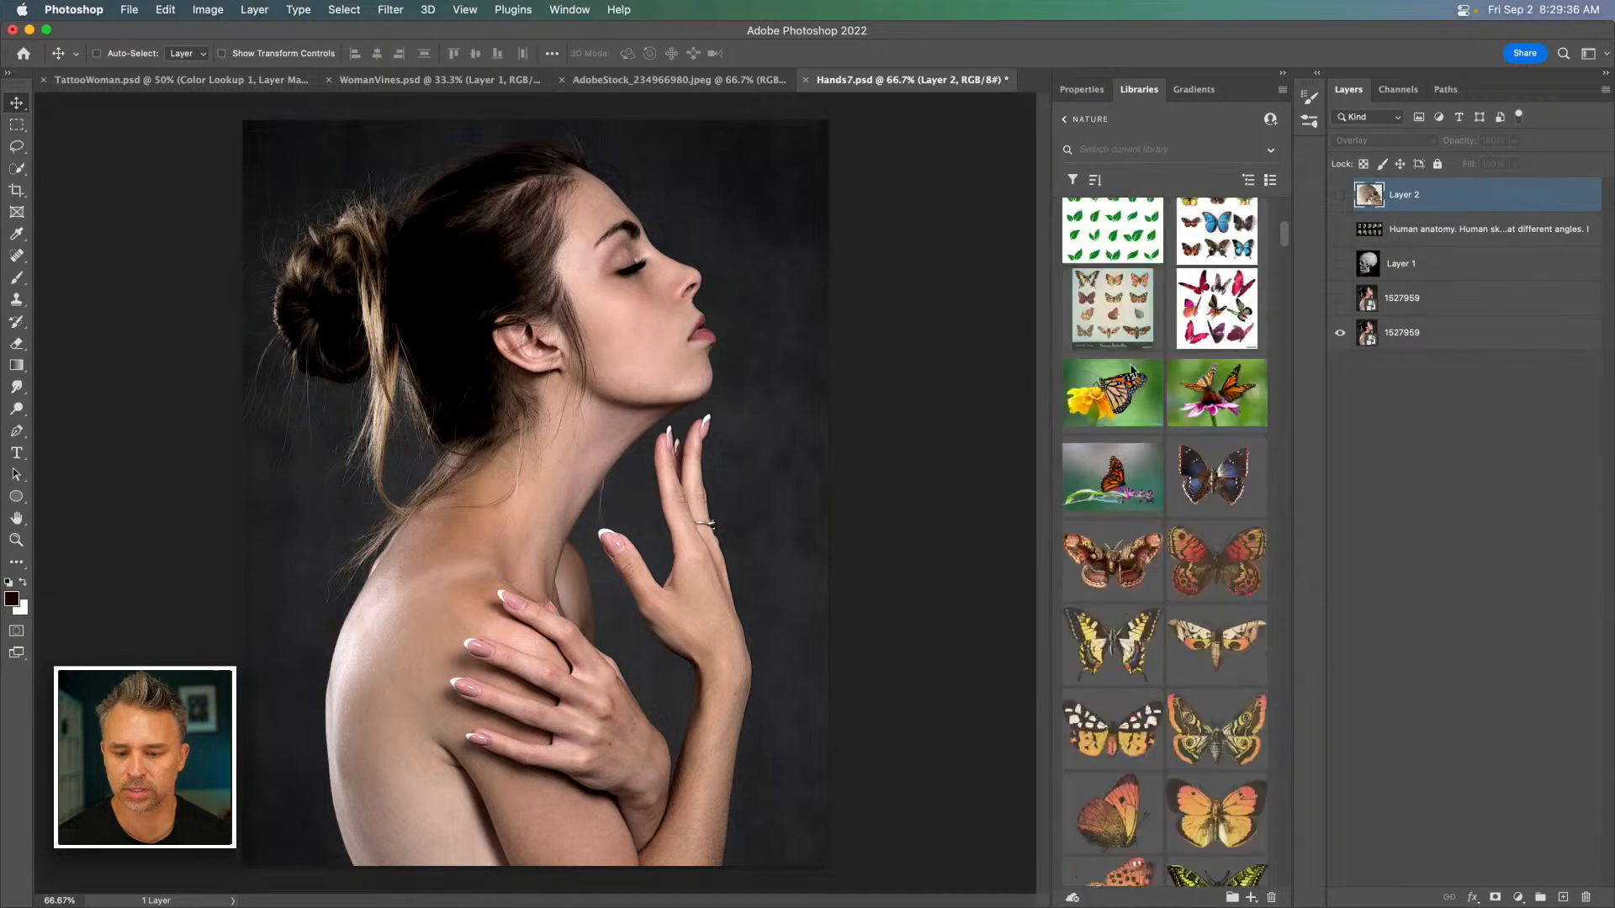
Place the monarch graphic from the Nature library, scale it to about 742 × 671 px, and position it over the hand on the shoulder.
scroll(1112, 547, down, 15)
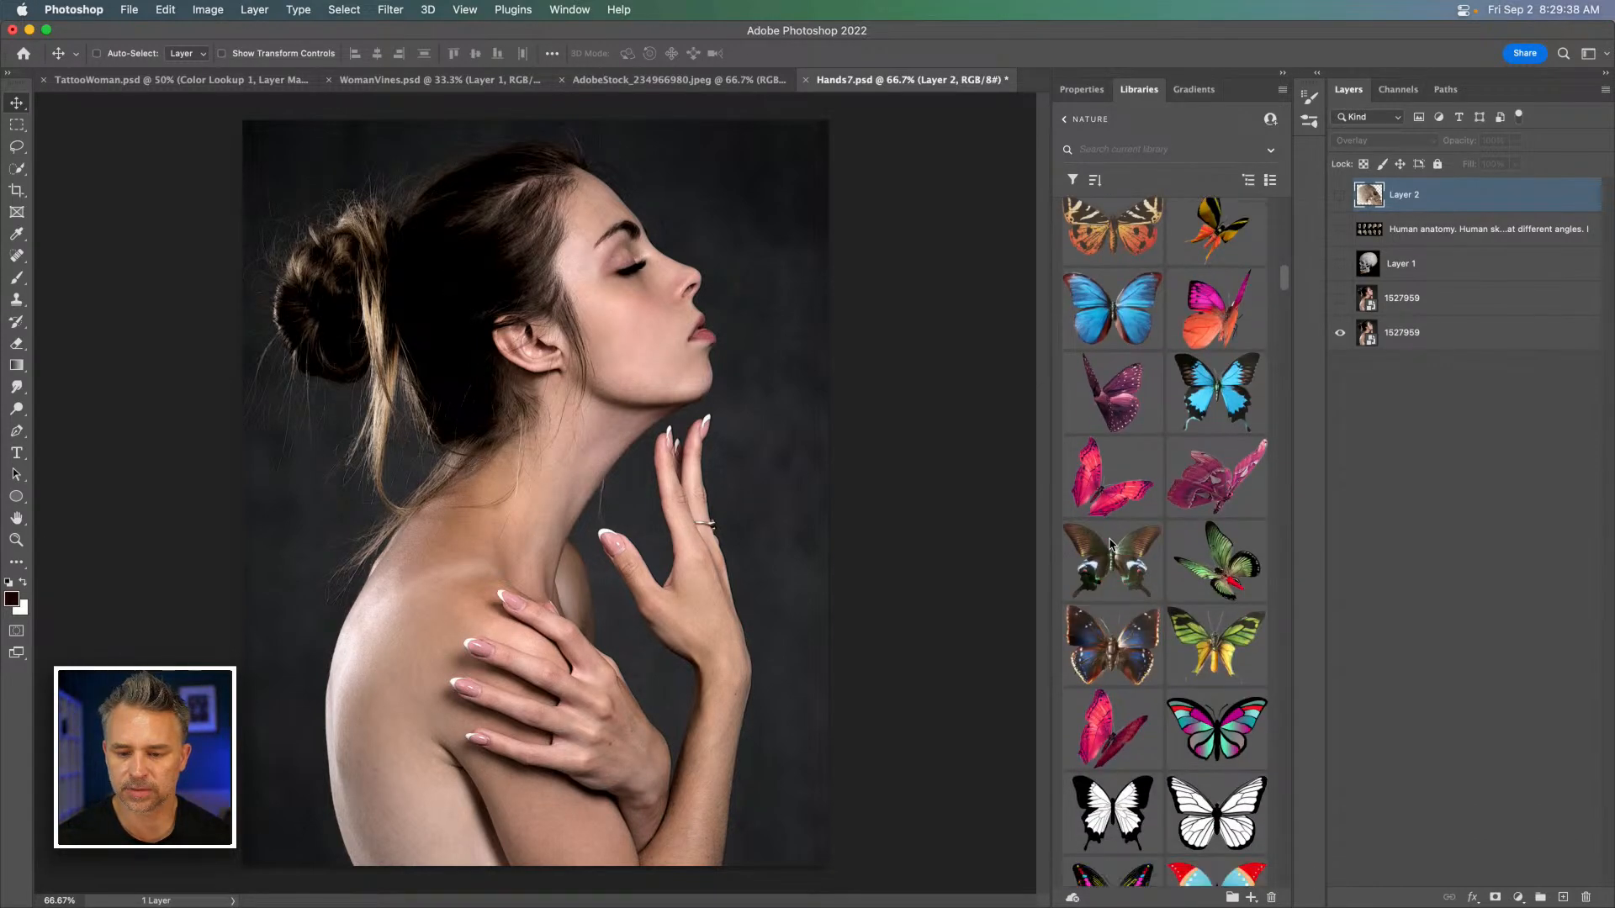
drag(1108, 540, 433, 470)
drag(261, 259, 557, 688)
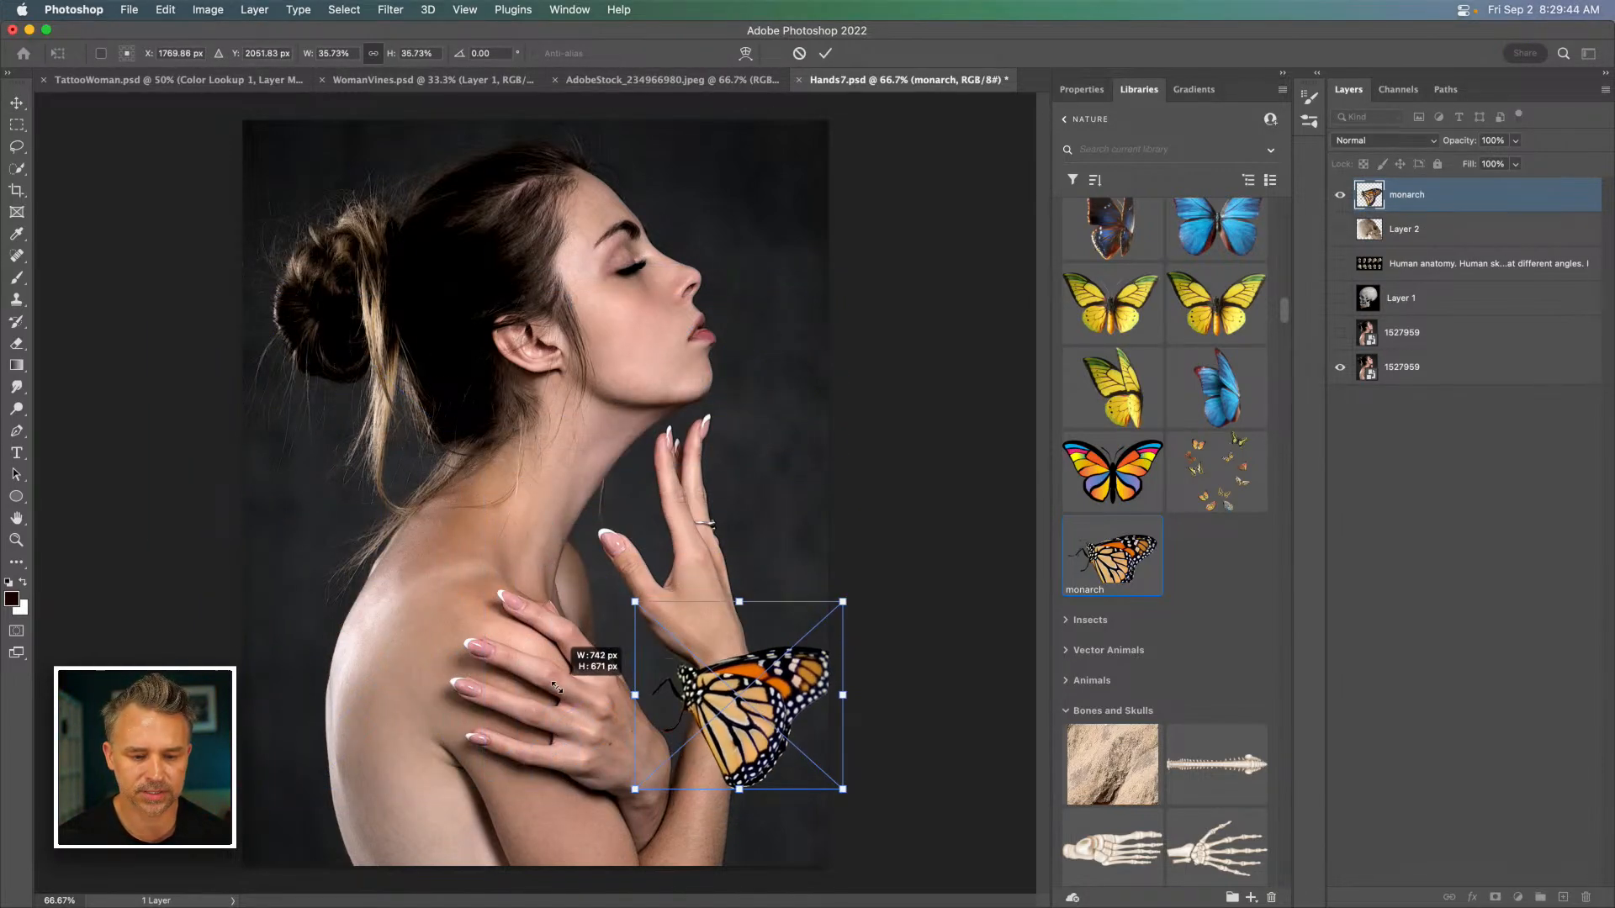
key(Return)
drag(744, 729, 528, 612)
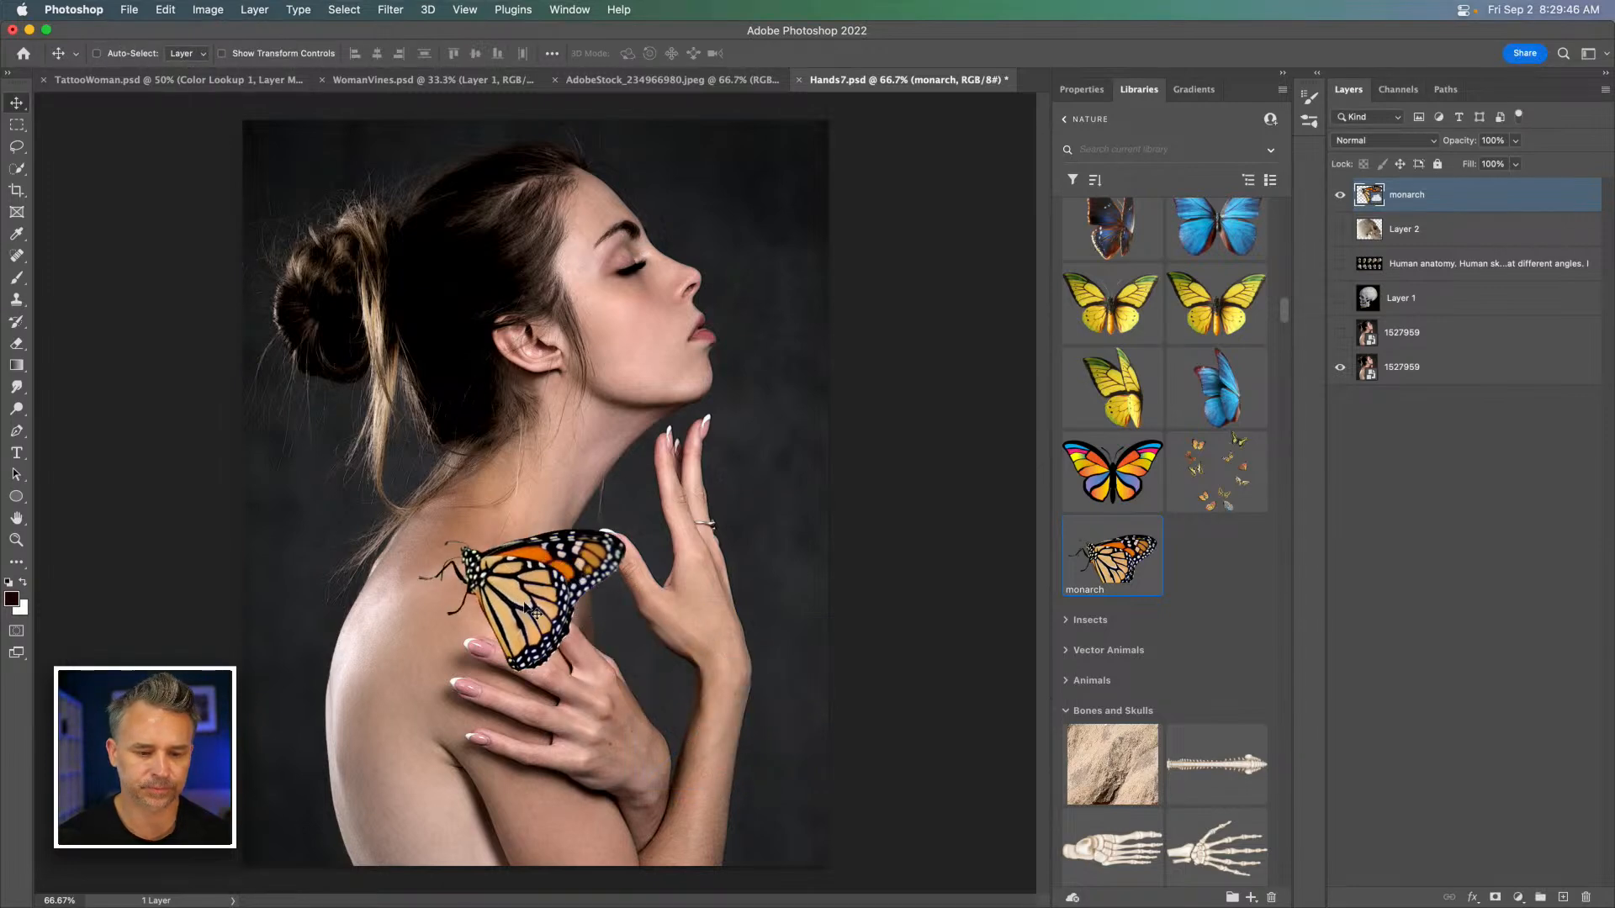
Try the monarch at the raised hand's fingertips beneath the chin, and move it onto the woman's shoulder.
key(super+equal)
key(super+minus)
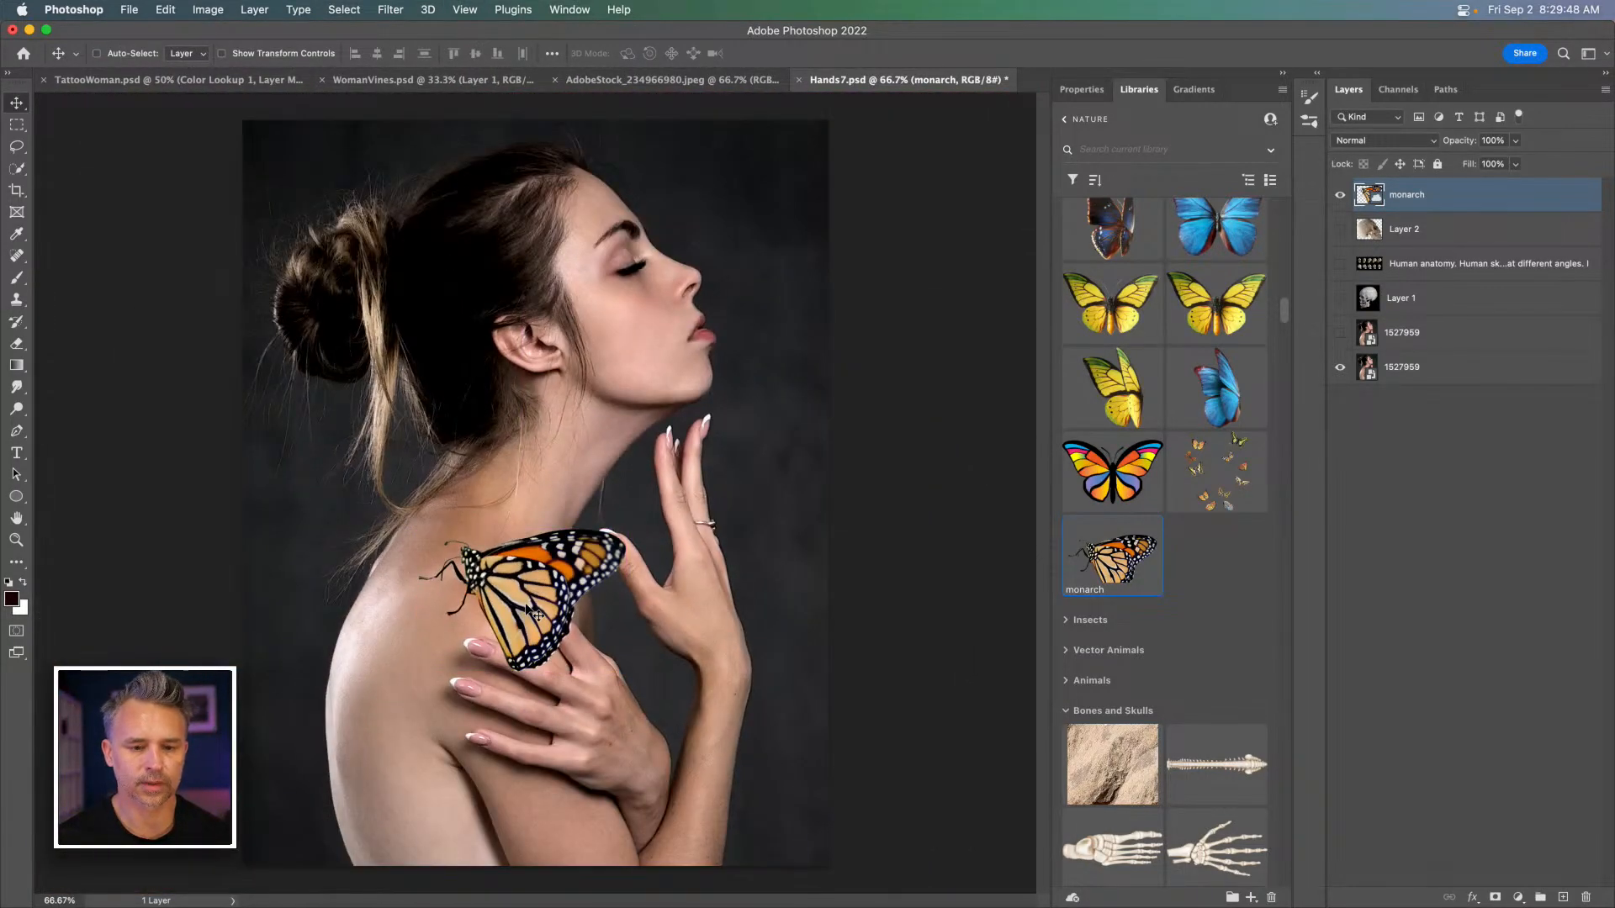
drag(573, 610, 660, 442)
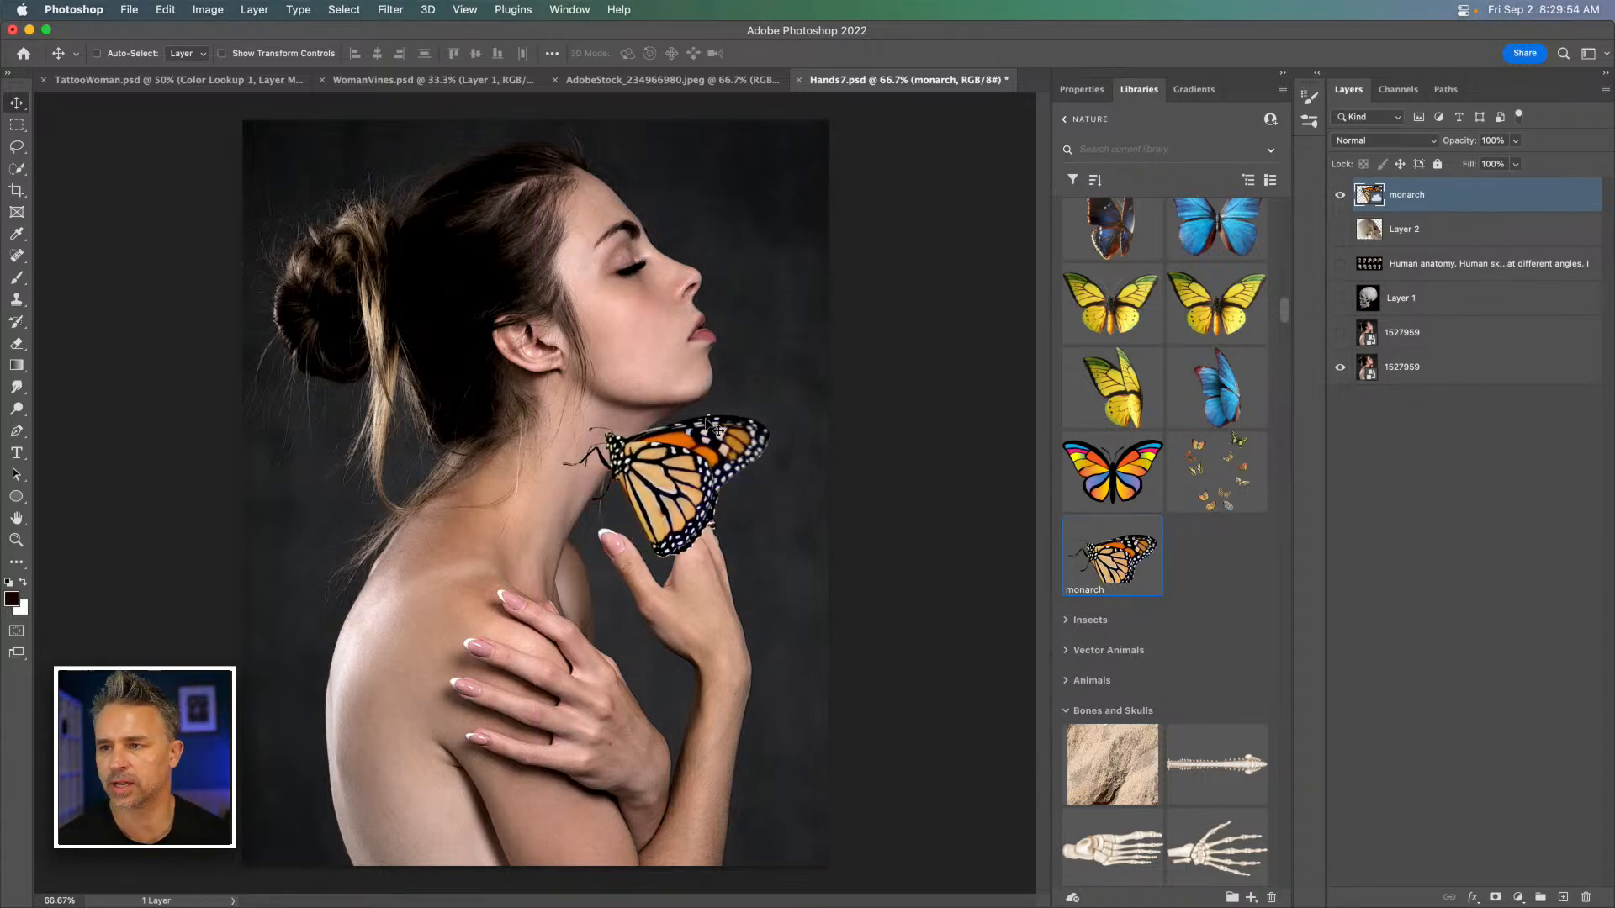
drag(685, 481, 470, 597)
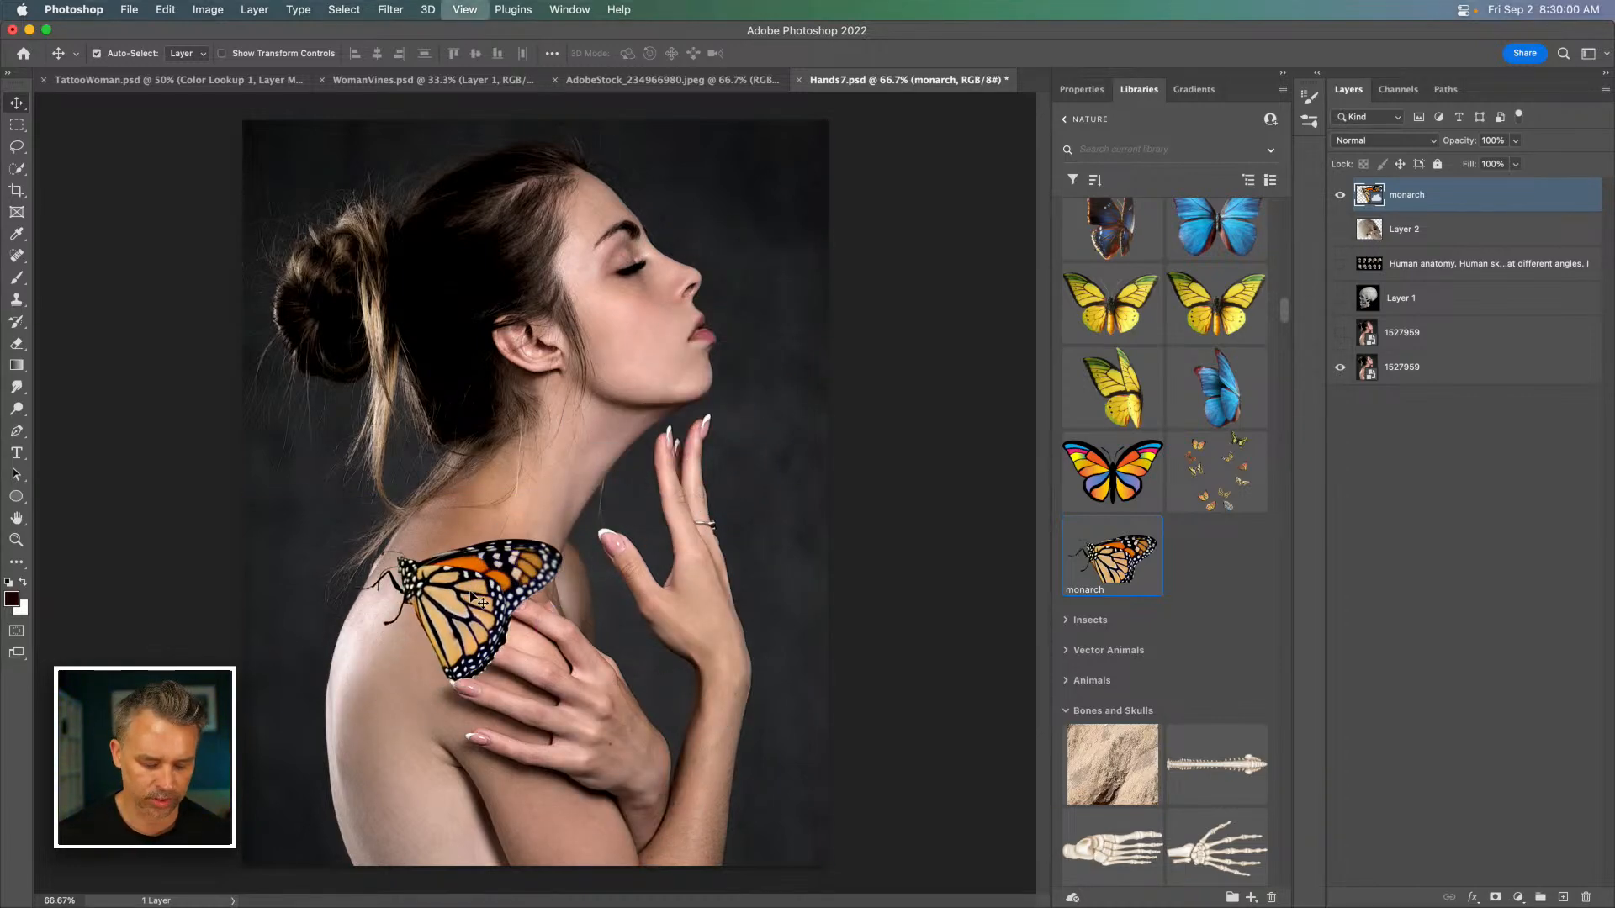
Free Transform the monarch smaller and rotate it so its wings point upward on the shoulder.
key(super+equal)
key(super+equal)
drag(343, 629, 584, 337)
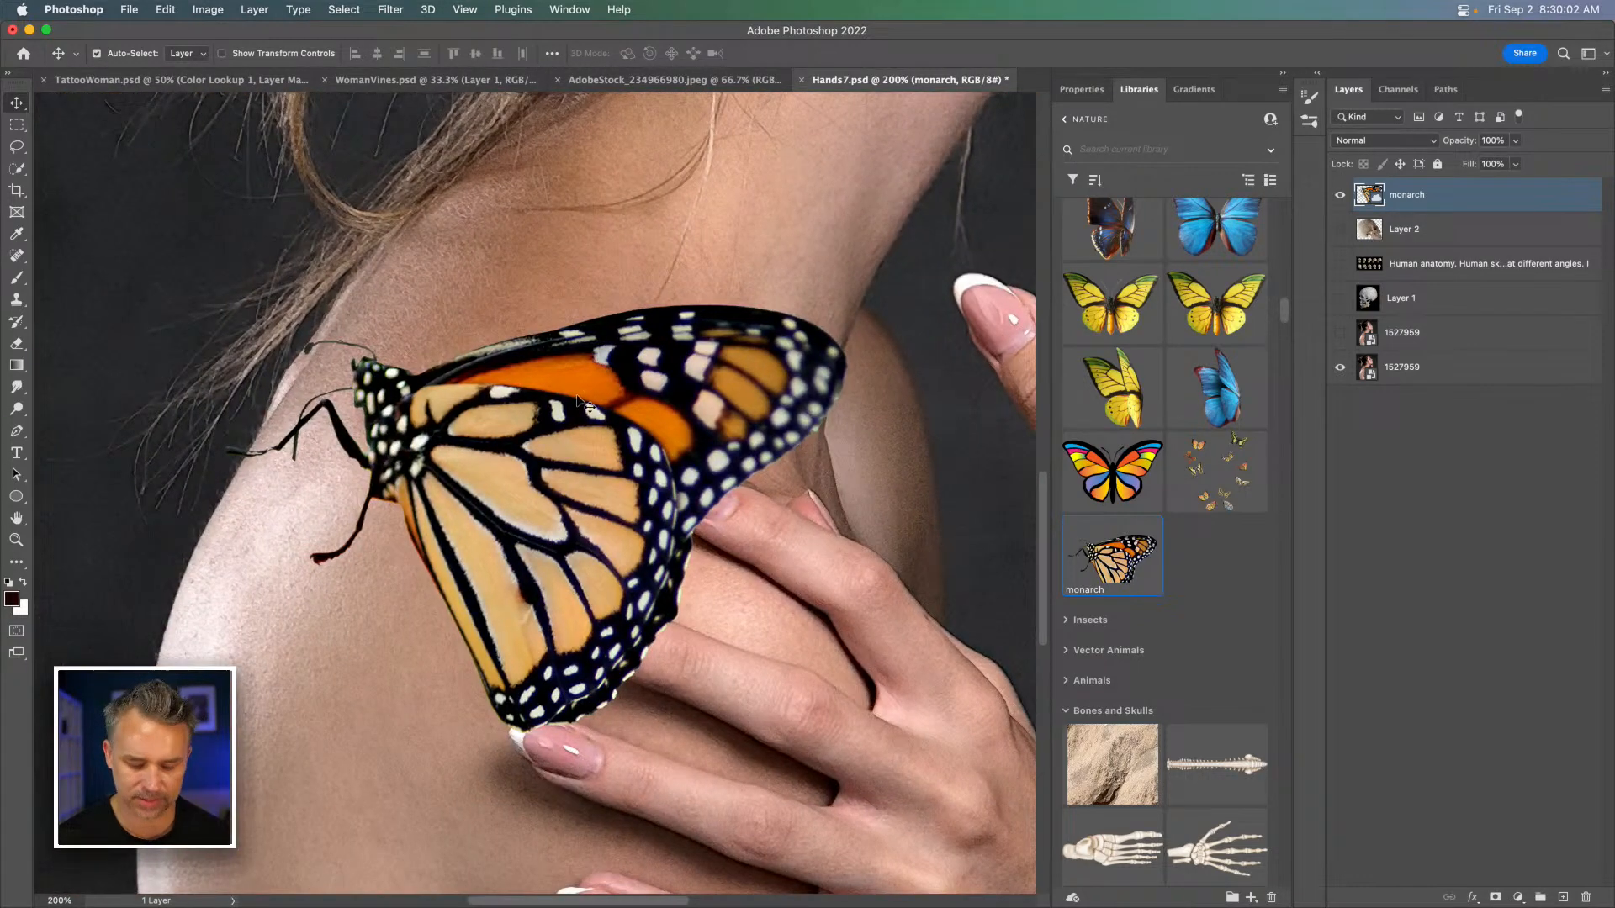
key(super+t)
drag(224, 169, 349, 538)
drag(545, 645, 448, 463)
drag(252, 355, 453, 360)
drag(573, 385, 465, 407)
drag(260, 374, 263, 424)
mouse_move(463, 441)
mouse_down()
mouse_move(430, 452)
mouse_move(443, 438)
mouse_up()
key(Return)
key(super+minus)
key(super+minus)
key(super+minus)
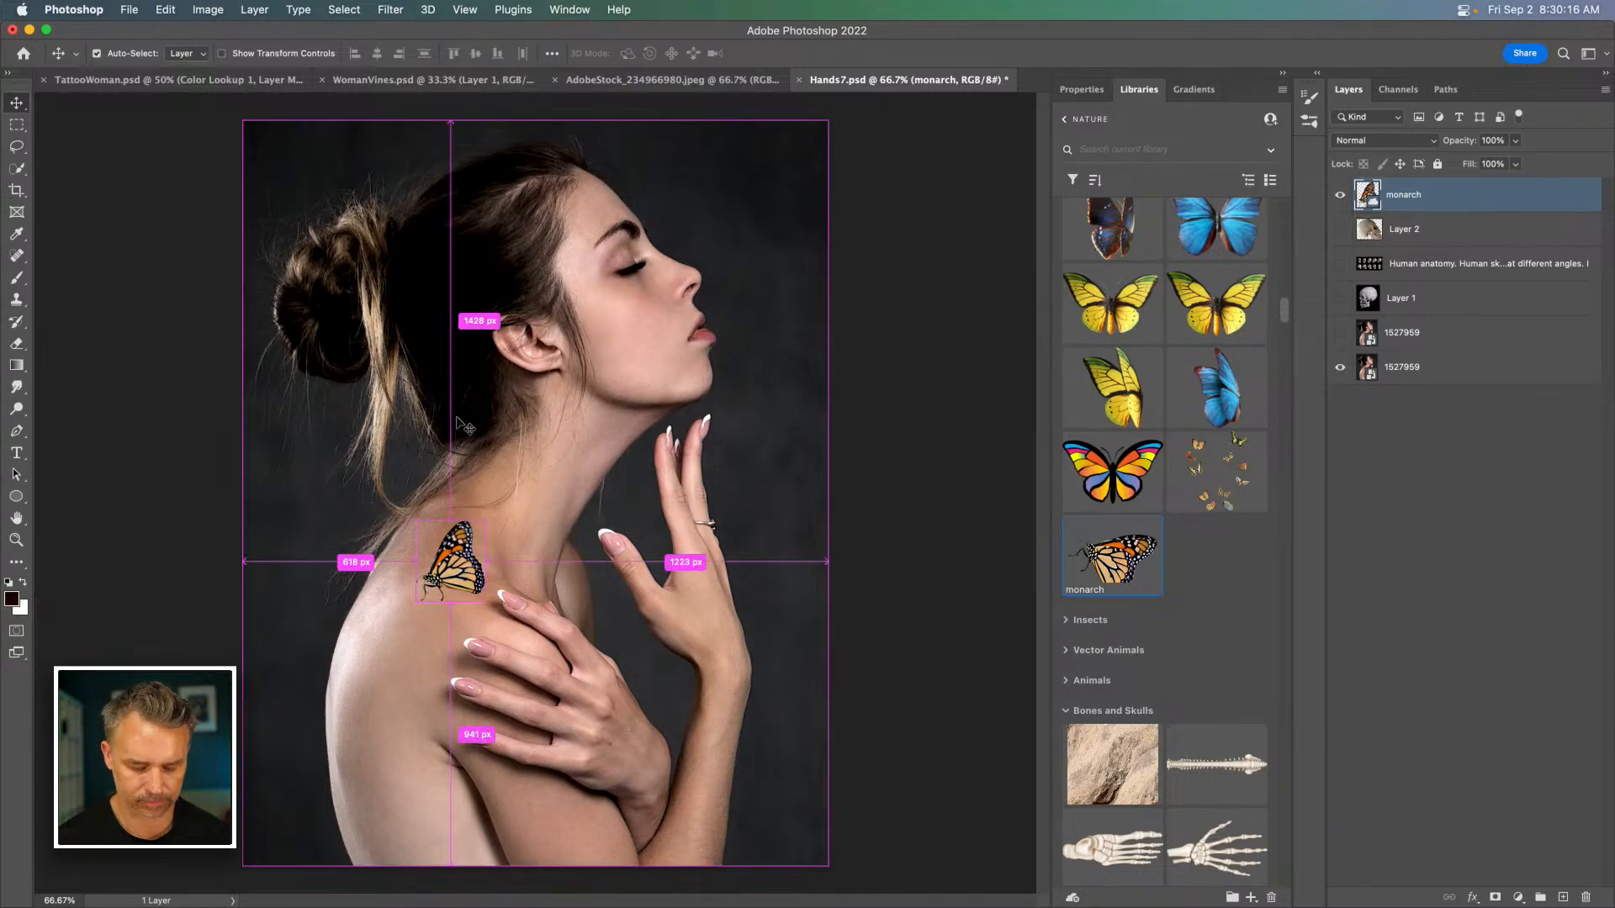
Scale the monarch to about 221 × 235 px, rotate it to -34.99°, and perch it on the uppermost fingertip of the lower hand.
key(super+t)
drag(363, 435, 424, 465)
drag(467, 555, 596, 164)
key(super+plus)
key(super+plus)
key(super+plus)
drag(596, 289, 551, 507)
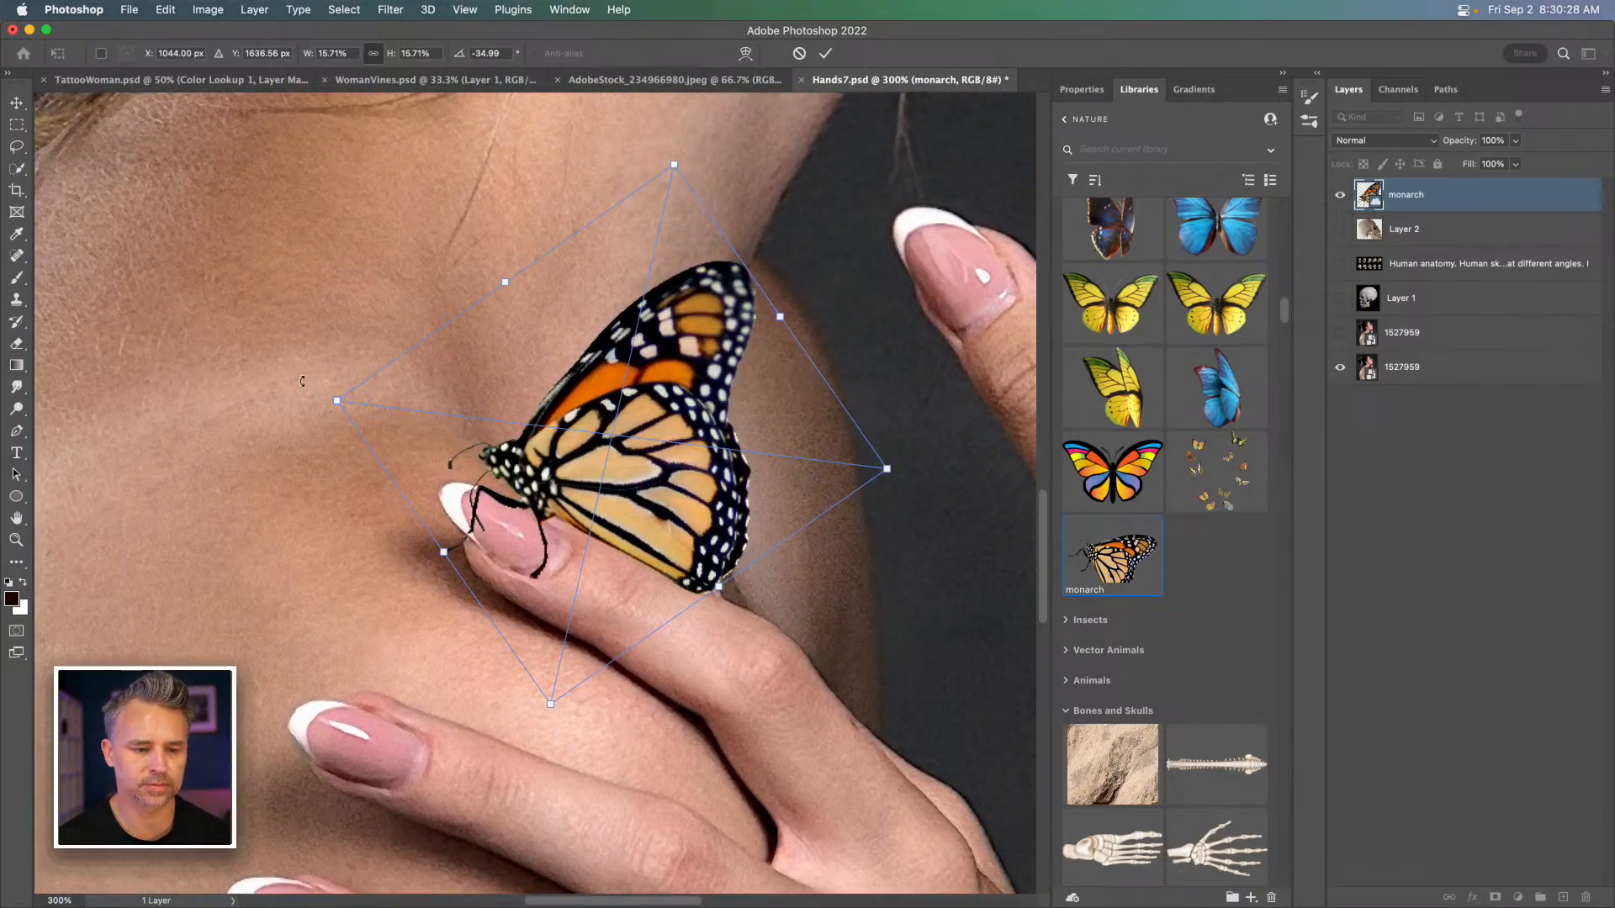
drag(339, 400, 404, 409)
mouse_move(671, 464)
mouse_down()
mouse_move(616, 461)
mouse_move(647, 476)
mouse_up()
key(Return)
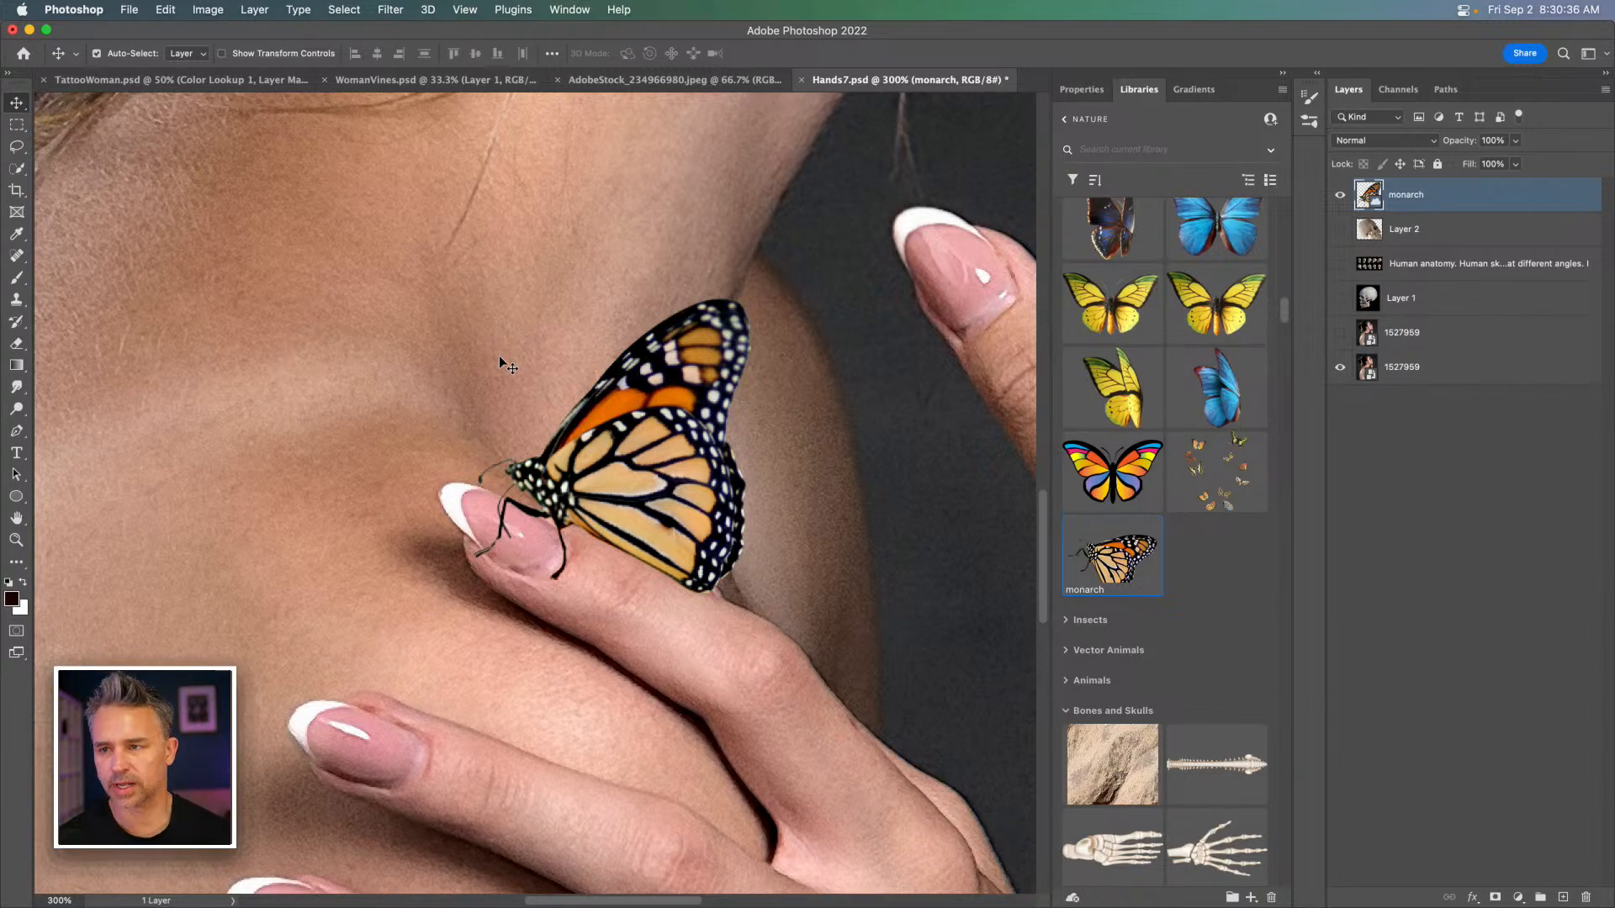
Add a Hue/Saturation adjustment layer above the monarch layer and set its saturation to -100.
key(super+0)
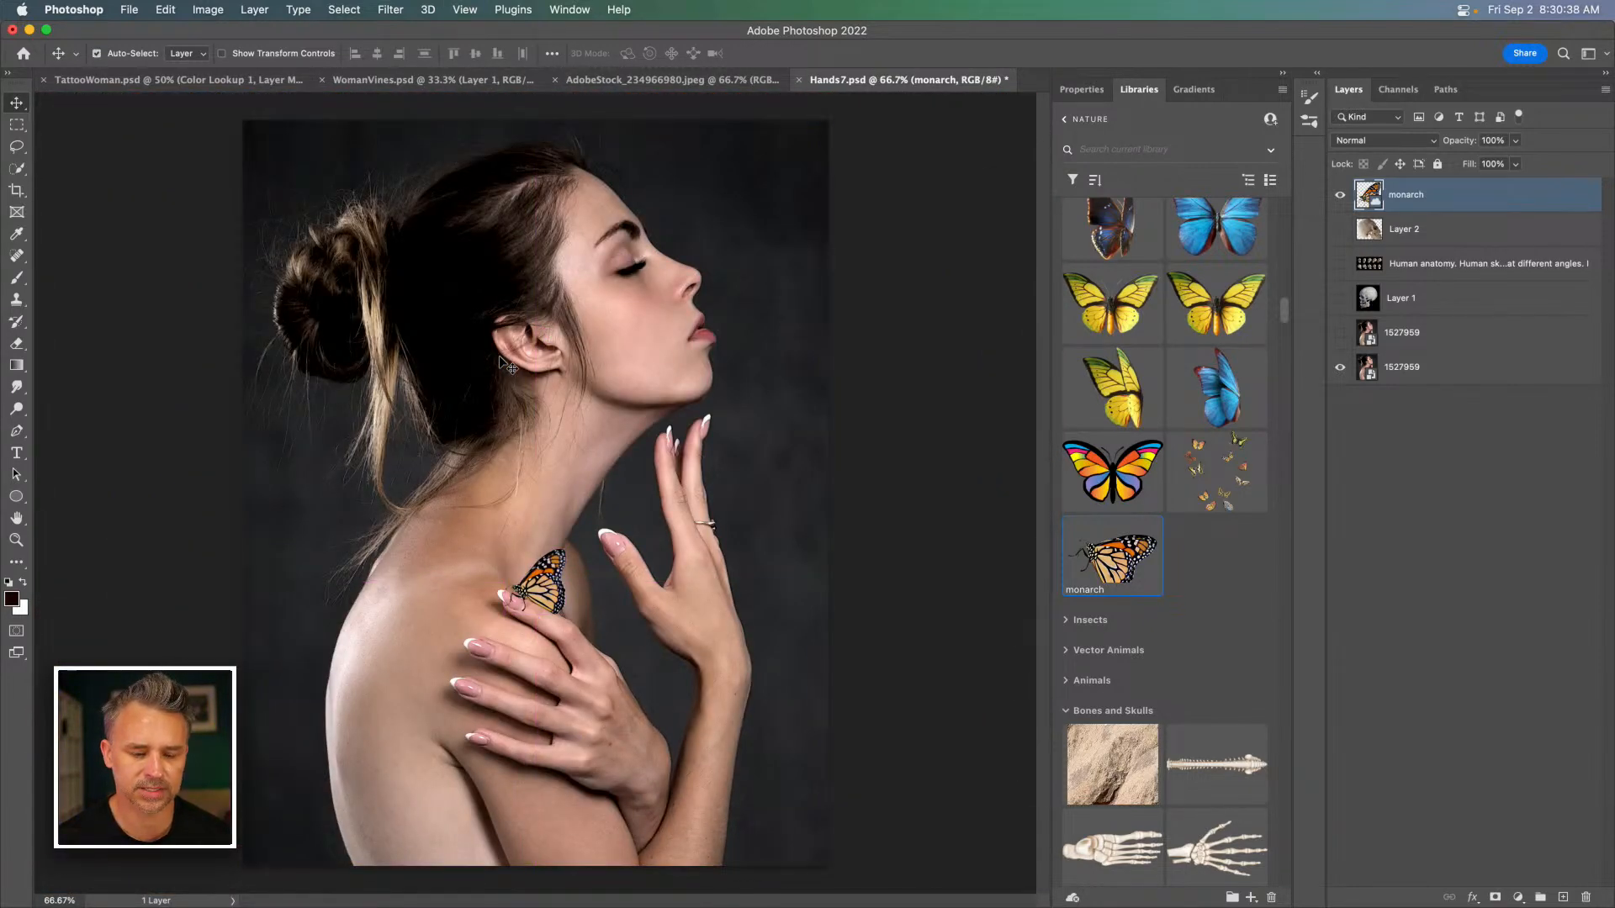
key(super+1)
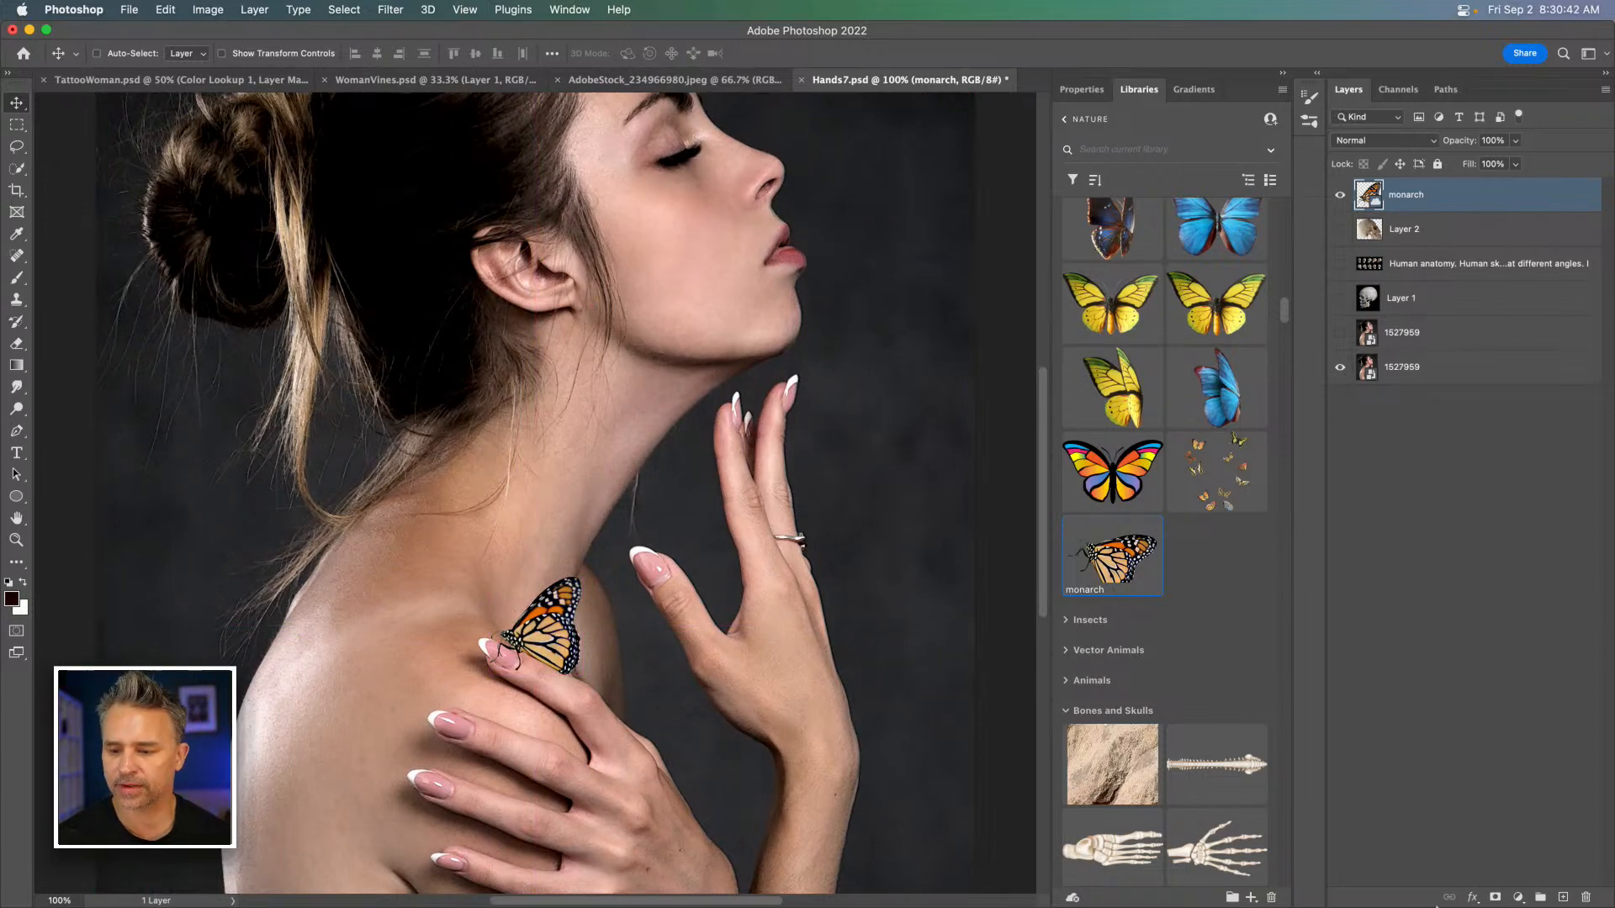
click(1518, 897)
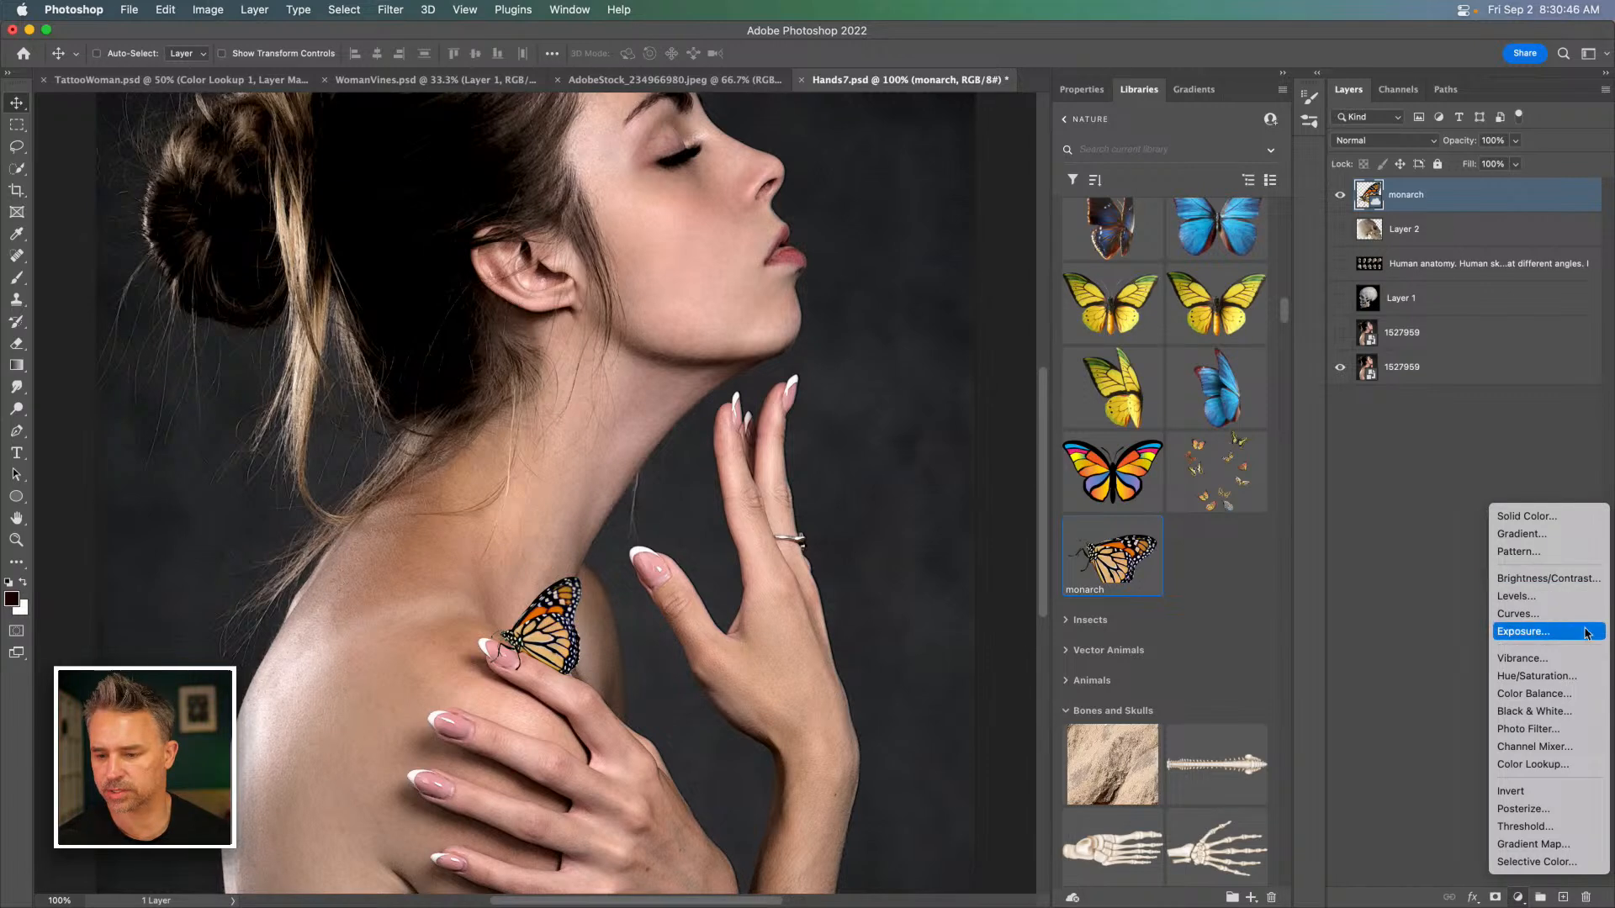
click(1574, 675)
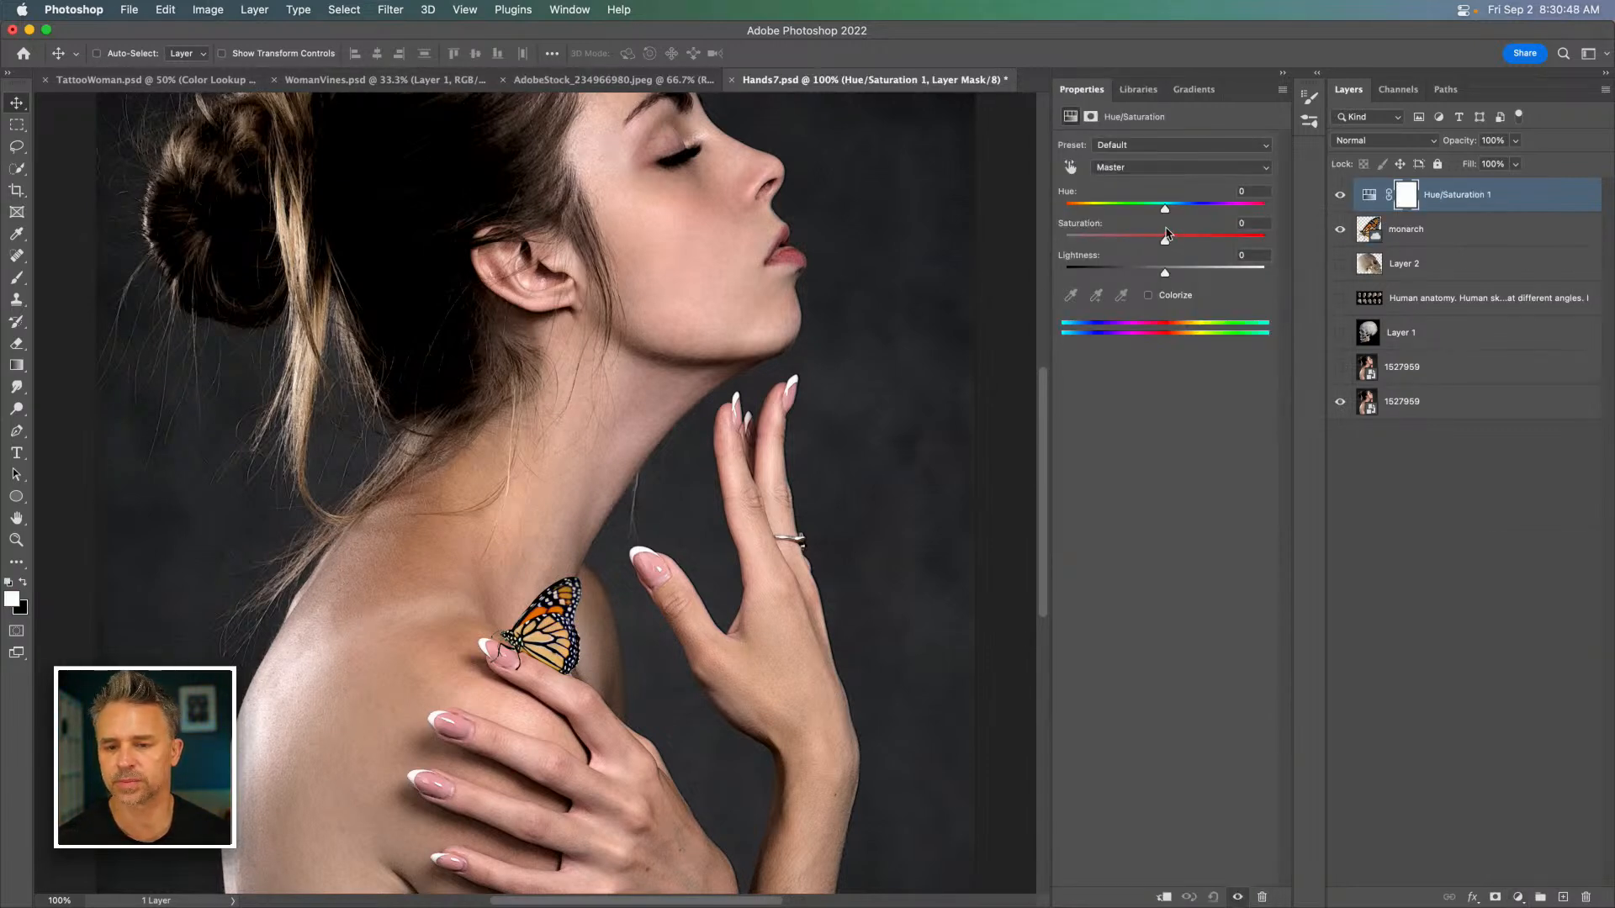
drag(1164, 240, 853, 239)
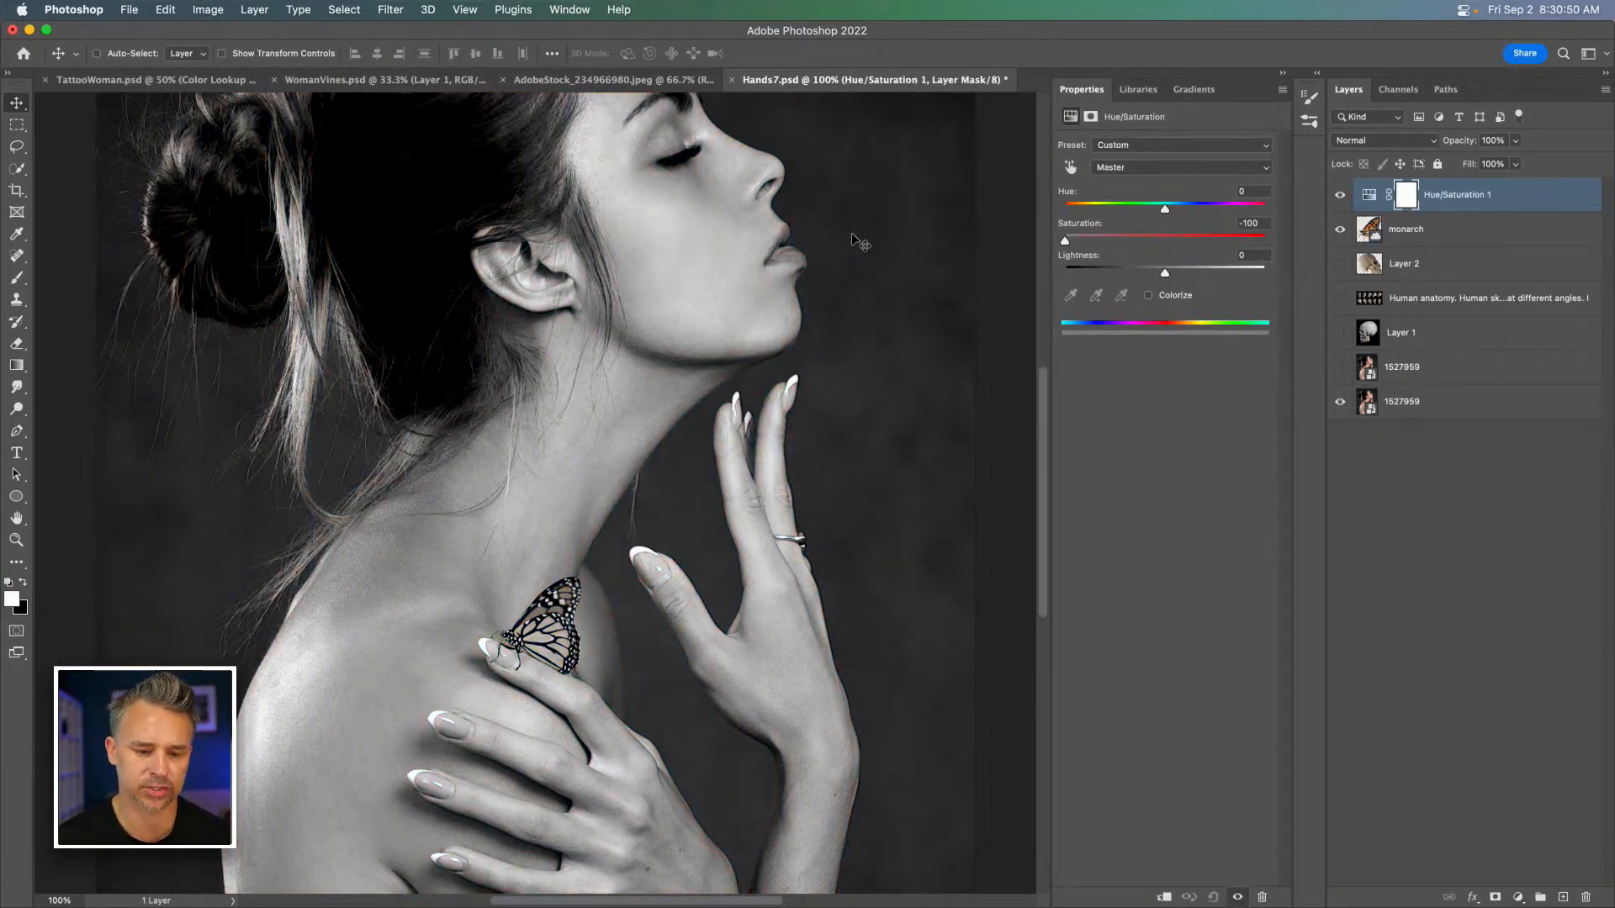
drag(285, 316, 327, 353)
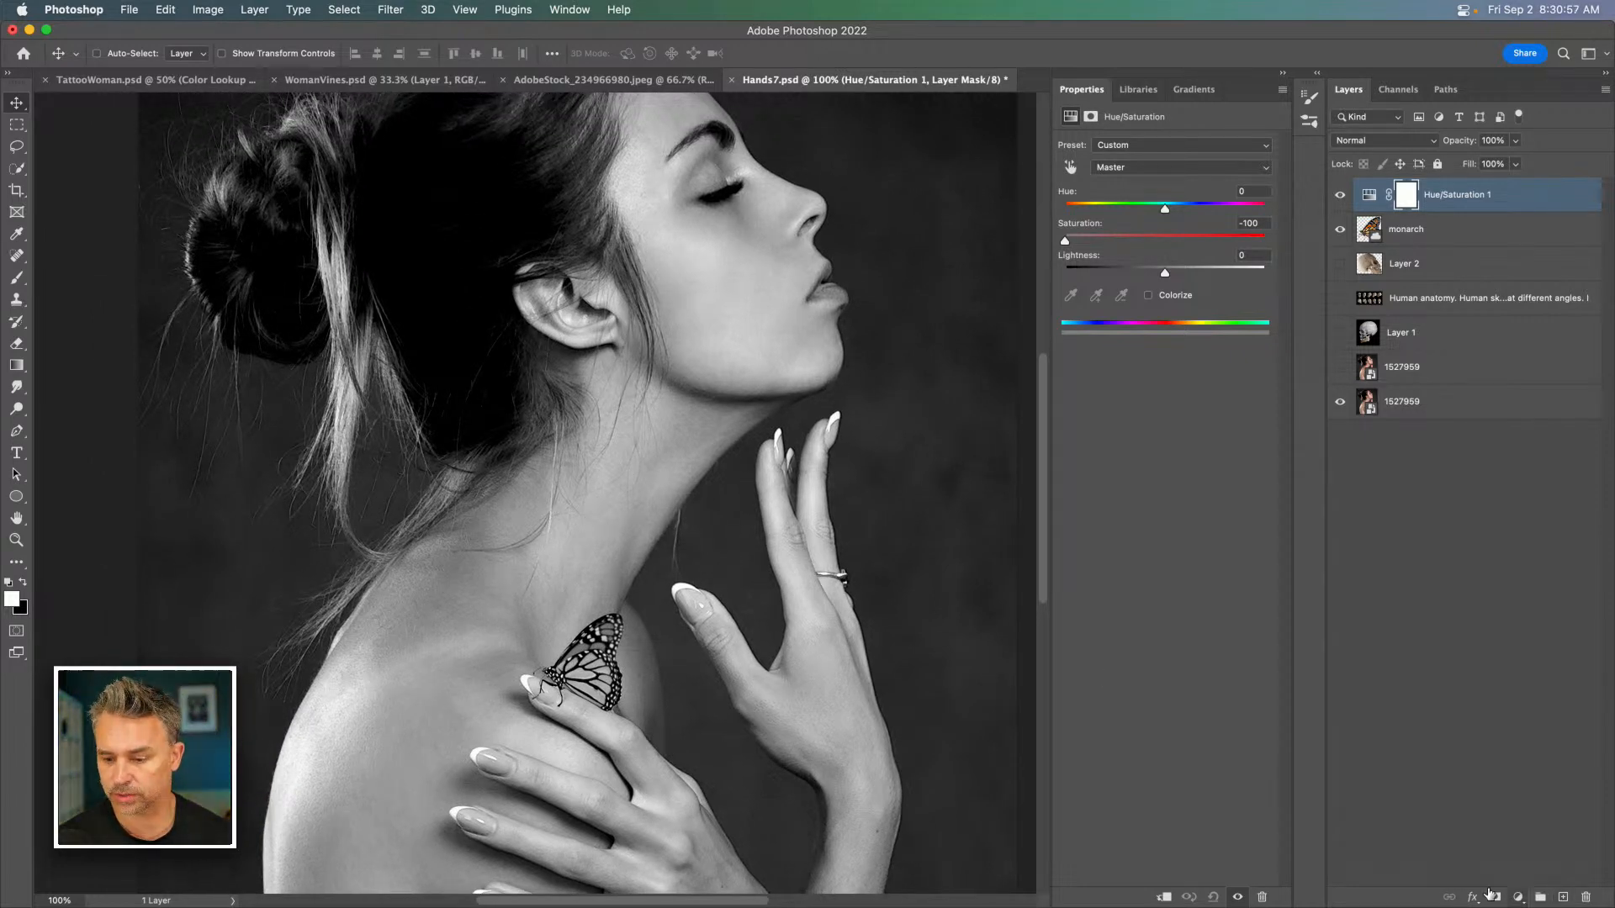
Try an Exposure adjustment layer with exposure -0.84, offset +0.1723 and gamma correction 0.50, and delete it.
click(1517, 897)
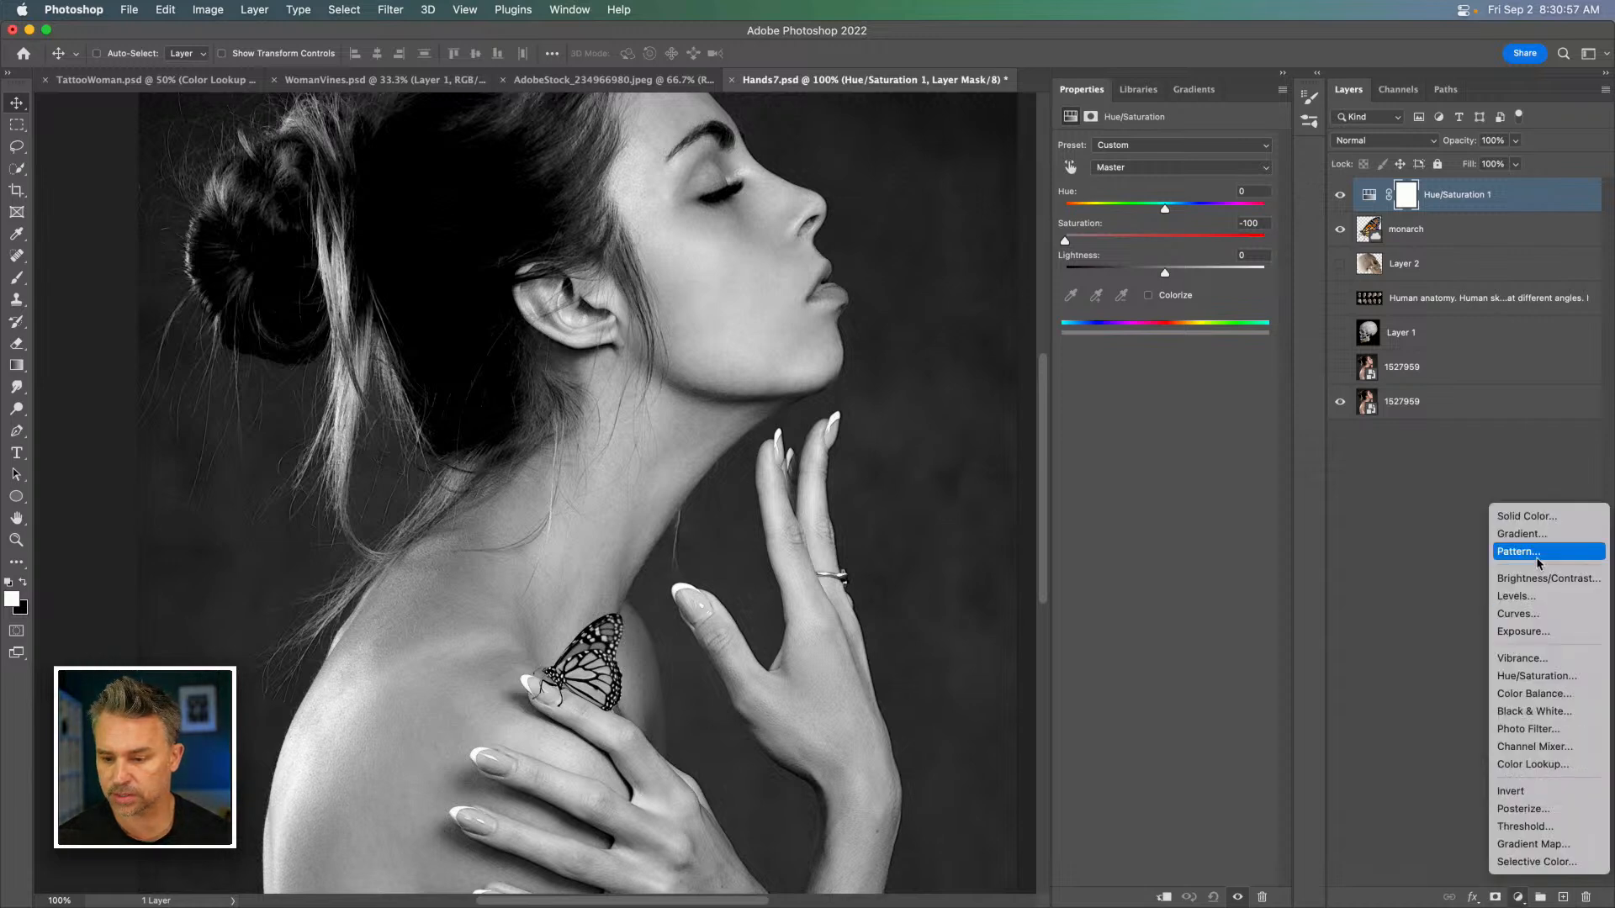
click(1552, 638)
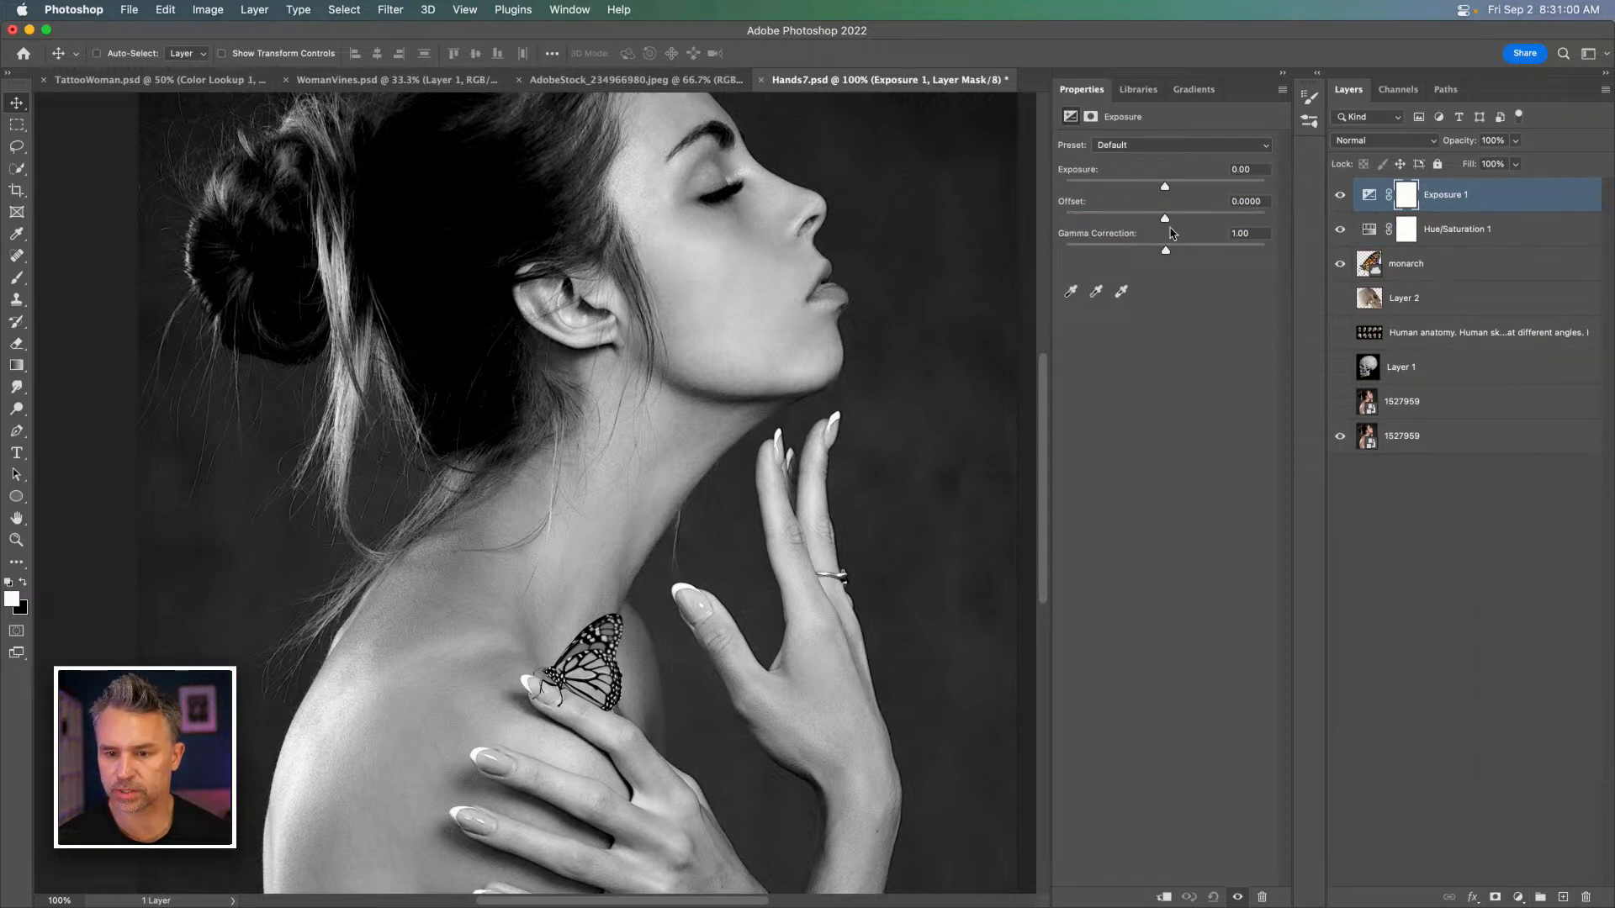
drag(1162, 187, 1208, 252)
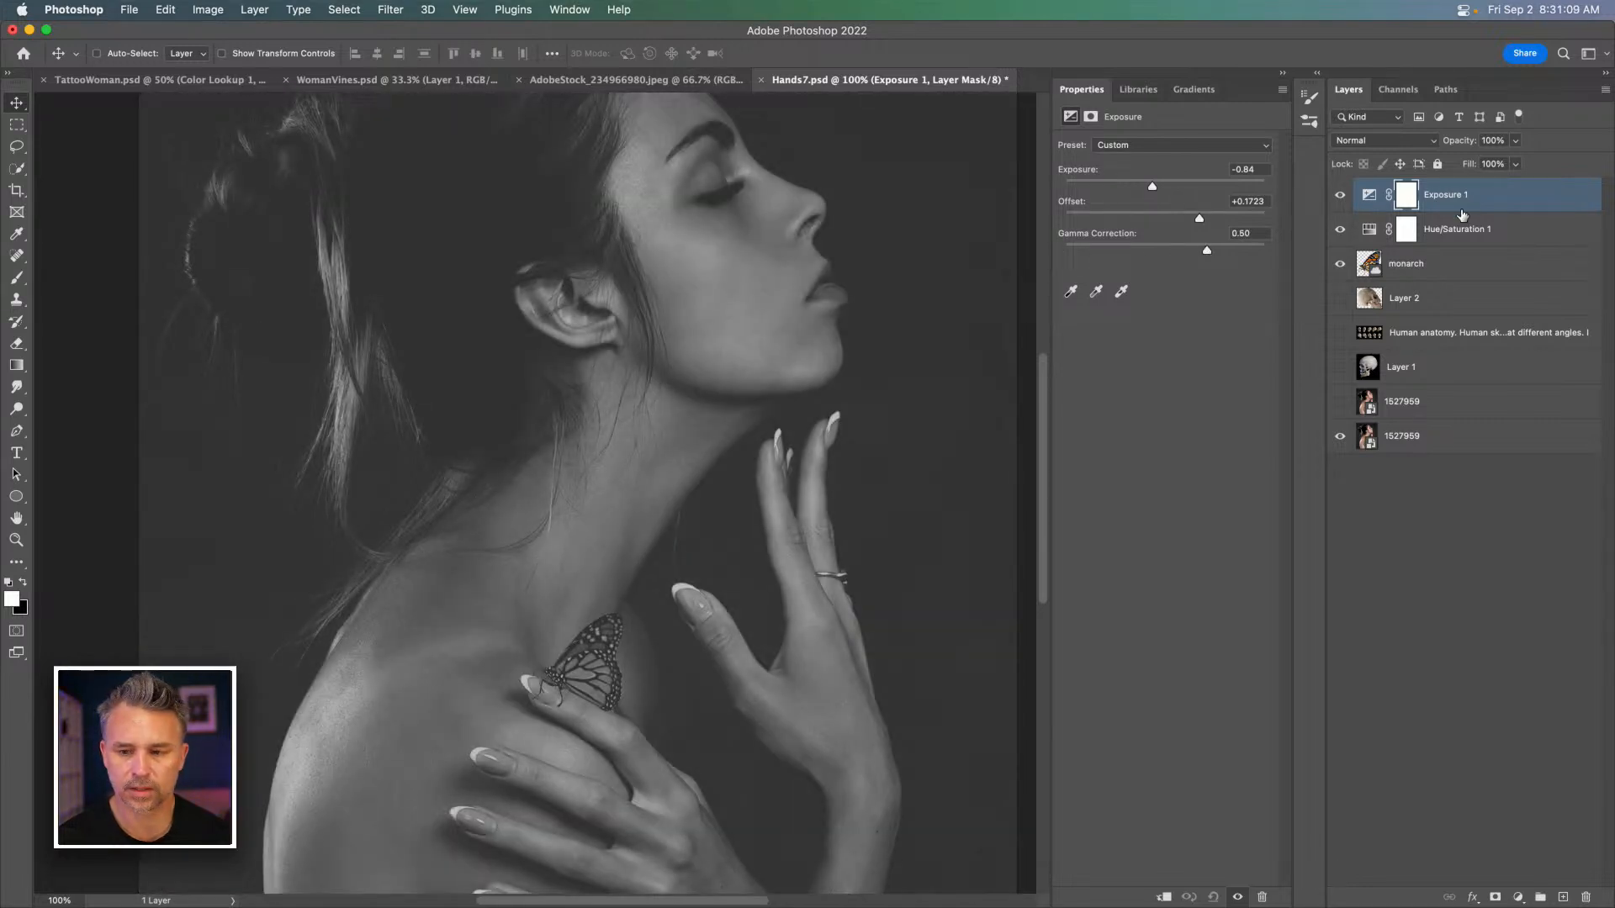
key(Delete)
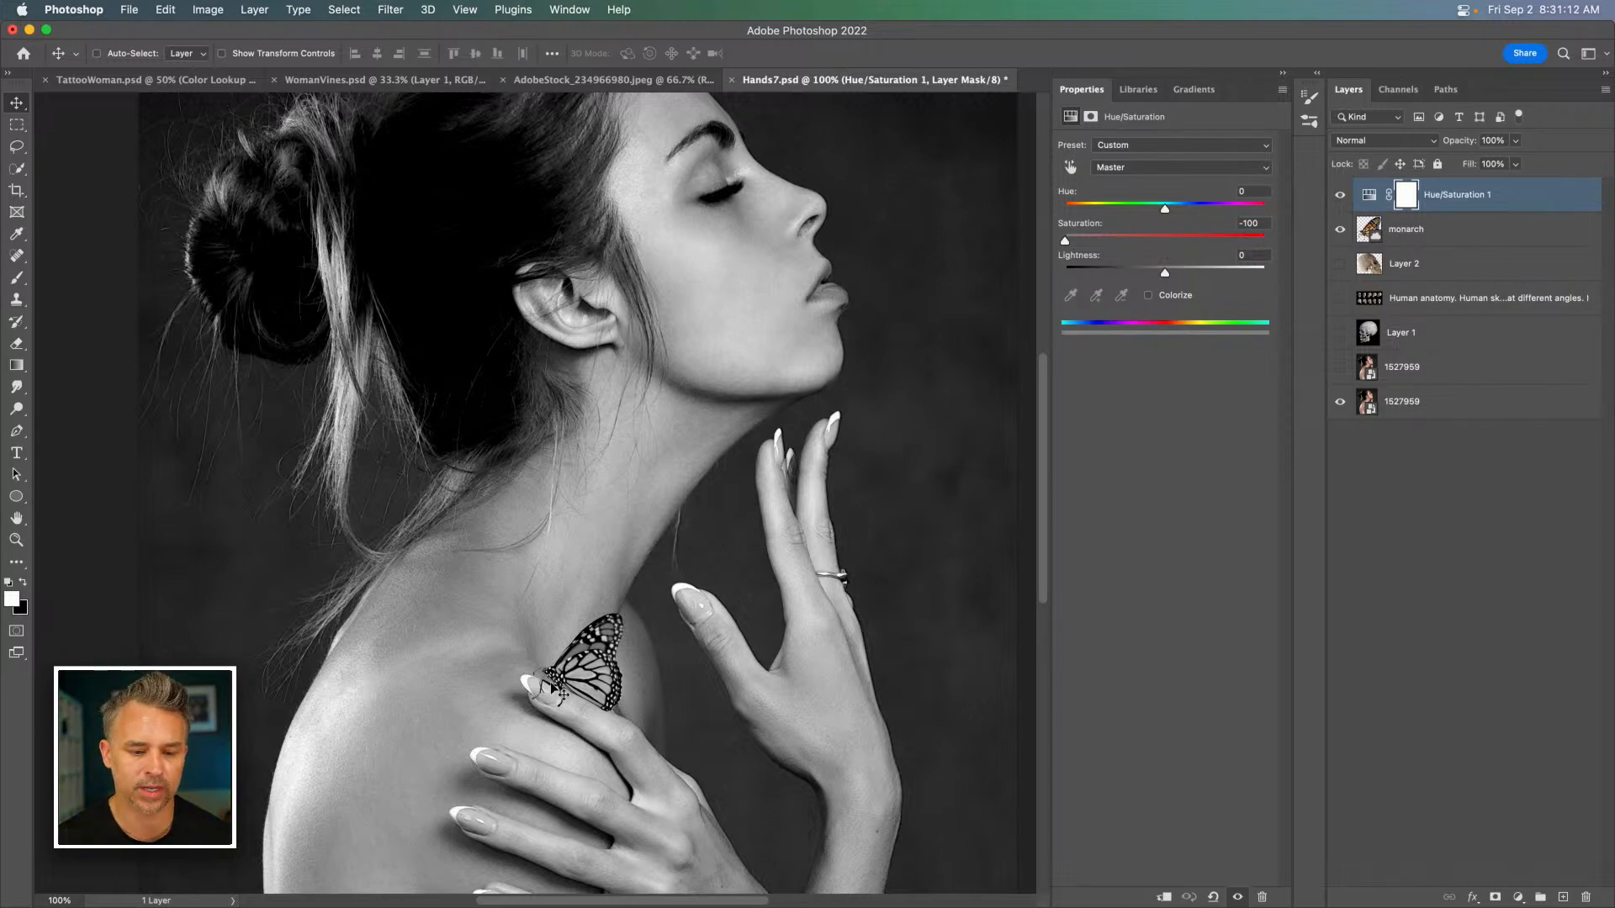
Compare the butterfly's tones with the surrounding photo in grayscale, then hide the Hue/Saturation layer with the monarch layer selected.
key(super+plus)
drag(524, 657, 594, 386)
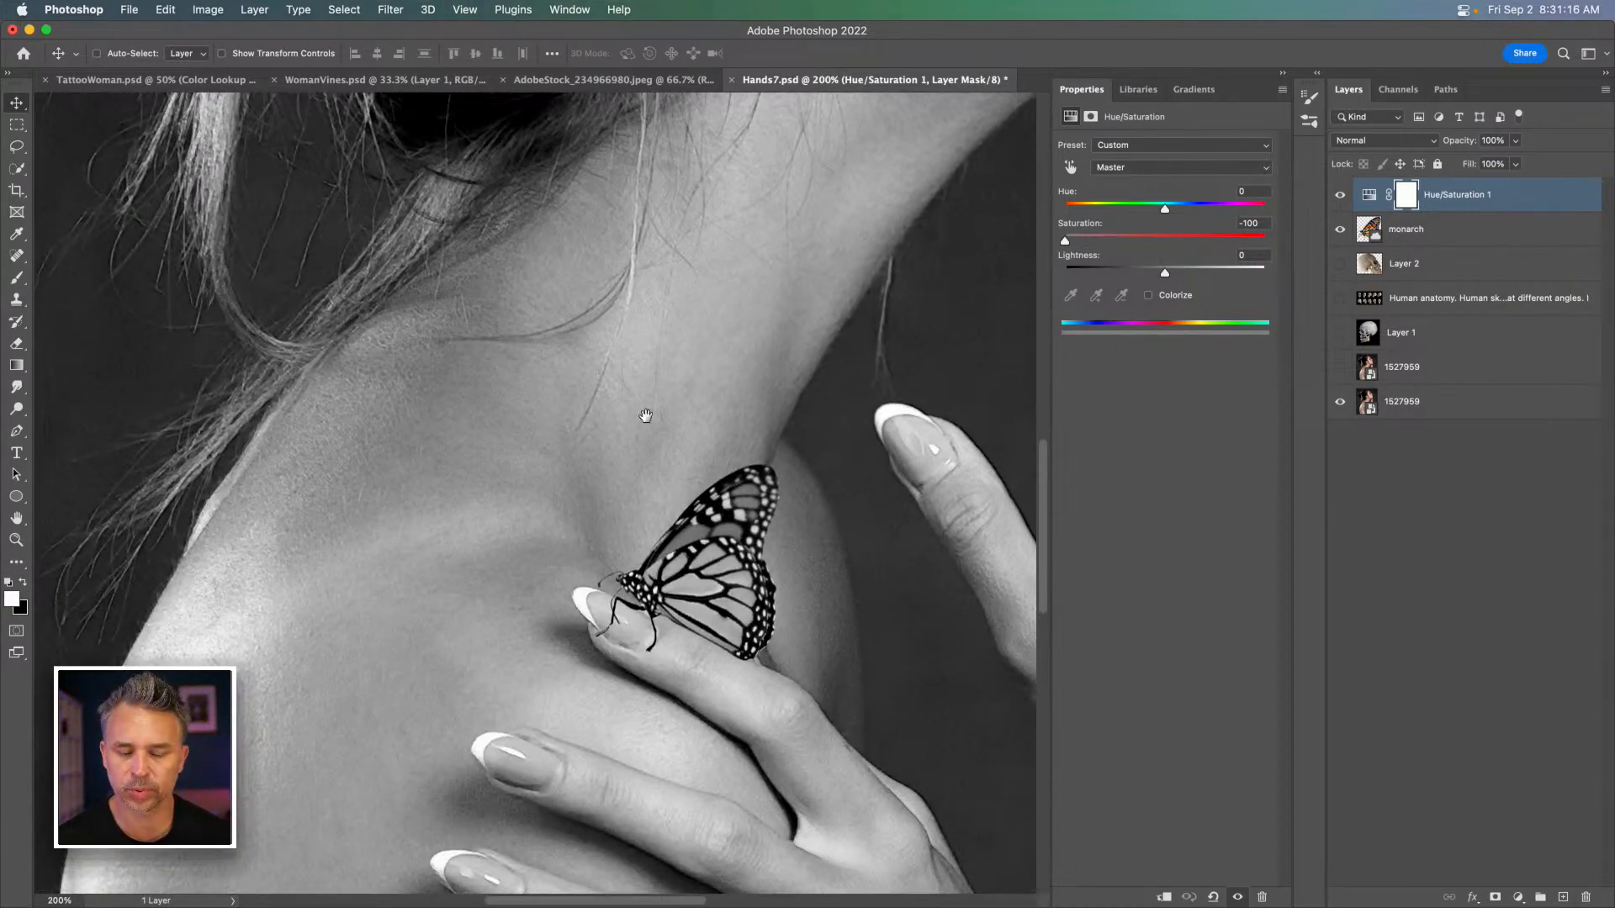
drag(667, 462, 609, 717)
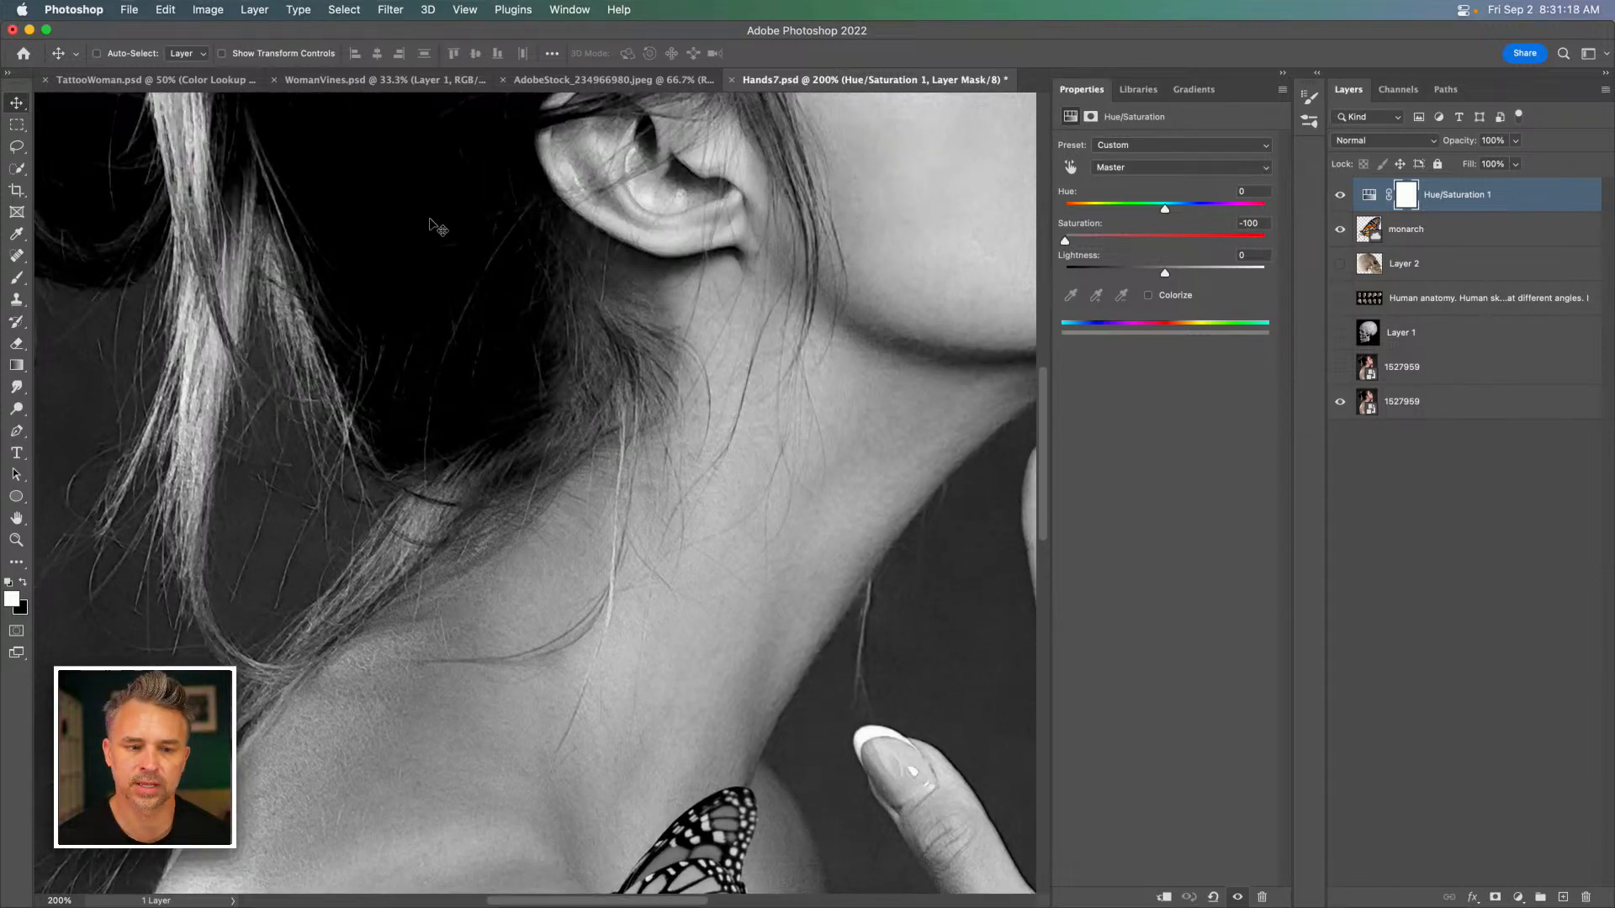
drag(517, 589, 479, 309)
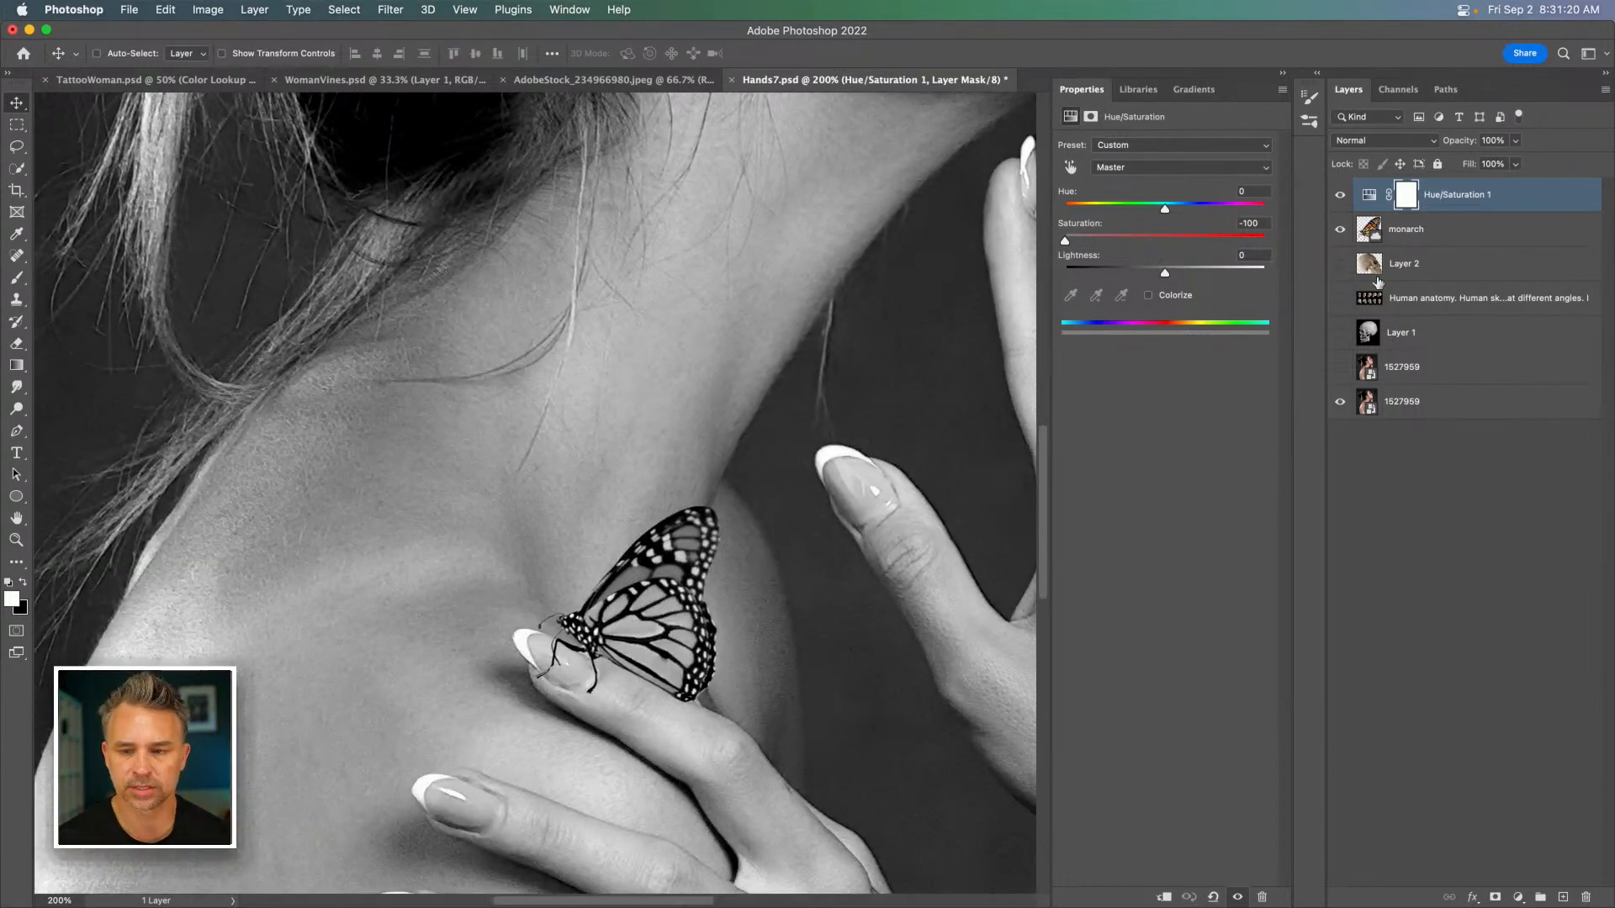
click(1448, 235)
click(1342, 196)
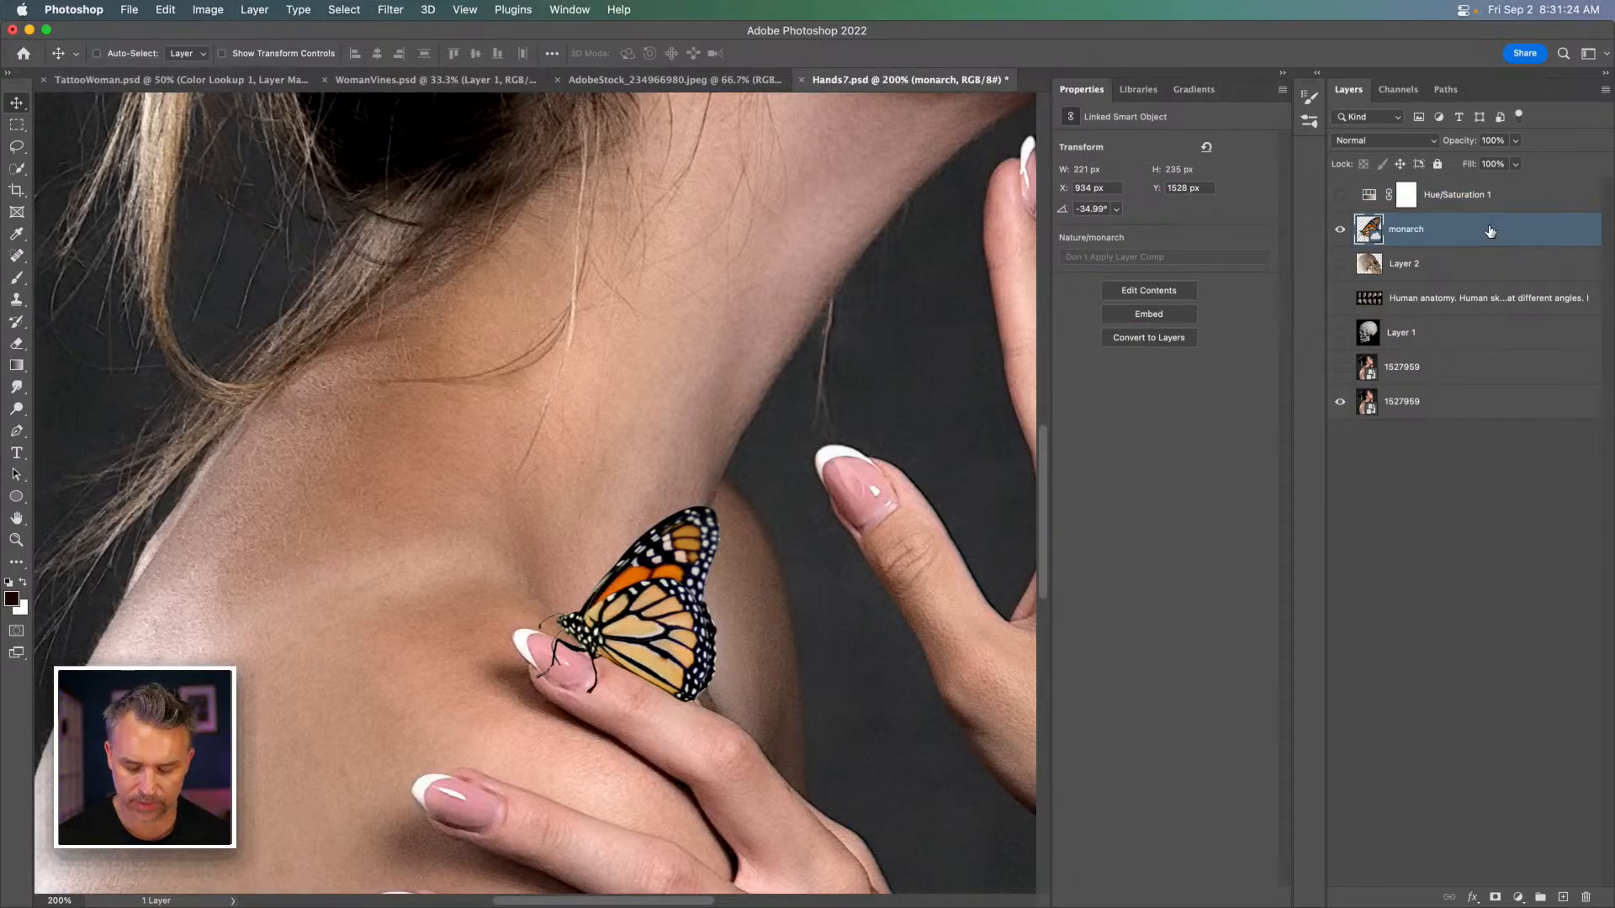
Apply Levels to the monarch smart object with the output black level raised to 21, and inspect the resulting smart filter.
key(super+l)
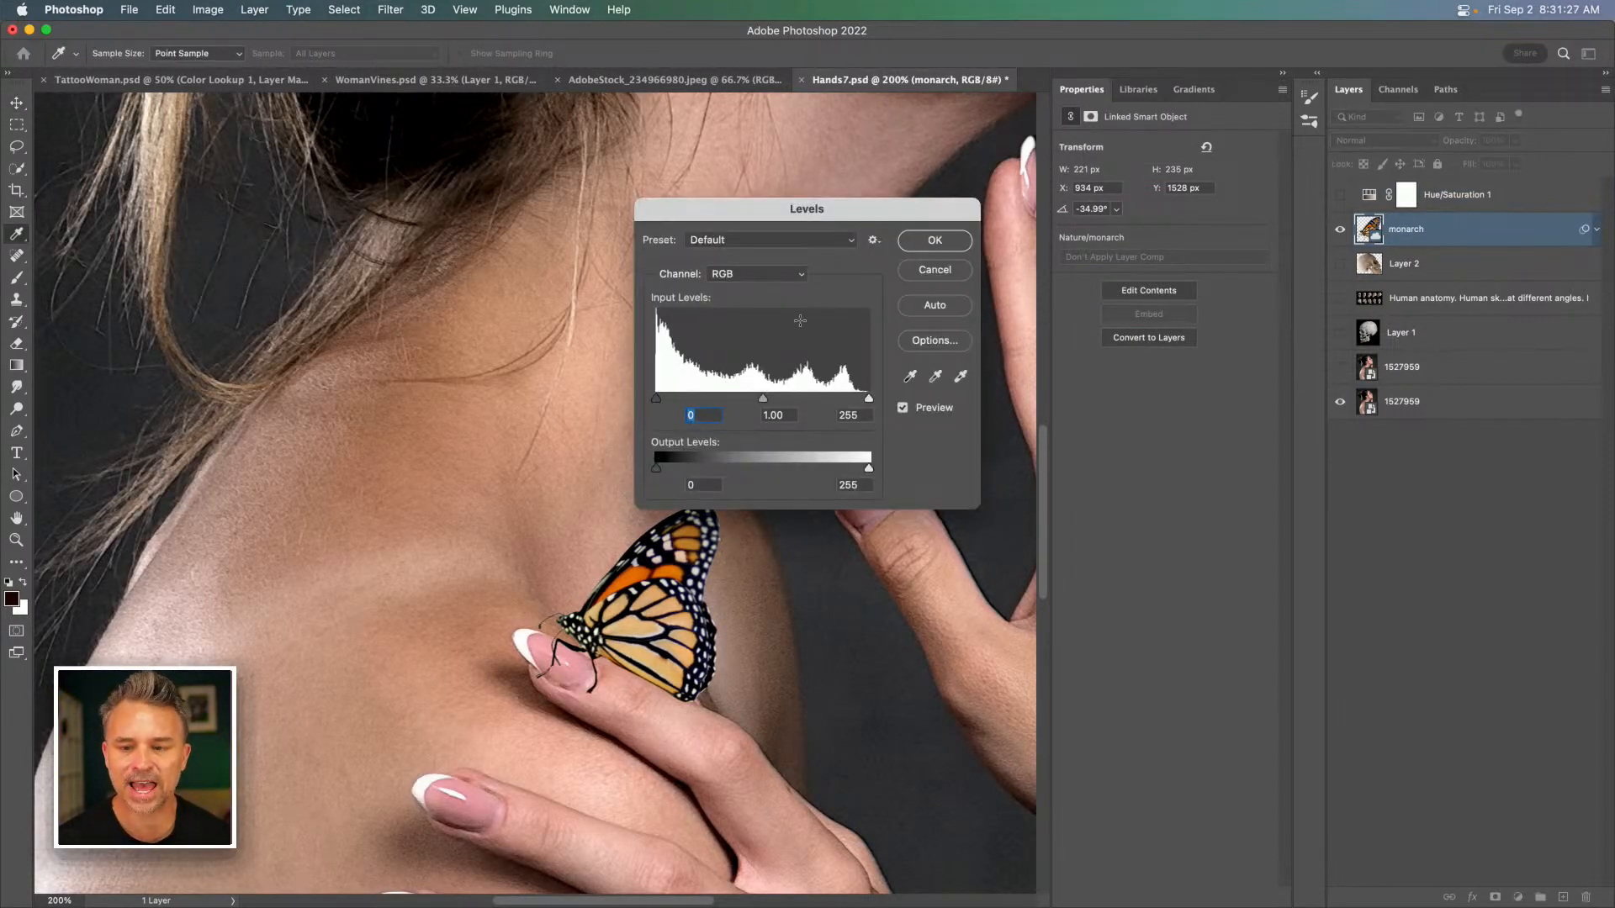
click(657, 399)
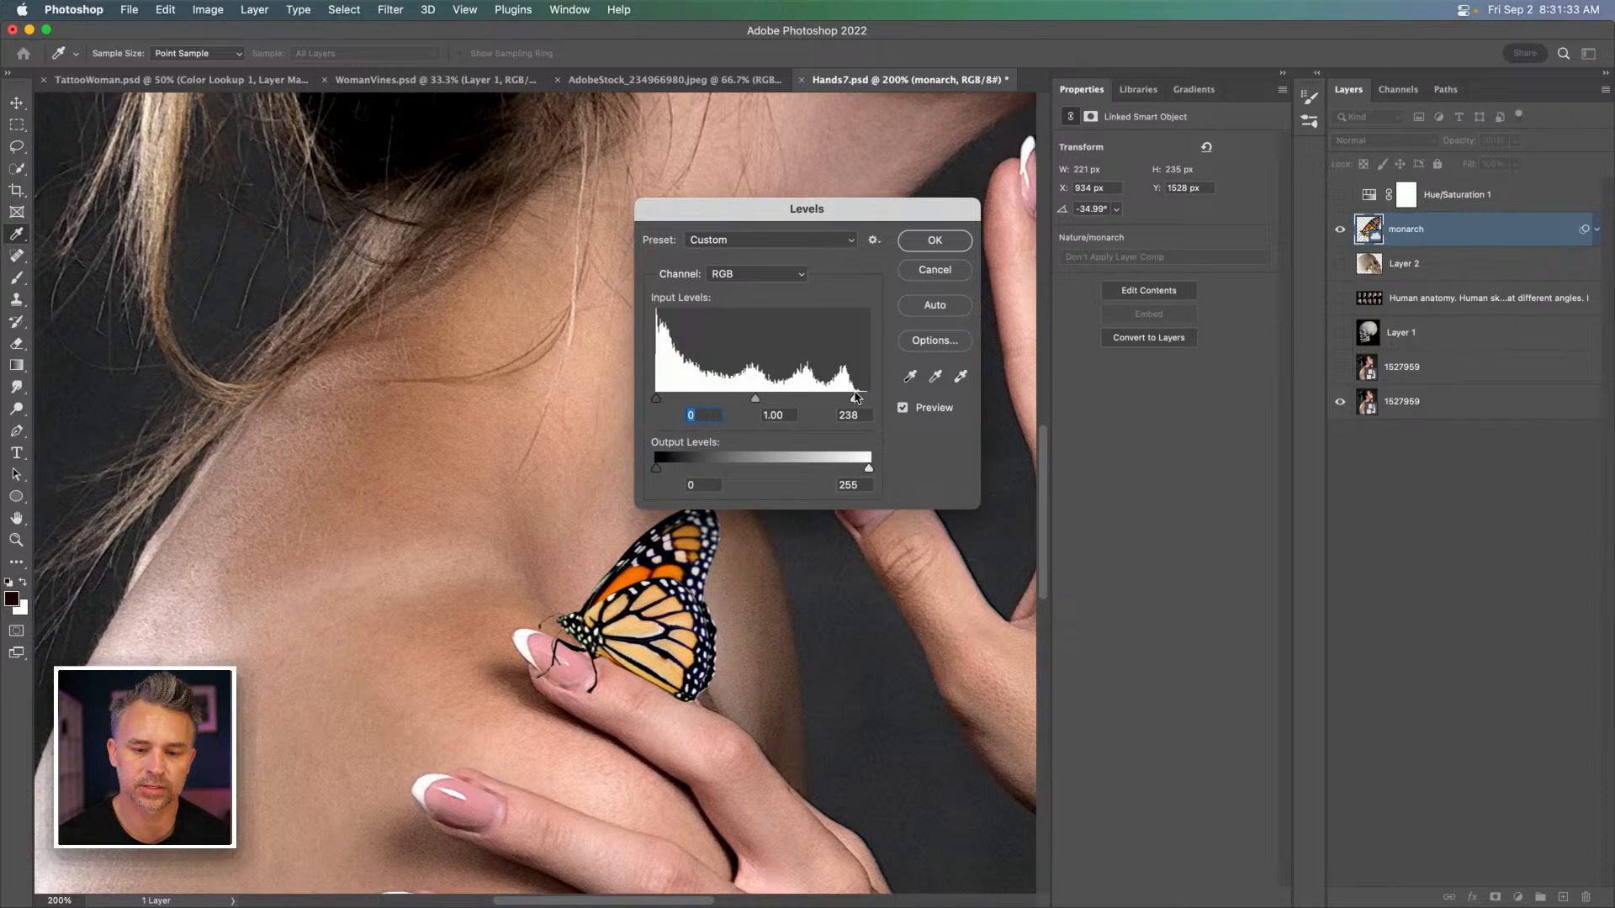
click(869, 399)
drag(865, 472, 870, 470)
drag(657, 471, 677, 476)
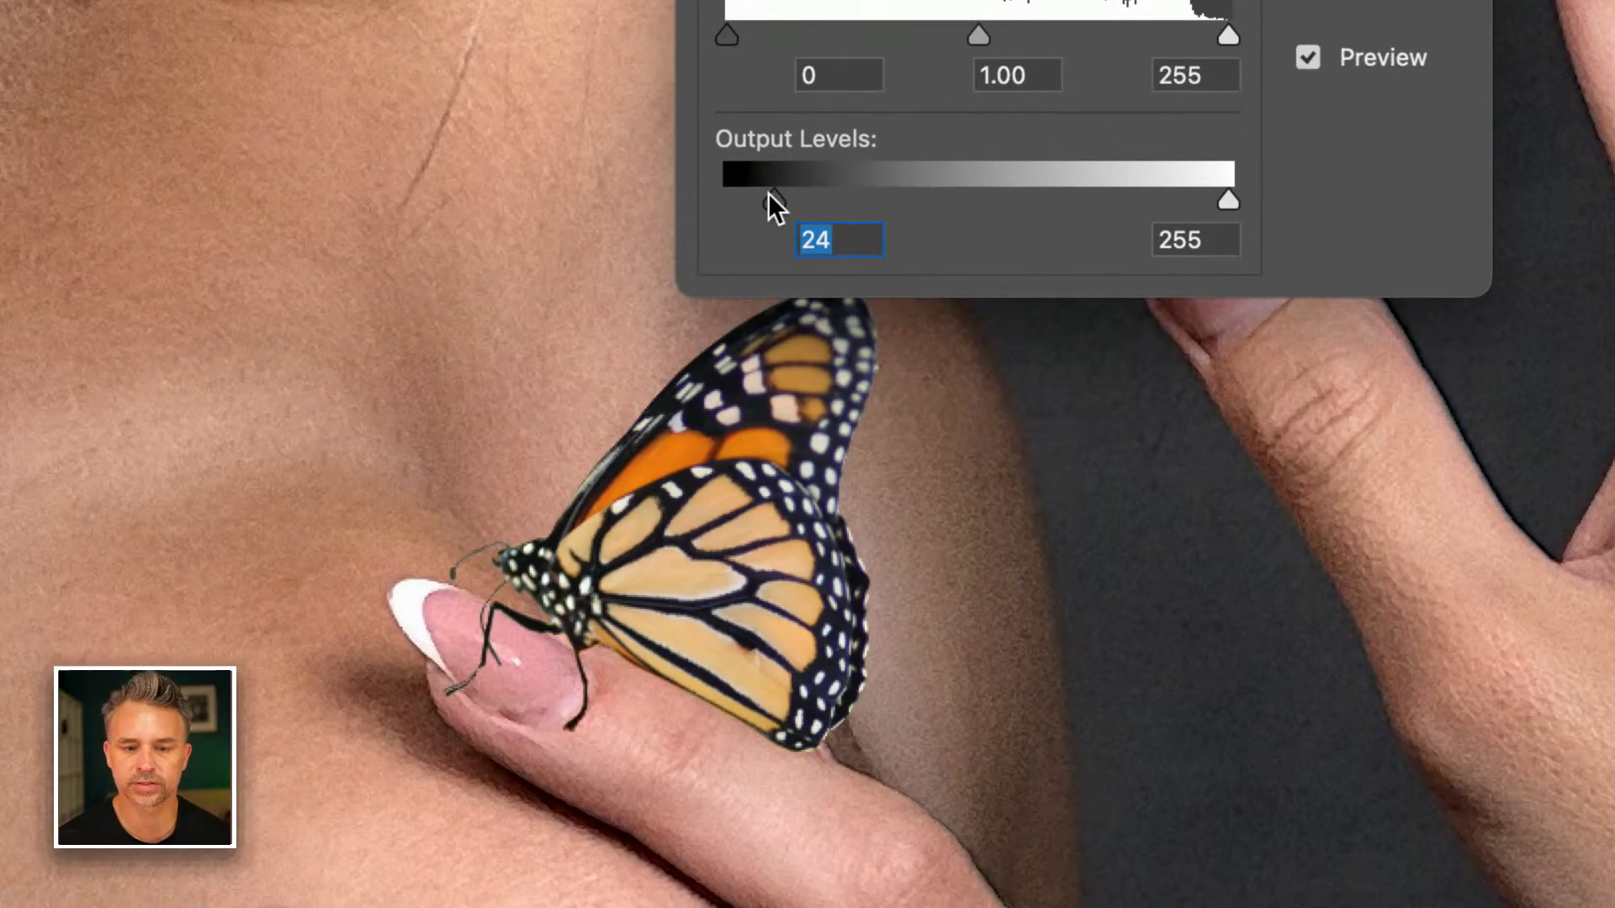
mouse_move(768, 195)
mouse_down()
mouse_move(727, 197)
mouse_move(767, 197)
mouse_up()
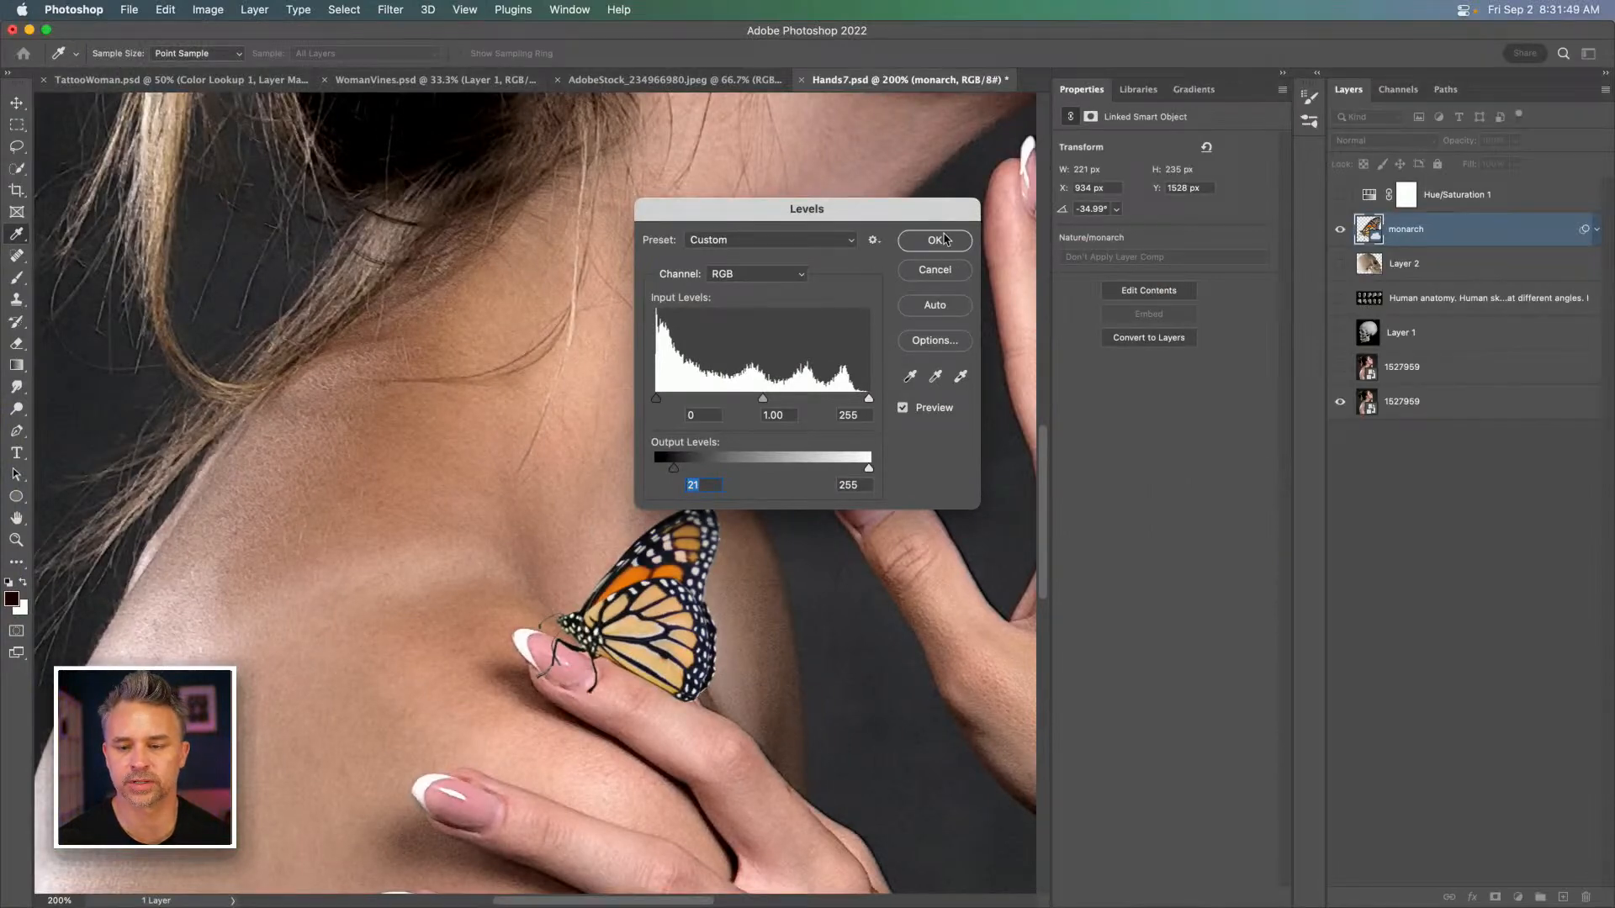
click(943, 238)
click(1596, 231)
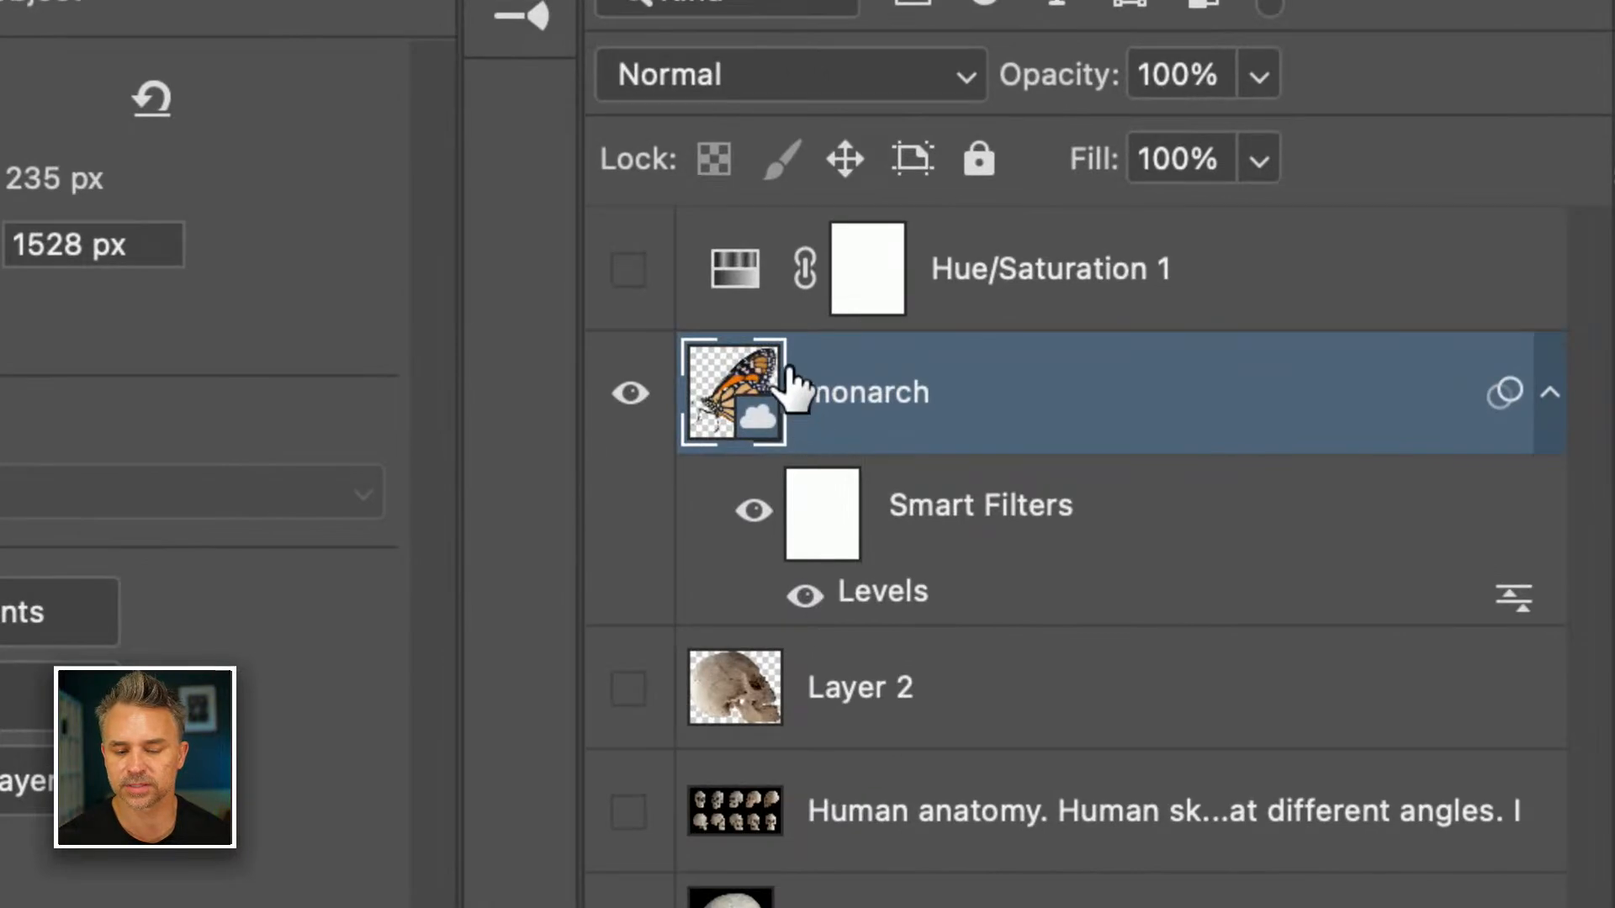
click(1550, 395)
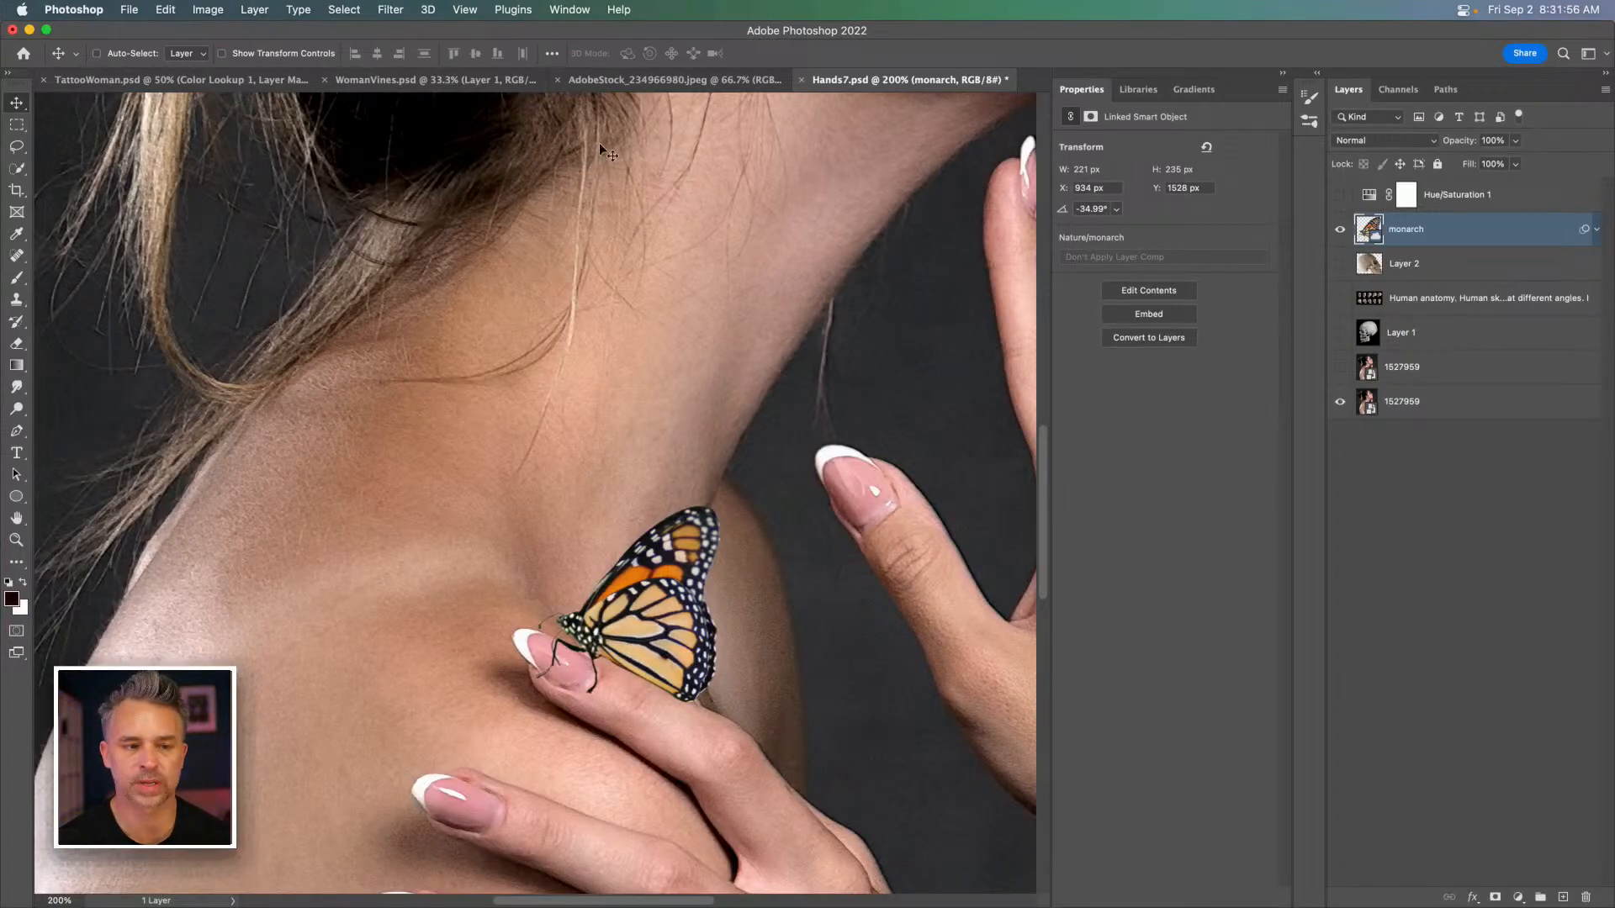
Add a Curves adjustment layer with default settings directly above the monarch layer.
click(206, 10)
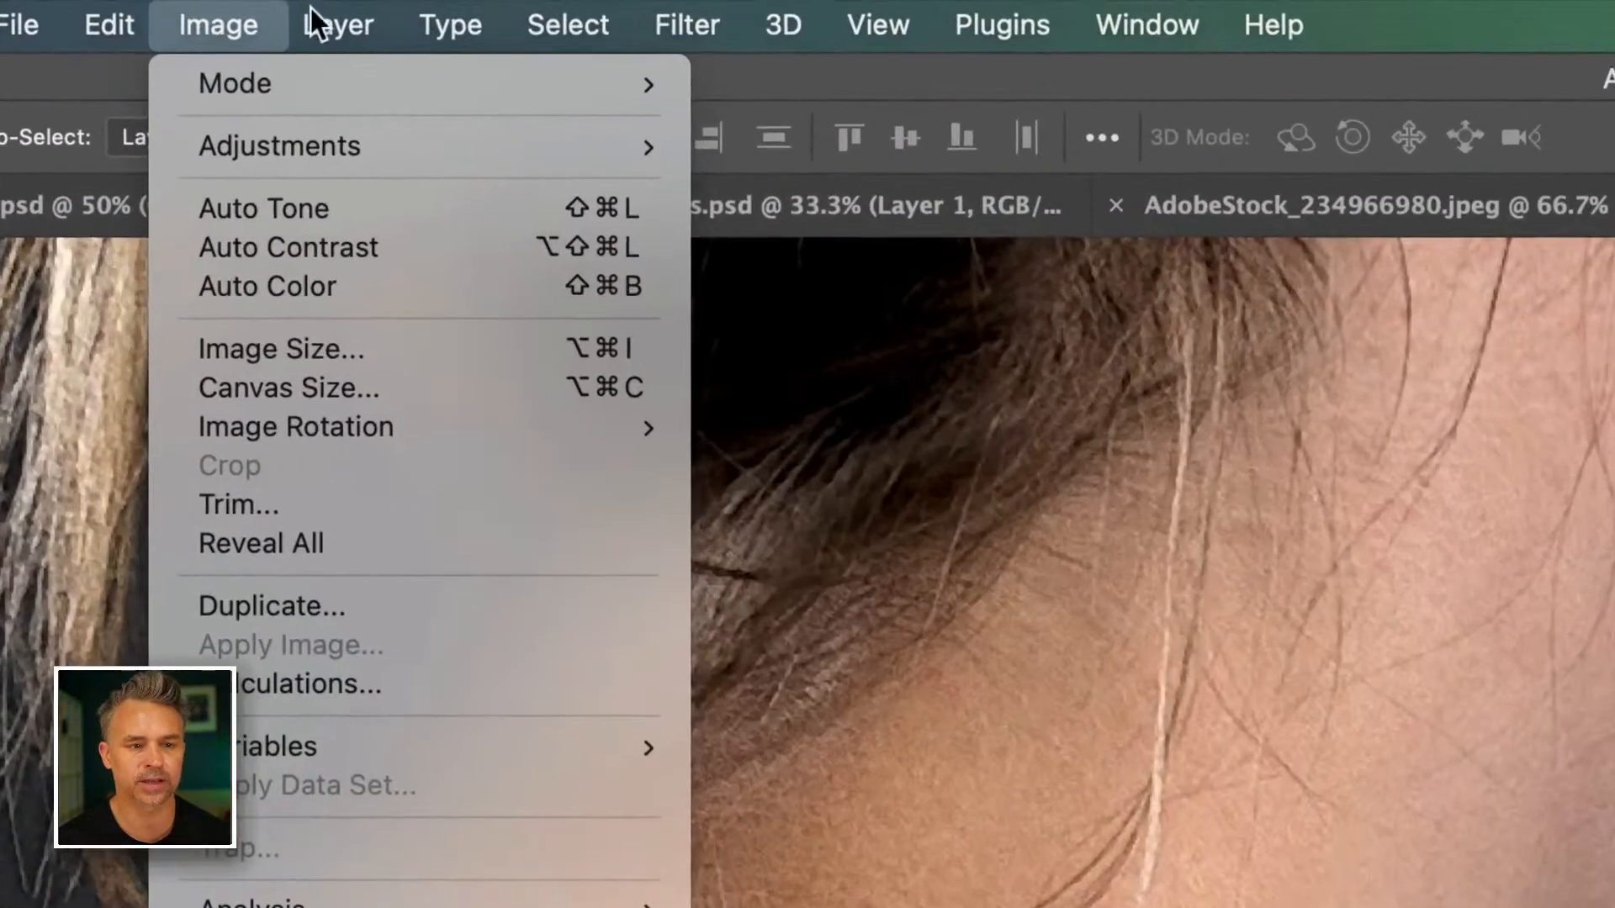
mouse_move(370, 13)
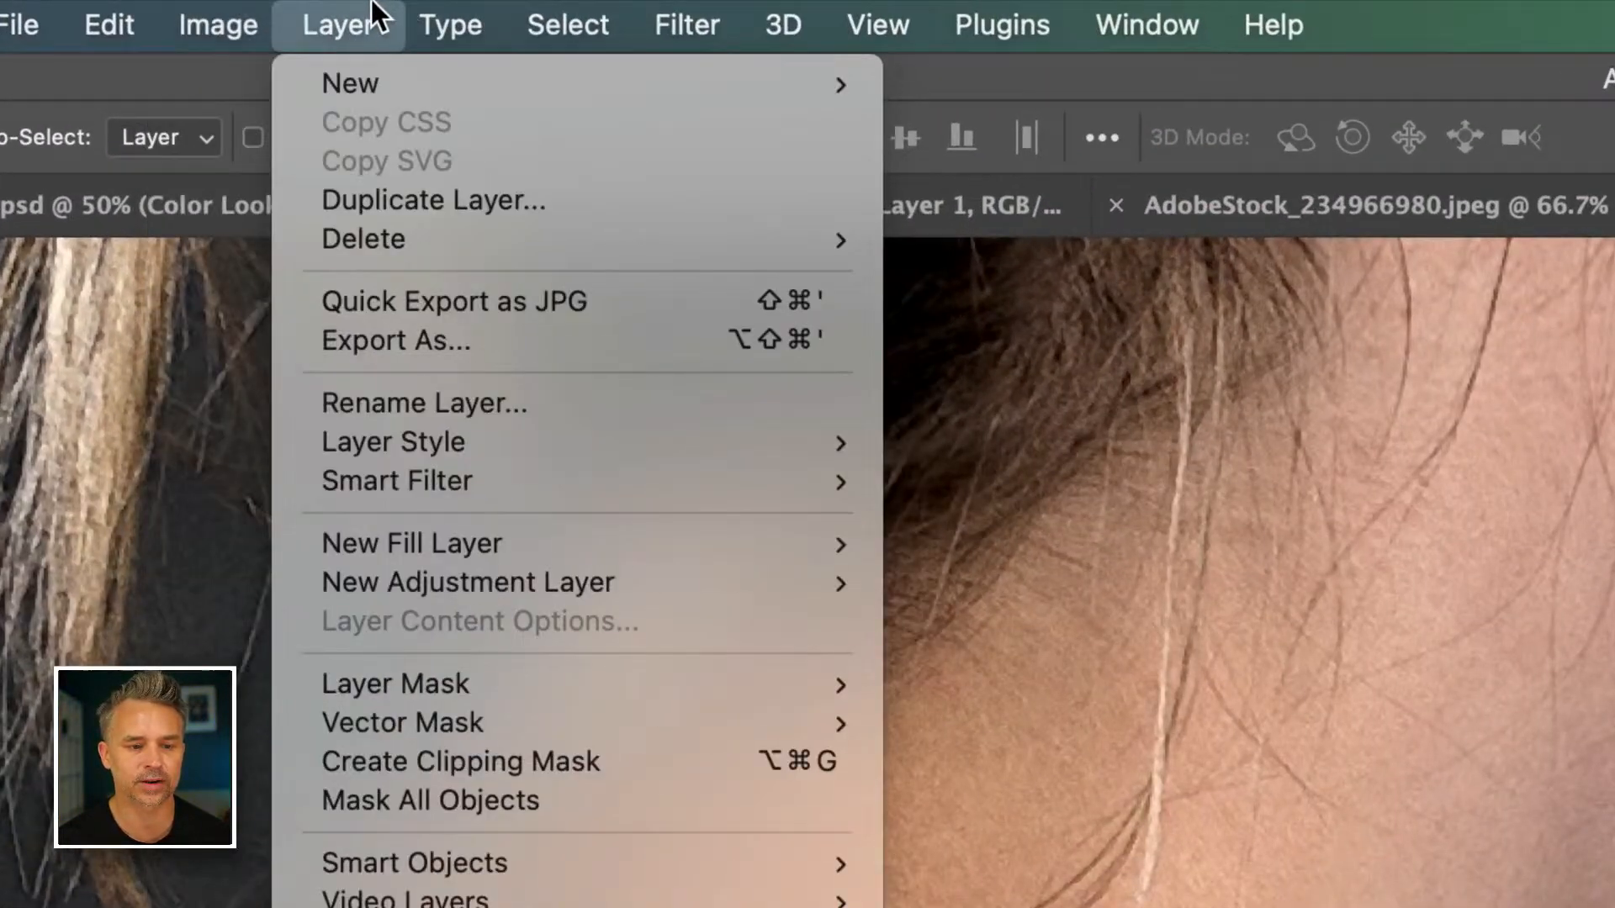
mouse_move(470, 584)
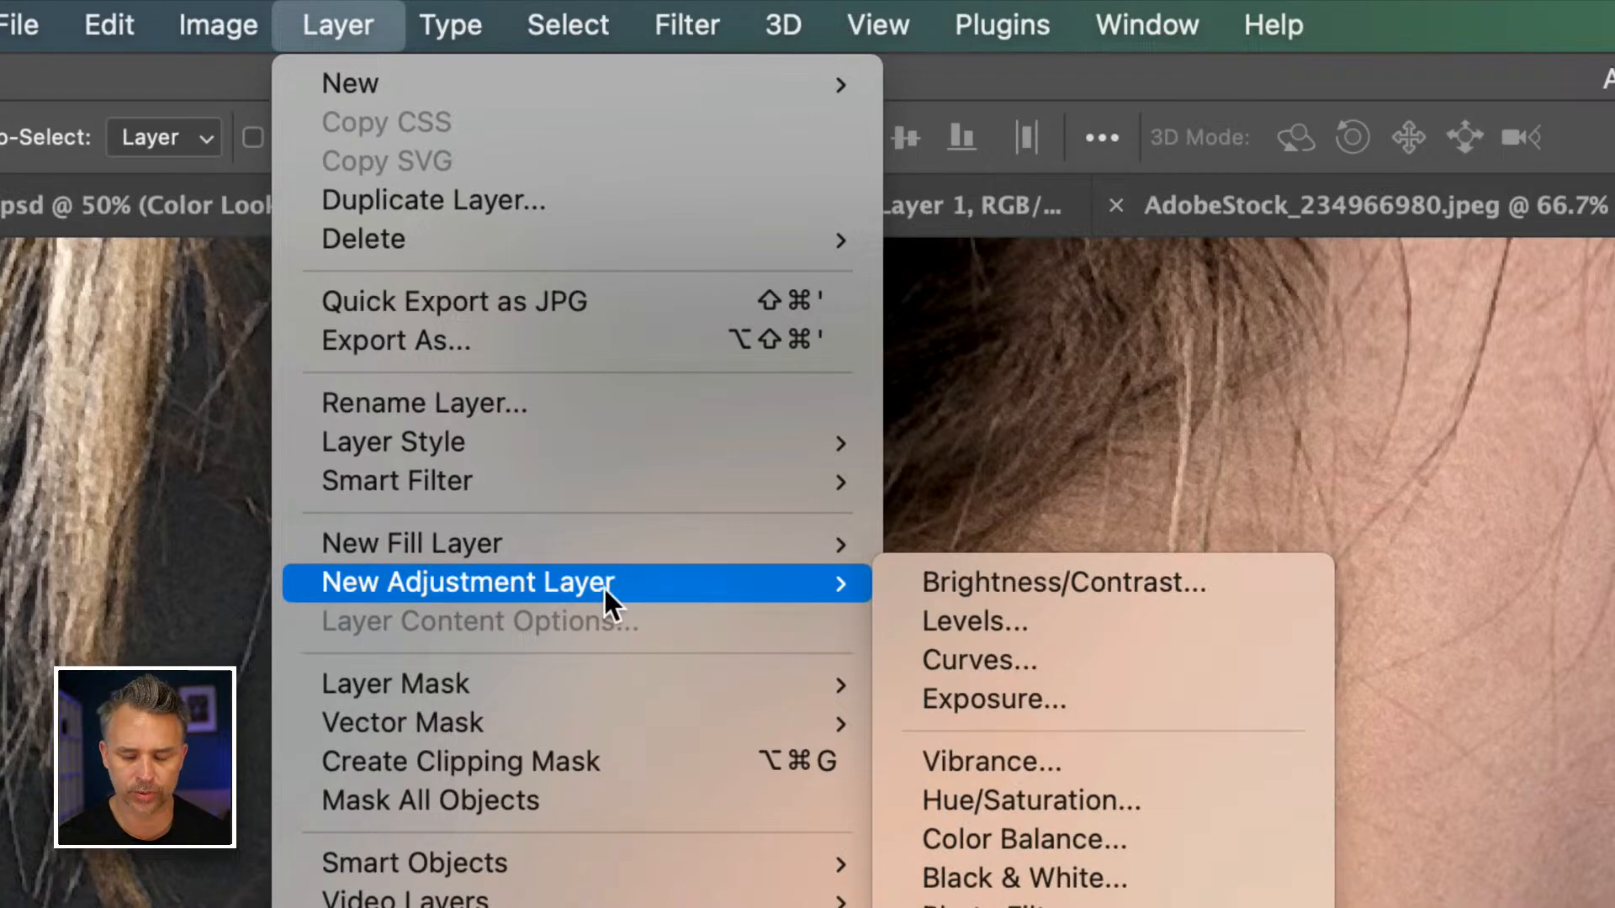
click(1079, 668)
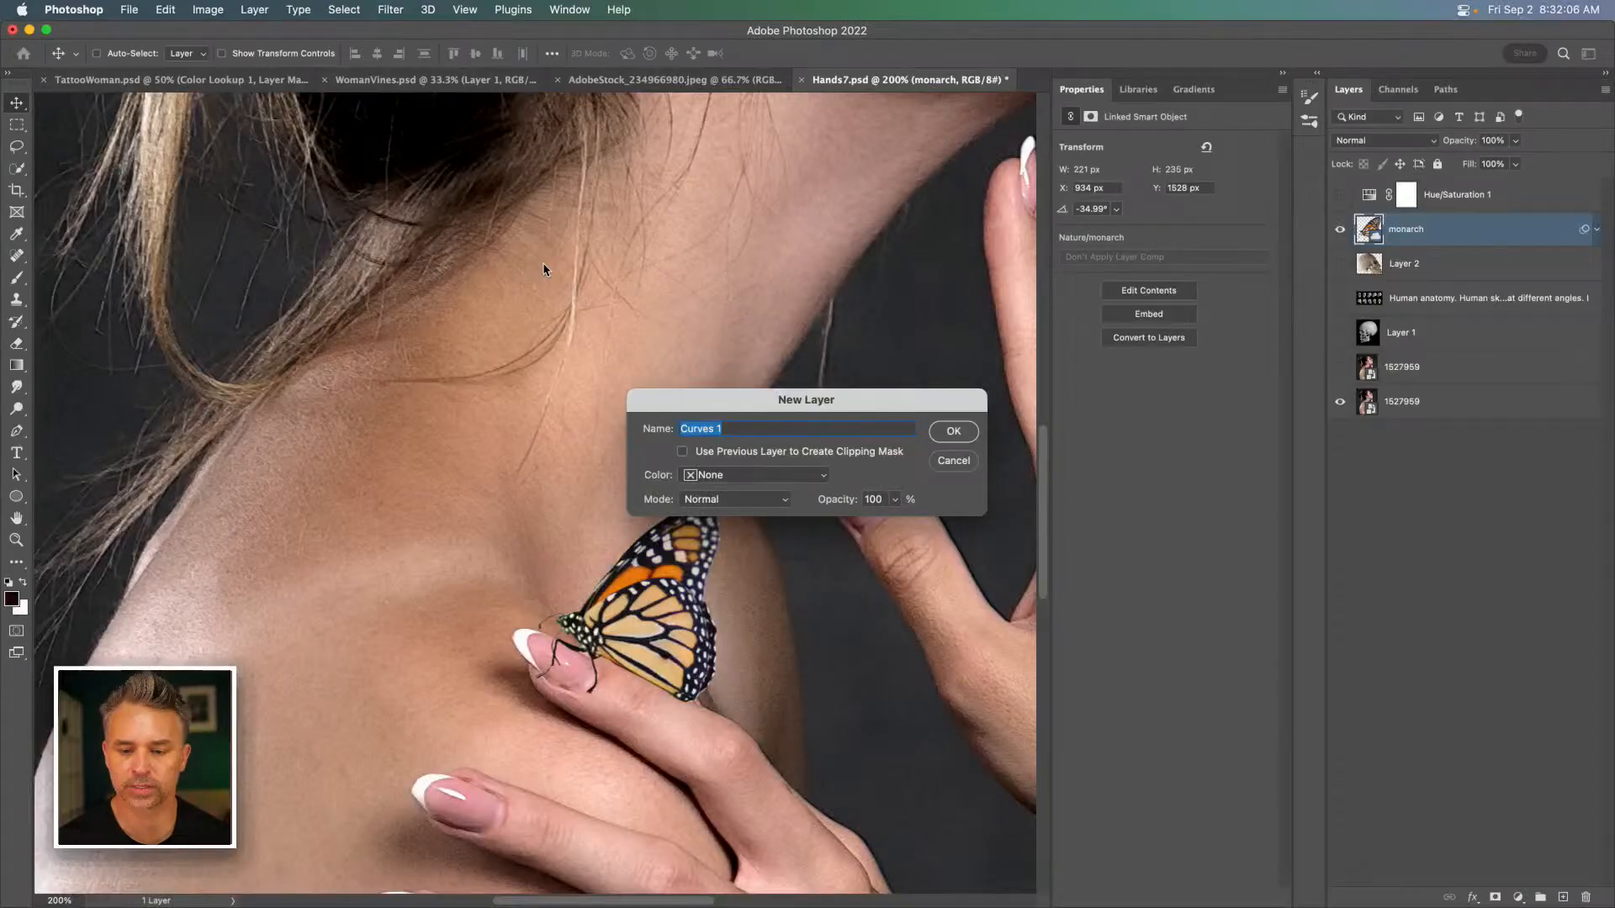
click(954, 431)
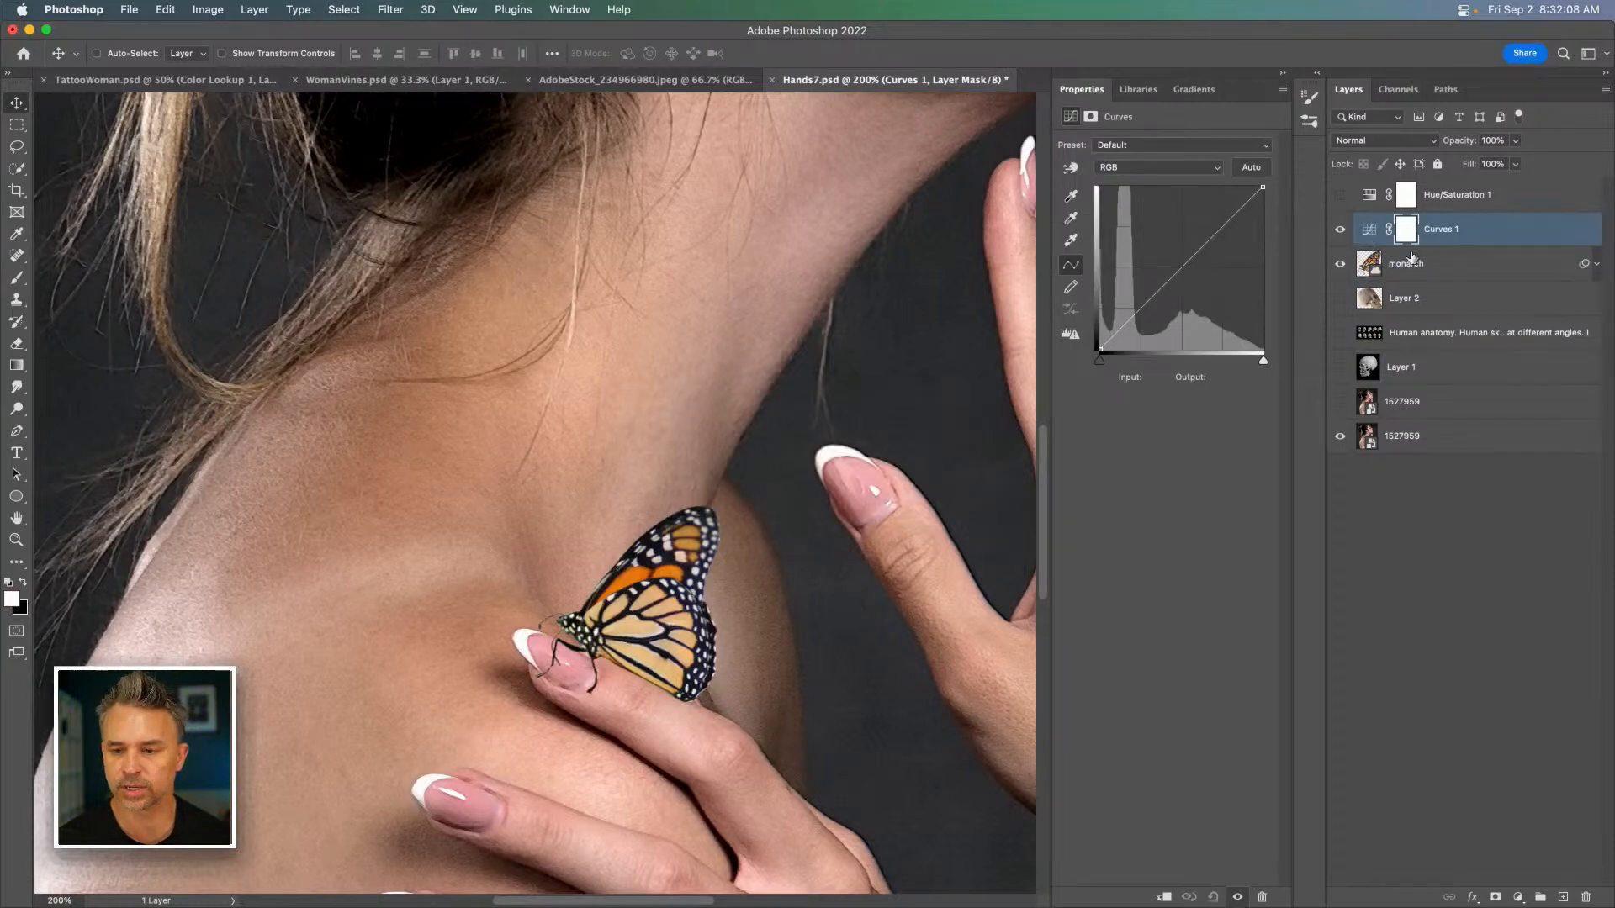
Delete the Curves adjustment layer, apply Curves directly to the monarch smart object with black point output 13, and list its smart filters.
key(Delete)
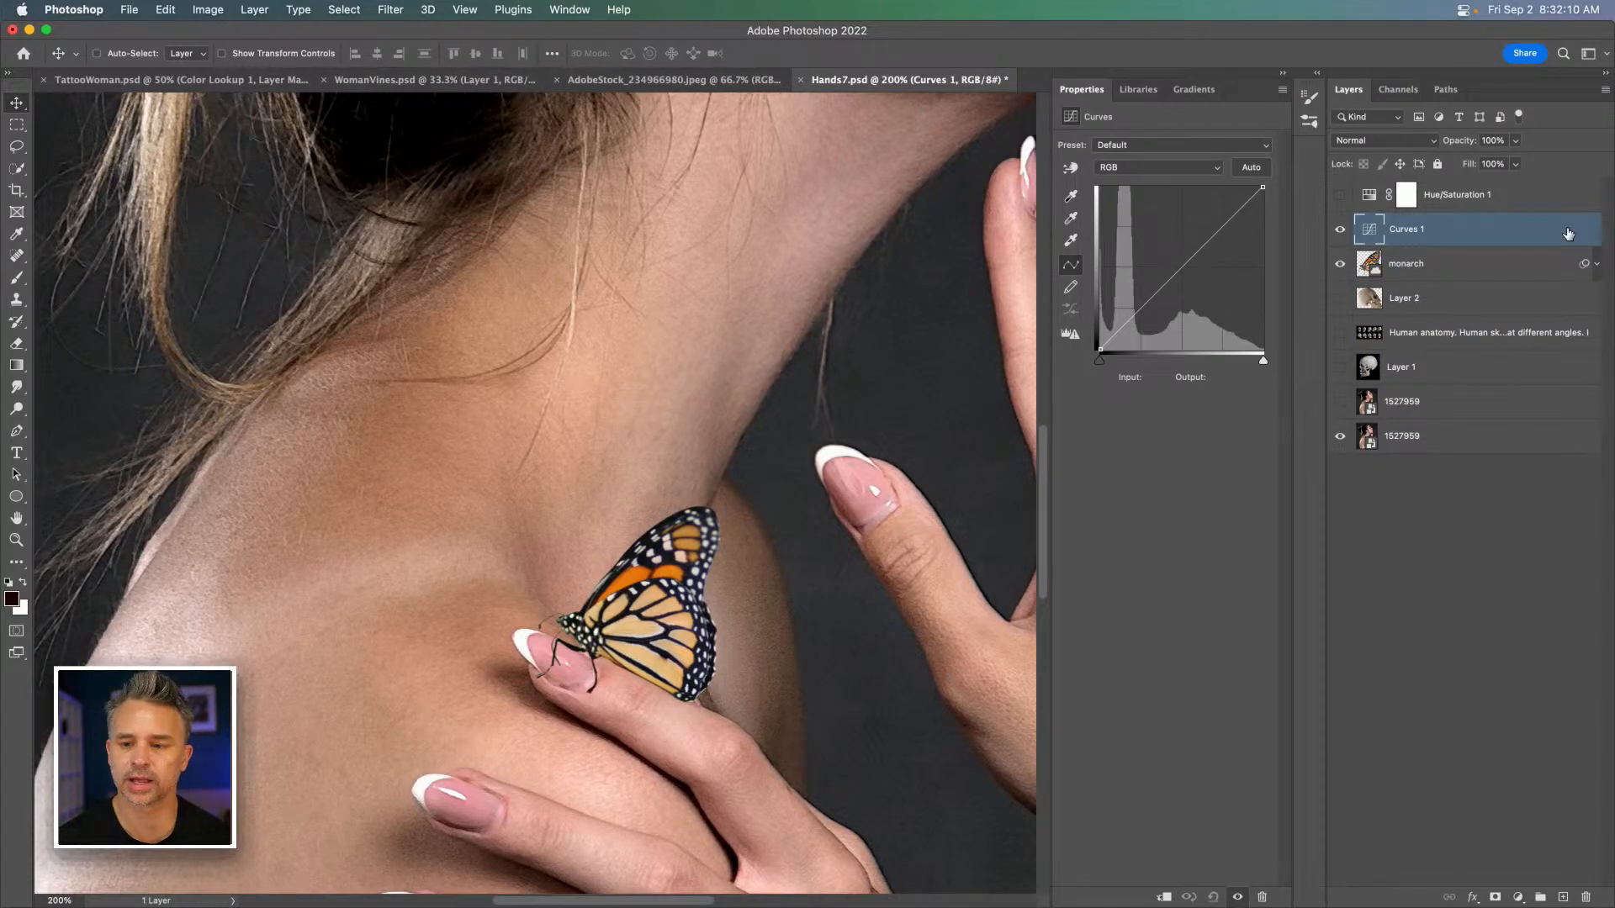
key(Delete)
click(207, 9)
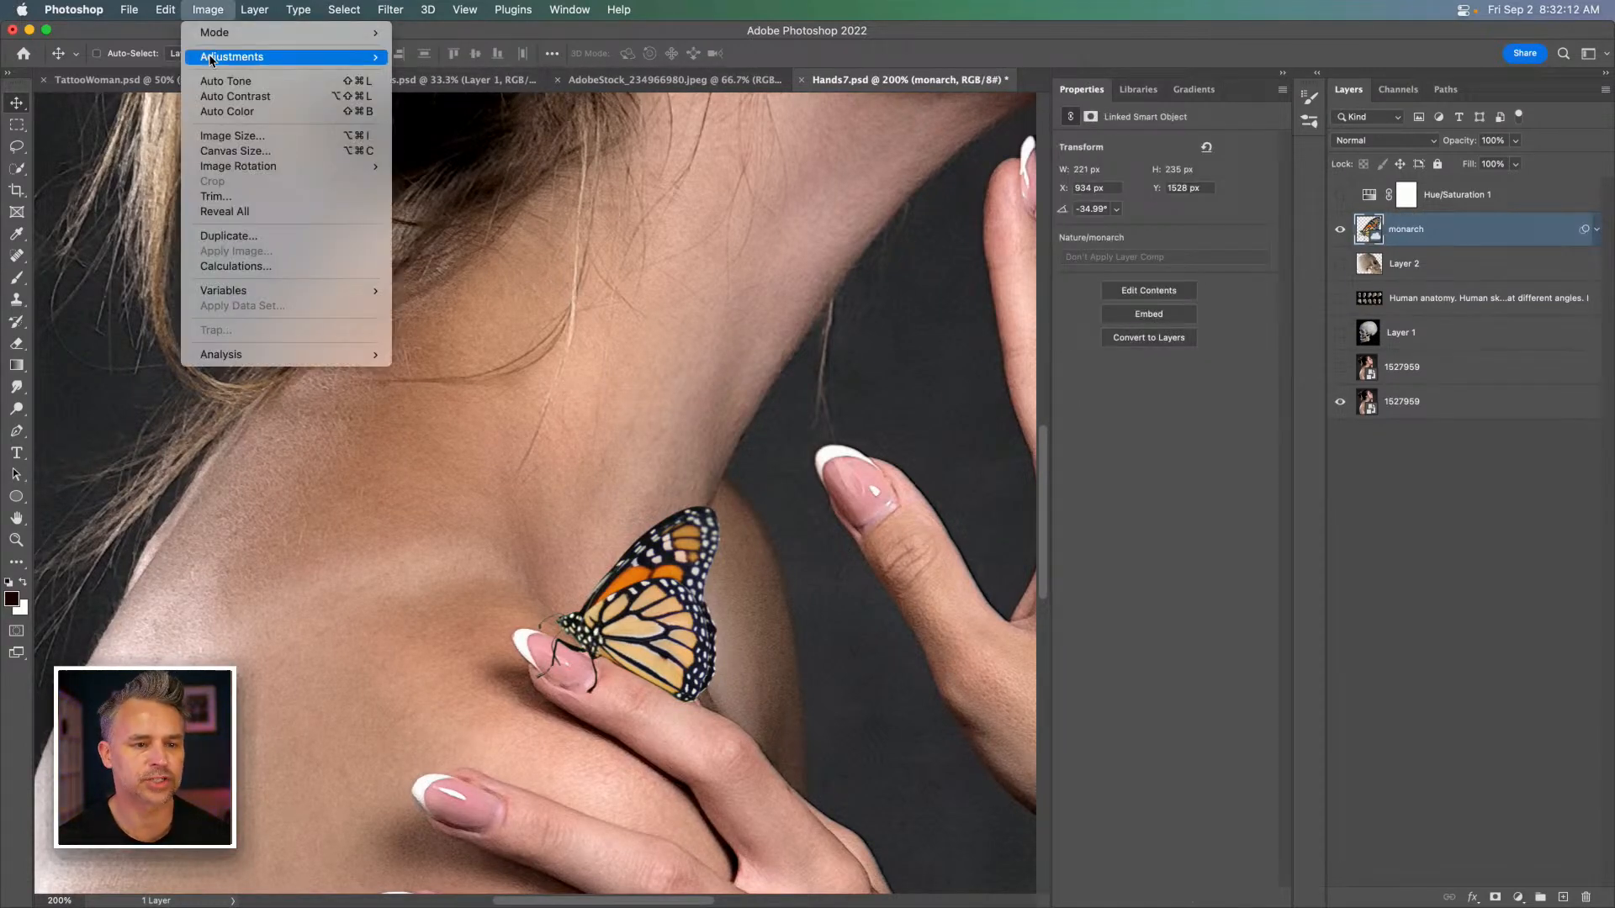
mouse_move(210, 59)
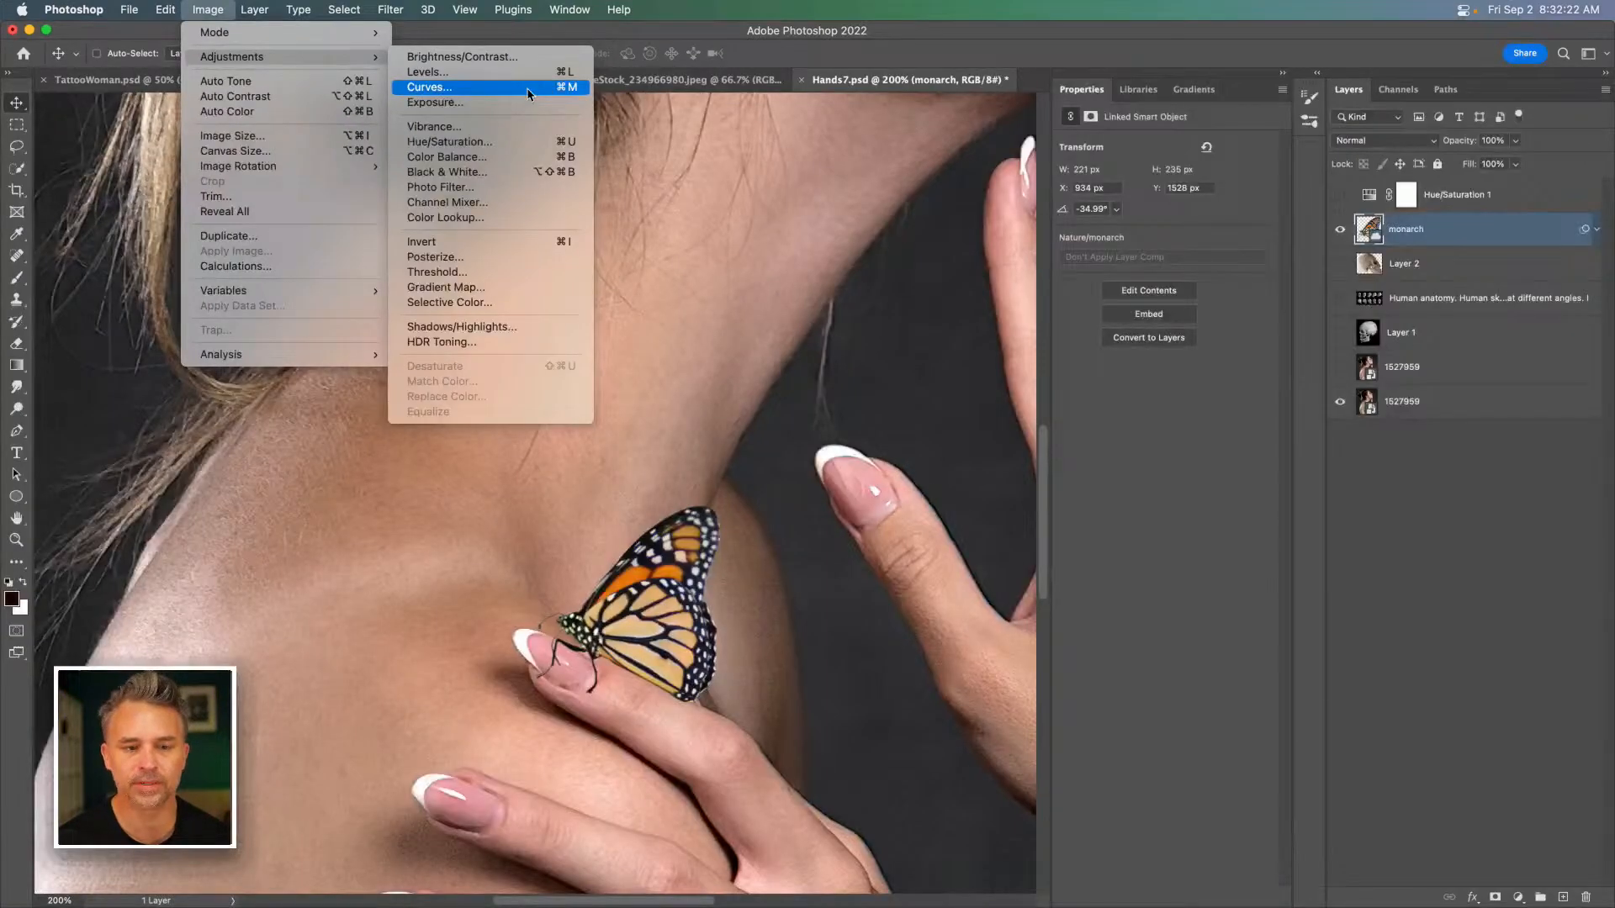
click(528, 91)
drag(613, 478, 583, 467)
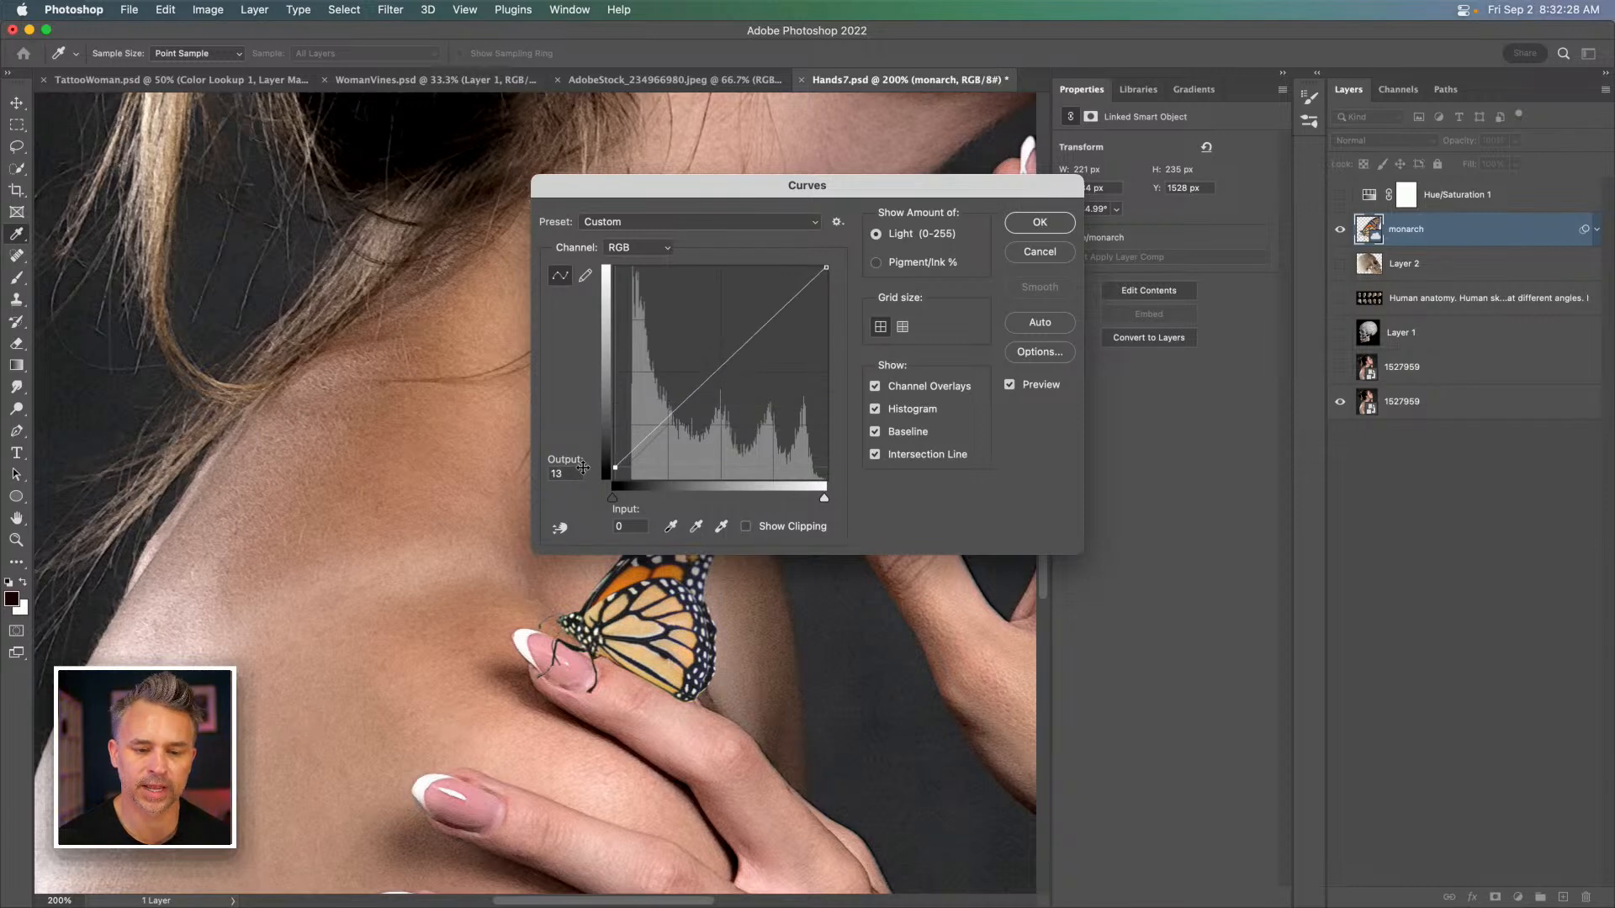
click(1040, 222)
click(1595, 229)
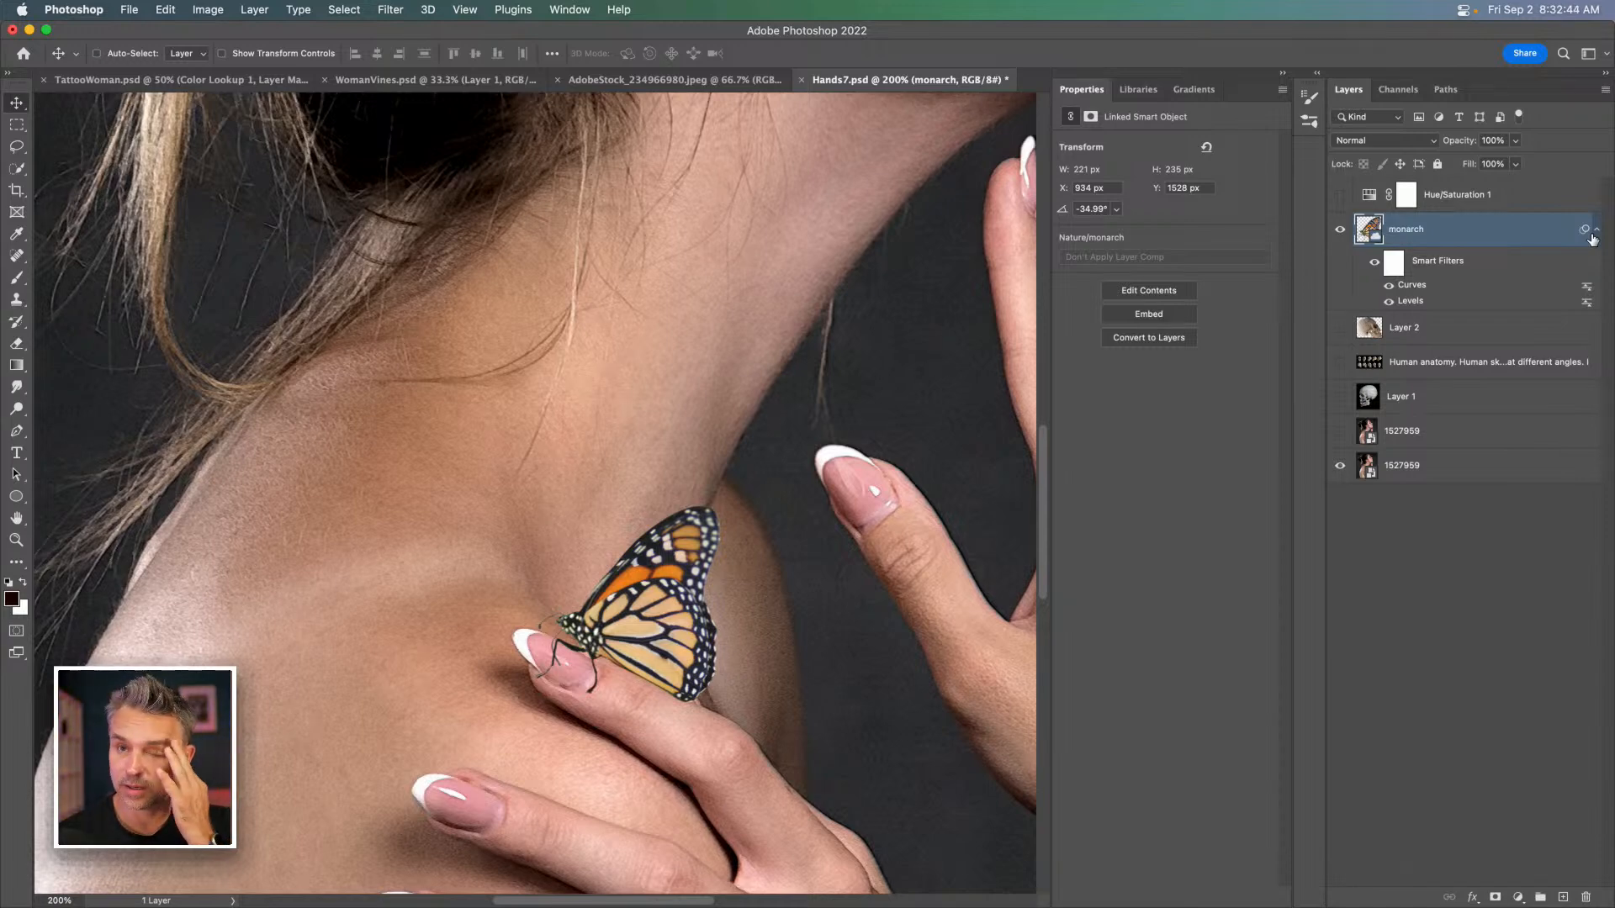
Add a new blank layer above Layer 2, directly beneath the monarch layer.
key(super+minus)
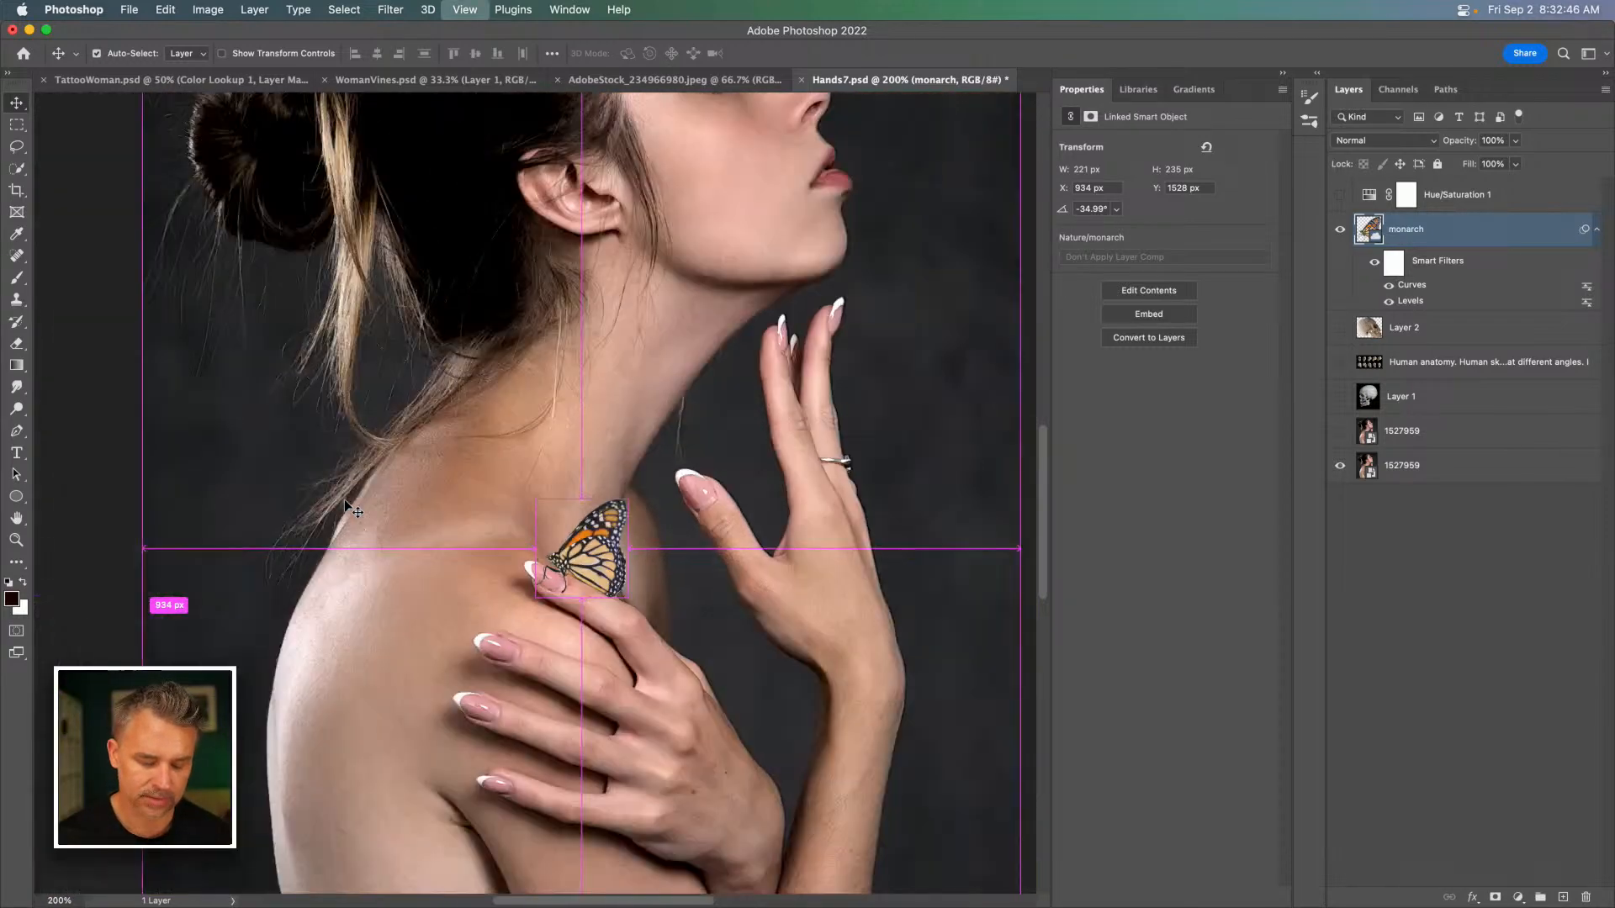
key(super+equal)
key(super+equal)
drag(345, 501, 356, 231)
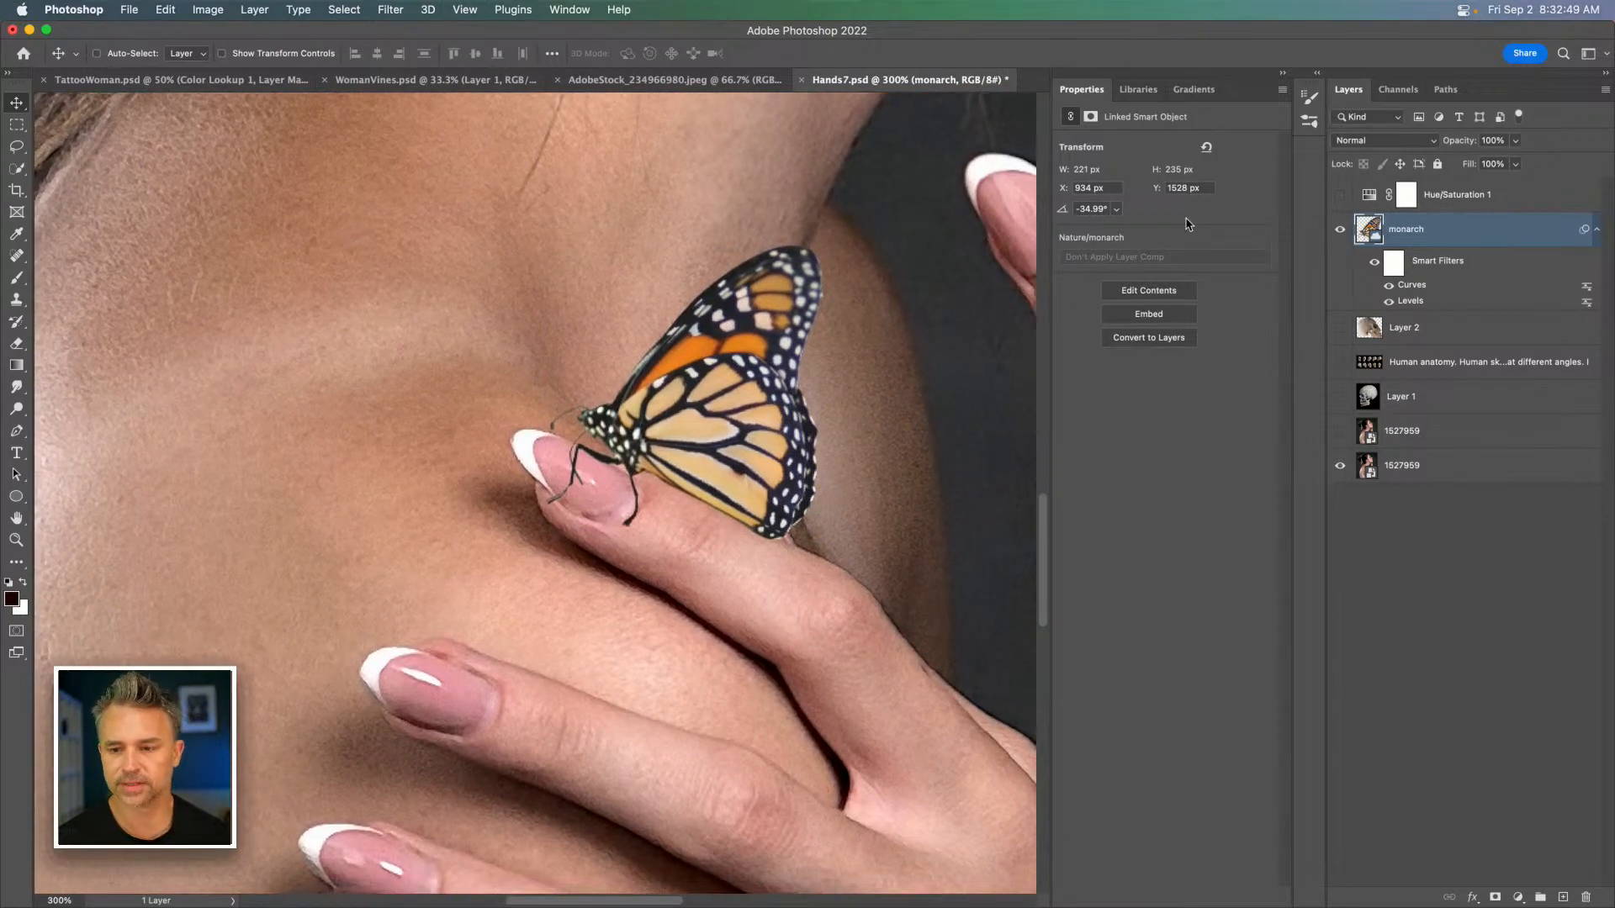
click(1596, 234)
click(1431, 270)
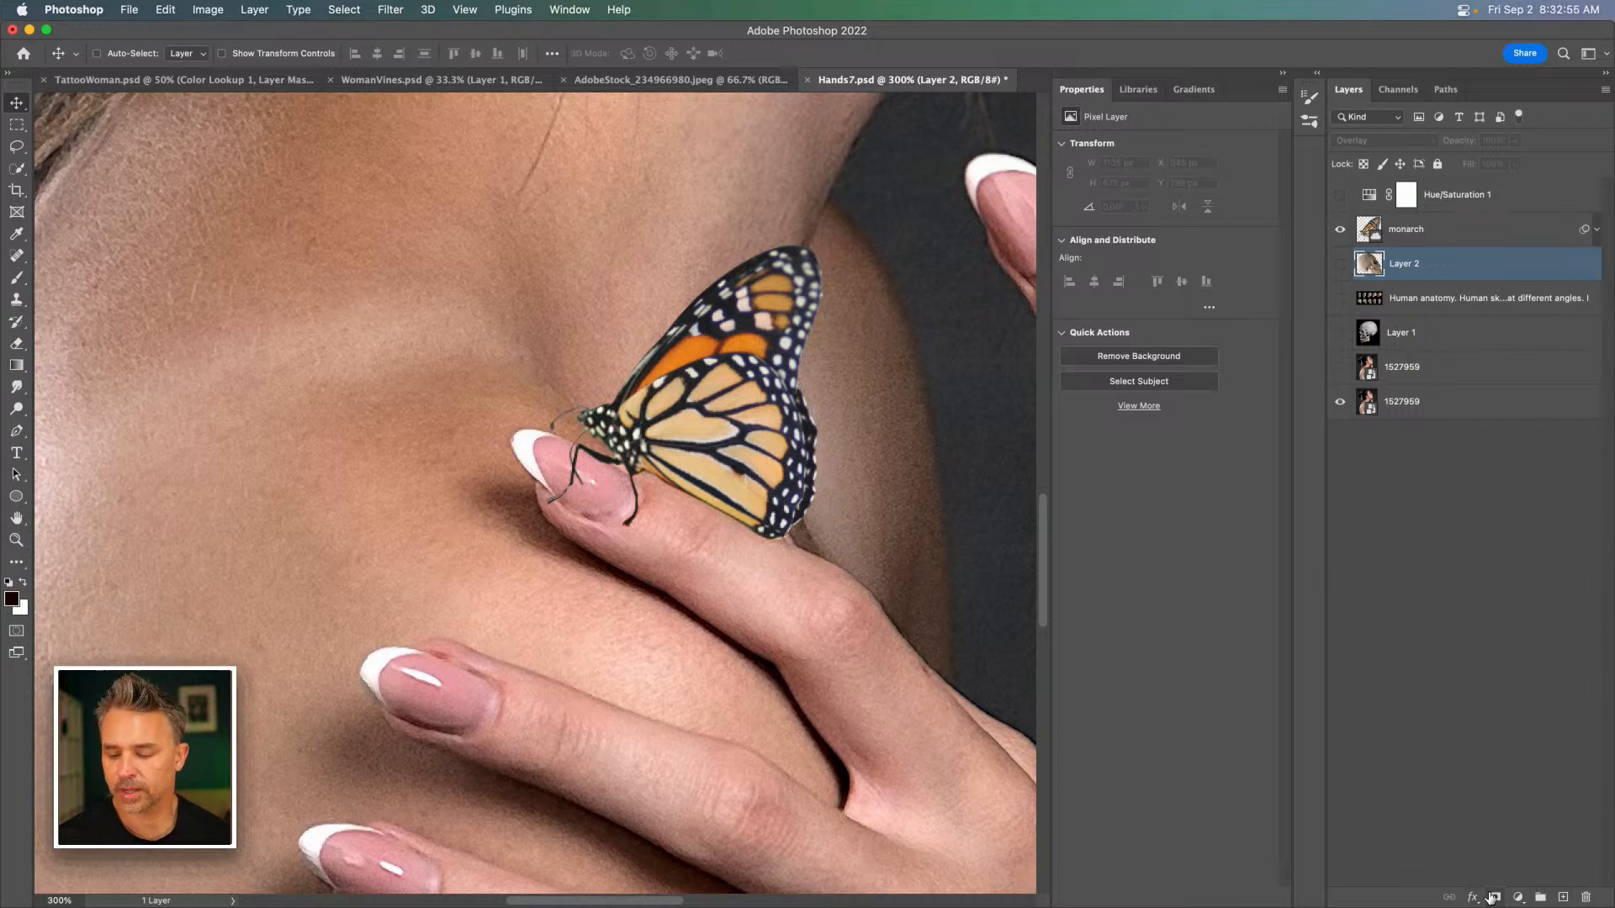
click(1565, 898)
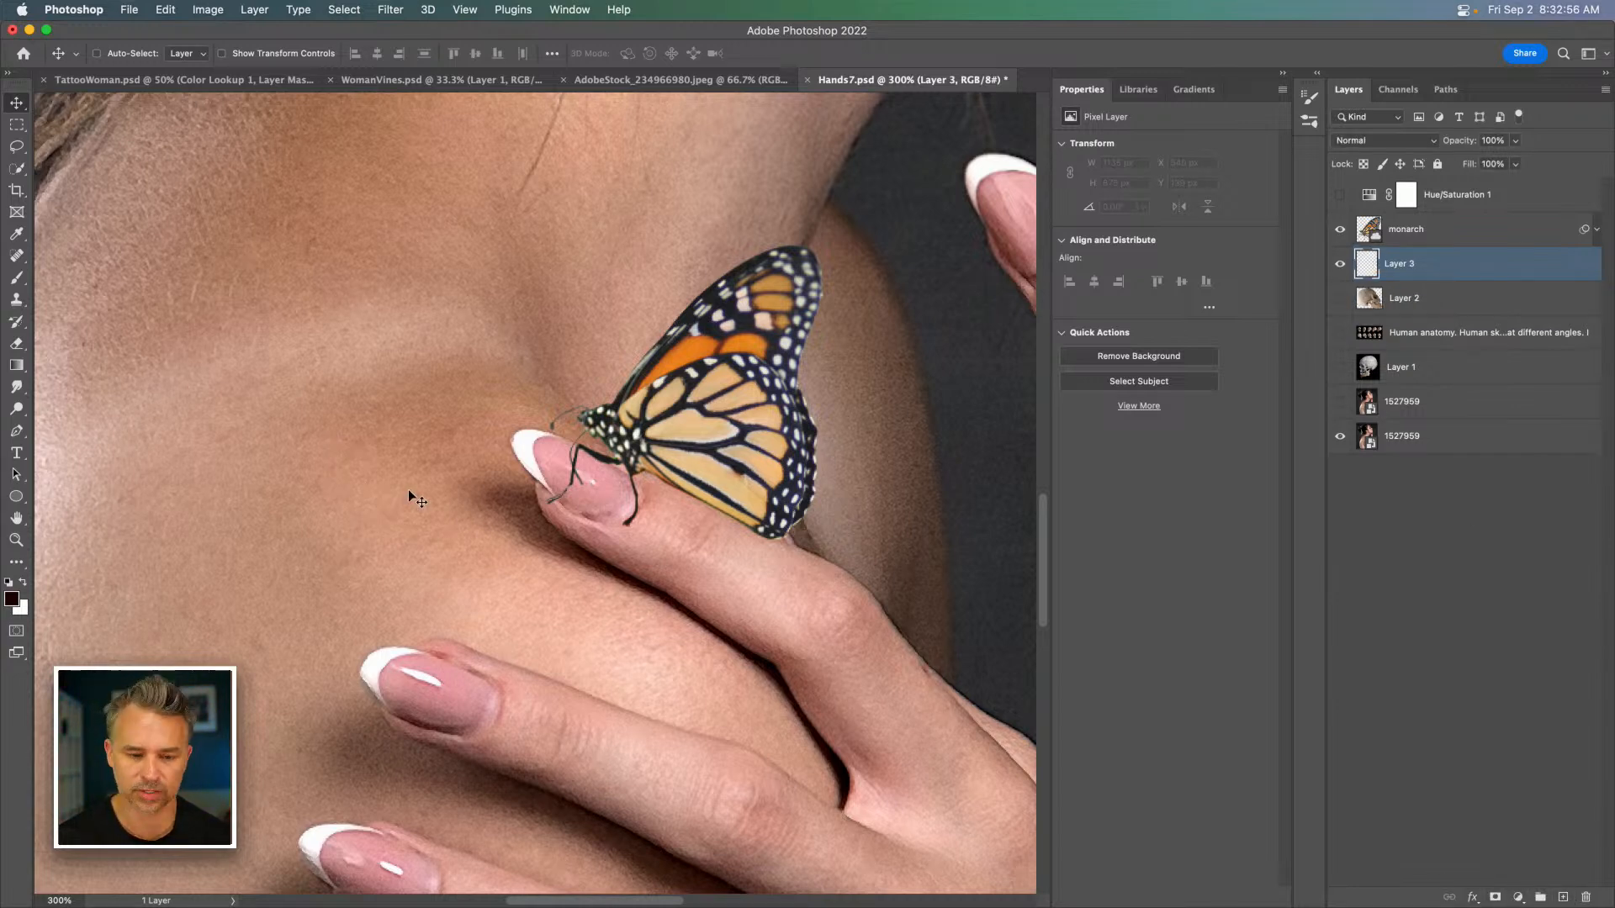
Choose the Soft Round brush and reduce its size to about 35 px for painting the butterfly's shadow.
key(b)
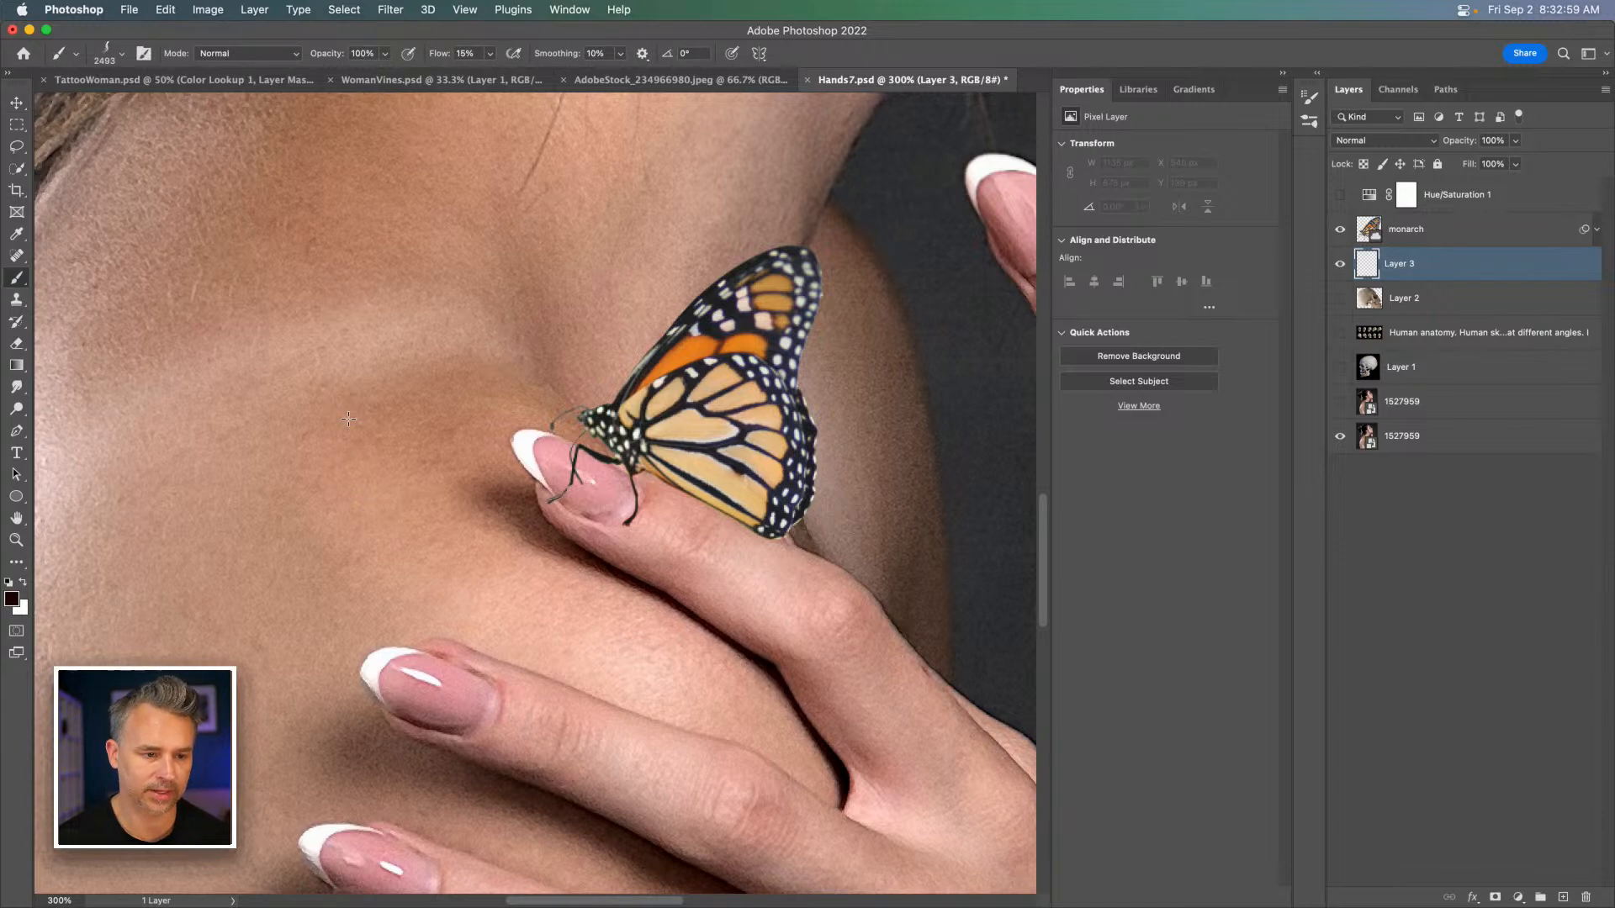
click(122, 57)
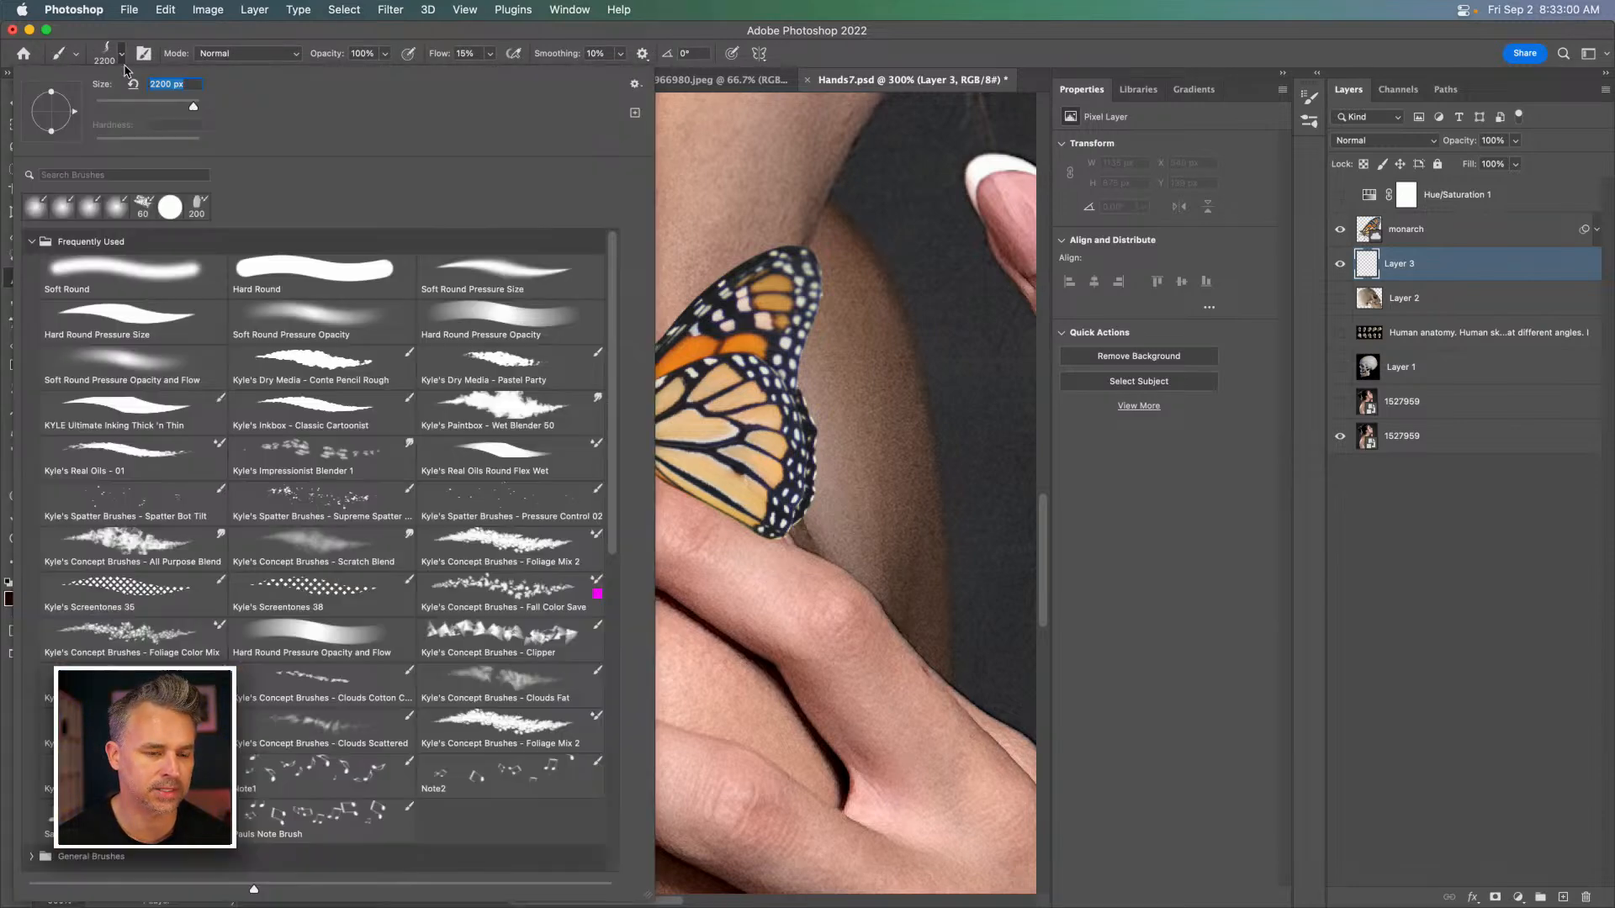
double_click(114, 282)
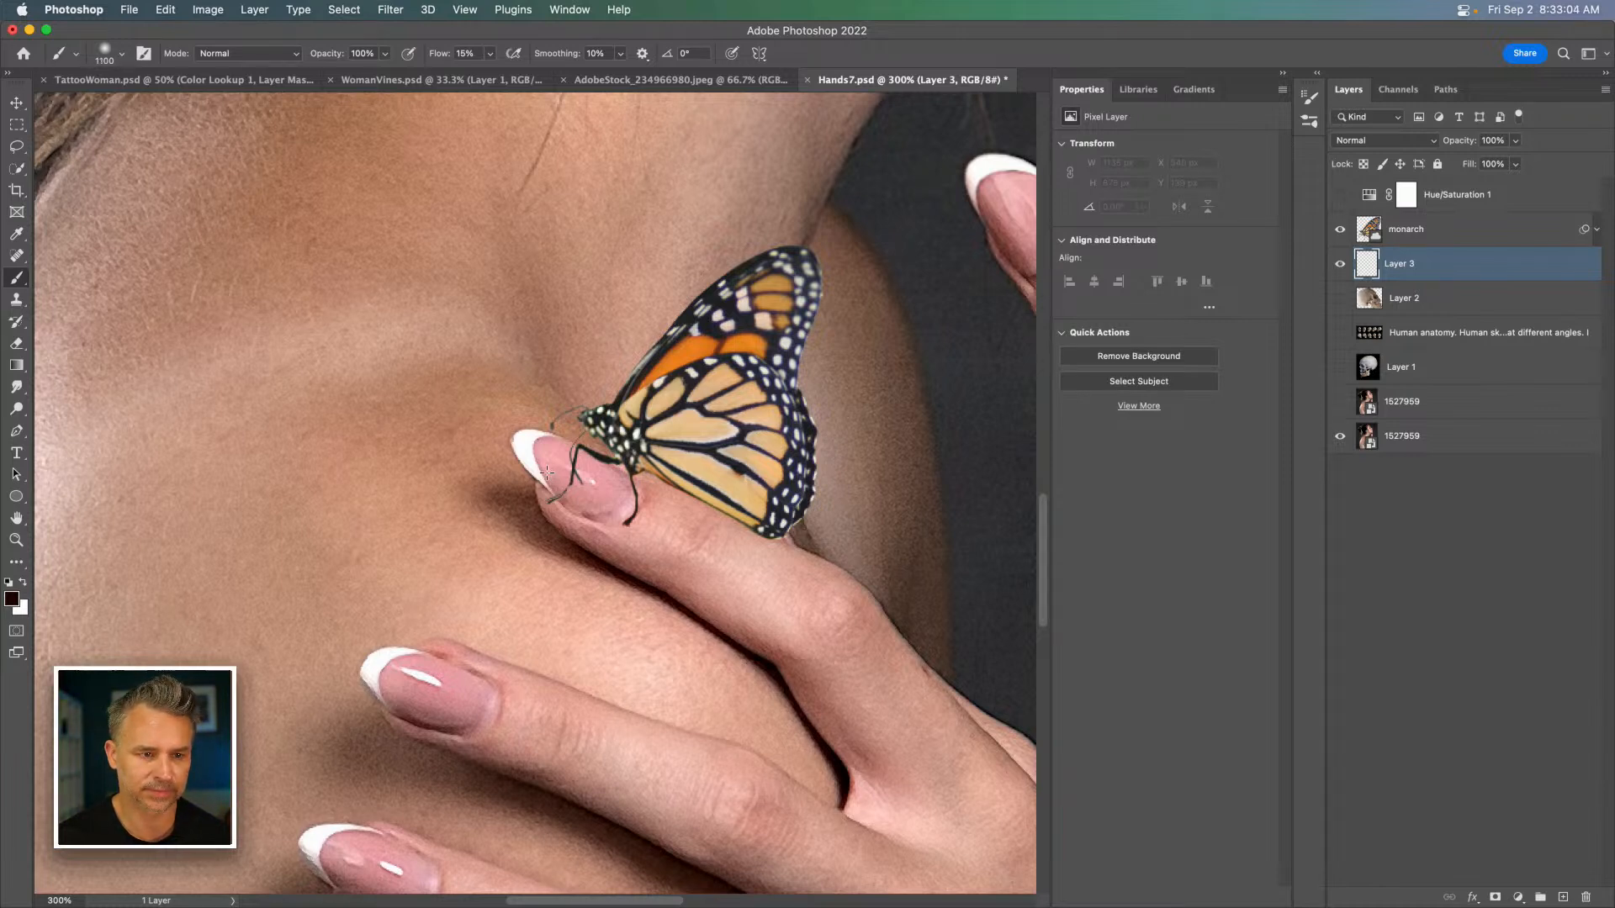
key(bracketleft)
key(bracketleft)
key(bracketleft)
key(bracketleft)
key(bracketleft)
key(bracketleft)
key(bracketleft)
key(bracketleft)
key(bracketleft)
key(bracketleft)
key(bracketleft)
key(bracketleft)
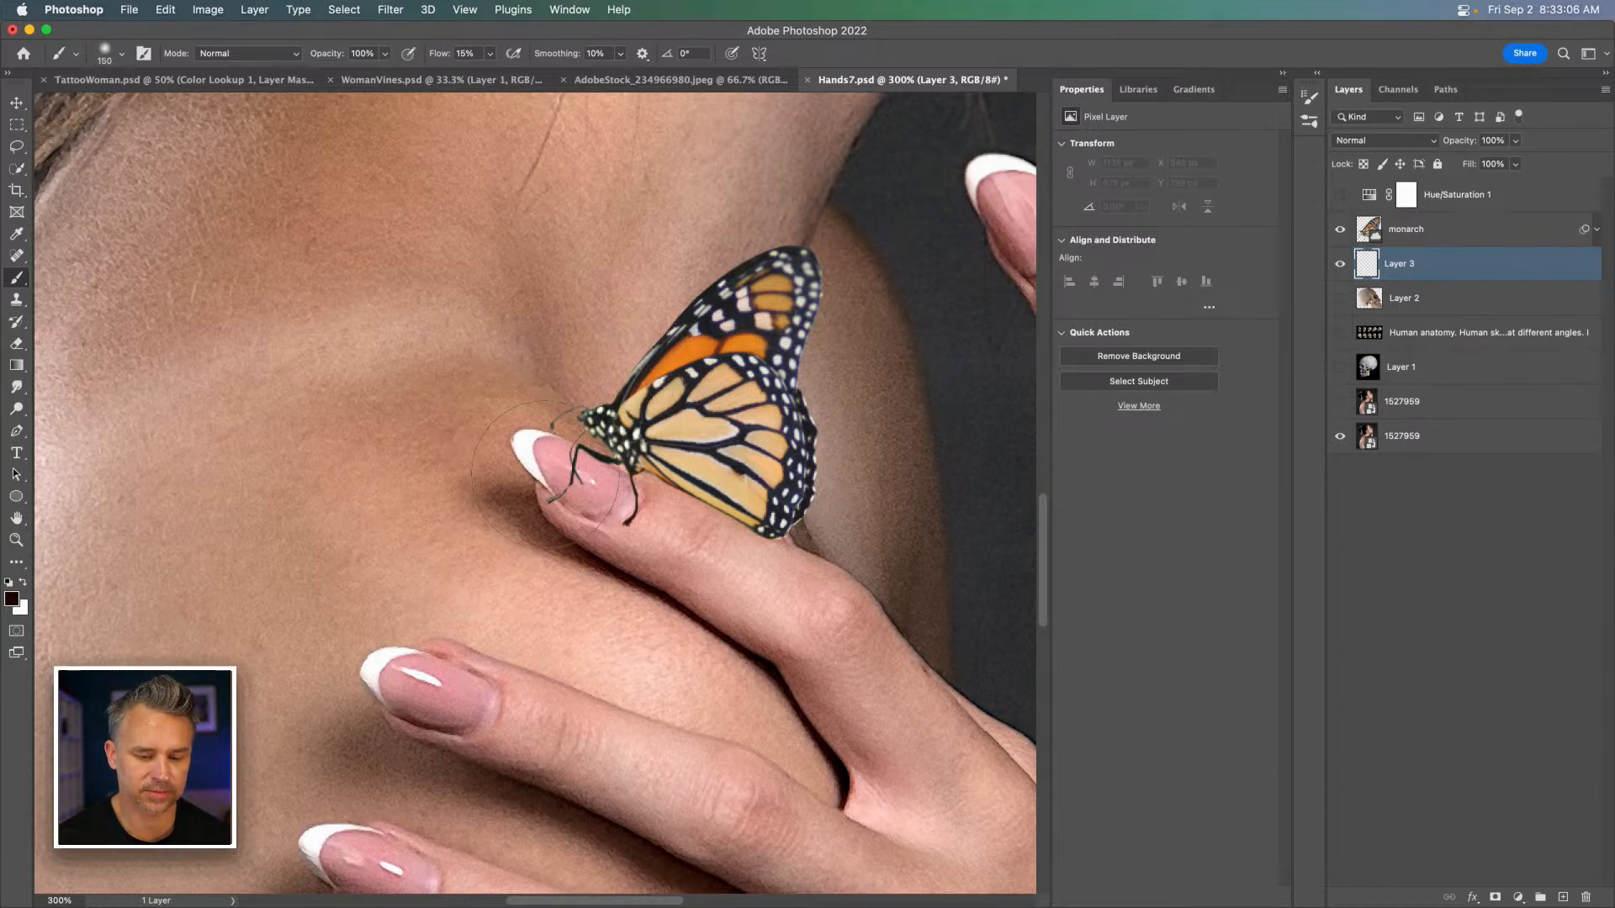
key(bracketleft)
key(bracketleft)
key(bracketleft)
key(bracketleft)
key(bracketleft)
key(bracketleft)
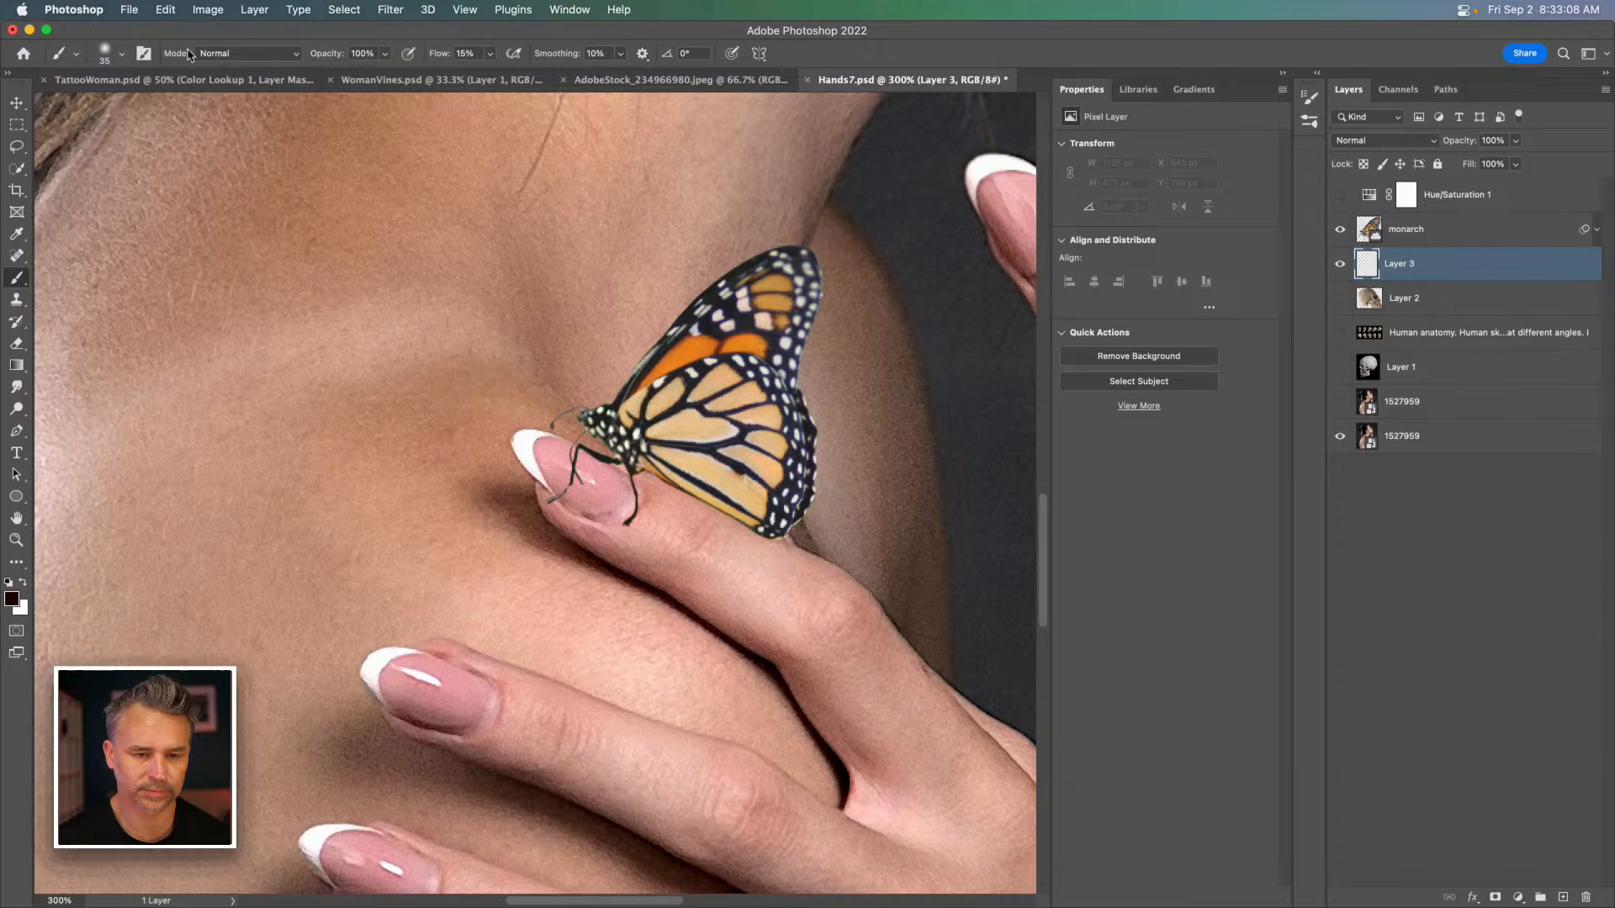
key(bracketleft)
Paint a soft dark shadow on Layer 3 along the fingertip beneath the butterfly, enlarging the brush to 45 px.
click(627, 523)
mouse_move(634, 481)
mouse_down()
mouse_move(745, 527)
mouse_move(720, 523)
mouse_up()
key(bracketright)
key(bracketright)
key(bracketright)
mouse_move(631, 485)
mouse_down()
mouse_move(764, 511)
mouse_move(587, 482)
mouse_move(604, 482)
mouse_move(555, 446)
mouse_move(597, 486)
mouse_up()
key(super+equal)
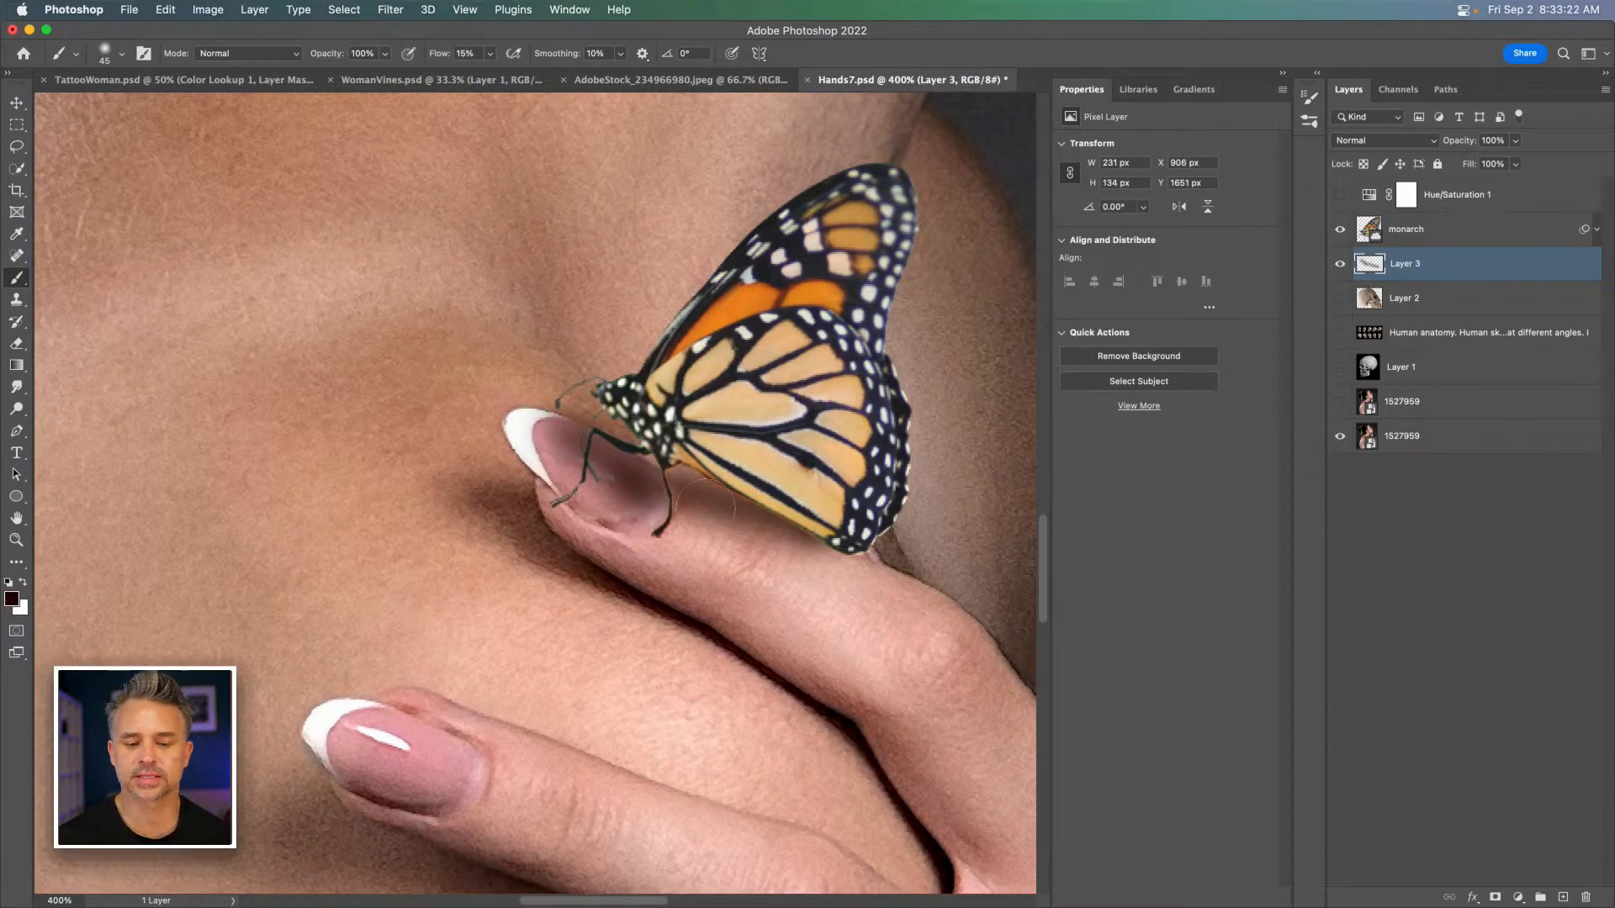
drag(709, 509, 635, 471)
Enlarge the brush to 100 px and paint a softer shadow on the shoulder skin beside and below the fingertip.
key(bracketright)
key(bracketright)
key(bracketright)
mouse_move(473, 474)
mouse_down()
mouse_move(486, 550)
mouse_move(589, 594)
mouse_move(435, 481)
mouse_move(435, 460)
mouse_move(446, 537)
mouse_up()
key(bracketright)
drag(480, 606, 707, 677)
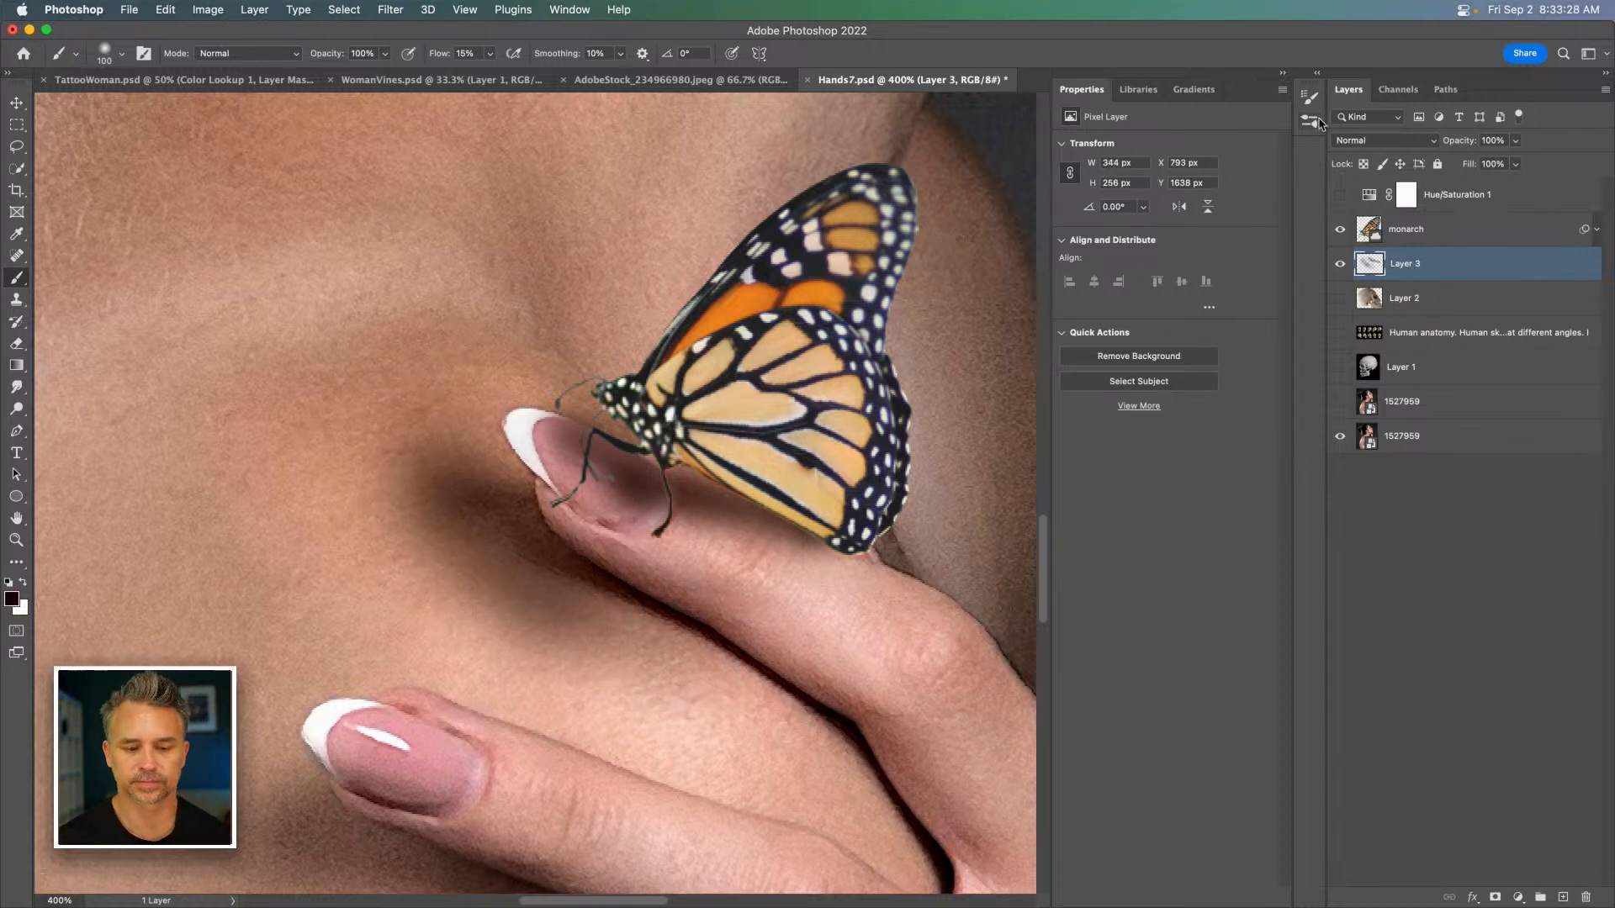
Hide Layer 3 and add a Hue/Saturation adjustment layer above it with saturation +18 and lightness -65.
click(1498, 237)
click(1505, 262)
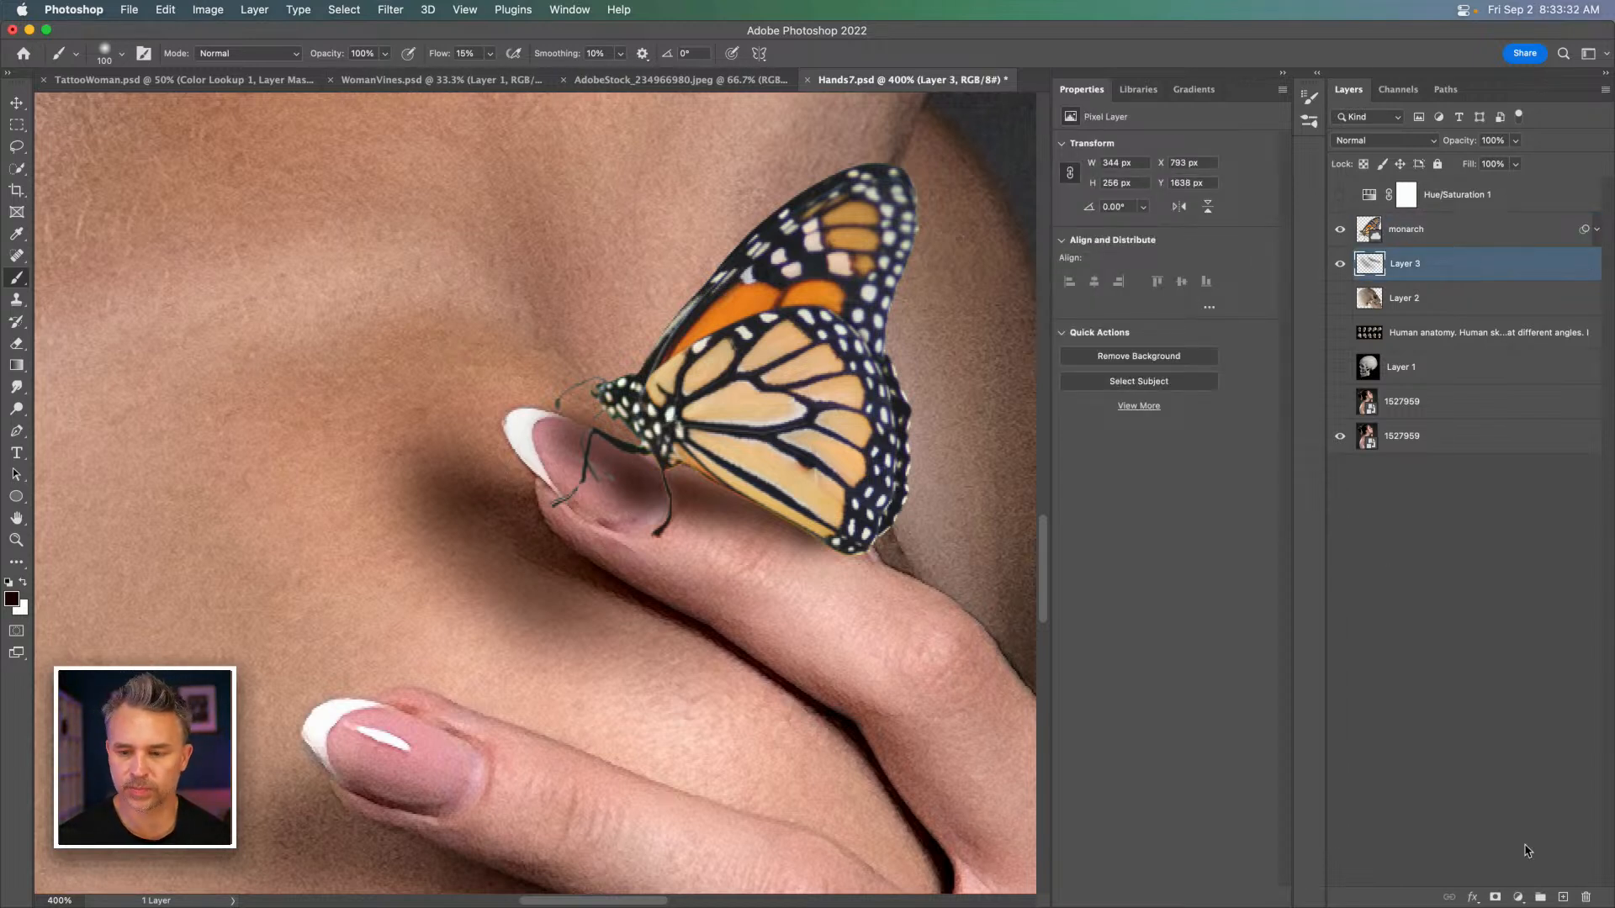
click(1518, 897)
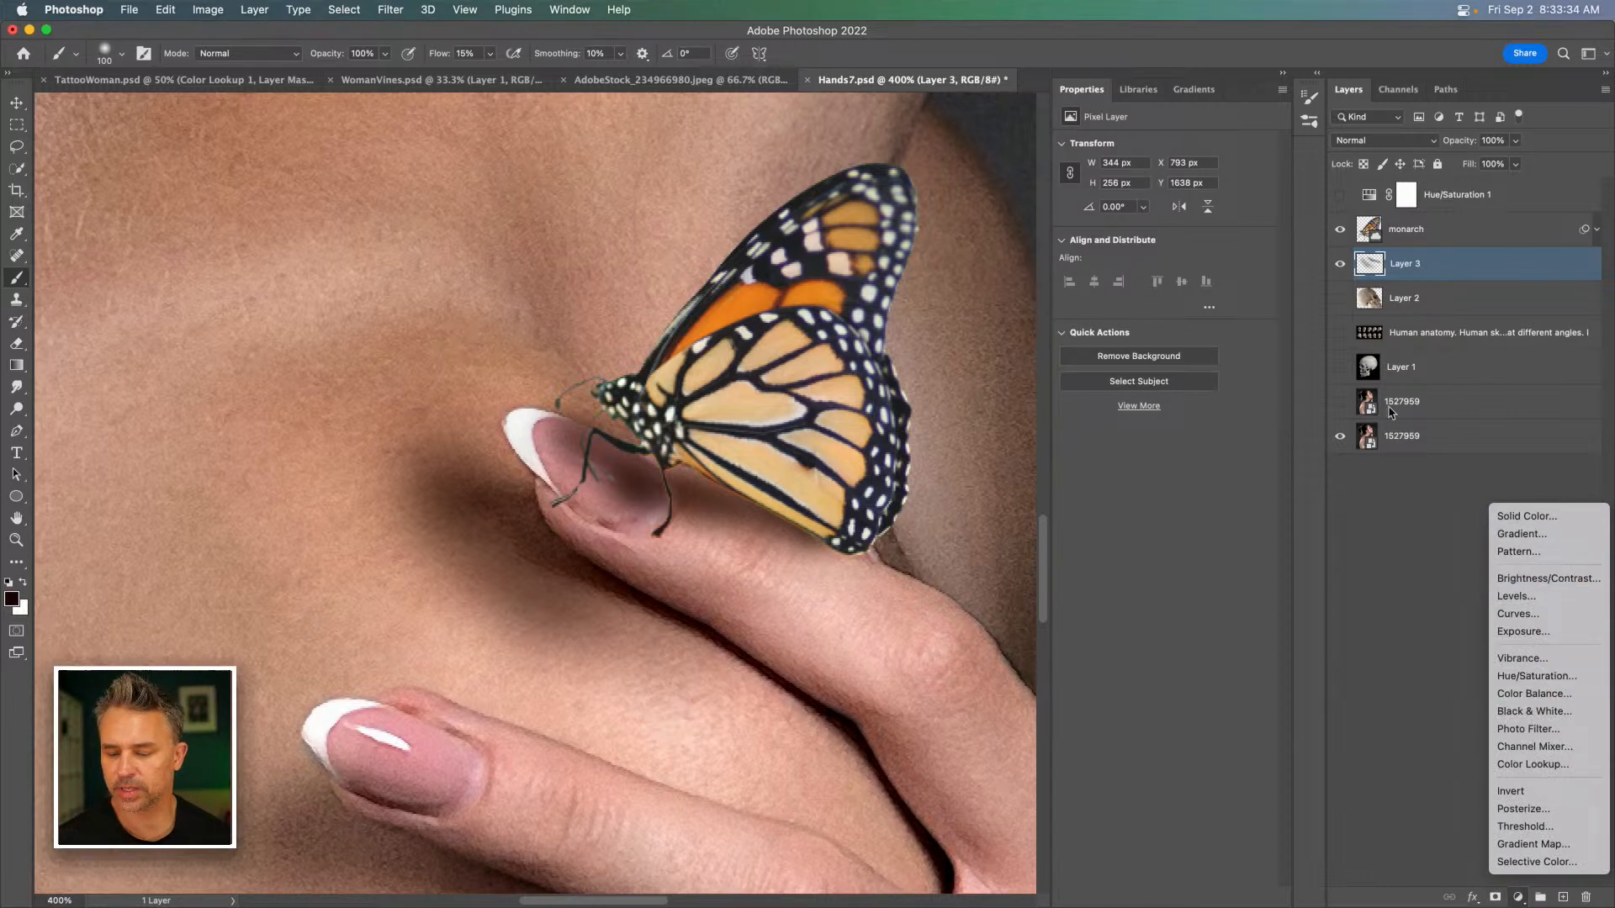
click(1539, 676)
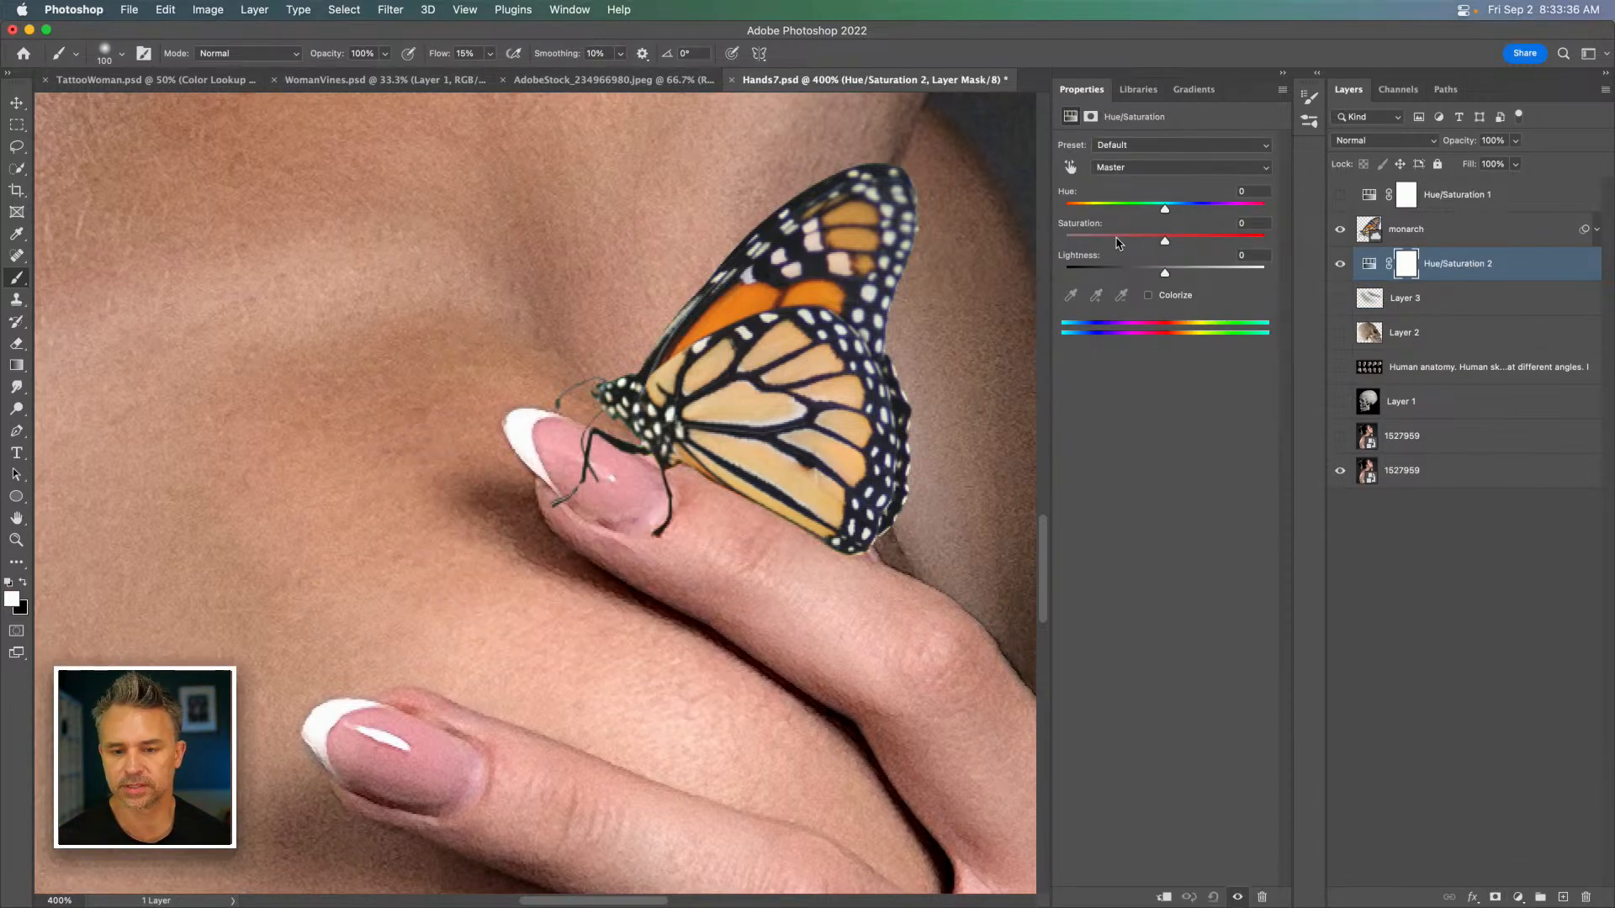
drag(1164, 242, 1100, 273)
click(1479, 268)
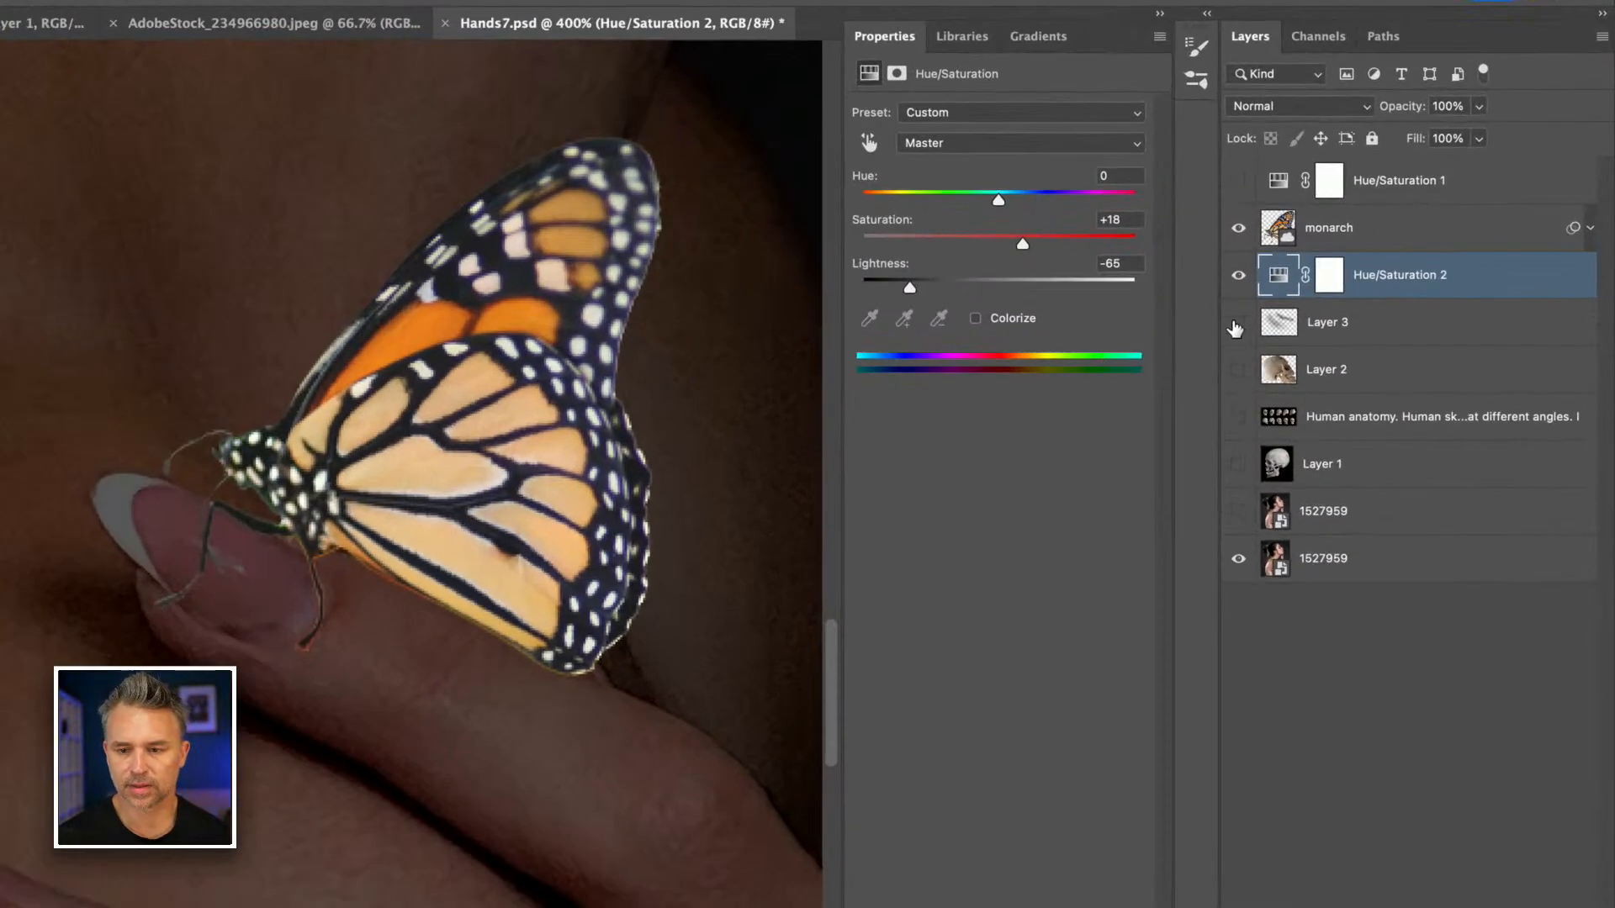
Show Layer 3 again and invert the Hue/Saturation 2 mask to black.
click(1339, 298)
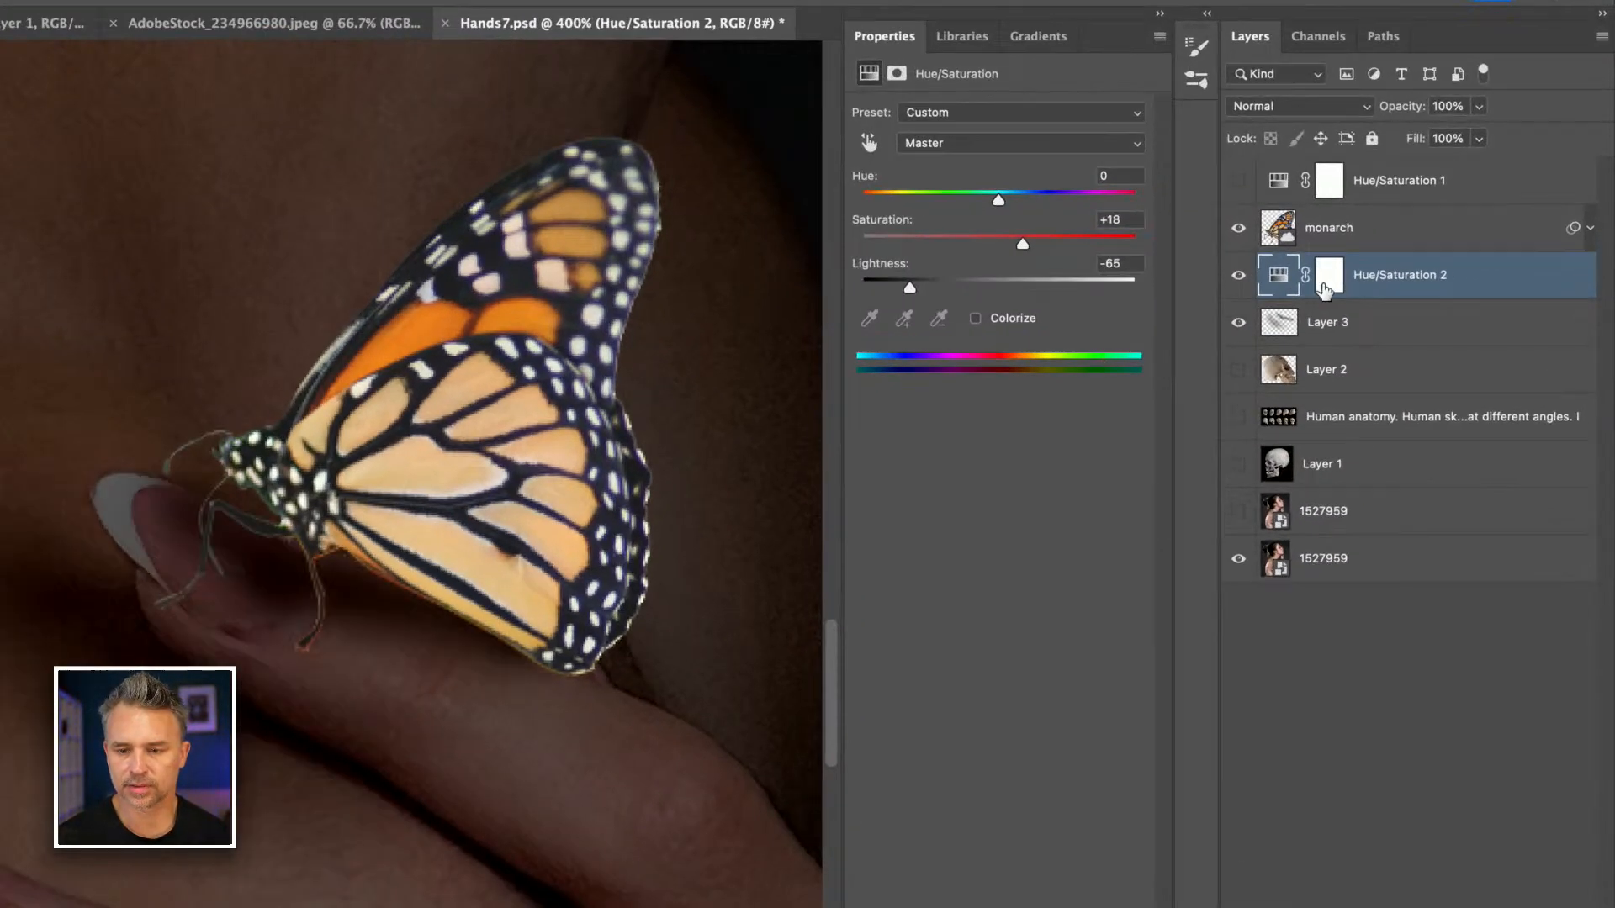
click(1323, 284)
key(super+i)
Load Layer 3's painted shadow as a selection, fill it with the white foreground color on the Hue/Saturation 2 mask, deselect, and hide Layer 3.
click(1278, 331)
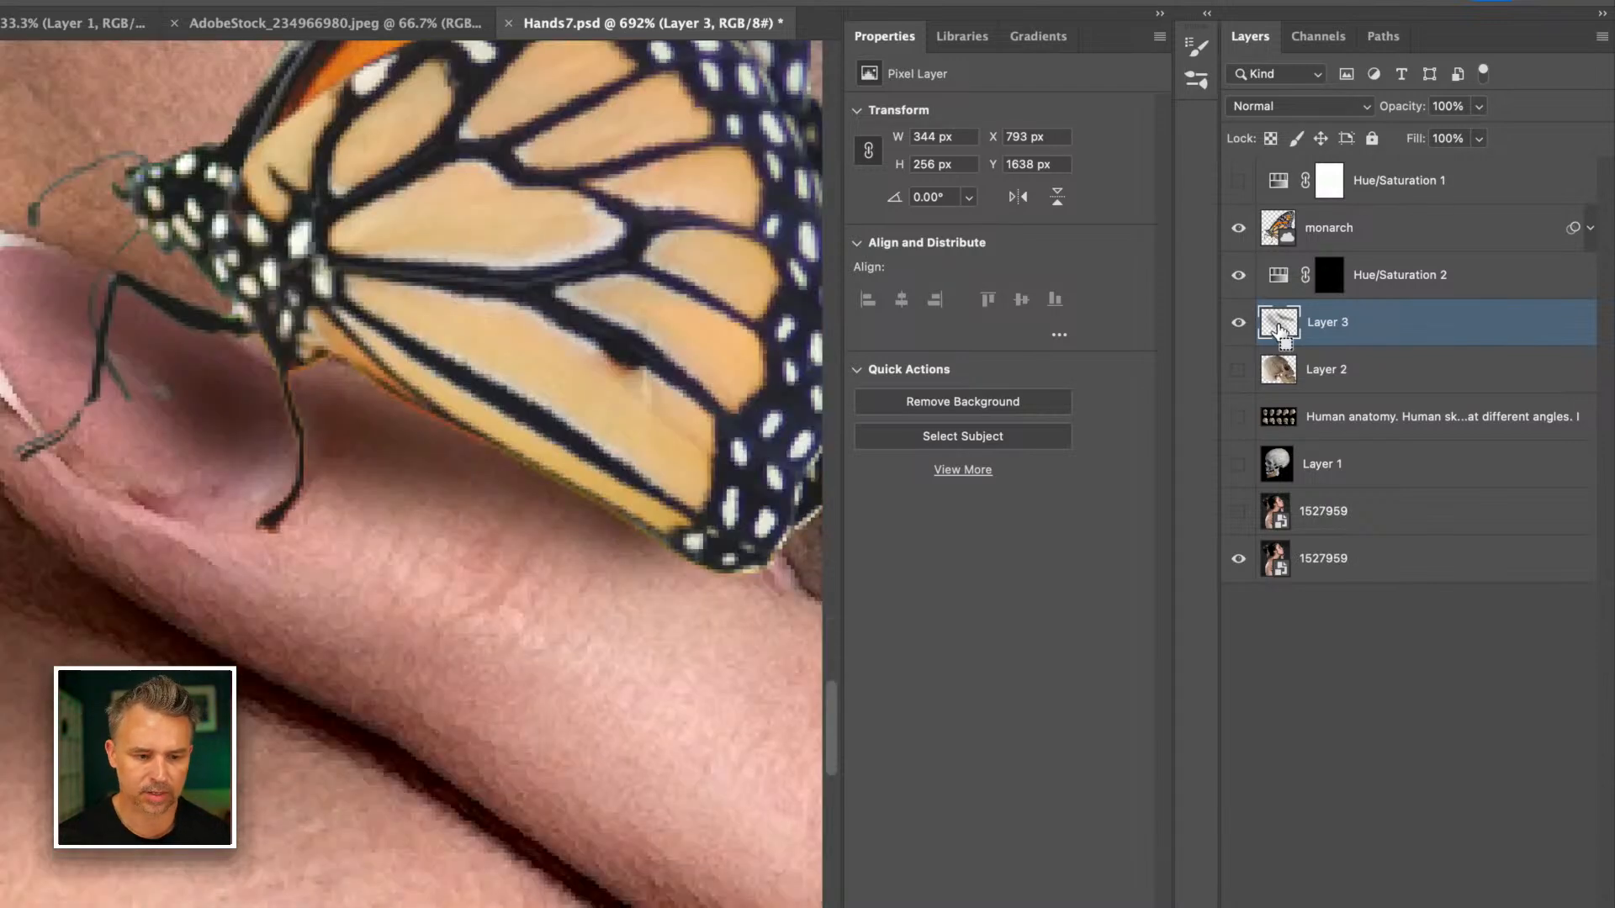
super+click(1278, 332)
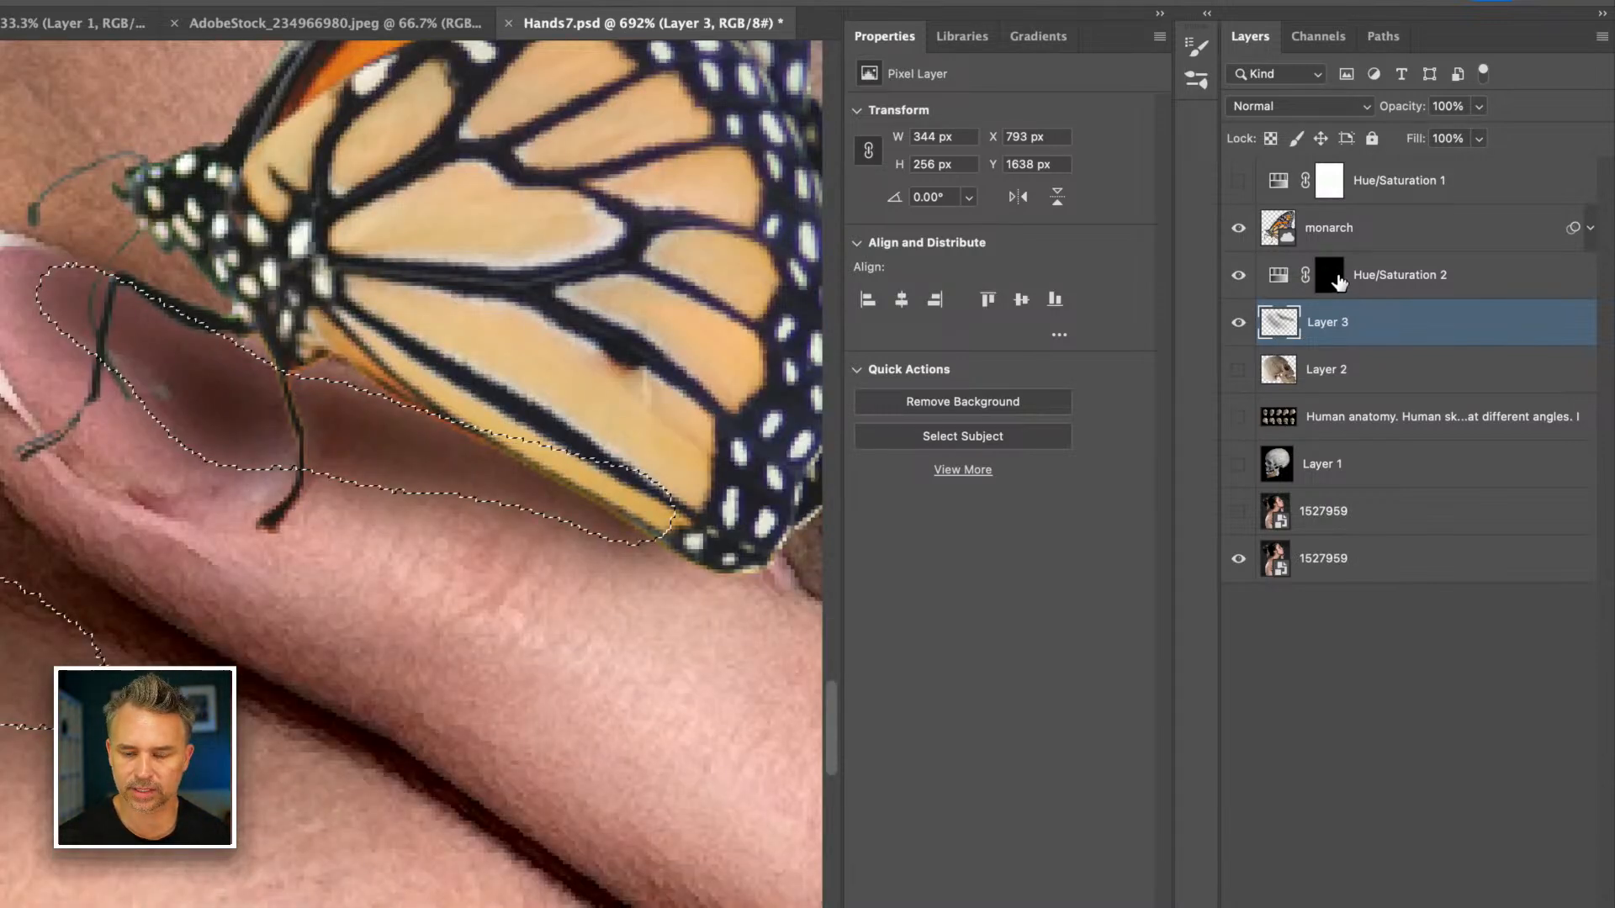
click(1330, 275)
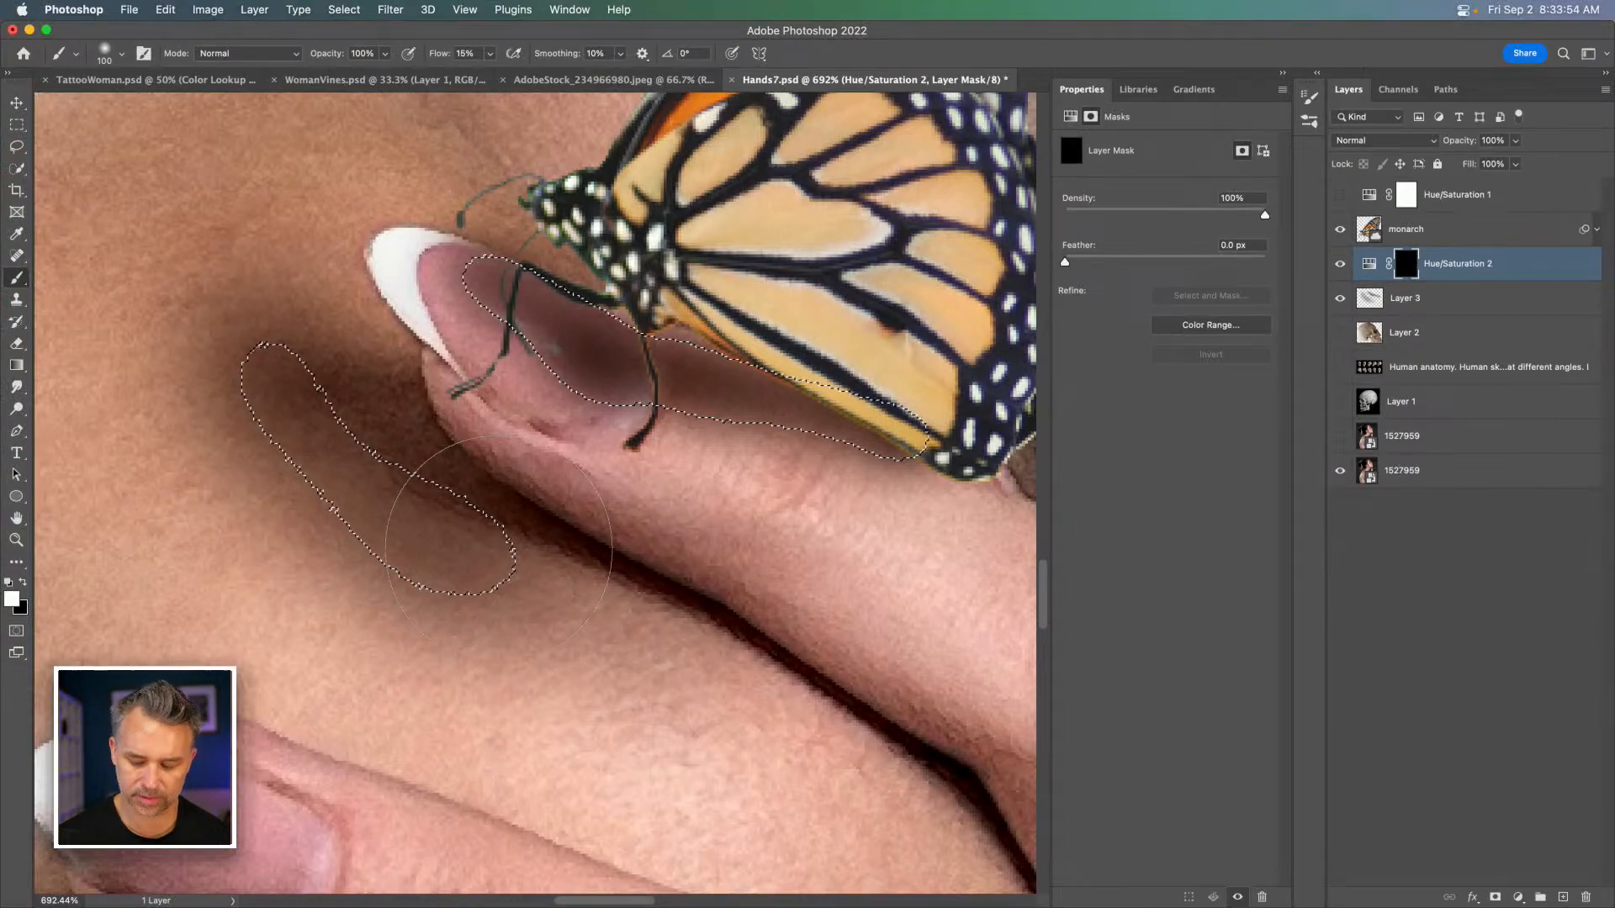
key(shift+BackSpace)
click(816, 371)
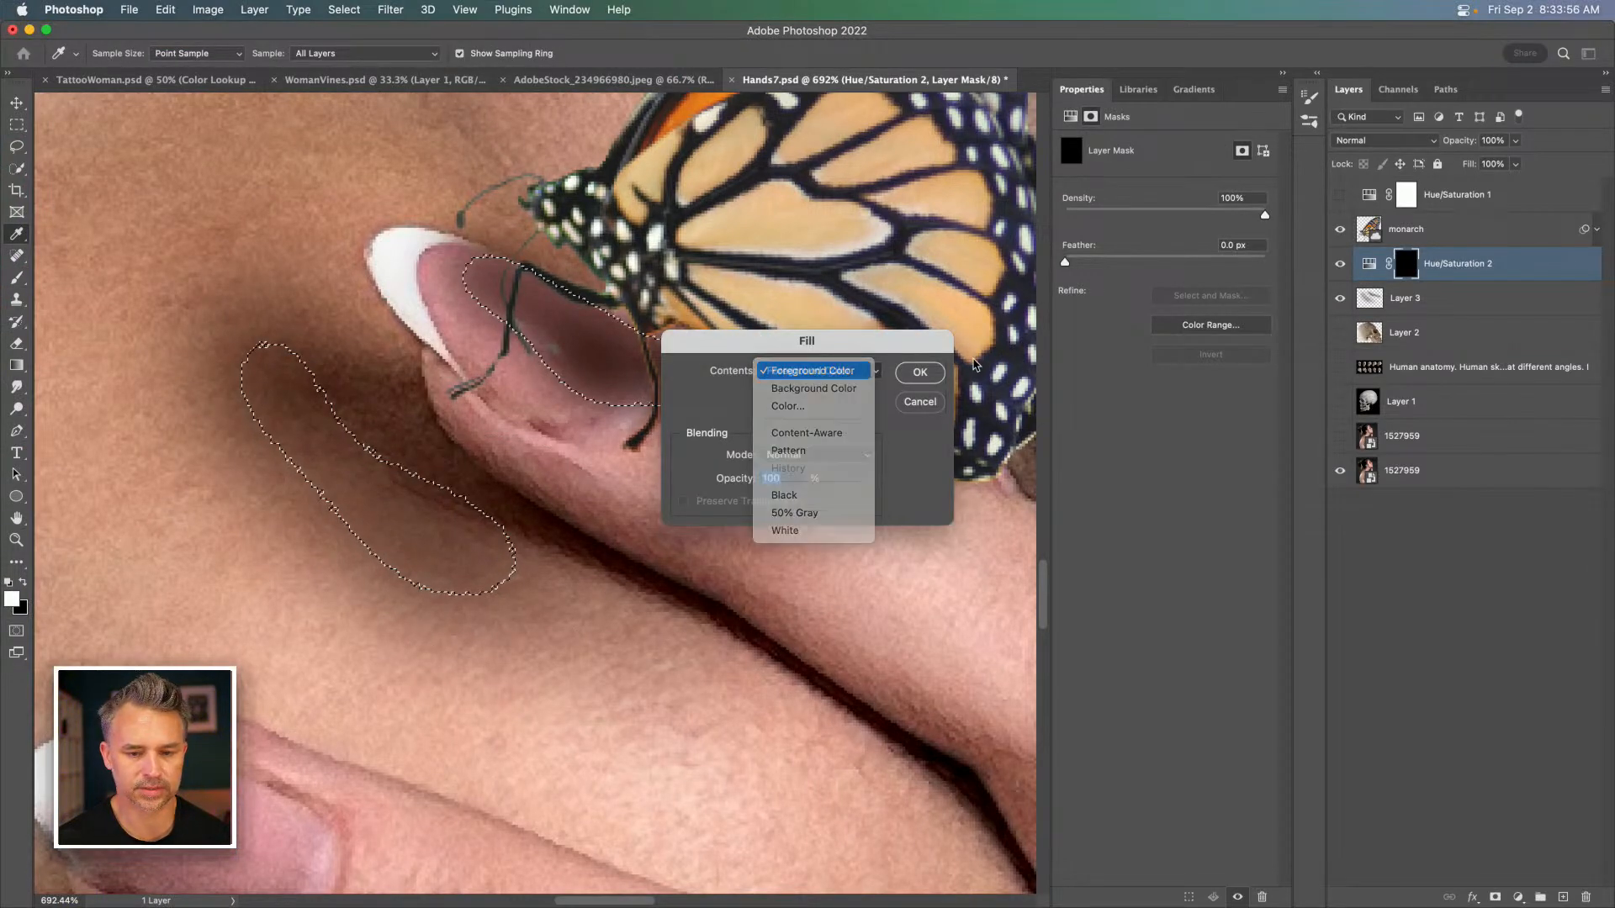
click(920, 372)
key(super+d)
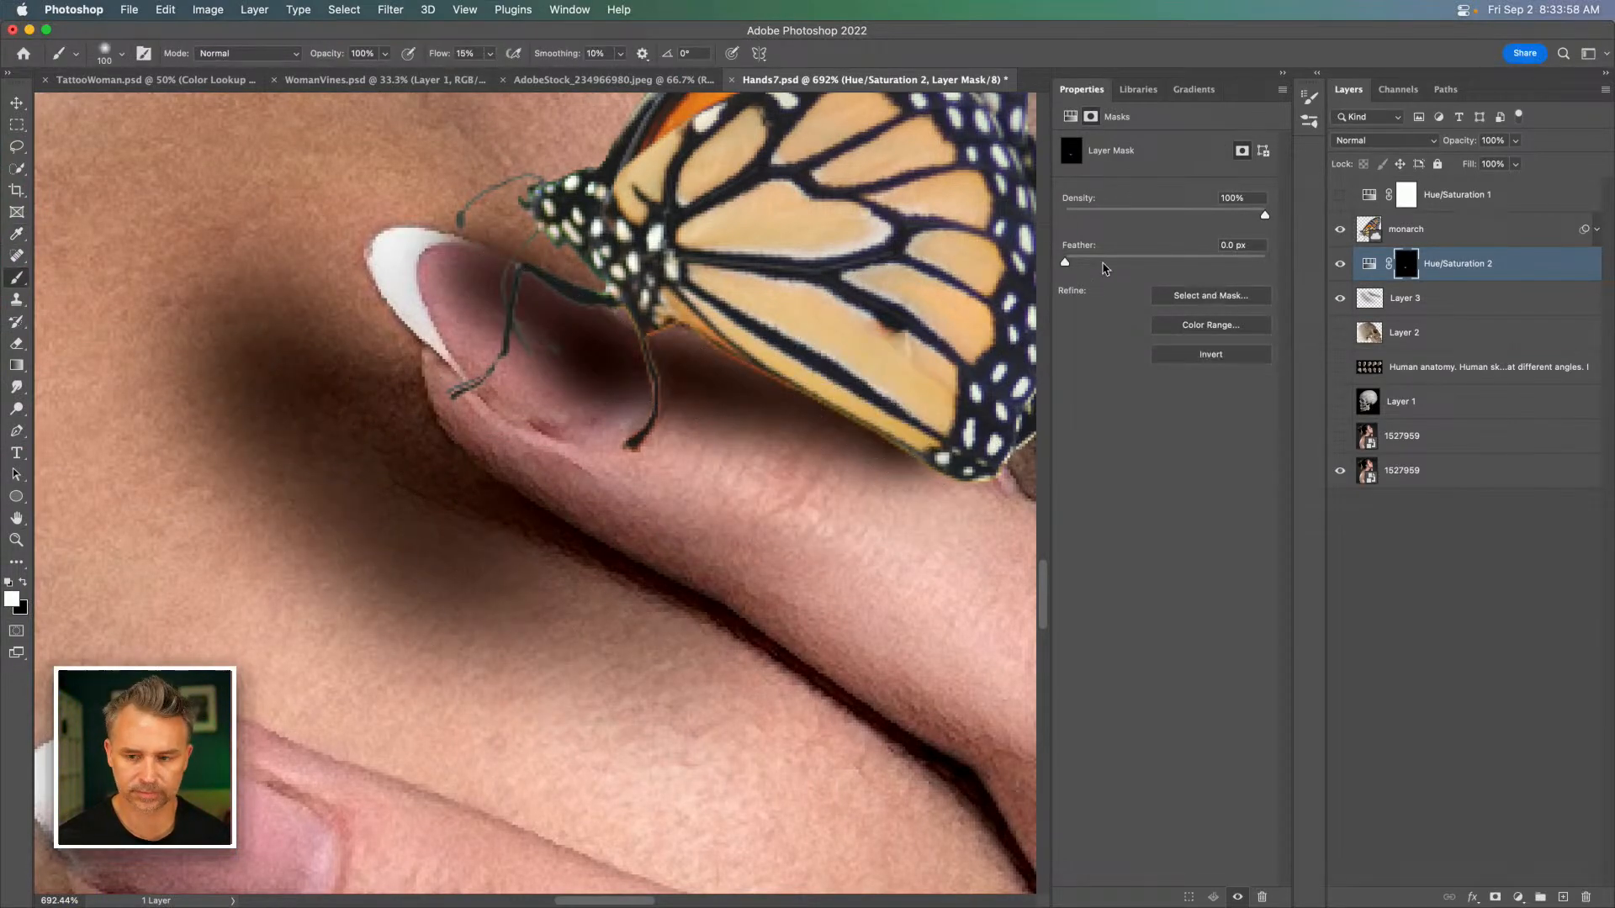
click(1340, 297)
Compare the whole image with and without the Hue/Saturation 2 shadow.
key(super+minus)
key(super+minus)
key(super+minus)
key(super+minus)
key(super+minus)
key(super+minus)
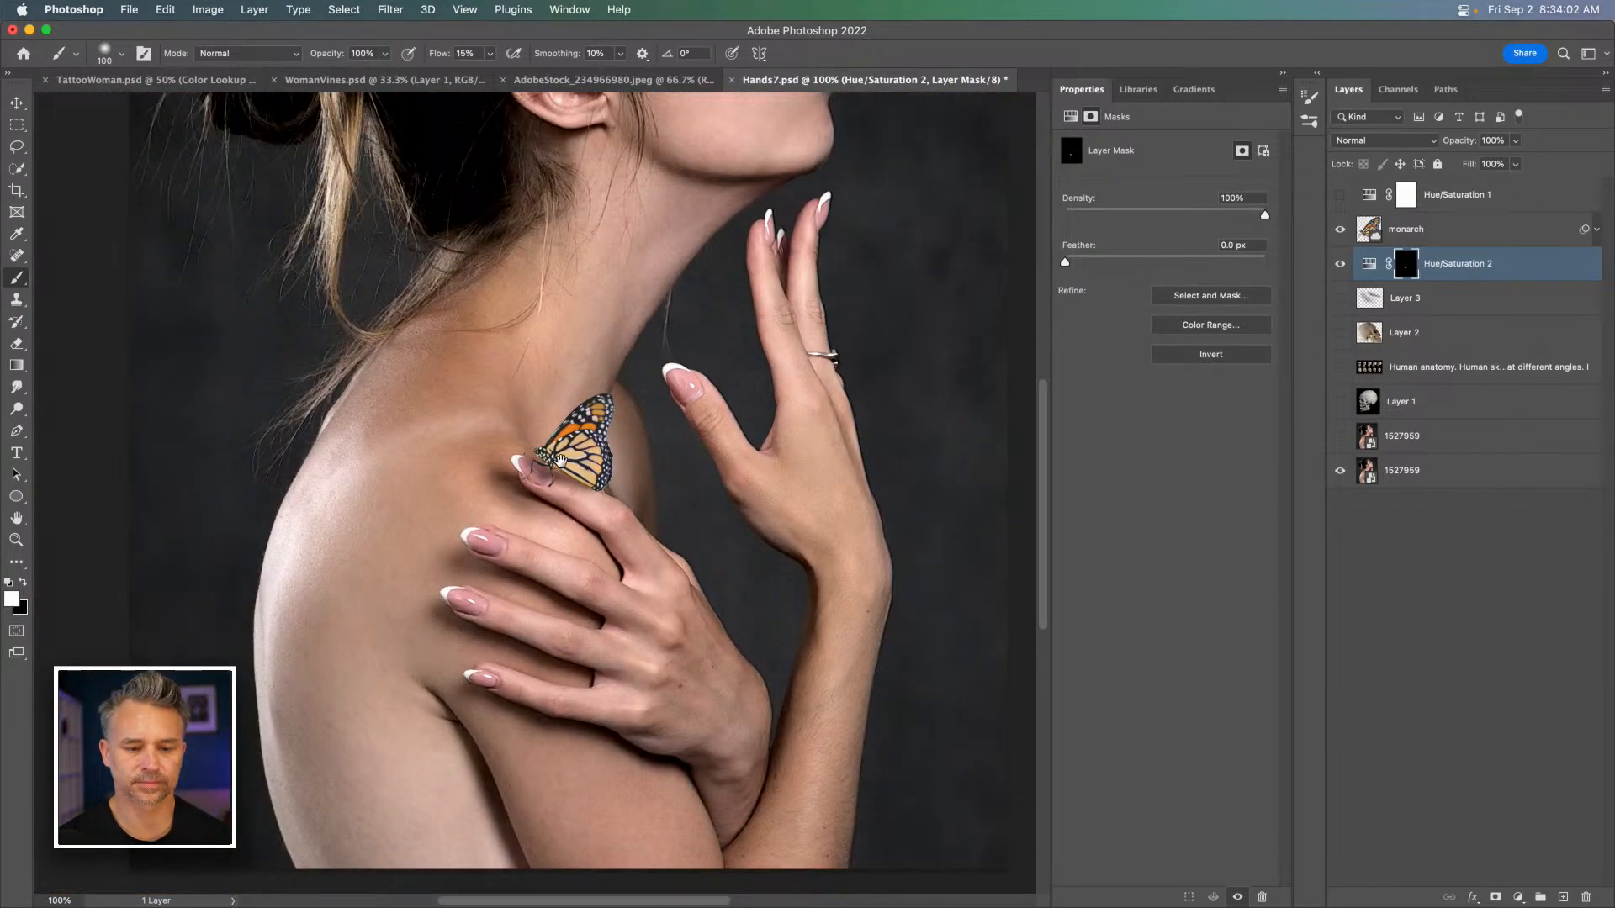
drag(560, 461, 603, 550)
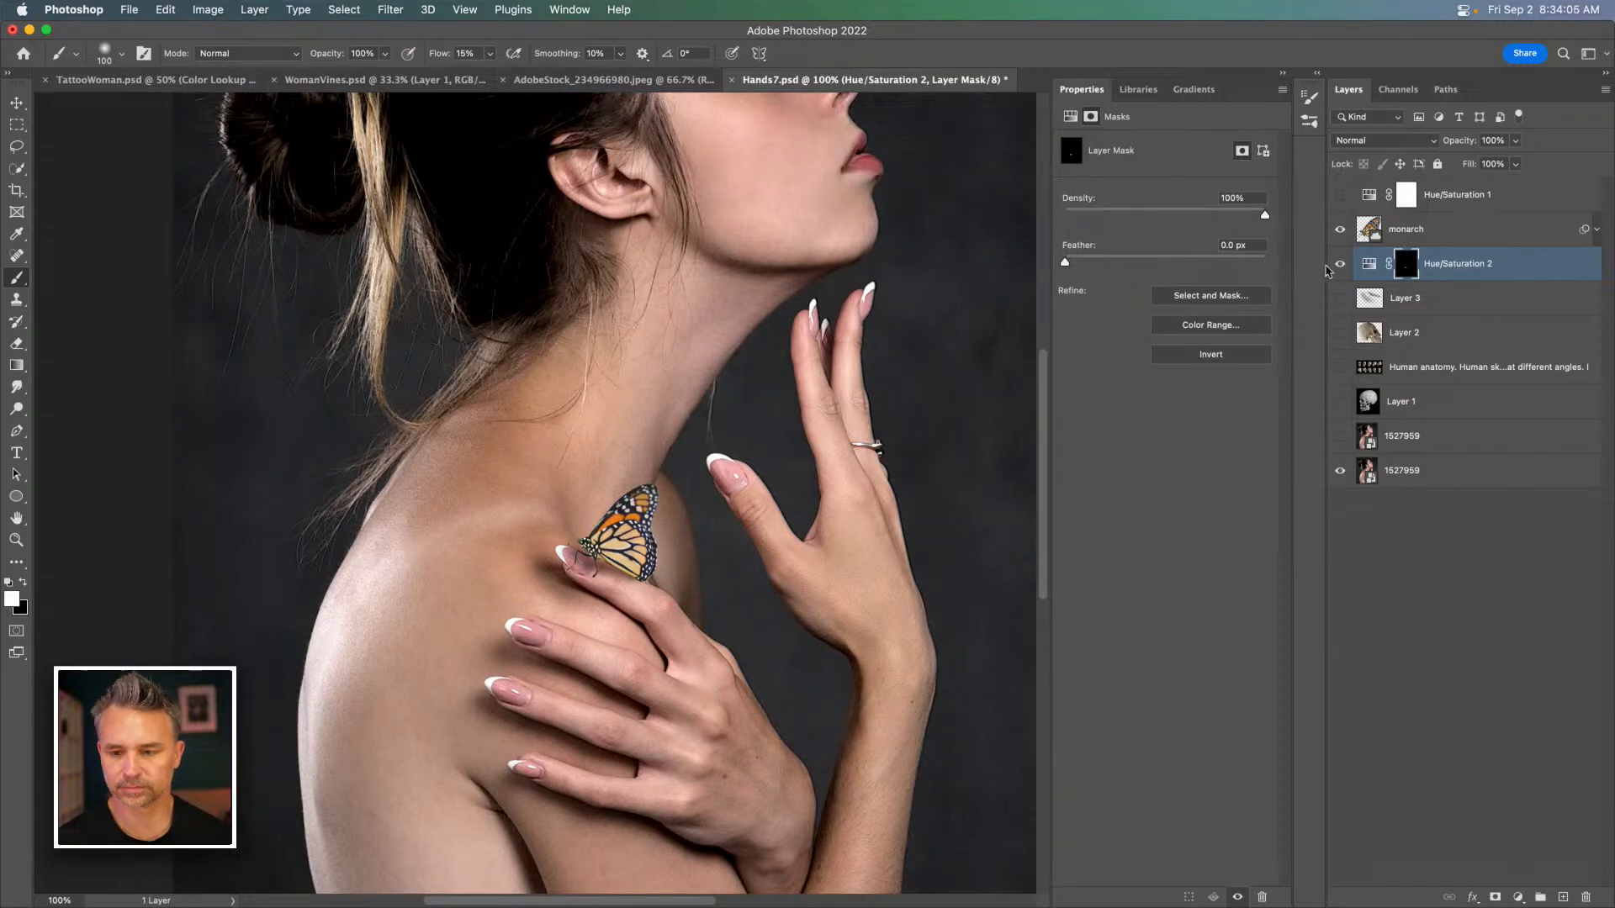
click(1339, 264)
click(1340, 264)
click(1339, 264)
click(1340, 264)
Set the lightness of the Hue/Saturation 2 shadow adjustment to -64.
key(super+equal)
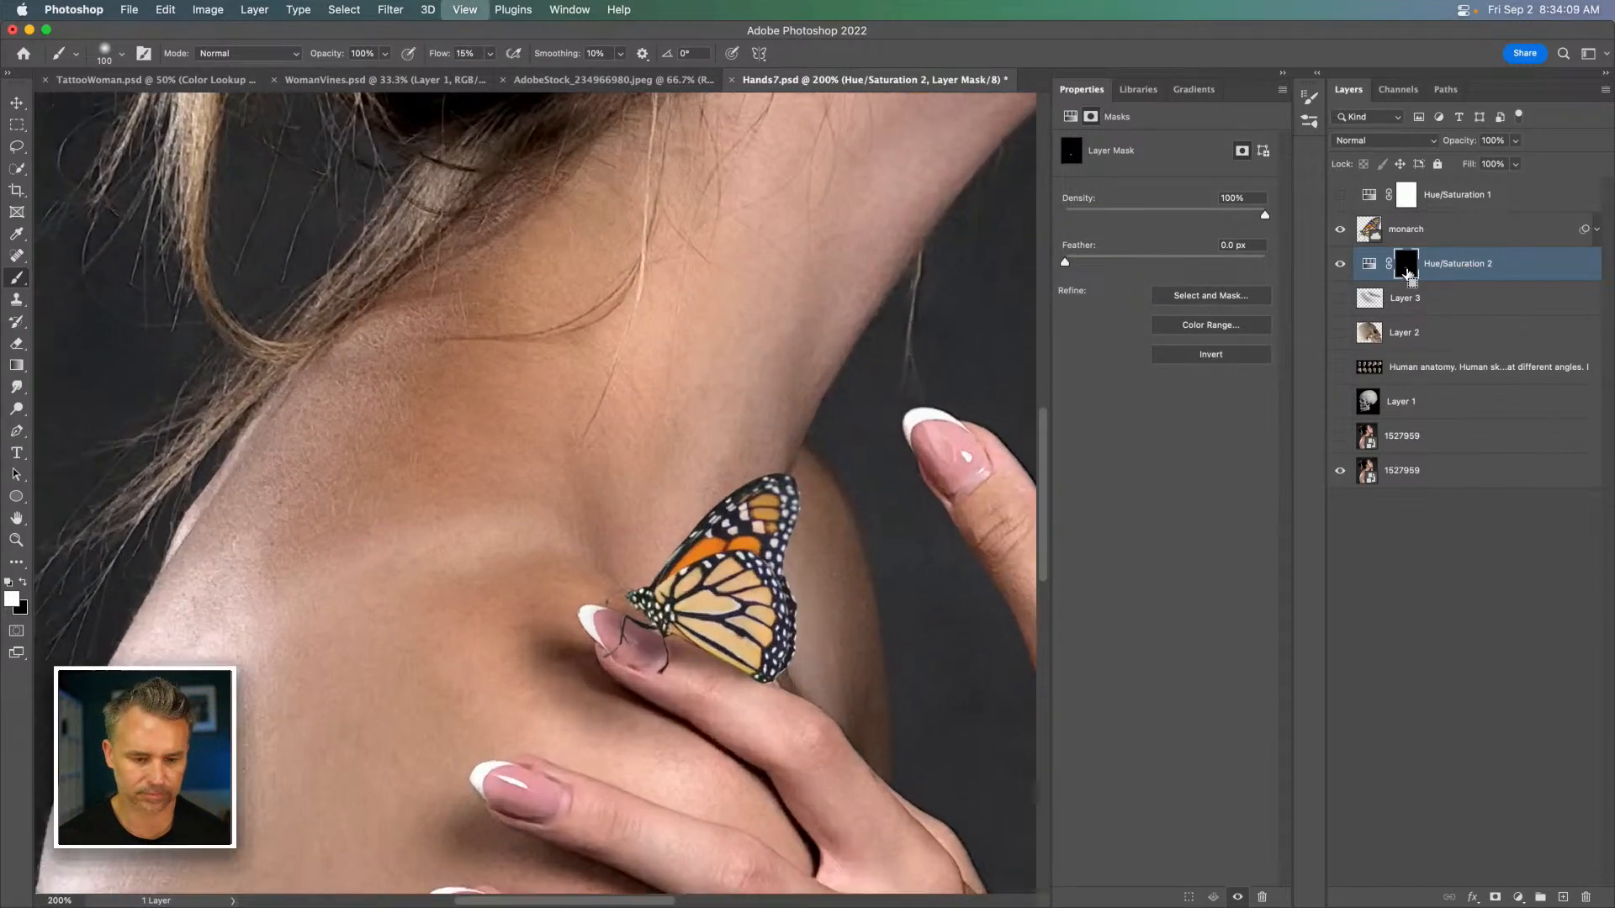
key(super+equal)
drag(5, 508, 22, 489)
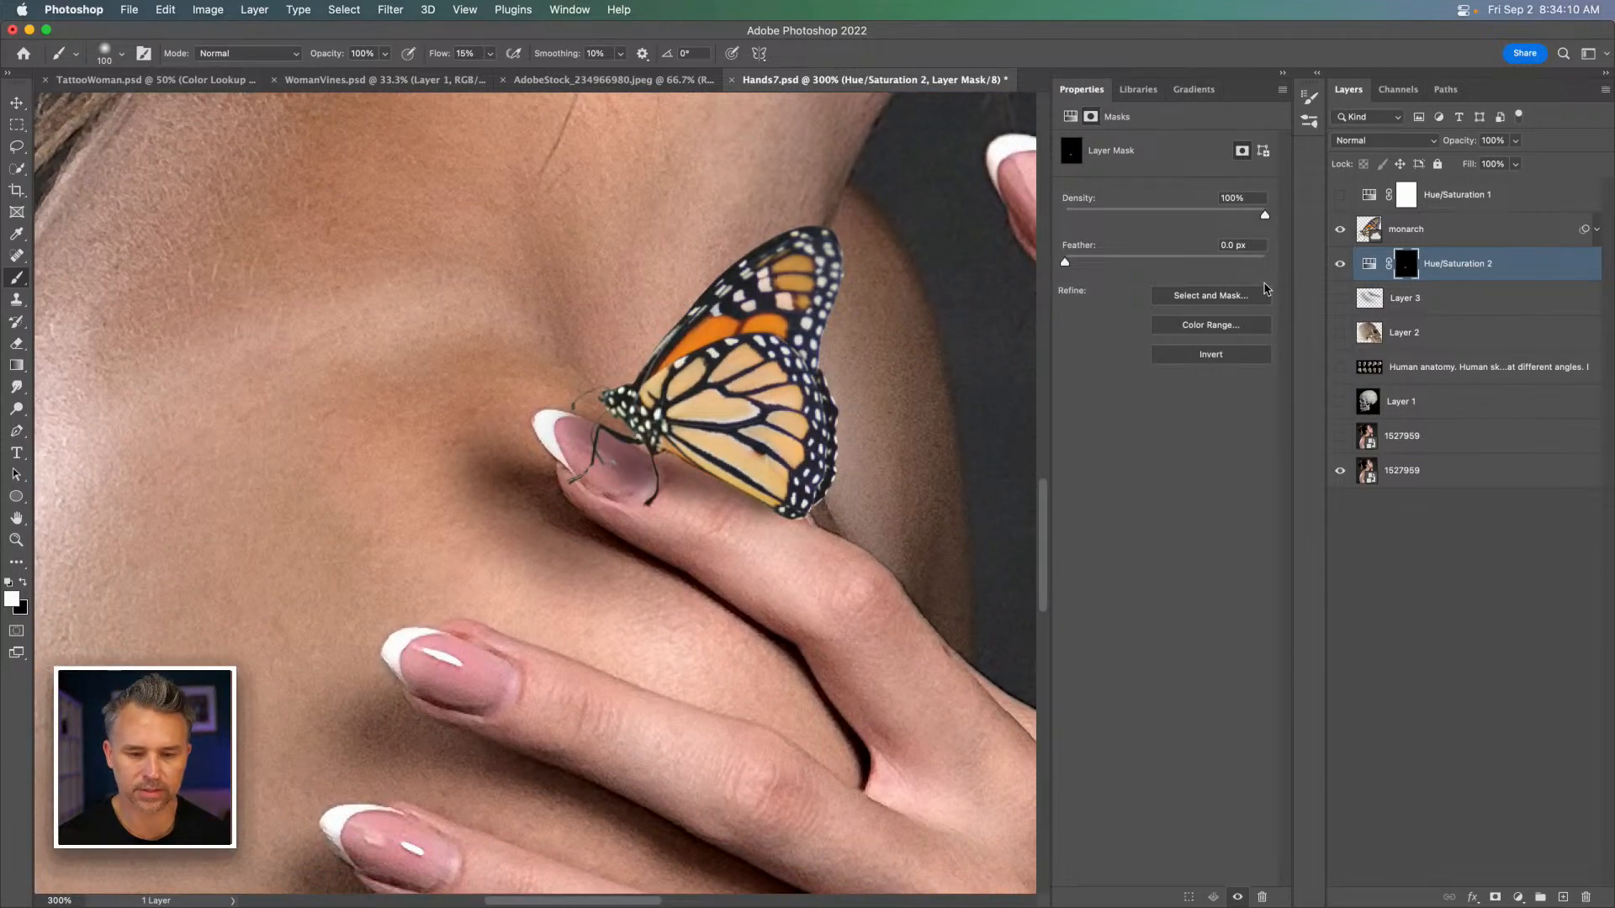
click(1371, 263)
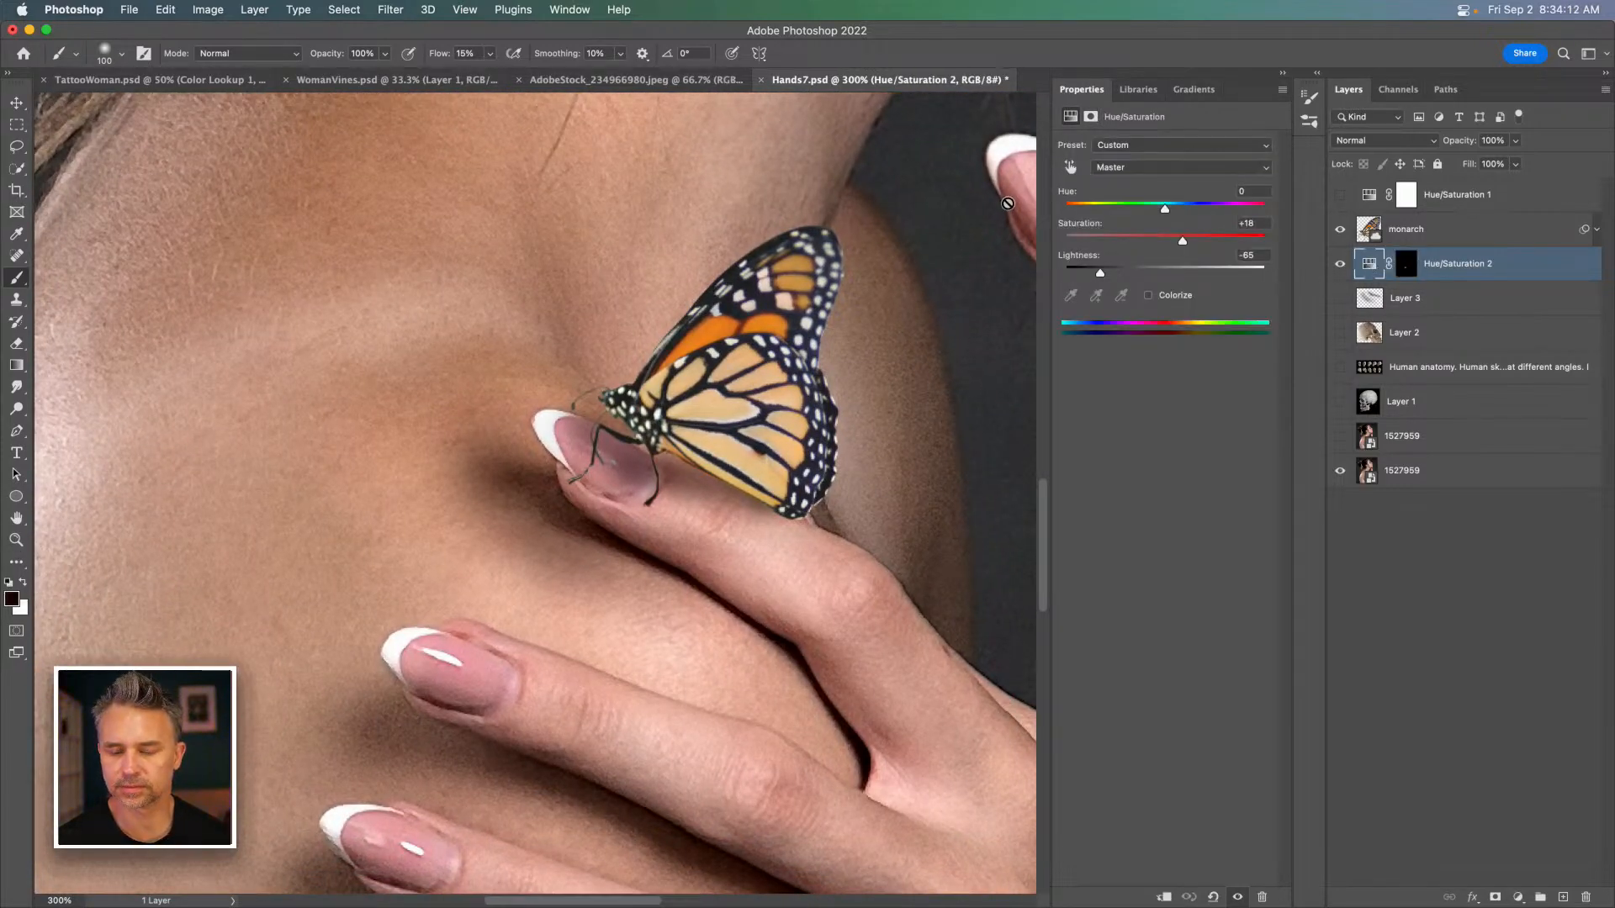
drag(1124, 276, 1103, 277)
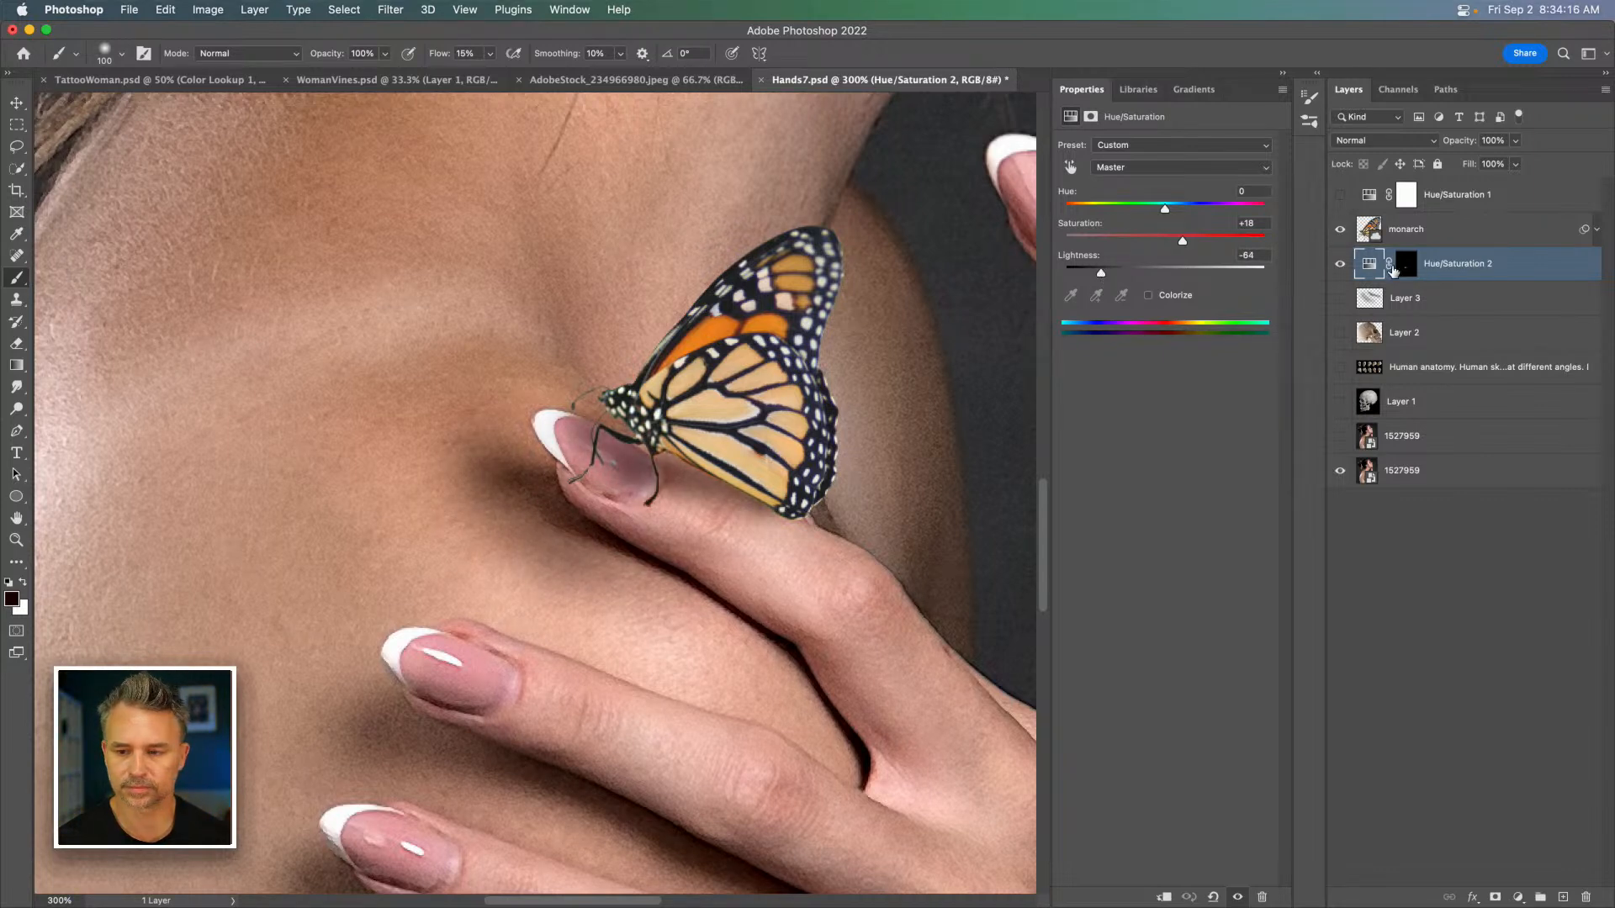
Target the Hue/Saturation 2 mask and set up a 200 px brush at 6% flow with black as the foreground color.
click(1406, 266)
key(x)
key(bracketright)
key(bracketright)
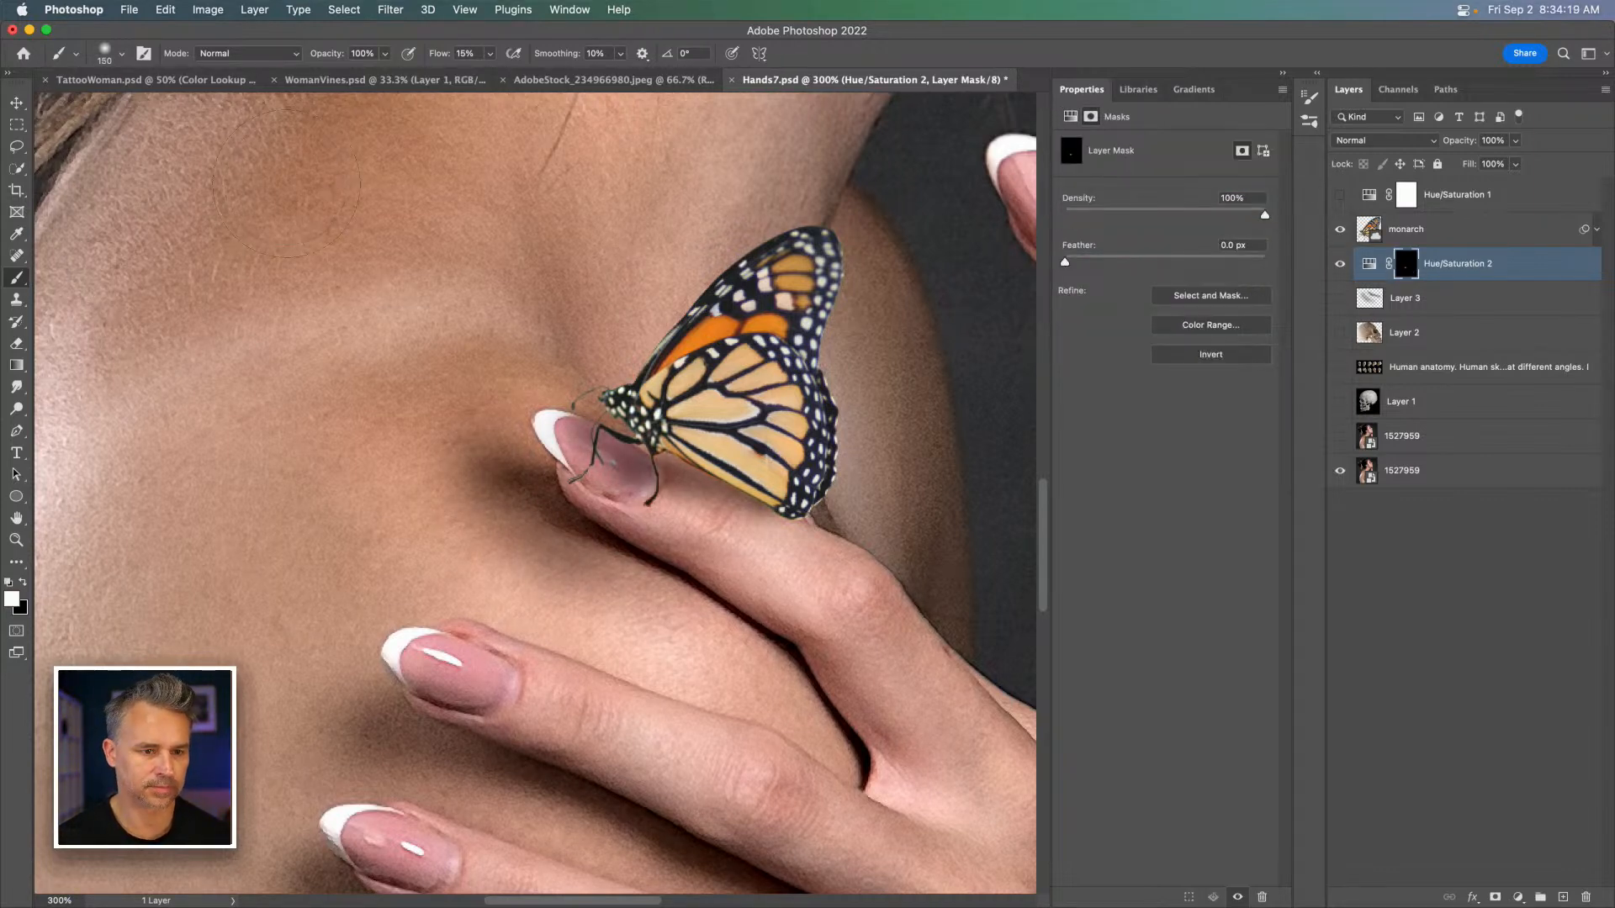
mouse_move(433, 54)
mouse_down()
mouse_move(412, 56)
mouse_move(435, 56)
mouse_up()
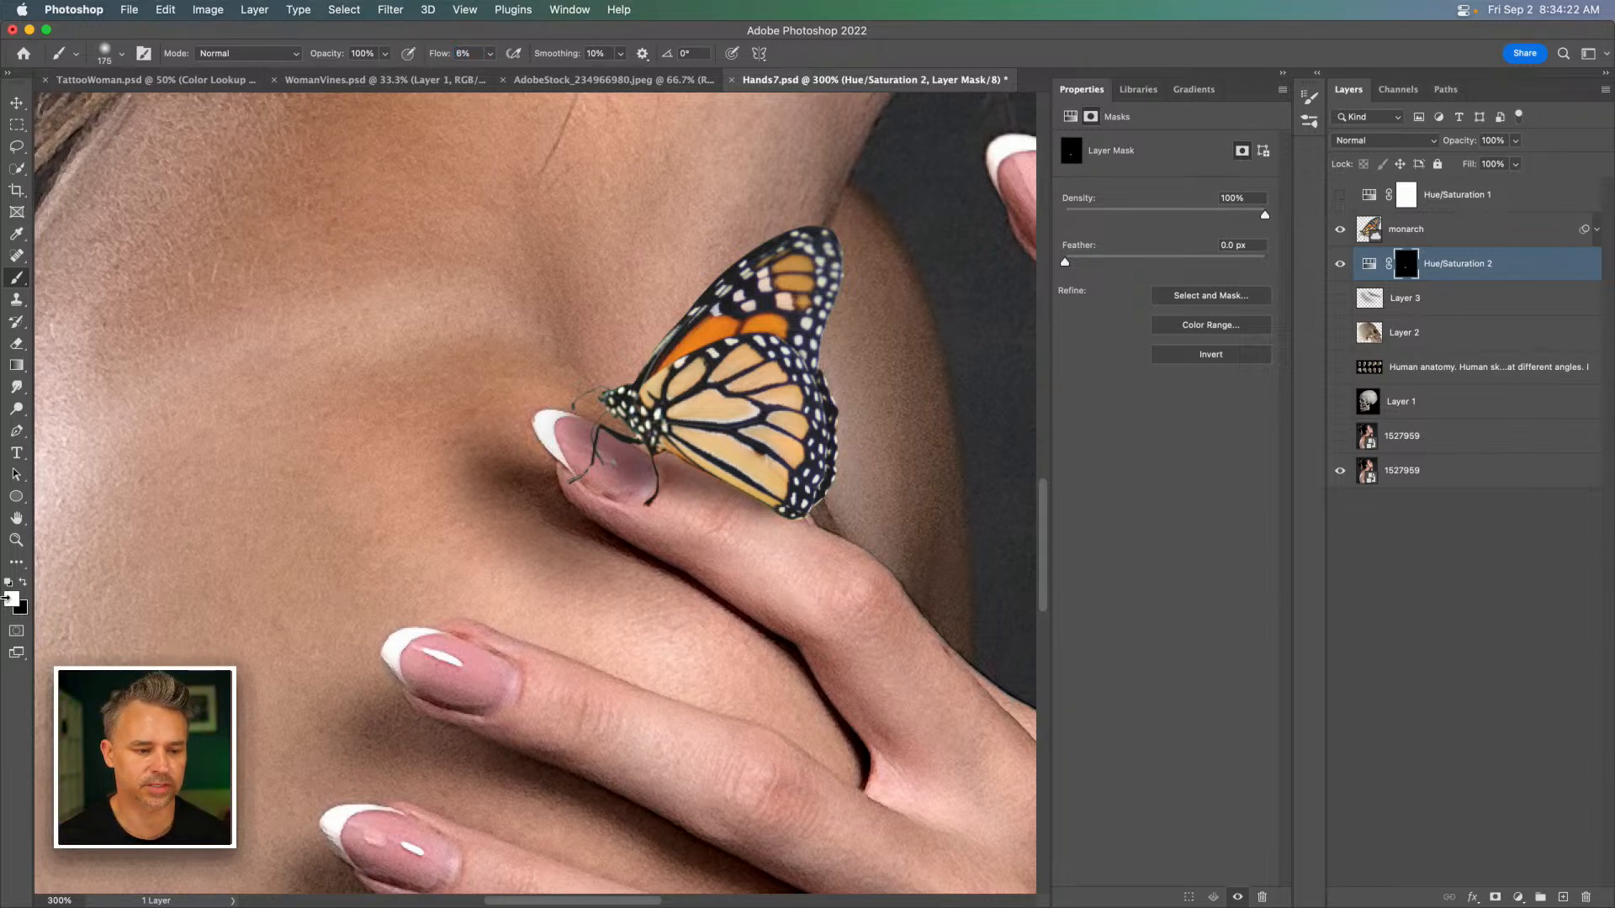
click(23, 584)
key(bracketright)
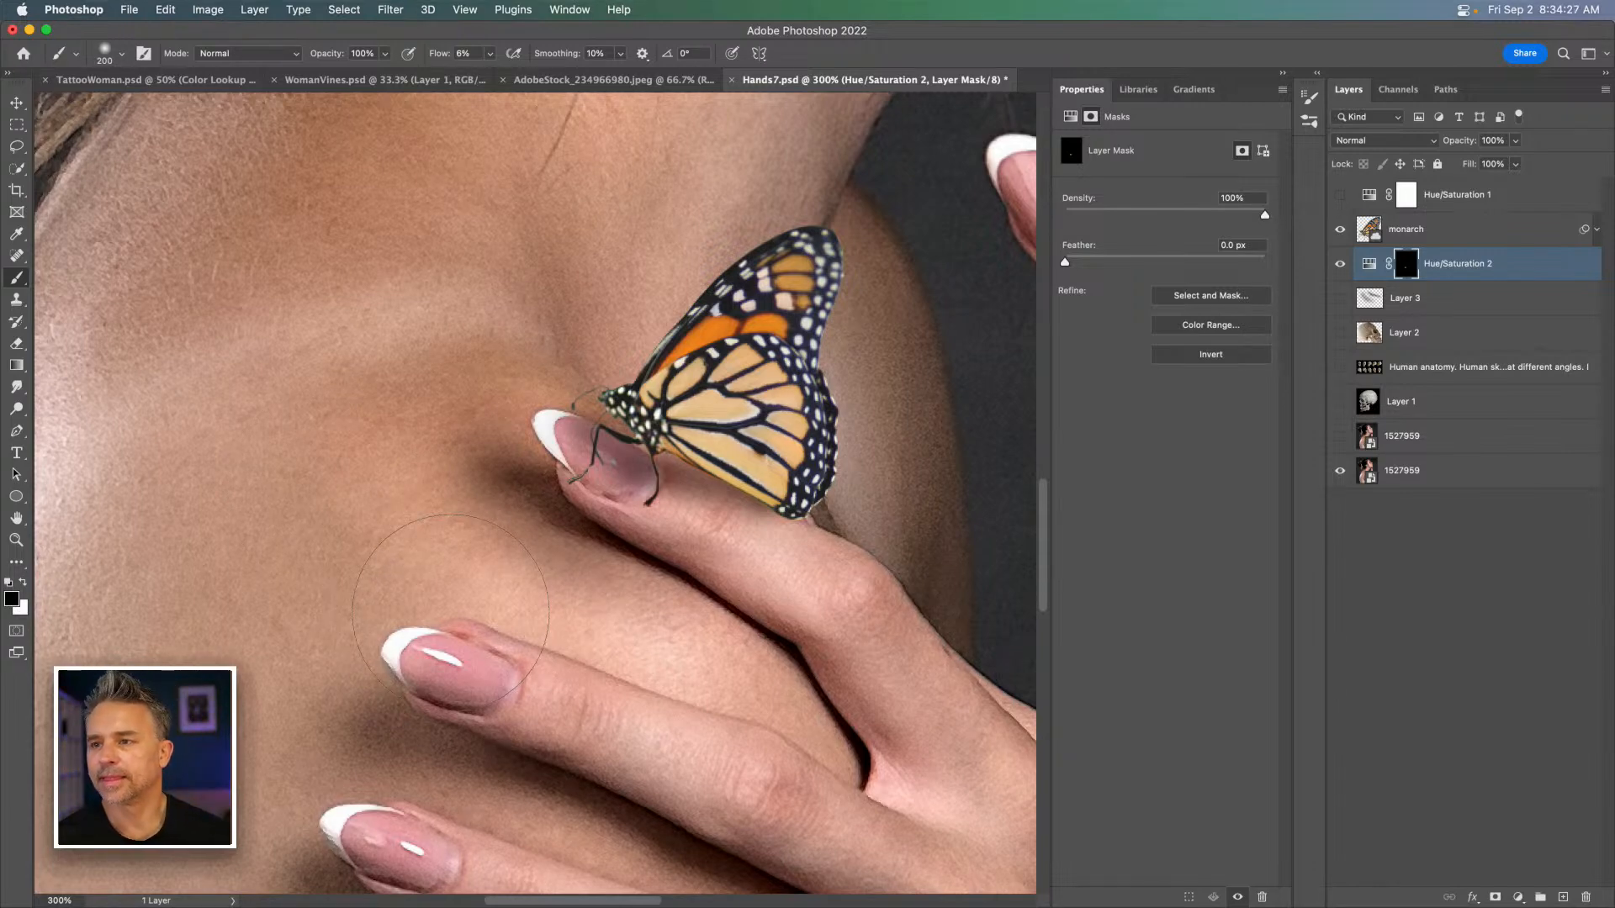
Add a Hue/Saturation adjustment above the monarch layer and clip it to the butterfly.
scroll(451, 613, down, 5)
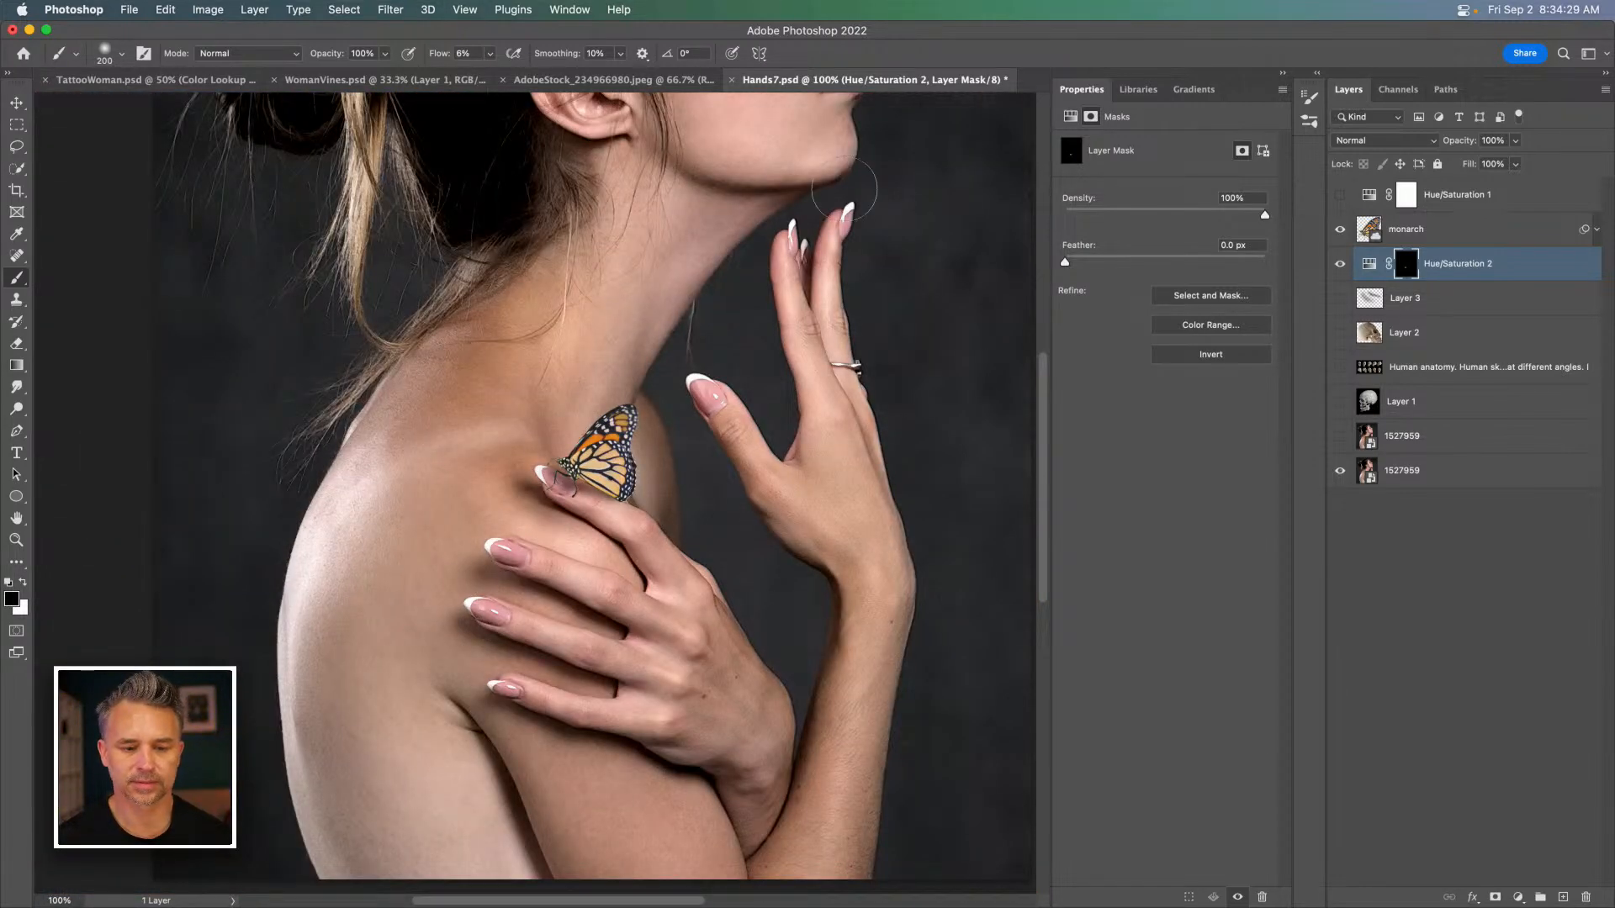
click(16, 101)
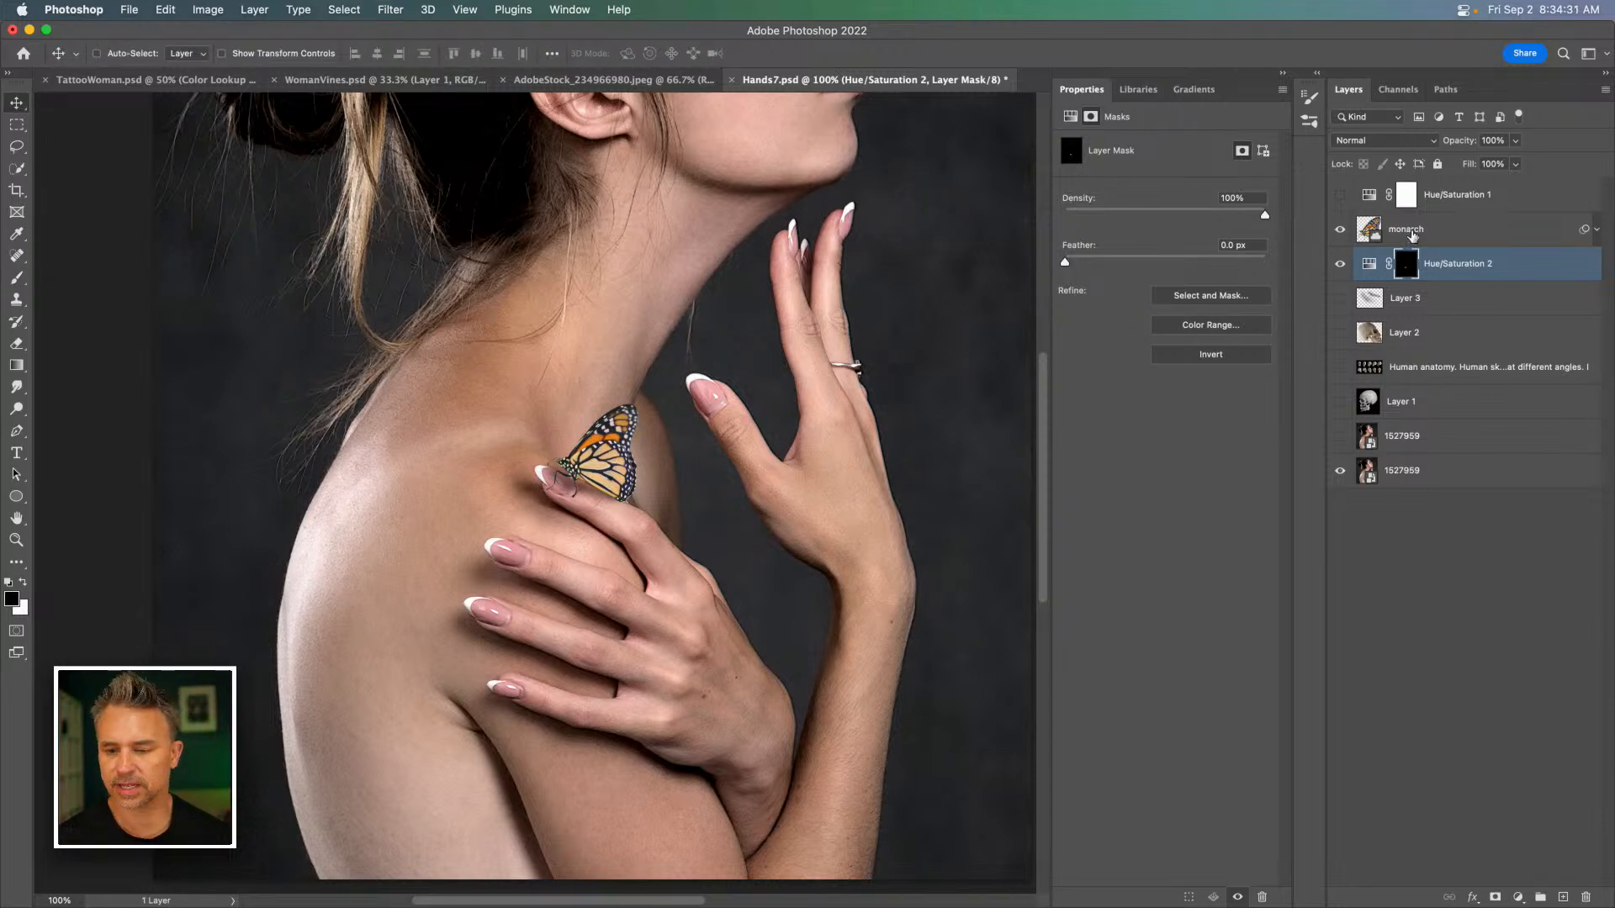
click(1409, 238)
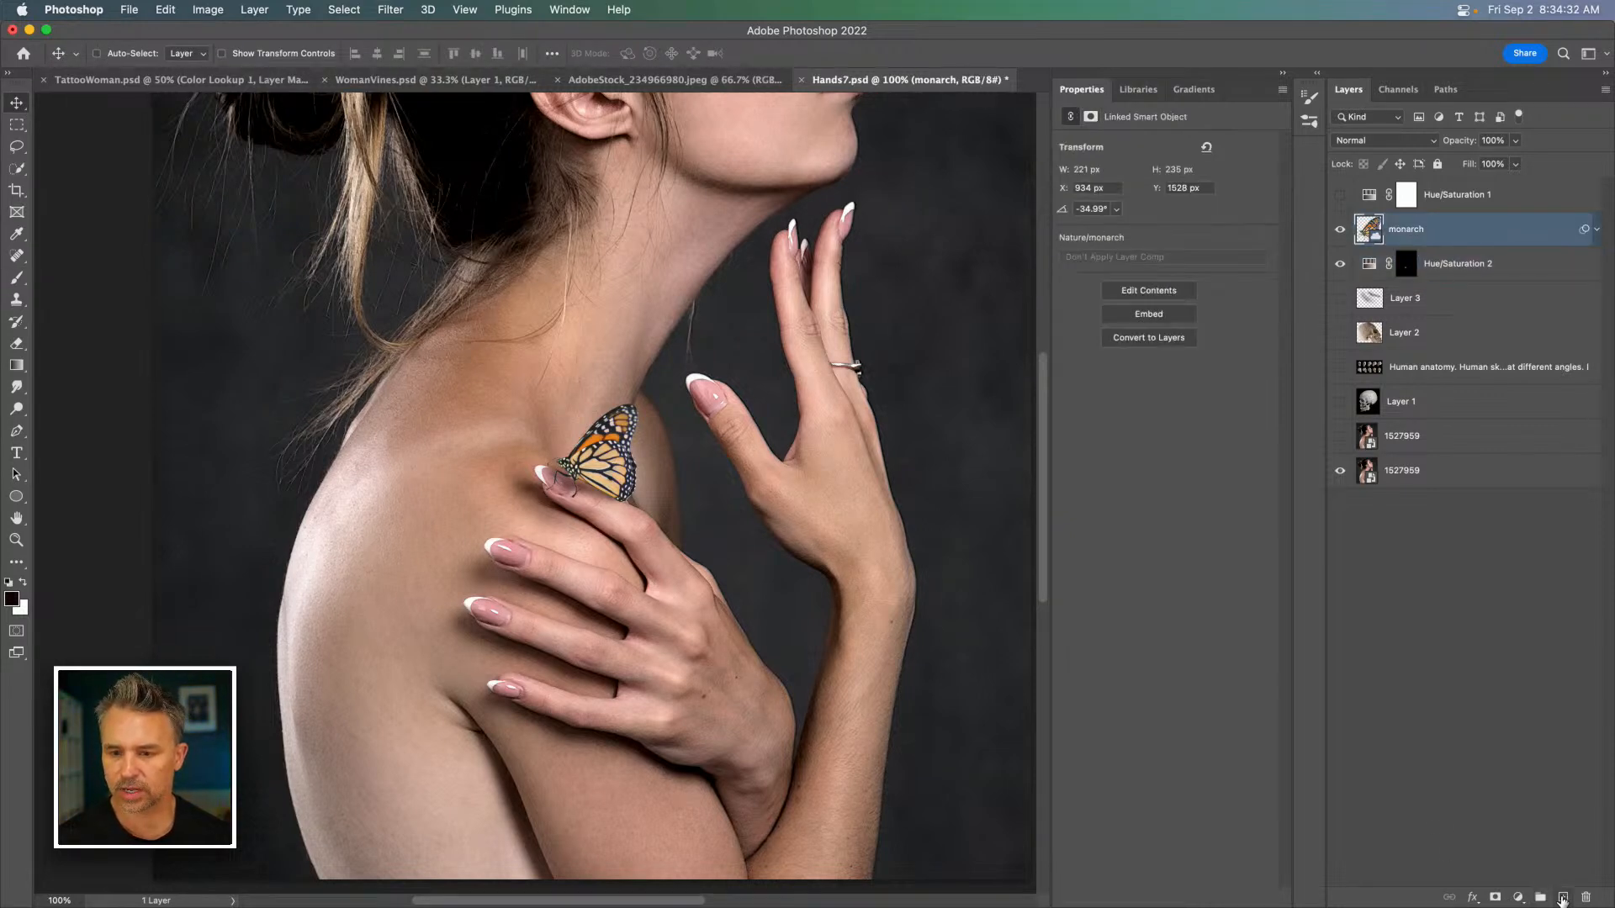
click(1519, 897)
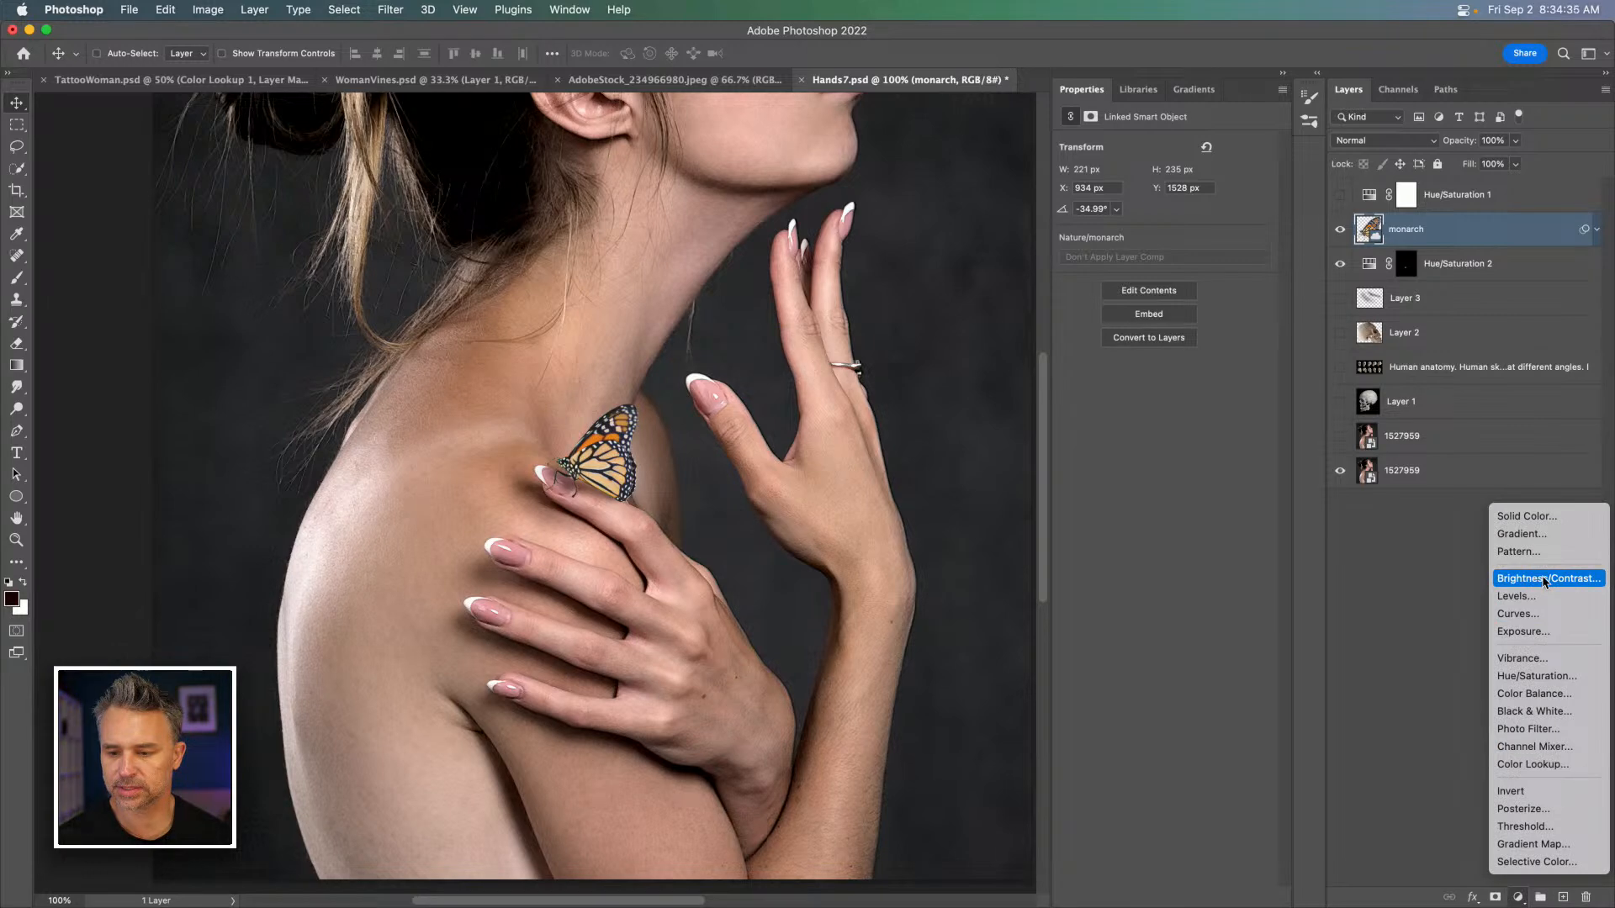
click(1564, 678)
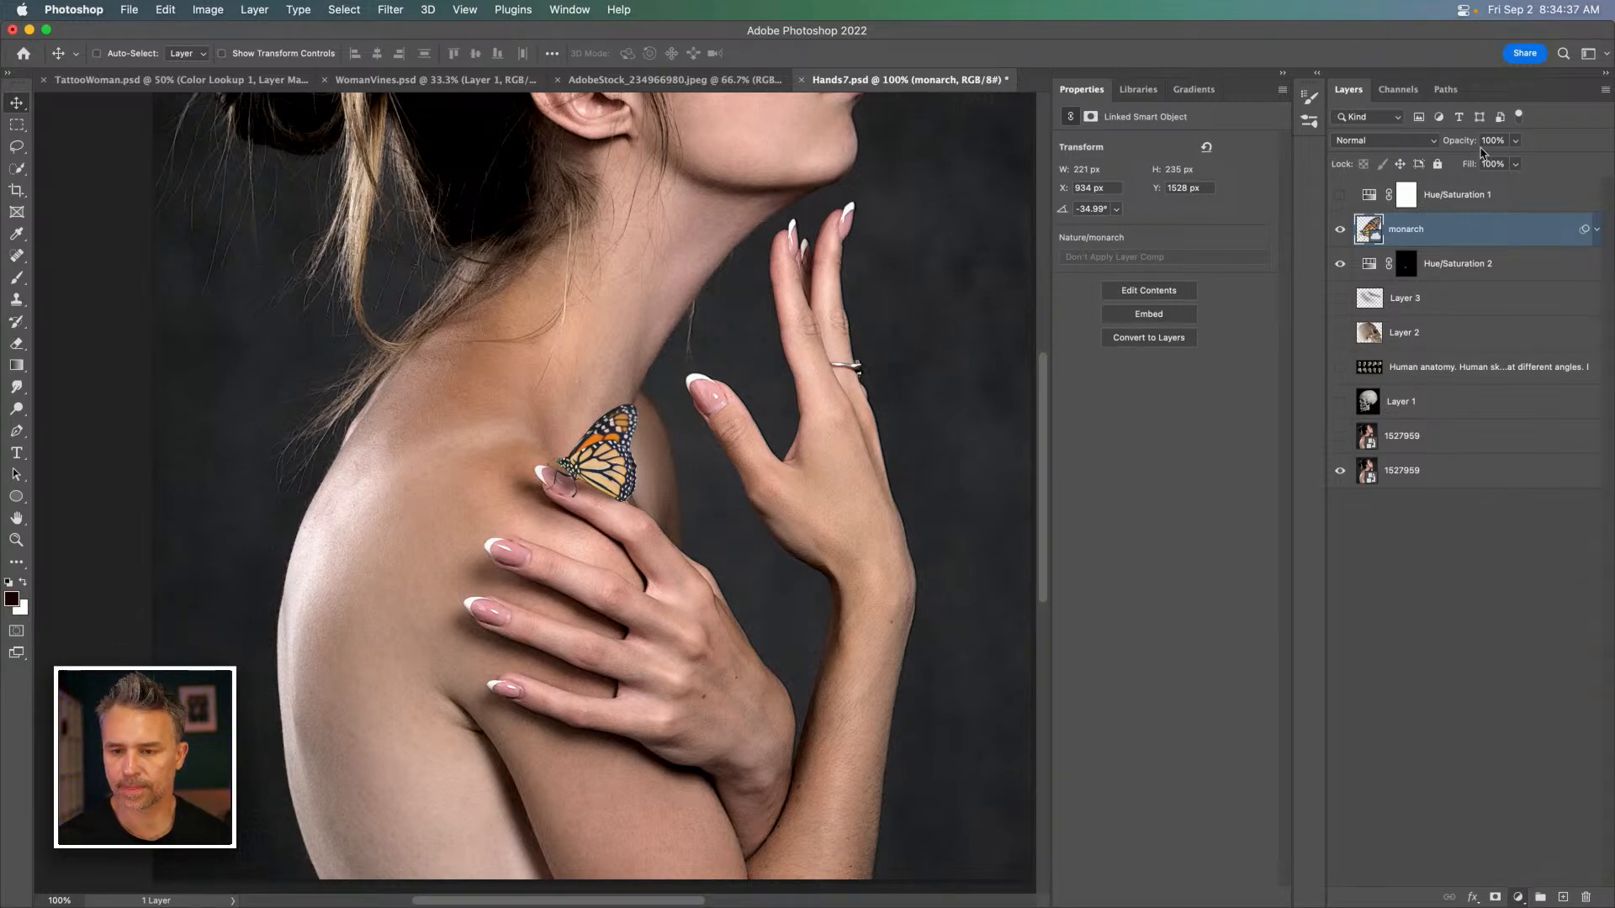
alt+click(1458, 247)
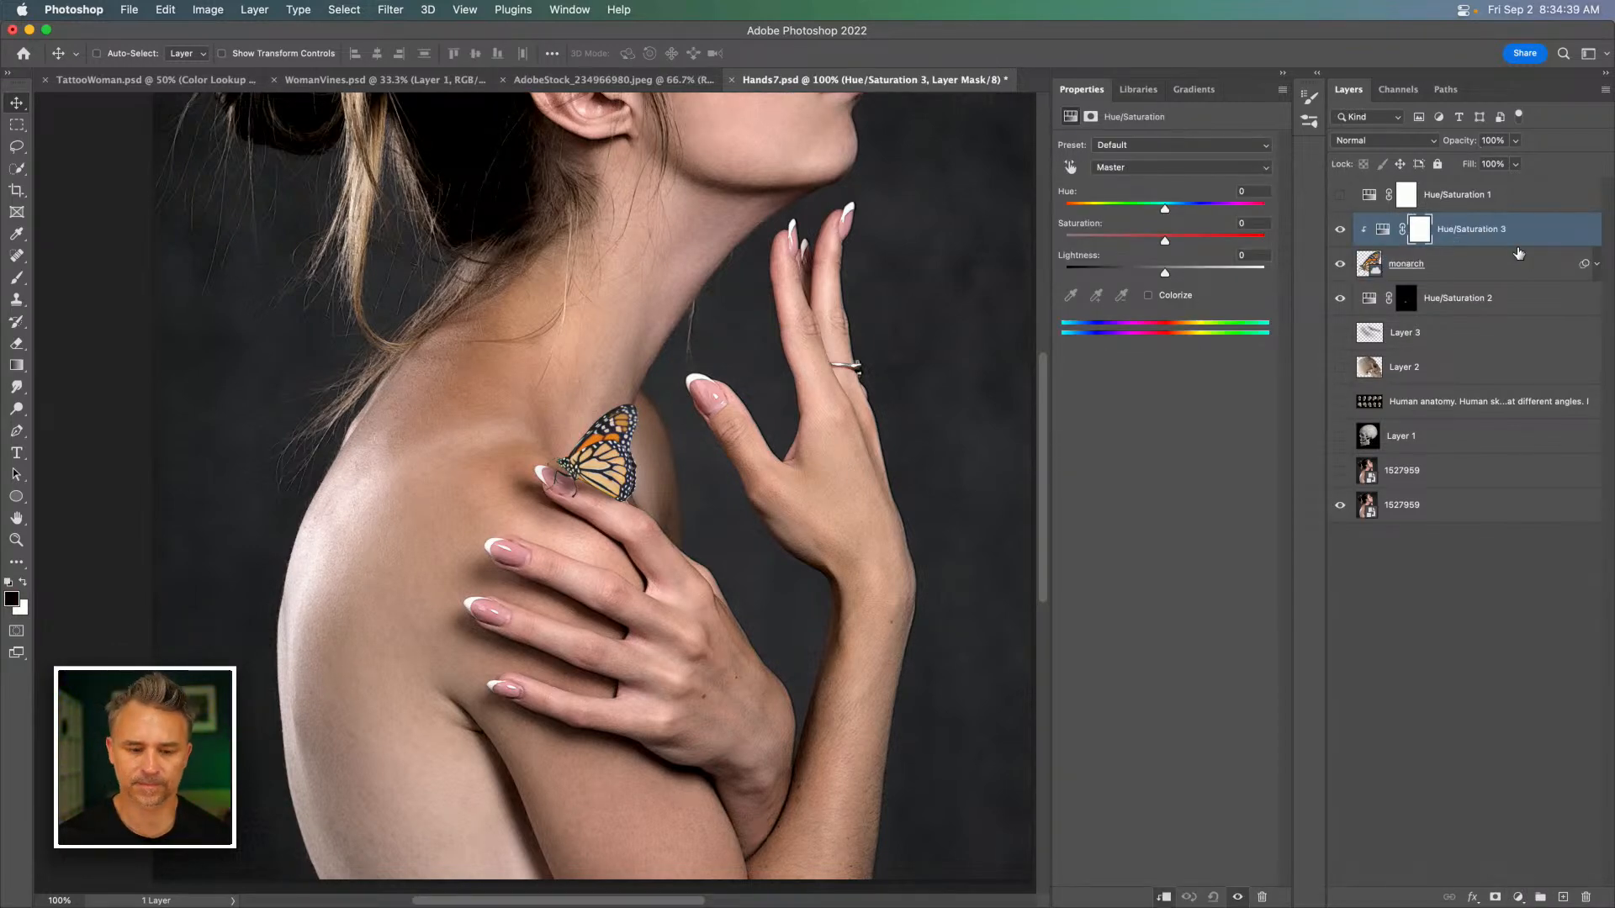
Invert the Hue/Saturation 3 mask to black and set the adjustment's lightness to -100.
key(super+plus)
key(super+plus)
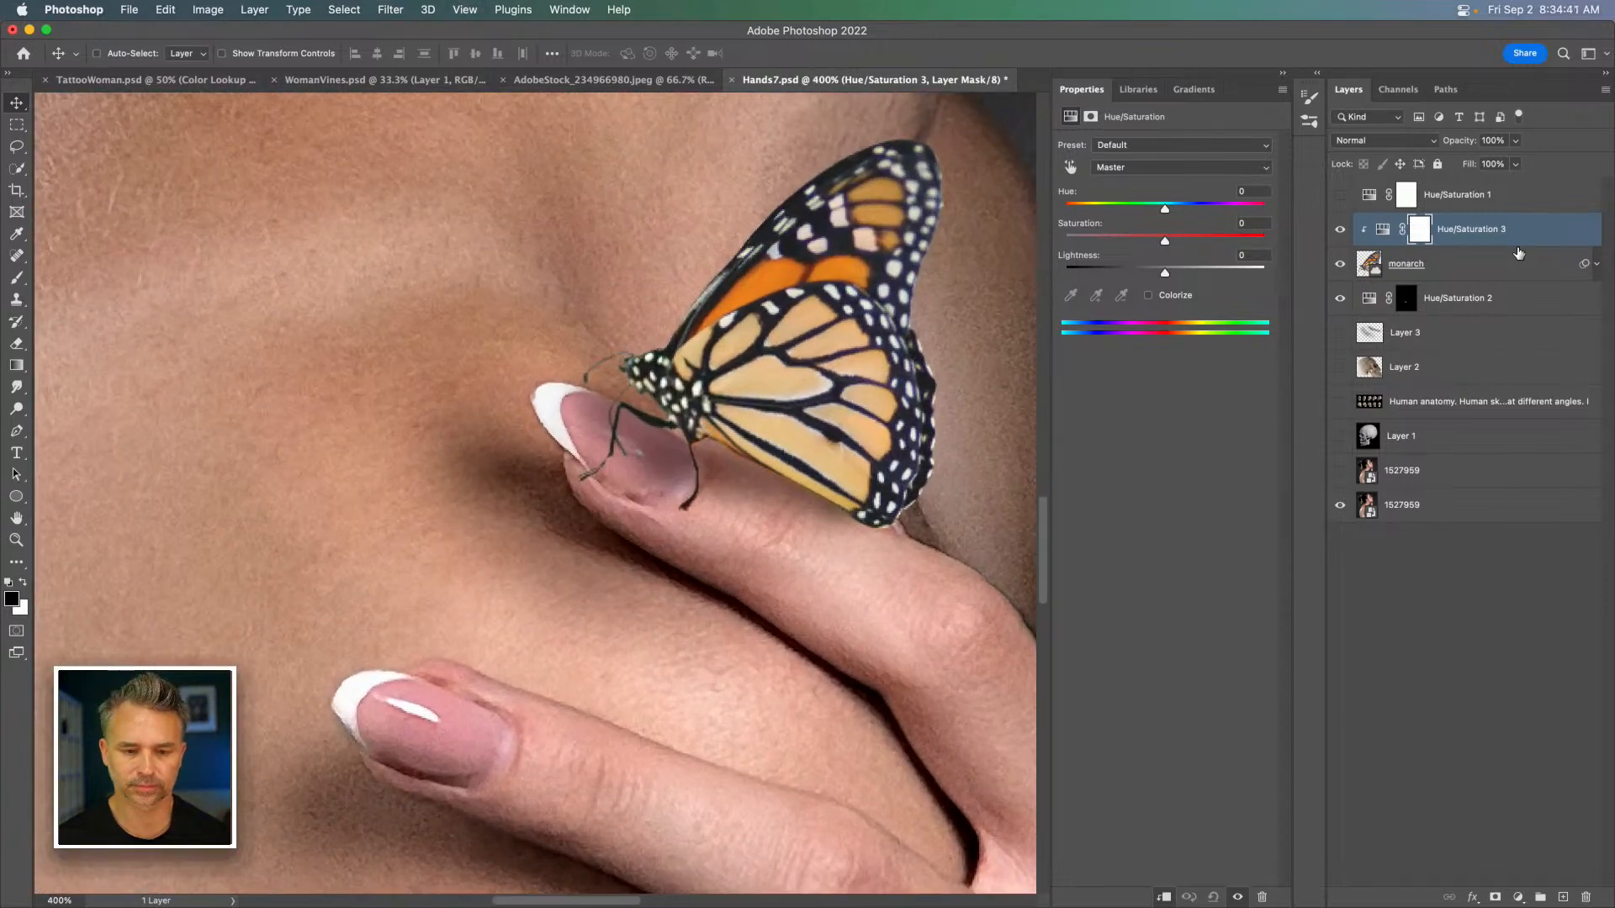
key(super+plus)
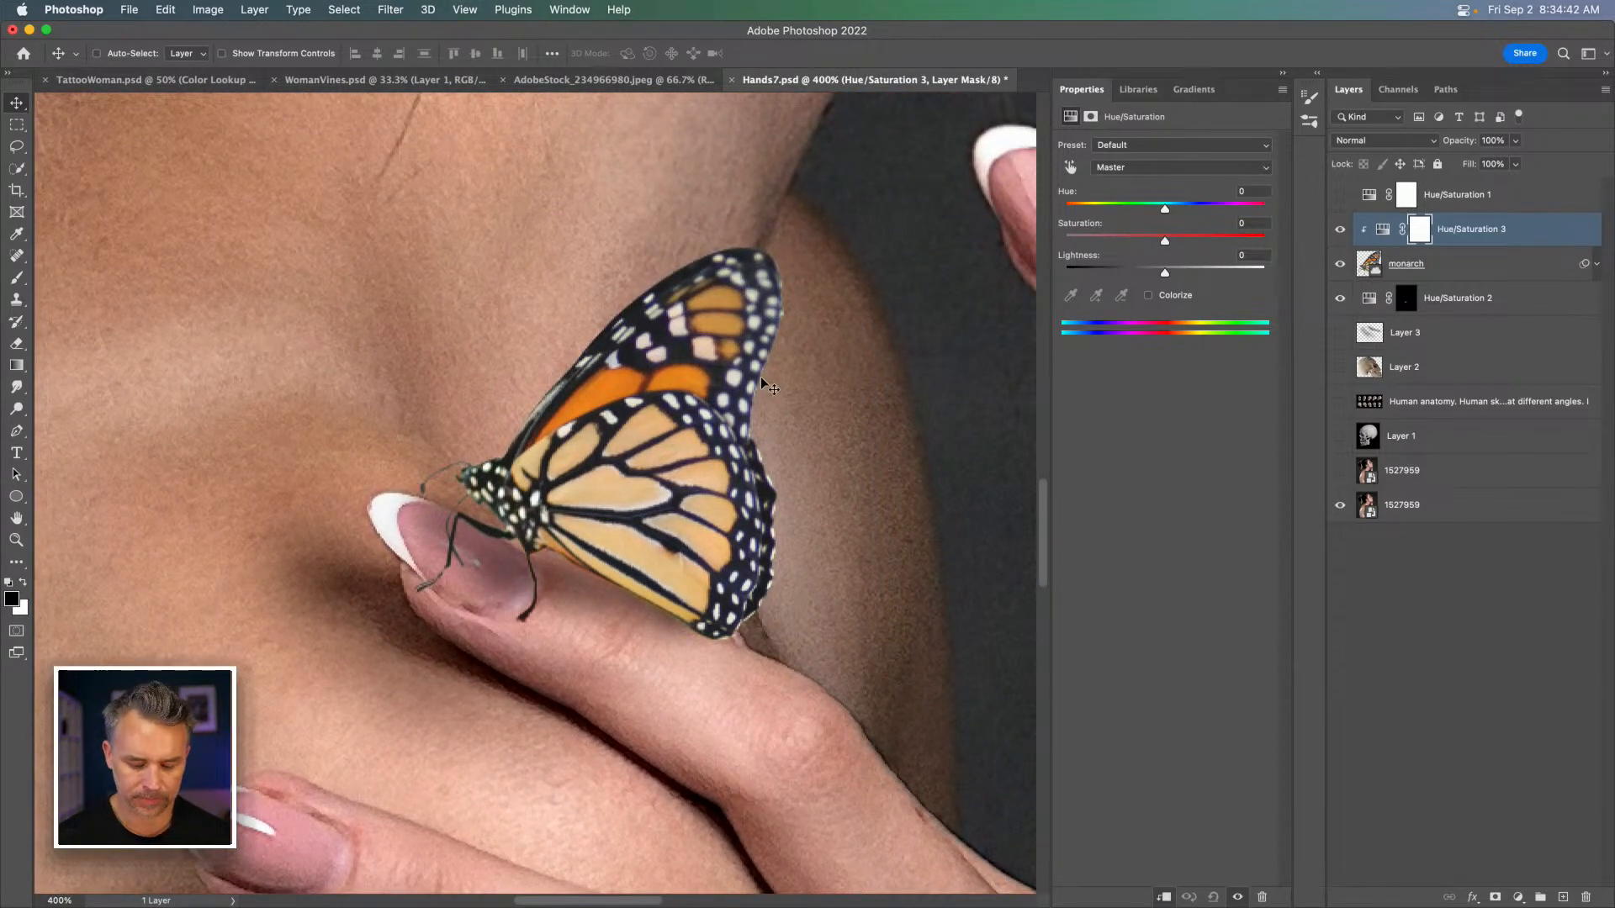
key(b)
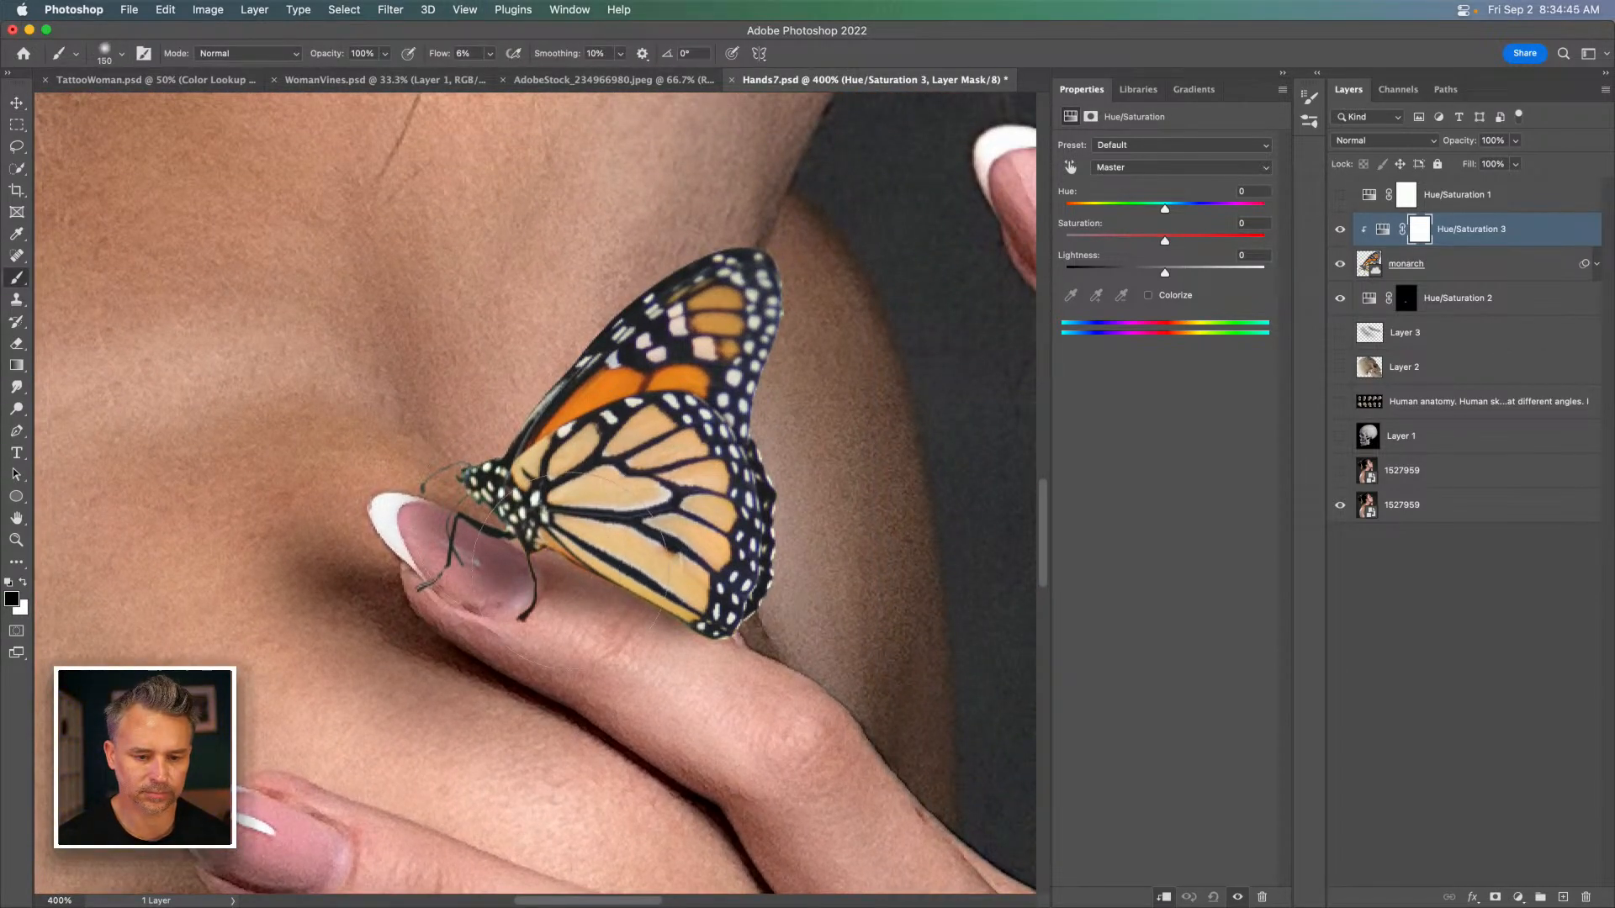
click(1418, 232)
key(super+i)
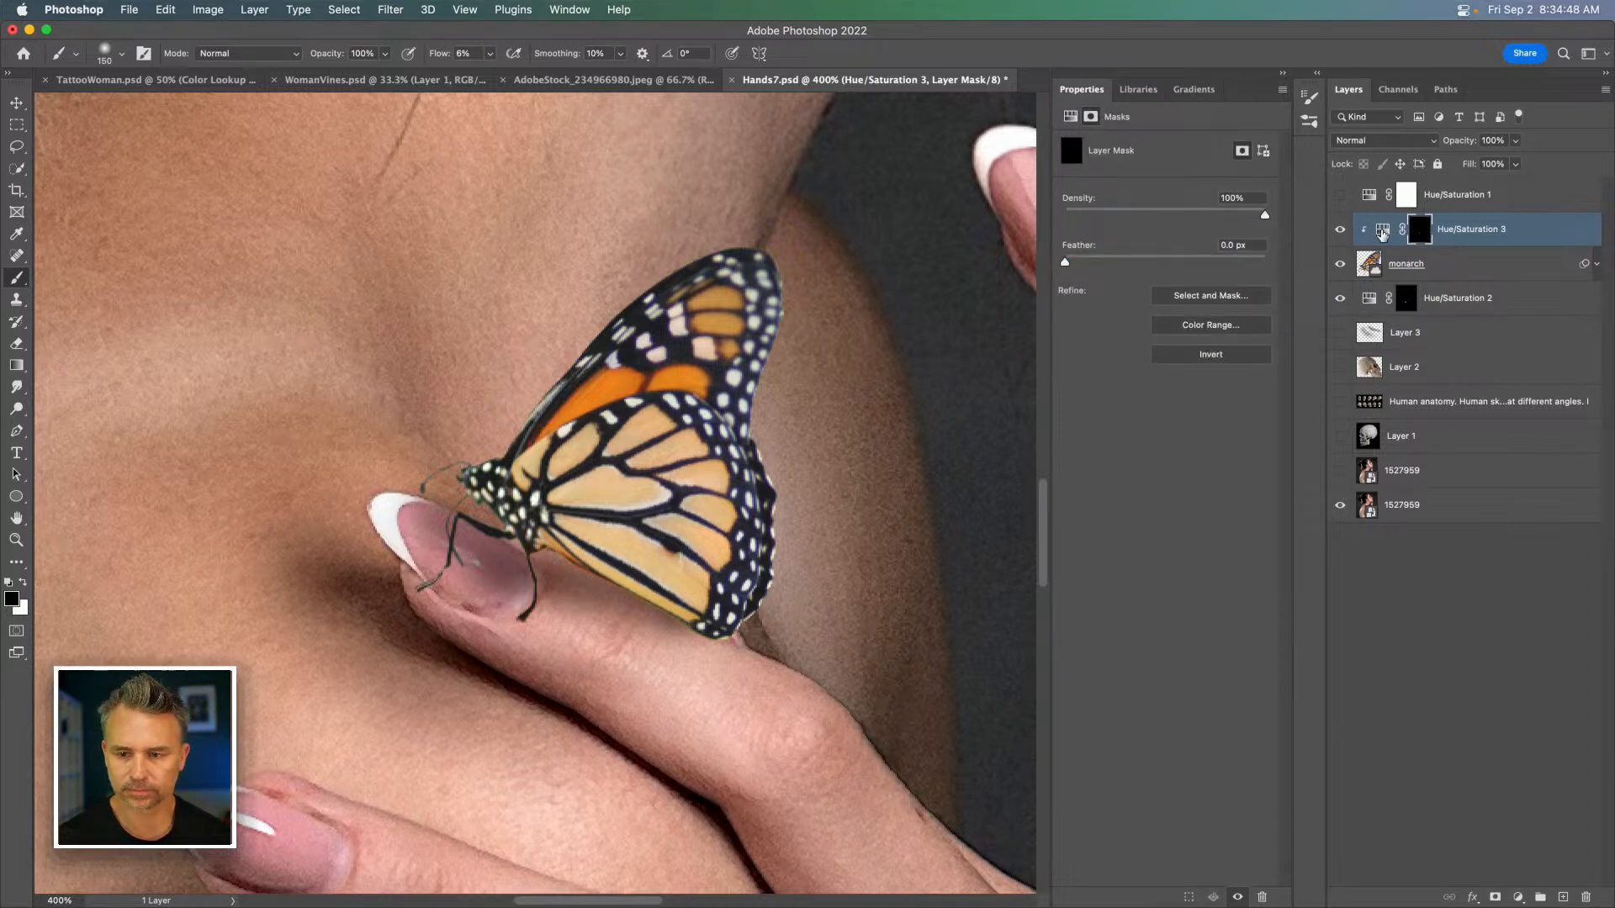
click(1381, 229)
drag(1164, 271, 1064, 274)
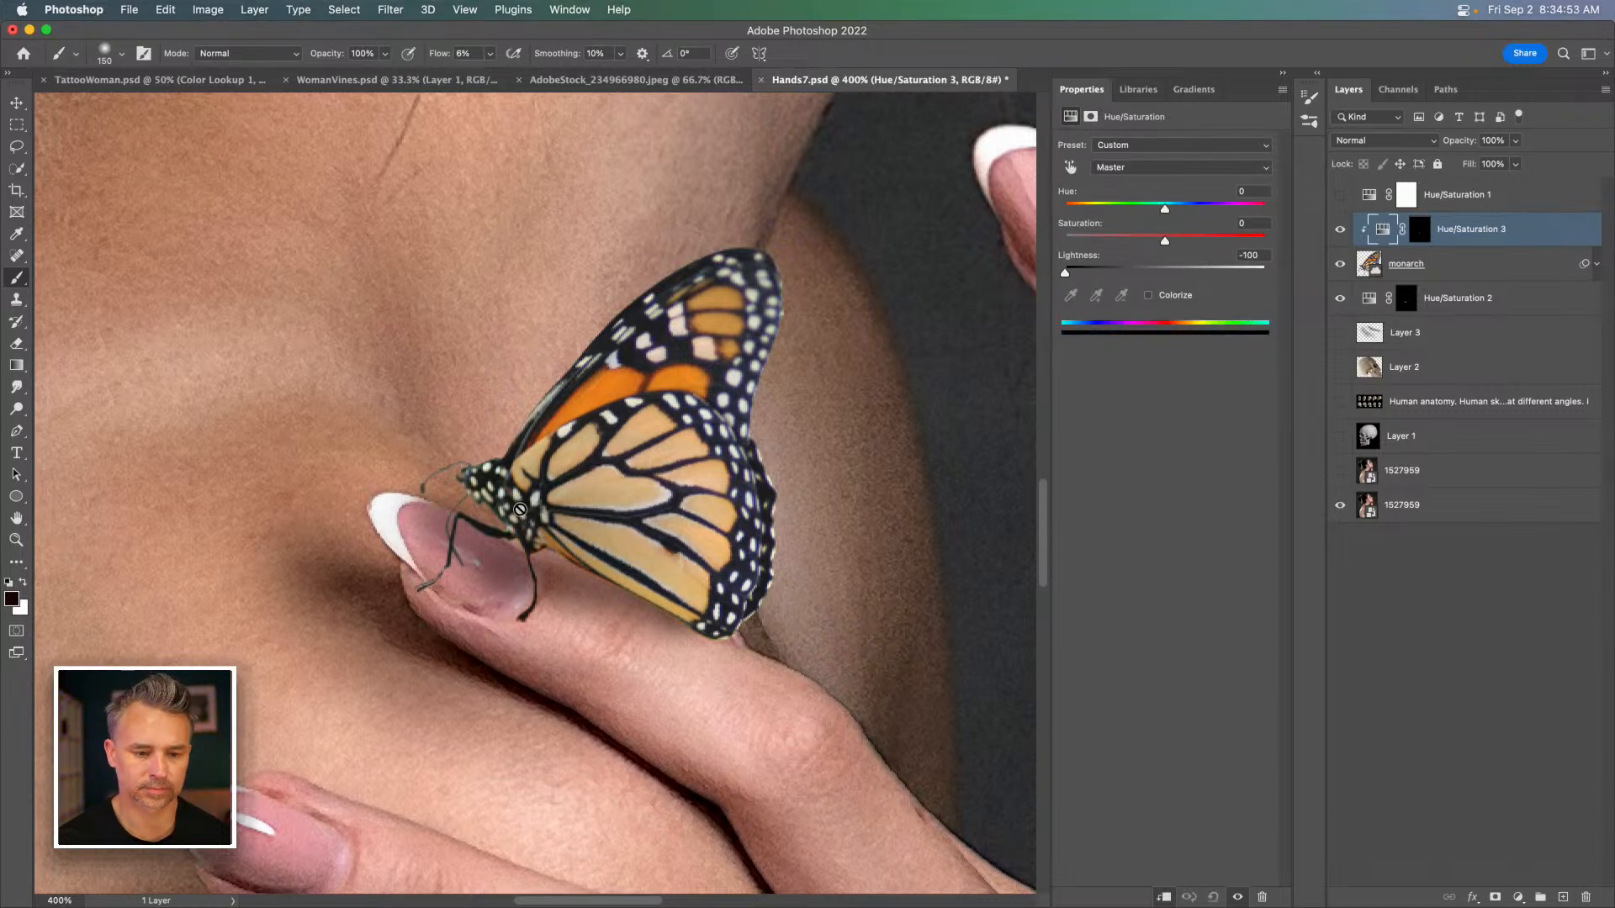
Paint white on the Hue/Saturation 3 mask with a 175 px brush to shade the monarch's body and lower wing.
click(1429, 236)
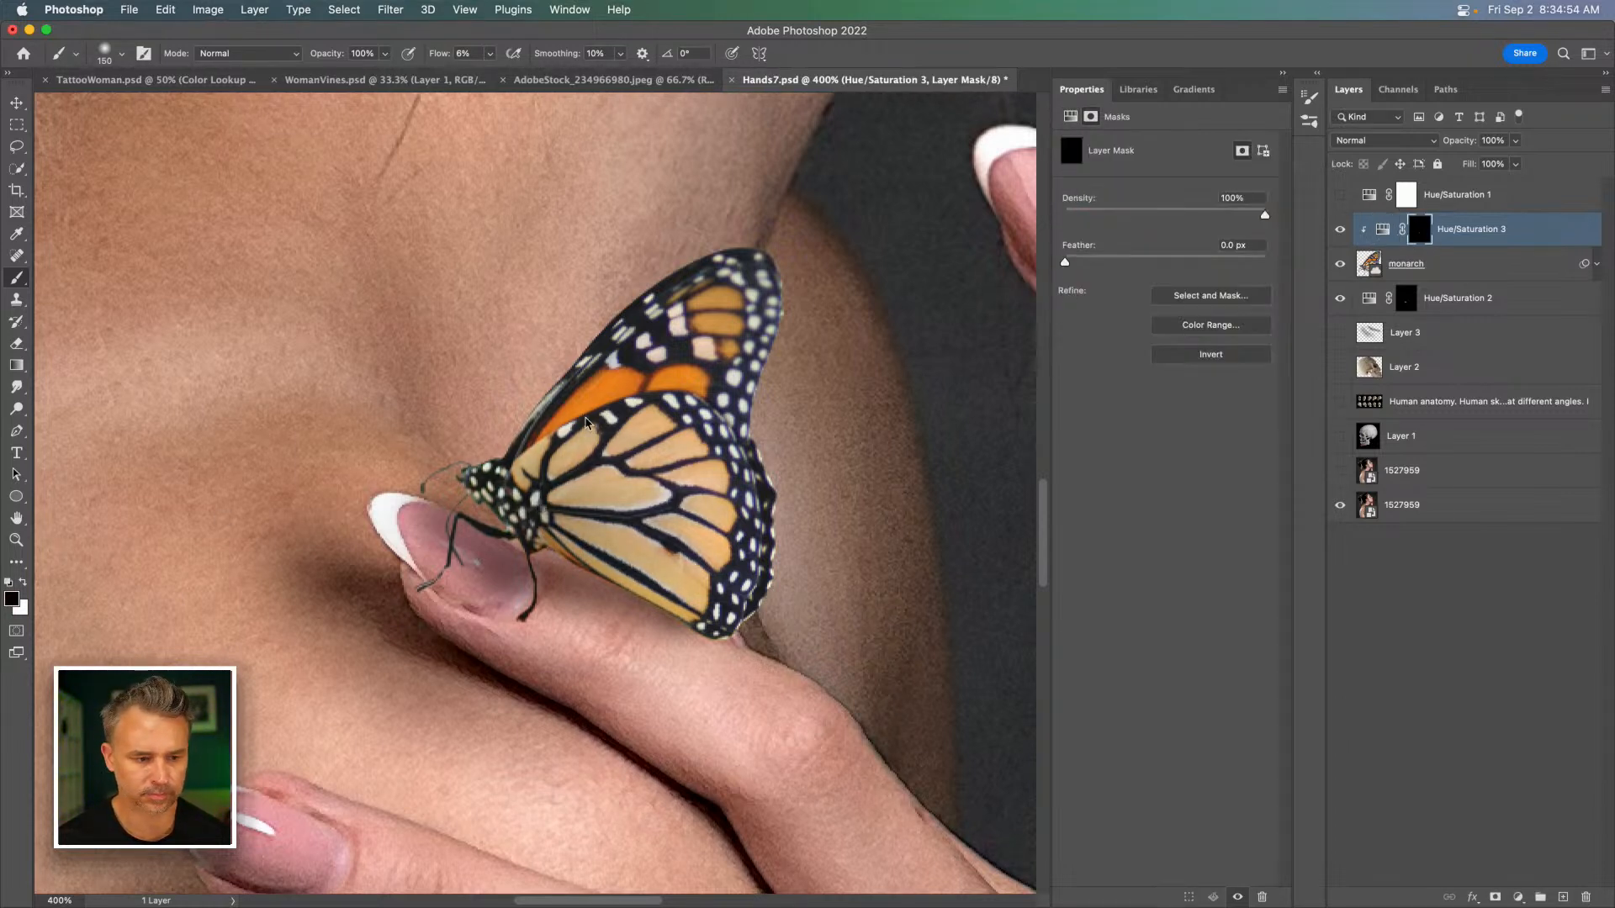
key(x)
mouse_move(599, 540)
mouse_down()
mouse_move(658, 571)
mouse_move(626, 438)
mouse_move(467, 351)
mouse_move(538, 480)
mouse_up()
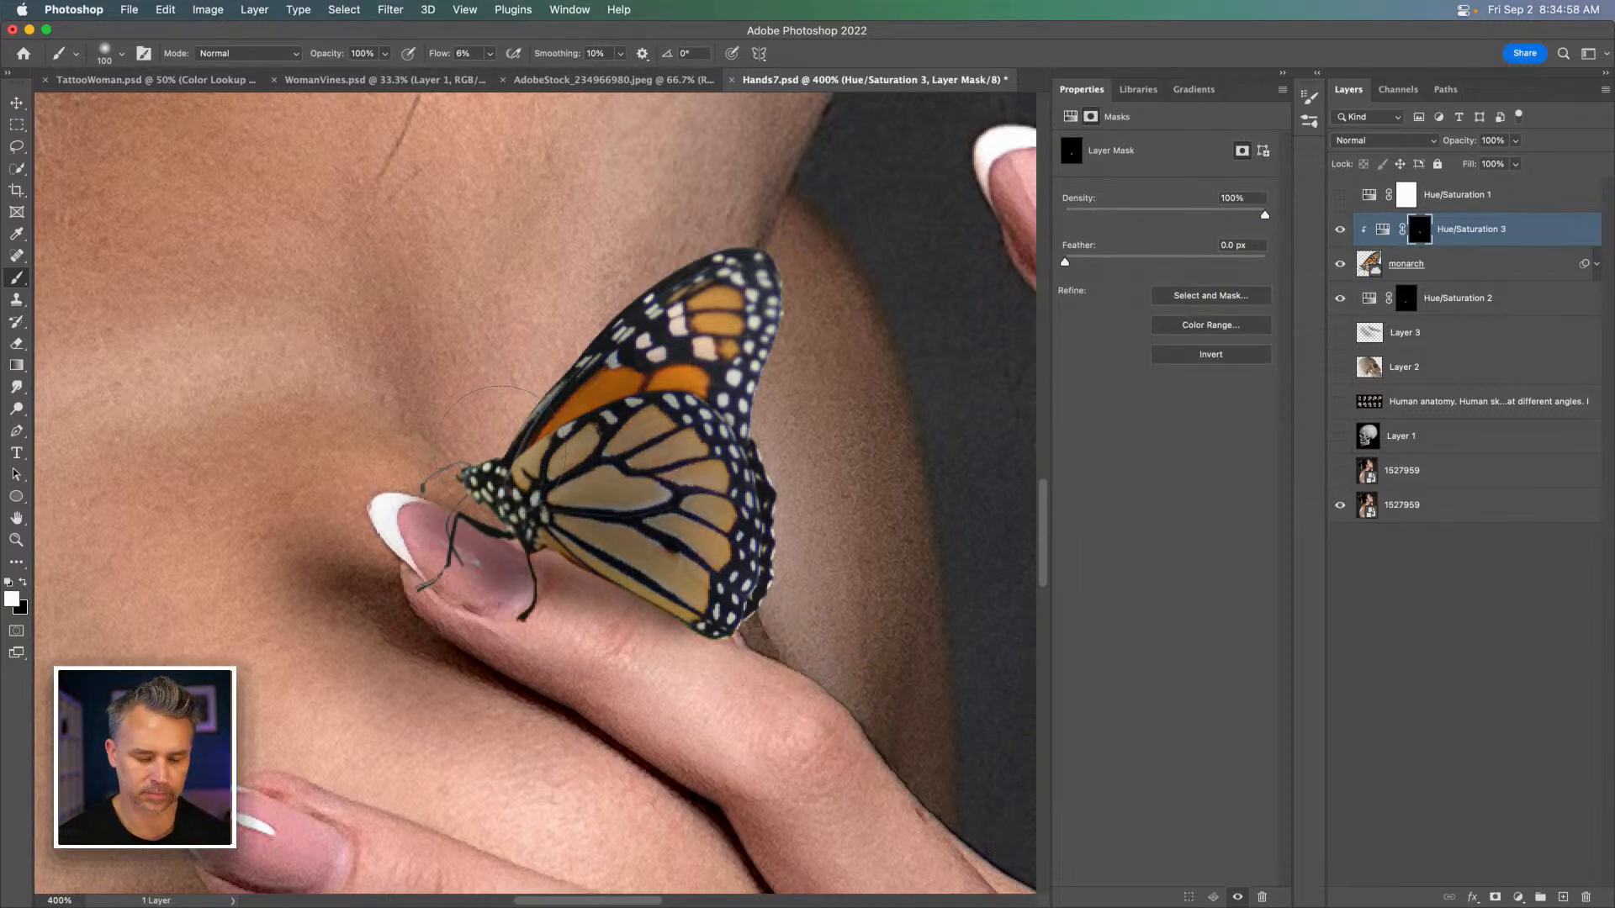
key(super+z)
key(bracketleft)
key(bracketright)
key(bracketright)
key(bracketright)
key(bracketright)
drag(437, 471, 601, 539)
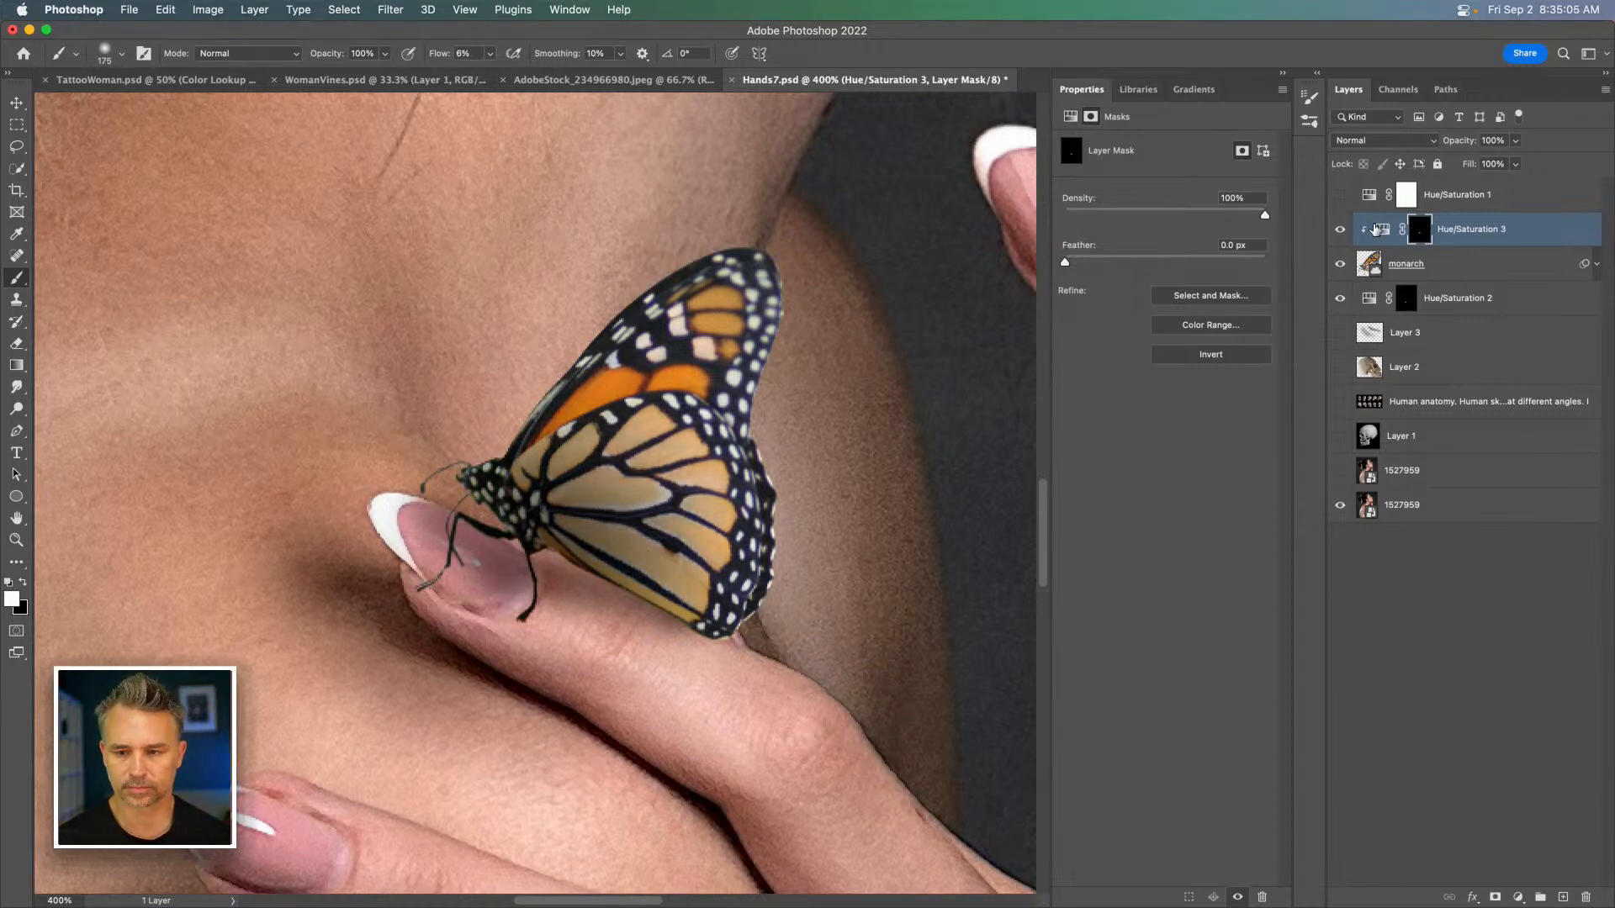
Compare the monarch with and without Hue/Saturation 3, and set its saturation to +34 and lightness to -74.
click(1340, 228)
click(1341, 229)
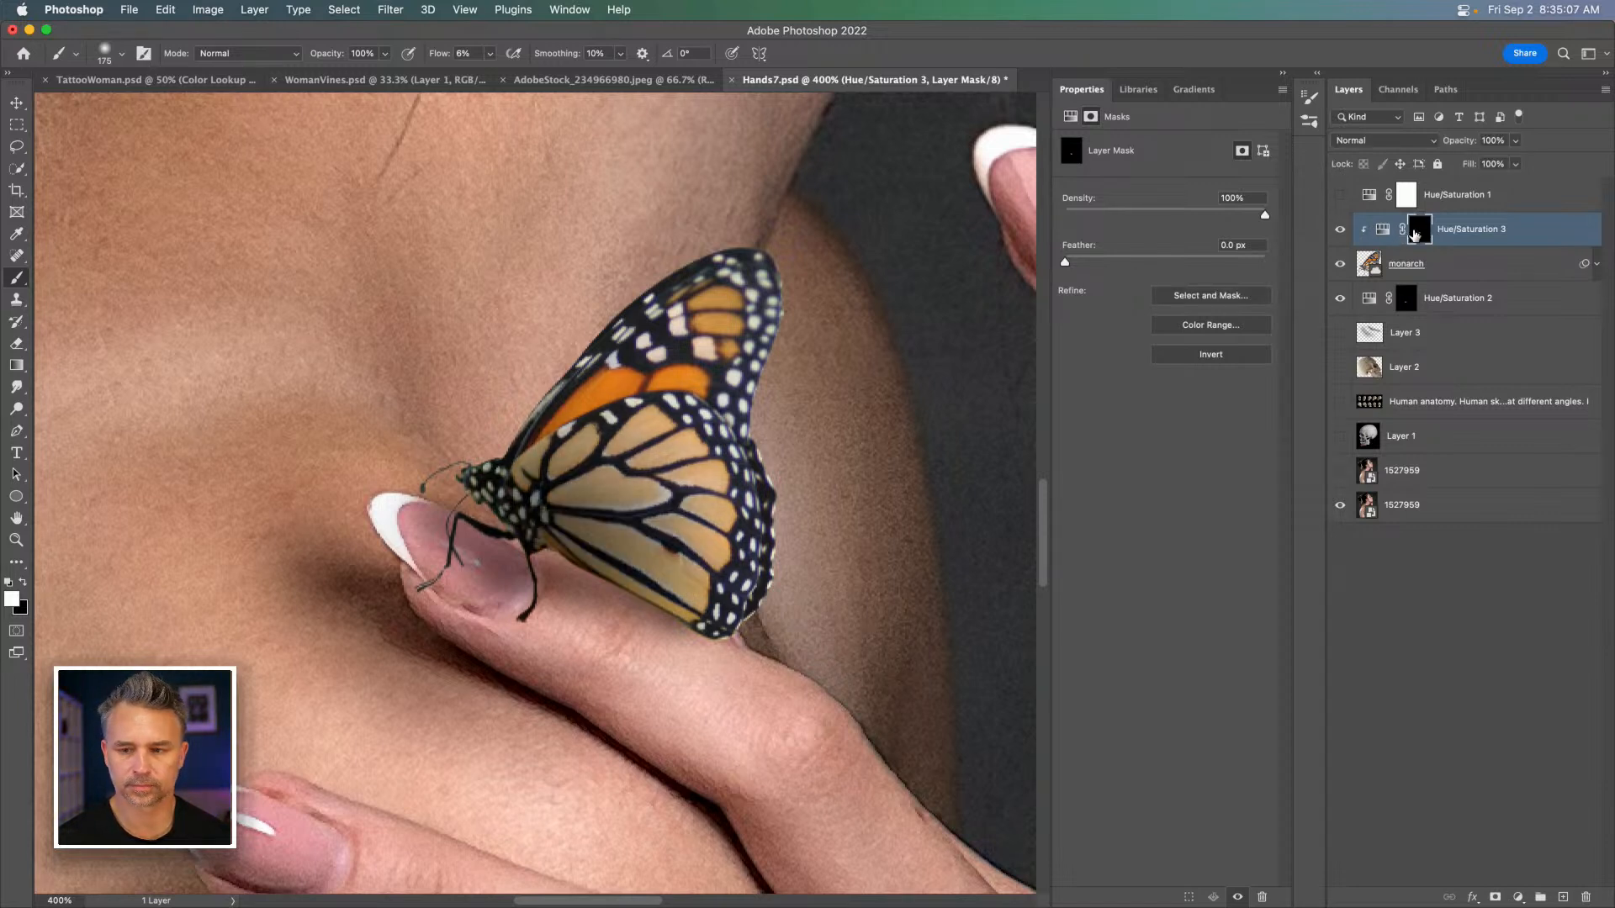
click(1384, 230)
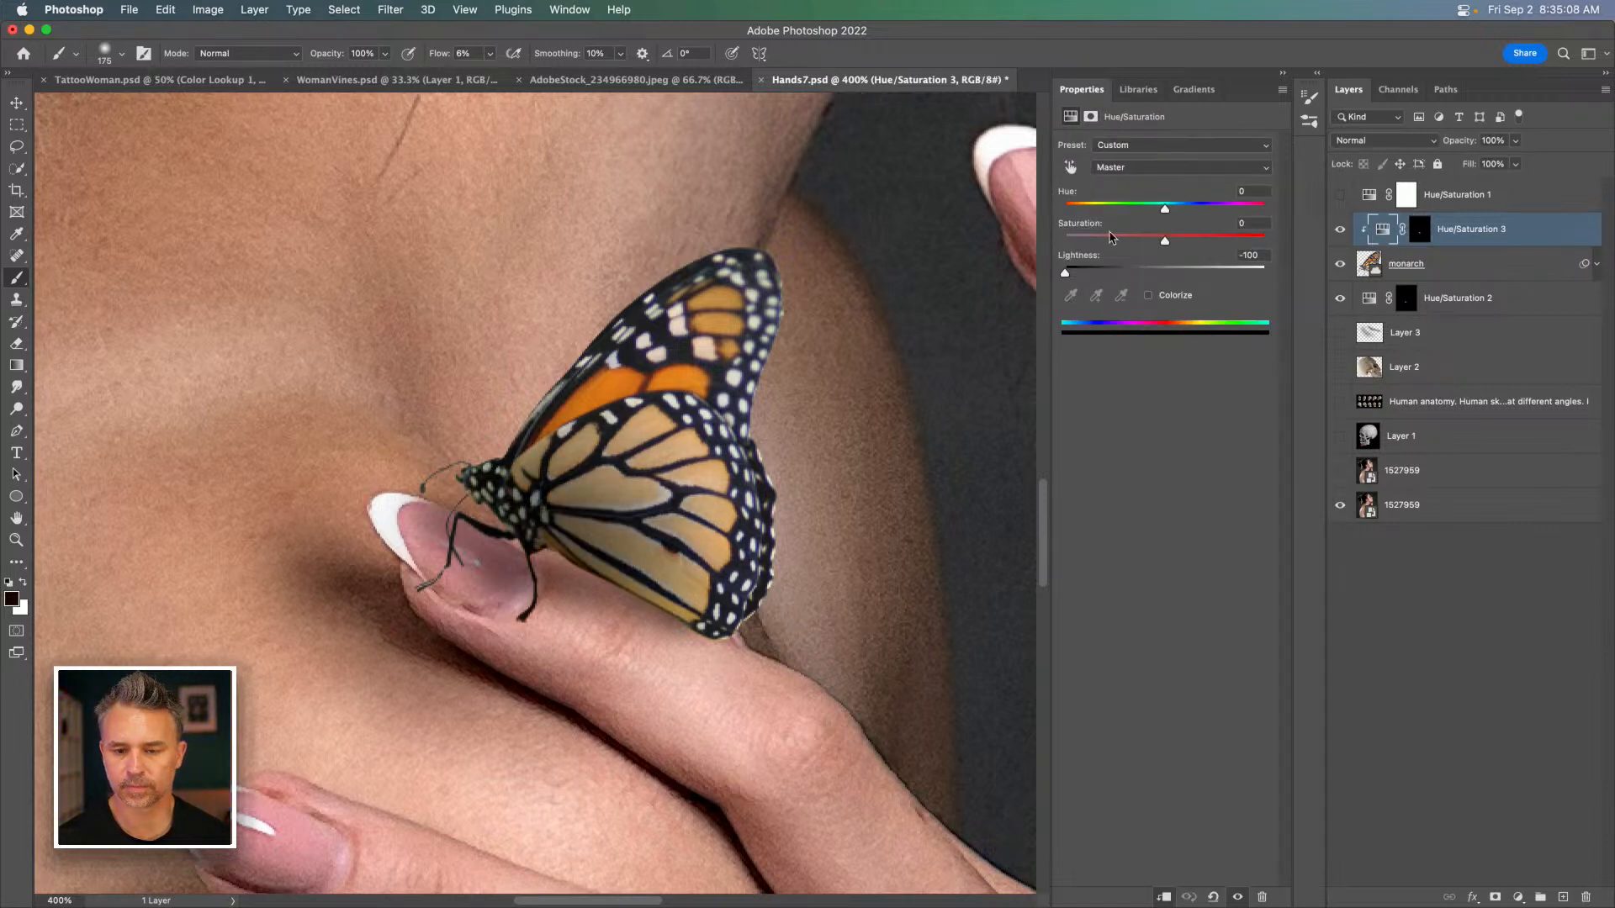
drag(1066, 274, 1115, 280)
drag(1195, 242, 1230, 242)
click(1103, 274)
drag(1104, 276, 1085, 274)
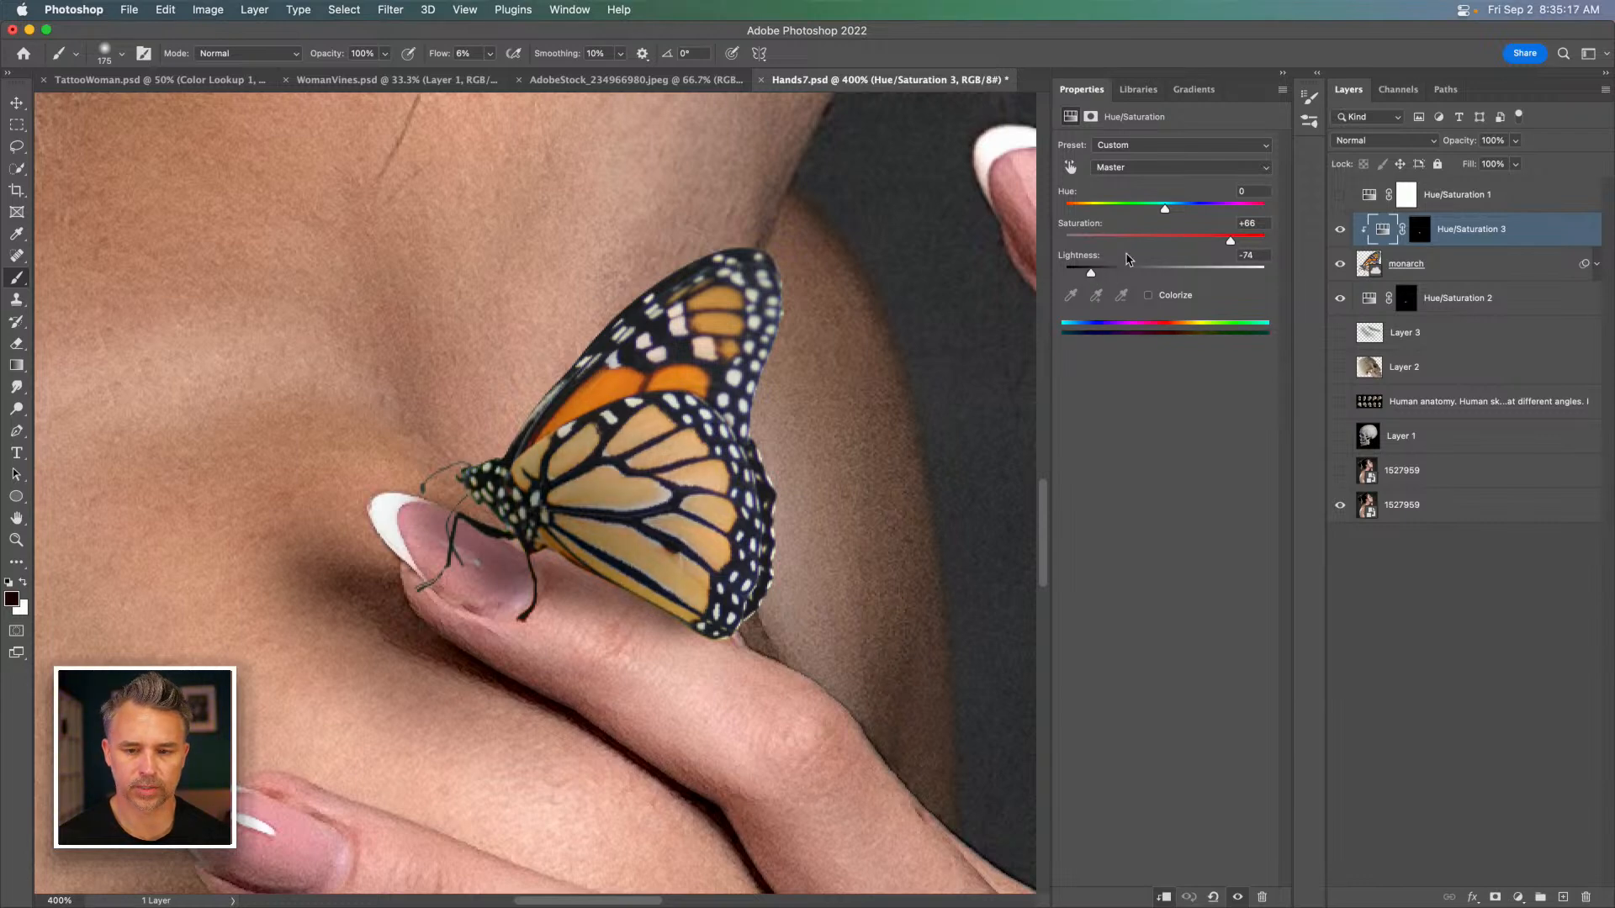
drag(1230, 243, 1206, 242)
Lighten the monarch's shading in the context of the whole image by setting the Hue/Saturation 3 lightness to -43.
key(super+minus)
key(super+minus)
key(super+minus)
key(super+minus)
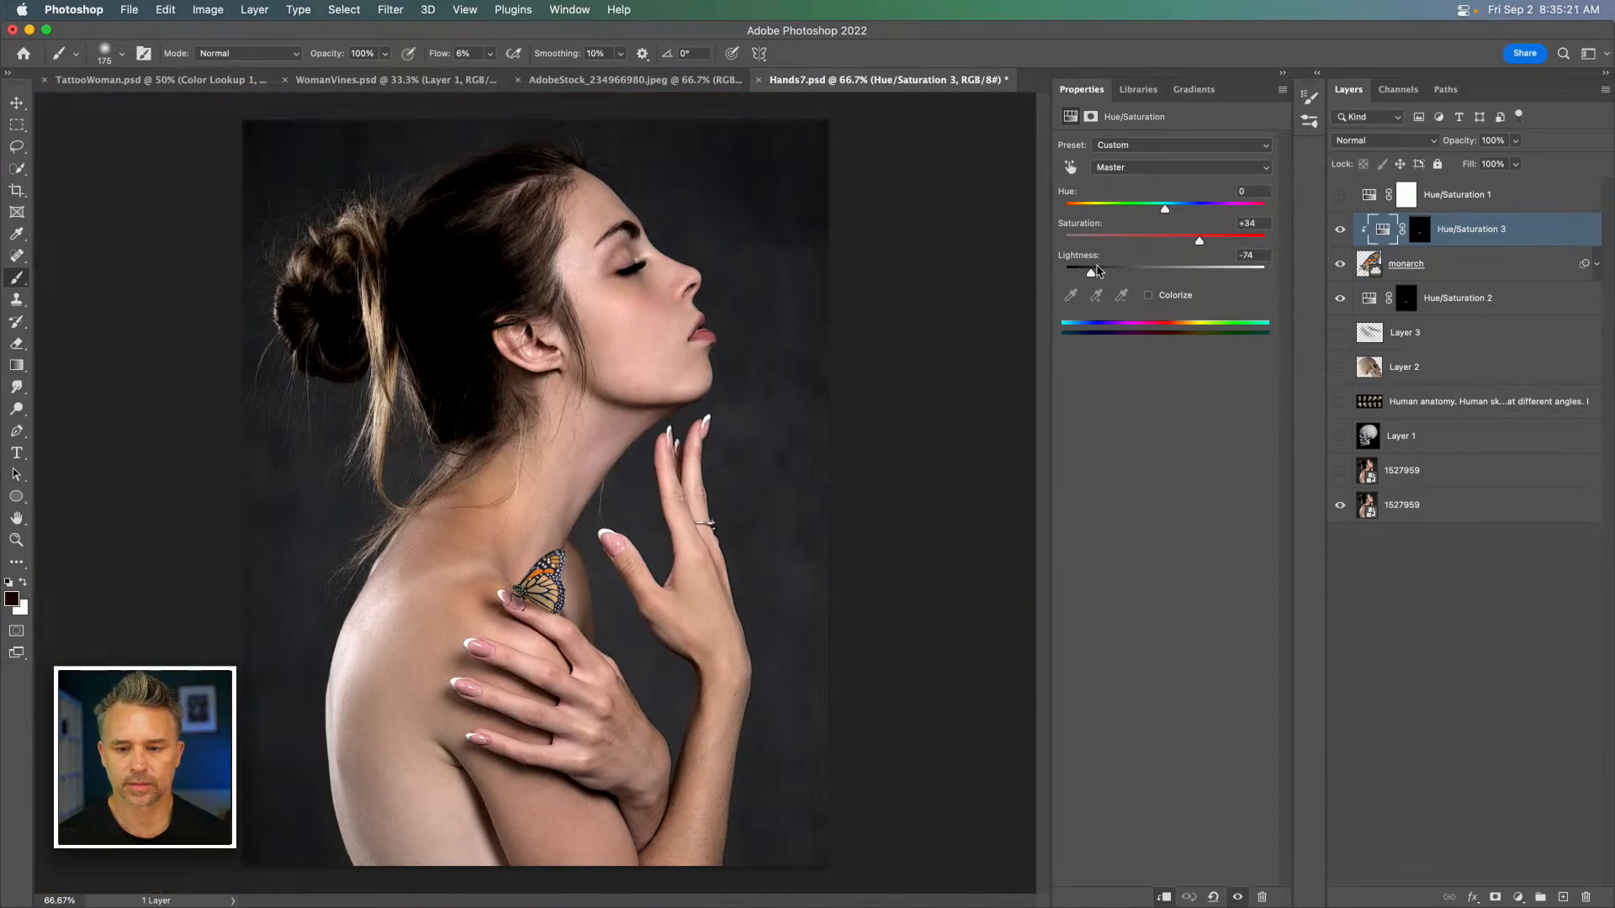
drag(1096, 280, 1123, 280)
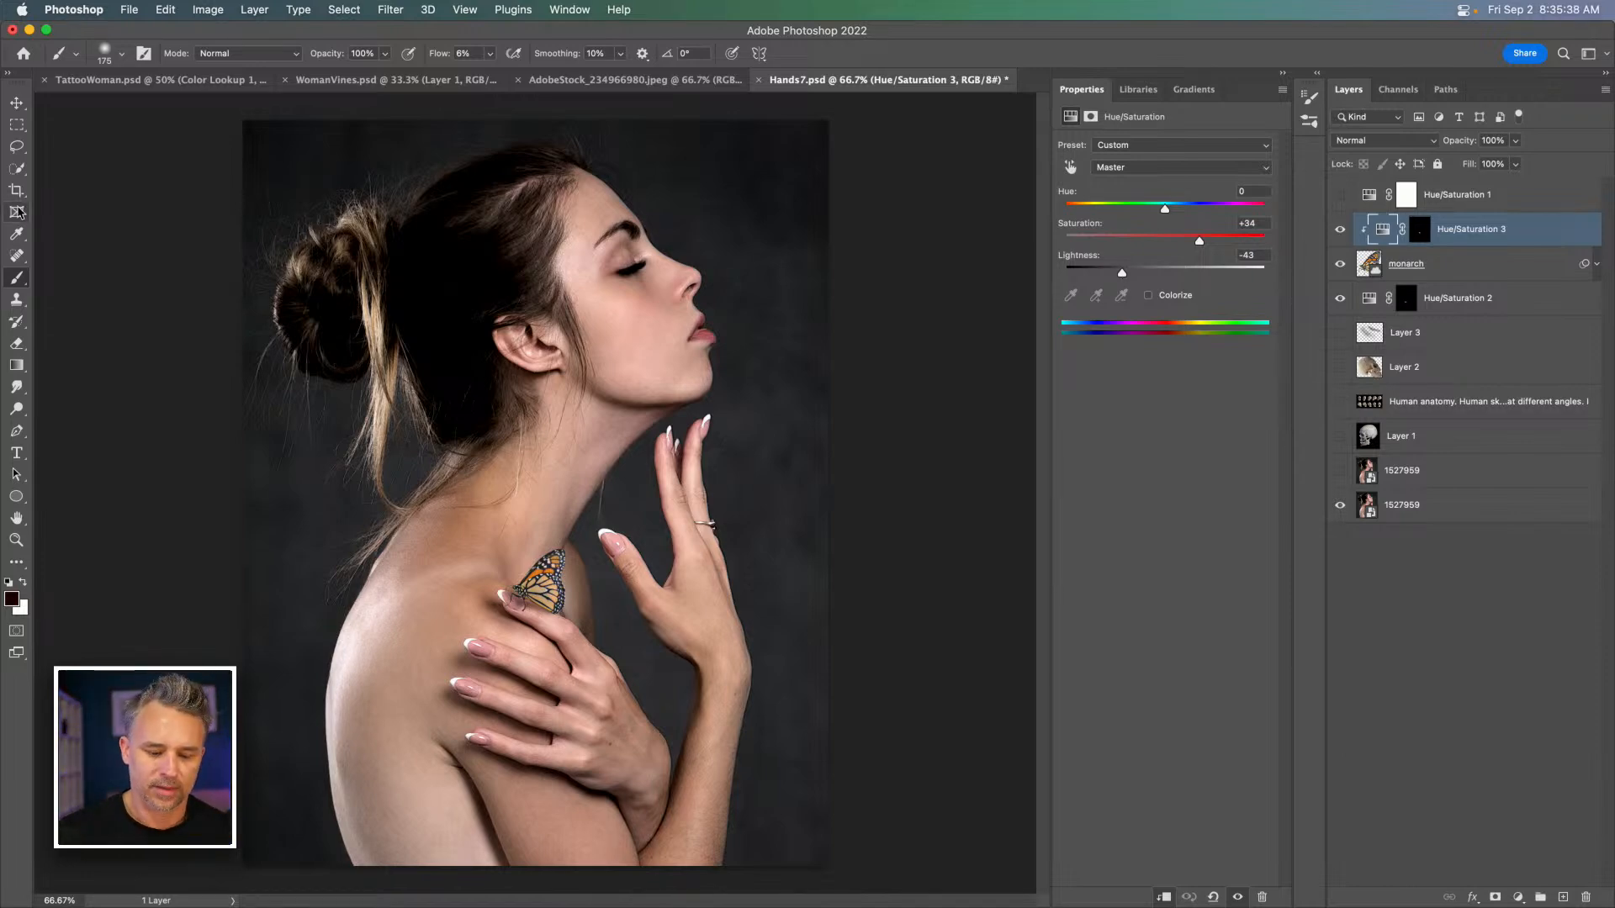
Place the side-view yellow butterfly from the Nature library into the image above Hue/Saturation 3.
key(super+plus)
key(super+plus)
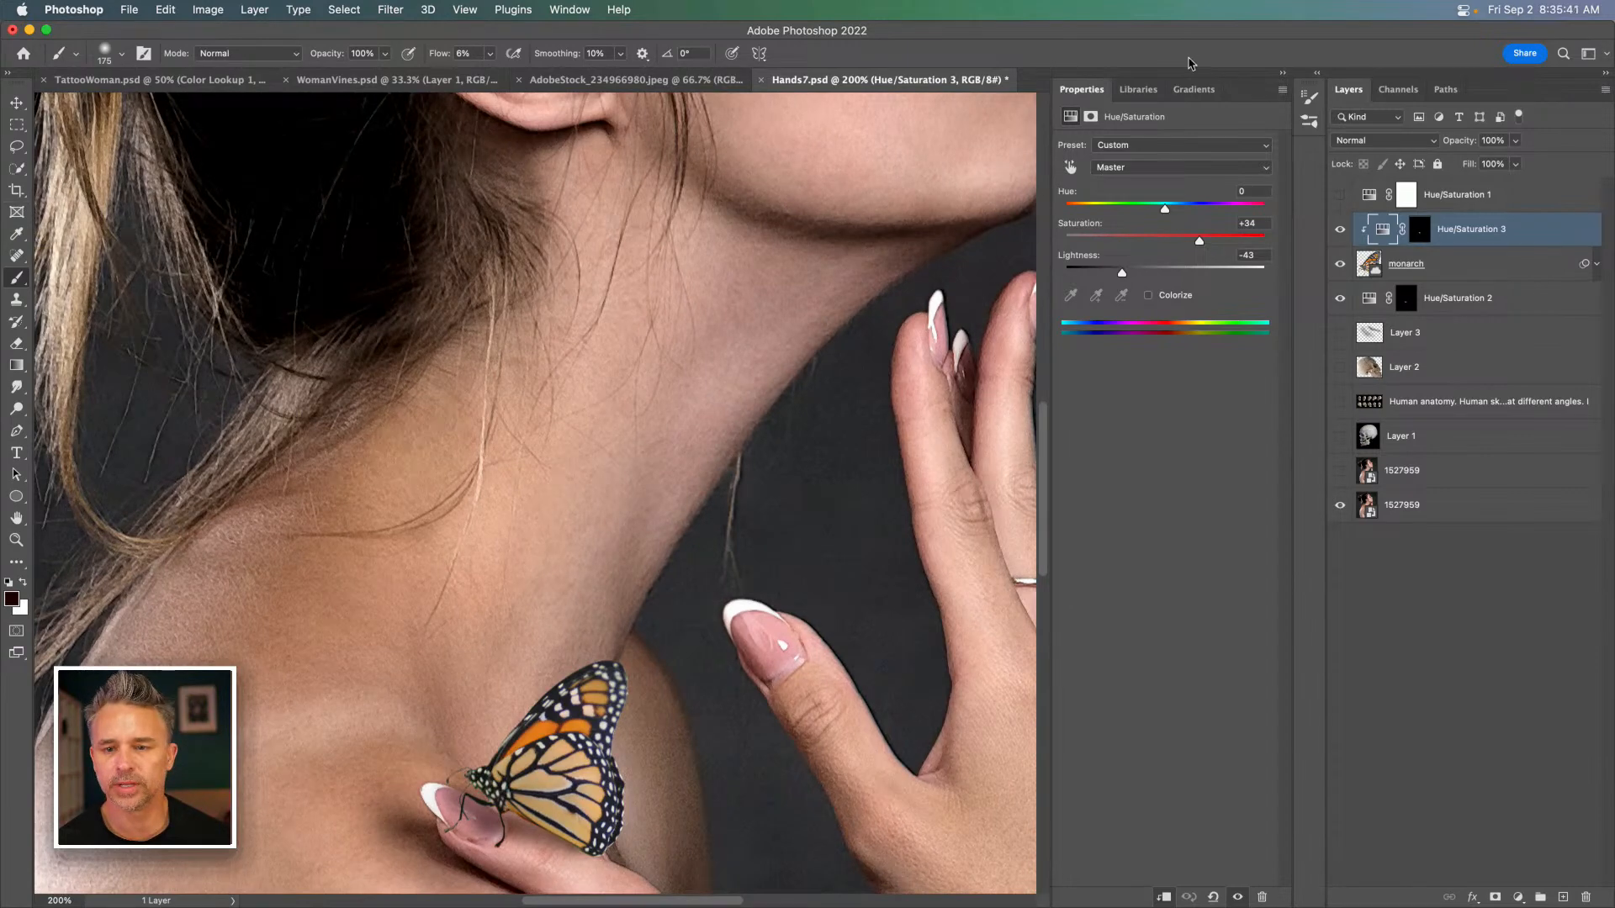
click(1282, 74)
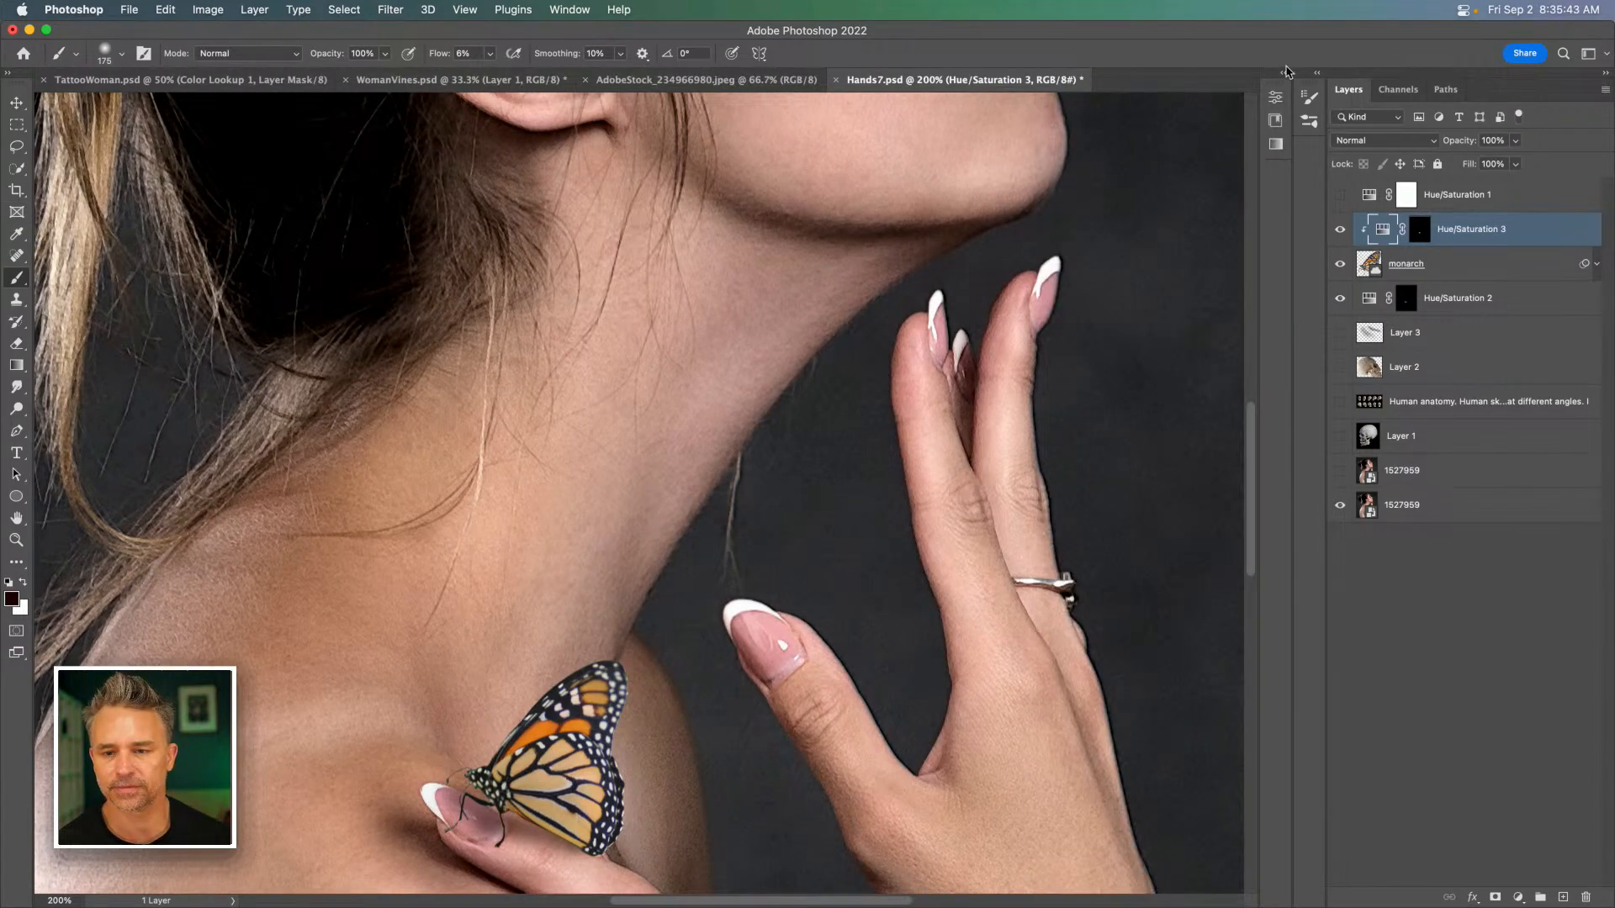
click(1283, 75)
click(1139, 89)
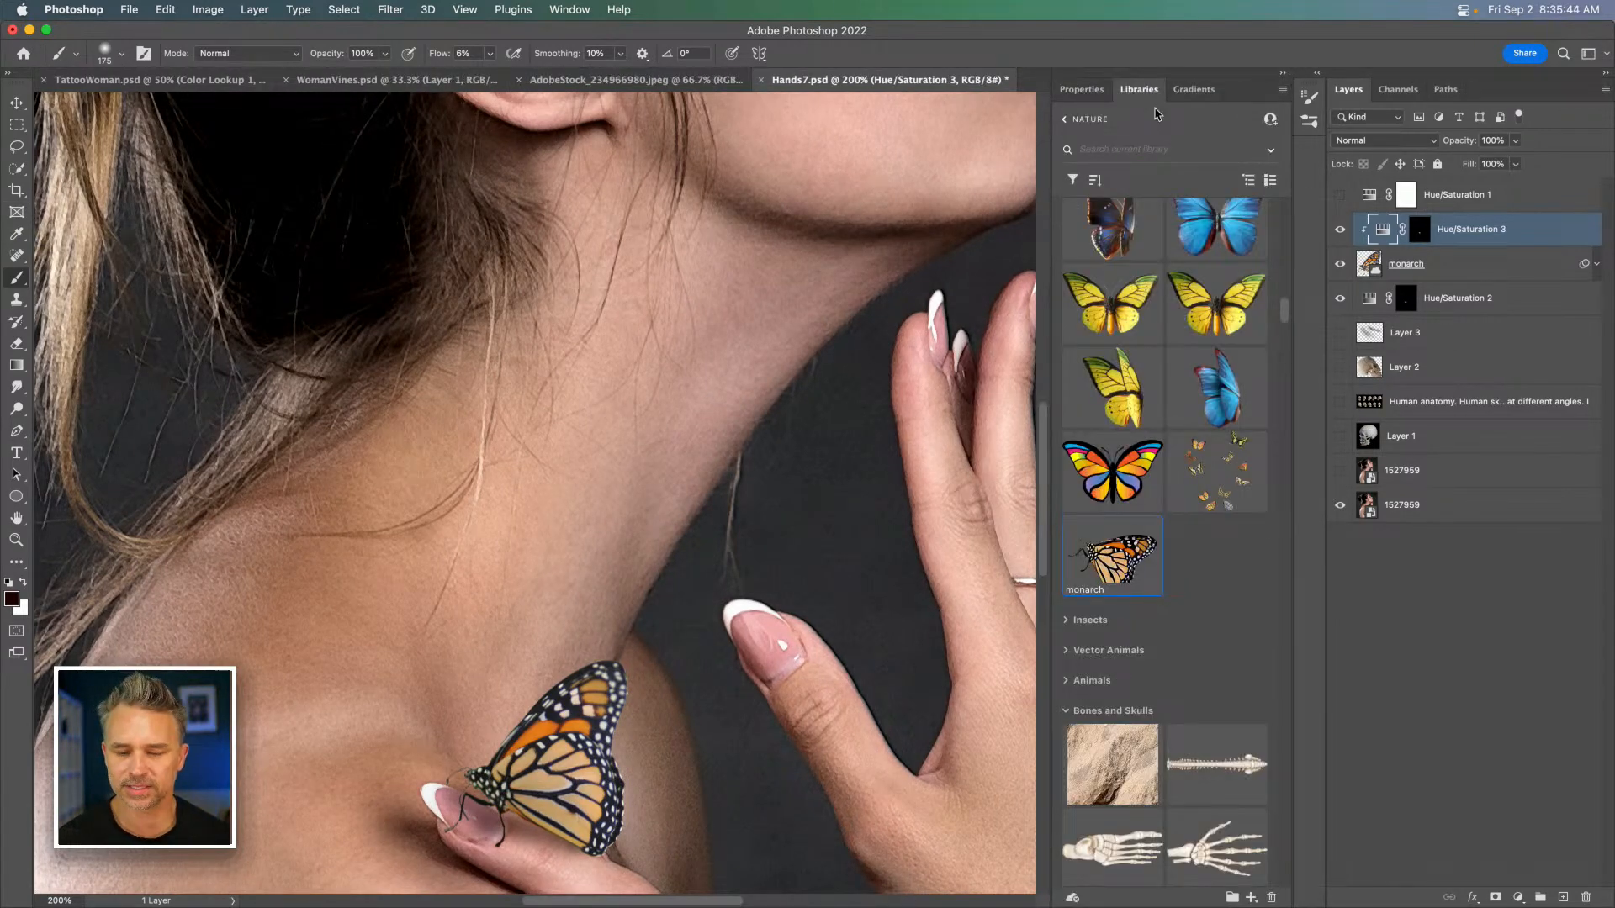
scroll(1173, 447, up, 5)
scroll(1173, 448, down, 1)
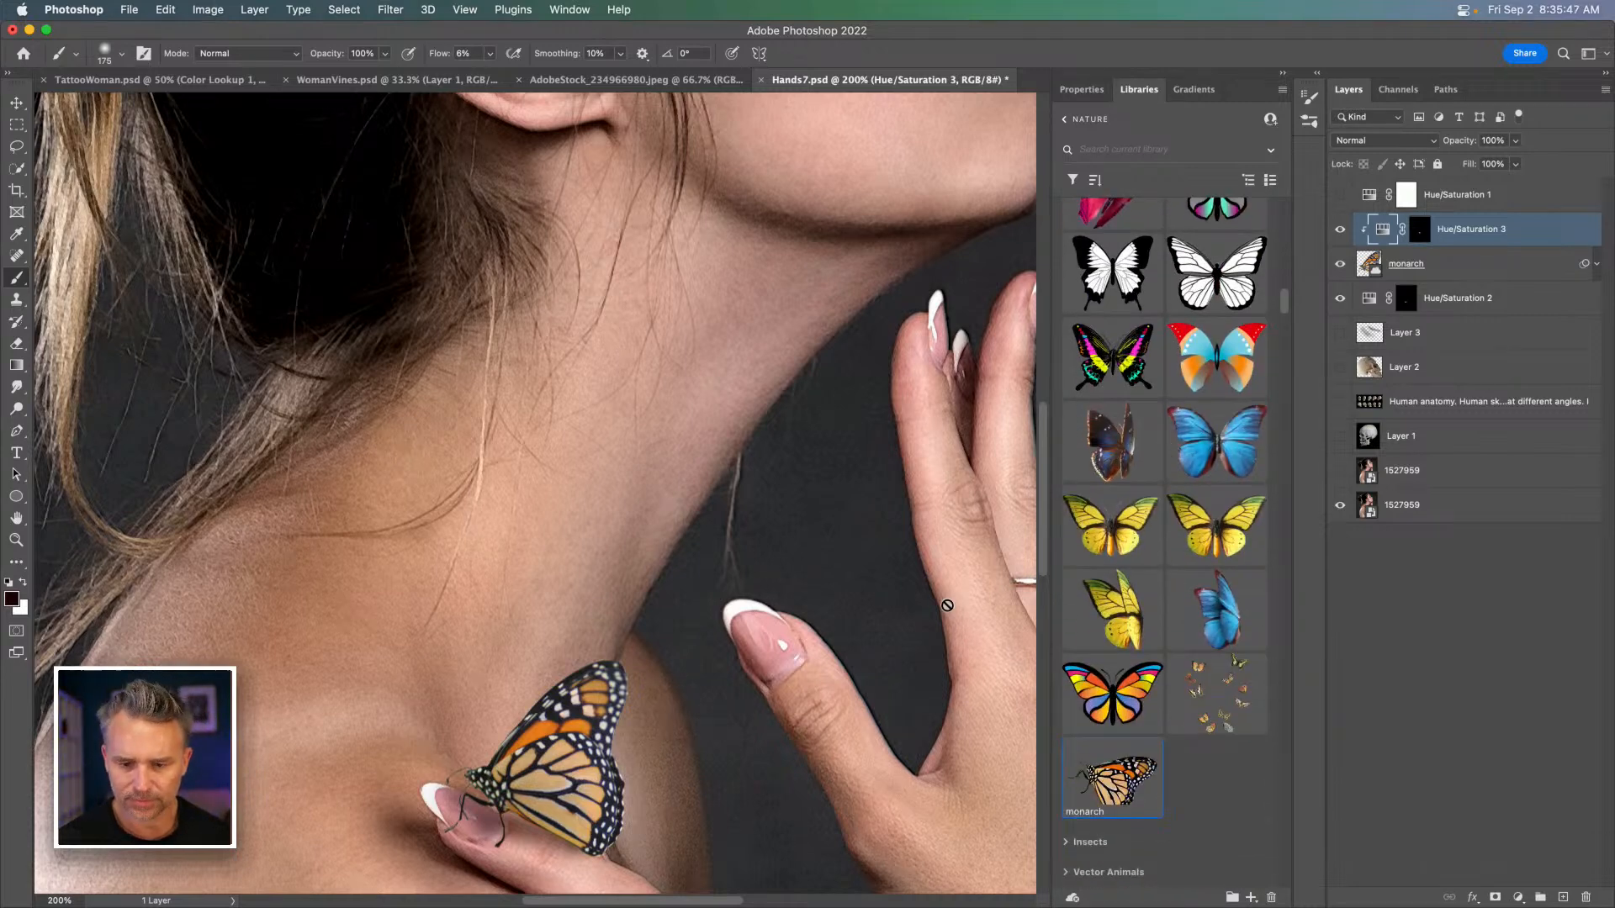
drag(1112, 612, 221, 346)
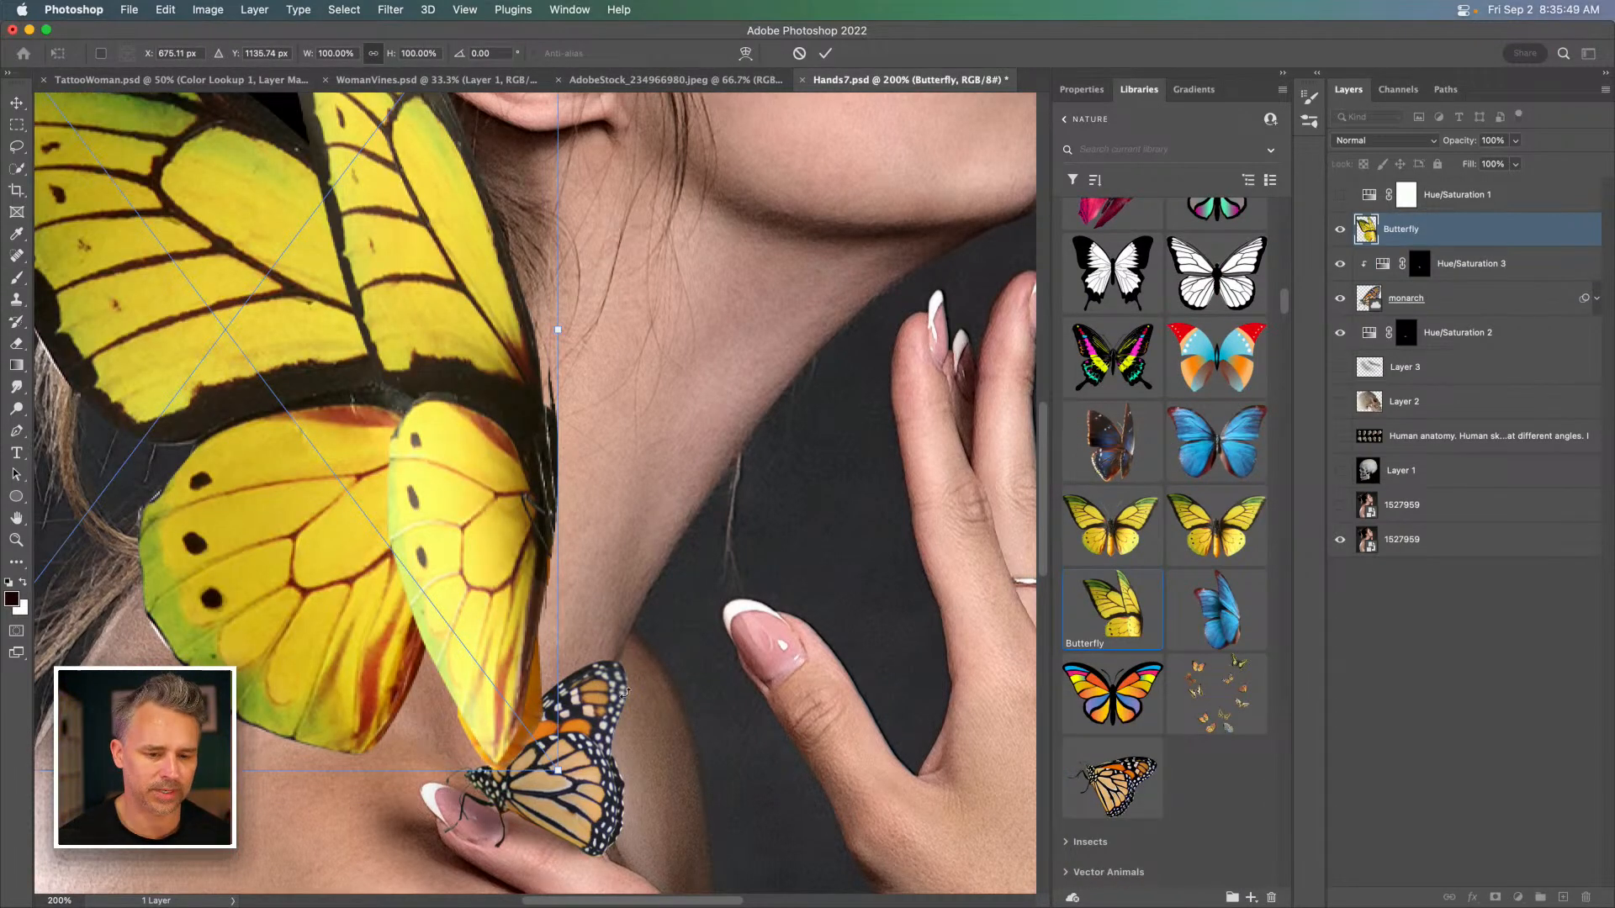
Scale the yellow butterfly to 39.26%, rotate it 50.15°, and place it over the woman's hair behind her shoulder.
drag(556, 780, 244, 169)
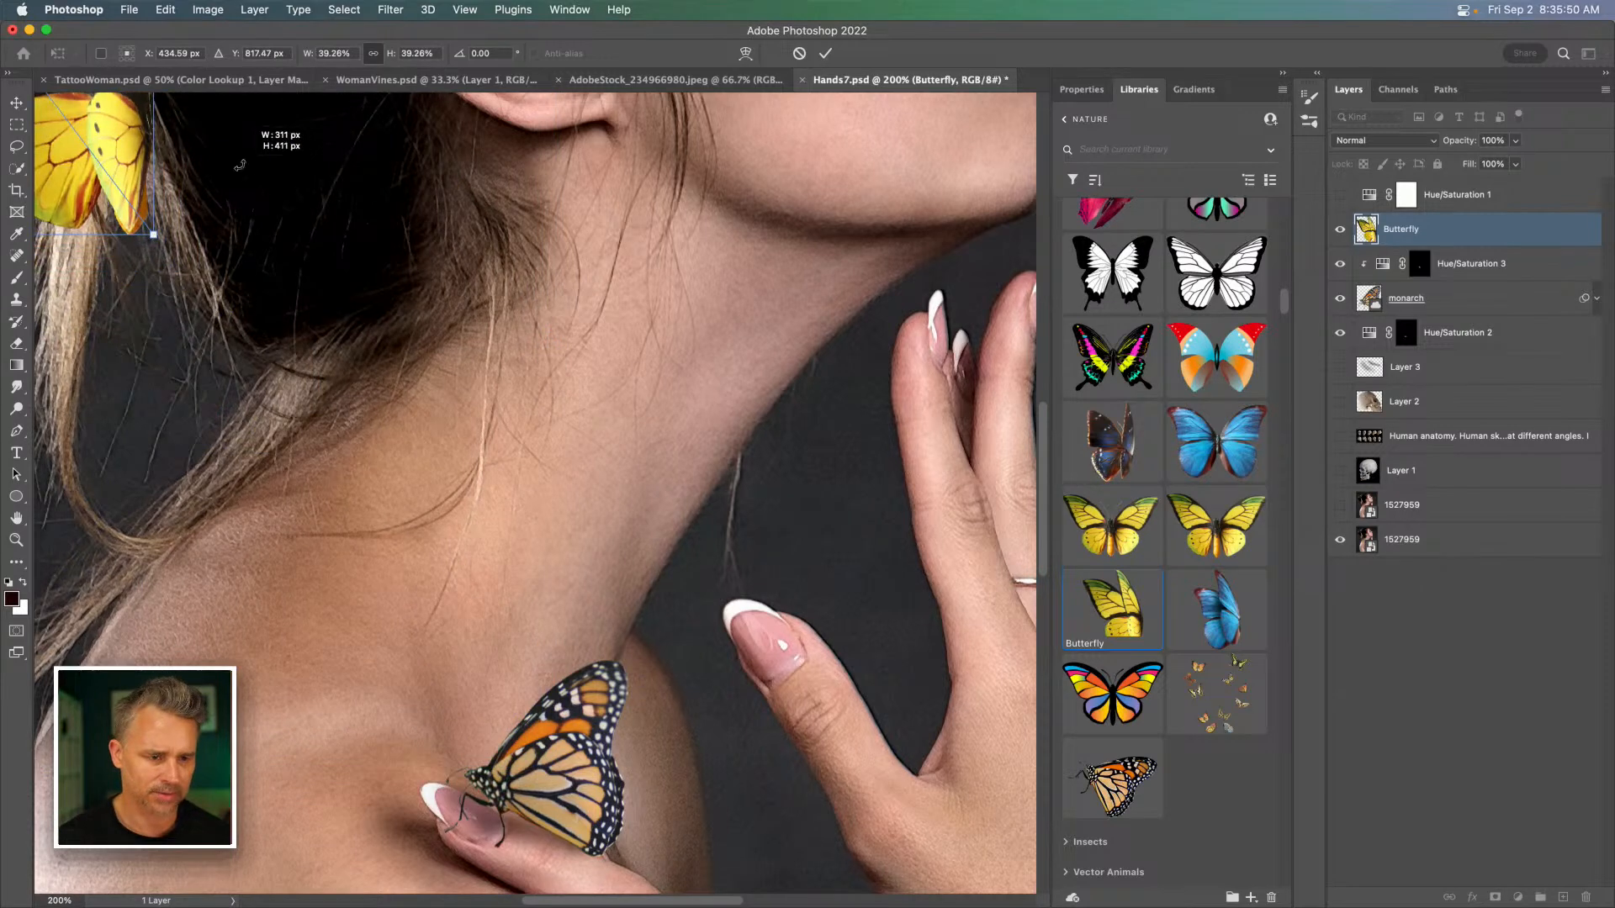
drag(126, 128, 317, 485)
mouse_move(335, 240)
mouse_down()
mouse_move(442, 336)
mouse_move(451, 415)
mouse_up()
key(Return)
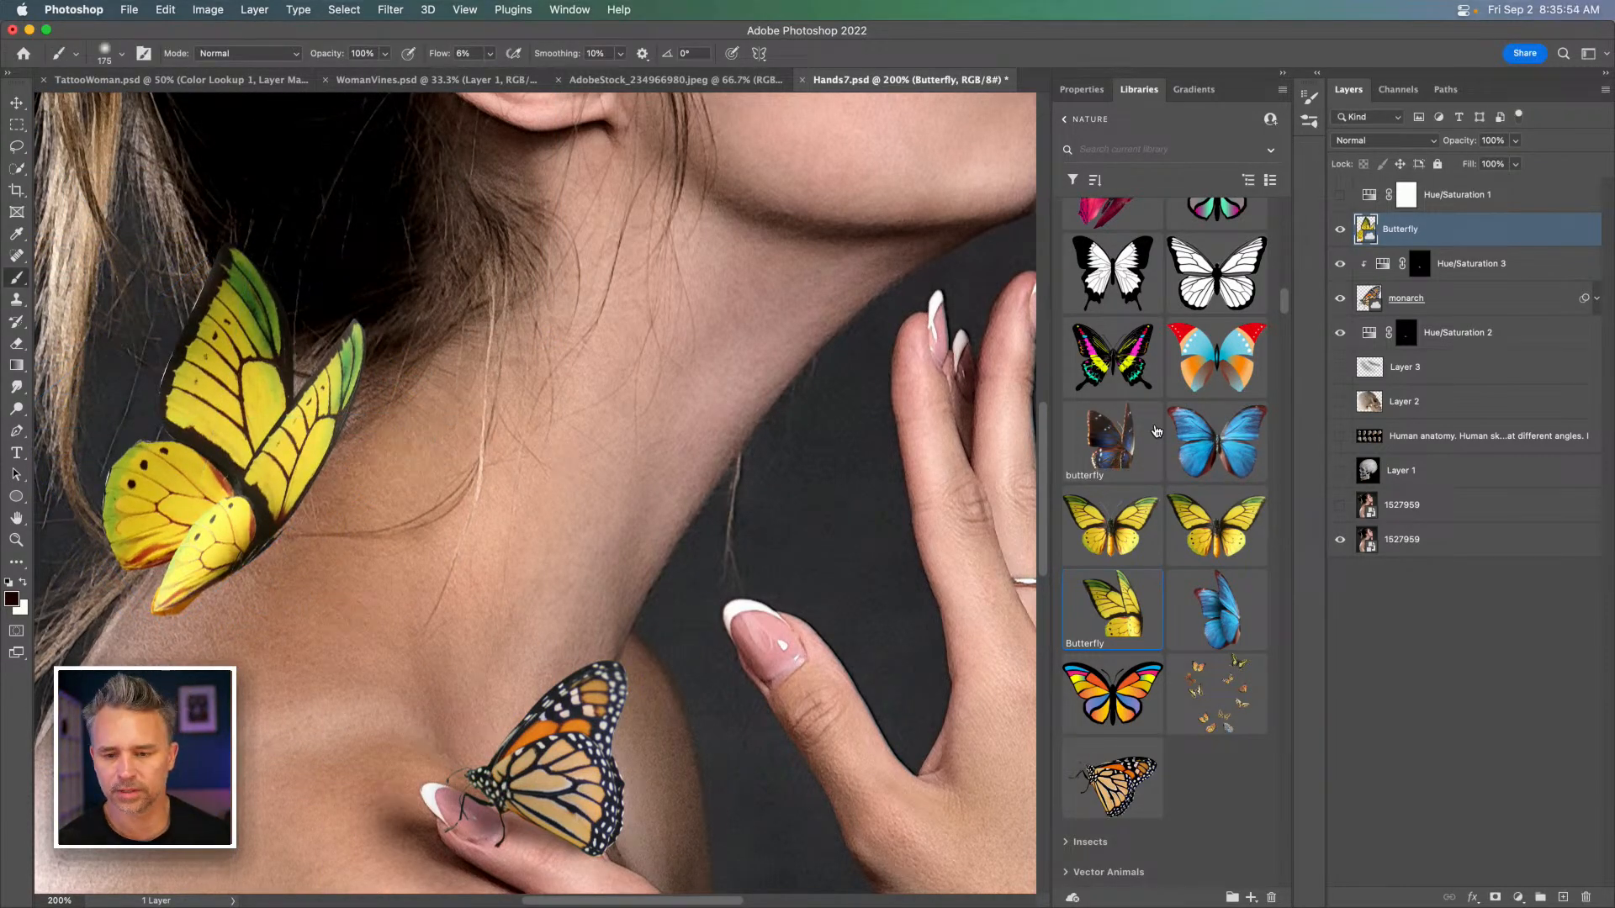
Place the black and orange open-winged butterfly from the Nature library, scaled down and rotated counterclockwise just above the monarch.
scroll(1159, 437, up, 10)
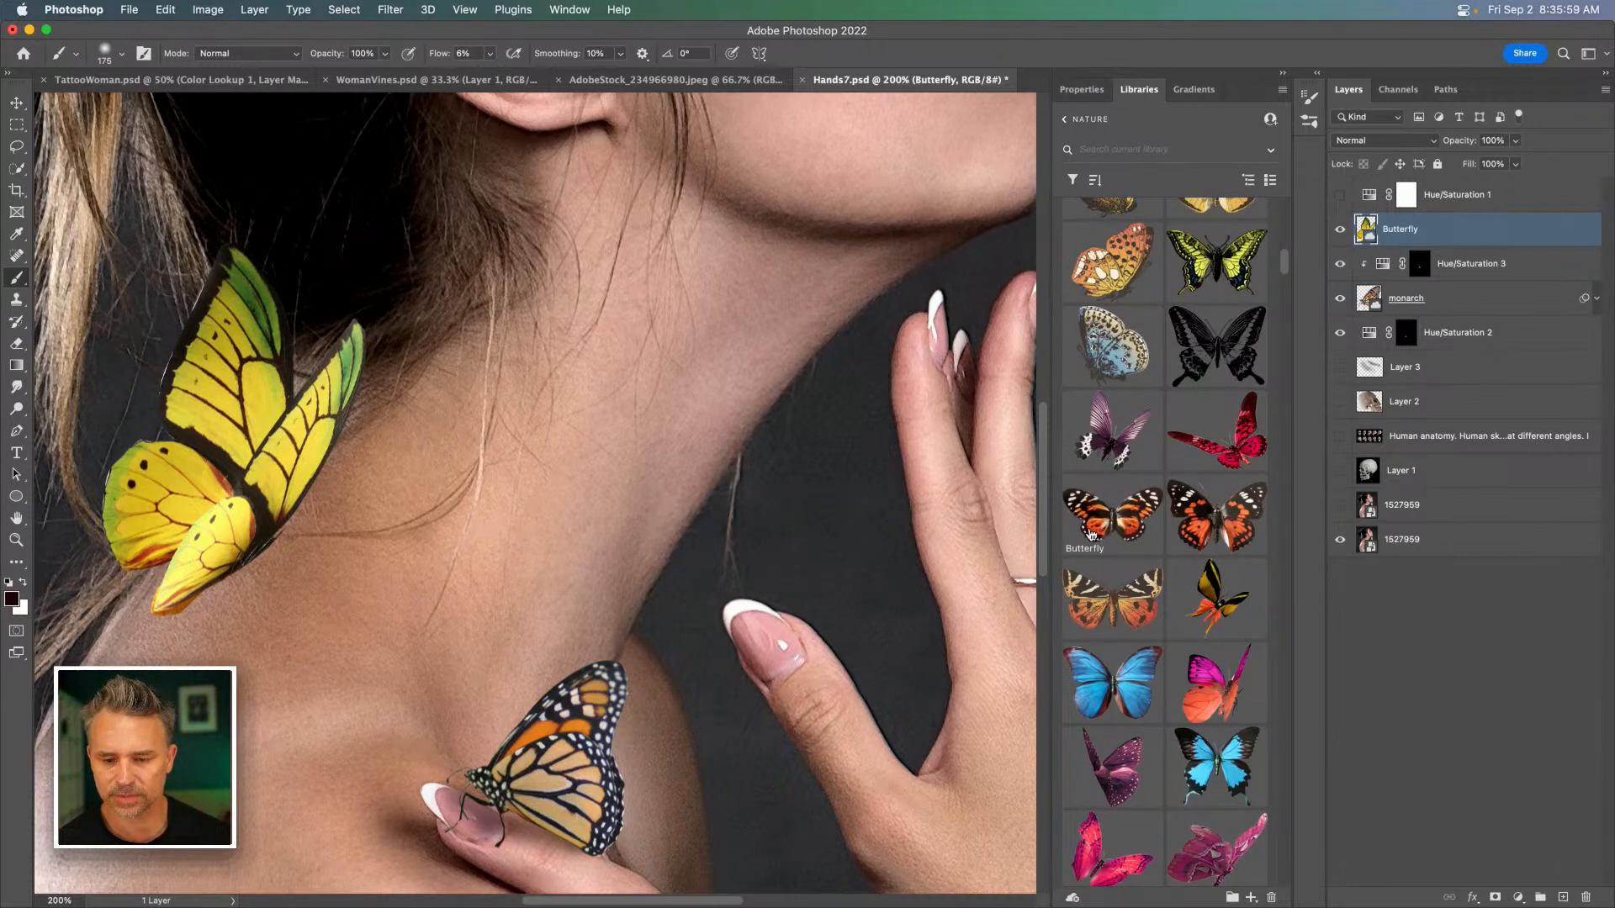
drag(1100, 511, 683, 332)
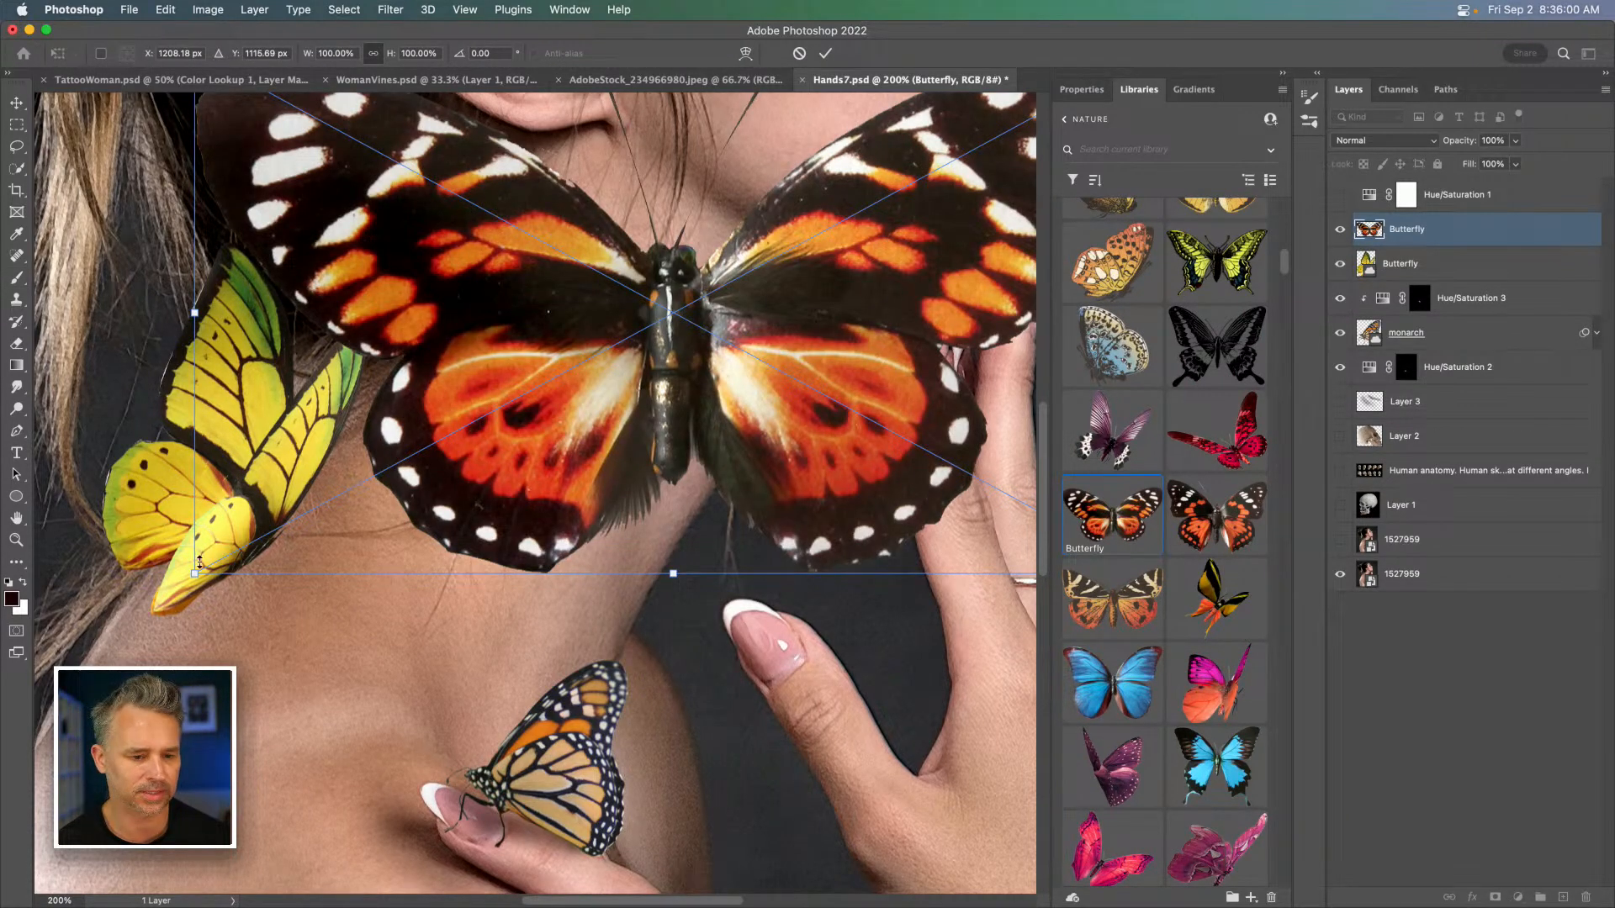
drag(194, 574, 478, 702)
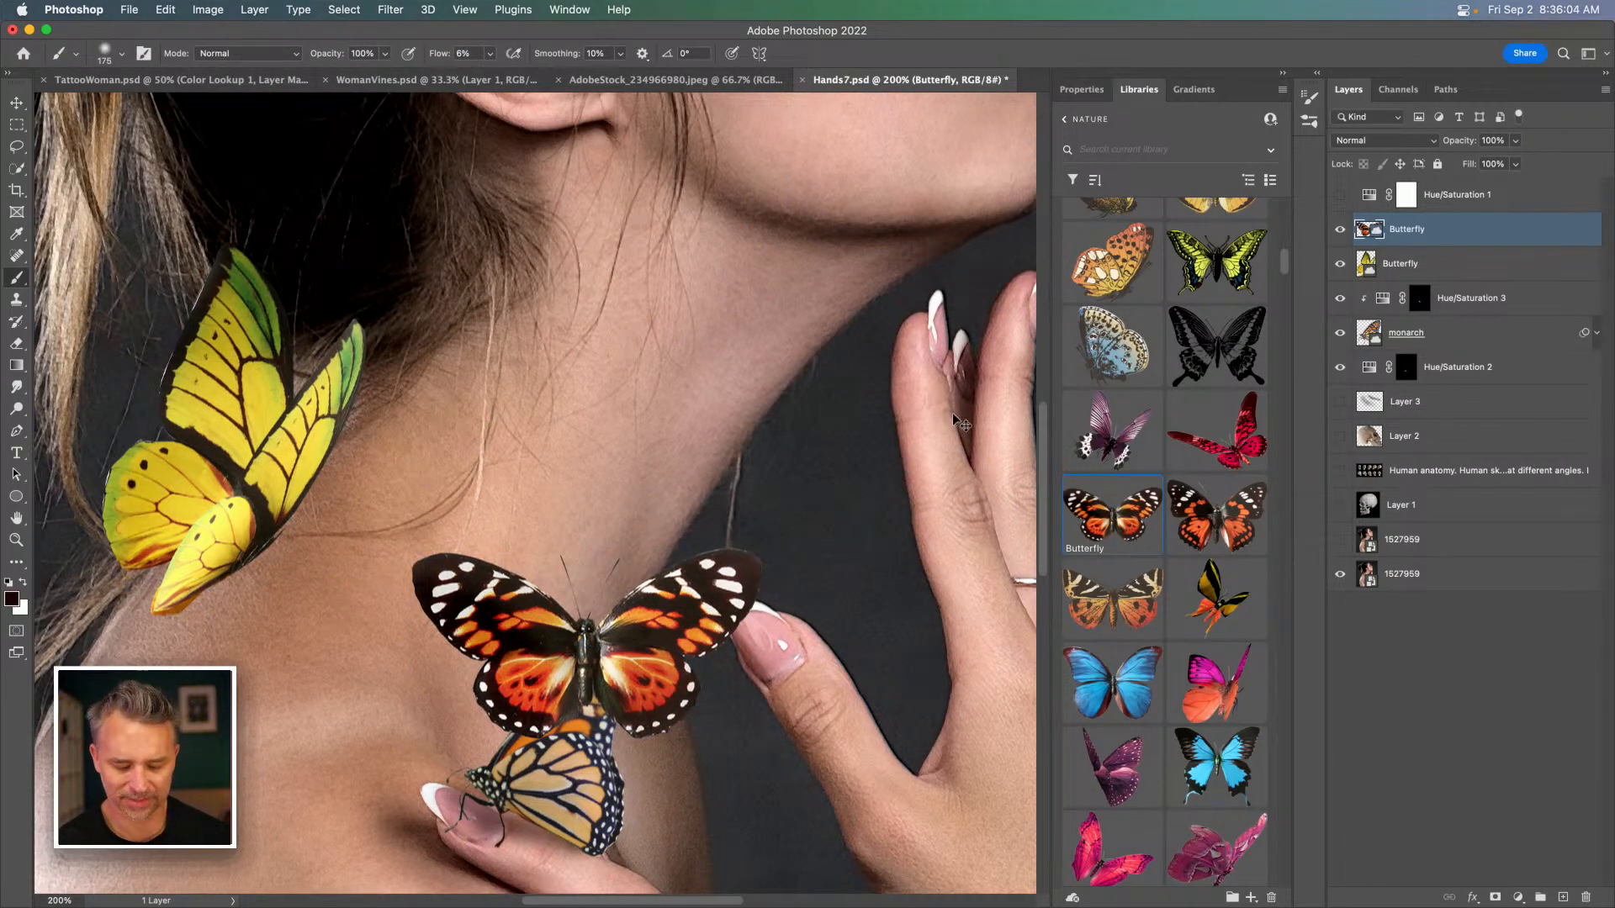
mouse_move(422, 517)
mouse_down()
mouse_move(386, 685)
mouse_move(386, 663)
mouse_up()
key(Return)
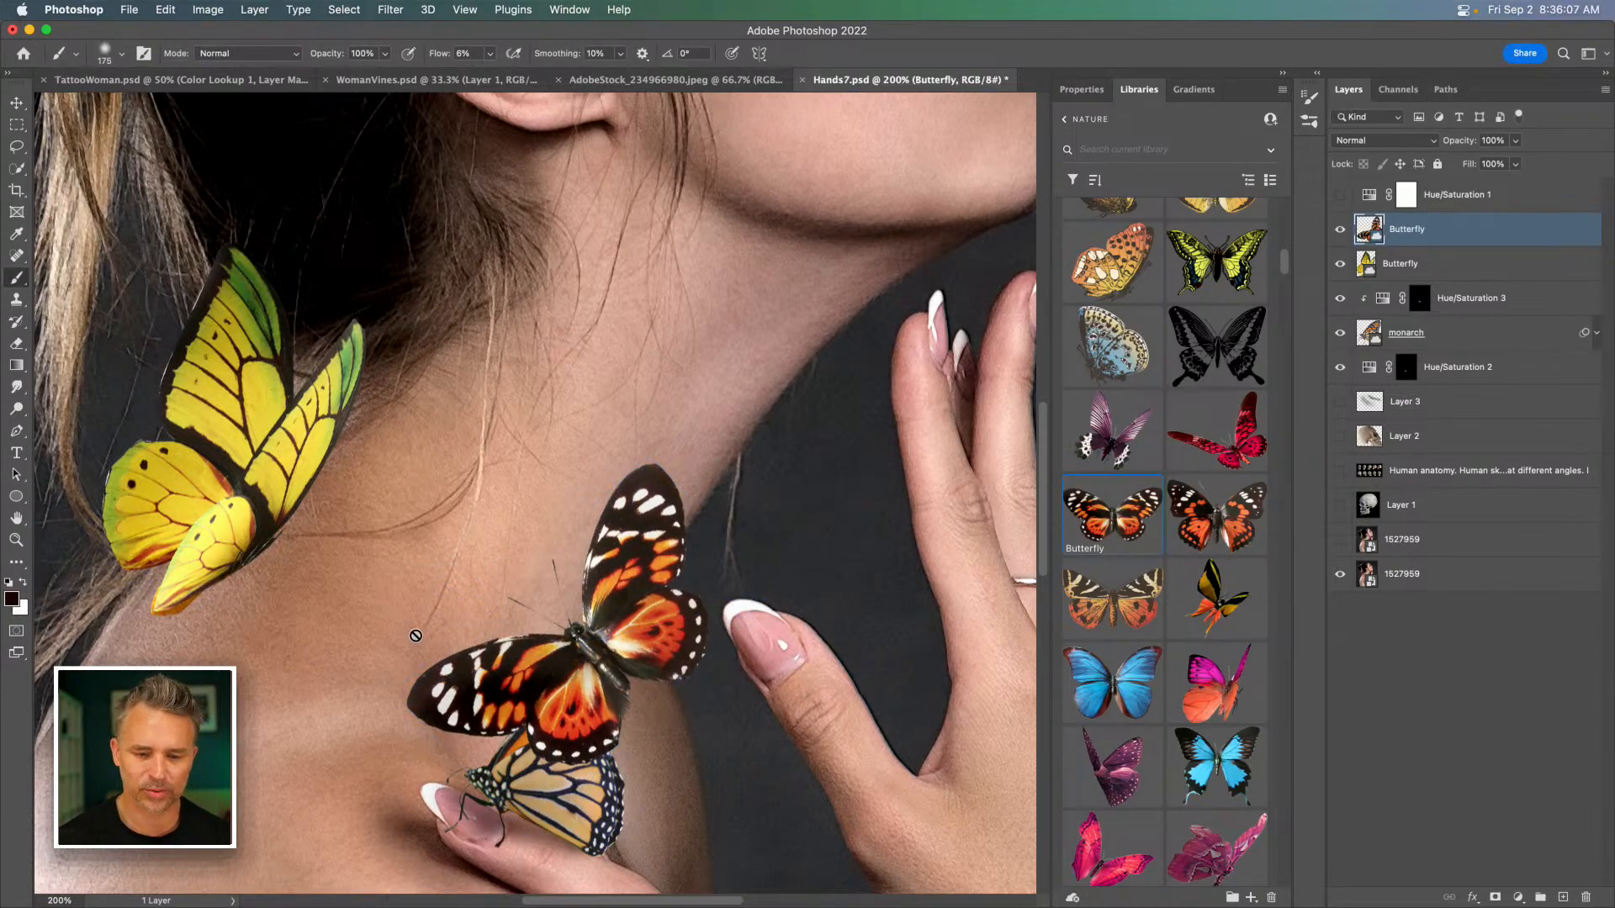
Scale the yellow butterfly down and move it into the woman's hair beside the bun.
key(super+minus)
key(super+minus)
key(super+minus)
key(super+minus)
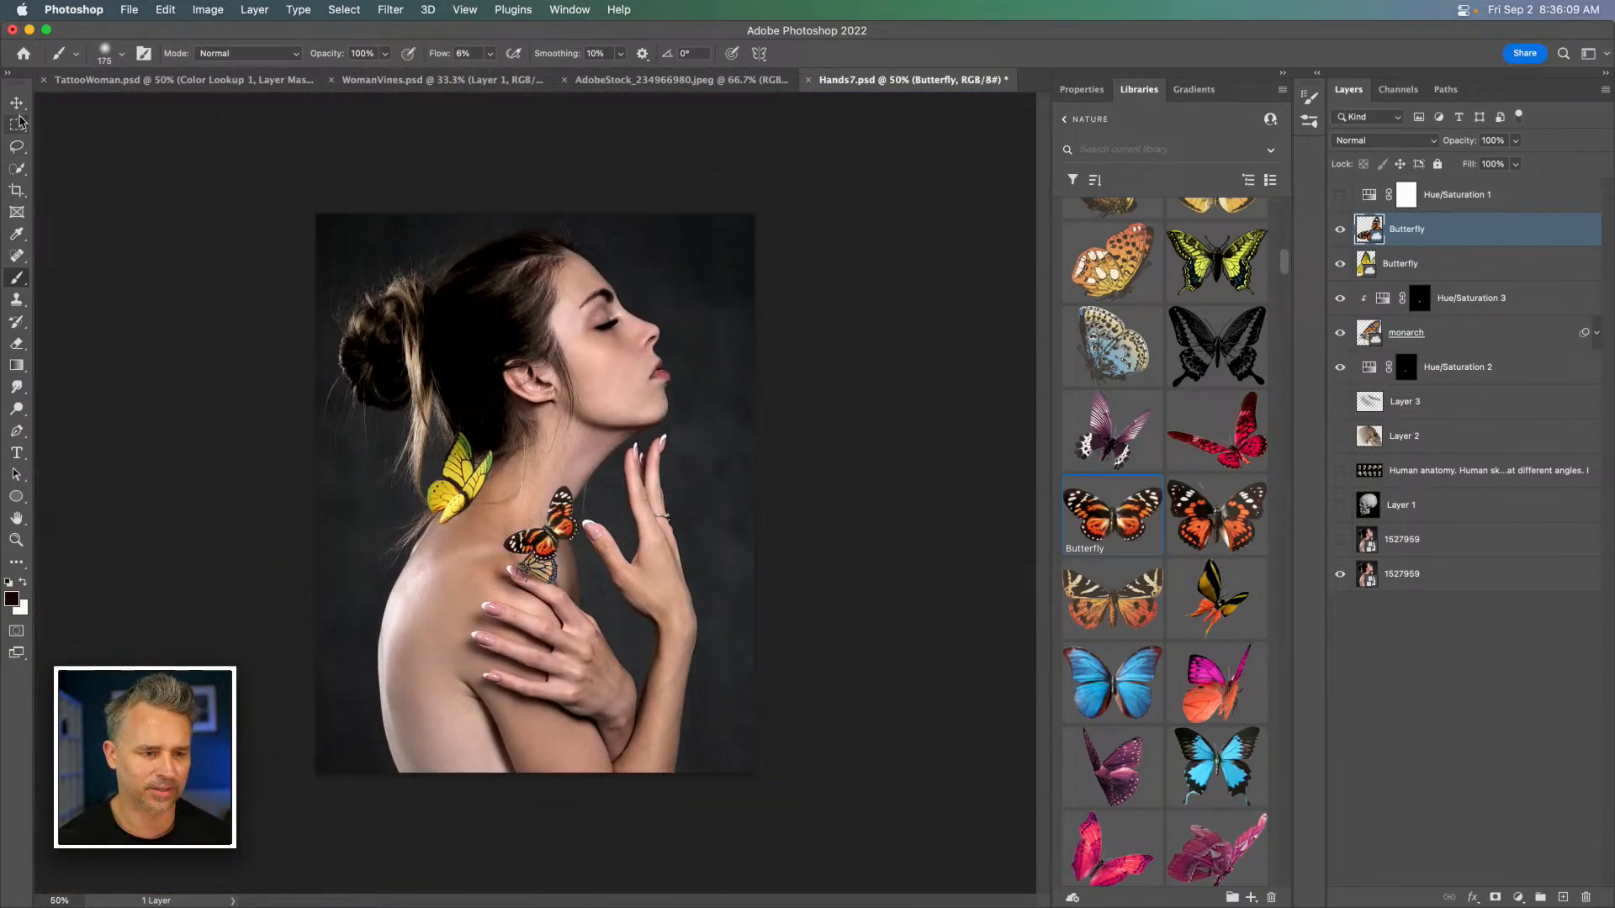
click(16, 102)
click(454, 481)
key(super+t)
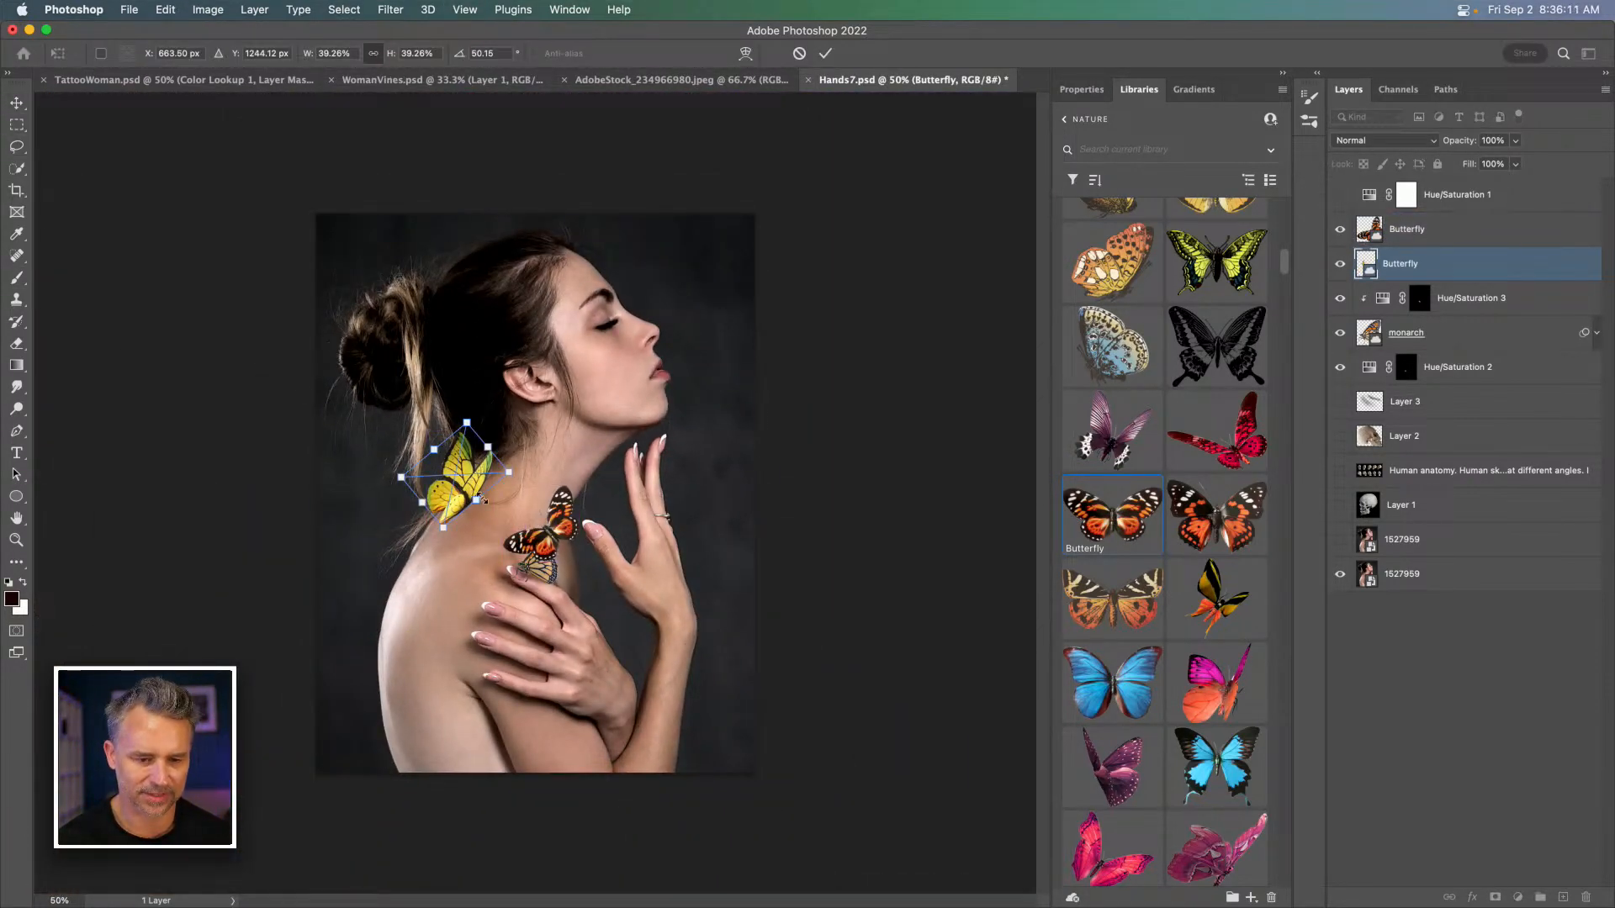
drag(515, 471, 444, 285)
key(Return)
Place the brown and blue open-winged butterfly from the Nature library above the yellow butterfly's layer.
key(super+1)
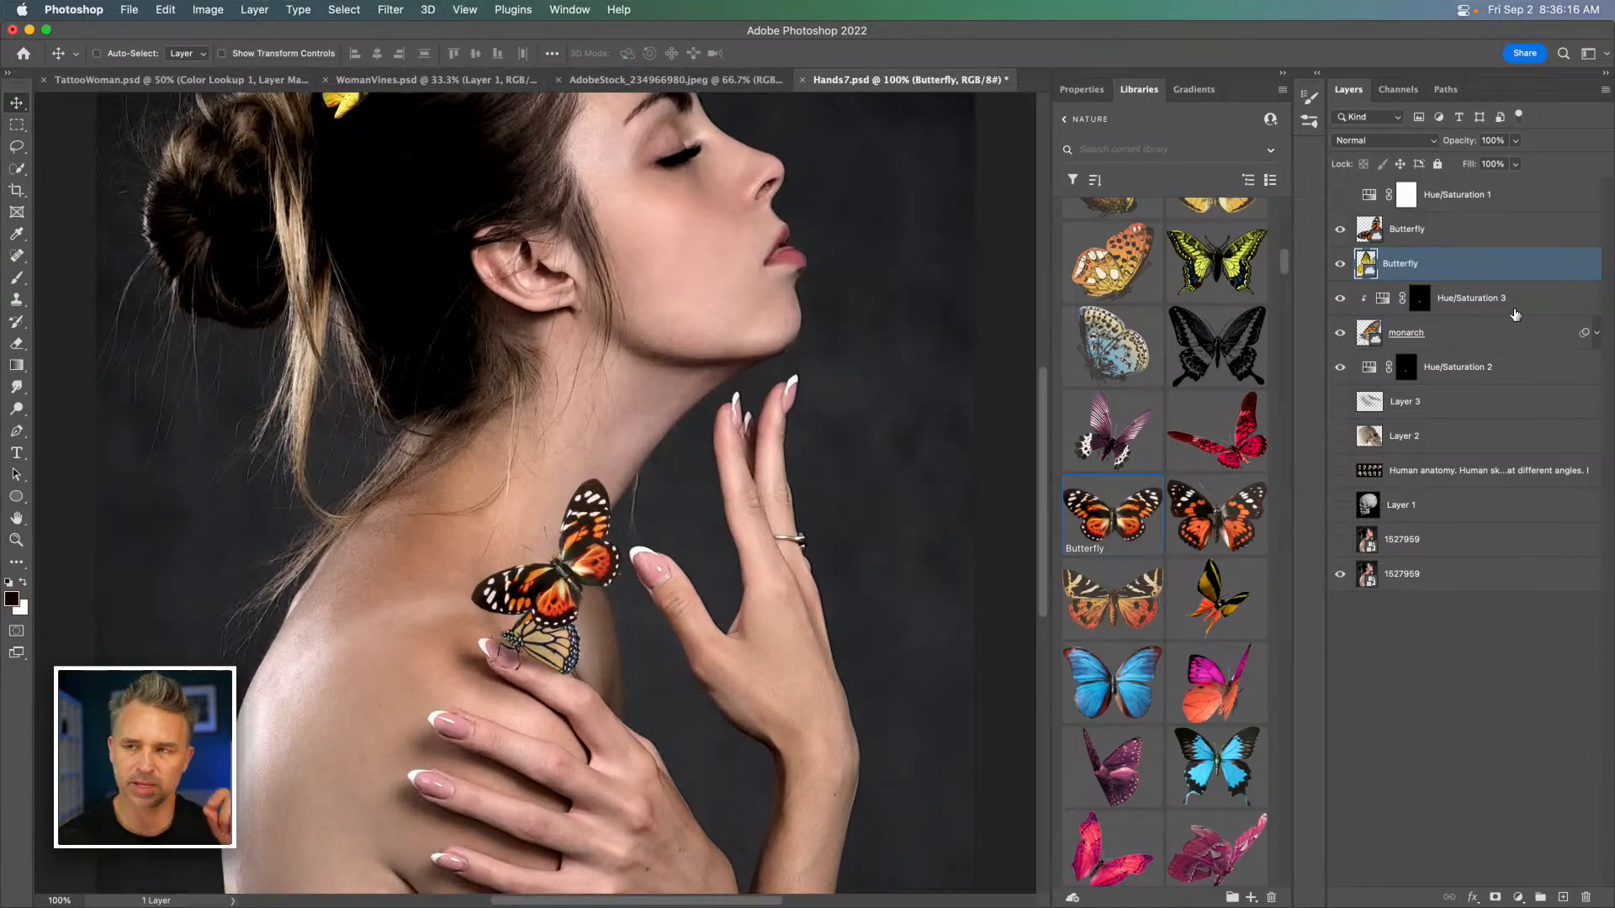
key(super+equal)
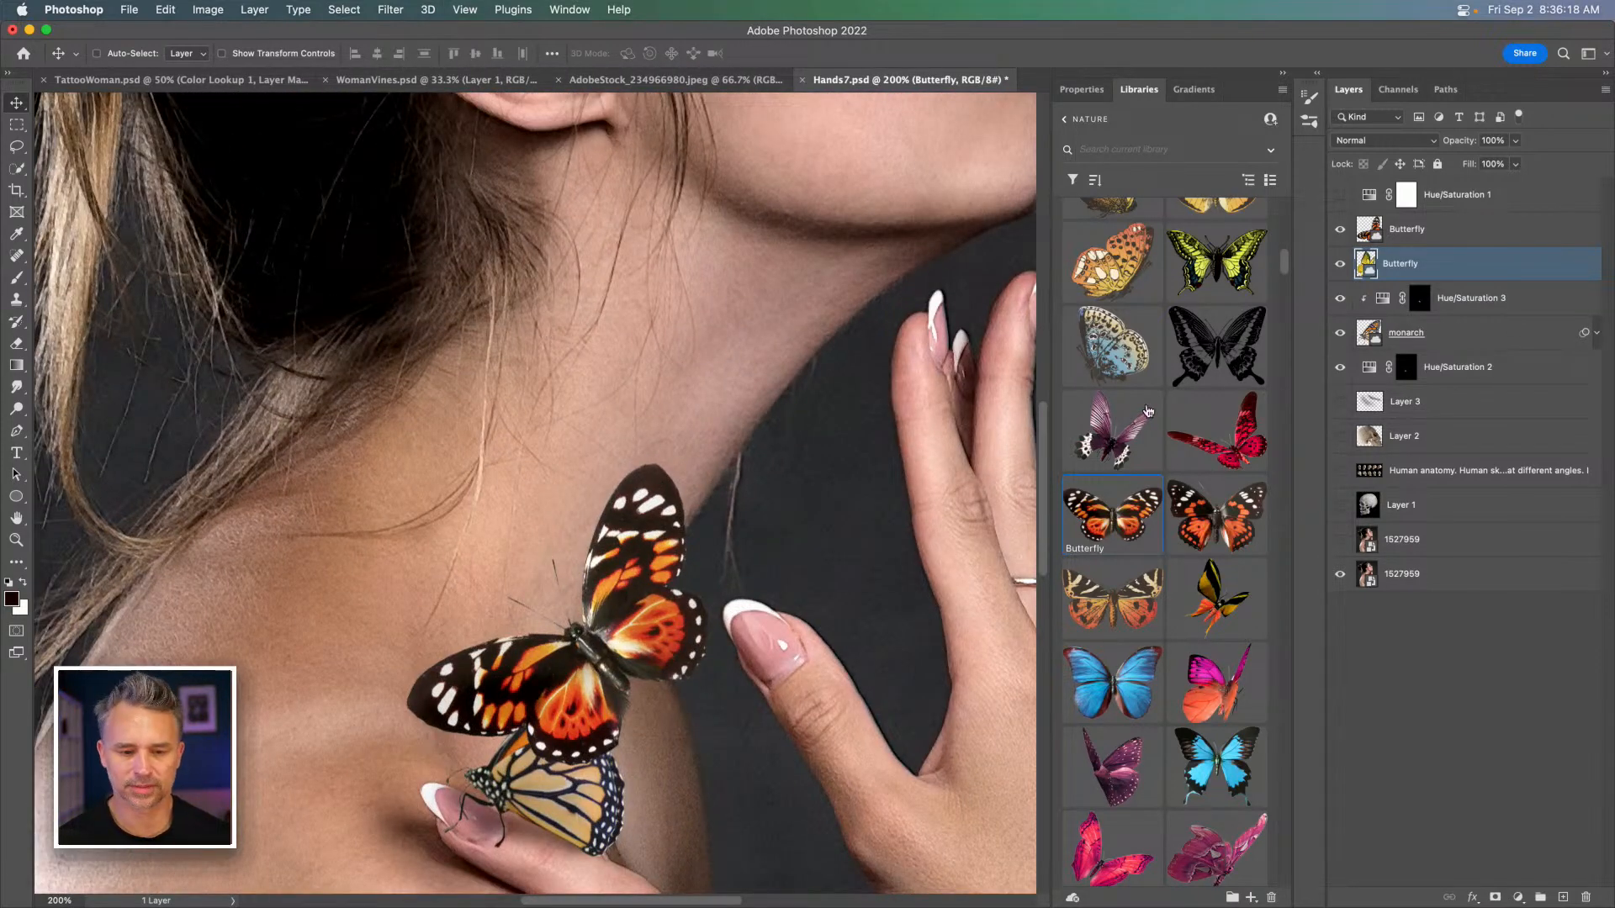
scroll(656, 406, right, 5)
scroll(656, 406, up, 3)
scroll(1085, 486, down, 5)
scroll(1093, 471, down, 8)
drag(1106, 404, 472, 364)
Scale the brown and blue butterfly down, rotate it slightly, and place it at the loose hair ends behind her shoulder.
key(super+minus)
key(super+minus)
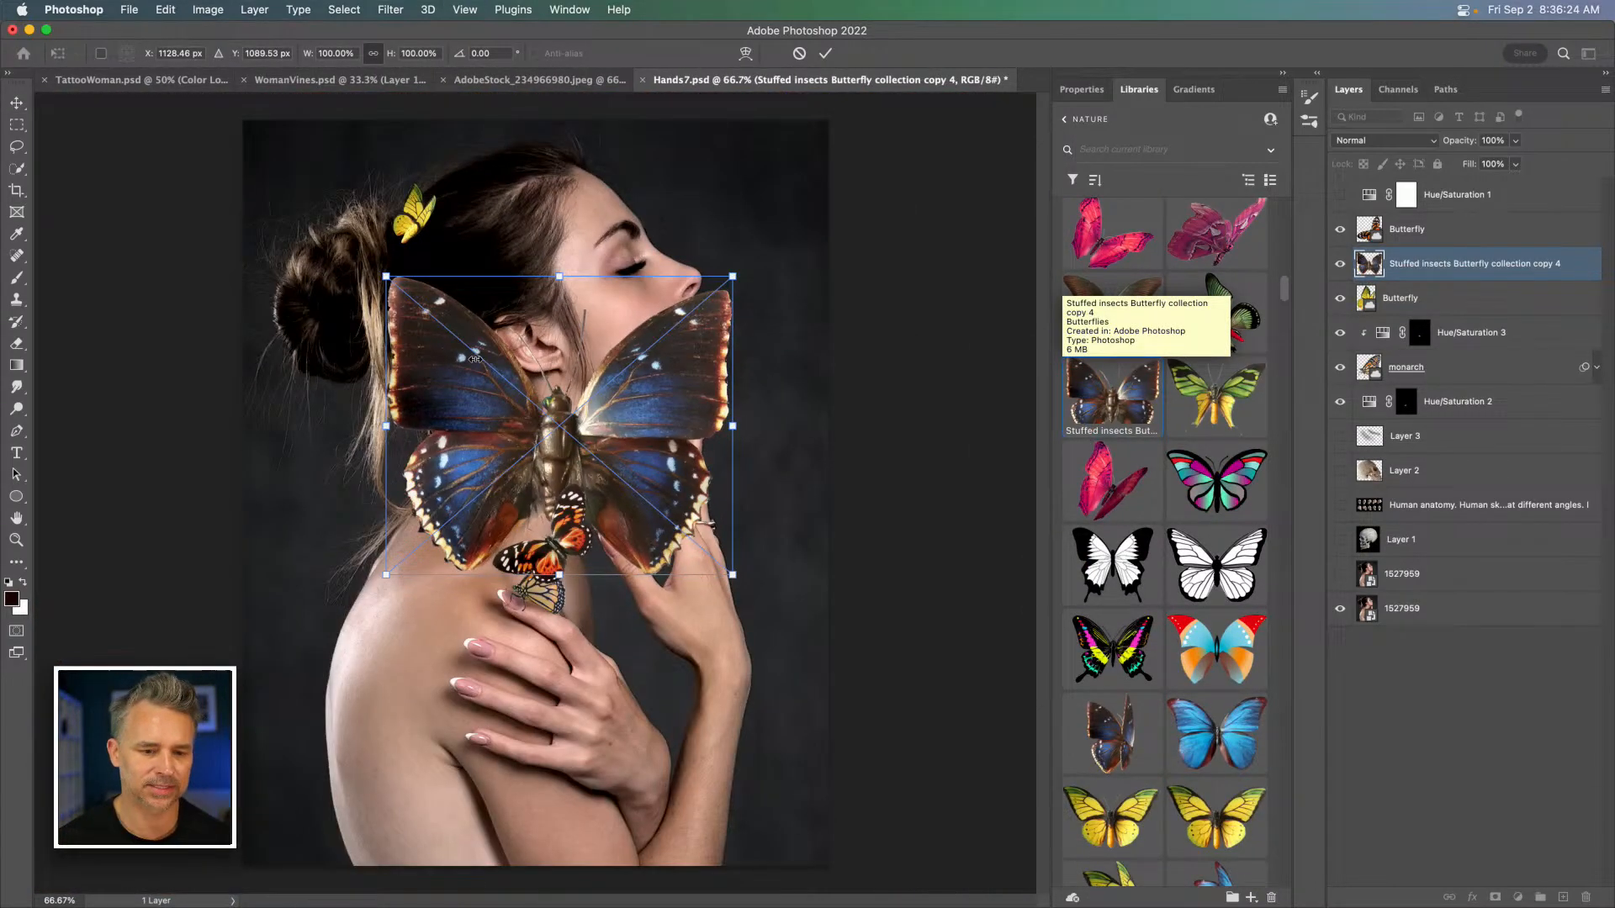
drag(395, 573, 659, 331)
drag(654, 252, 360, 531)
key(Return)
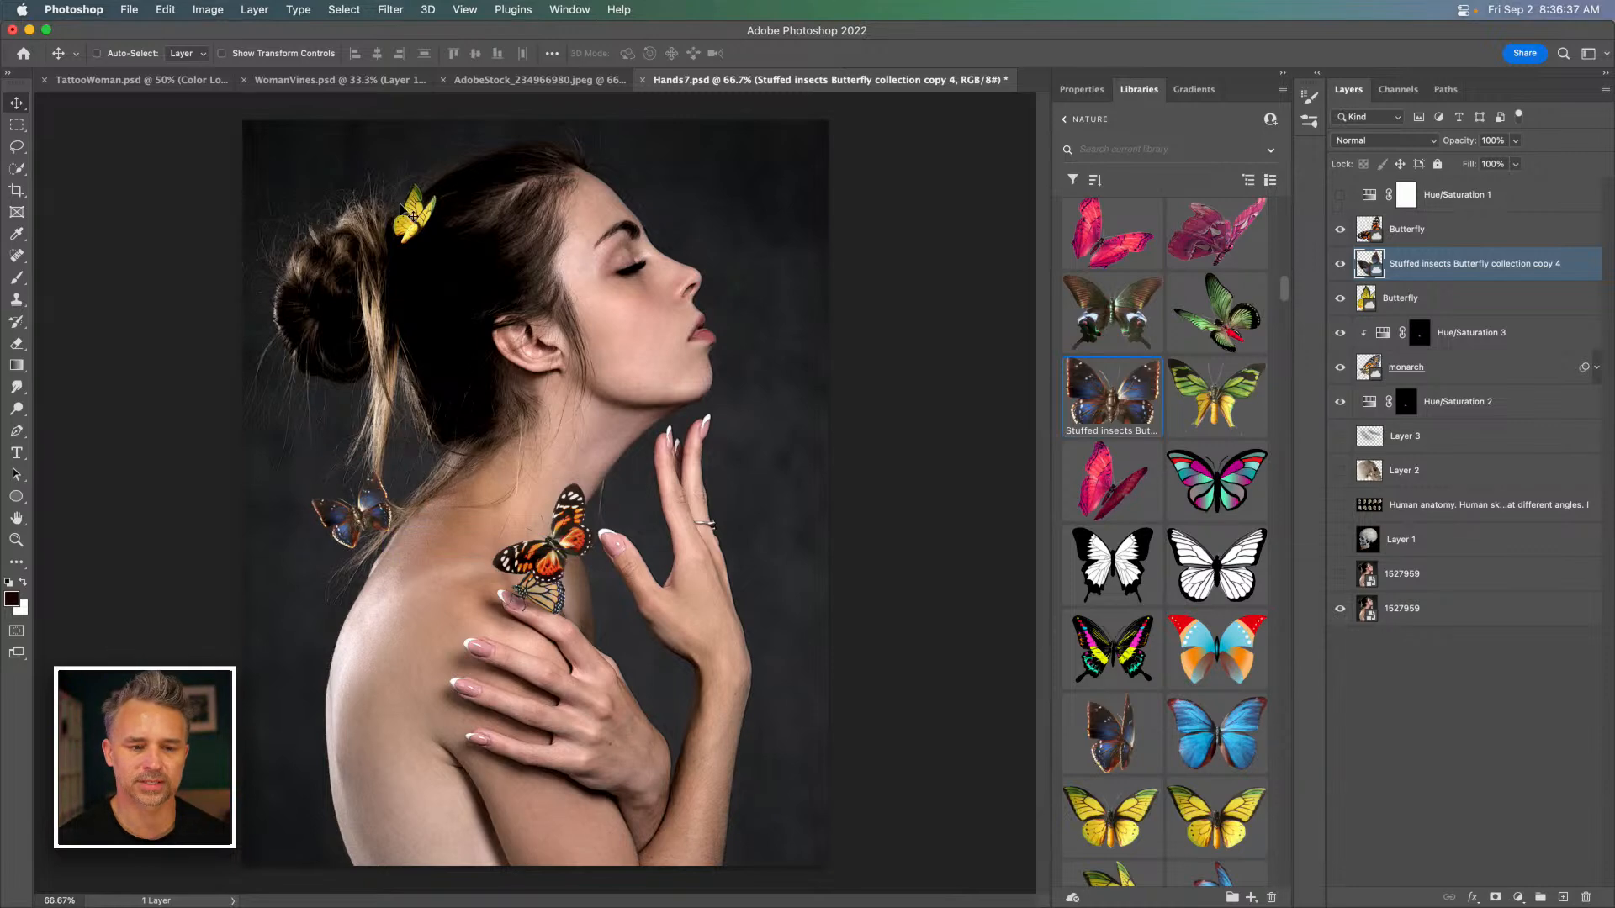
Select the layer of the yellow butterfly beside the hair bun.
click(1511, 296)
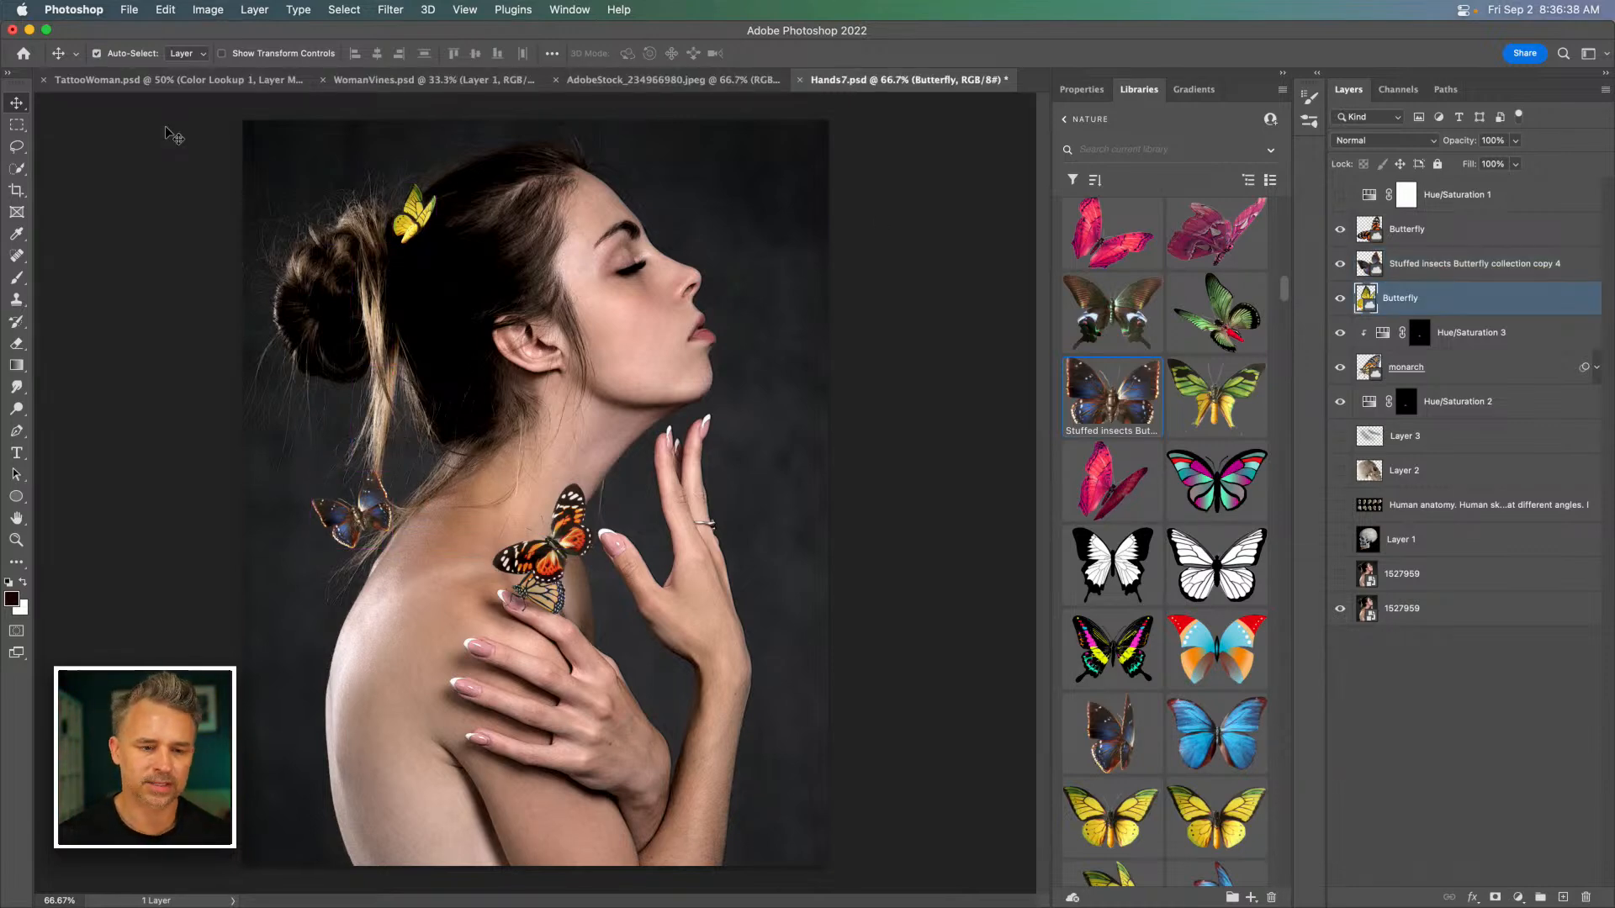
key(super+plus)
drag(439, 320, 676, 708)
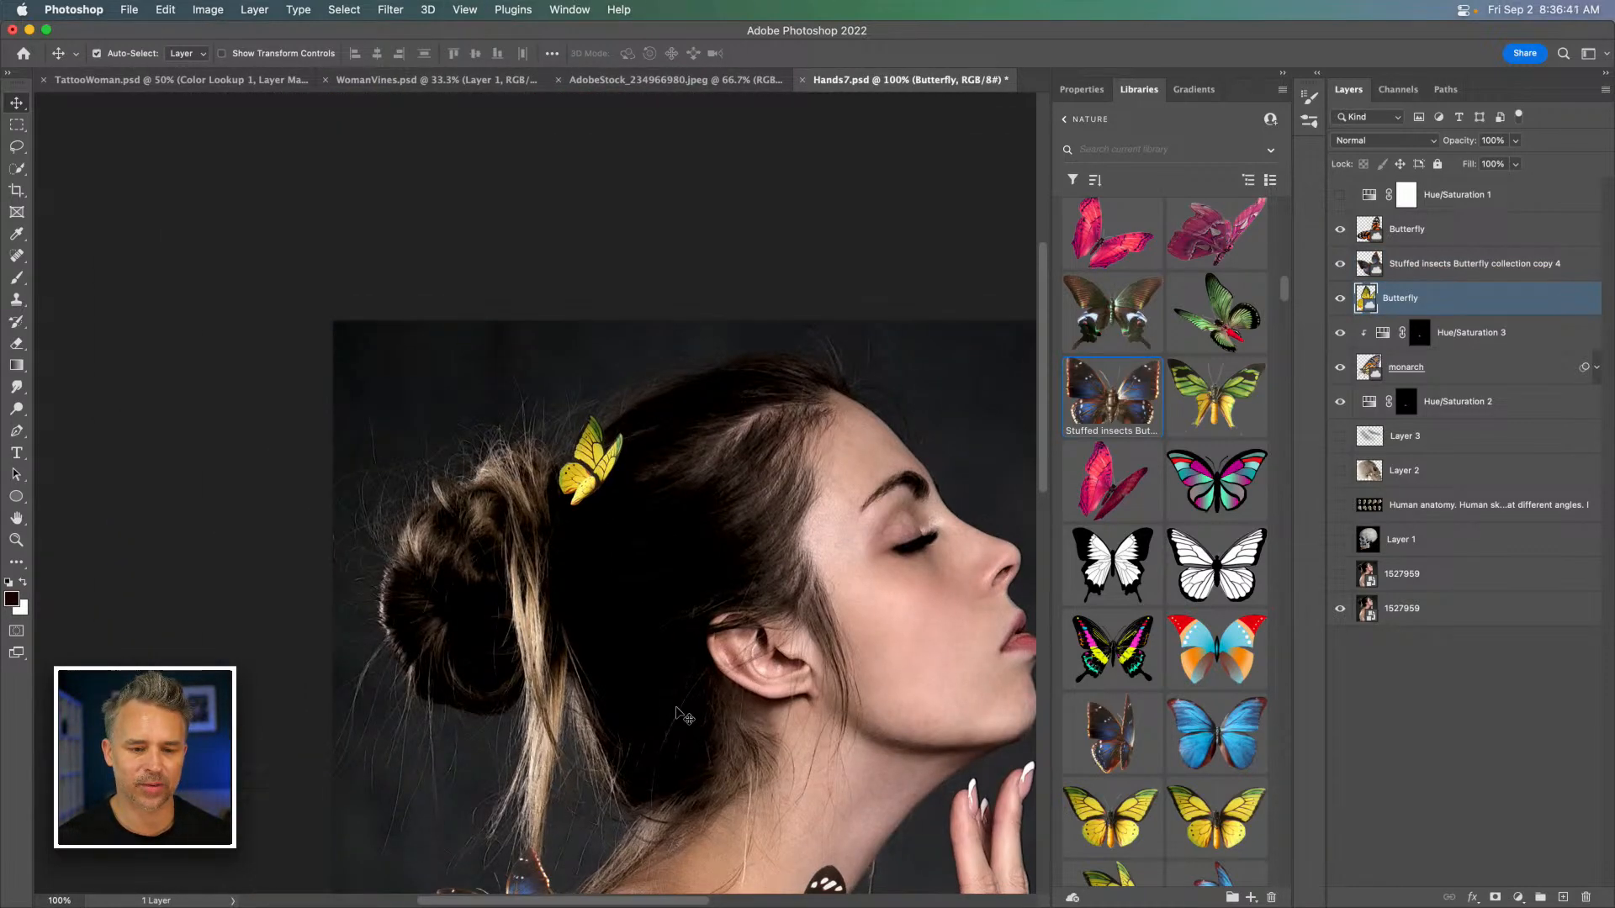
key(super+plus)
drag(623, 504, 509, 481)
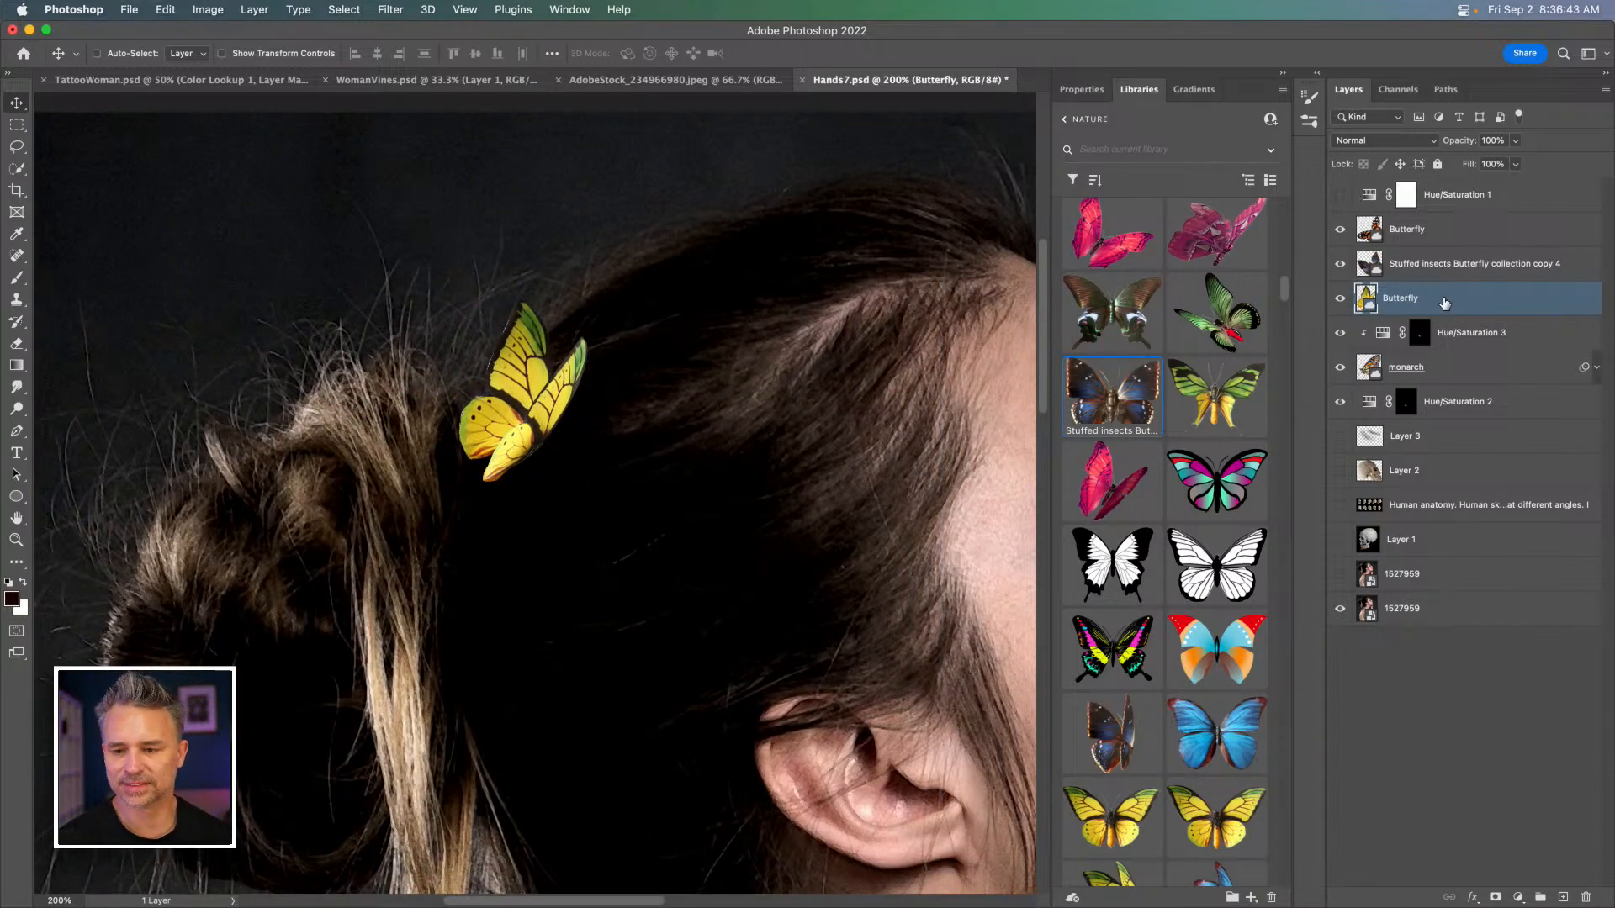
click(1562, 897)
key(super+alt+g)
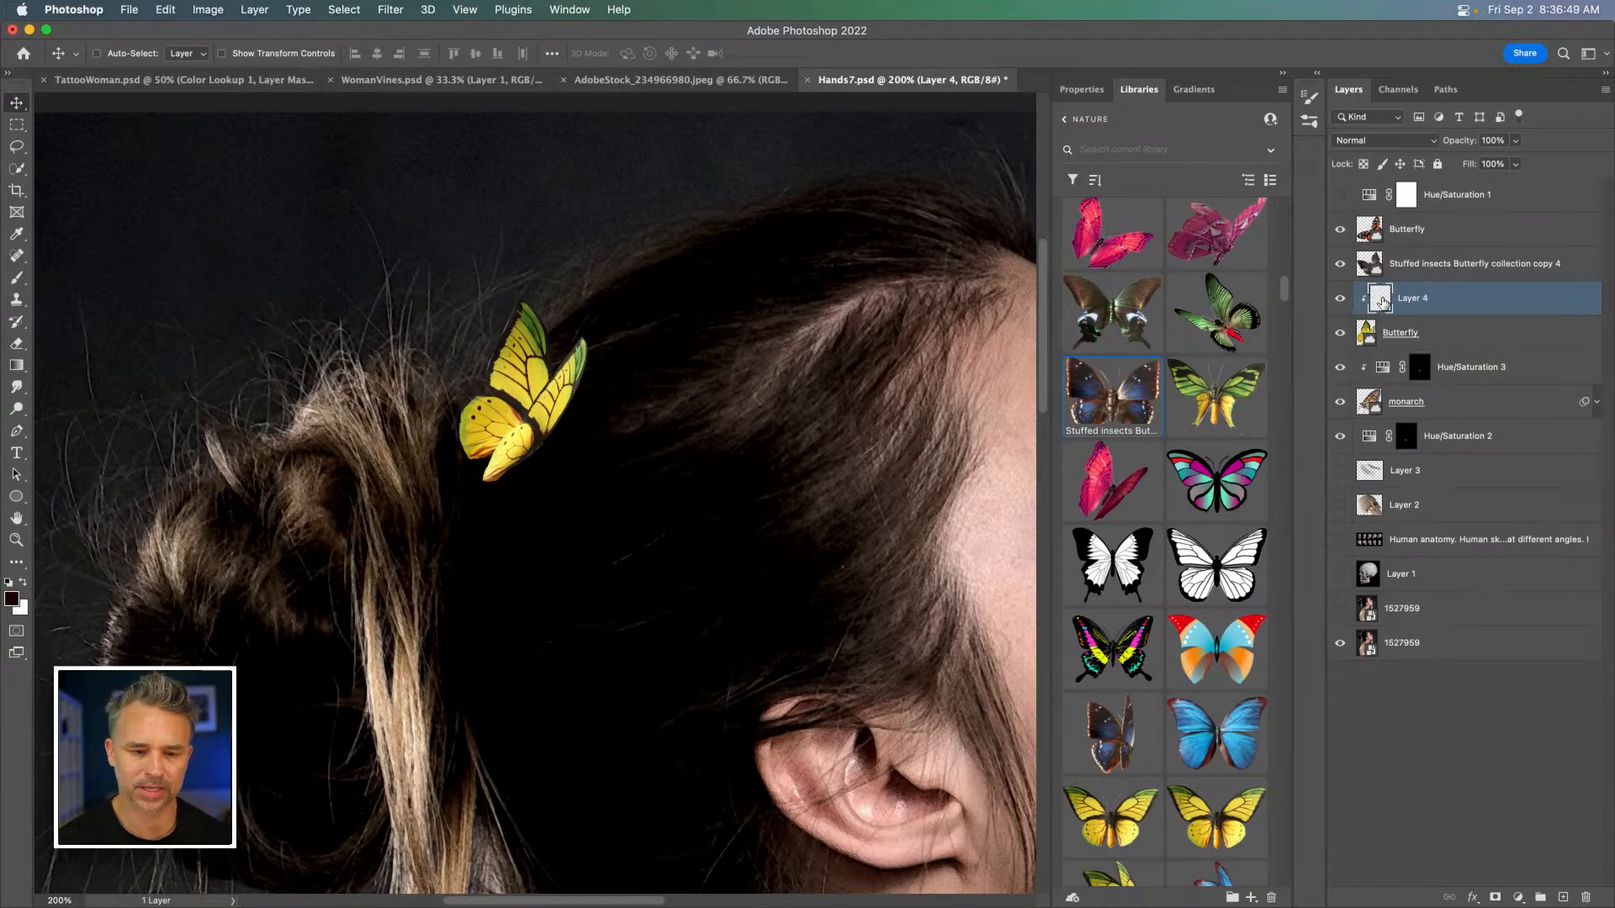
key(Delete)
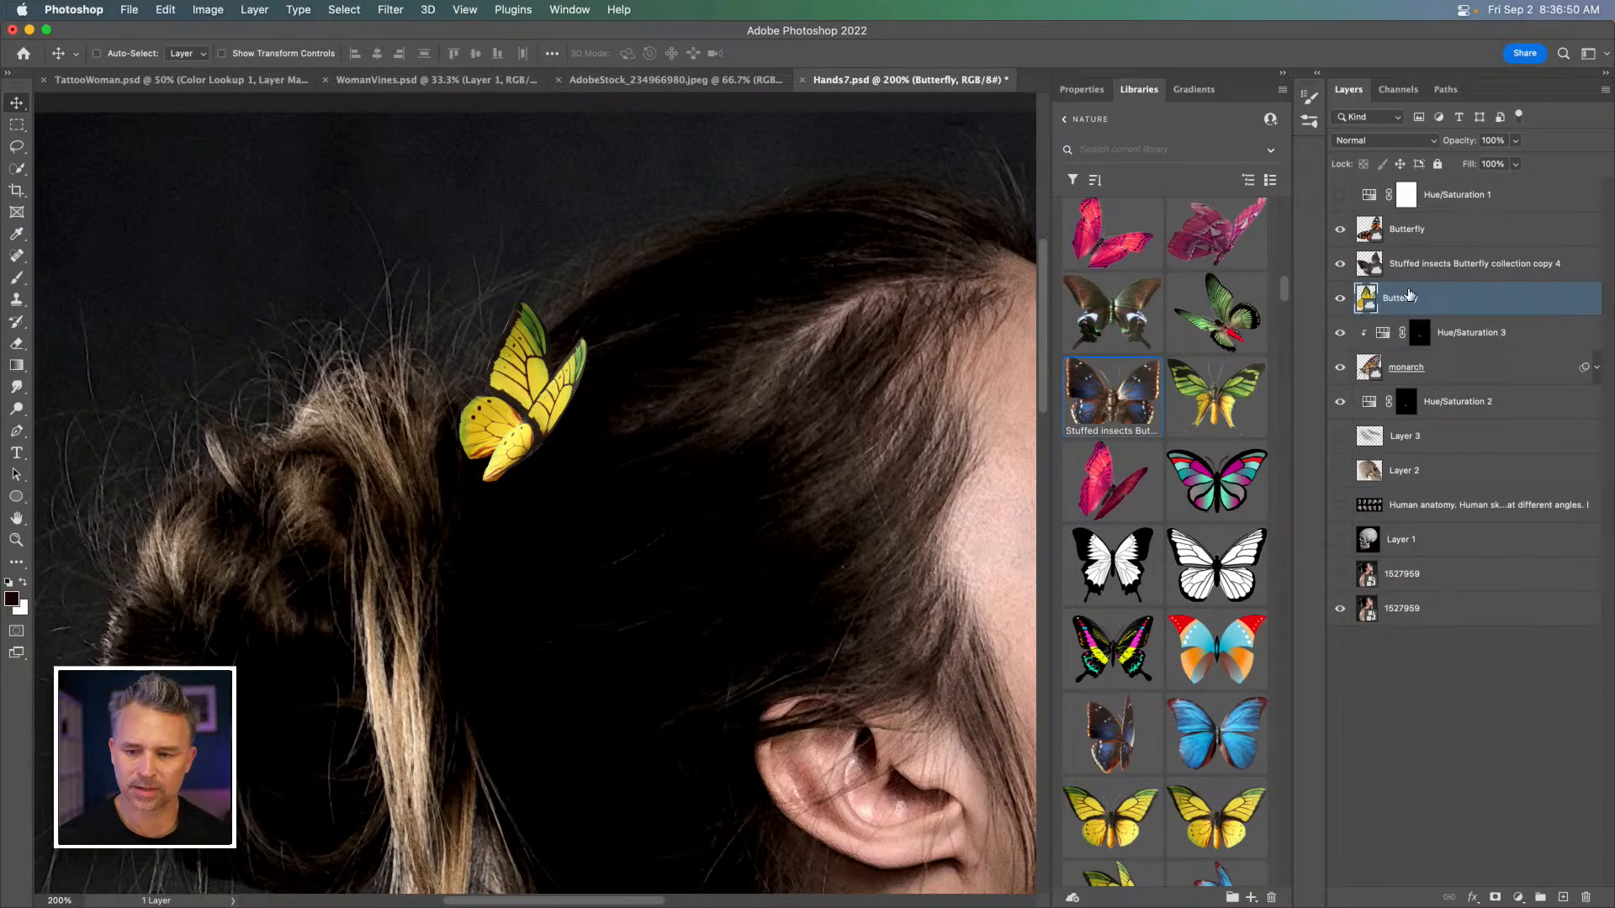
Add a Hue/Saturation adjustment layer above the yellow butterfly and clip it to that butterfly's layer.
click(1518, 897)
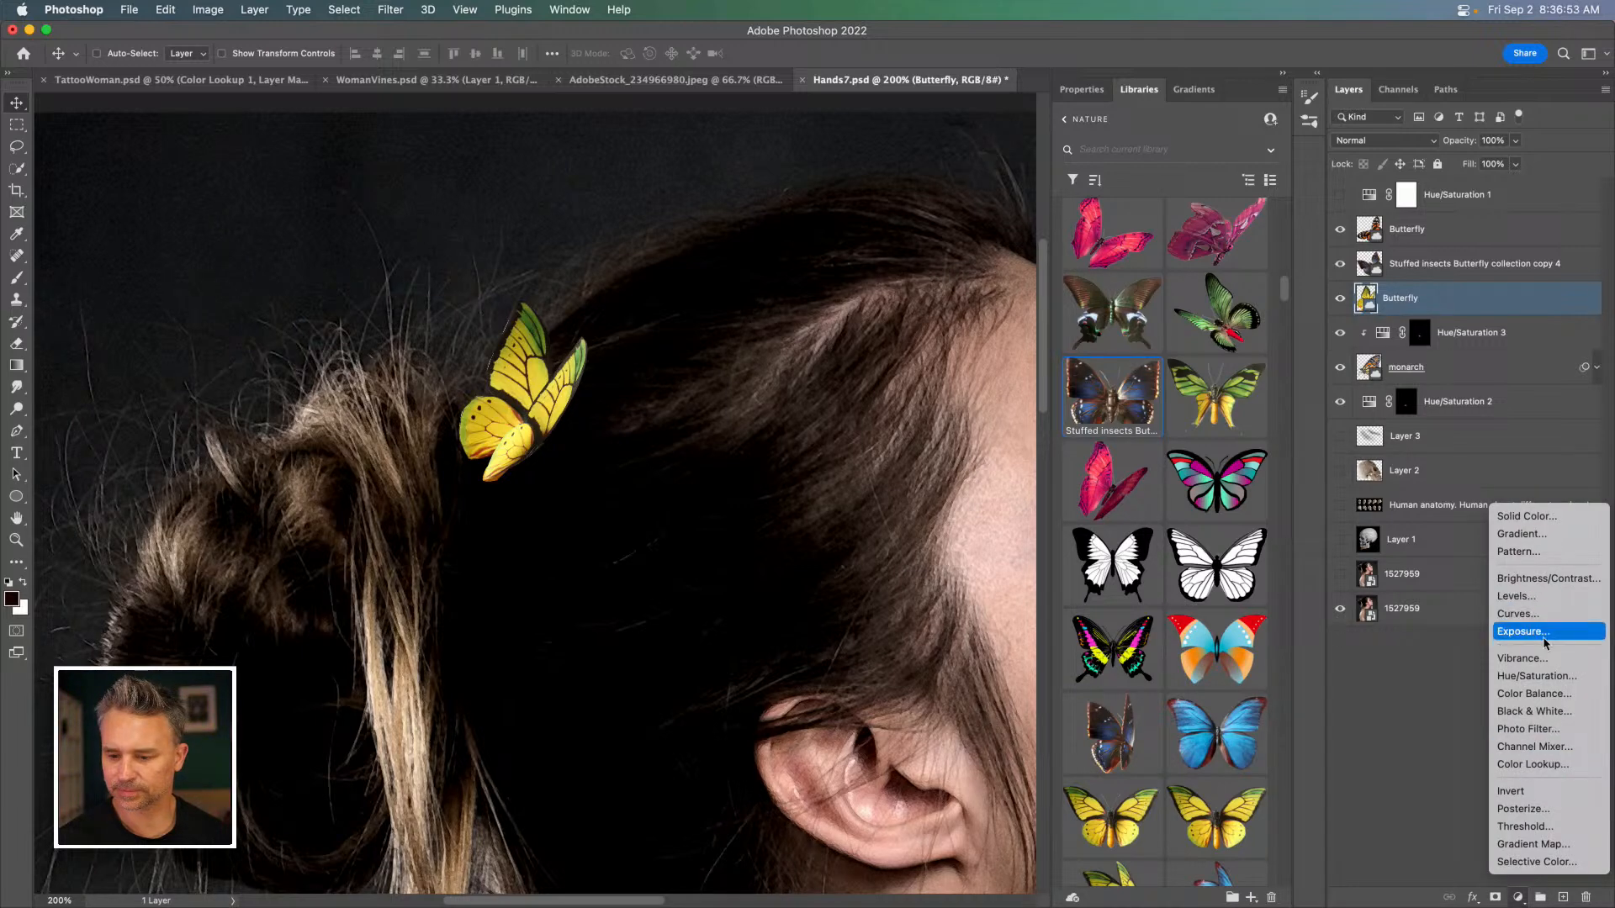
click(1554, 685)
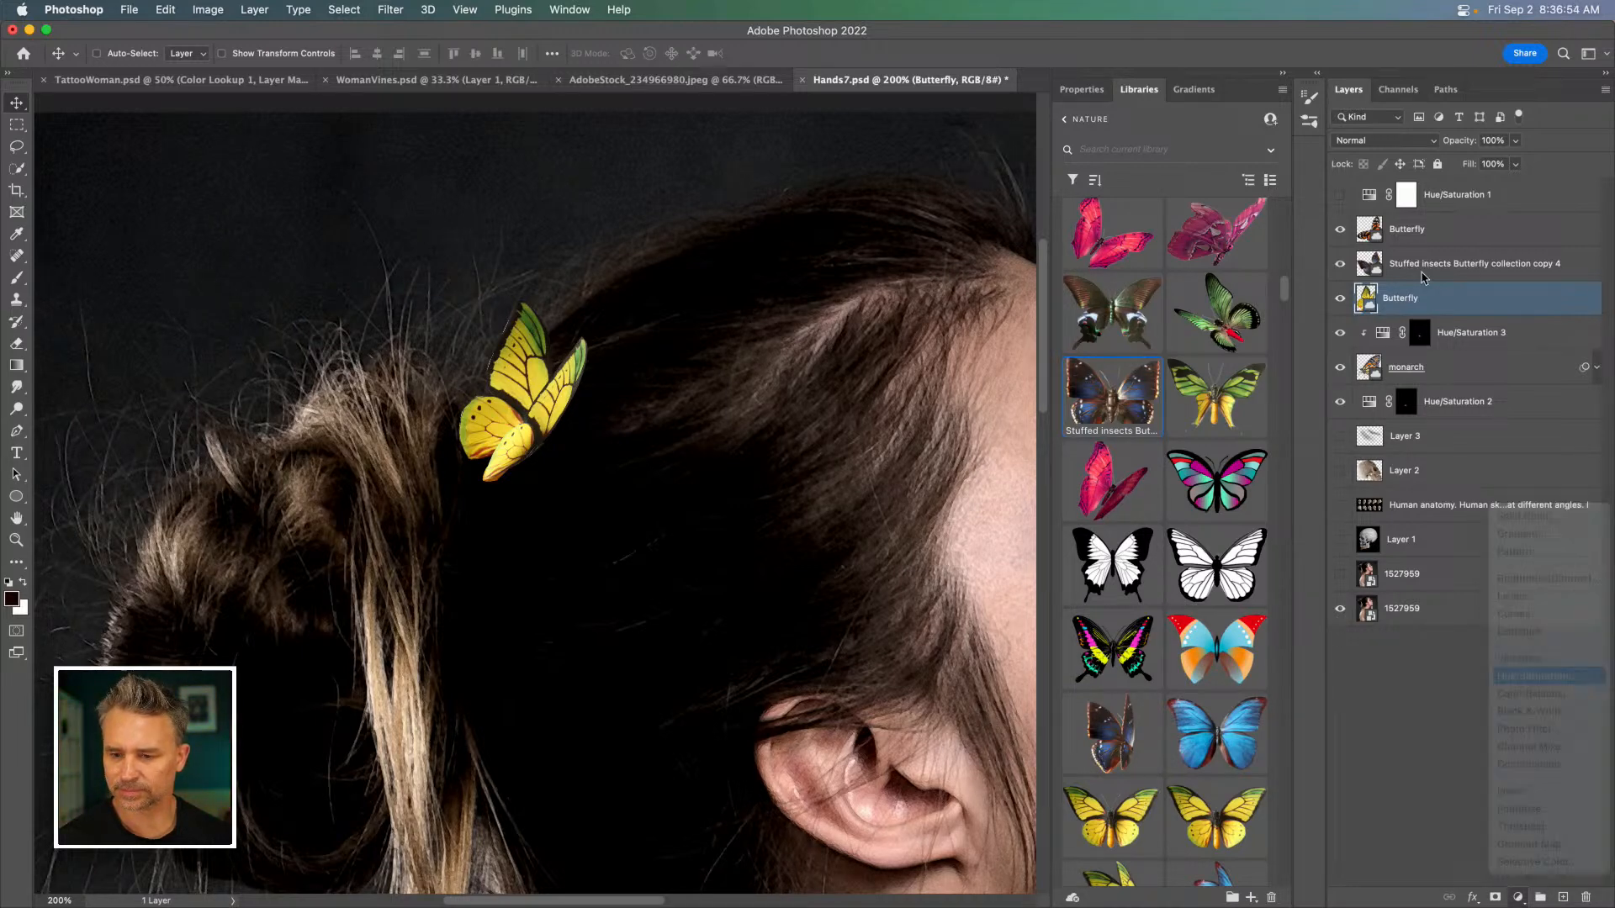
key(super+0)
alt+click(1442, 313)
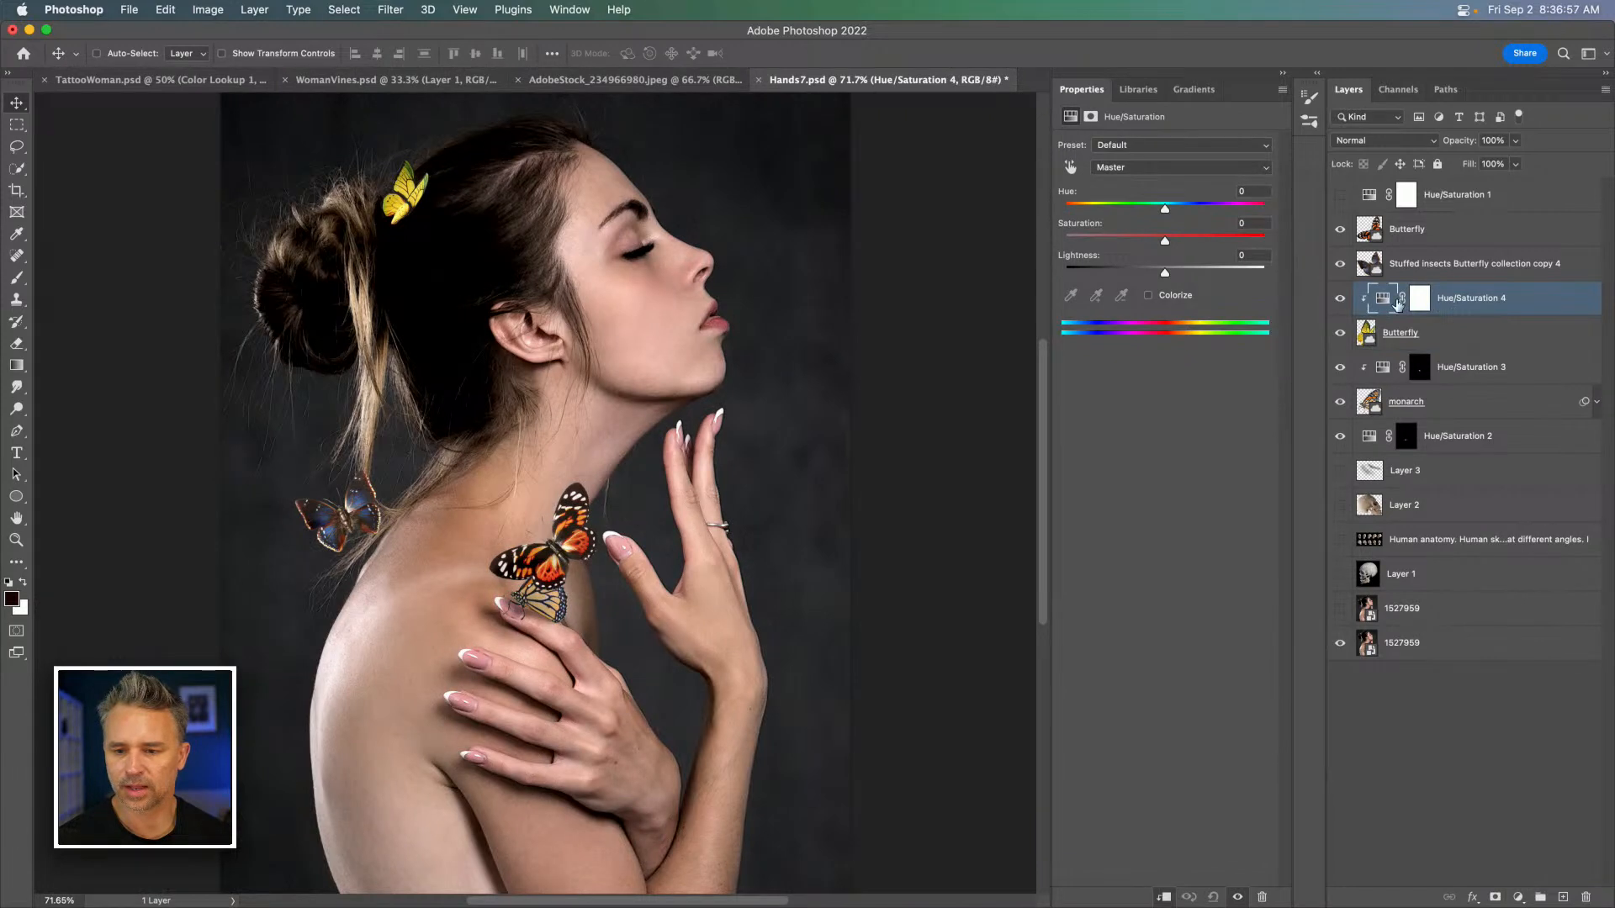
Darken the yellow butterfly by setting the clipped Hue/Saturation adjustment to saturation -7 and lightness -53.
drag(1153, 240, 1106, 272)
key(super+plus)
key(super+plus)
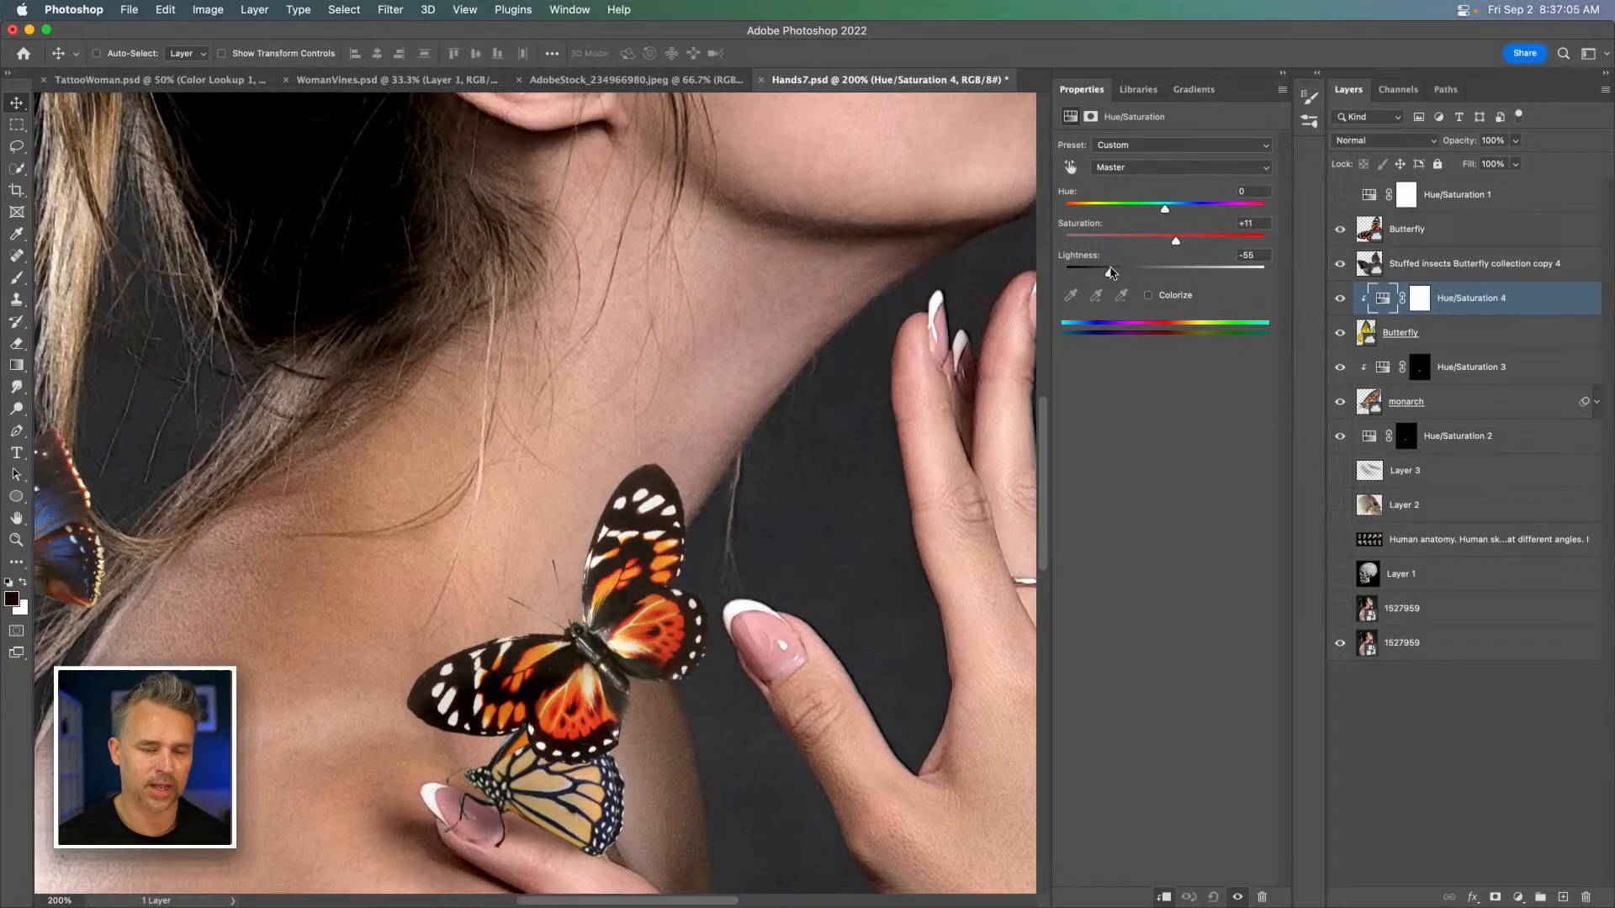
drag(379, 199, 562, 642)
drag(332, 181, 490, 458)
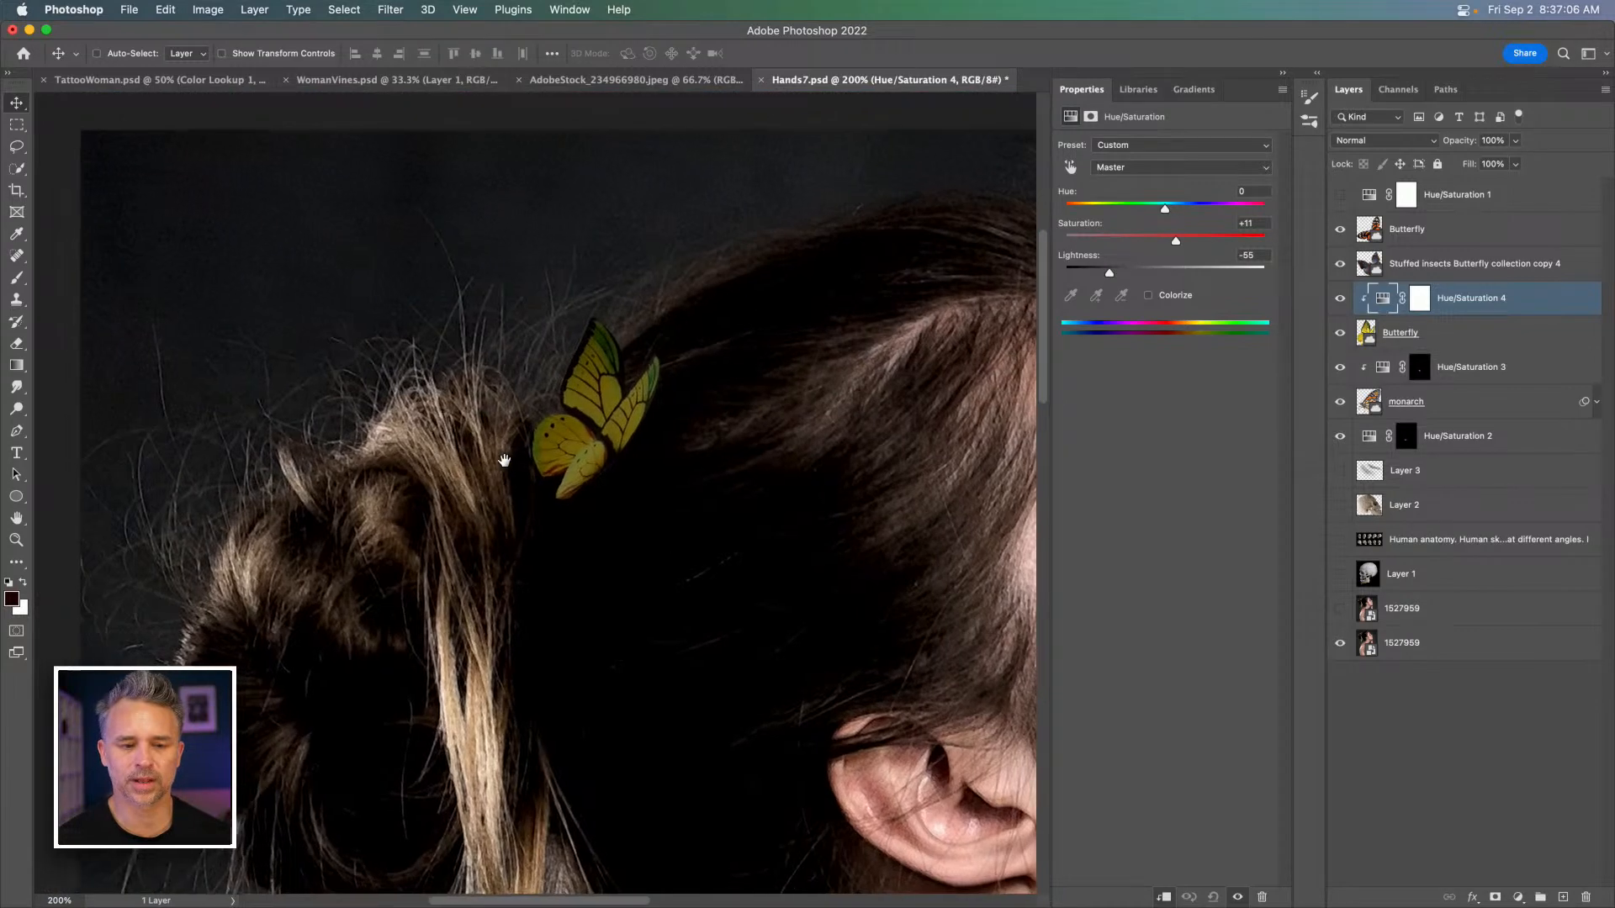
key(super+plus)
drag(1111, 281, 1162, 245)
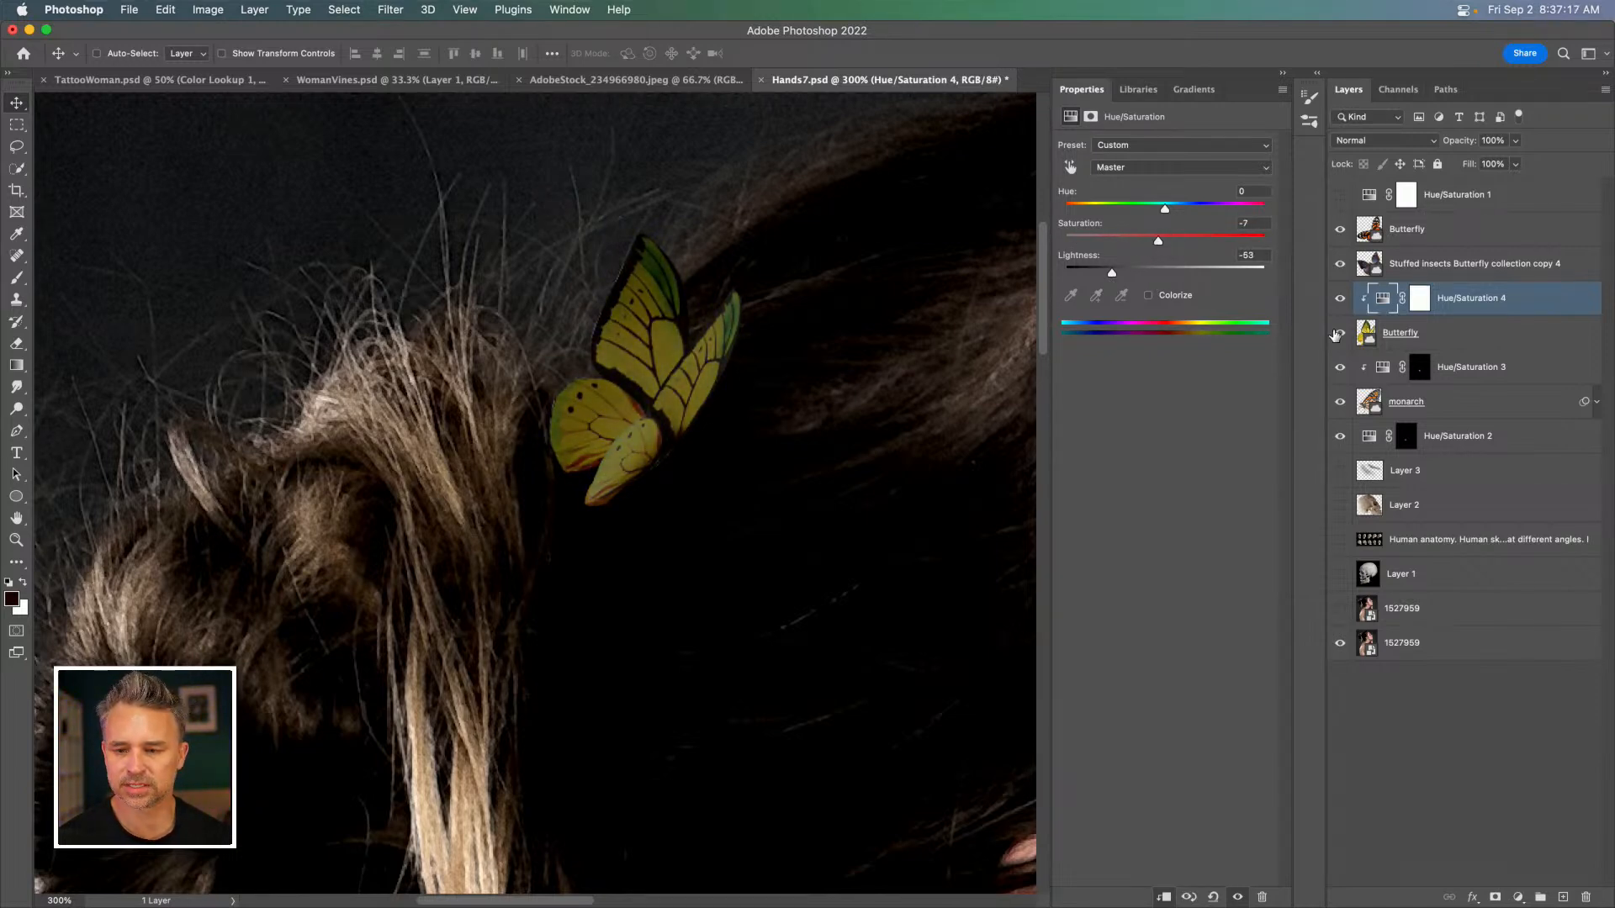
Paint black at 6% flow on the Hue/Saturation 4 mask to lighten the yellow butterfly's upper wings.
click(1420, 297)
key(b)
key(d)
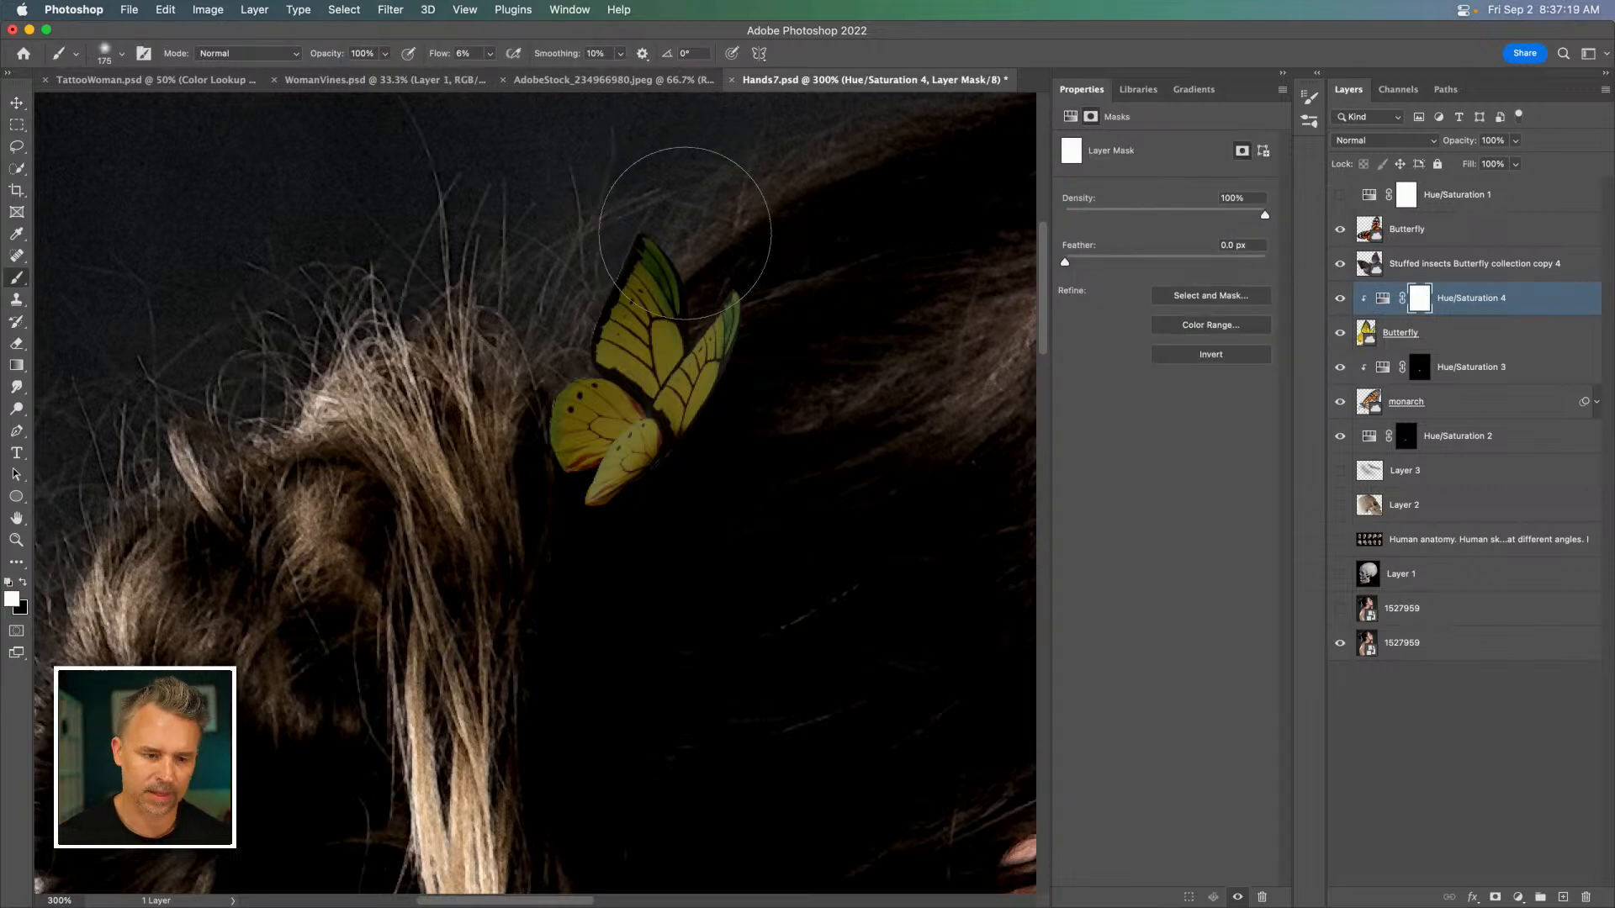
key(x)
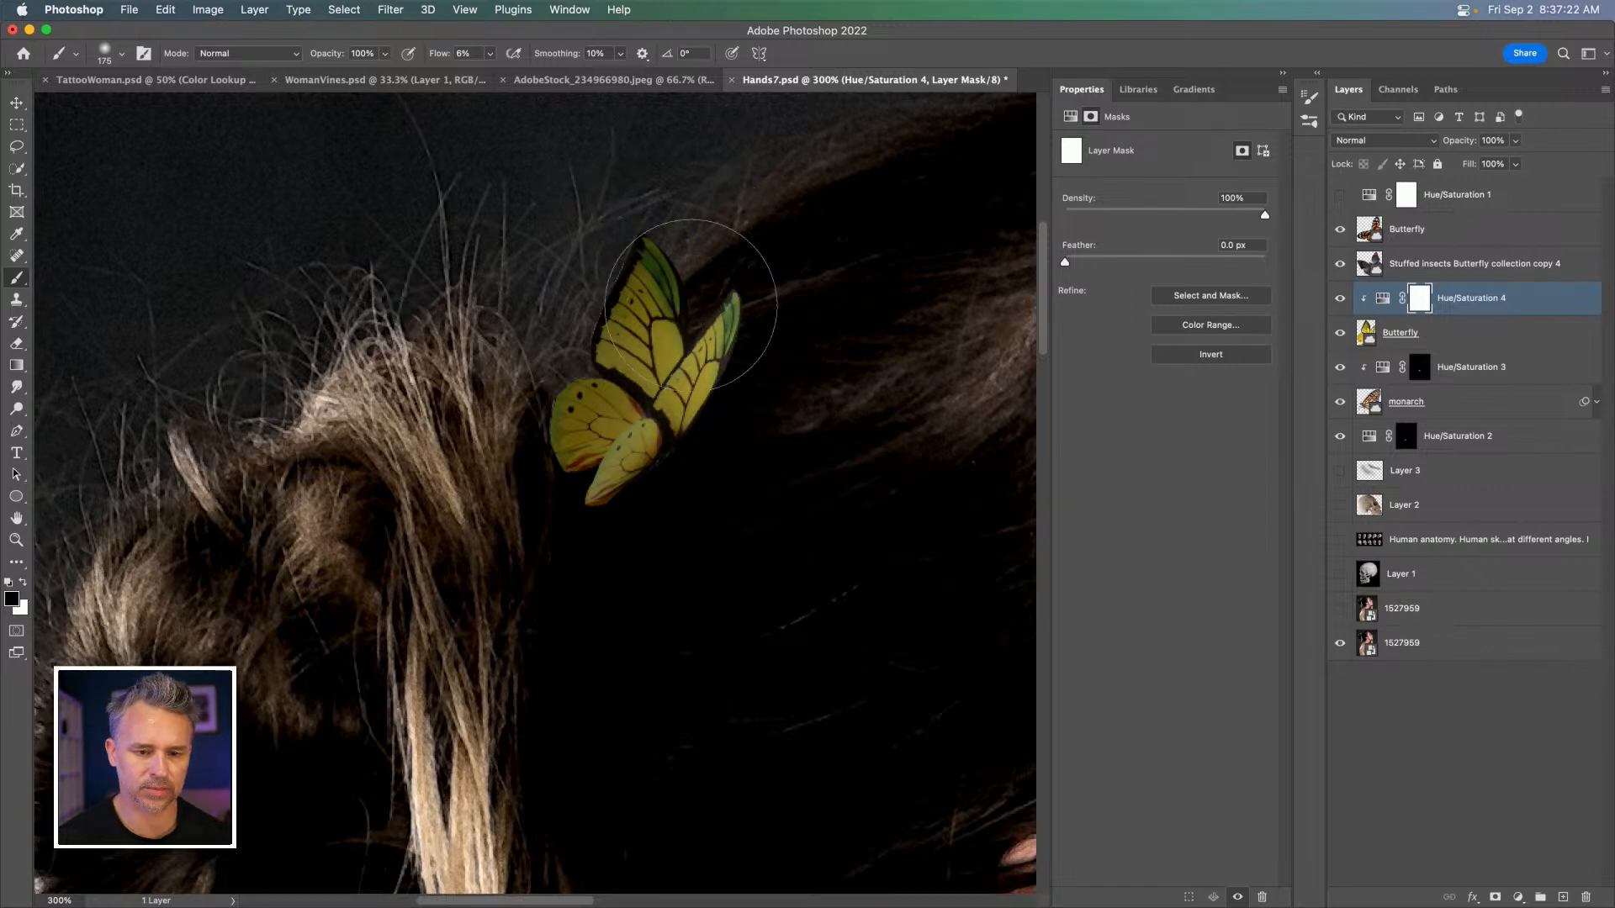
Compare the yellow butterfly in the whole image with Hue/Saturation 4 hidden and shown.
key(super+minus)
key(super+minus)
key(super+minus)
click(1340, 299)
click(1341, 299)
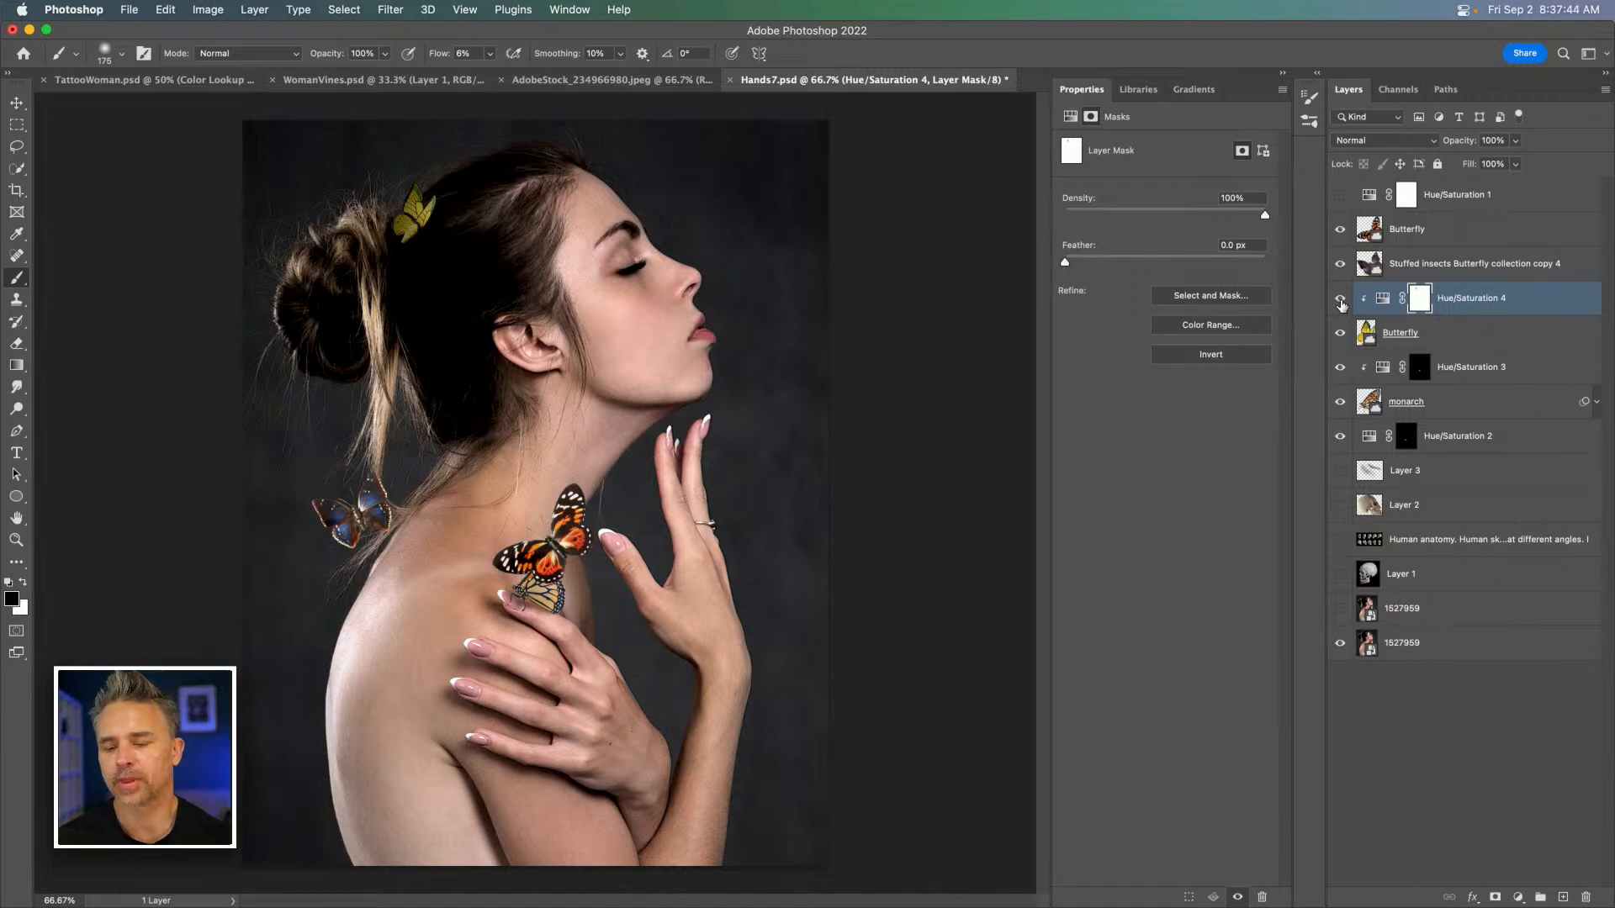
Try the black and orange butterfly over the raised hand's fingers, rotated to -17.82°.
key(super+equal)
key(super+equal)
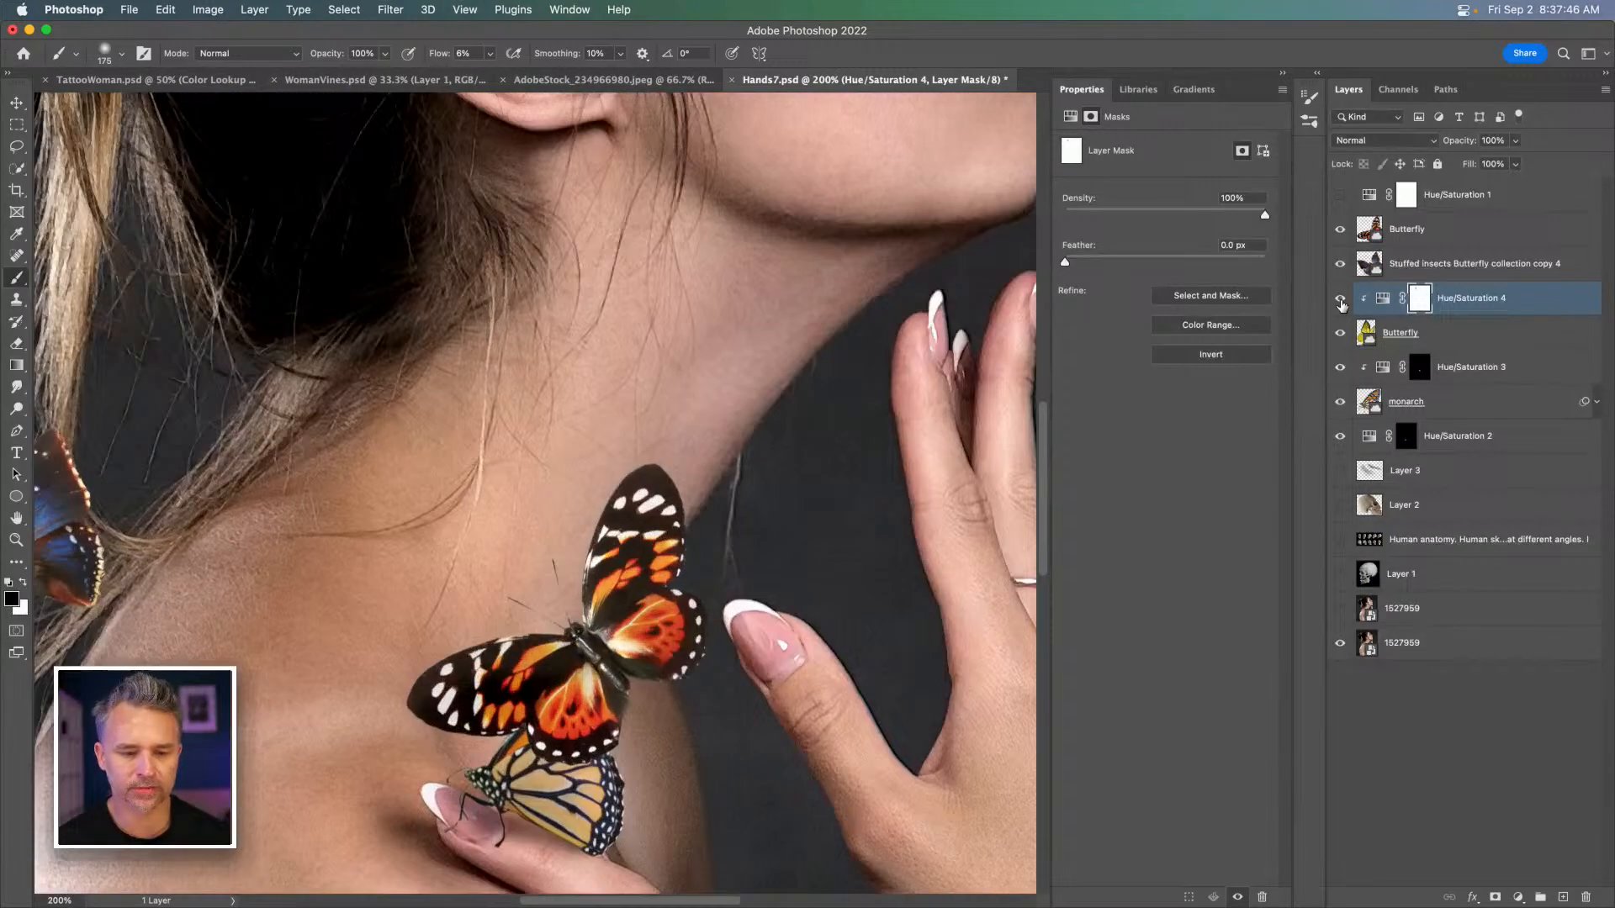
click(16, 102)
drag(621, 621, 787, 398)
key(super+minus)
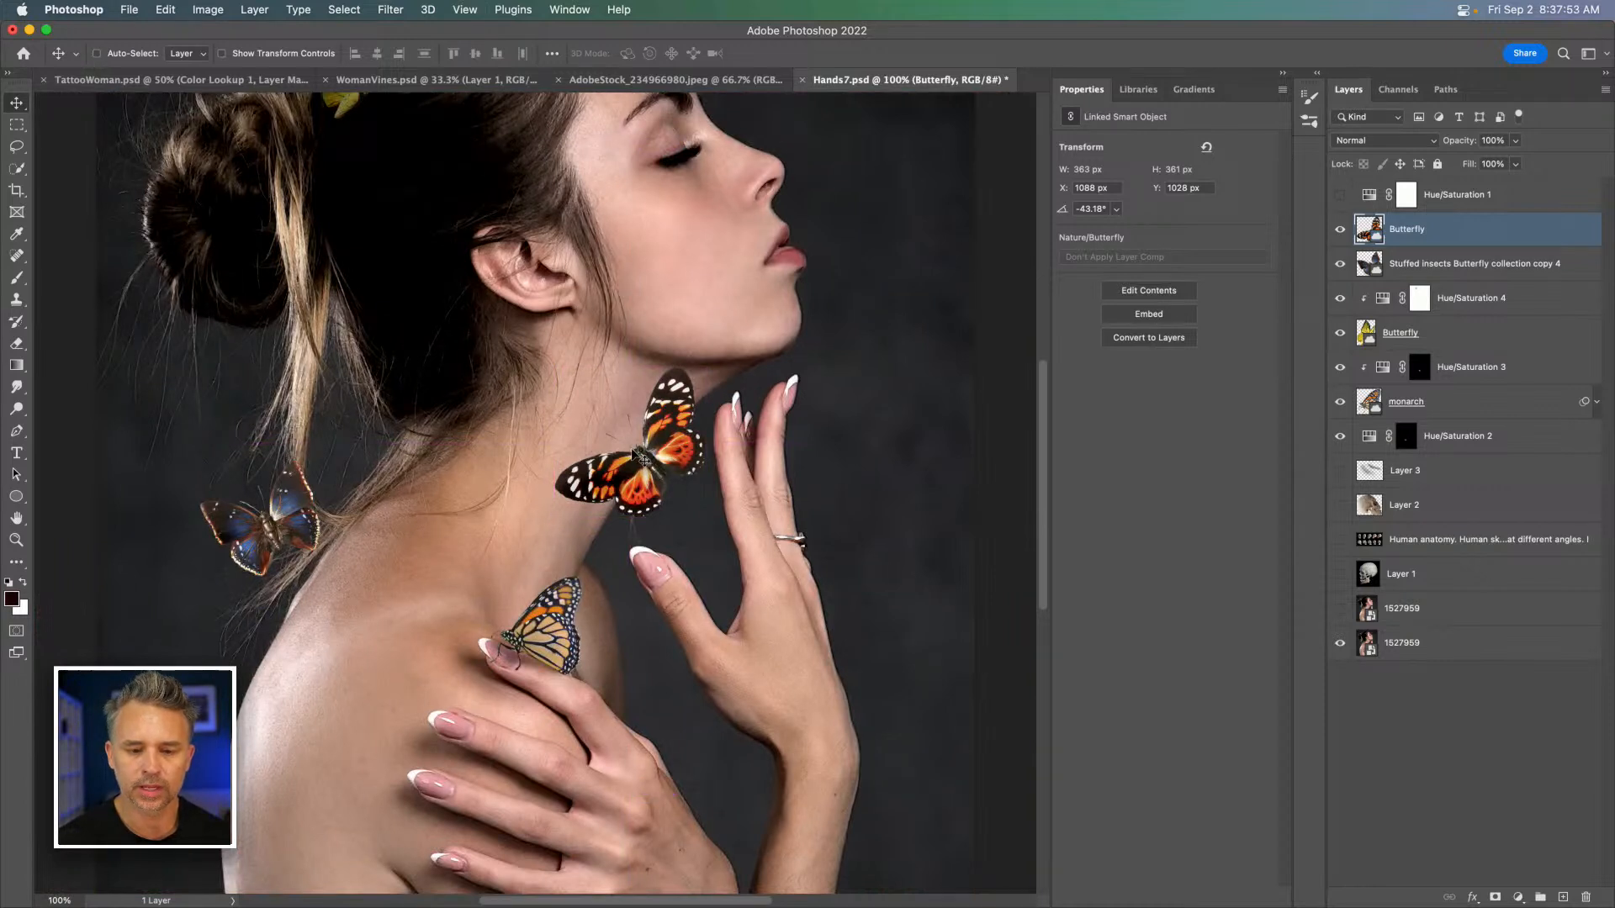
drag(640, 467, 828, 518)
key(super+t)
mouse_move(706, 454)
mouse_down()
mouse_move(713, 435)
mouse_move(715, 465)
mouse_up()
key(Return)
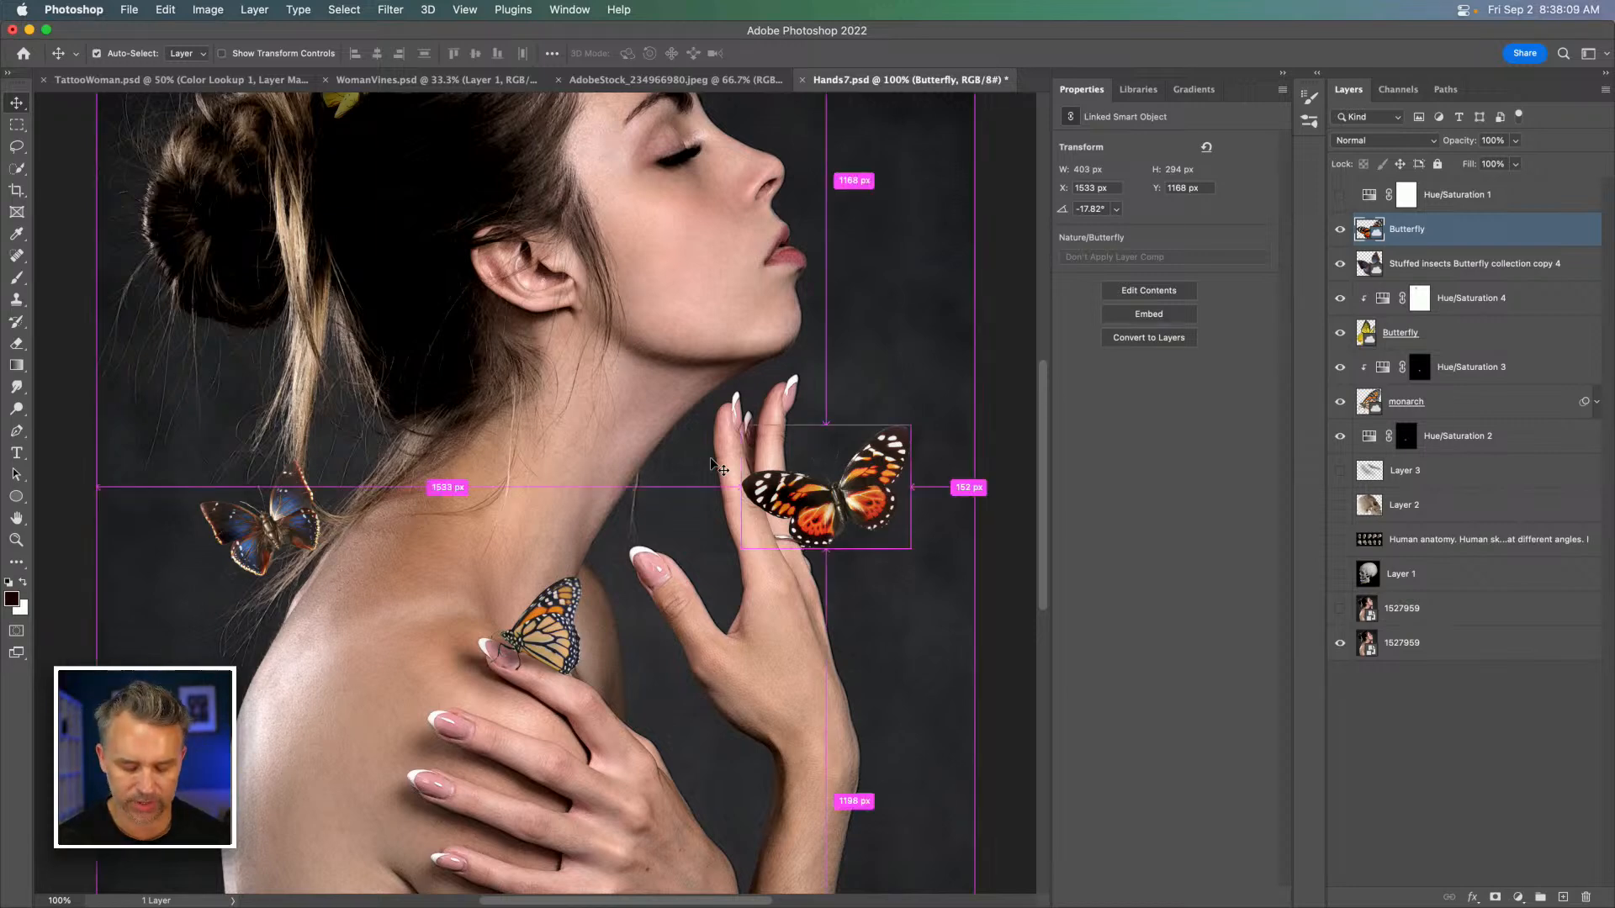
Try the black and orange butterfly on the woman's neck just beneath the jaw.
key(super+equal)
drag(715, 464, 503, 502)
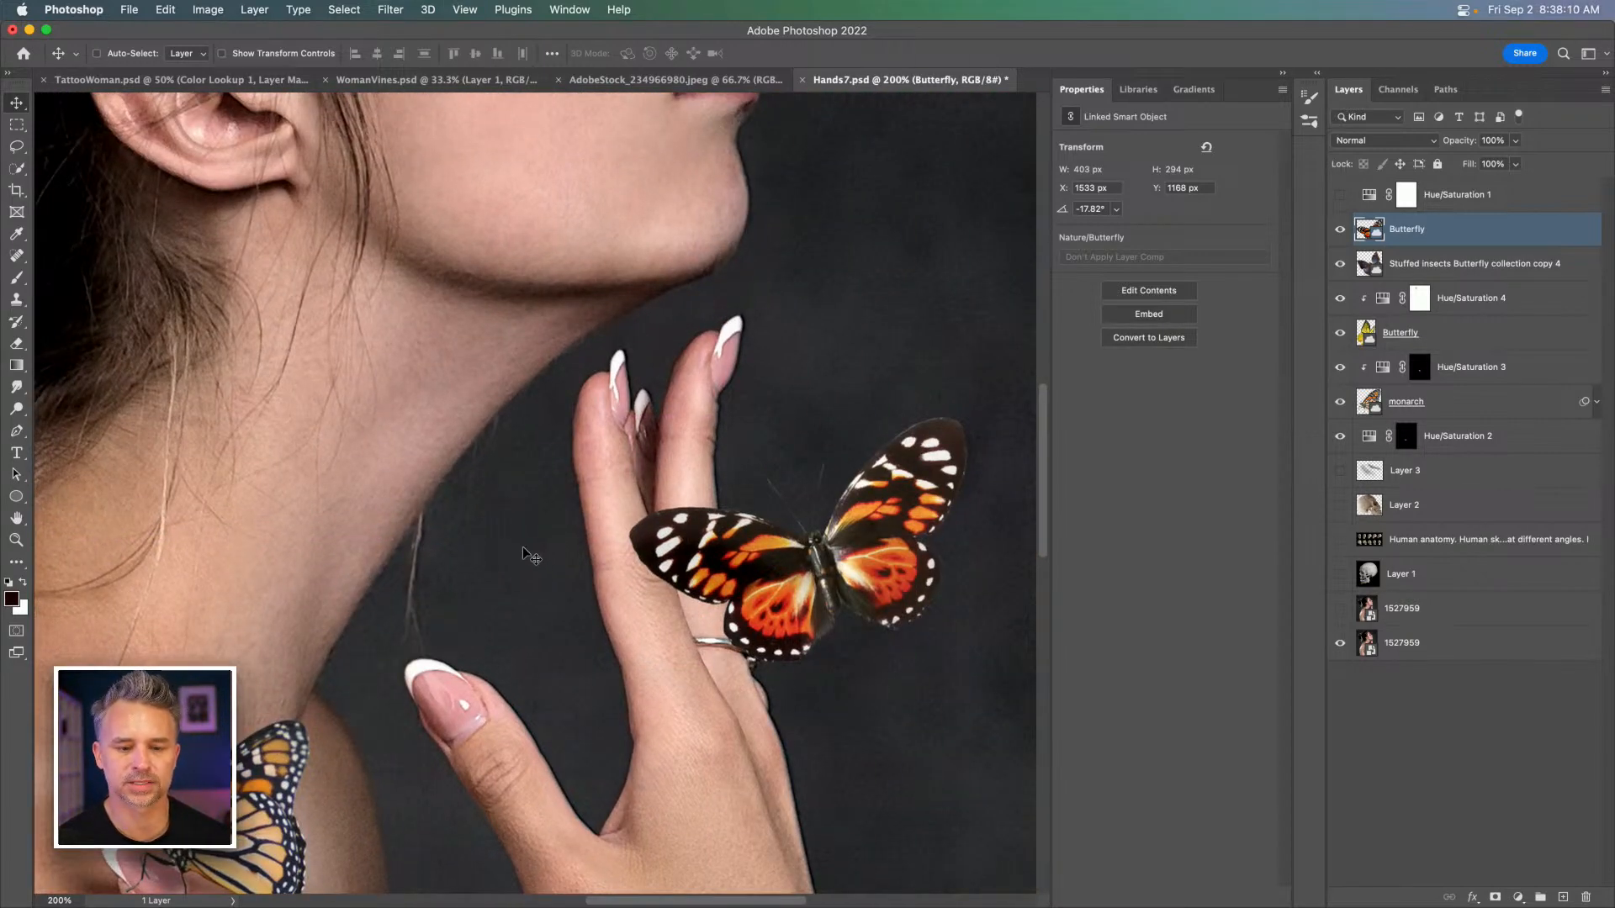
drag(761, 553, 292, 405)
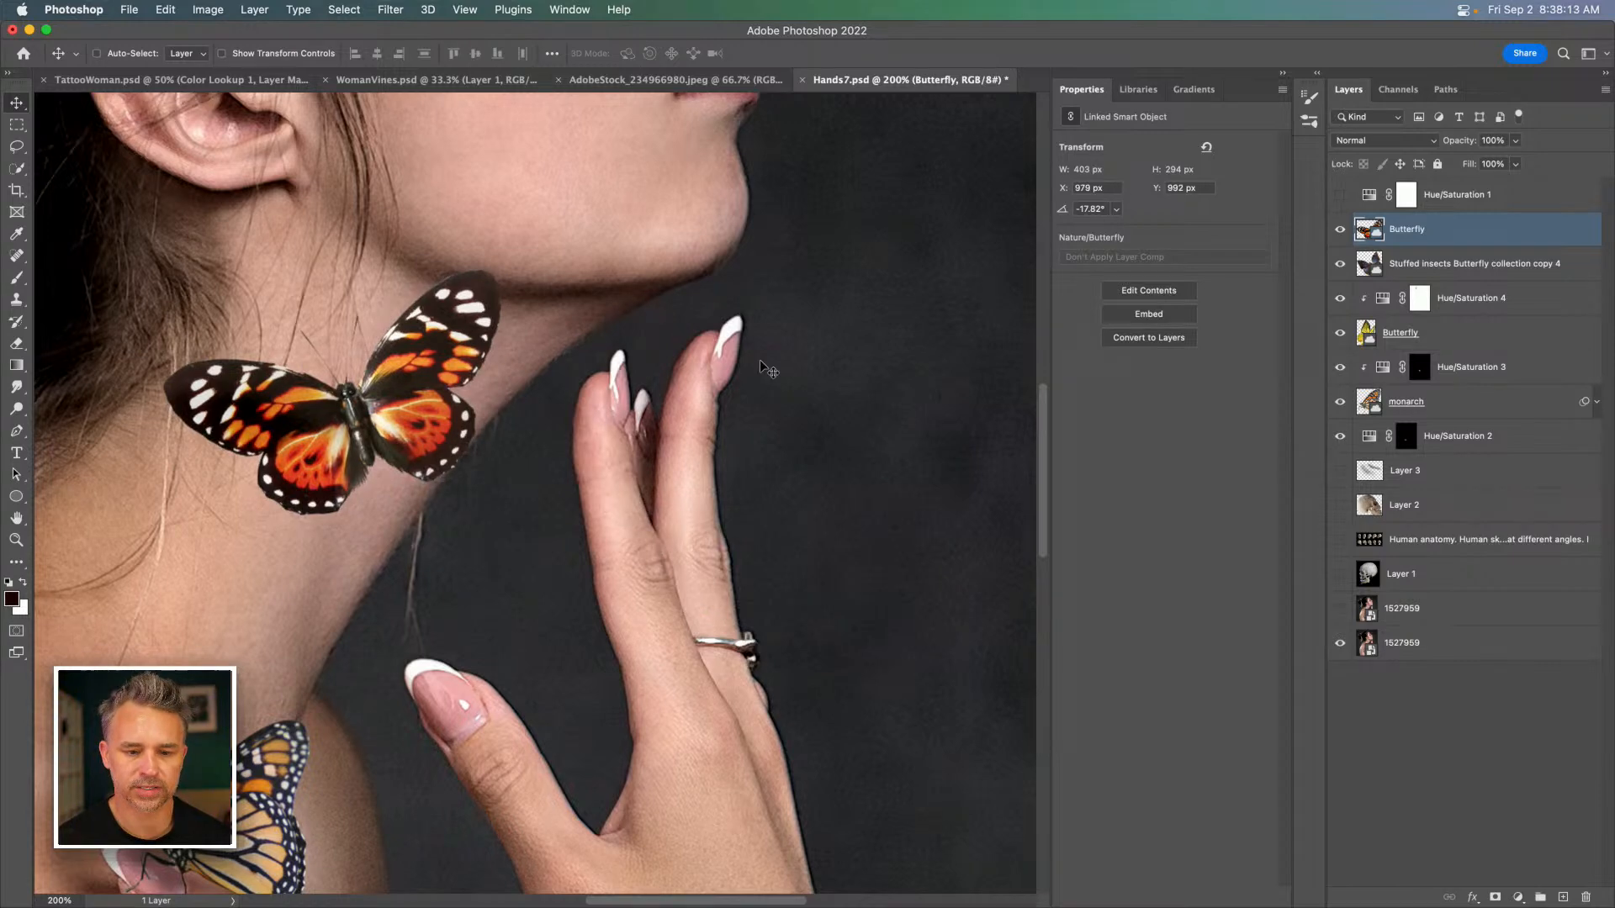
Move the black and orange butterfly to the edge of her back below the shoulder and rotate it to 22.96°.
key(super+minus)
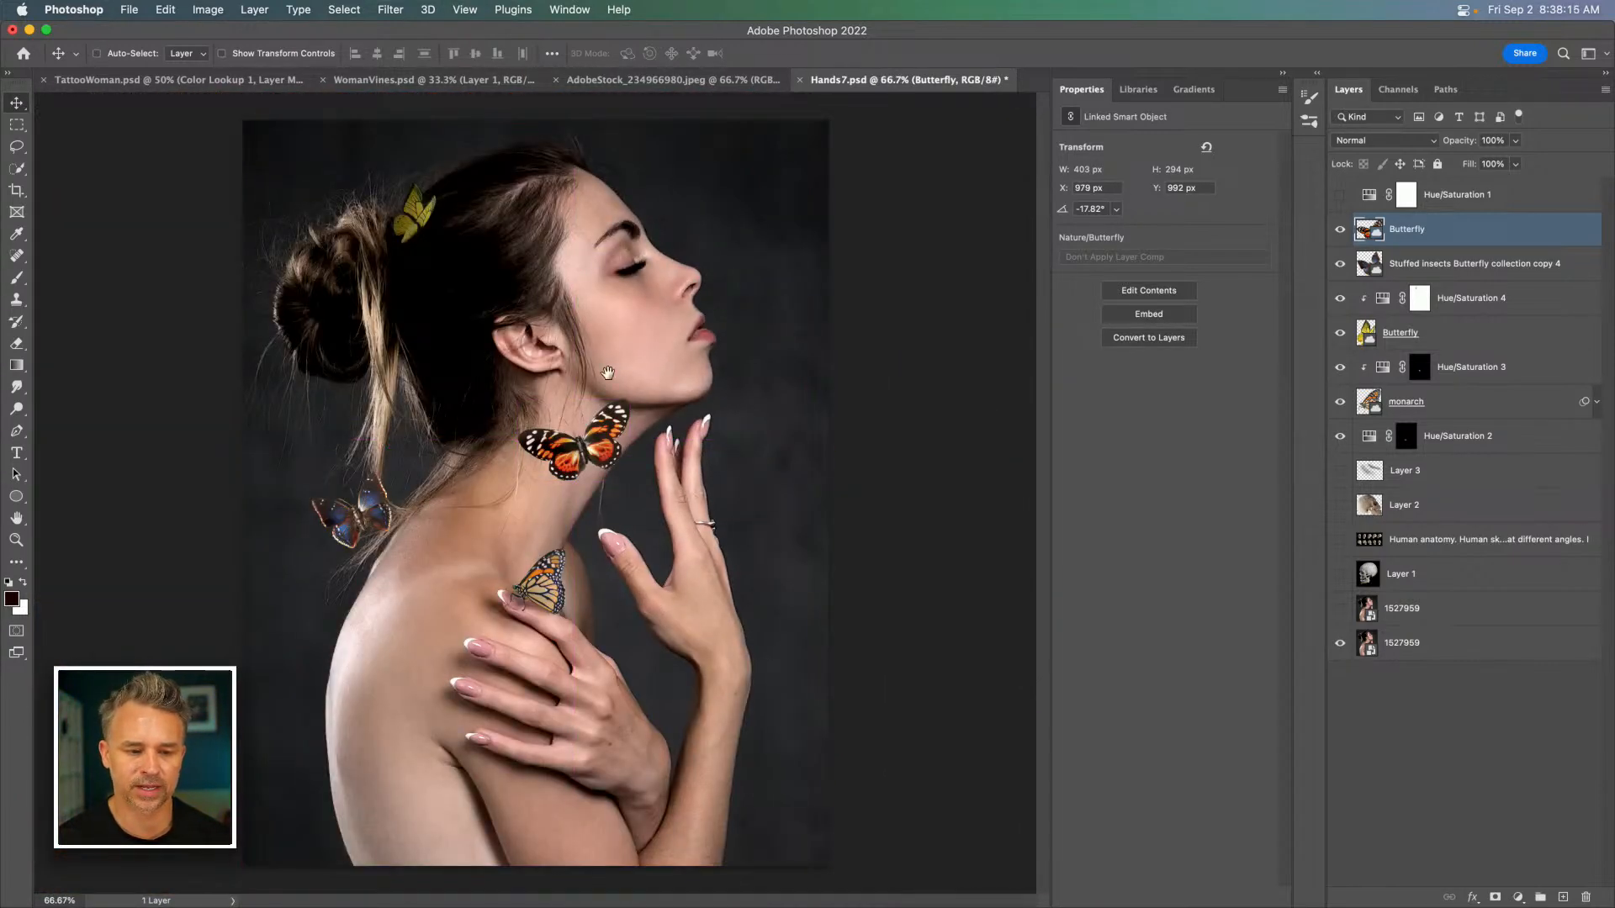
drag(588, 466, 313, 744)
key(super+t)
drag(300, 732, 325, 682)
key(Return)
drag(361, 746, 332, 630)
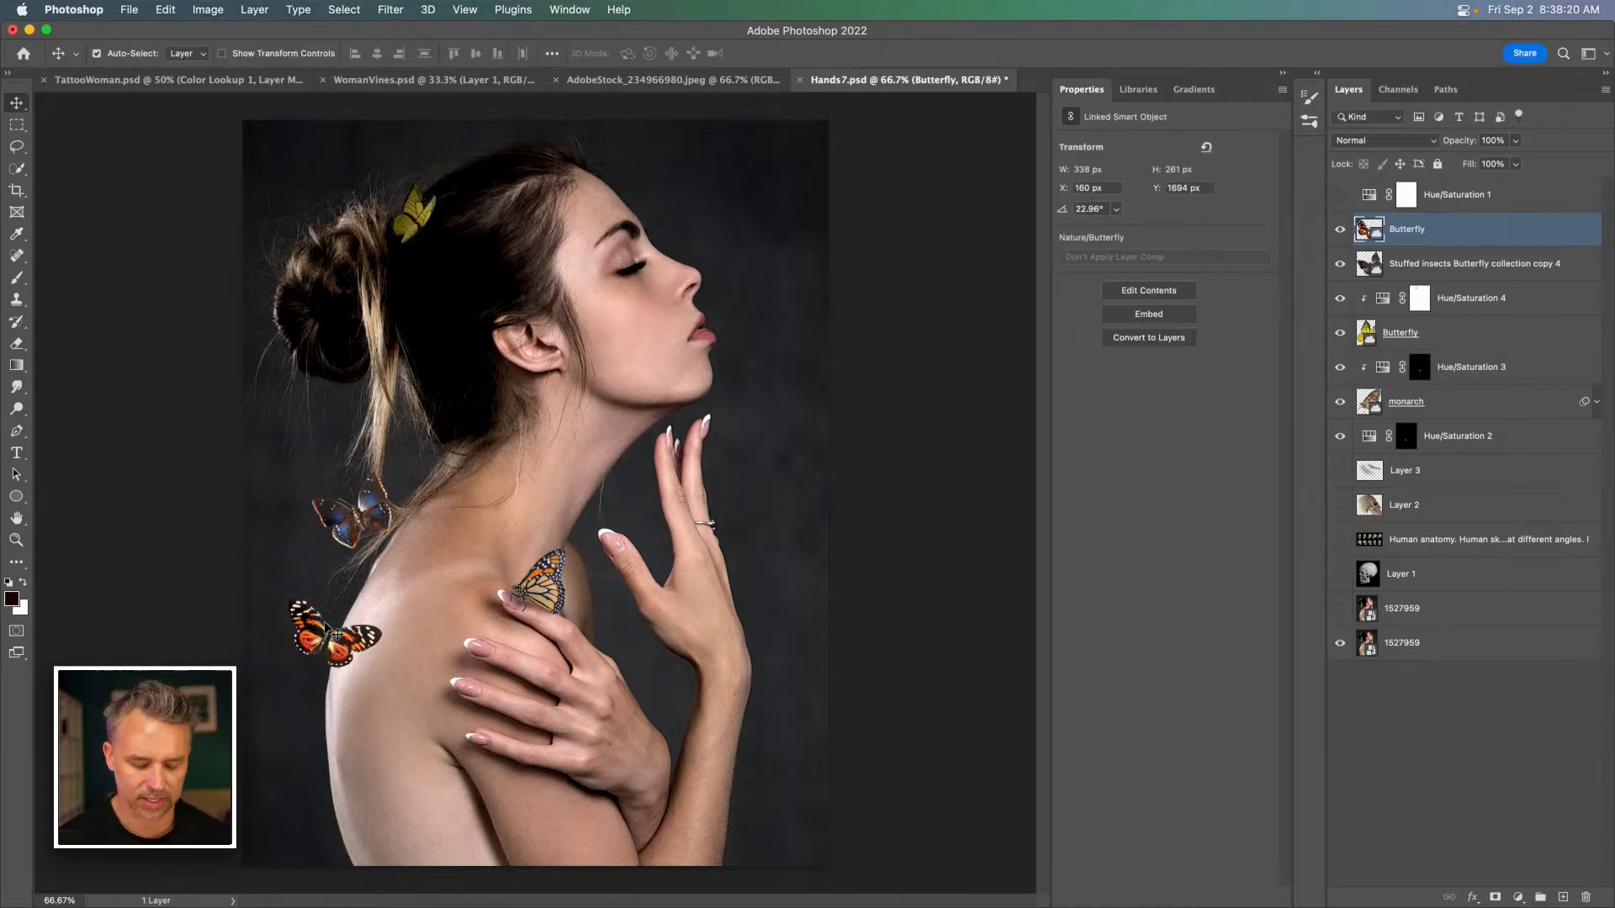
Place the Stuffed insects Butterfly collection sheet from the Nature library above the black and orange butterfly's layer.
key(super+plus)
key(super+plus)
drag(420, 512, 293, 491)
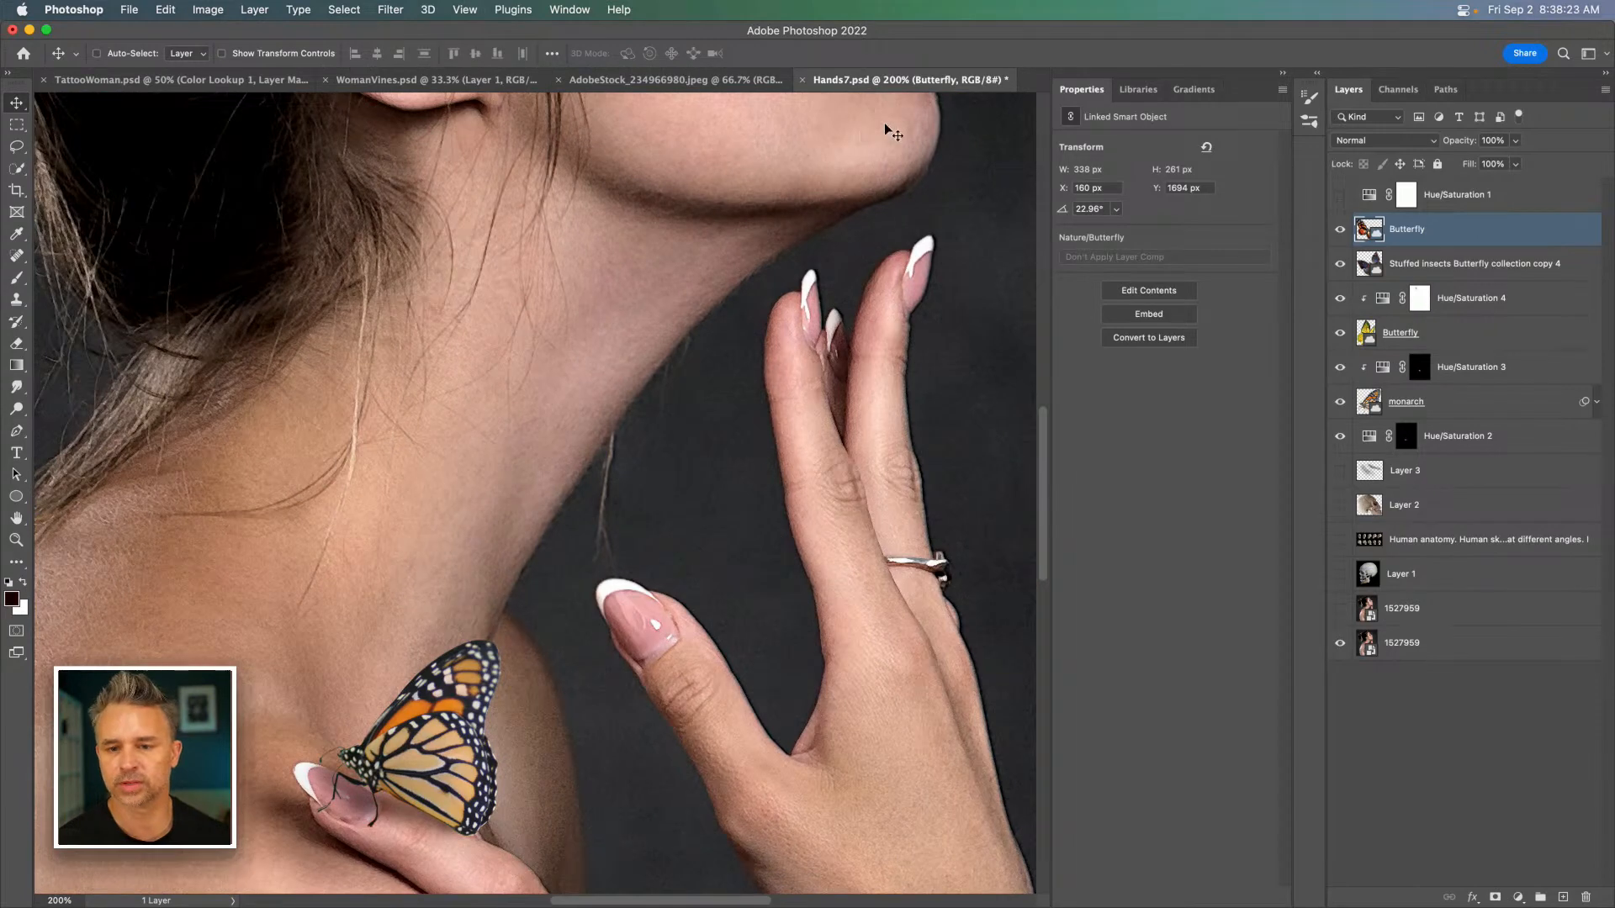
click(1140, 90)
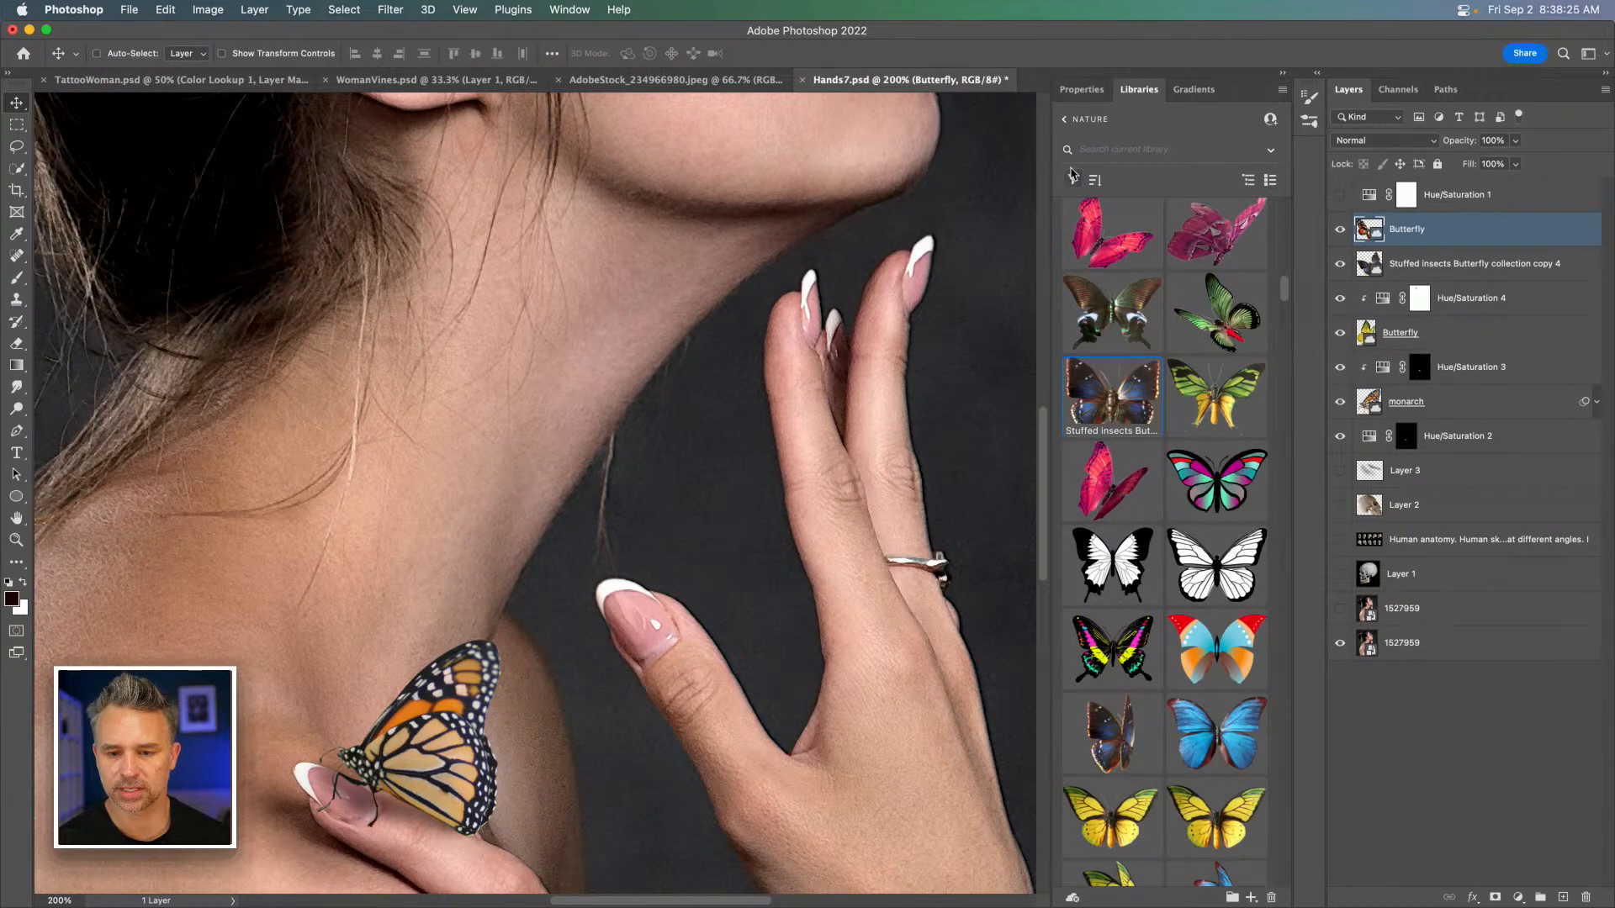
scroll(1154, 304, up, 15)
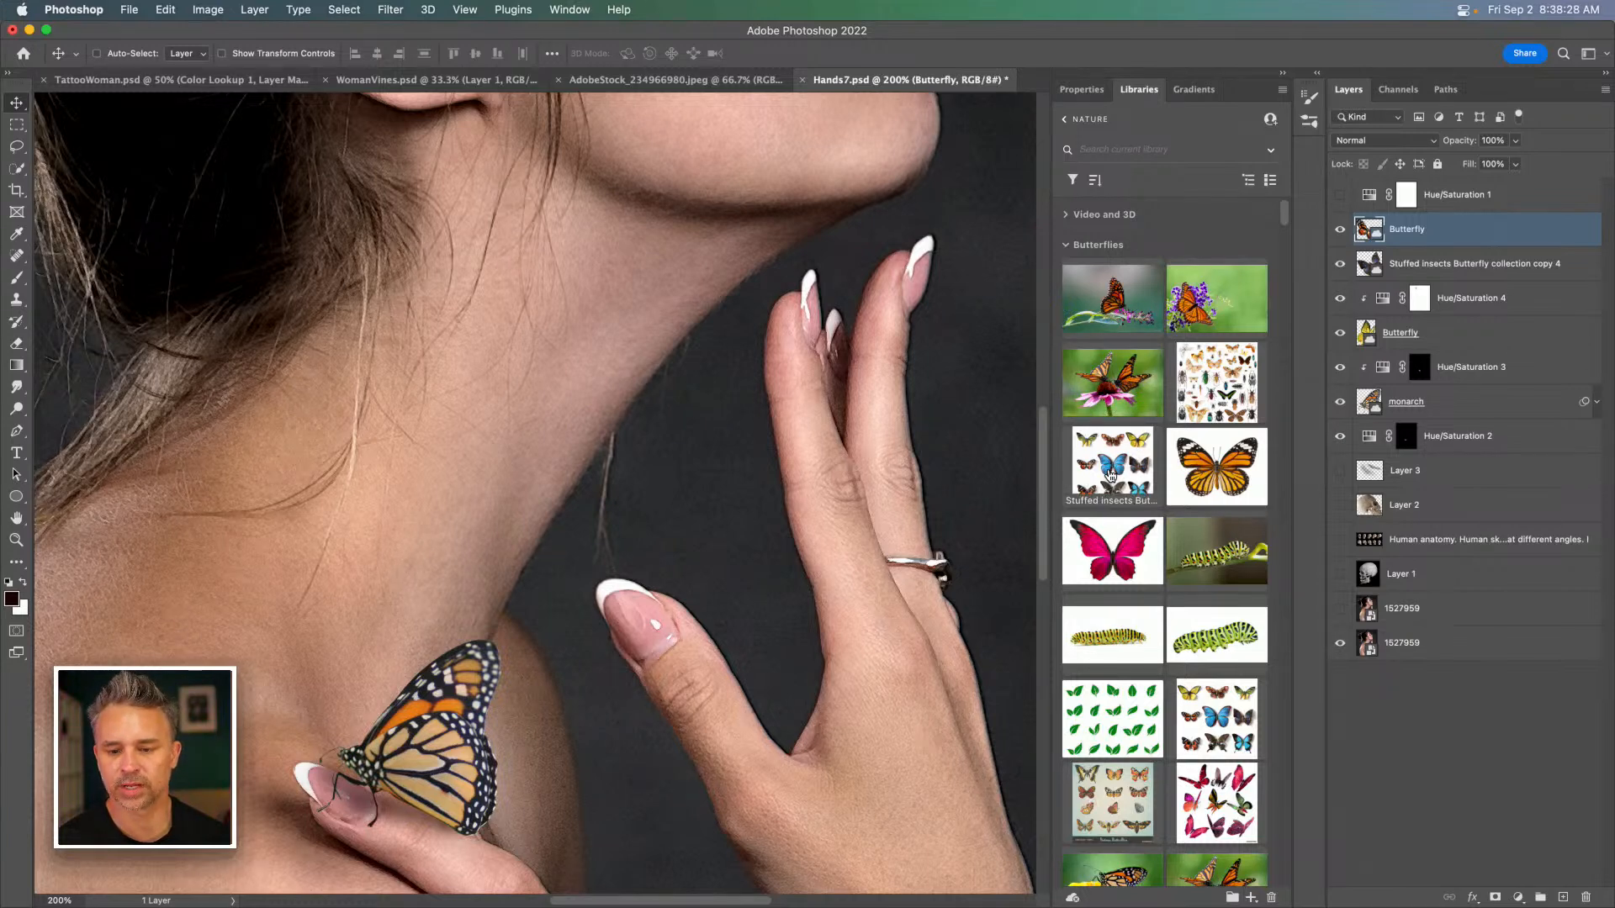
drag(612, 412, 611, 412)
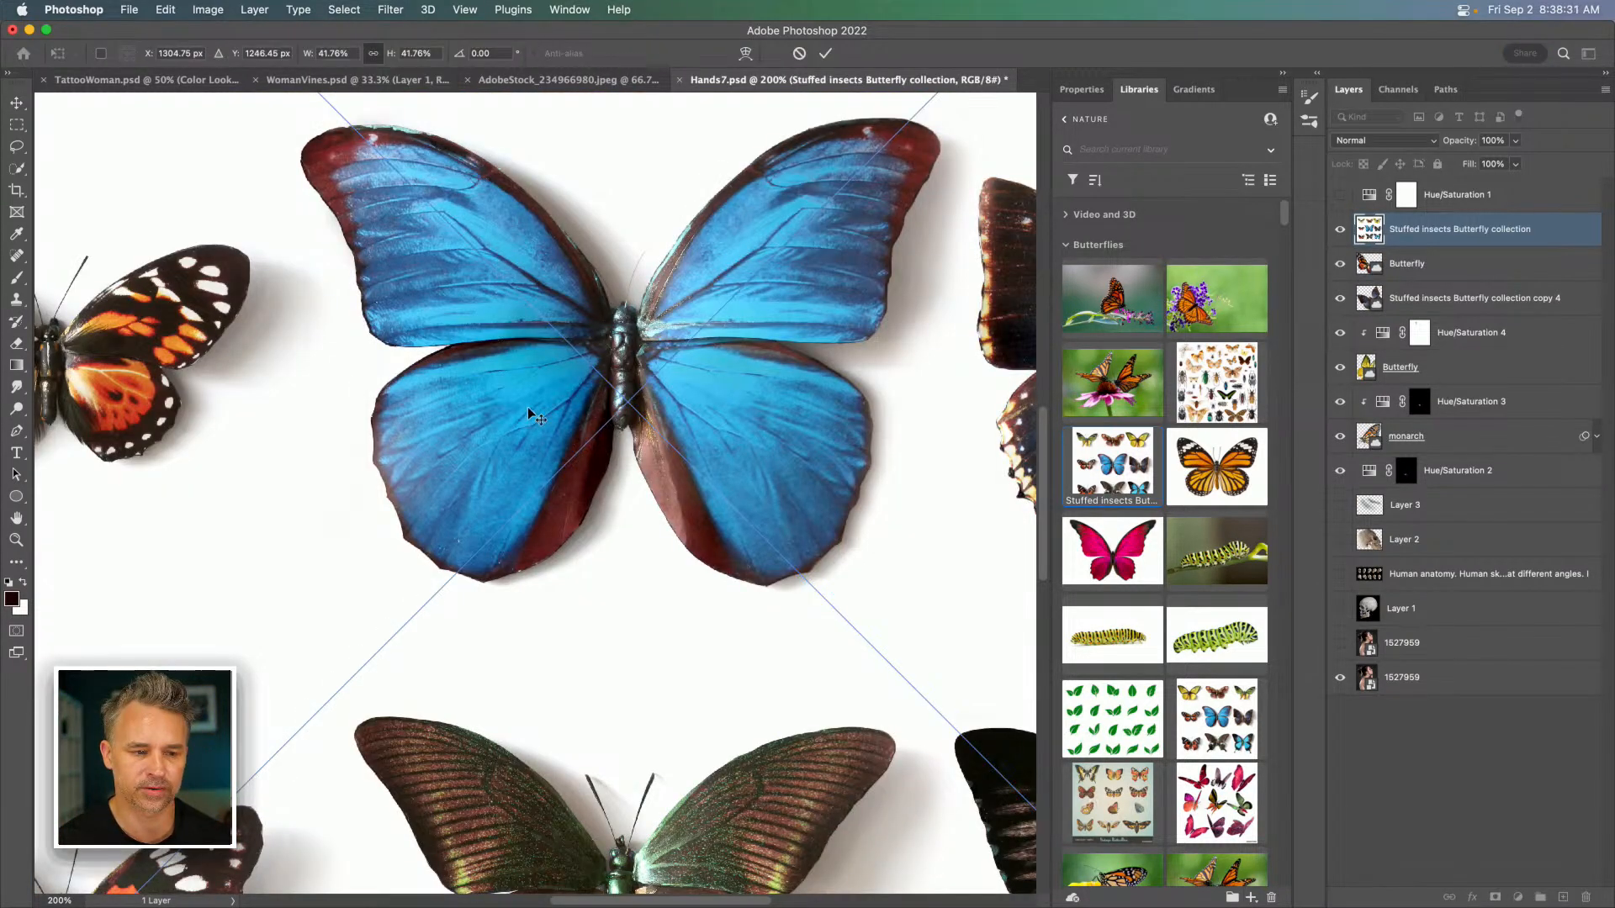
key(Return)
Examine the natural shadows around the black and orange butterfly and the blue butterfly on the placed collection sheet.
drag(227, 367, 426, 316)
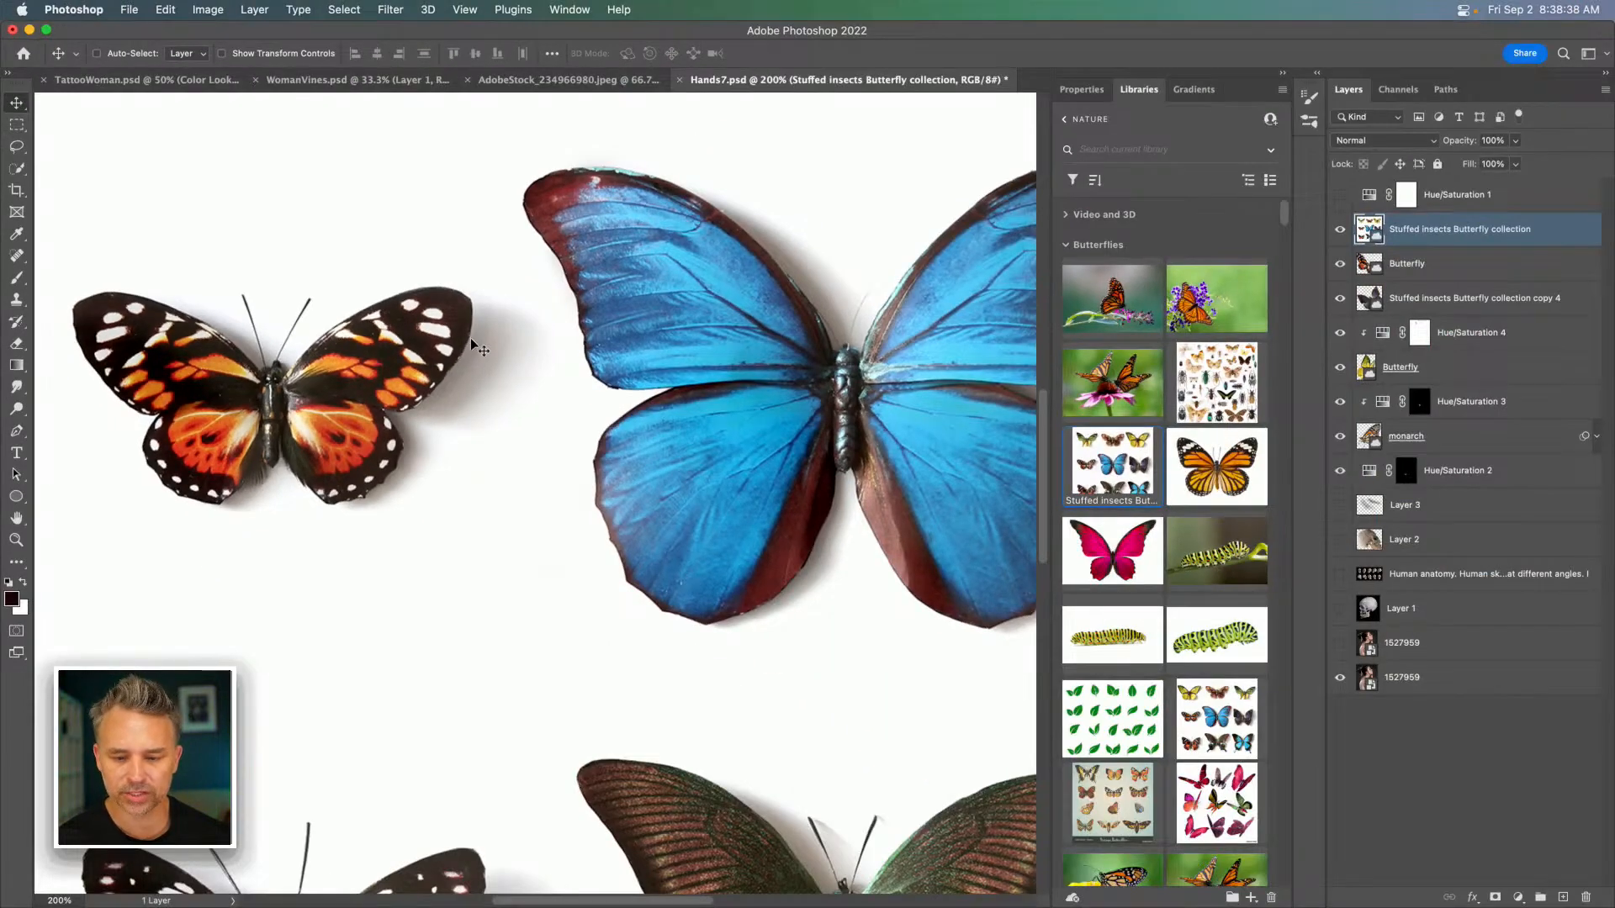
drag(810, 466, 1104, 499)
drag(810, 427, 465, 467)
key(super+plus)
key(super+plus)
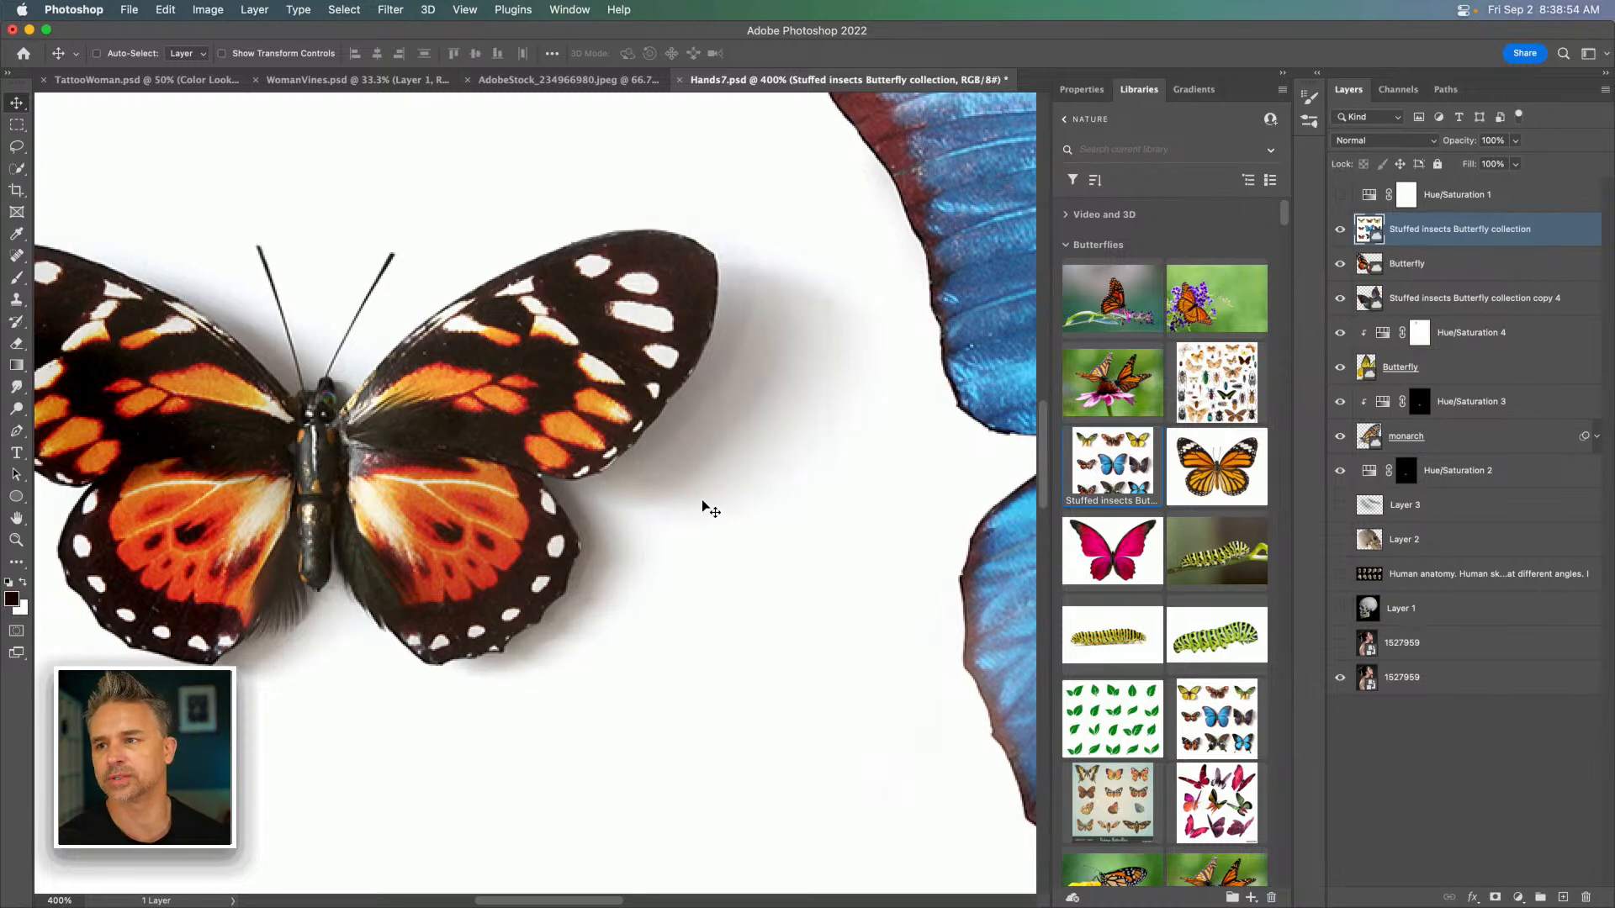
key(super+minus)
key(super+minus)
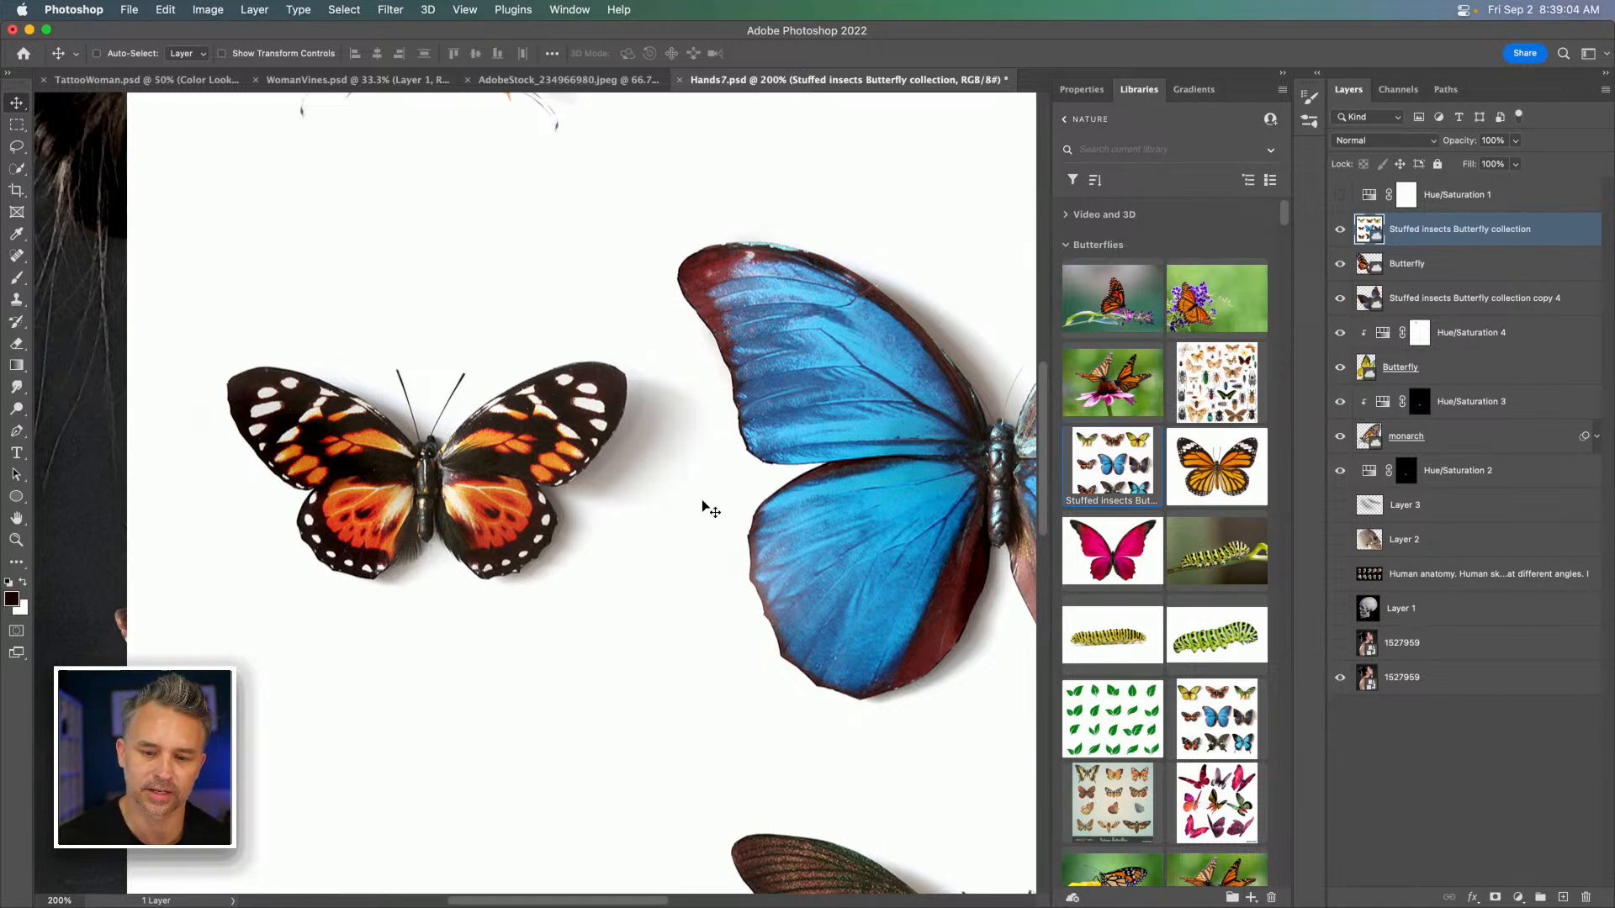
key(super+0)
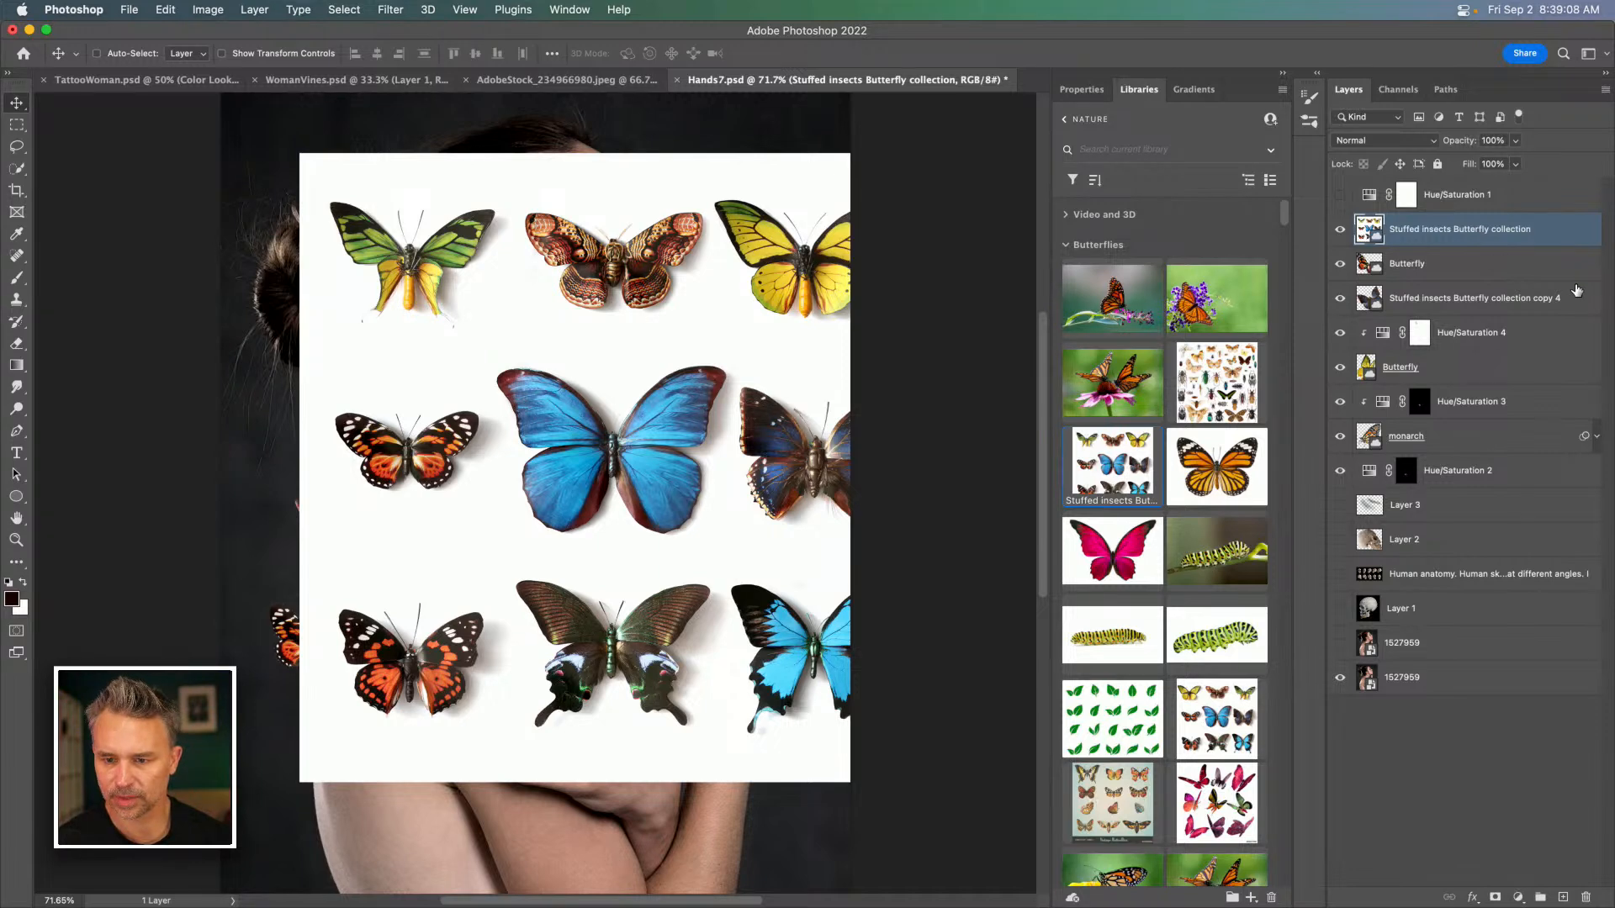
Delete the Stuffed insects Butterfly collection layer and browse the Nature library's Flowers & Plants group for blossom branches.
key(Delete)
scroll(1131, 484, down, 5)
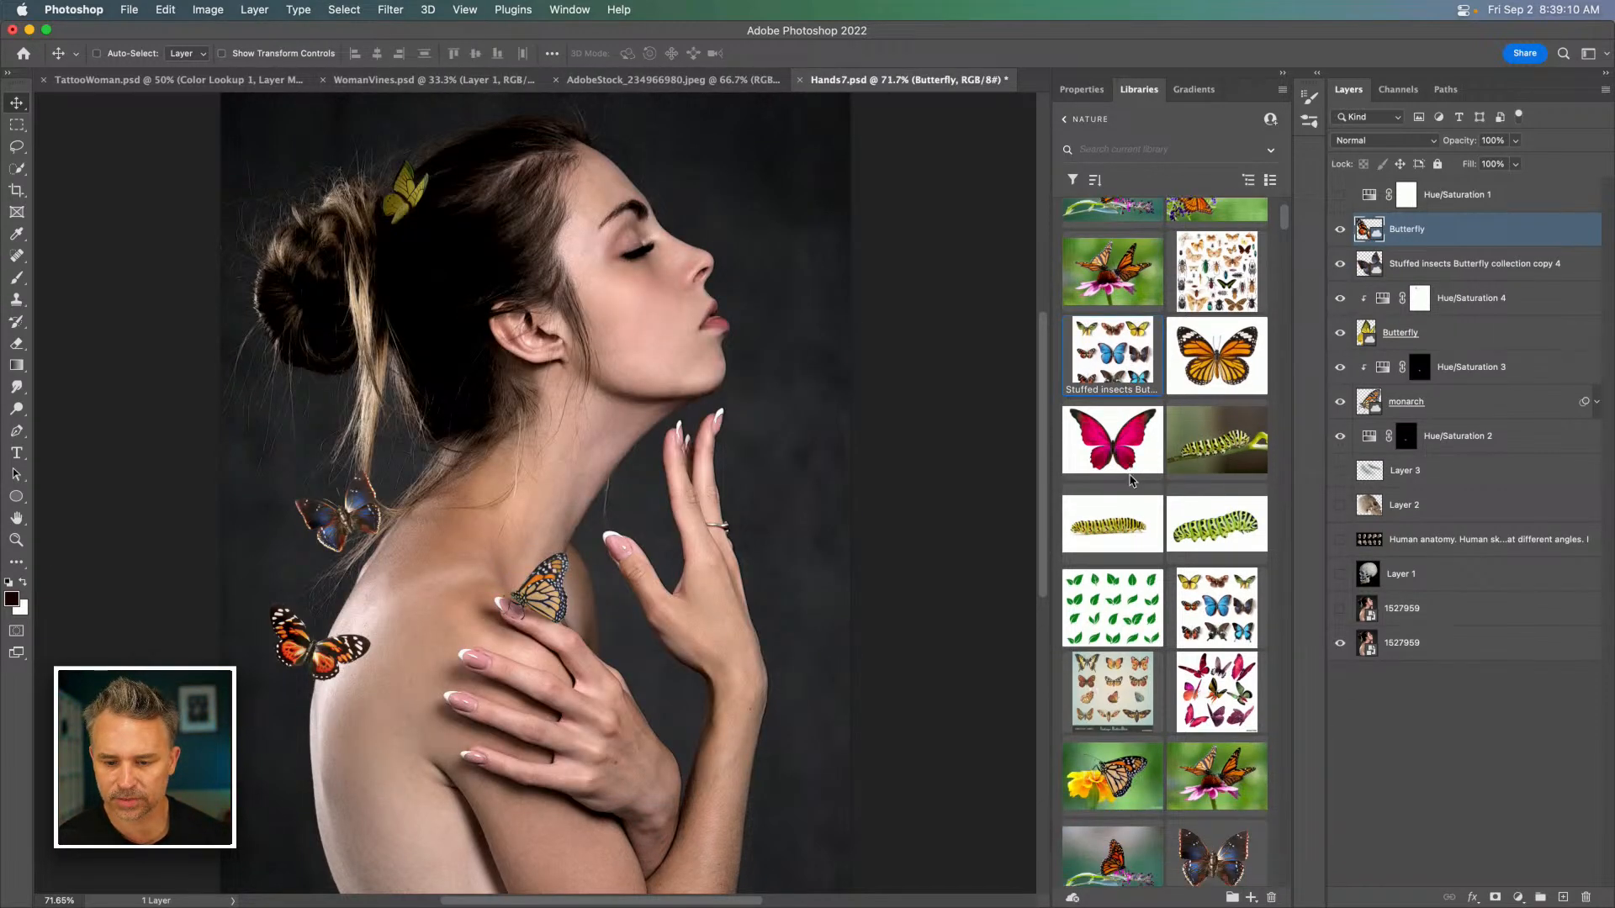
scroll(1176, 561, down, 10)
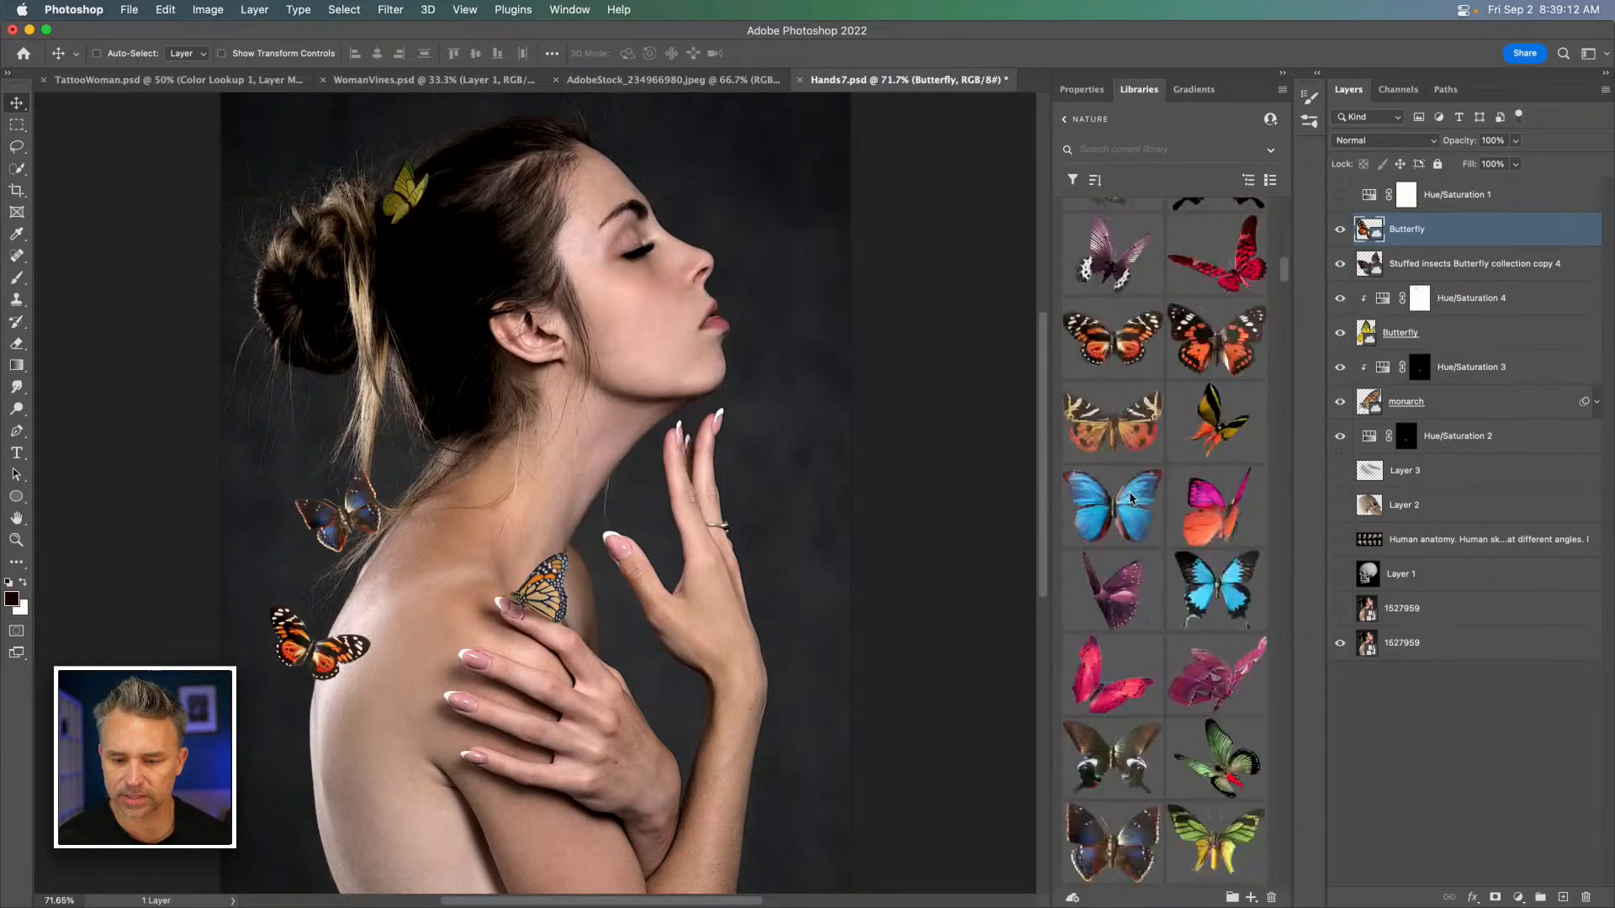
scroll(1133, 500, down, 10)
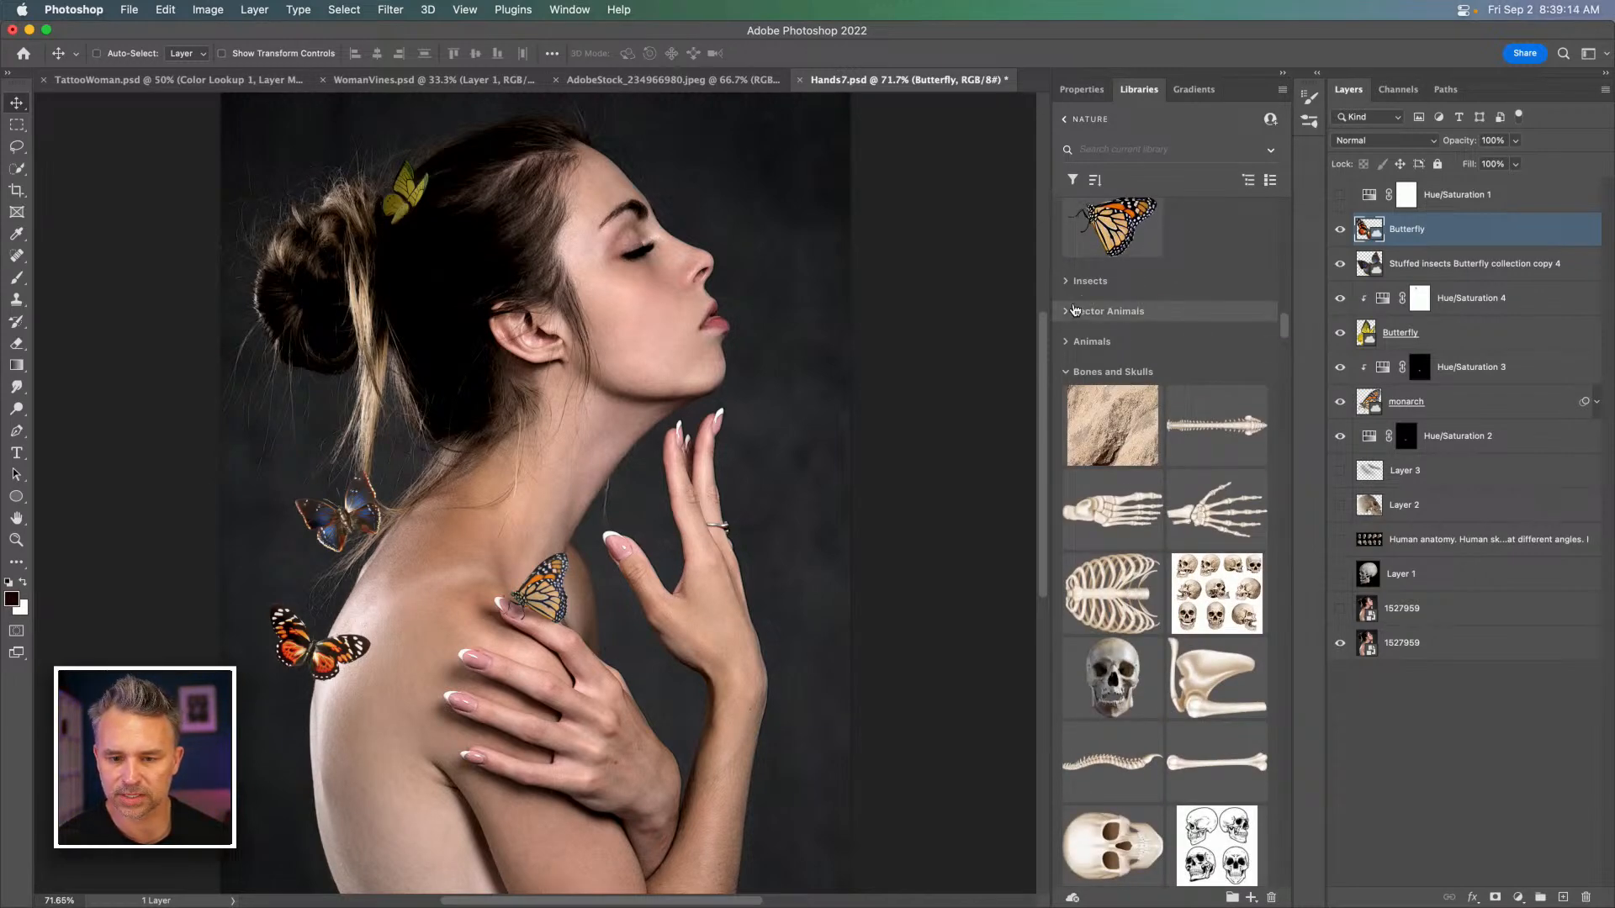
click(1066, 371)
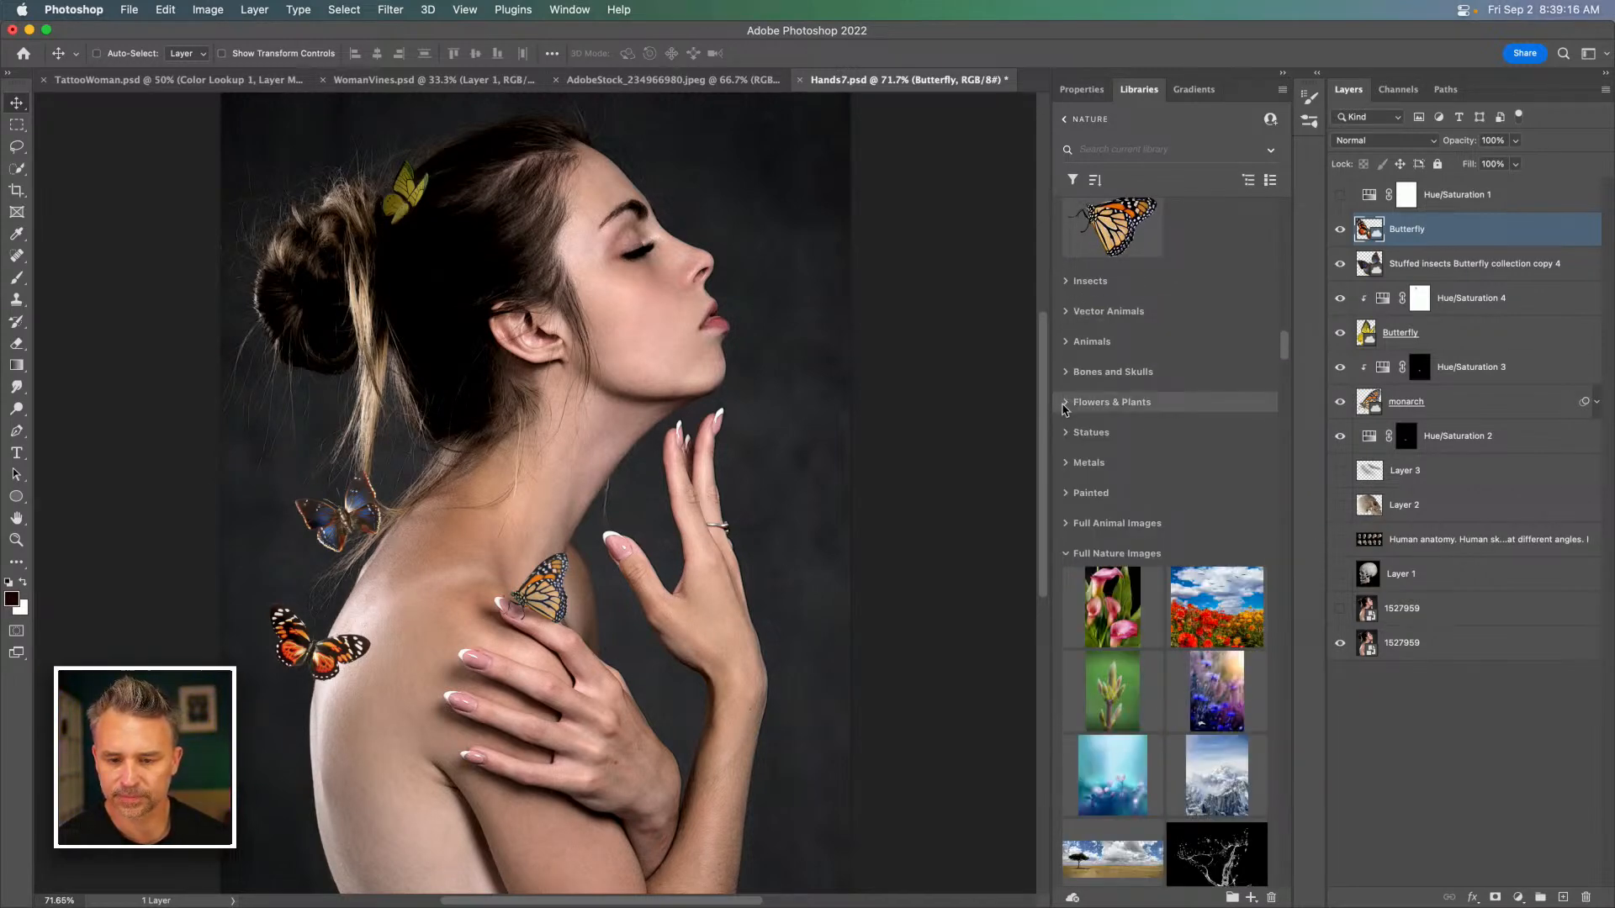
click(1070, 405)
scroll(1093, 420, down, 15)
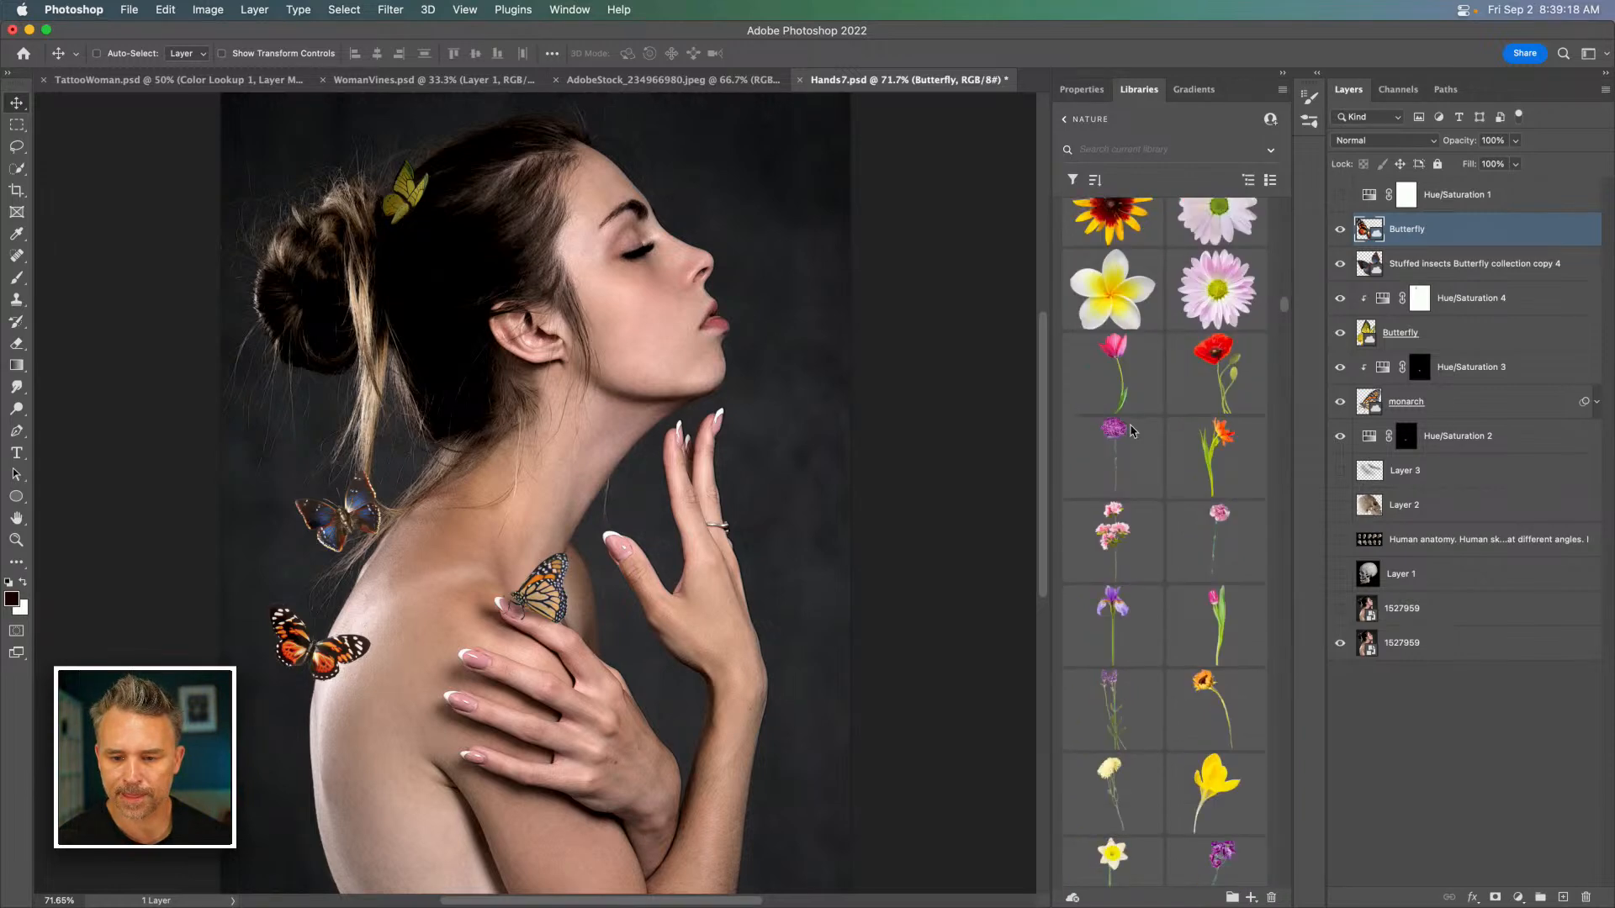
scroll(1131, 430, down, 15)
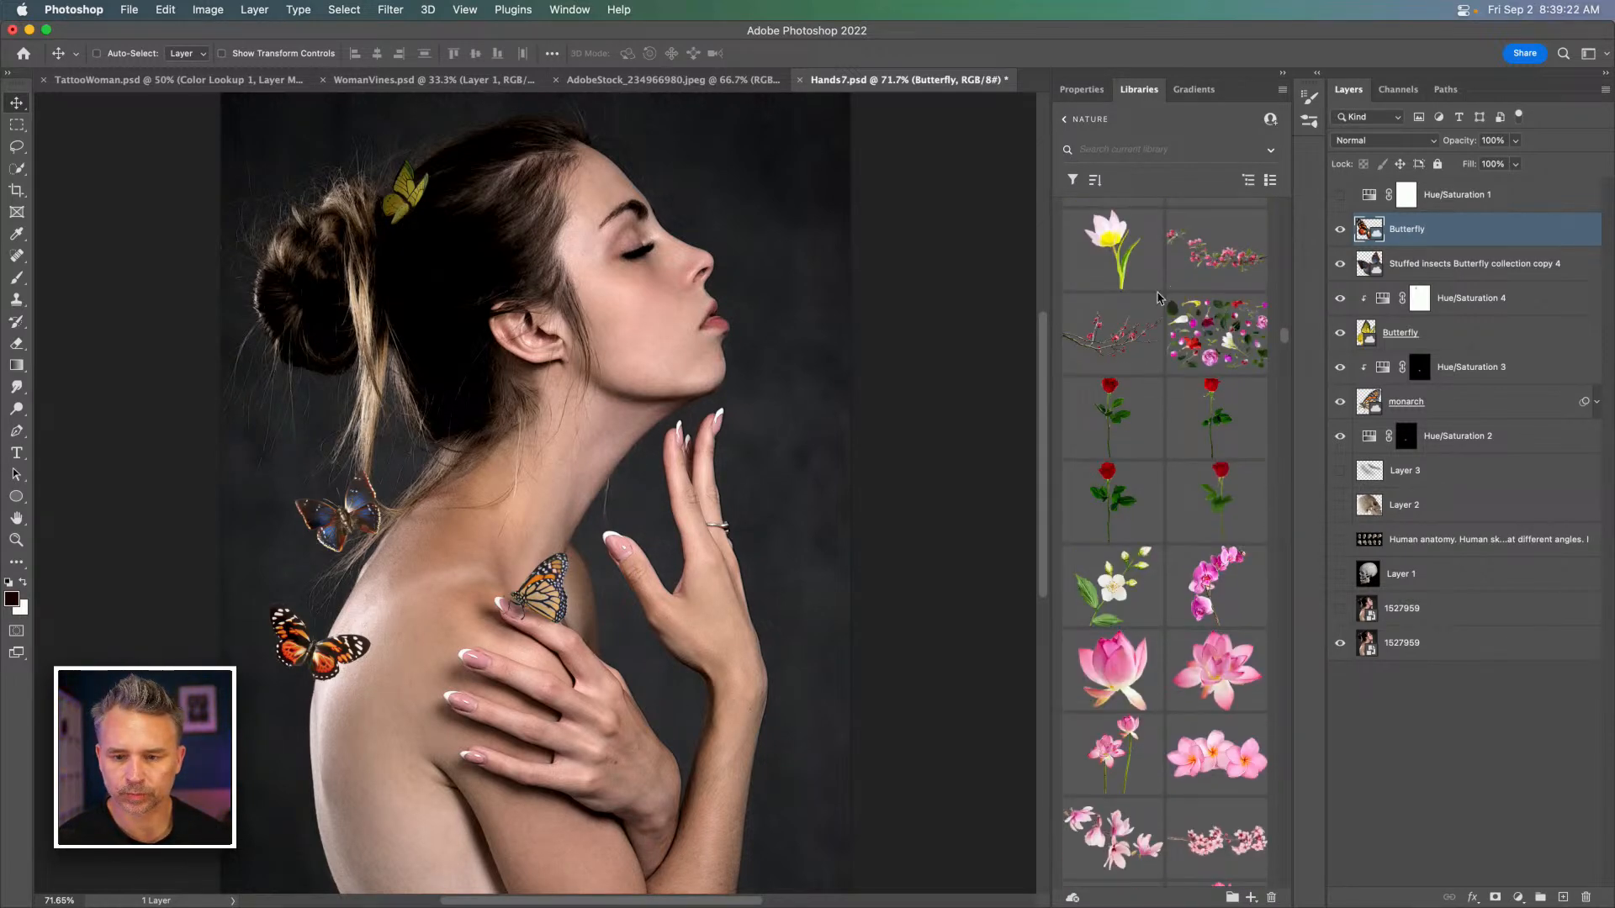
Place the Apple Tree Branch graphic from the Nature library so it runs from the woman's hair down over her shoulder and arm.
drag(1202, 265, 407, 542)
drag(181, 390, 361, 354)
key(Return)
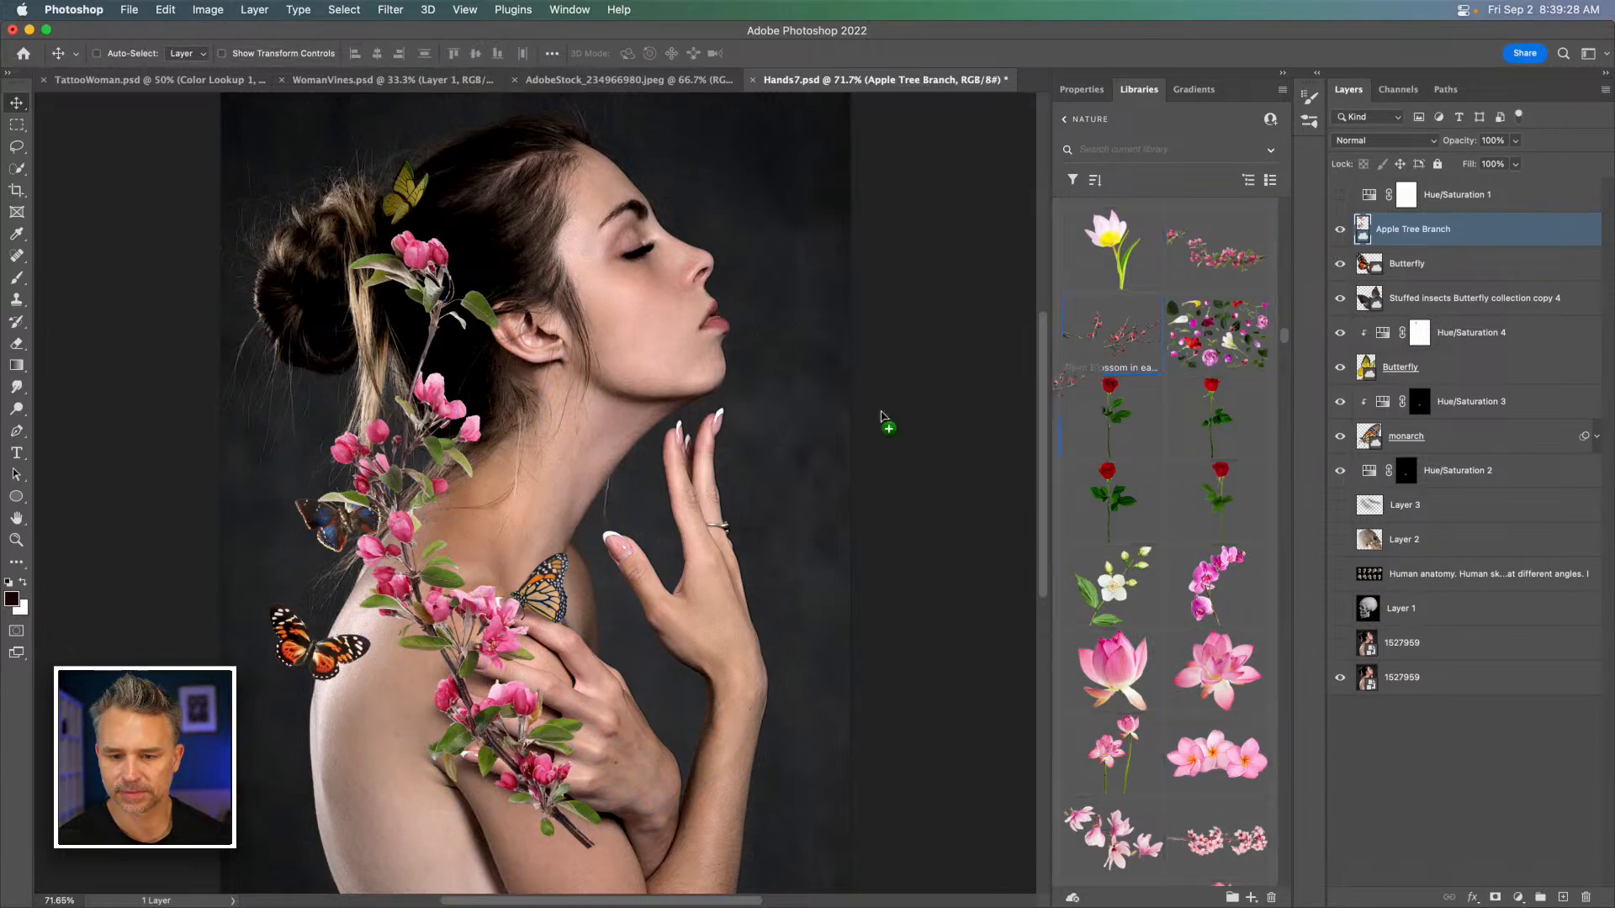
Place the Plum Blossom branch from the Nature library over the crown of the woman's head and her hair bun.
drag(1111, 333, 727, 324)
drag(347, 389, 294, 279)
key(Return)
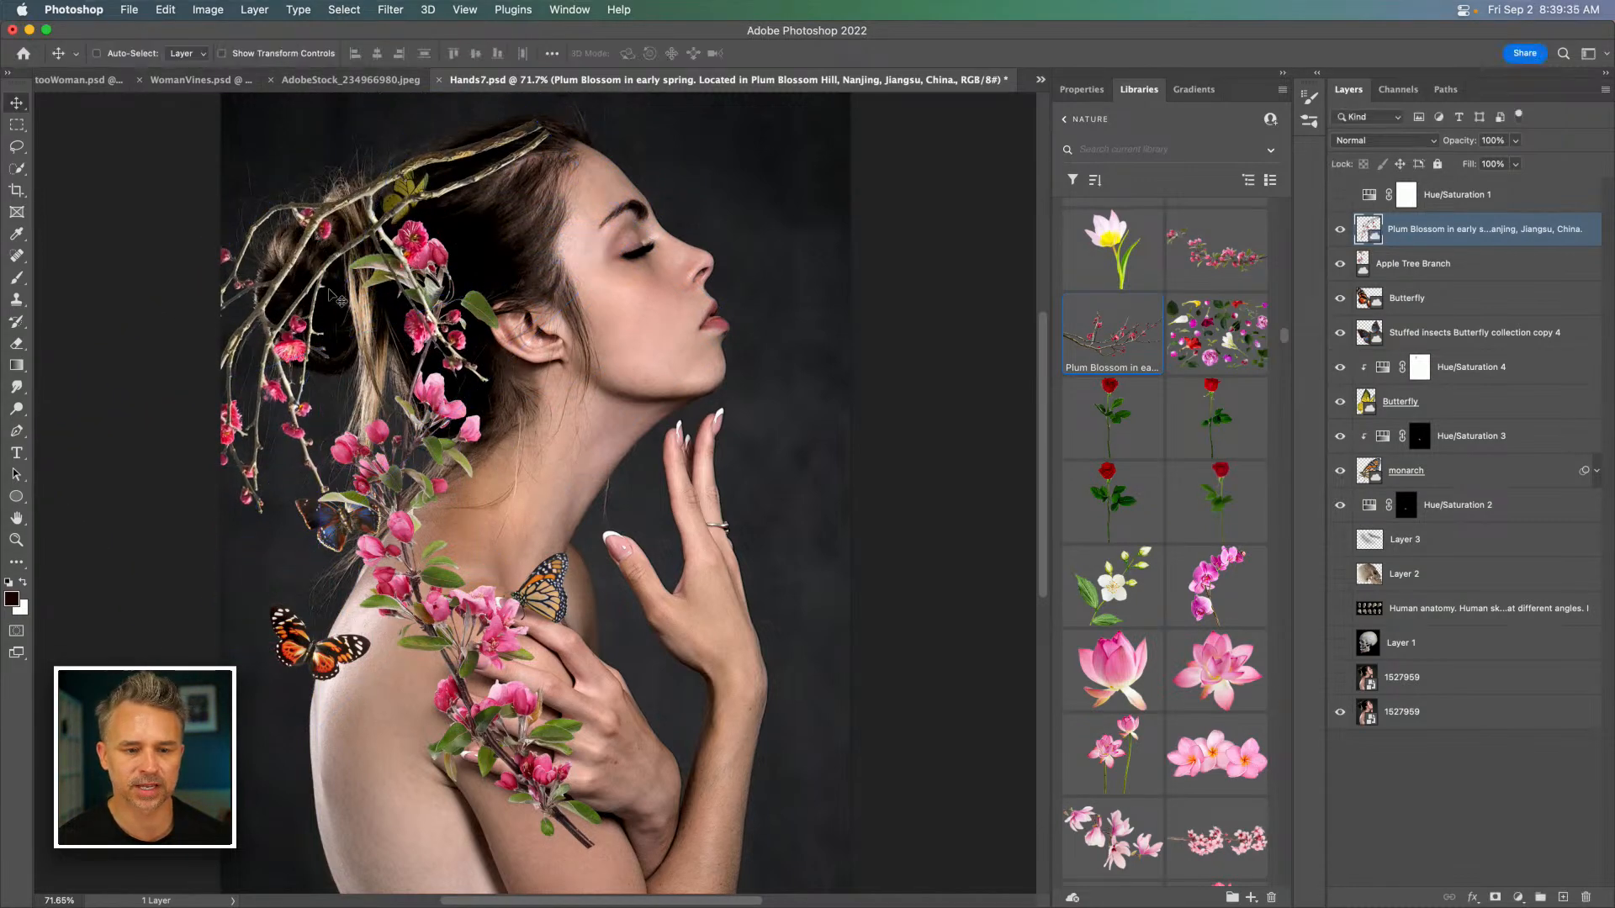
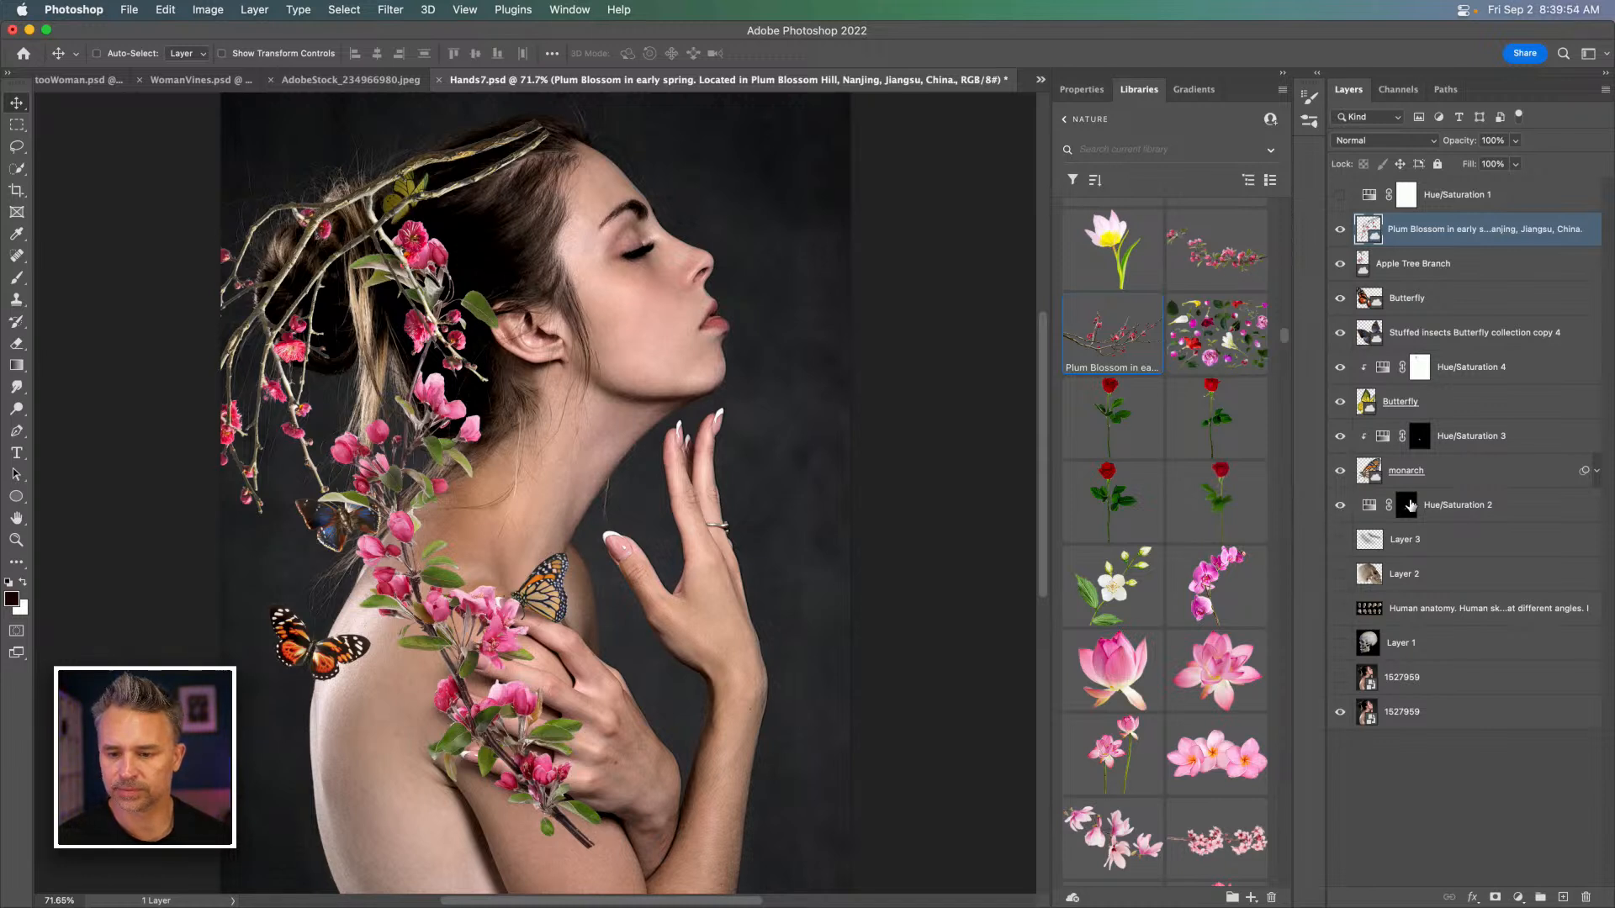
Group all layers from the Plum Blossom branch down to Hue/Saturation 2 and hide the group.
shift+click(1464, 509)
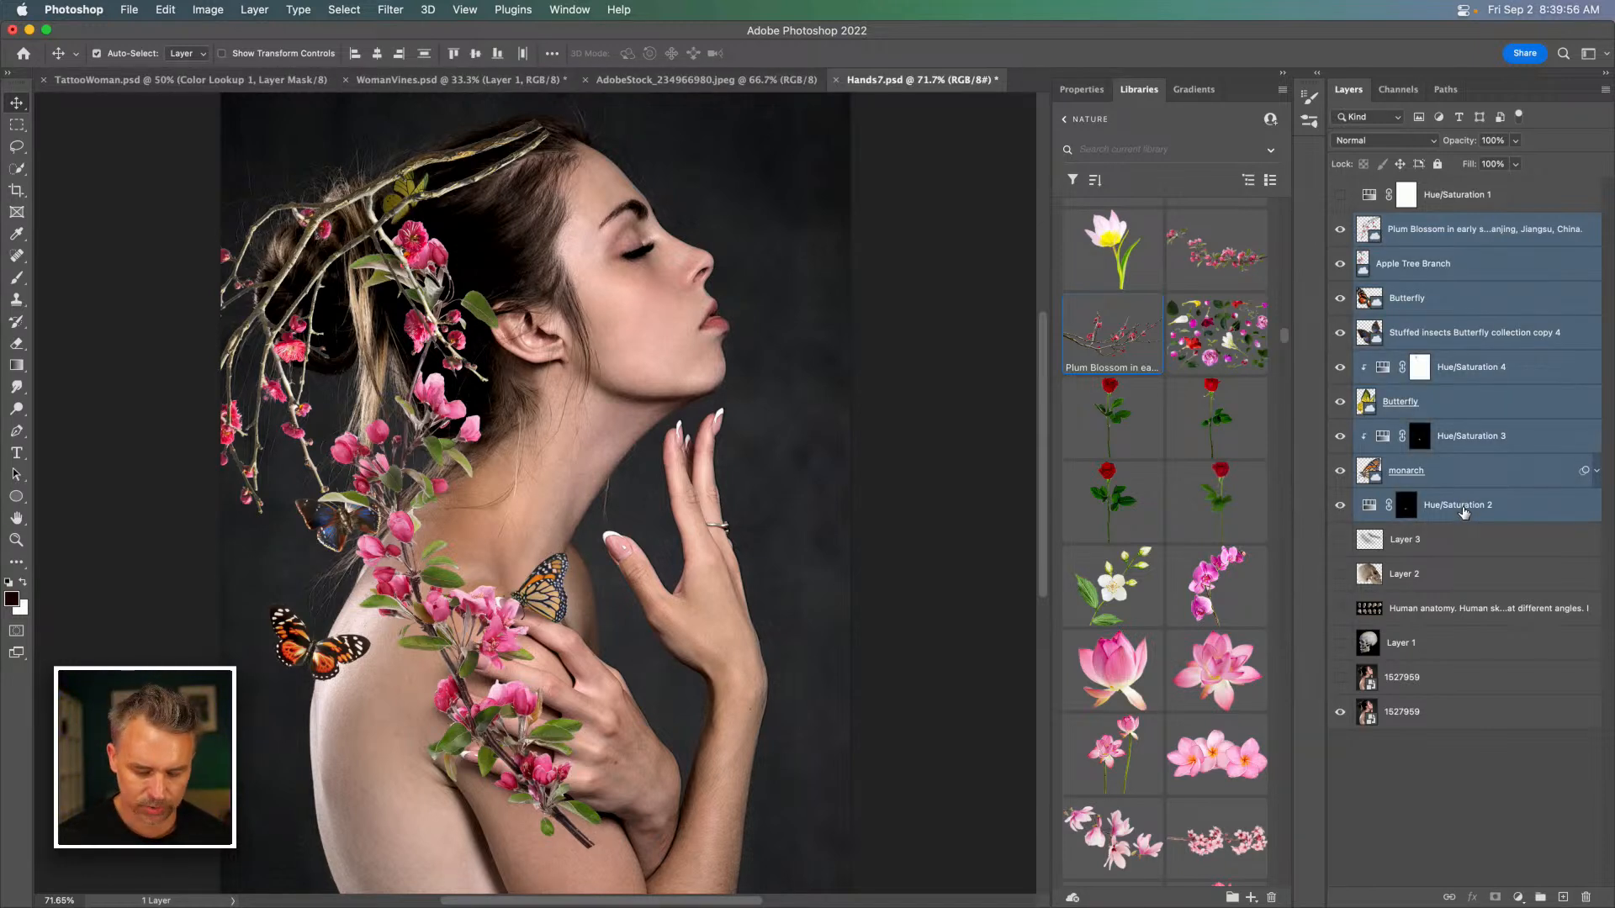
key(super+g)
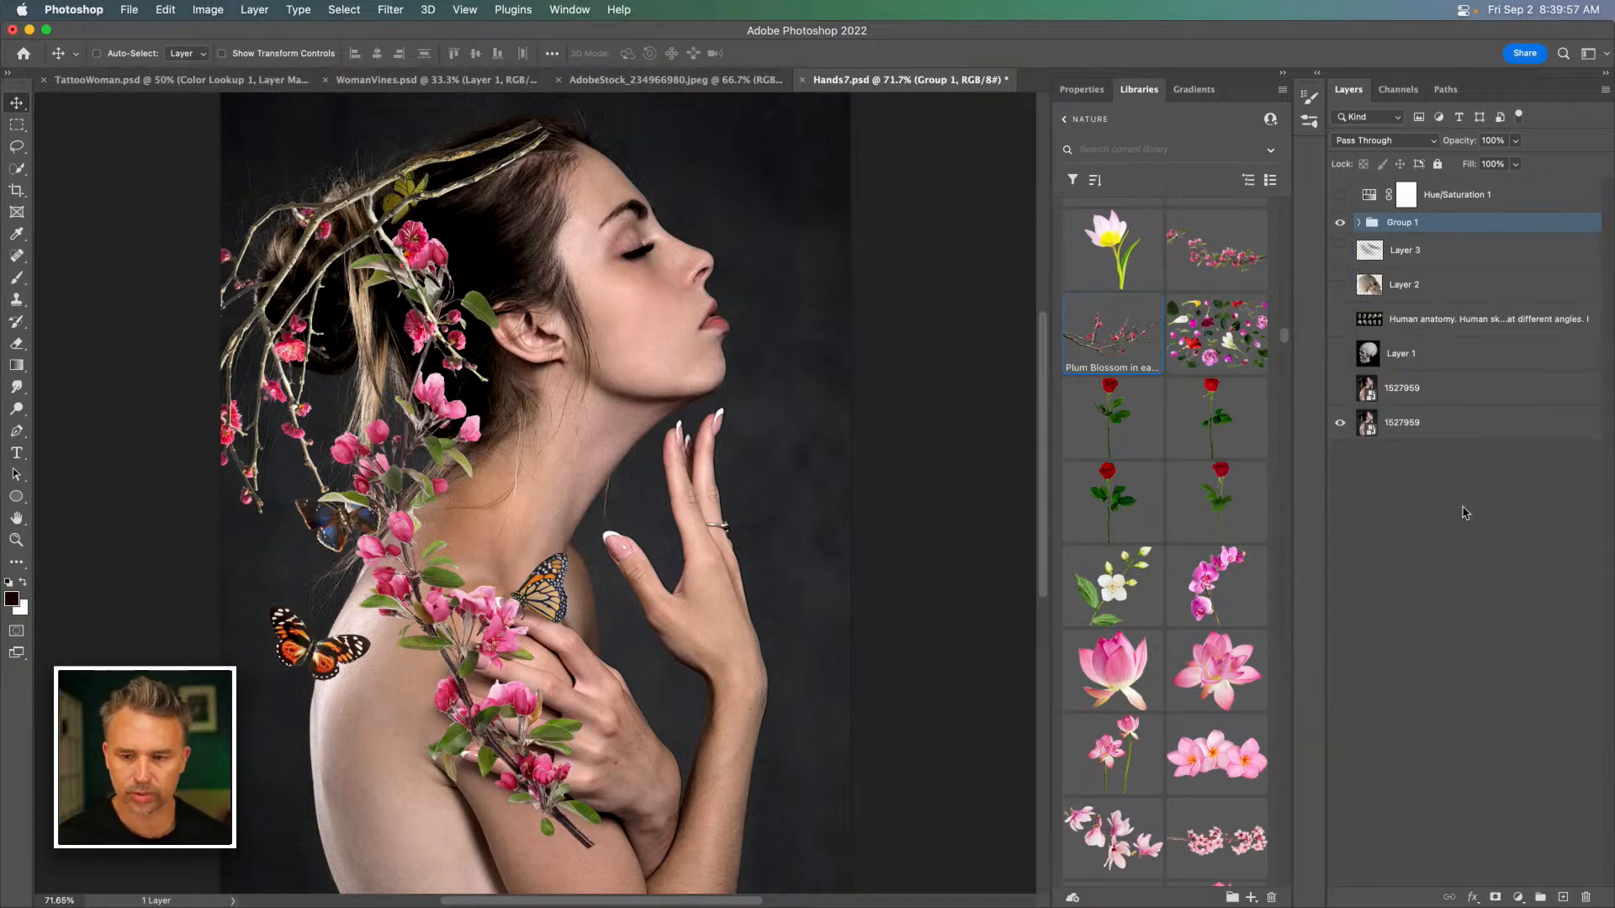
click(1339, 223)
Rasterize the visible bottom 1527959 portrait layer.
click(1421, 422)
key(super+minus)
key(super+minus)
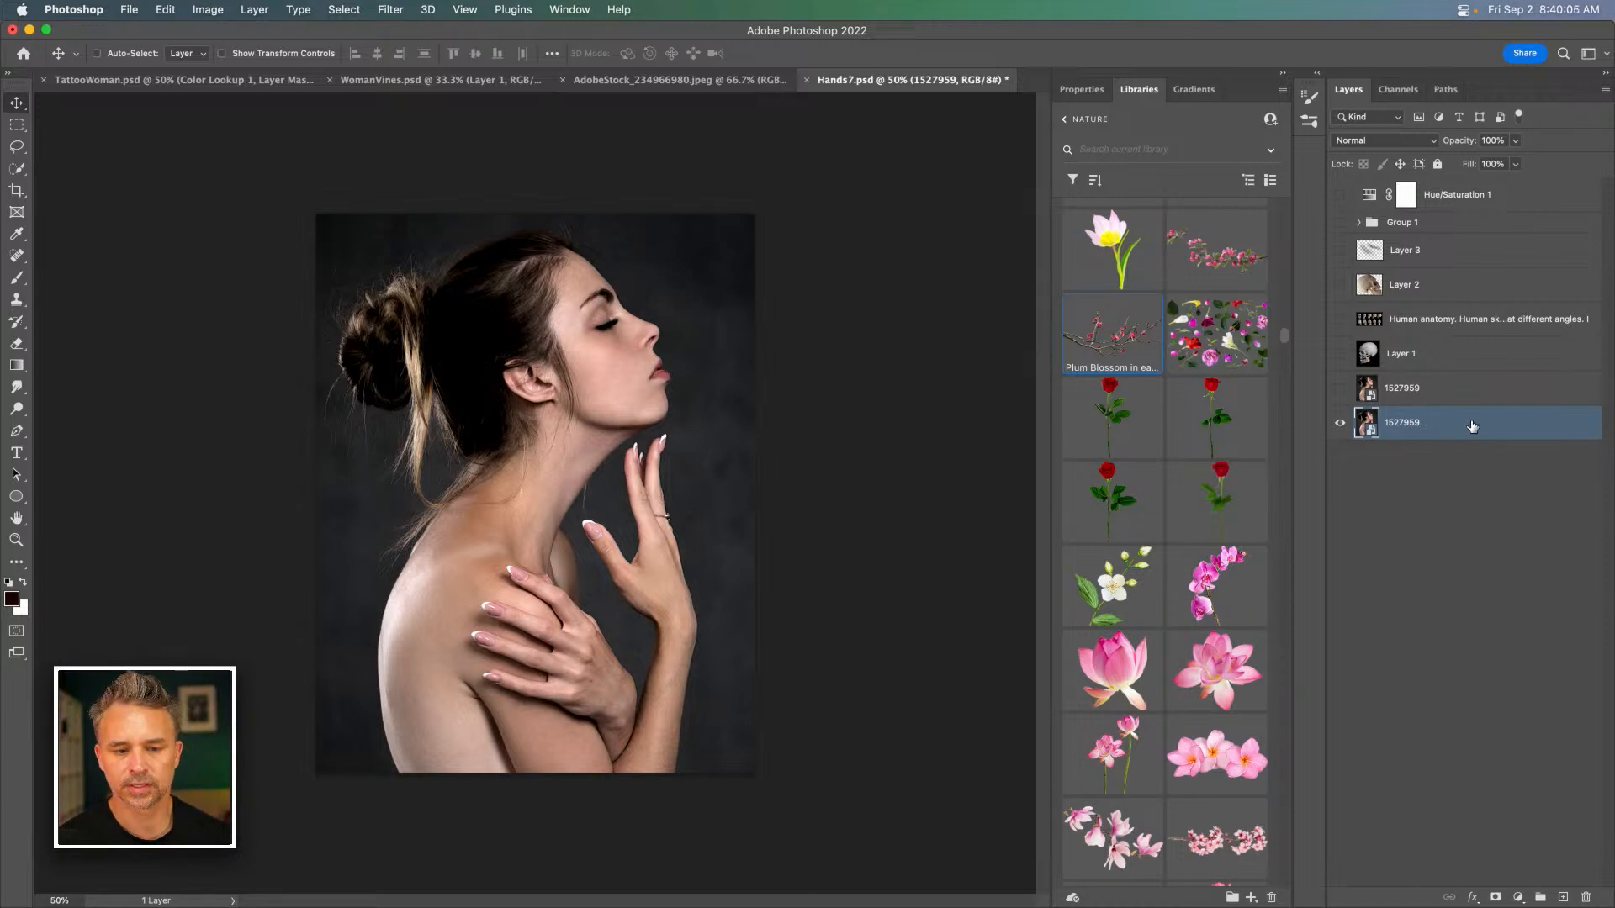
right_click(1400, 421)
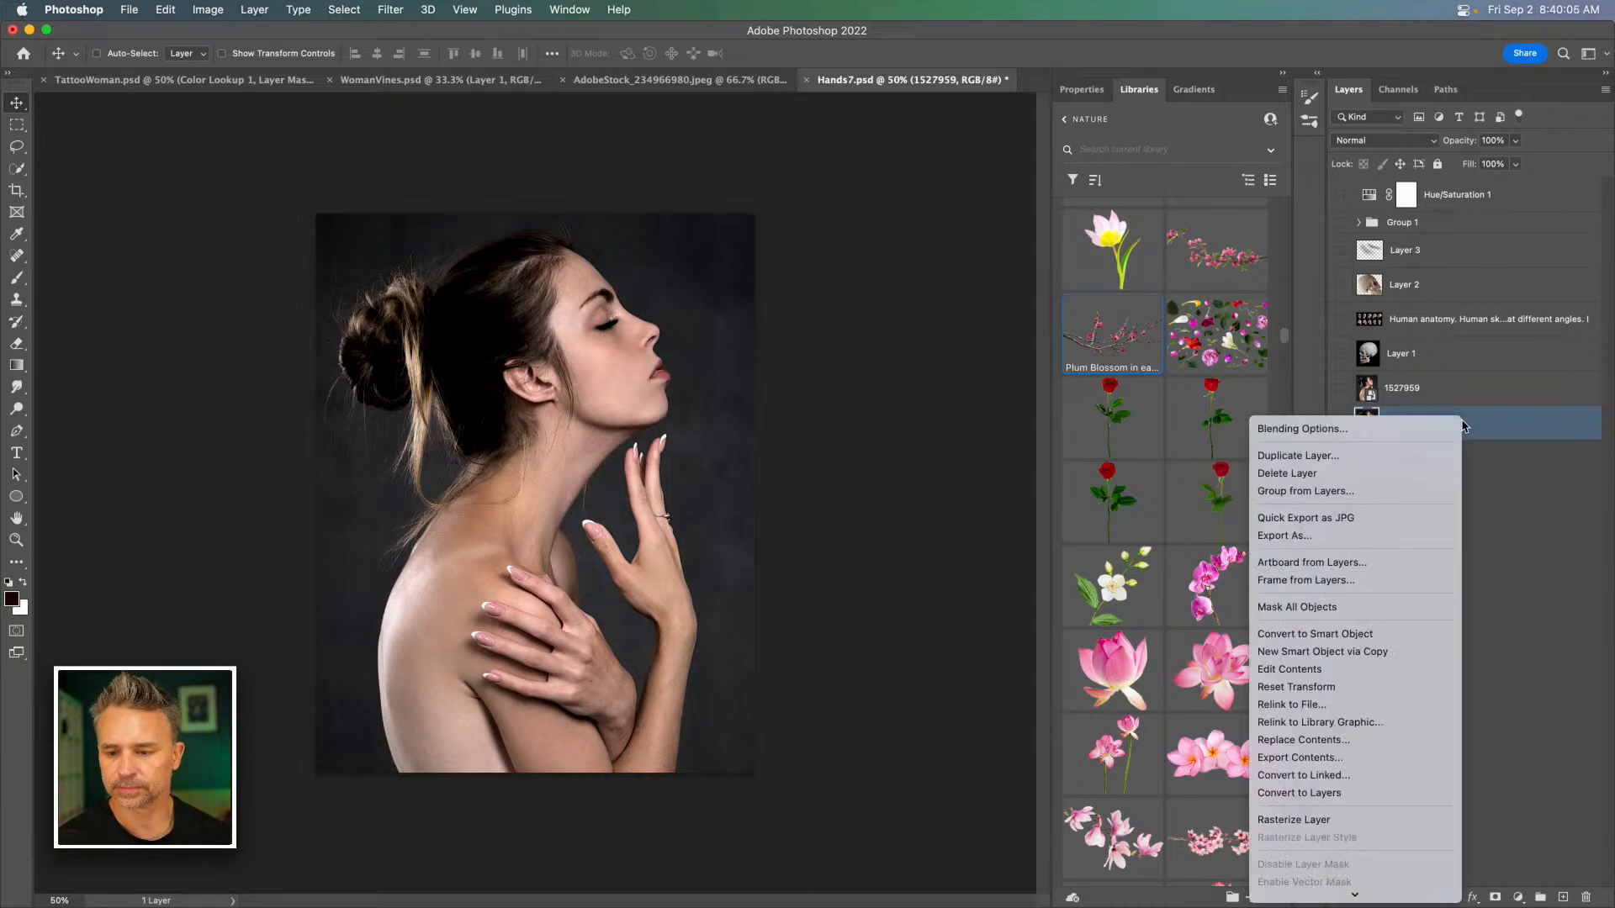
click(1321, 820)
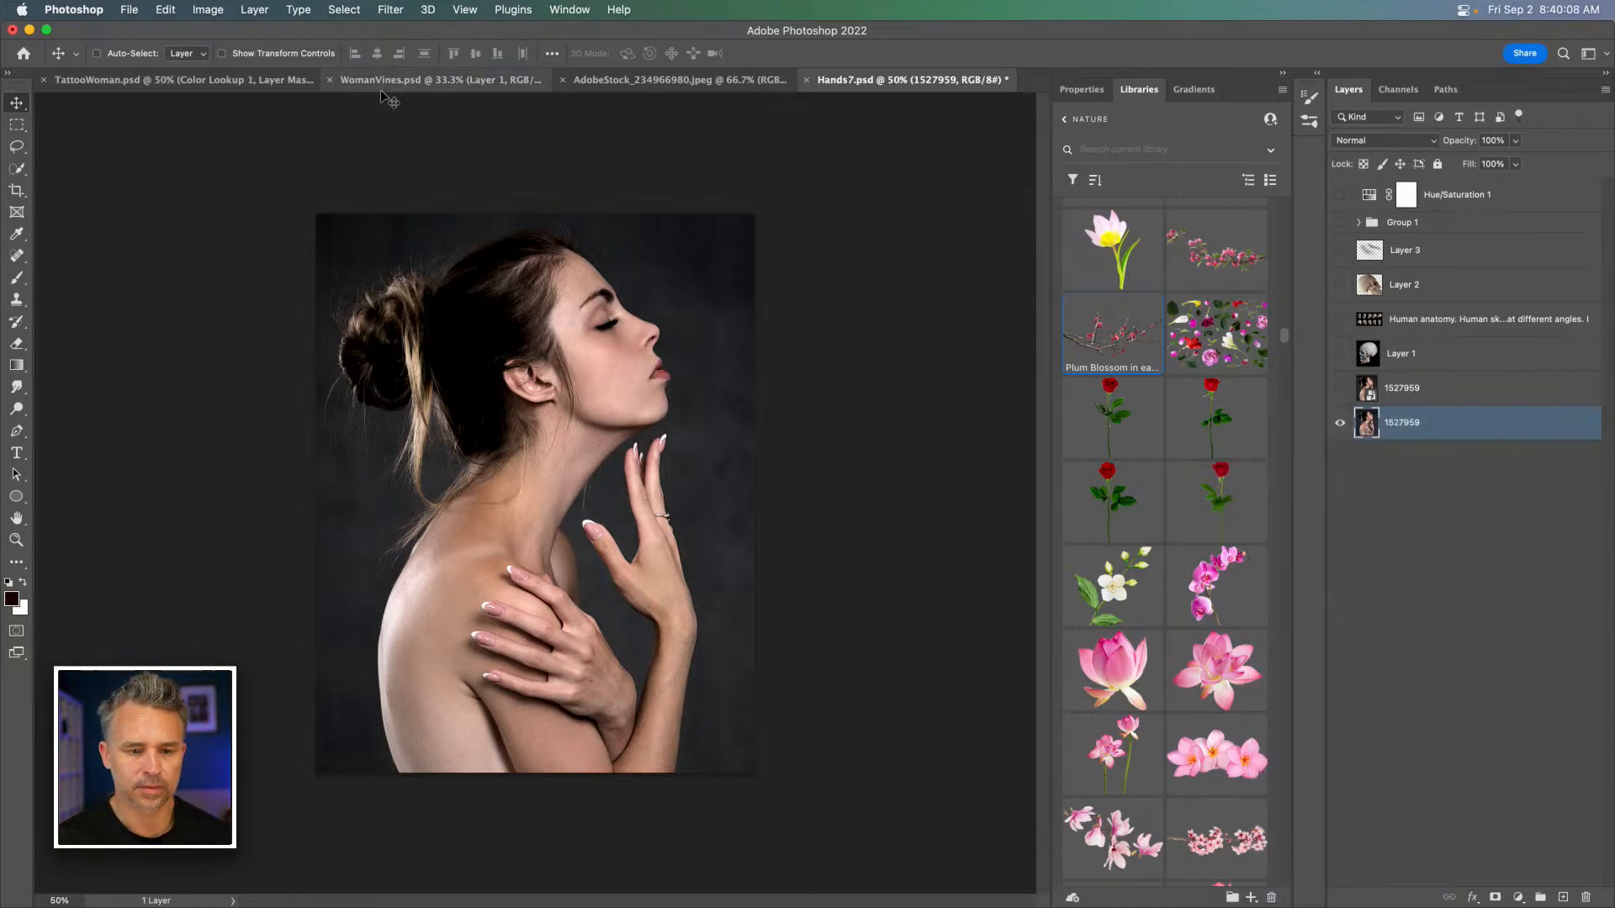
Mask out the portrait's background with the Remove Background quick action.
click(194, 11)
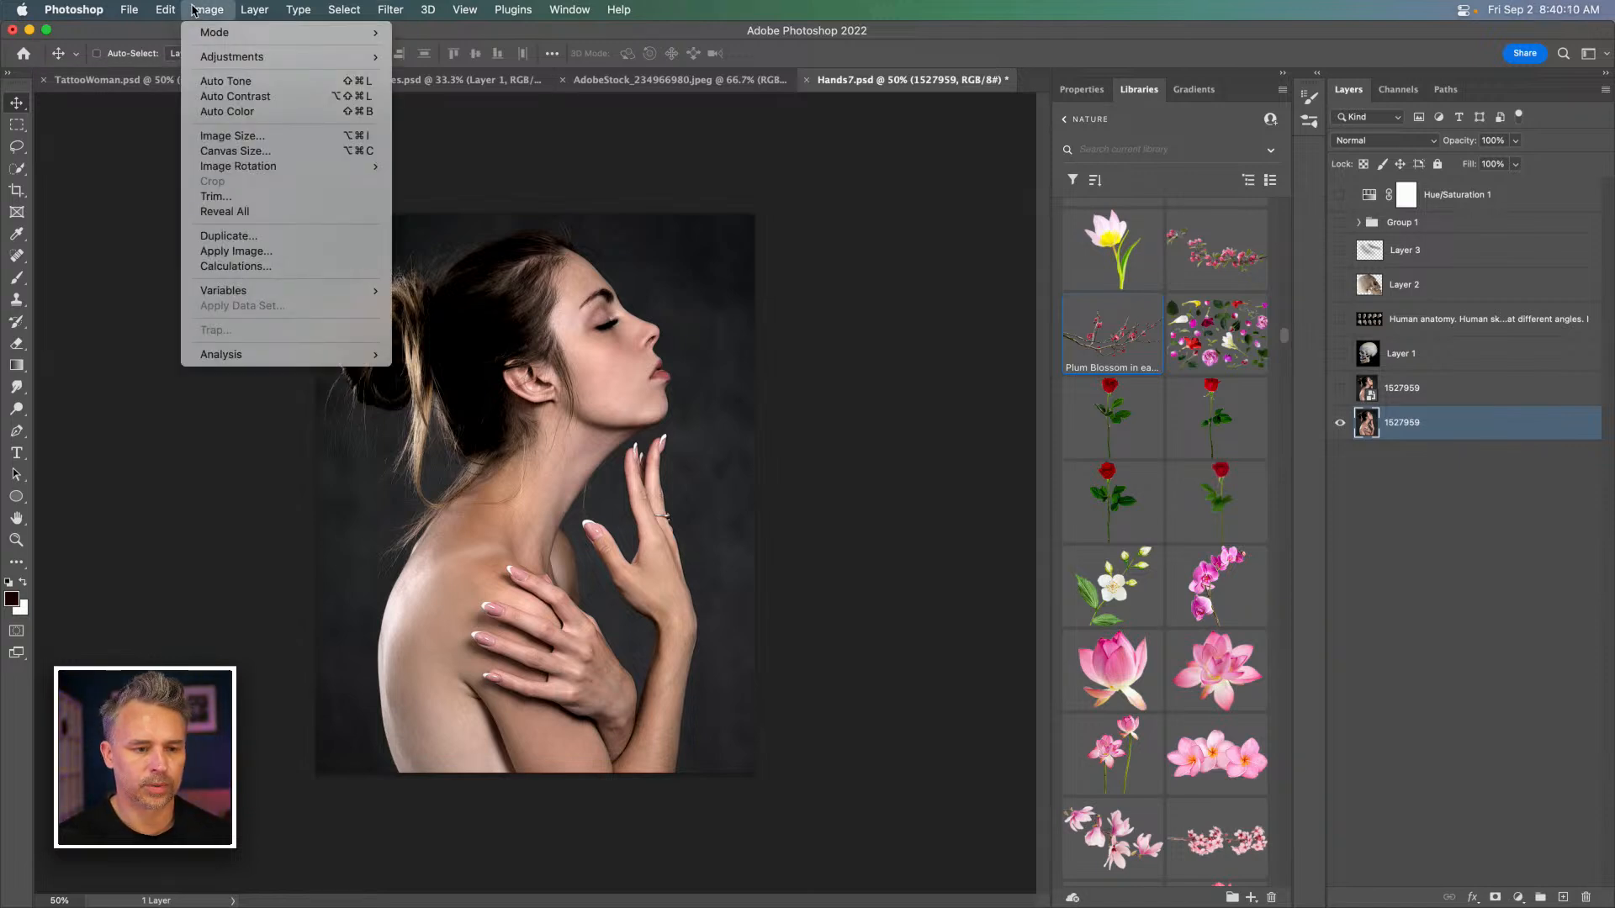
click(194, 10)
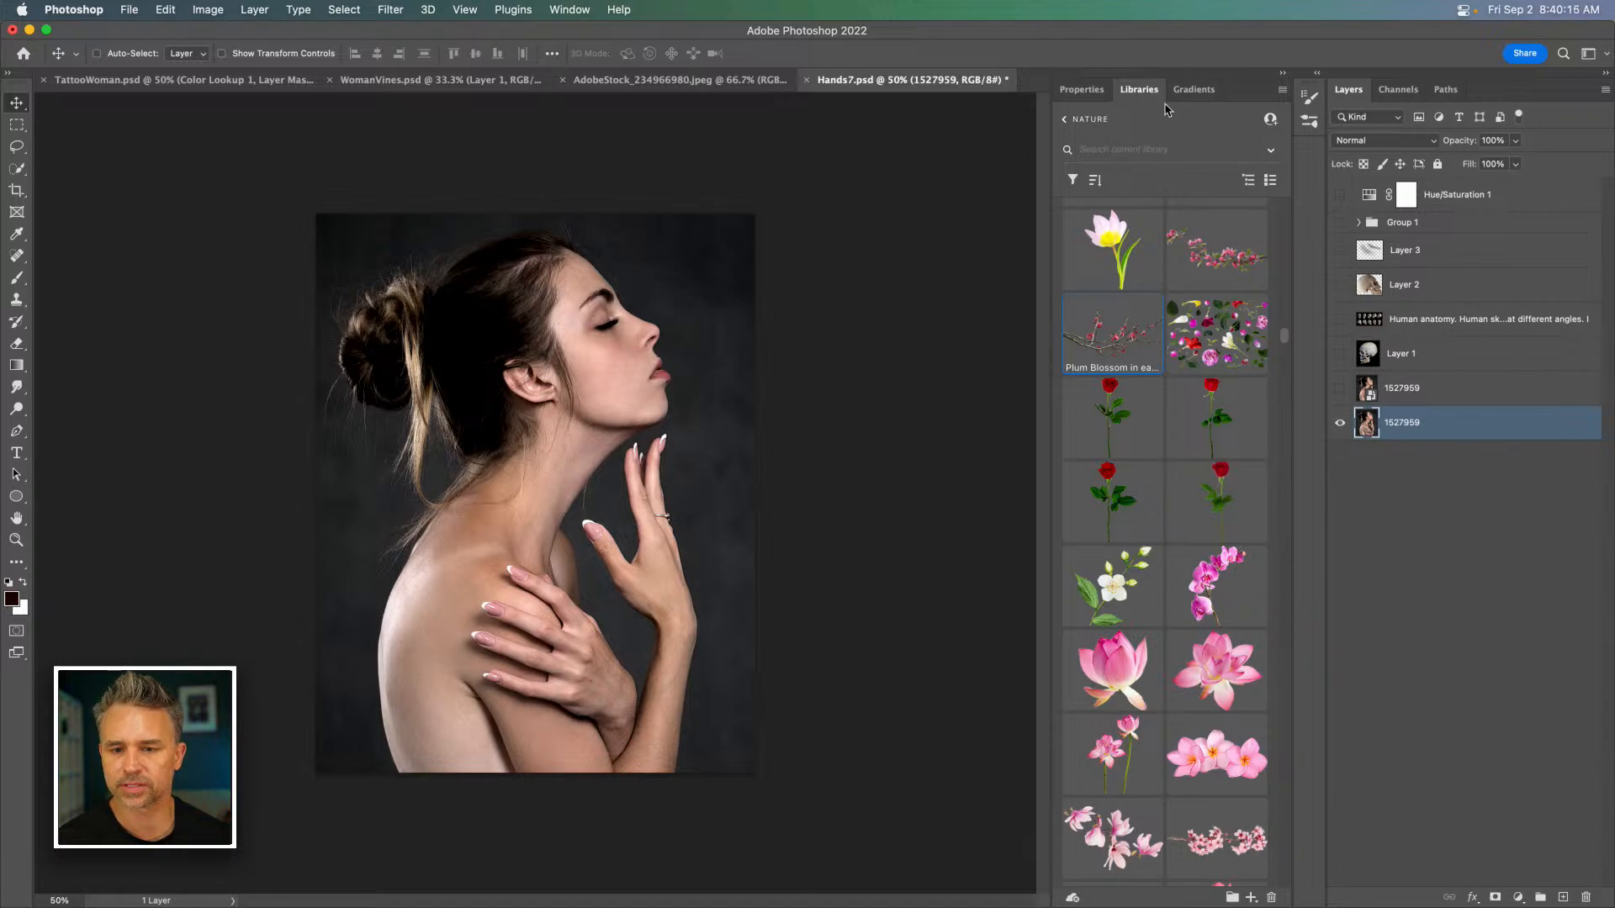
click(1074, 91)
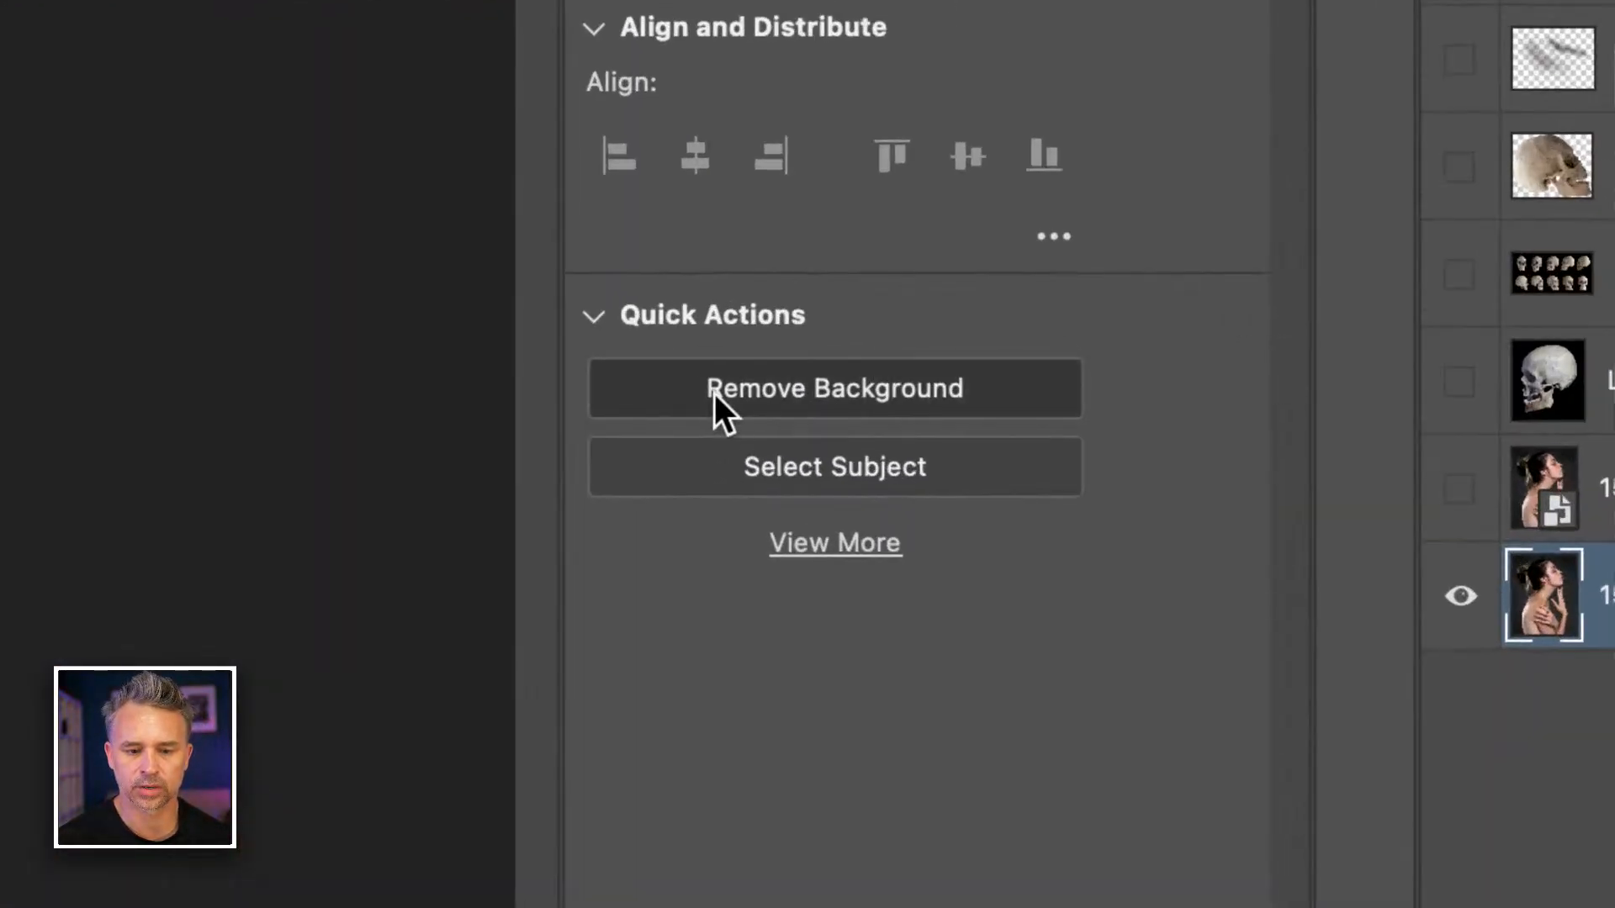
click(714, 393)
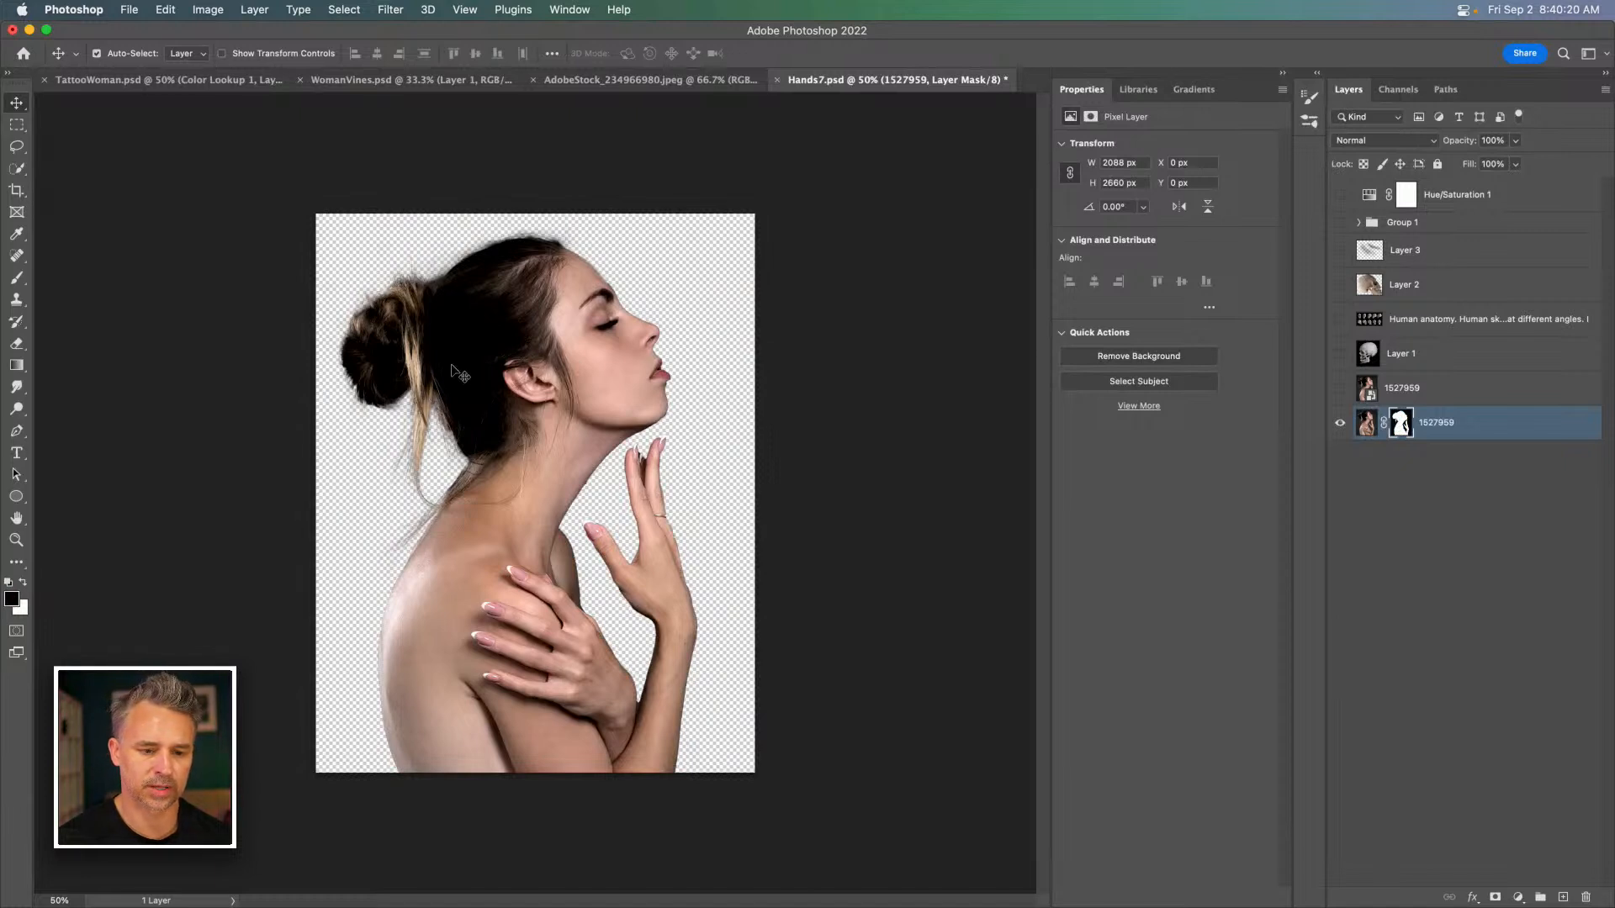
Add a new layer beneath the cut-out portrait and turn it into a green-to-blue gradient fill.
key(super+equal)
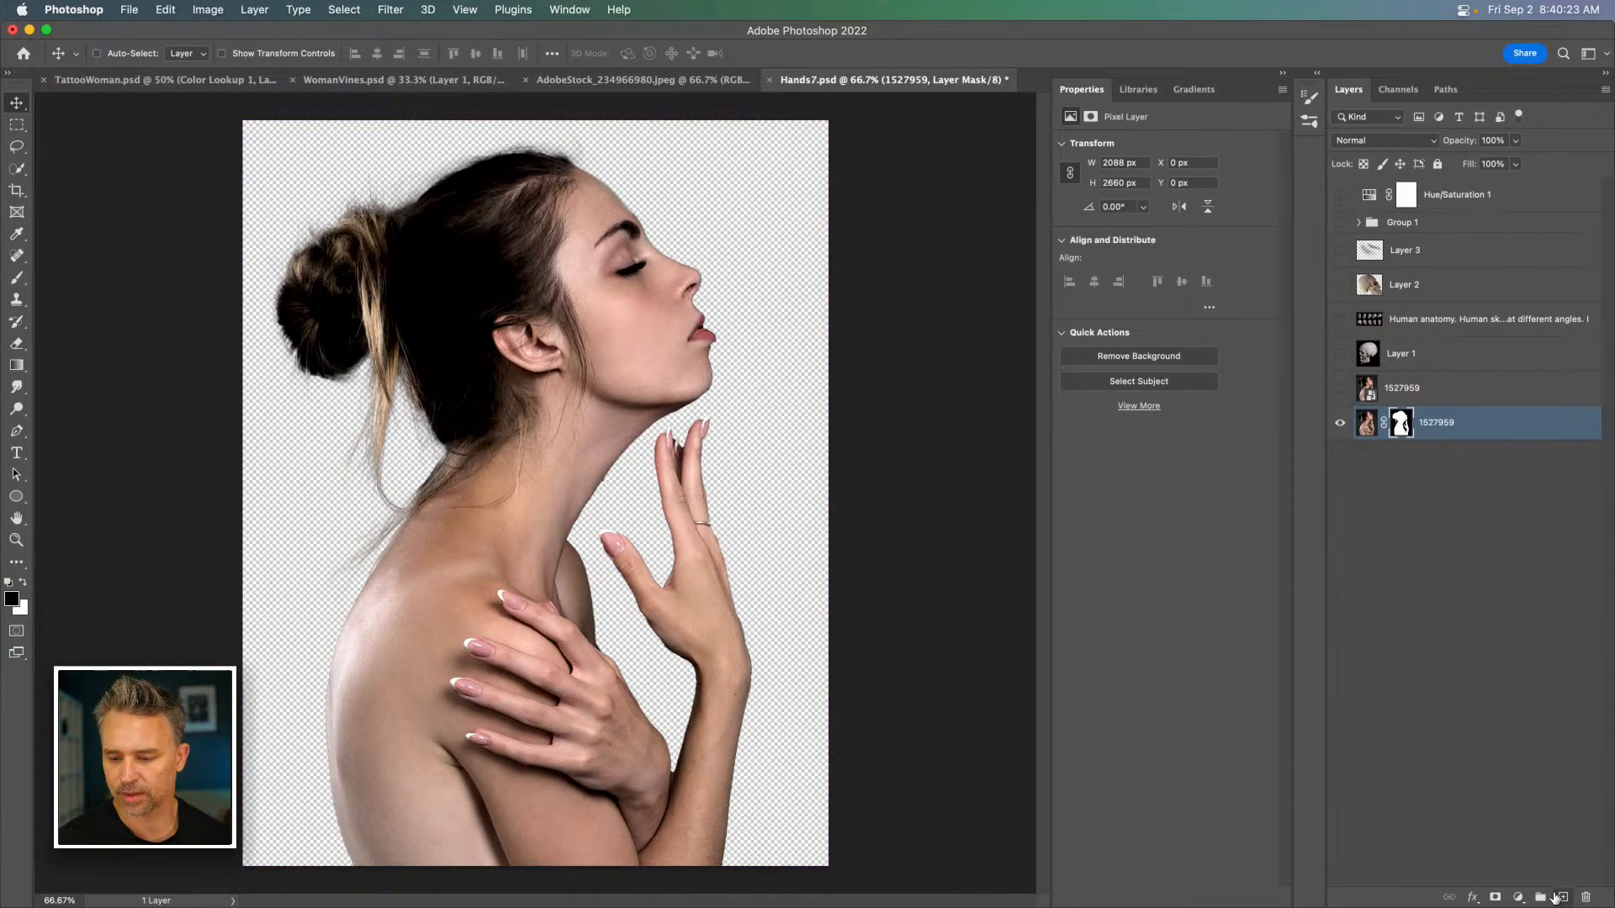
click(1562, 897)
drag(1487, 427, 1485, 514)
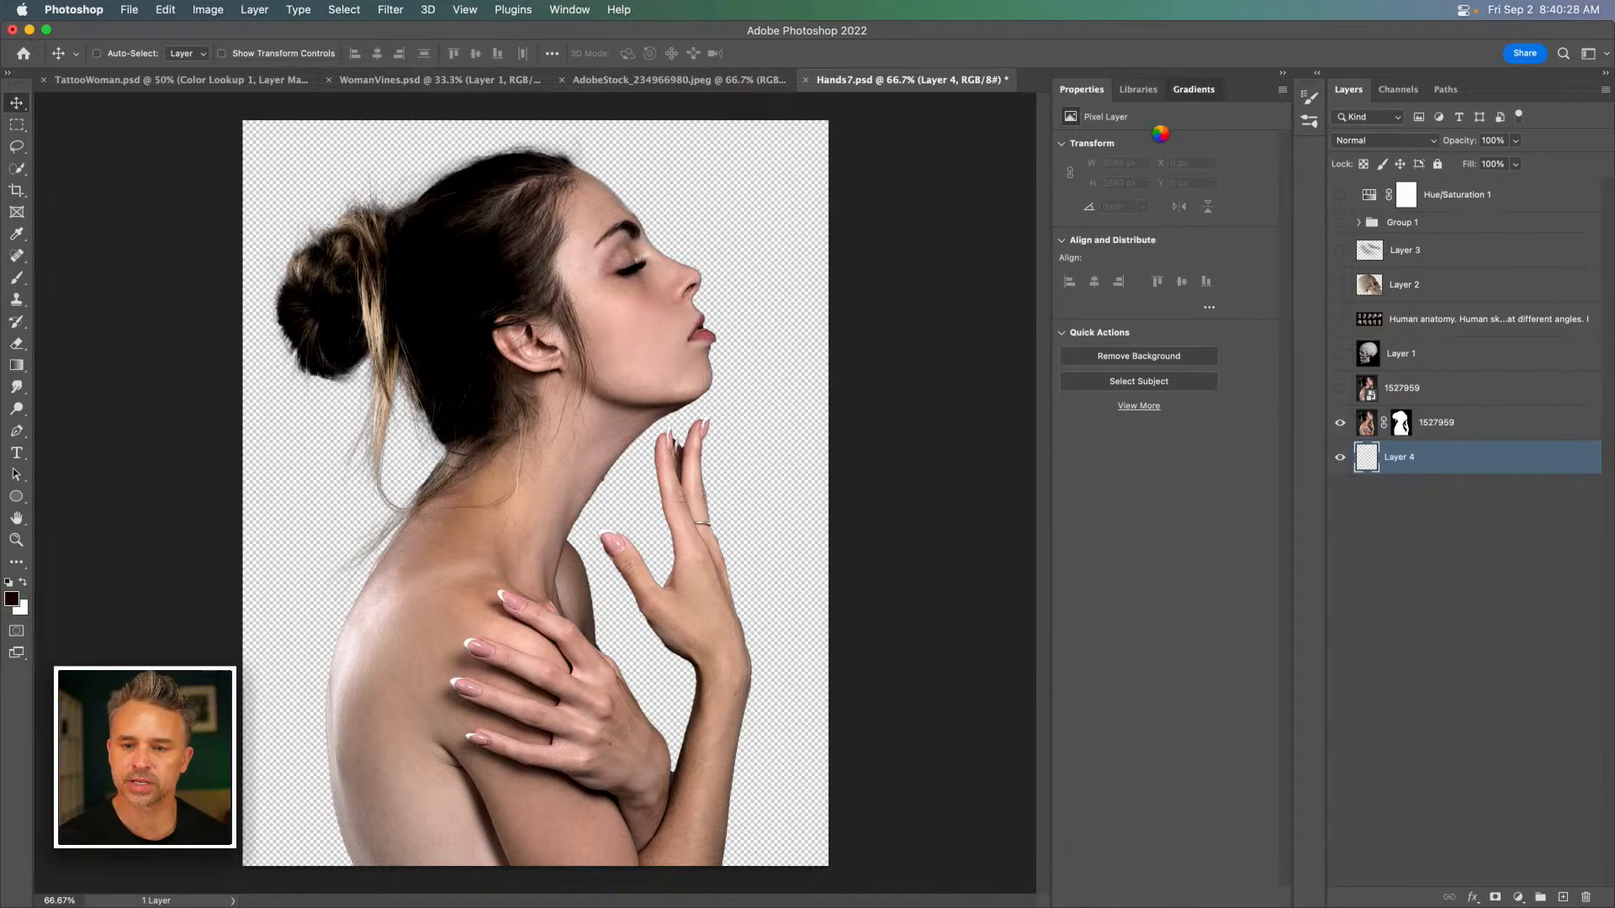
drag(1070, 455, 1467, 476)
Examine the cutout's edges around the jaw, neck and fingers, comparing them with the original portrait layer.
scroll(531, 404, up, 2)
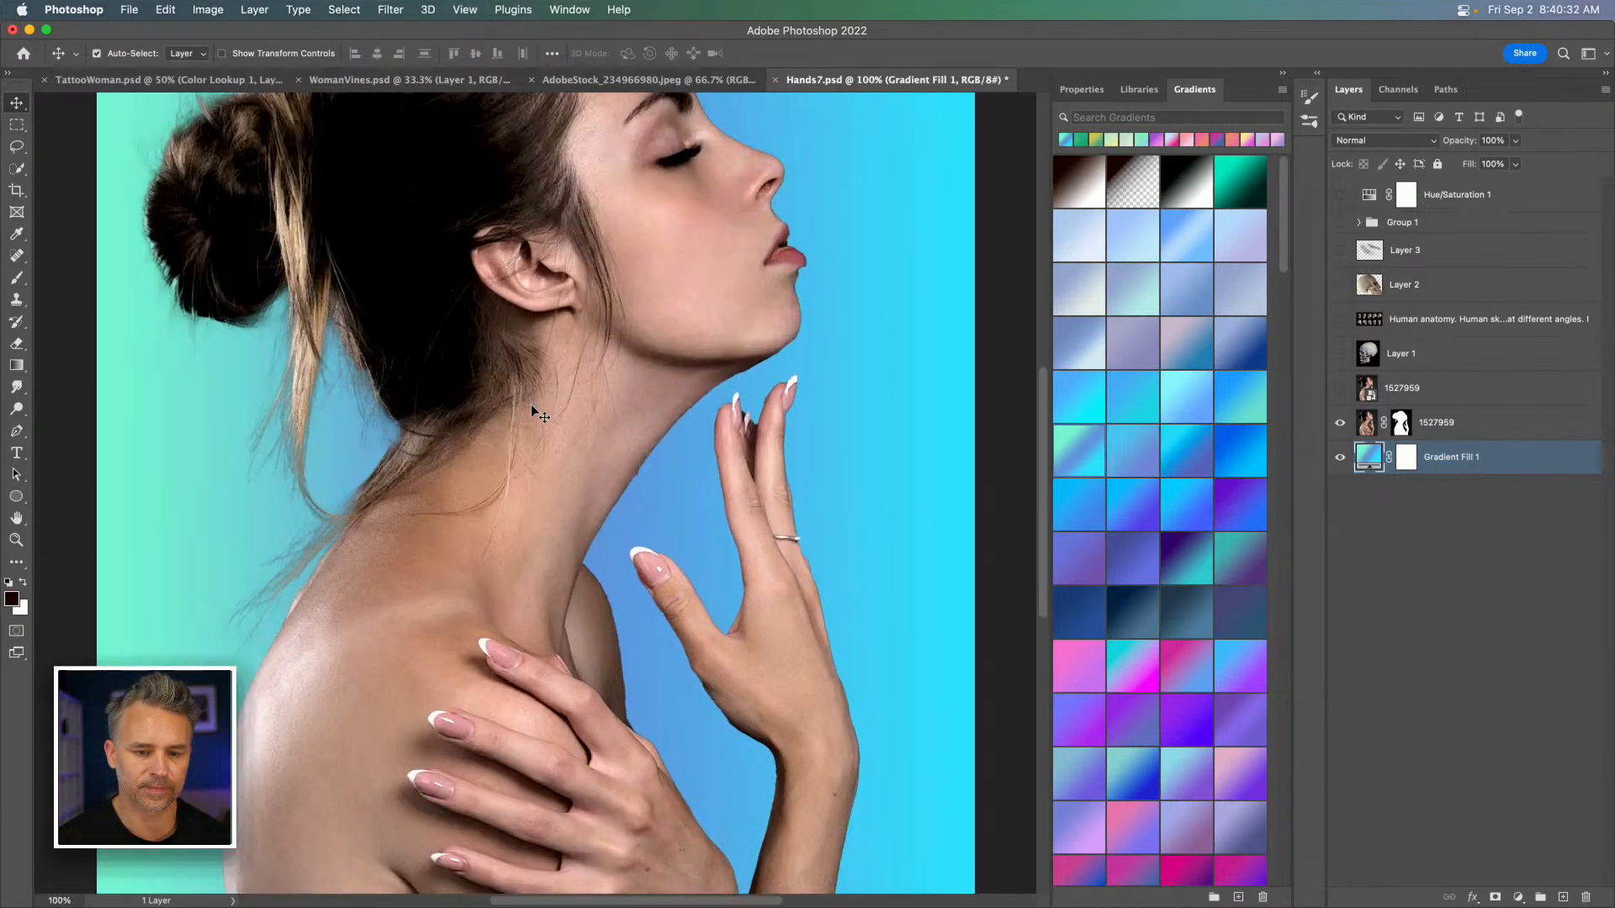
drag(541, 404, 462, 734)
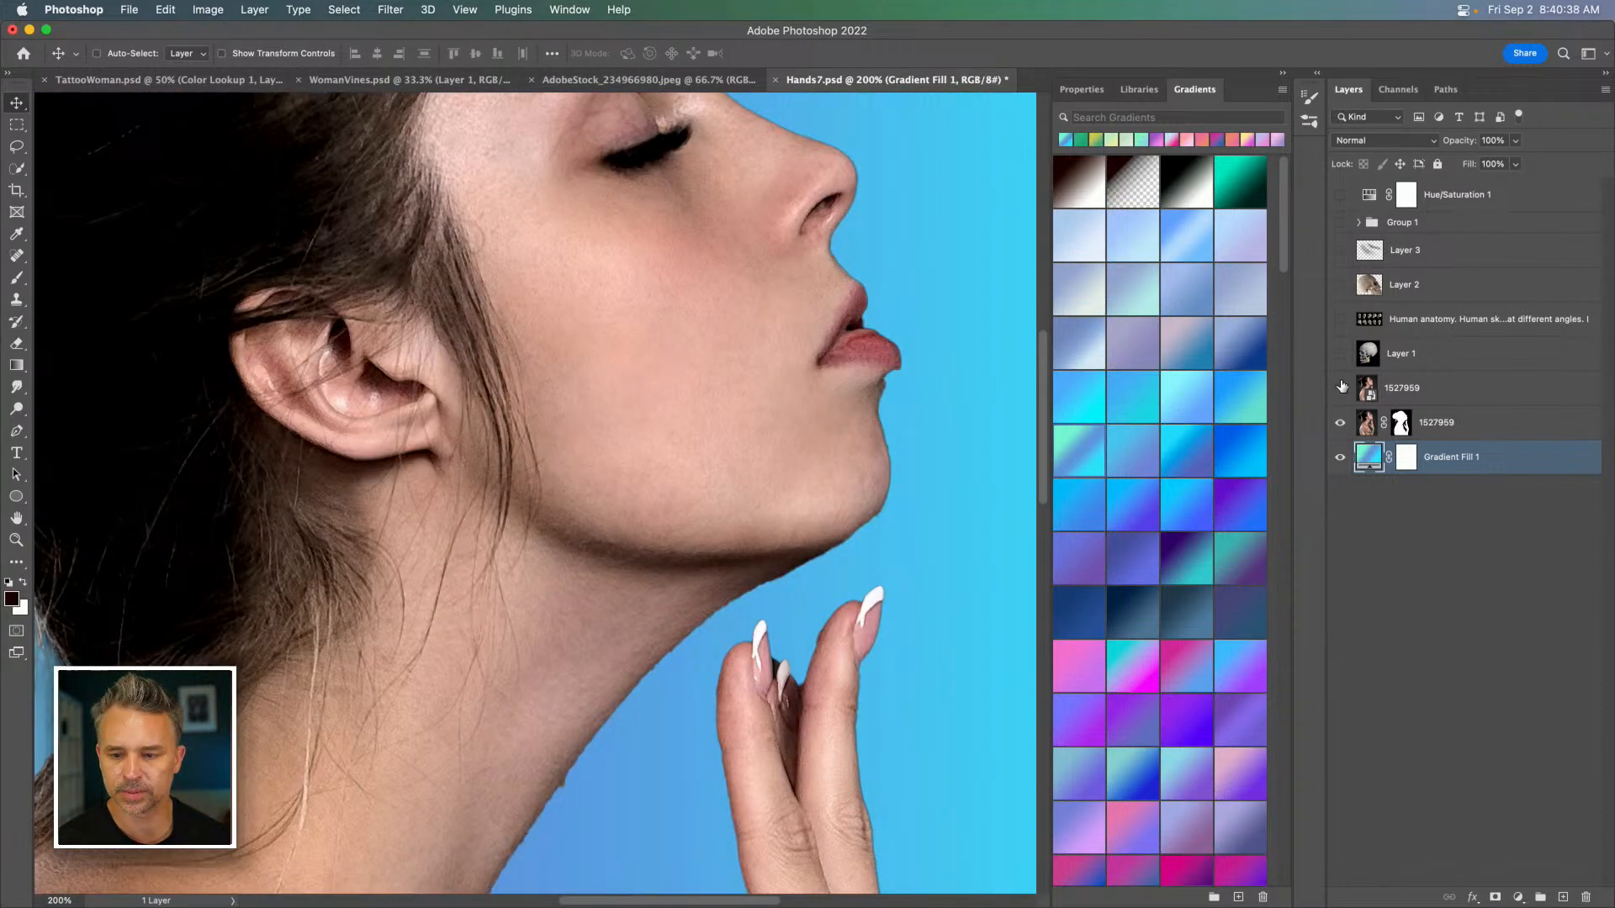
click(1341, 387)
click(1341, 388)
click(1340, 387)
click(1340, 388)
click(1341, 387)
click(1340, 387)
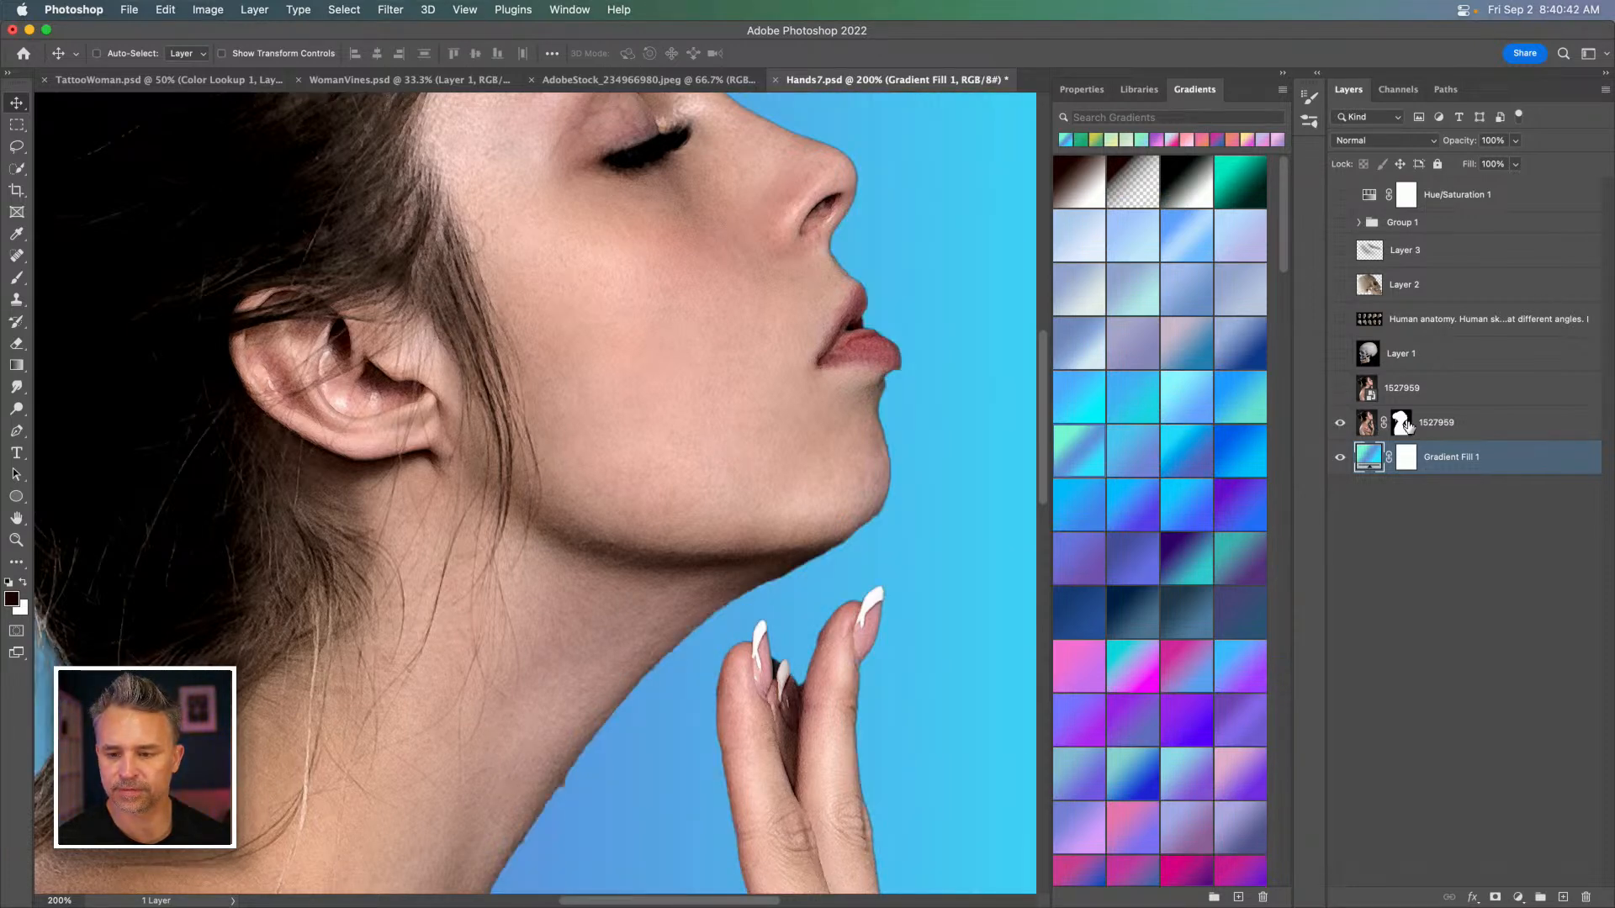
Open the portrait's layer mask in Select and Mask and set the view transparency to 84%.
click(1402, 425)
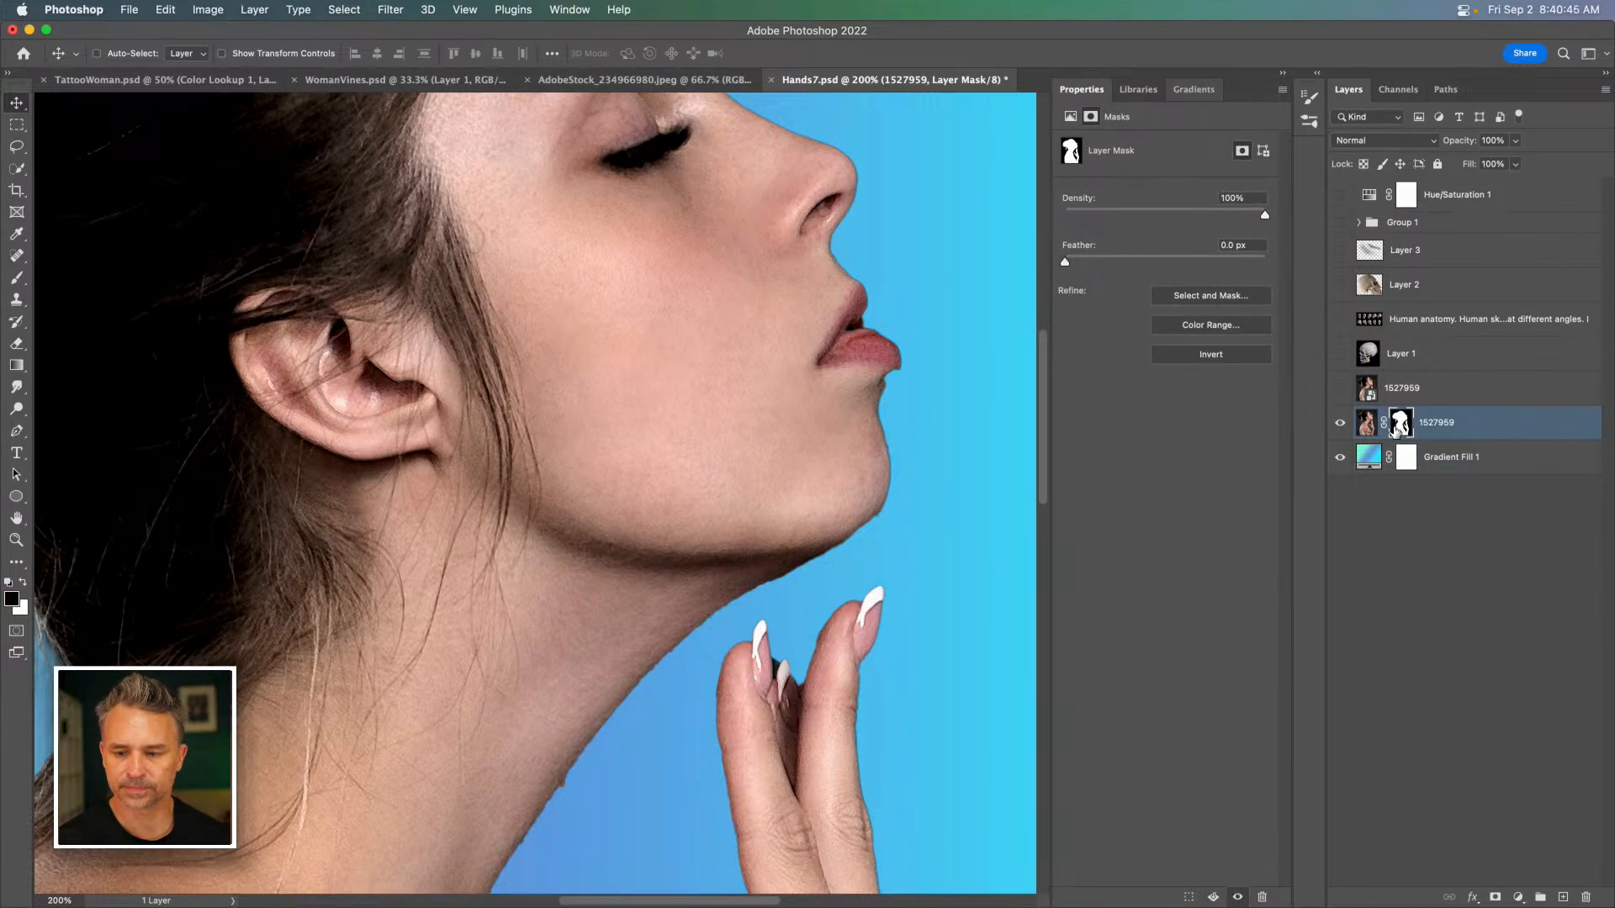
click(1207, 296)
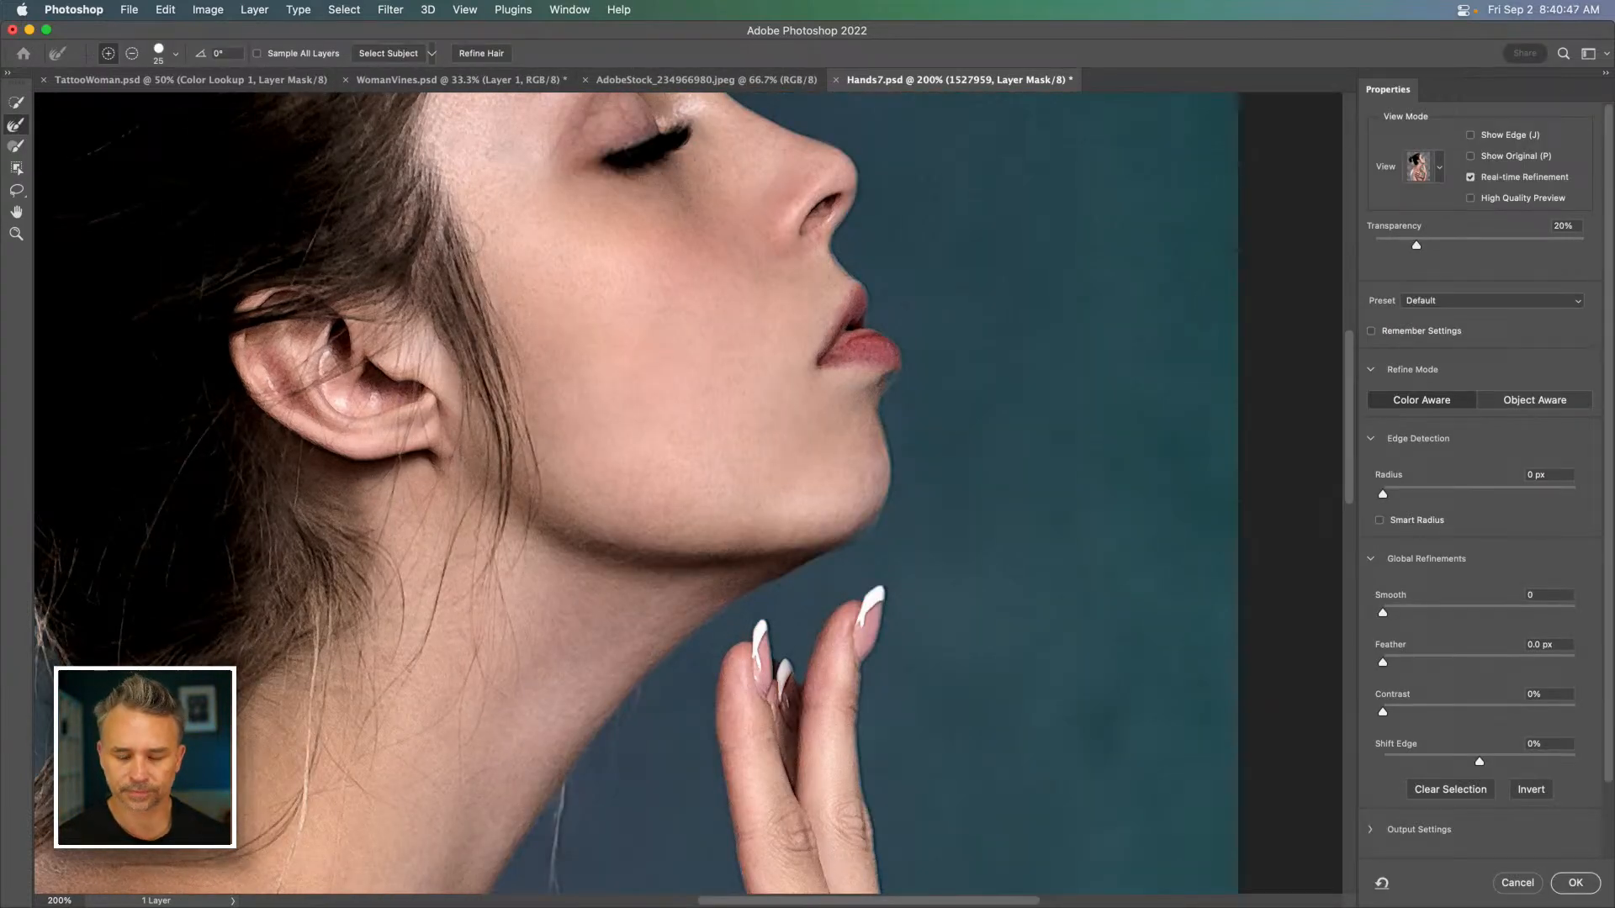
key(super+equal)
drag(1206, 295, 1085, 433)
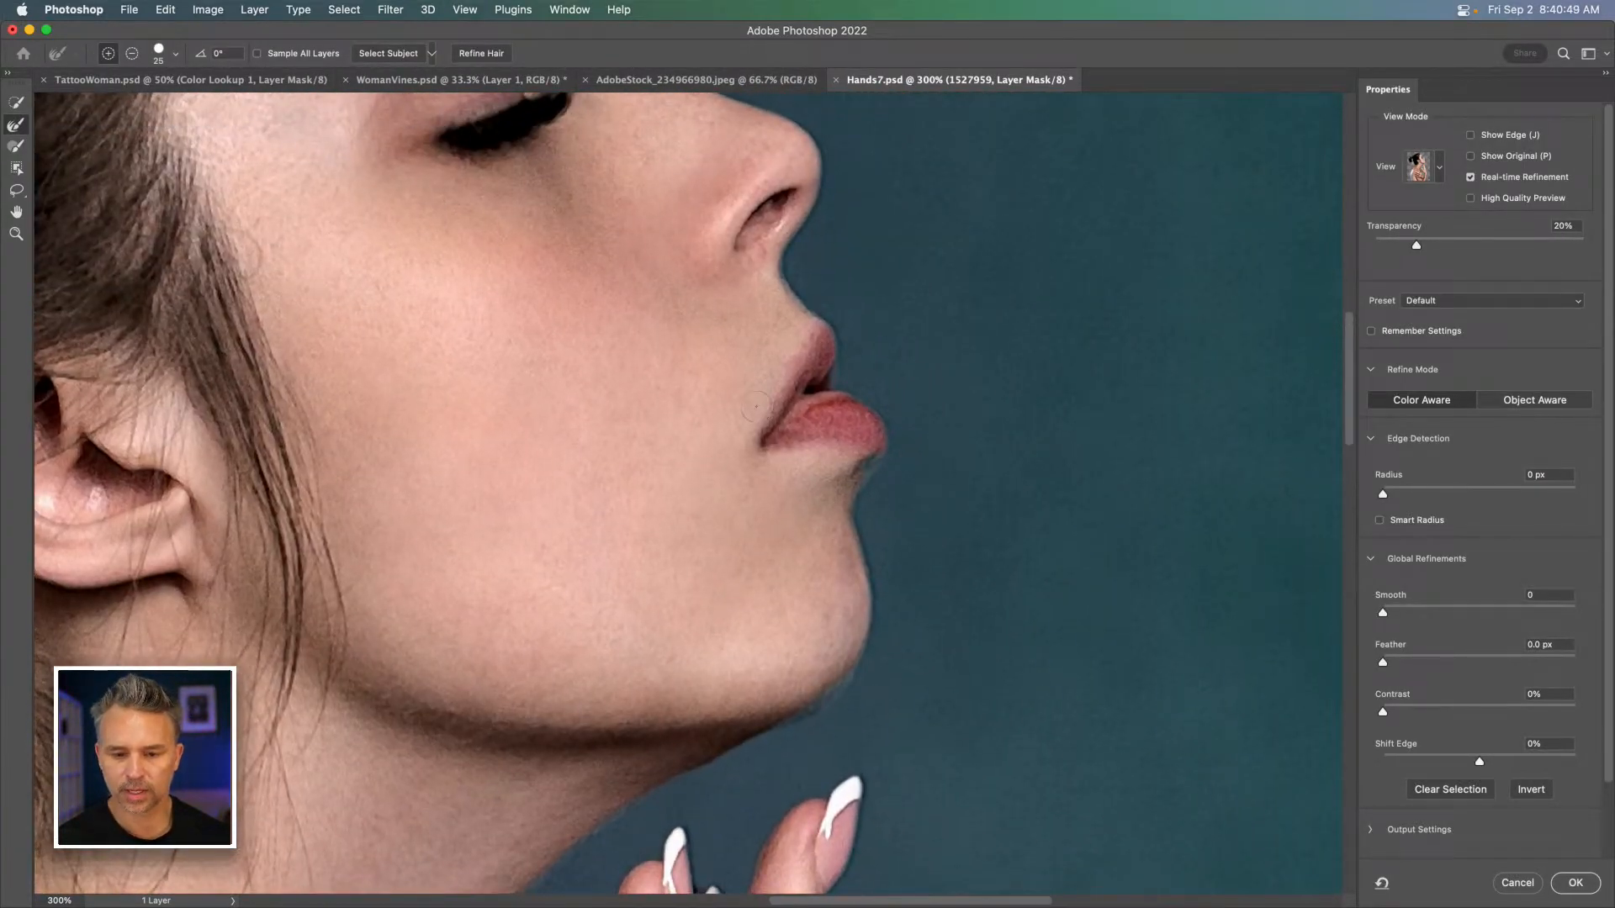
drag(1427, 250, 1549, 261)
Brush the outer edge of the finger ring back into the portrait's mask.
key(b)
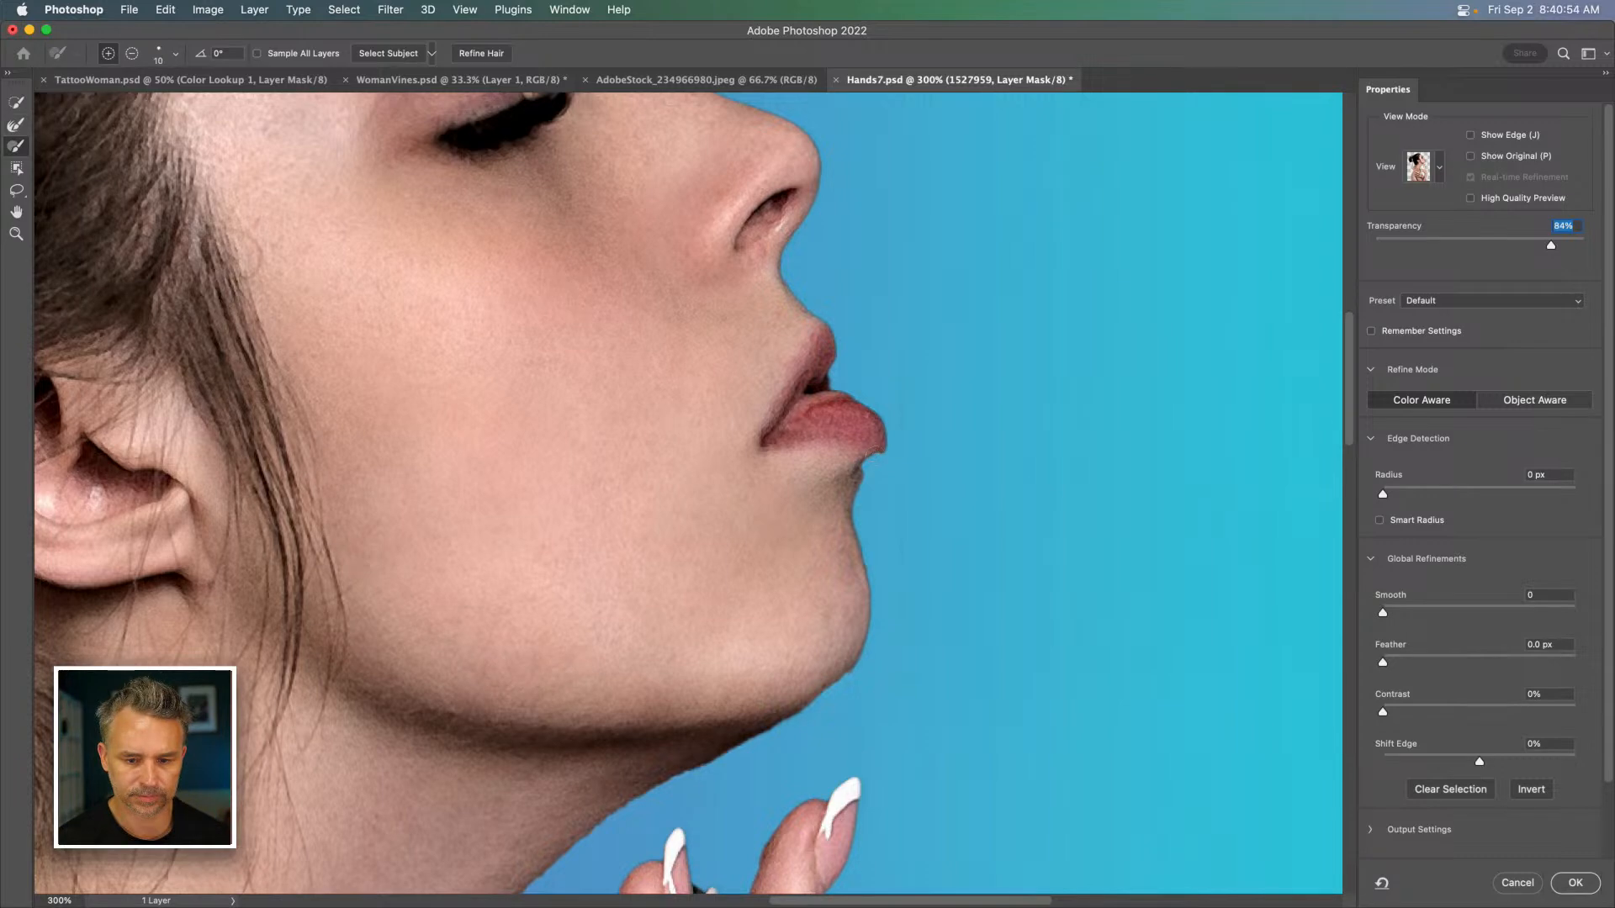
drag(659, 701, 789, 92)
mouse_move(966, 624)
mouse_down()
mouse_move(905, 443)
mouse_move(939, 488)
mouse_up()
key(bracketleft)
key(bracketleft)
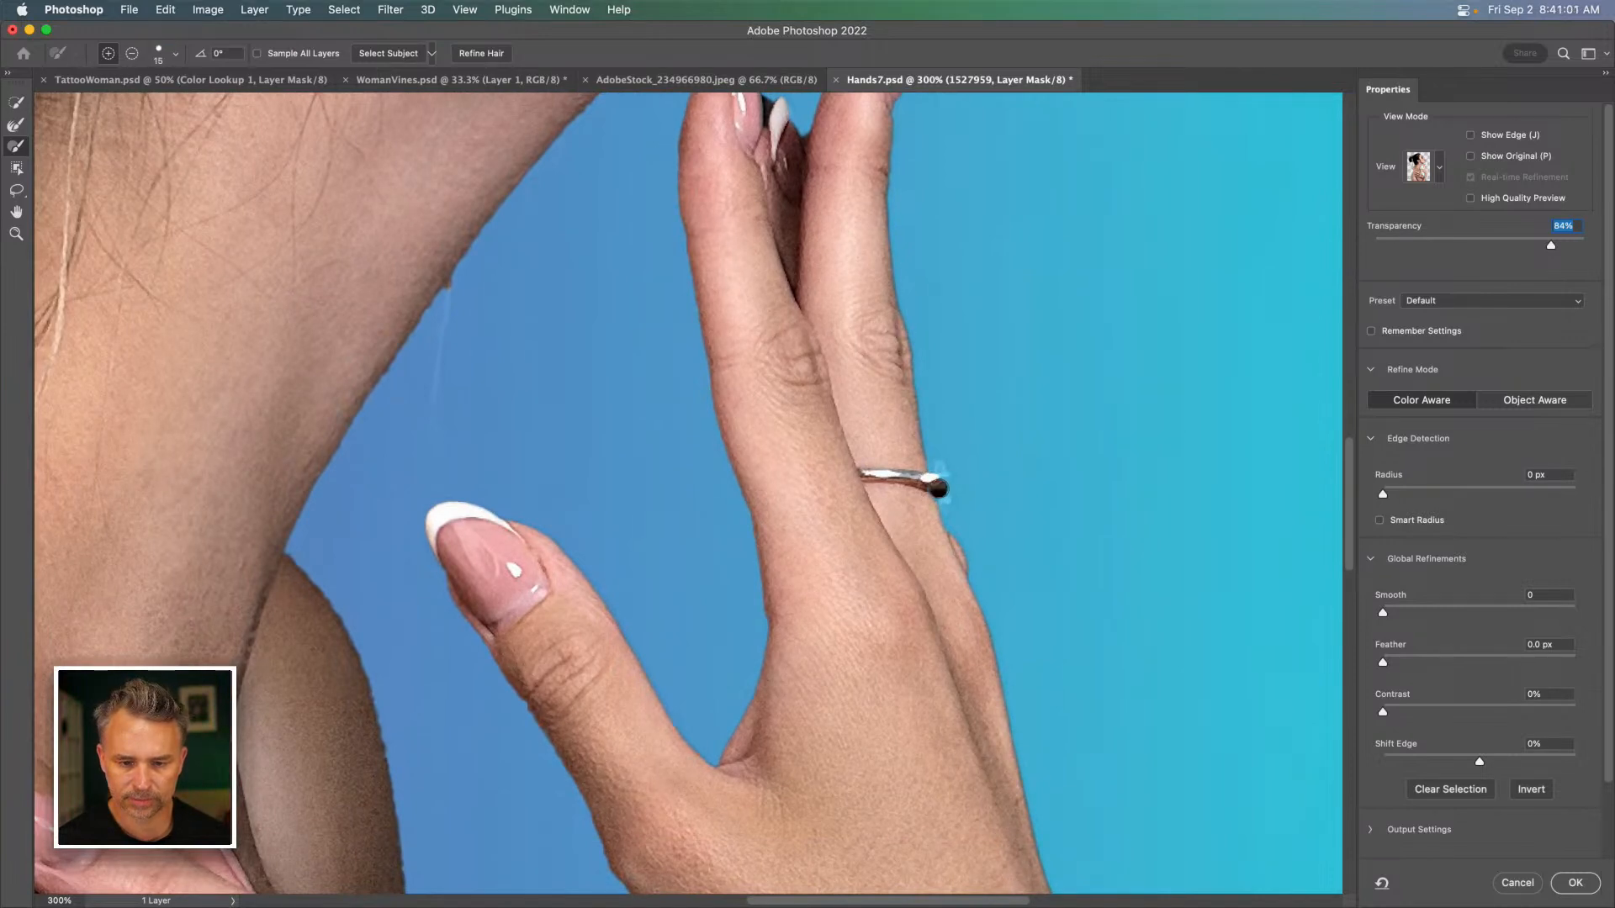
Subtract the dark background remnant between the raised hand's fingernails from the mask with the Lasso tool.
drag(745, 250, 753, 628)
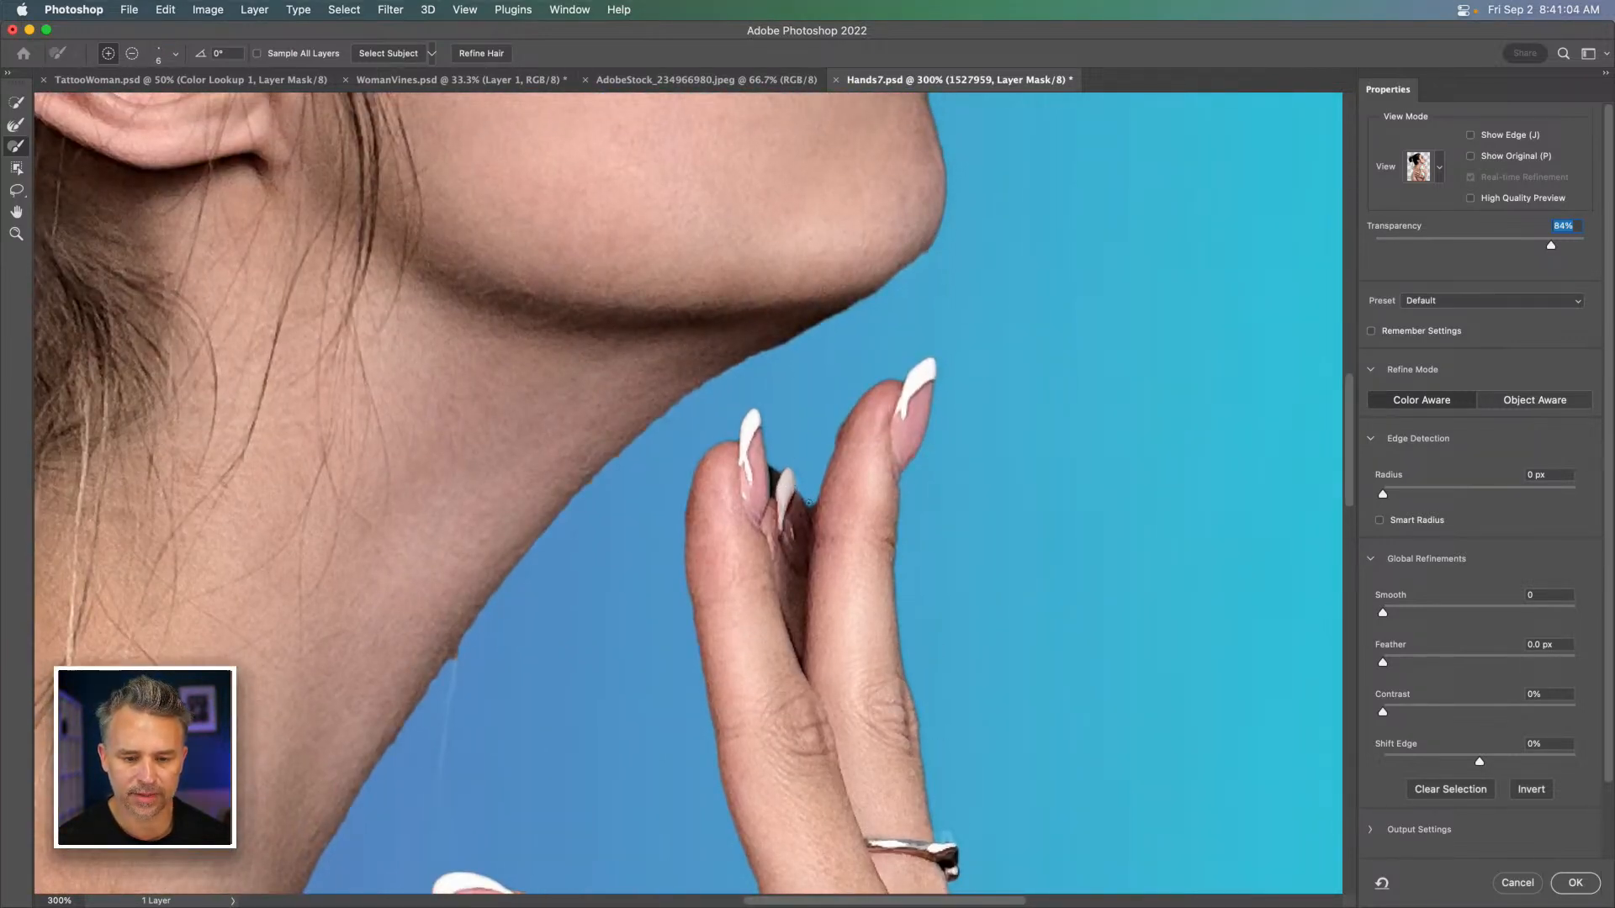
key(alt)
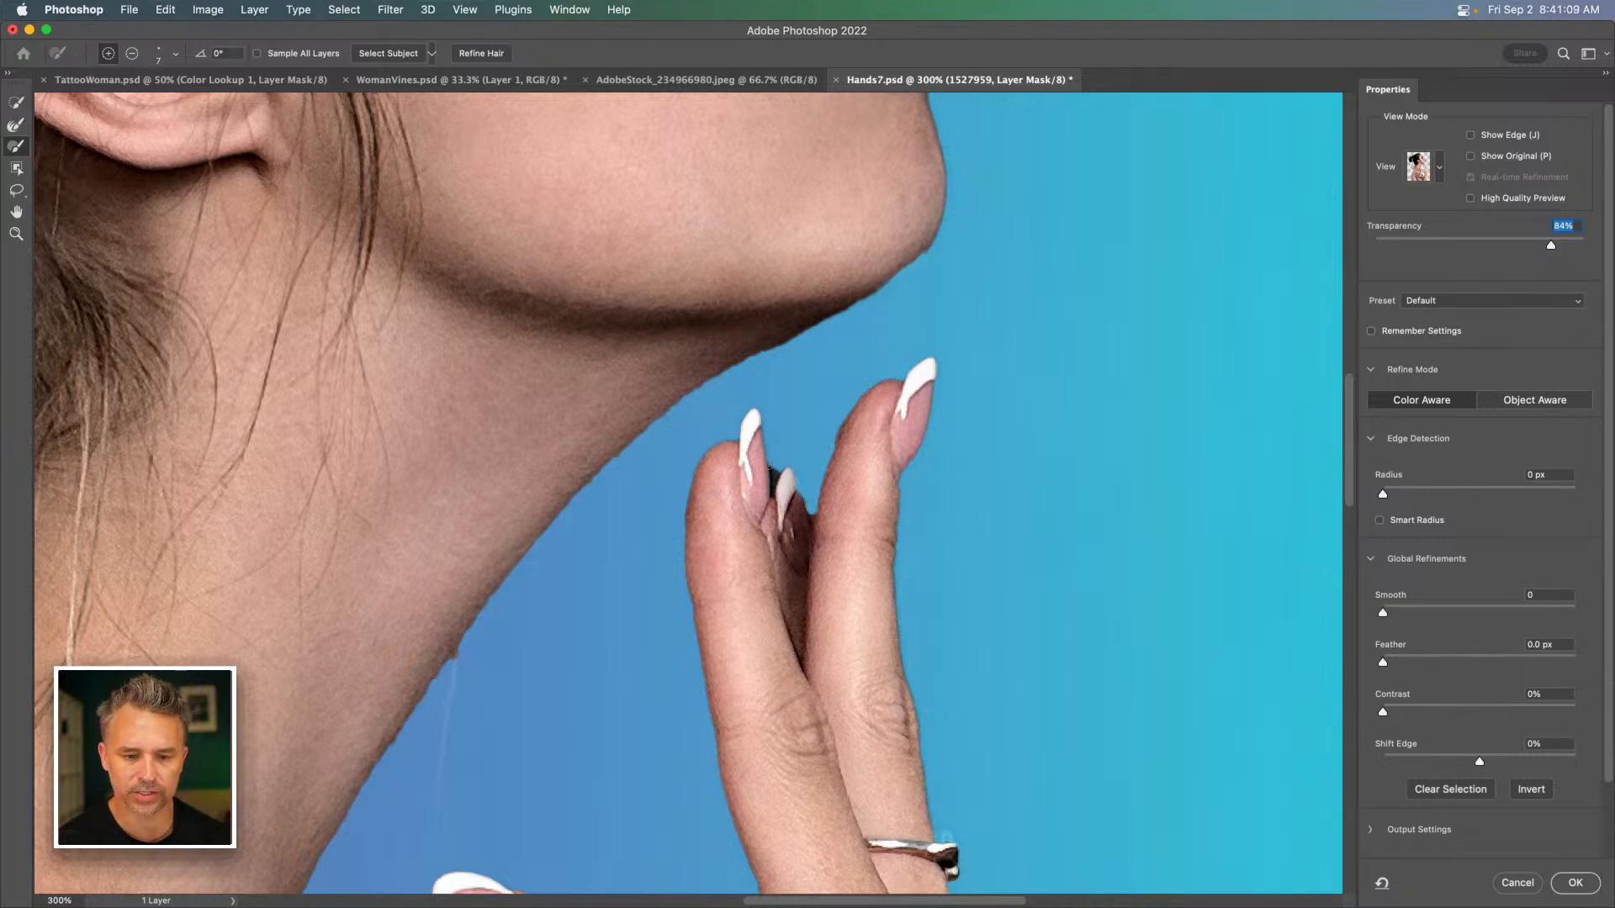
key(alt)
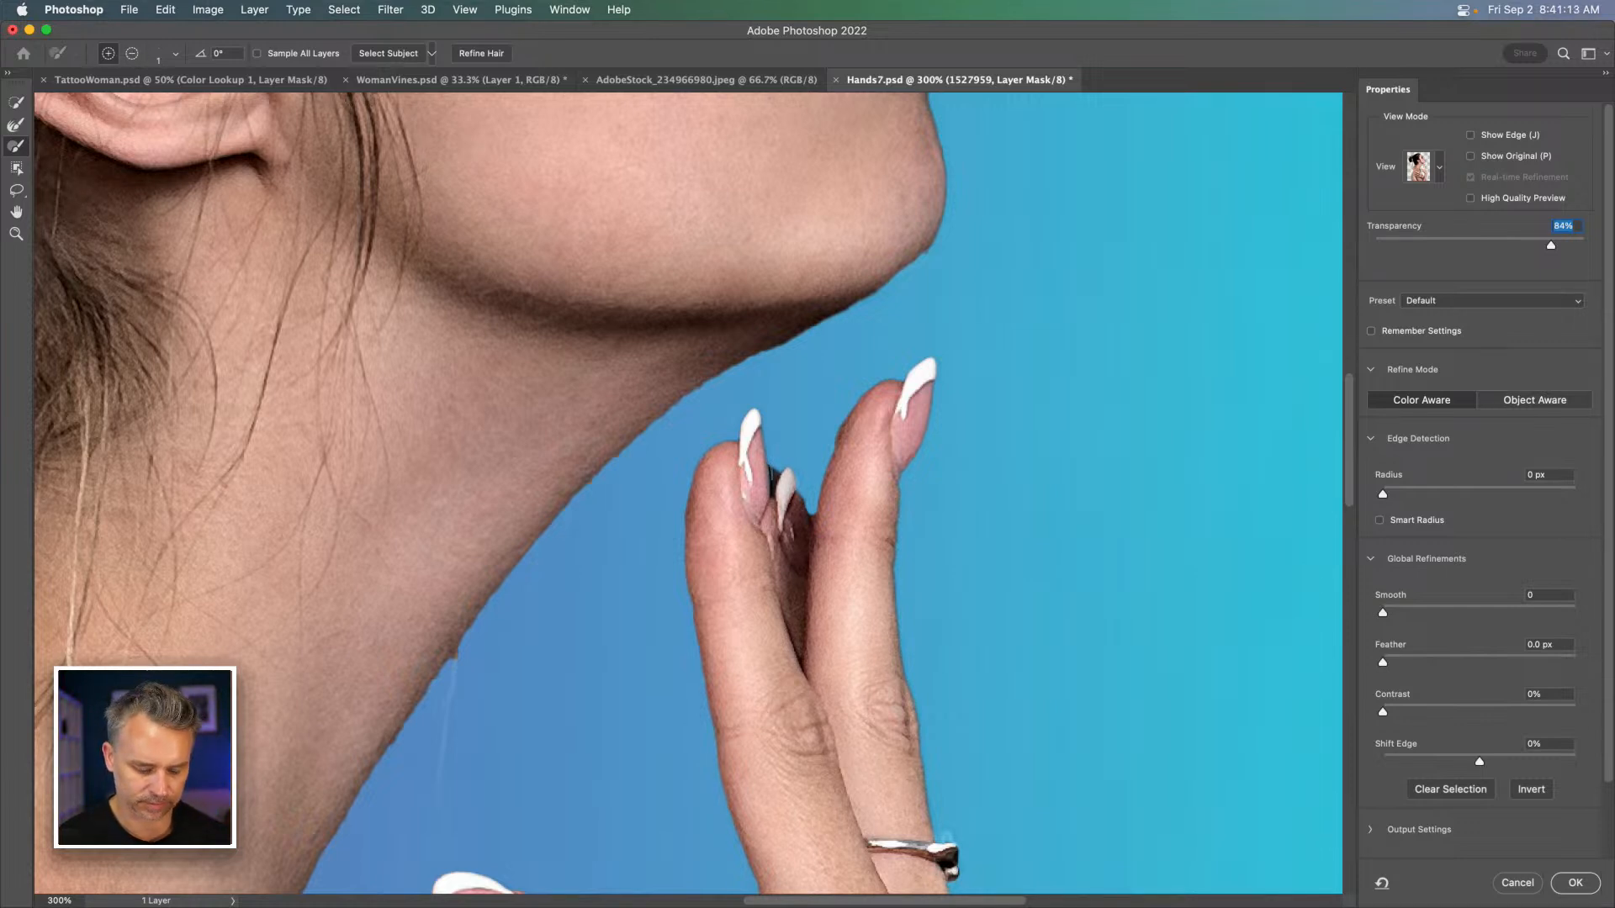
click(16, 189)
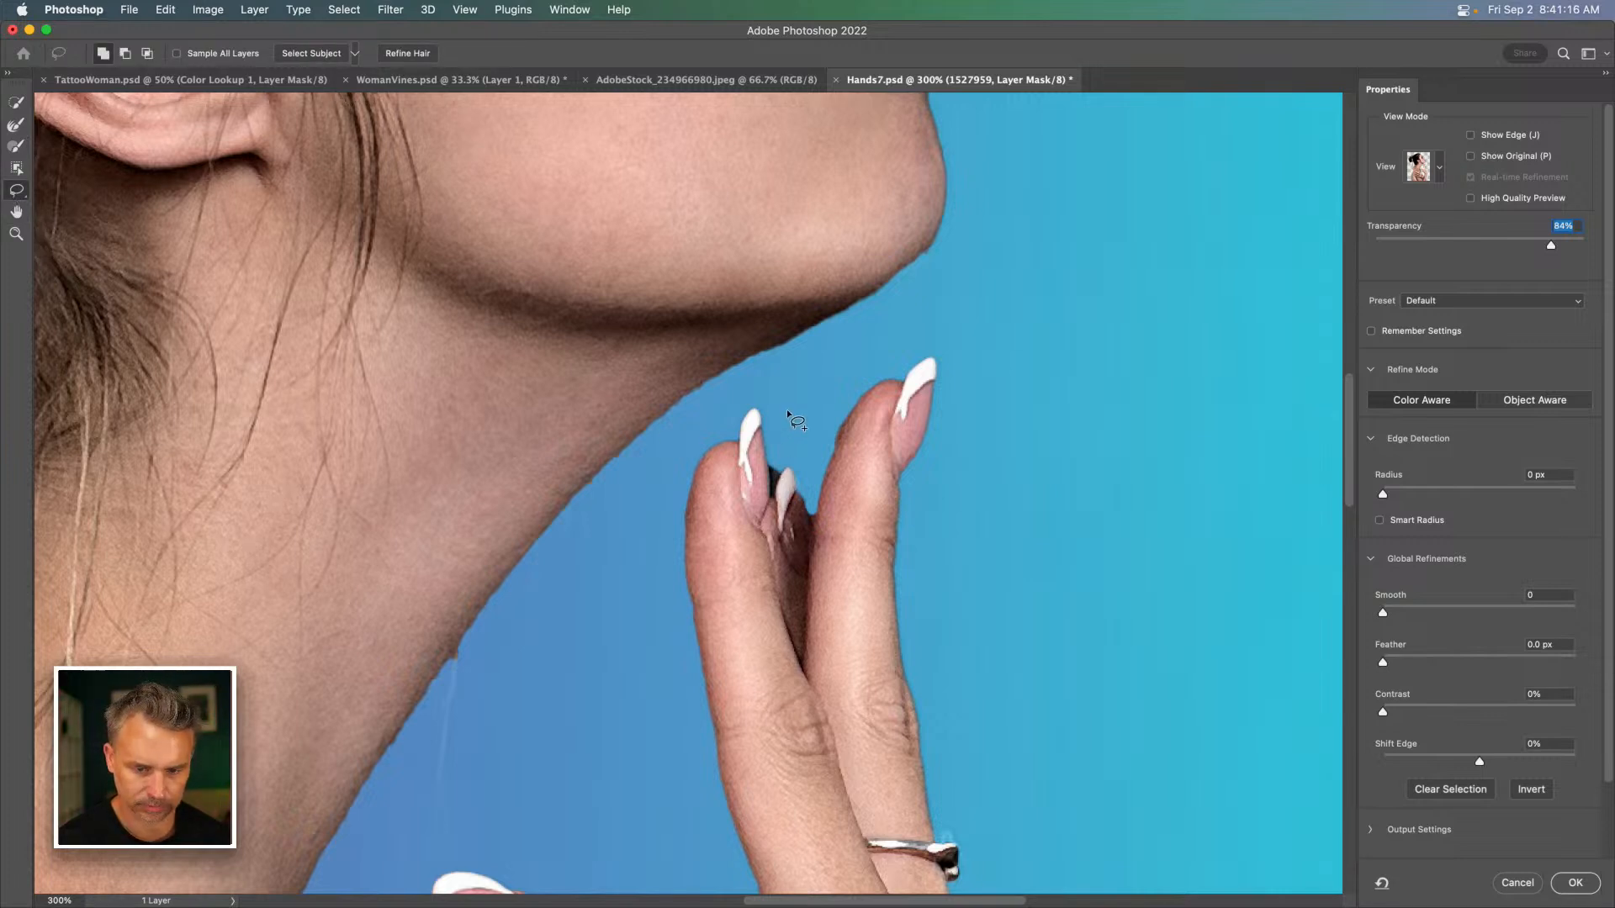
key(alt)
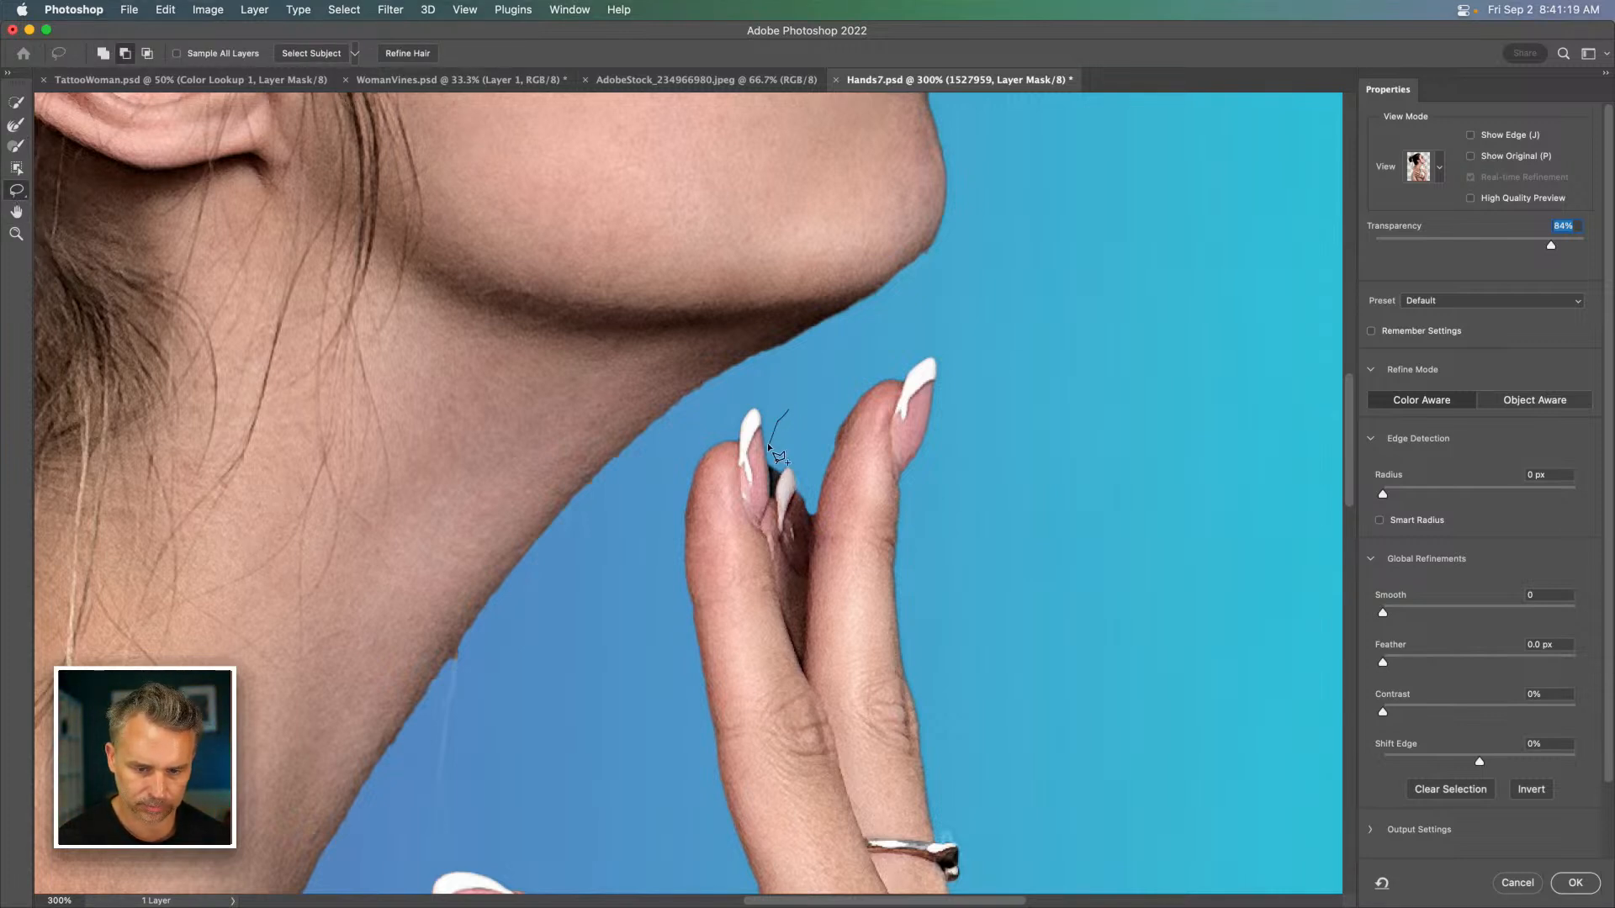
mouse_move(769, 447)
mouse_down()
mouse_move(770, 497)
mouse_move(784, 503)
mouse_move(806, 395)
mouse_up()
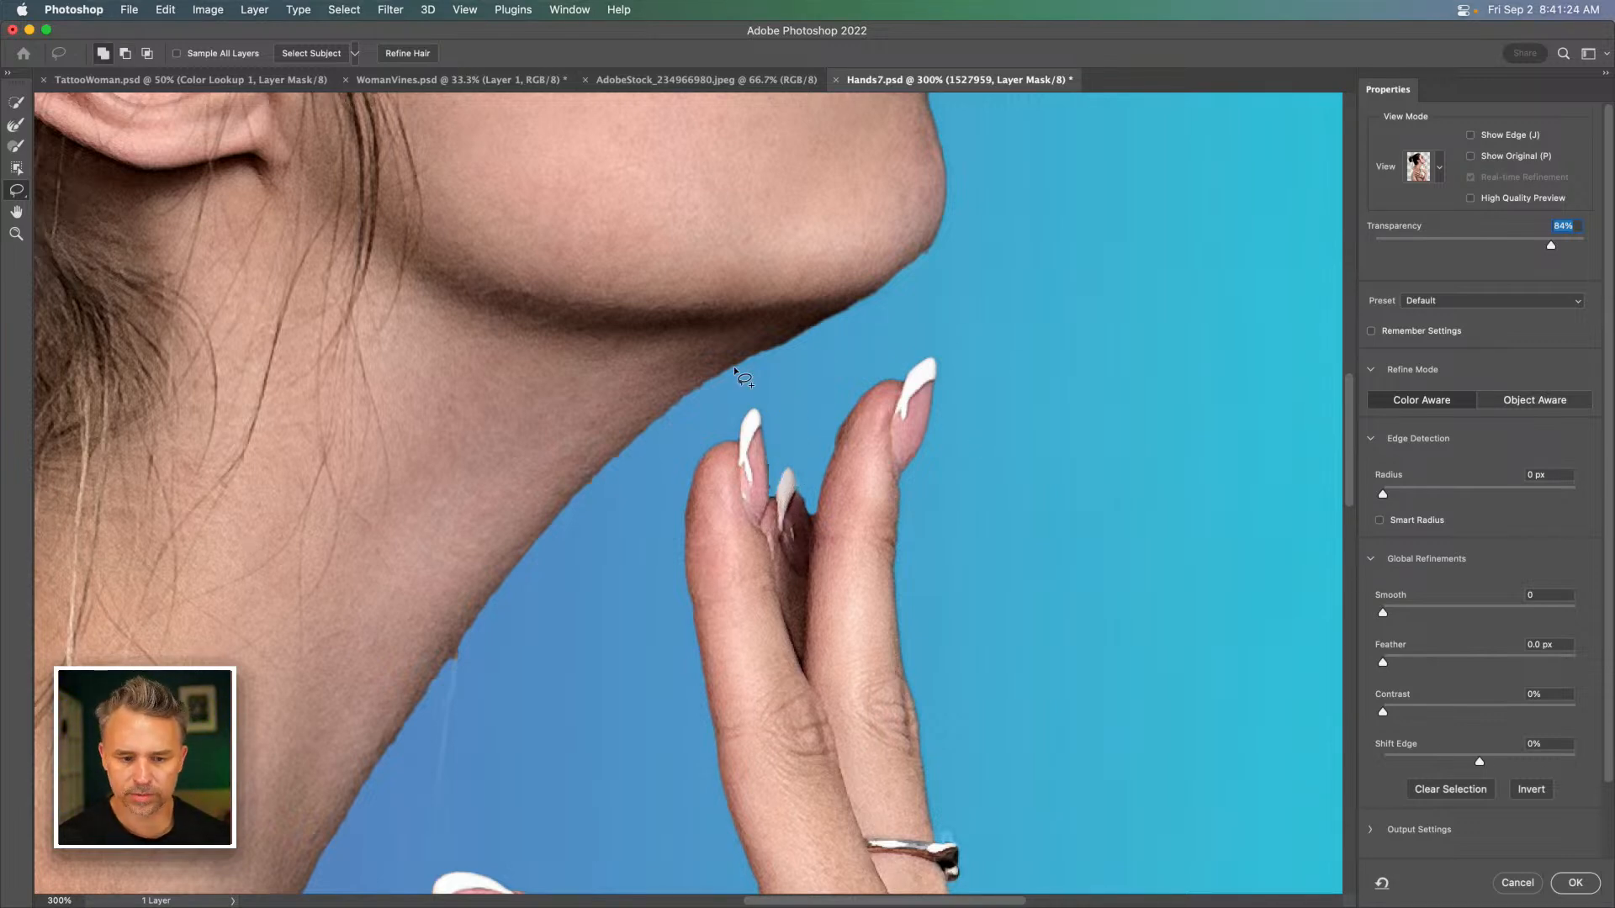
key(super+0)
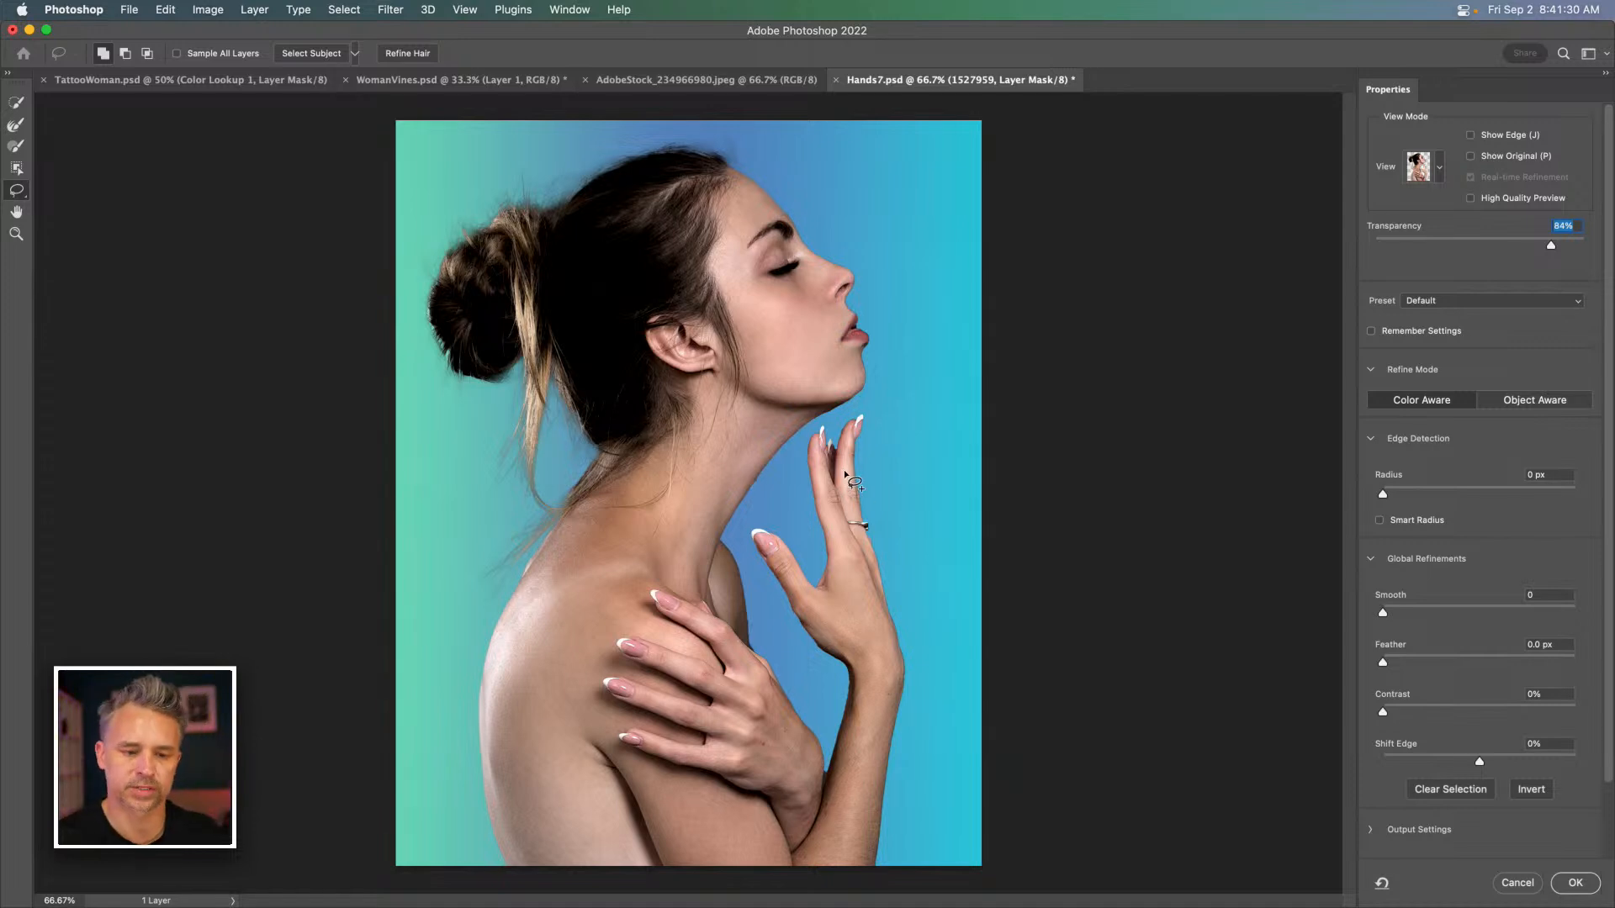
Apply the refined portrait mask and rename the cutout layer as woman.
click(1575, 884)
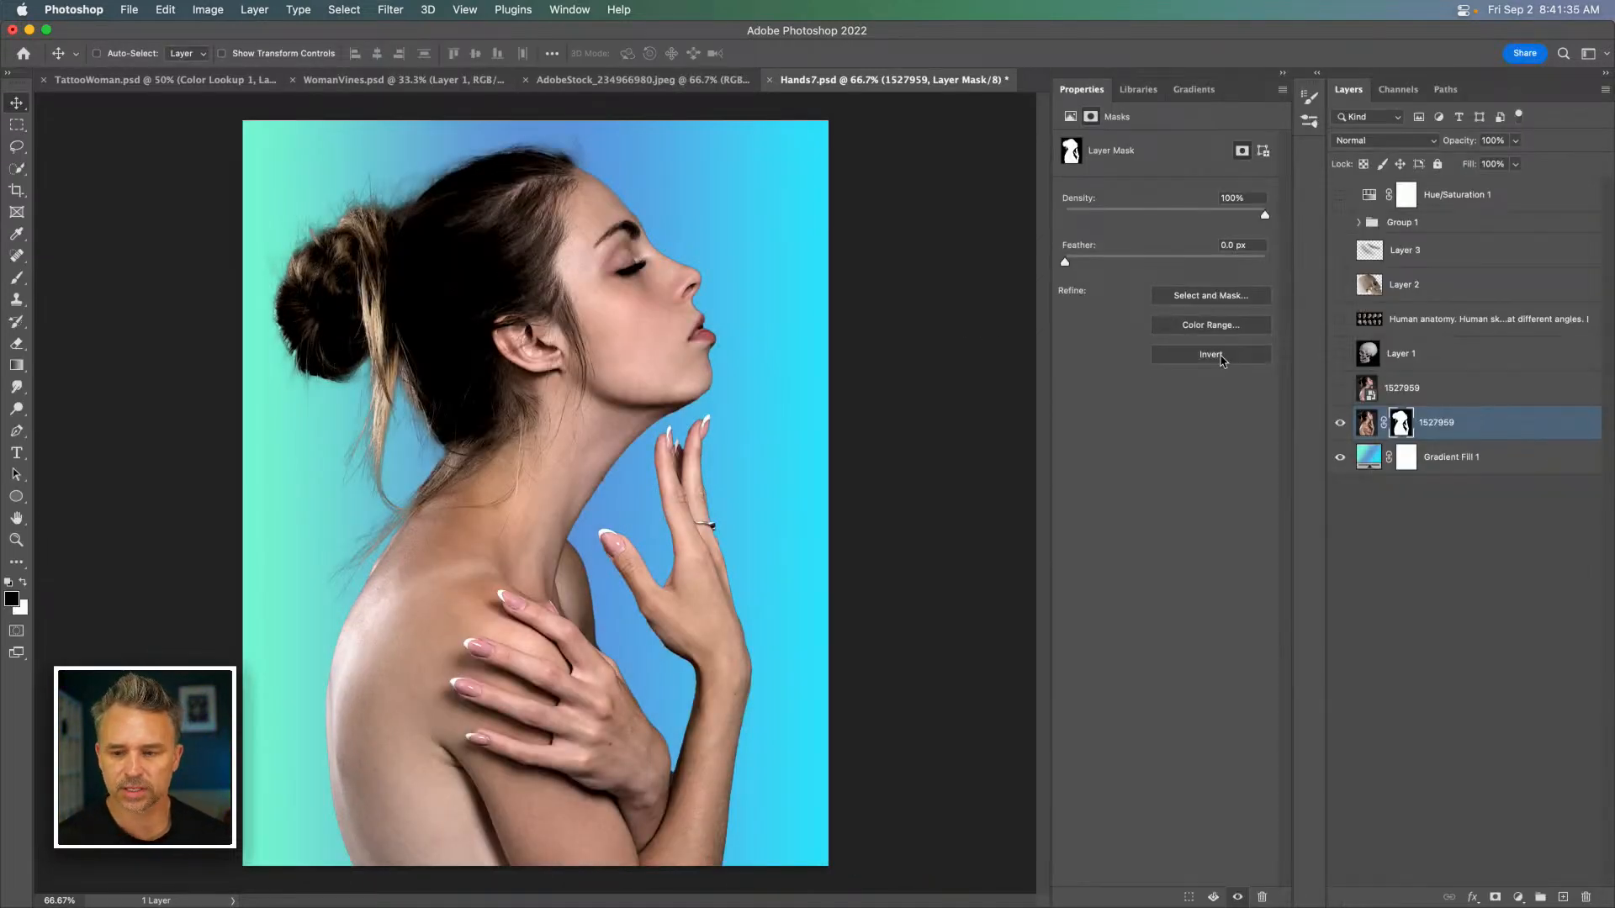
double_click(1433, 423)
text(woman)
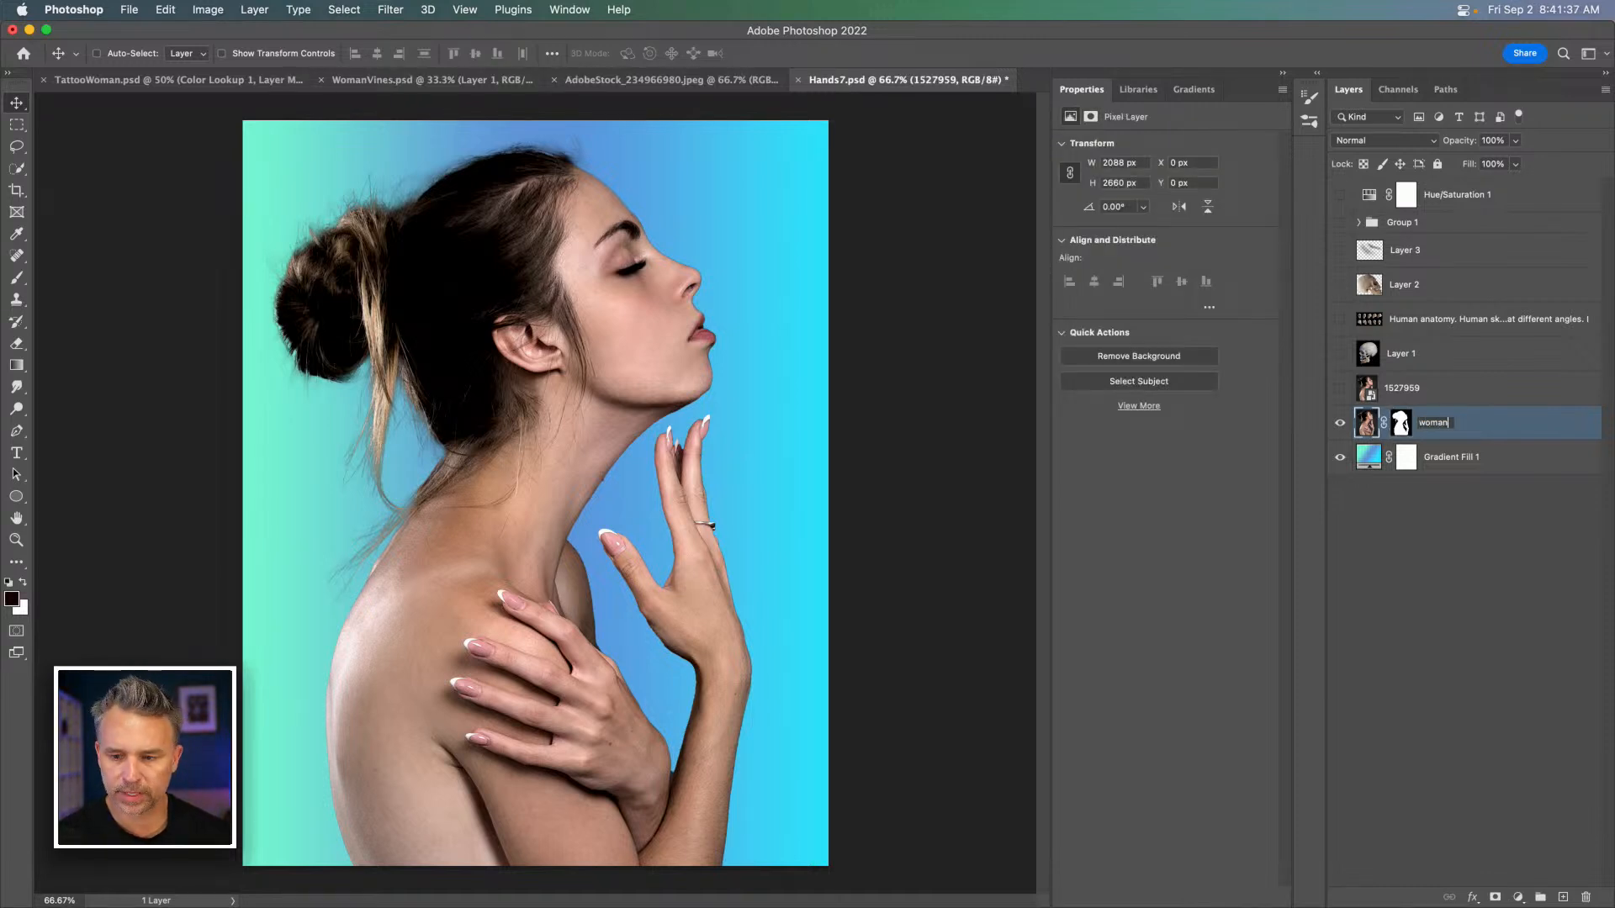
key(Return)
Show the blossom and butterfly Group 1 and place the Rose5 graphic from the Nature library beside the raised hand.
click(1138, 89)
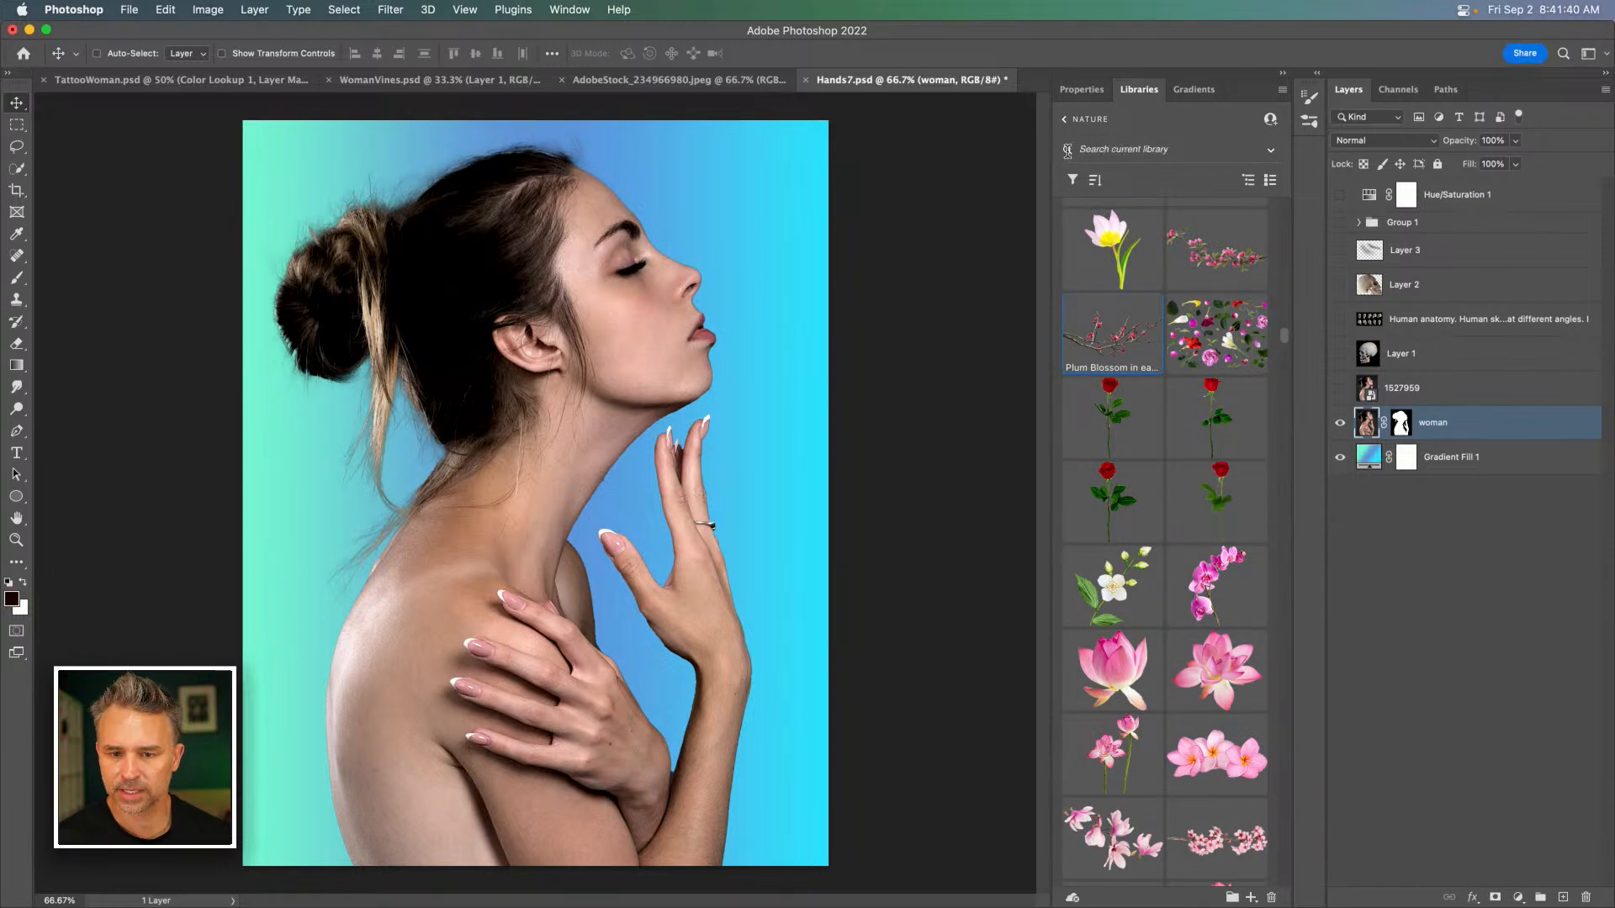
scroll(1072, 536, down, 10)
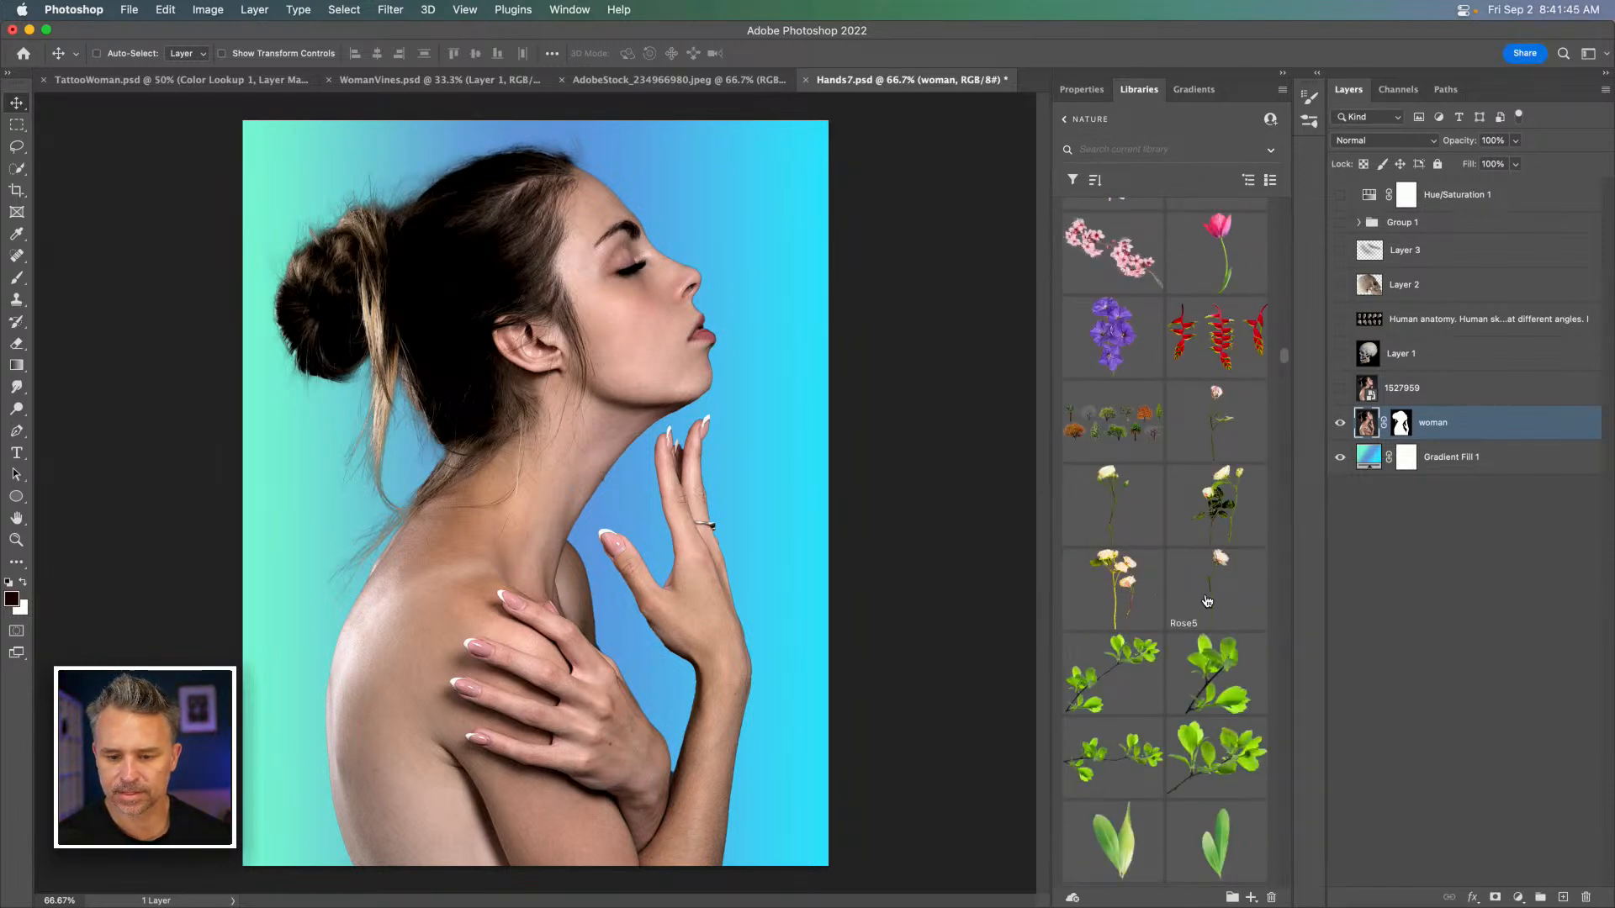
click(1421, 223)
click(1340, 223)
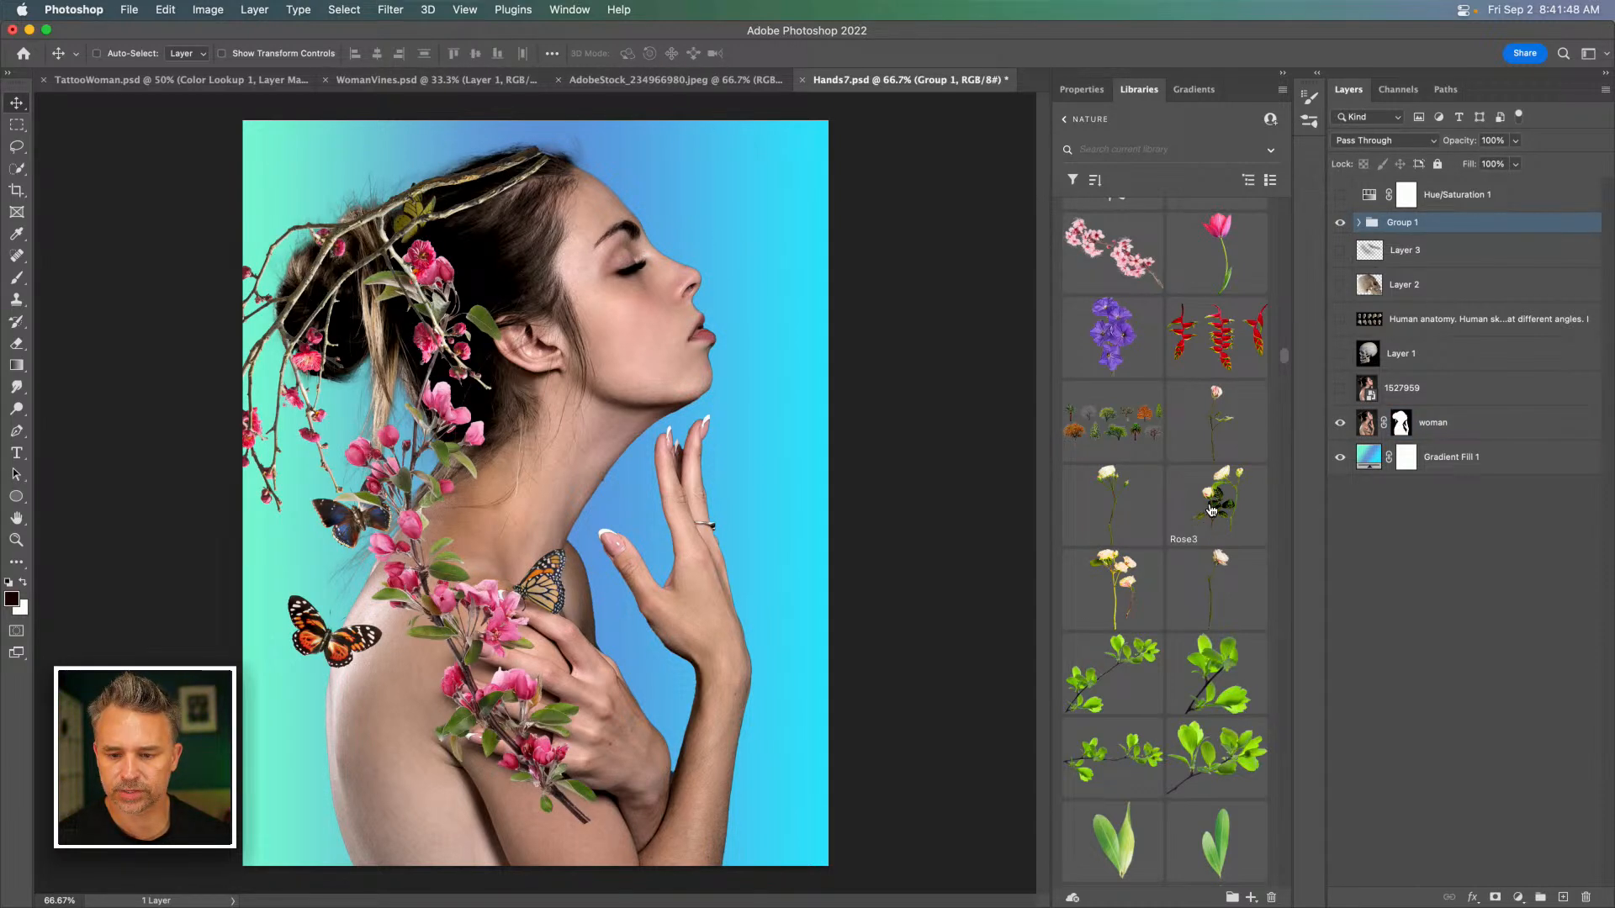
drag(1211, 607, 774, 441)
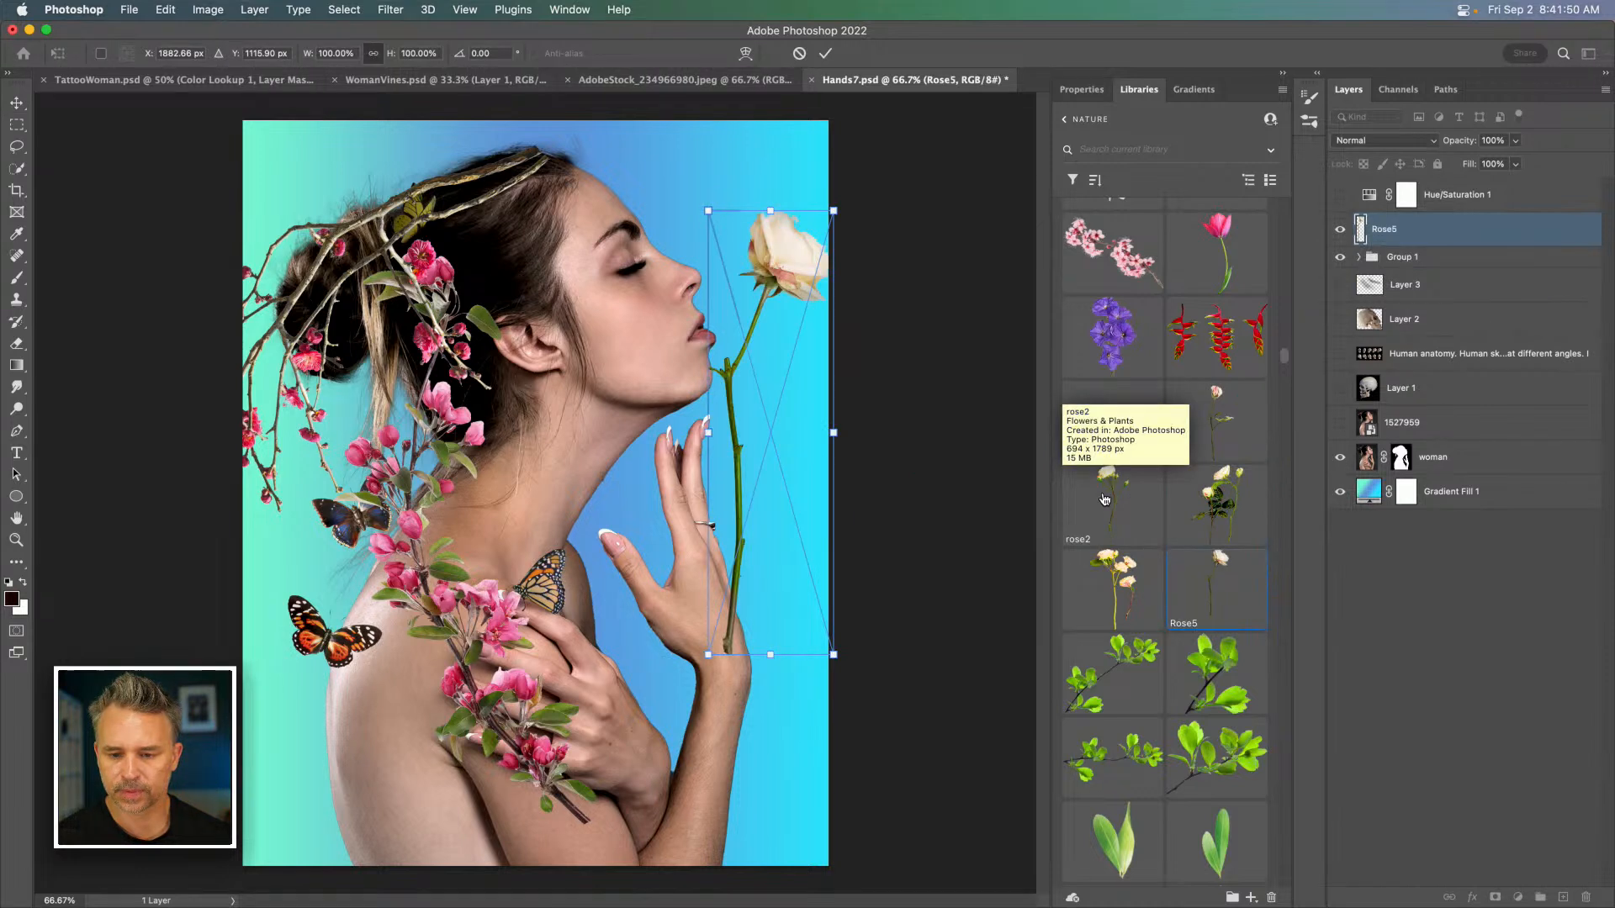
key(Return)
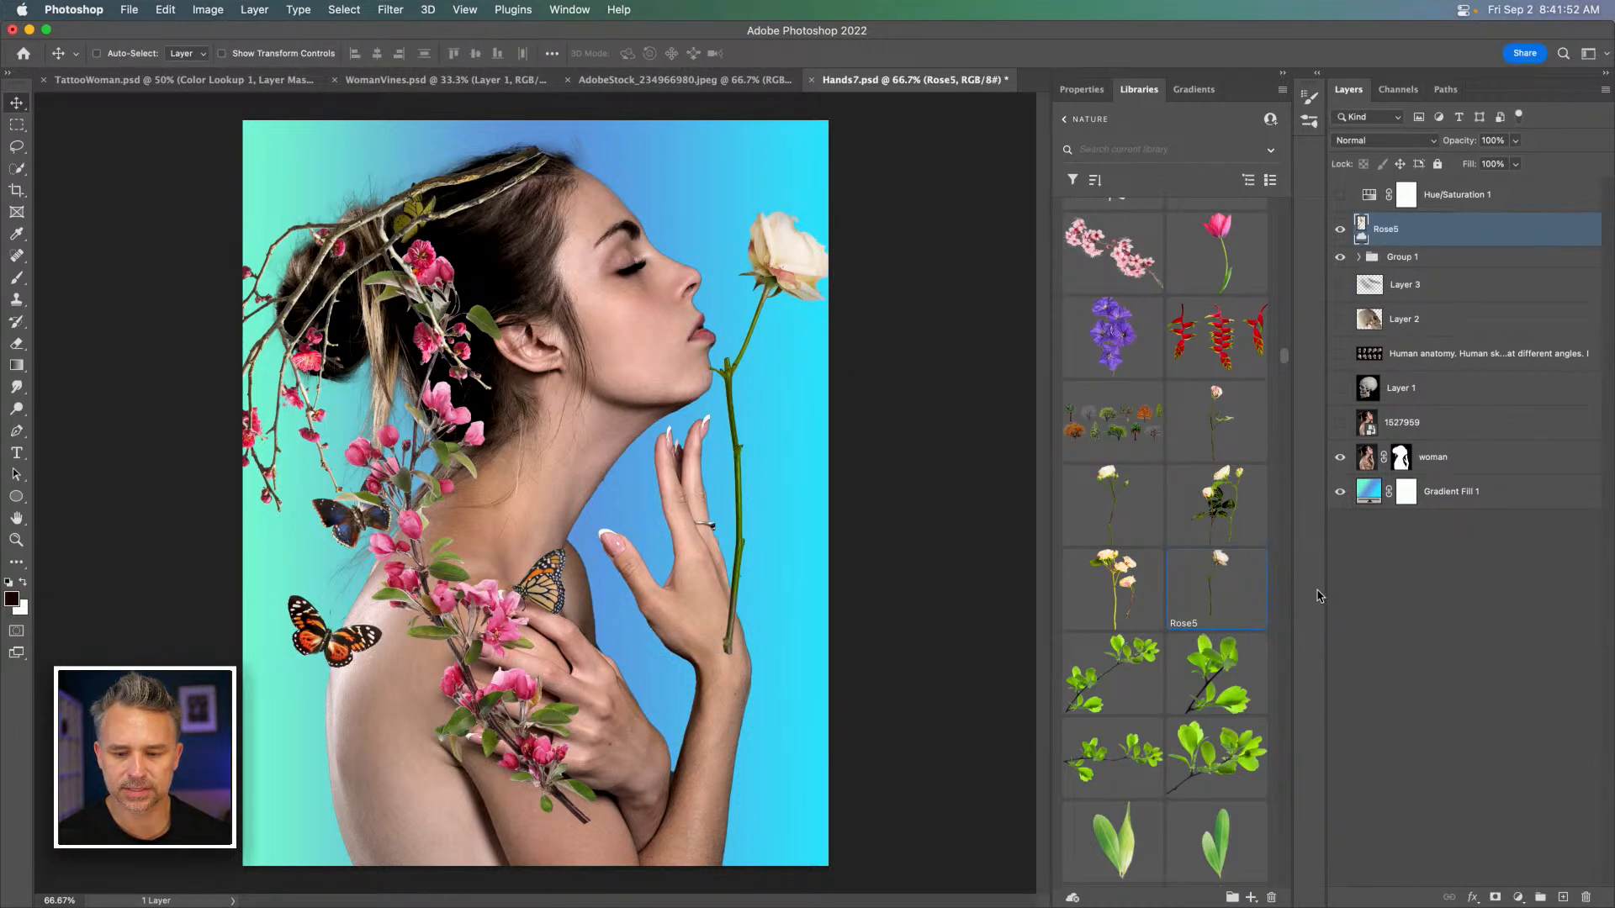
Place the rose2, Rose1, Rose4 and Green Branch graphics from the Nature library over the portrait.
drag(538, 422, 599, 426)
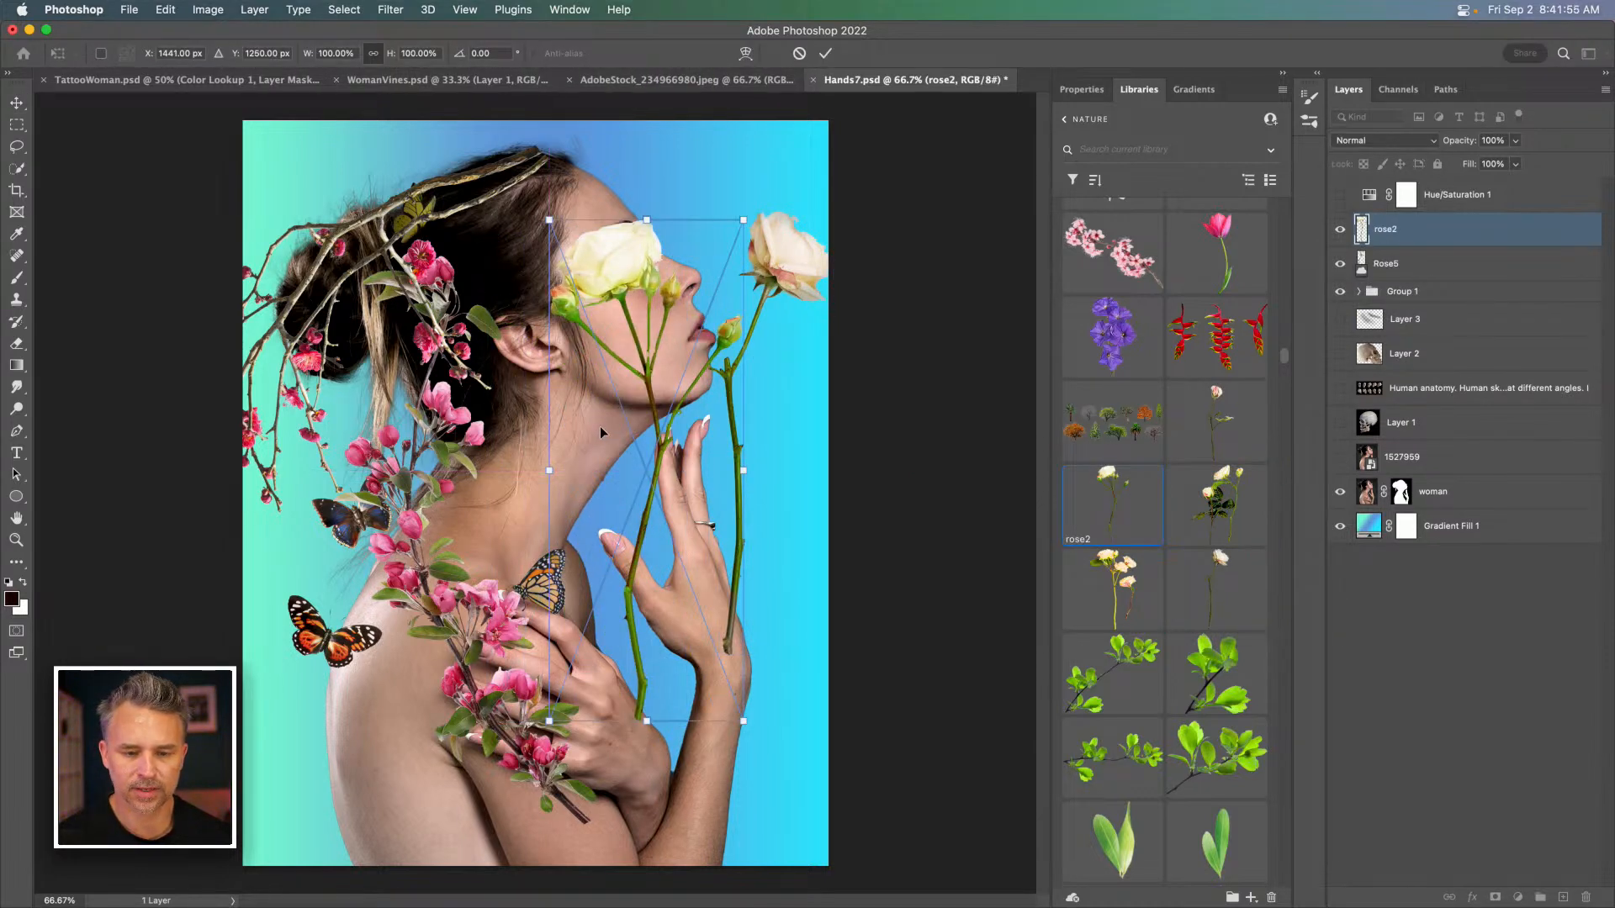
key(Return)
drag(1217, 421, 578, 405)
key(Return)
drag(1099, 594, 542, 477)
key(Return)
drag(1100, 700, 606, 488)
key(Return)
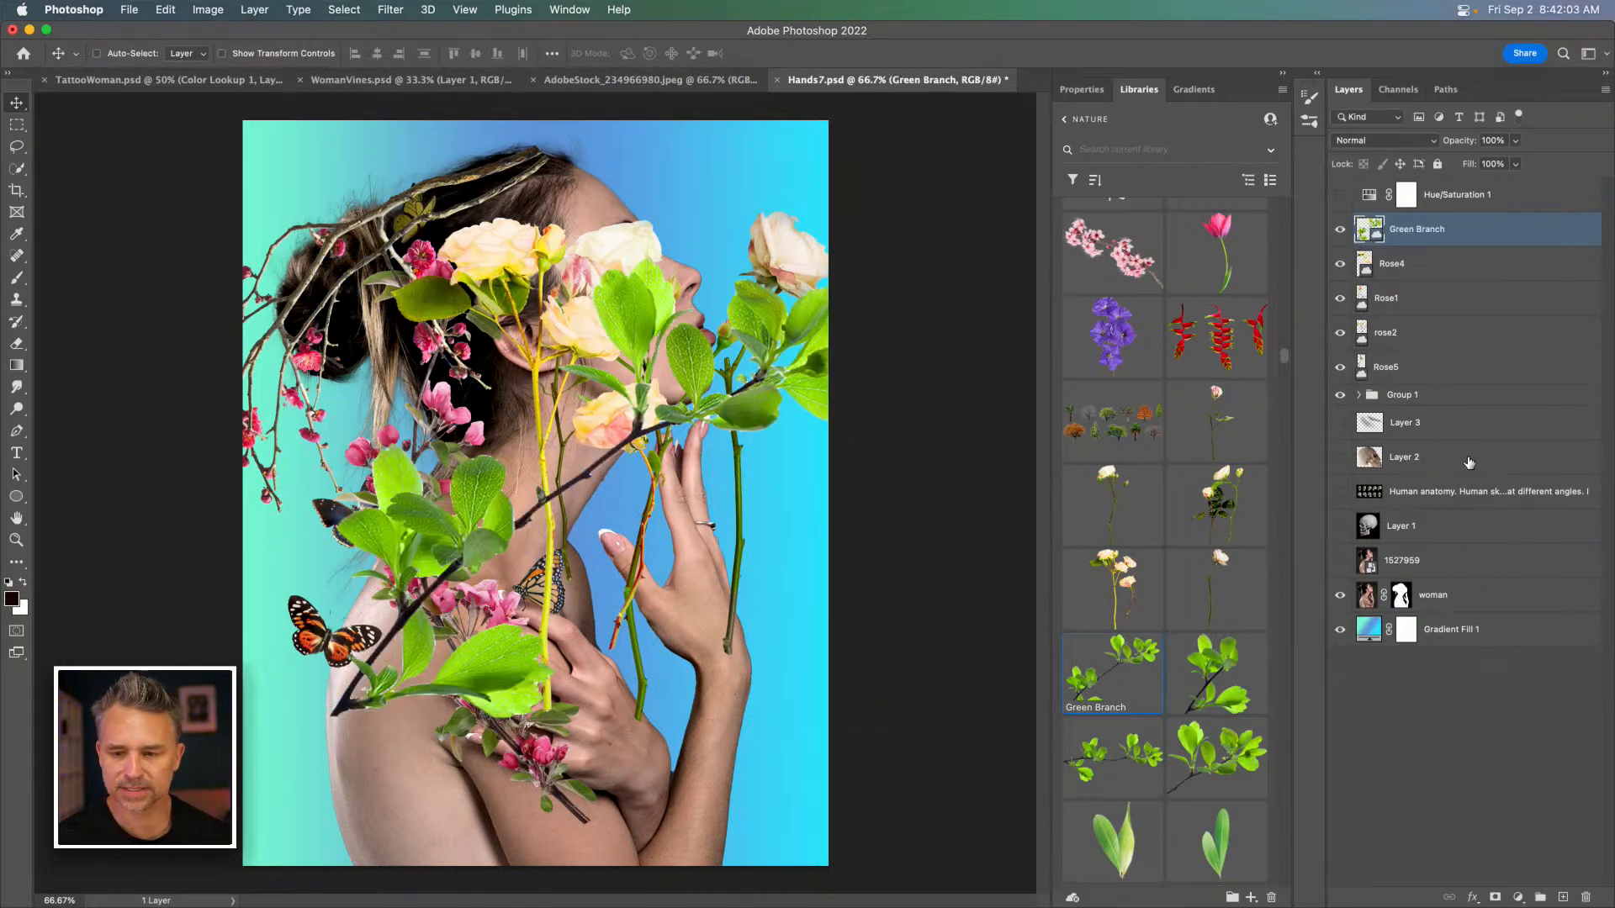
Place the two ivy branch graphics from the Nature library and rotate each to run diagonally across the portrait.
scroll(1159, 551, down, 15)
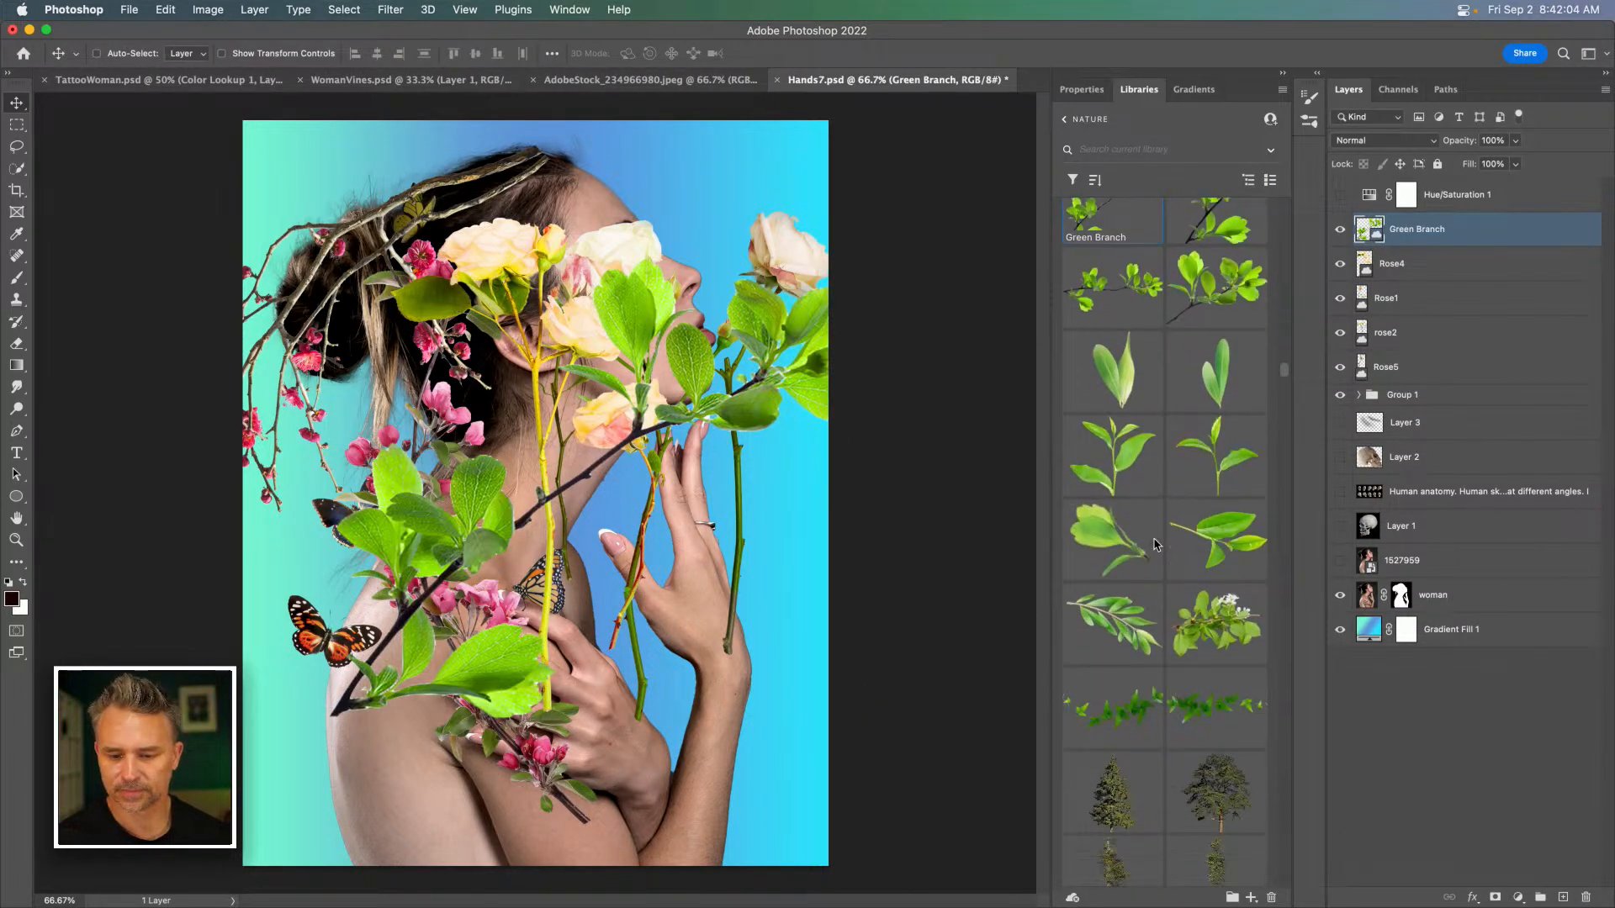
drag(1092, 436, 508, 410)
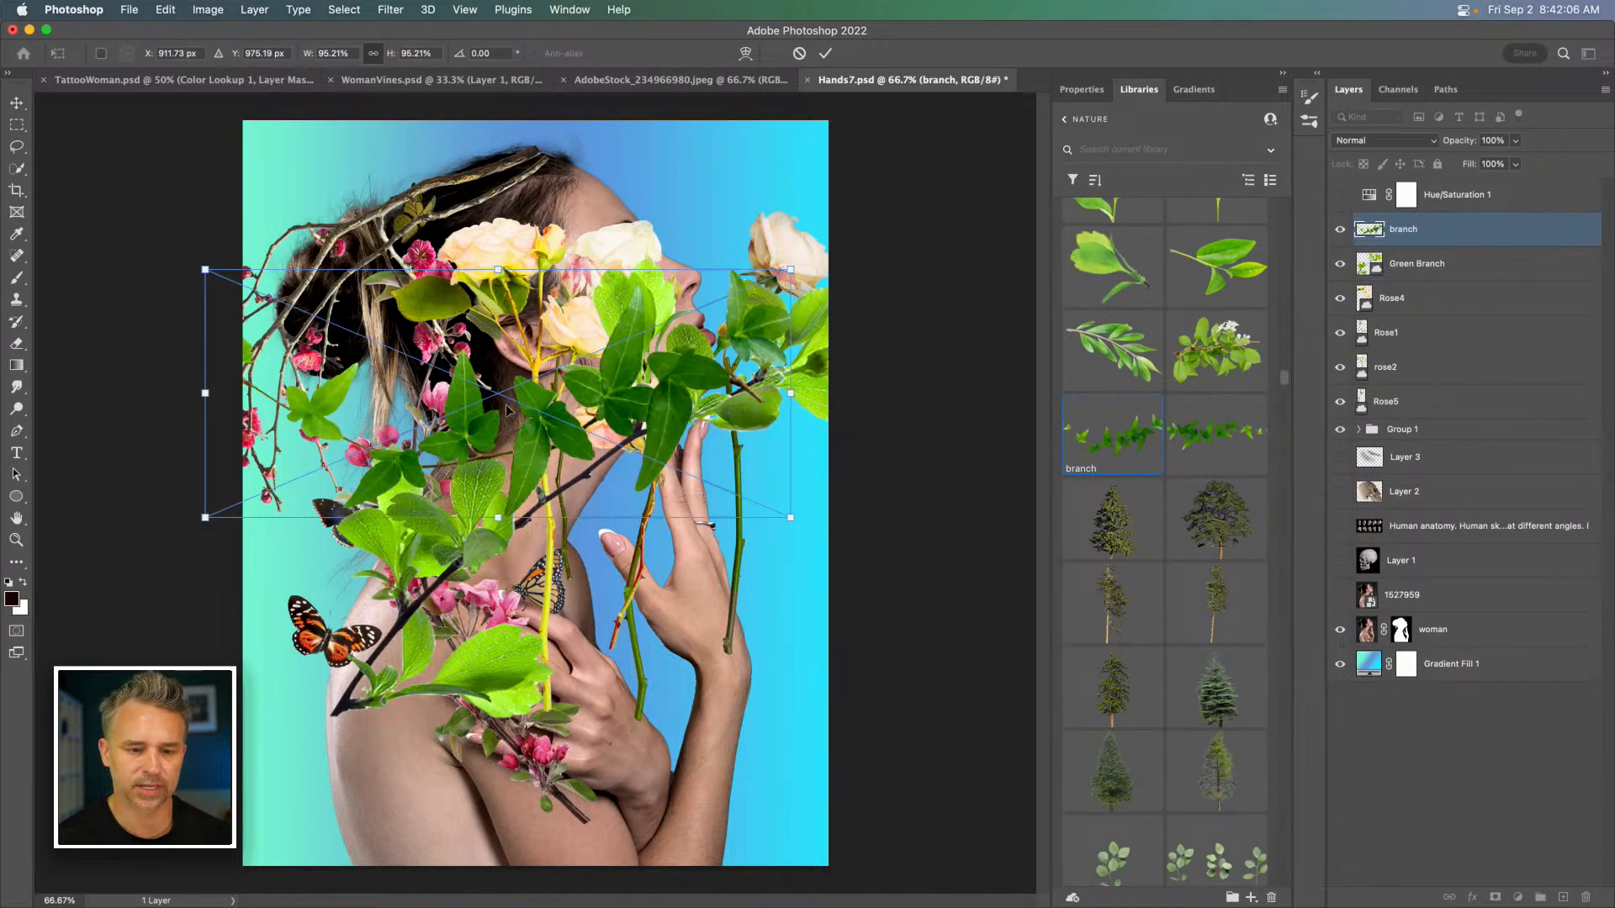
drag(175, 250, 436, 132)
key(Return)
drag(1232, 419, 601, 464)
drag(236, 358, 329, 687)
key(Return)
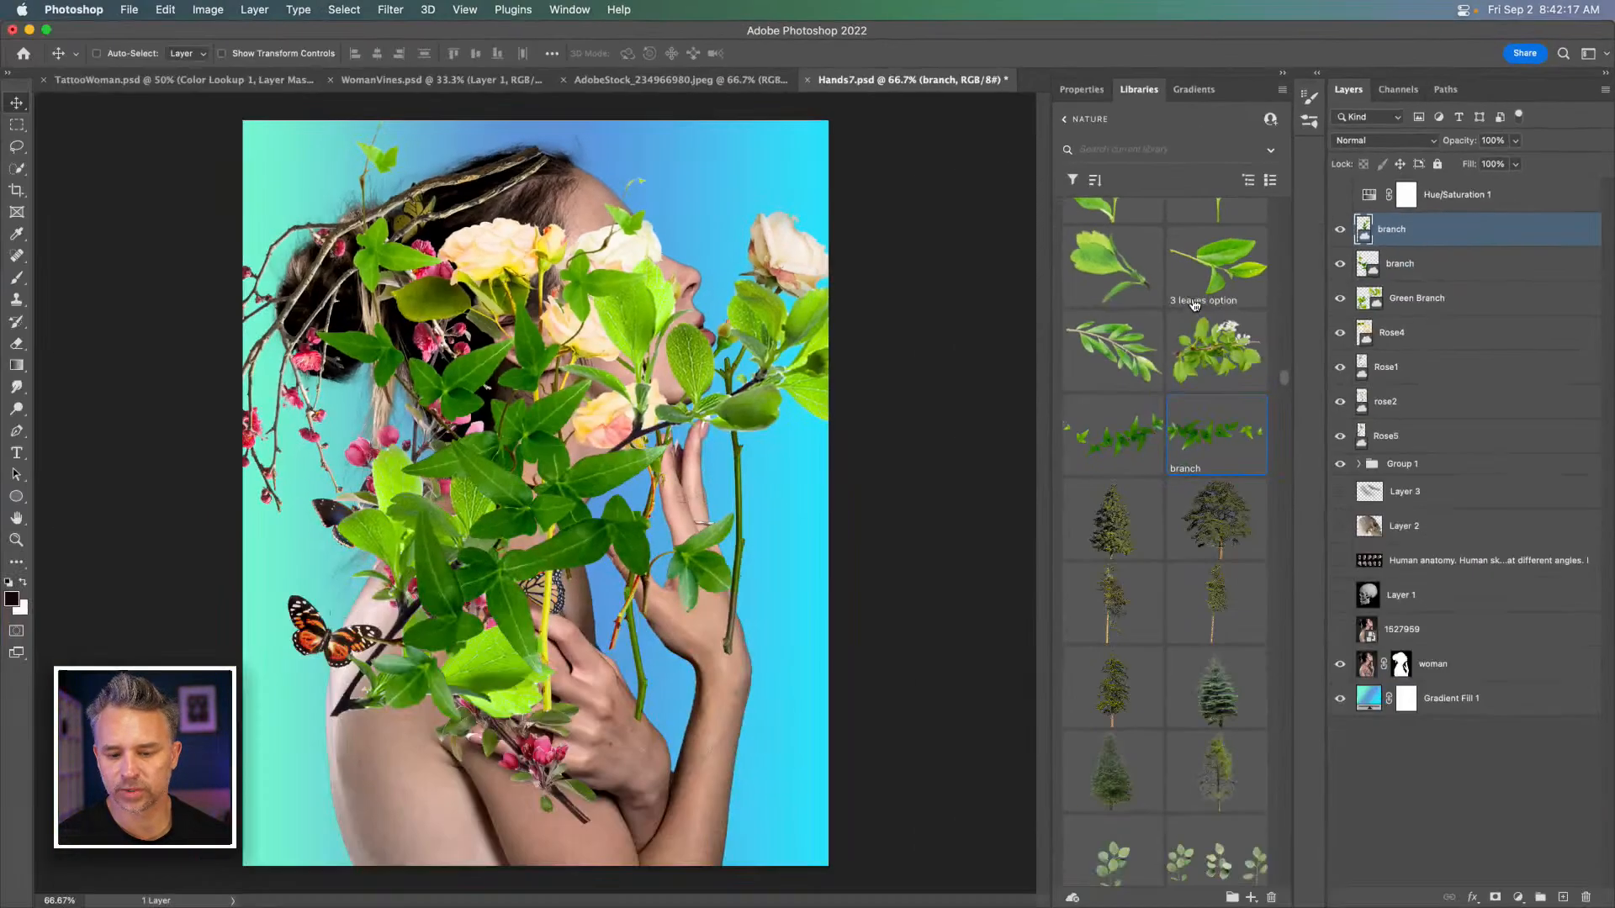
Place the eucalyptus leaves, raspberry bush branch and dry branch graphics from the Nature library over the portrait.
scroll(1194, 305, down, 6)
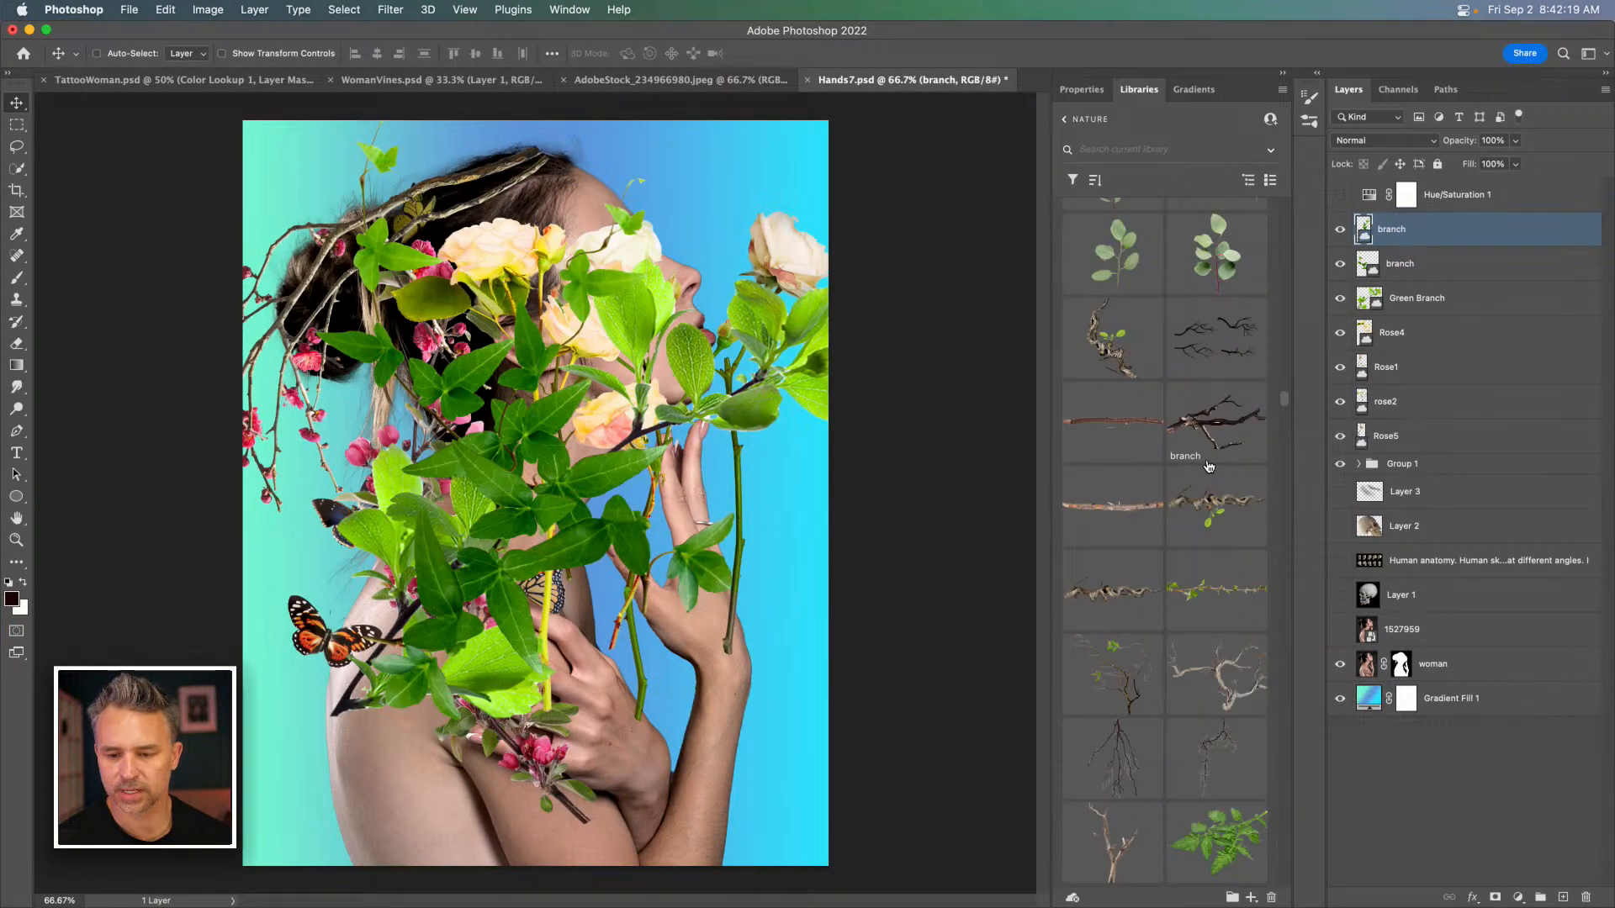
drag(1115, 256, 803, 509)
drag(675, 439, 677, 437)
key(Return)
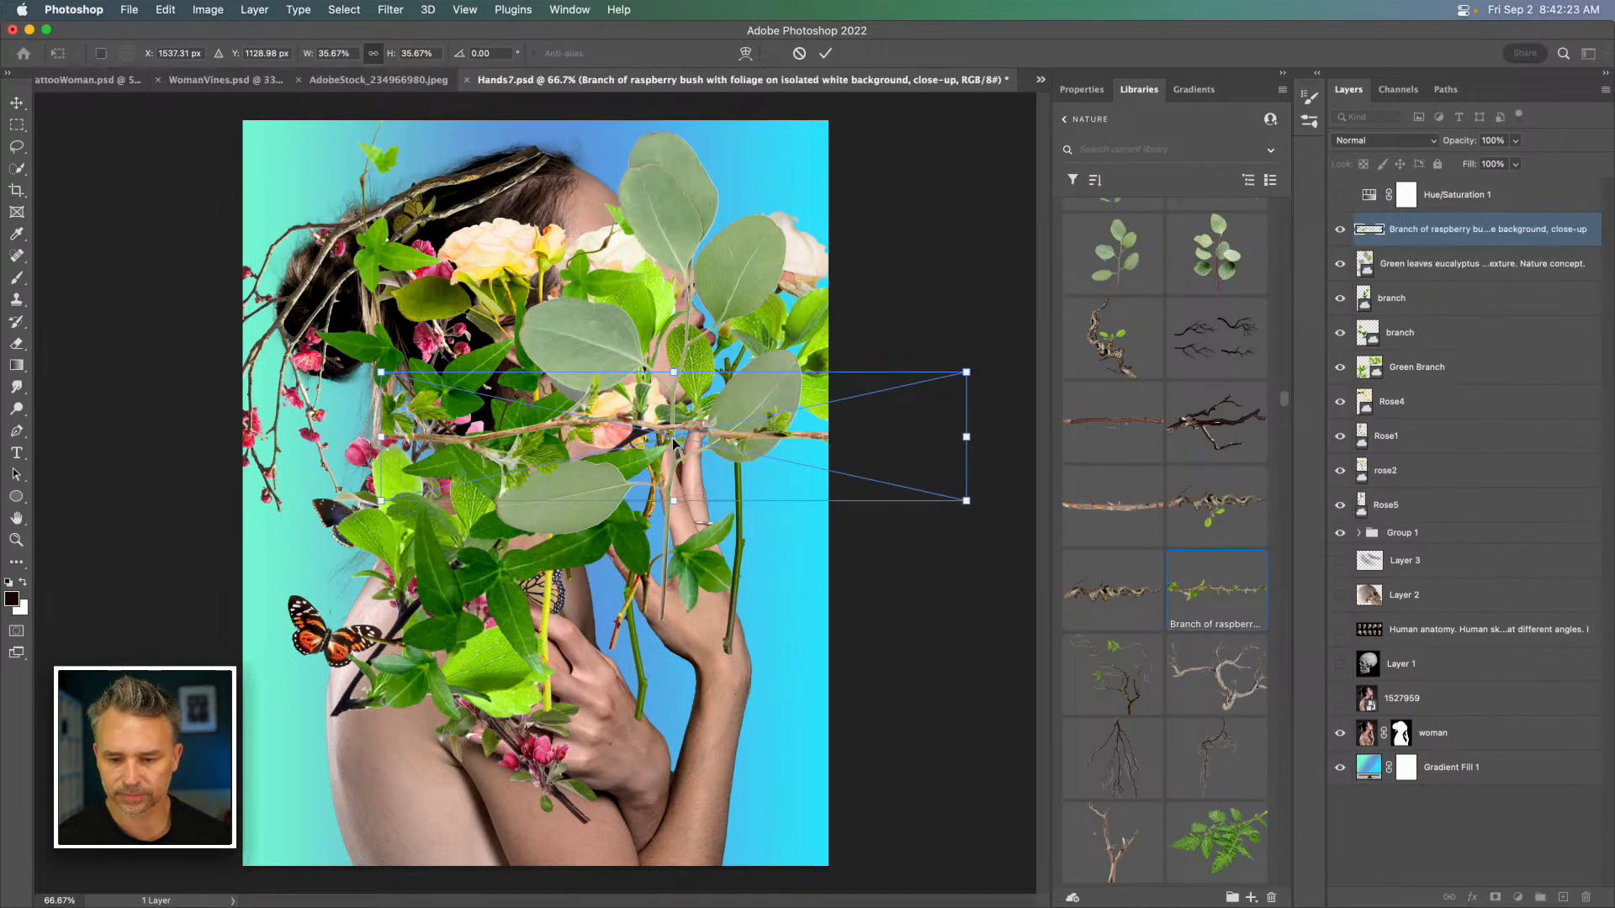
scroll(1050, 570, down, 3)
drag(1101, 549, 492, 466)
key(Return)
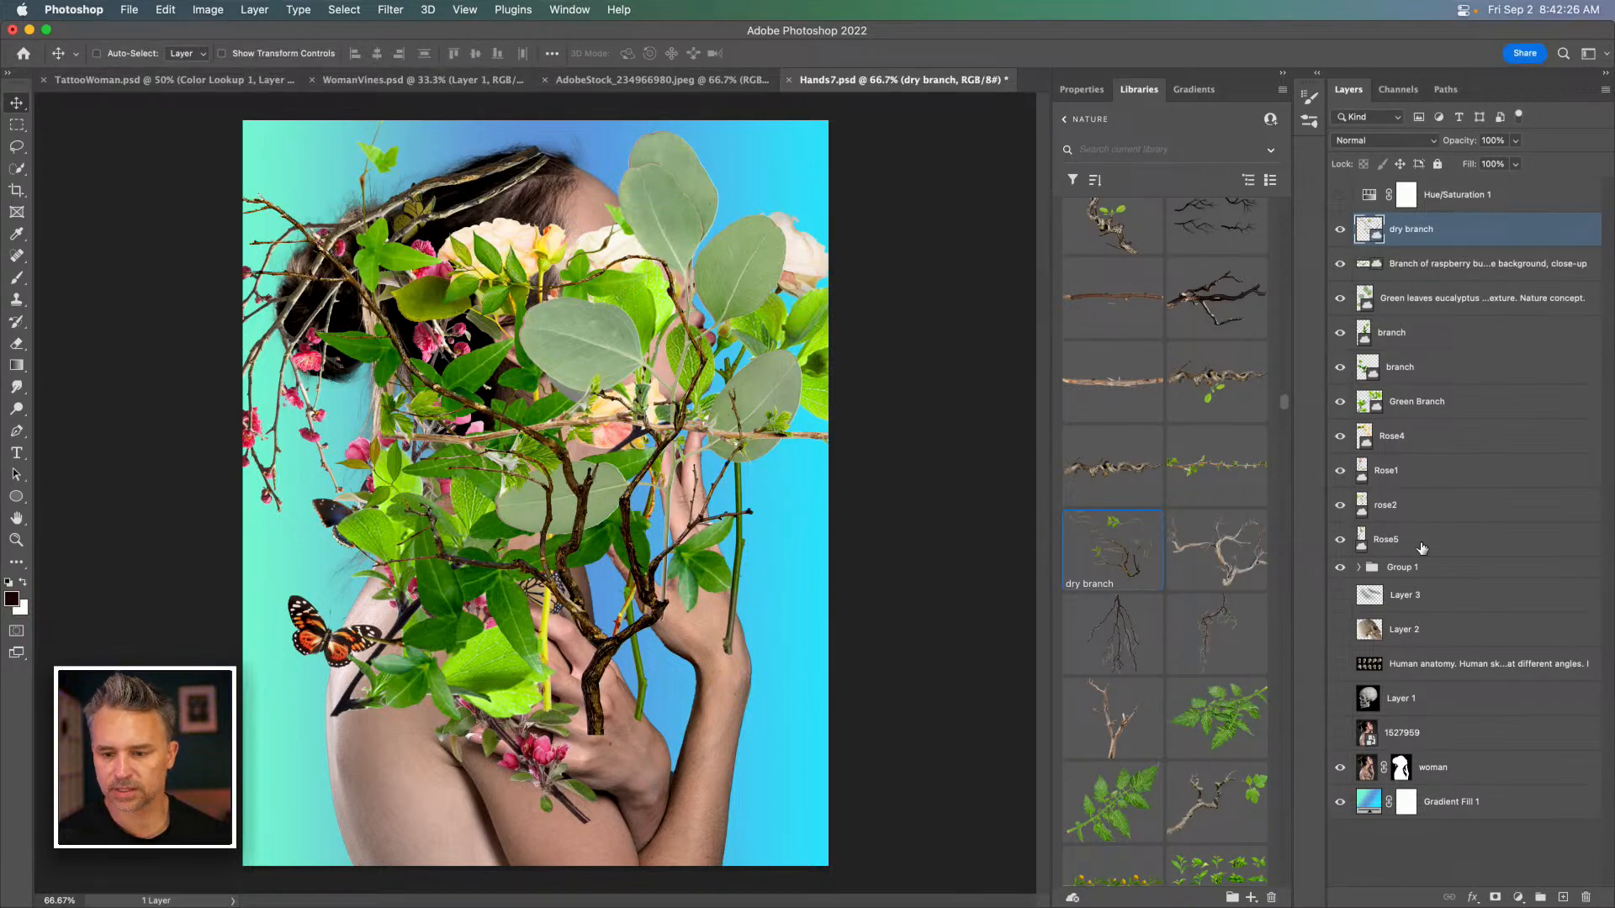
Group the placed plant layers from dry branch through Rose5 and hide the group.
shift+click(1420, 549)
key(super+g)
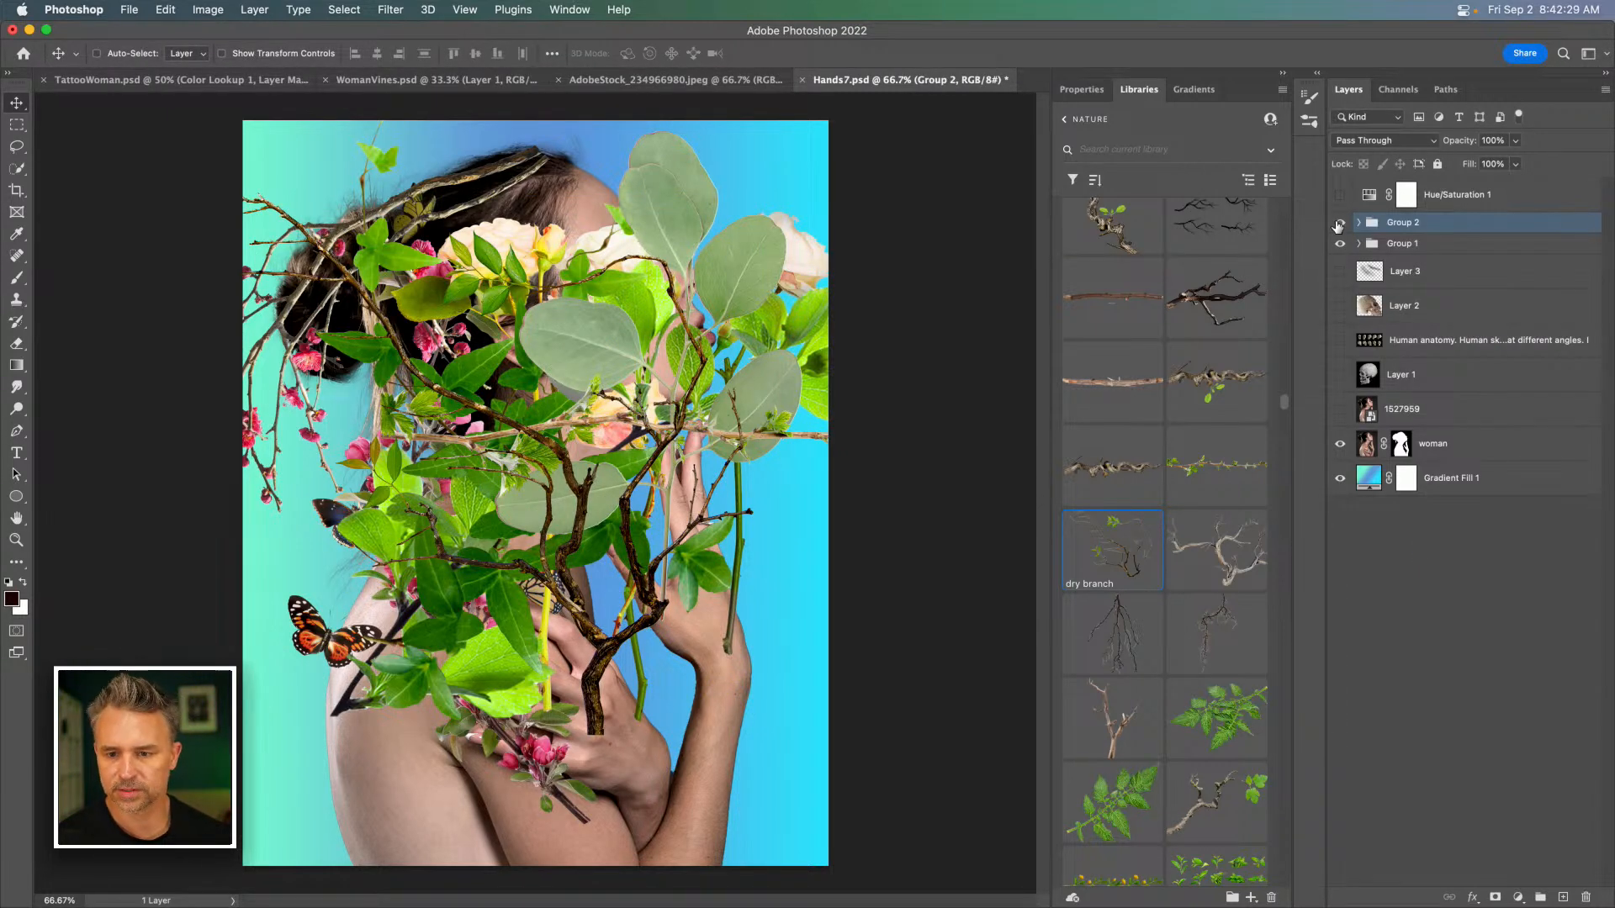
click(1339, 222)
Place the bare branch, the leafy twig and the long ivy branch from the Nature library over the portrait.
scroll(1104, 600, down, 1)
scroll(1104, 601, down, 3)
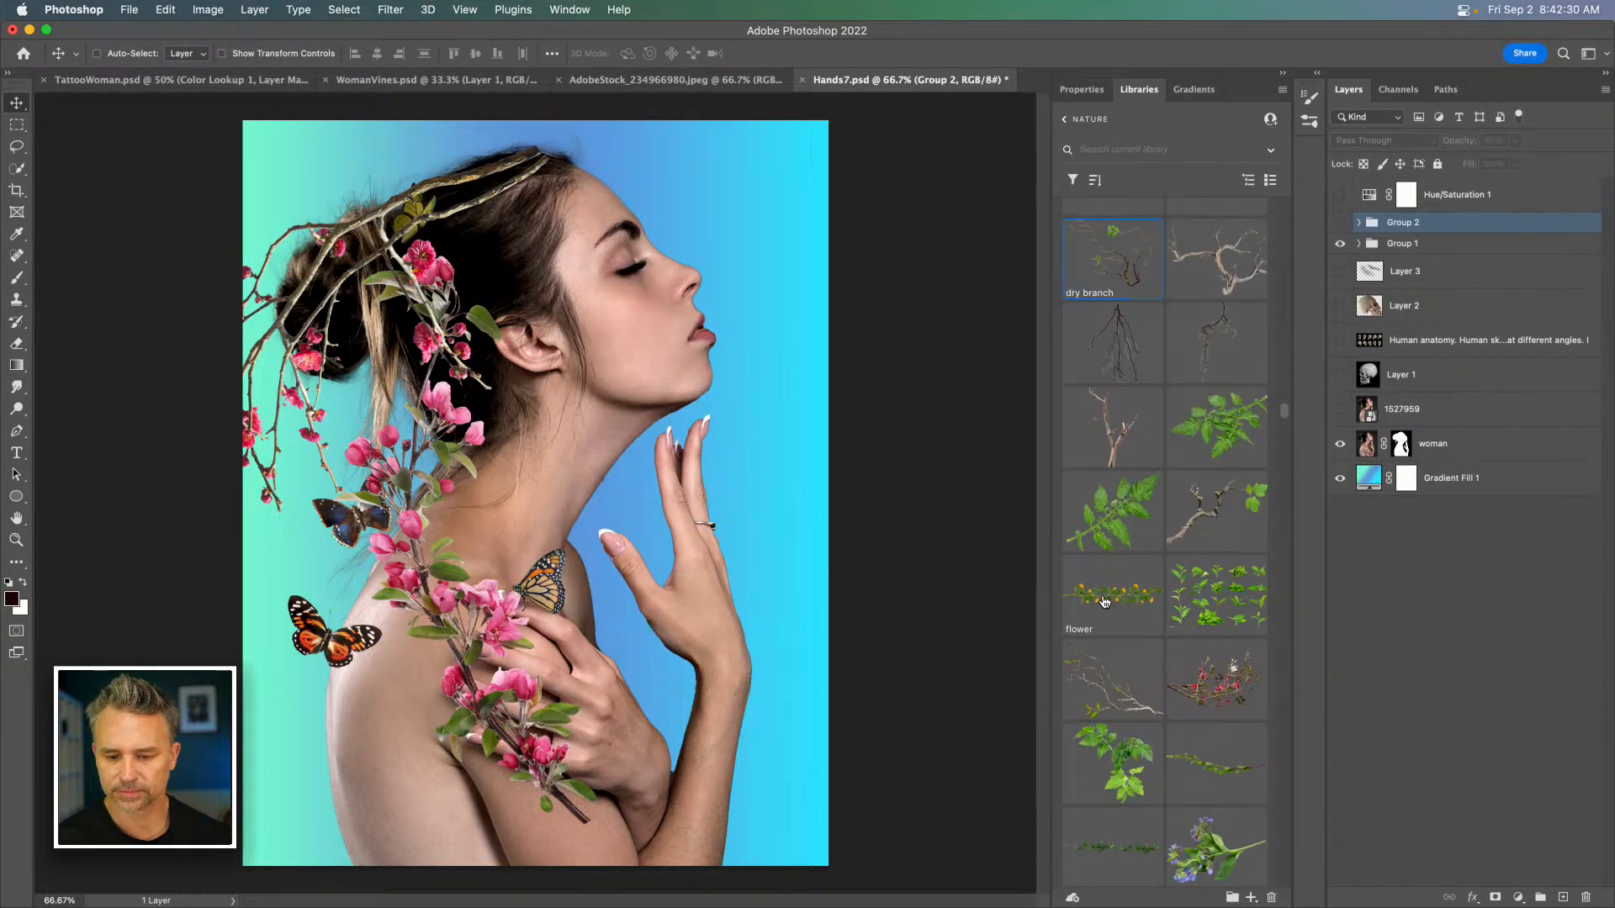
scroll(1104, 646, down, 2)
drag(1110, 588, 504, 425)
key(Return)
drag(1208, 668, 441, 433)
key(Return)
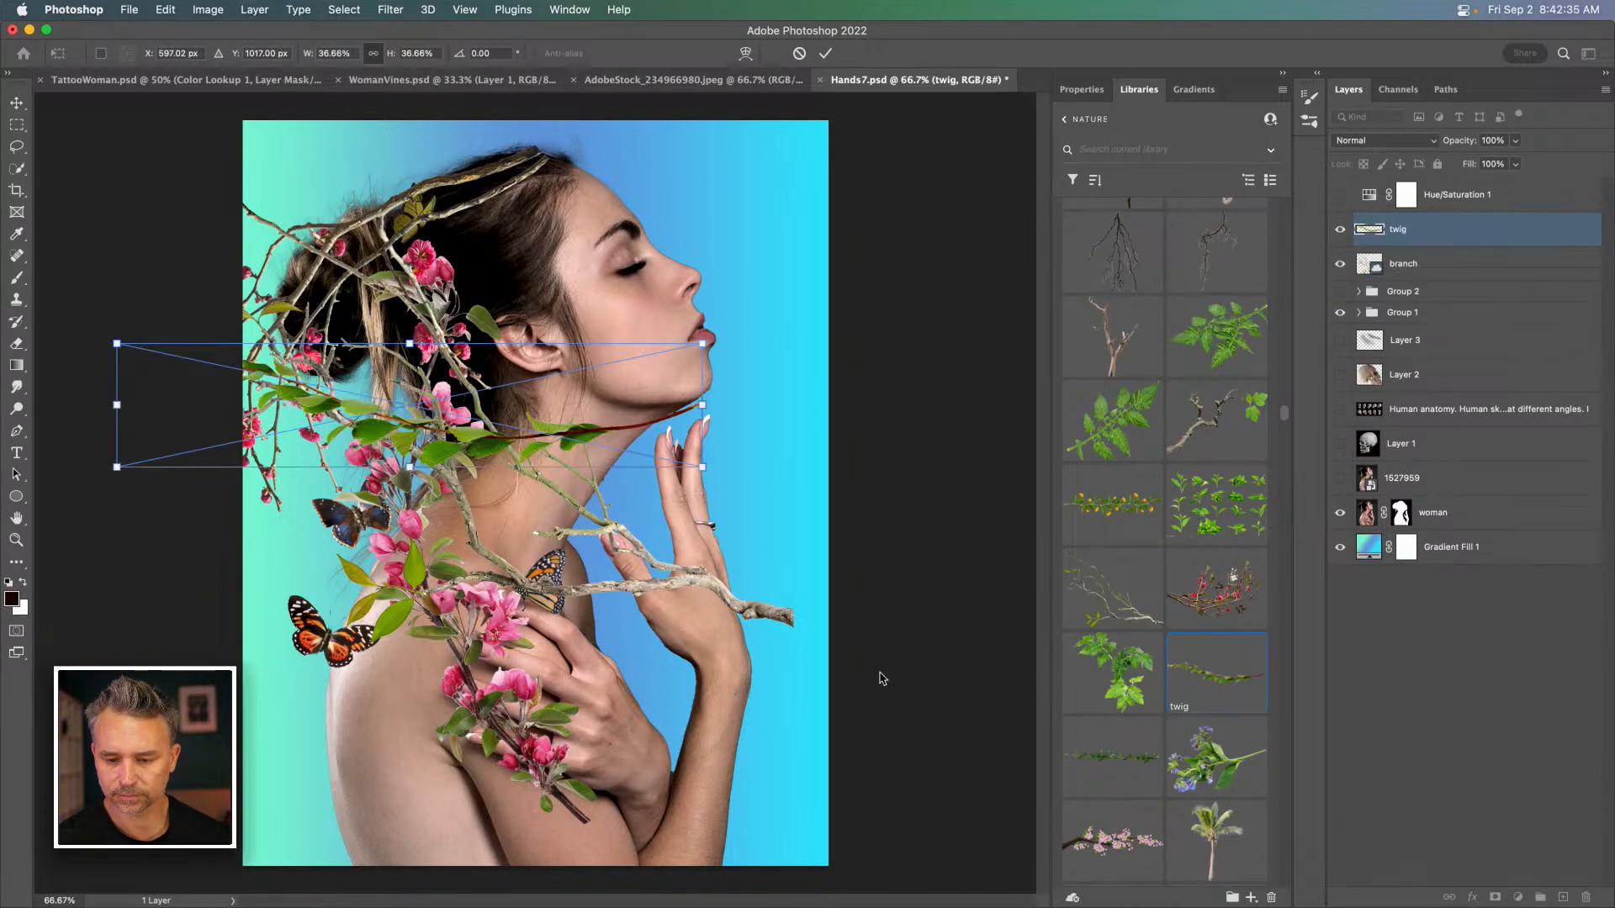
drag(1112, 757, 521, 442)
key(Return)
Move the branch, twig and ivy branch layers into the hidden Group 2.
double_click(1398, 309)
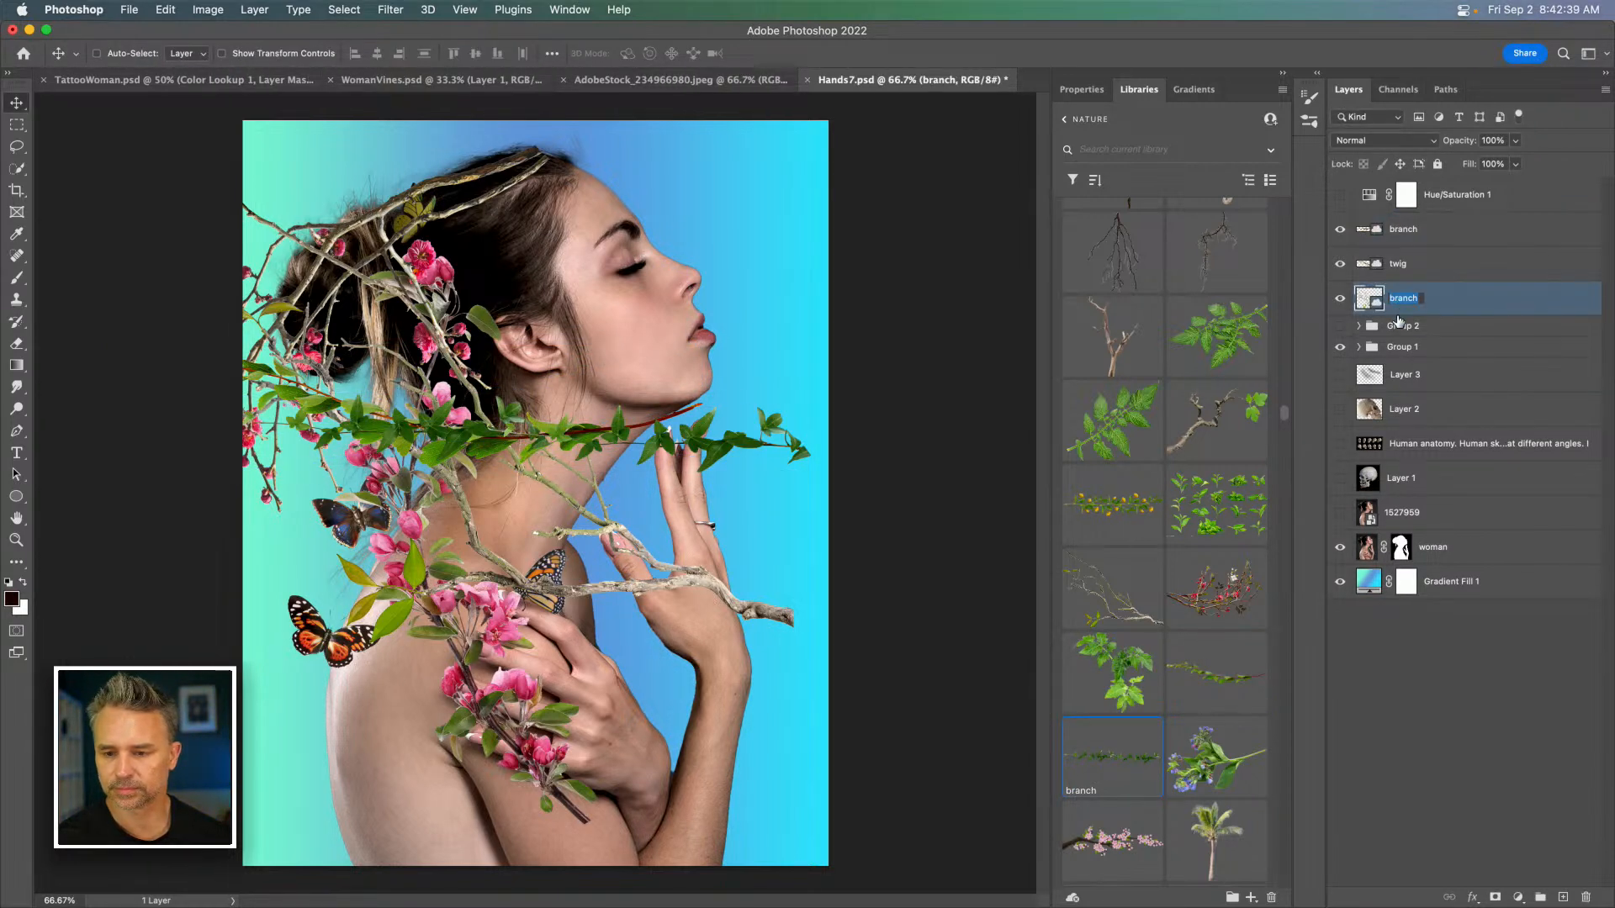
shift+click(1494, 229)
drag(1459, 299, 1468, 327)
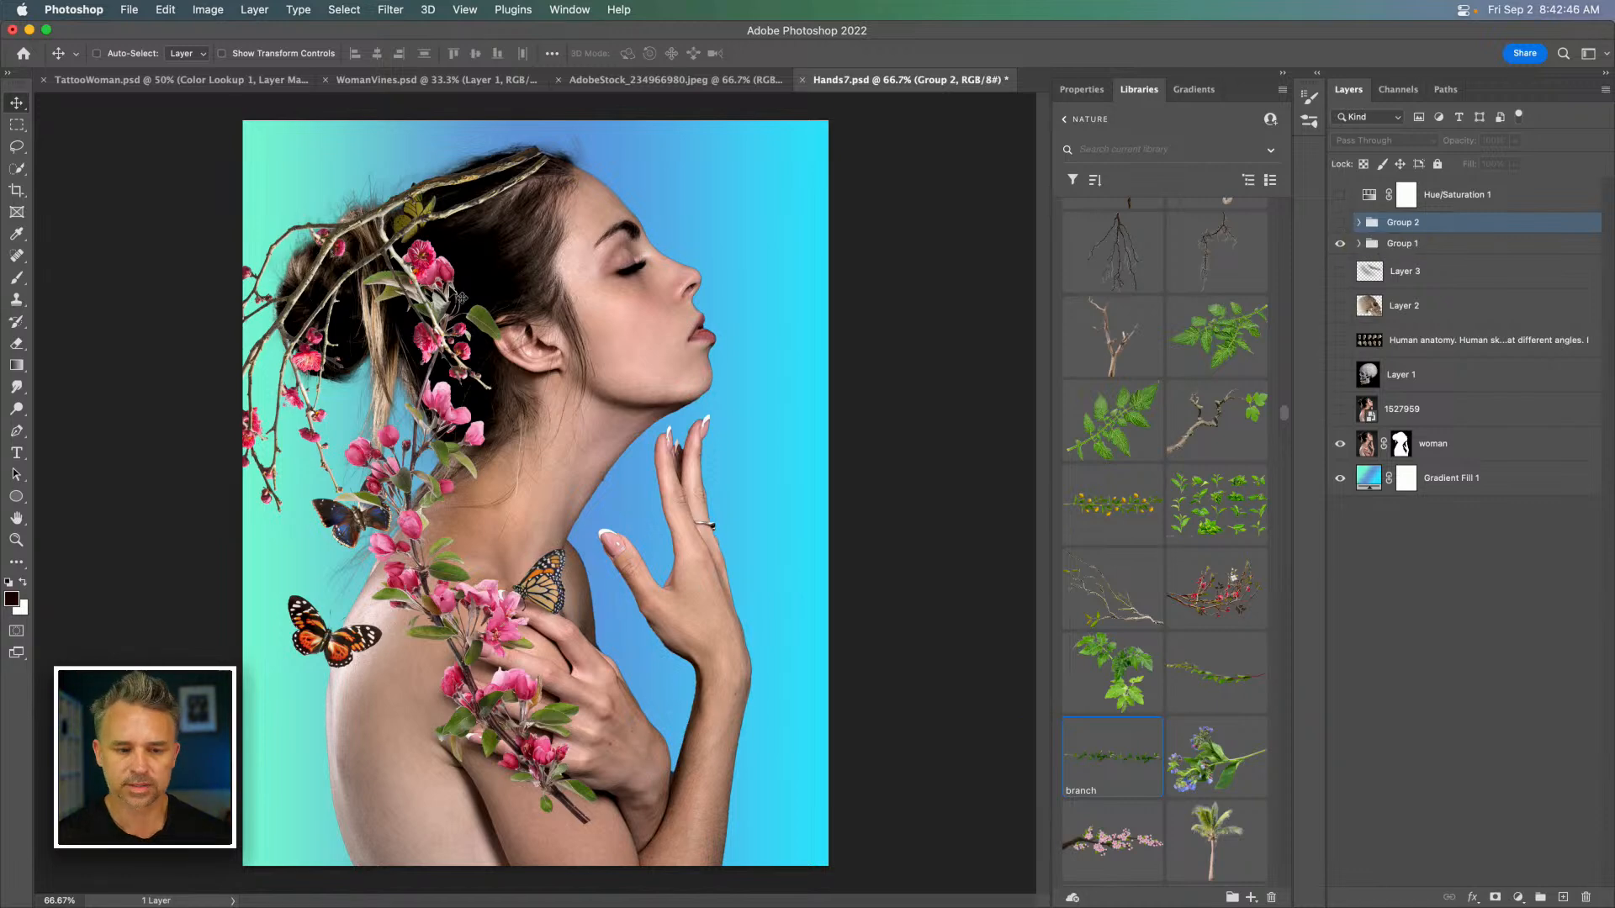
Hide Group 1 and select the woman layer.
click(1338, 244)
click(1339, 244)
click(1339, 244)
click(1454, 444)
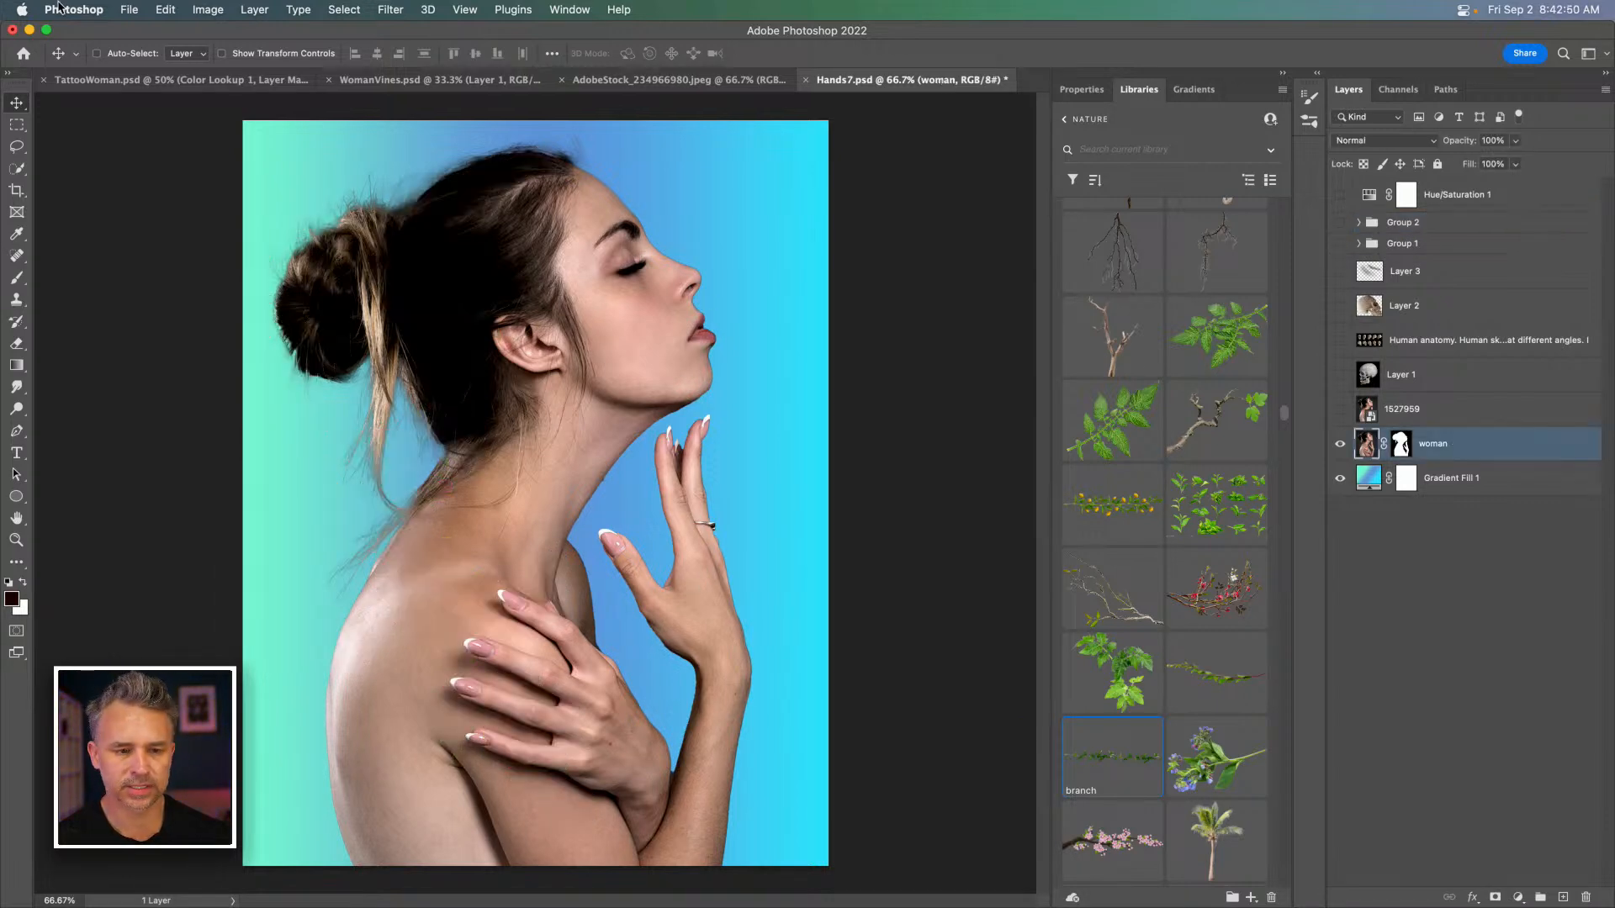
click(207, 9)
click(1123, 101)
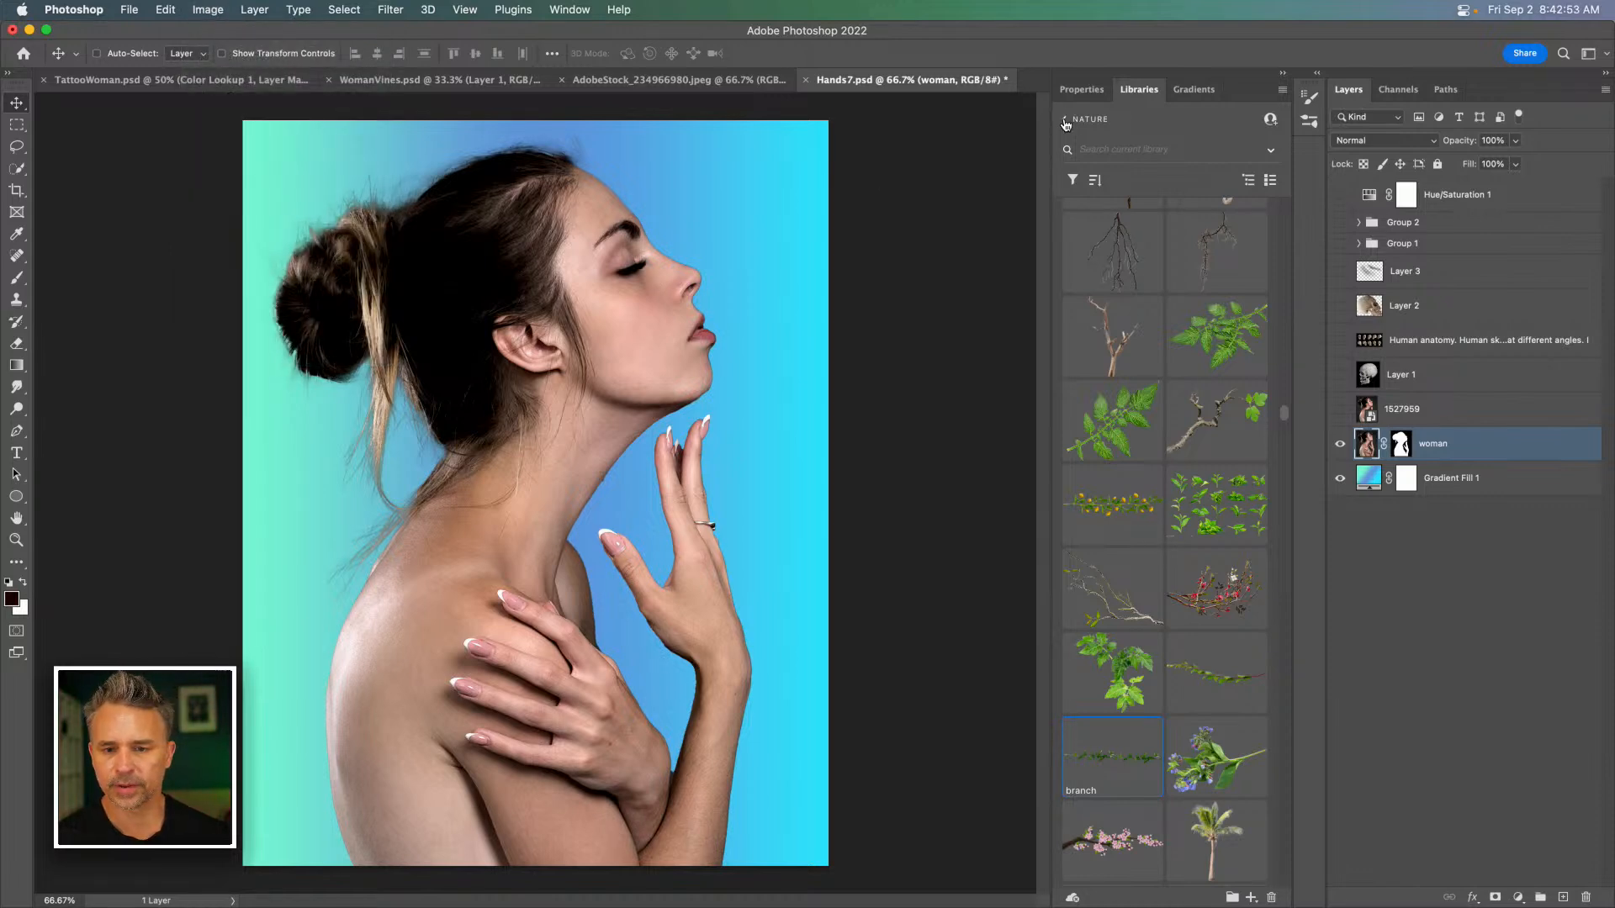
Collapse the Butterflies and Flowers & Plants groups in the Nature library to reach Full Nature Images.
scroll(1090, 330, up, 8)
scroll(1090, 330, up, 10)
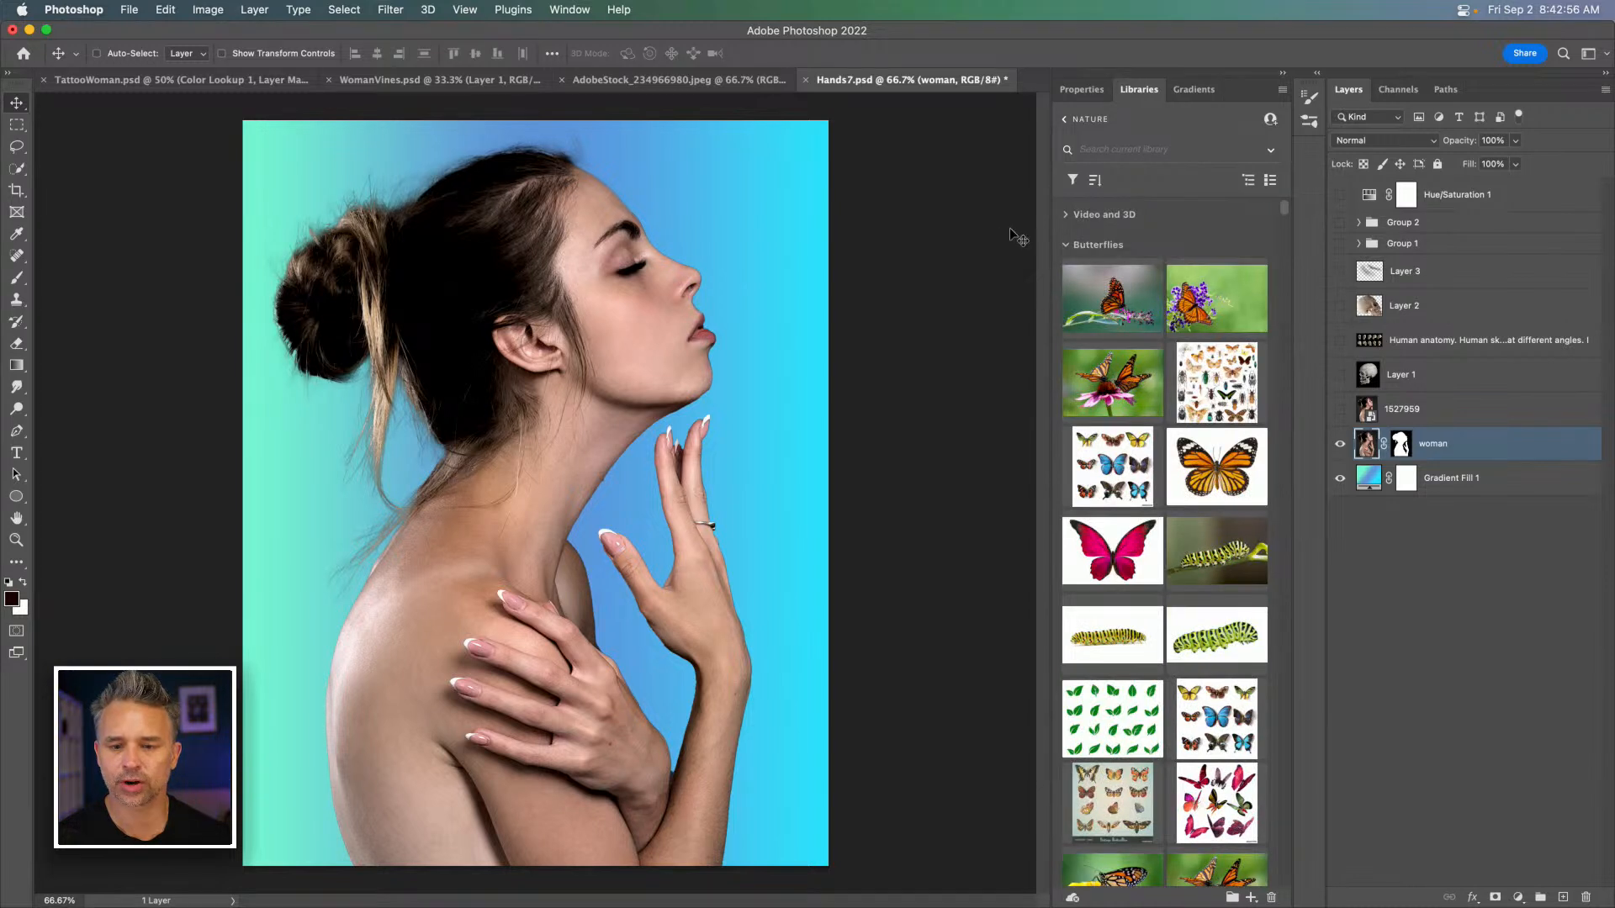
click(1066, 245)
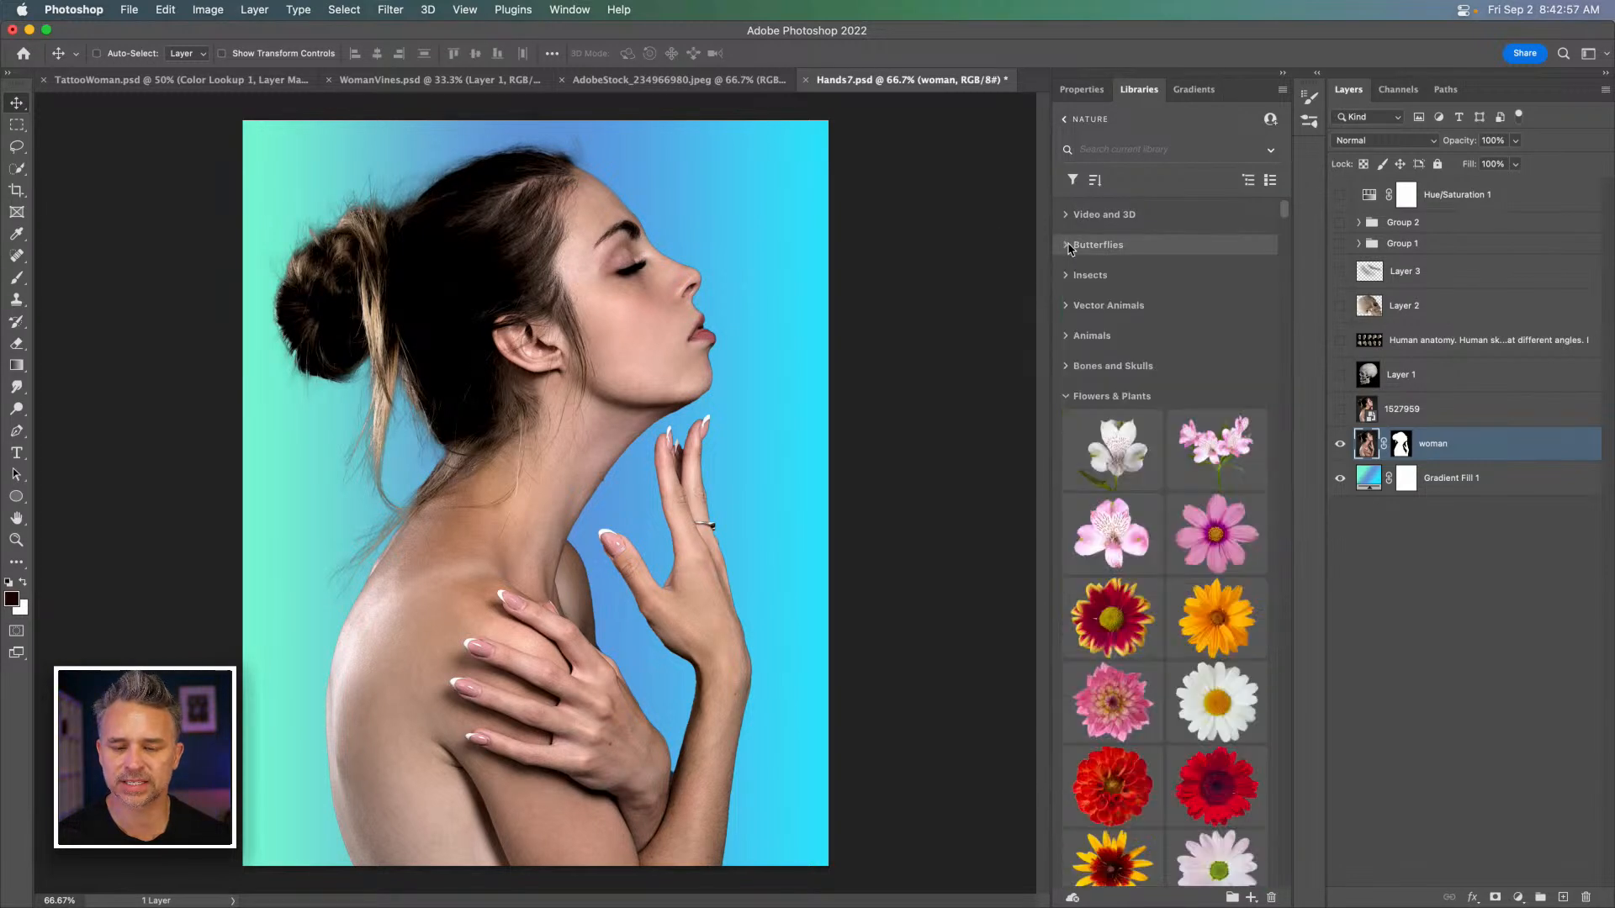
click(1067, 397)
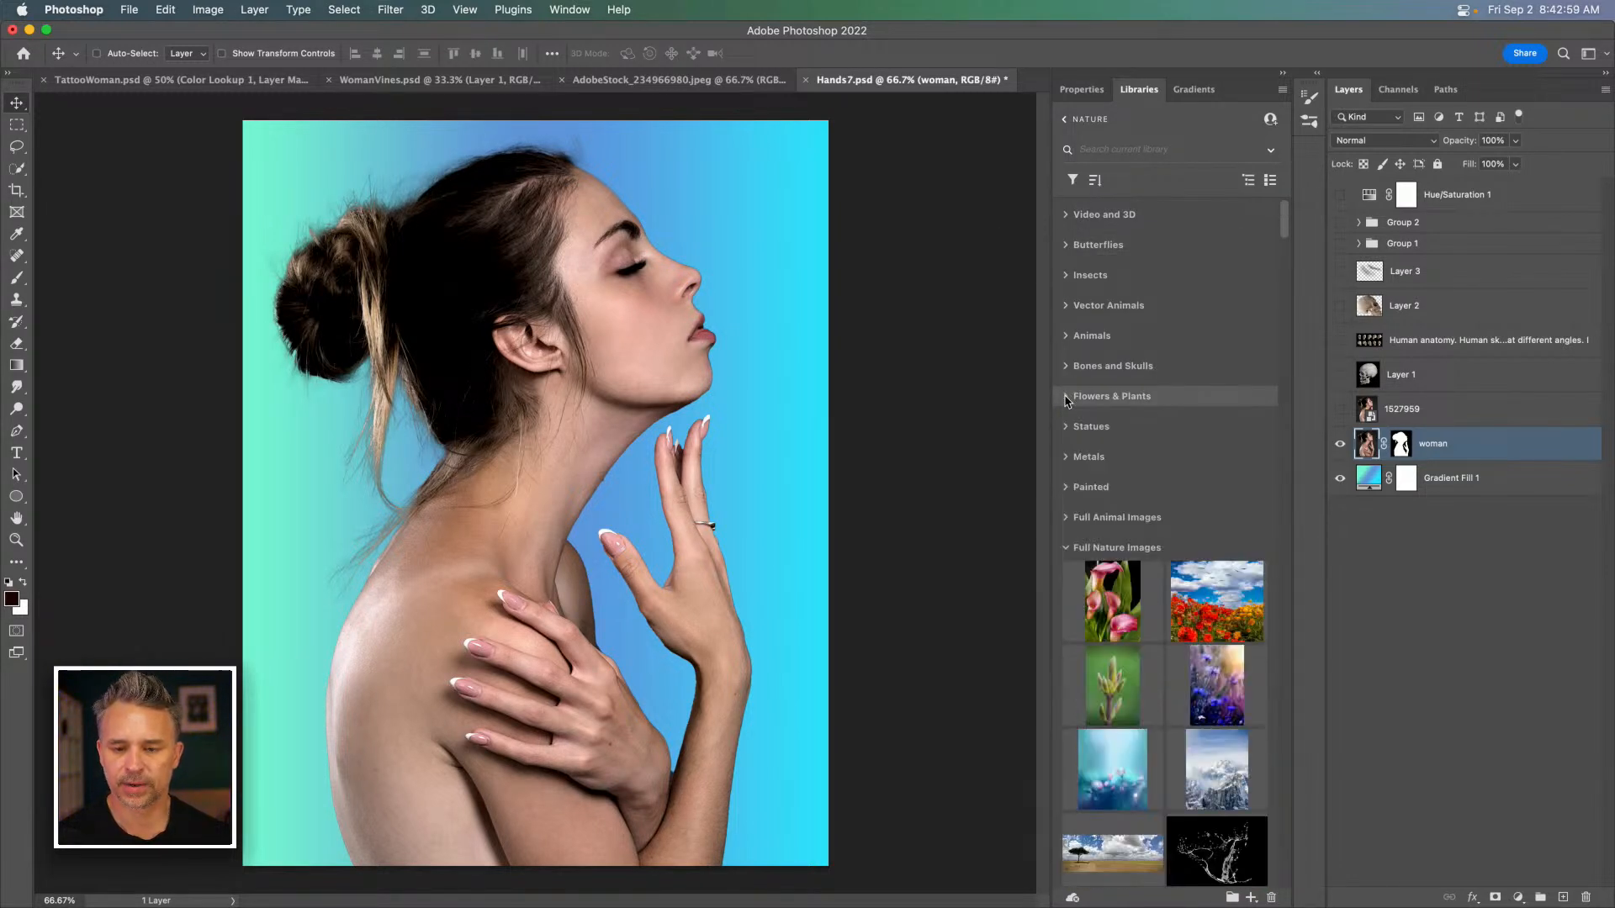
click(1066, 548)
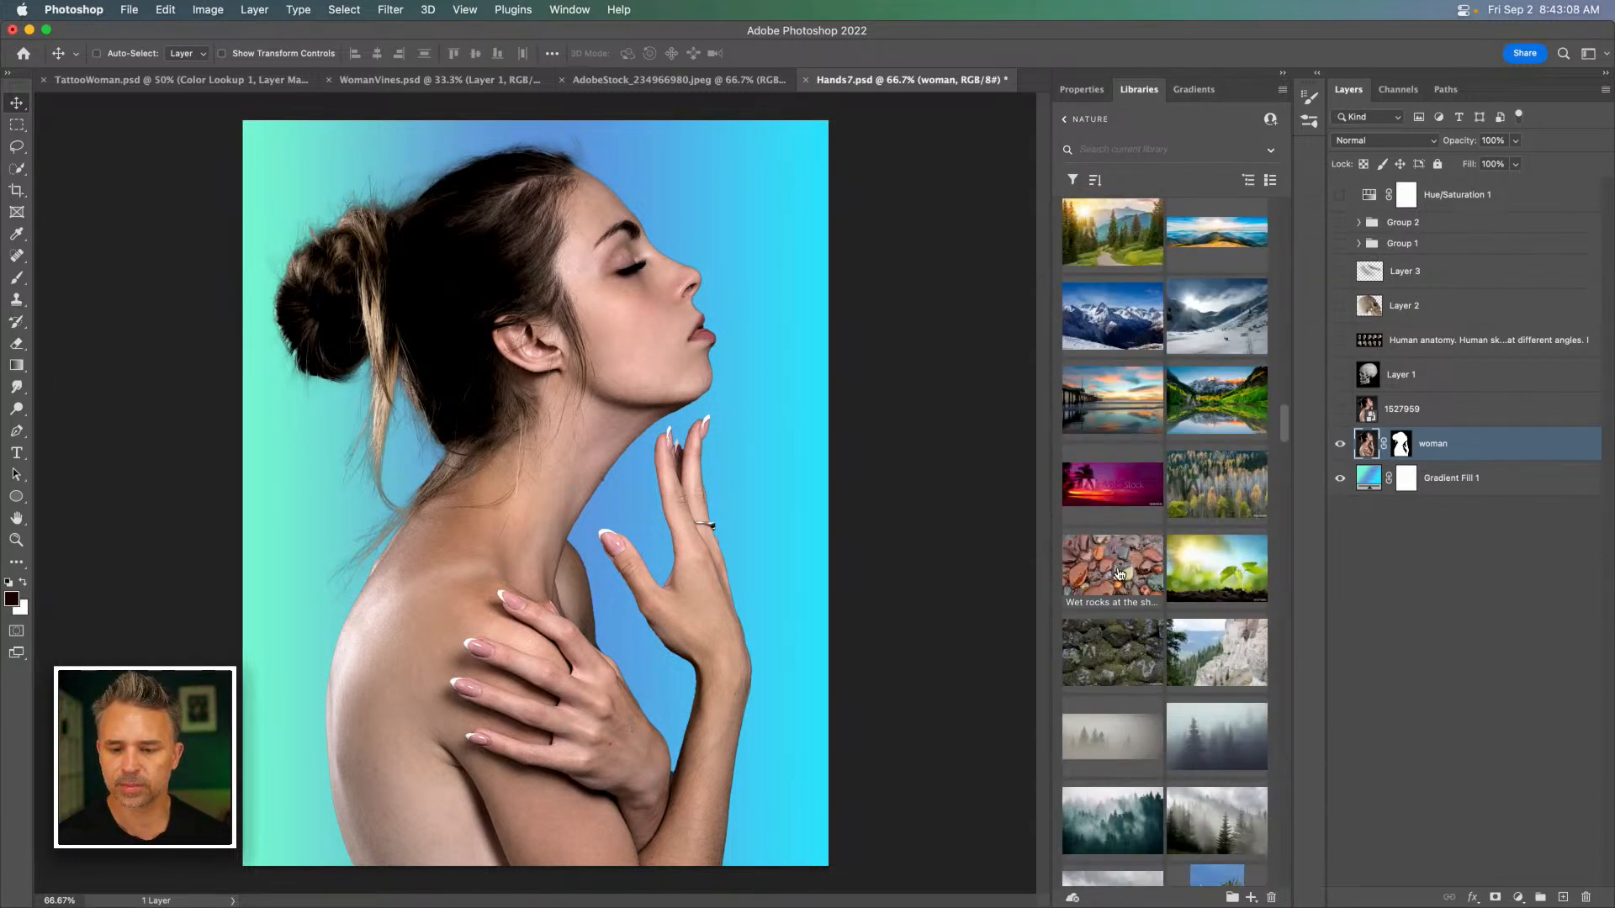
Place the misty forest image with the dark bare tree from Full Nature Images and enlarge and position it to cover the canvas.
scroll(1120, 572, down, 15)
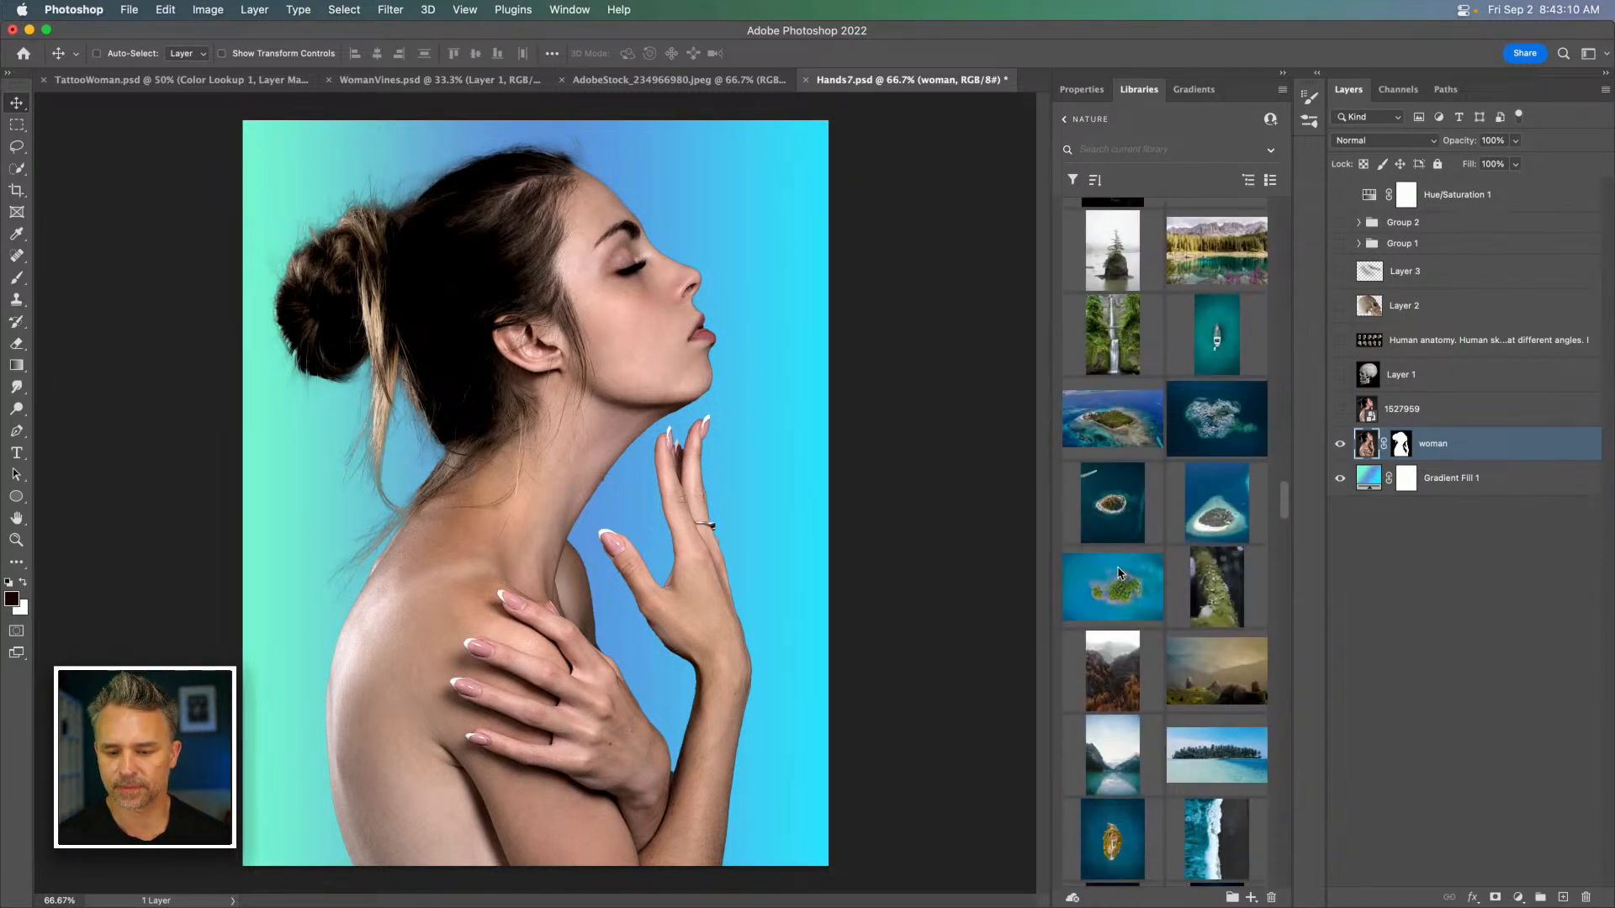
scroll(1119, 573, down, 3)
scroll(1119, 573, down, 3)
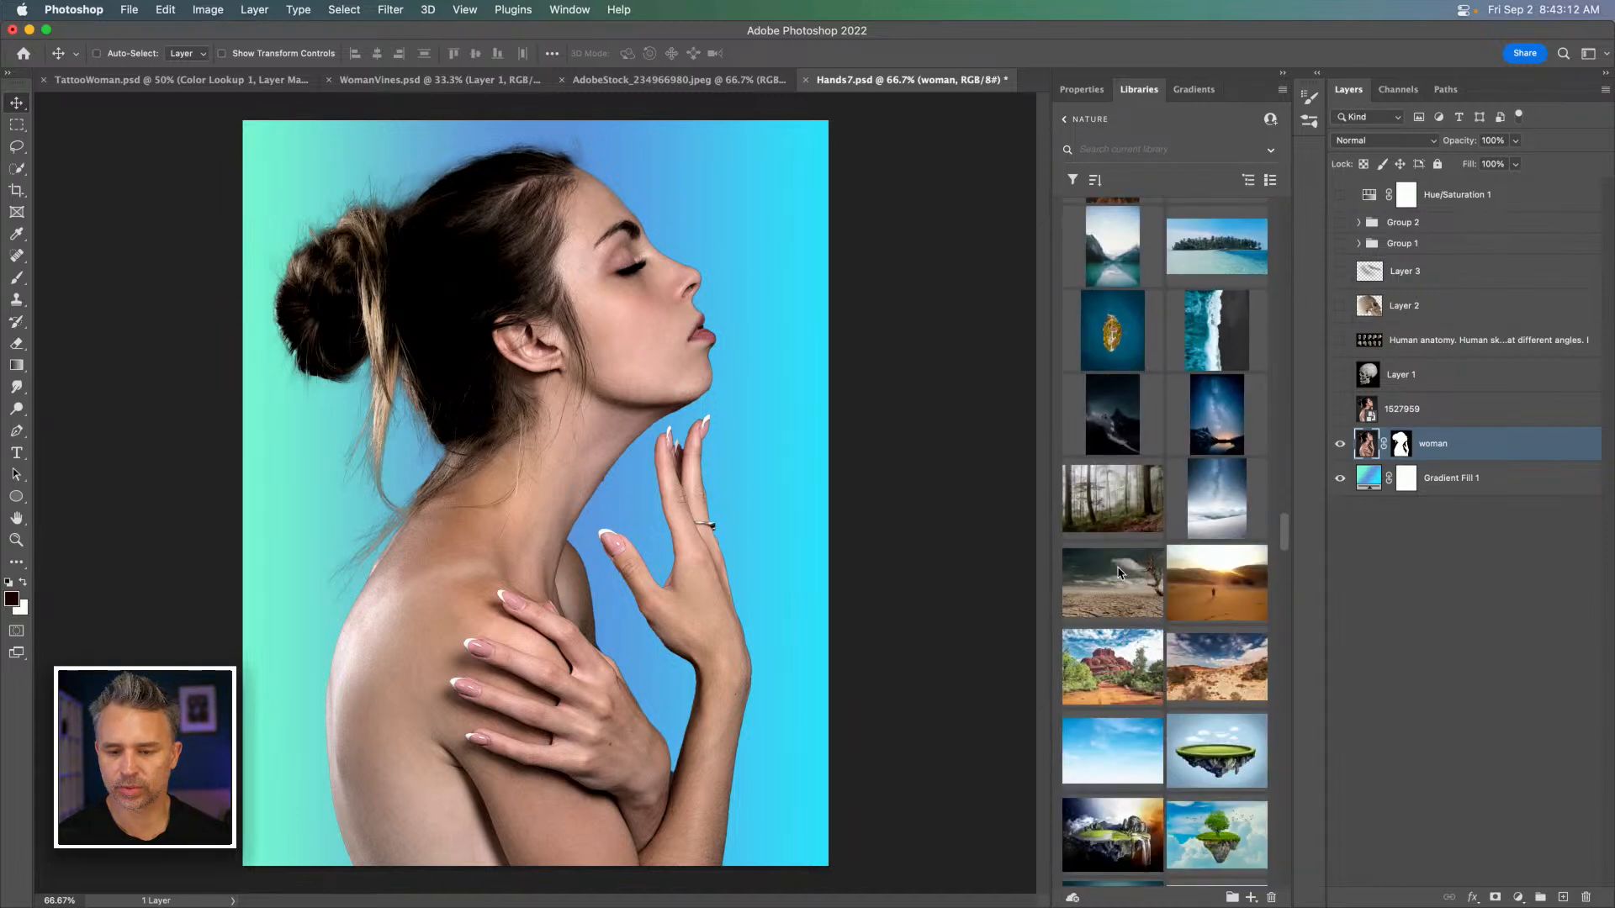
scroll(1190, 434, down, 10)
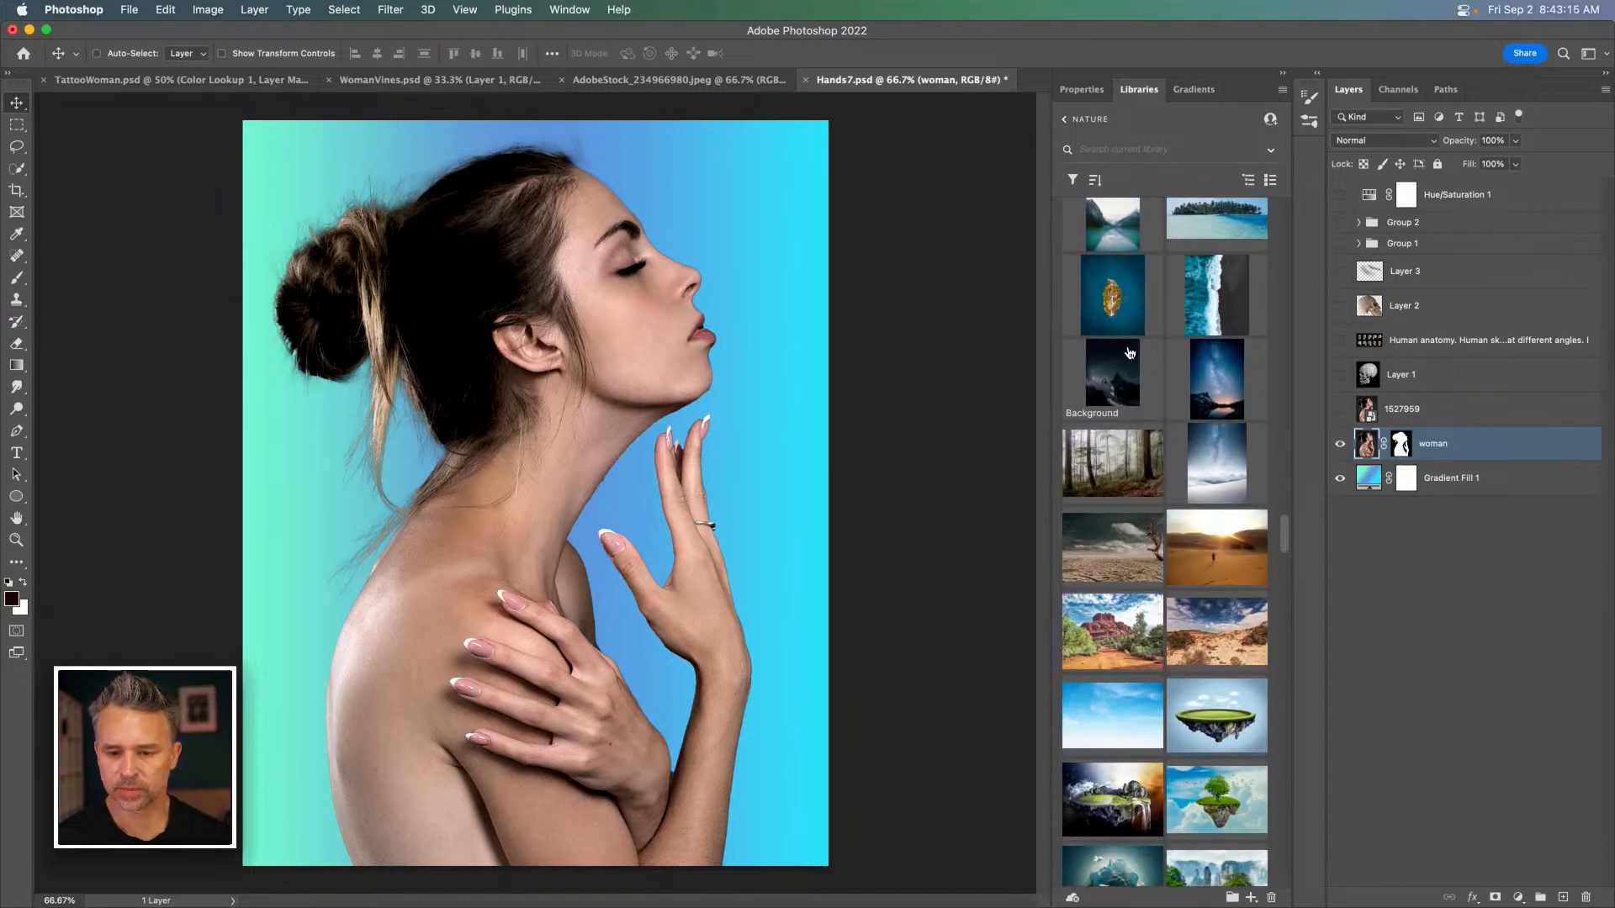
scroll(1129, 354, down, 2)
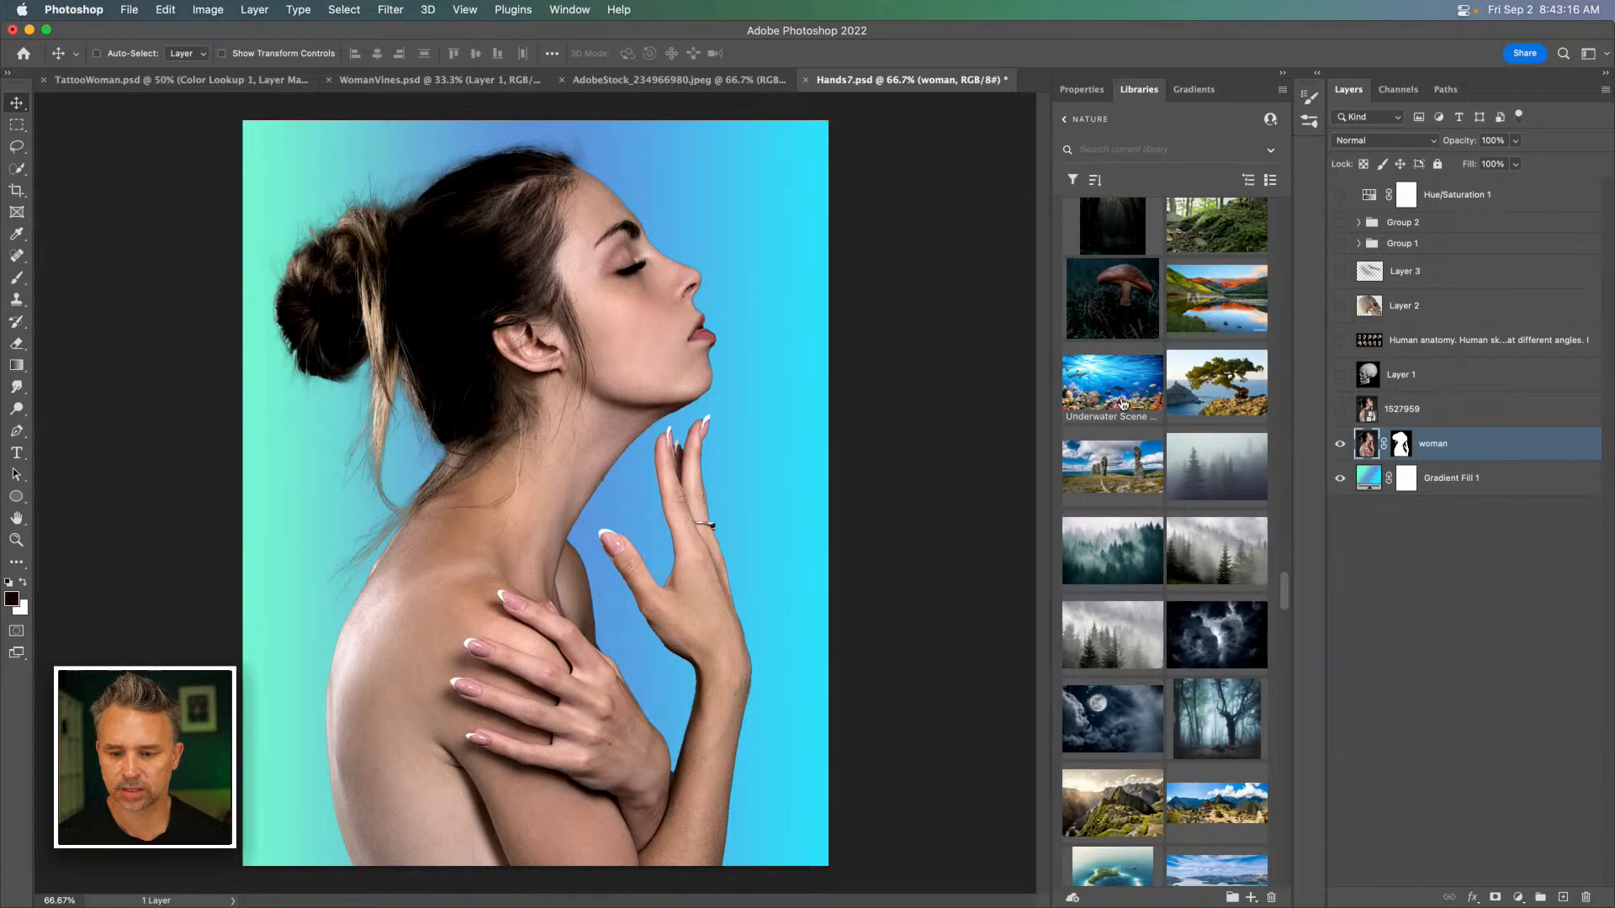
scroll(1114, 477, down, 4)
drag(1212, 551, 649, 651)
drag(338, 365, 17, 59)
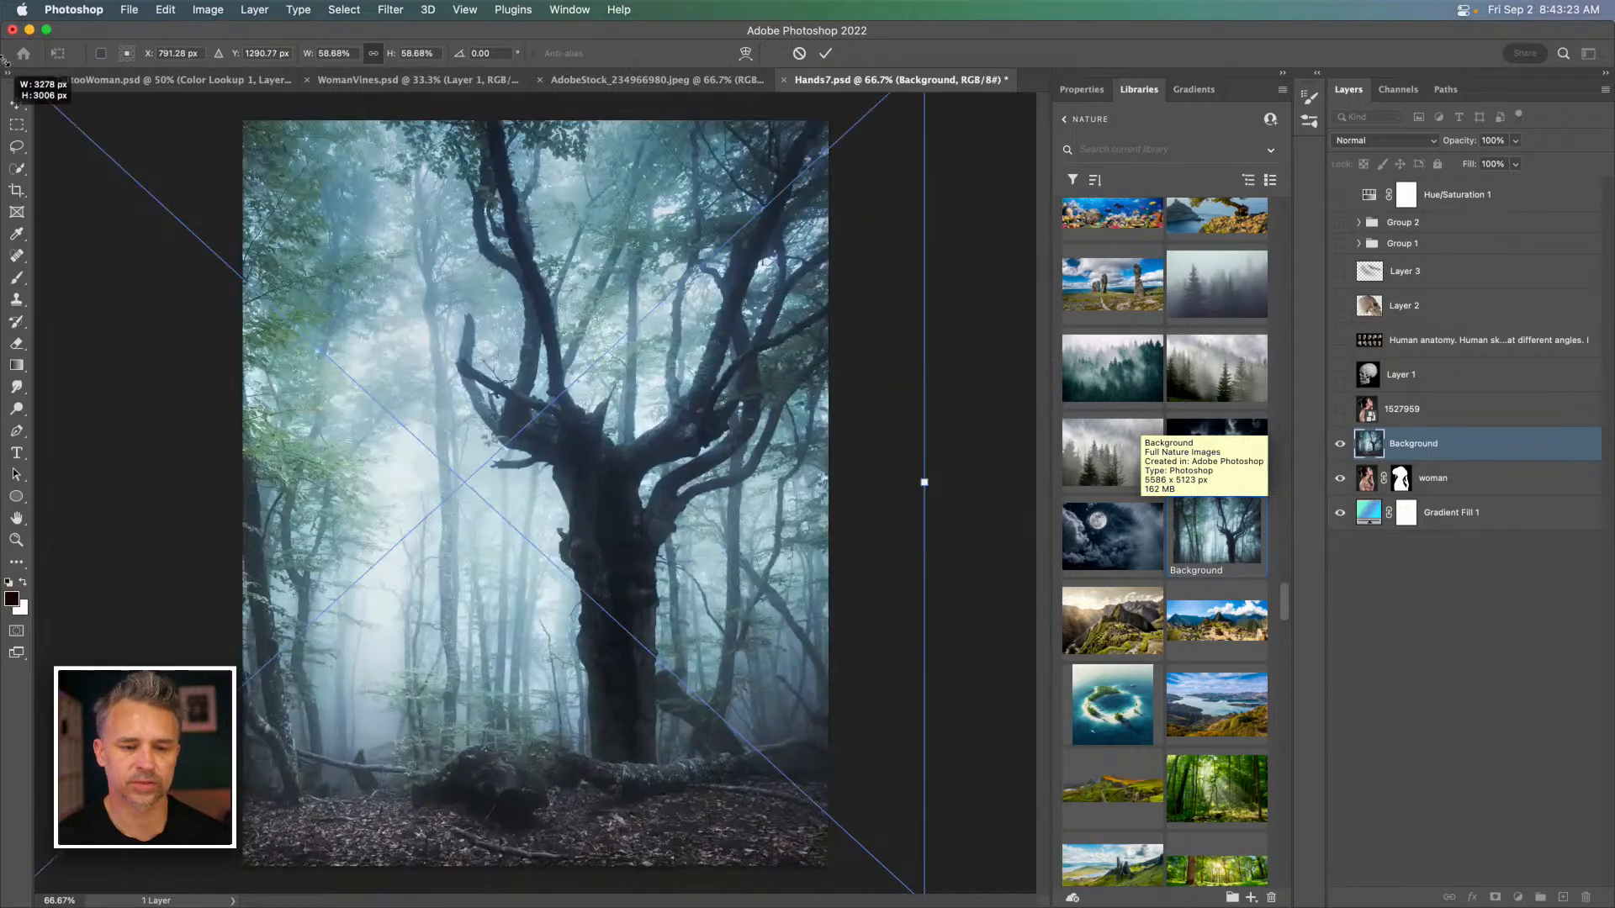
drag(492, 687, 597, 708)
key(Return)
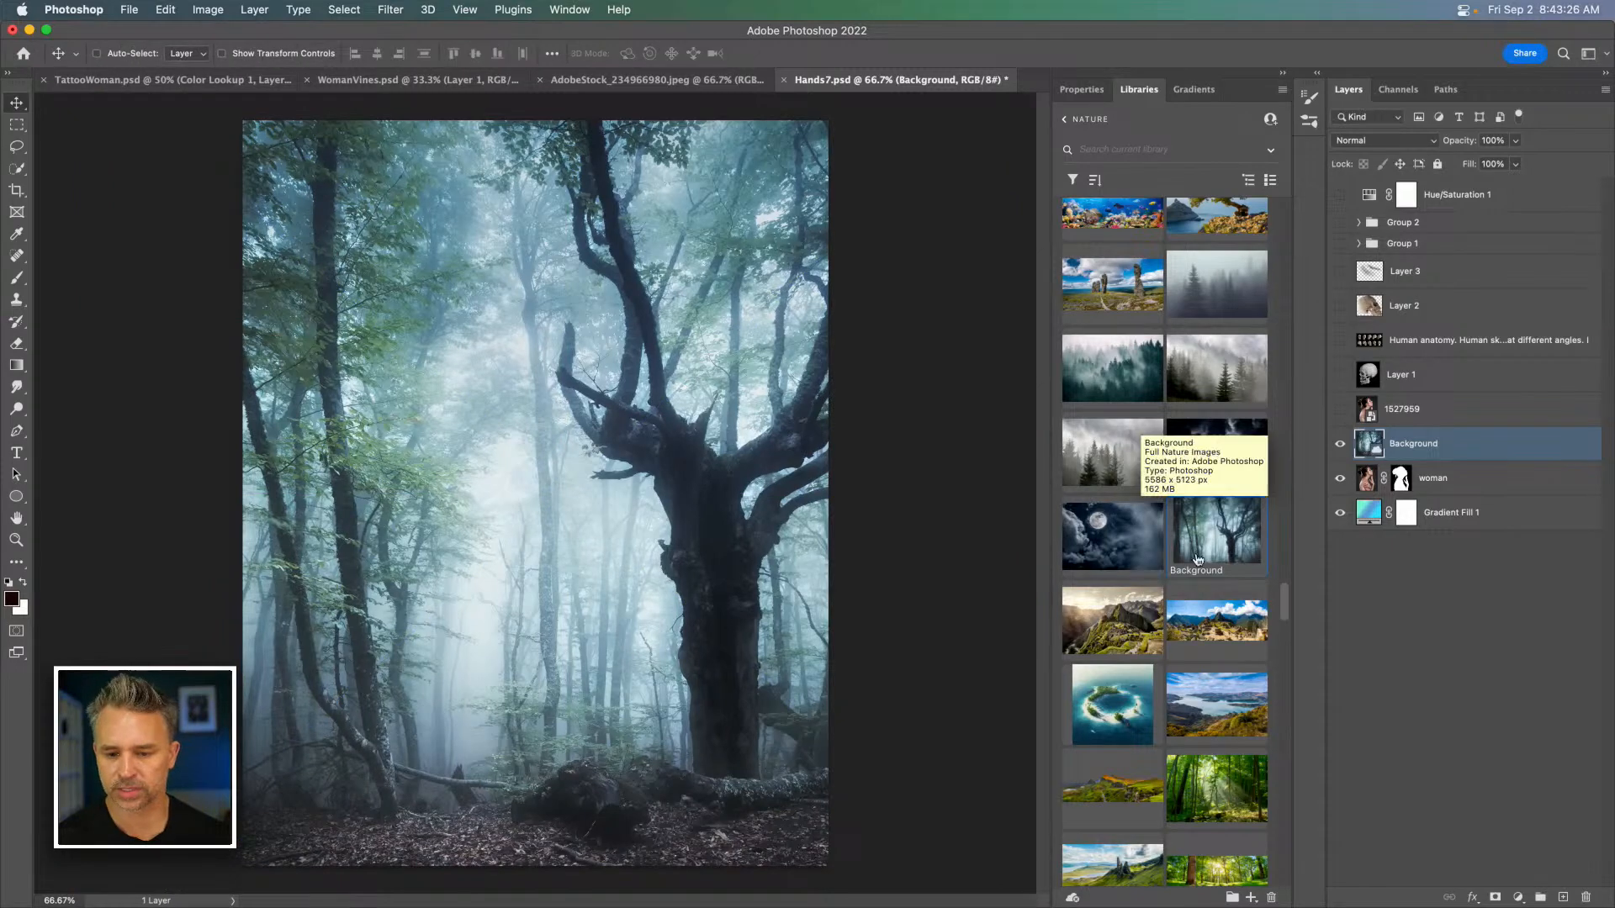
Place the Morning sunlight beaming through misty forest image from the Nature library and enlarge it to cover most of the canvas.
scroll(1180, 396, down, 5)
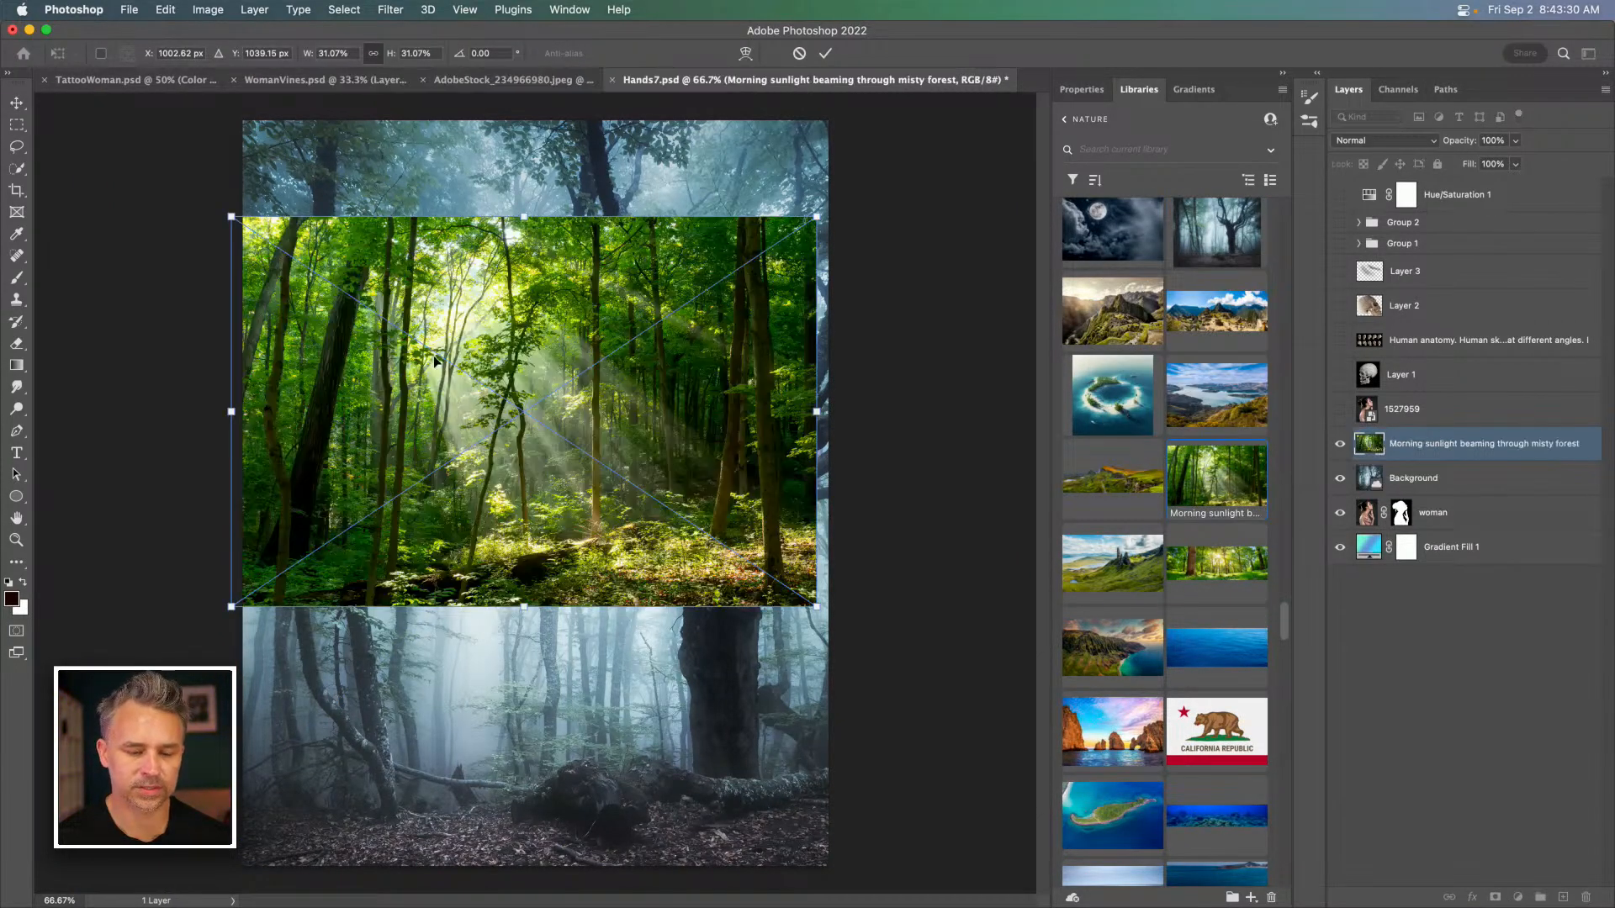
drag(496, 462, 680, 712)
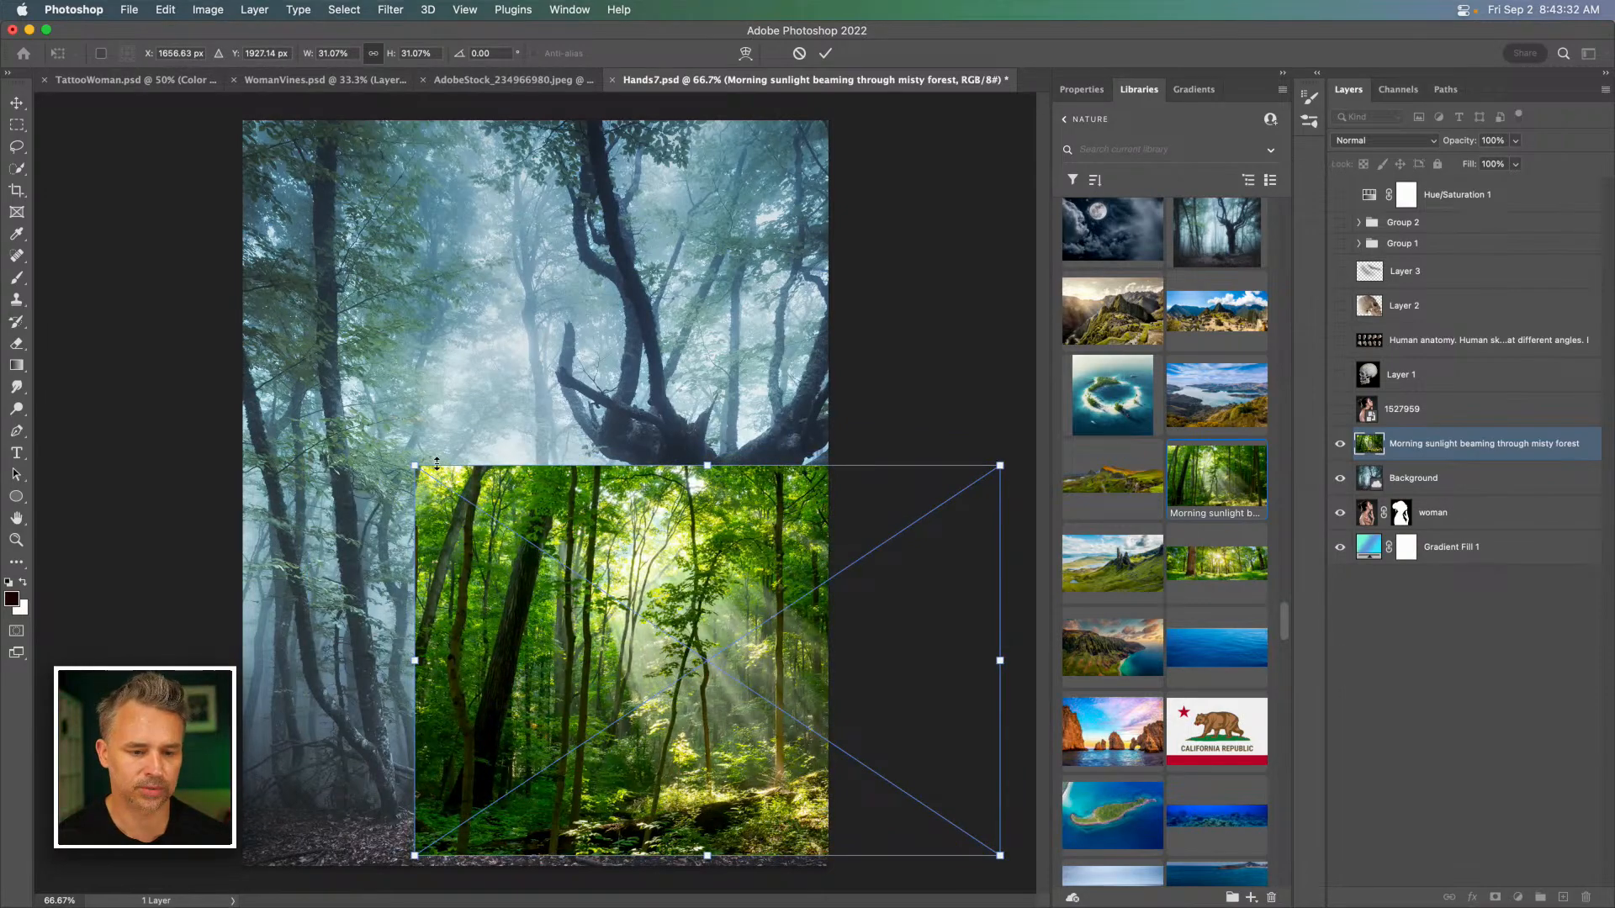
drag(349, 431, 1, 10)
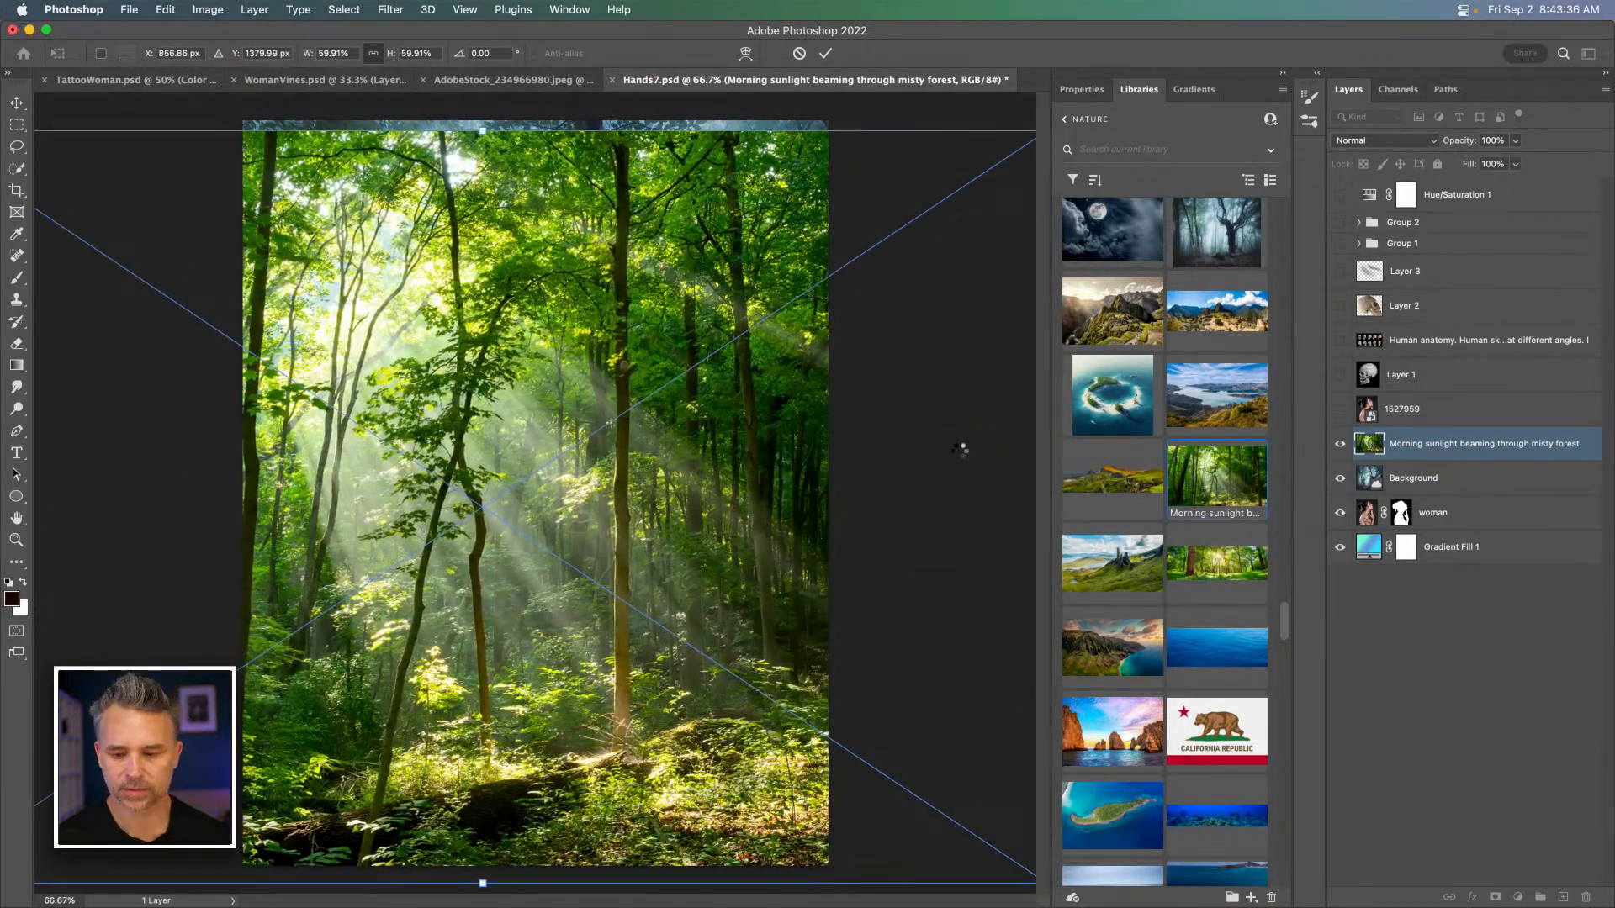
key(Return)
Place the Ancient Groves Nature Trail old growth forest image from the Nature library onto the canvas.
scroll(1200, 617, down, 1)
scroll(1200, 616, down, 10)
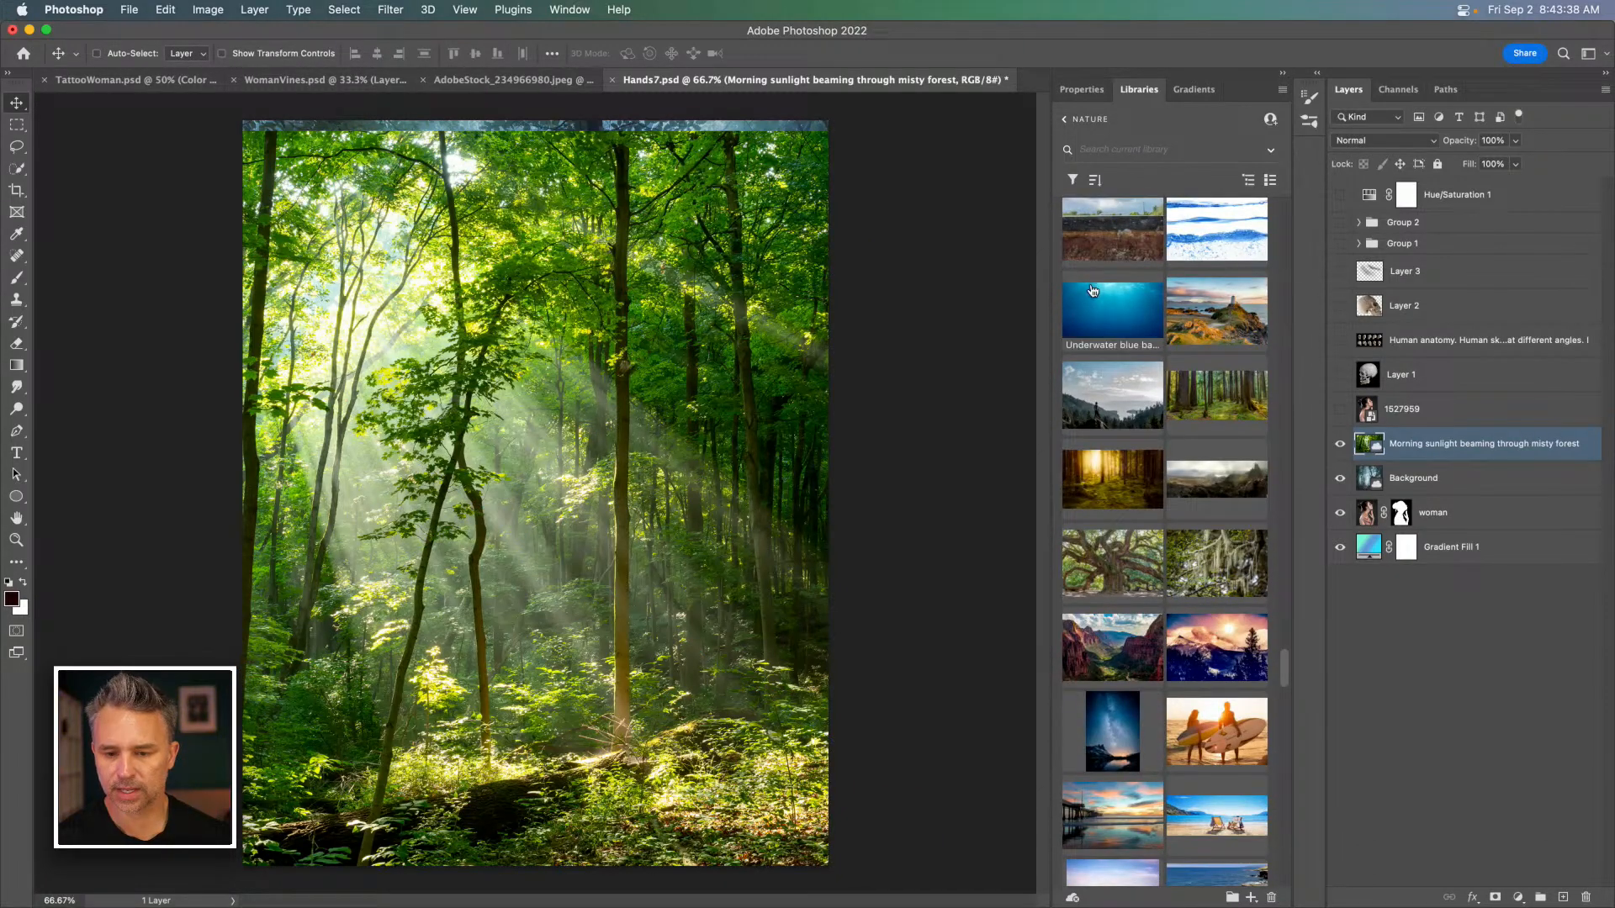
mouse_move(1196, 398)
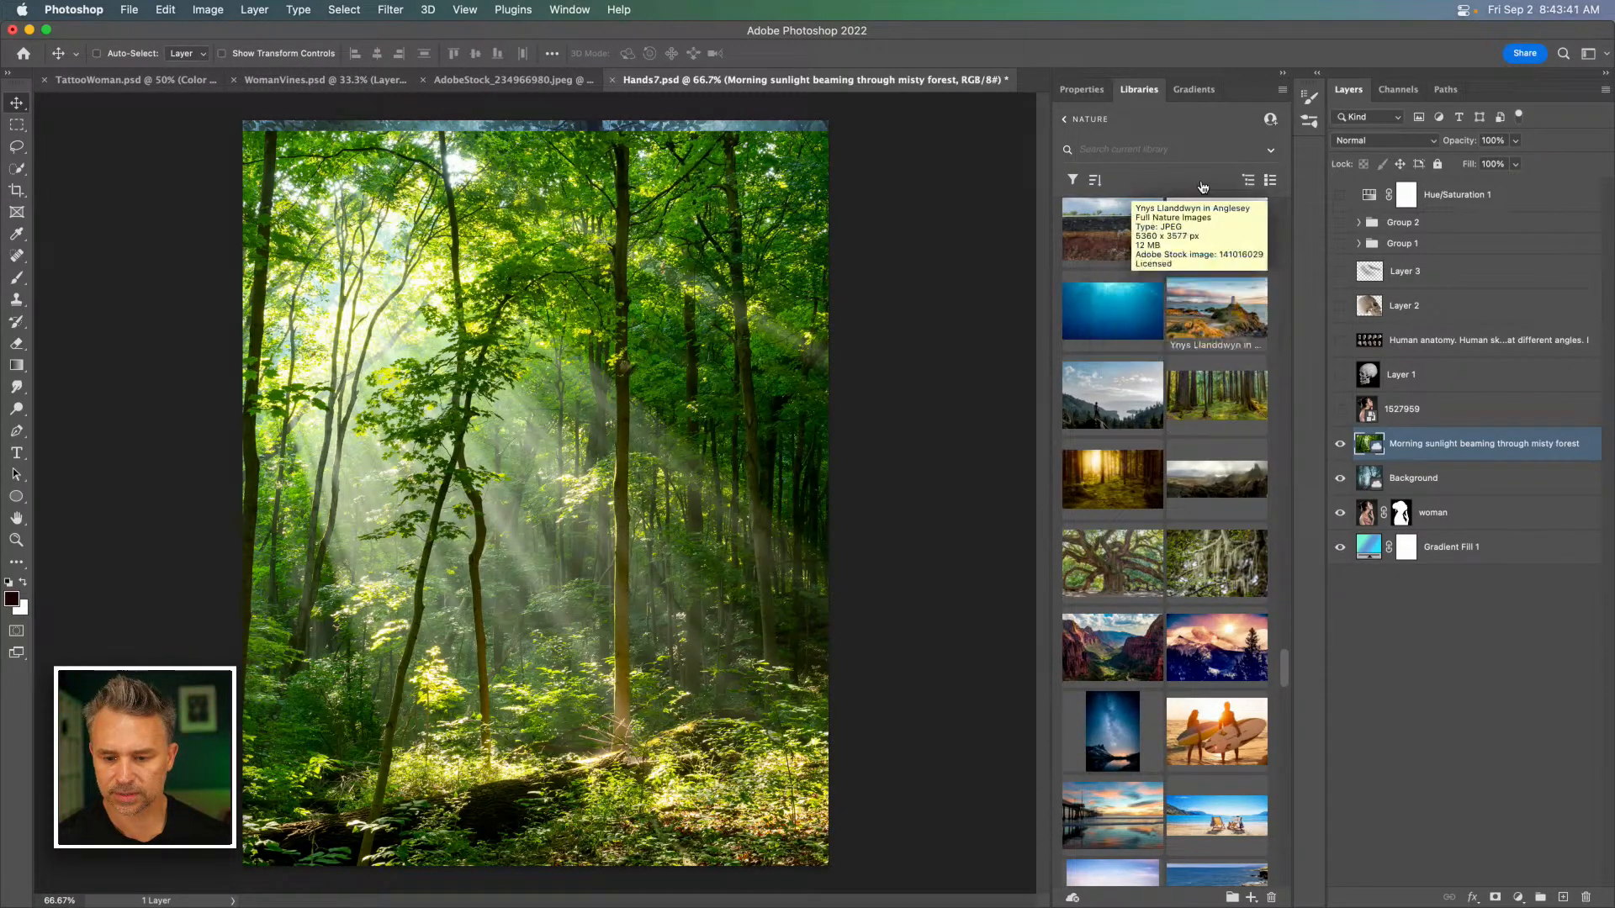
mouse_move(1244, 269)
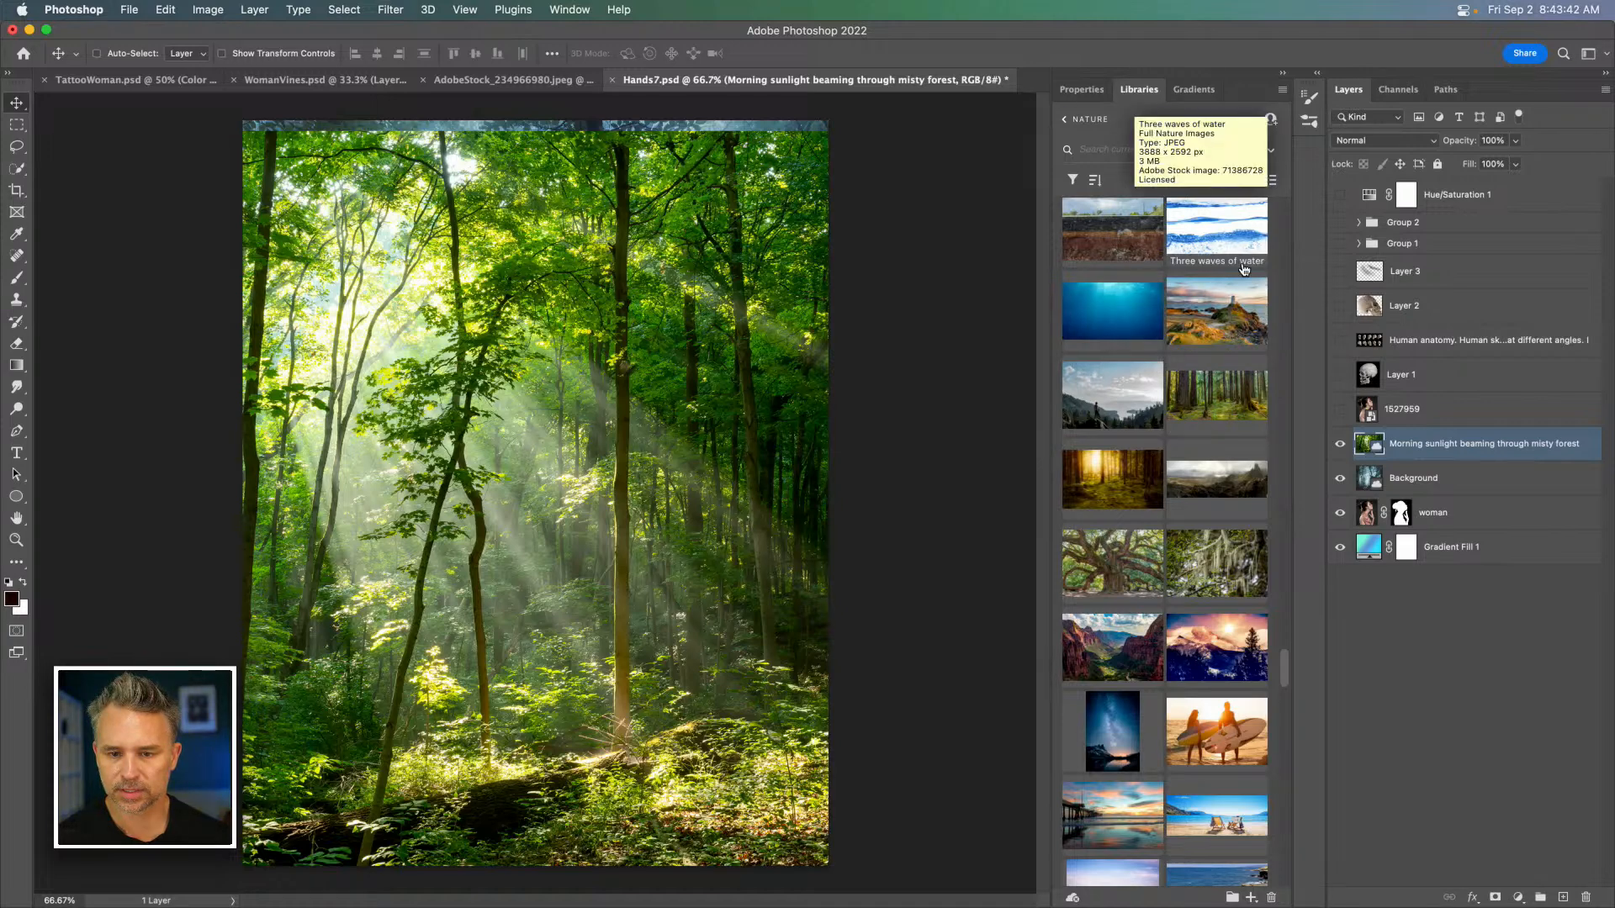
scroll(1243, 269, up, 3)
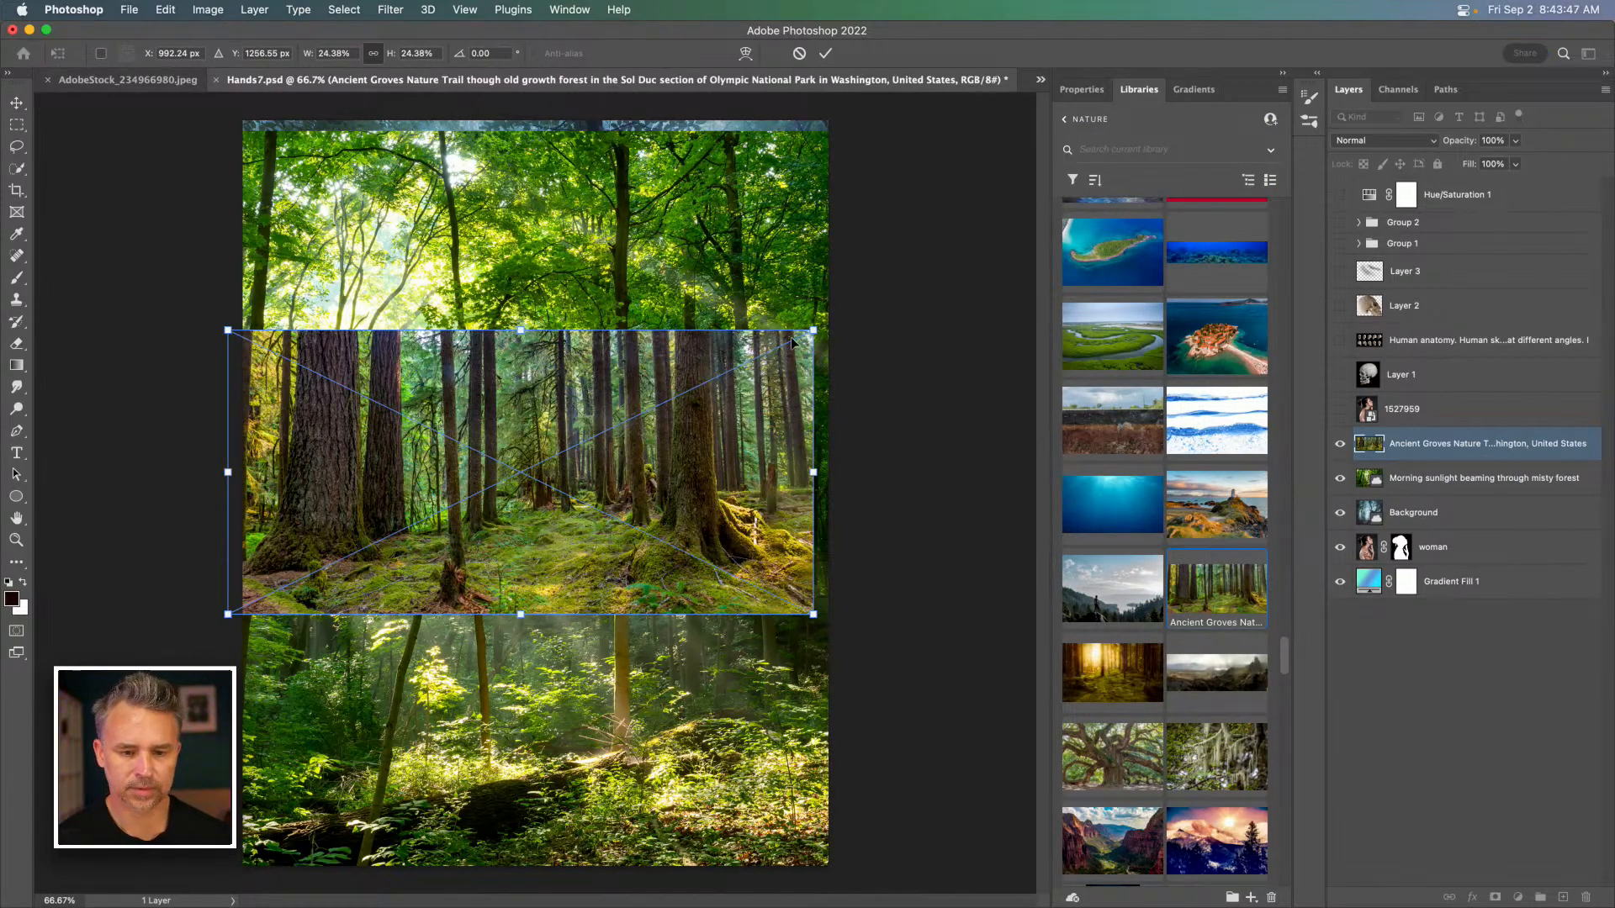
key(Return)
Place the forest image with tall pines and mossy rocks, enlarge it to cover the canvas and shift it sideways.
scroll(1173, 633, down, 10)
scroll(1174, 633, down, 10)
scroll(1175, 632, down, 10)
scroll(1175, 632, down, 10)
scroll(1174, 633, down, 4)
drag(1100, 573, 595, 732)
drag(439, 567, 9, 33)
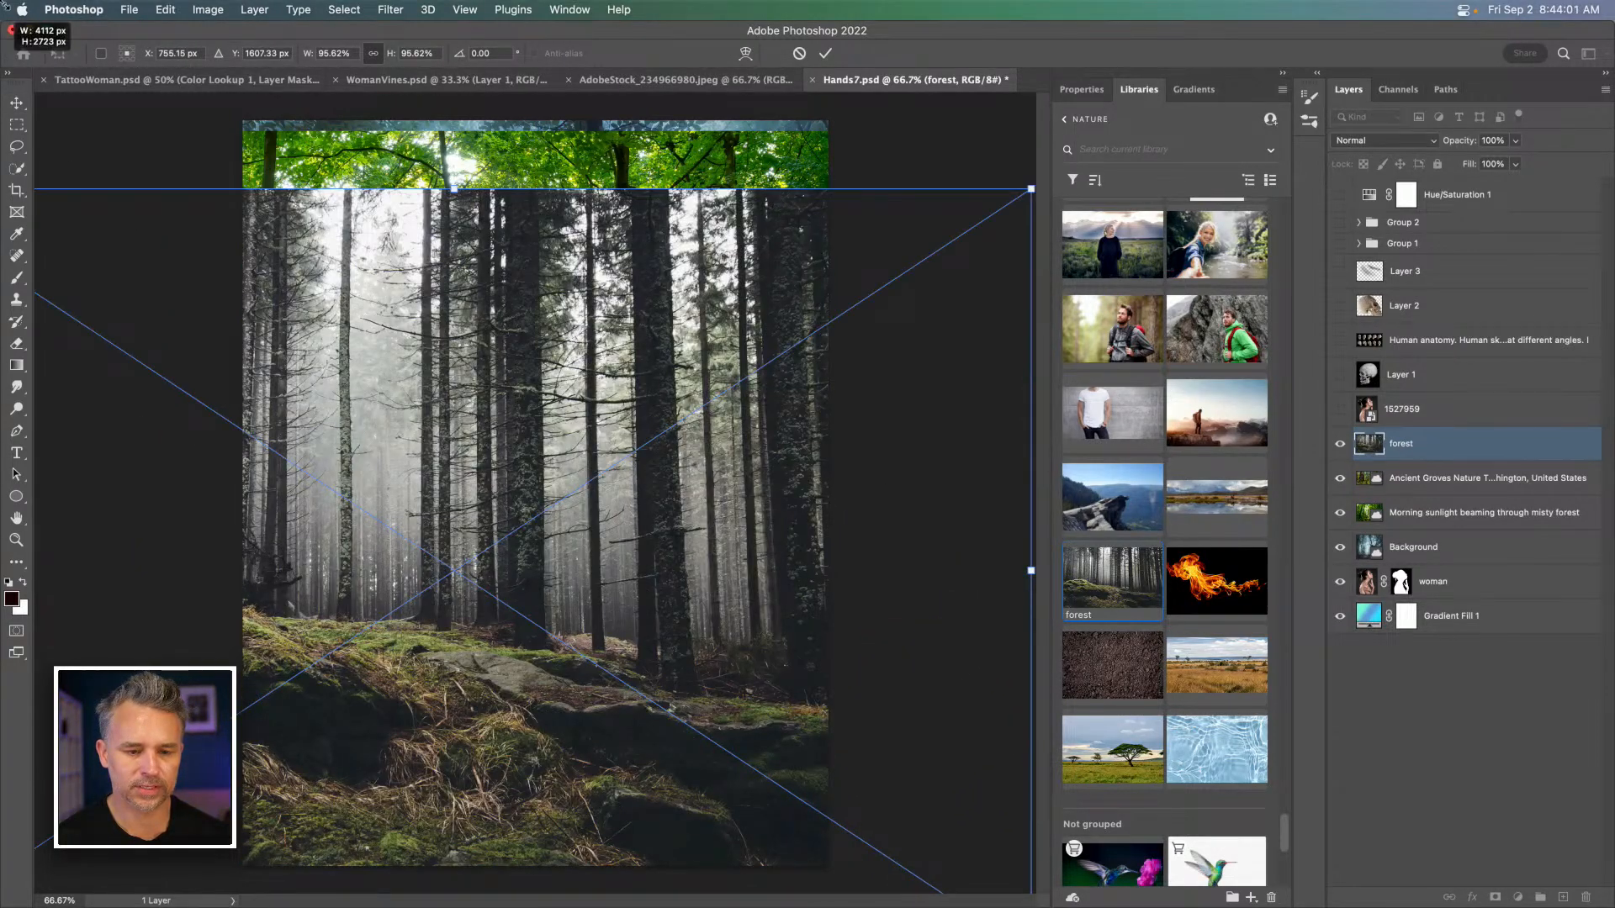
drag(513, 383, 198, 526)
drag(703, 333, 1125, 106)
key(Return)
drag(503, 365, 750, 359)
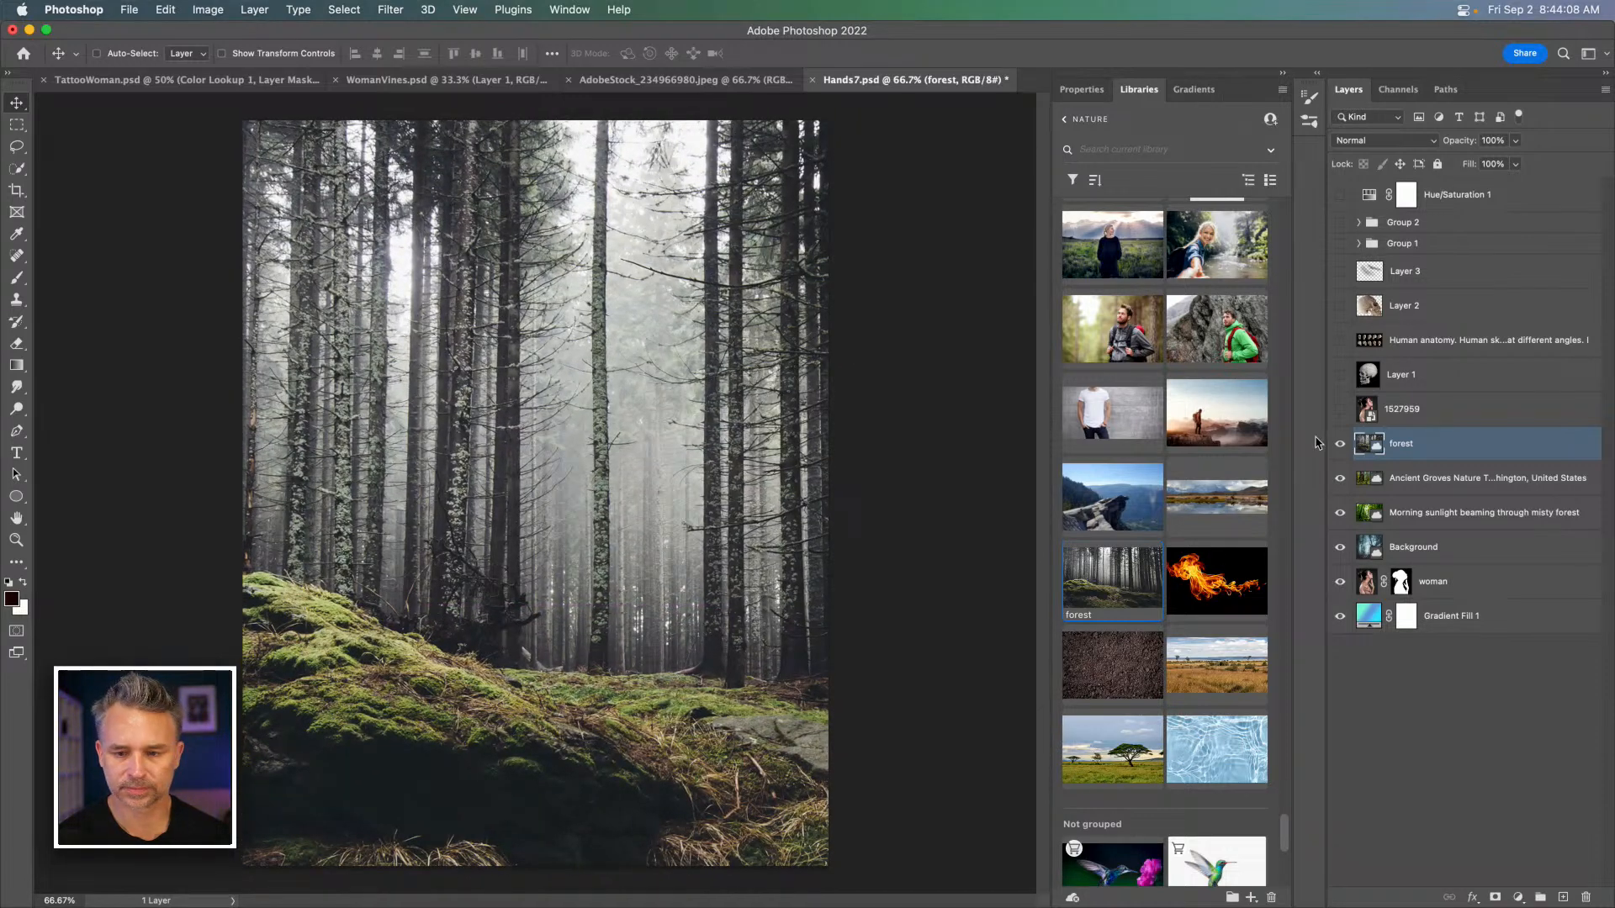
Switch to Adobe Stock in Safari, clear the Find Similar reference and search images for night forest.
scroll(1196, 523, down, 10)
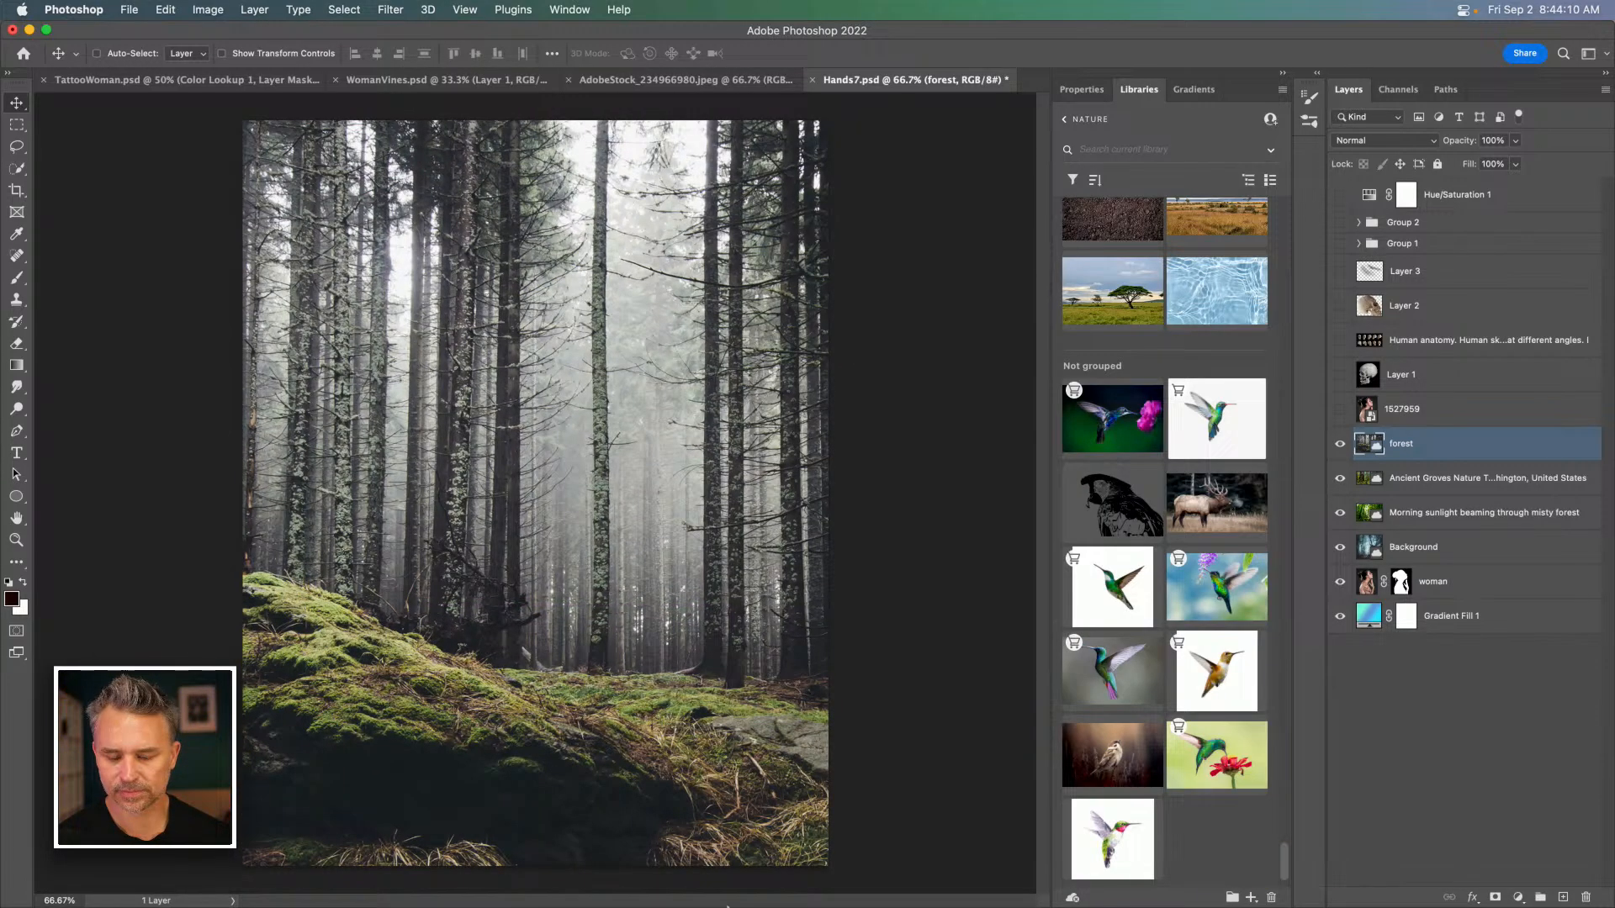
mouse_move(895, 902)
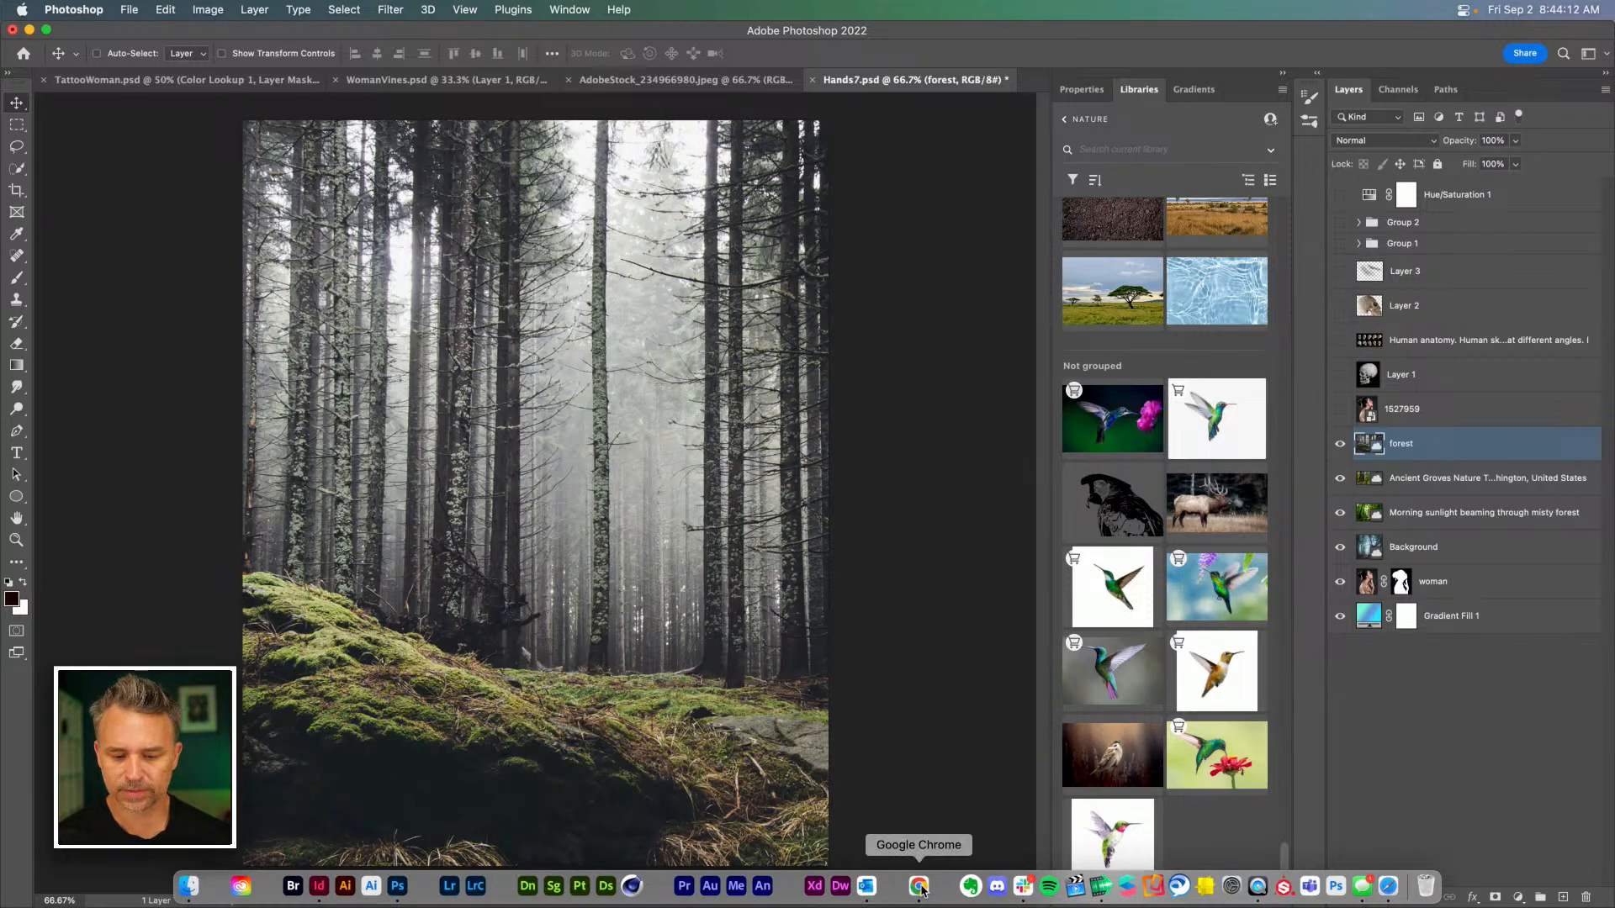
click(1387, 885)
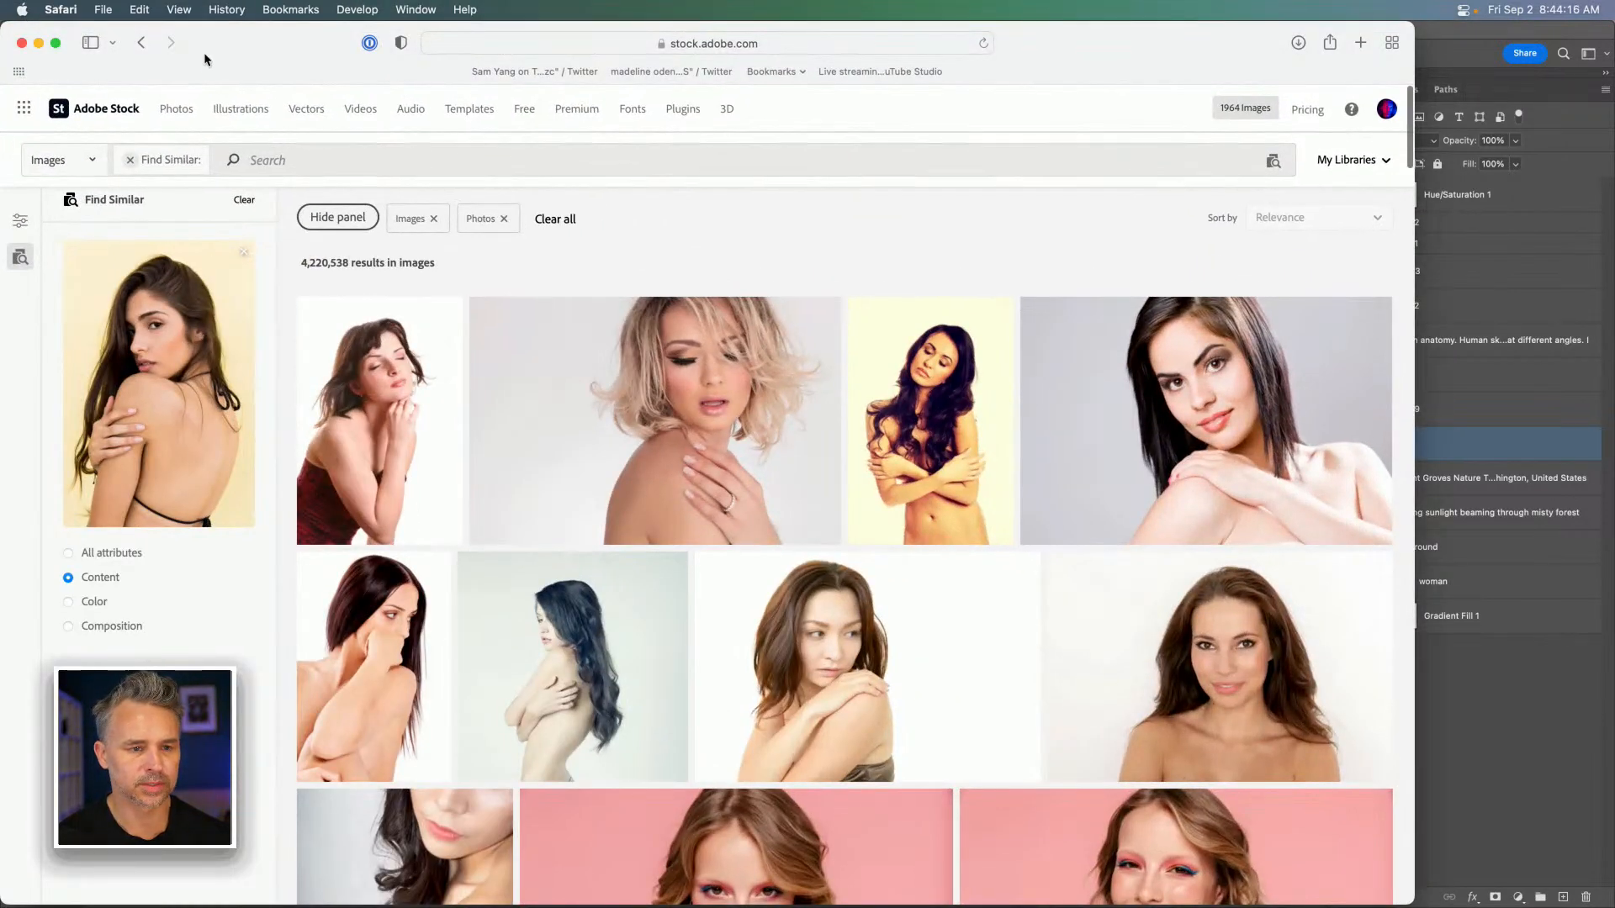
drag(204, 57, 288, 59)
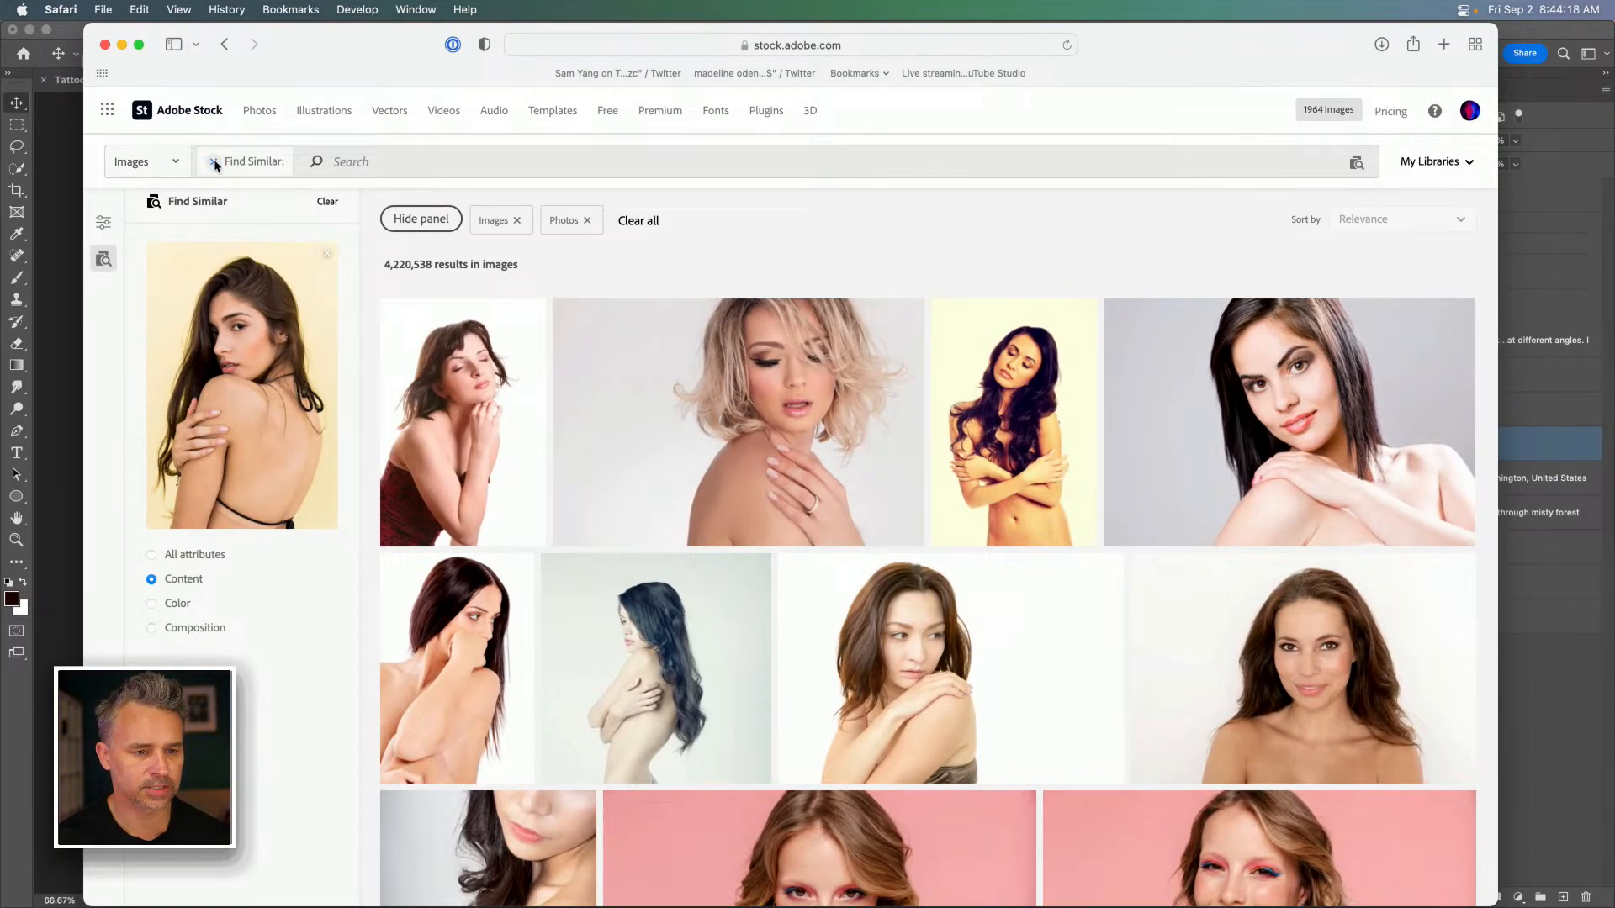
click(214, 162)
text(ni)
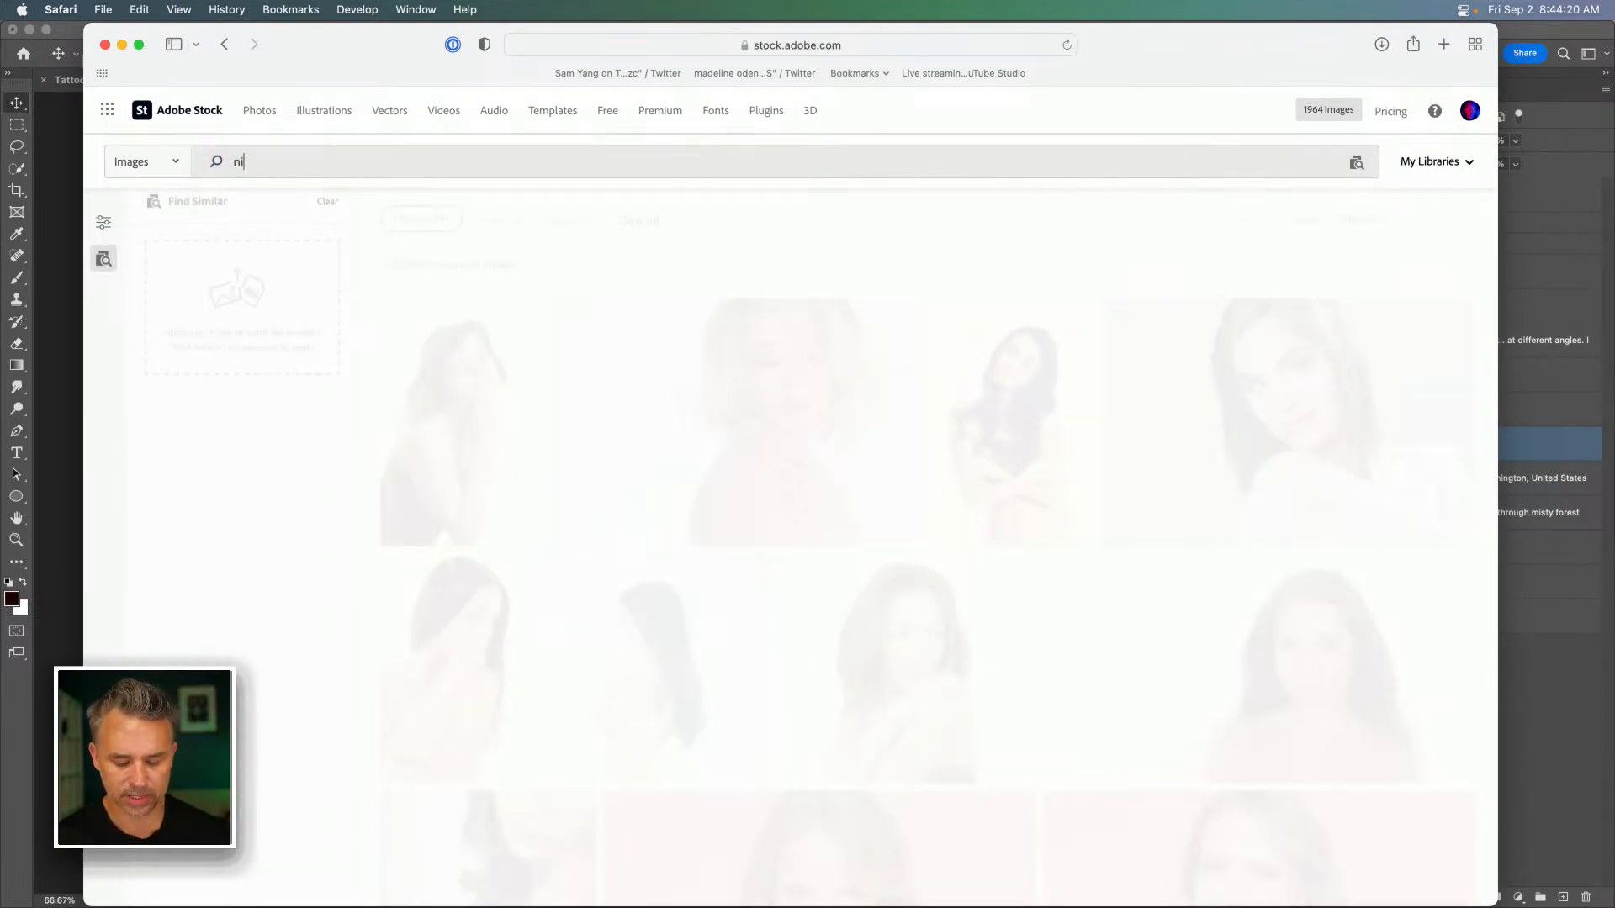
text(ght forest)
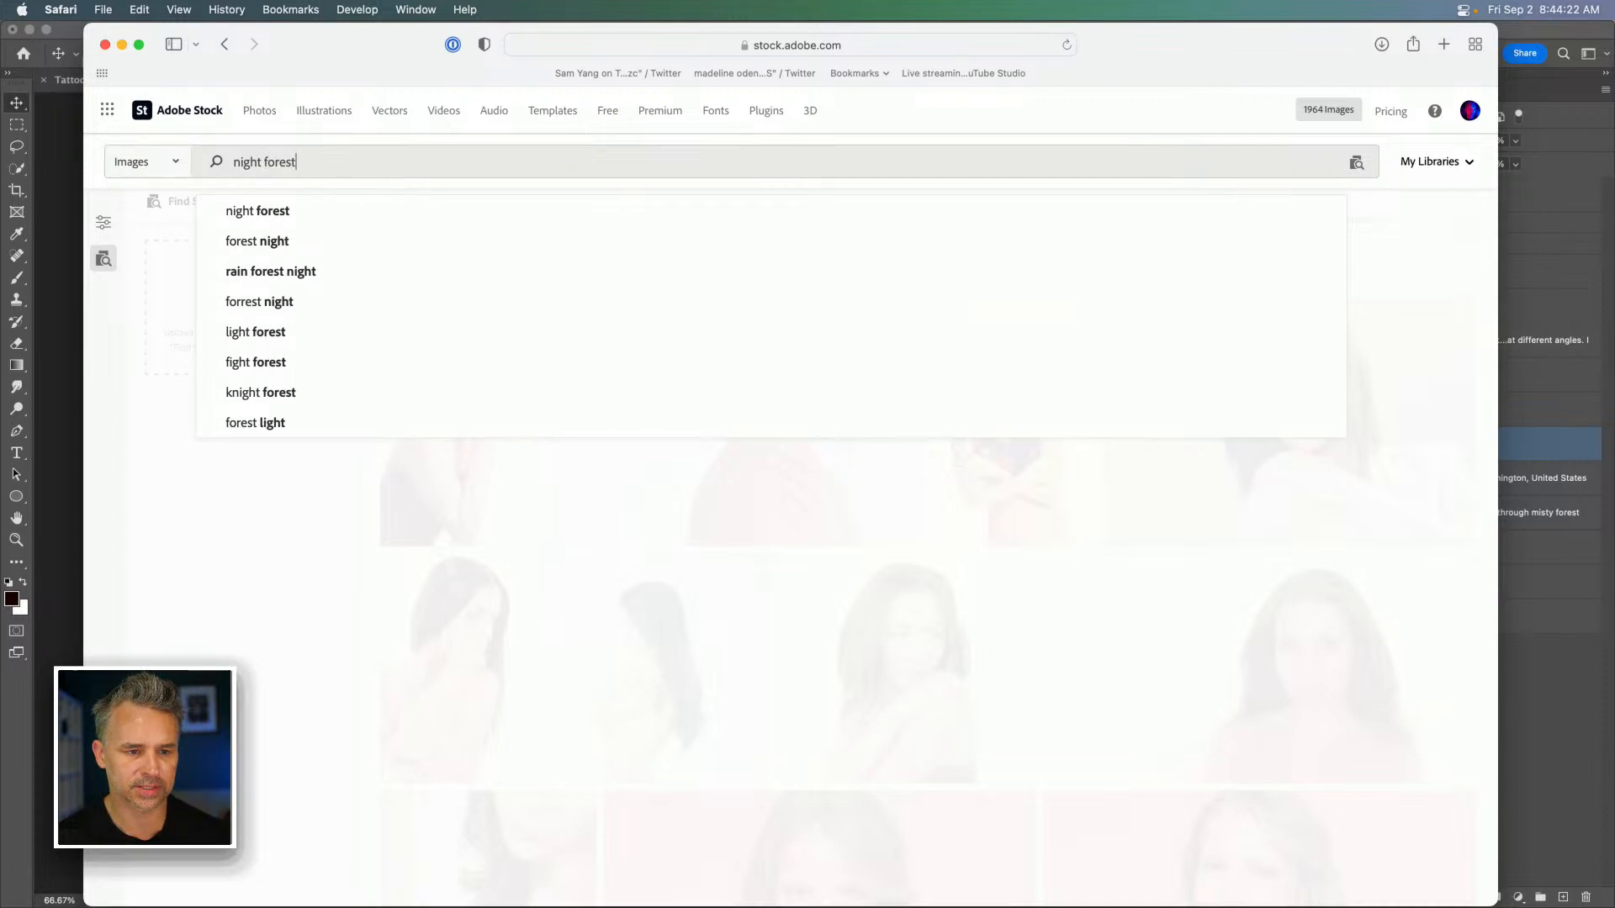
click(257, 219)
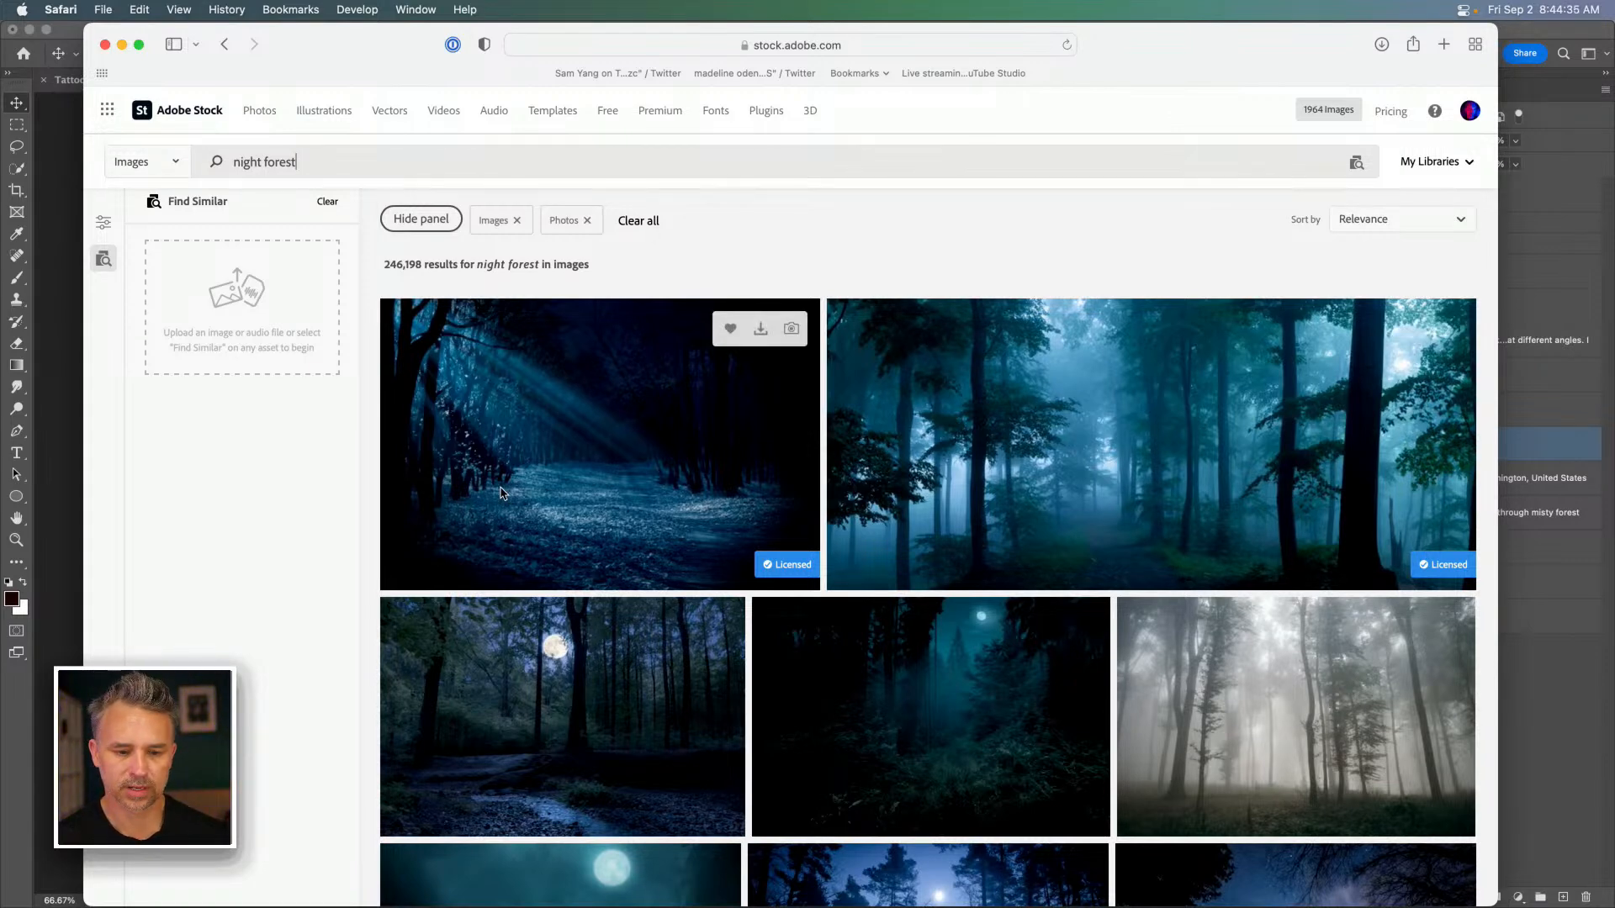
Browse the night forest results and re-download the licensed blue forest photo with the moon above the pines and rocks.
scroll(1200, 481, down, 6)
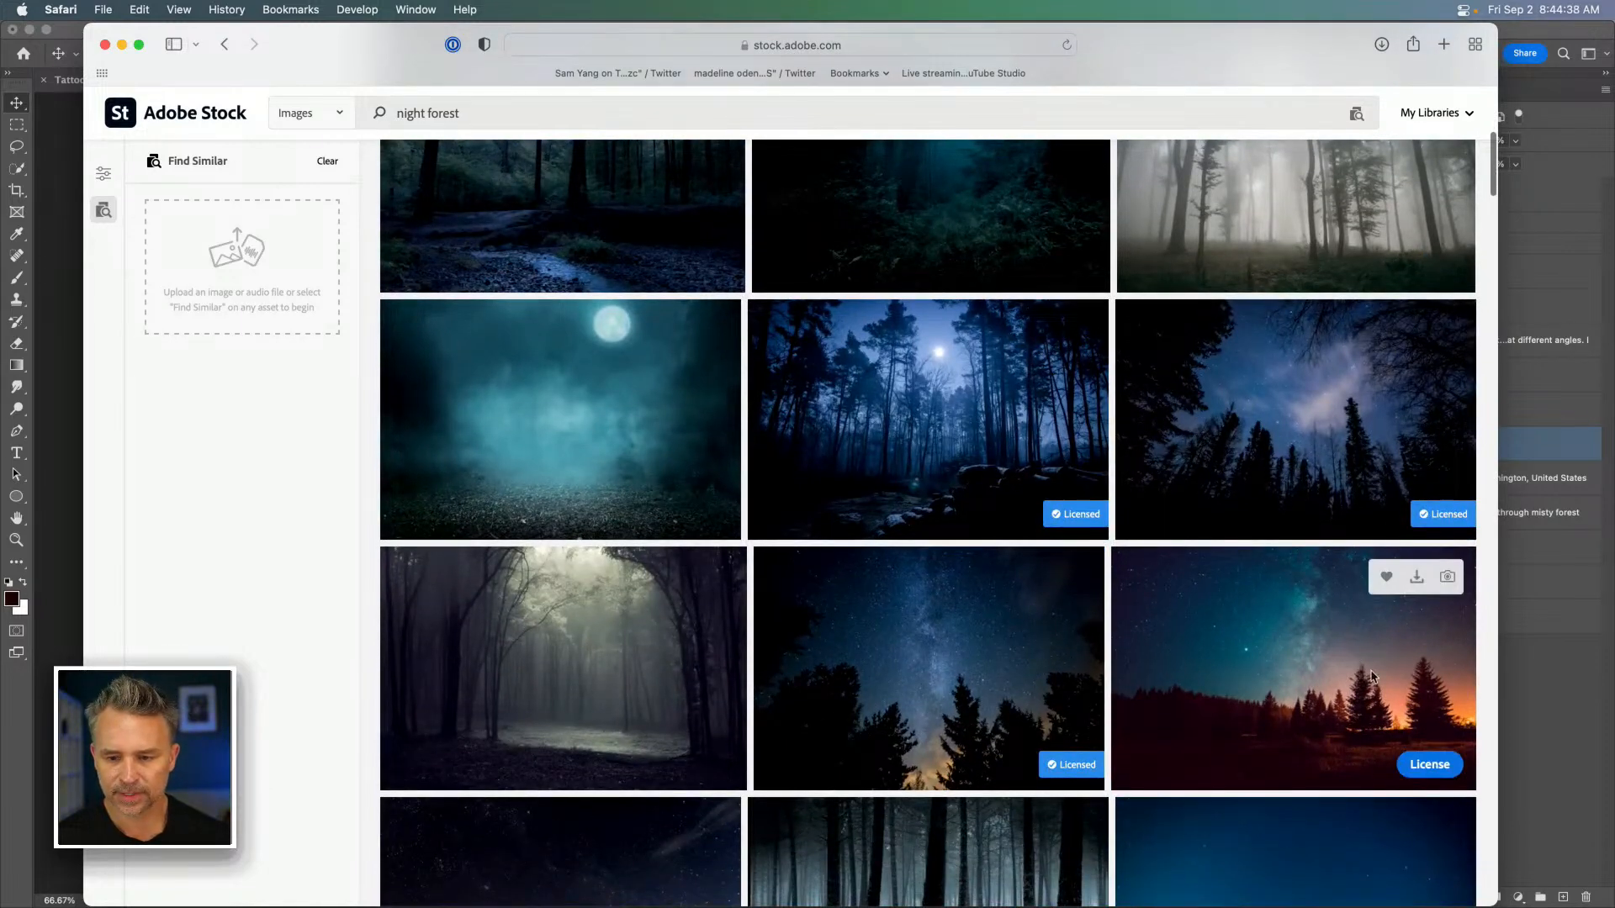
scroll(893, 643, down, 2)
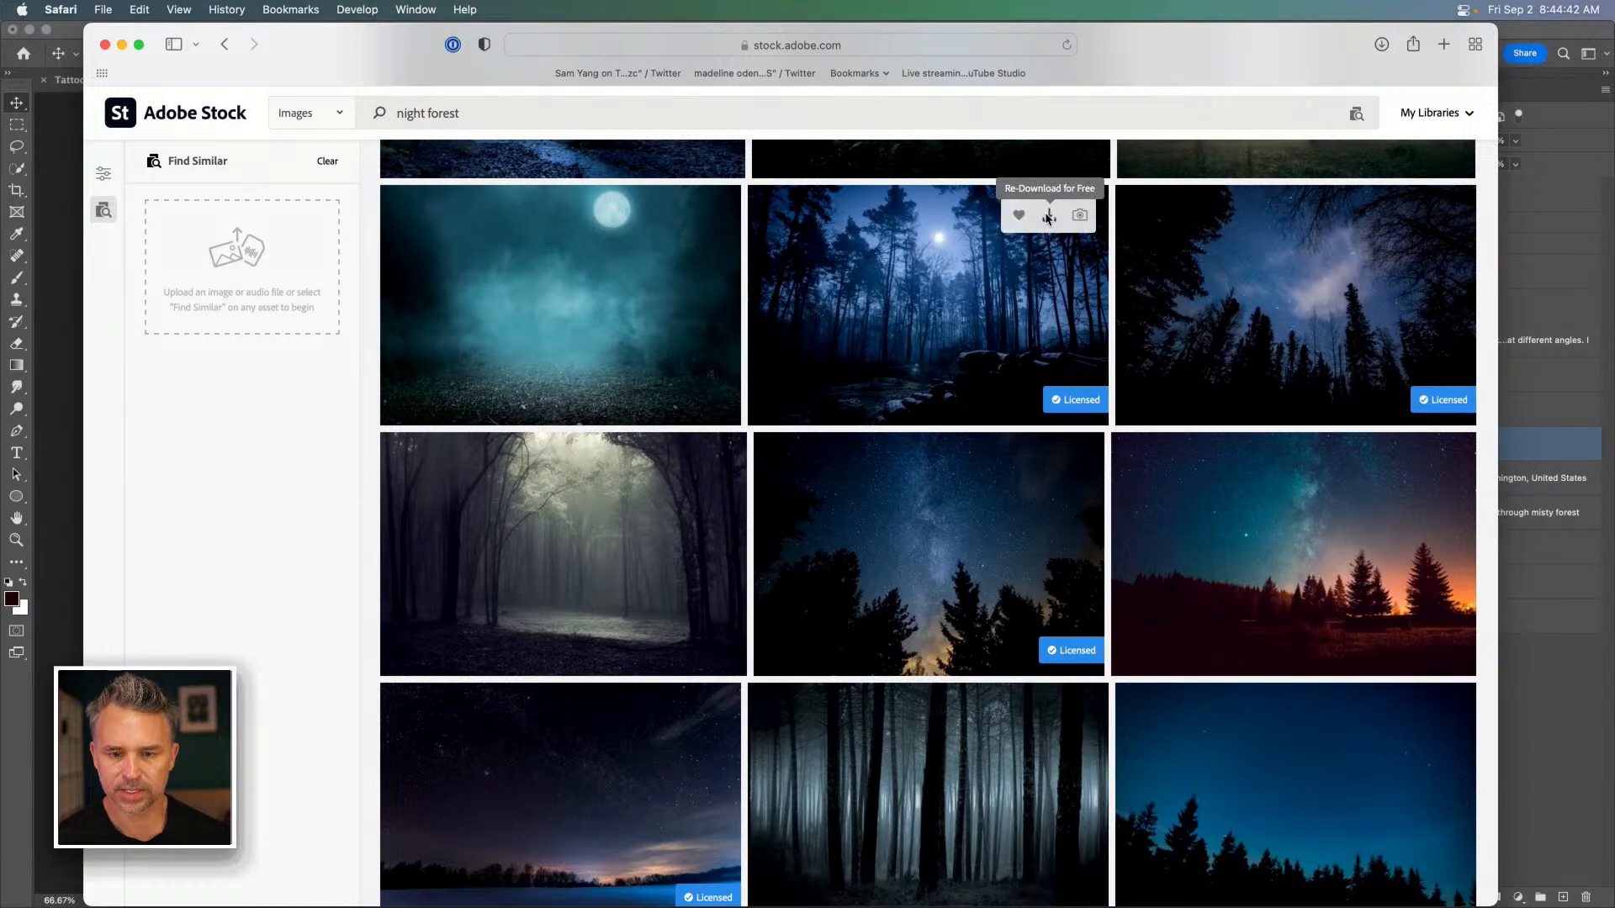
scroll(1186, 390, down, 10)
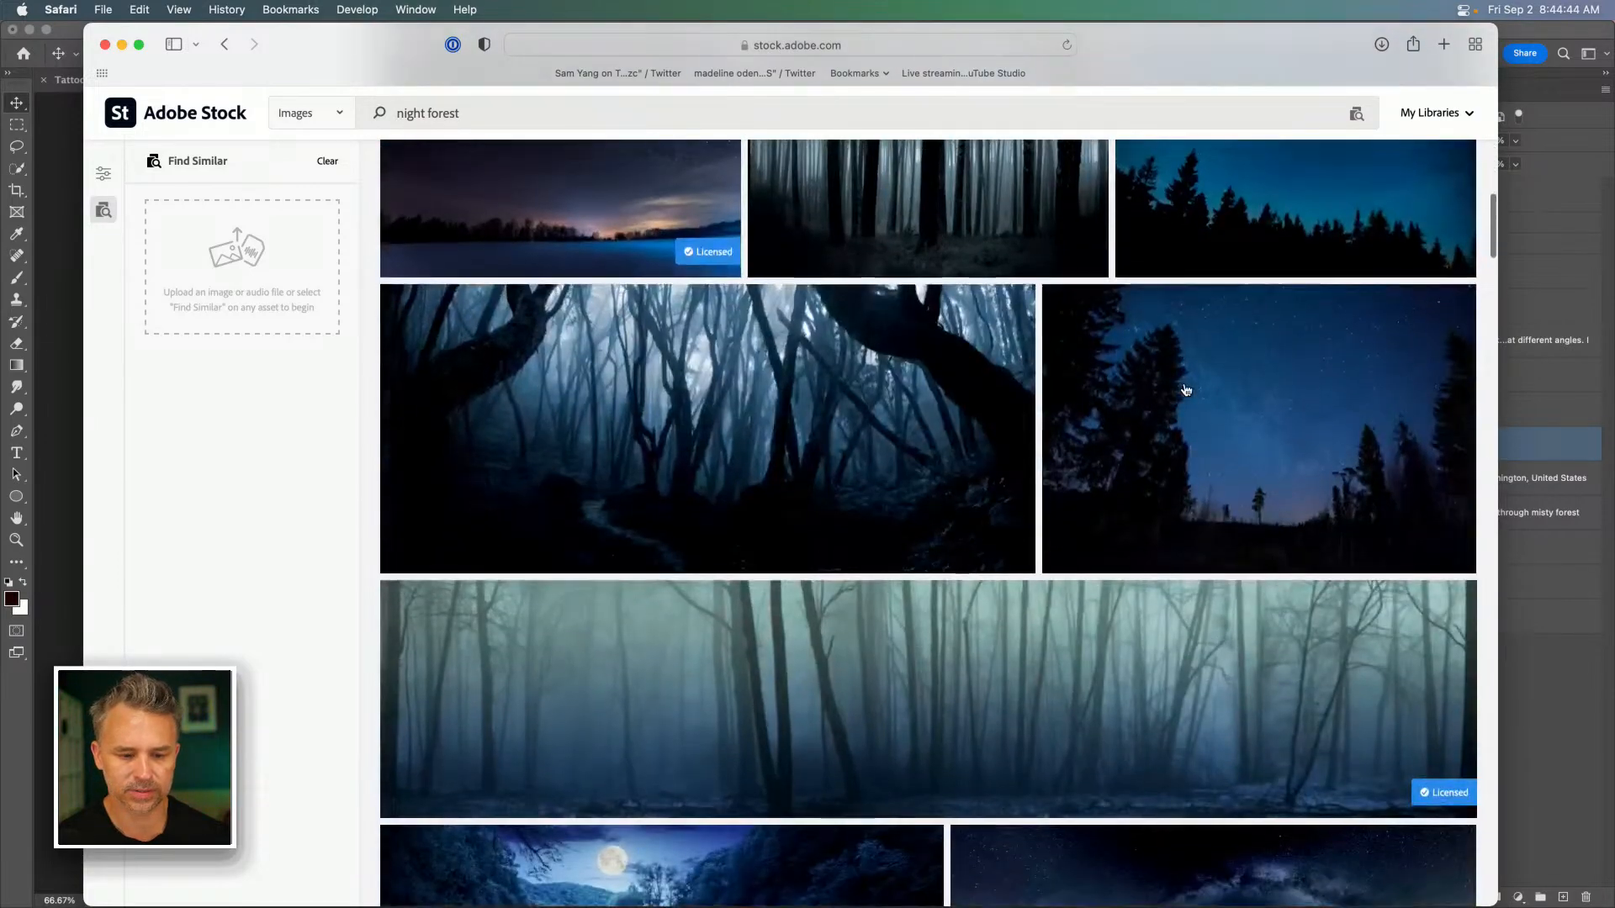
scroll(1185, 389, up, 6)
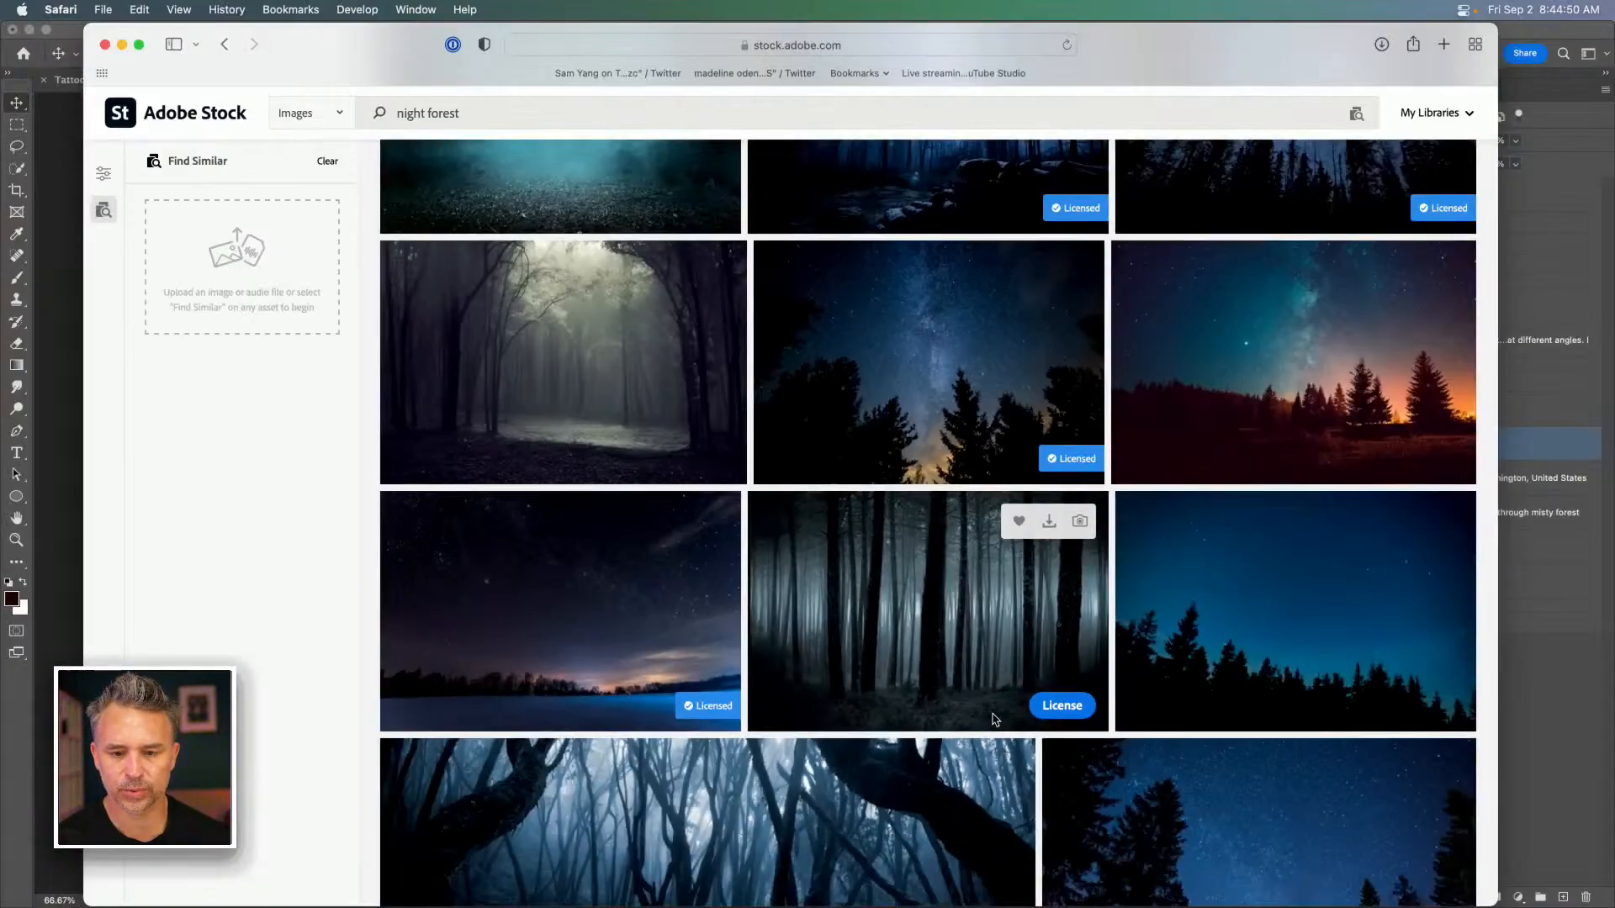
scroll(1047, 729, up, 5)
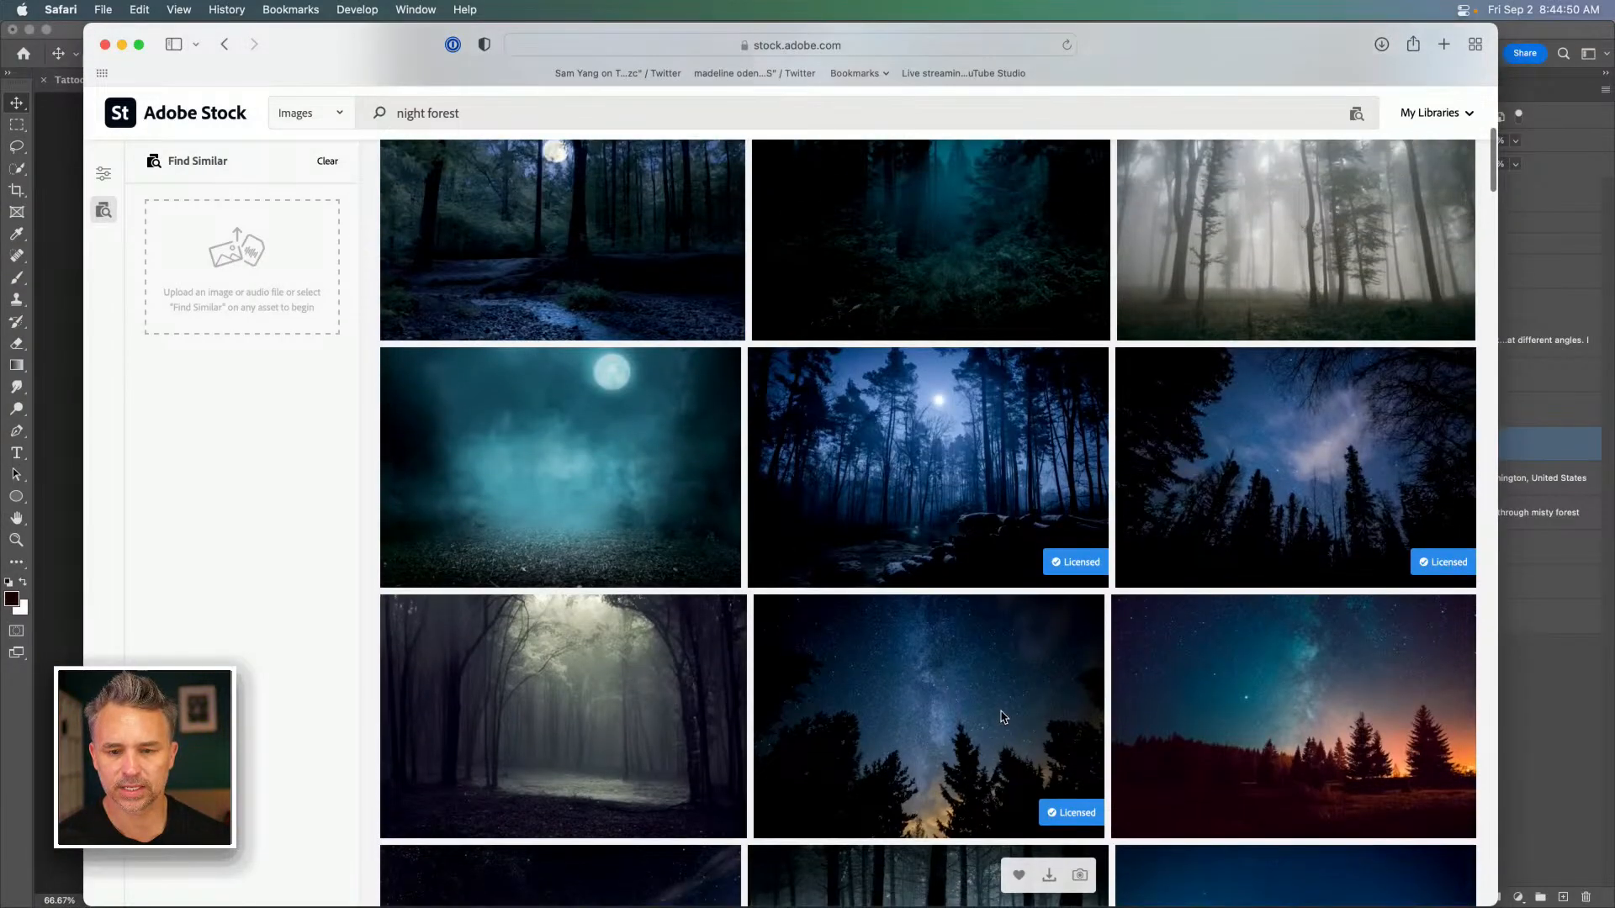
click(1048, 379)
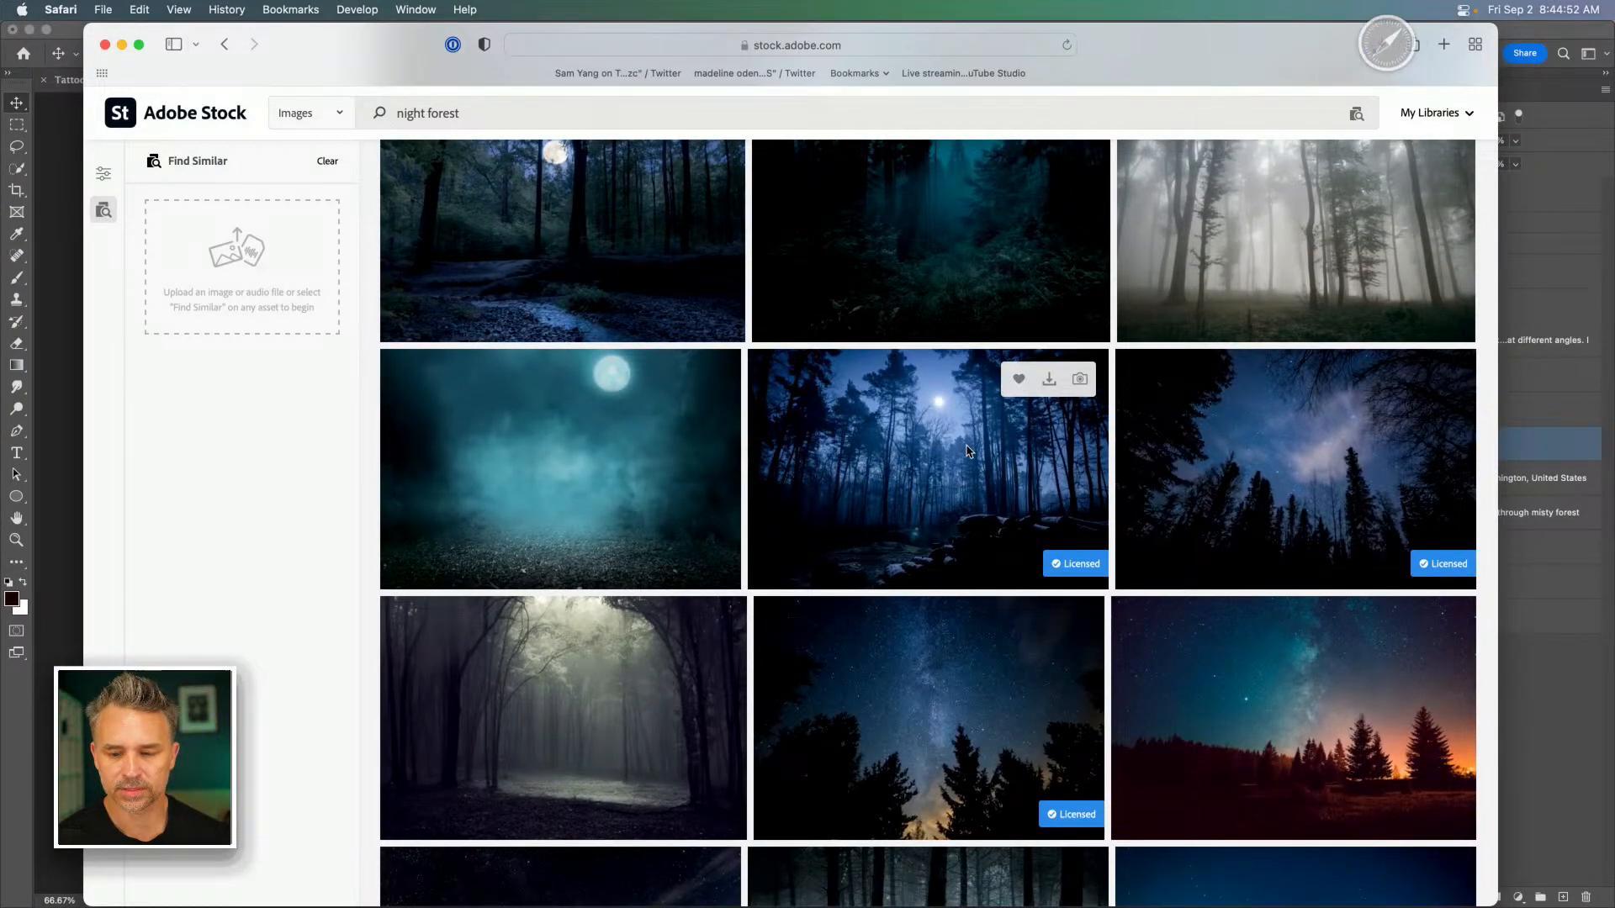
Check the licence options for the premium grey foggy forest photo and dismiss them.
scroll(970, 452, up, 2)
scroll(1430, 362, up, 2)
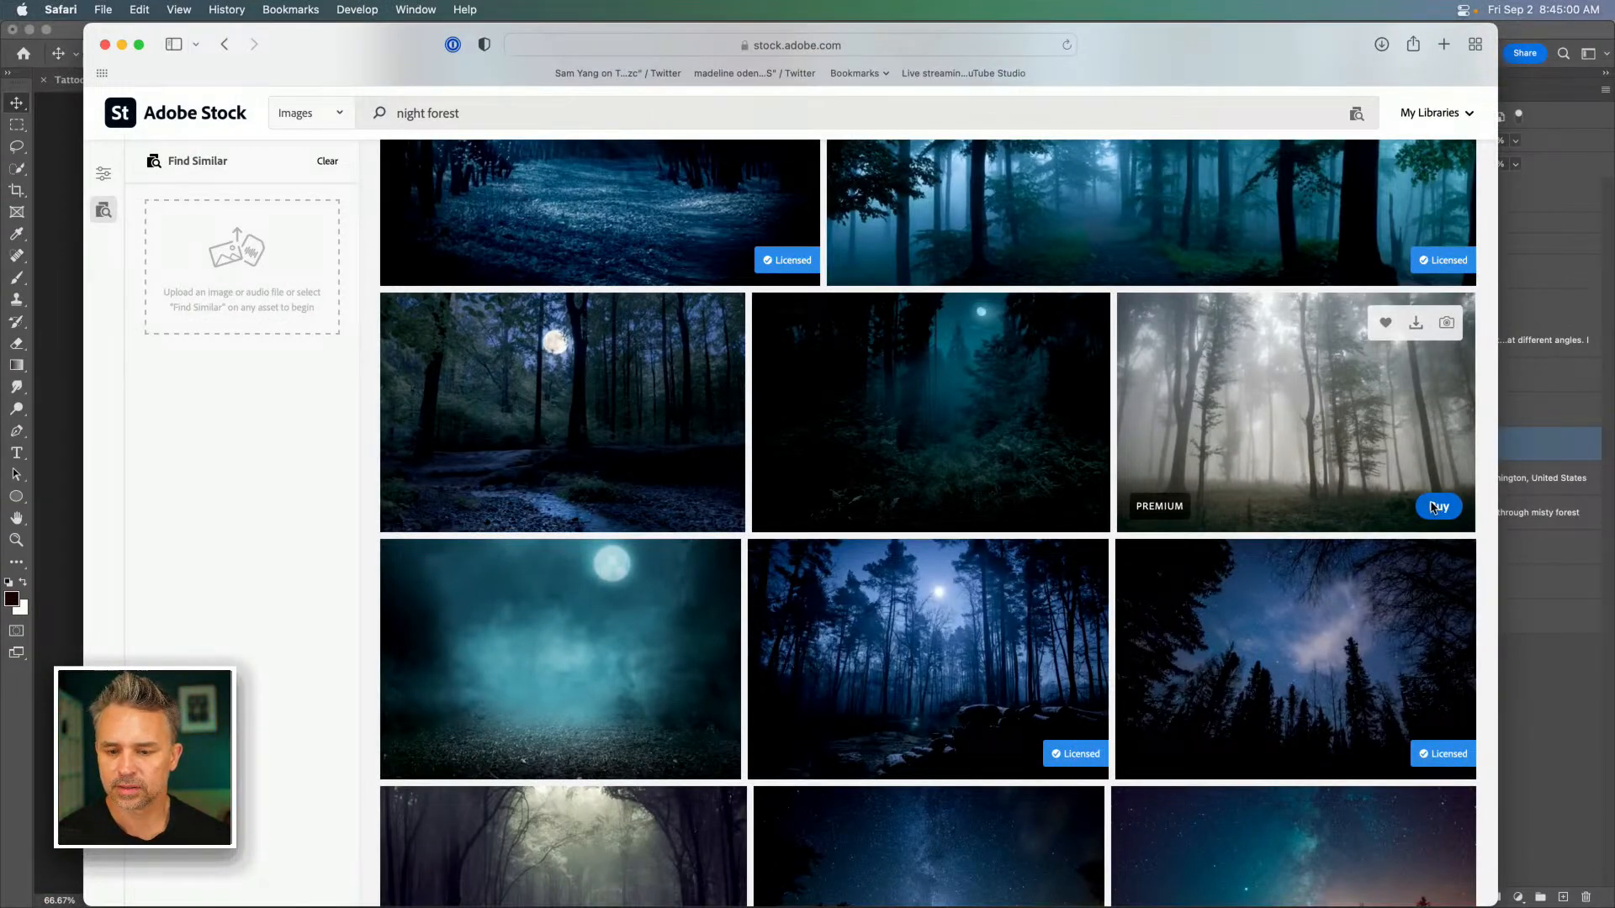
click(1435, 507)
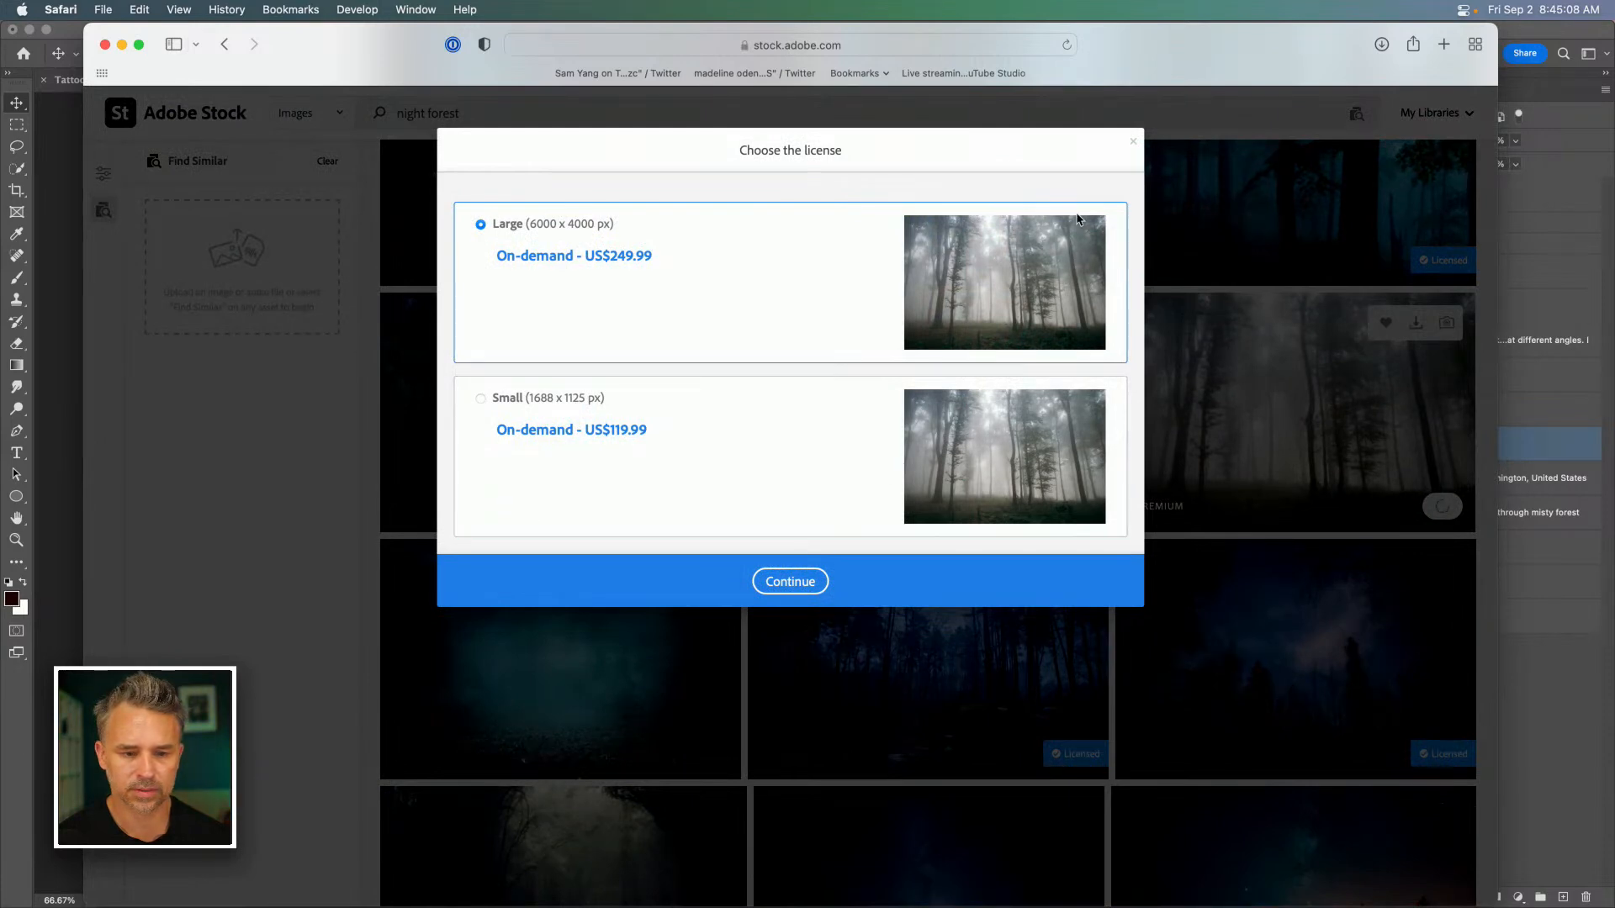
click(1132, 143)
Limit the night forest results to Standard Content and re-download the licensed misty teal forest photo.
click(104, 173)
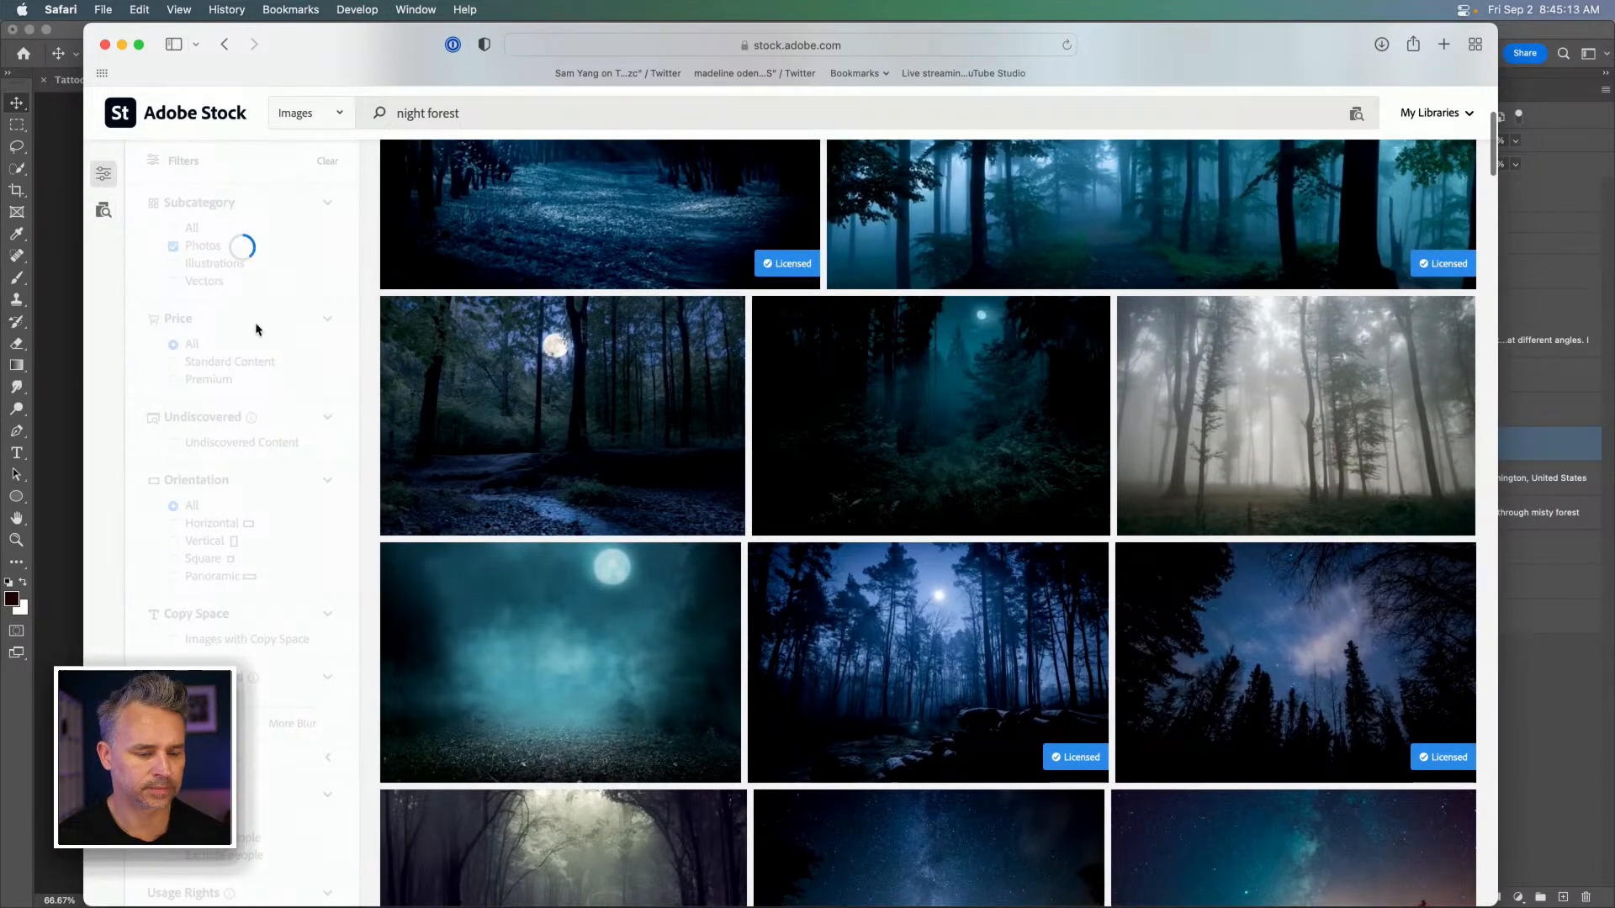
scroll(240, 438, down, 5)
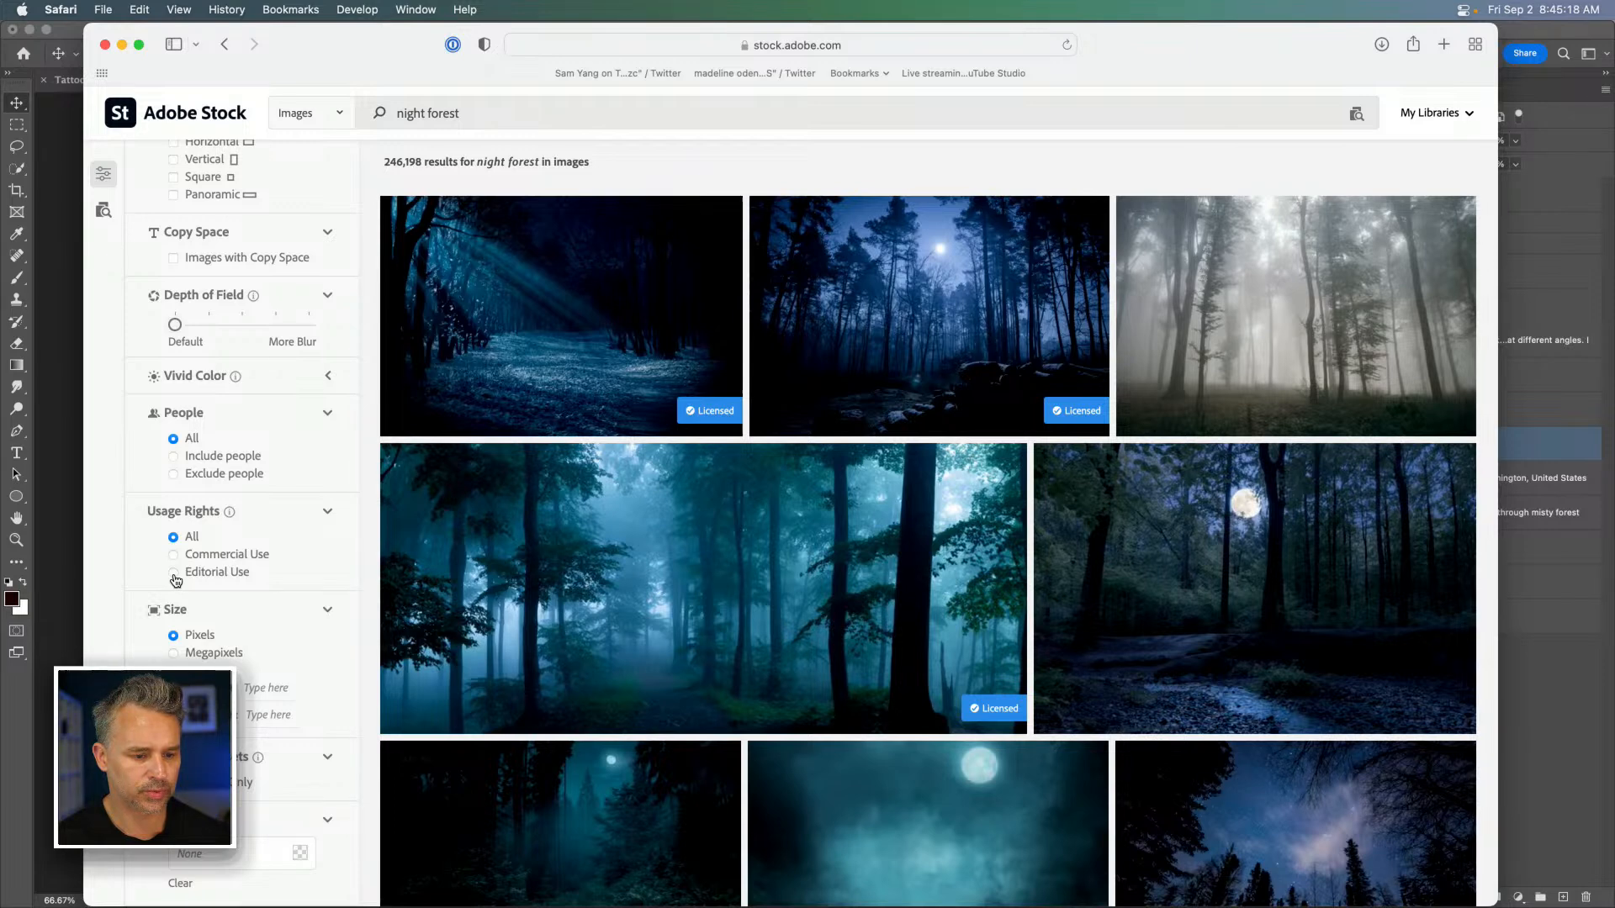
scroll(175, 581, up, 5)
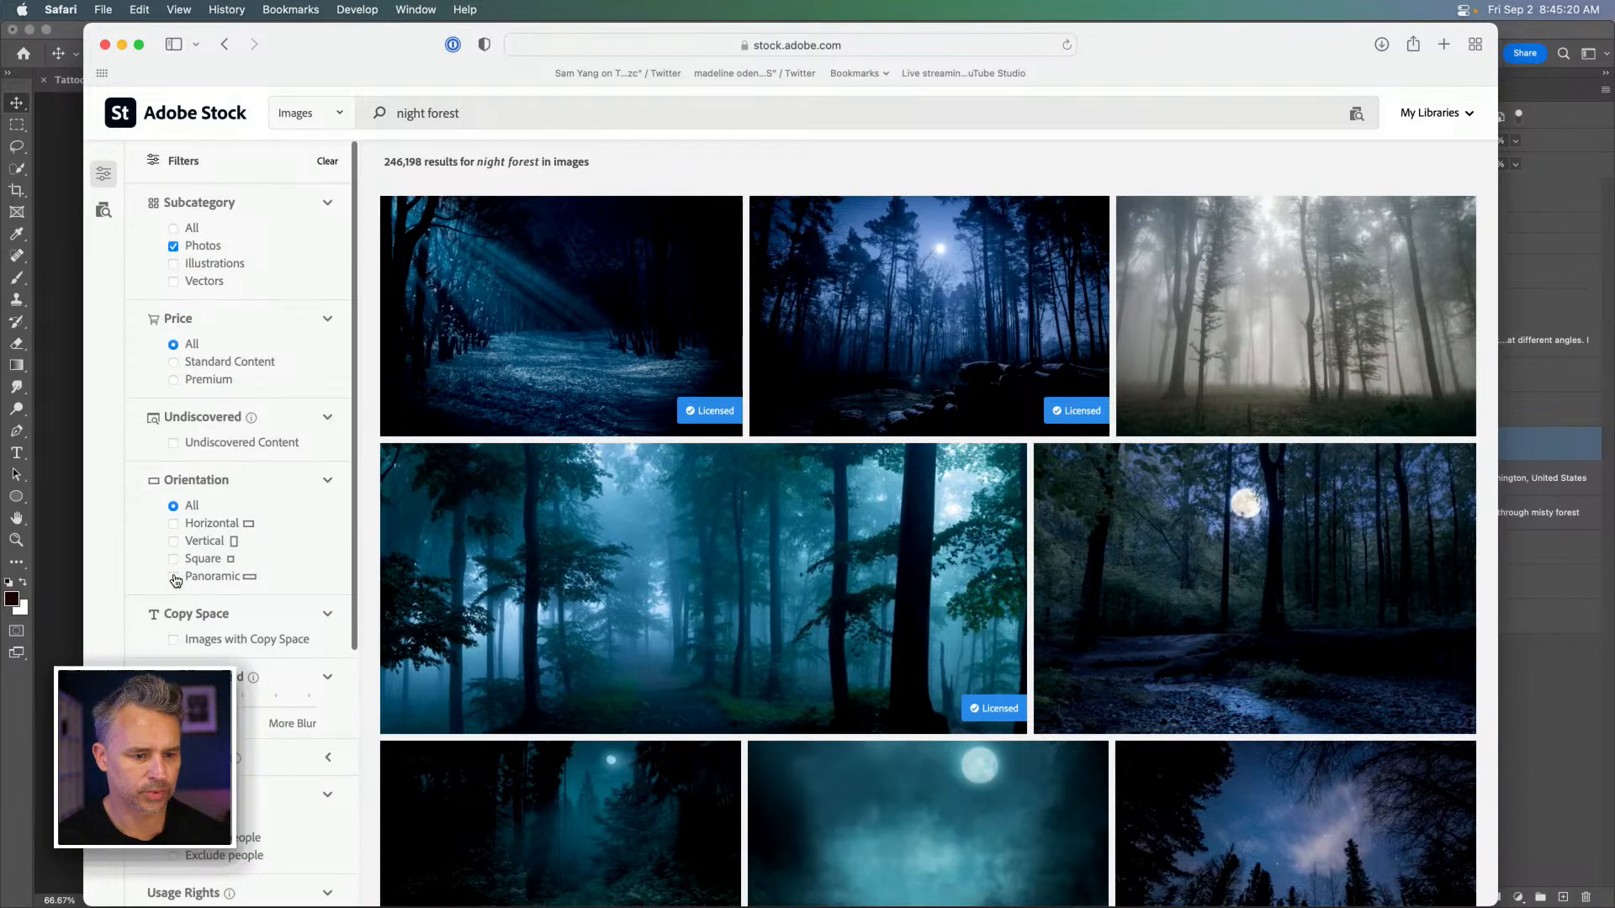
click(176, 365)
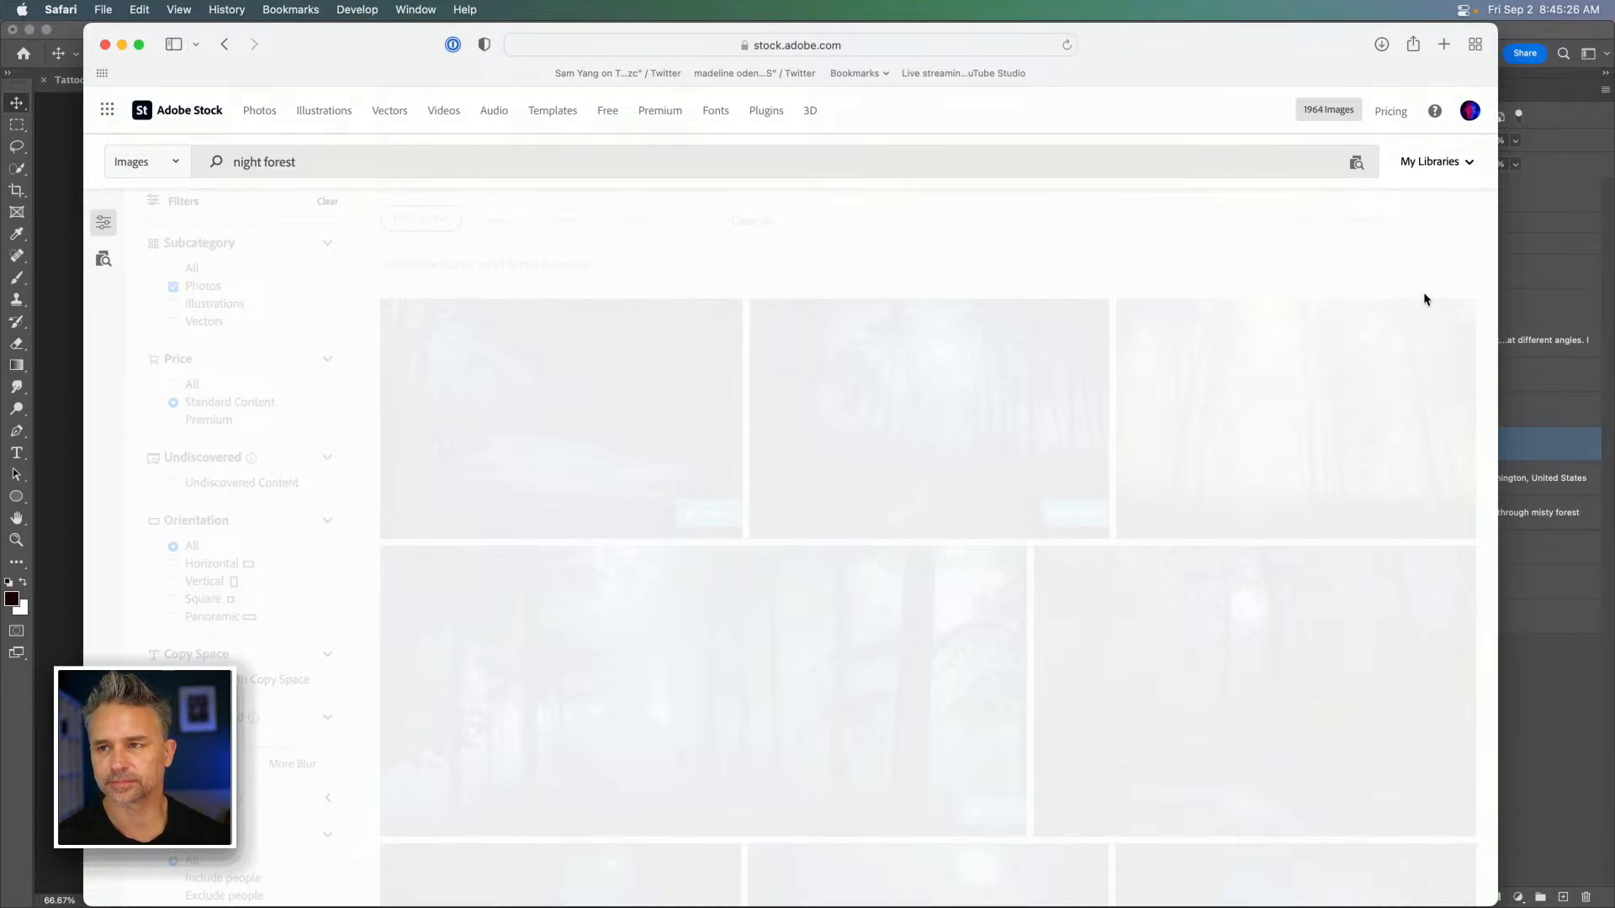
scroll(1423, 300, down, 2)
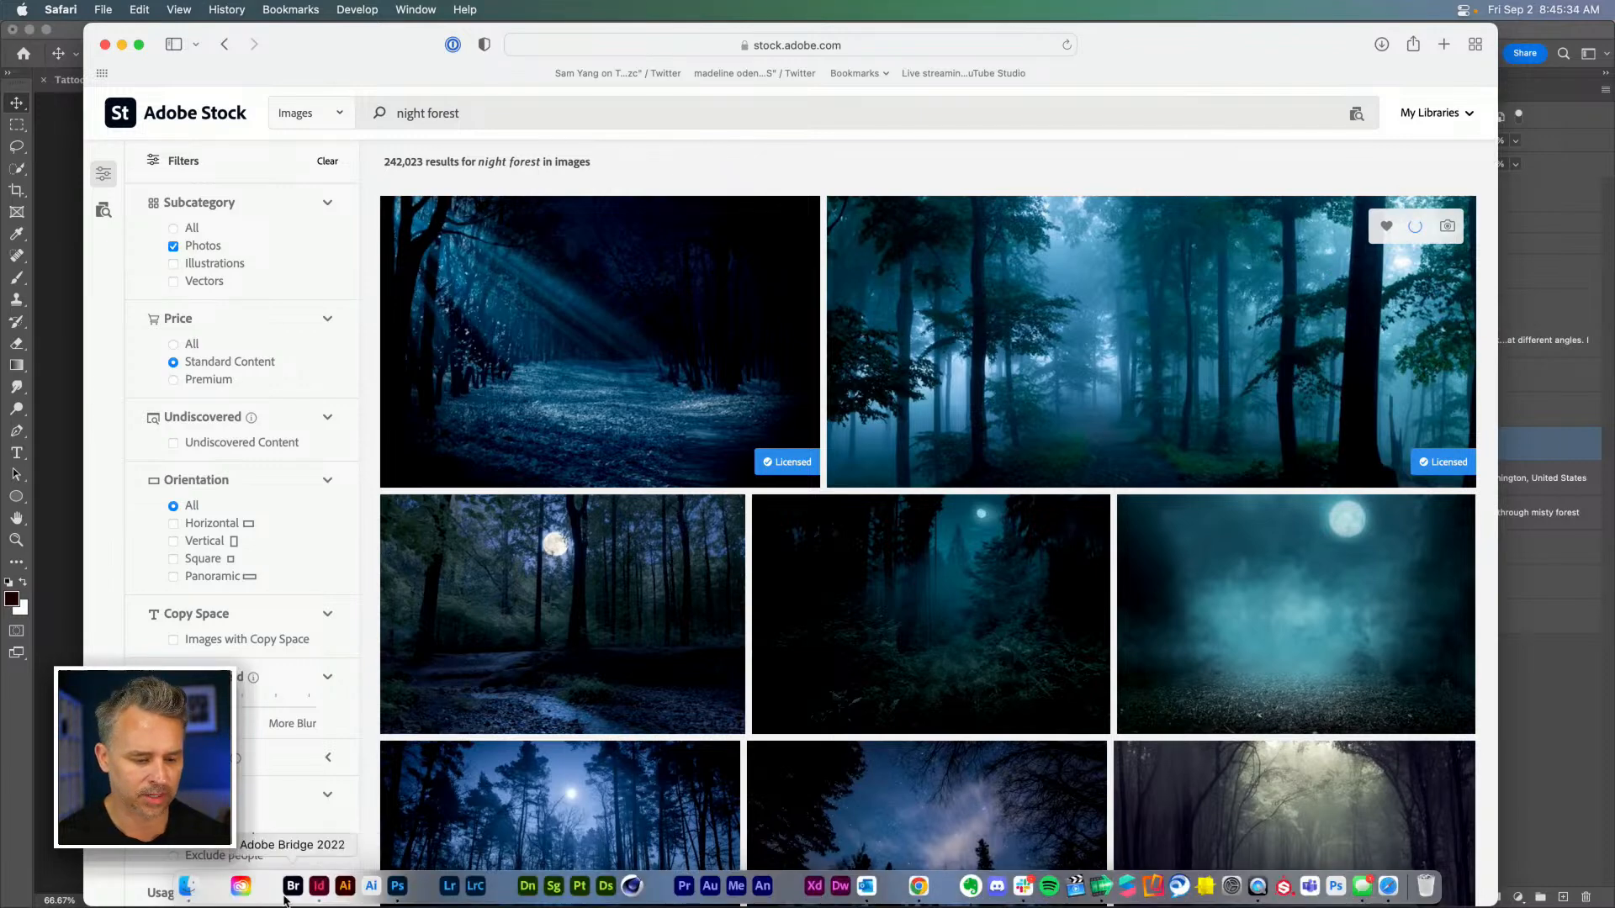
Open AdobeStock_307473618.jpeg from the Downloads folder in Photoshop and select the whole image.
click(186, 888)
scroll(387, 721, down, 10)
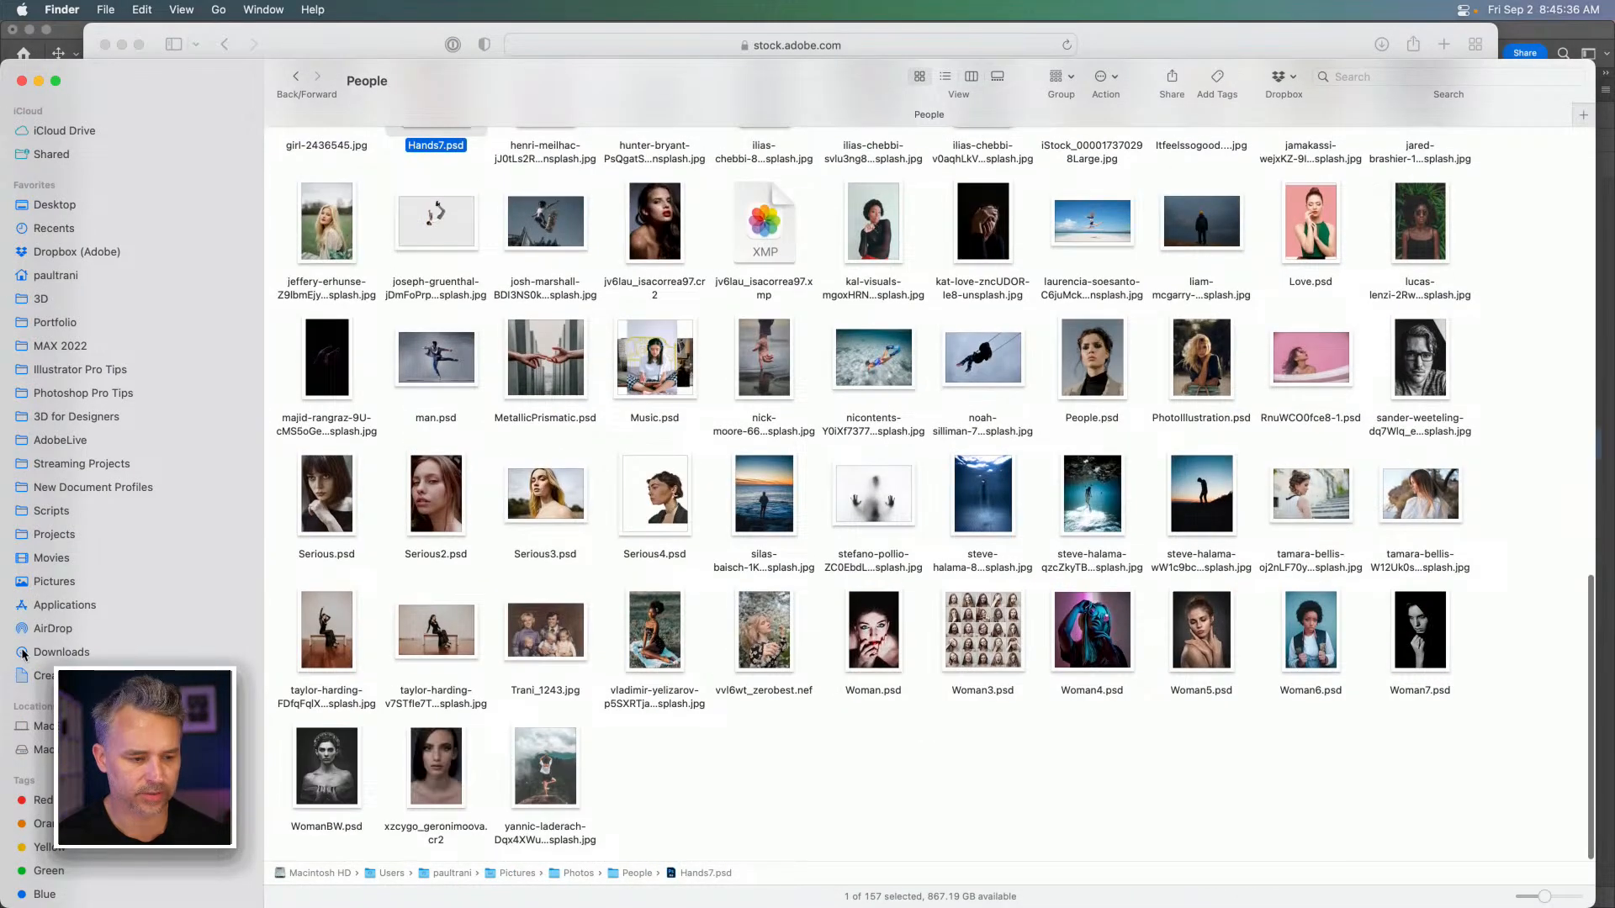
key(alt+super+l)
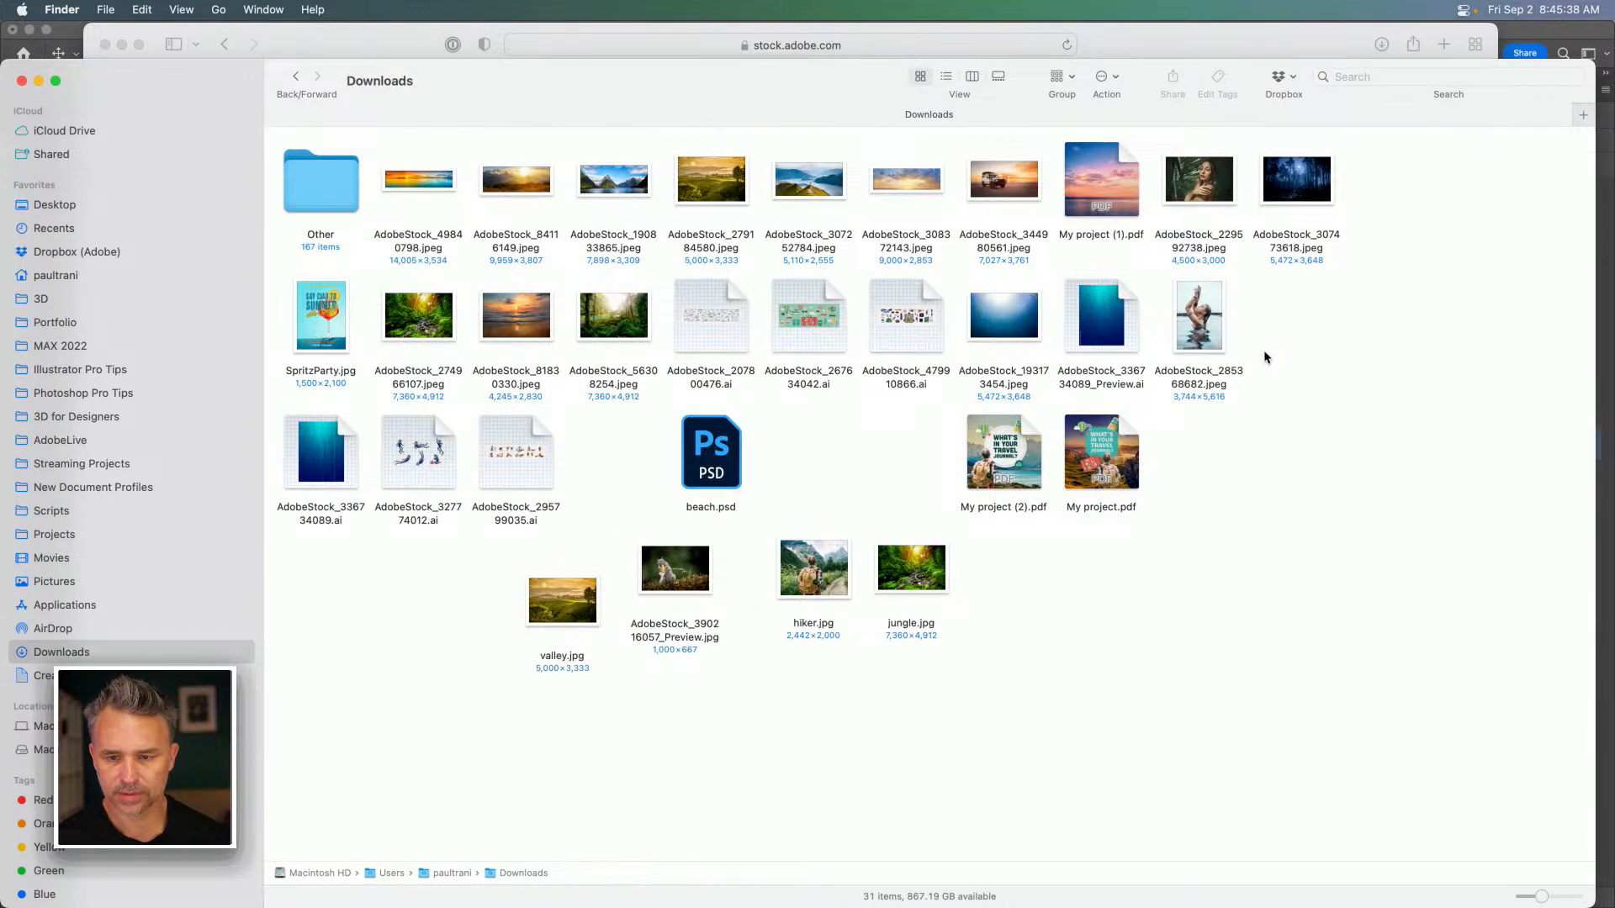
click(1296, 188)
drag(1295, 188, 392, 889)
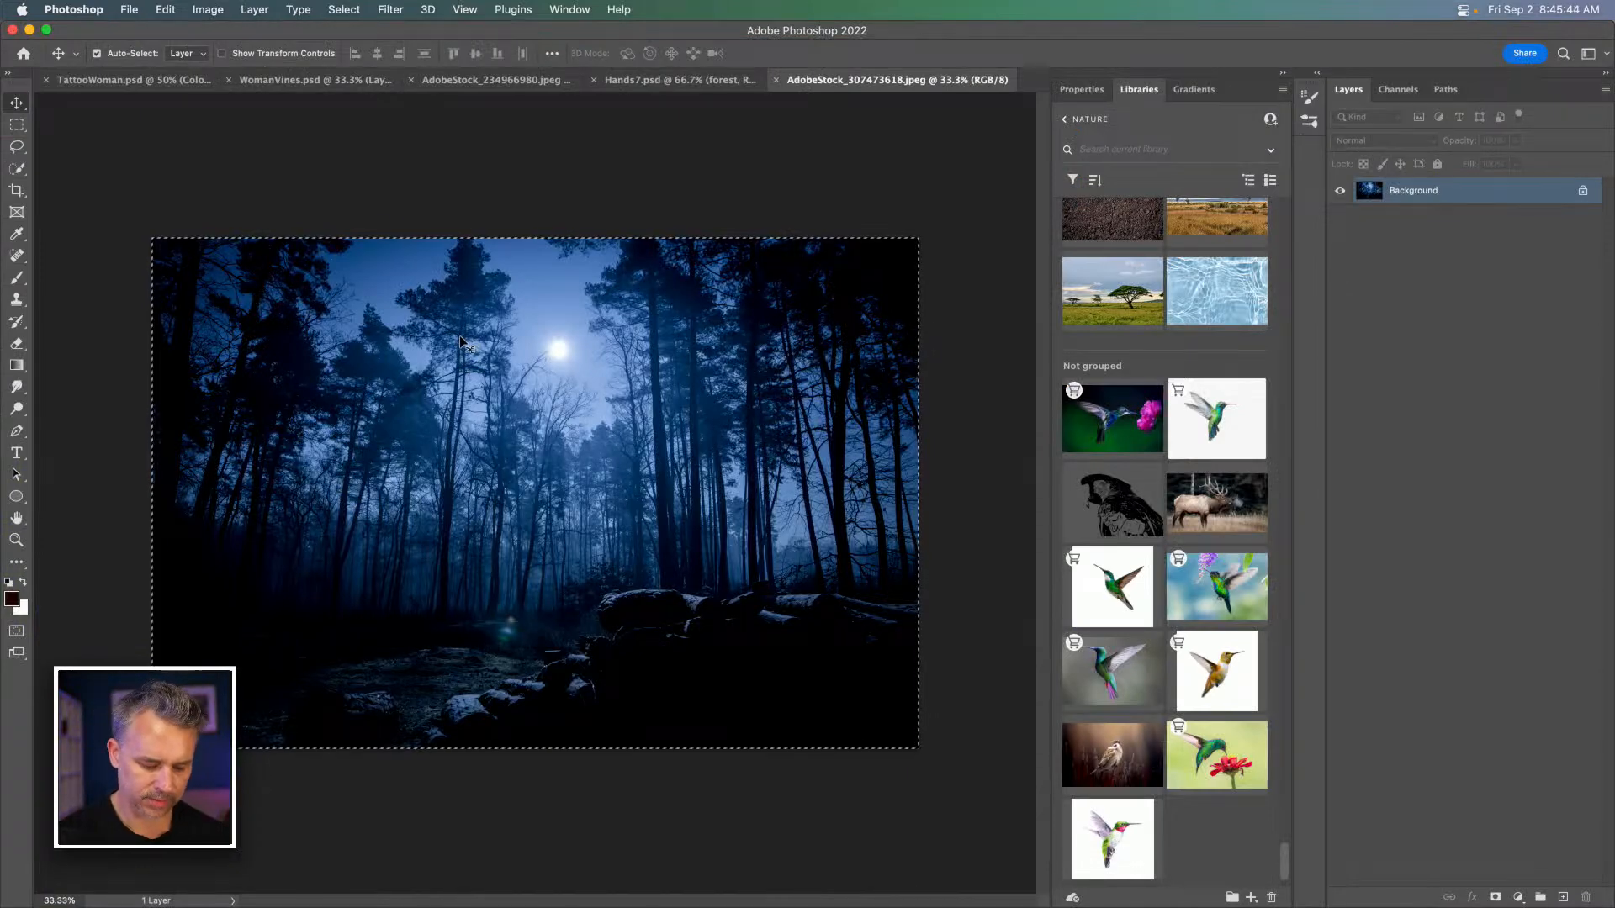
Close the stock photo's document and go through the other open documents back to Hands7.psd.
key(super+w)
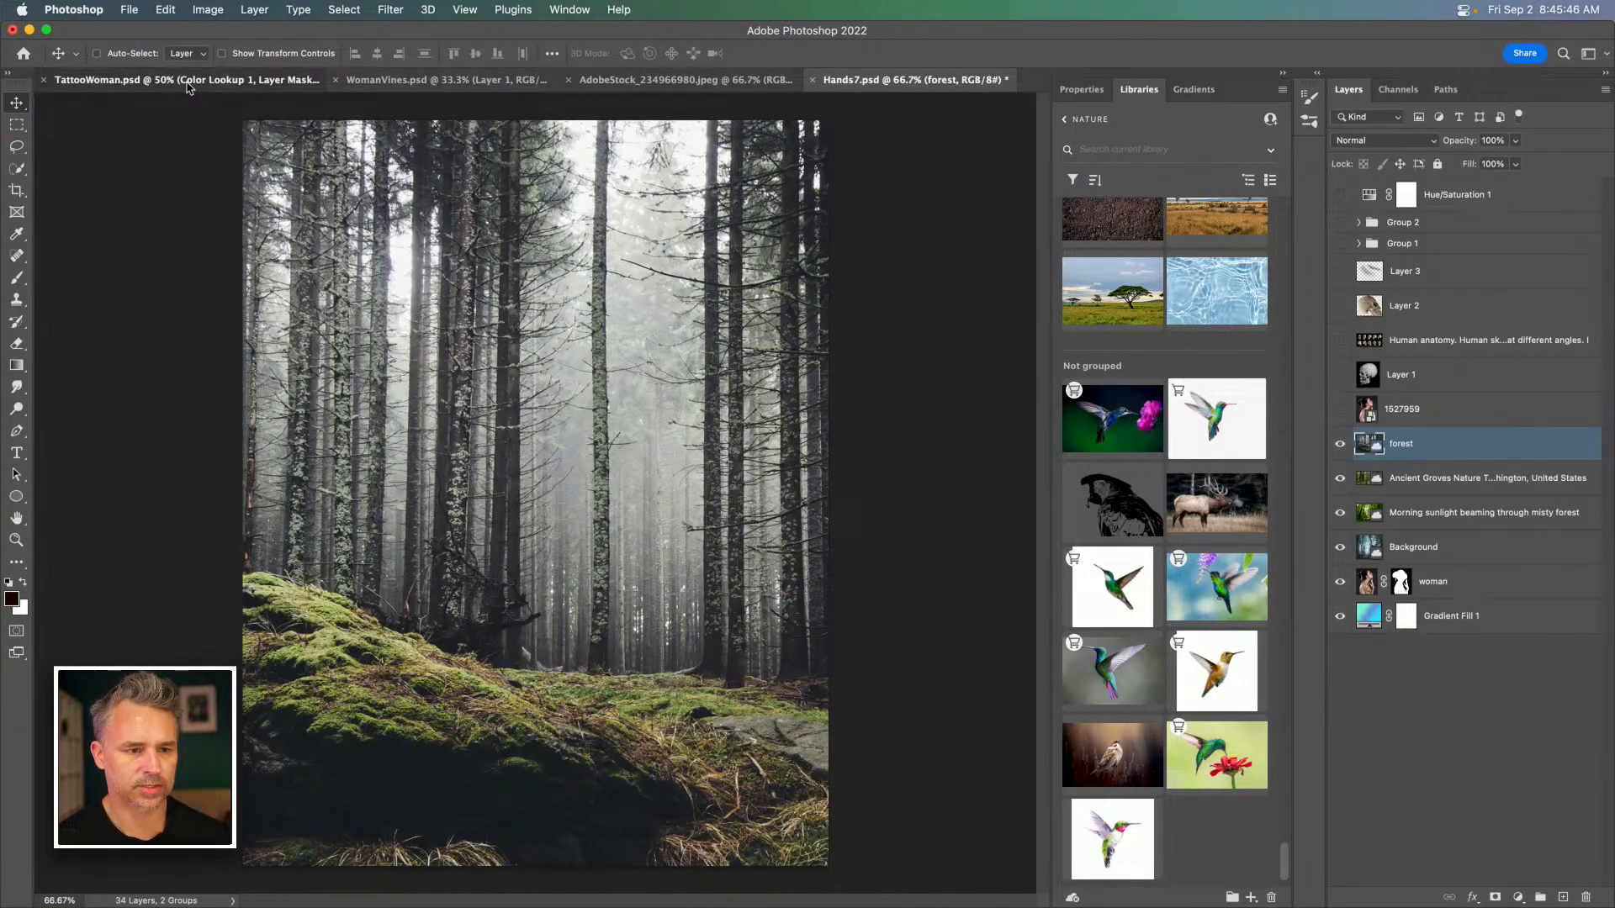
click(277, 79)
click(414, 82)
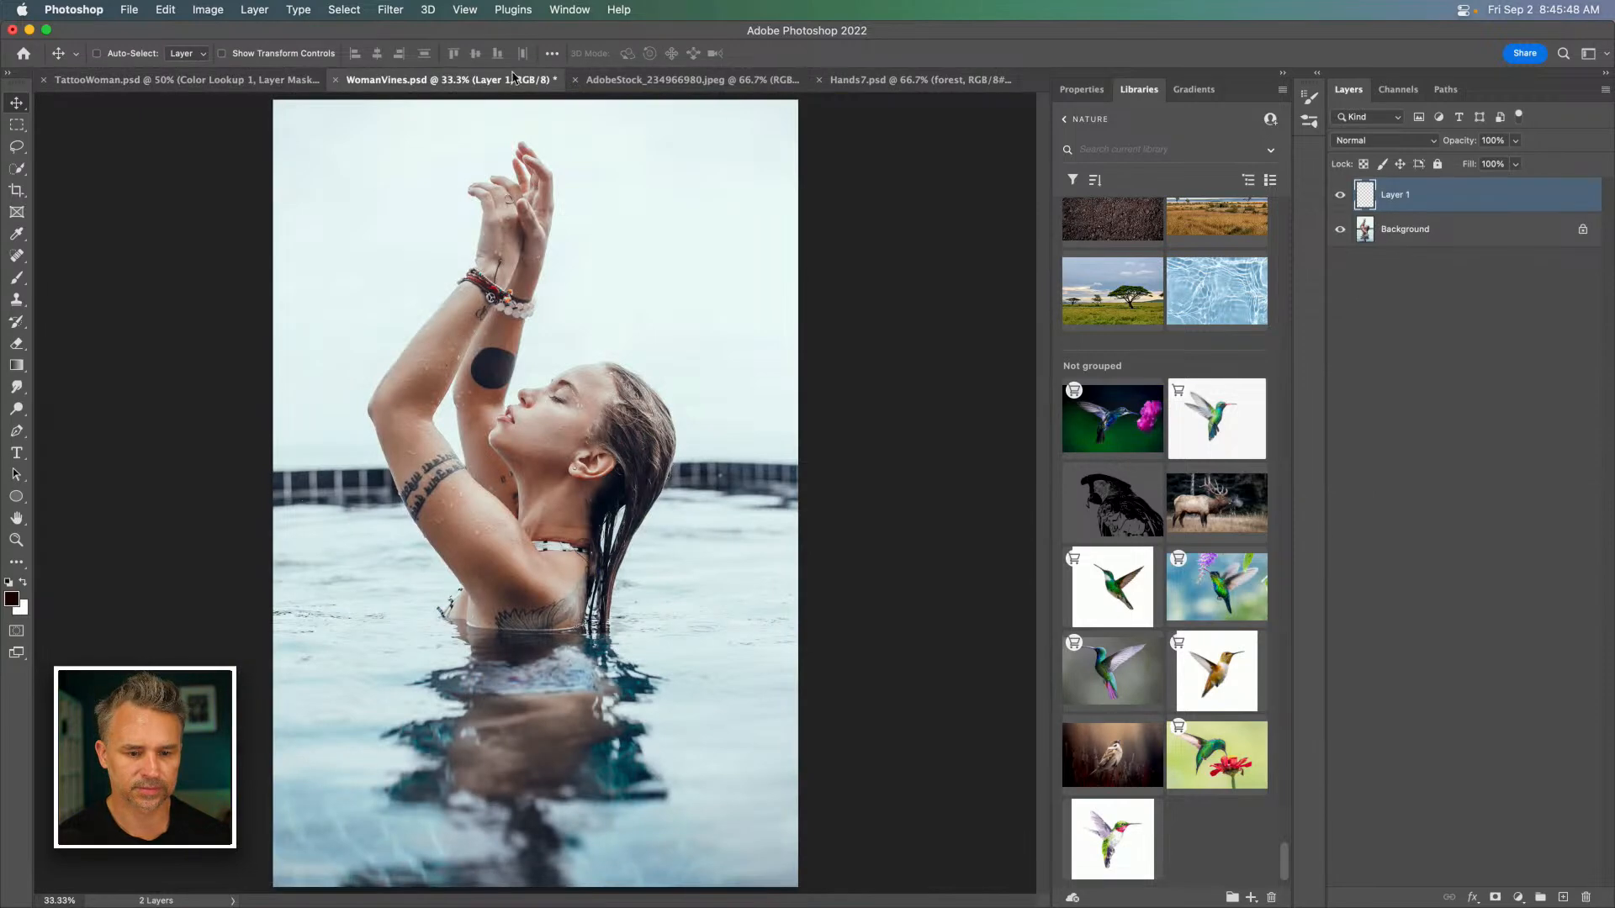
click(631, 80)
click(913, 81)
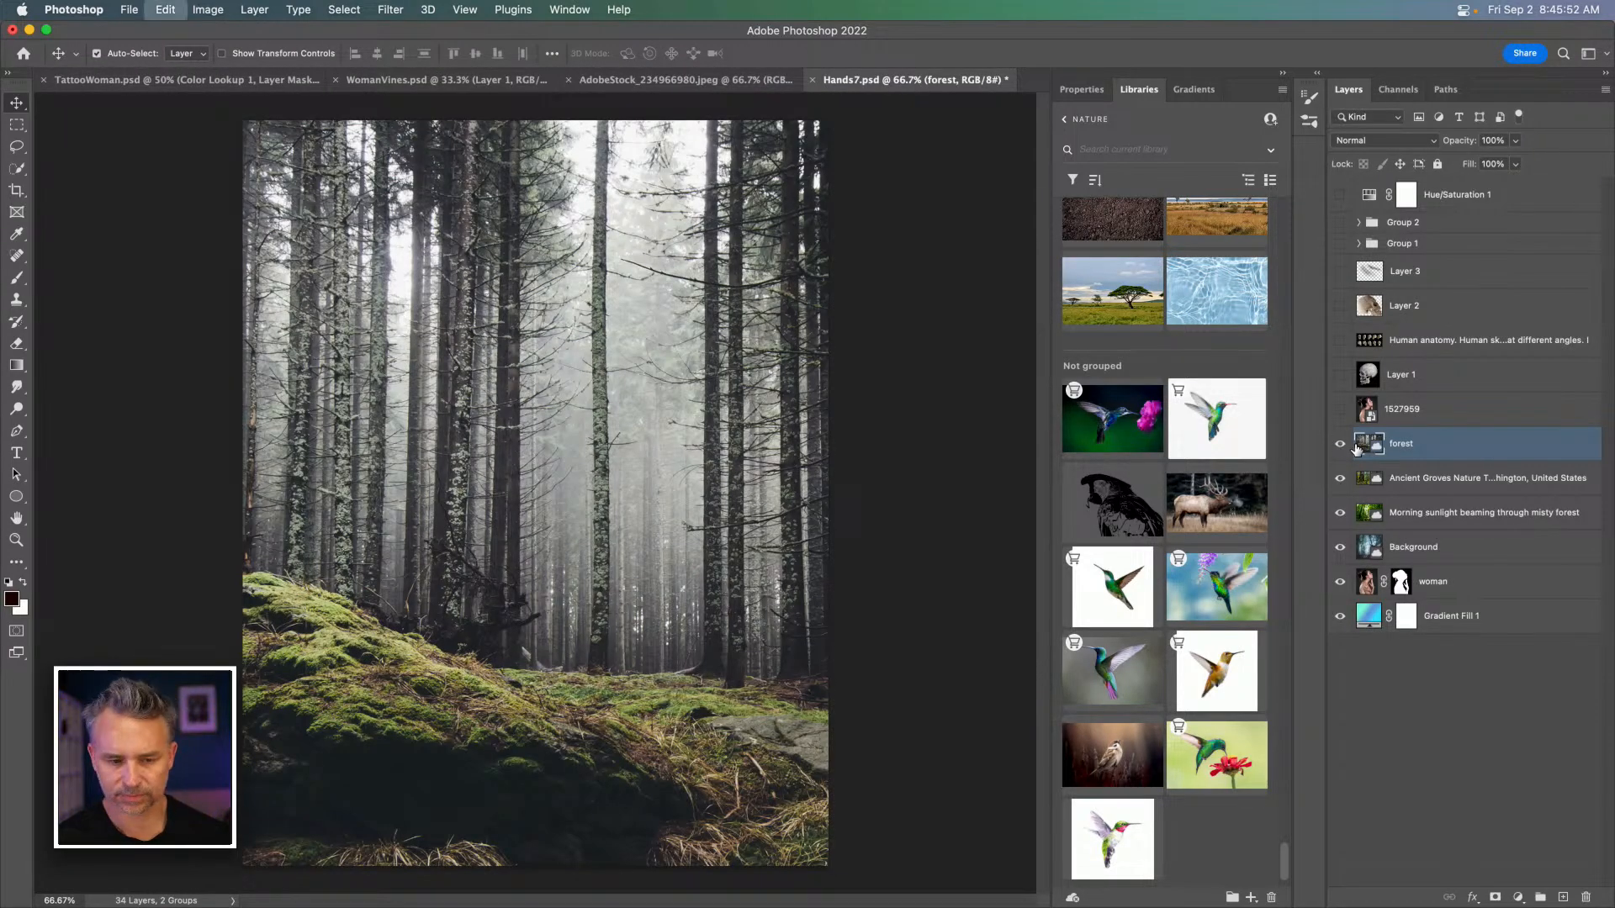
Paste the night forest photo into the document, hide the other four forest layers, and place it directly beneath the woman layer.
key(super+v)
drag(717, 530, 86, 424)
drag(1342, 479, 1342, 581)
drag(1430, 447, 1437, 632)
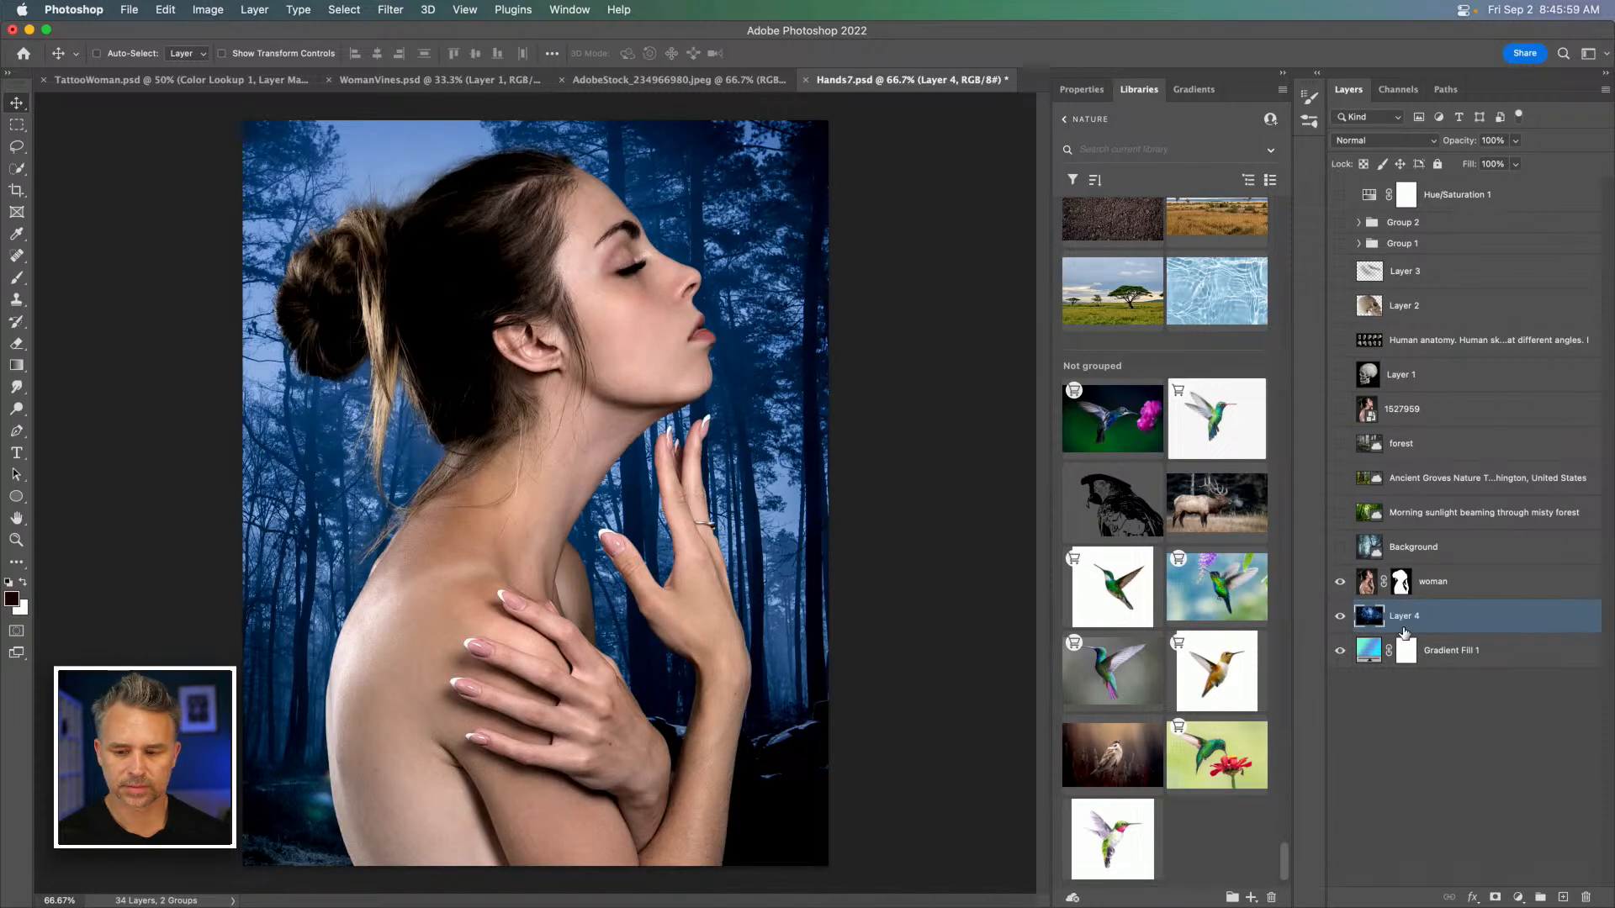
Expand the canvas with Reveal All to include everything beyond the current image edges.
click(200, 10)
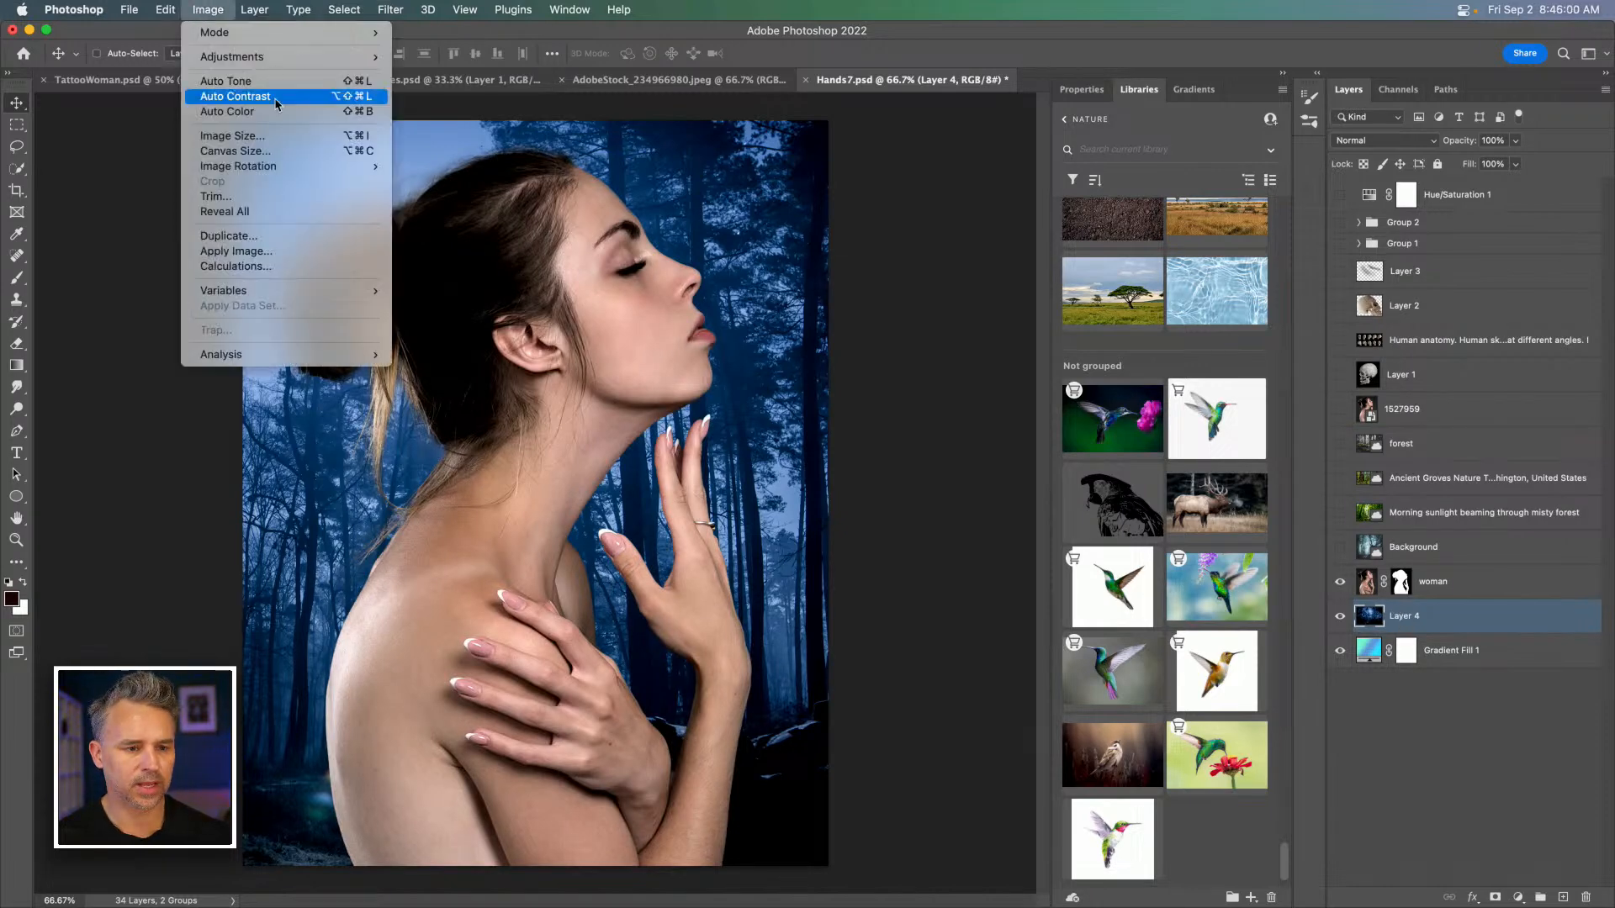
click(275, 213)
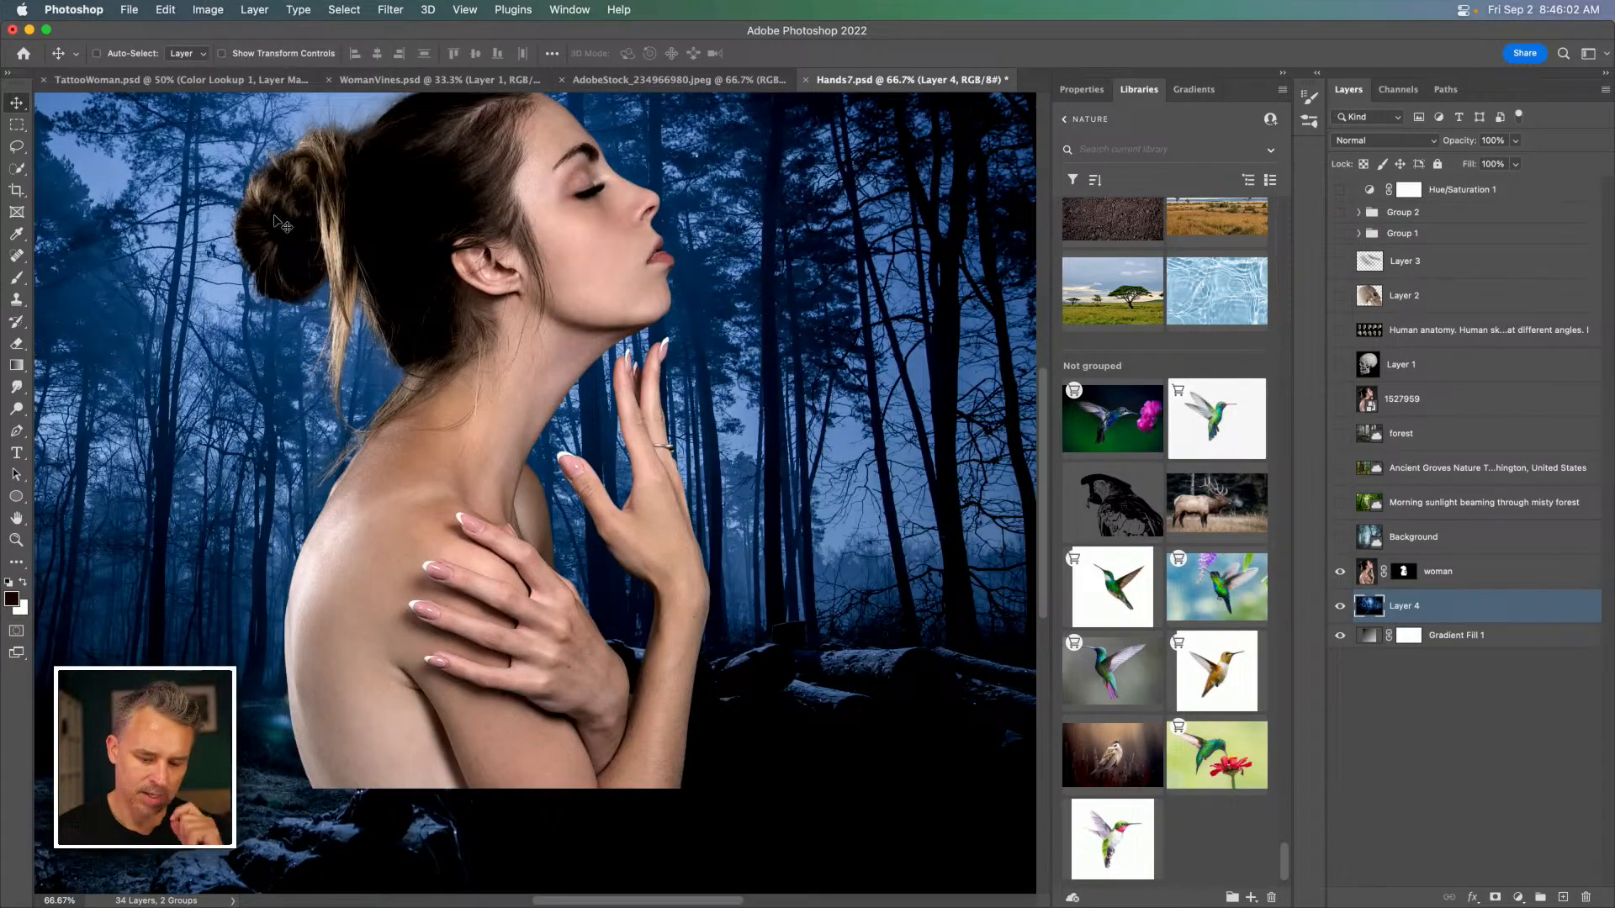
key(super+0)
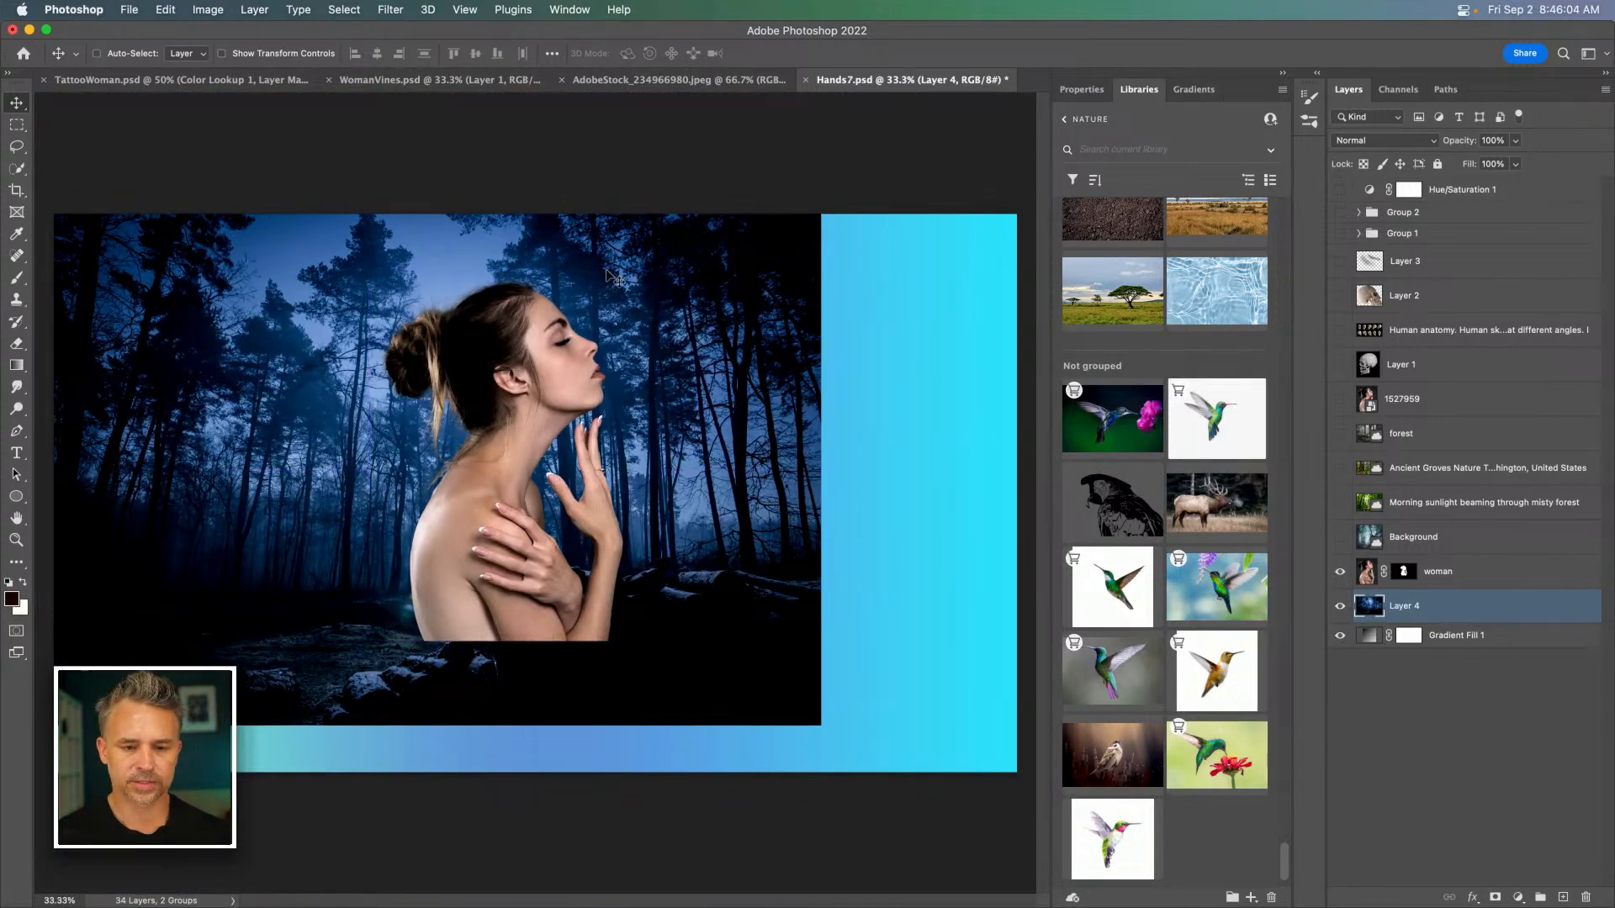
Move the Background, Morning sunlight, Ancient Groves and forest layers beneath the woman layer and make all four visible.
click(1339, 537)
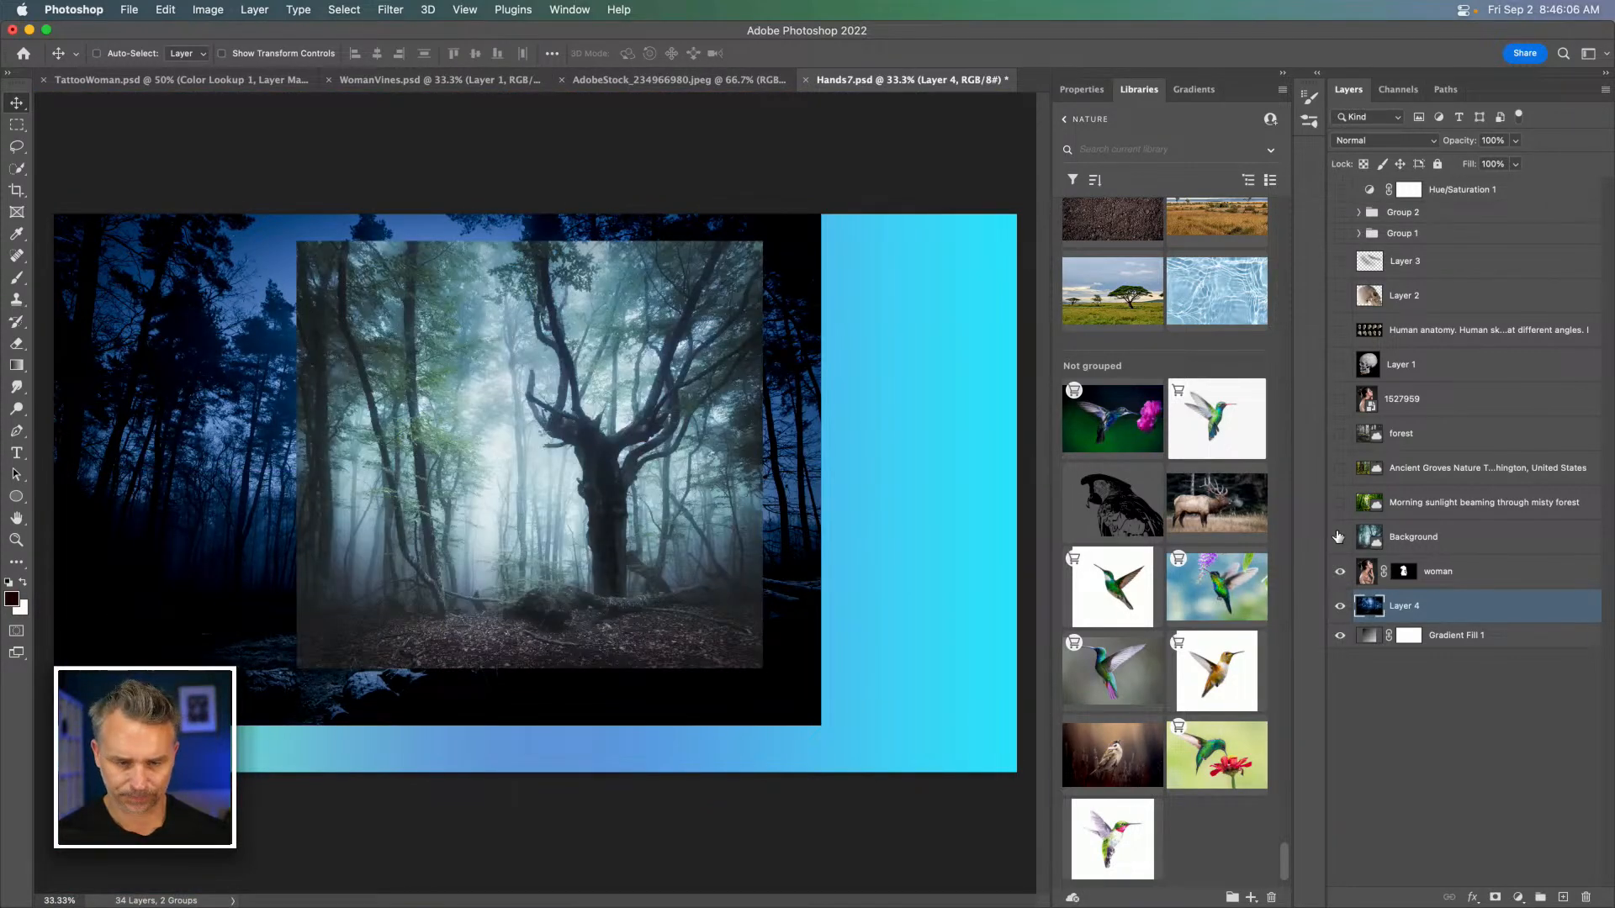
click(1339, 536)
click(1421, 543)
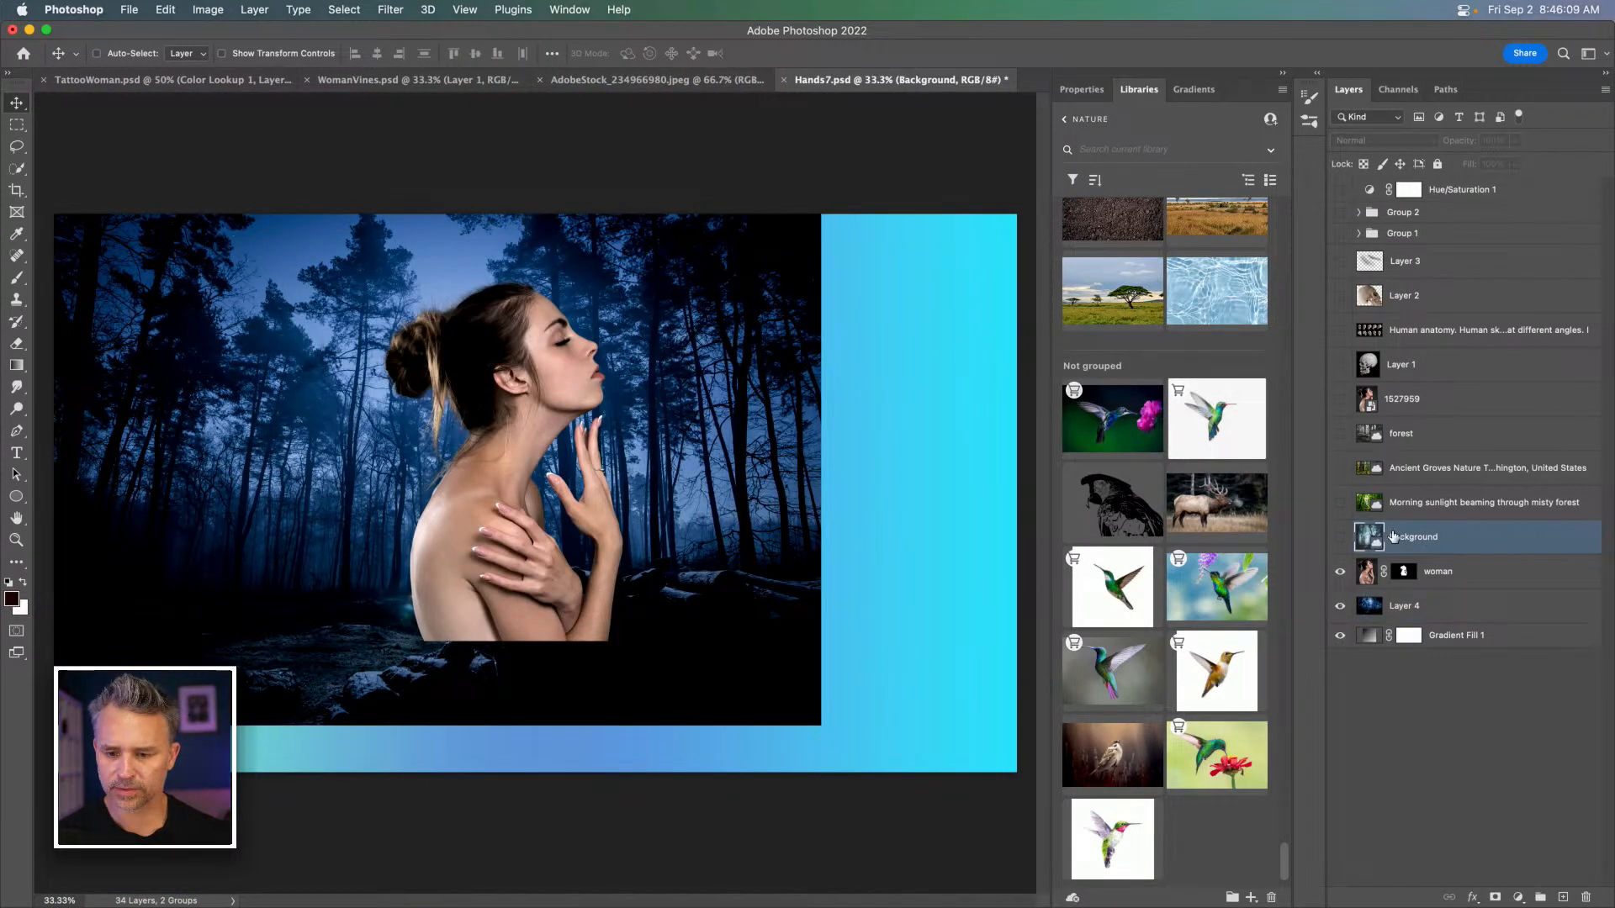
shift+click(1428, 469)
shift+click(1400, 439)
drag(1430, 521, 1429, 605)
click(1392, 603)
drag(1340, 468, 1338, 580)
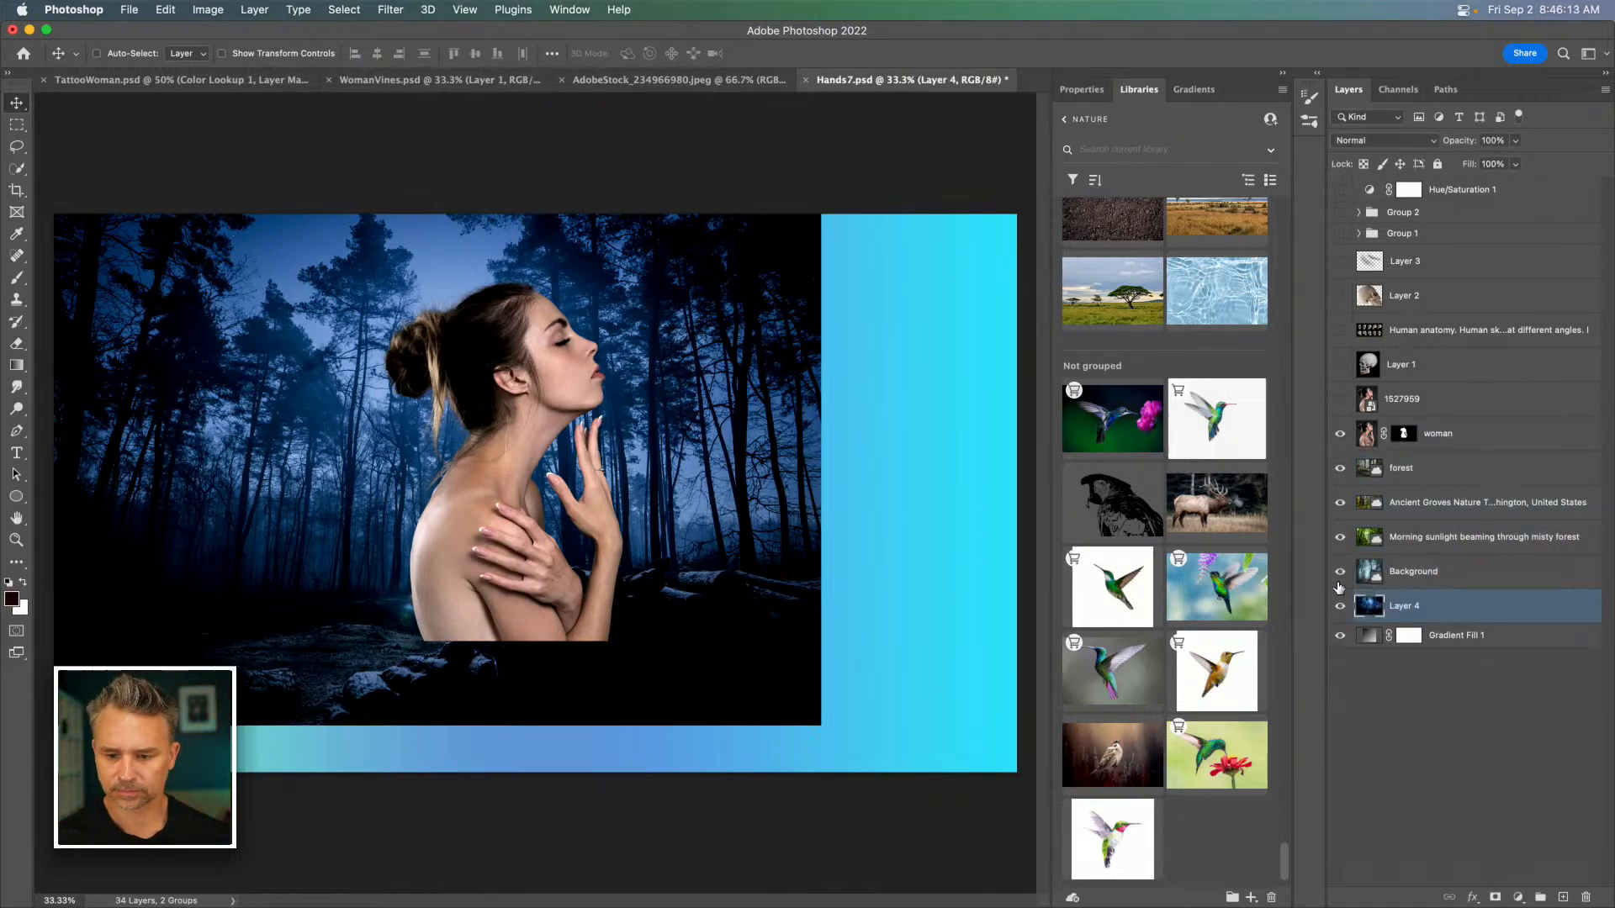
Align the five forest layers by their horizontal and vertical centers and raise them until their lower edge meets the woman's.
shift+click(1421, 473)
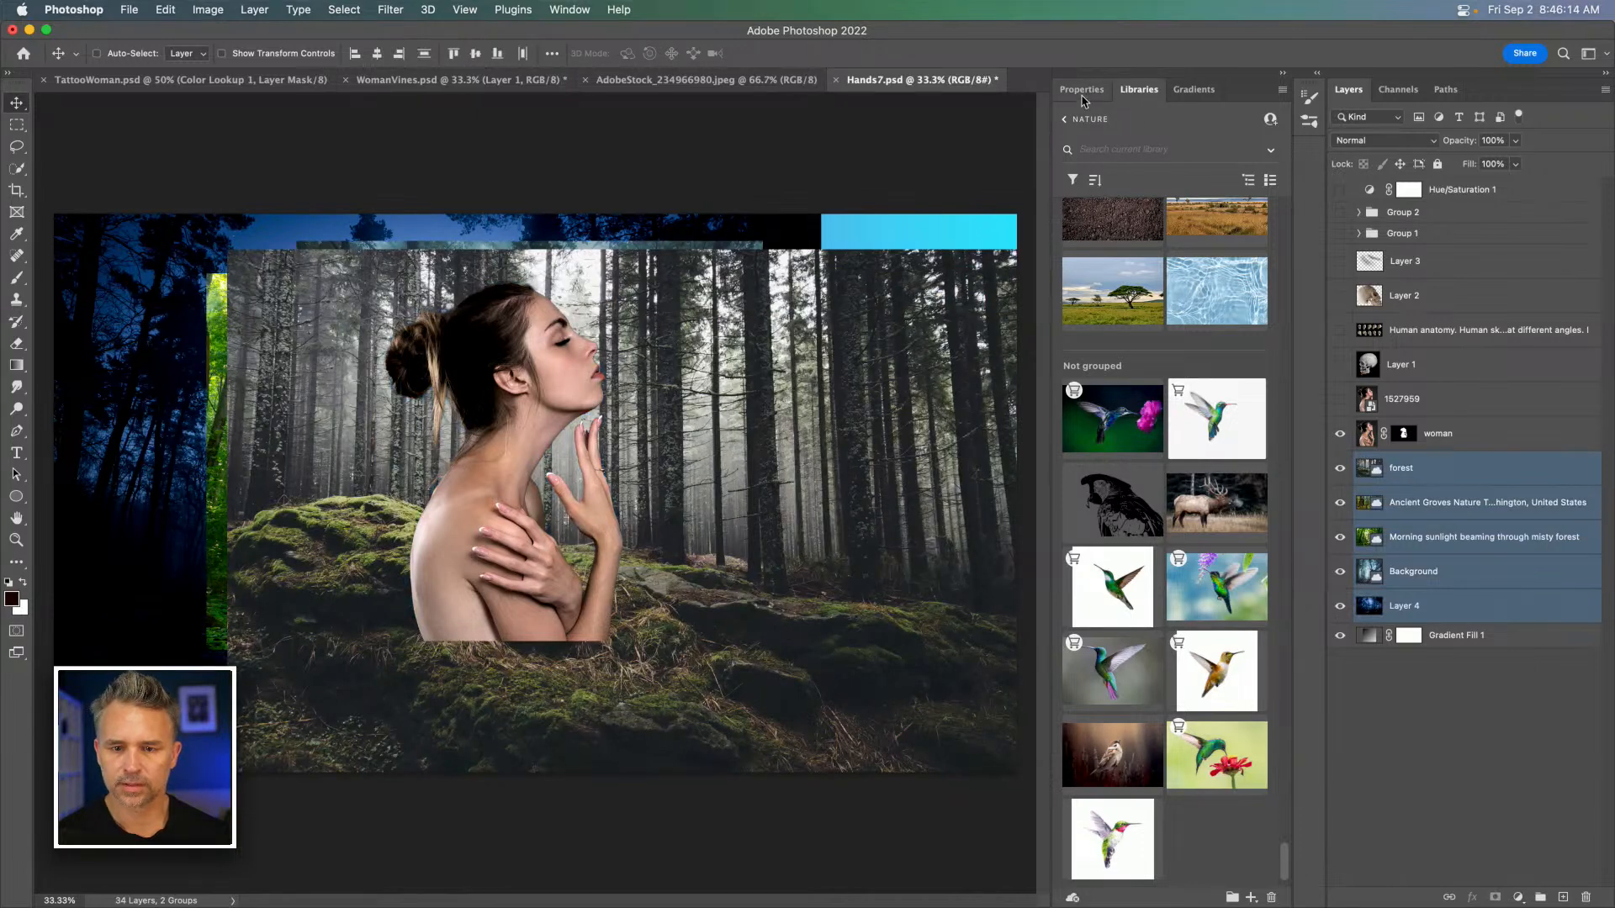
click(377, 53)
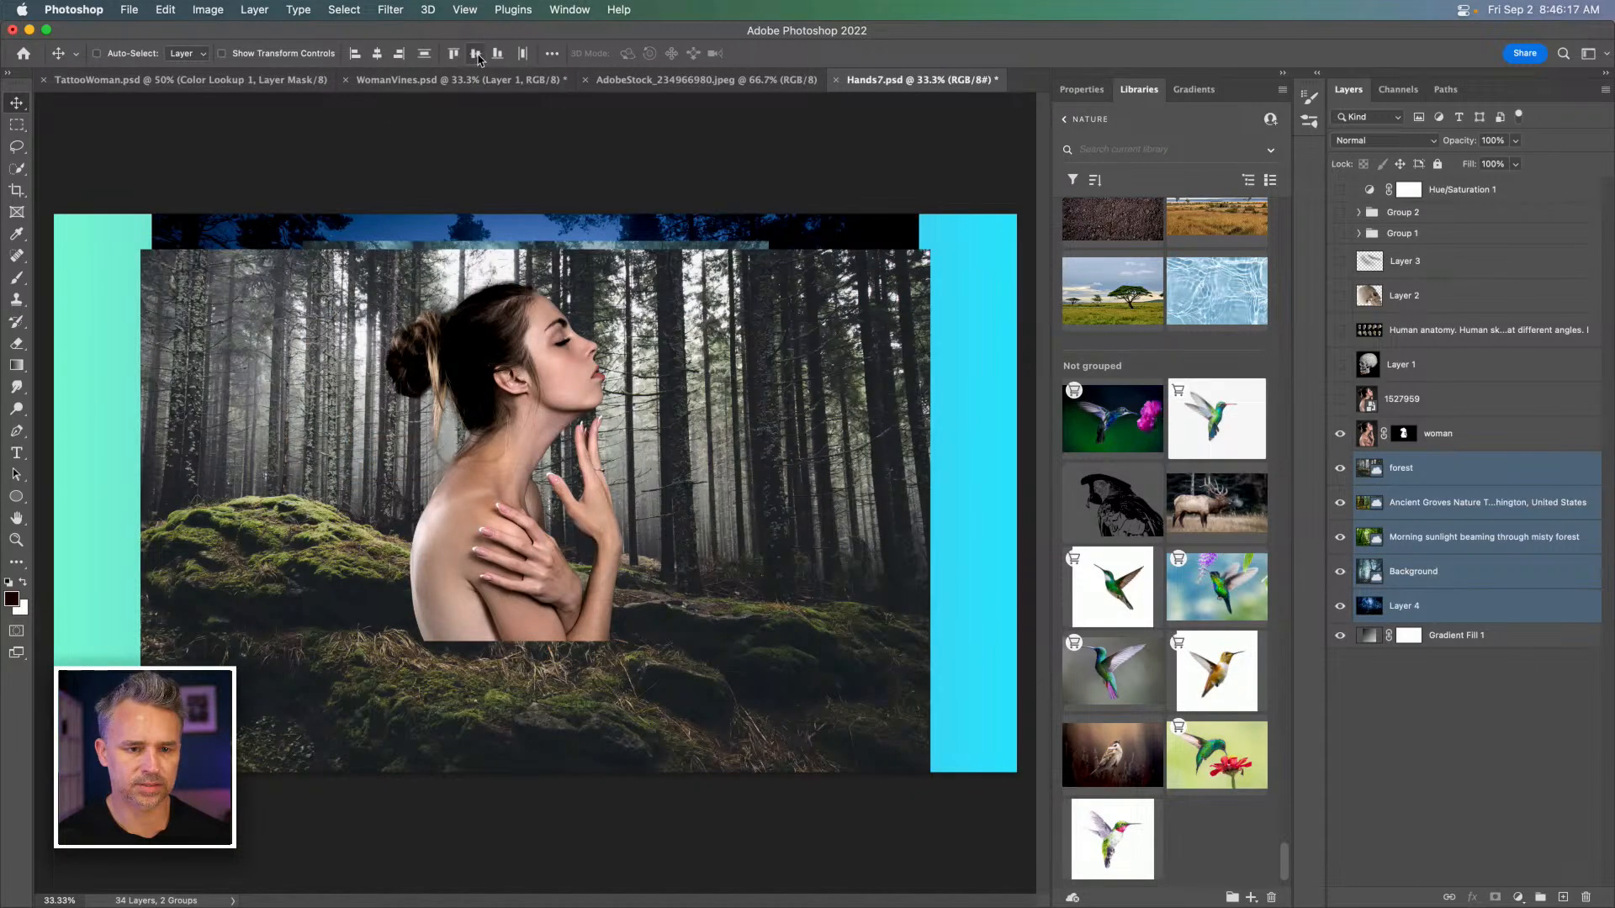
click(476, 53)
drag(519, 407, 507, 286)
Expand the canvas with Reveal All, and trim transparent pixels from all four sides with Gradient Fill 1 hidden.
click(208, 9)
click(235, 211)
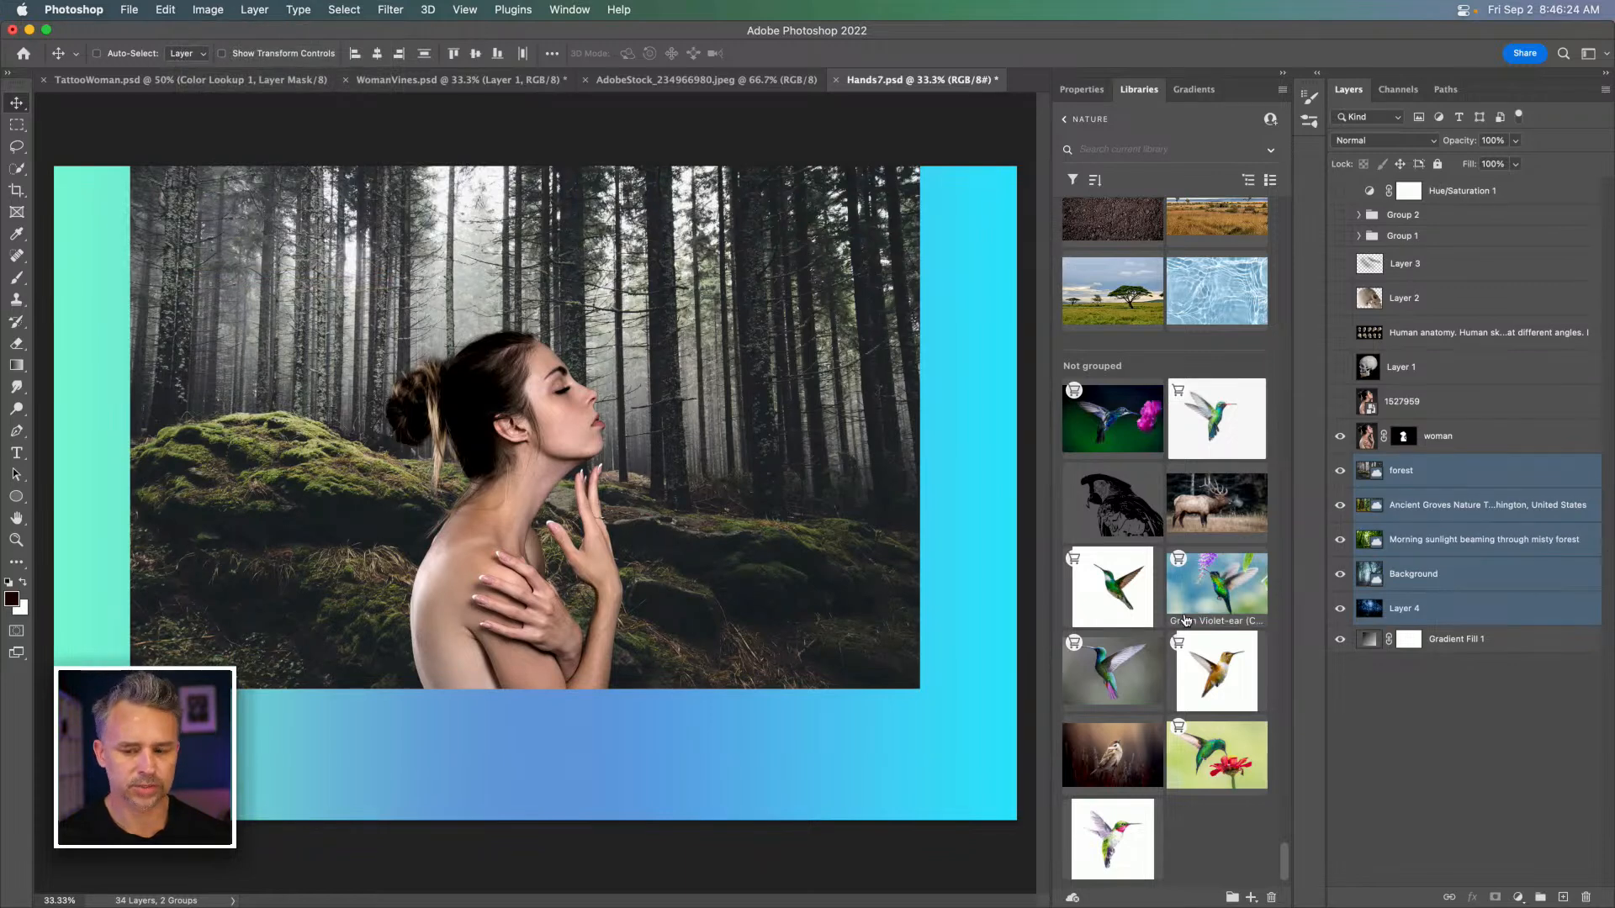
click(1342, 641)
click(208, 10)
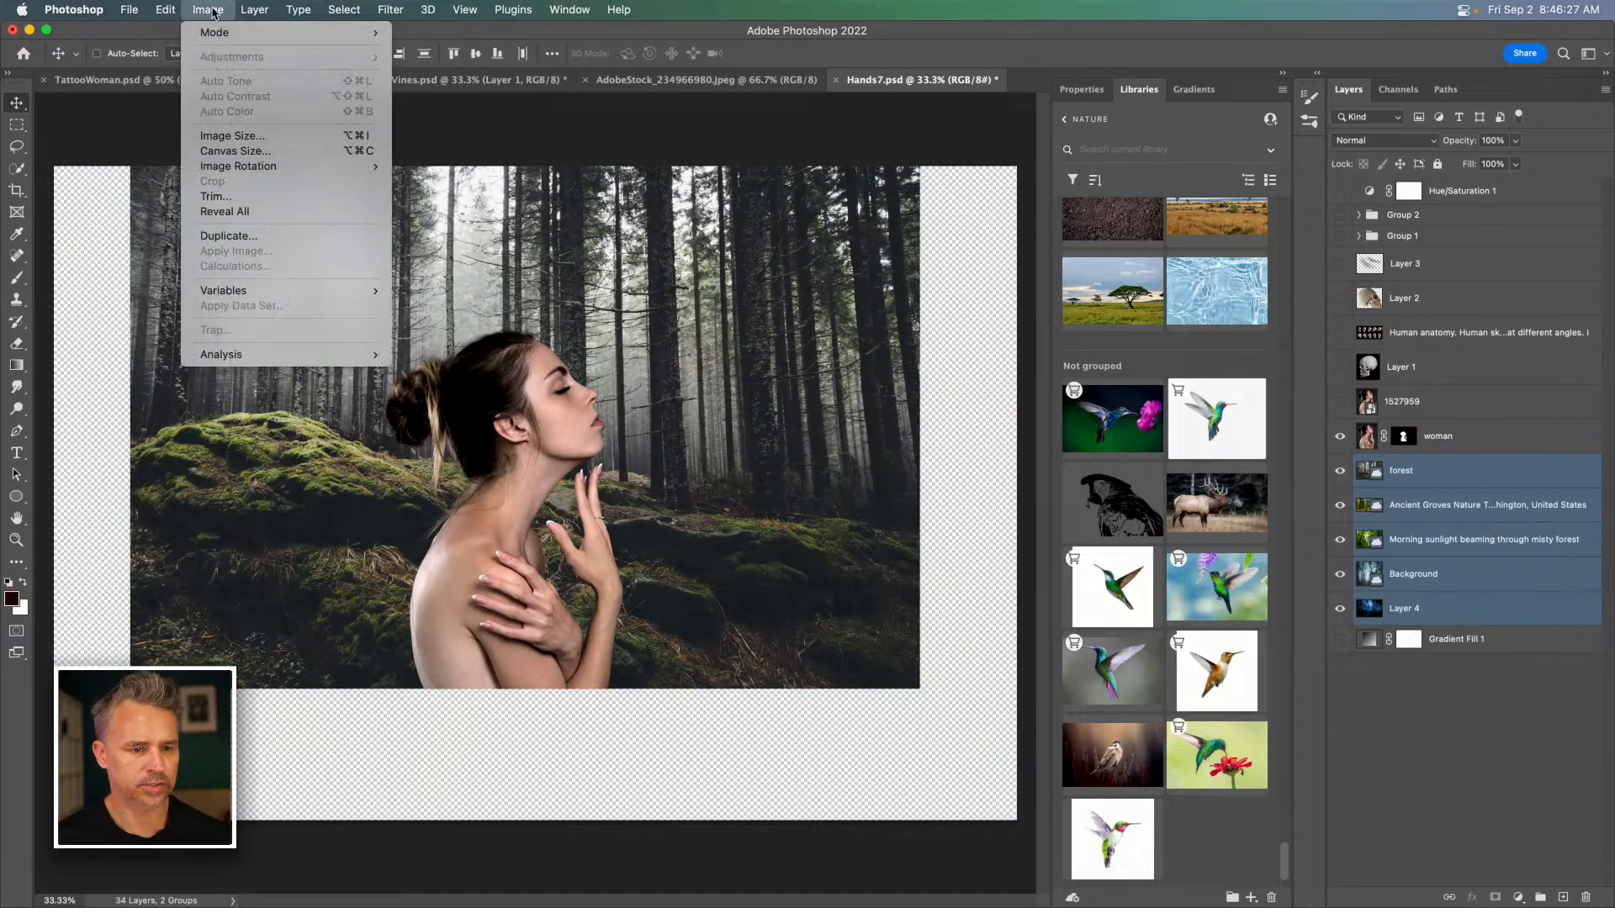
click(216, 201)
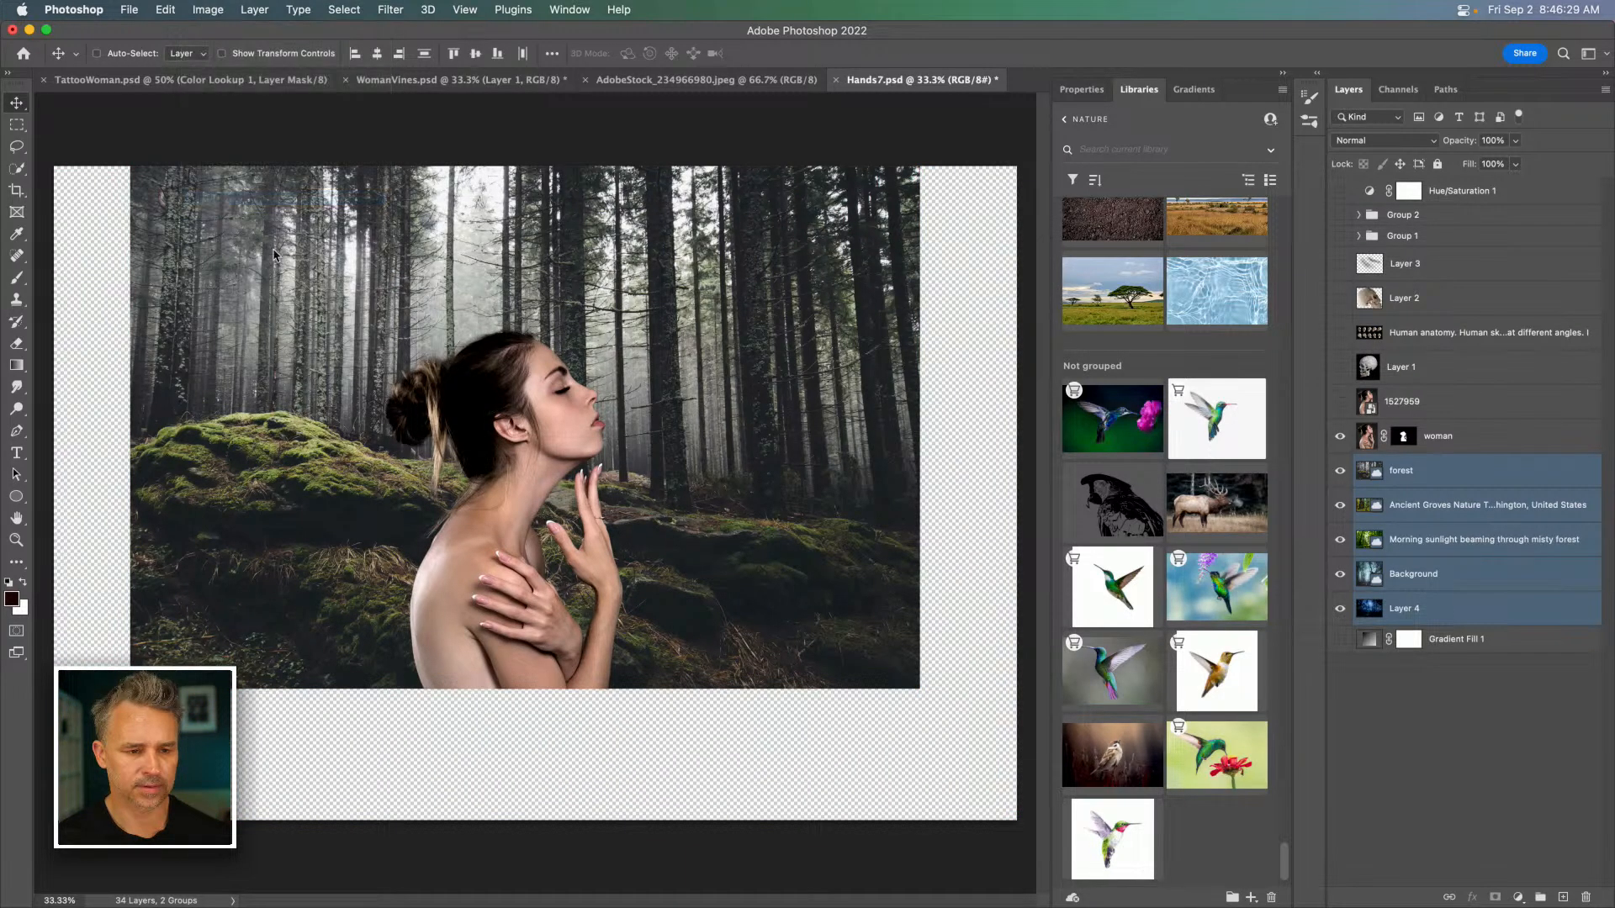
click(891, 397)
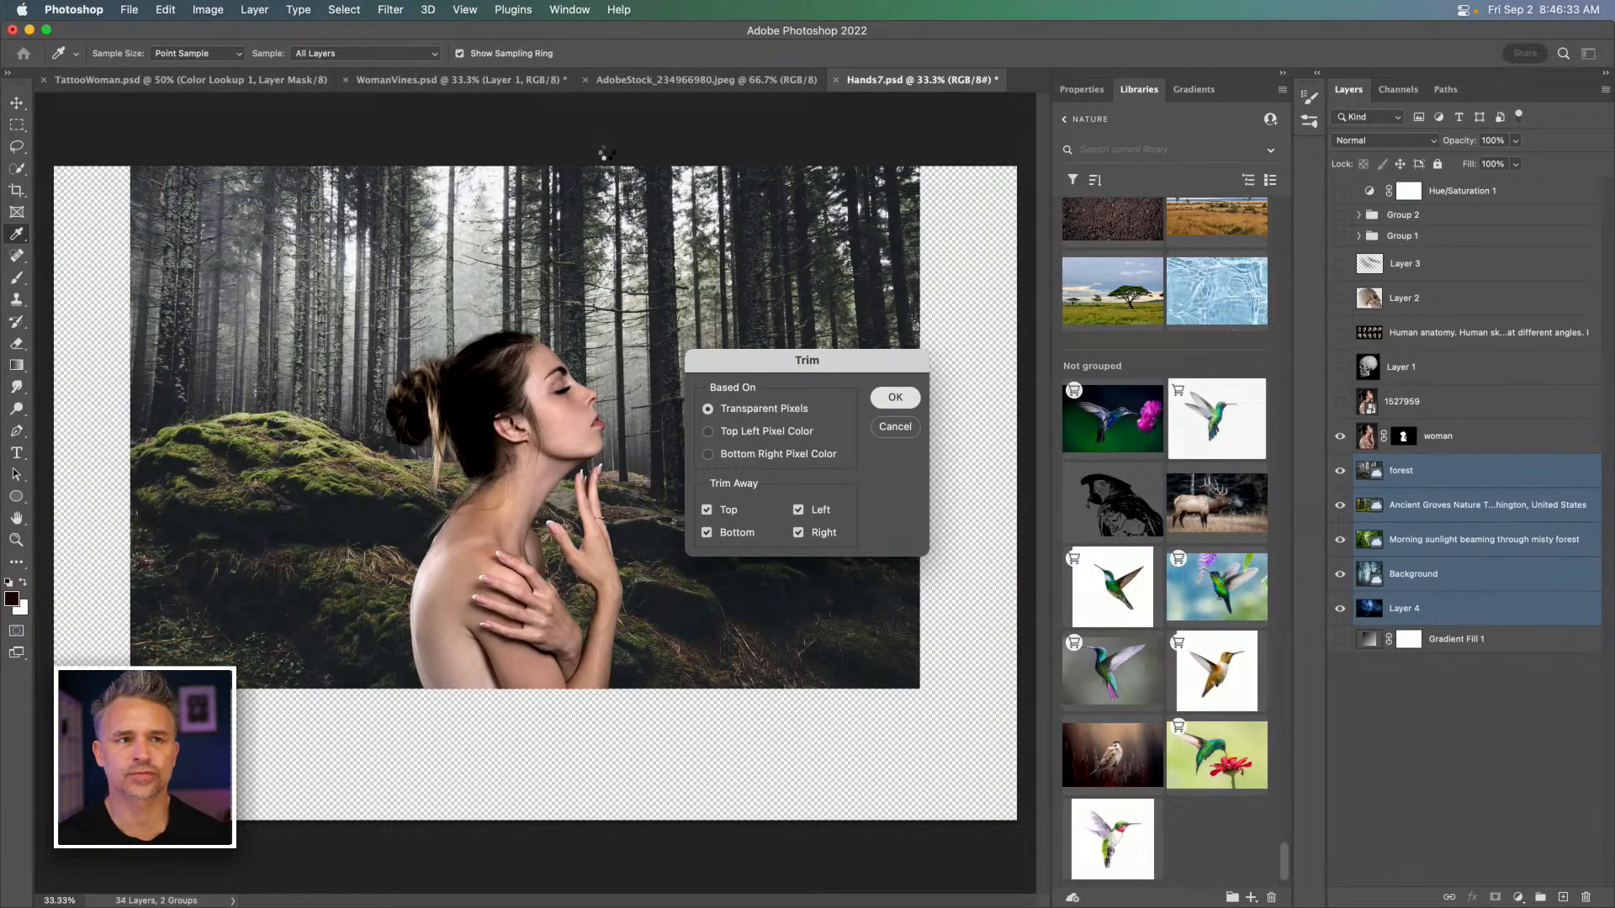
Darken the forest layer with Levels, setting the input black point to 40.
key(v)
key(super+equal)
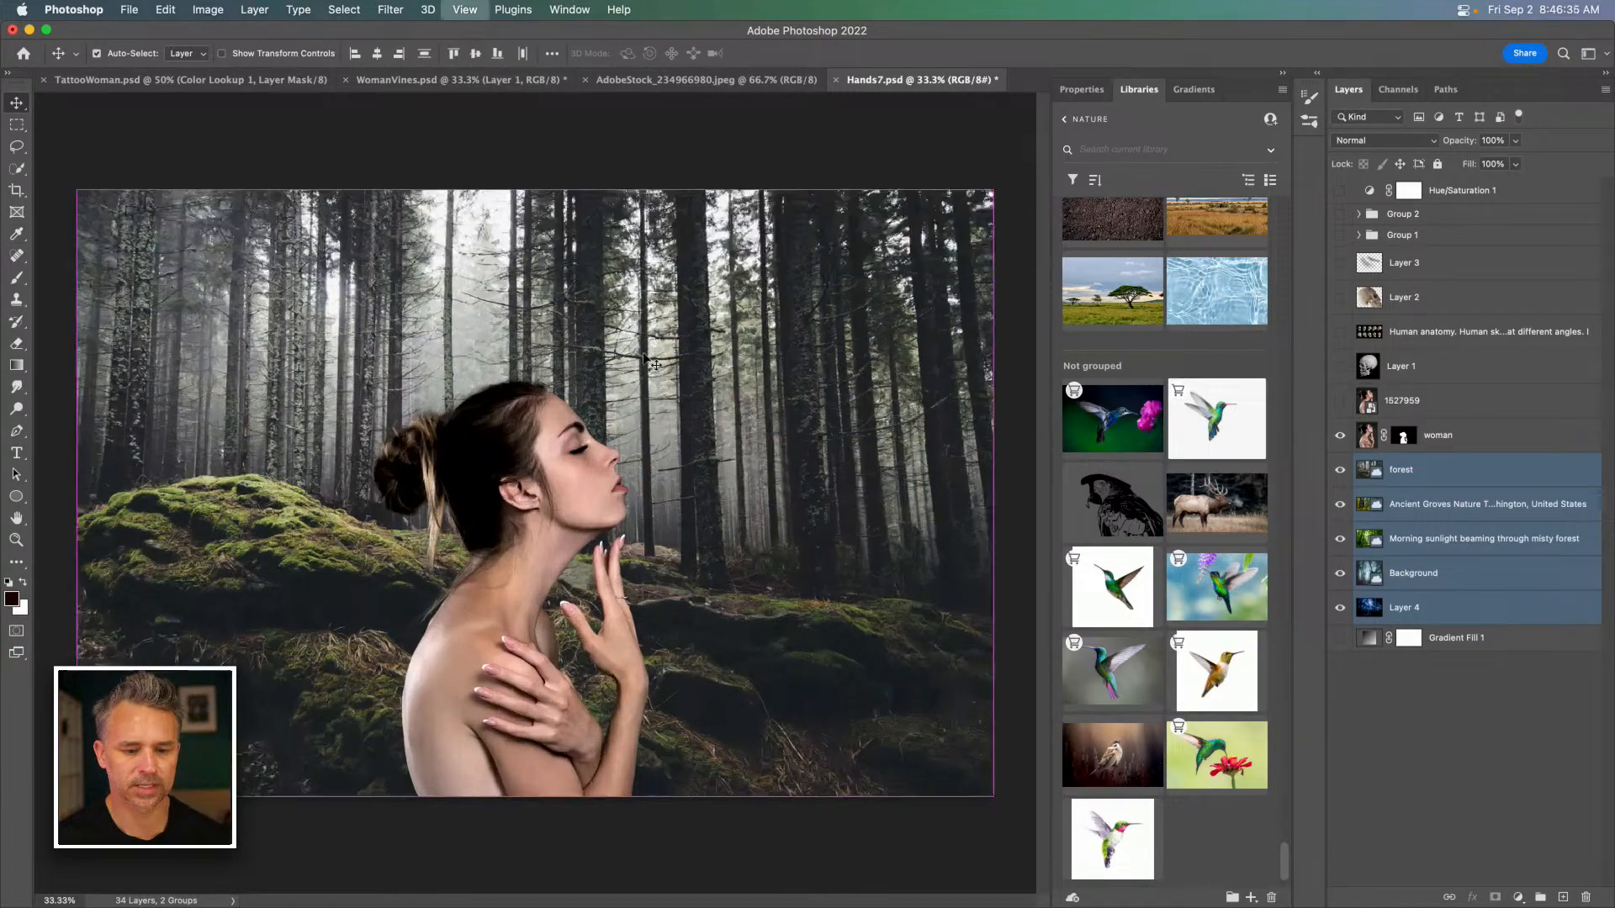
key(super+equal)
key(super+equal)
key(super+minus)
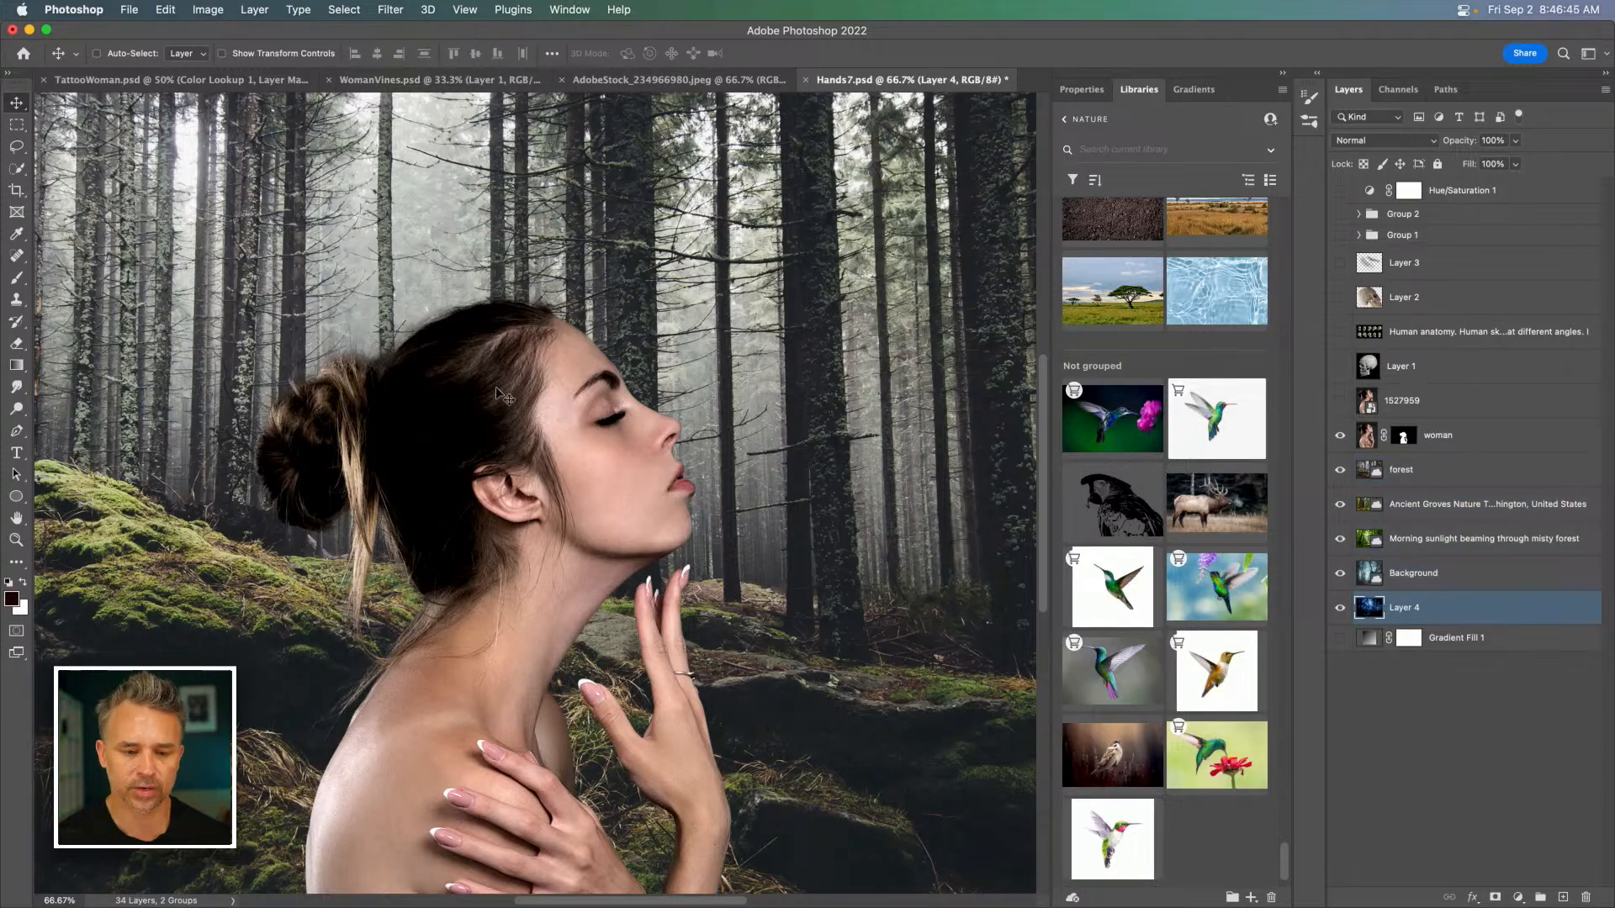
click(1477, 482)
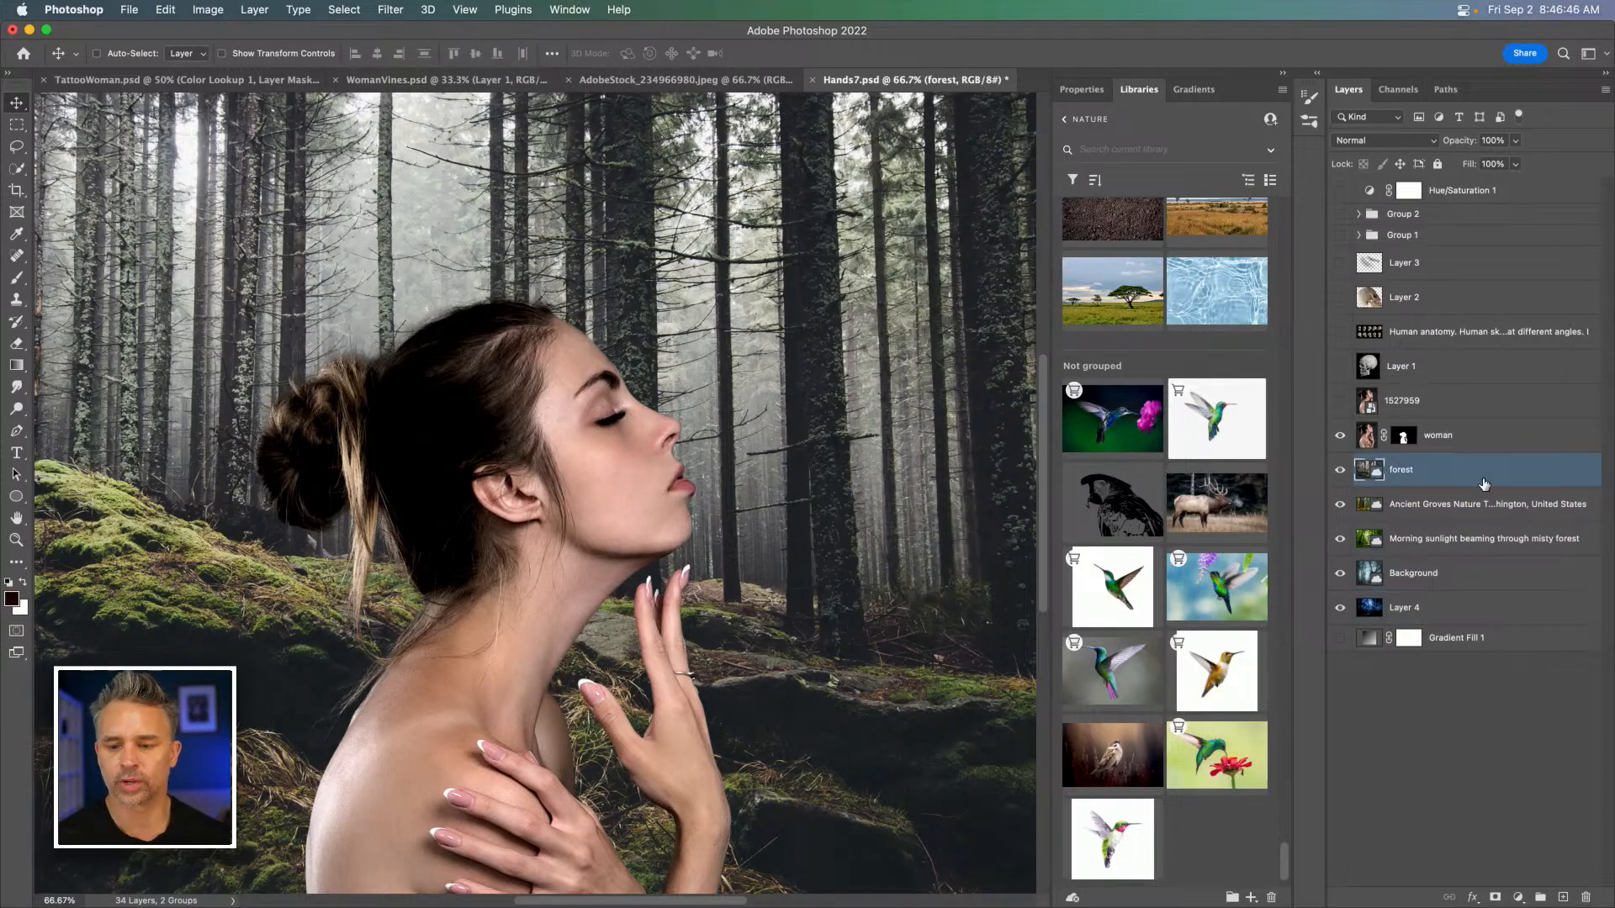
key(super+l)
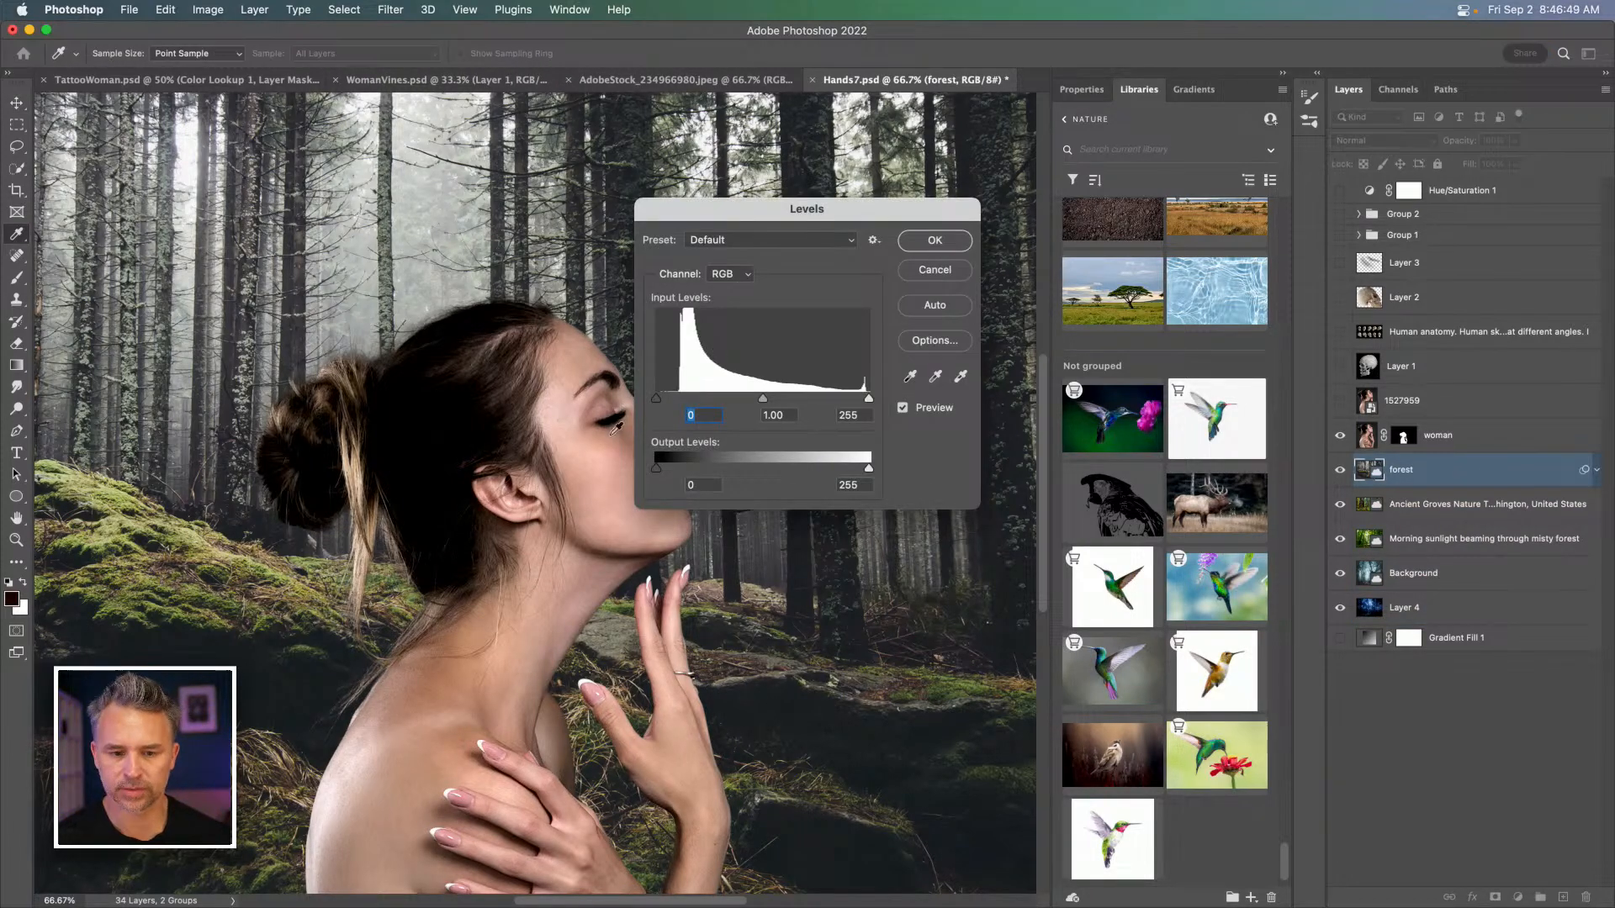
drag(655, 398, 691, 401)
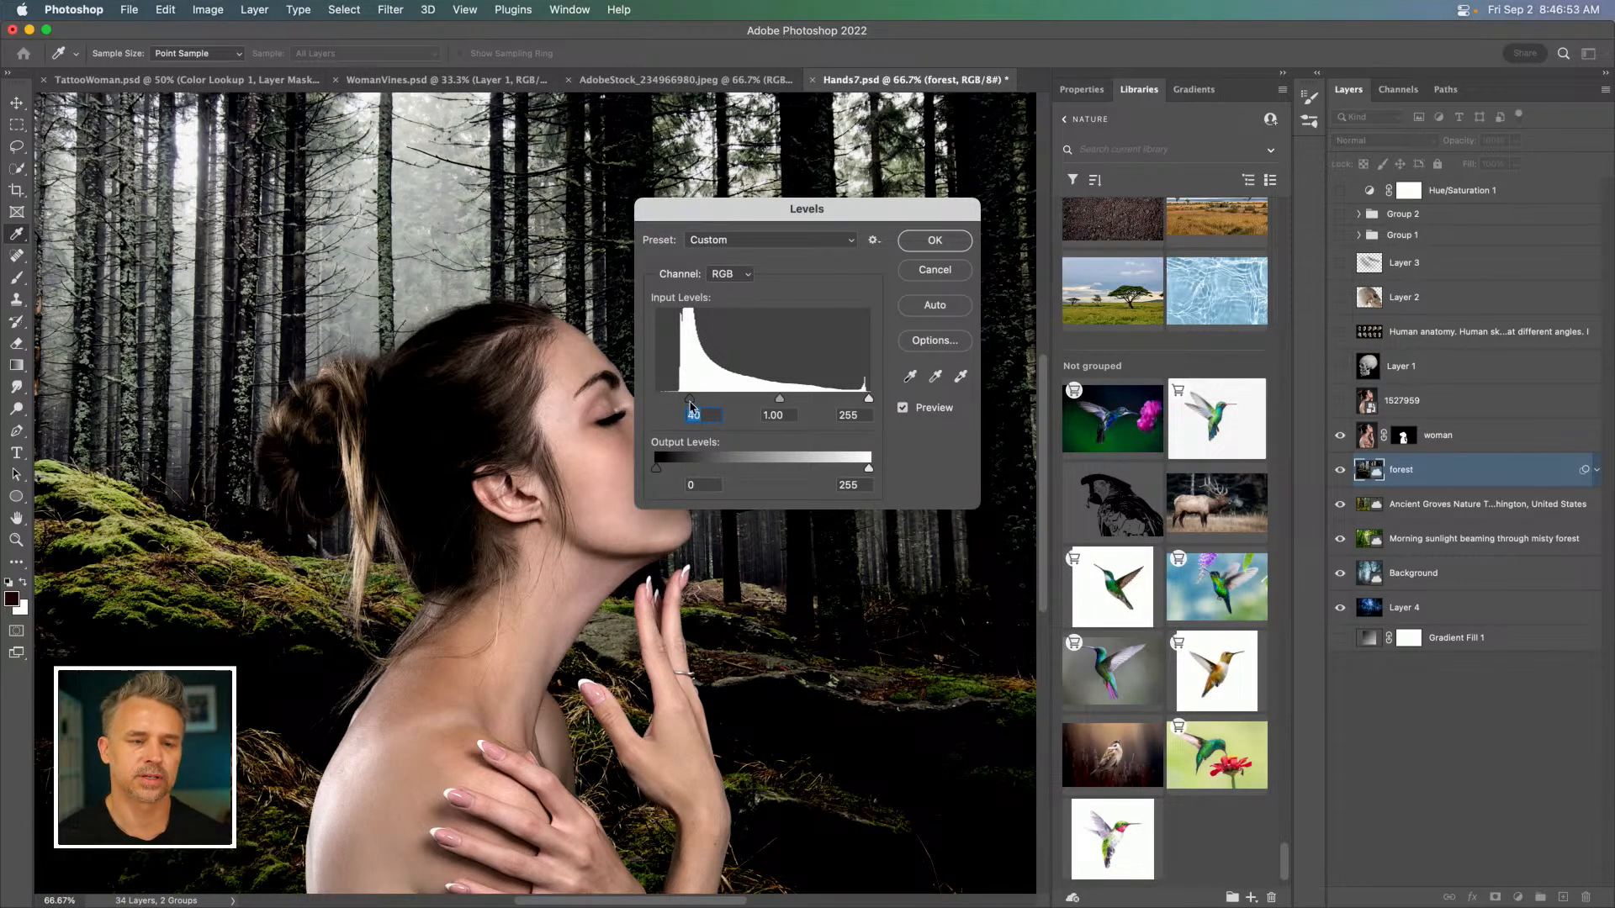
key(Return)
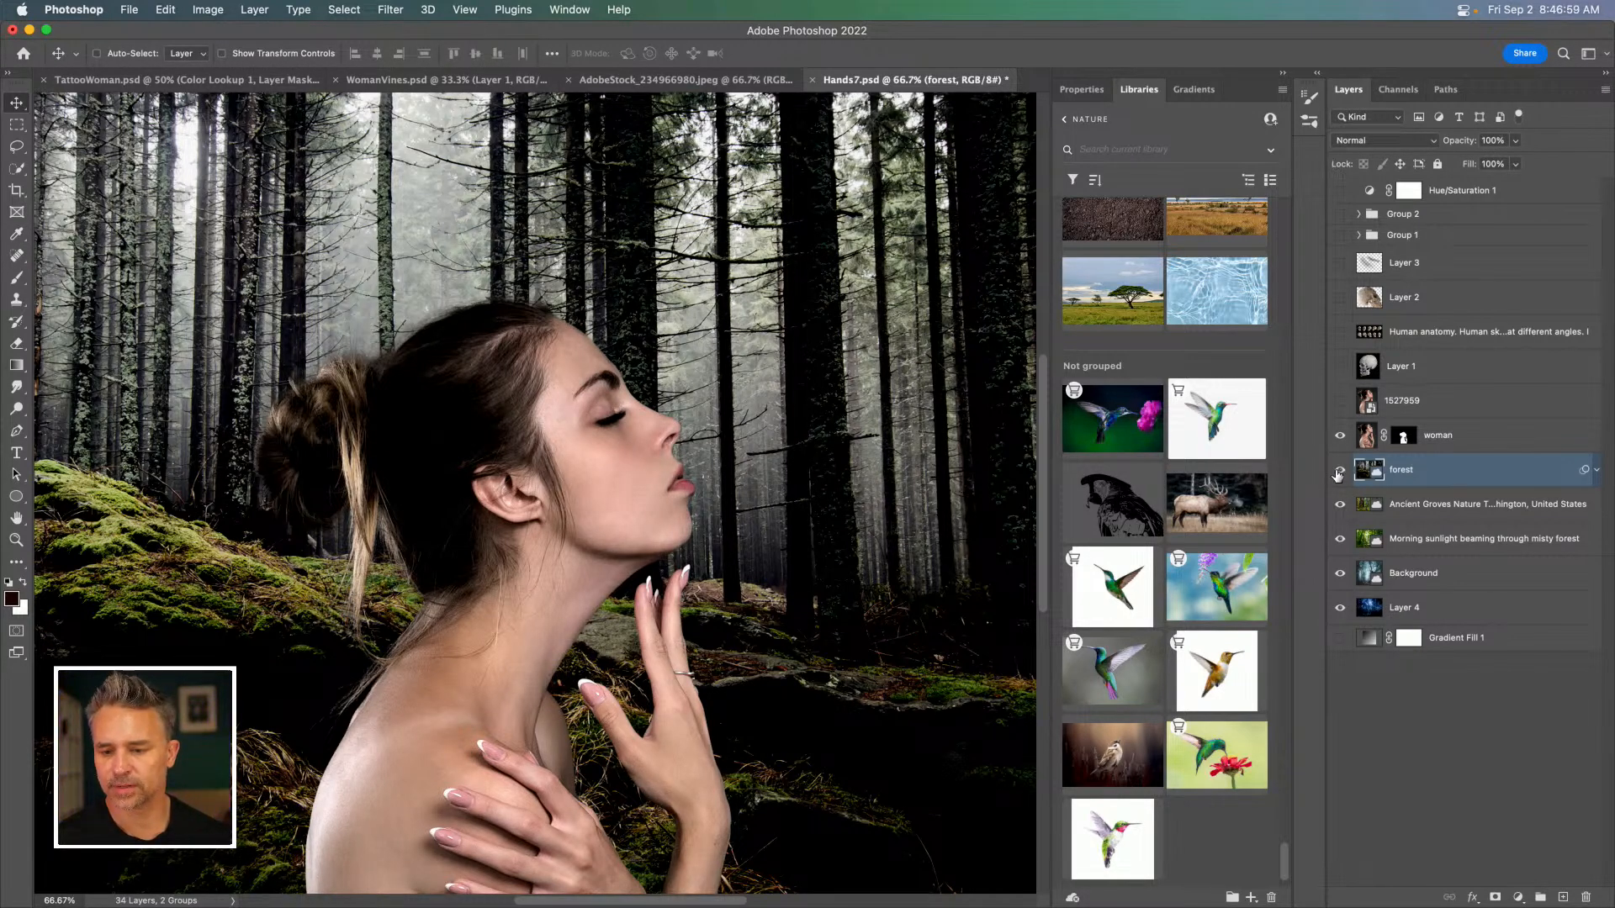
Hide the four forest layers above Layer 4 and scale the moonlit forest on Layer 4 to fill the canvas.
drag(1338, 473, 1338, 580)
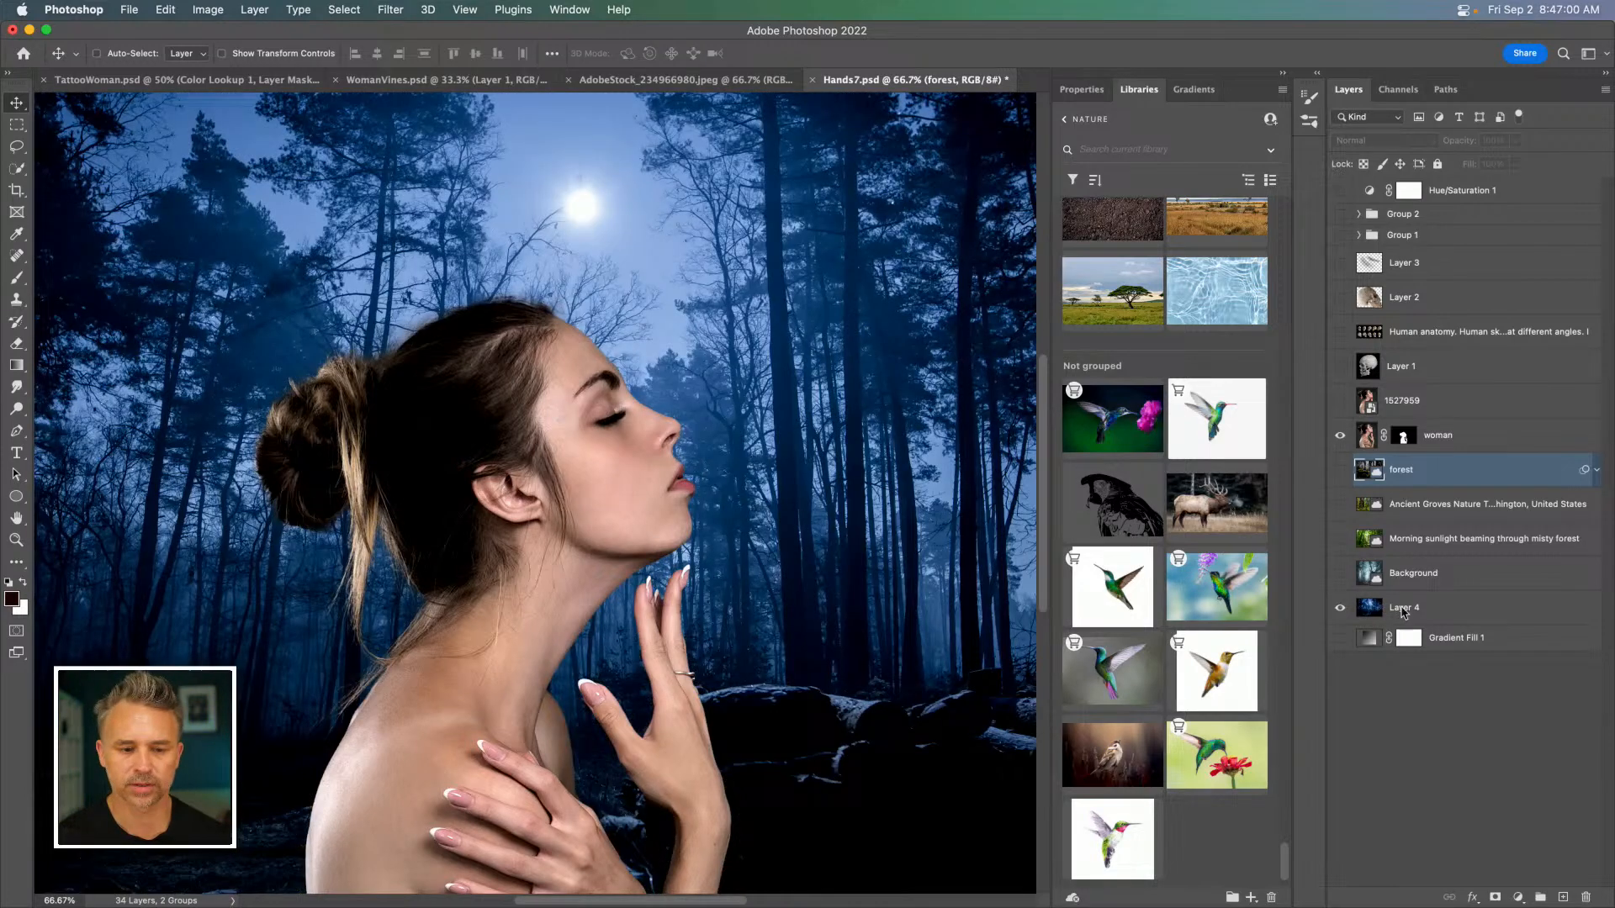
click(1400, 607)
key(super+minus)
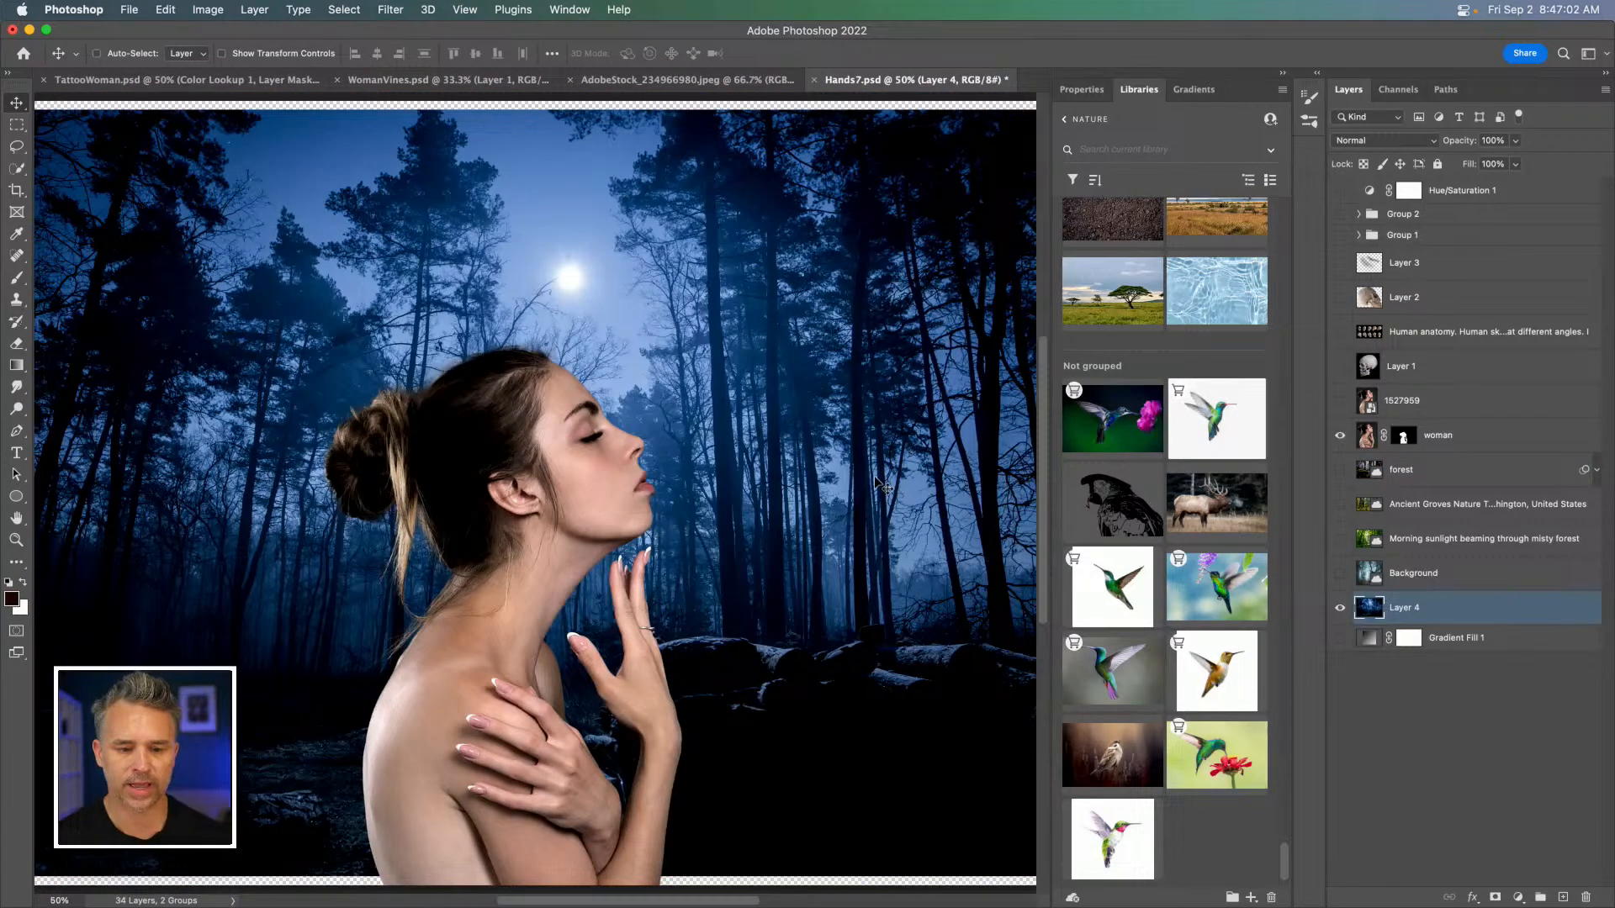
key(super+minus)
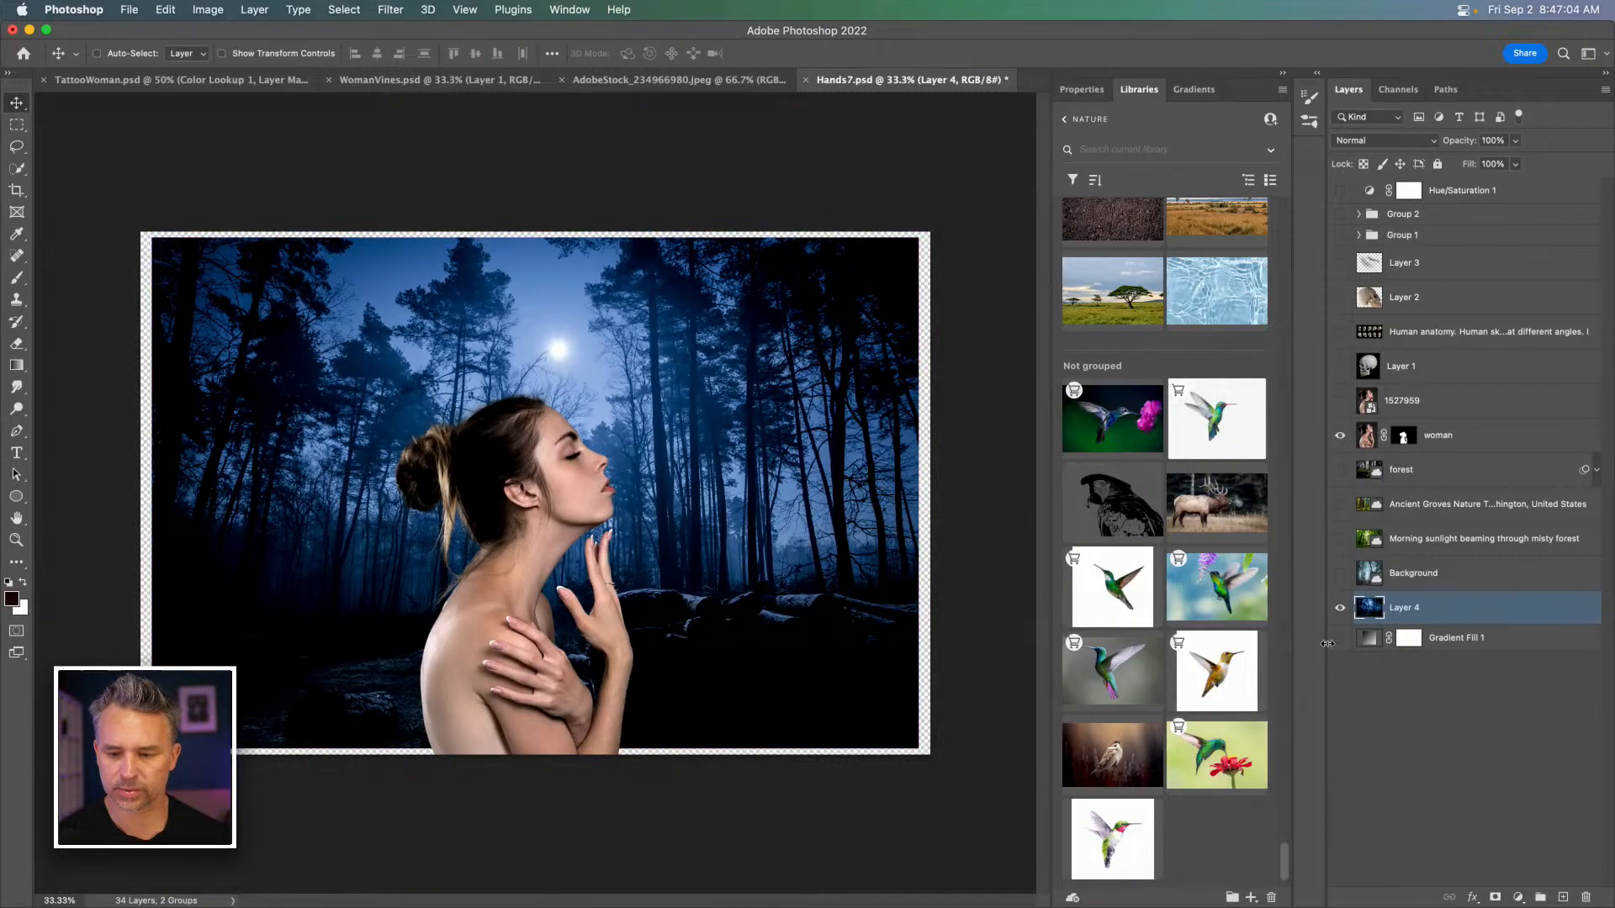
key(super+t)
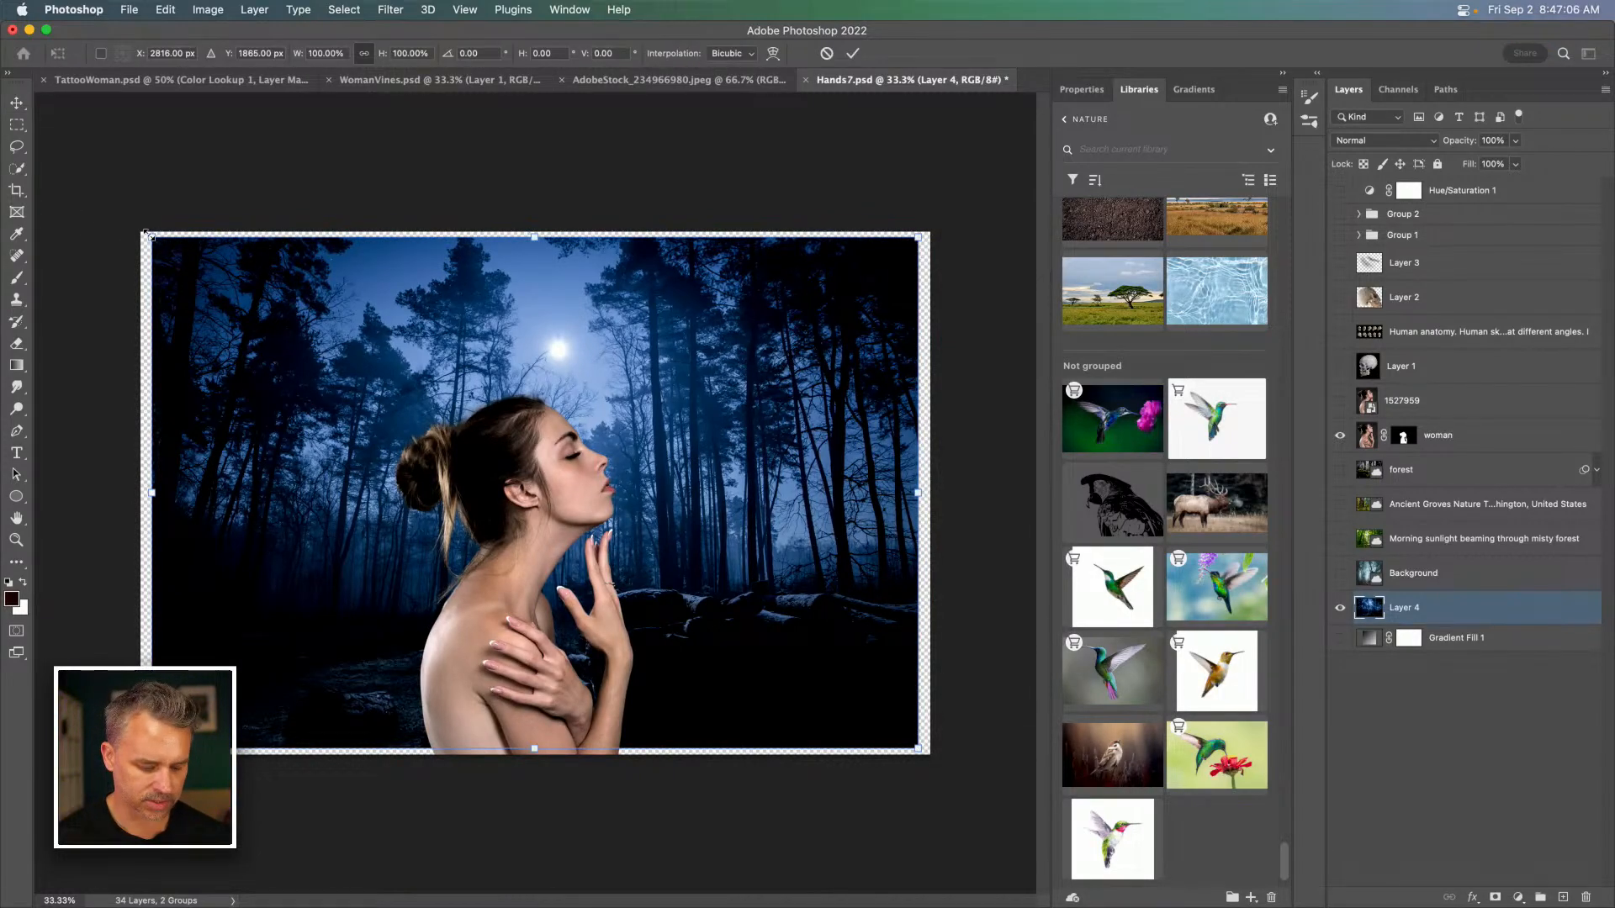
drag(149, 235, 140, 231)
key(Return)
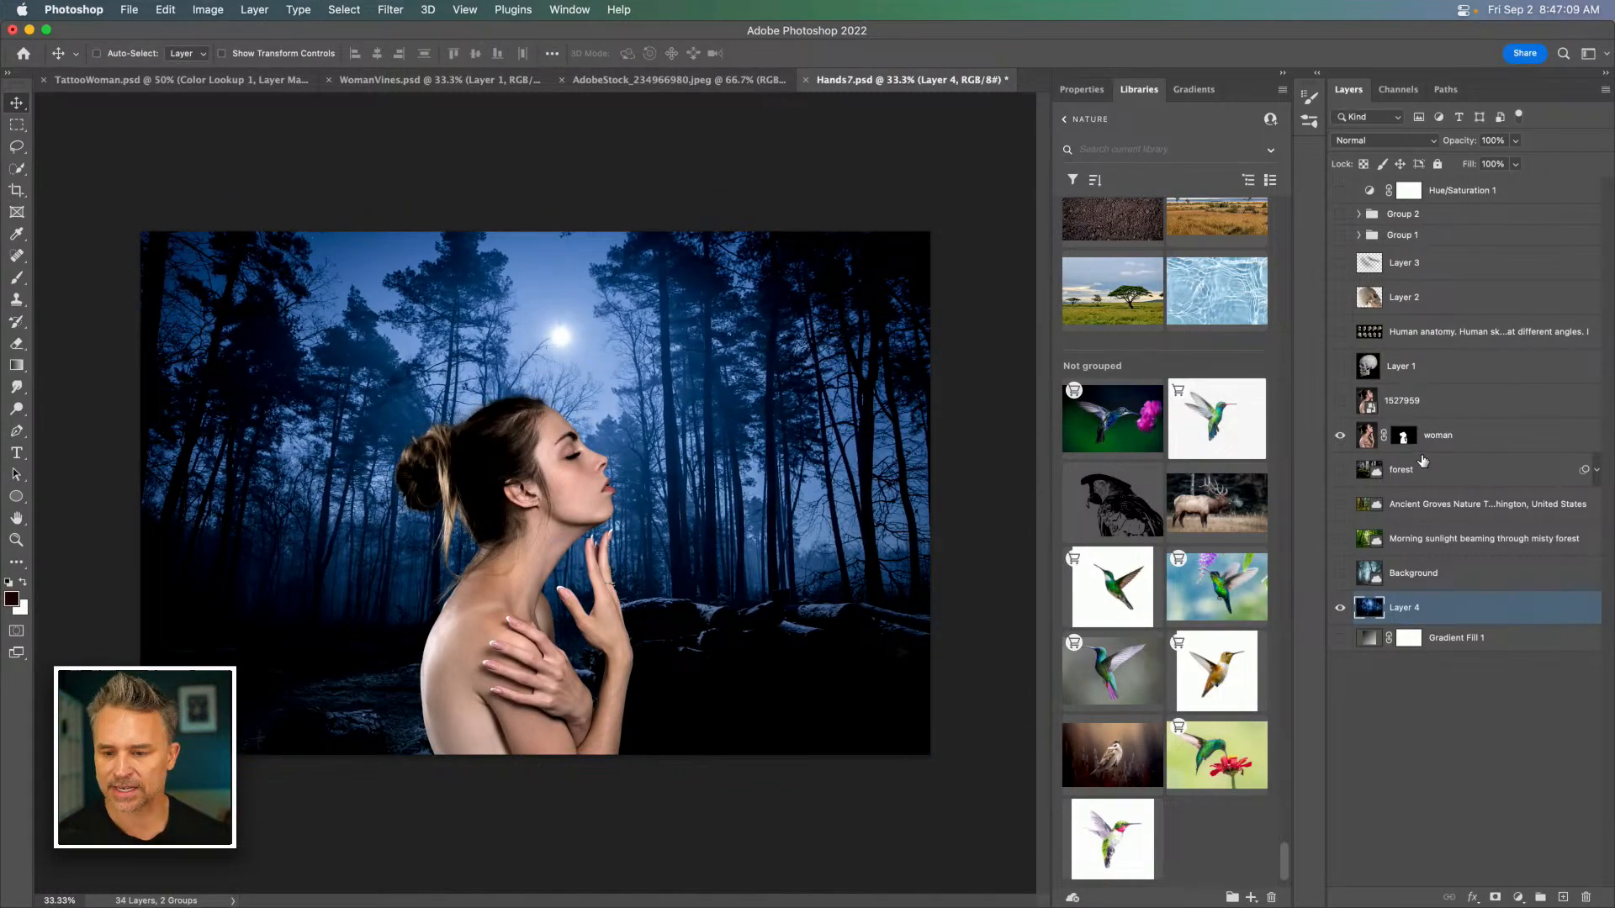
Rename Layer 4 as night forest.
text(nig)
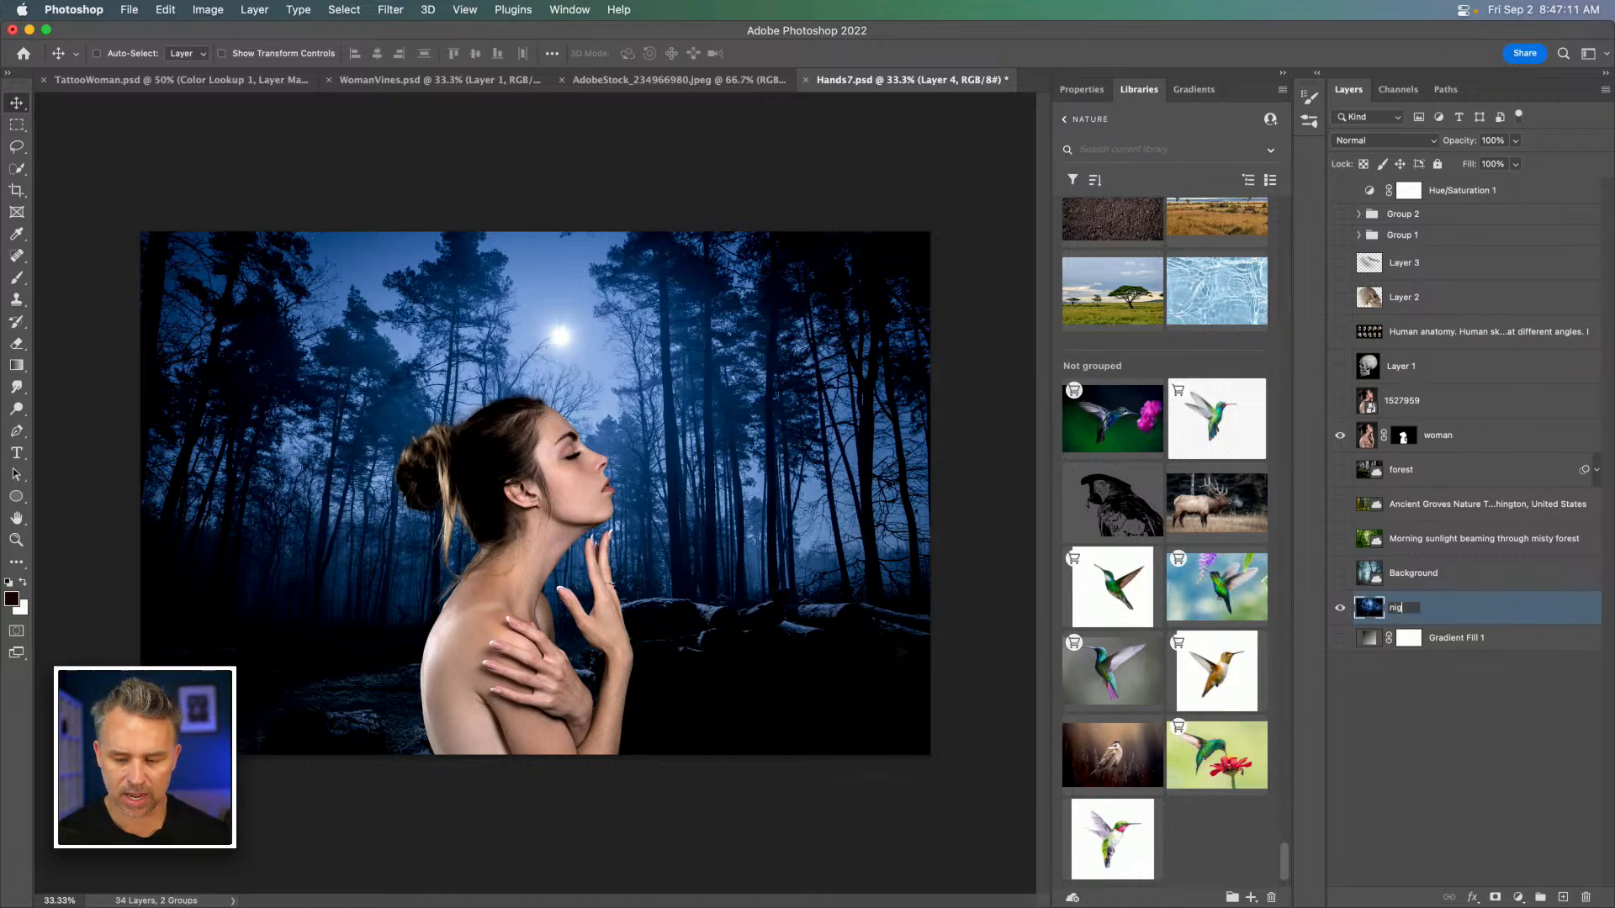
text(ht forest)
key(Return)
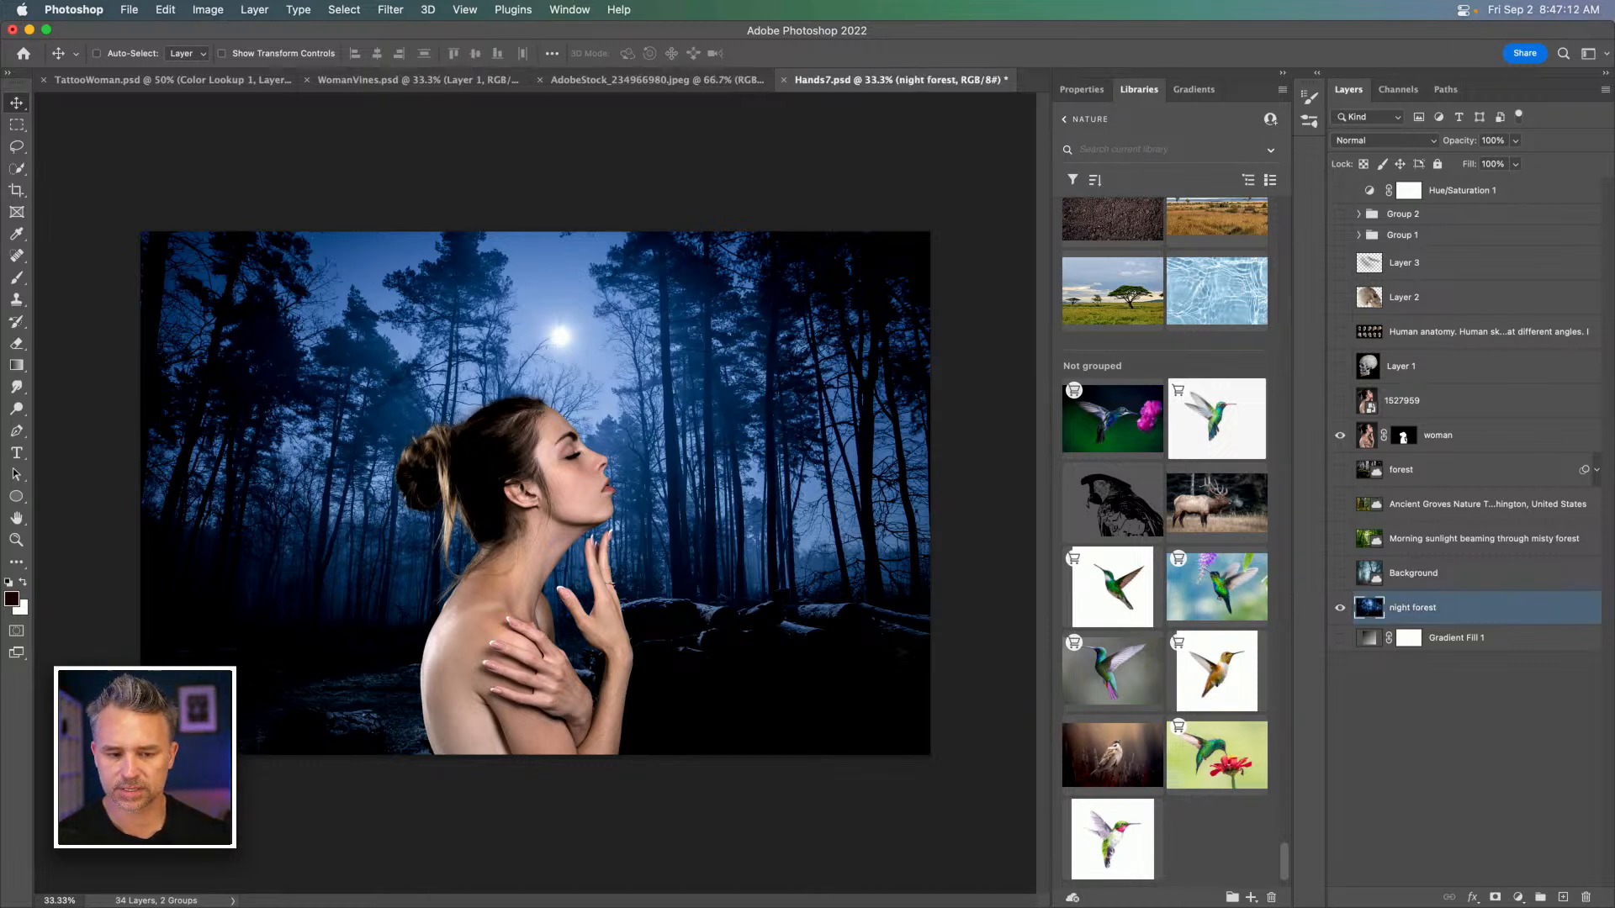
Convert the masked woman layer to a smart object and open Neural Filters for it.
click(1455, 443)
key(super+shift+o)
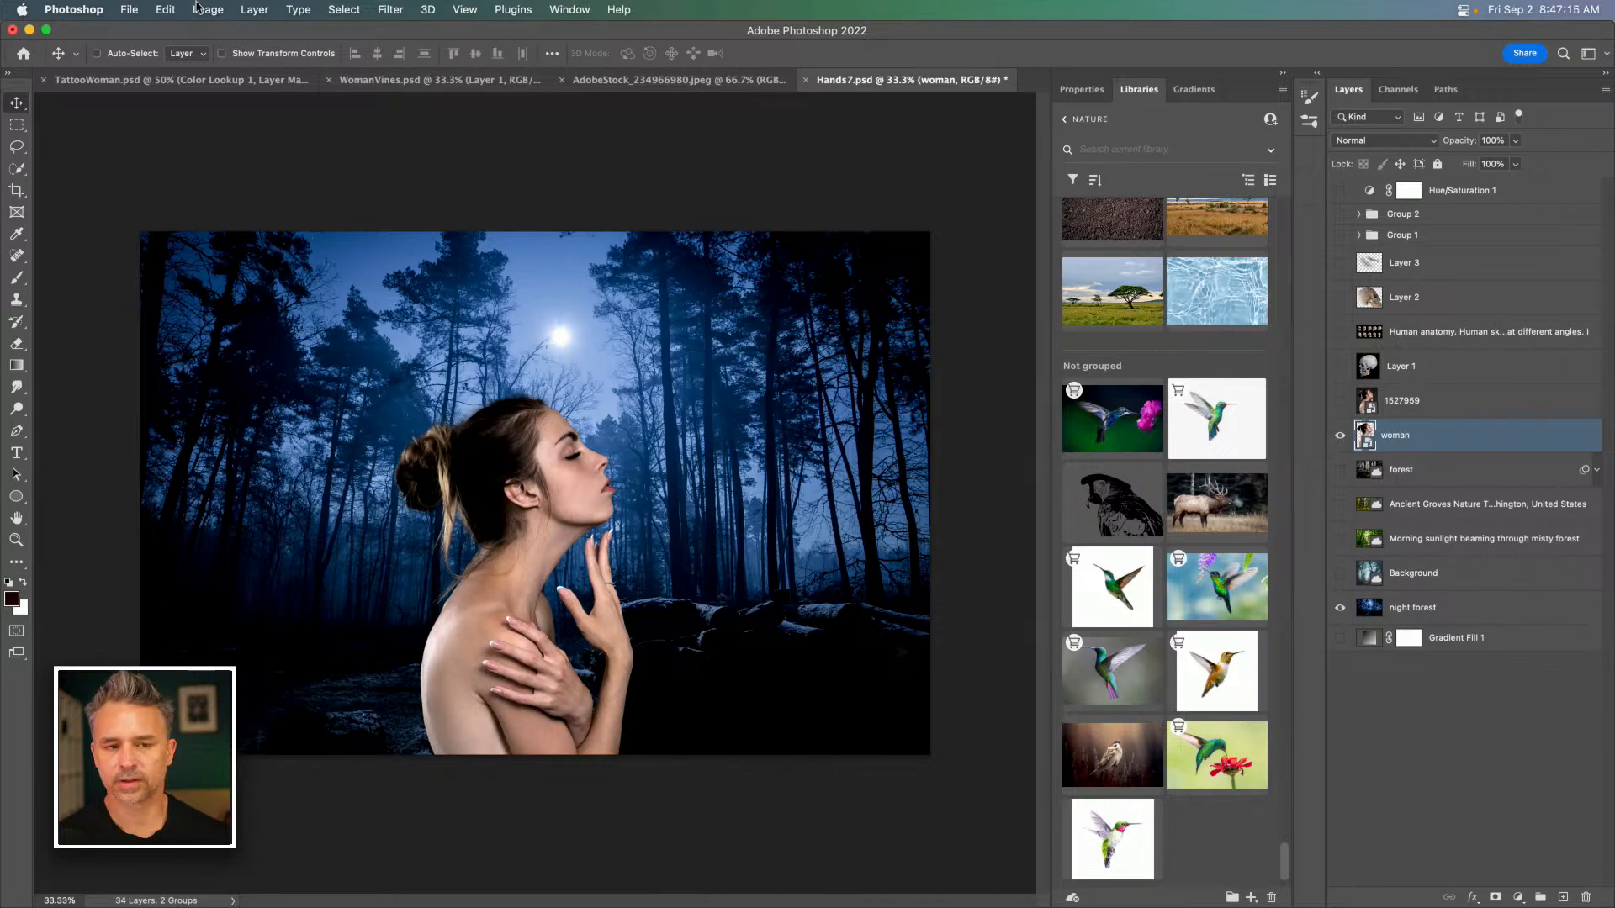
click(389, 10)
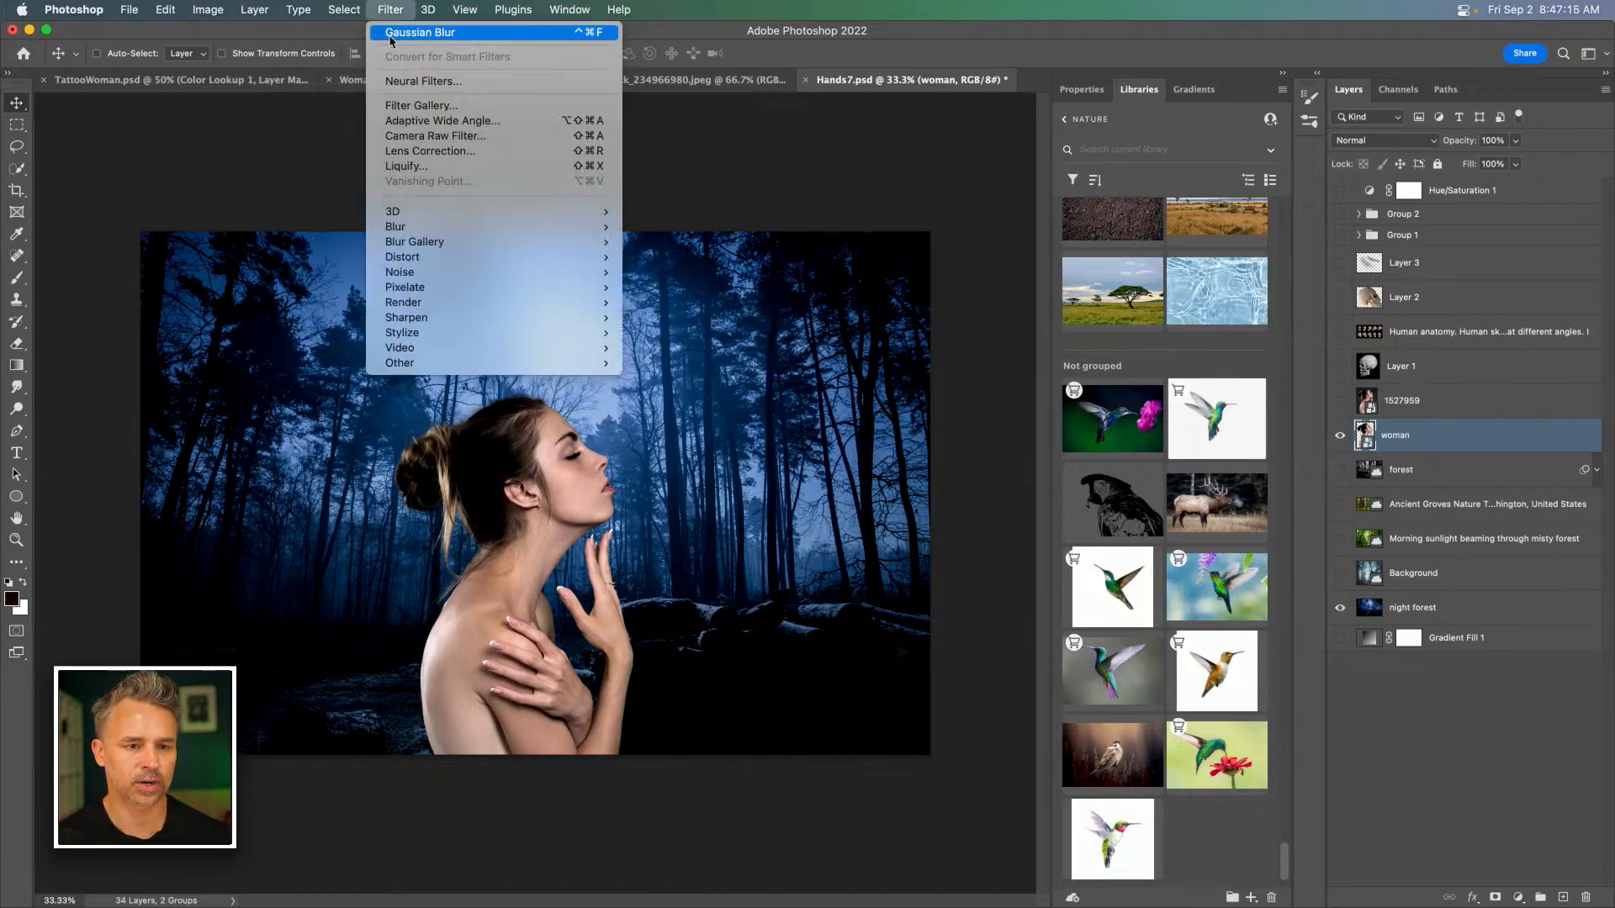
click(403, 82)
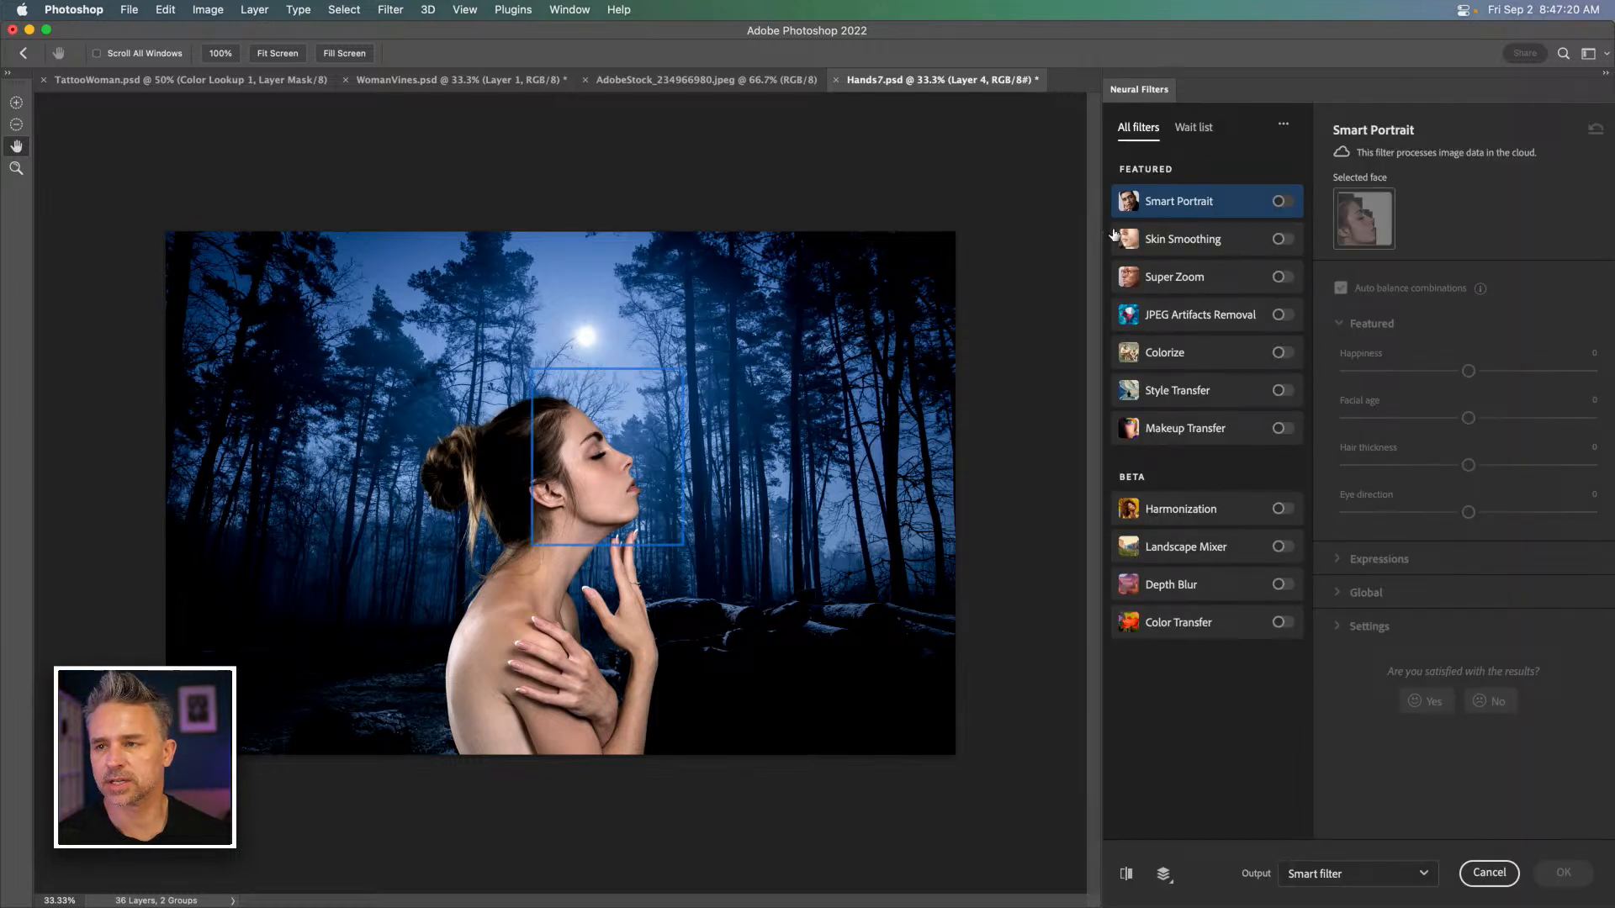
Enable the Harmonization filter with the night forest layer as the reference image.
click(1280, 509)
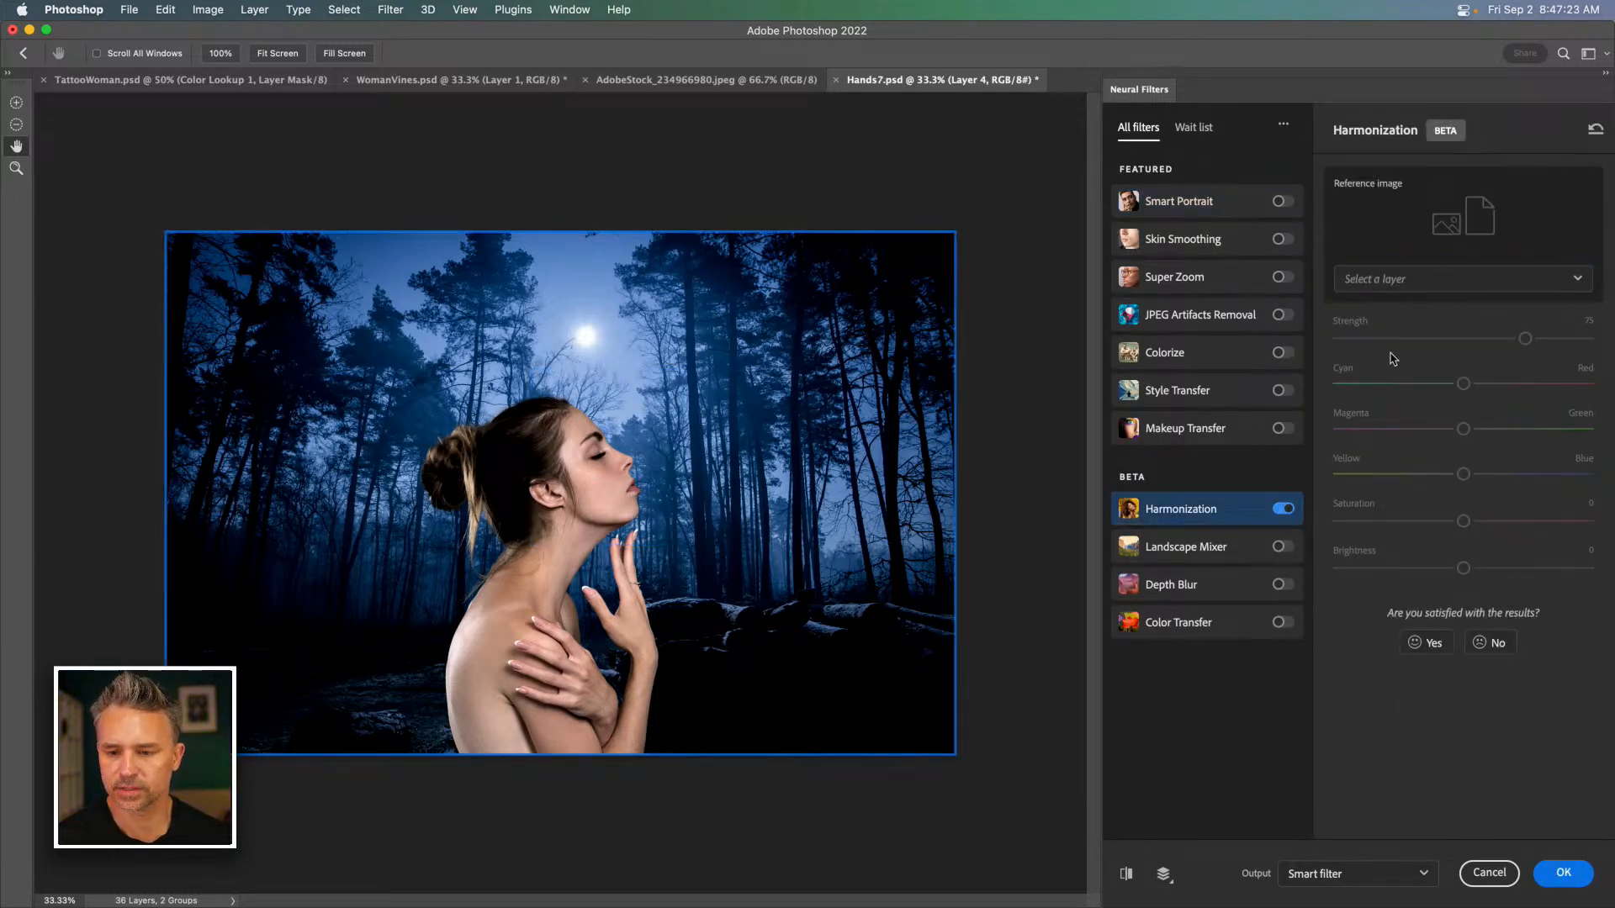
click(1560, 286)
scroll(1488, 670, down, 10)
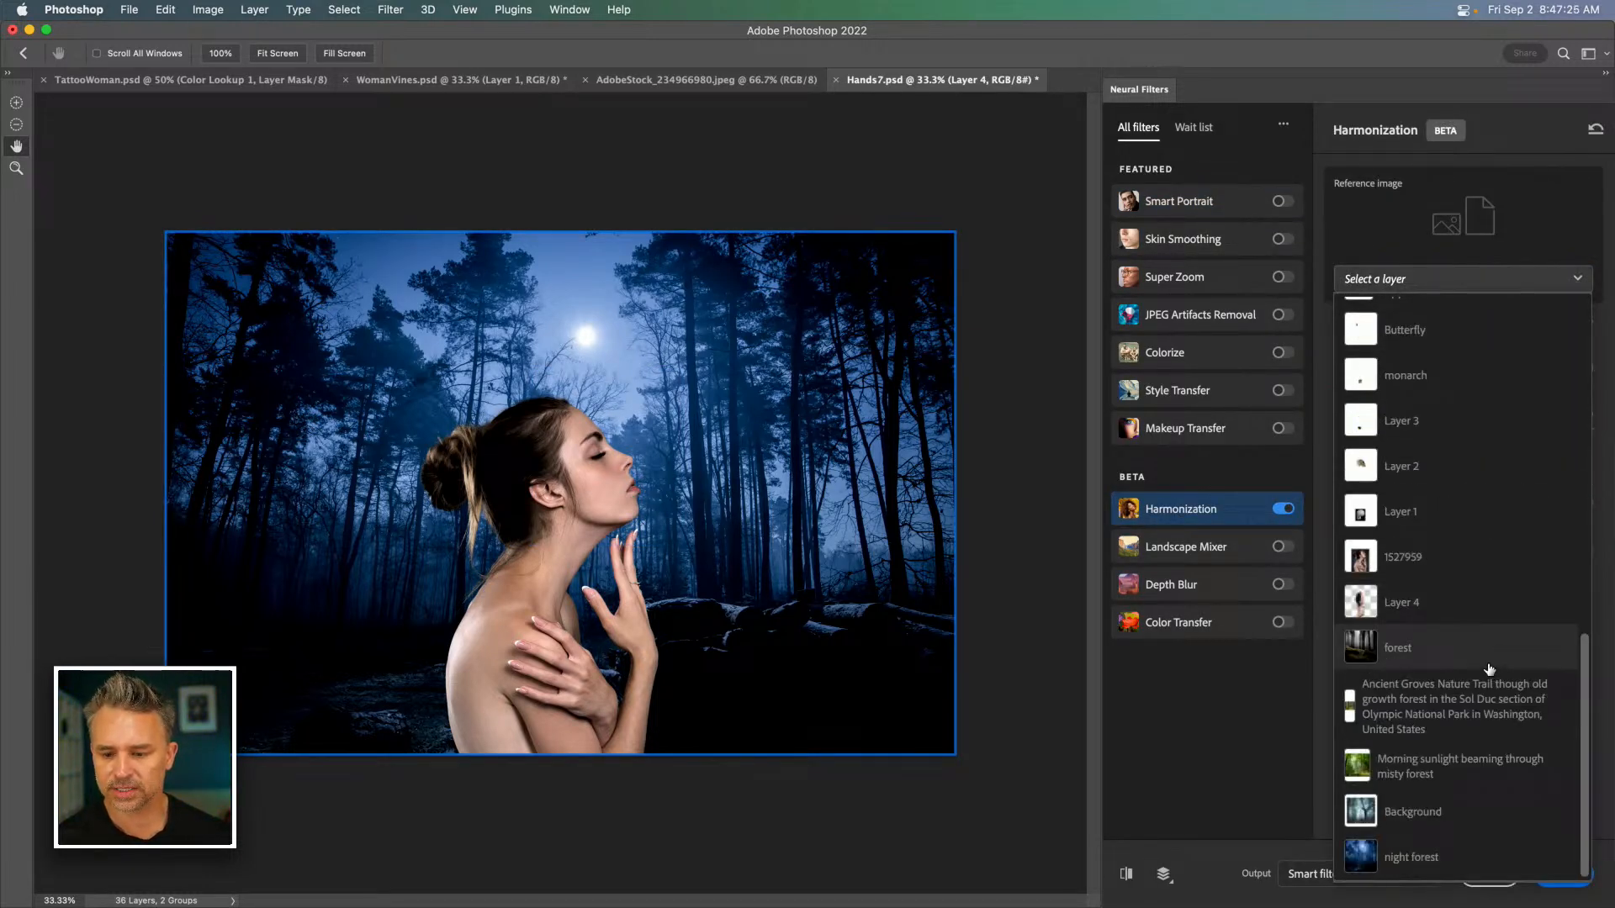
click(1392, 861)
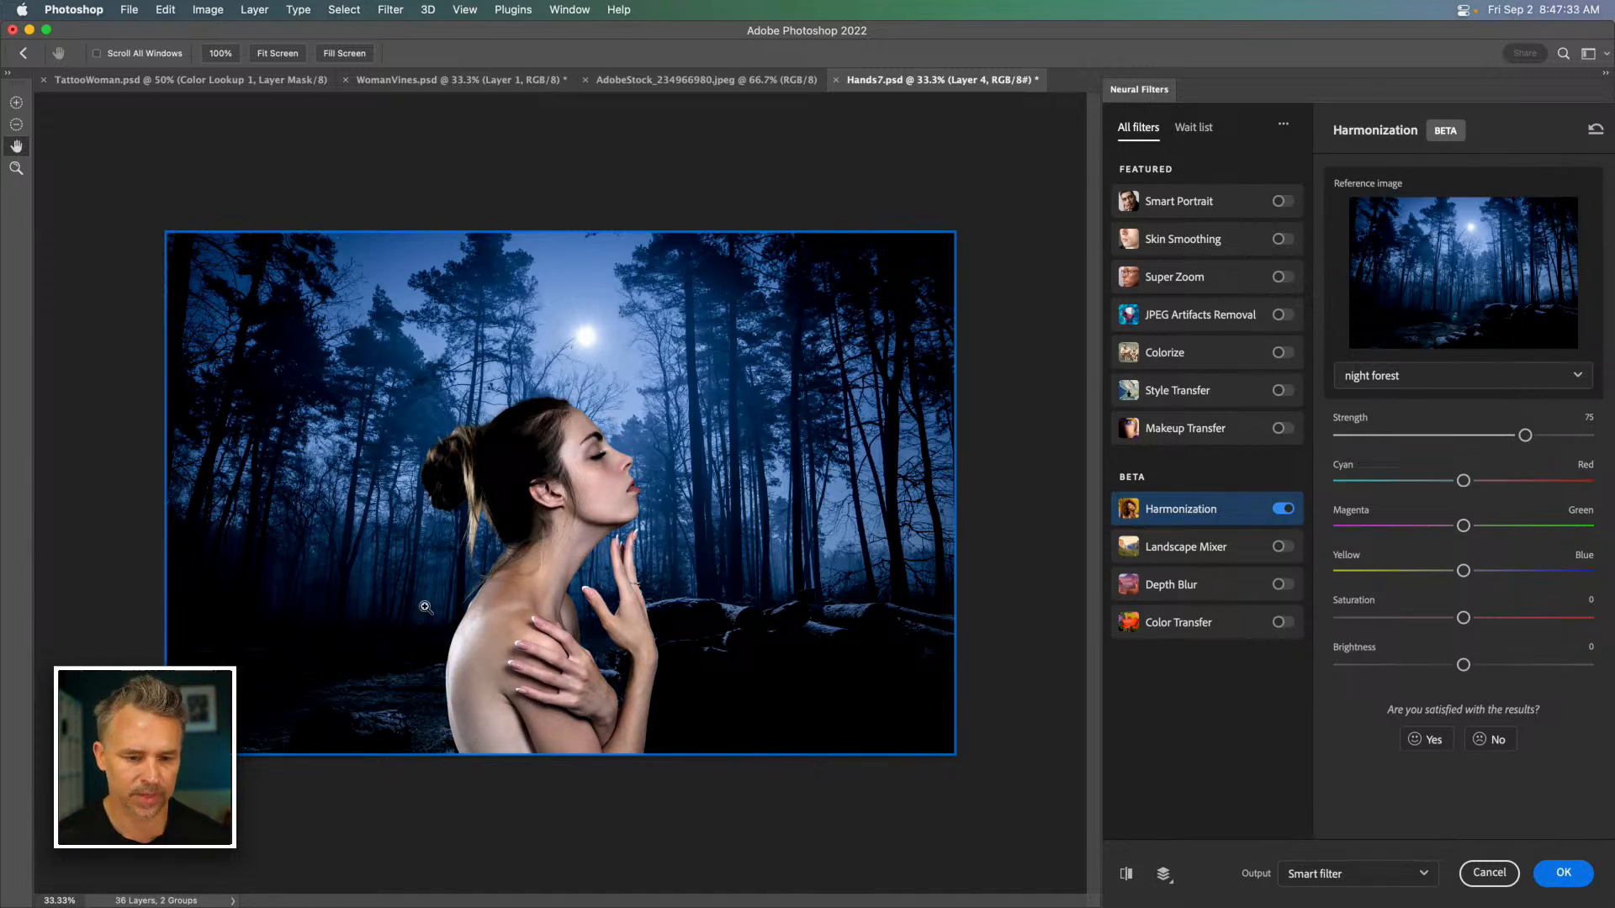
Compare a low Harmonization strength on the woman with a high one and set the Strength to 100.
key(super+equal)
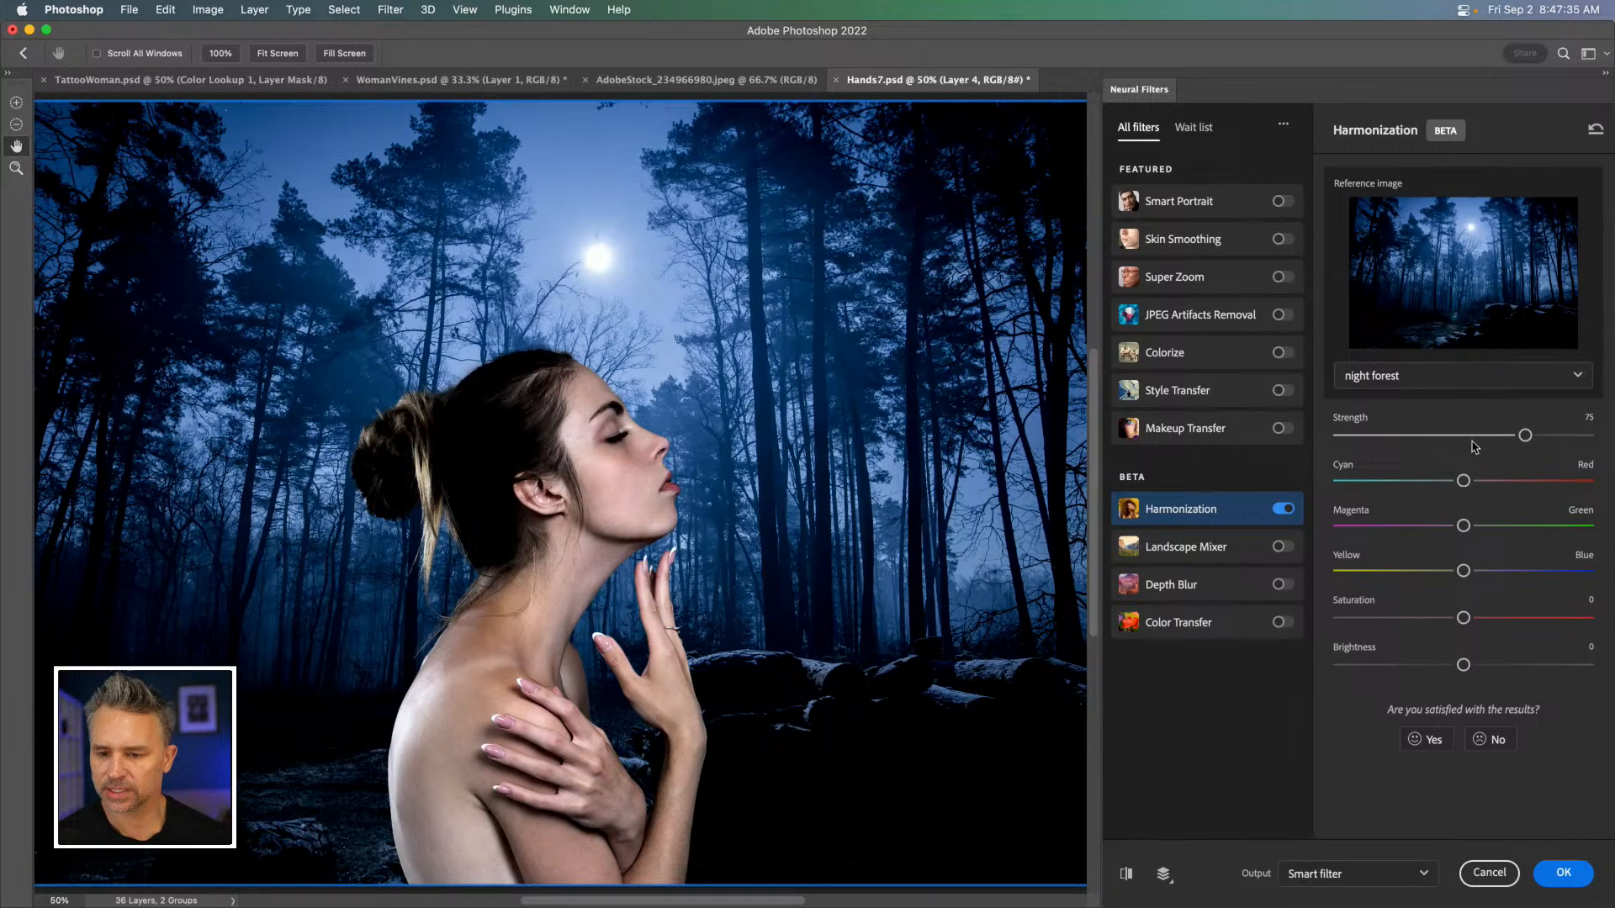
click(1558, 435)
drag(1557, 437, 1611, 437)
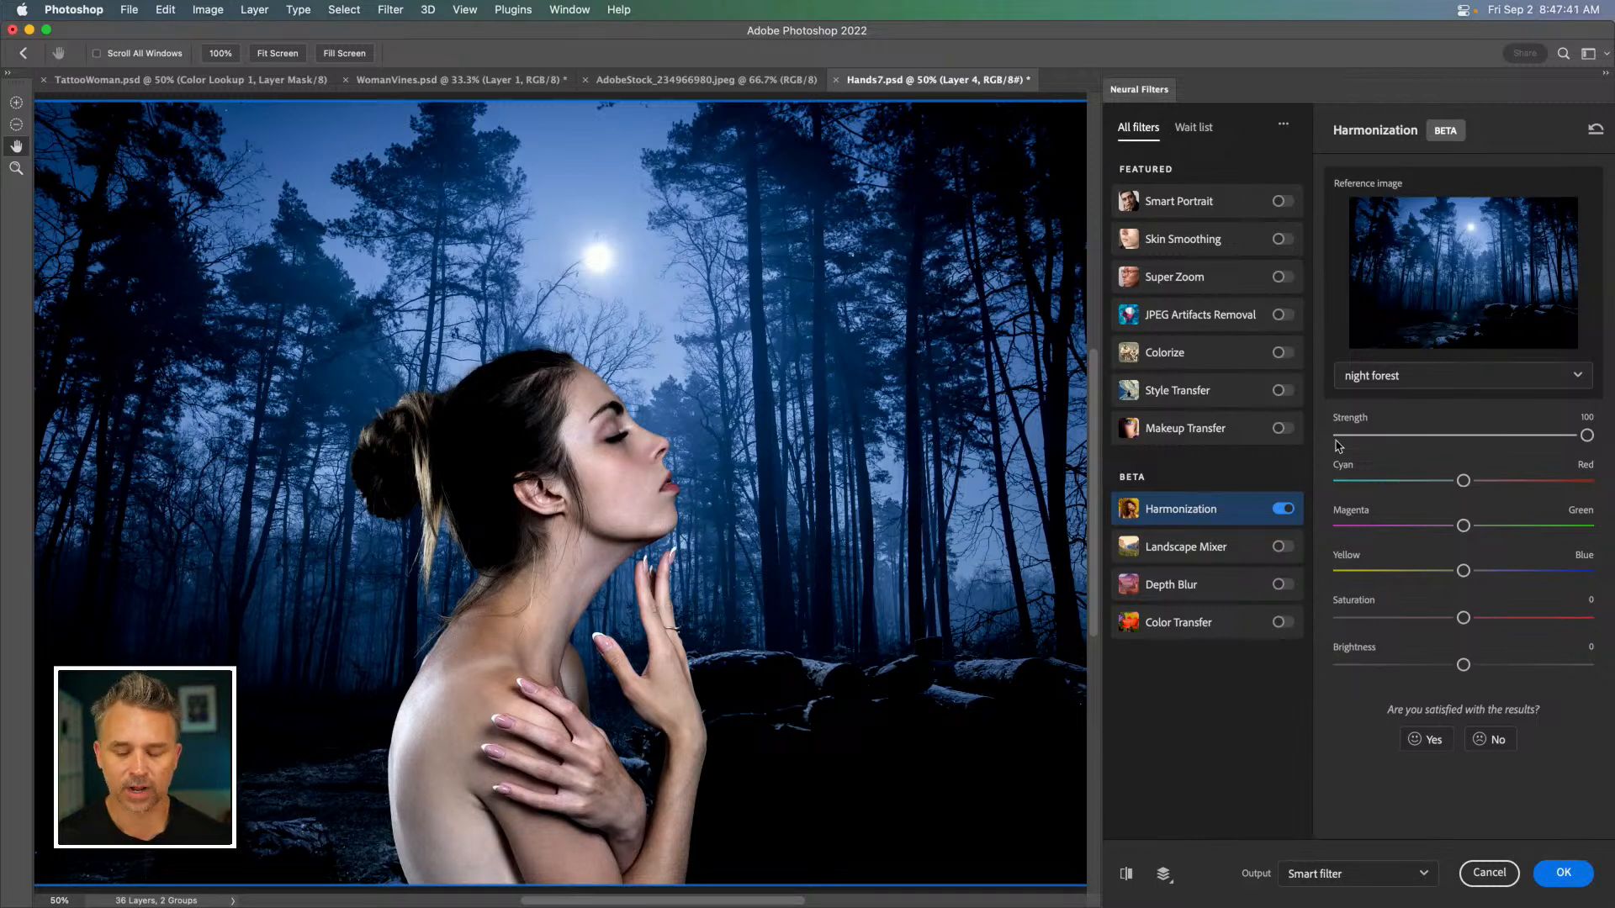
click(1362, 439)
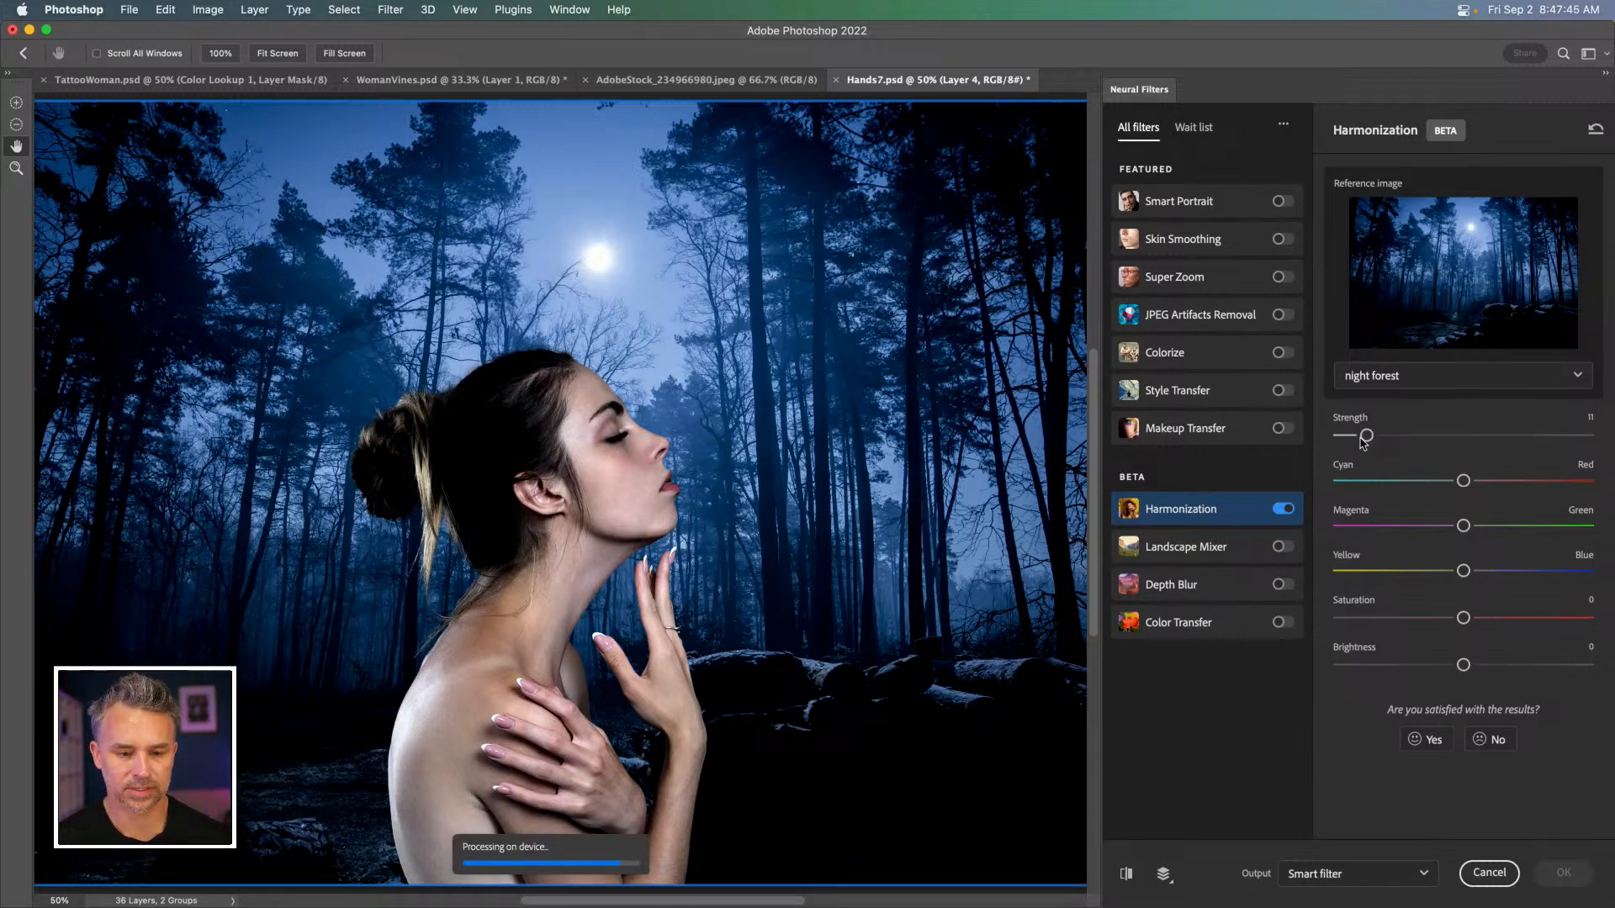
click(1590, 436)
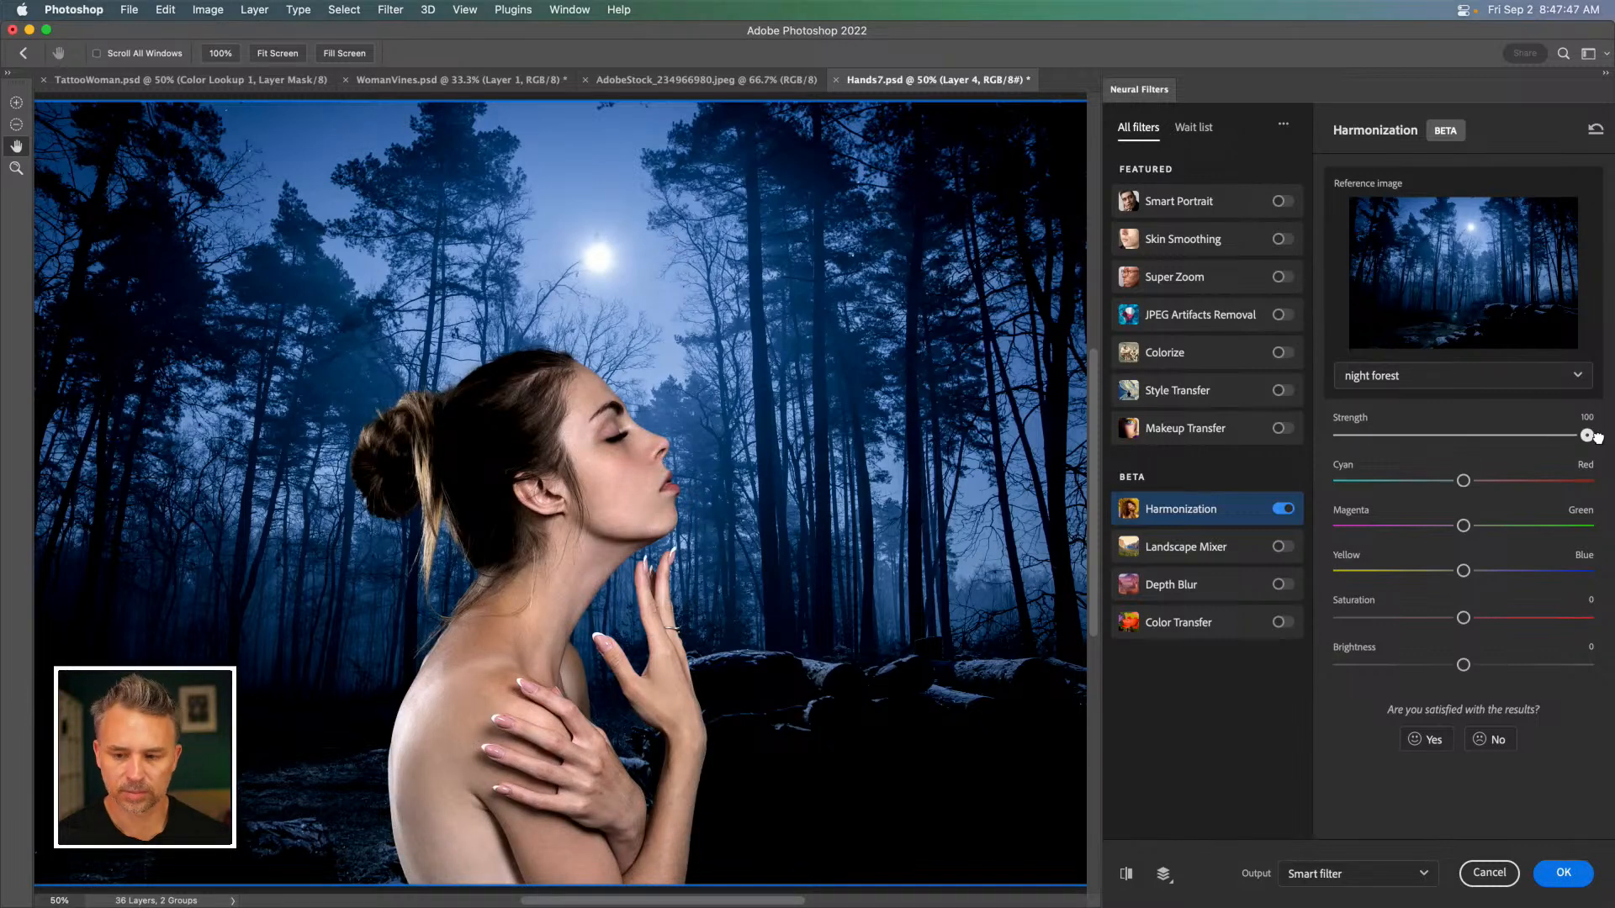
drag(1593, 436, 1607, 442)
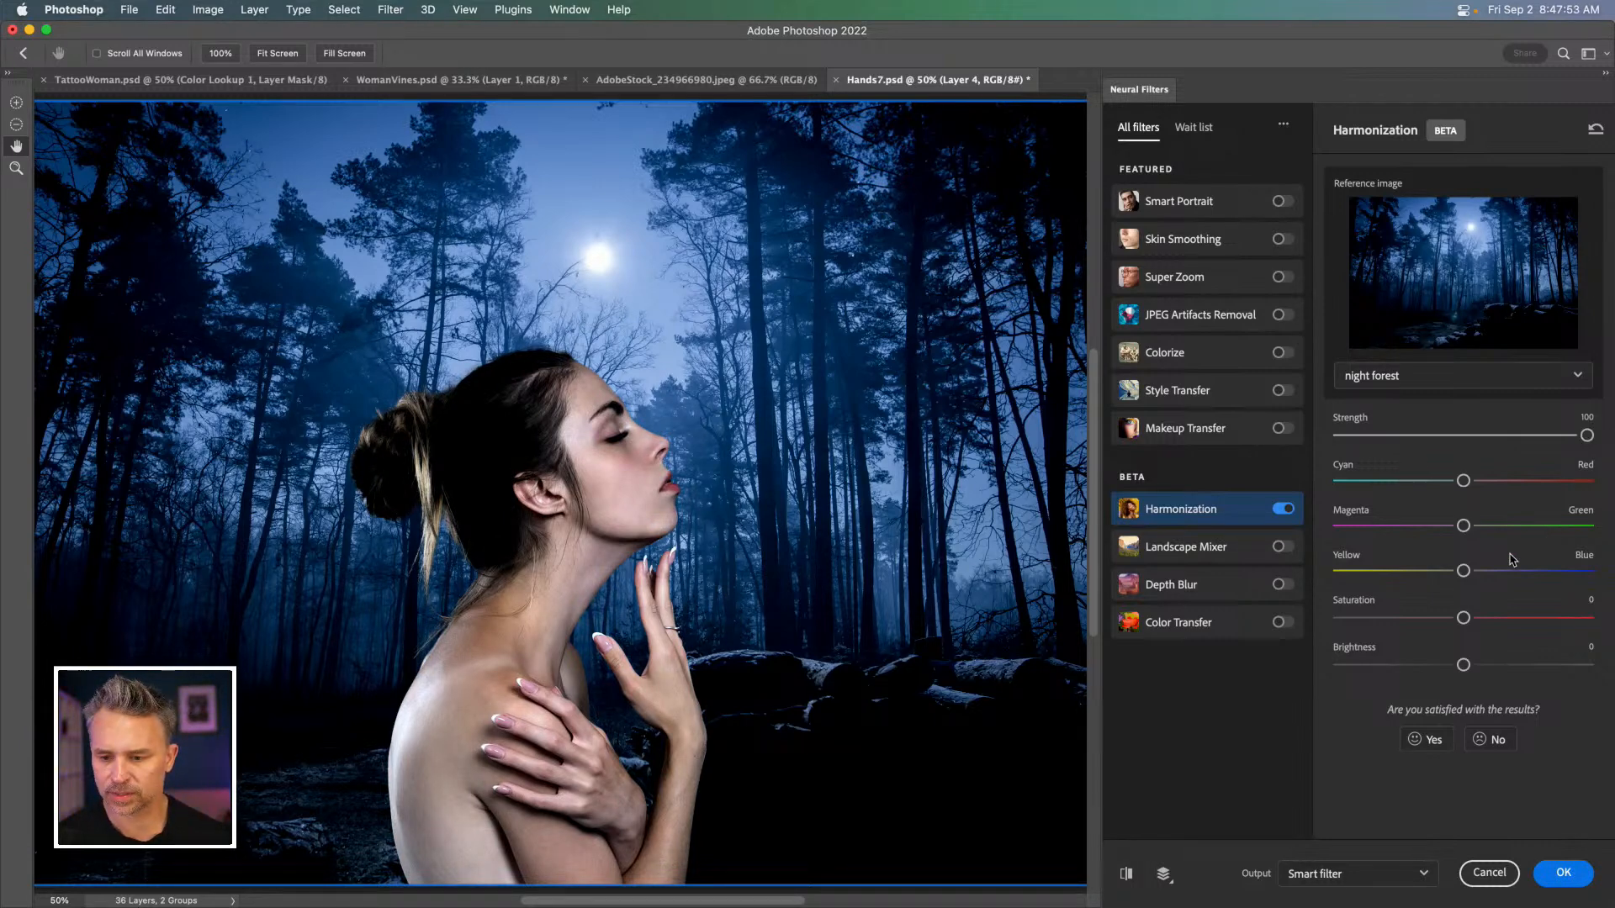
Shift the Harmonization color balance strongly toward blue and slightly toward cyan, and apply the result as a smart filter.
click(1558, 571)
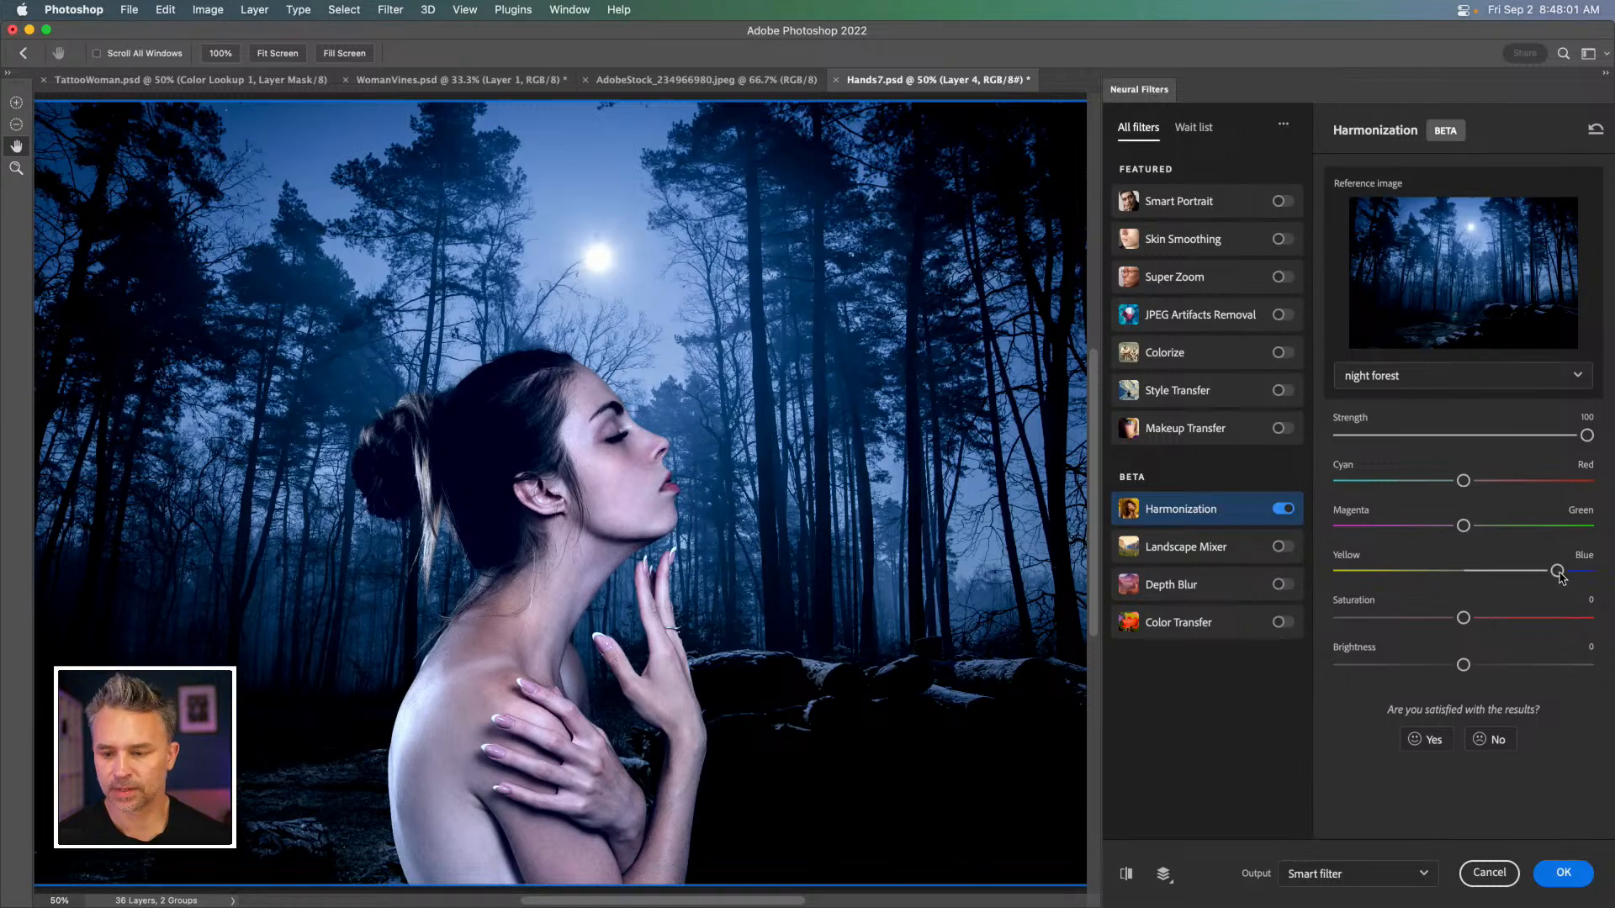
drag(1463, 480, 1383, 480)
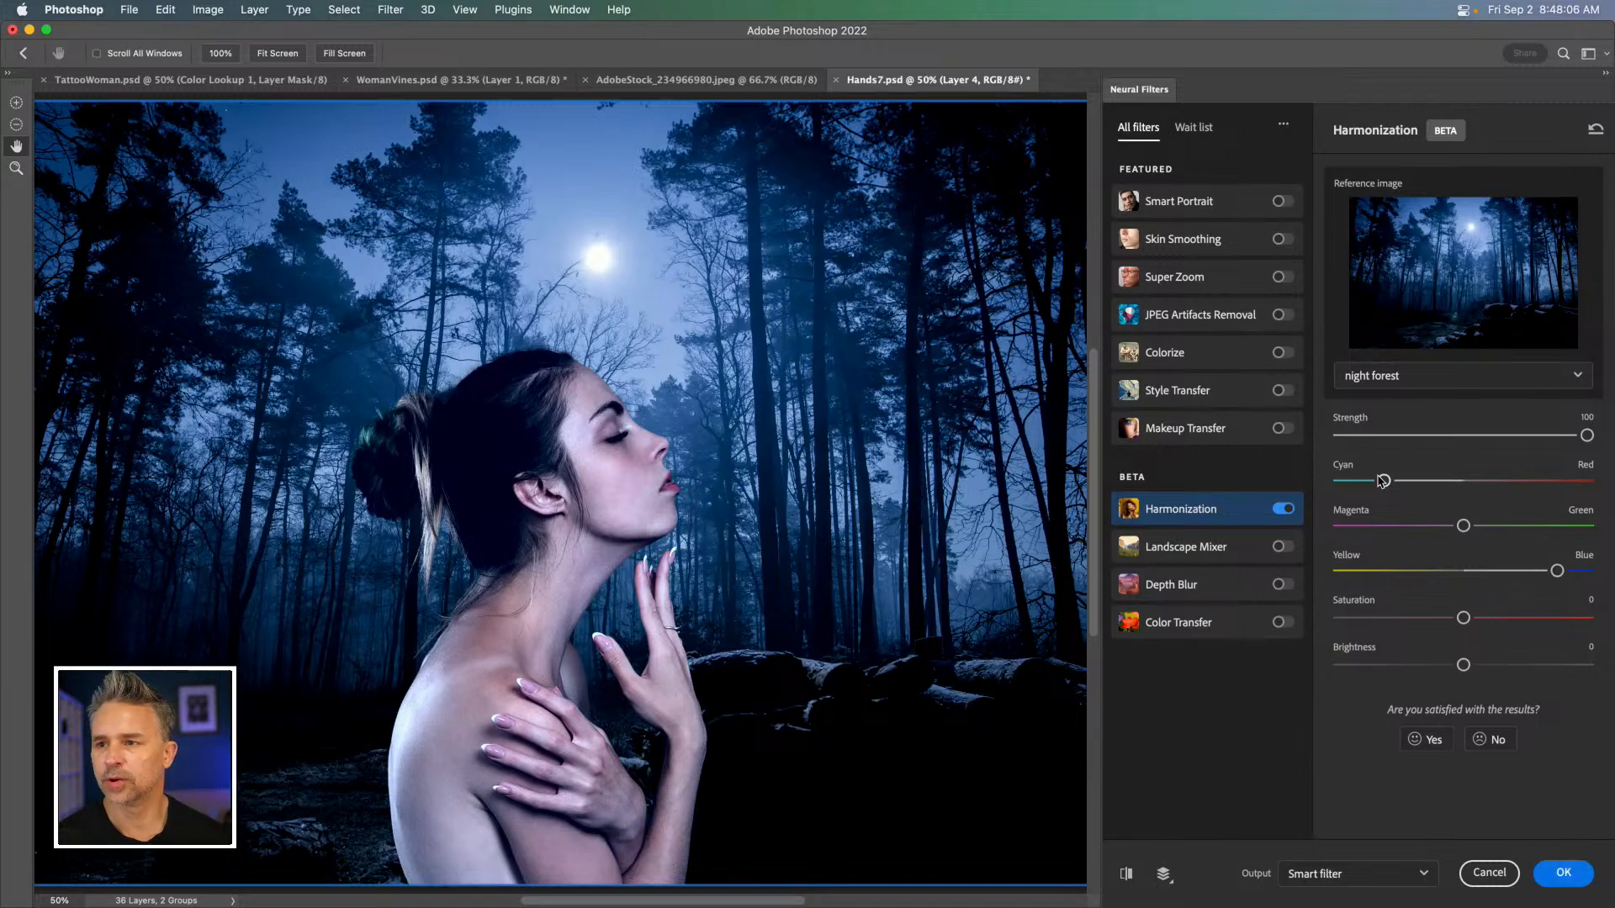
drag(1383, 480, 1423, 481)
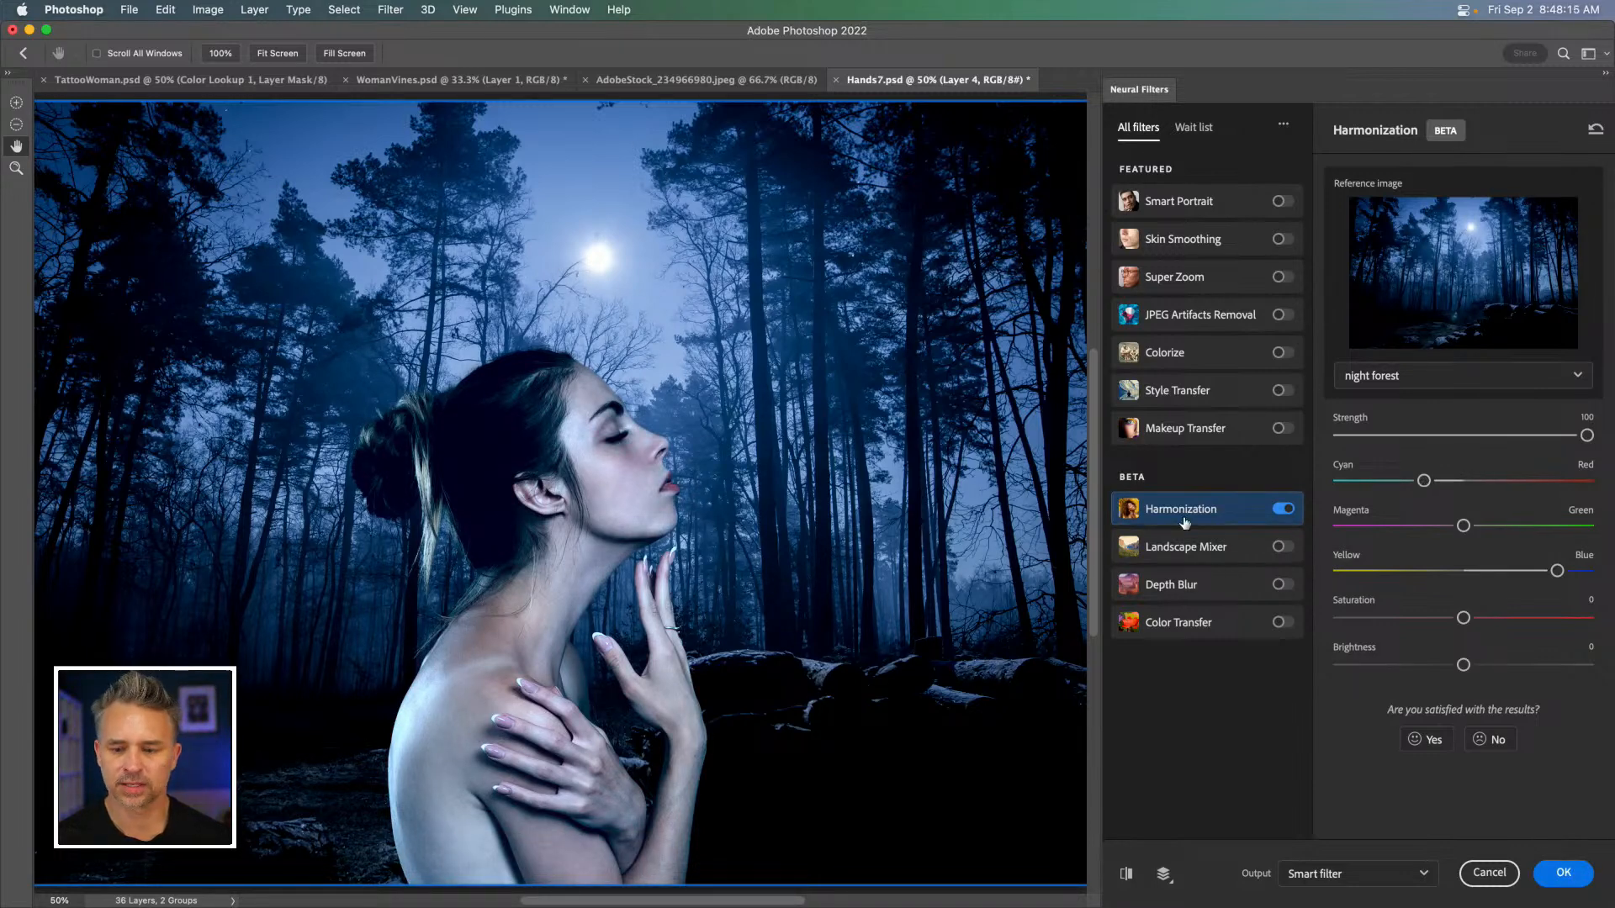
click(1566, 874)
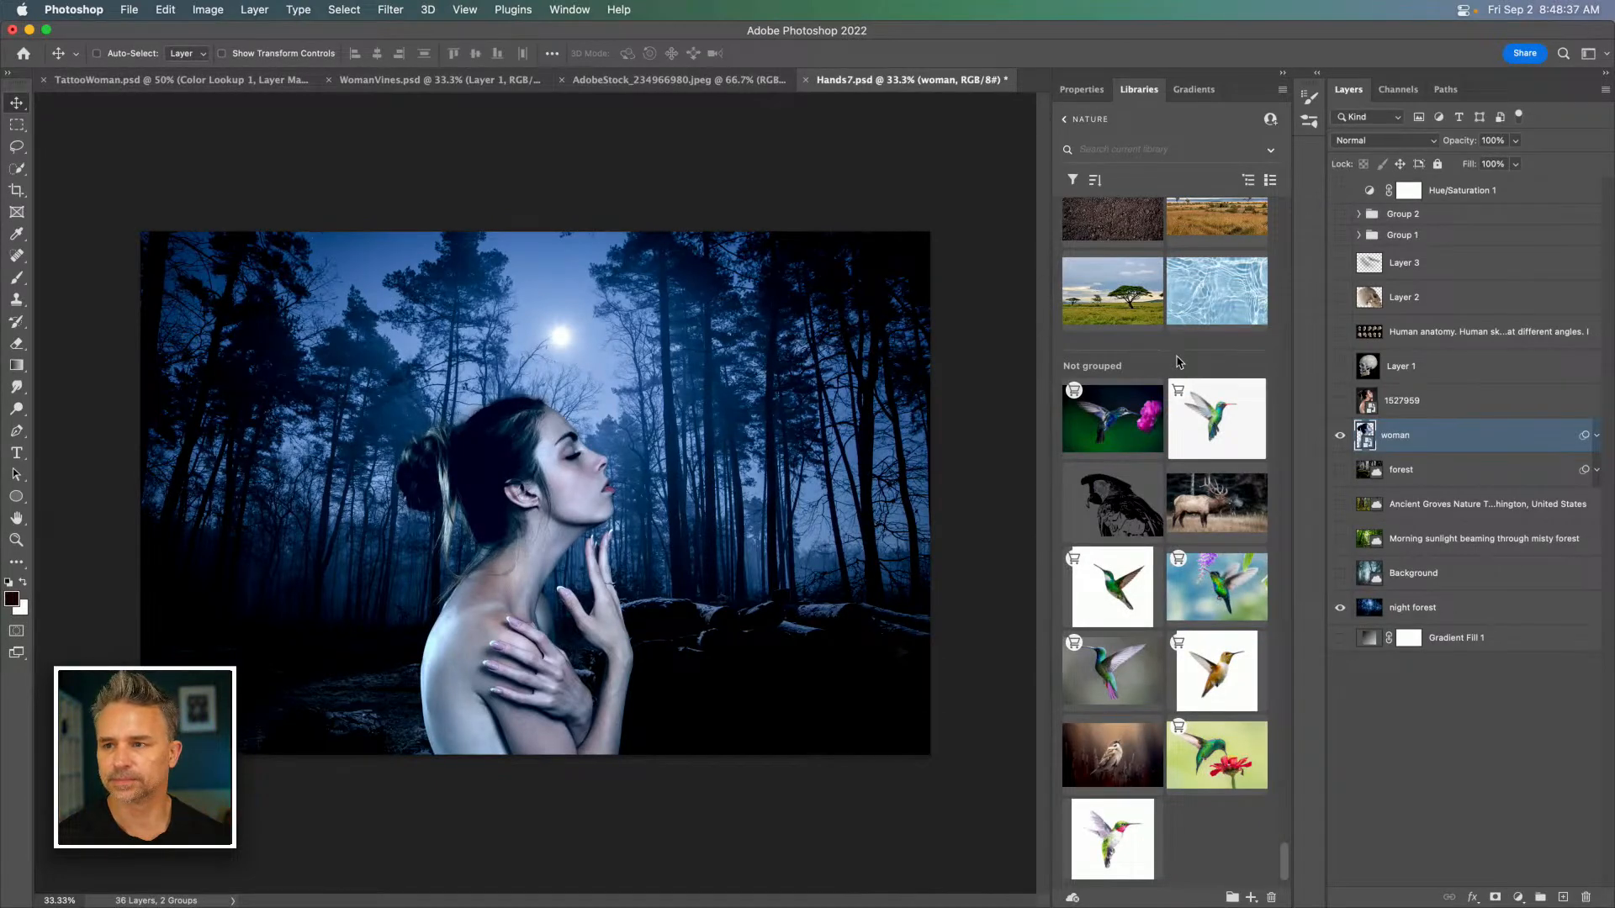
Check the composite with the woman layer hidden and shown, and view the smart filters attached to that layer.
click(1341, 435)
click(1341, 435)
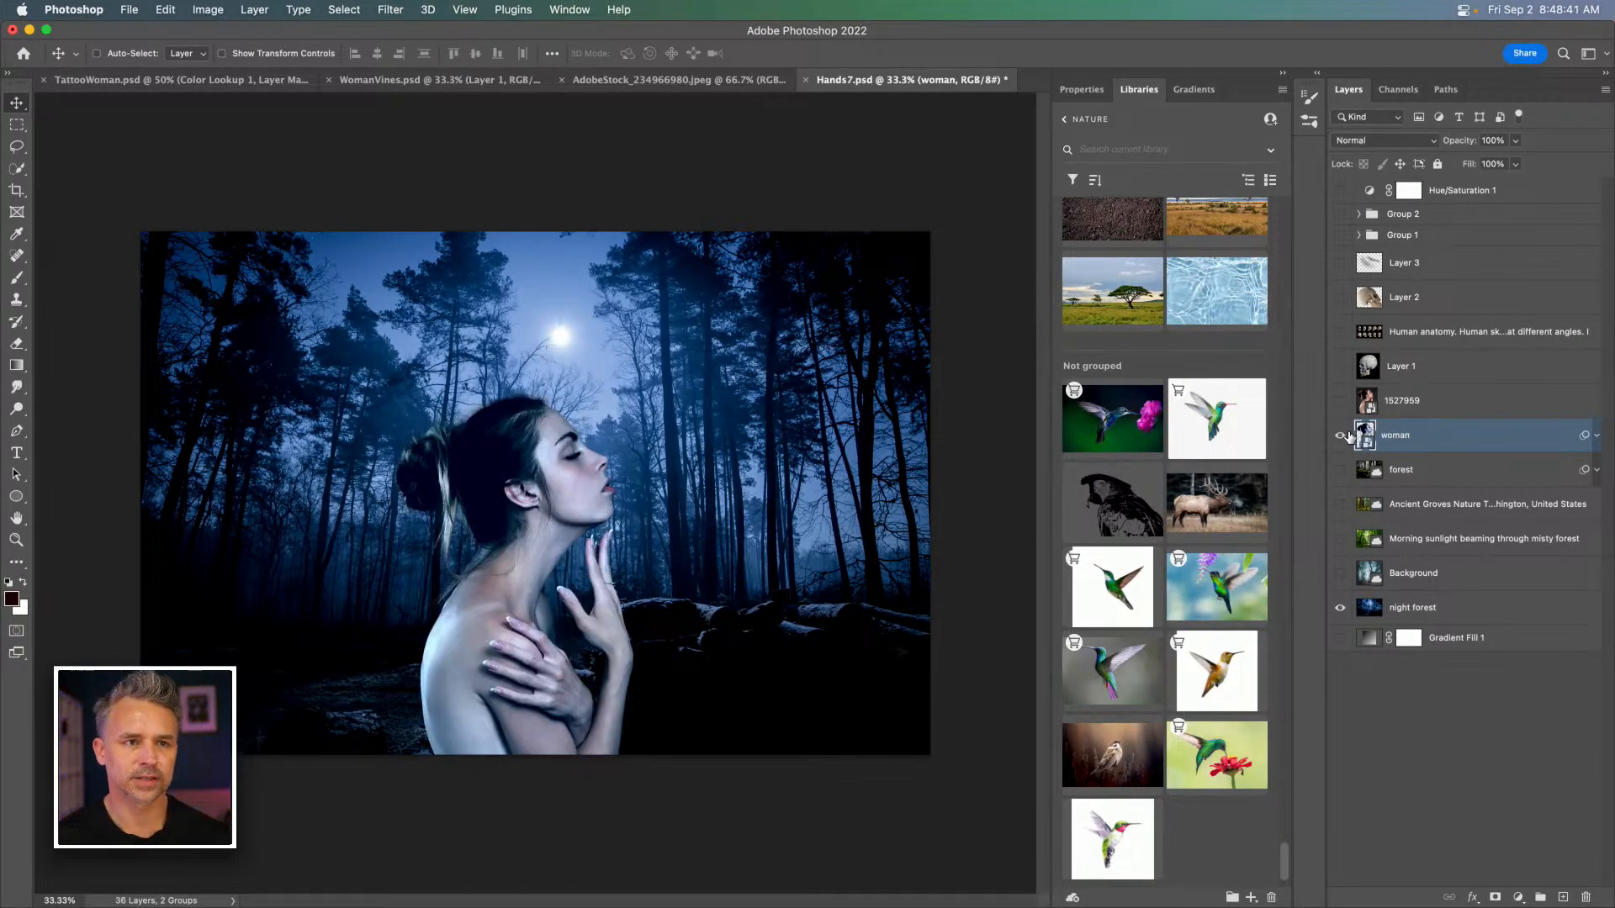
key(super+equal)
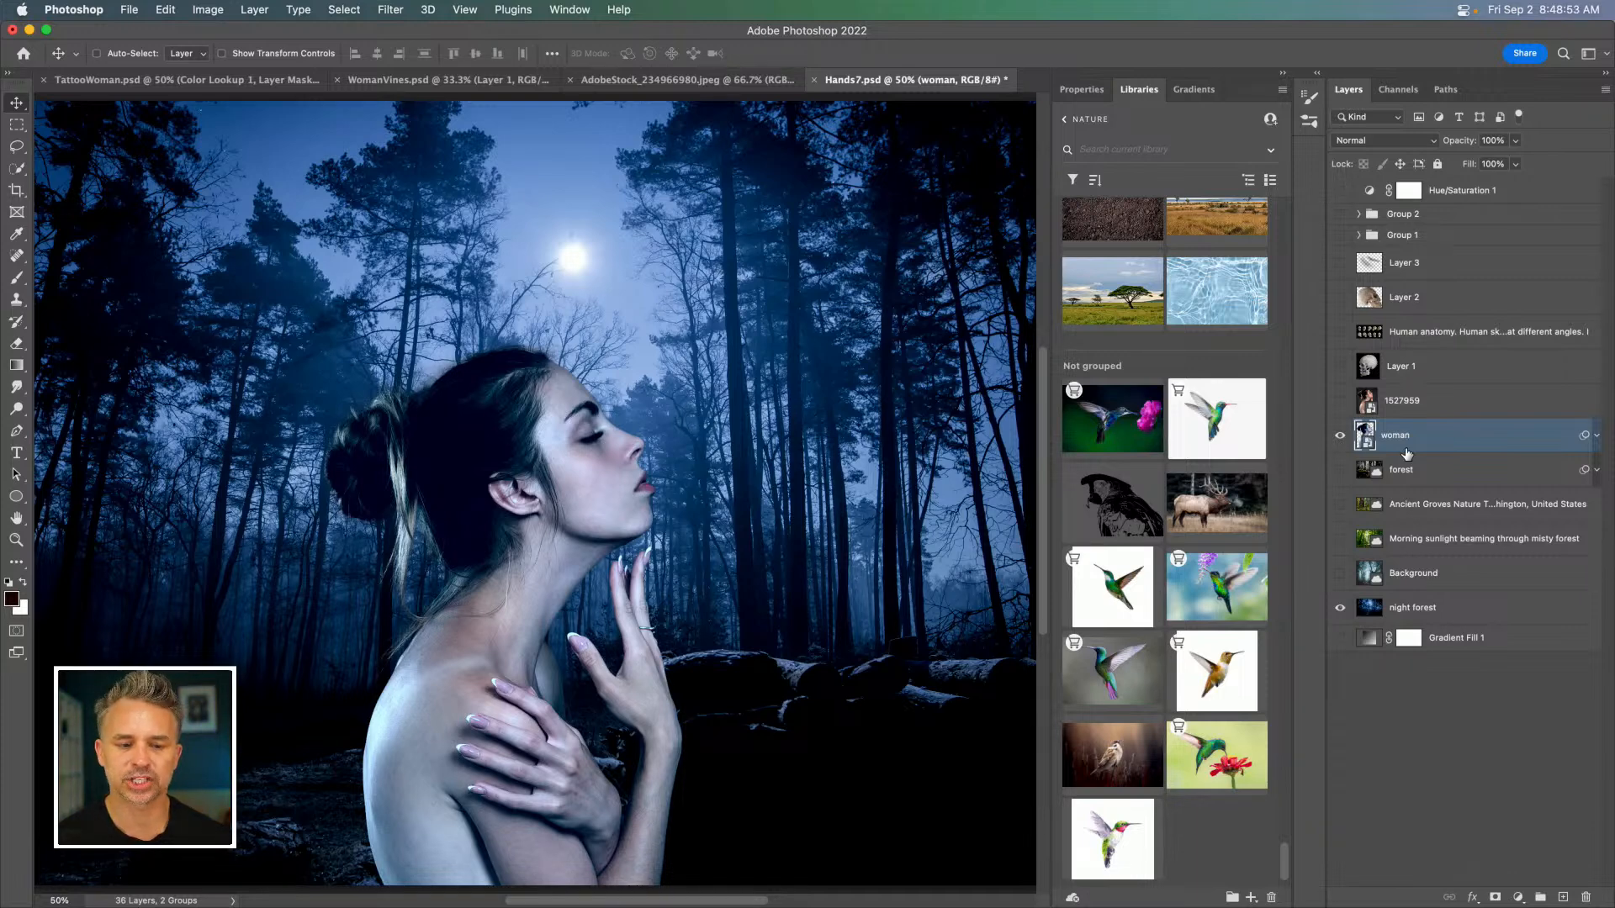
click(1596, 437)
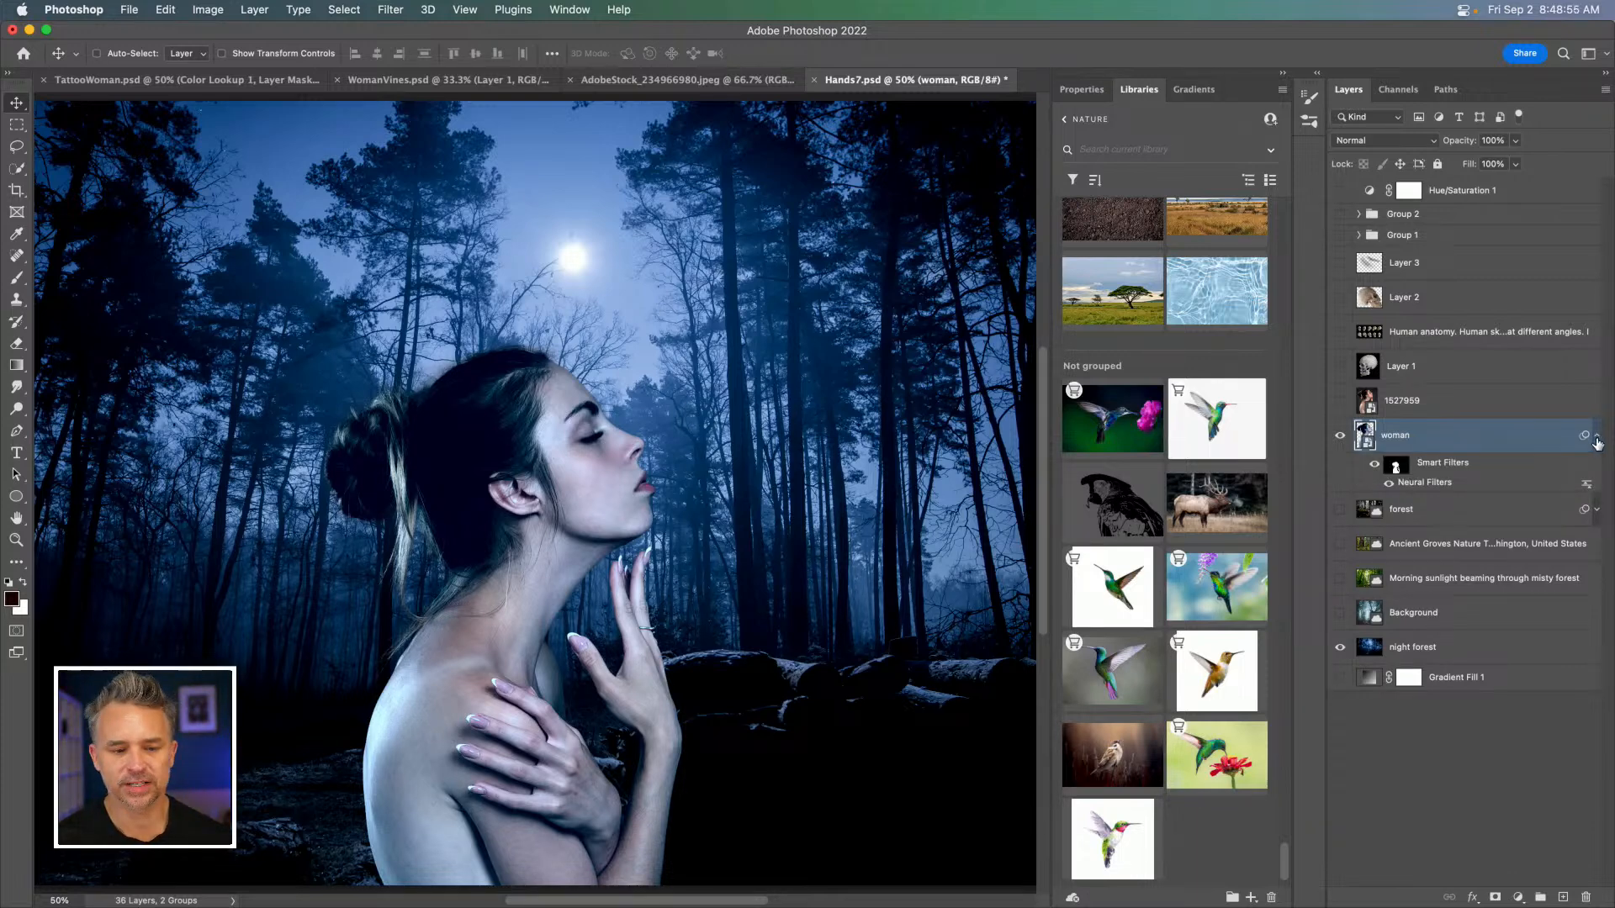
click(1596, 437)
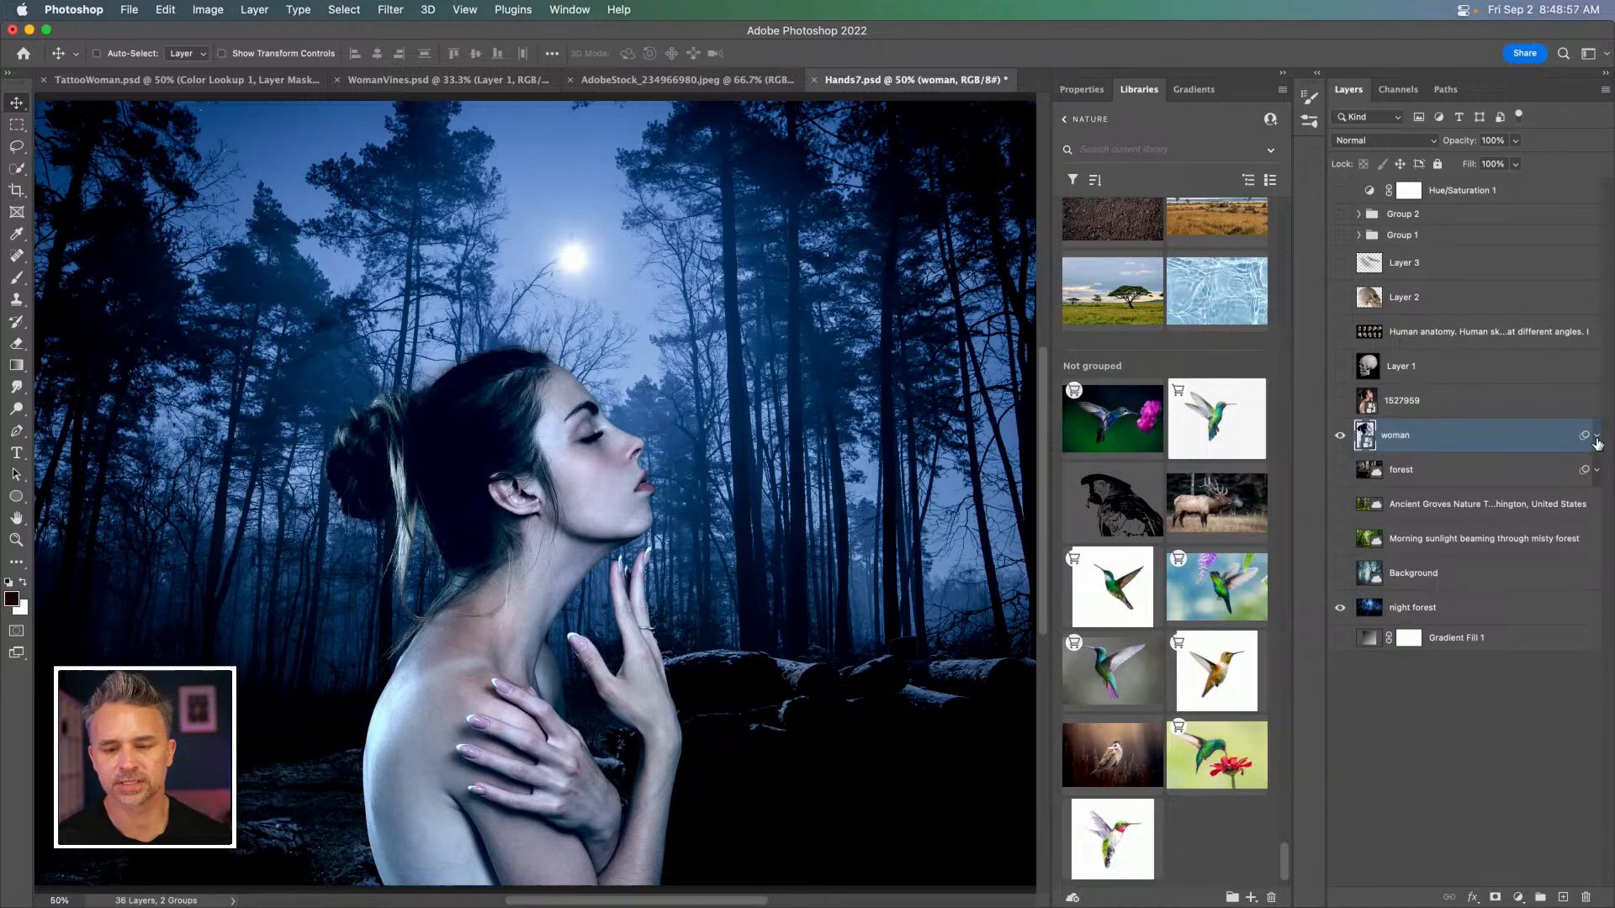
Show Group 1 with the flowers and butterflies, and turn off the Neural Filters smart filter on the woman layer.
click(1340, 236)
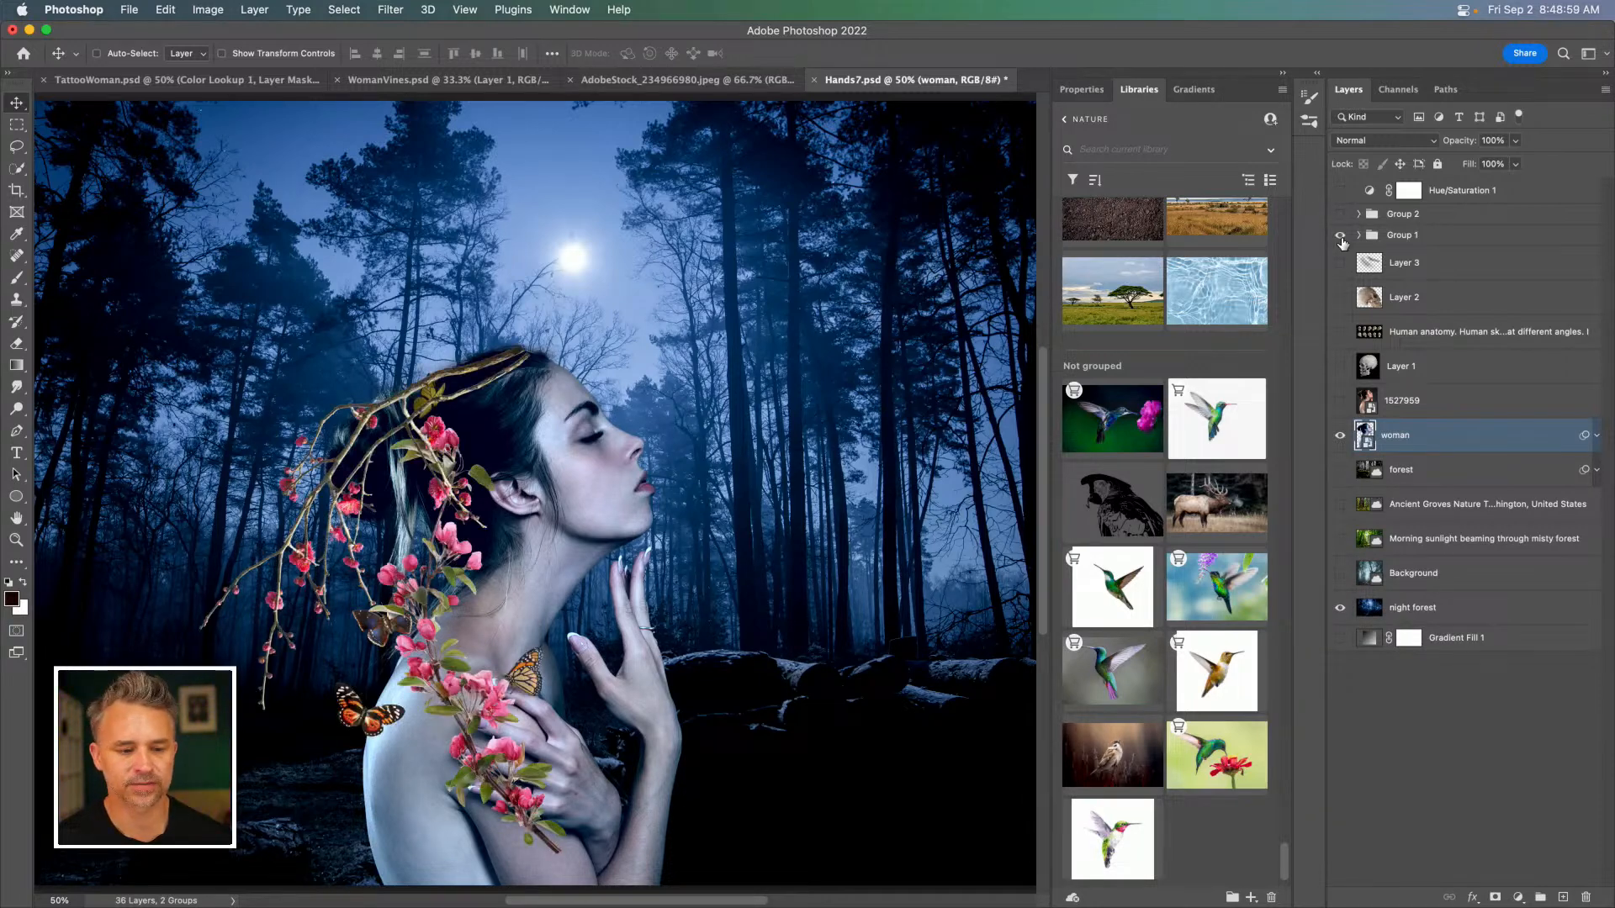
click(1586, 437)
click(1388, 483)
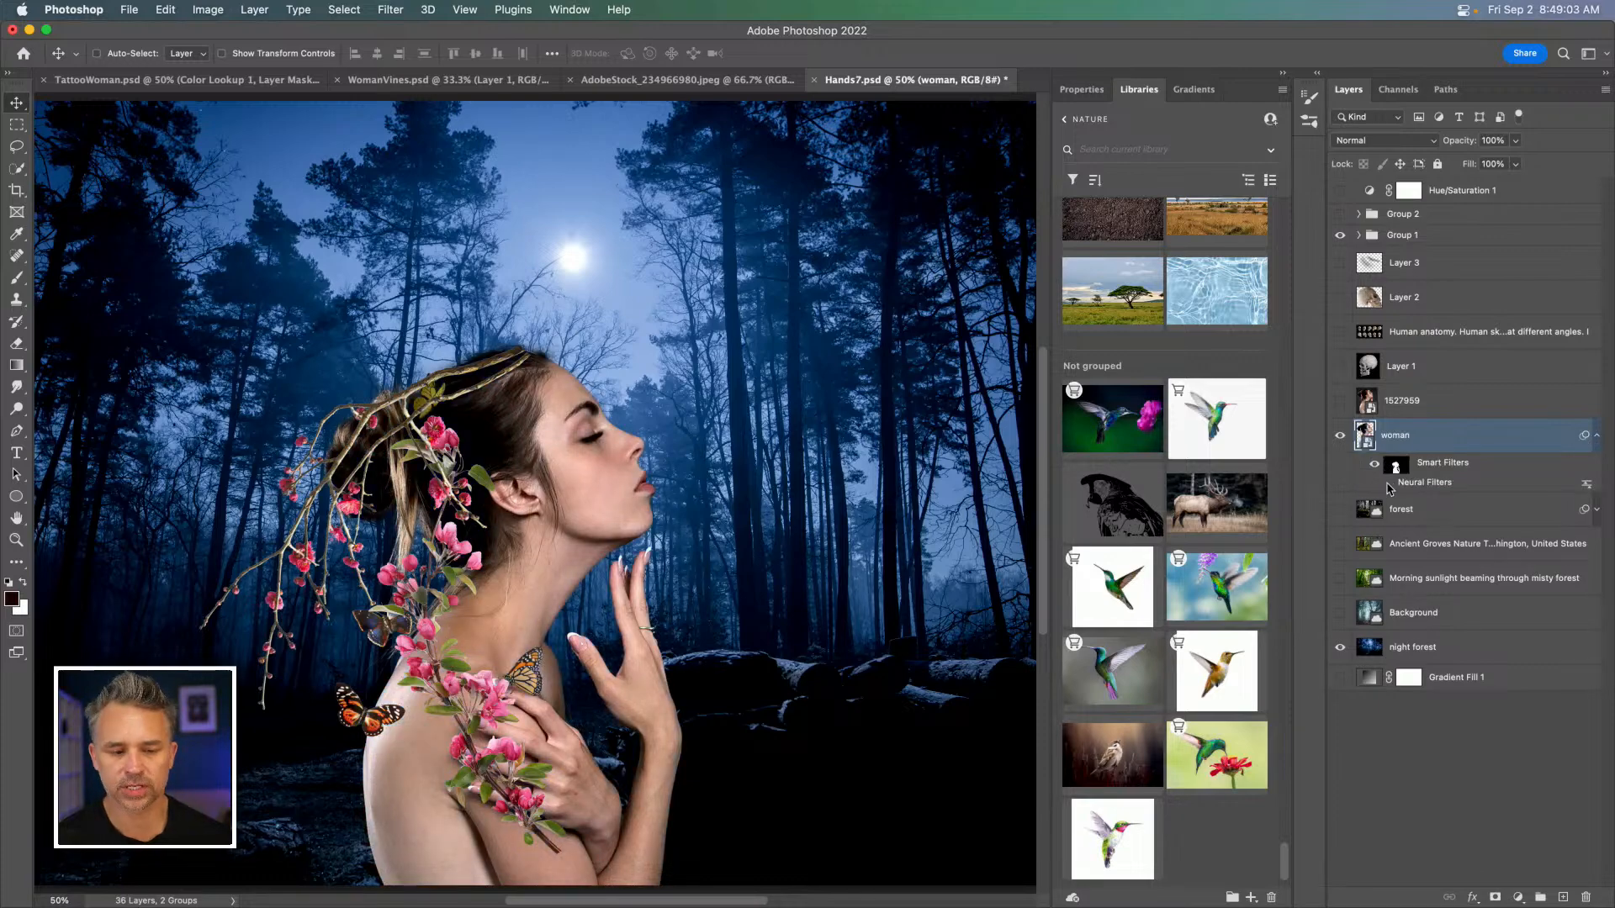
key(super+plus)
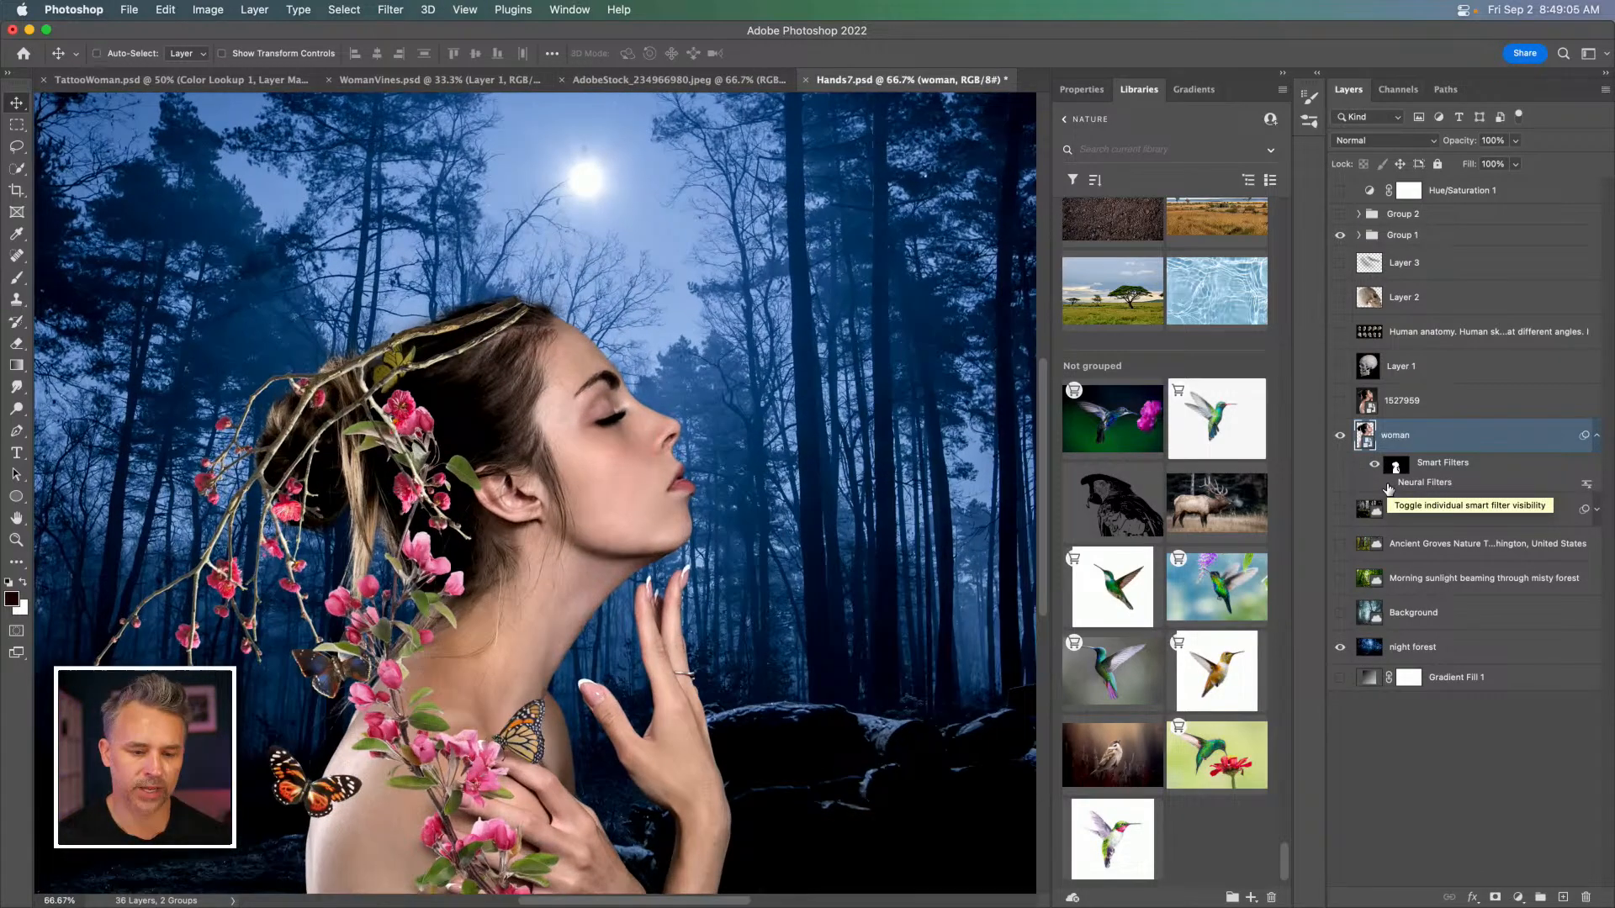
drag(493, 621, 649, 514)
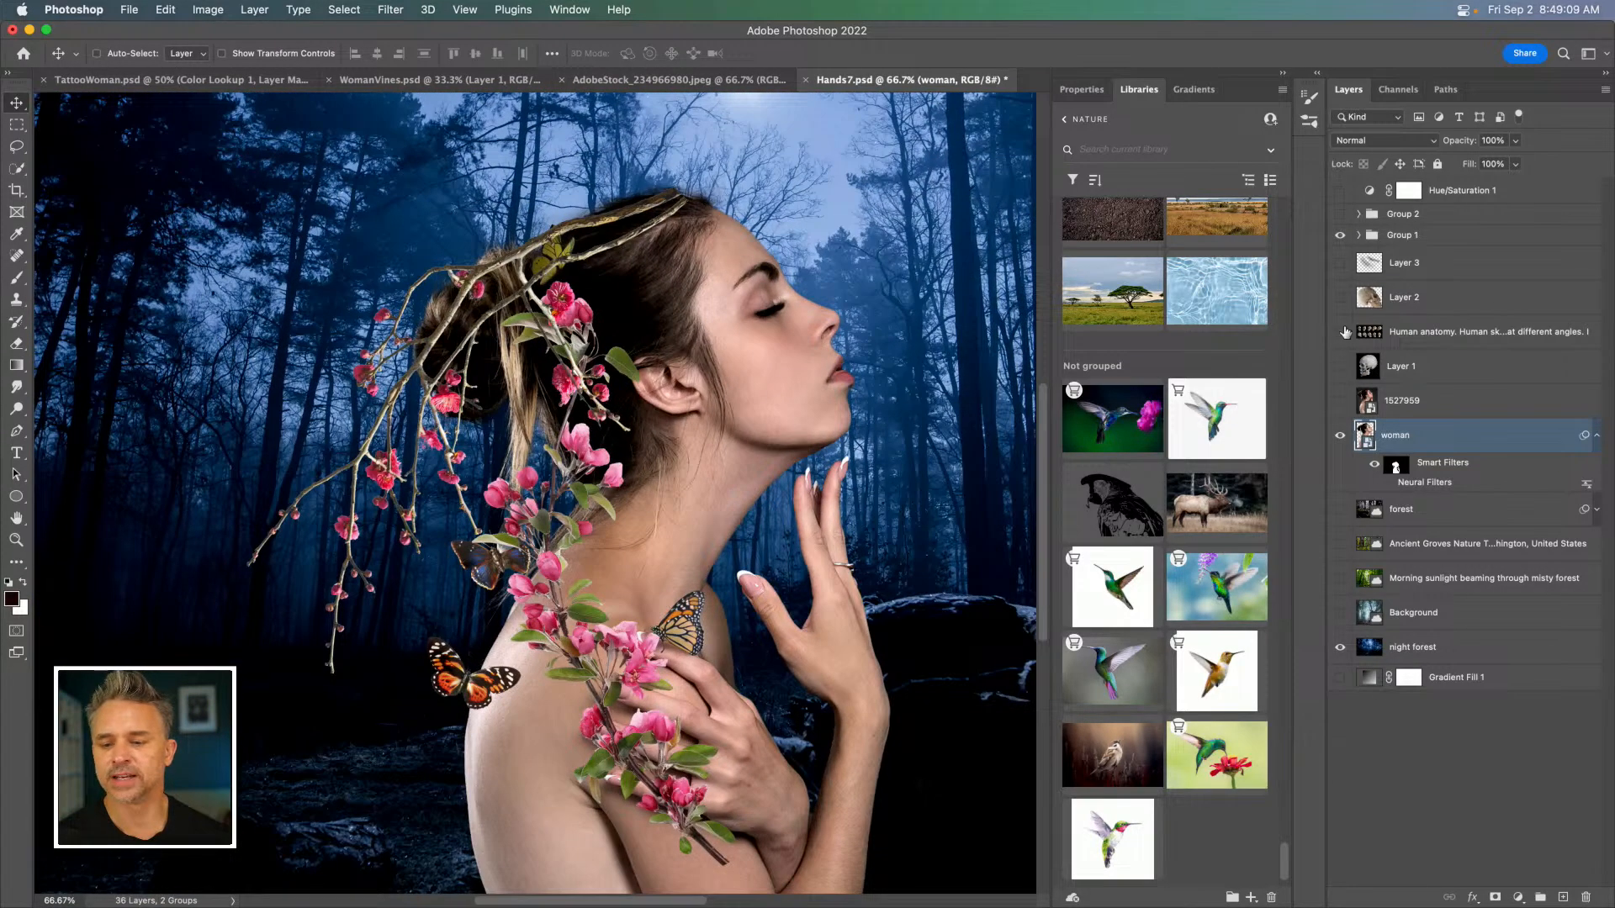
Expand Group 1 and select its Plum Blossom layer.
click(1350, 241)
click(1359, 237)
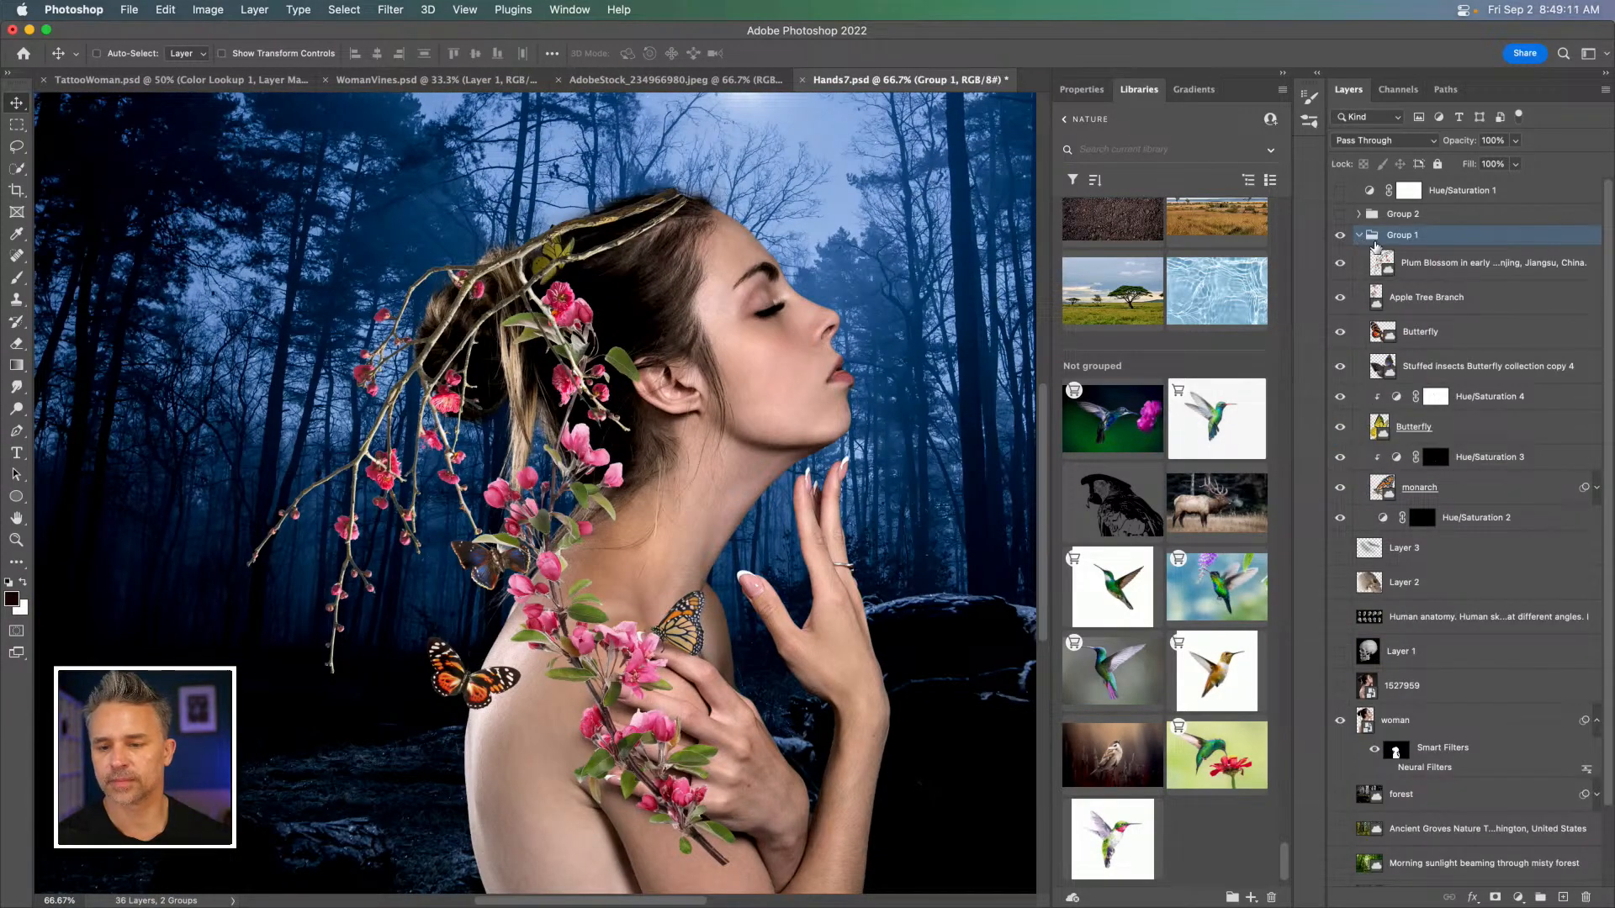
click(1427, 272)
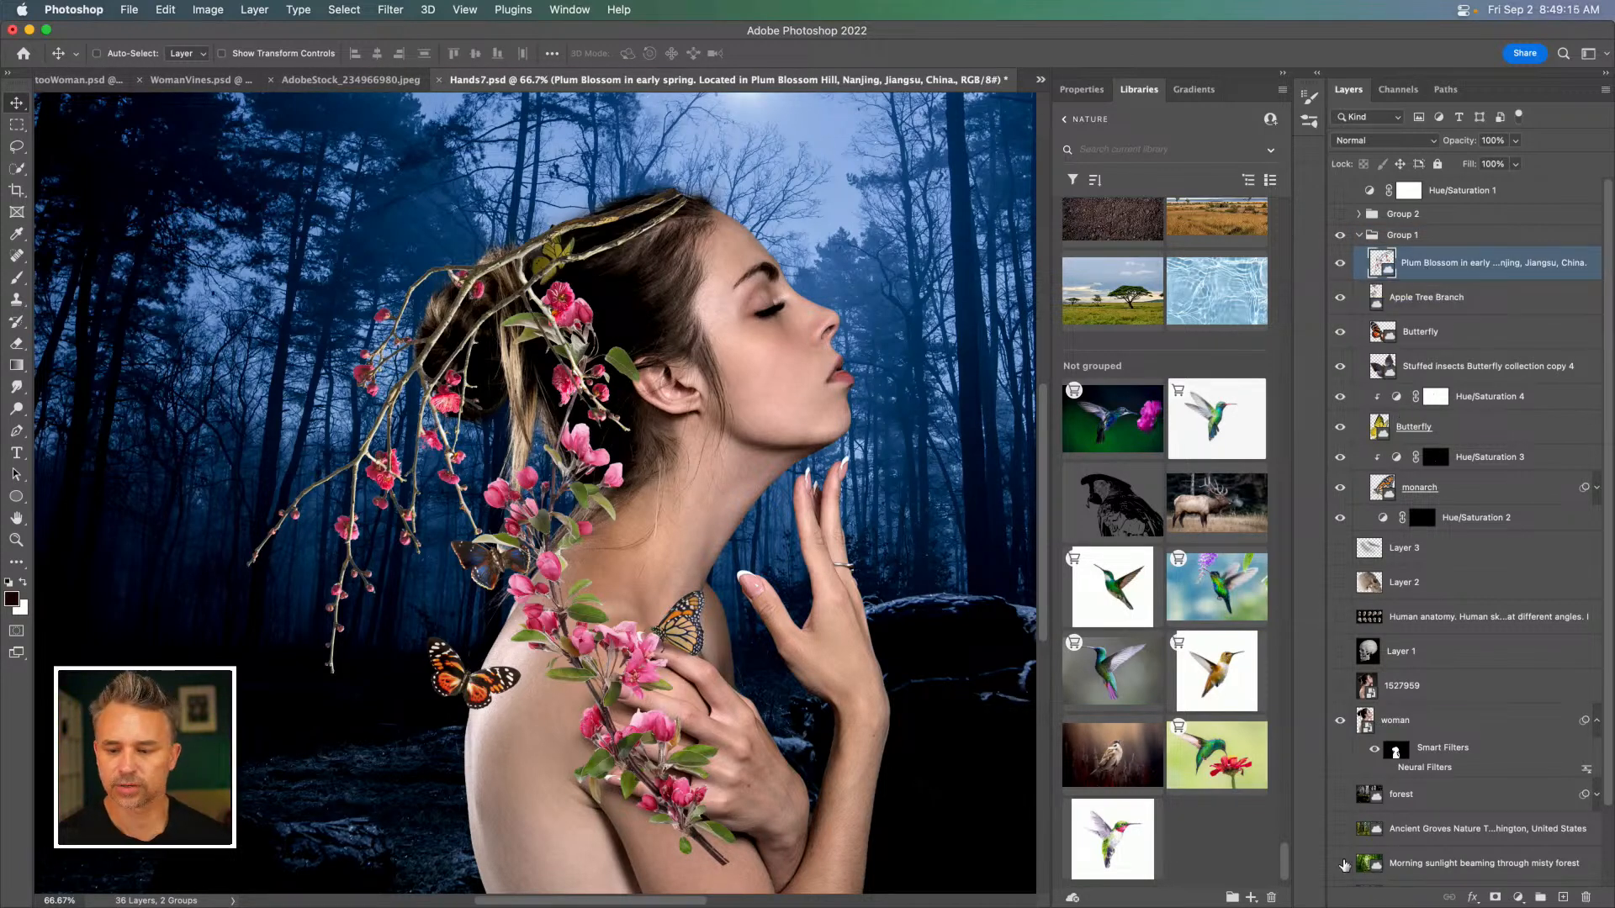
Try to turn the Neural Filters smart filter on the woman layer back on.
key(super+minus)
key(super+minus)
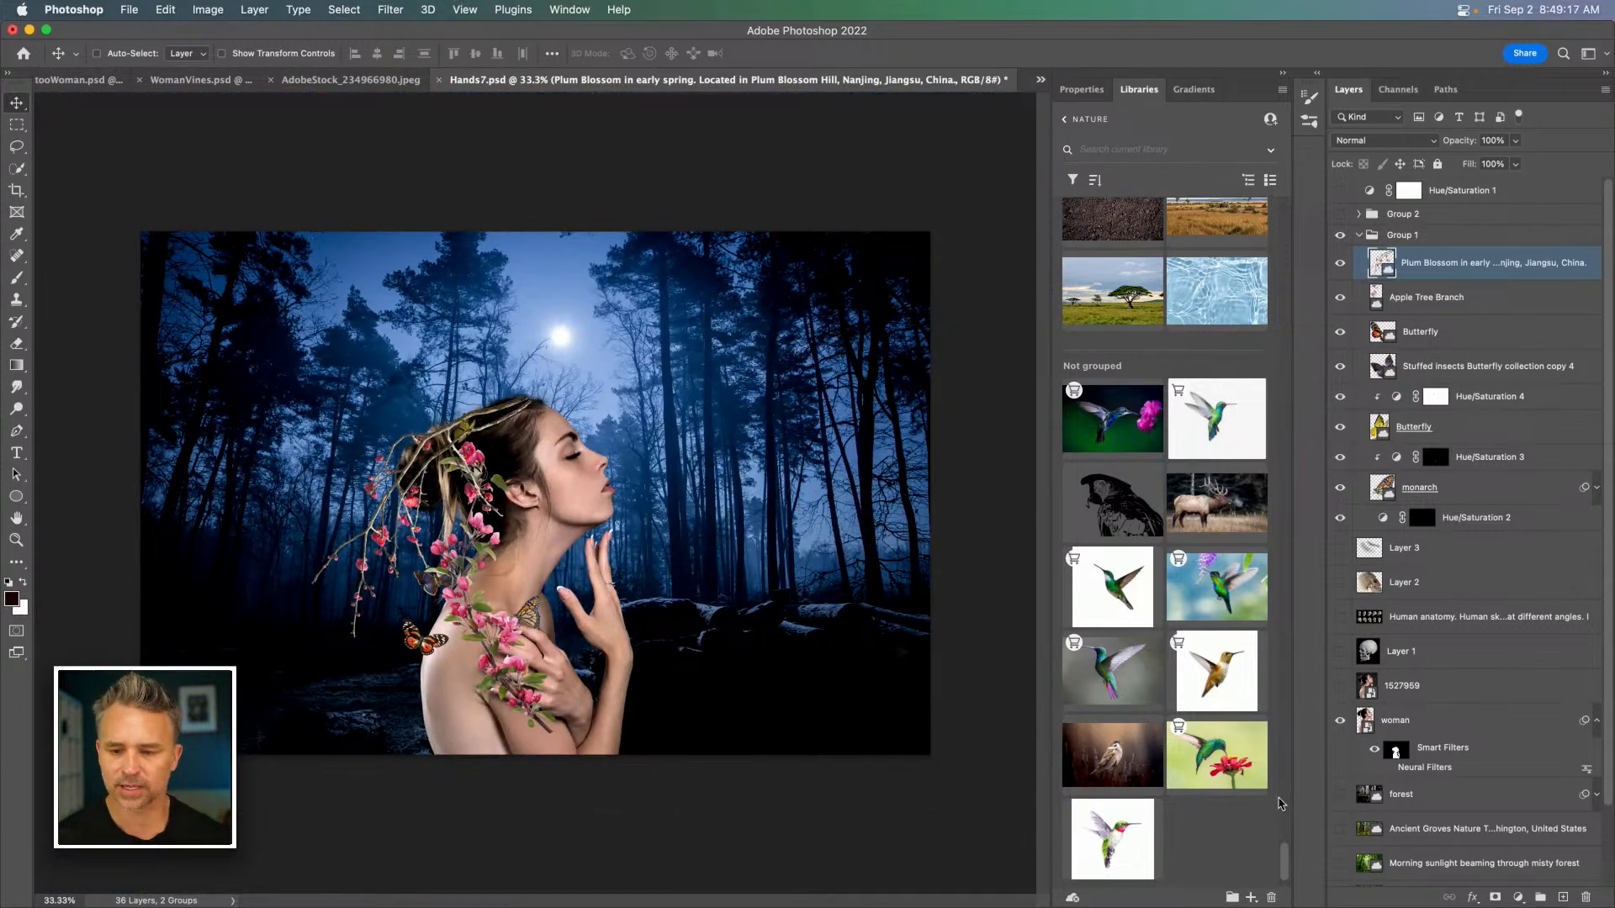
click(1387, 769)
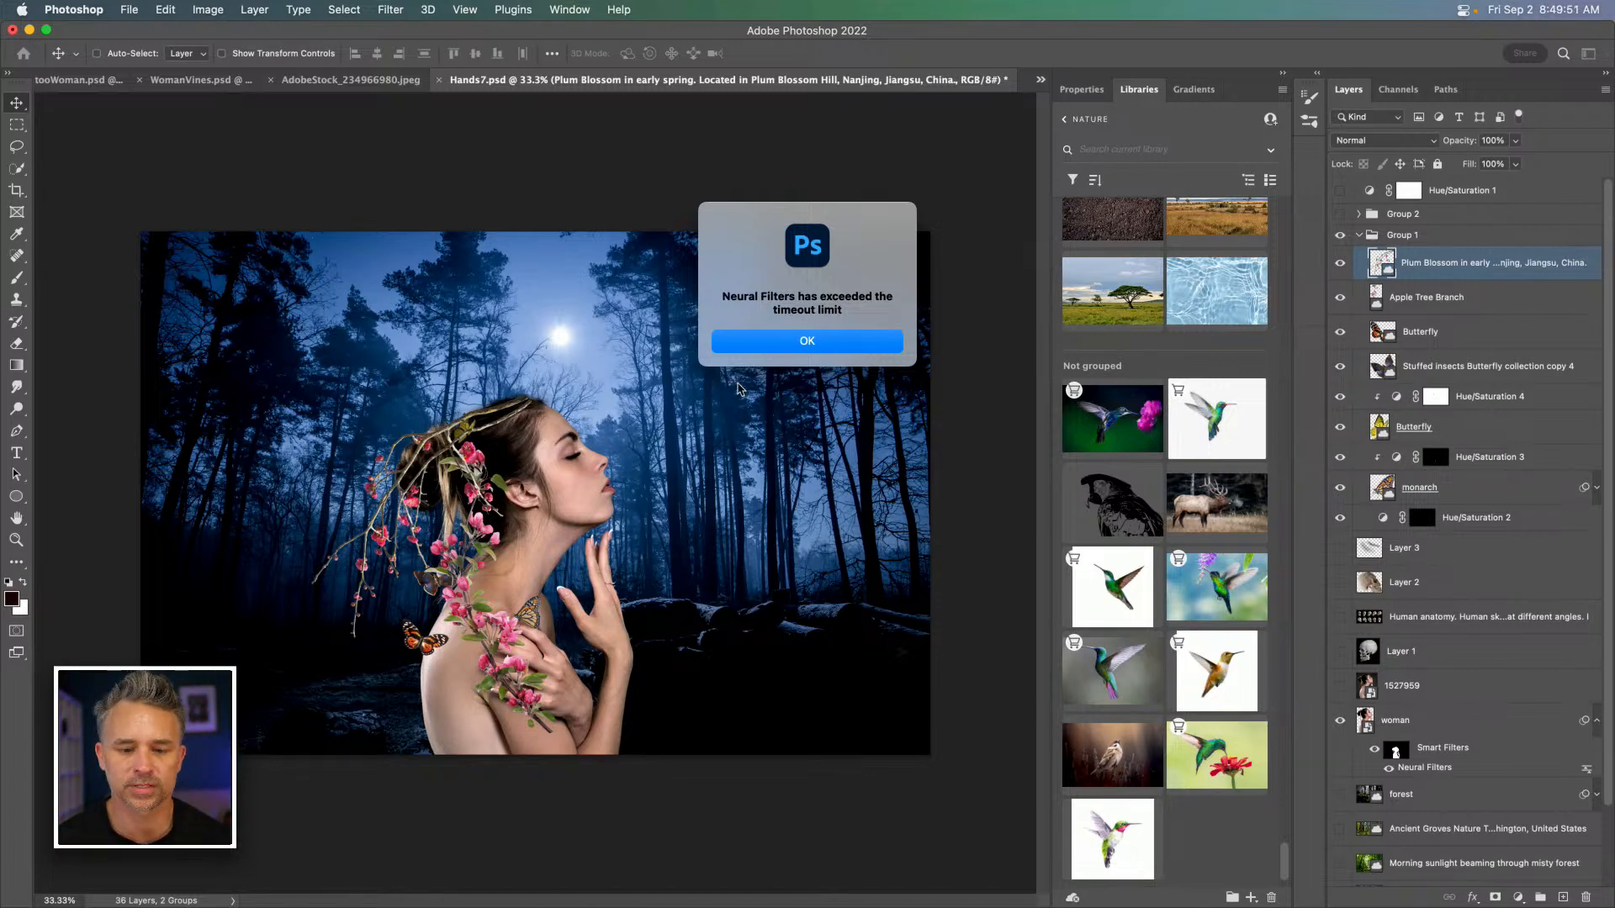
click(745, 344)
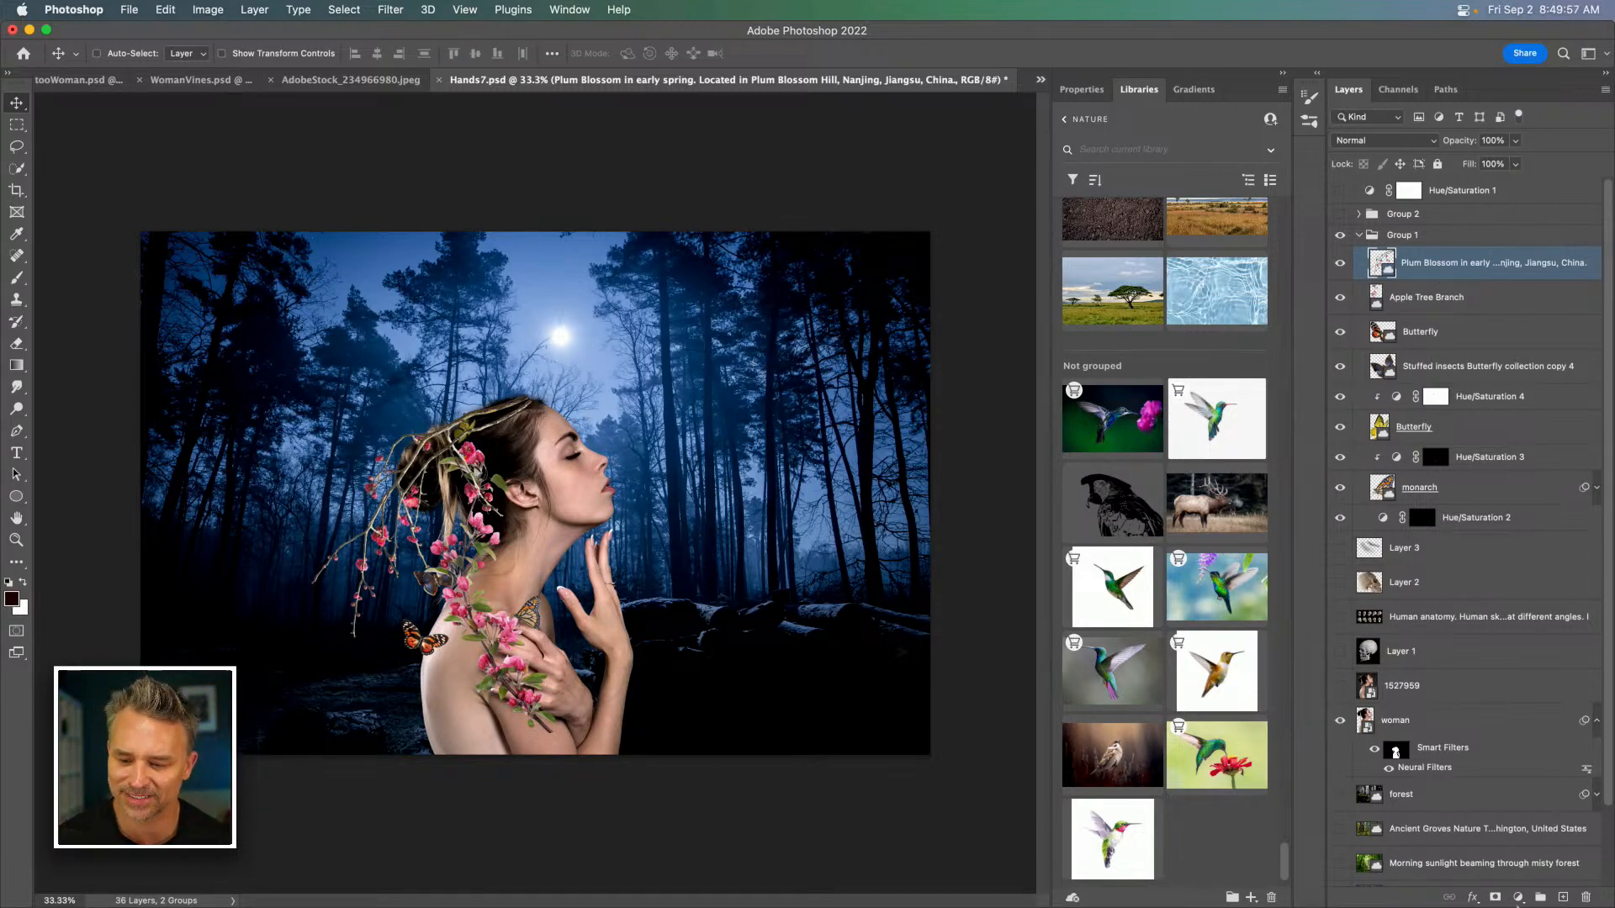
Add a Black & White adjustment layer with the Default preset at the top of Group 1.
click(1517, 898)
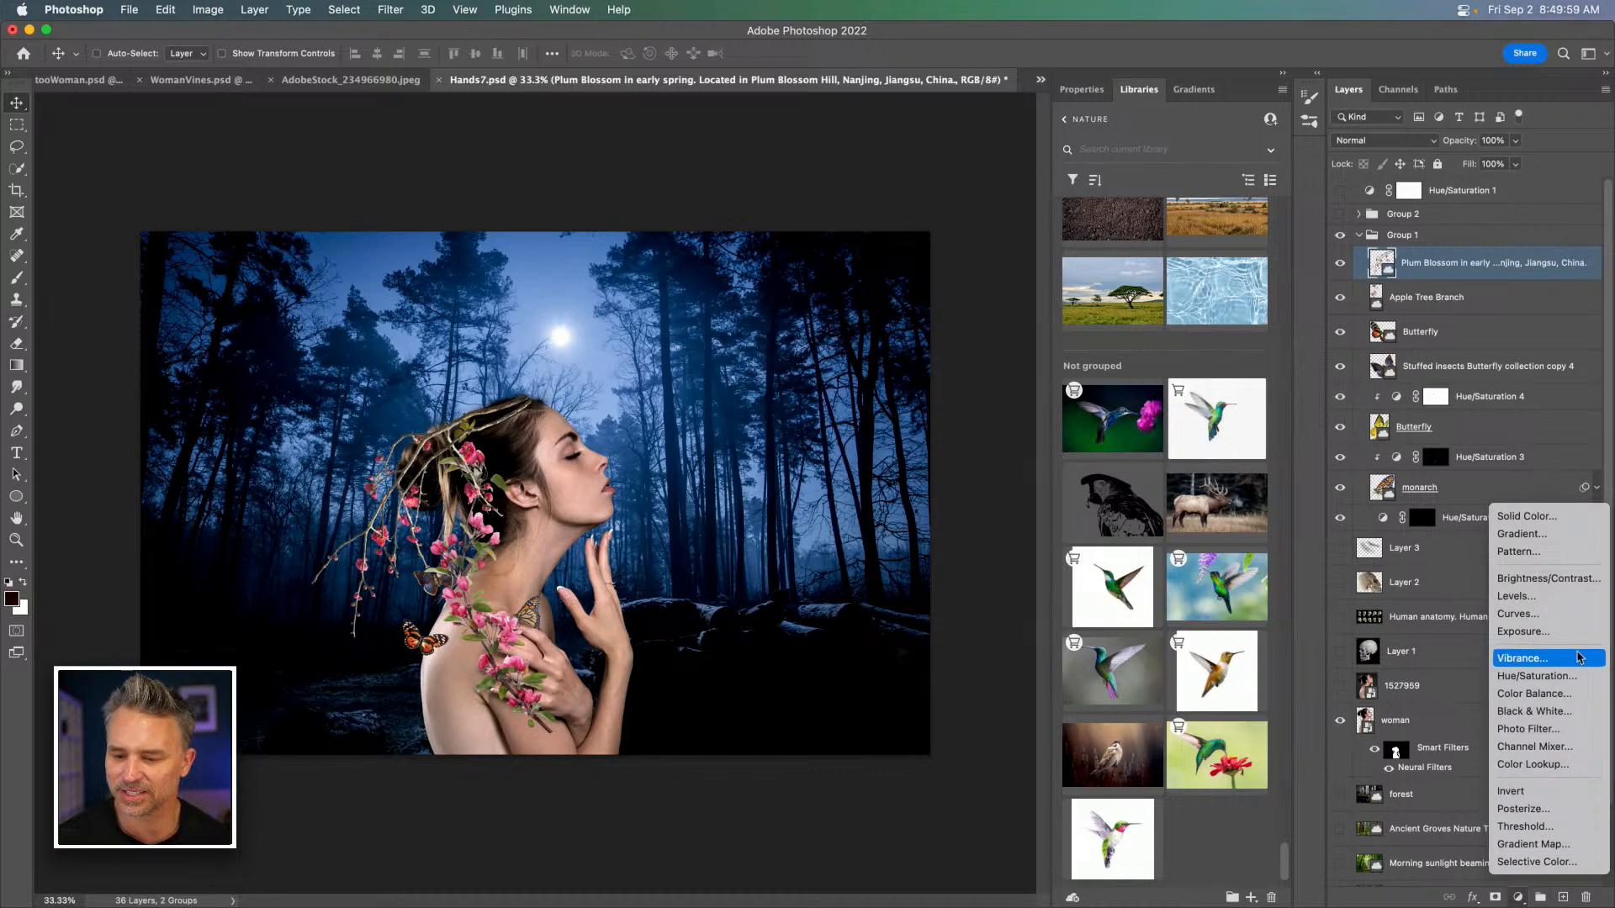
click(1568, 715)
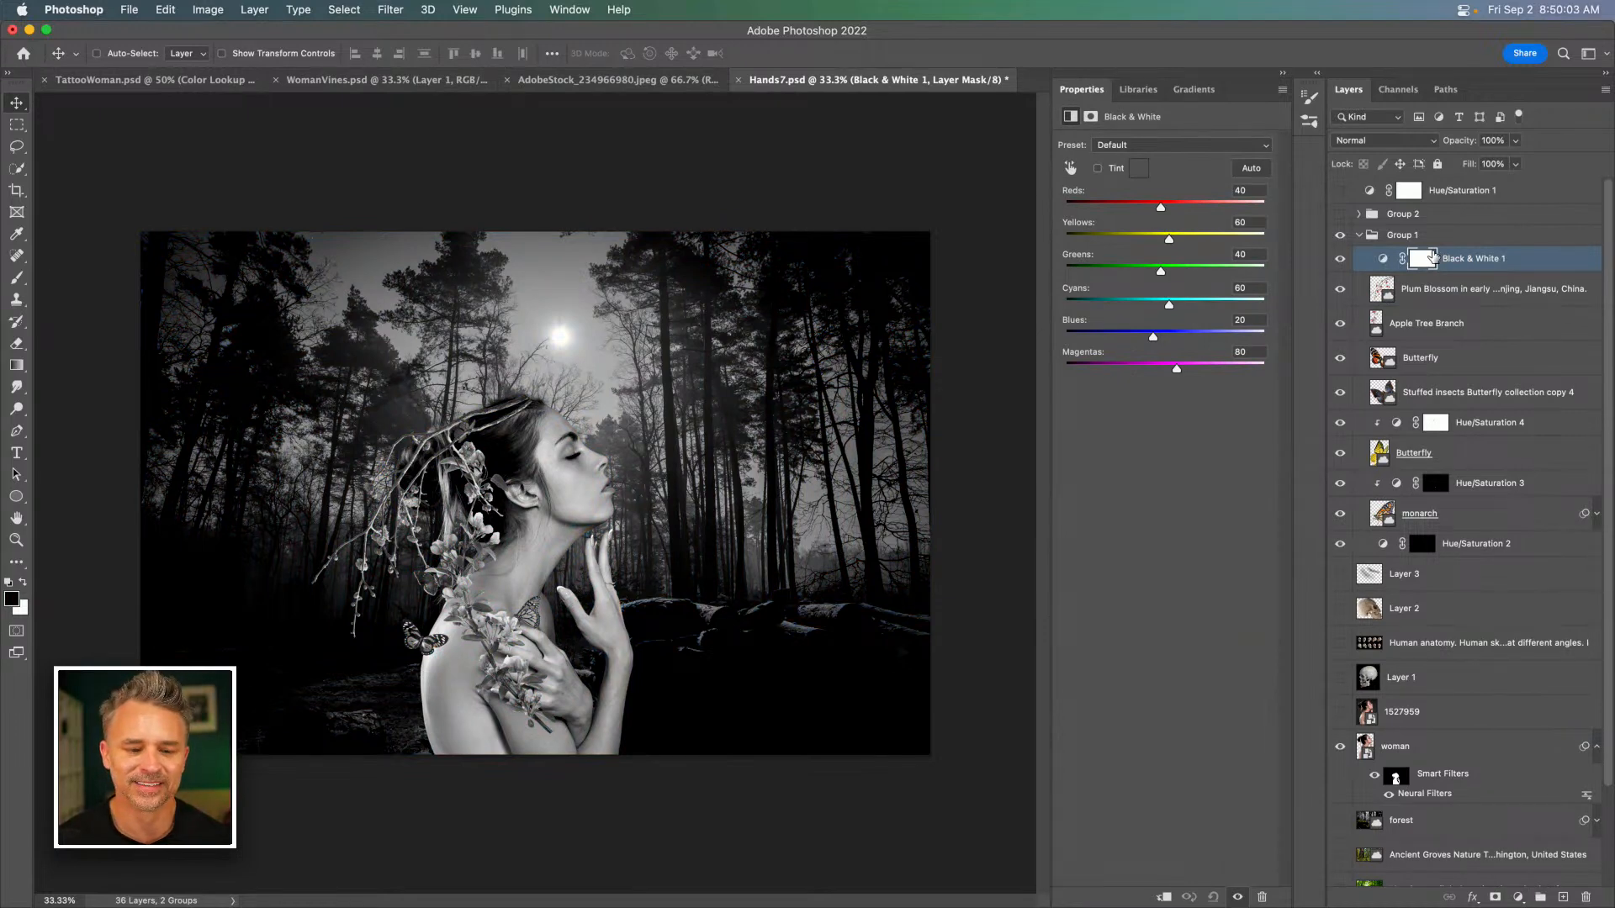
key(super+equal)
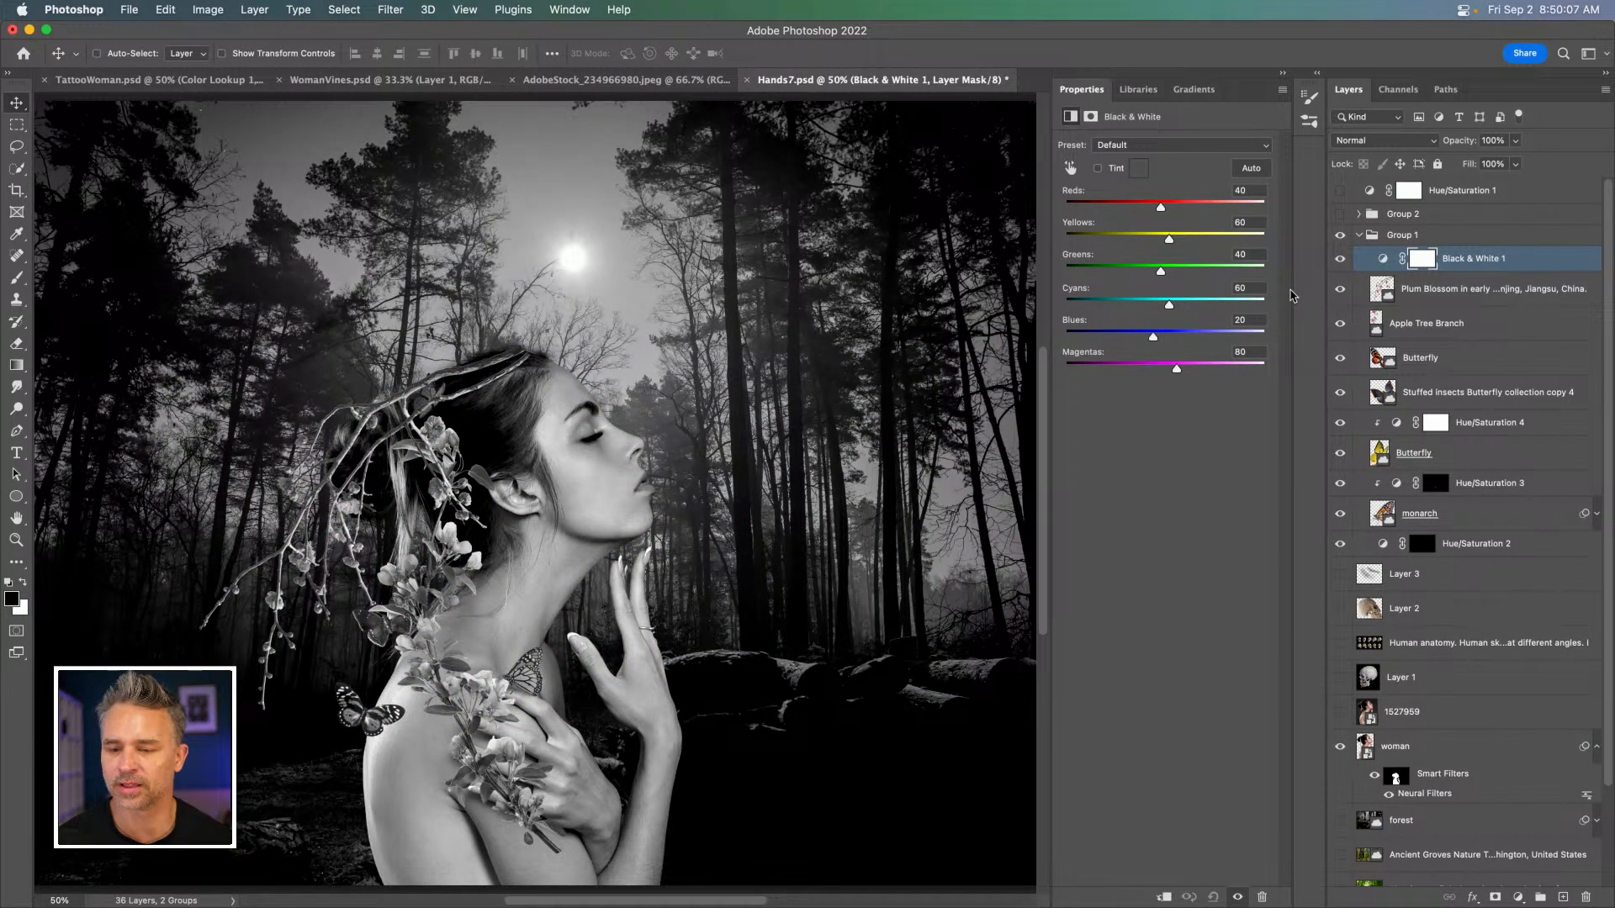
Compare the image with the Black & White adjustment on and off, and delete that adjustment layer.
click(1340, 259)
click(1341, 259)
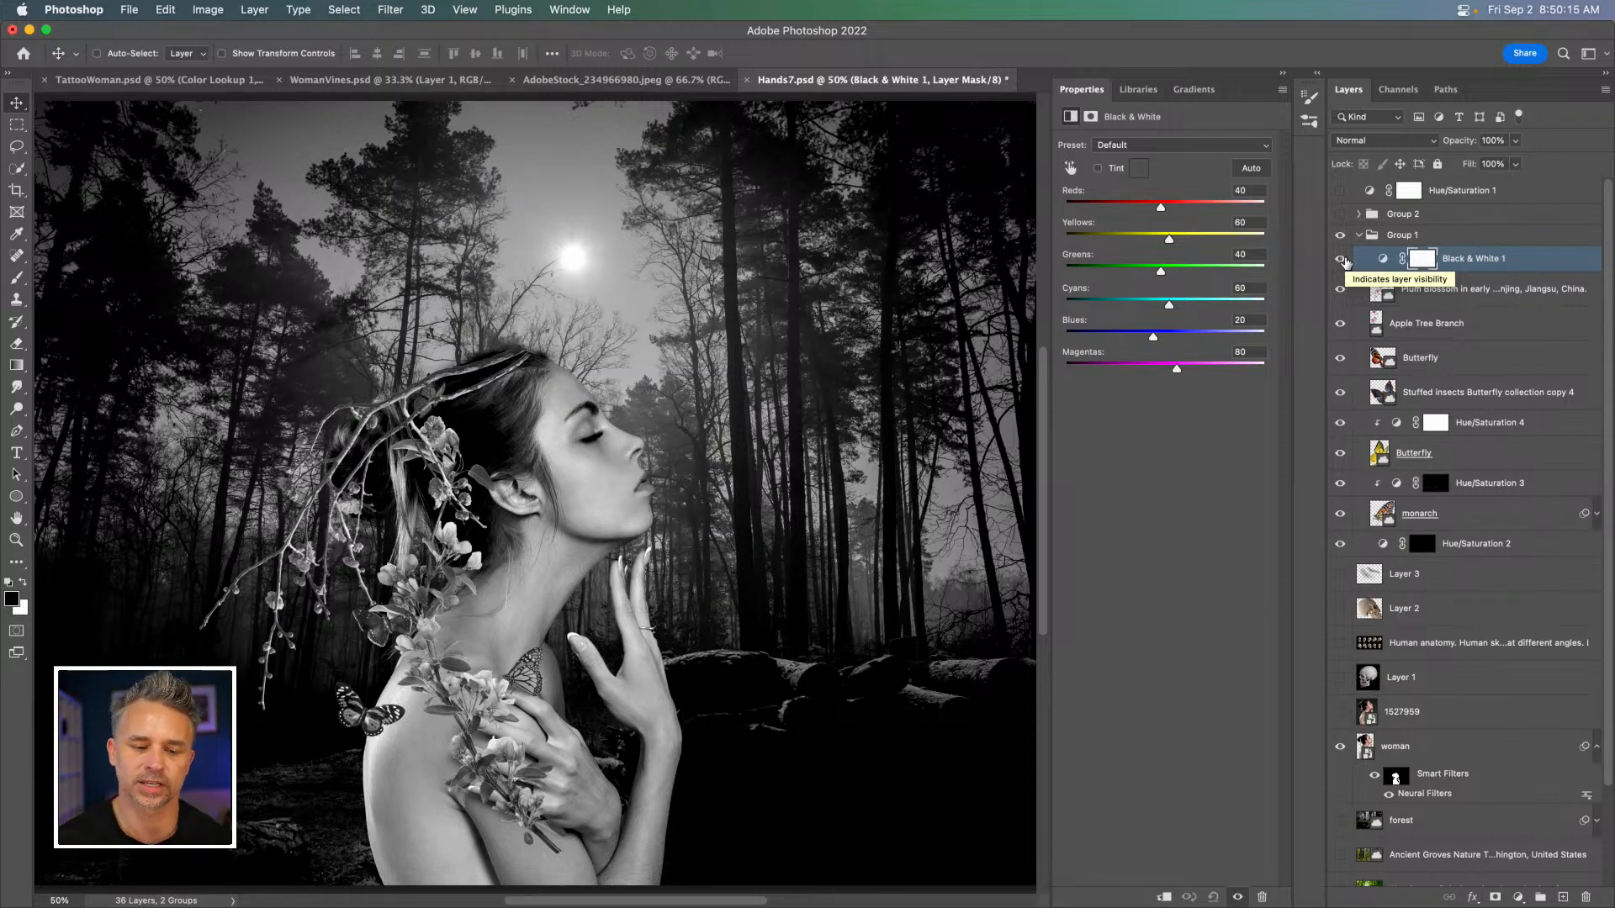
click(1342, 264)
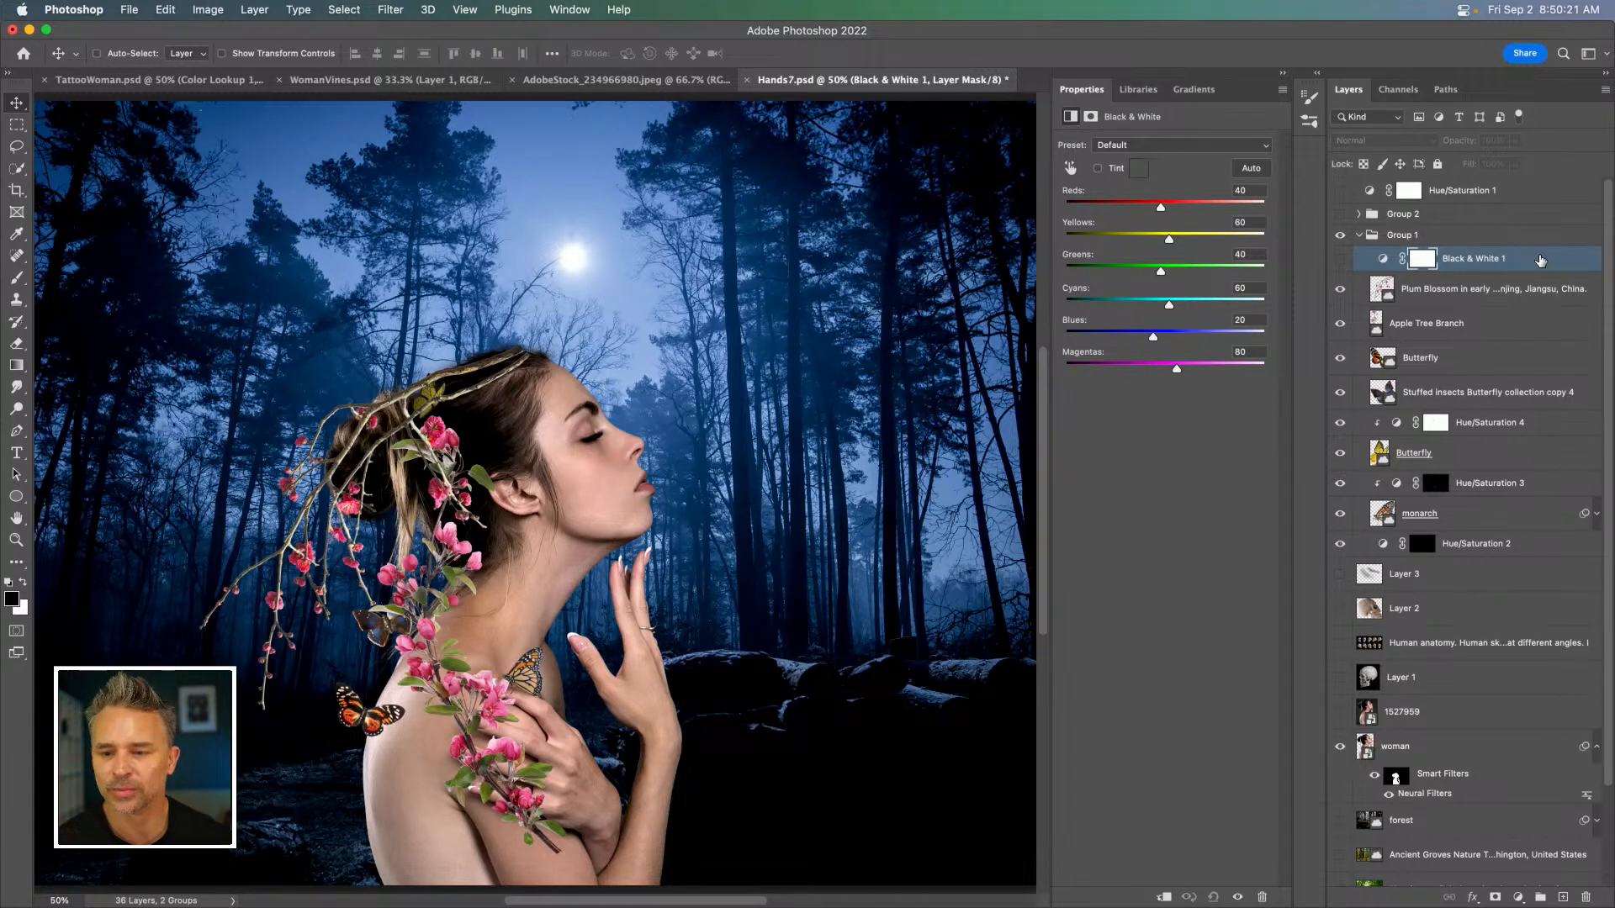
key(Delete)
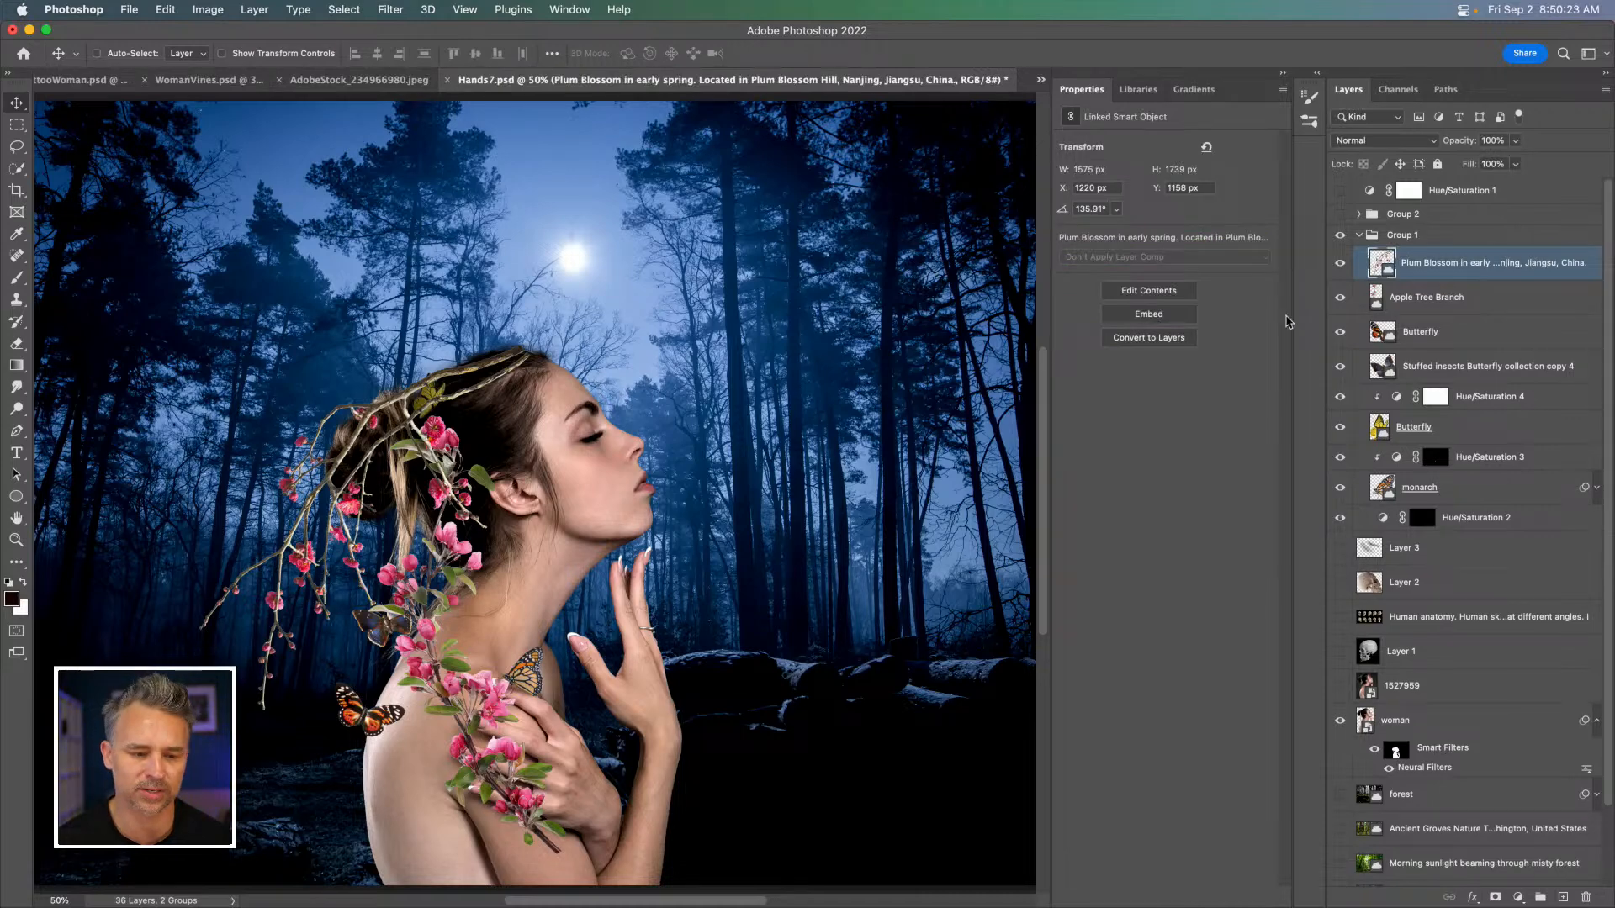
Move the Apple Tree Branch off the woman's shoulder into the open area in front of her face.
key(super+equal)
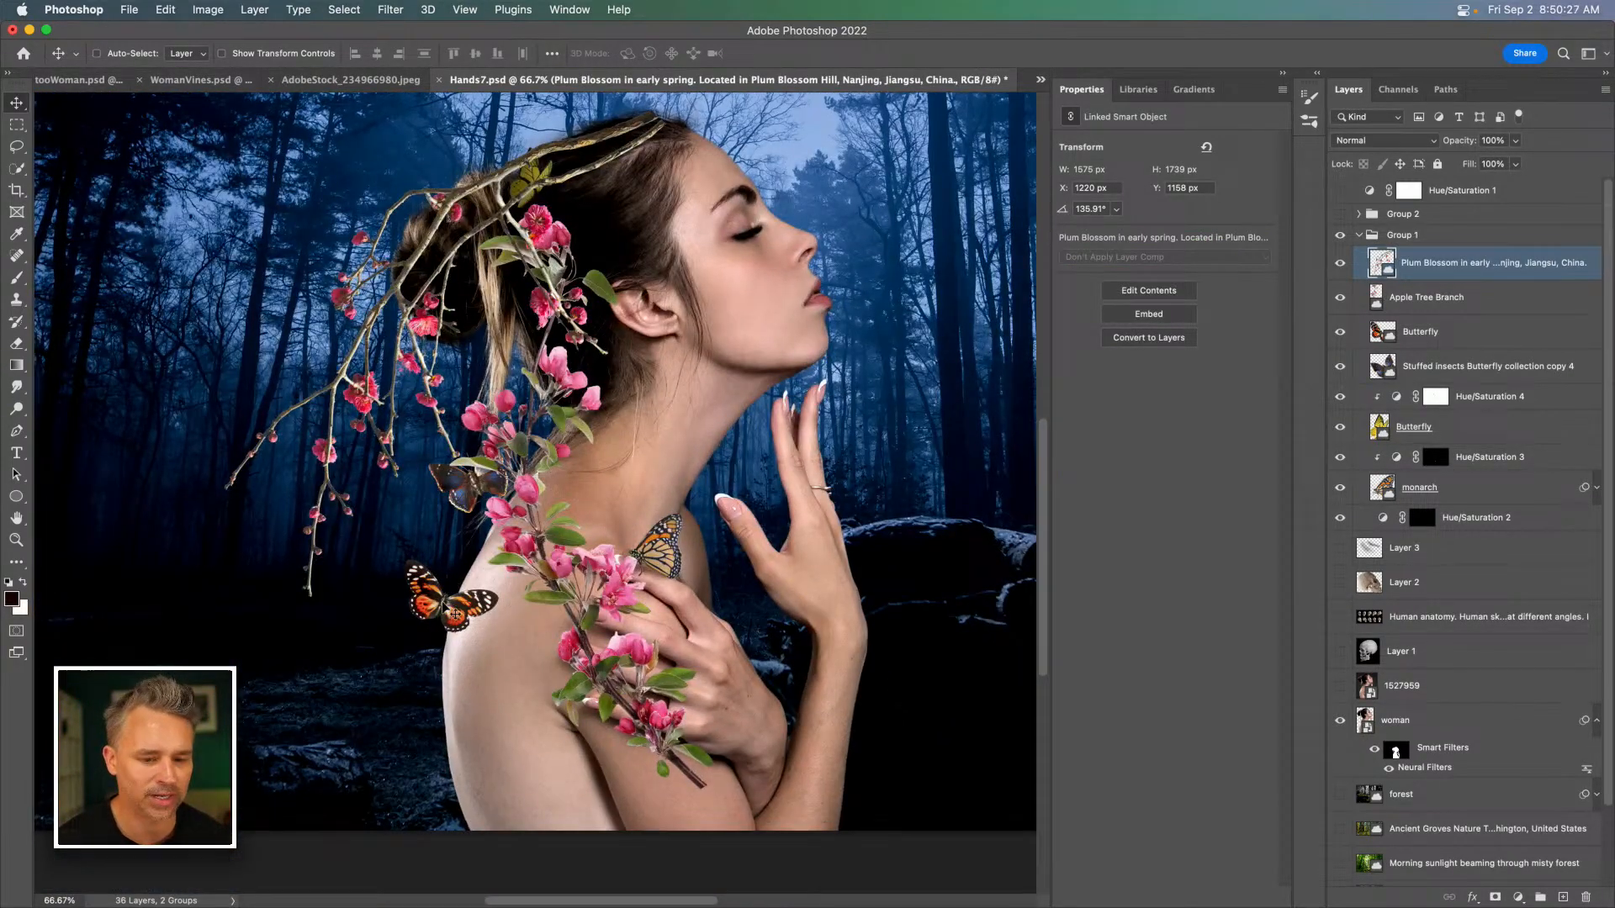
drag(620, 560, 1015, 431)
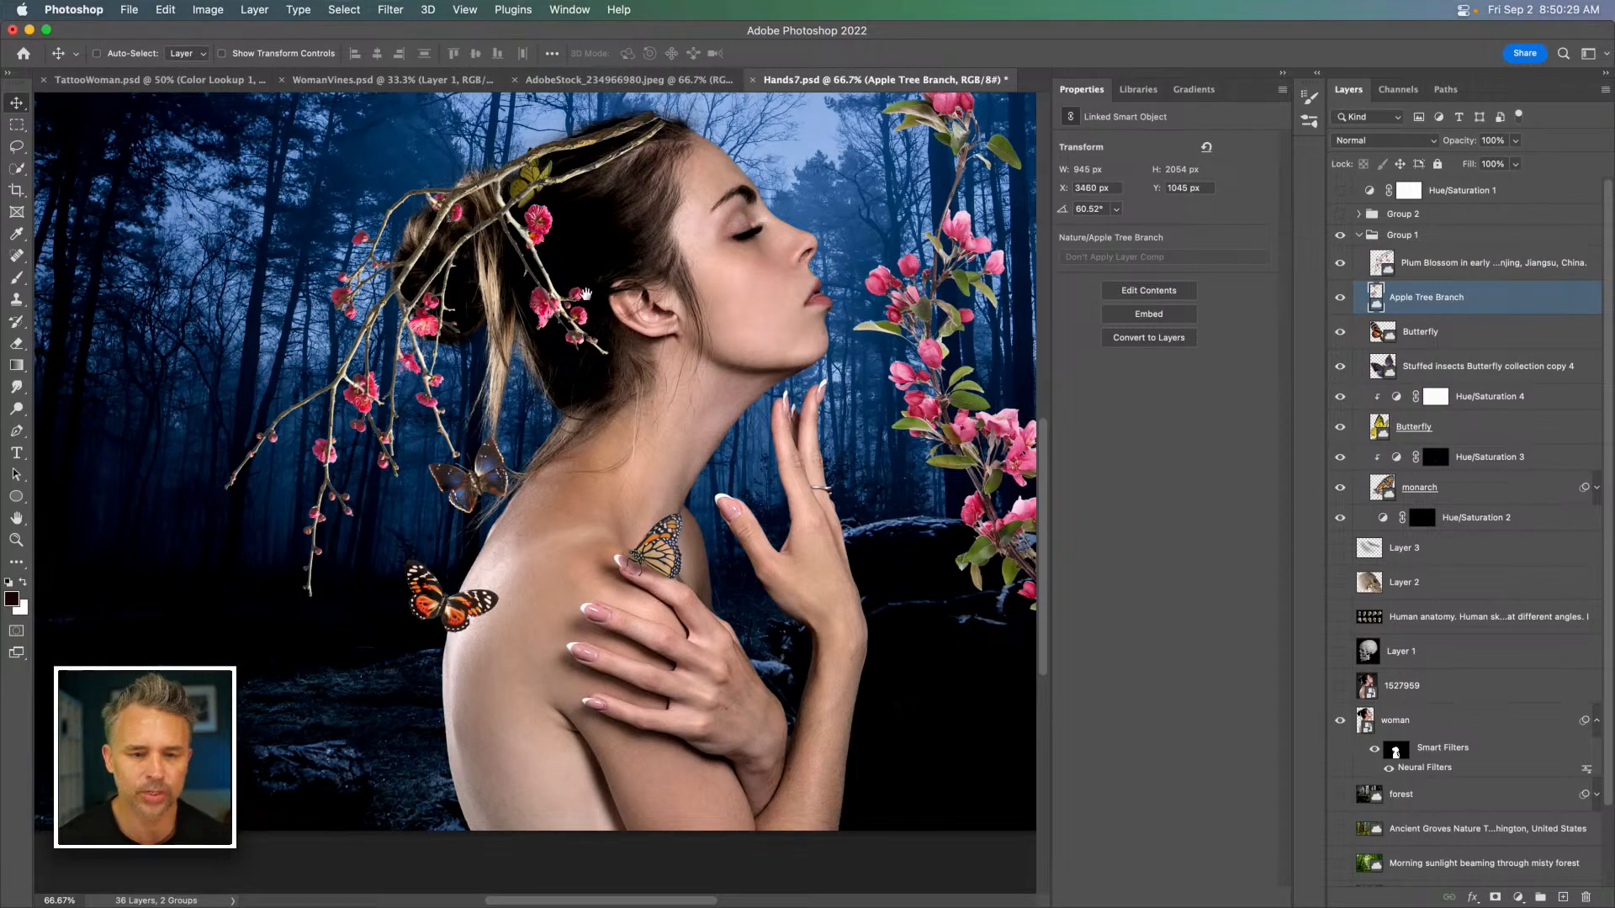
drag(457, 221, 419, 441)
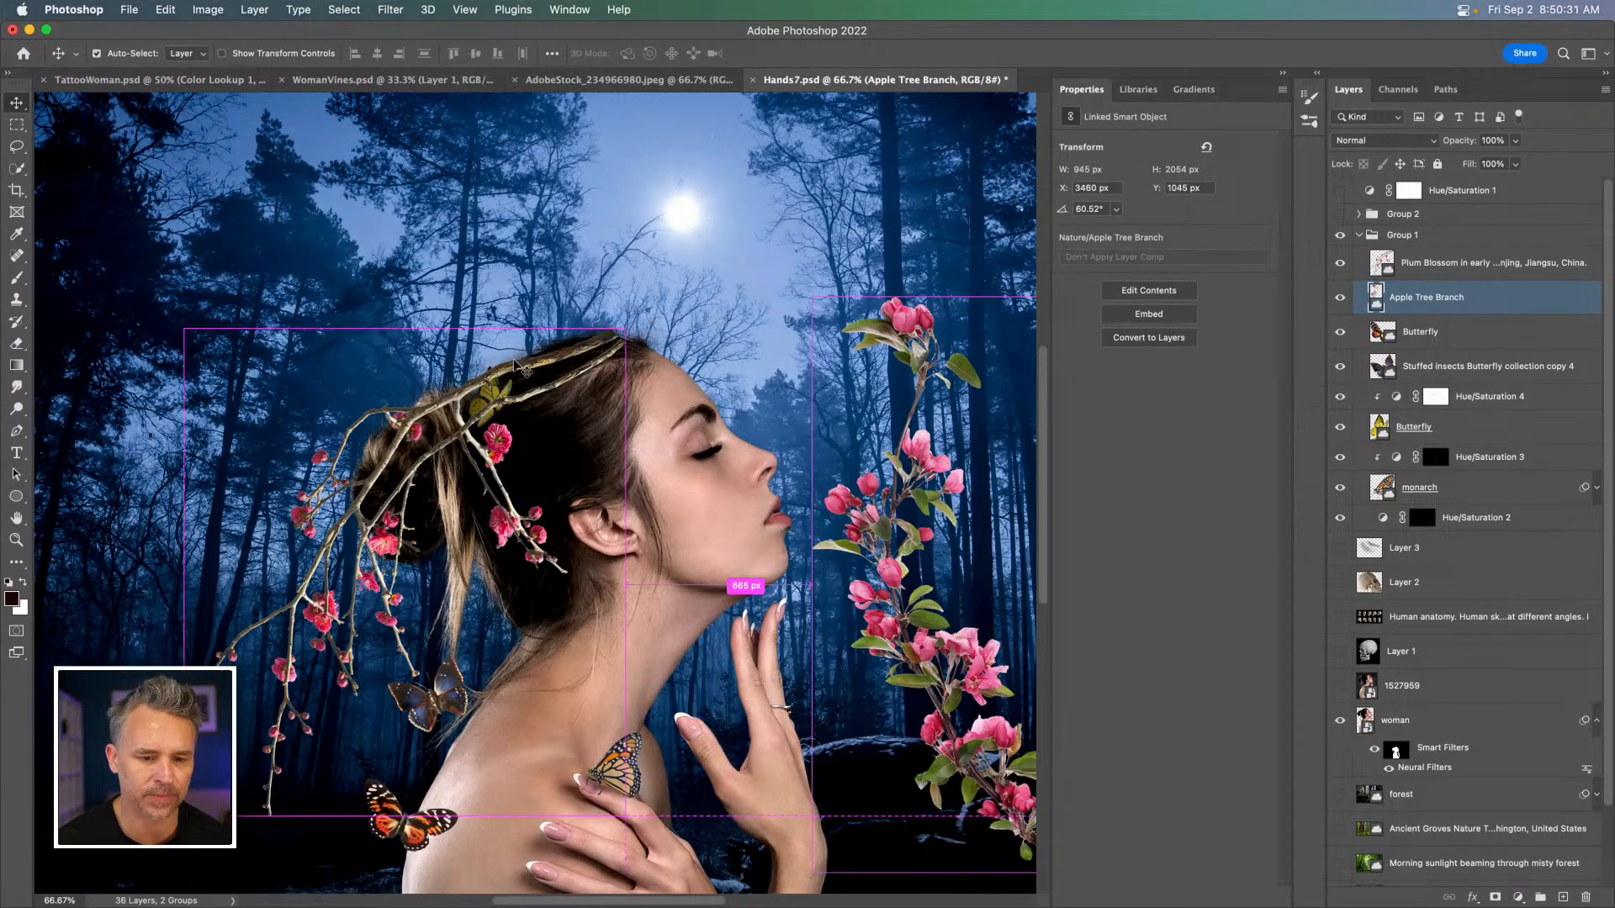
Select the Plum Blossom layer and convert it to an embedded smart object.
super+click(517, 365)
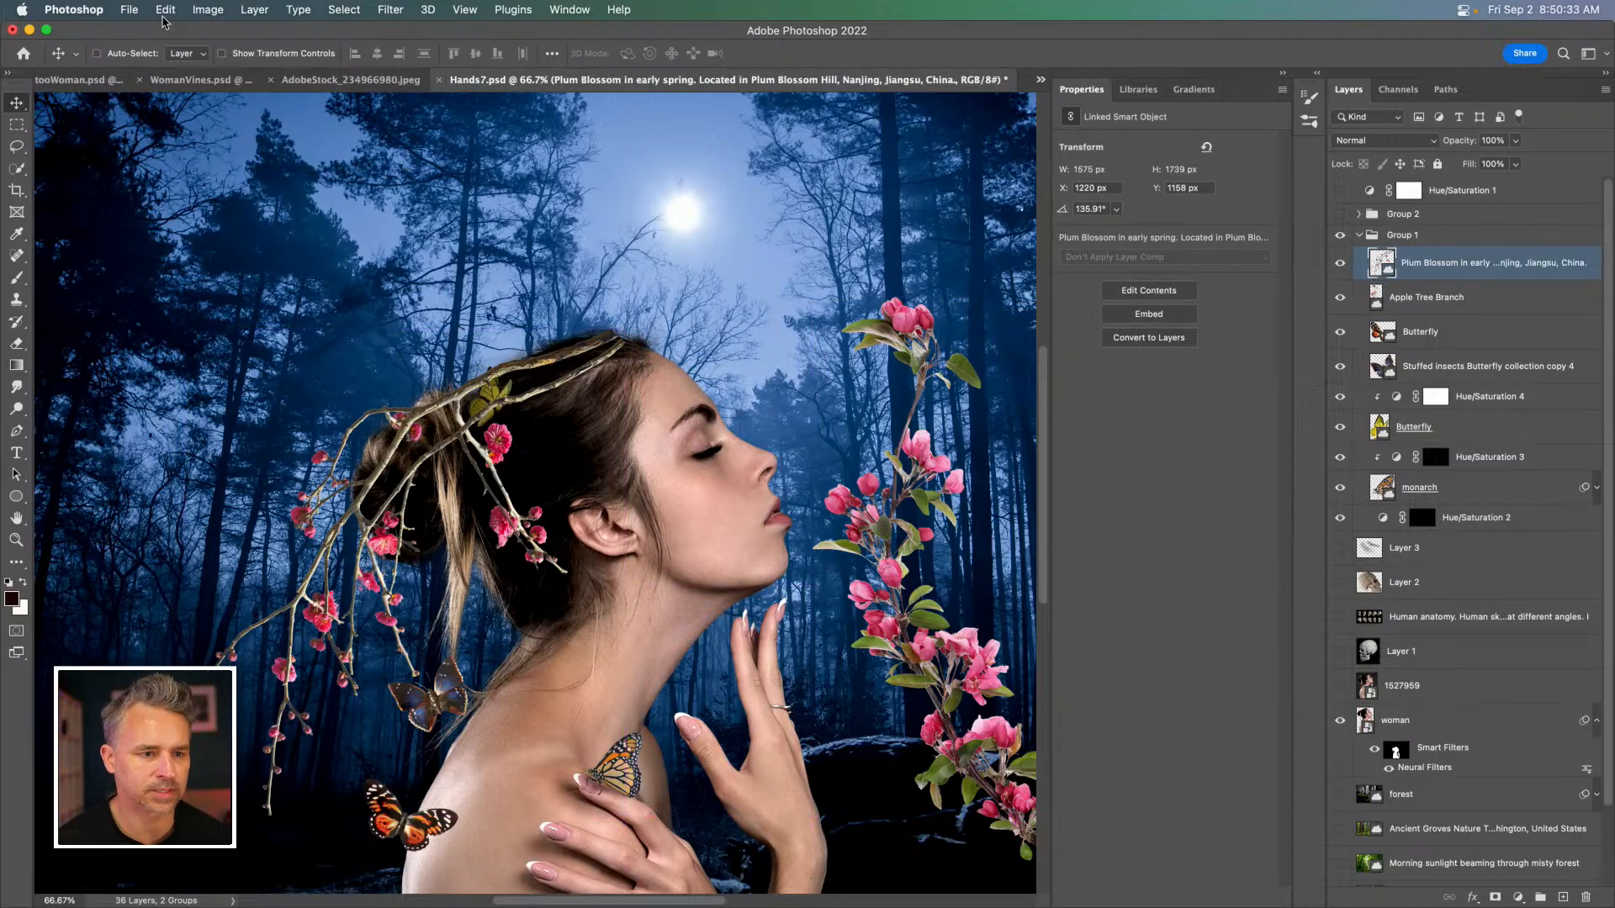
click(164, 9)
click(513, 335)
key(super+shift+o)
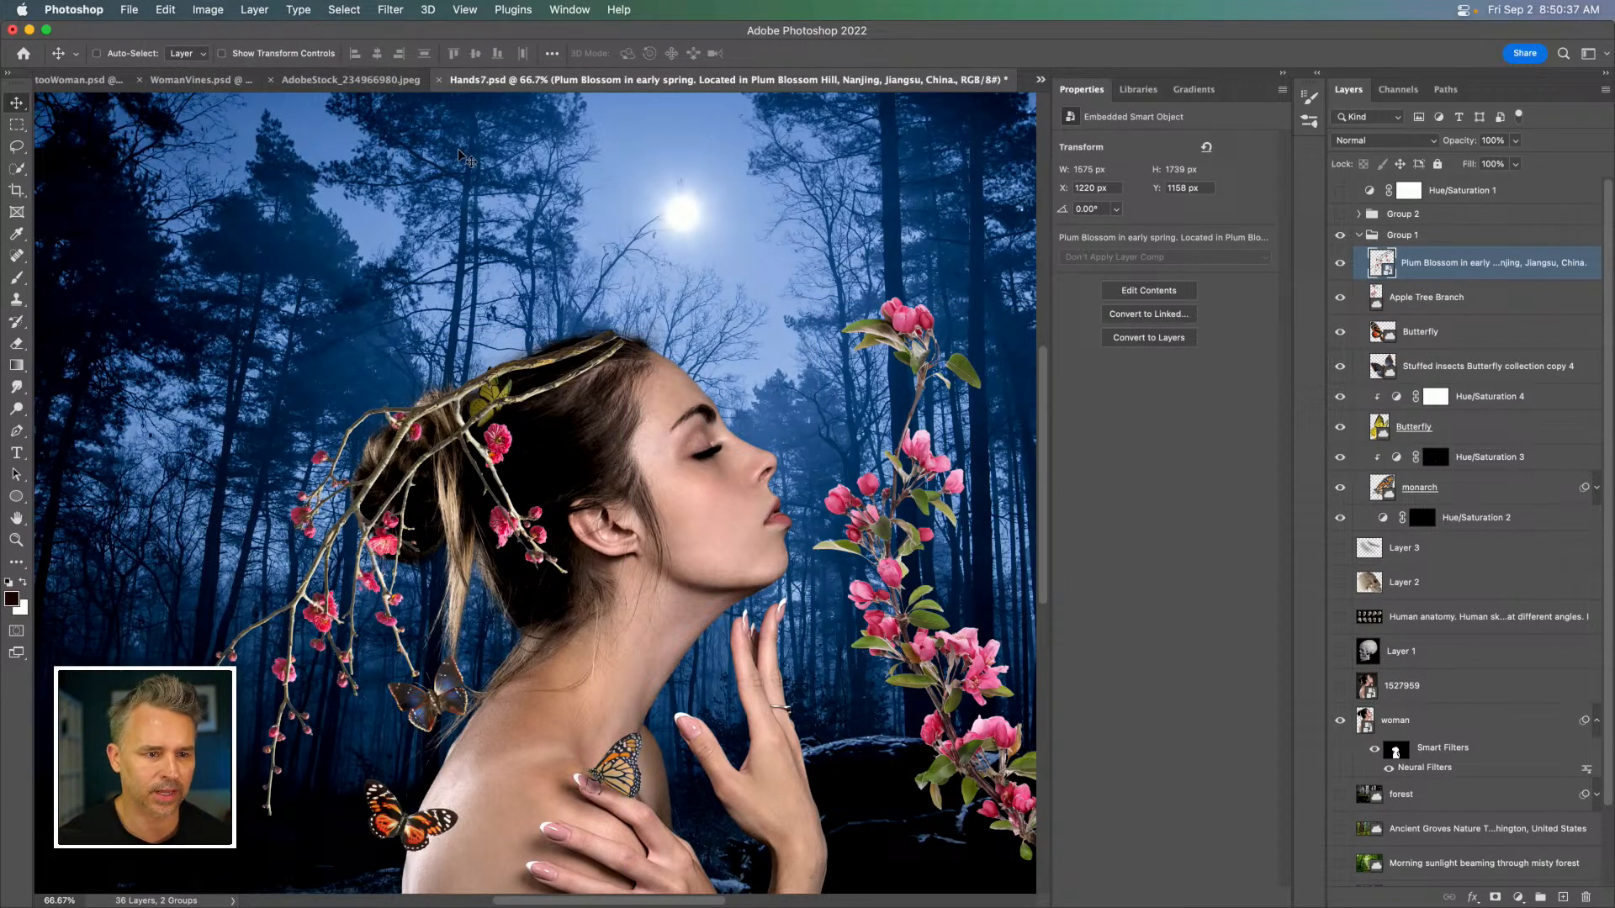
Assign Control+Opt+⌘+O as the keyboard shortcut for Puppet Warp in the application menu shortcuts.
click(165, 9)
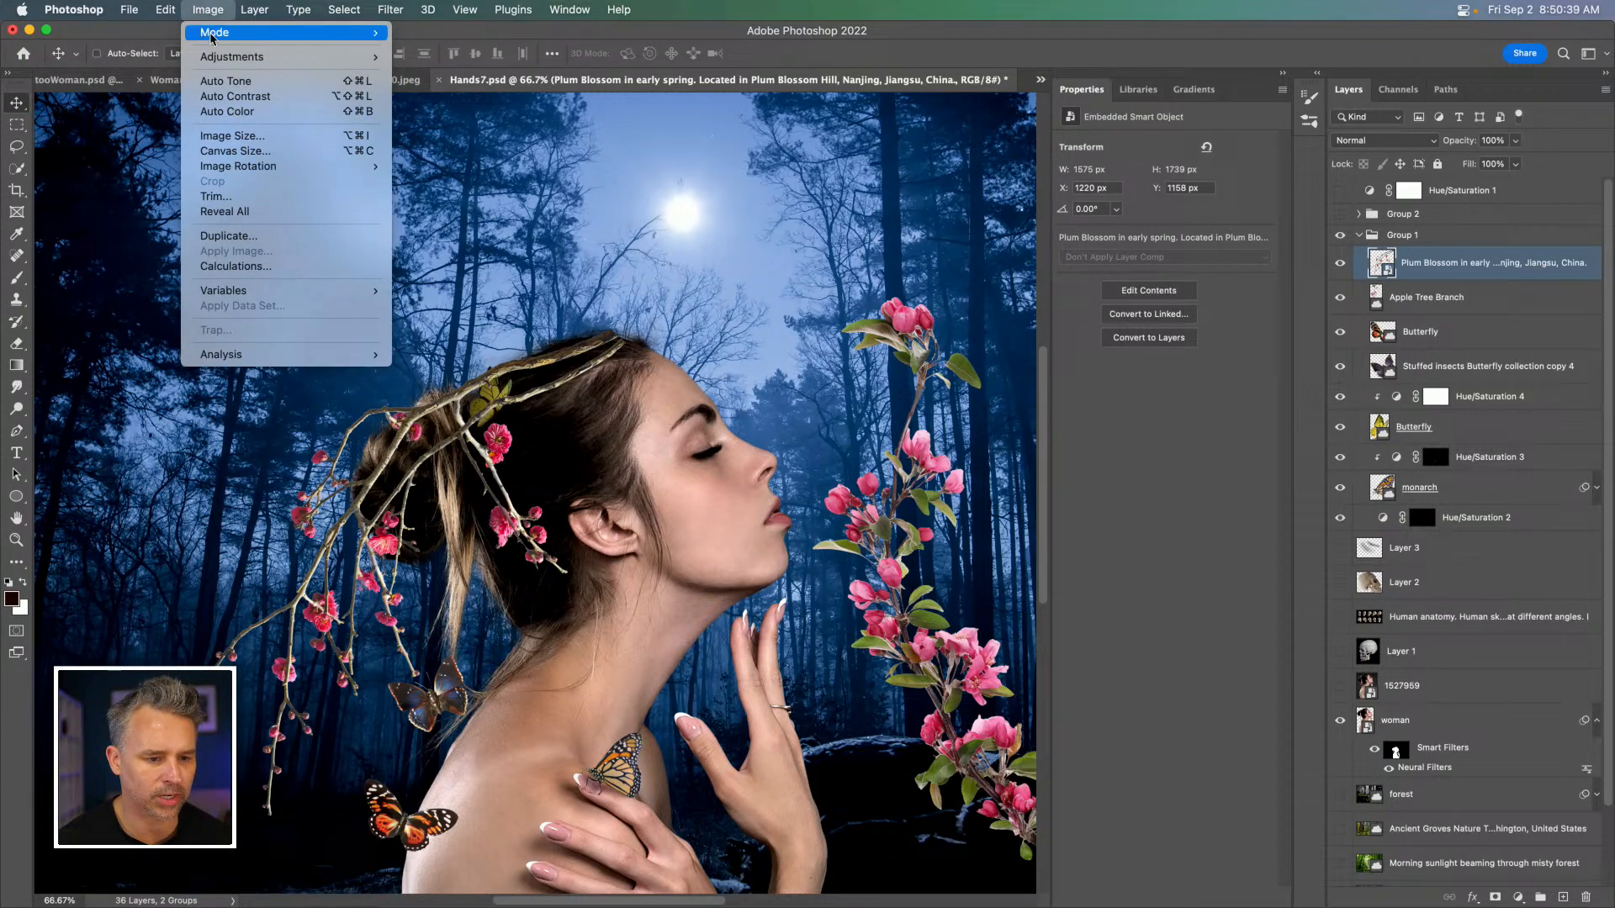
click(247, 640)
click(491, 401)
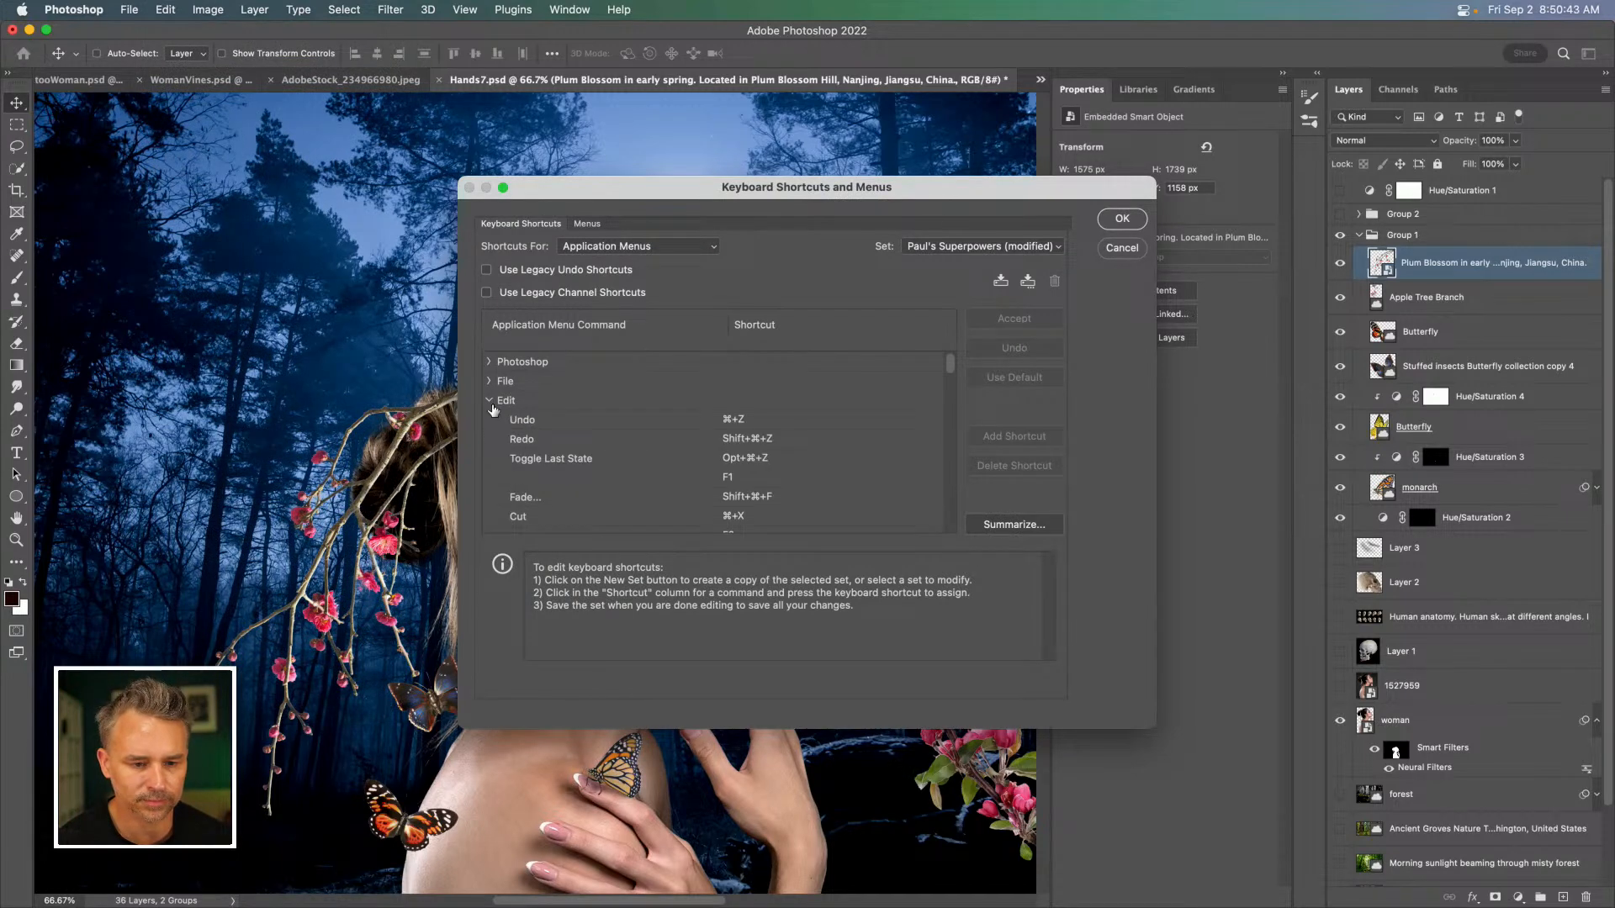
drag(949, 367, 961, 424)
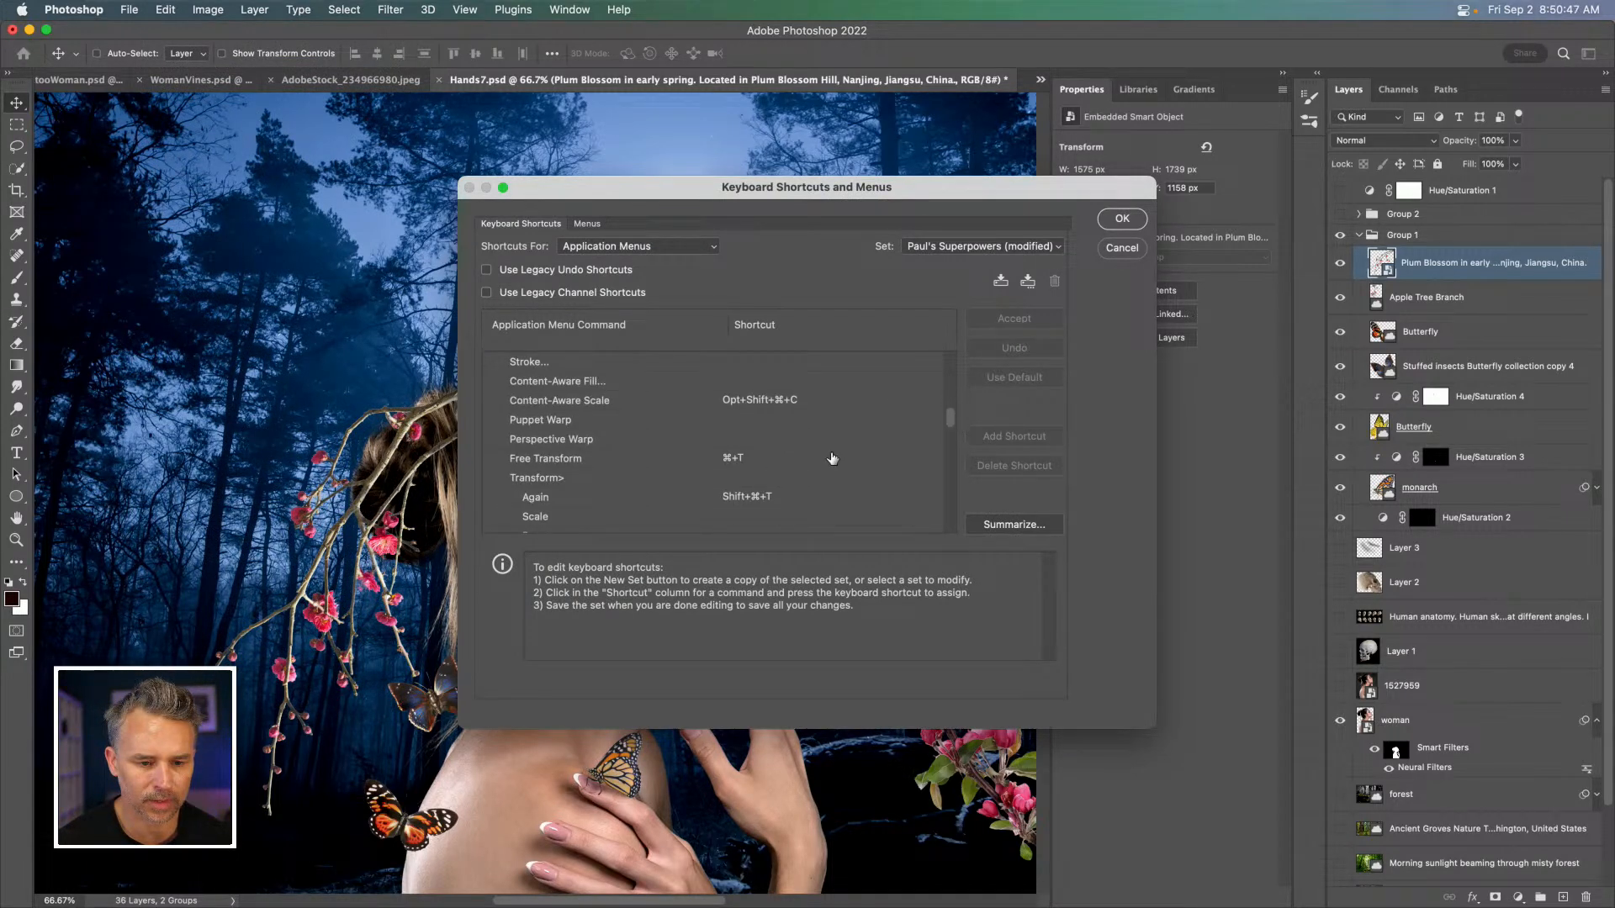
click(743, 420)
key(super+alt)
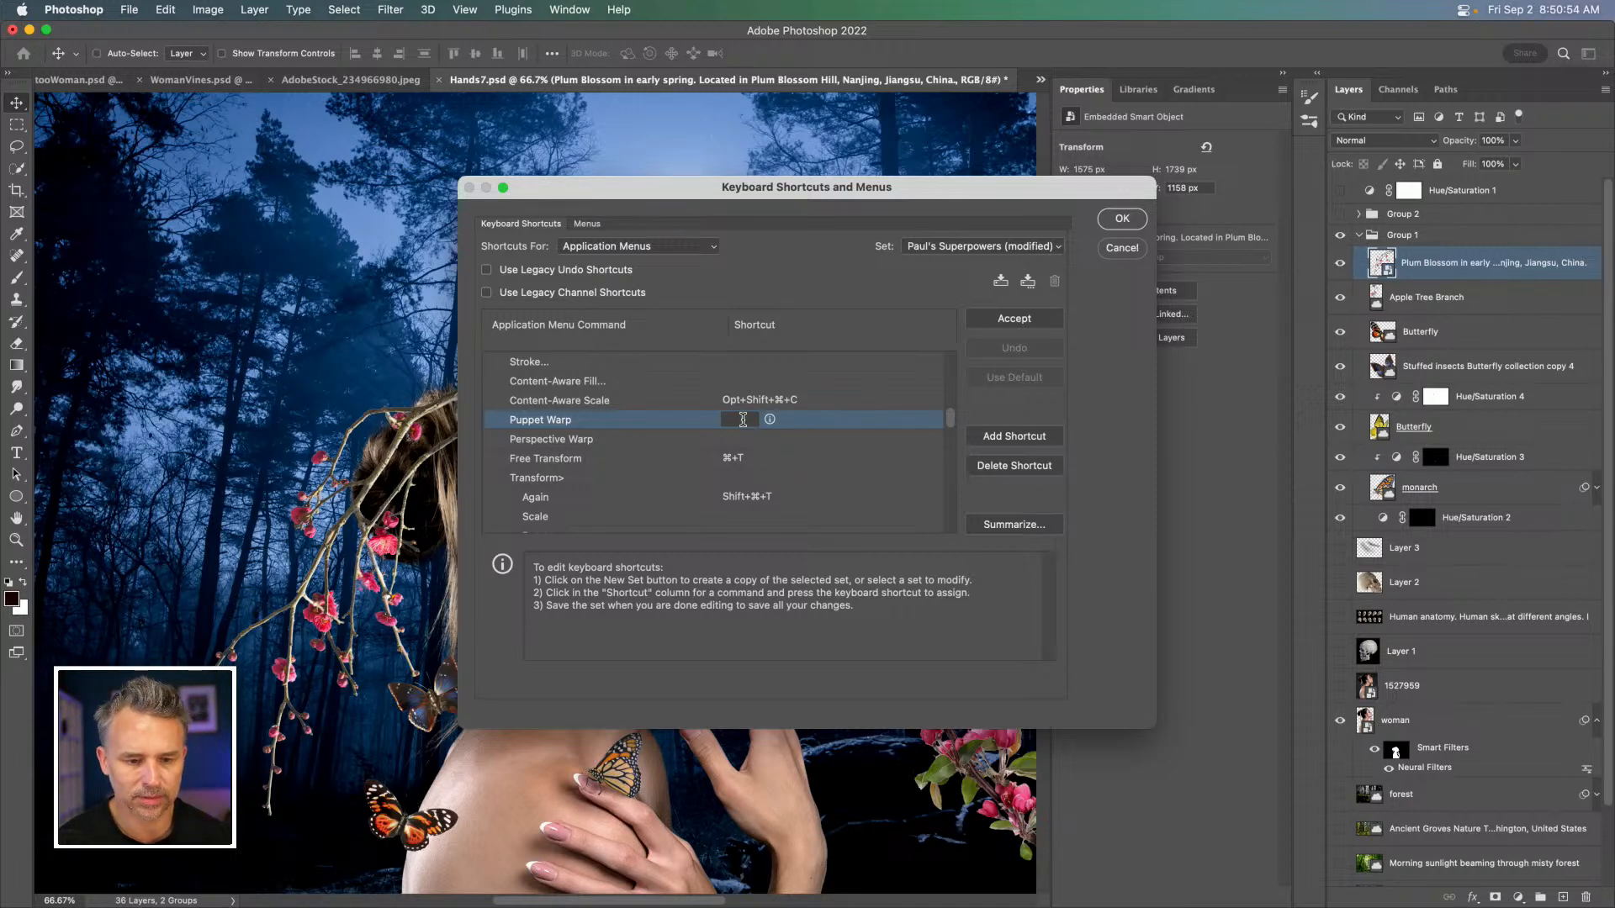
key(alt+super)
key(ctrl+alt+super+o)
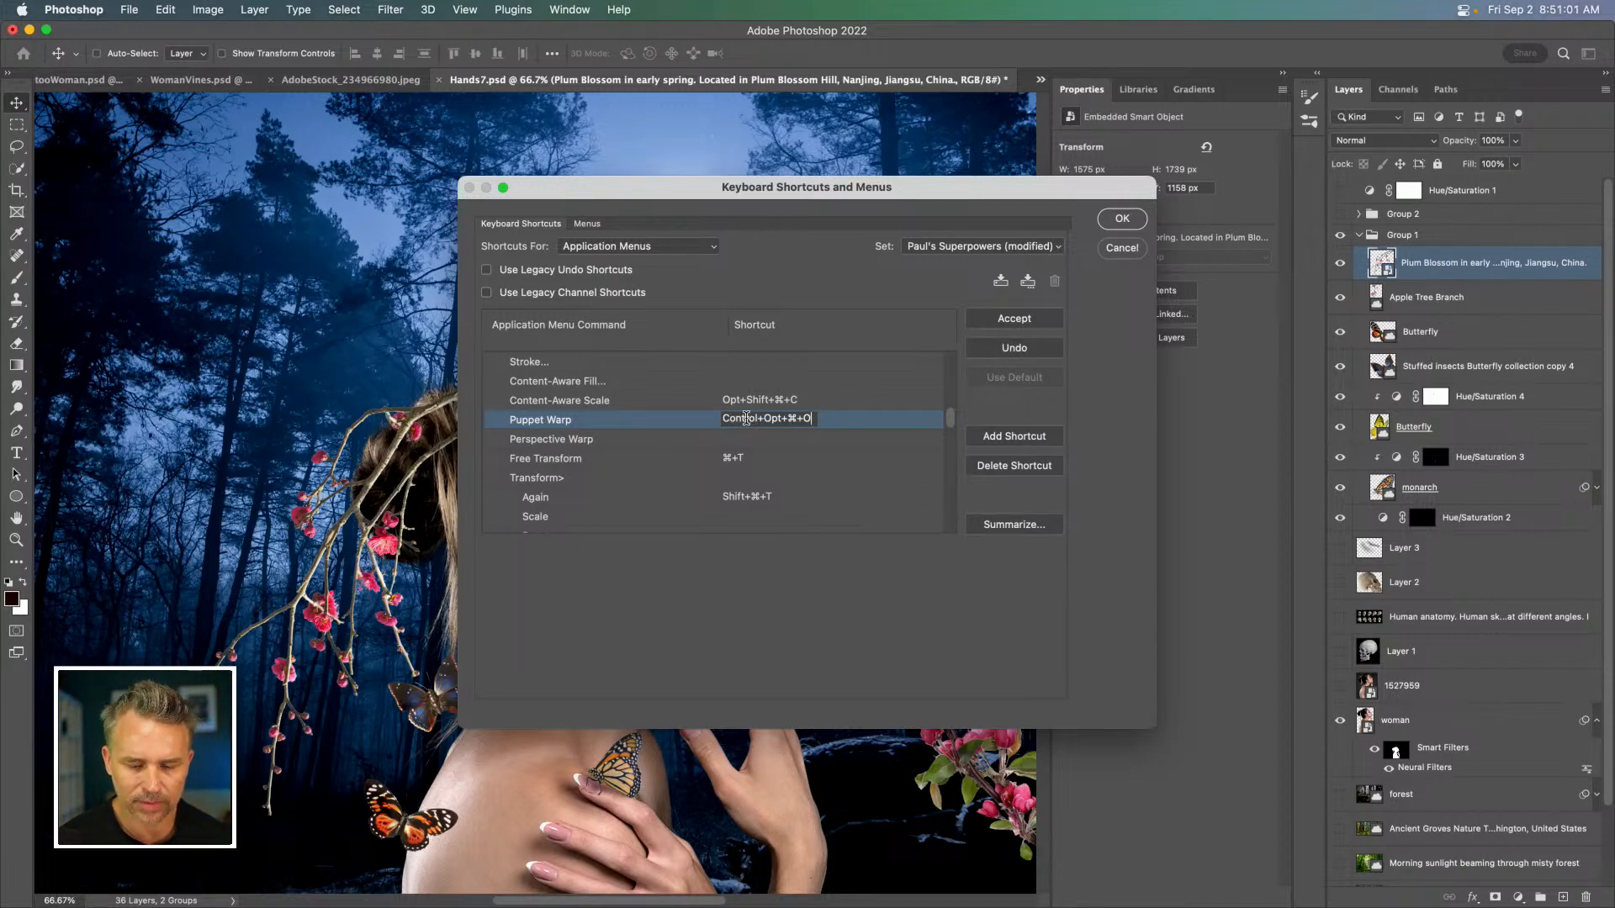
click(603, 401)
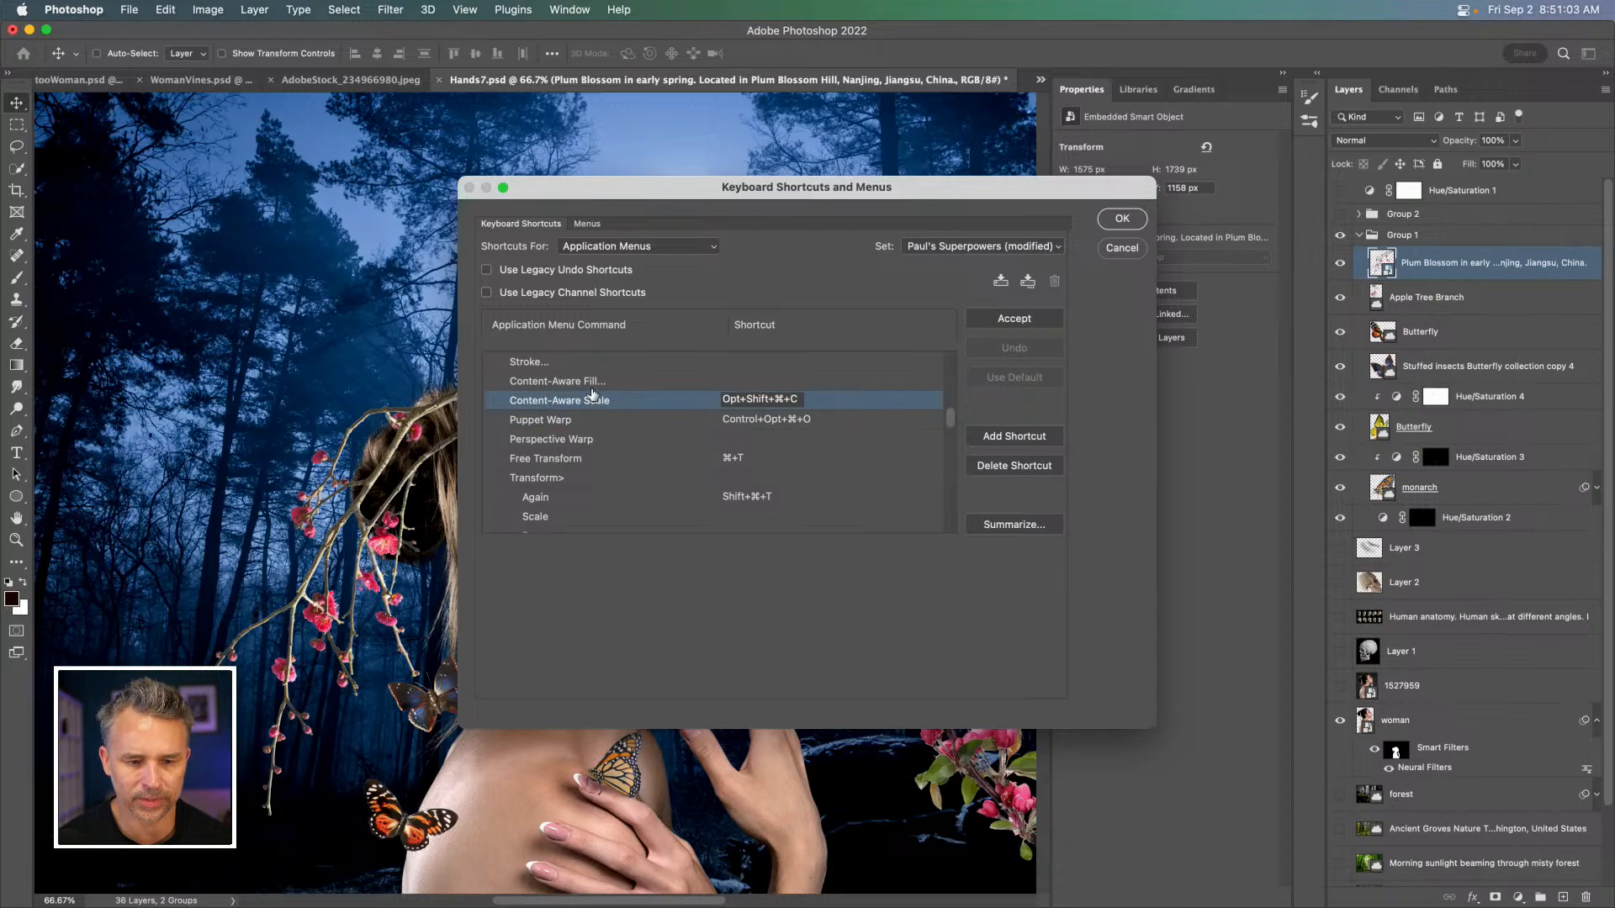
click(599, 424)
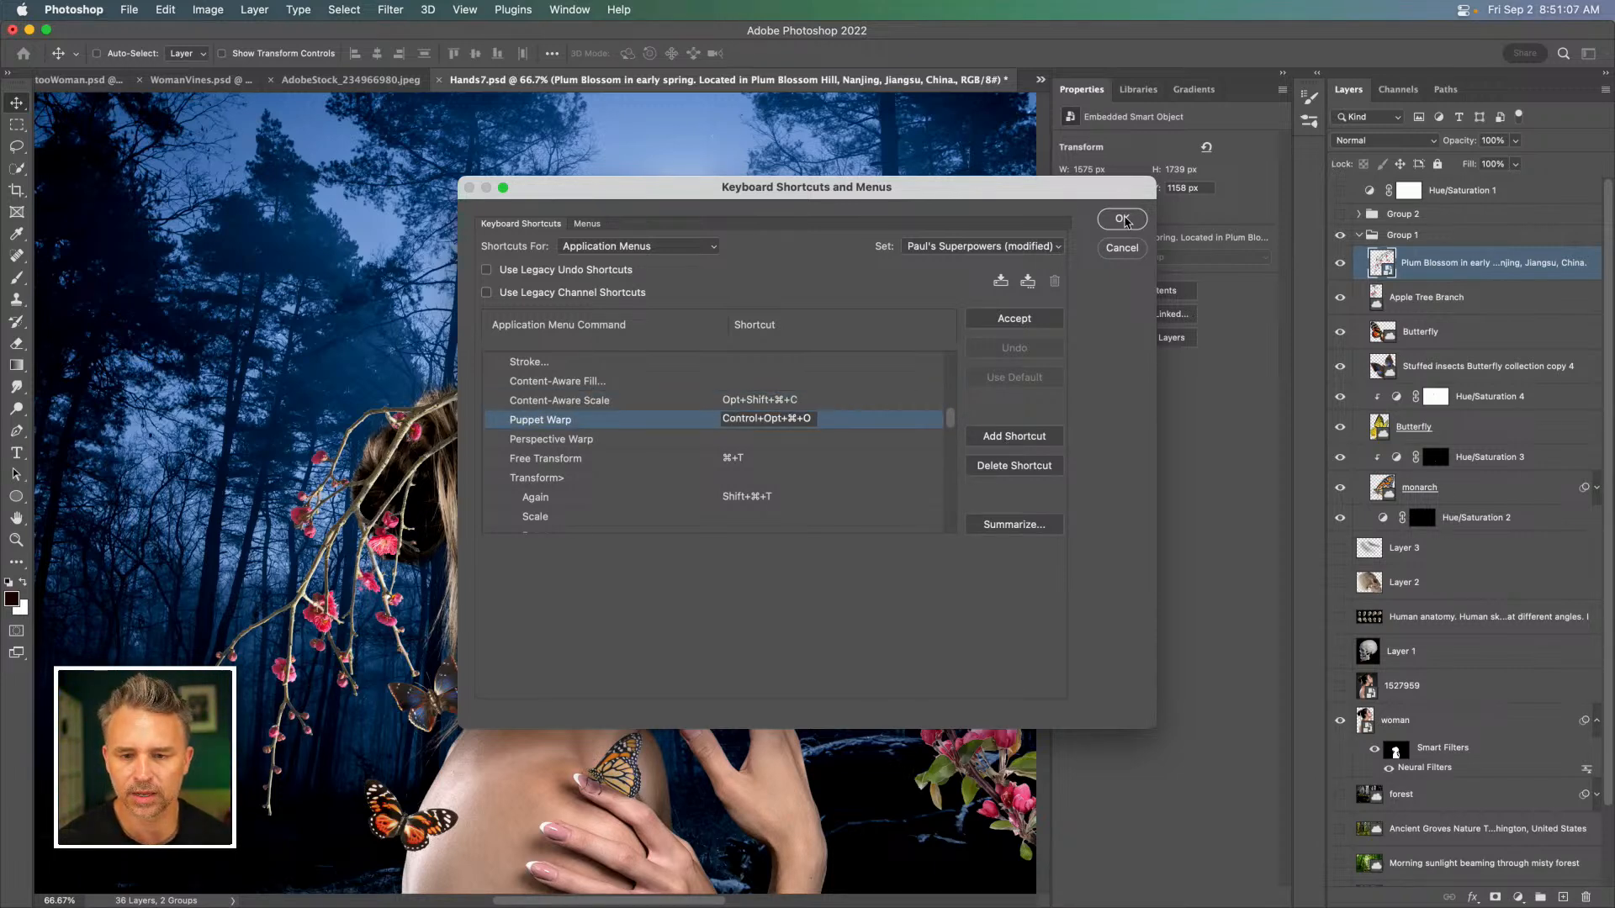
click(1124, 219)
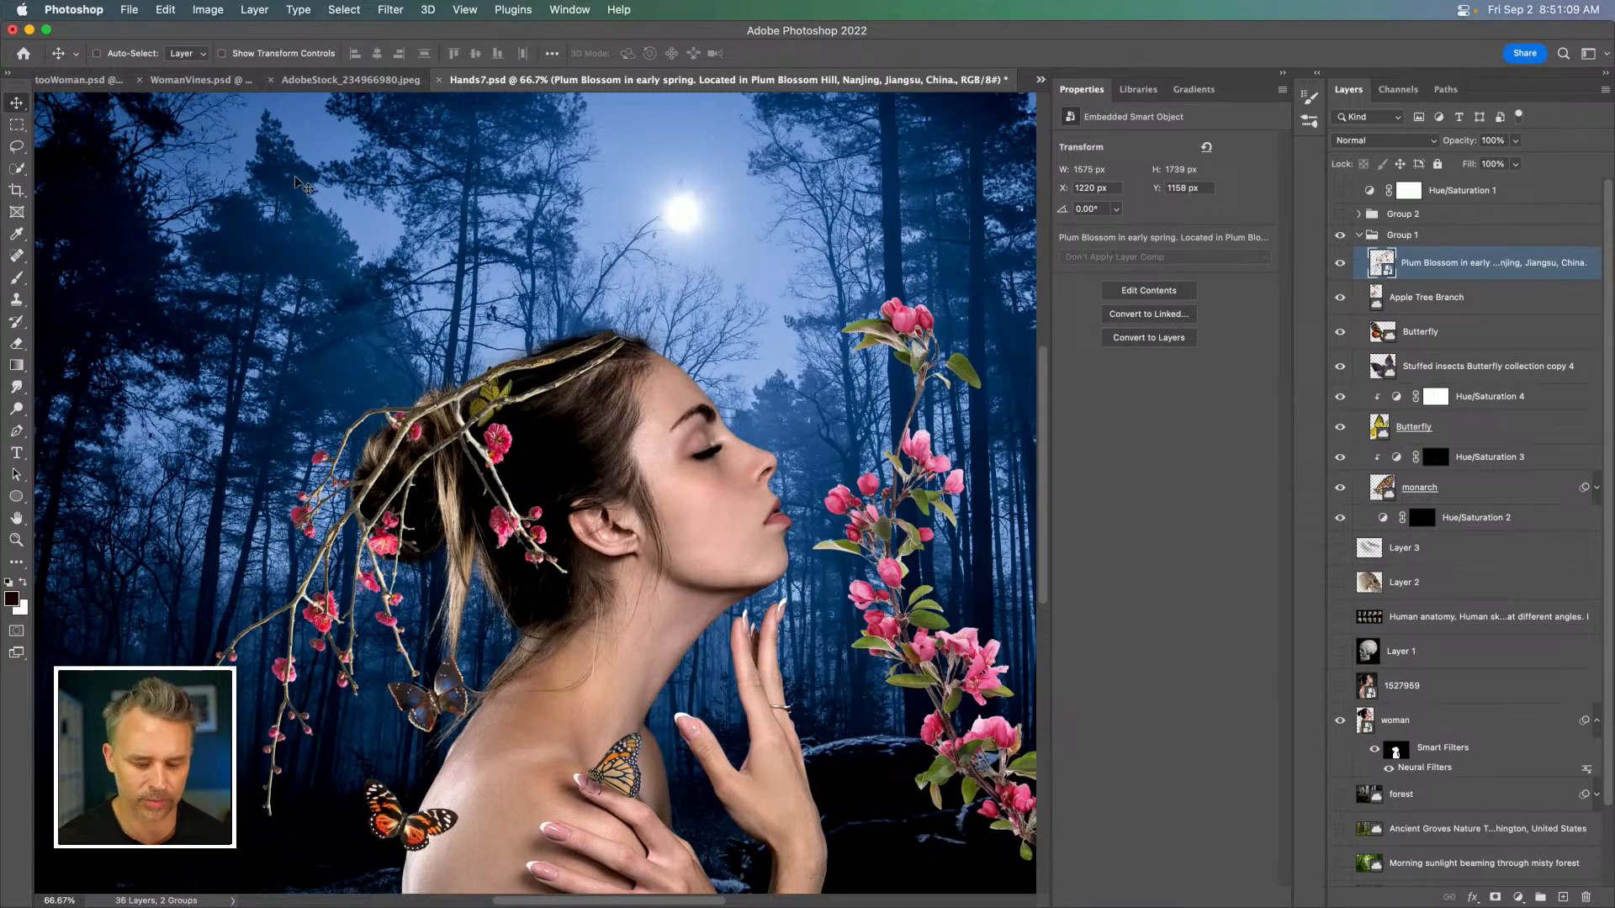
Puppet-warp the Plum Blossom branch so it arches up over the back of the woman's hair and its end sits at her hairline.
key(super+alt+shift+p)
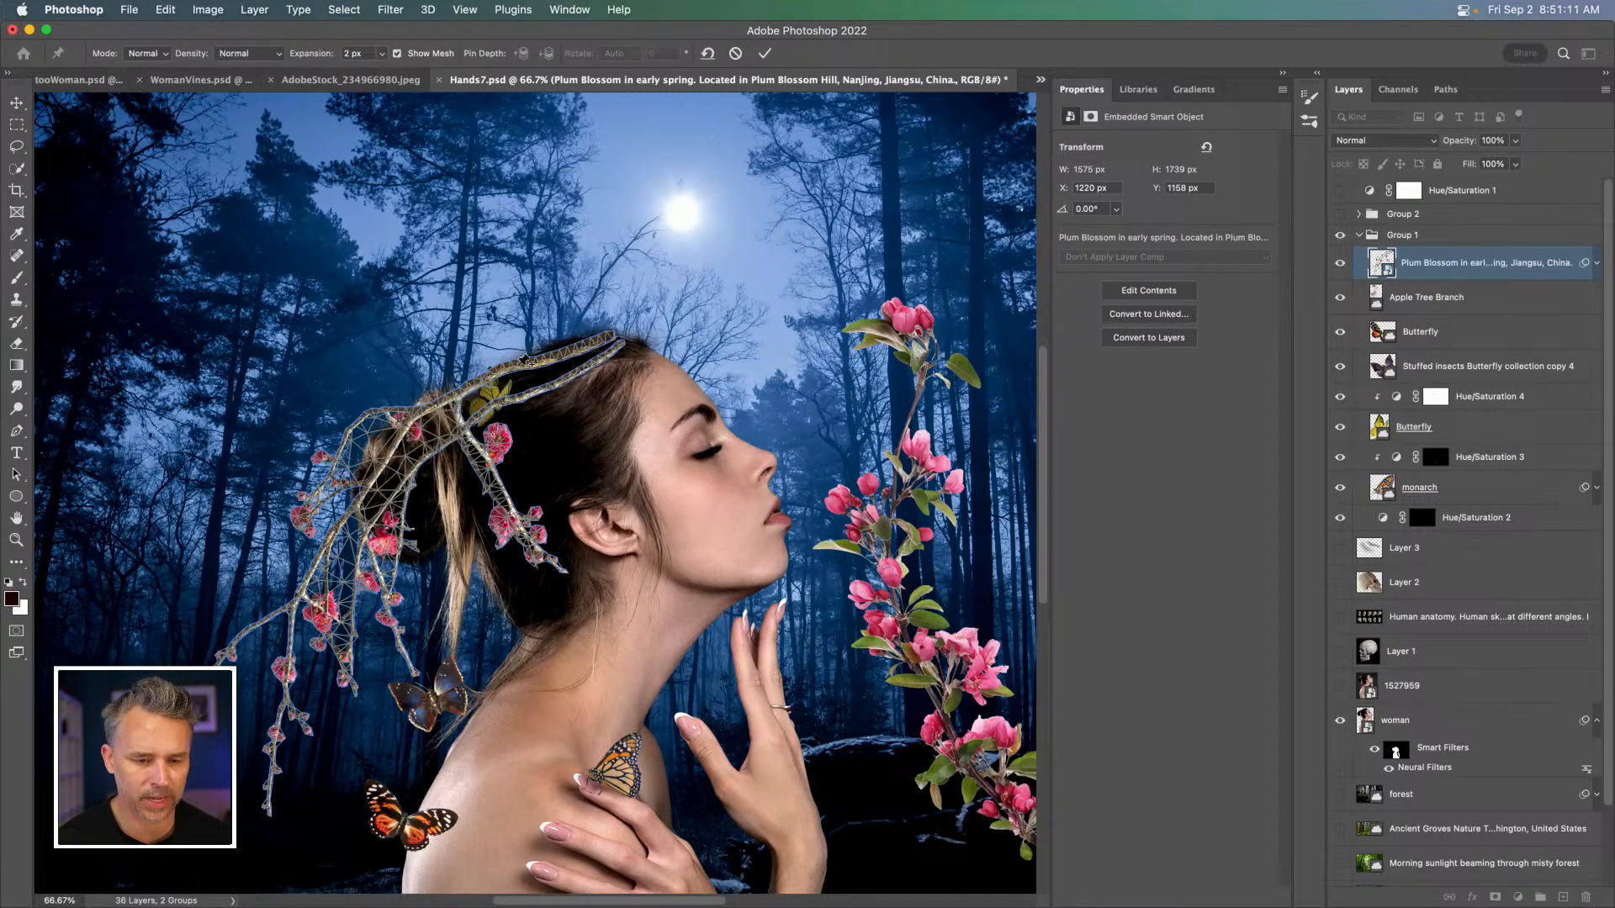
click(596, 341)
click(412, 415)
drag(316, 560, 283, 471)
drag(412, 416, 448, 311)
key(super+z)
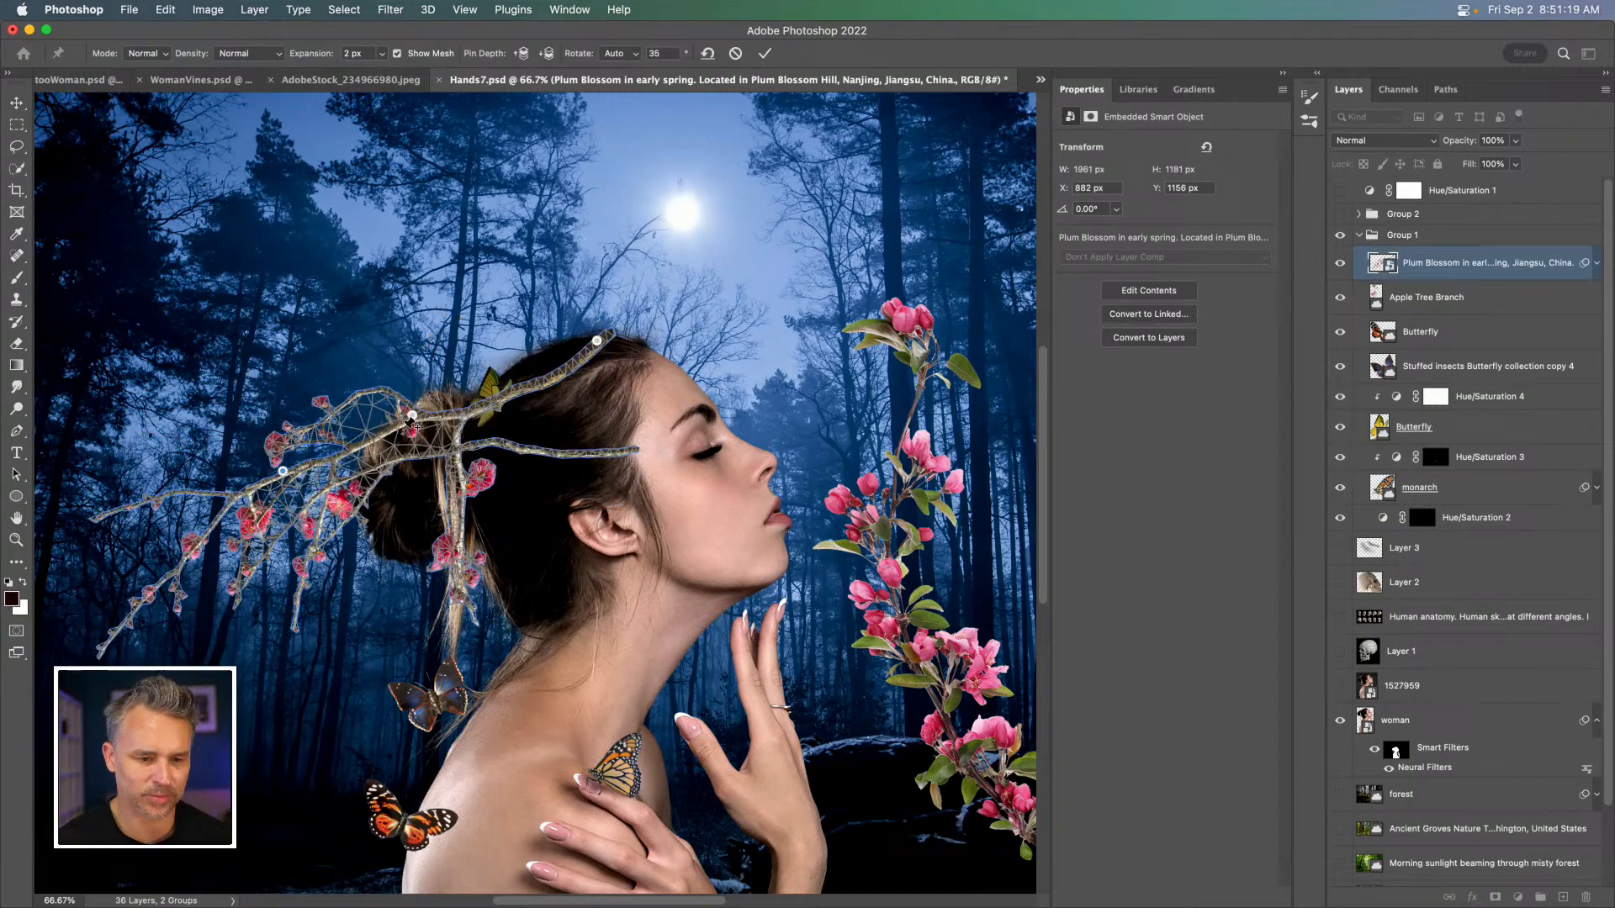
drag(412, 416, 399, 364)
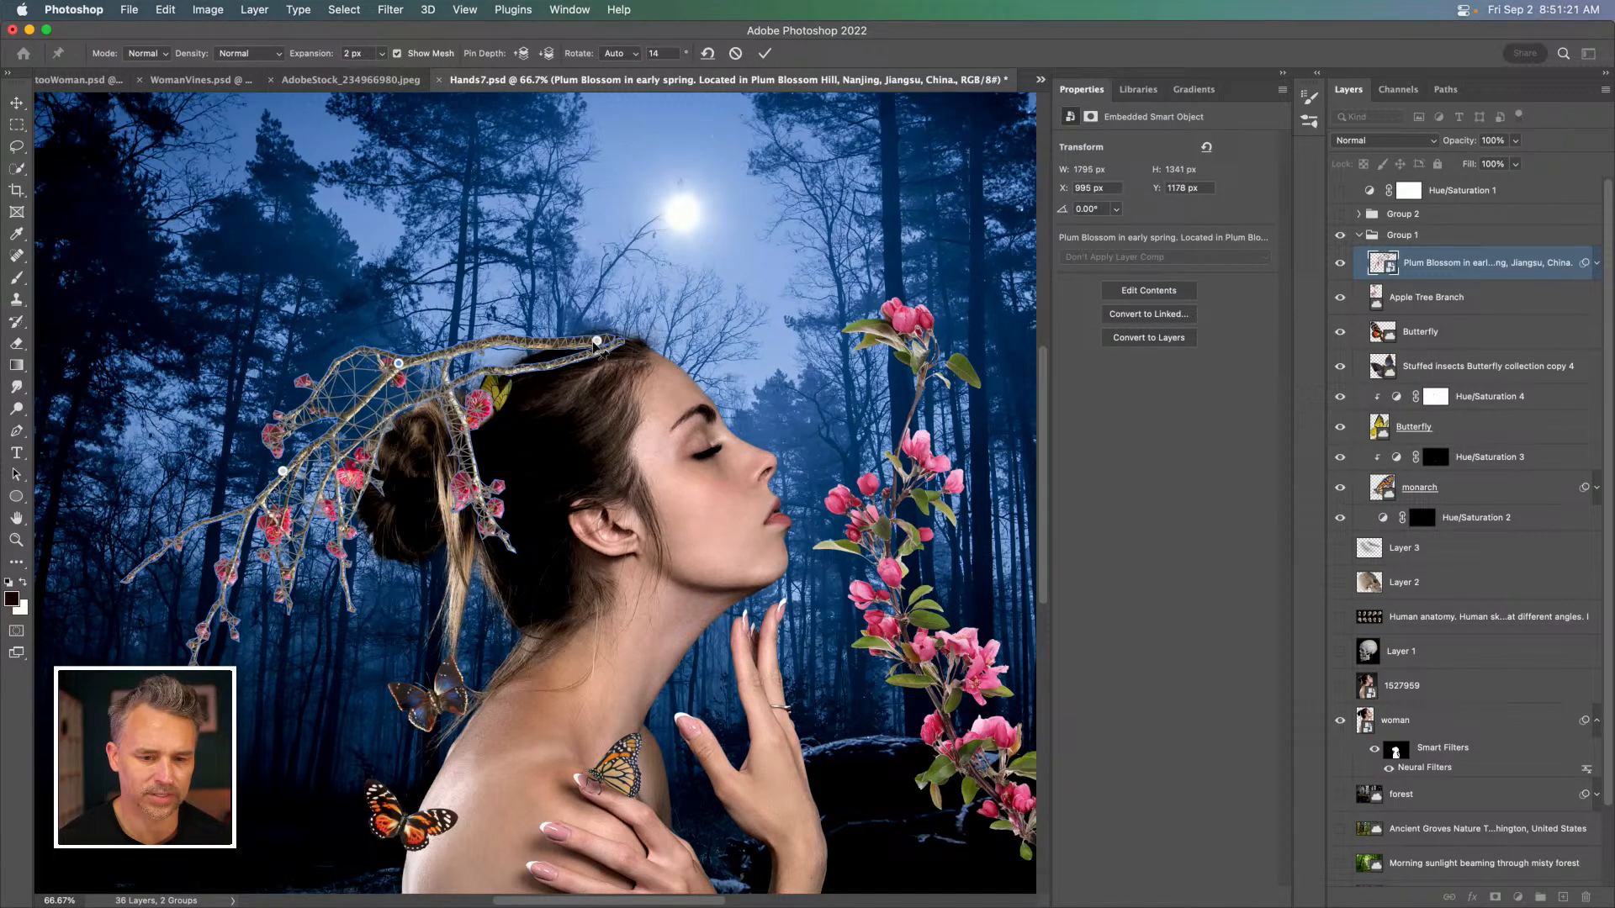
drag(599, 341, 628, 345)
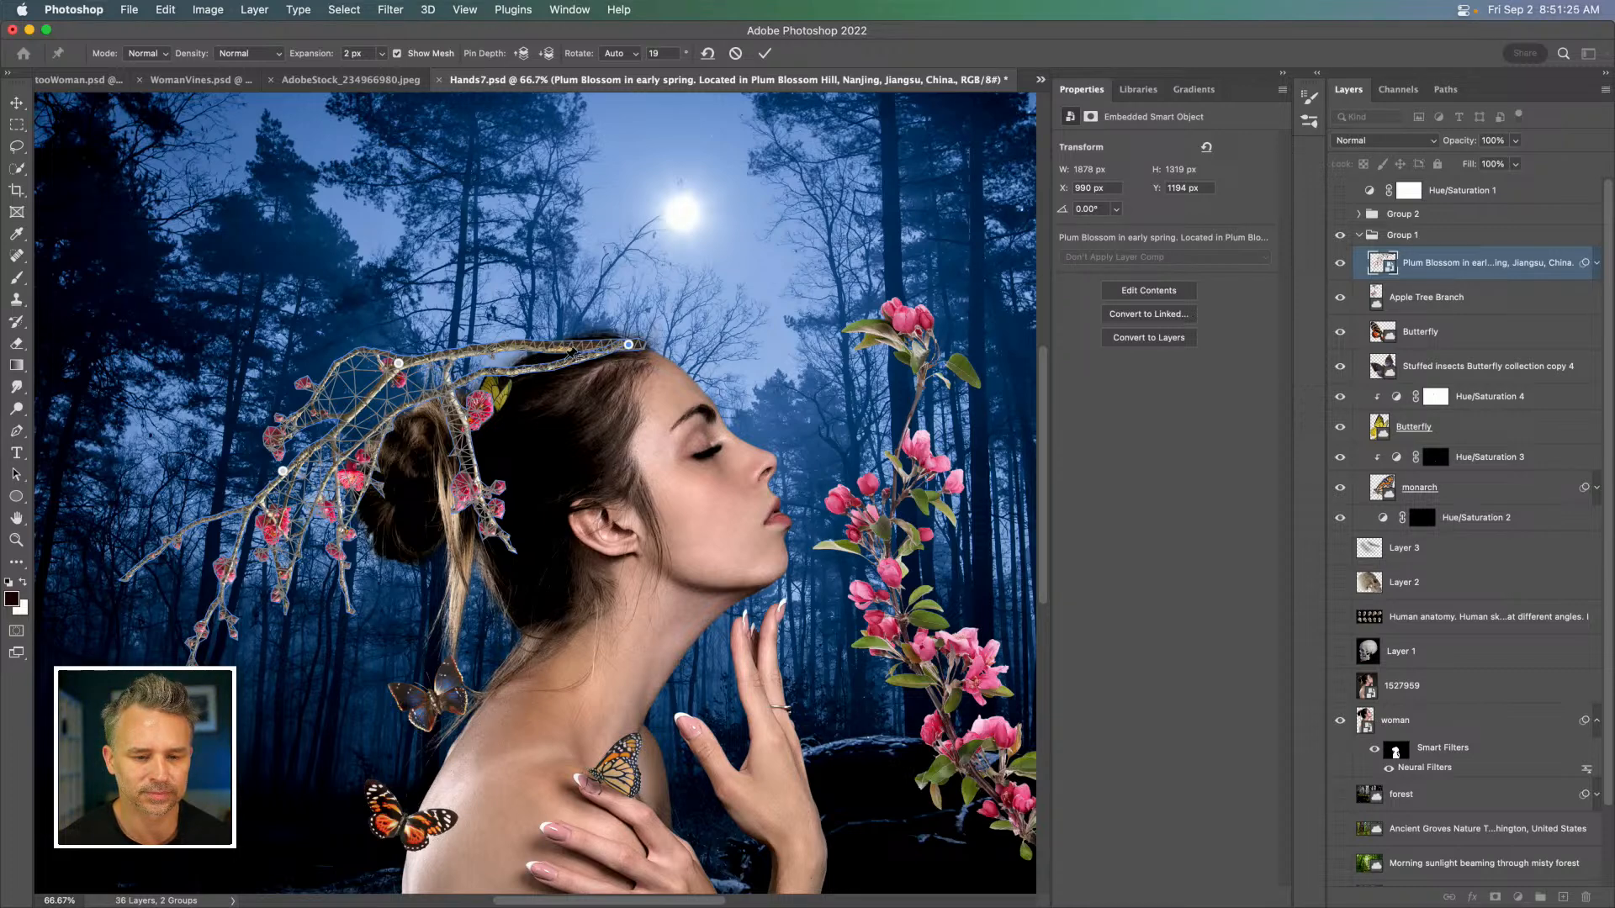
click(570, 362)
key(Return)
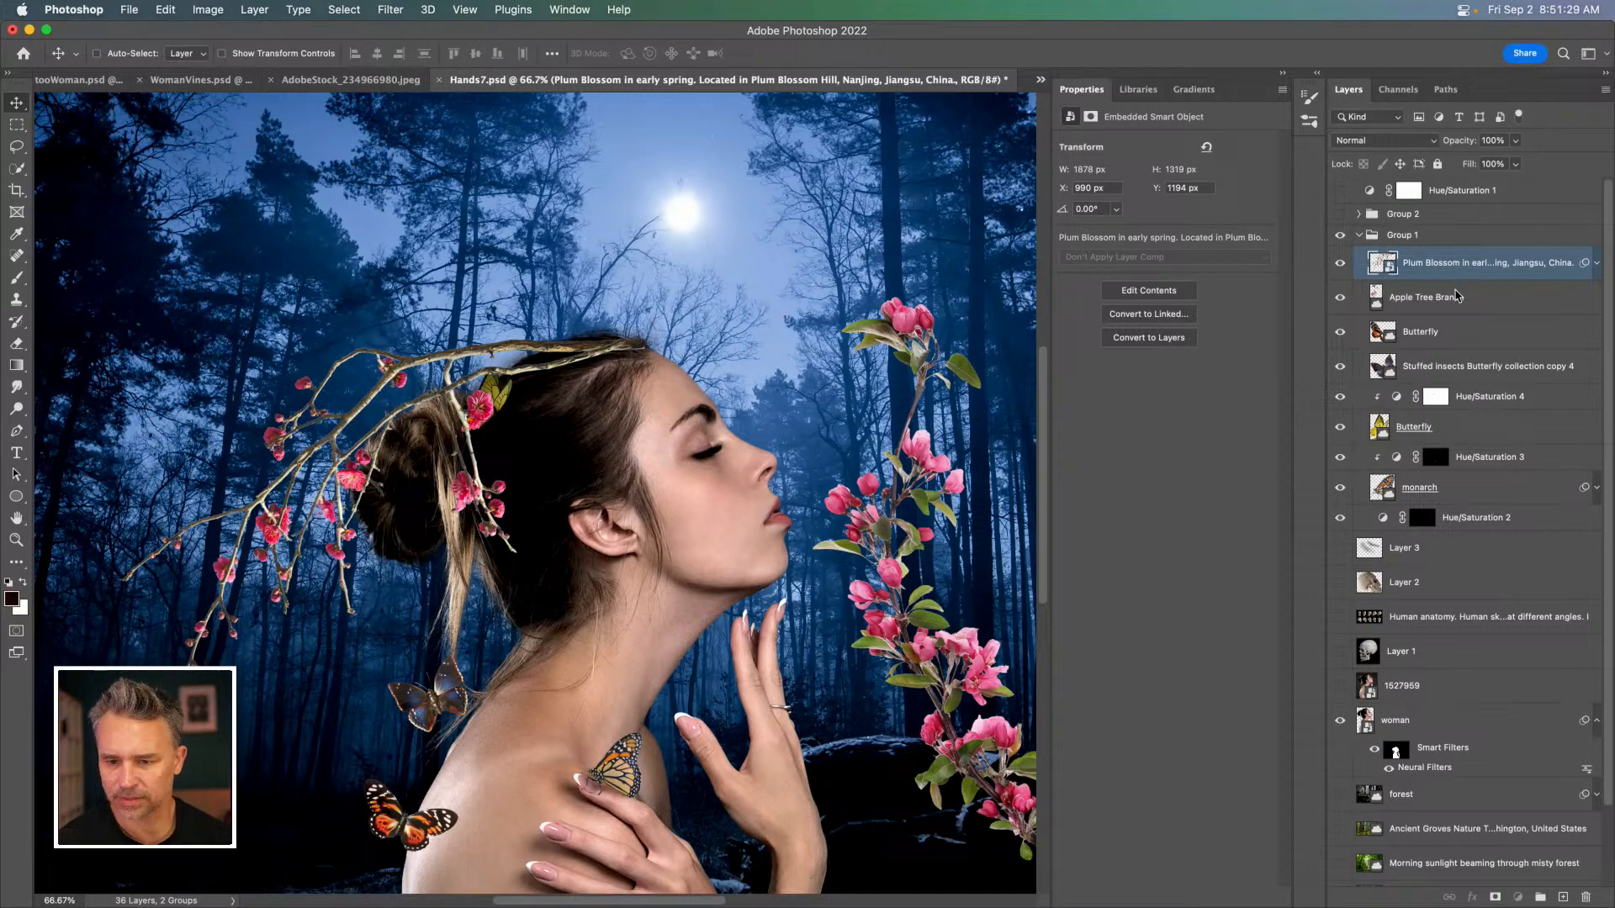
Duplicate the warped Plum Blossom layer and delete the Puppet Warp smart filter from the copy.
click(1455, 297)
click(1455, 276)
key(super+j)
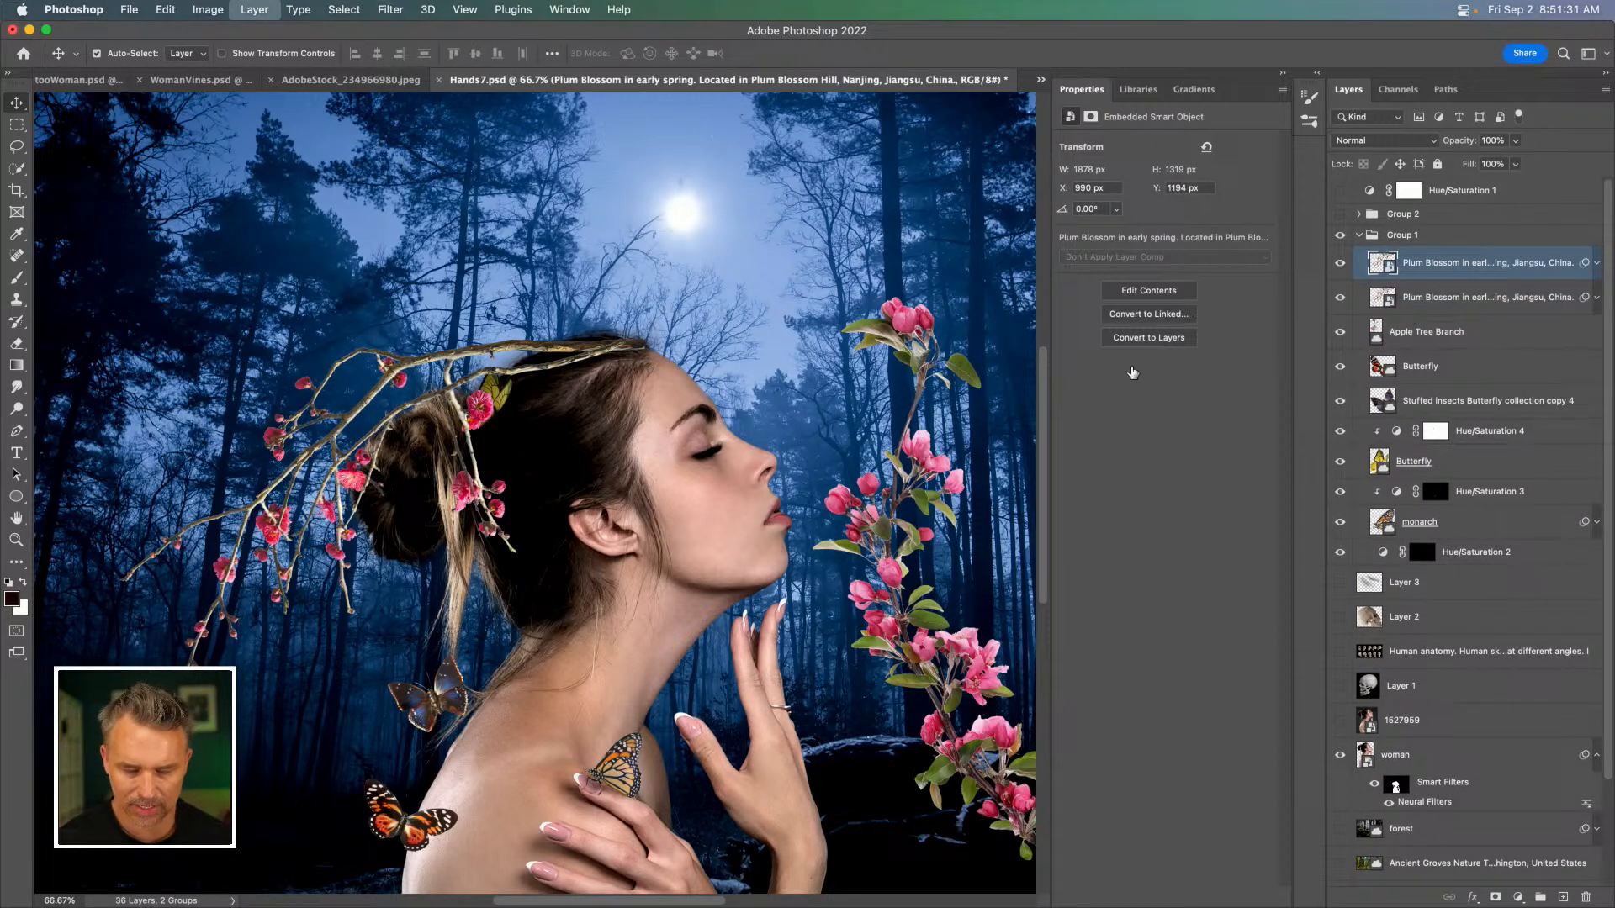
mouse_move(420, 424)
mouse_down()
mouse_move(443, 497)
mouse_move(443, 416)
mouse_up()
click(1596, 262)
drag(1432, 310, 1591, 899)
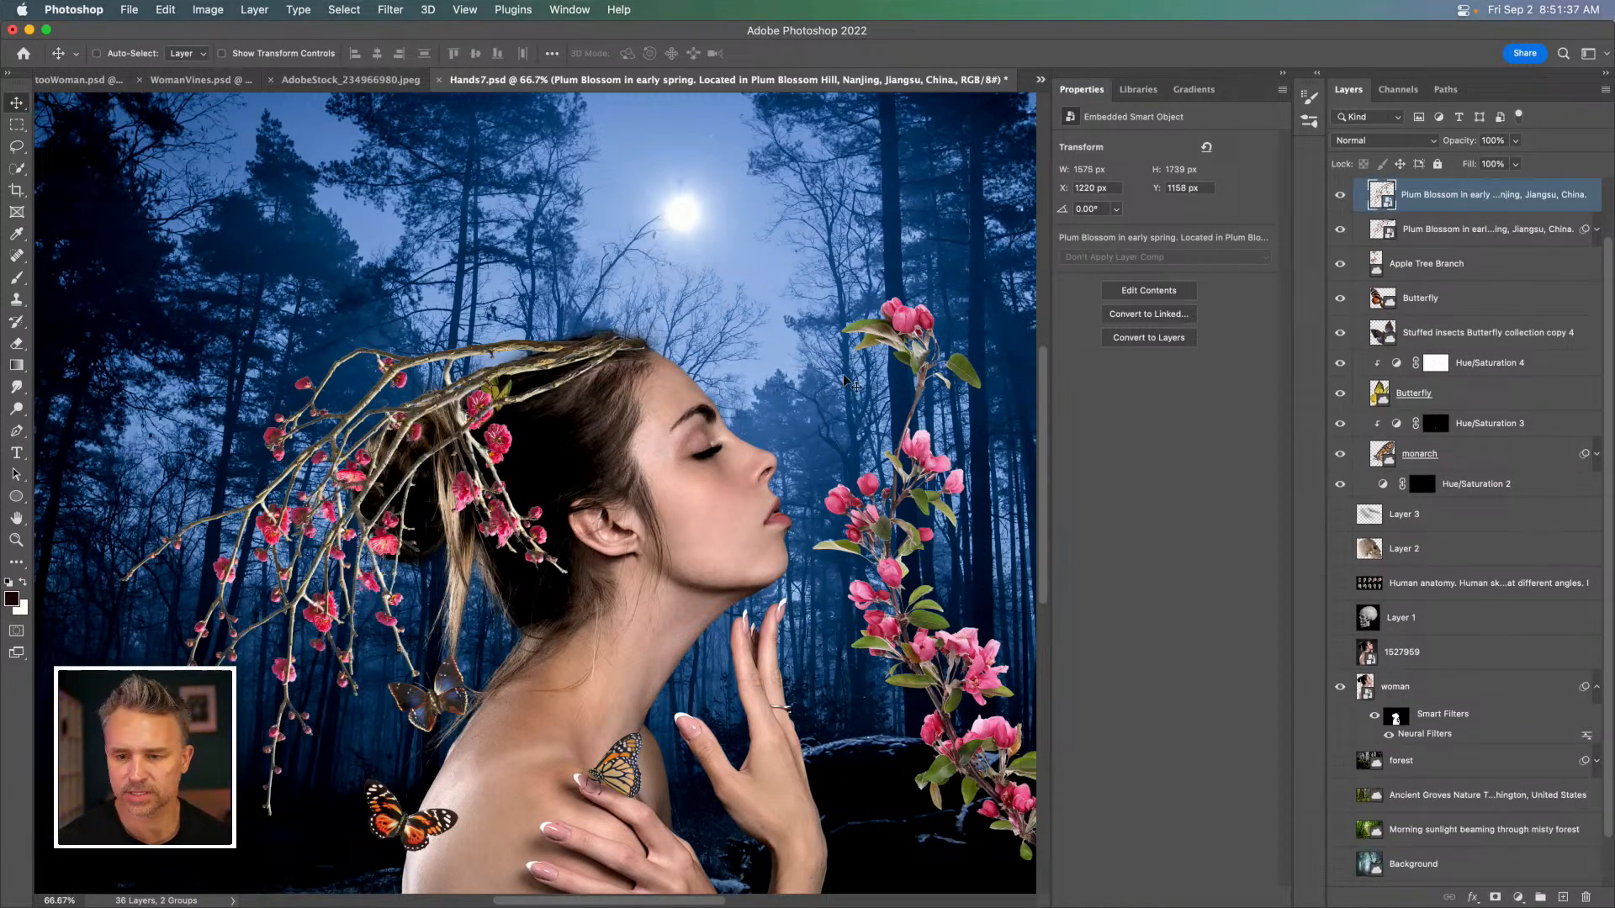
Flip the Plum Blossom copy vertically, rotate it to about -72.88°, and position it behind the woman's head.
drag(512, 503, 514, 497)
key(ctrl+t)
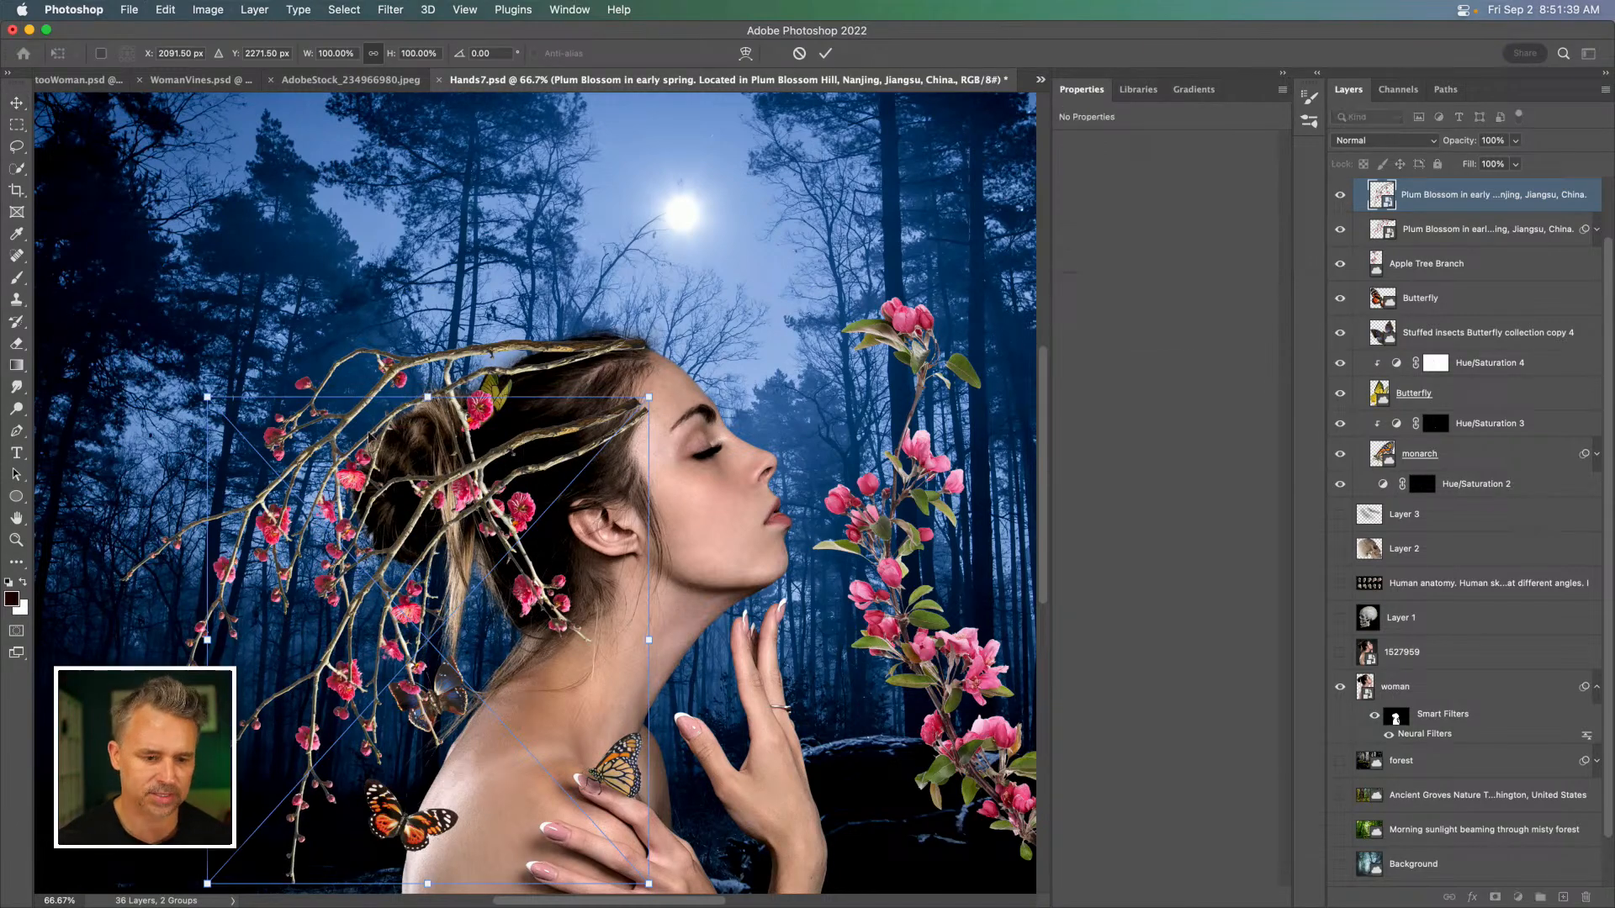
right_click(376, 486)
click(459, 866)
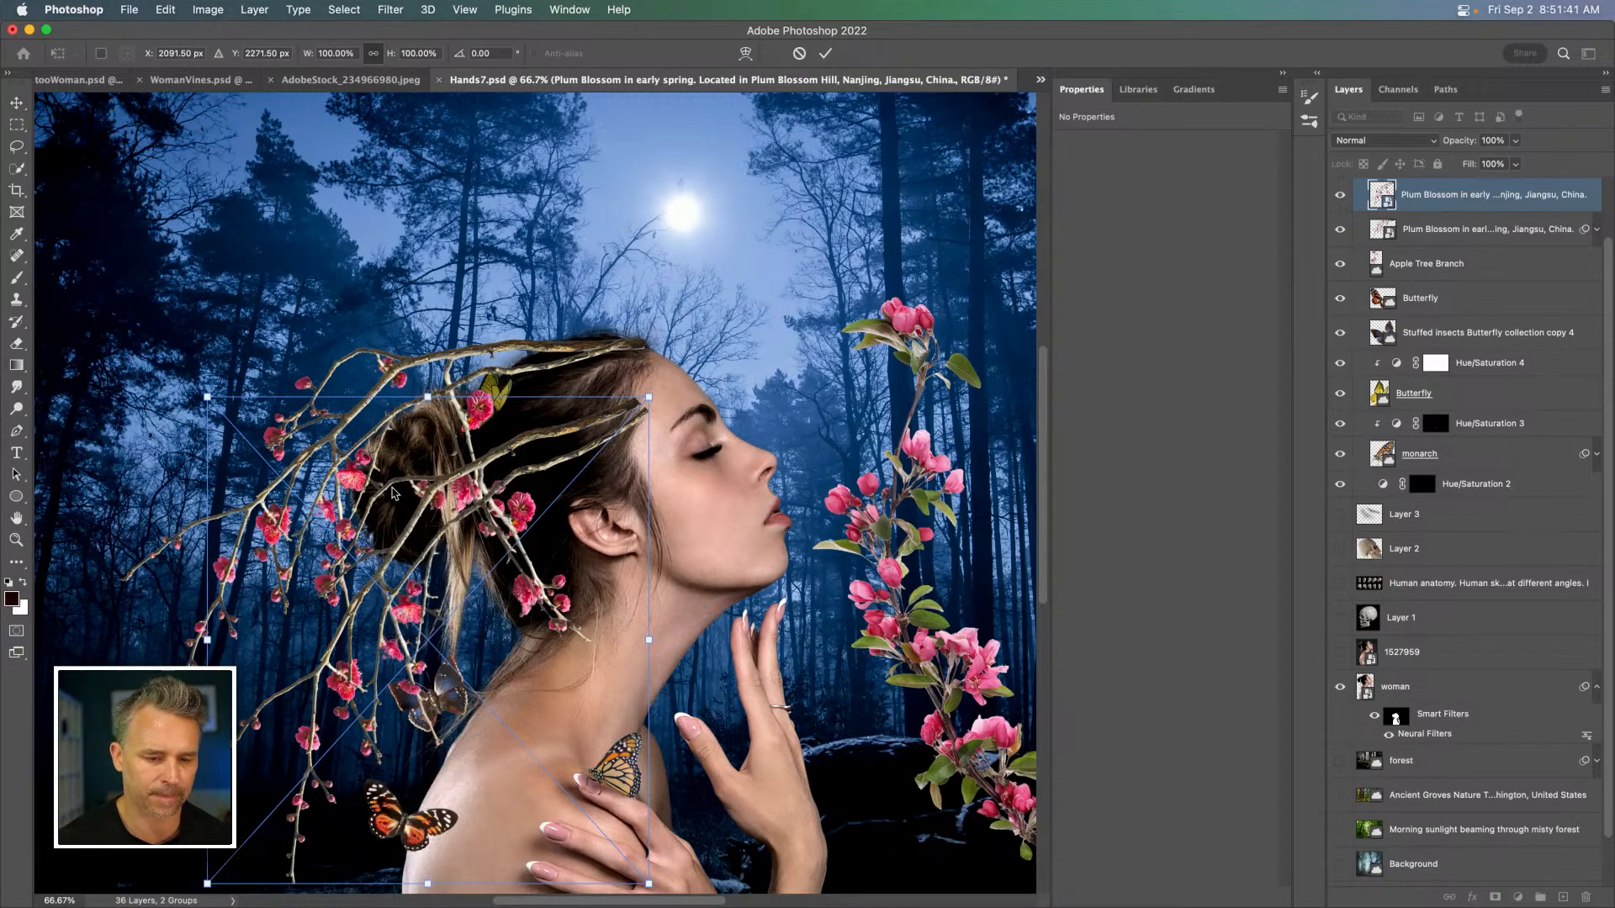
drag(177, 642, 354, 879)
drag(692, 587, 579, 475)
key(Return)
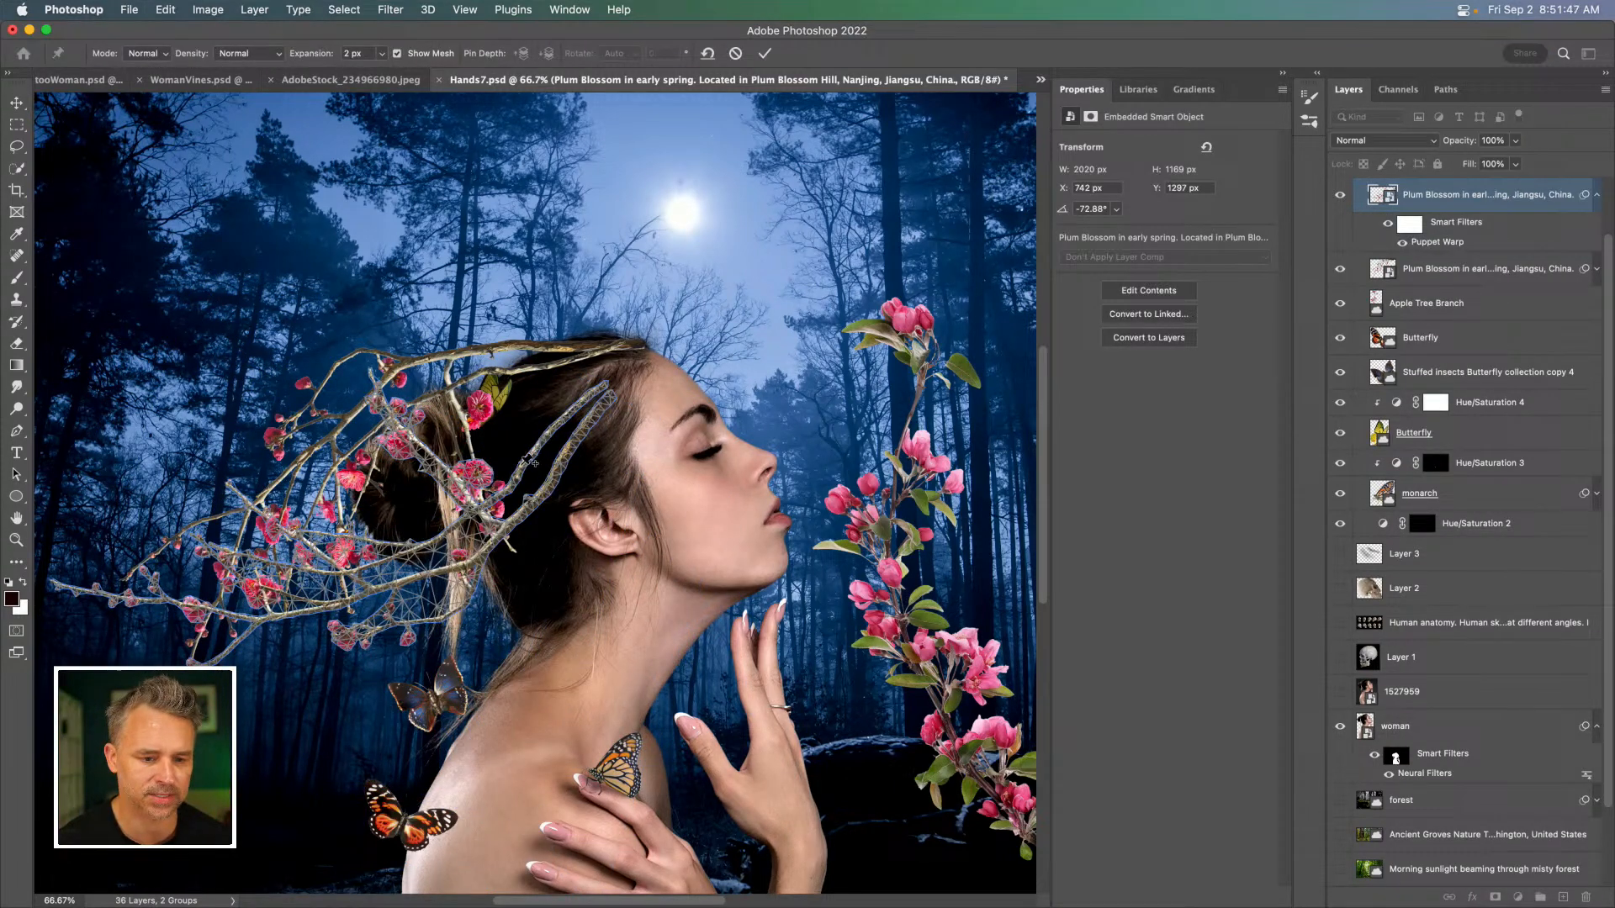
Puppet-warp the Plum Blossom copy so its twigs hang down behind her hair, and shift the branch up onto her head.
click(521, 465)
click(531, 507)
click(307, 580)
drag(307, 580, 357, 676)
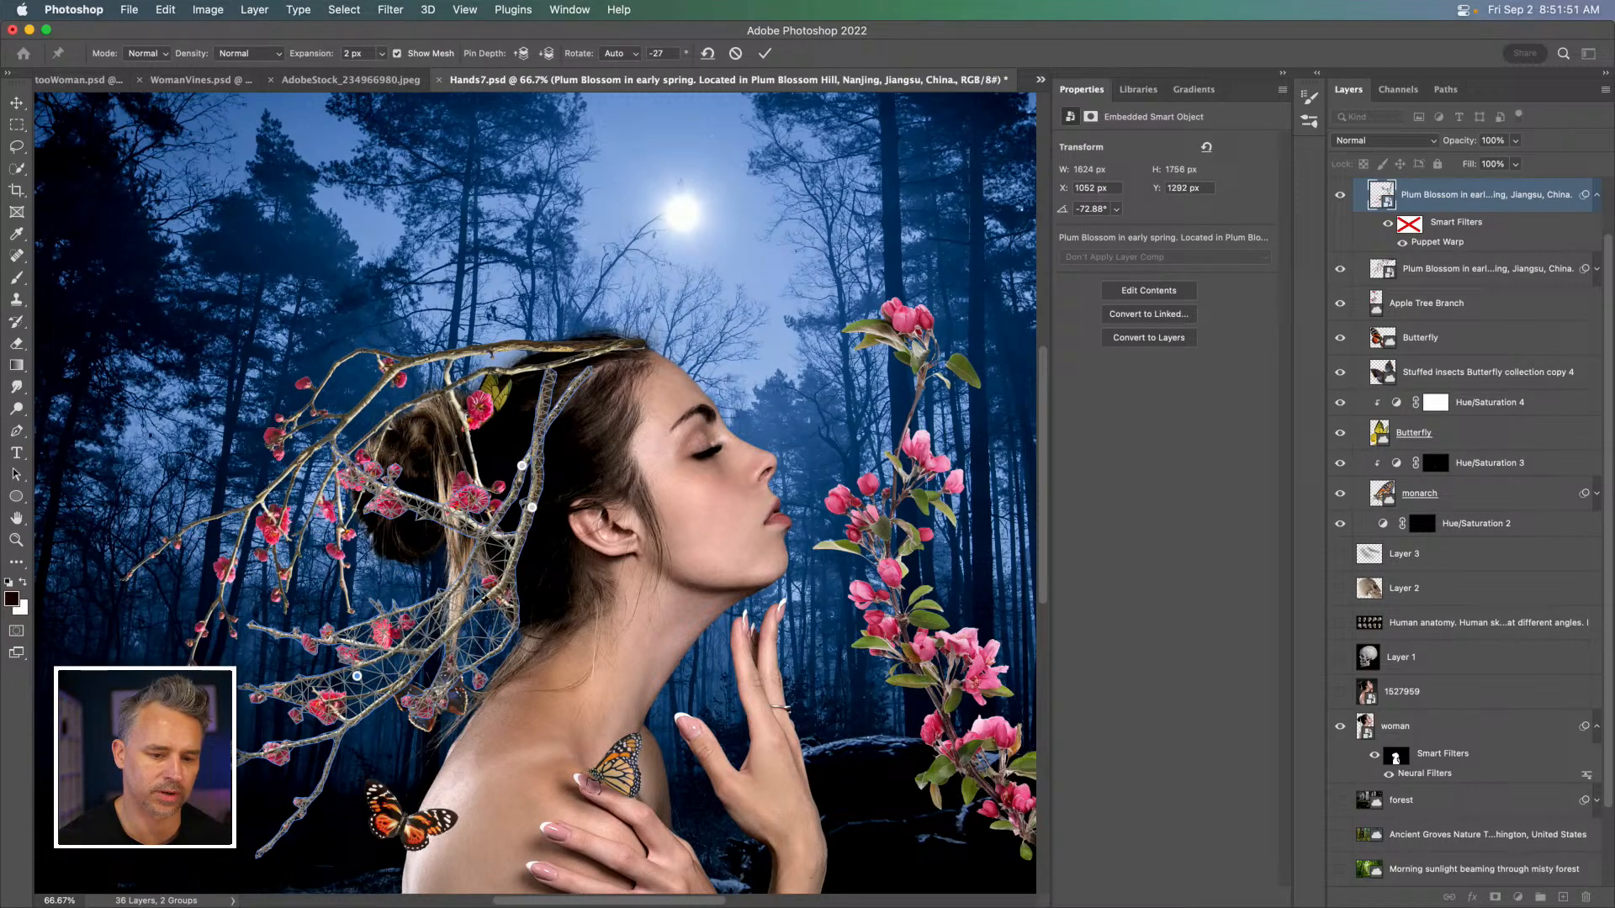
drag(477, 581, 432, 558)
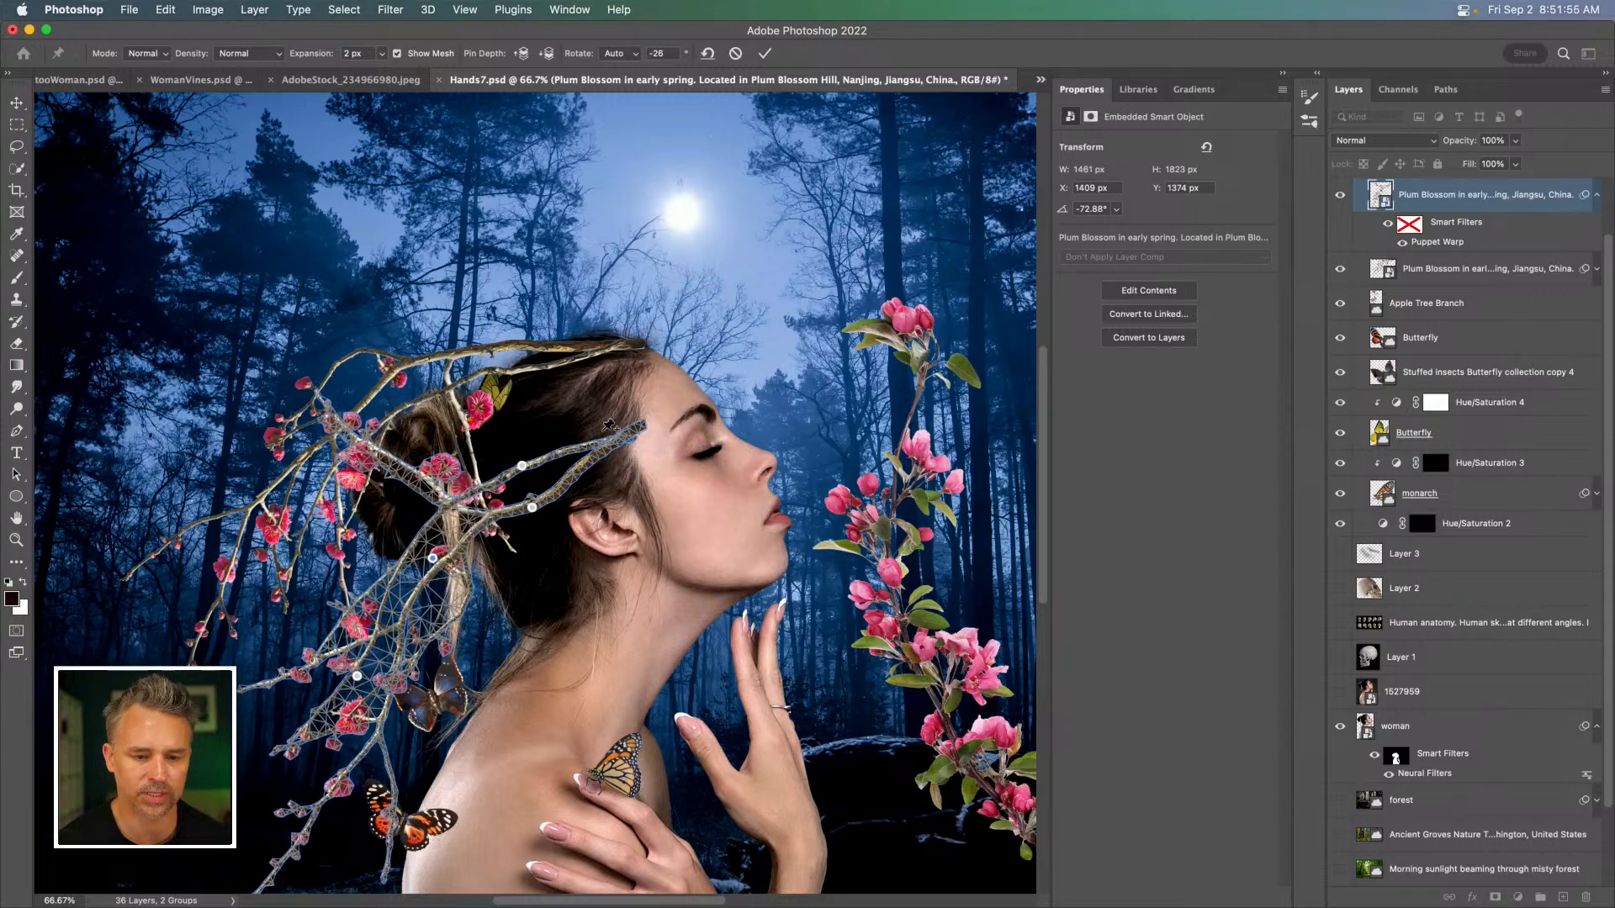
drag(623, 436, 586, 473)
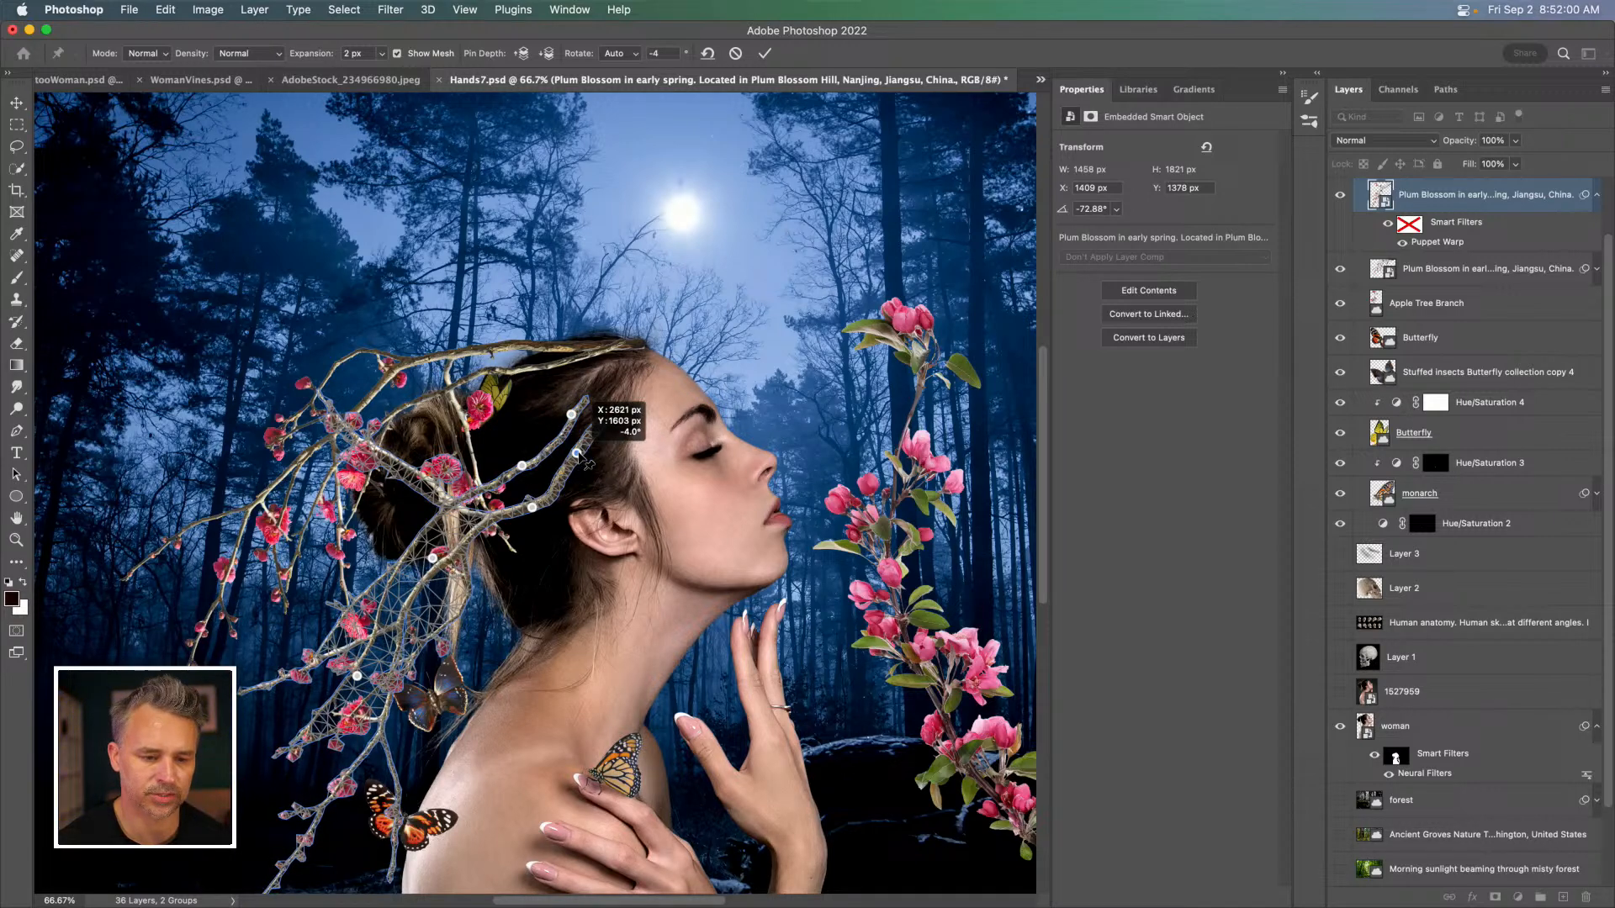
key(Return)
drag(308, 376, 319, 367)
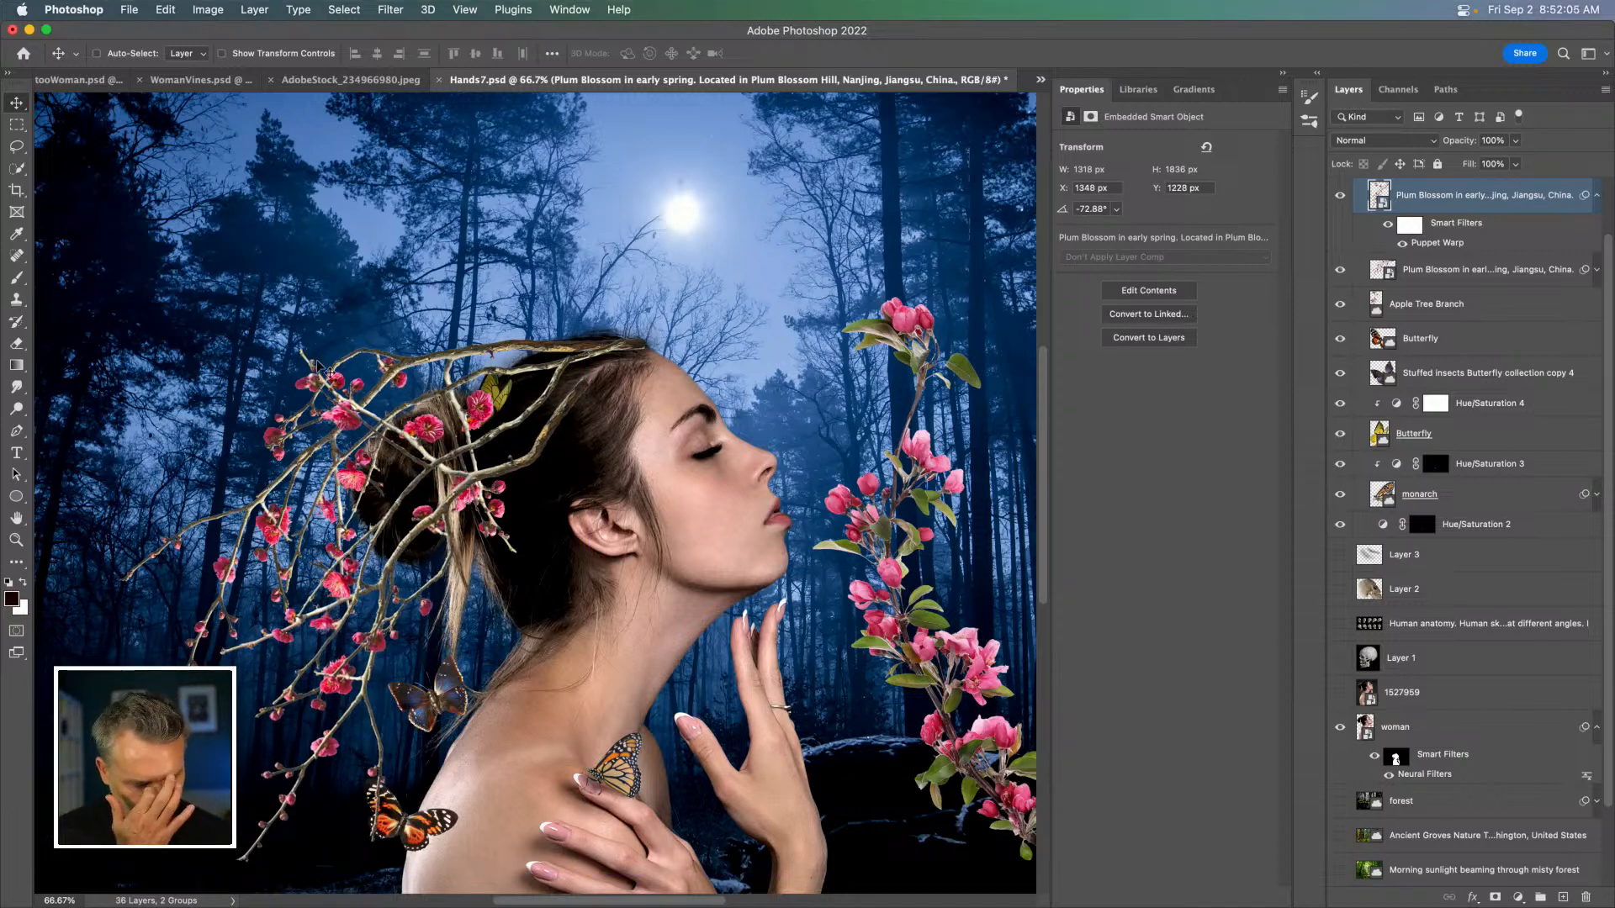
Duplicate the Apple Tree Branch and rotate the copy to about -29.61° across the woman's hair.
super+click(904, 320)
key(super+j)
drag(611, 242, 425, 139)
key(super+t)
drag(172, 404, 147, 541)
drag(137, 473, 265, 458)
Flip the Apple Tree Branch copy vertically, rotate it to about 5.32°, and place it along the top of her hair.
right_click(532, 473)
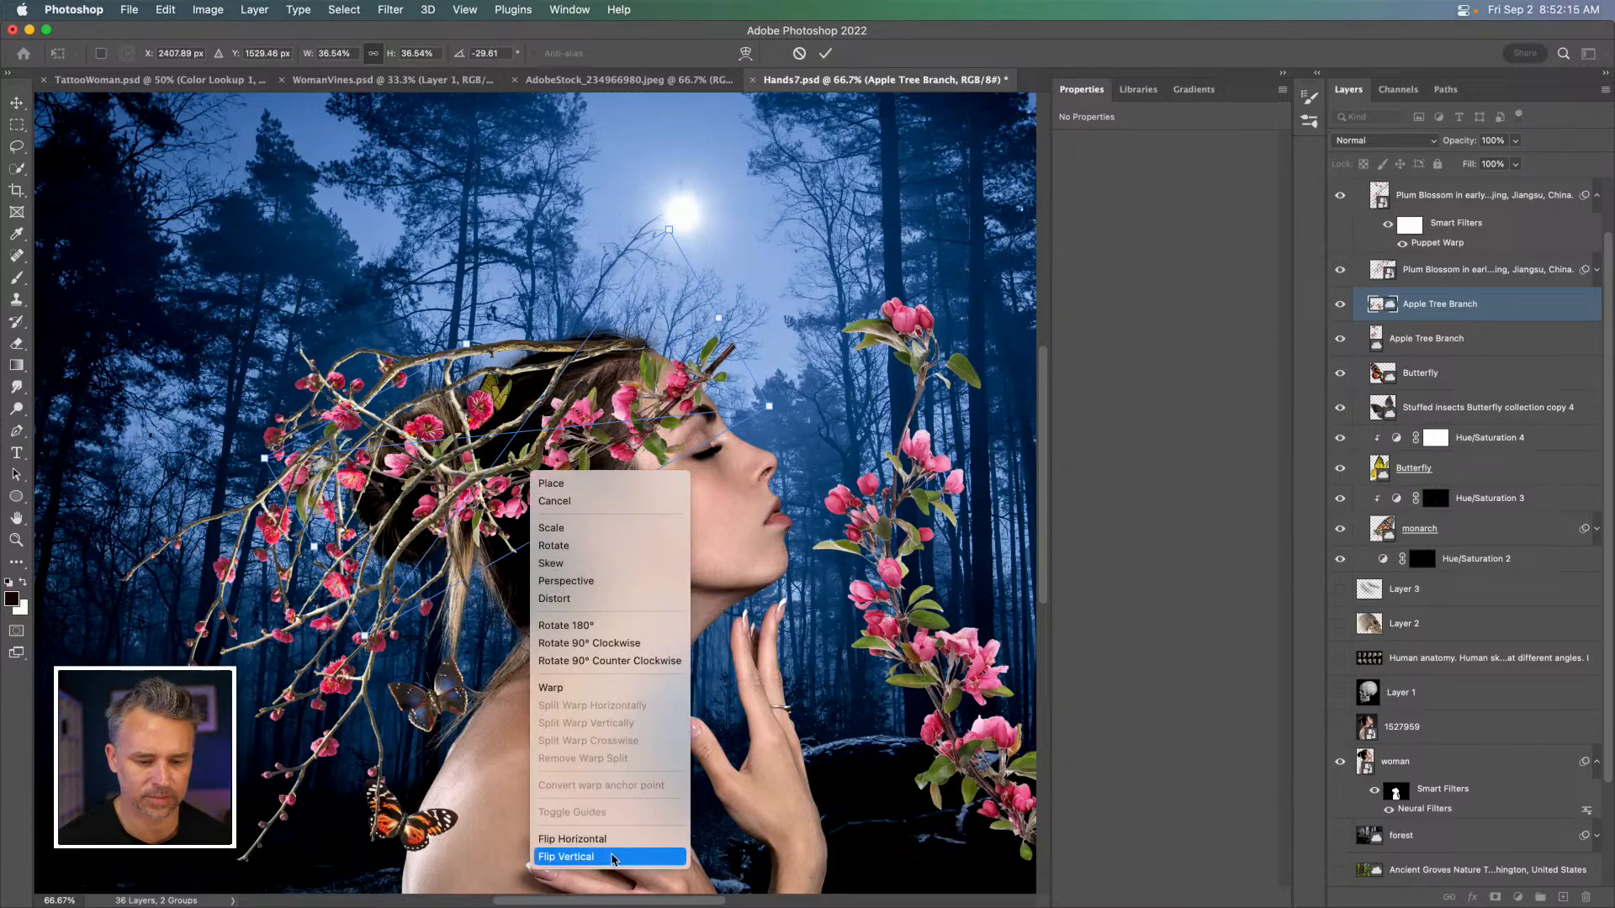
click(572, 856)
drag(474, 320, 378, 267)
drag(155, 199, 125, 277)
drag(475, 222, 451, 328)
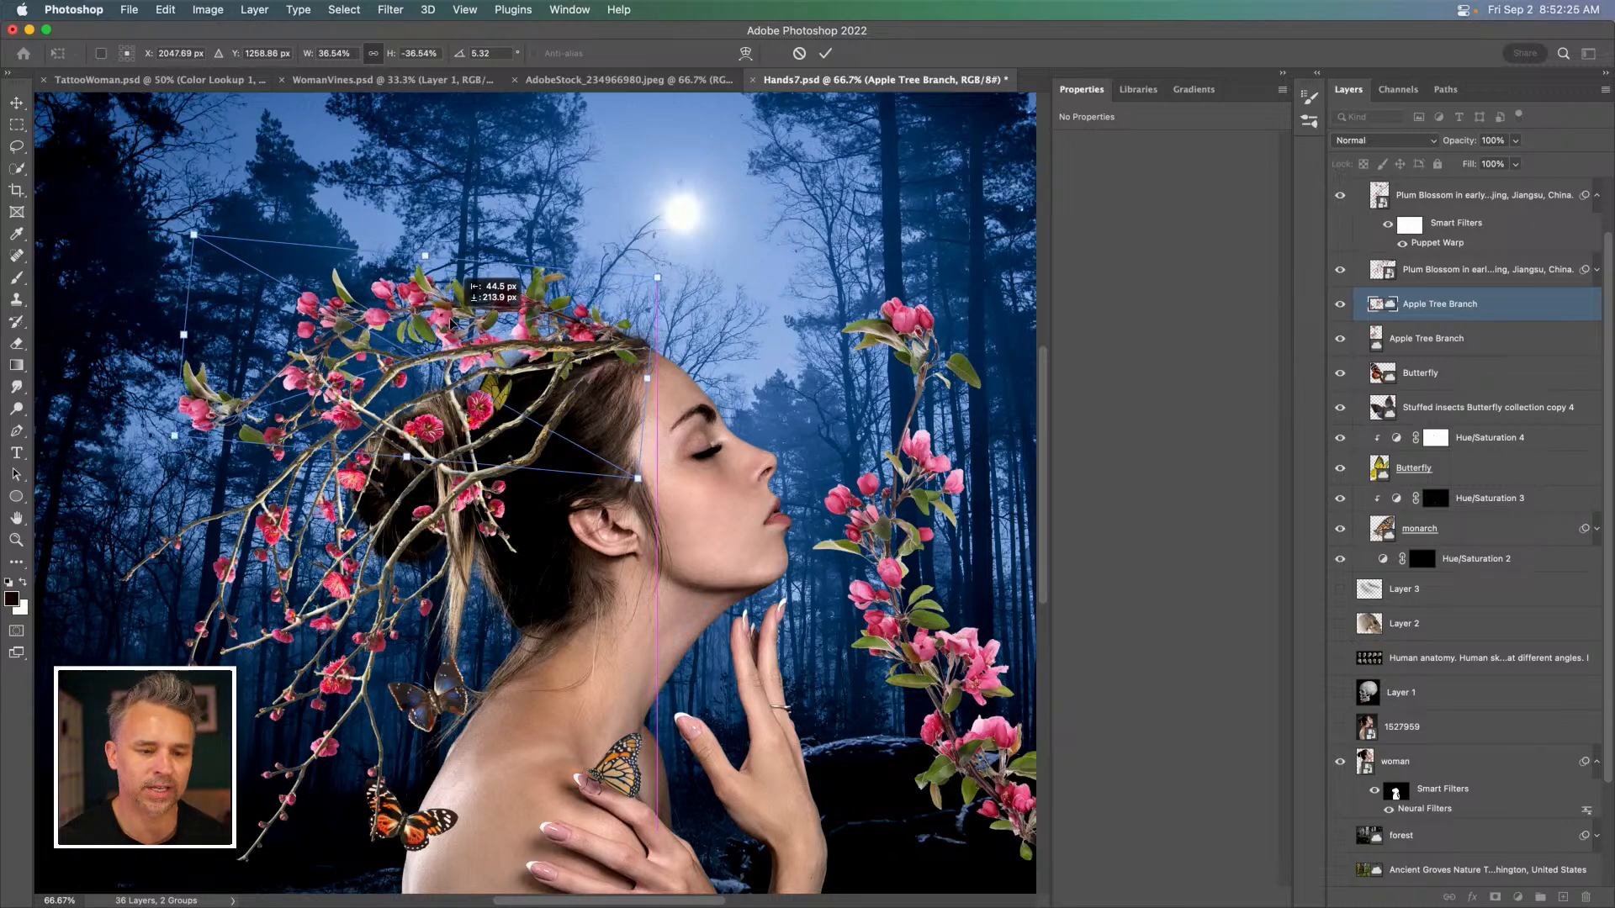
key(Return)
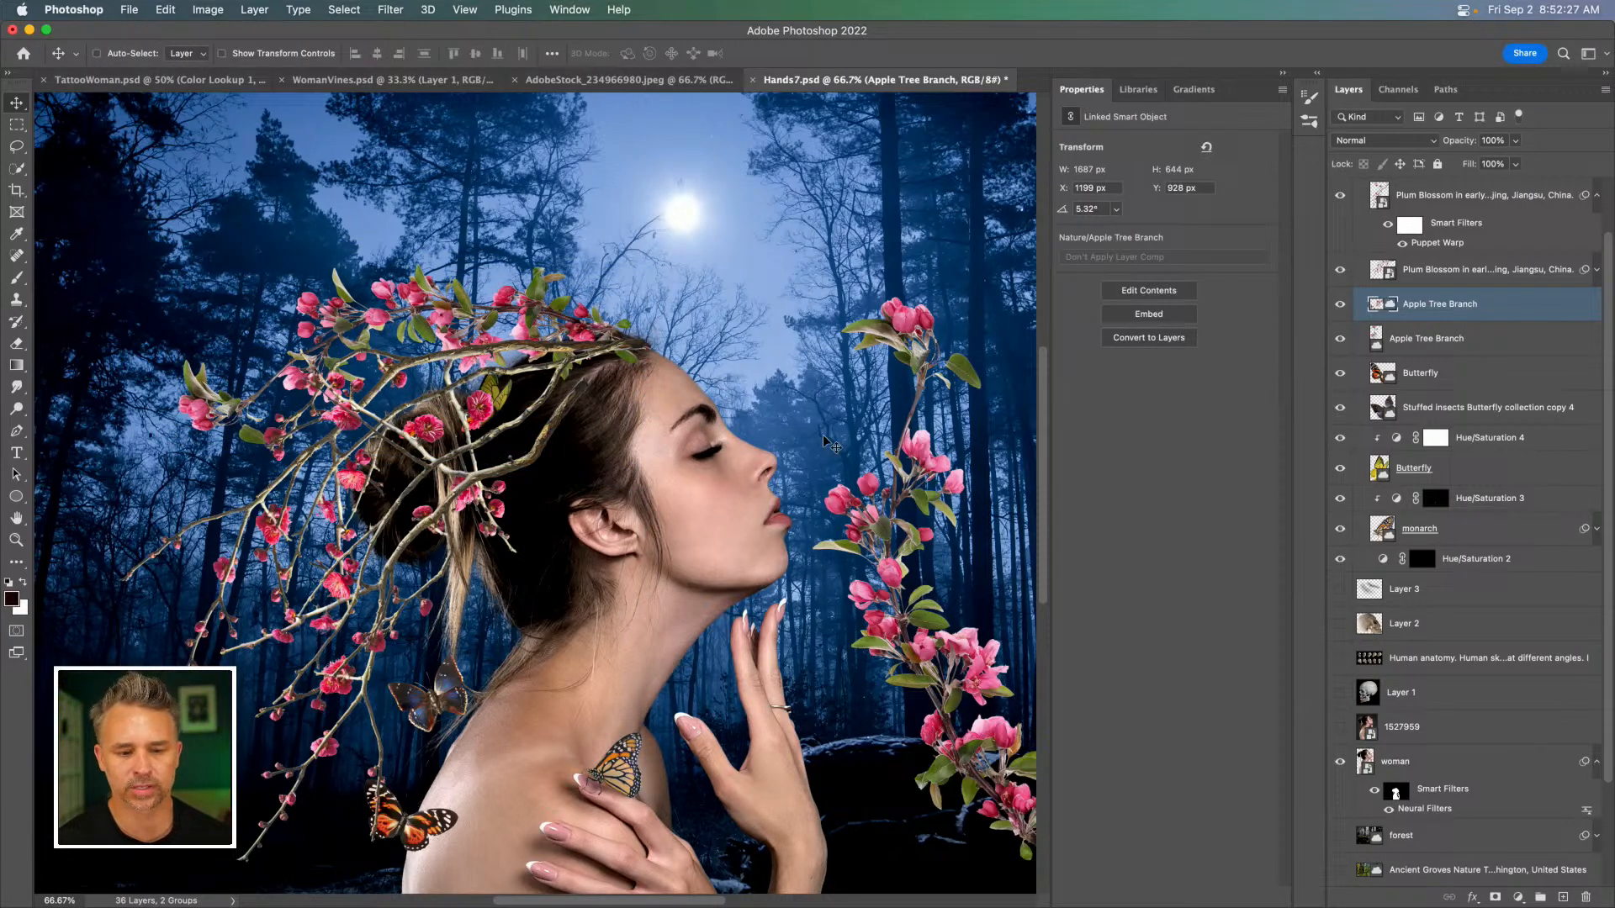
Duplicate the Apple Tree Branch on her hair, flip the copy vertically, rotate it to about -47.18°, and place it above her ear.
key(super+j)
drag(393, 246, 385, 476)
key(super+t)
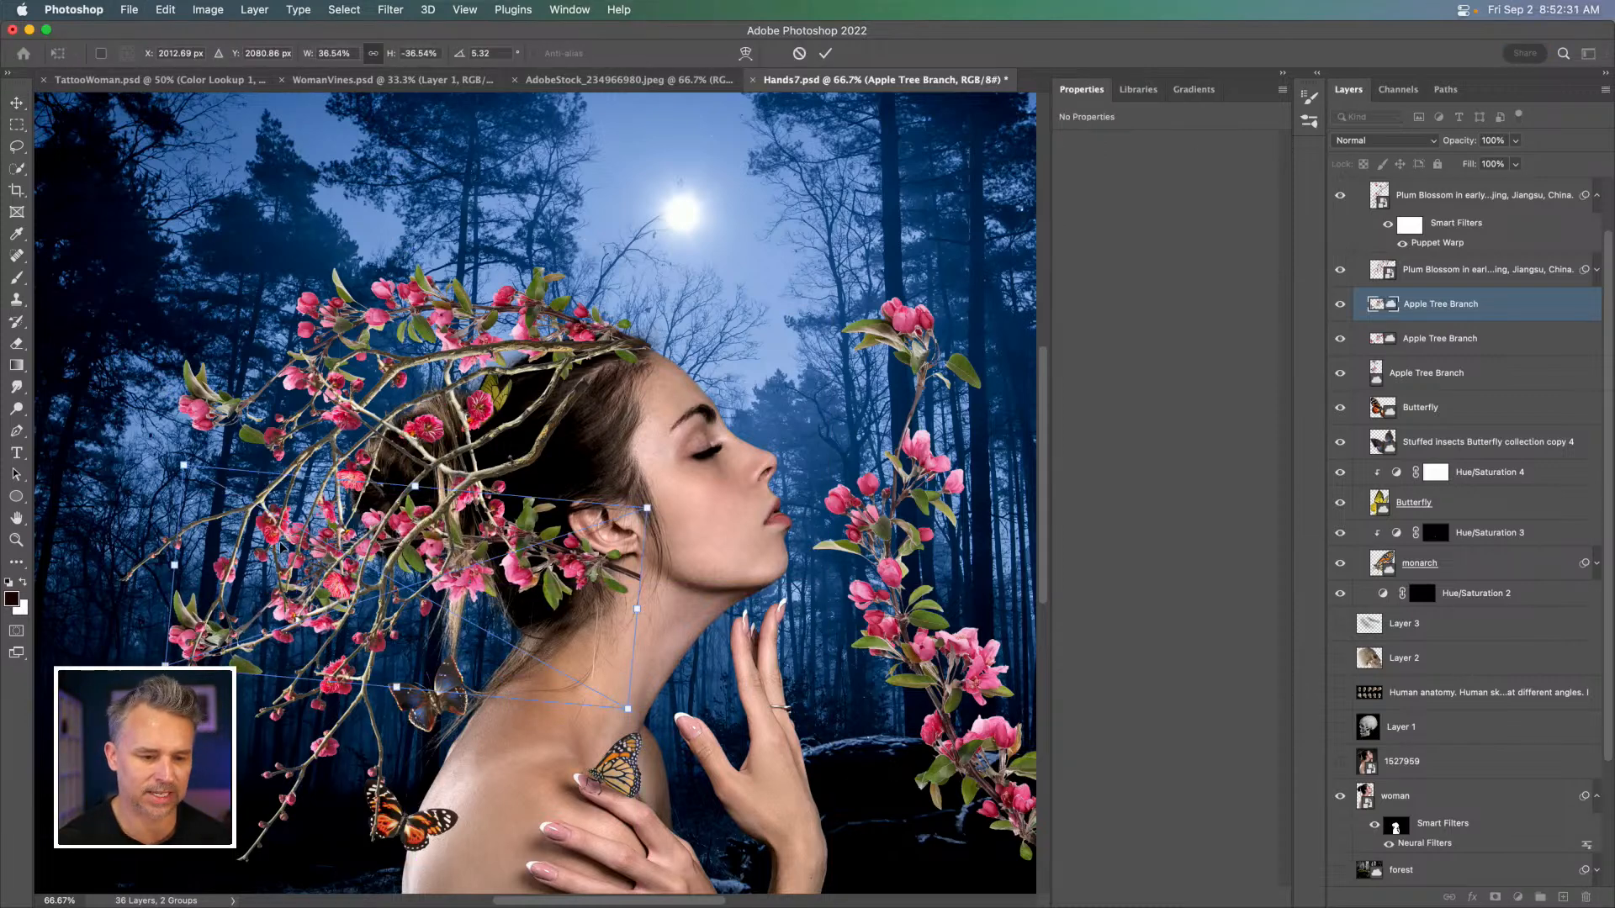
right_click(284, 514)
key(Return)
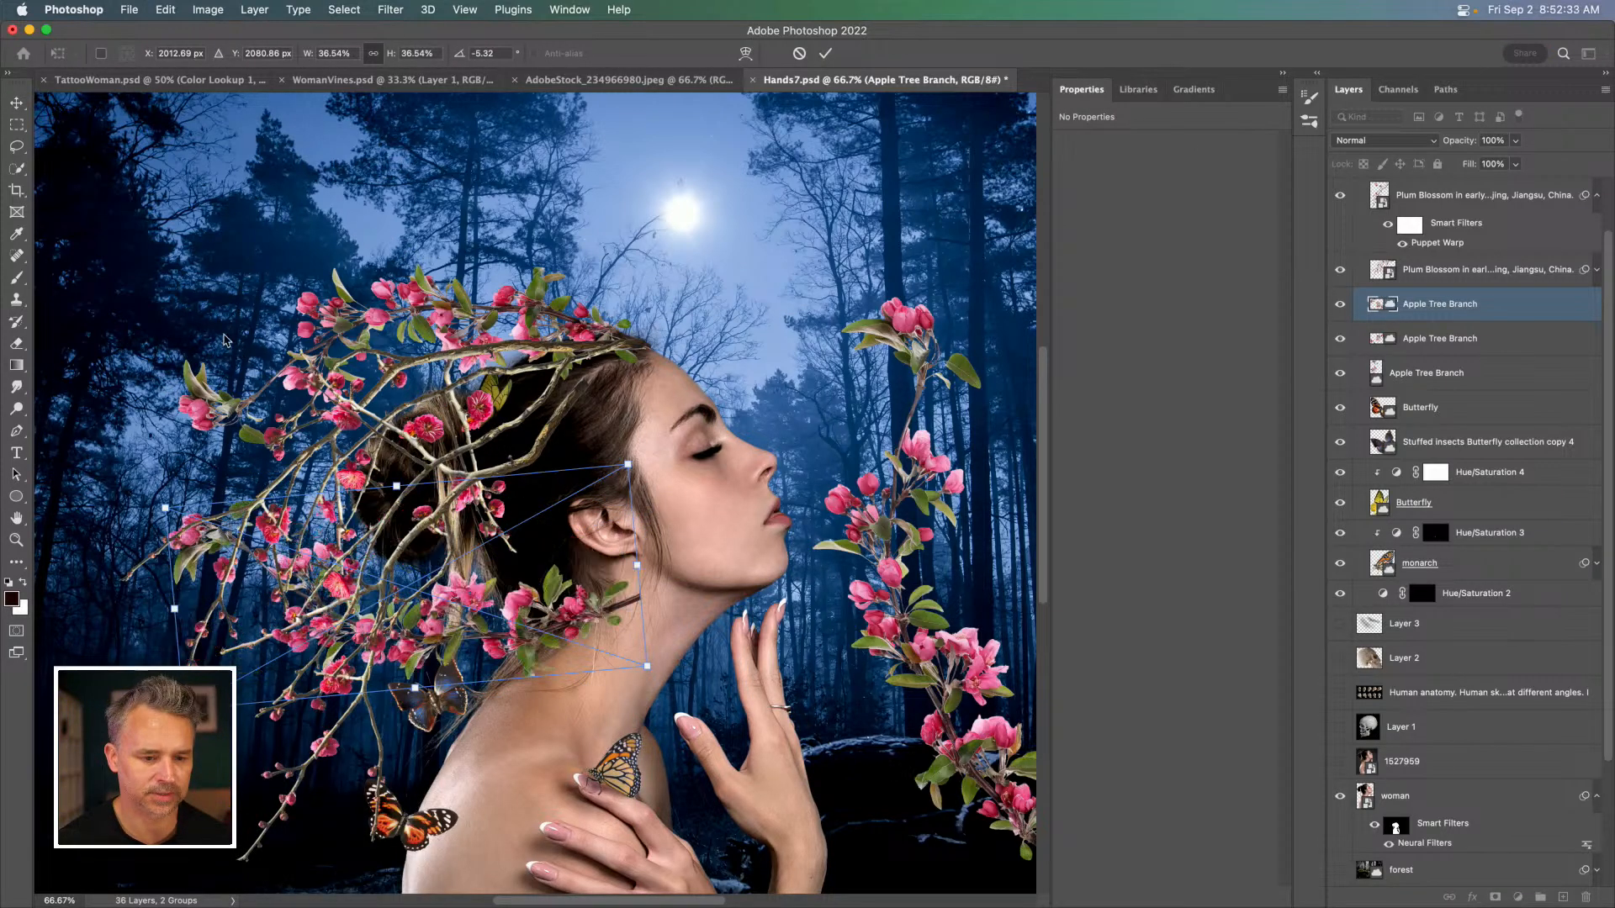
drag(177, 376, 172, 583)
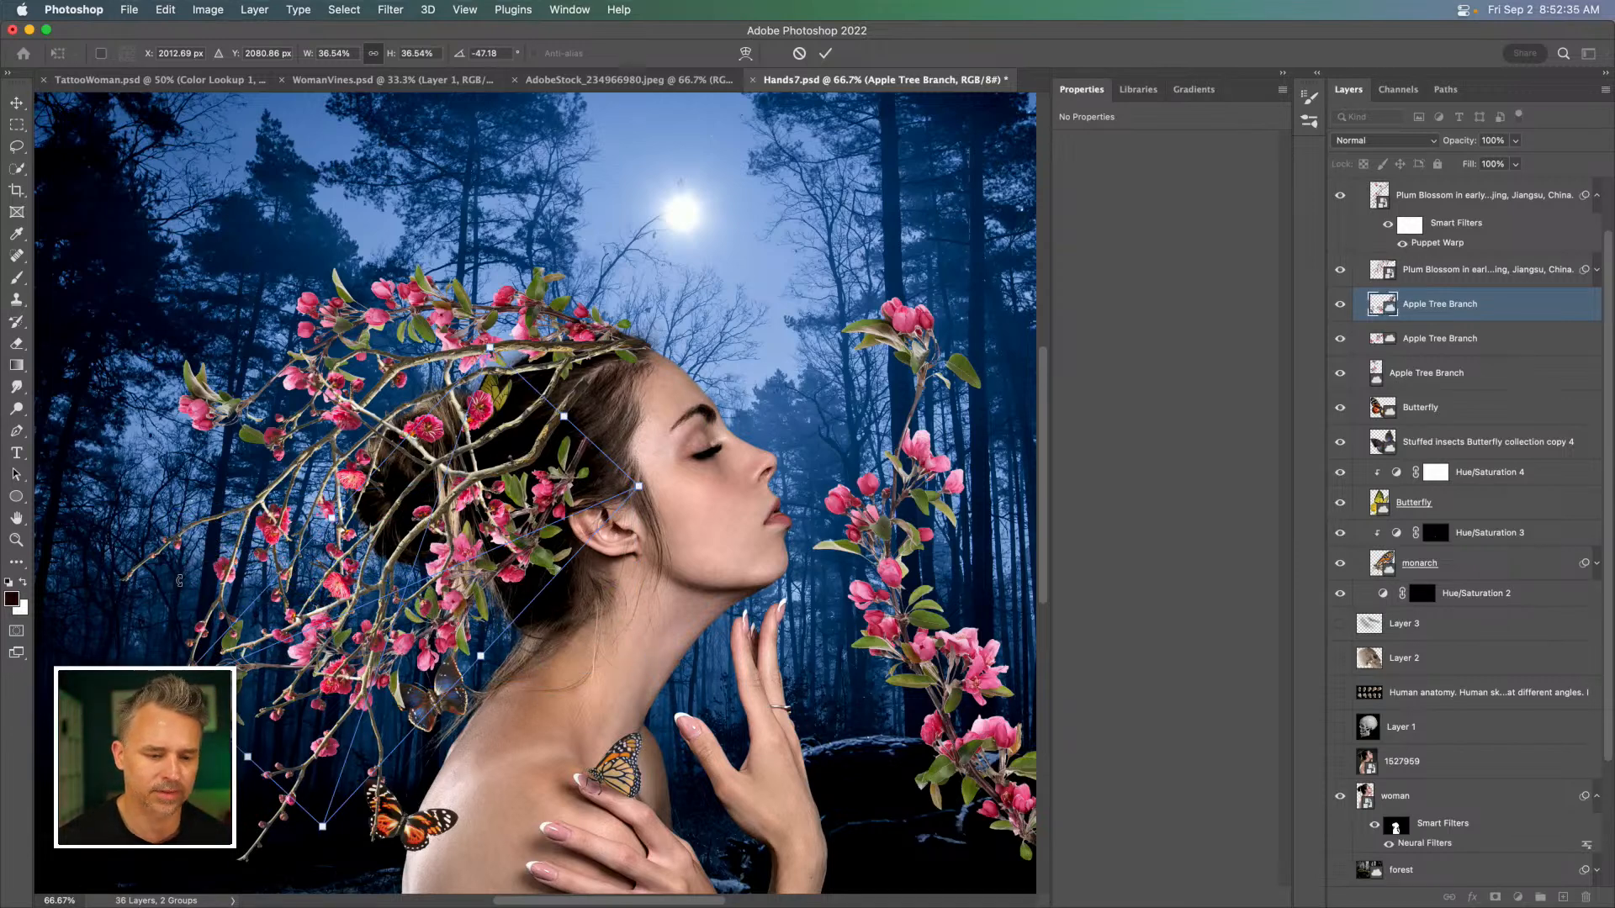
key(Return)
drag(235, 734, 389, 586)
Add a white layer mask to the Apple Tree Branch copy above her ear.
key(super+equal)
key(super+equal)
drag(729, 587, 645, 562)
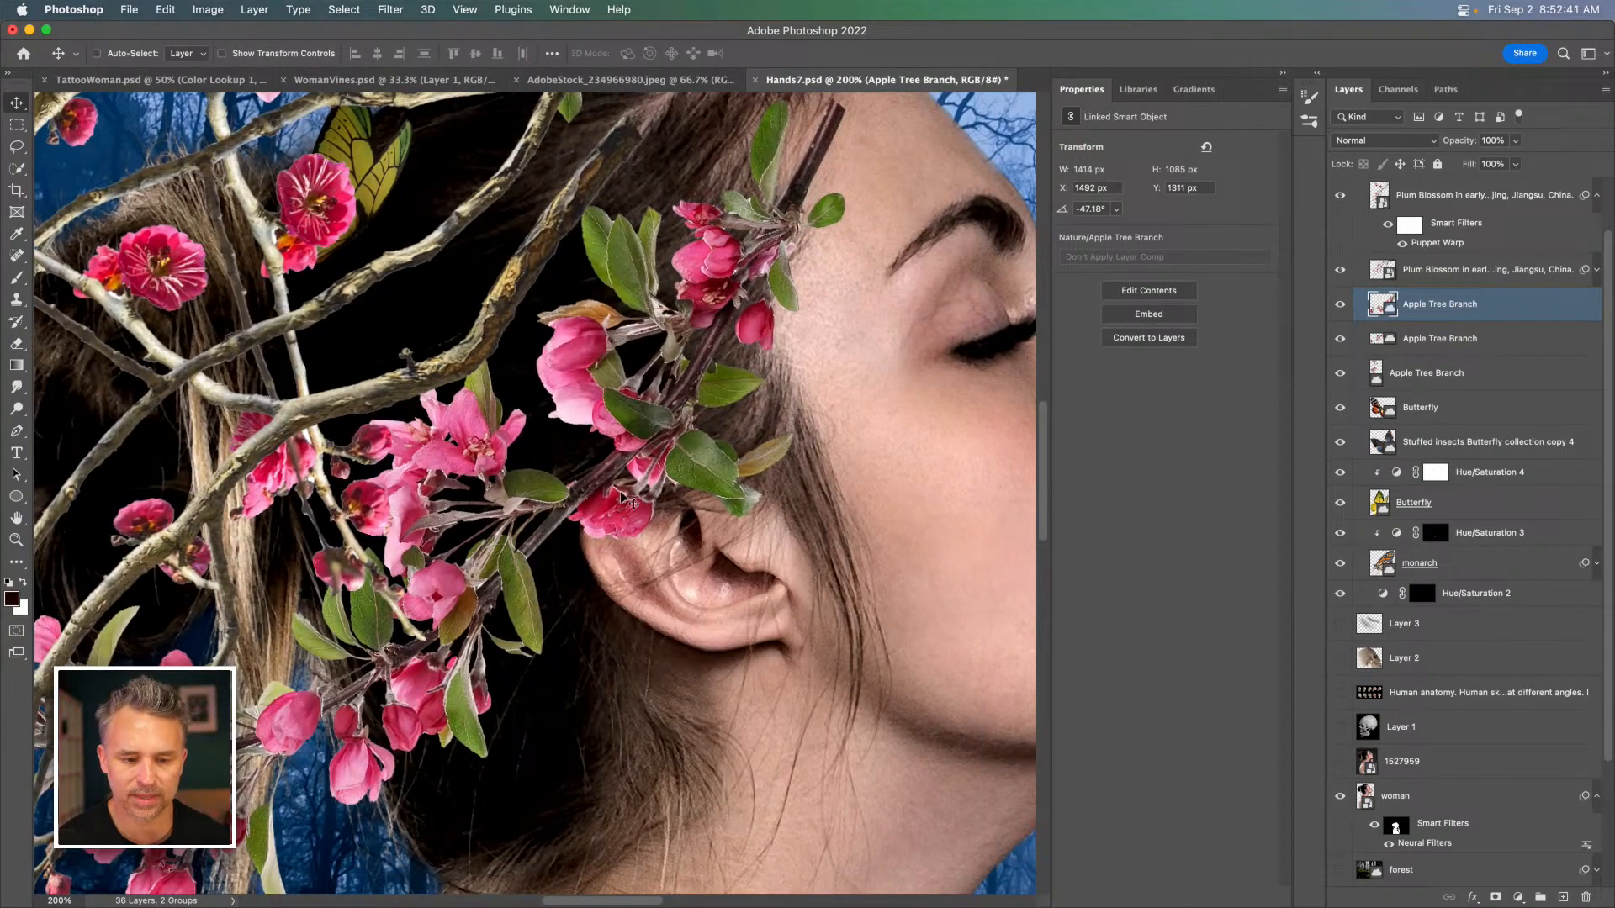
click(1494, 896)
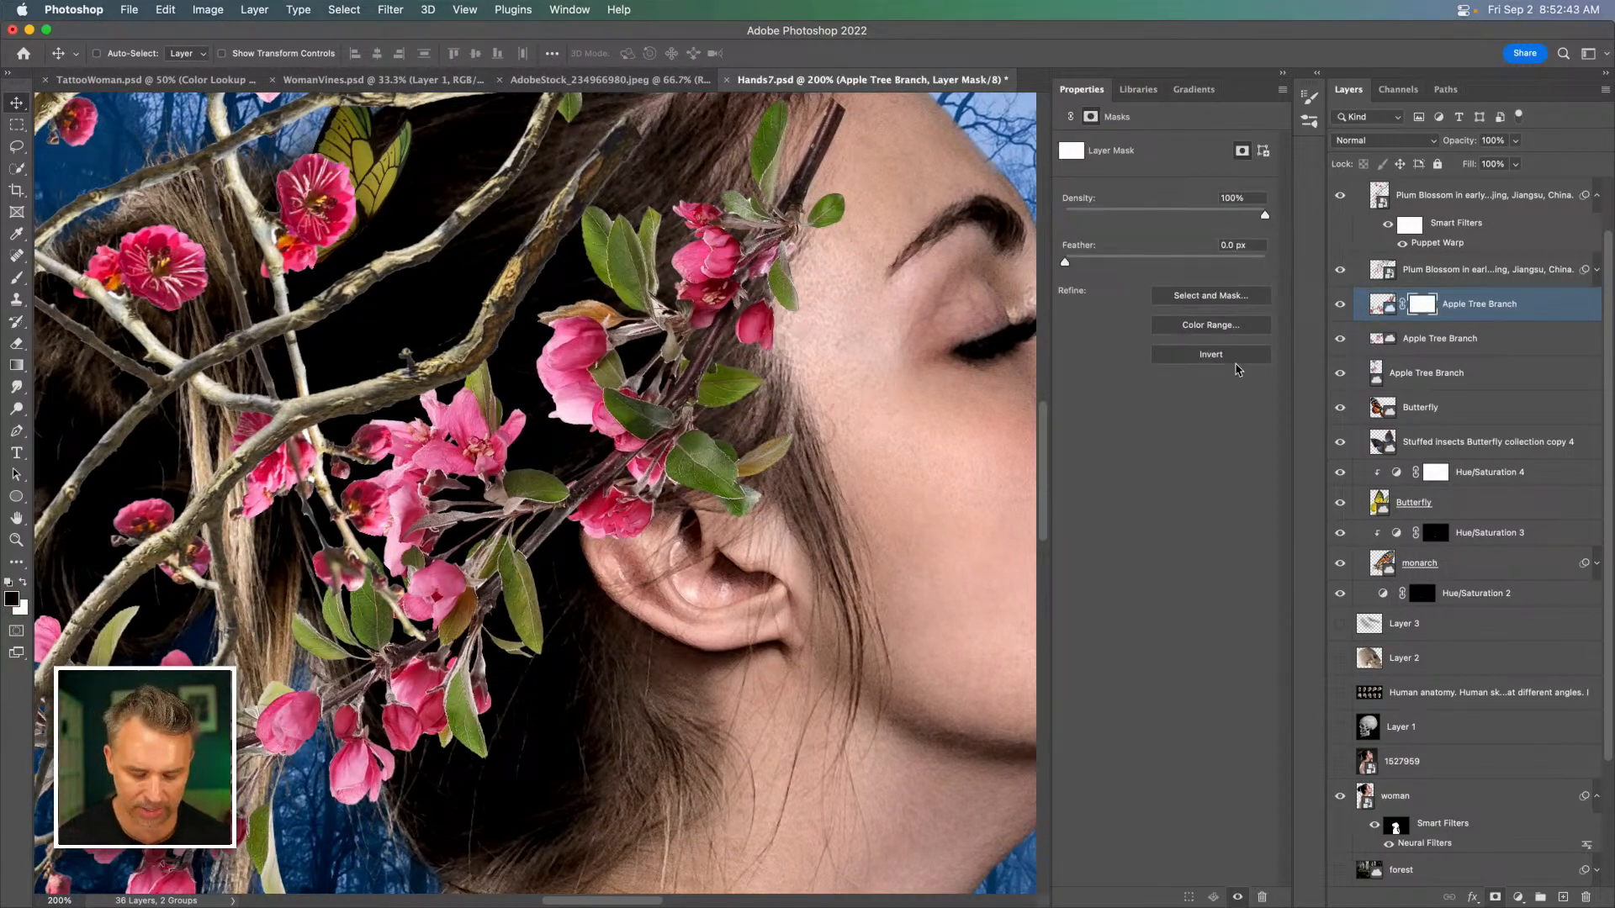
Mask out the blossom overlapping the top of her ear with a 90 px Hard Round brush at 100% flow.
key(b)
right_click(589, 424)
click(859, 278)
key(Return)
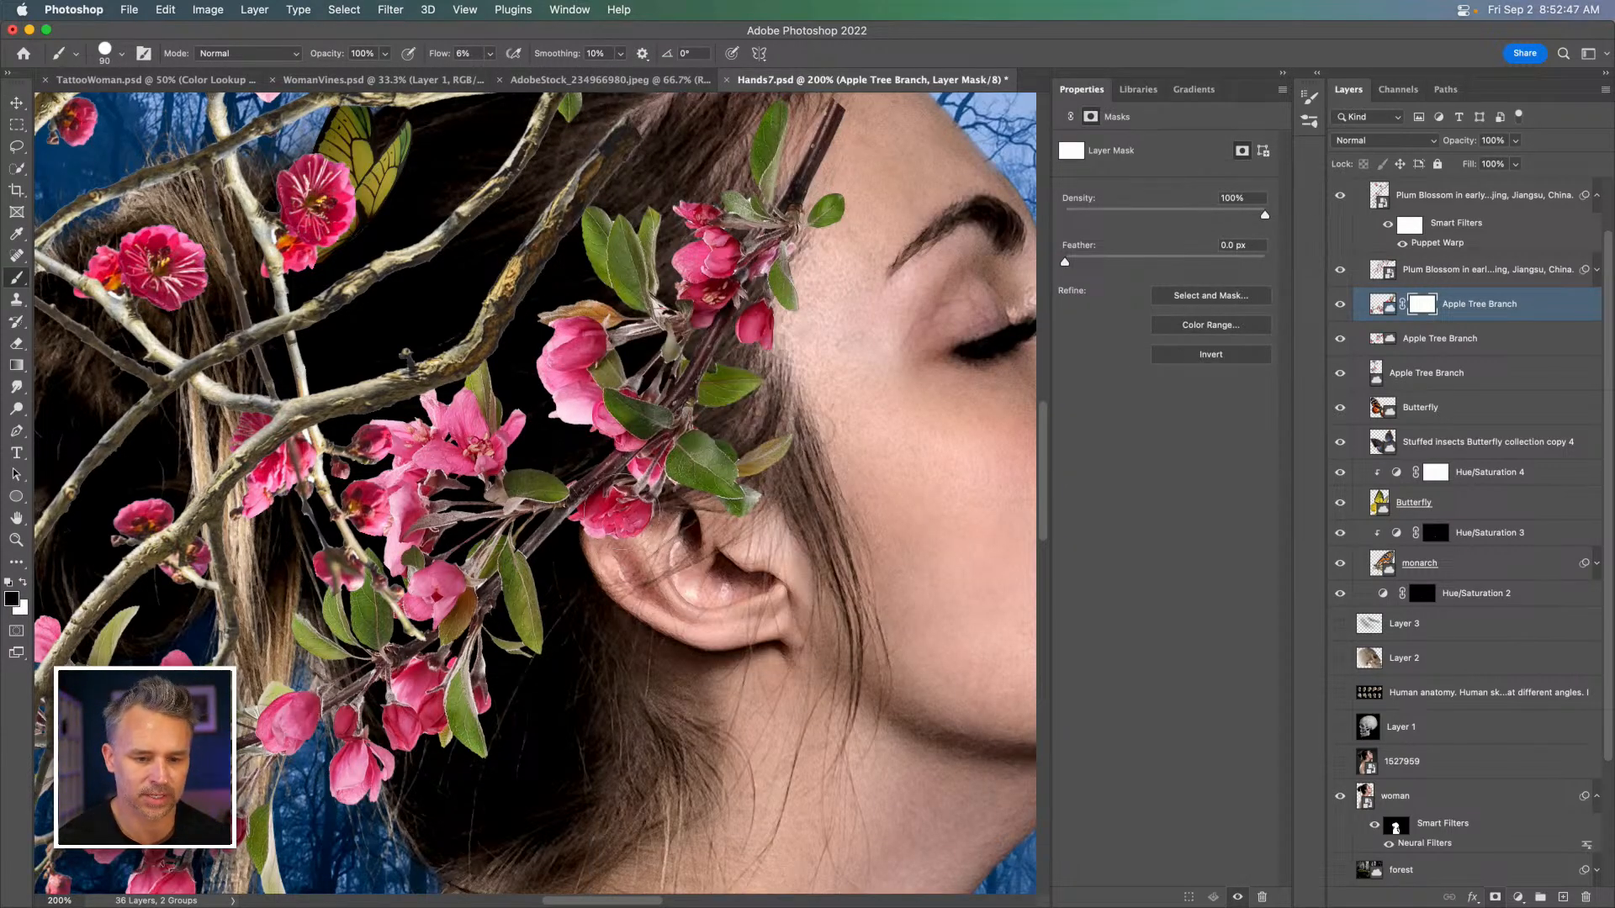
drag(438, 55, 1104, 116)
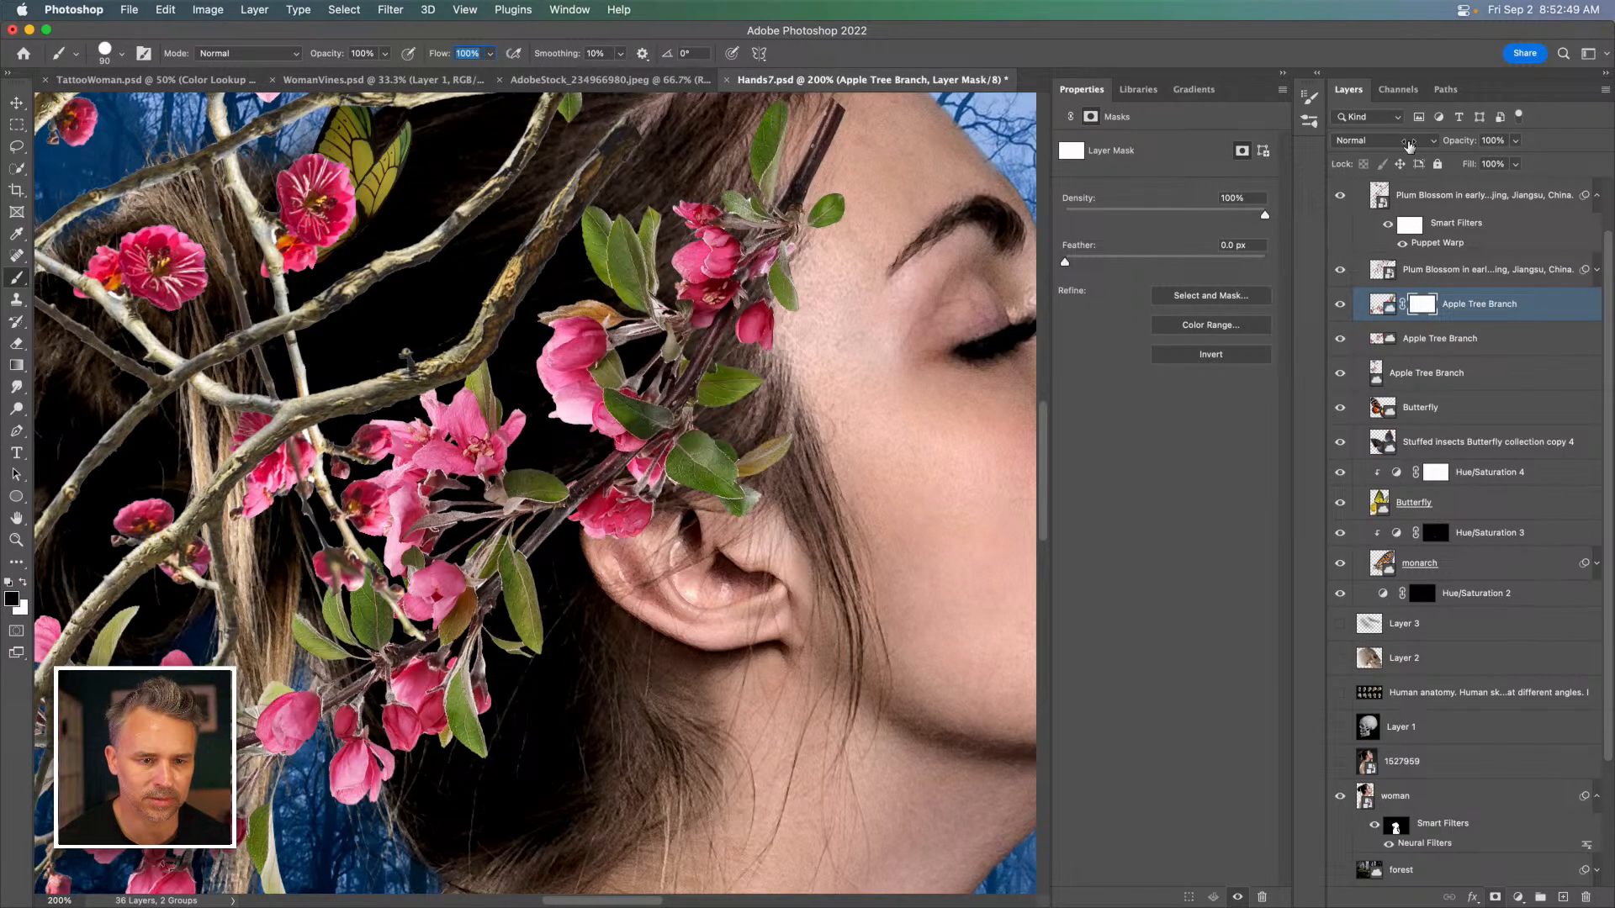
mouse_move(624, 534)
mouse_down()
mouse_move(639, 514)
mouse_move(616, 520)
mouse_up()
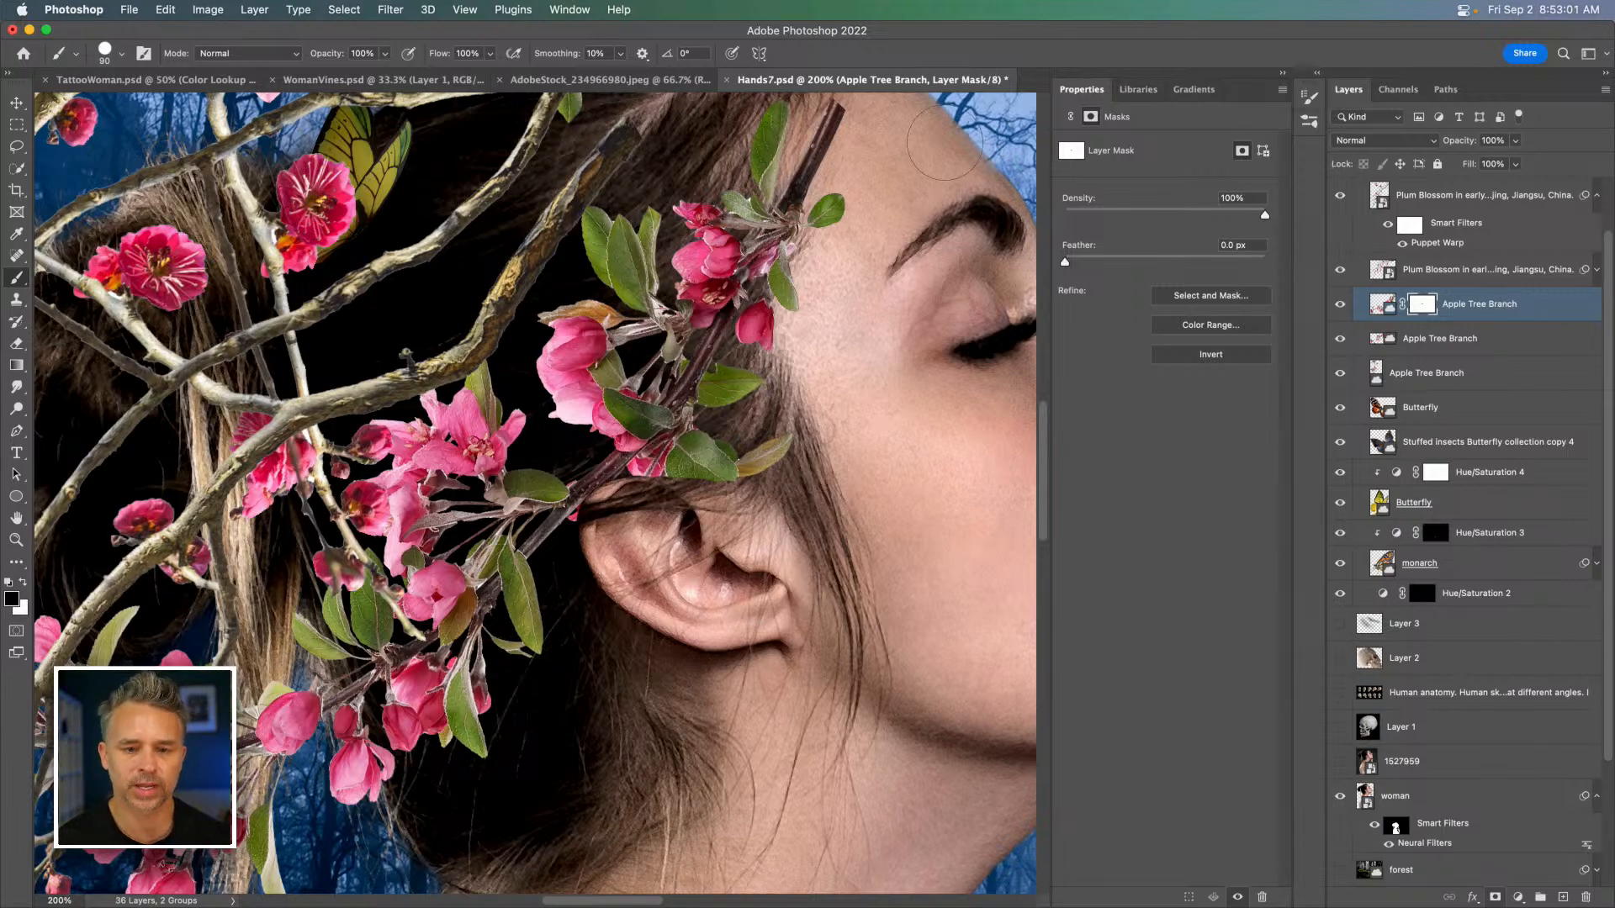
Switch the mask brush to Soft Round at 150 px with 41% flow.
scroll(486, 360, up, 5)
right_click(491, 363)
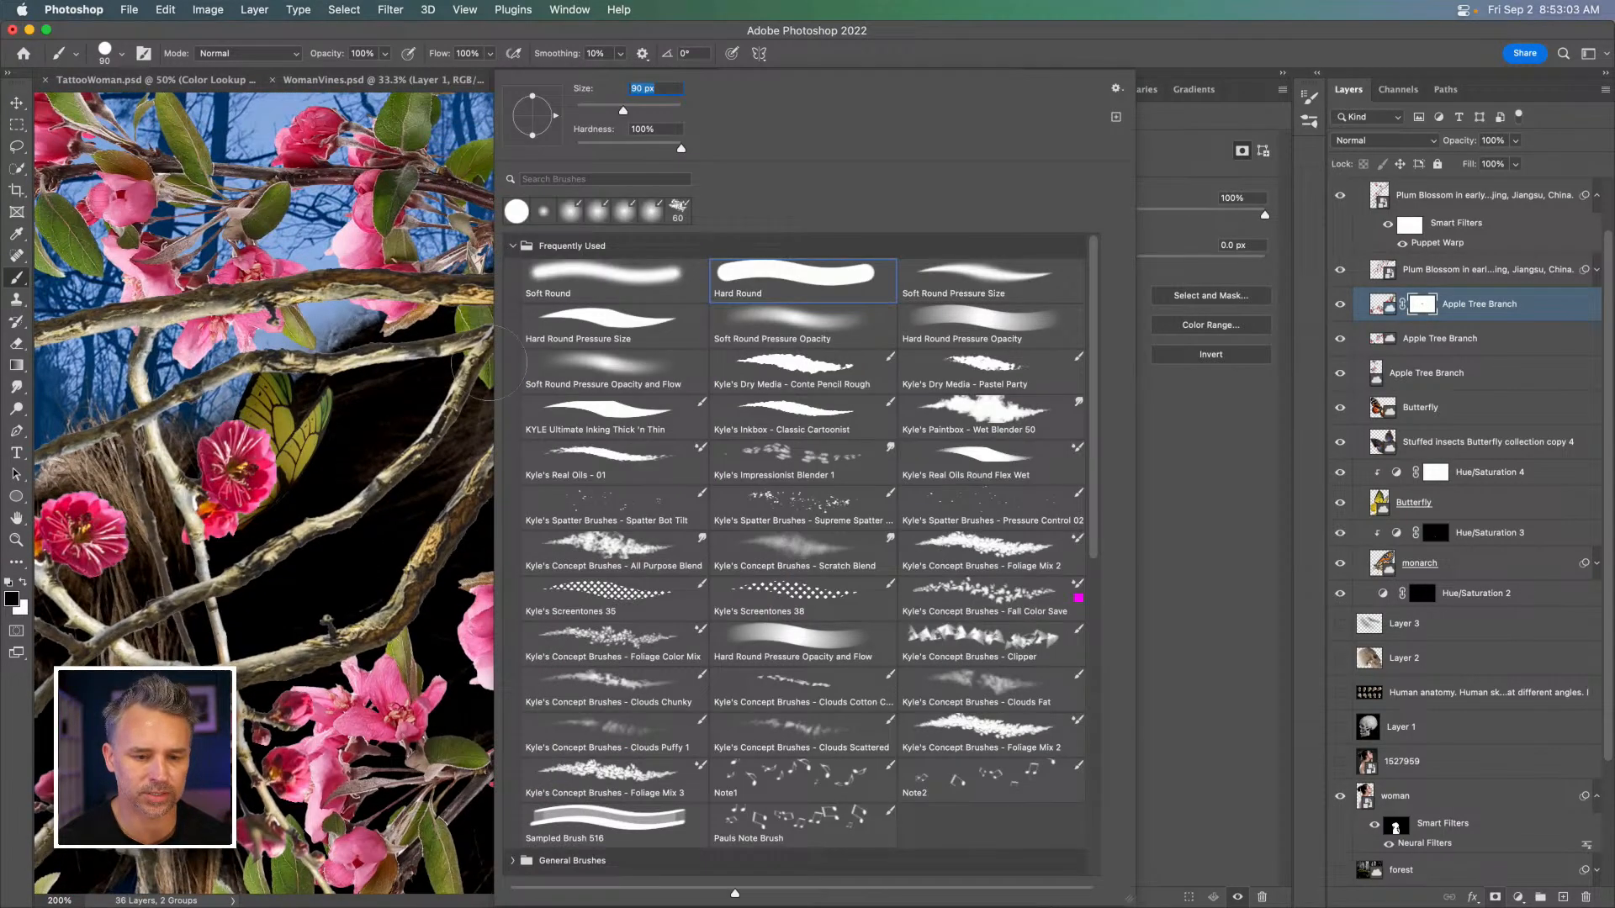
double_click(547, 275)
drag(428, 52, 314, 57)
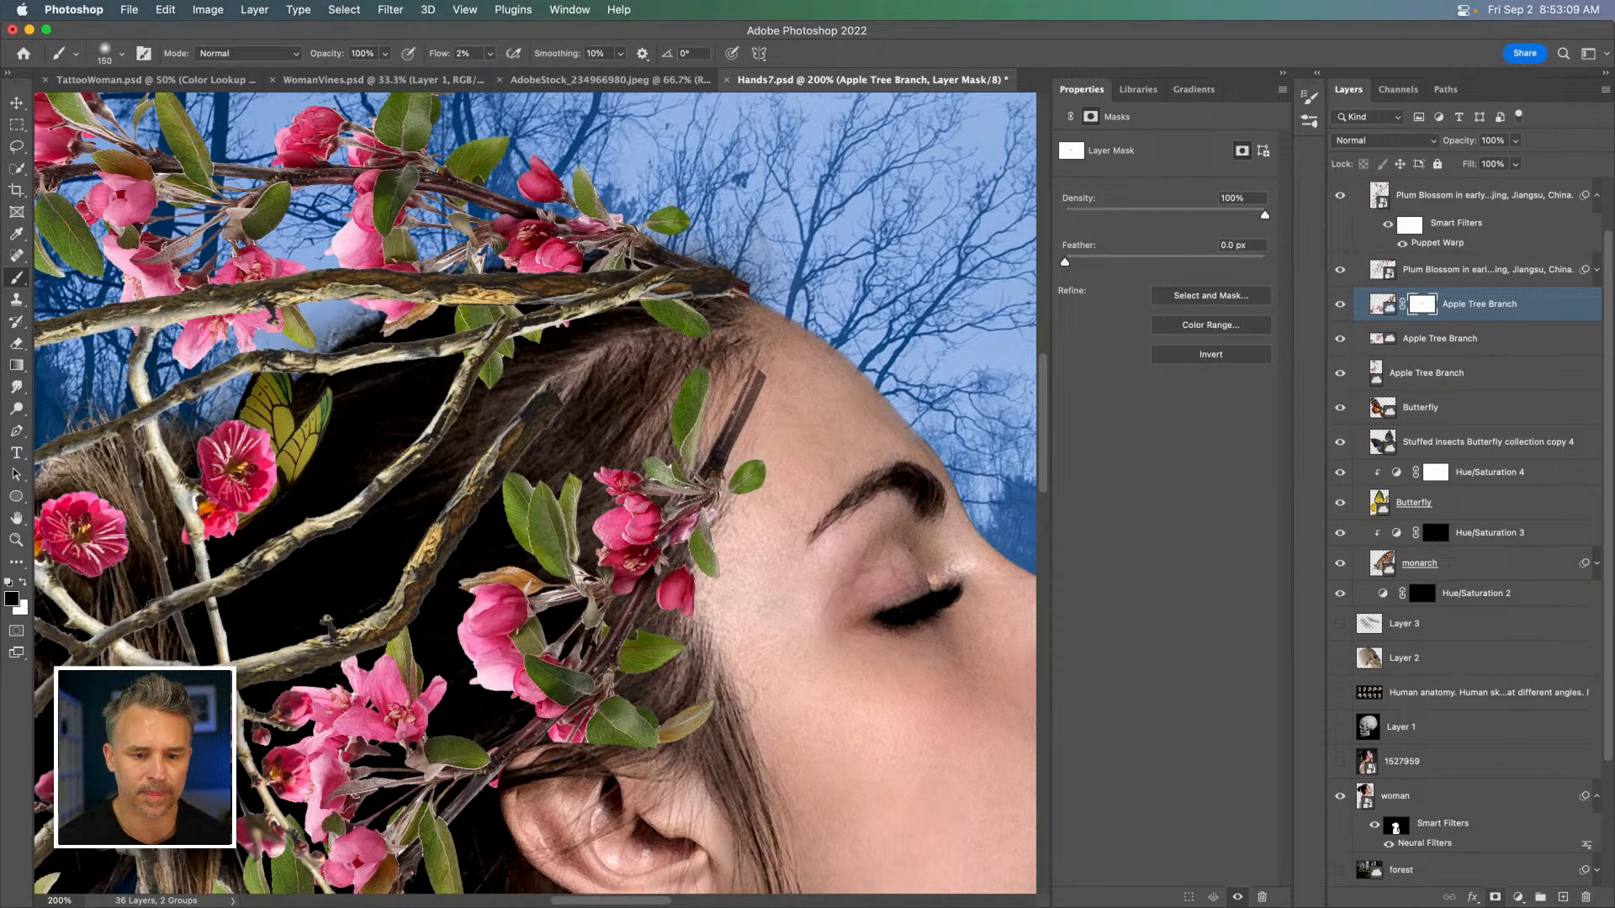
drag(439, 65, 475, 63)
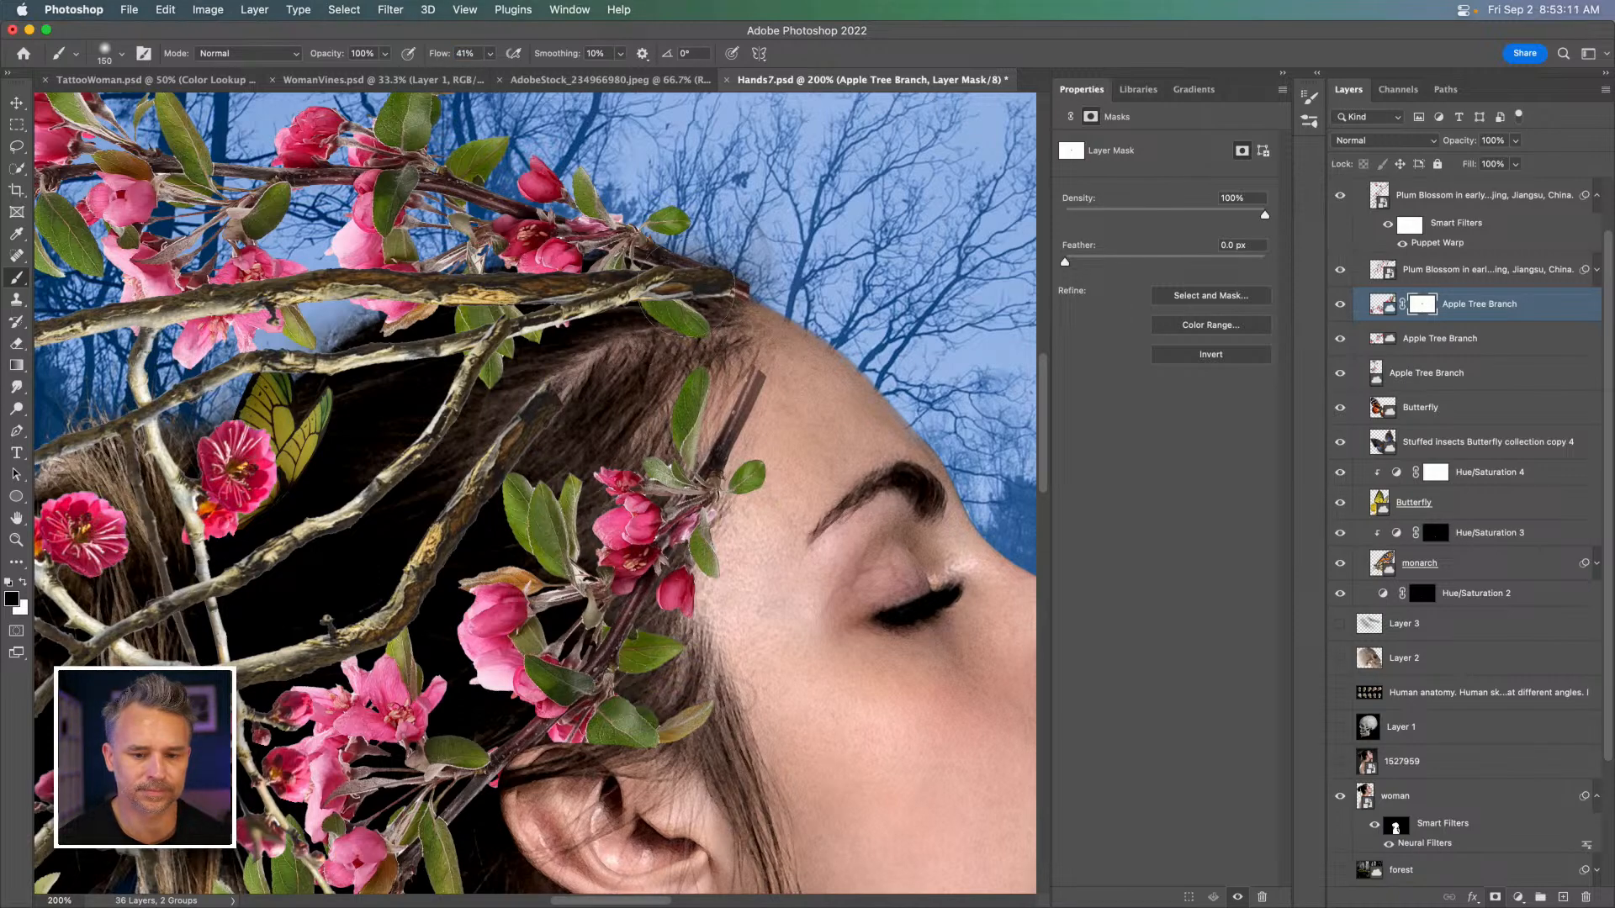
Rotate the masked Apple Tree Branch above her ear to about -52.34°.
key(super+0)
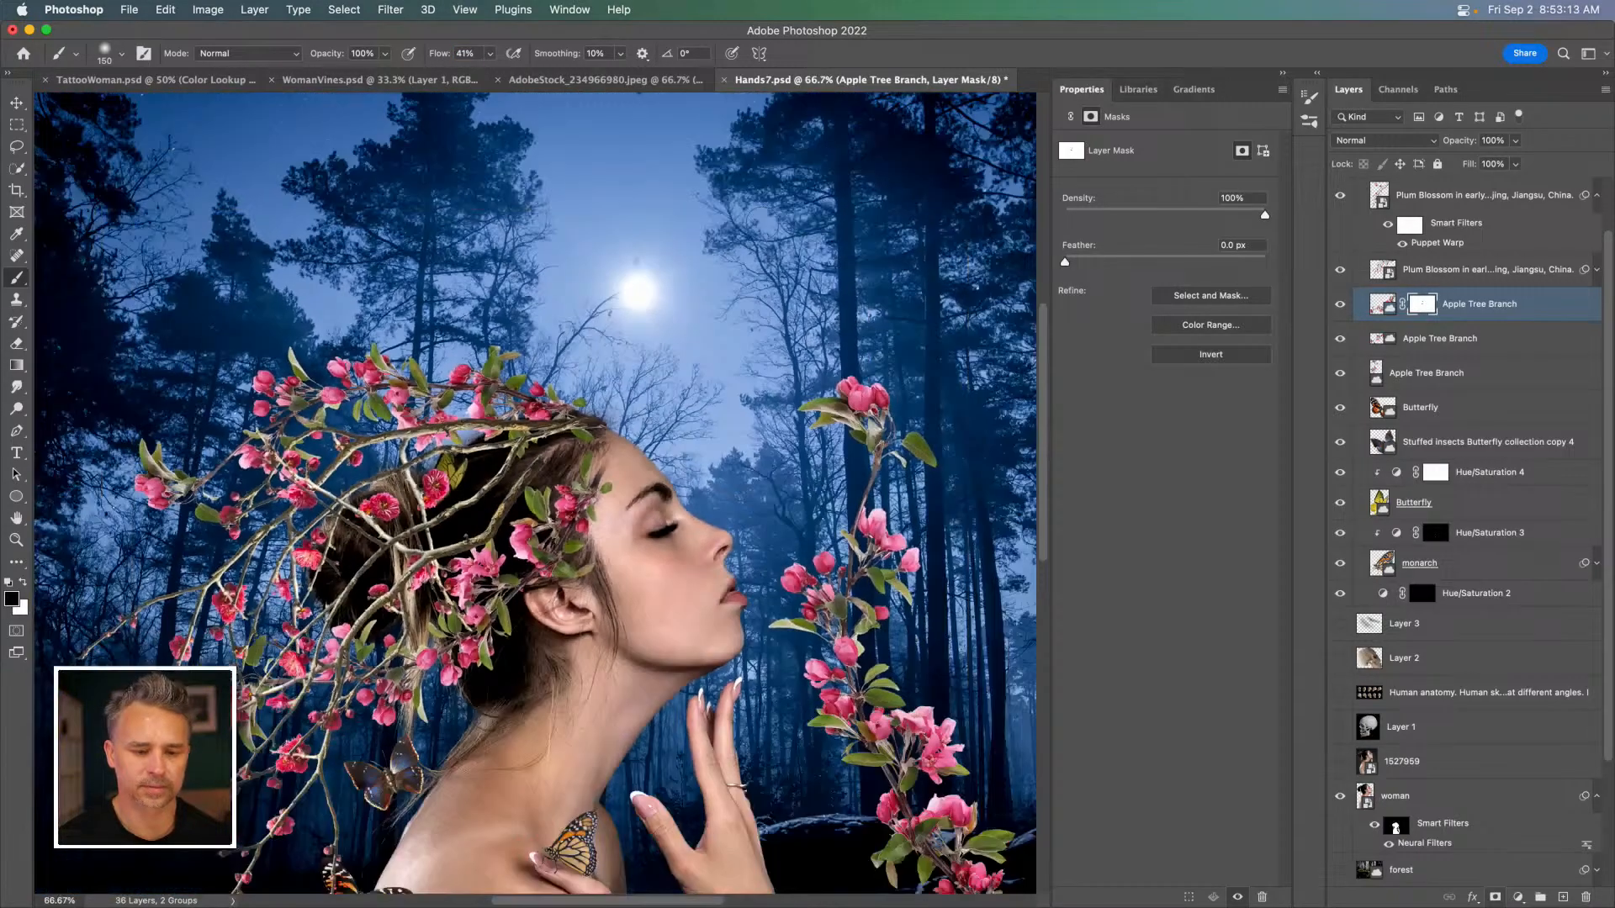
click(12, 102)
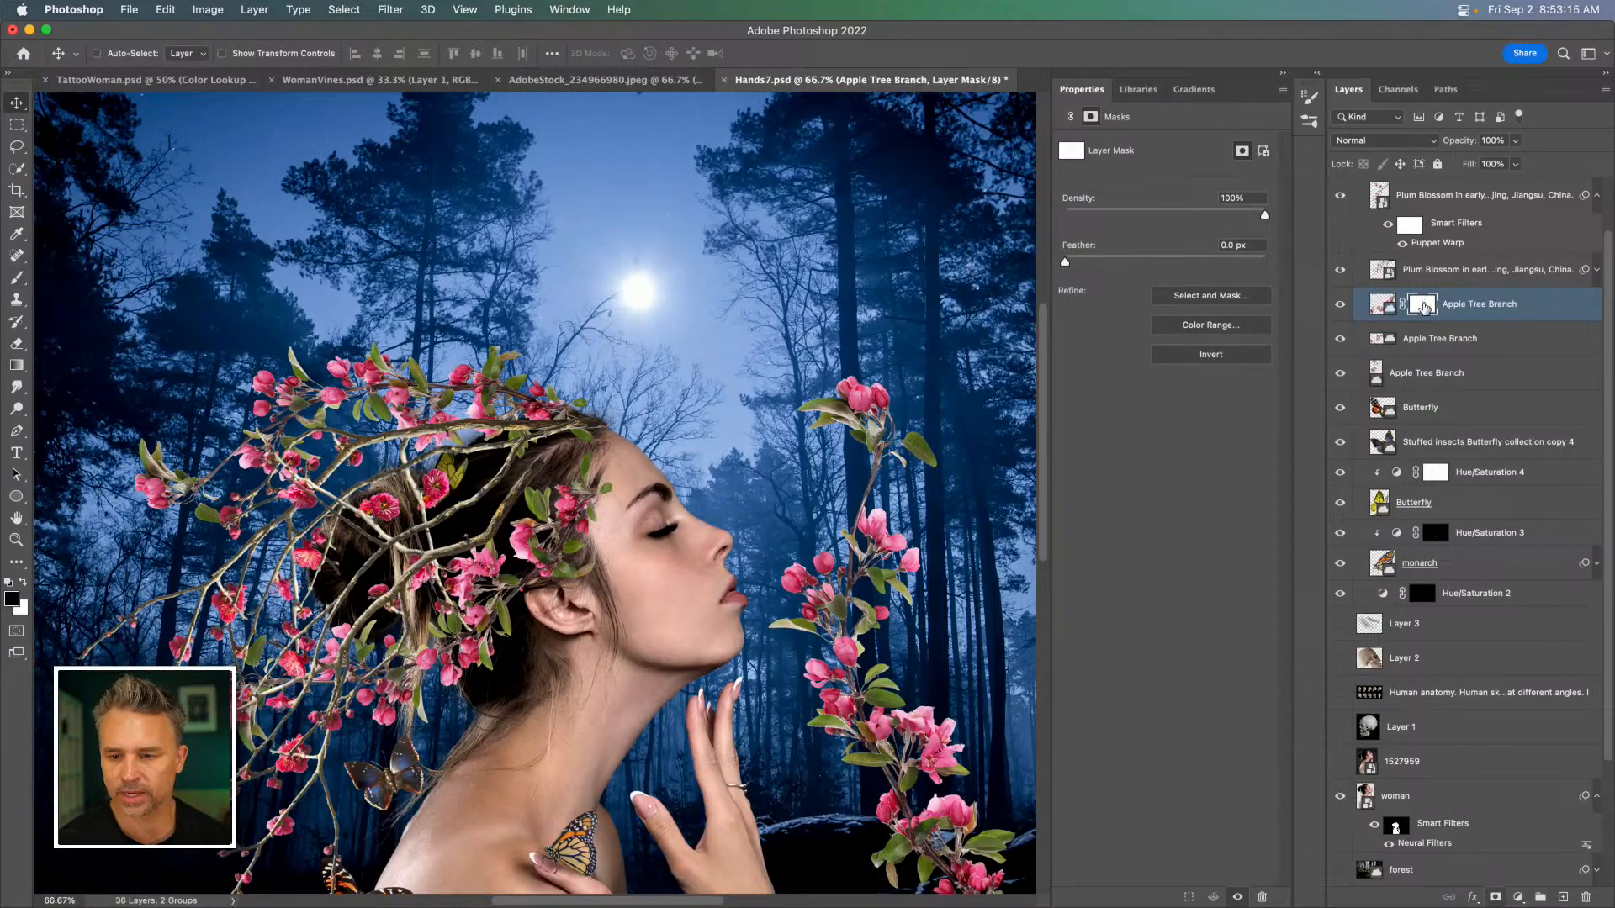
click(1387, 304)
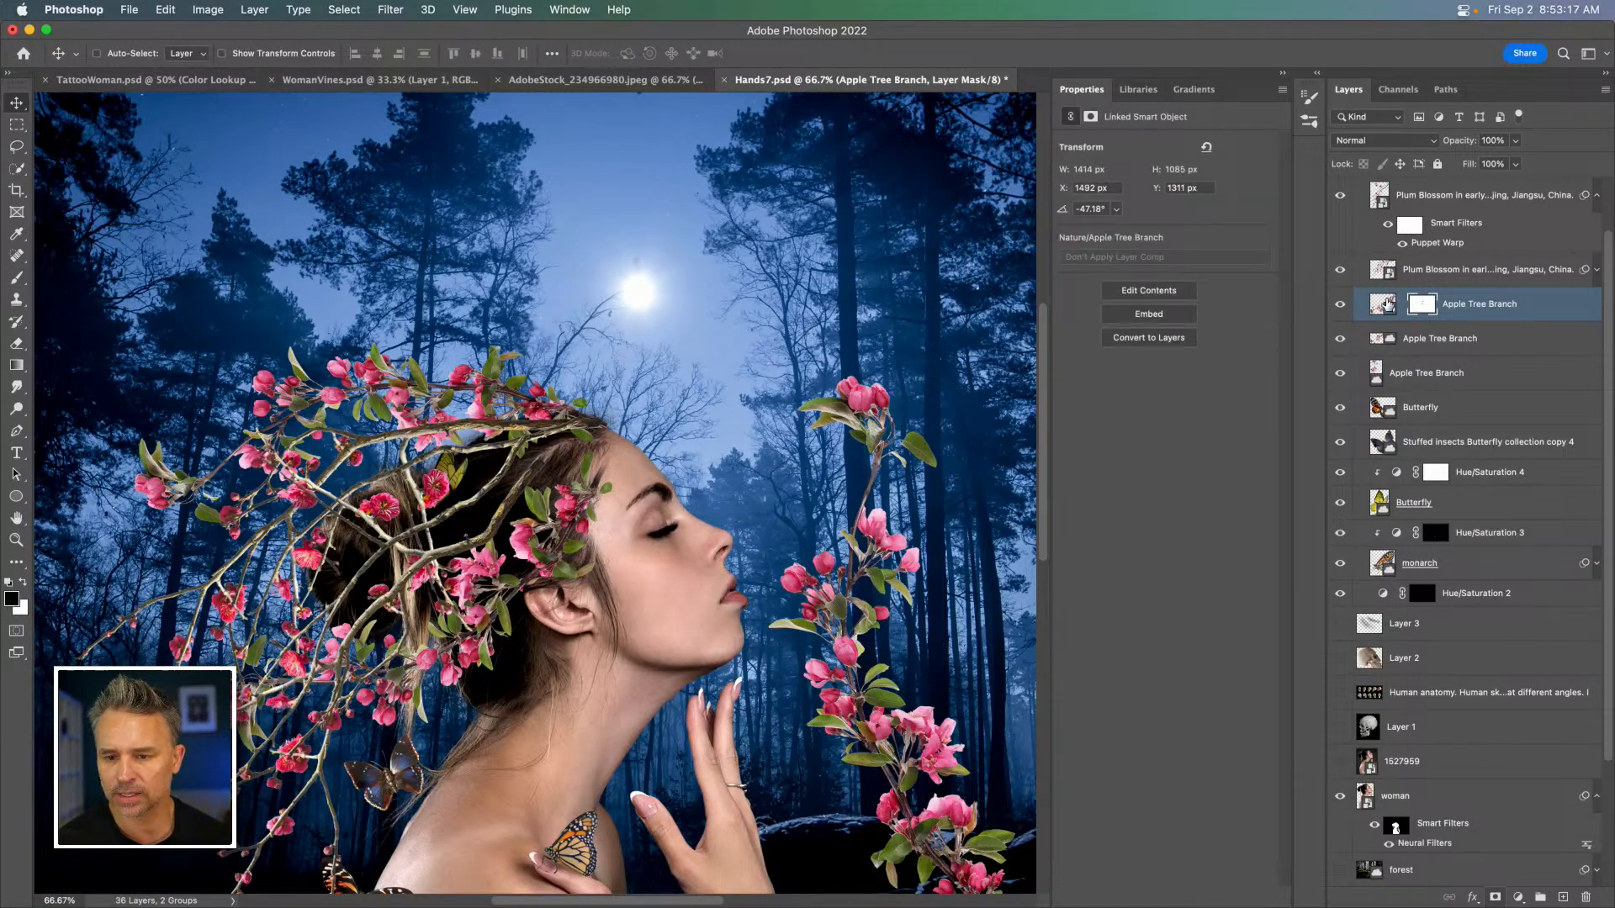
key(super+t)
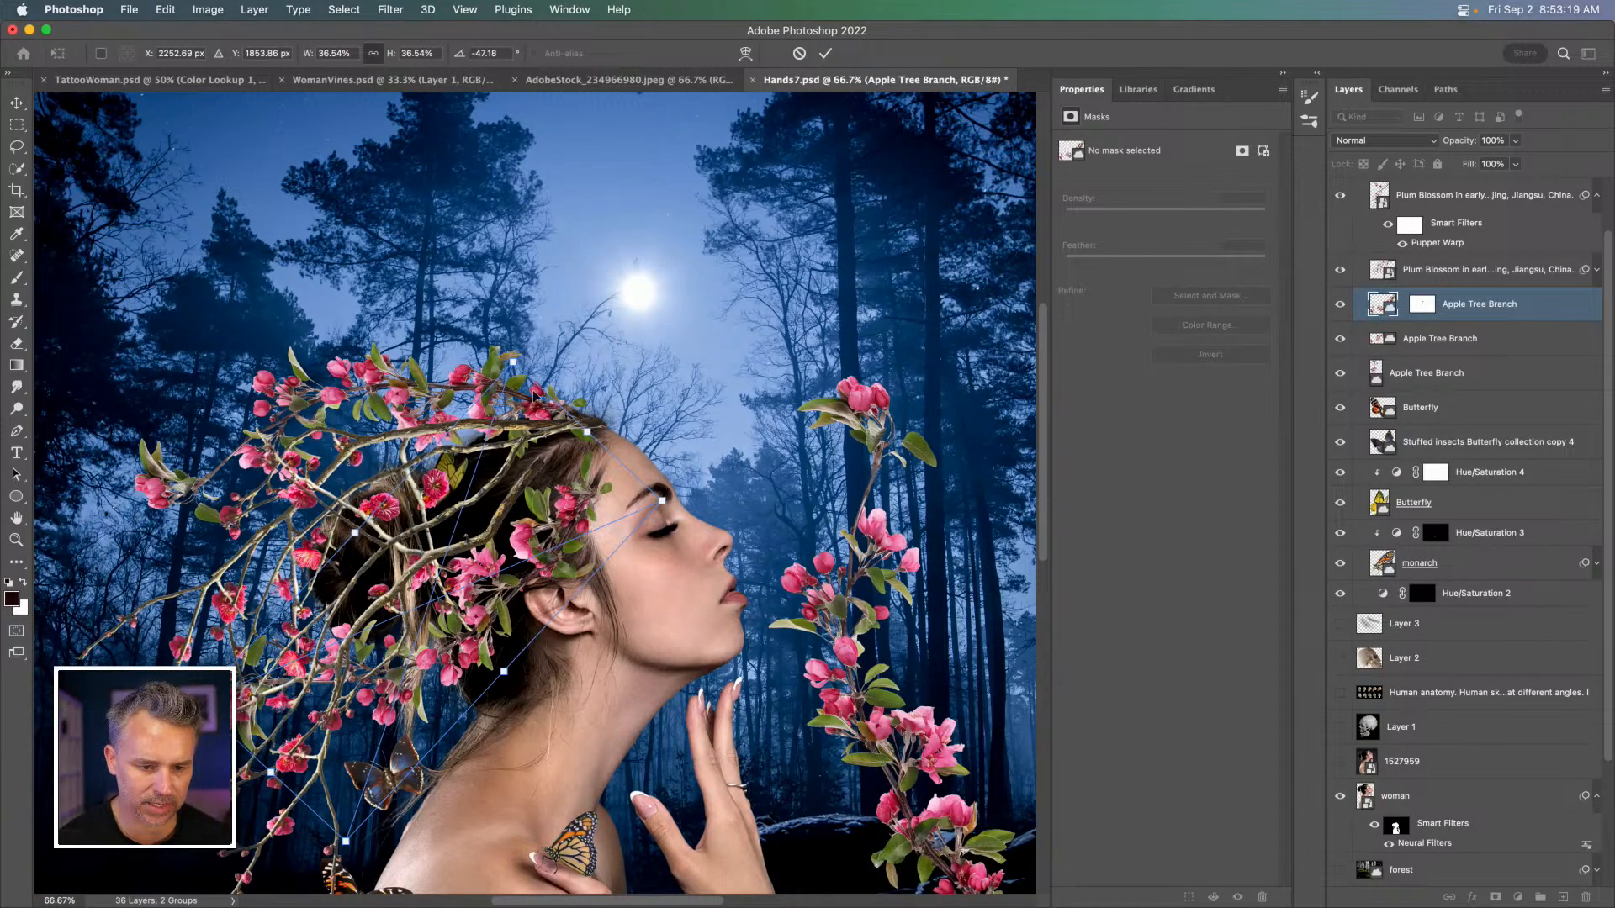
drag(358, 376, 370, 396)
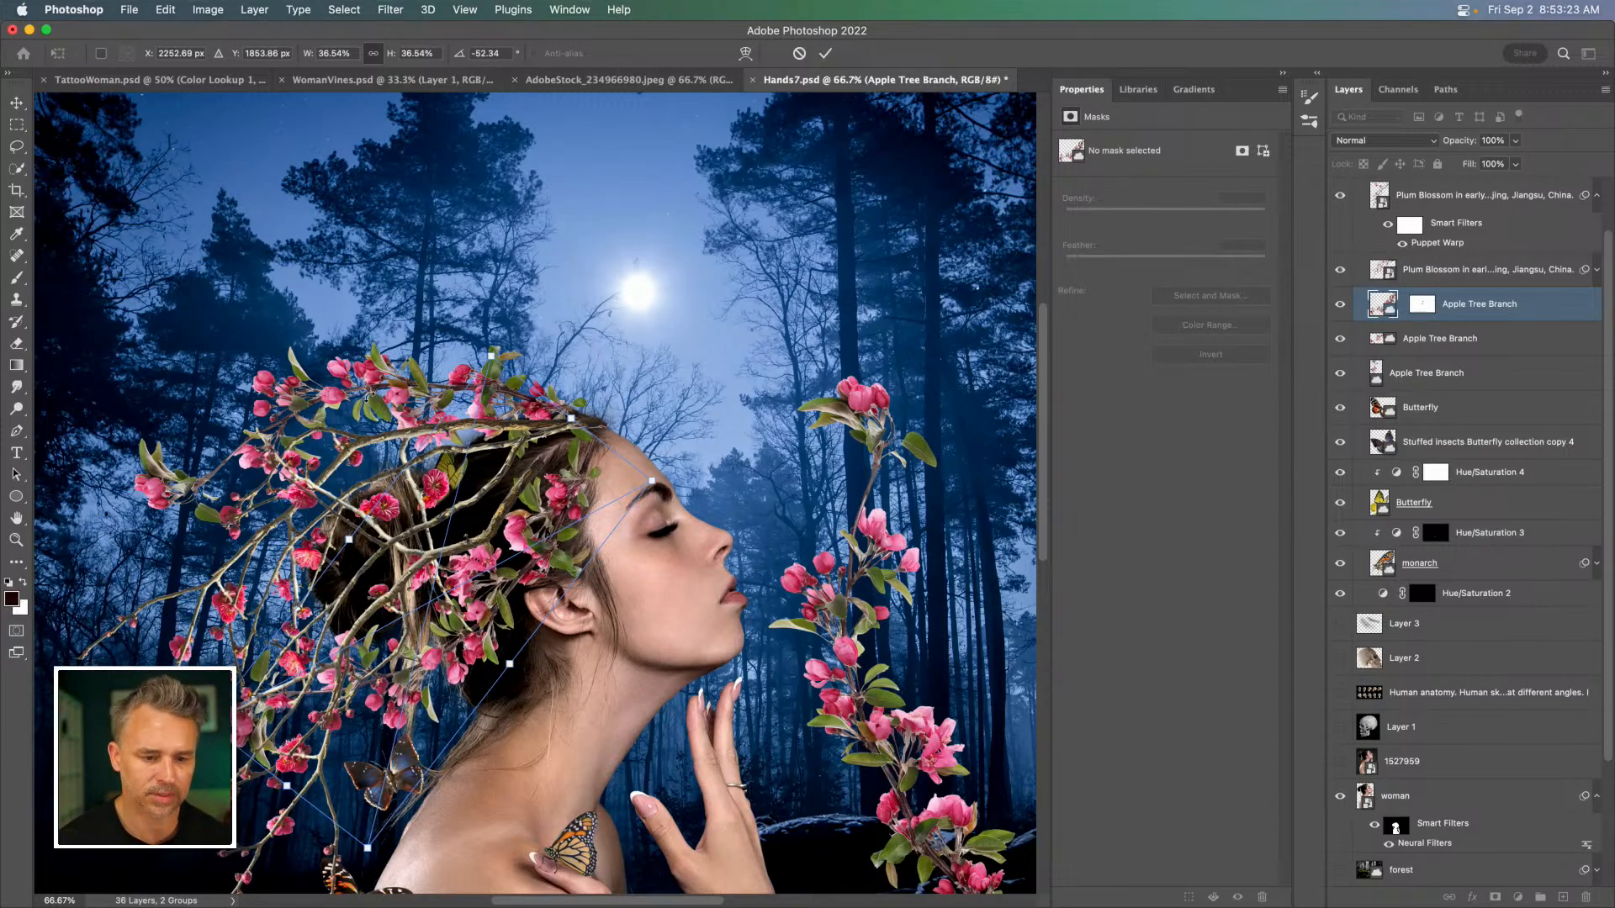
key(Return)
Select the upright Apple Tree Branch in front of her and move it over her face and raised hand.
scroll(535, 496, down, 5)
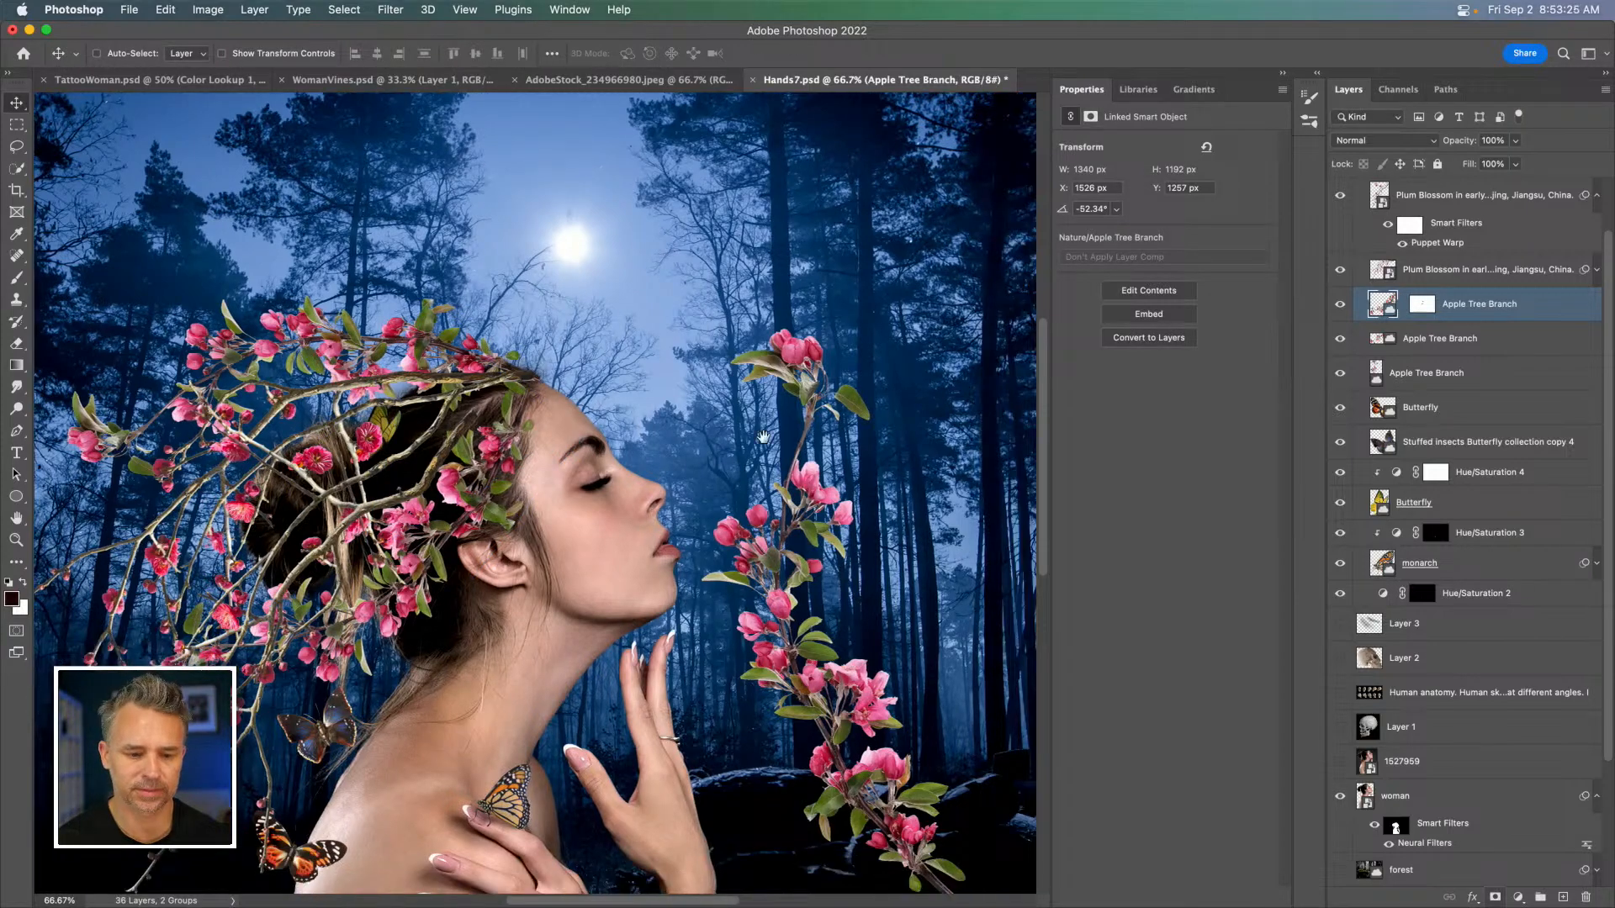
scroll(534, 496, right, 2)
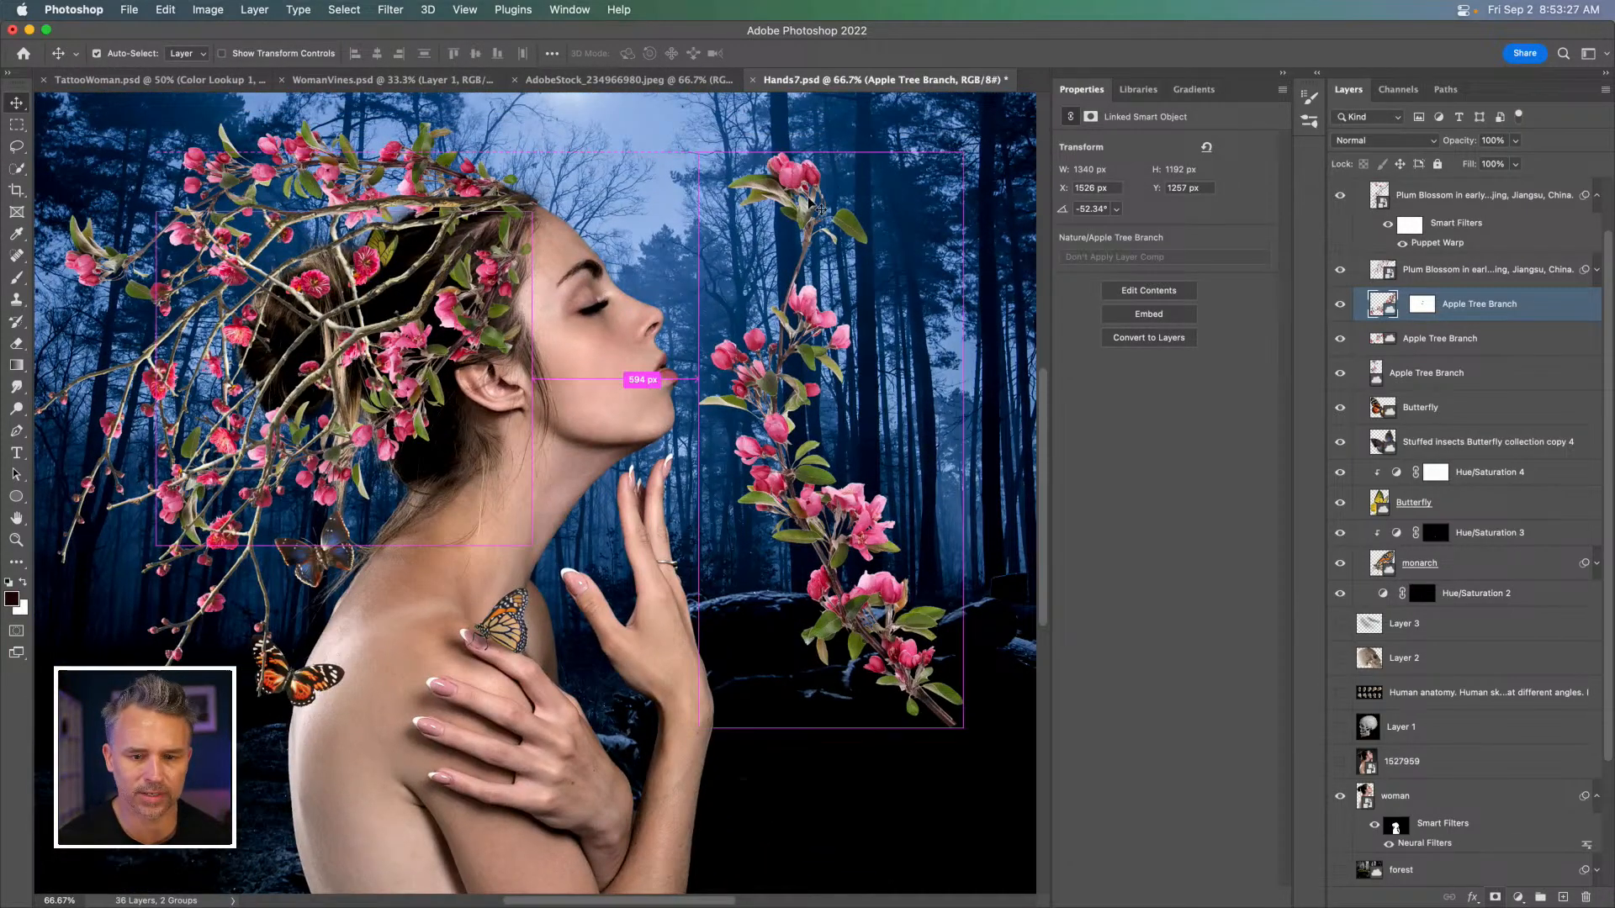
super+click(809, 197)
drag(645, 246, 618, 276)
key(super+equal)
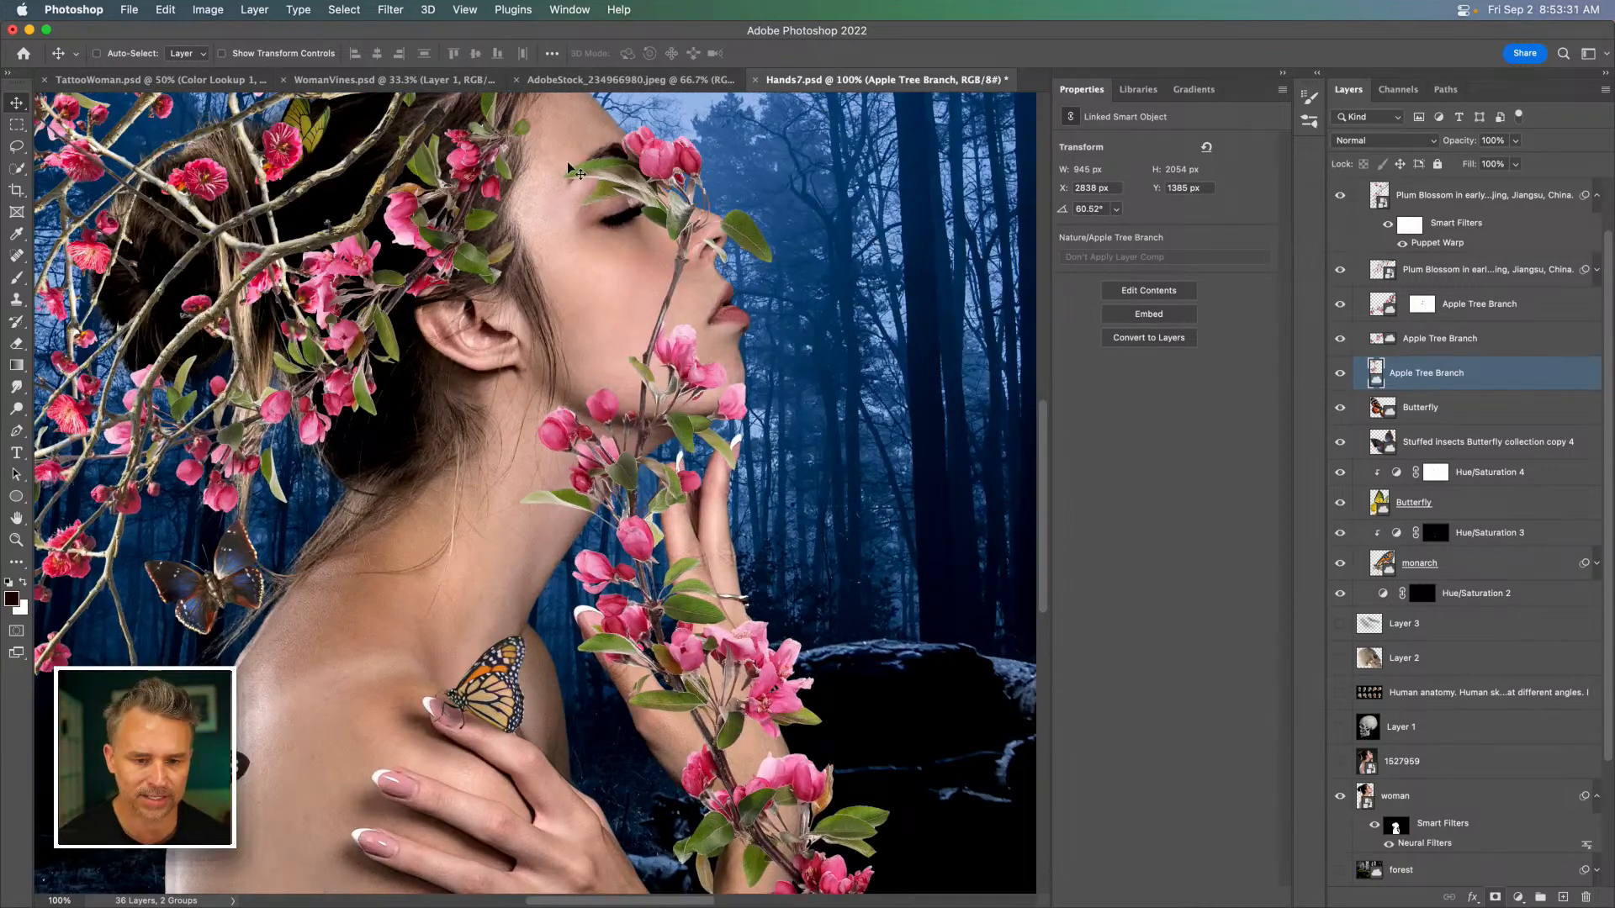
Rotate the upright Apple Tree Branch to about 78.83° and place it just below her chin along the raised hand.
key(super+t)
drag(406, 154, 710, 119)
key(Return)
drag(660, 492, 711, 505)
key(super+t)
drag(462, 129, 392, 225)
key(Return)
mouse_move(736, 476)
mouse_down()
mouse_move(683, 468)
mouse_move(705, 477)
mouse_up()
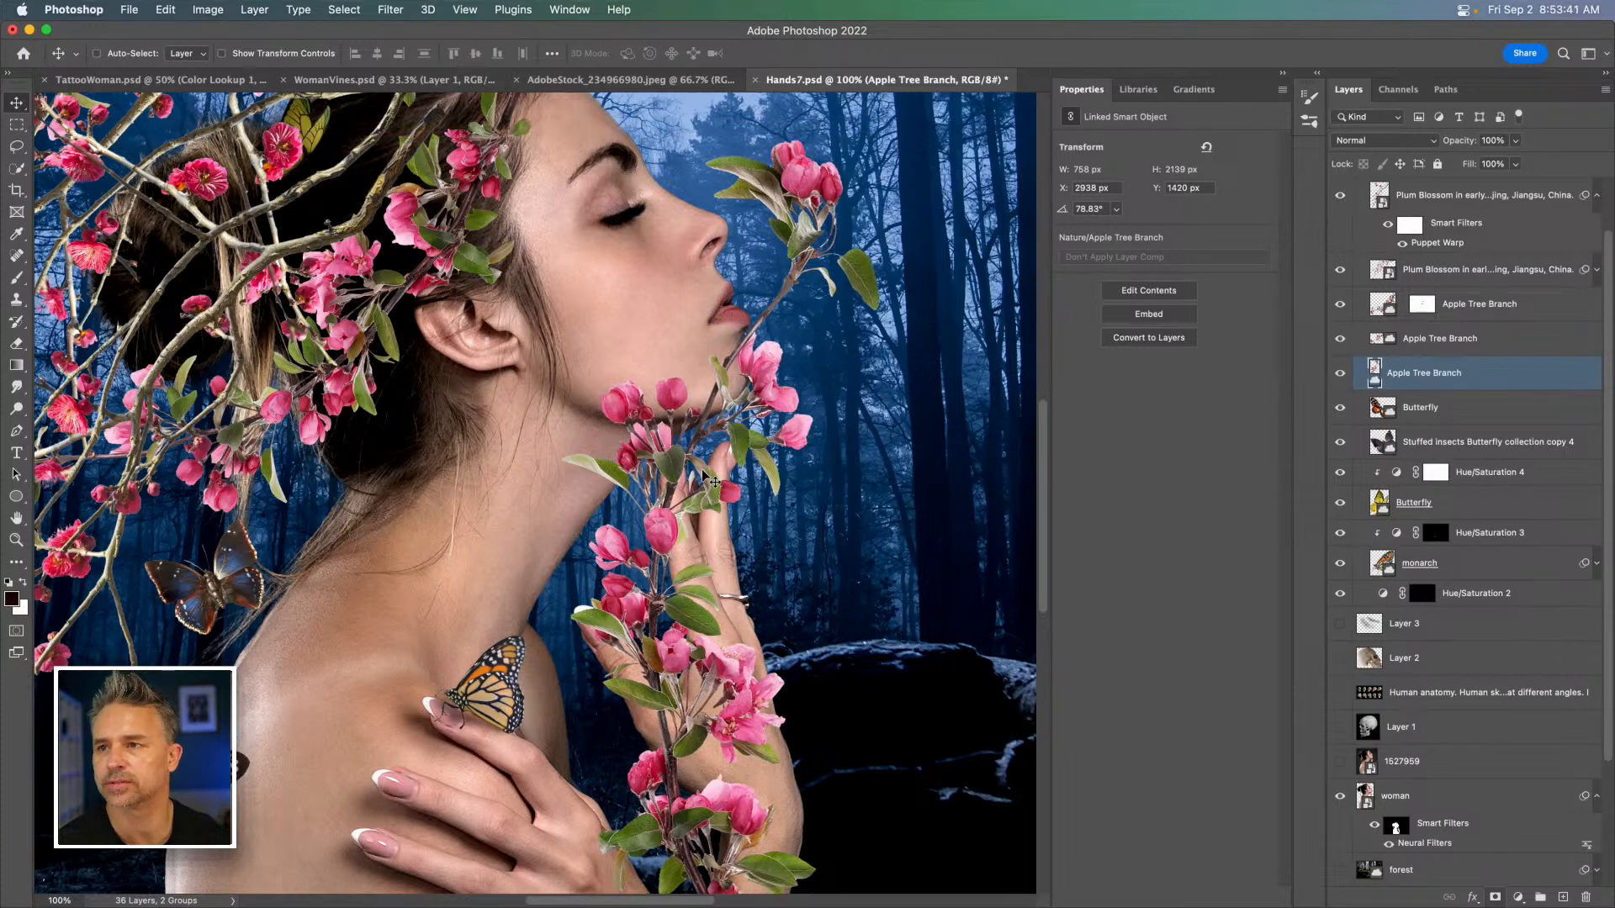
Puppet-warp the upright Apple Tree Branch with four pins, curving its top away from her lips and its stem down along her hand.
key(super+minus)
key(super+shift+p)
click(715, 324)
drag(661, 409, 679, 421)
click(673, 591)
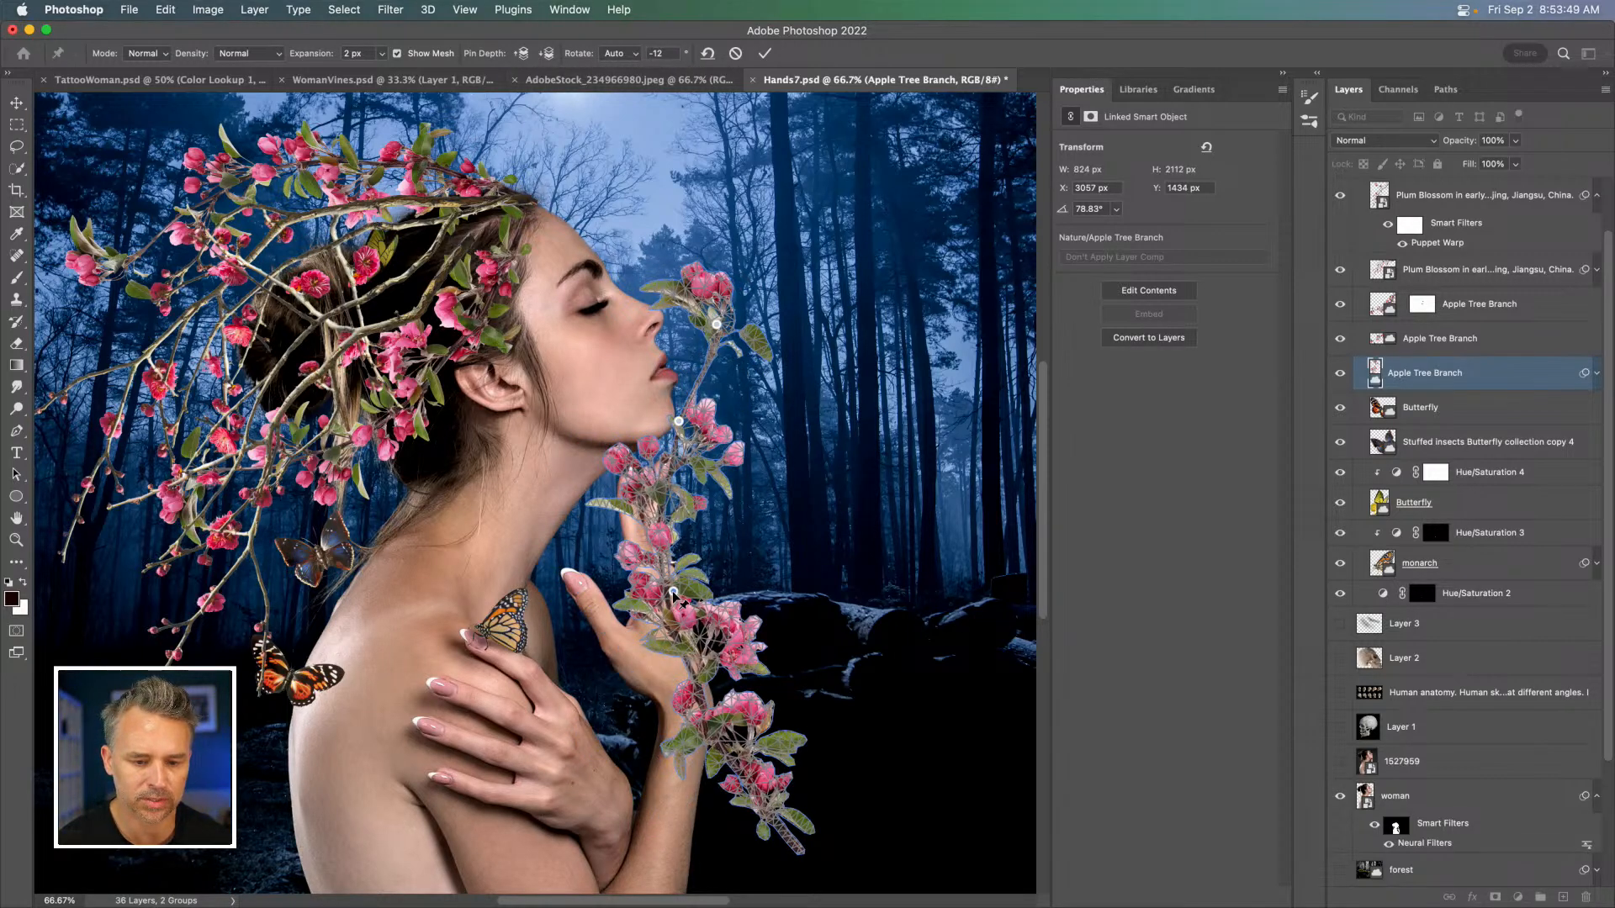
drag(673, 591, 625, 563)
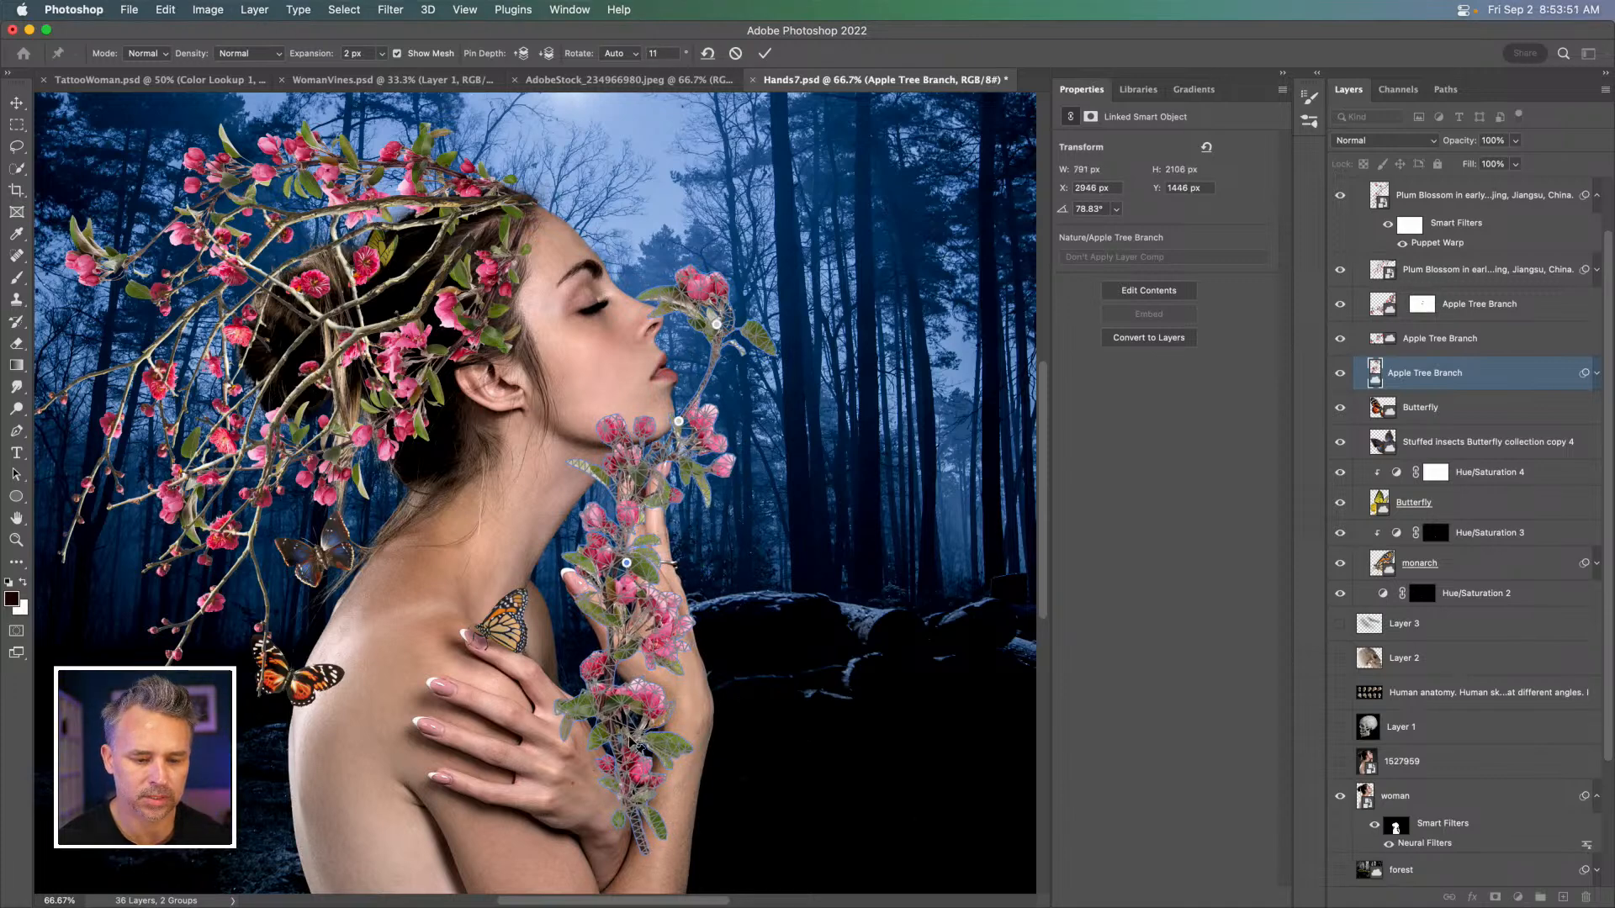
drag(633, 756, 640, 760)
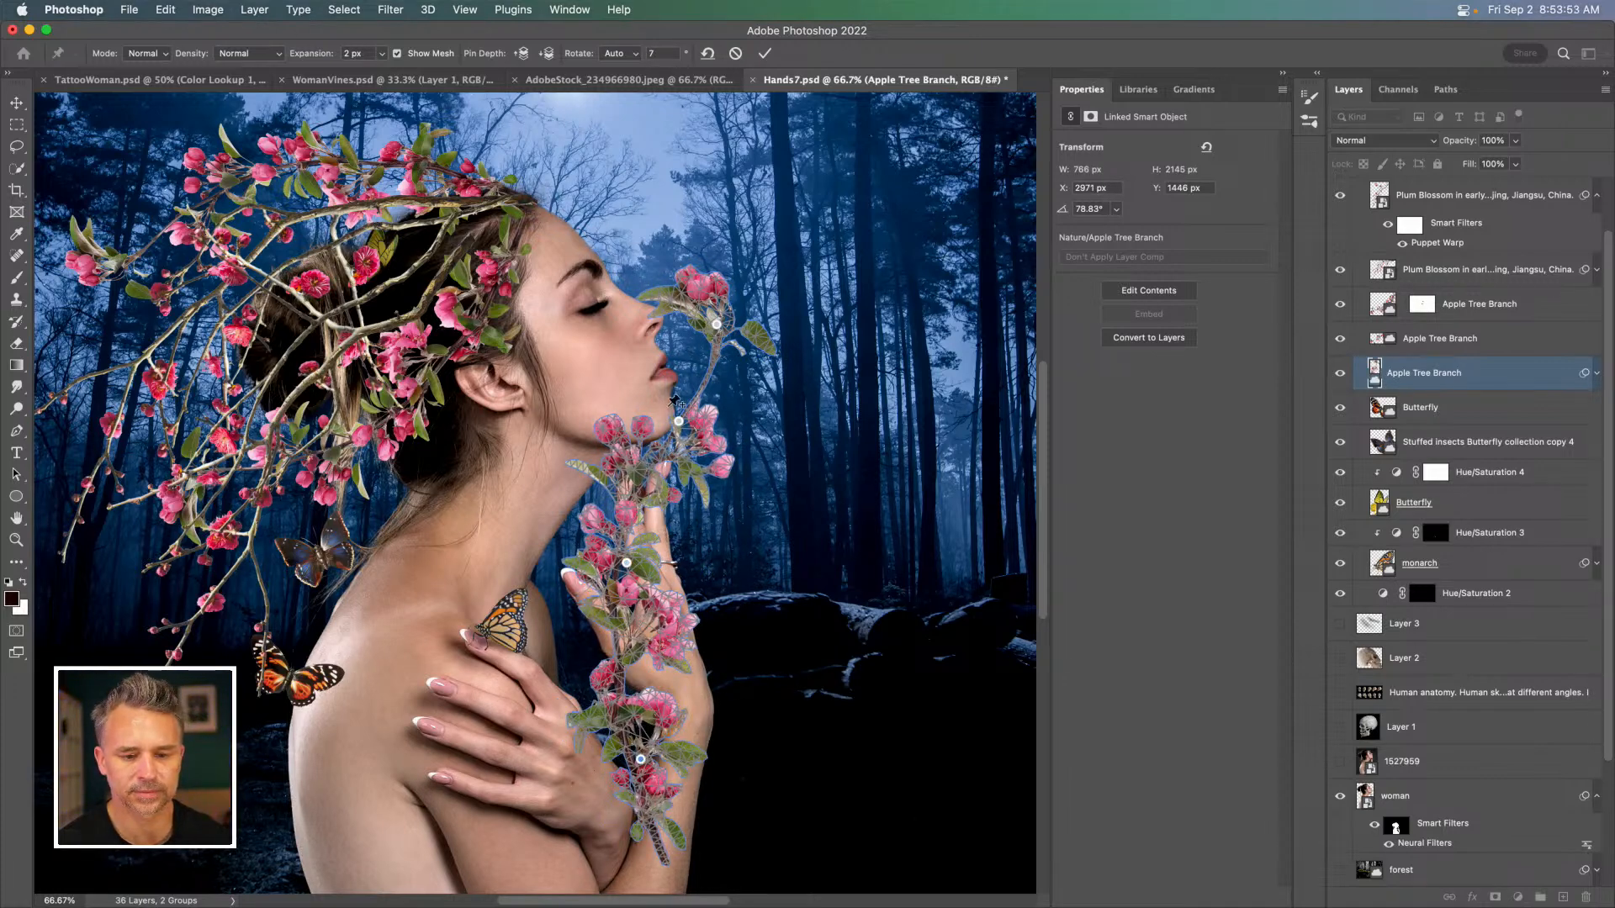
drag(679, 421, 697, 426)
drag(717, 324, 741, 328)
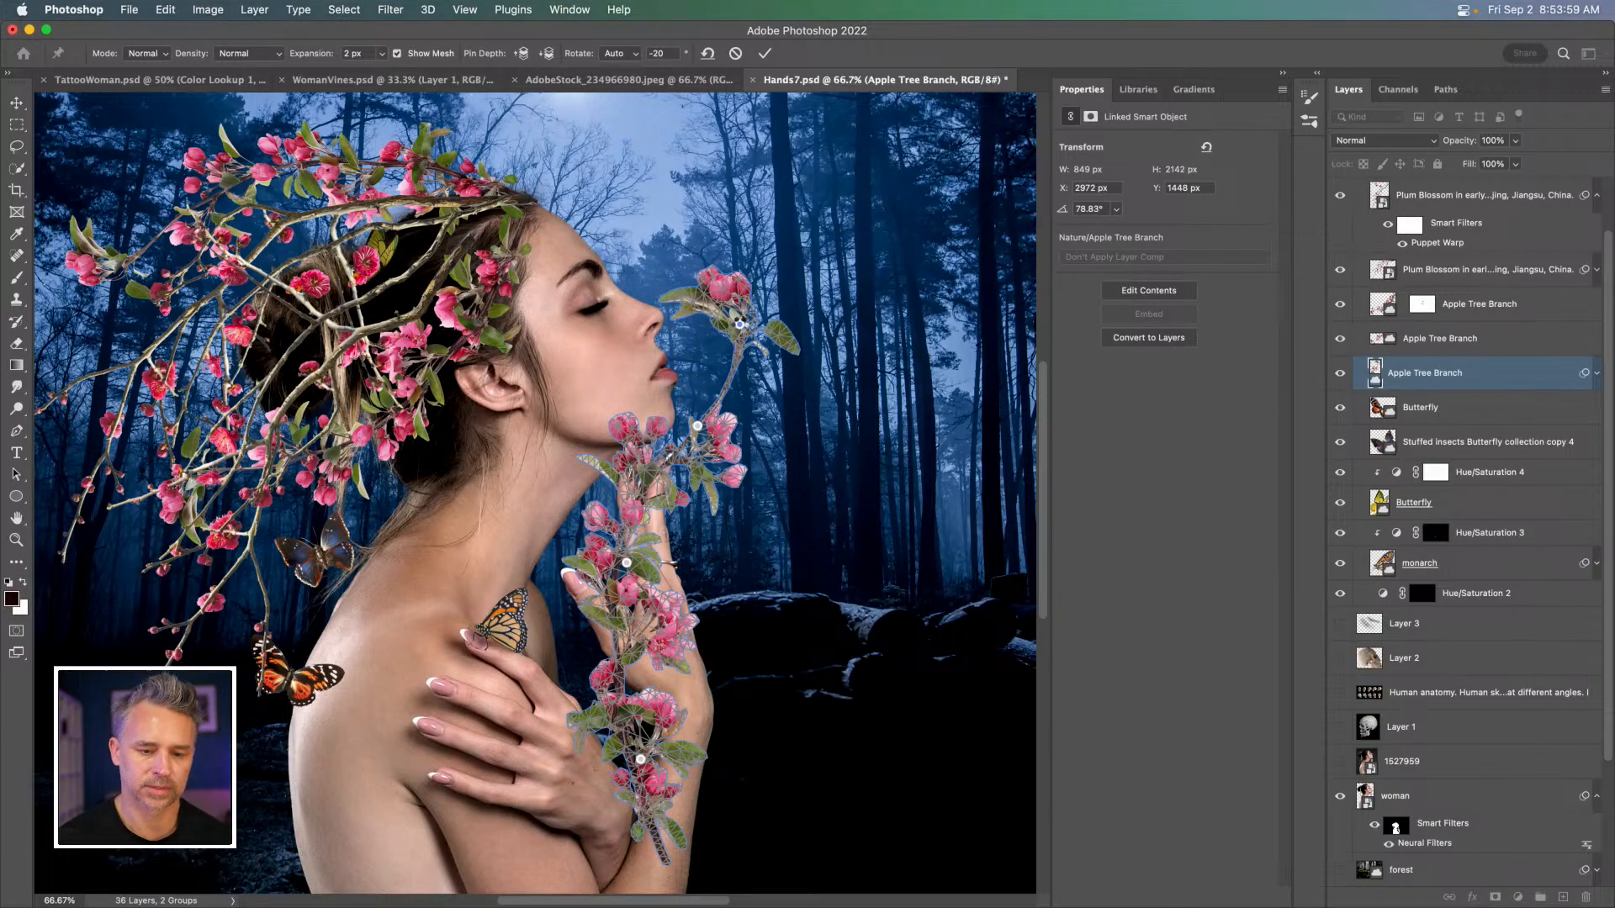
key(Return)
Add a white layer mask to the puppet-warped Apple Tree Branch.
key(super+1)
key(super+equal)
scroll(605, 378, down, 5)
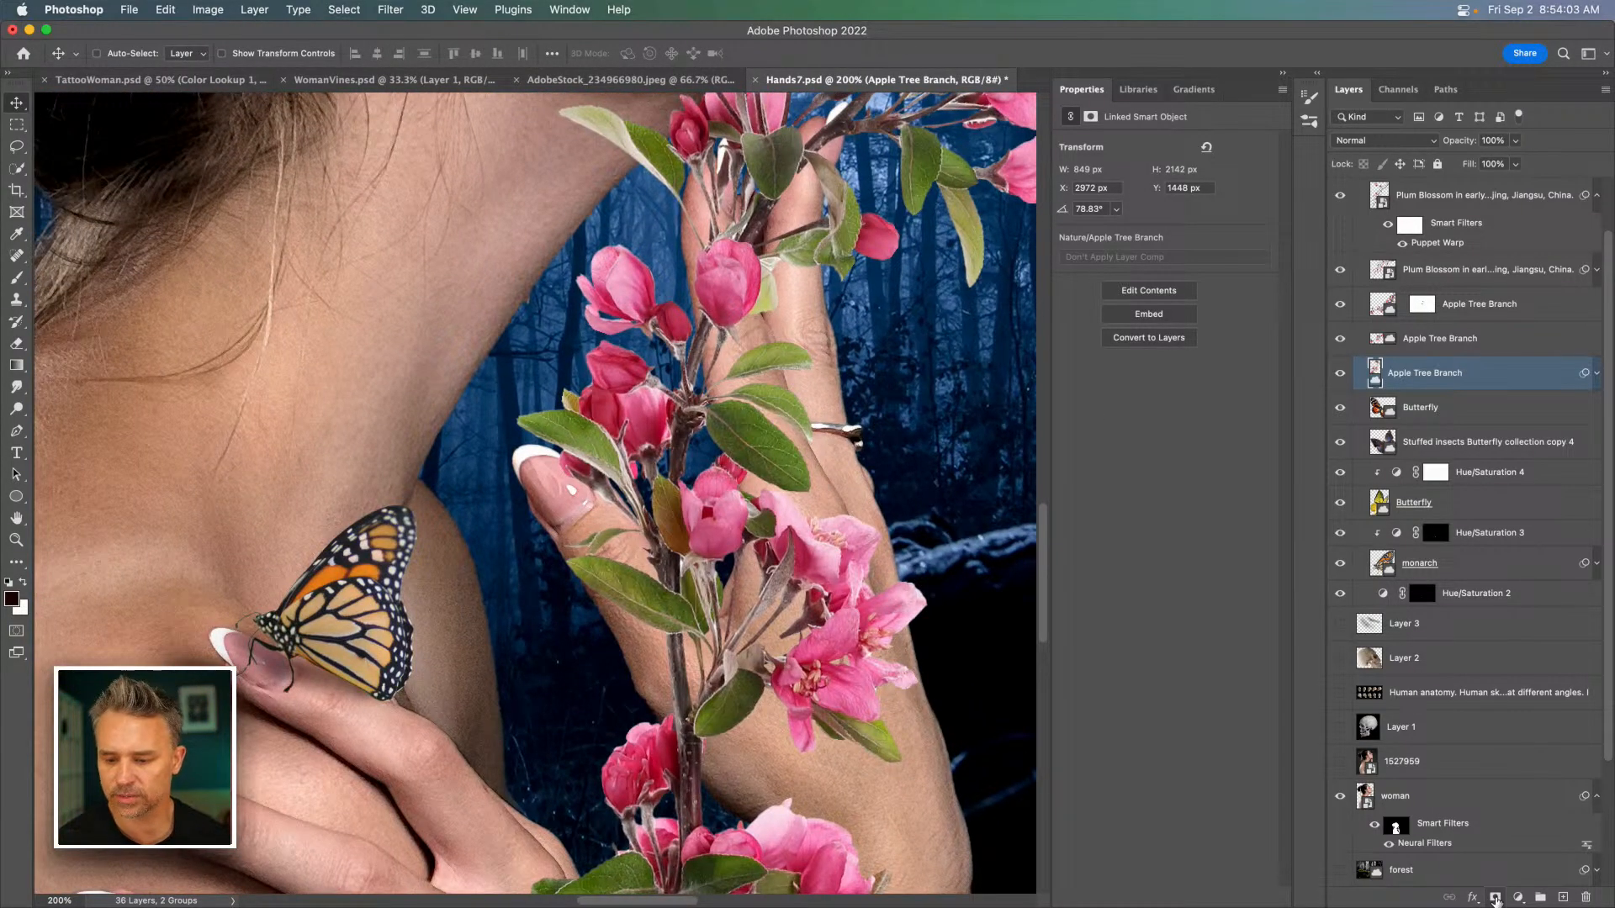
click(1495, 896)
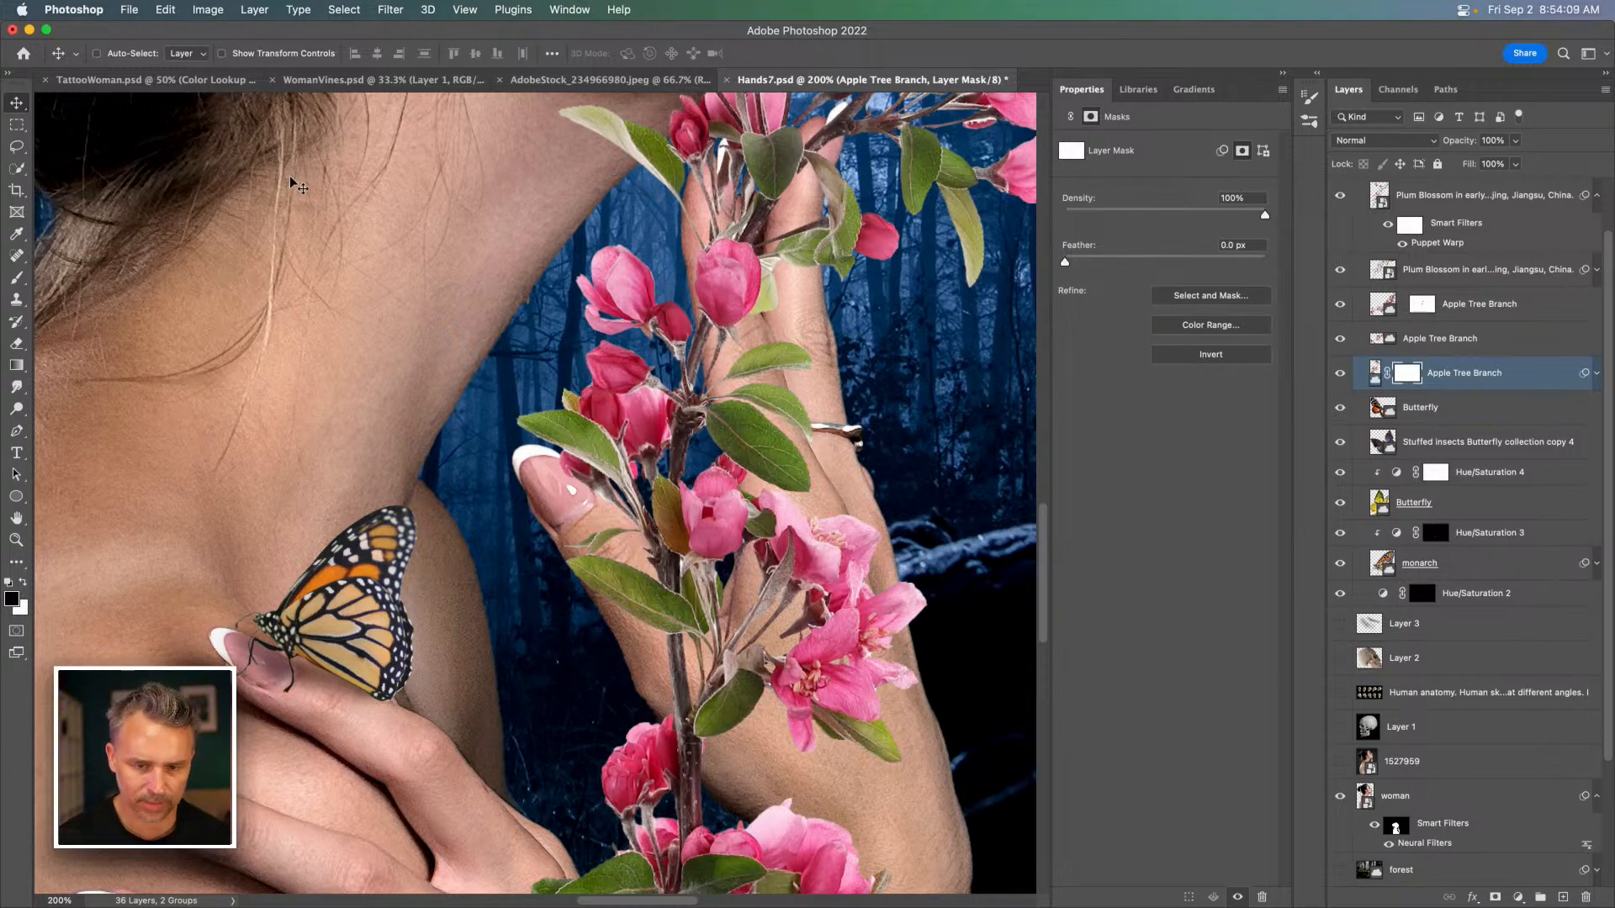
Lasso the branch's lower part over her hands and fill it on the mask with the black foreground color at 100% opacity.
key(super+minus)
key(super+minus)
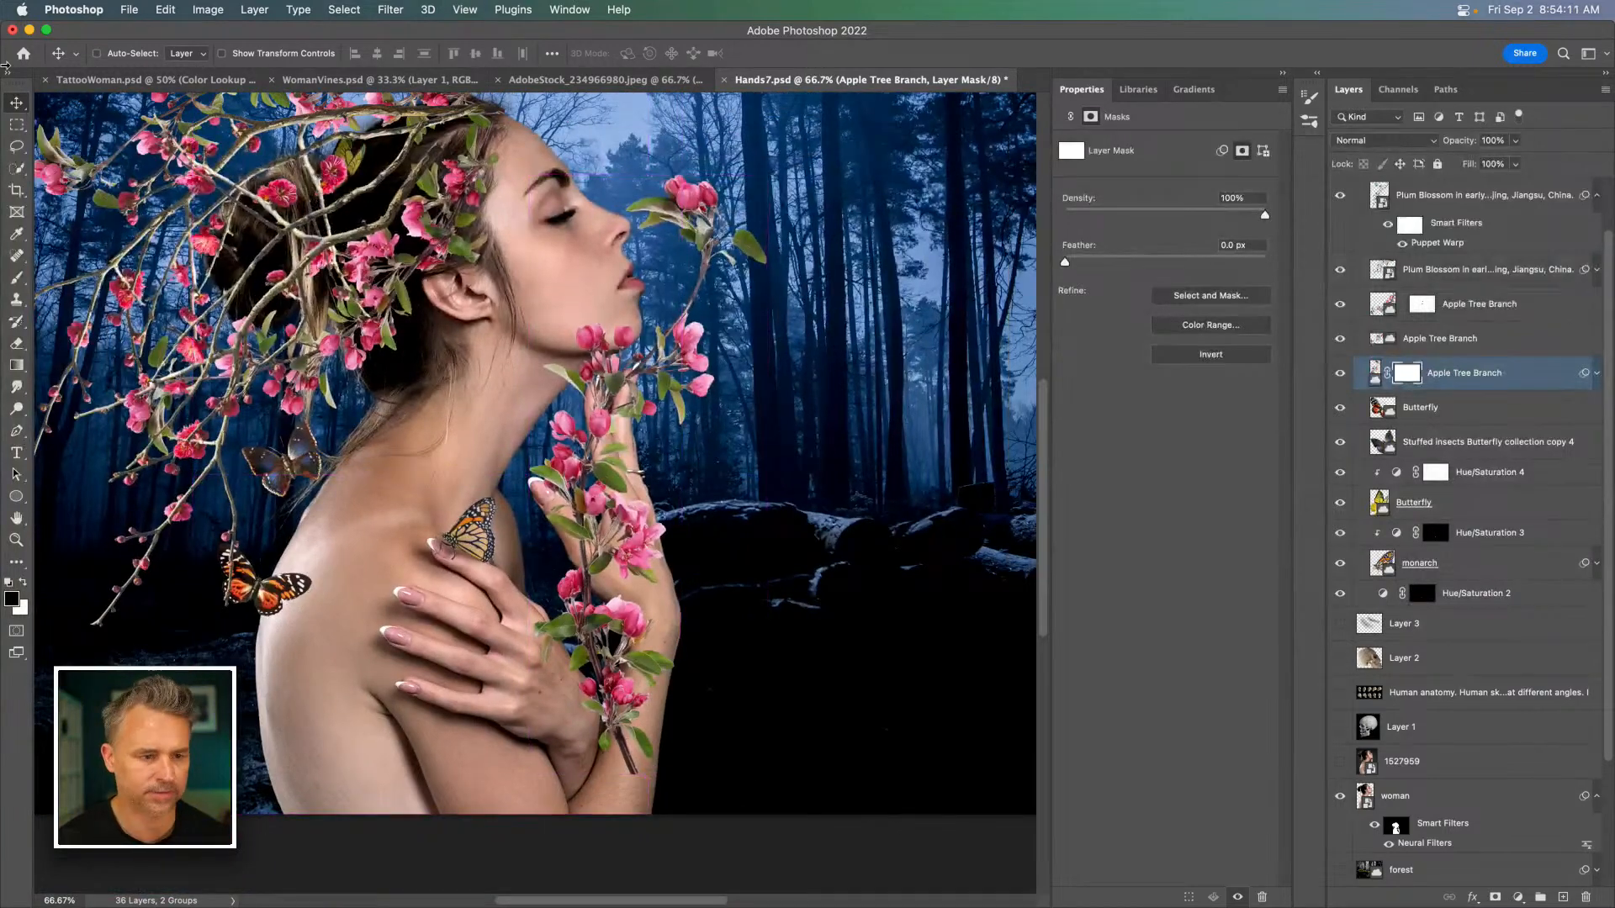
key(l)
mouse_move(526, 427)
mouse_down()
mouse_move(589, 479)
mouse_move(681, 513)
mouse_move(454, 820)
mouse_move(381, 458)
mouse_up()
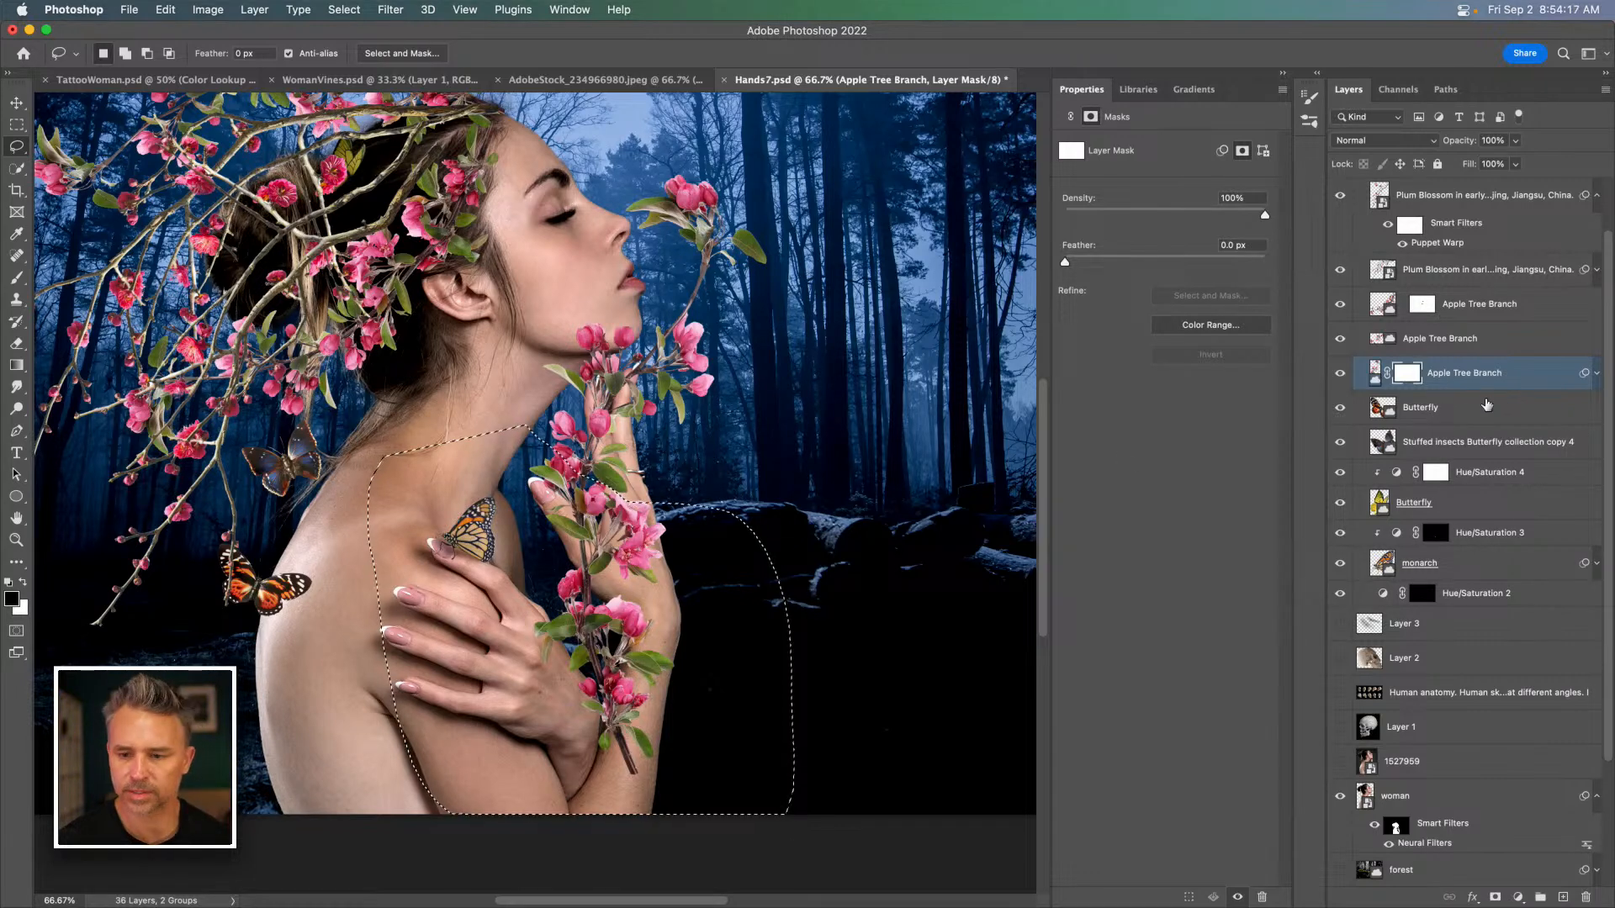
key(shift+BackSpace)
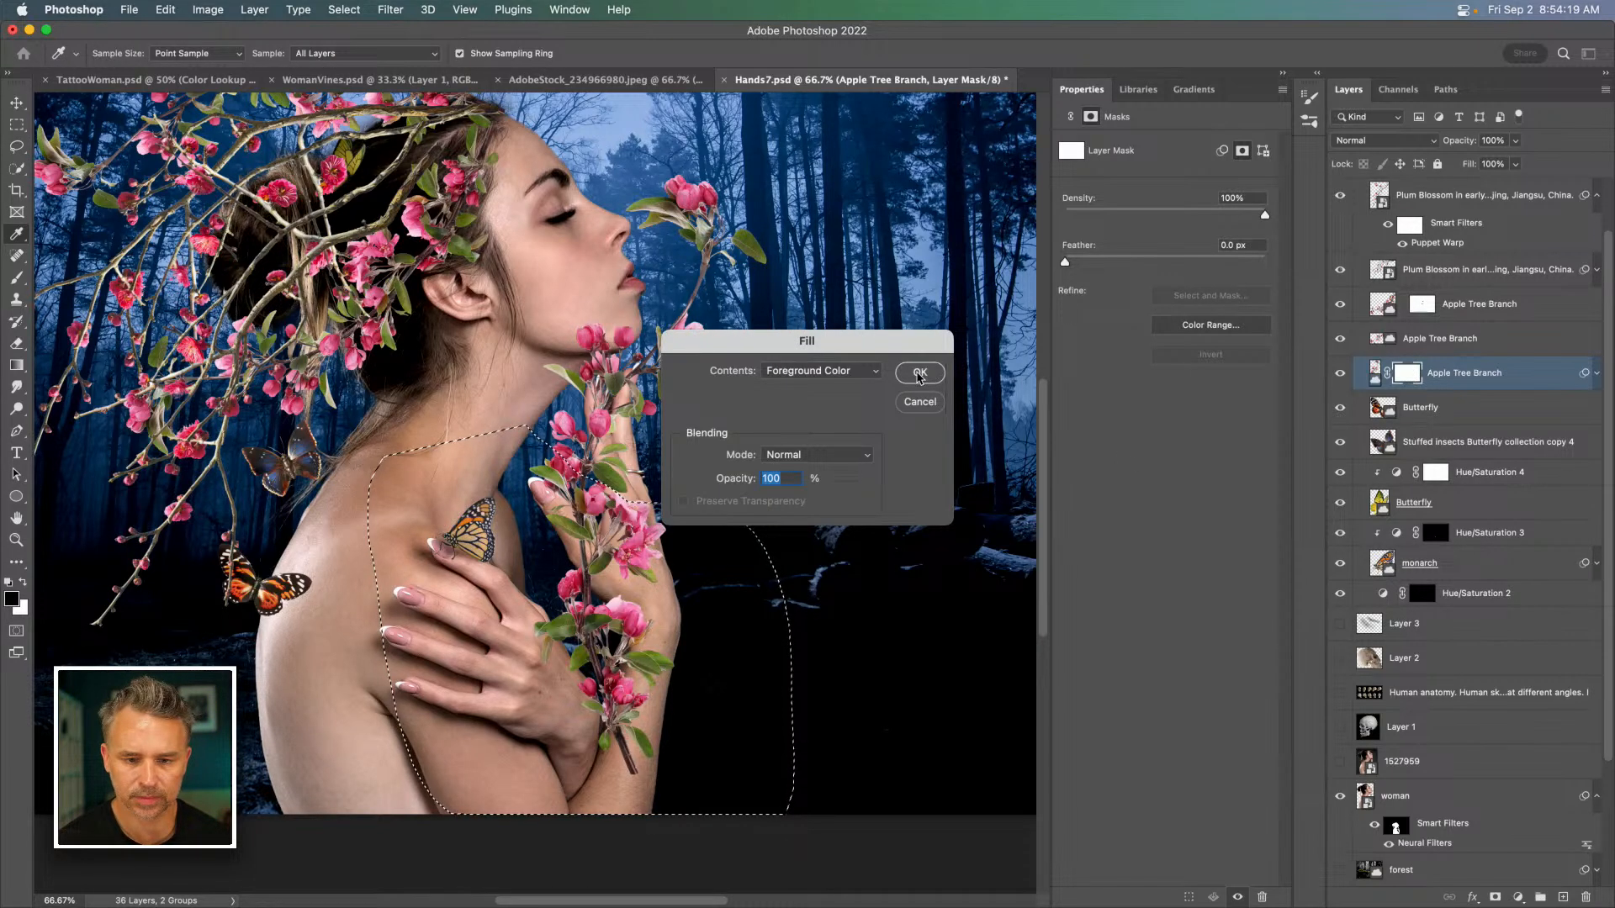
click(920, 372)
key(ctrl+d)
Duplicate the masked Apple Tree Branch and place one copy between the woman and forest layers.
click(1471, 376)
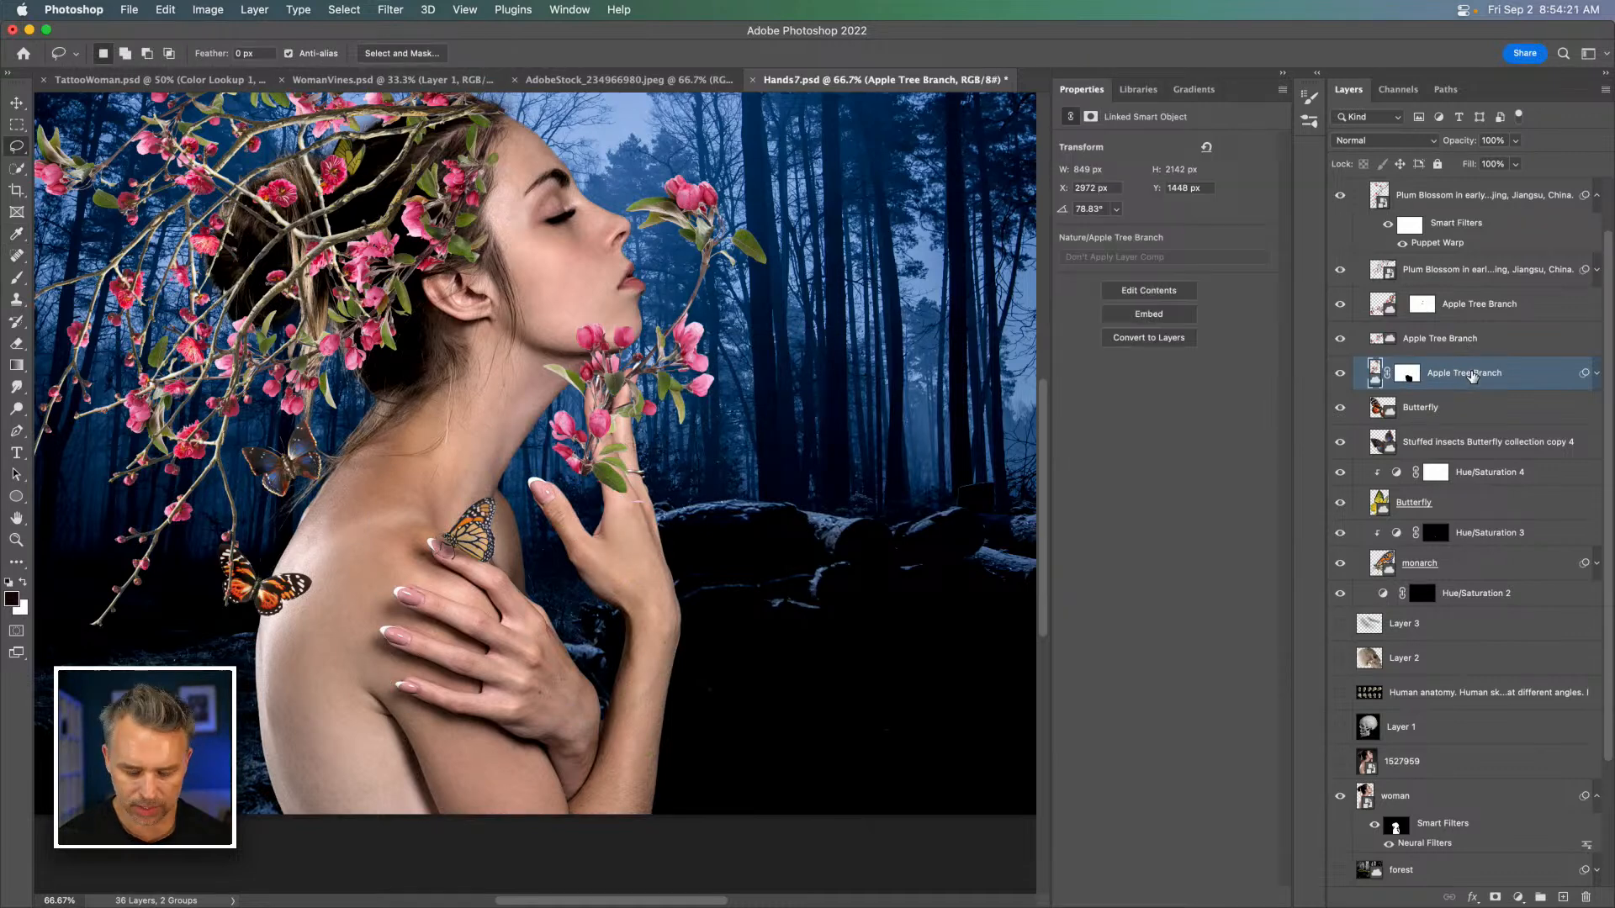
key(ctrl+j)
drag(1453, 375, 1485, 868)
scroll(1484, 866, down, 5)
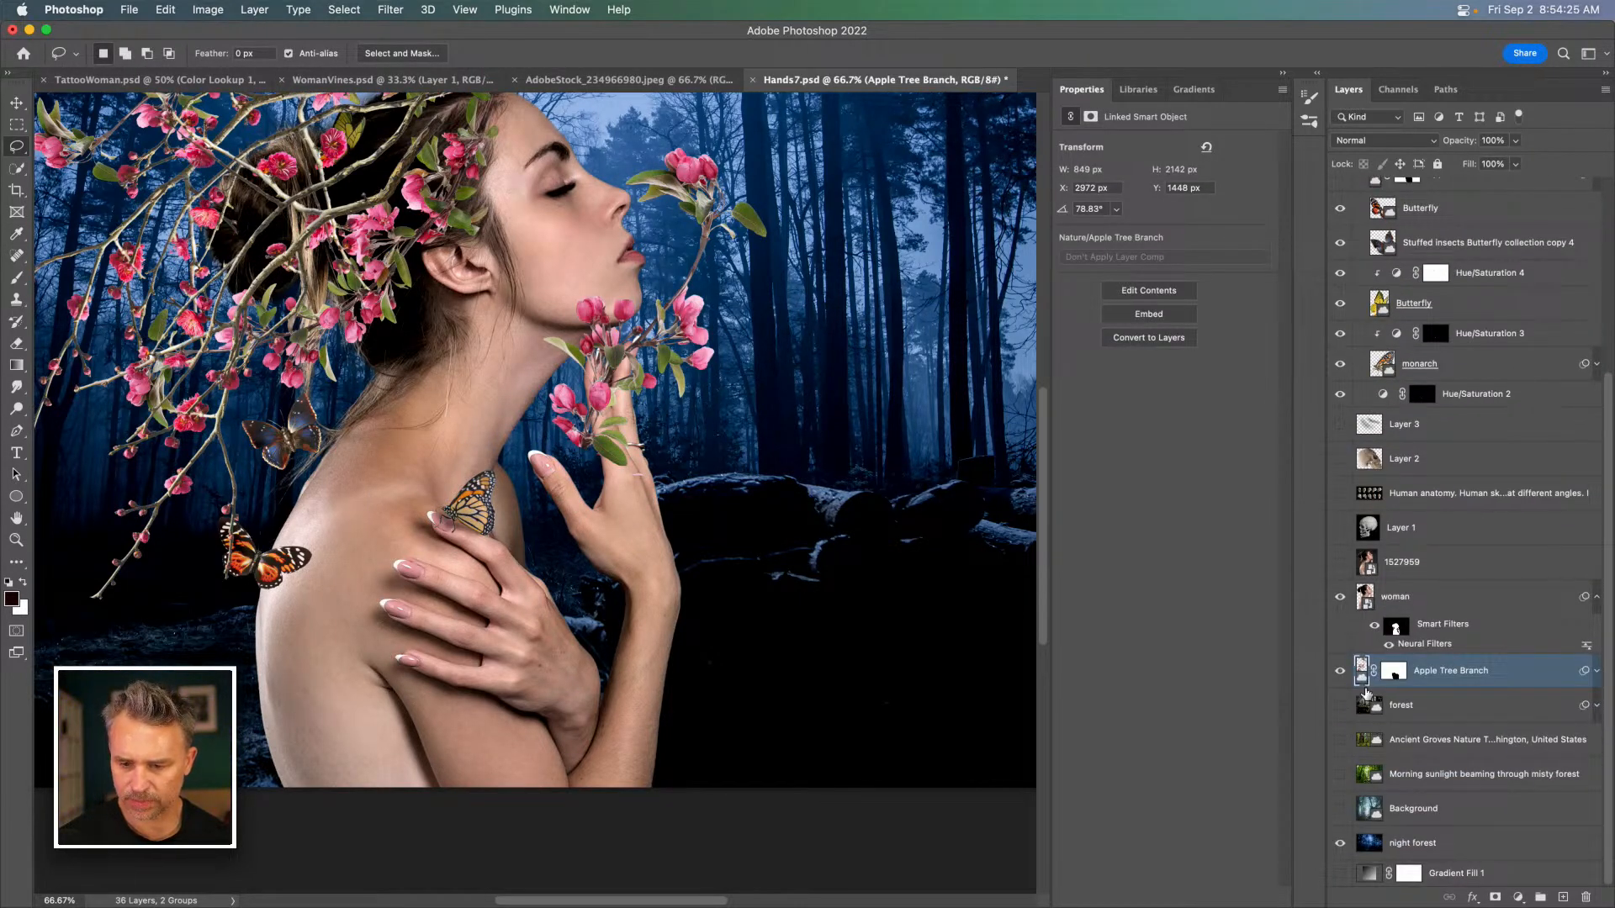
Invert the layer mask of the Apple Tree Branch behind the woman, and toggle that layer's visibility to compare.
click(1394, 672)
key(ctrl+i)
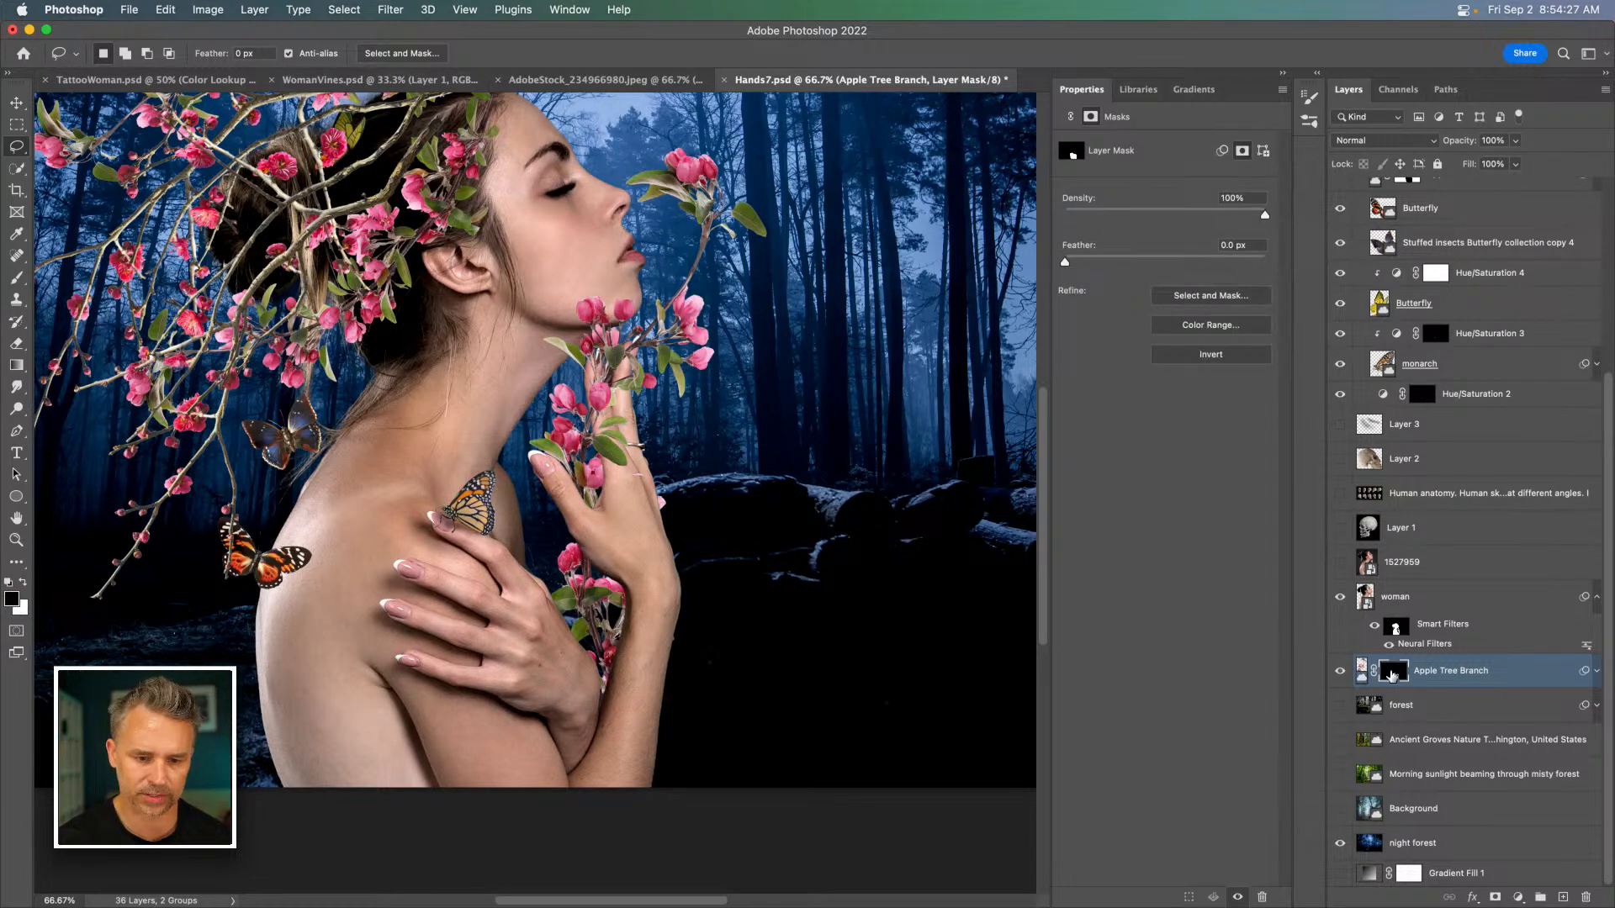
key(ctrl+plus)
key(ctrl+plus)
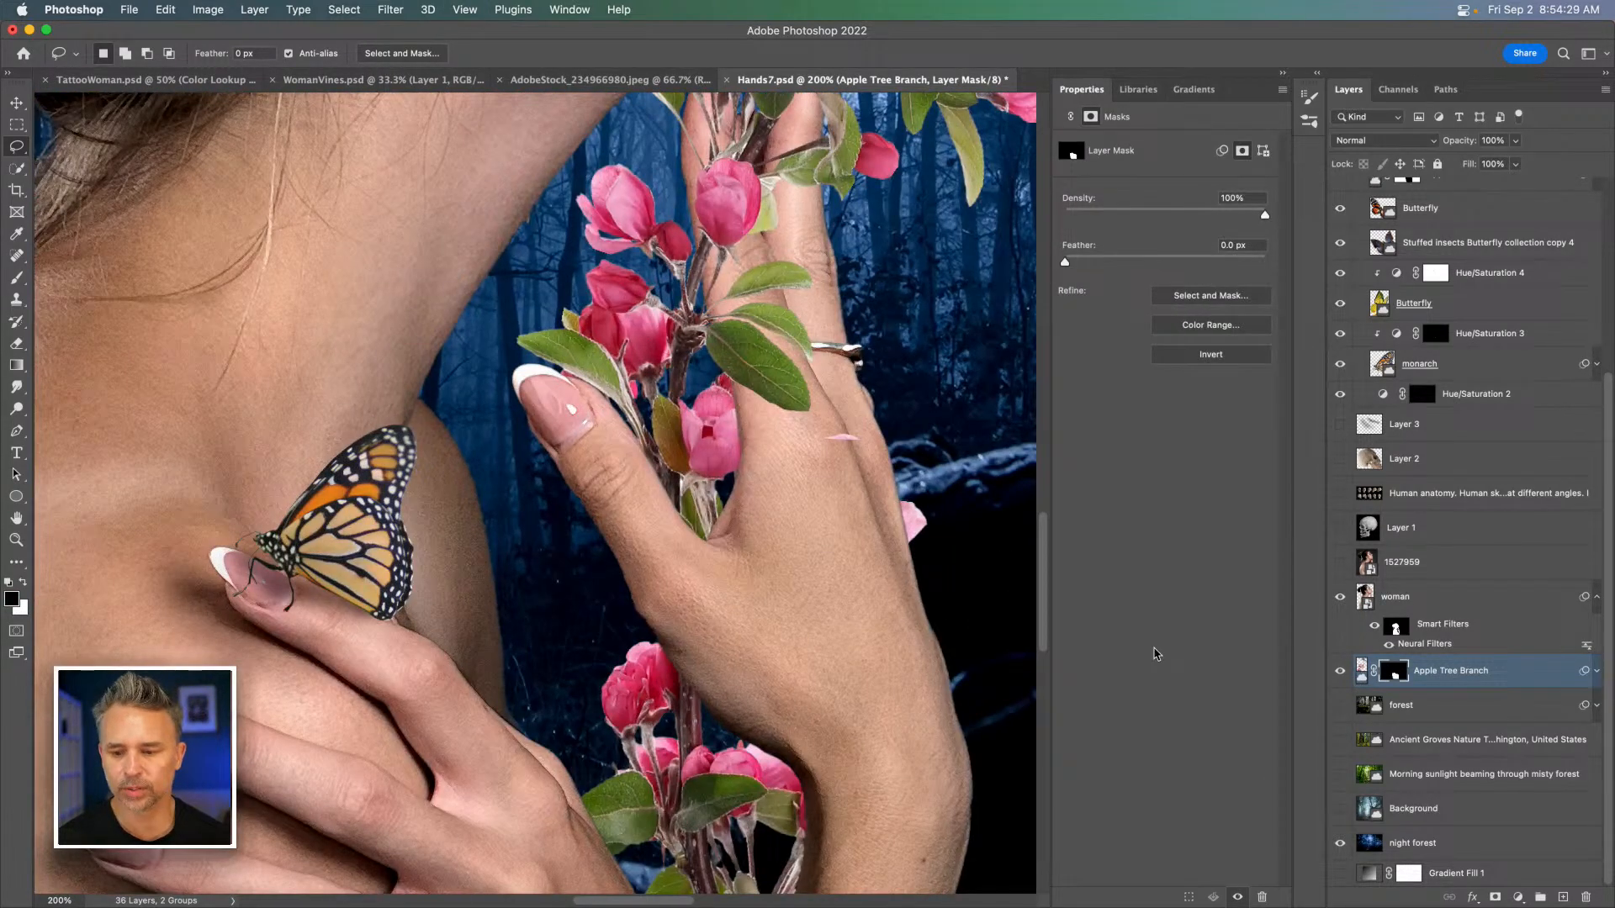
click(1339, 671)
click(1338, 671)
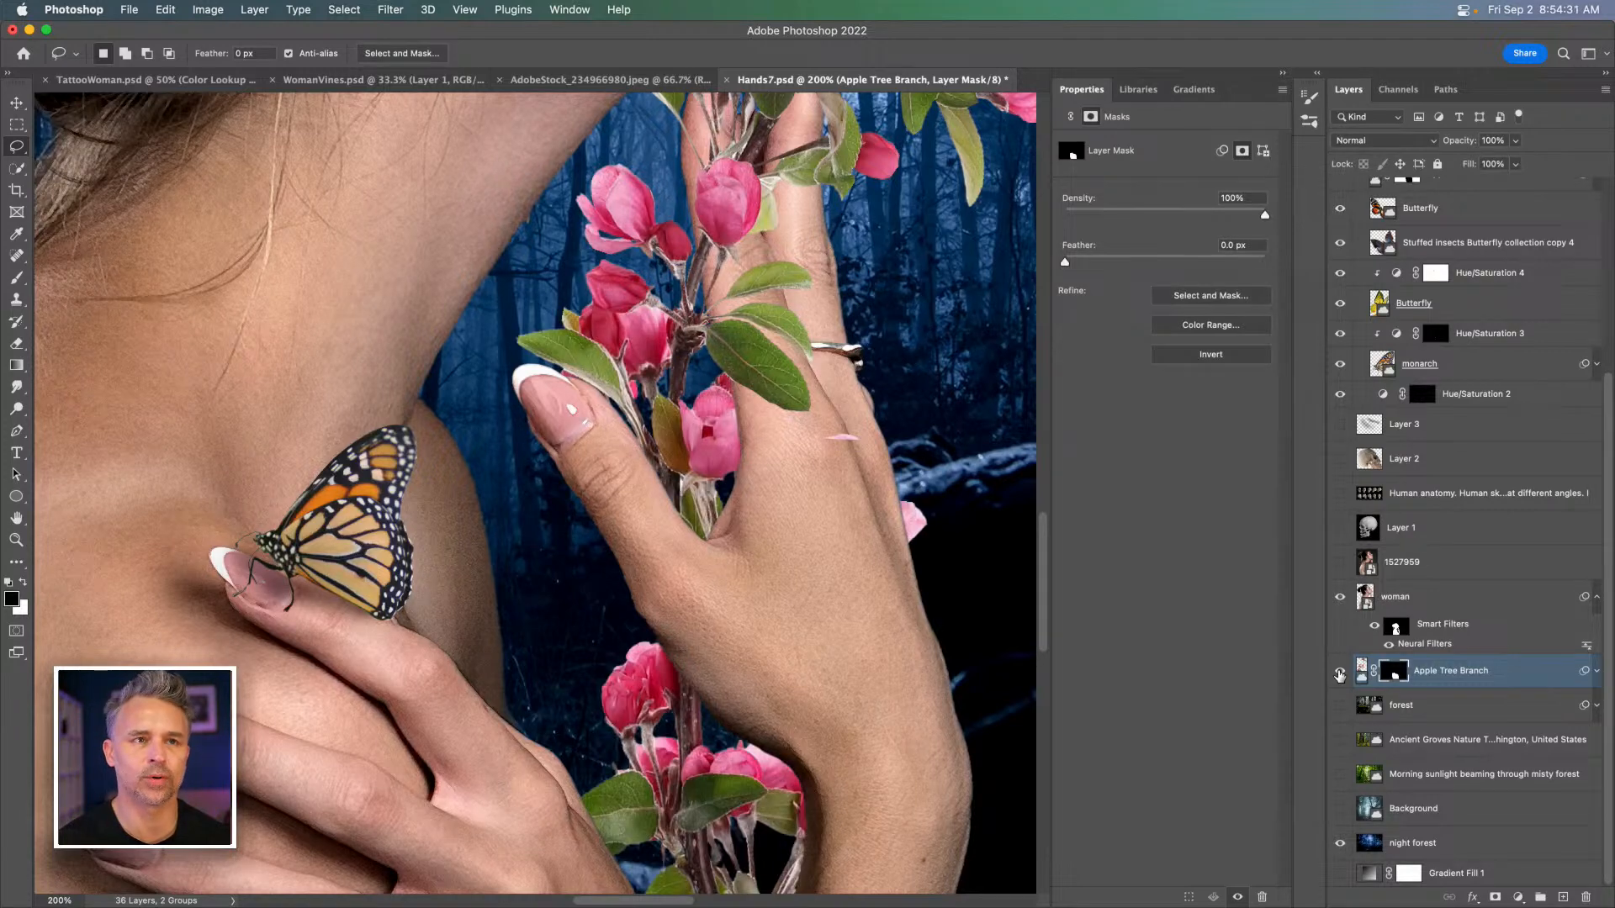
click(1339, 673)
click(1339, 673)
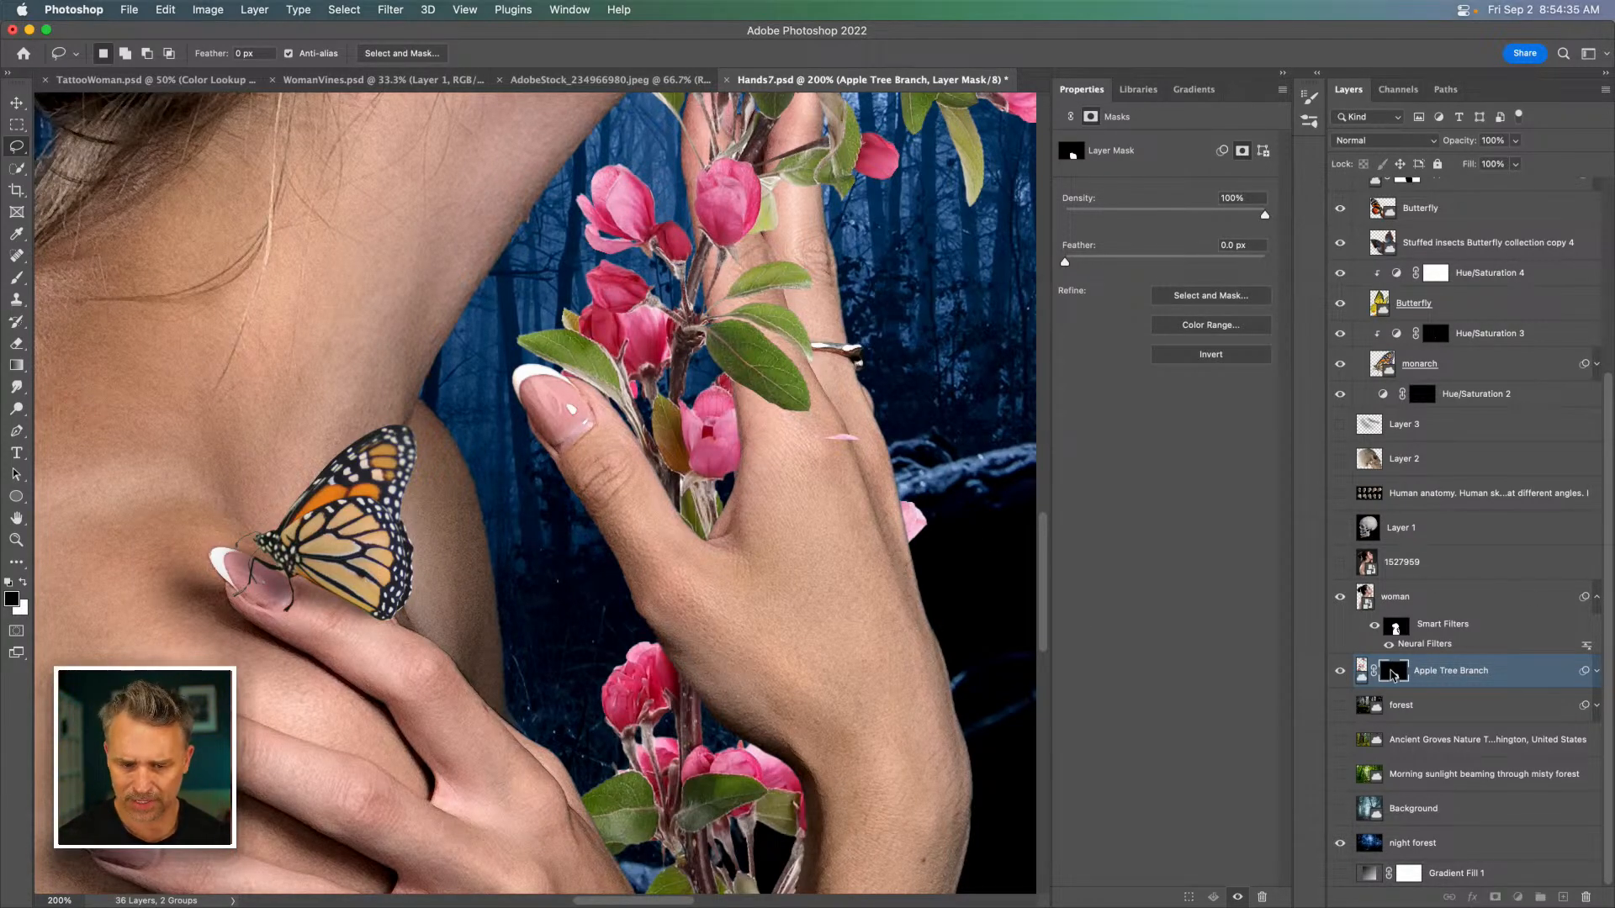
Set the brush flow to 100% and target the layer mask of the Apple Tree Branch in front of her hand.
key(b)
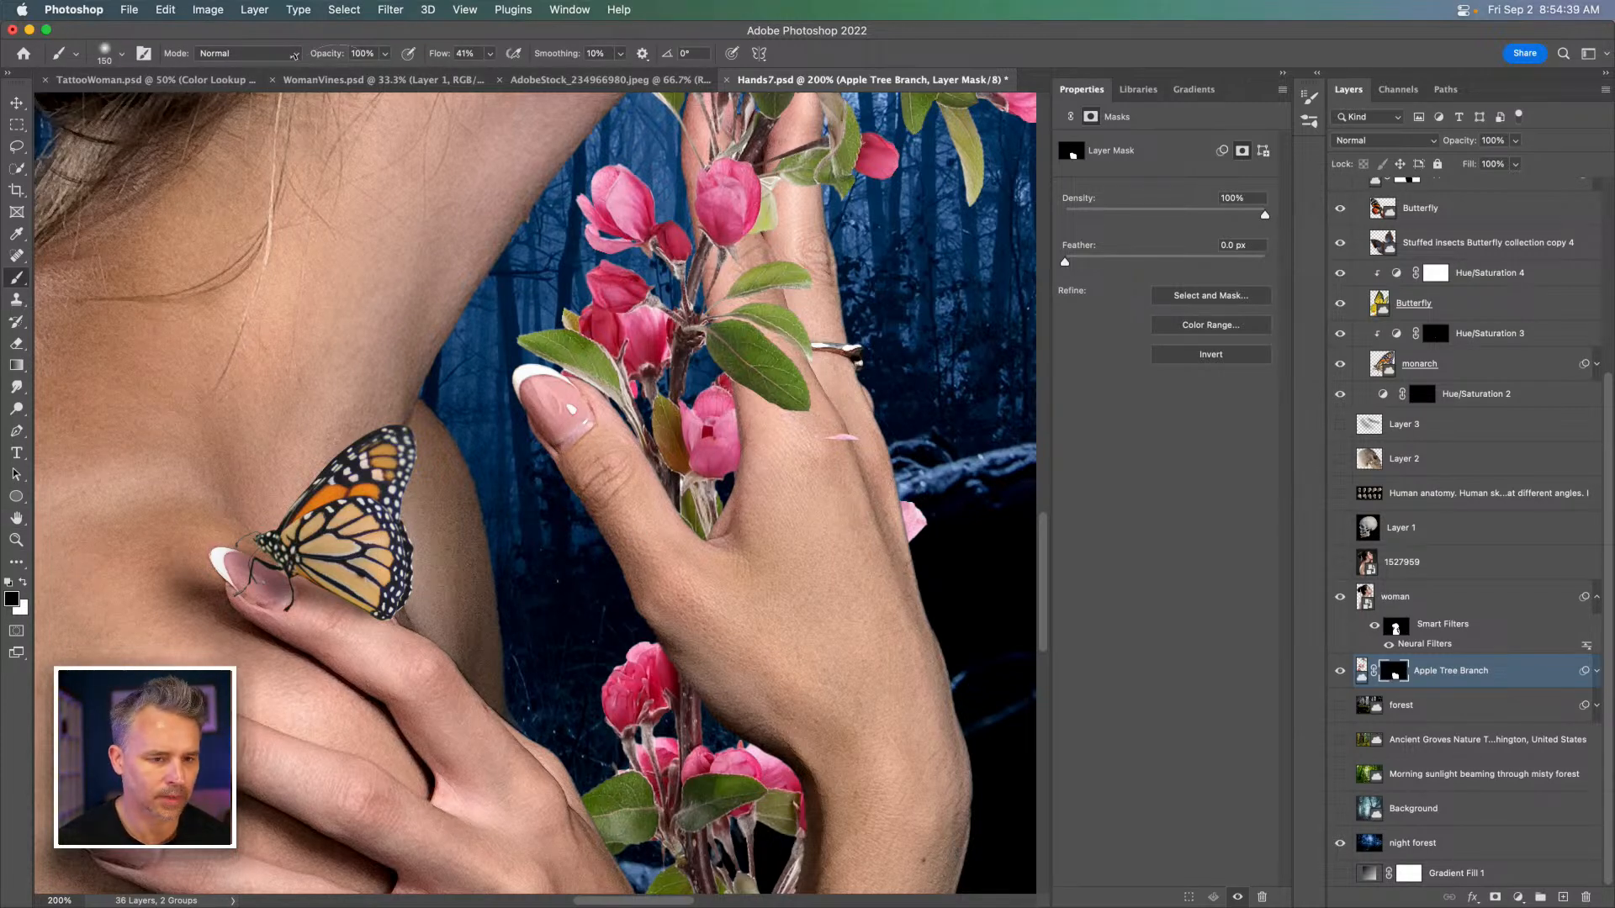
drag(436, 55, 1198, 96)
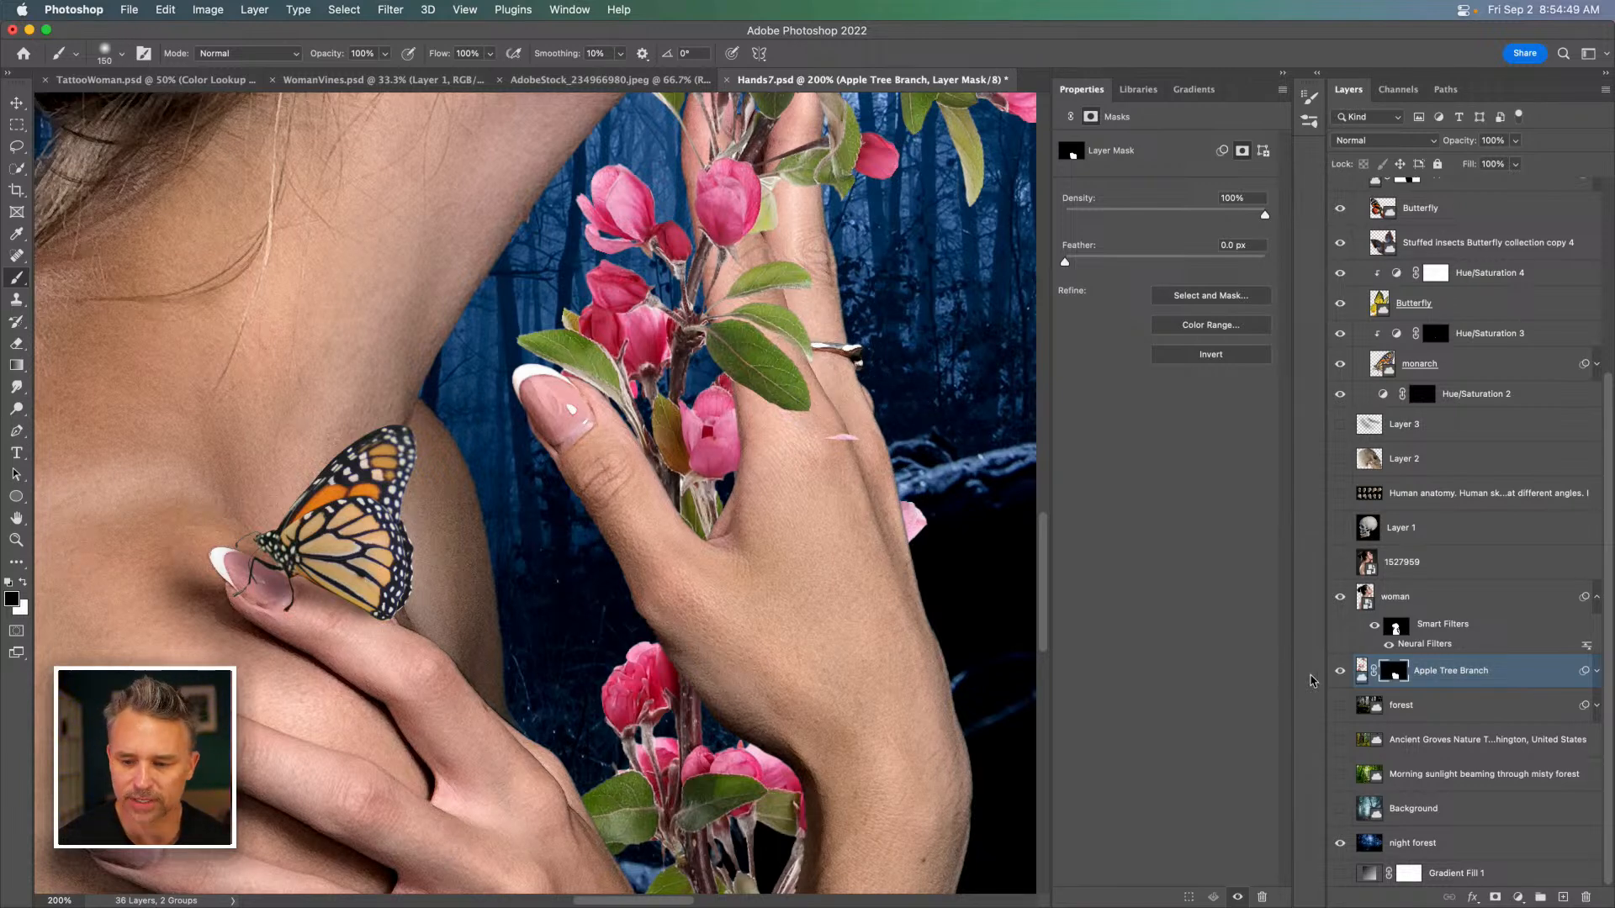
click(1339, 671)
click(1339, 671)
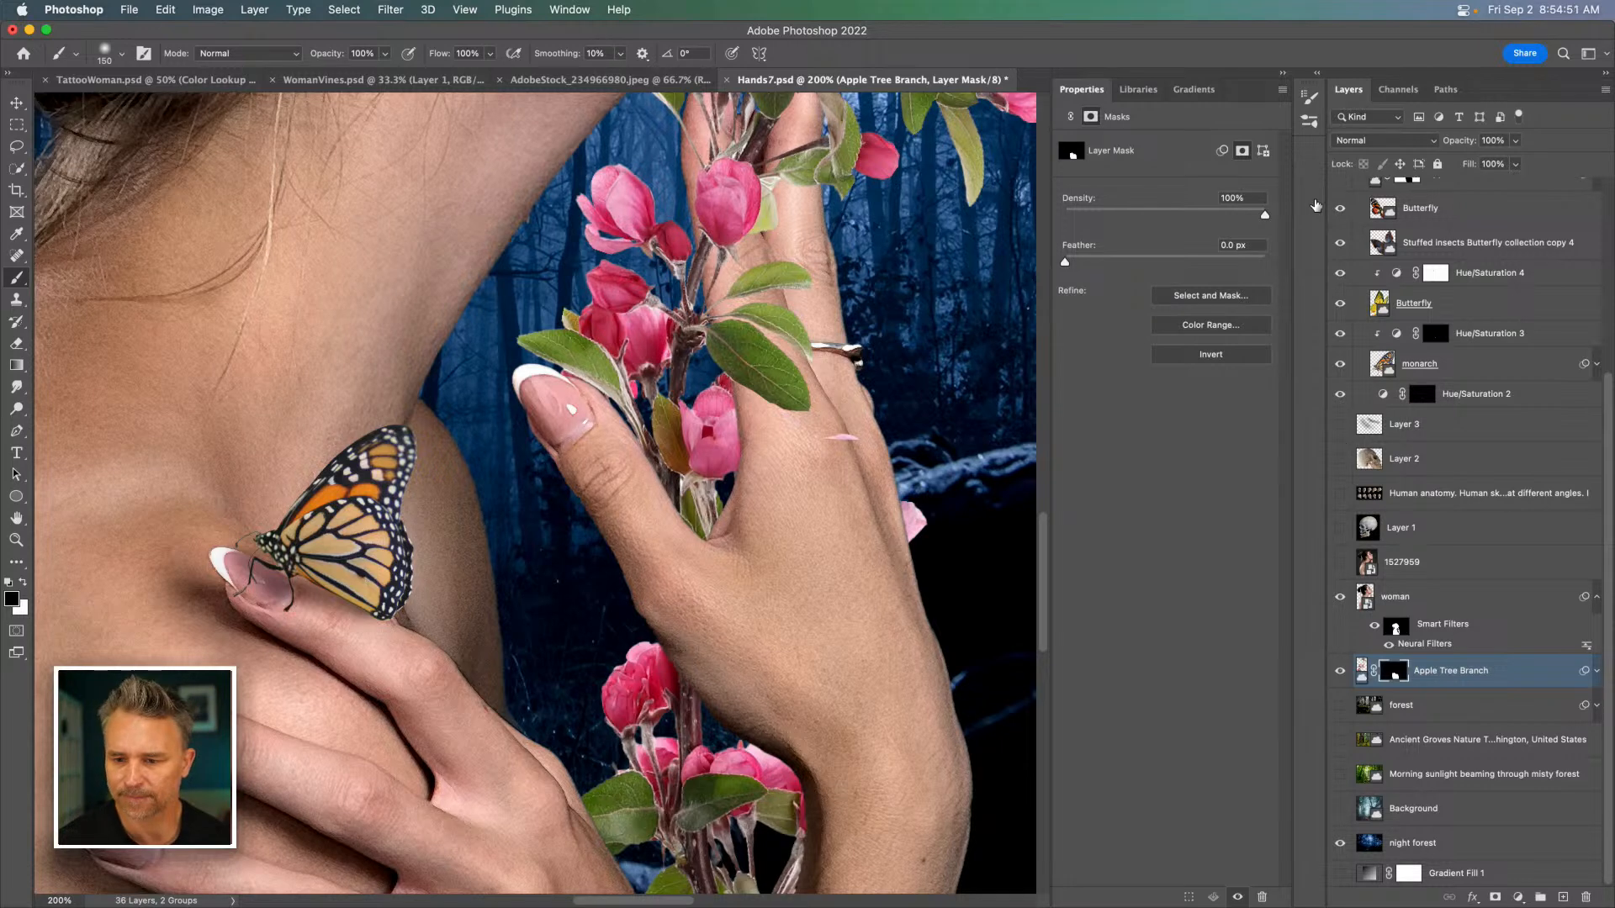
scroll(1410, 339, up, 5)
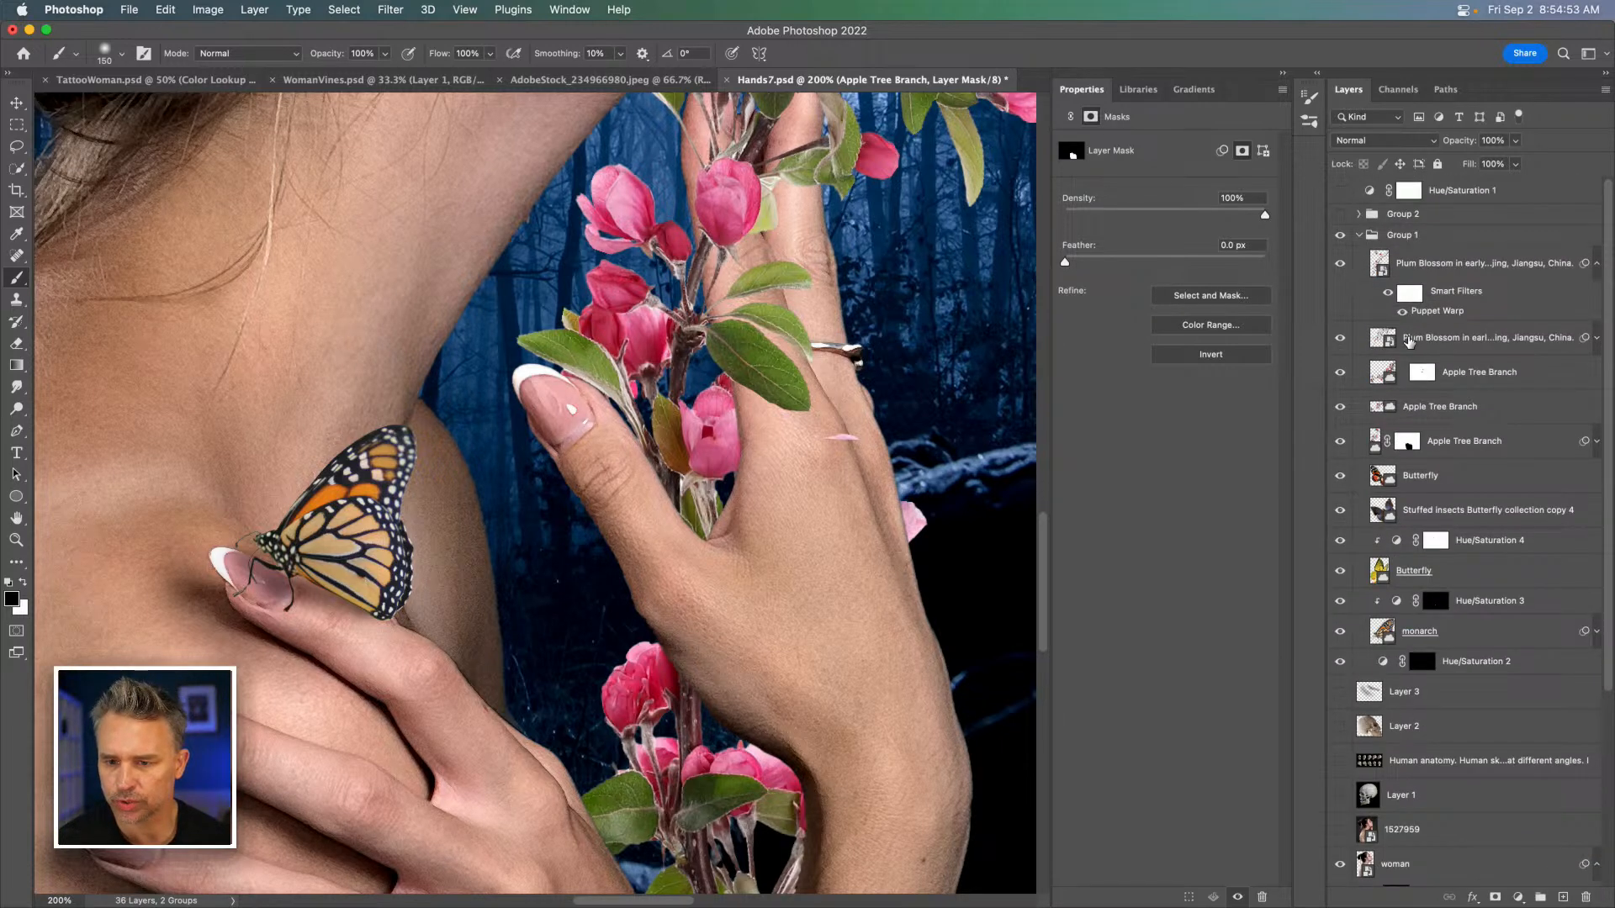
click(1431, 407)
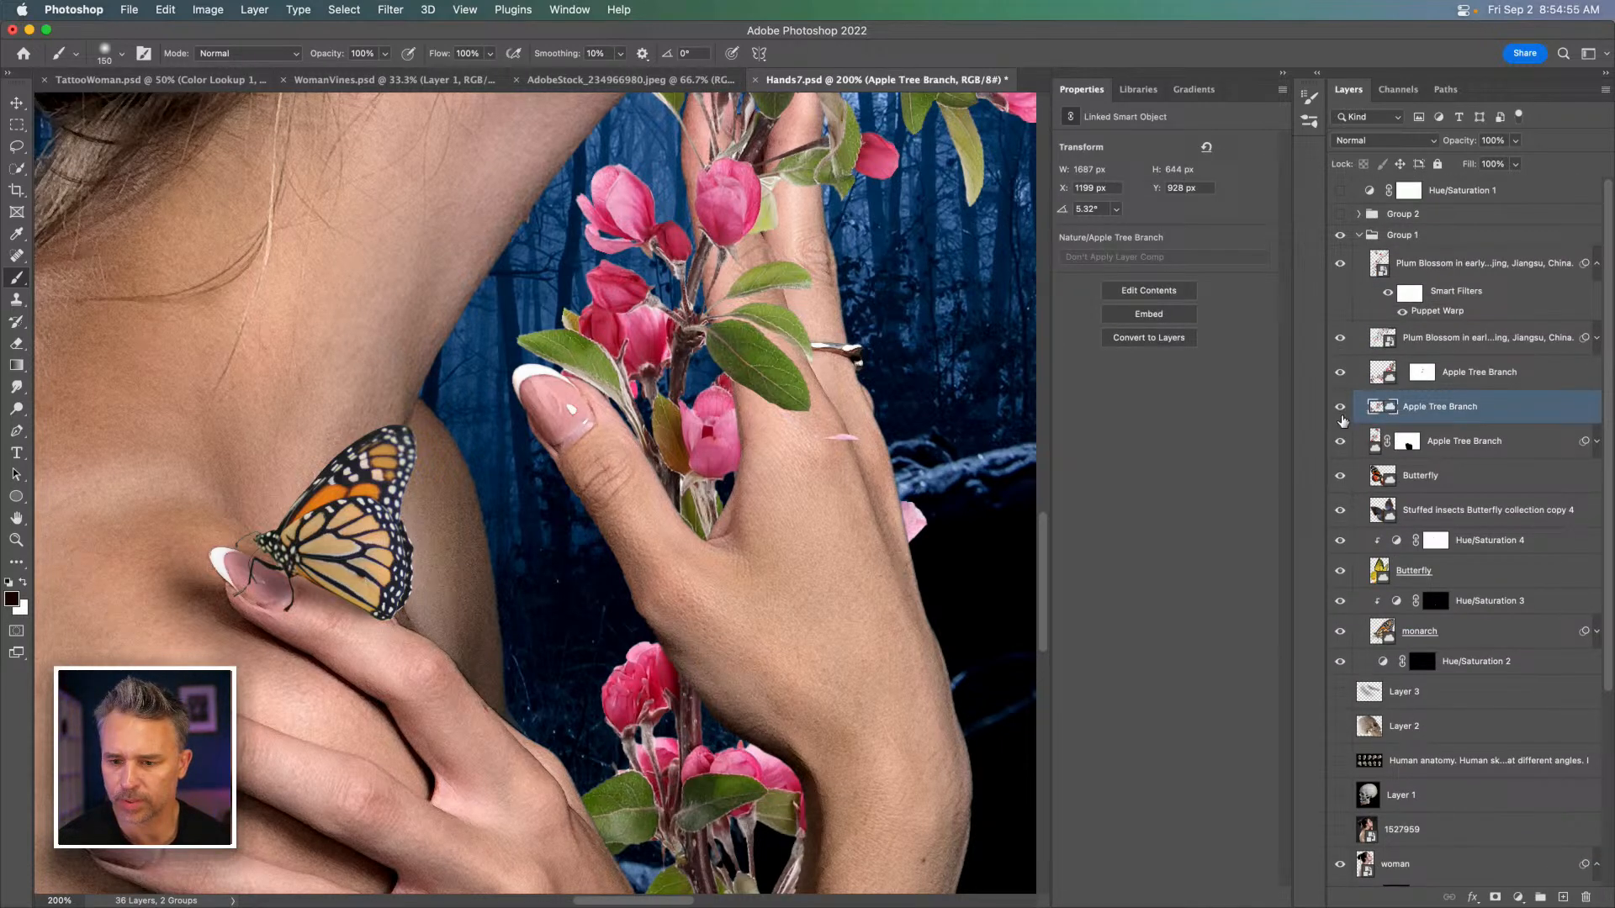
click(1404, 446)
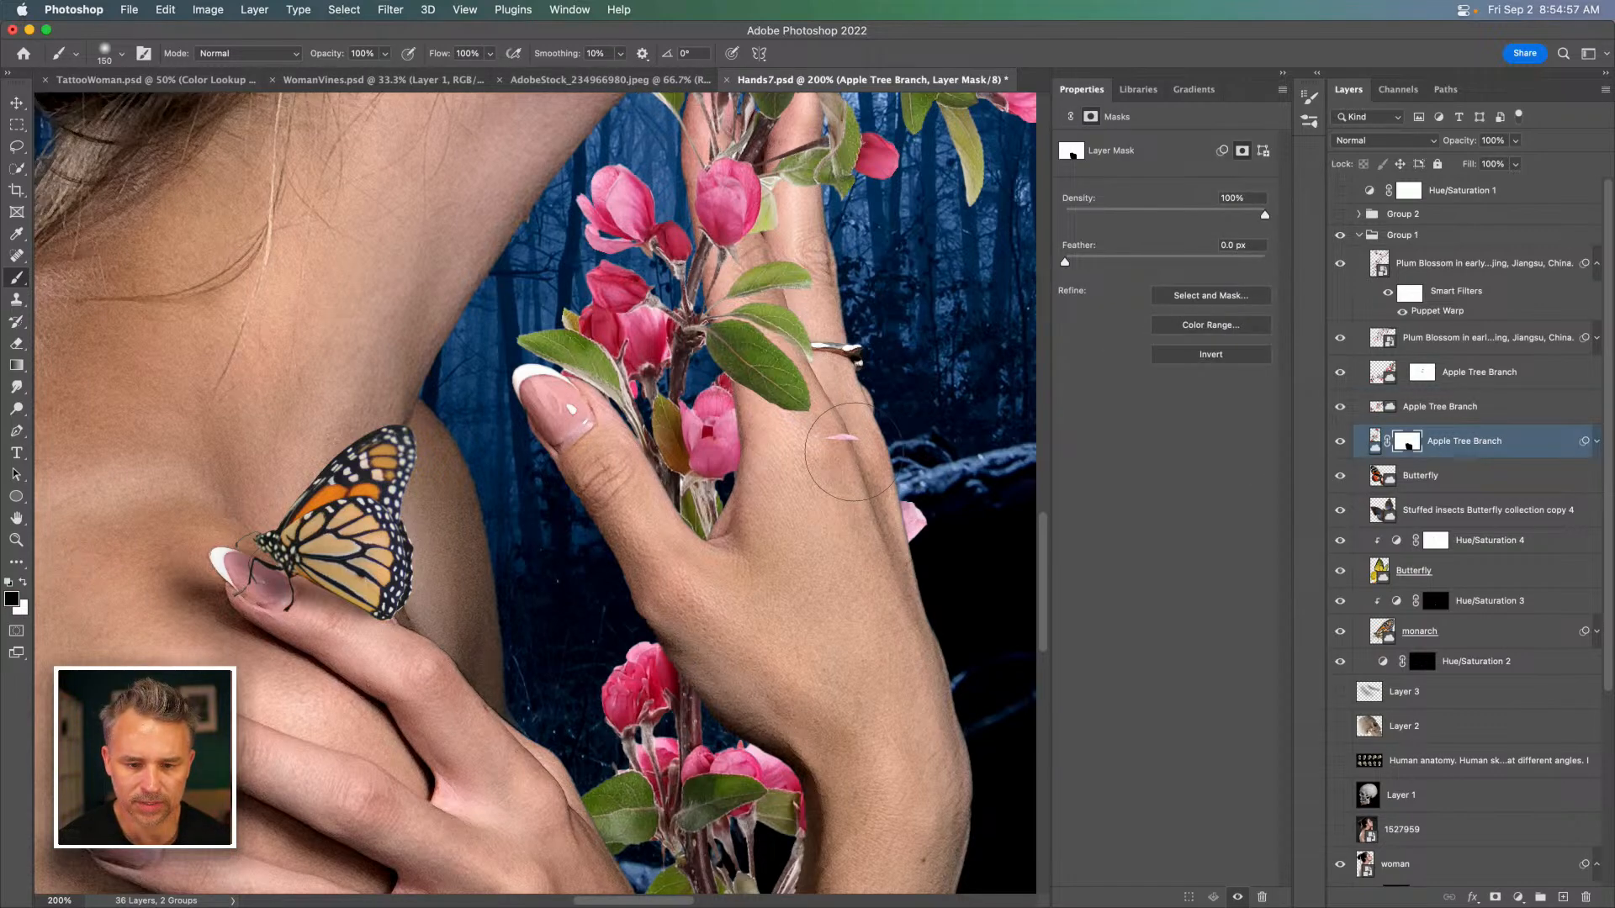
Move the orange butterfly from beside her shoulder into the night sky above the back of the blossom headdress.
key(super+0)
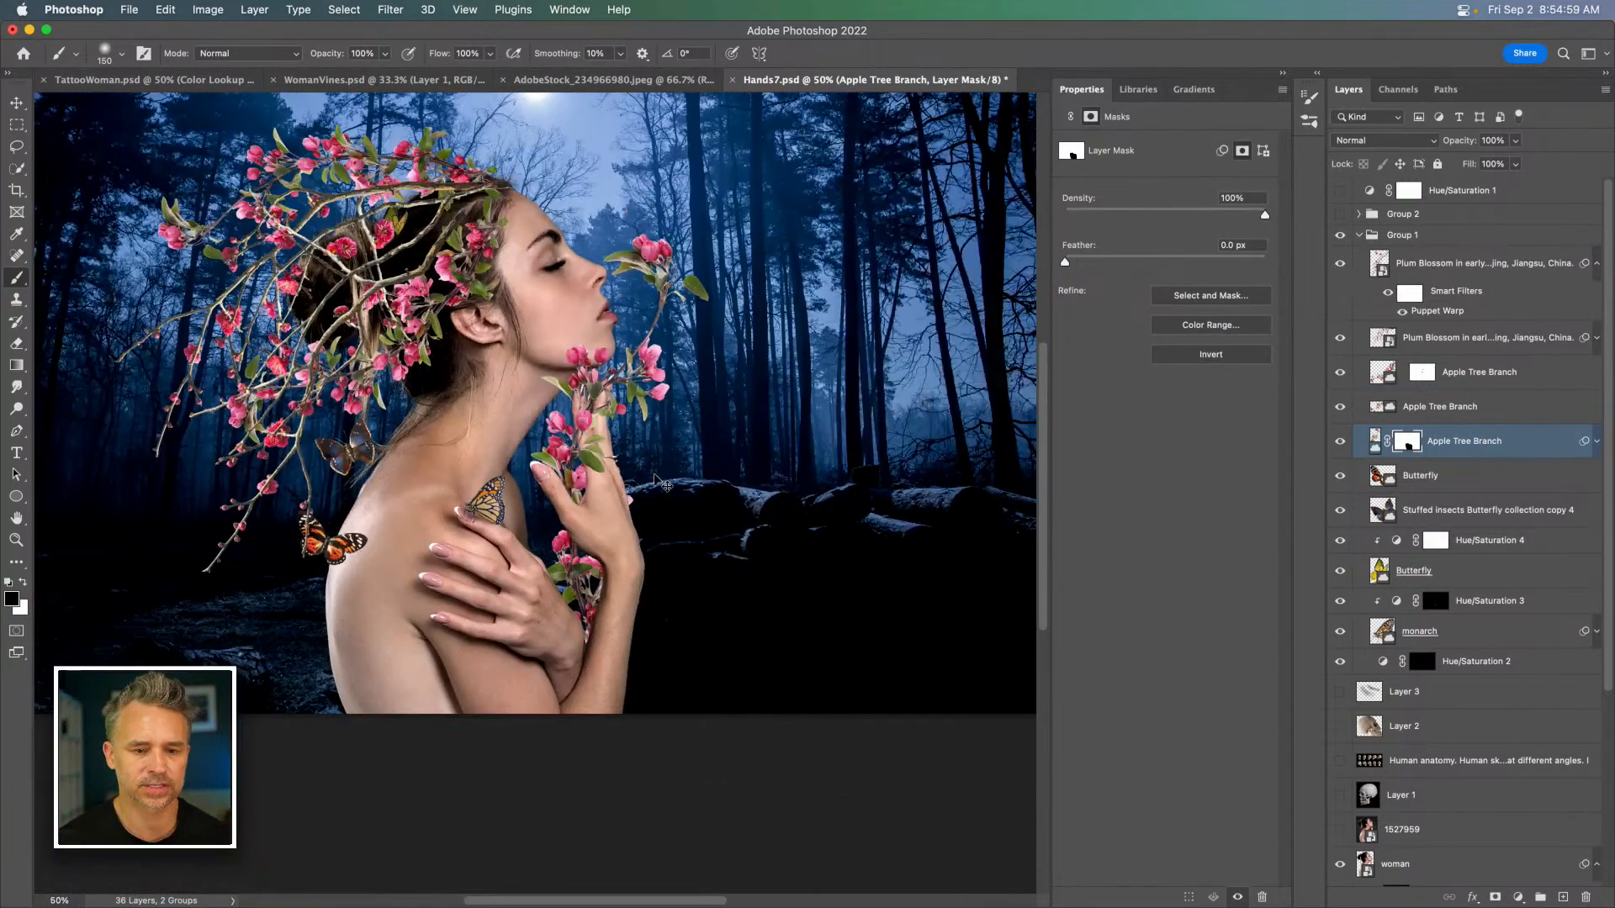
drag(646, 468, 751, 518)
click(16, 101)
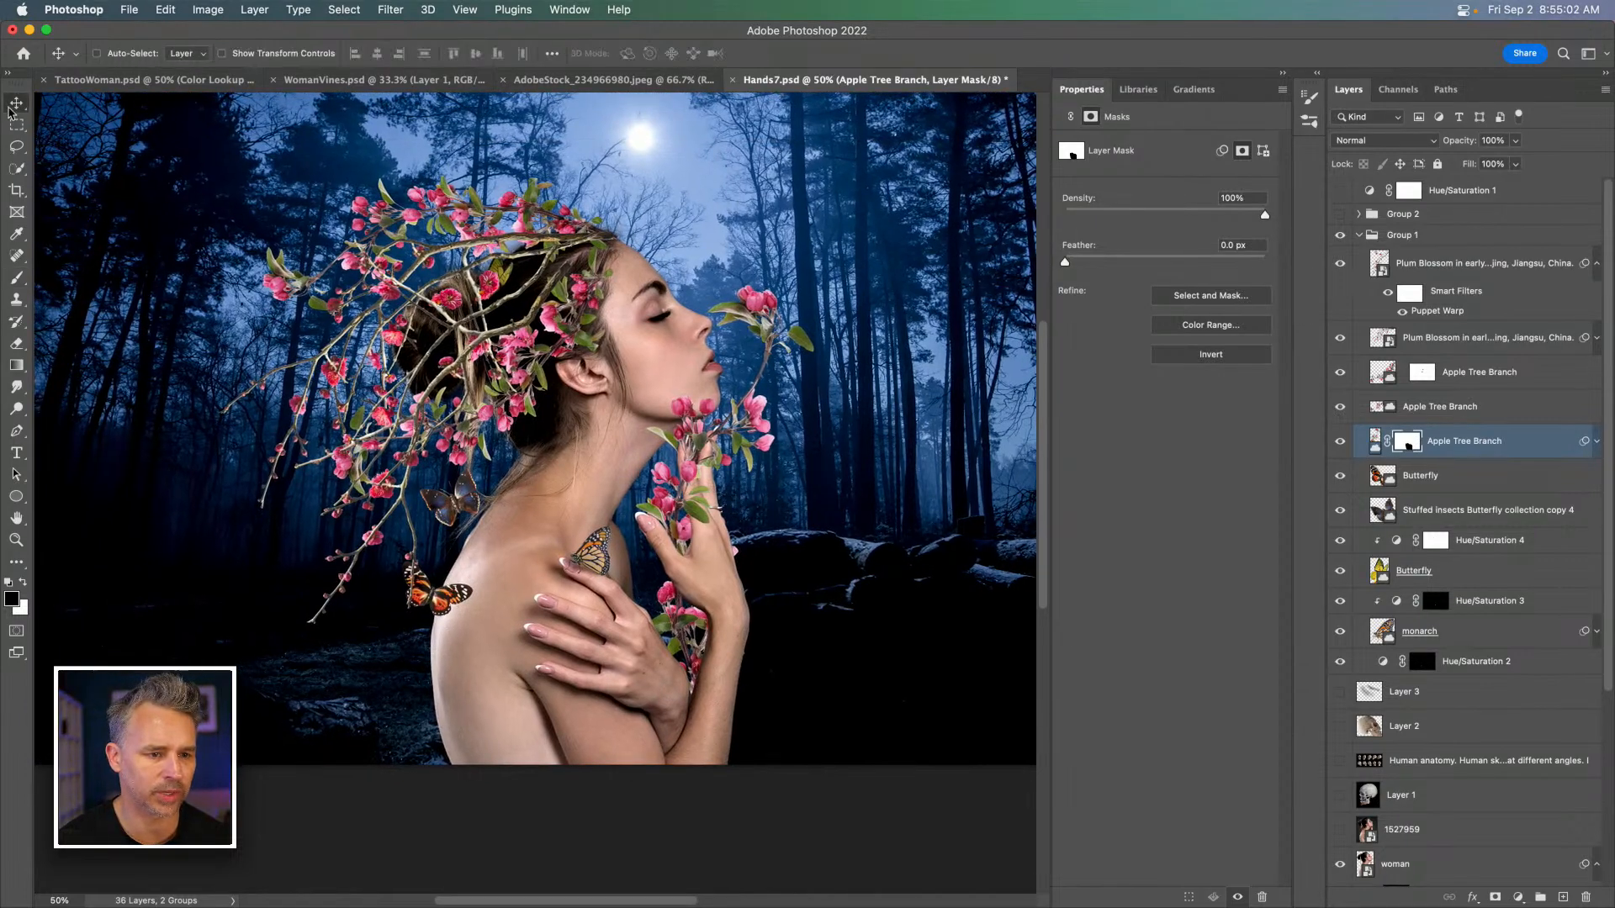
super+click(436, 604)
drag(278, 342, 304, 208)
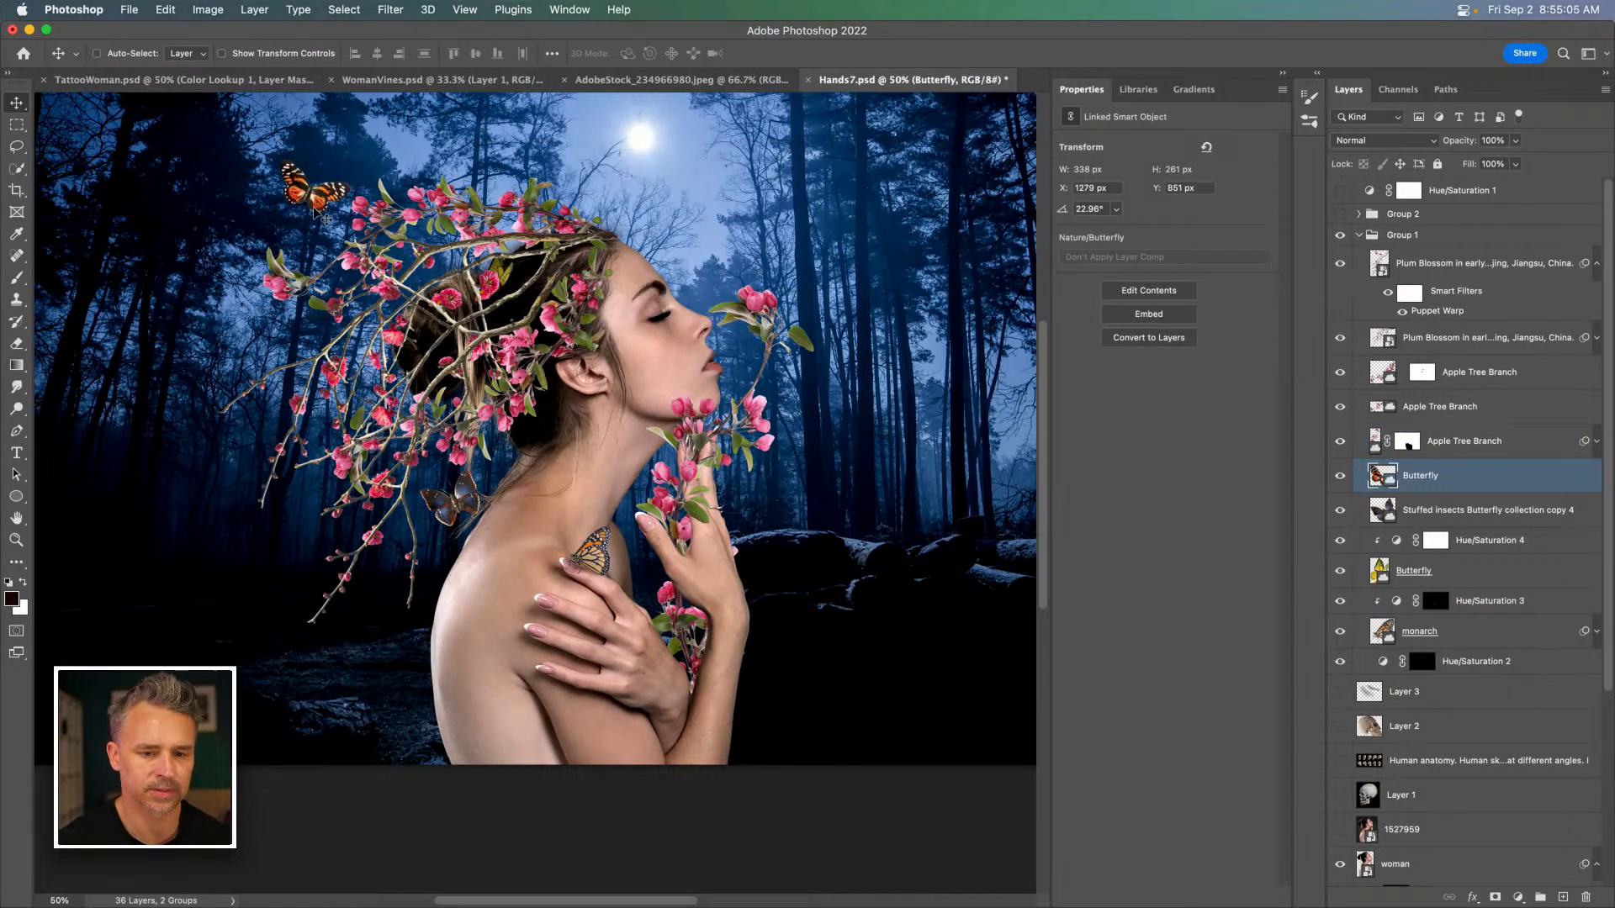
Collapse the mask and object properties display and the top Plum Blossom layer's smart filter list.
key(super+plus)
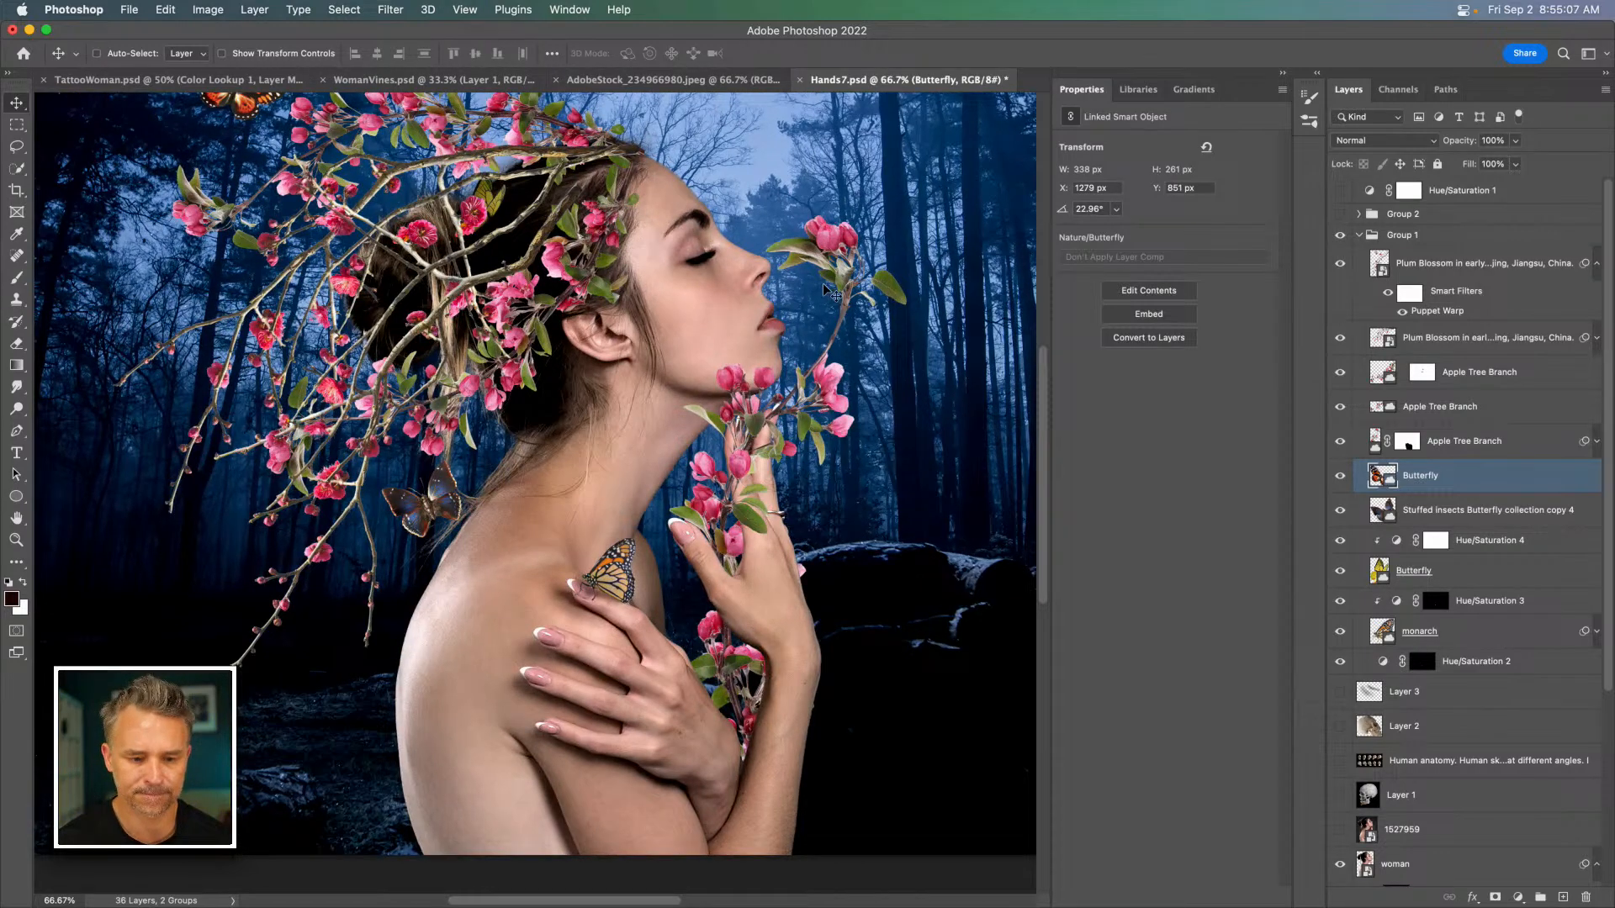
click(1284, 75)
click(1596, 268)
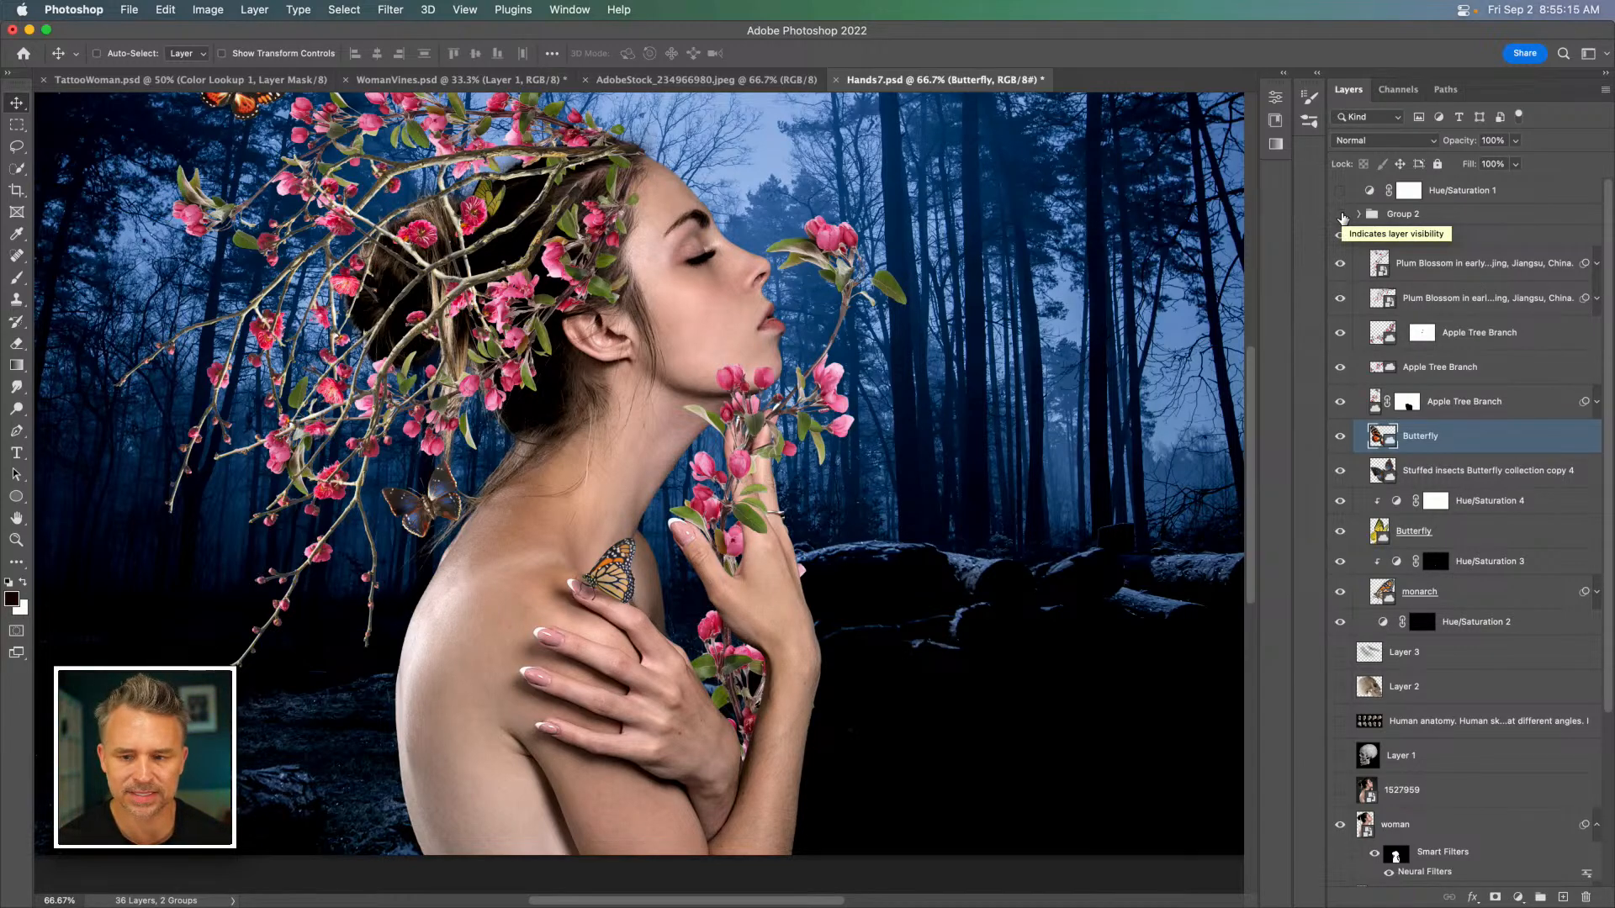
Show Group 2 alone to examine its branch and rose layers, hide it again, and select the collapsed, visible Group 1.
click(1341, 216)
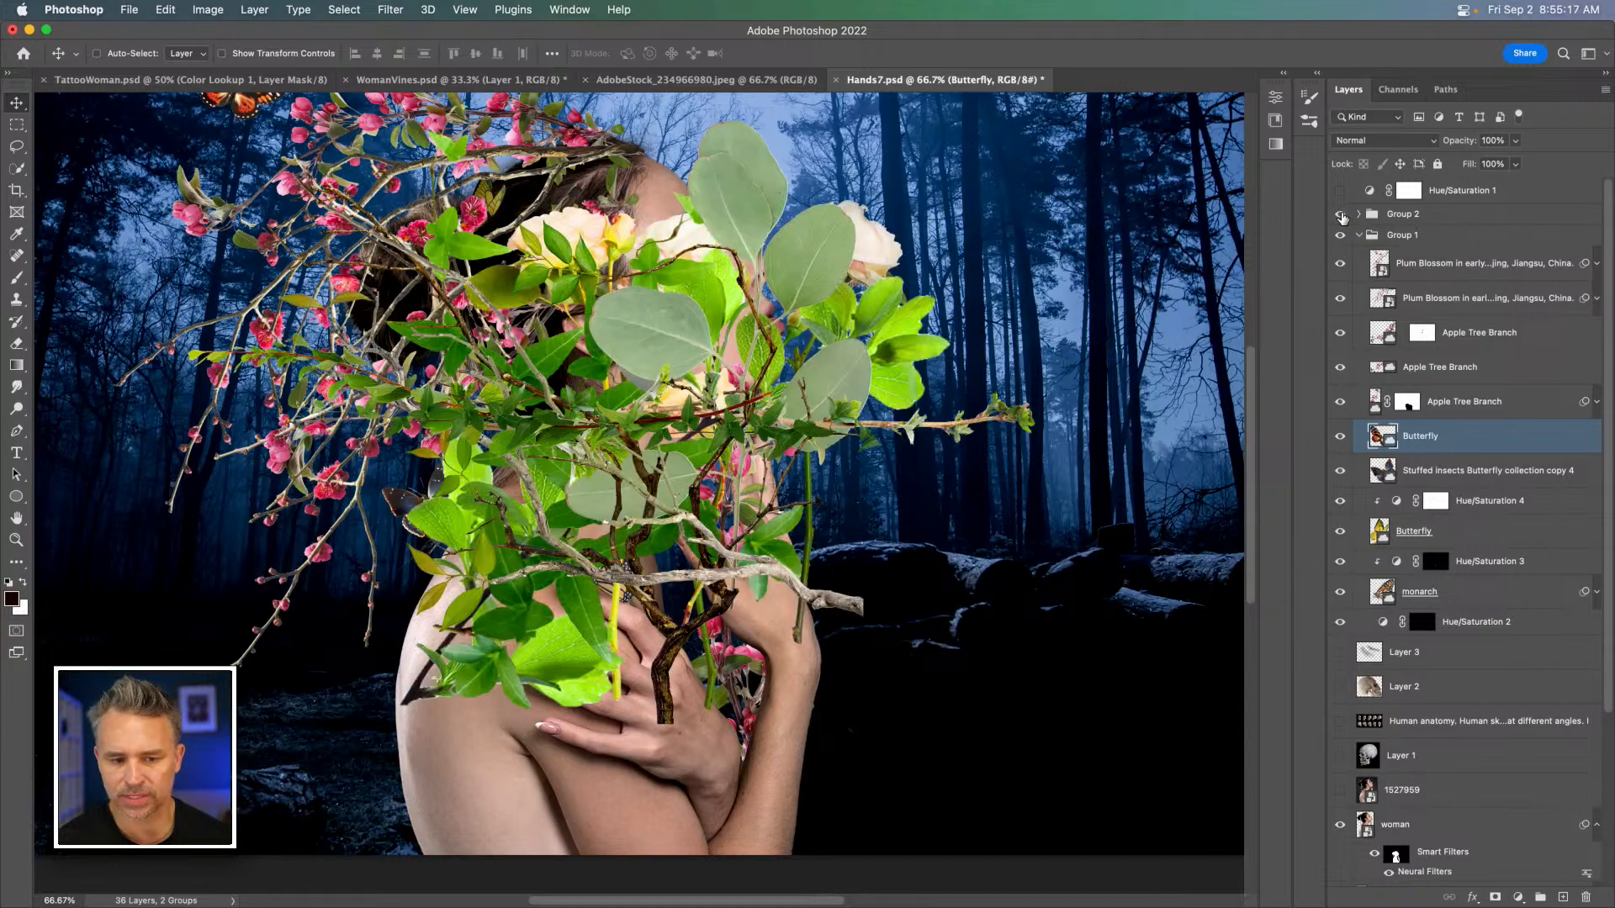
click(1419, 215)
click(1358, 235)
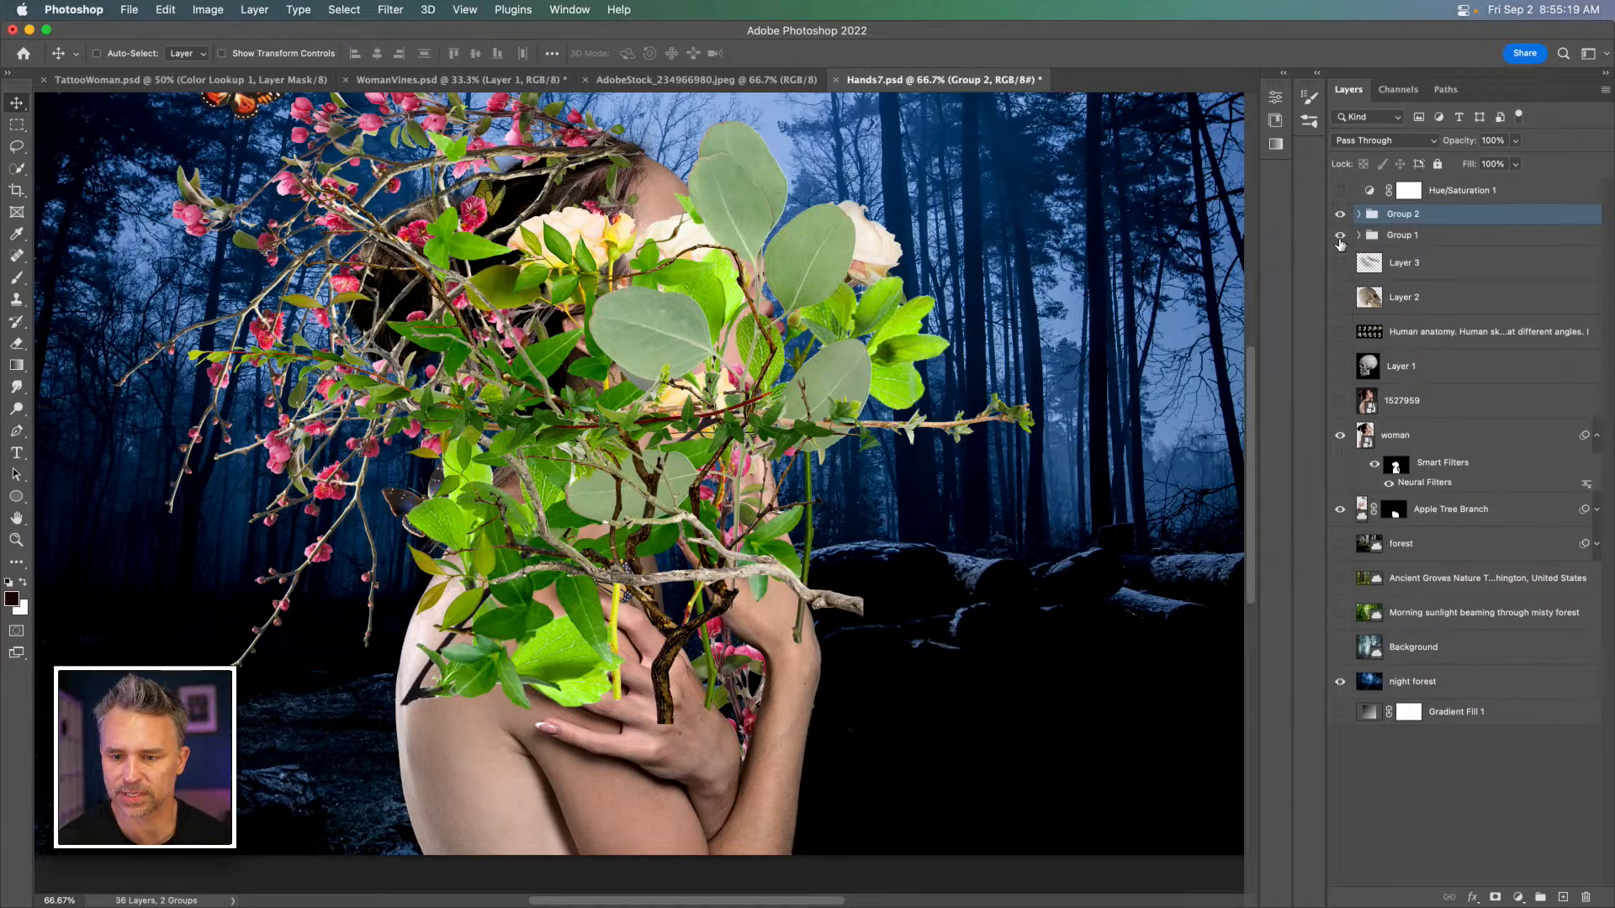
click(1361, 215)
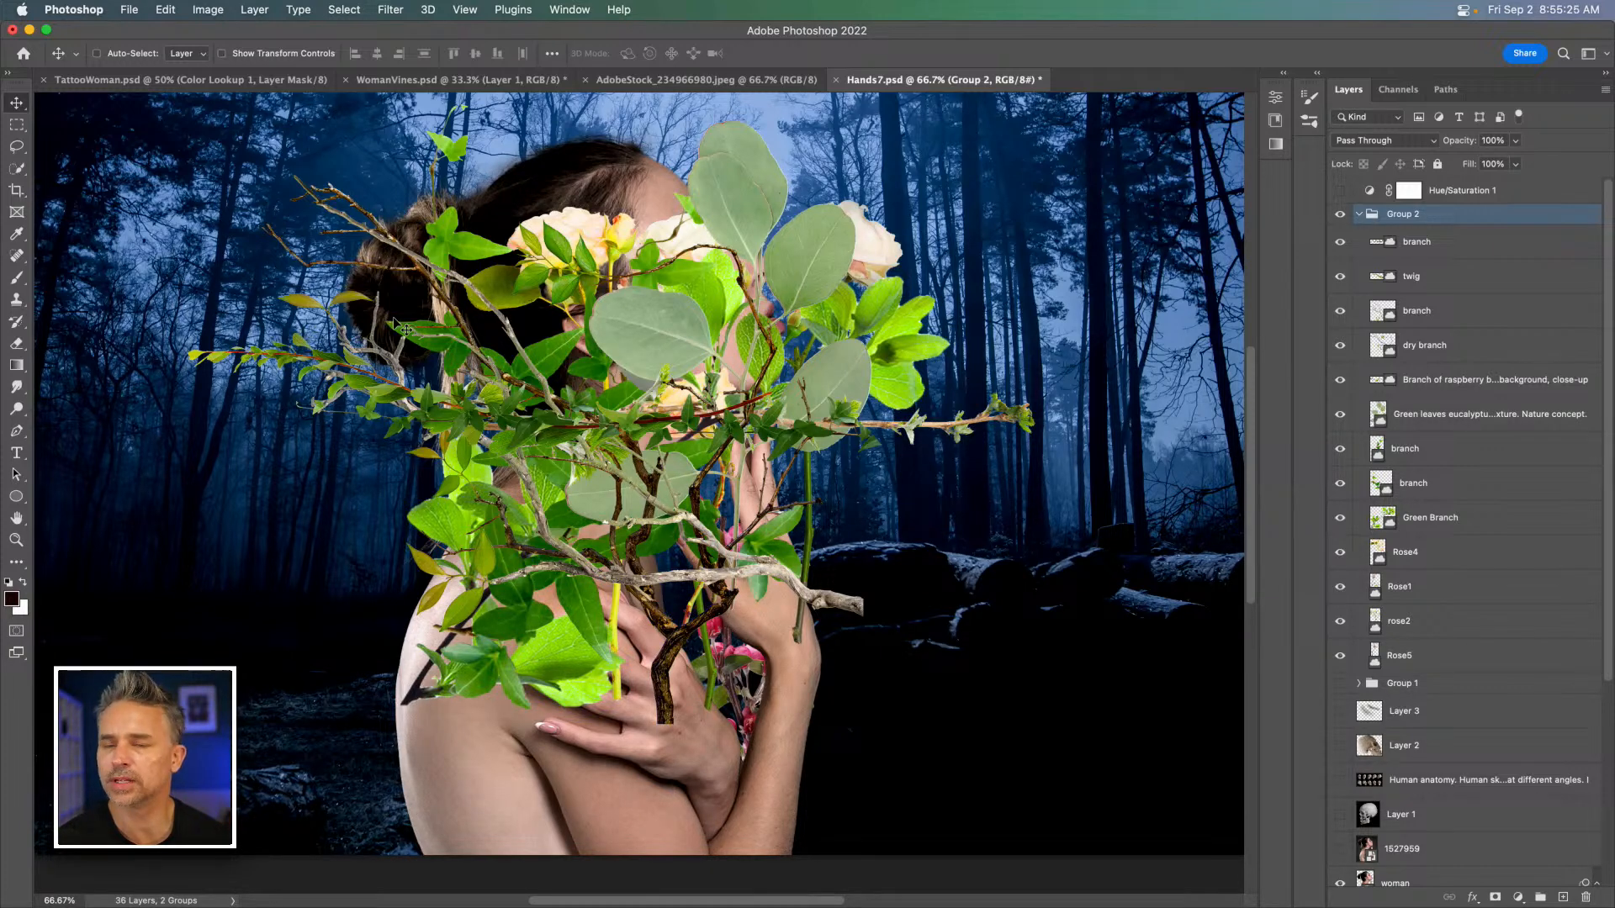
click(1358, 215)
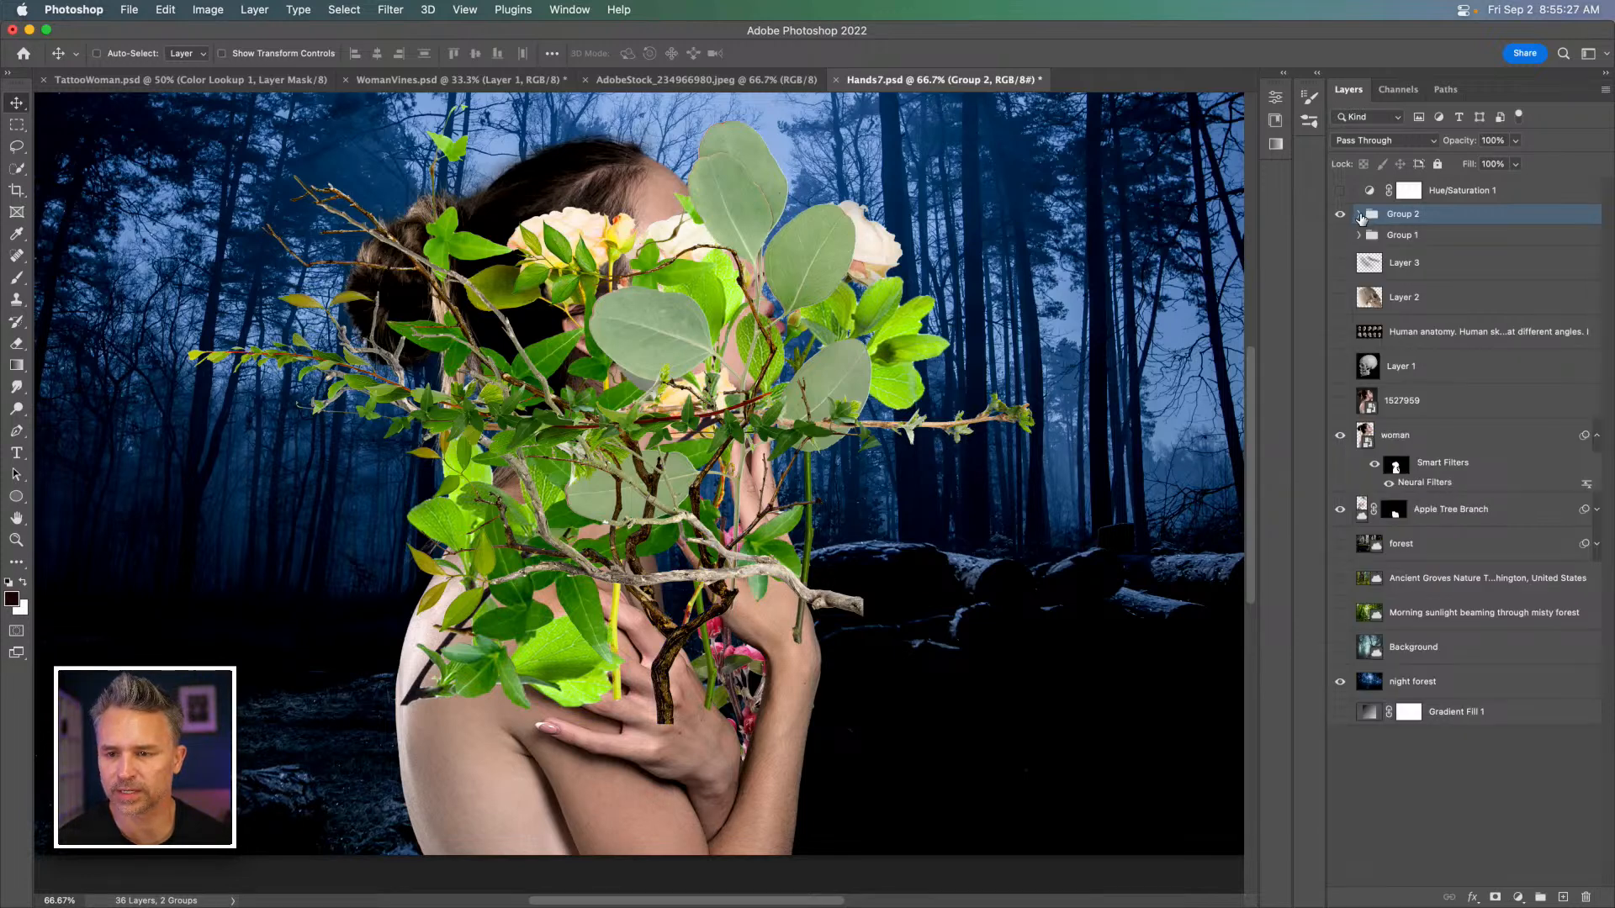
click(1341, 216)
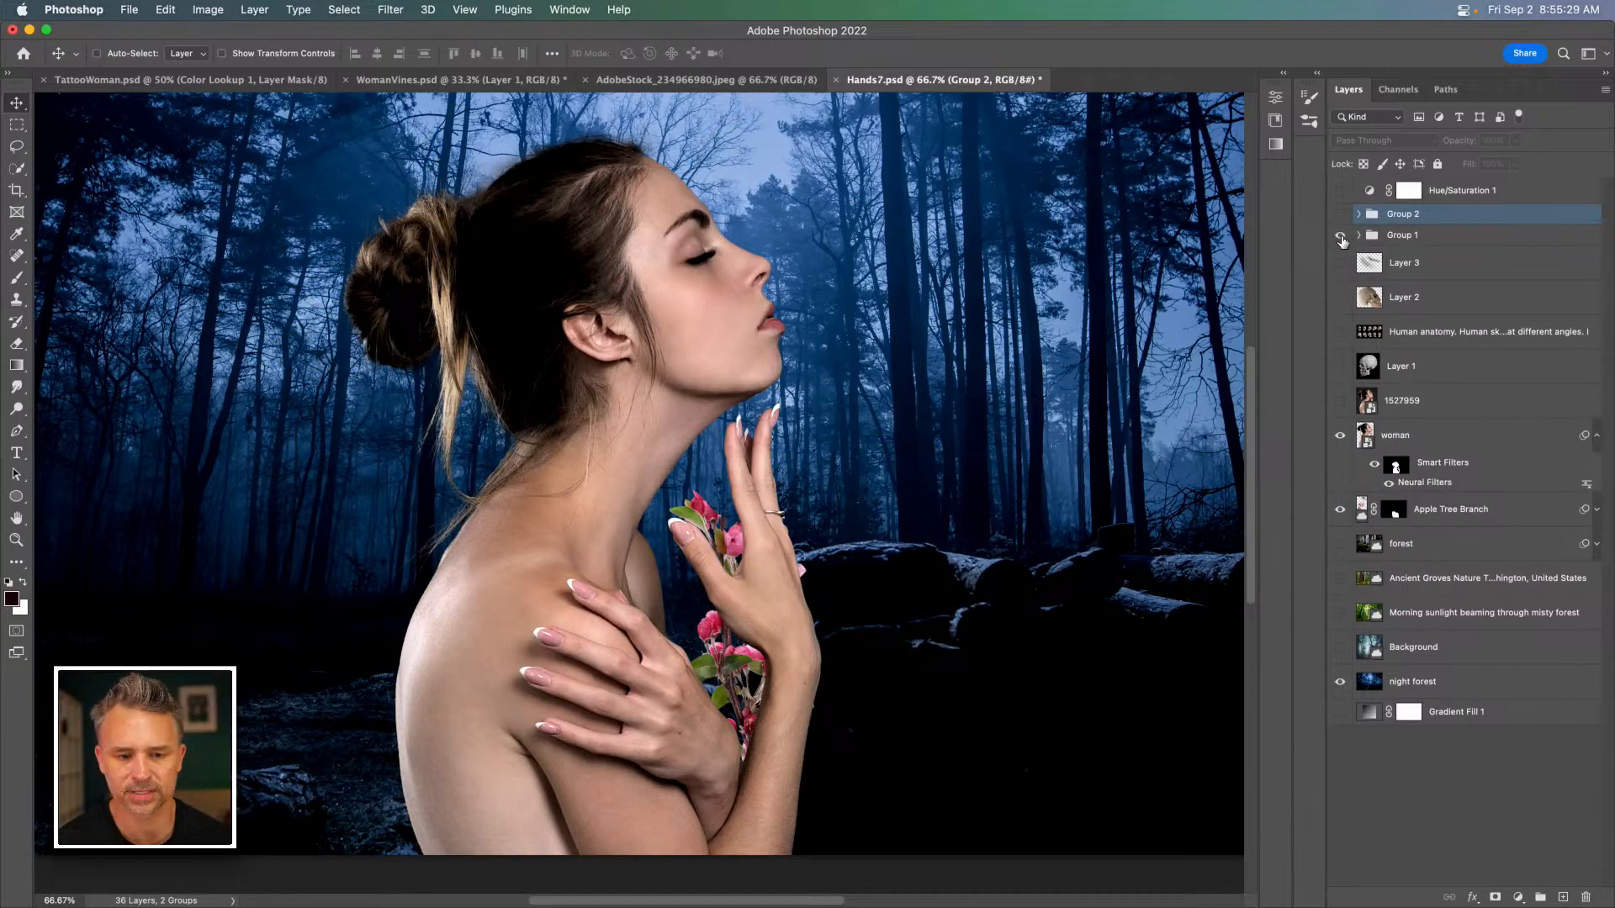
click(1341, 236)
click(1420, 242)
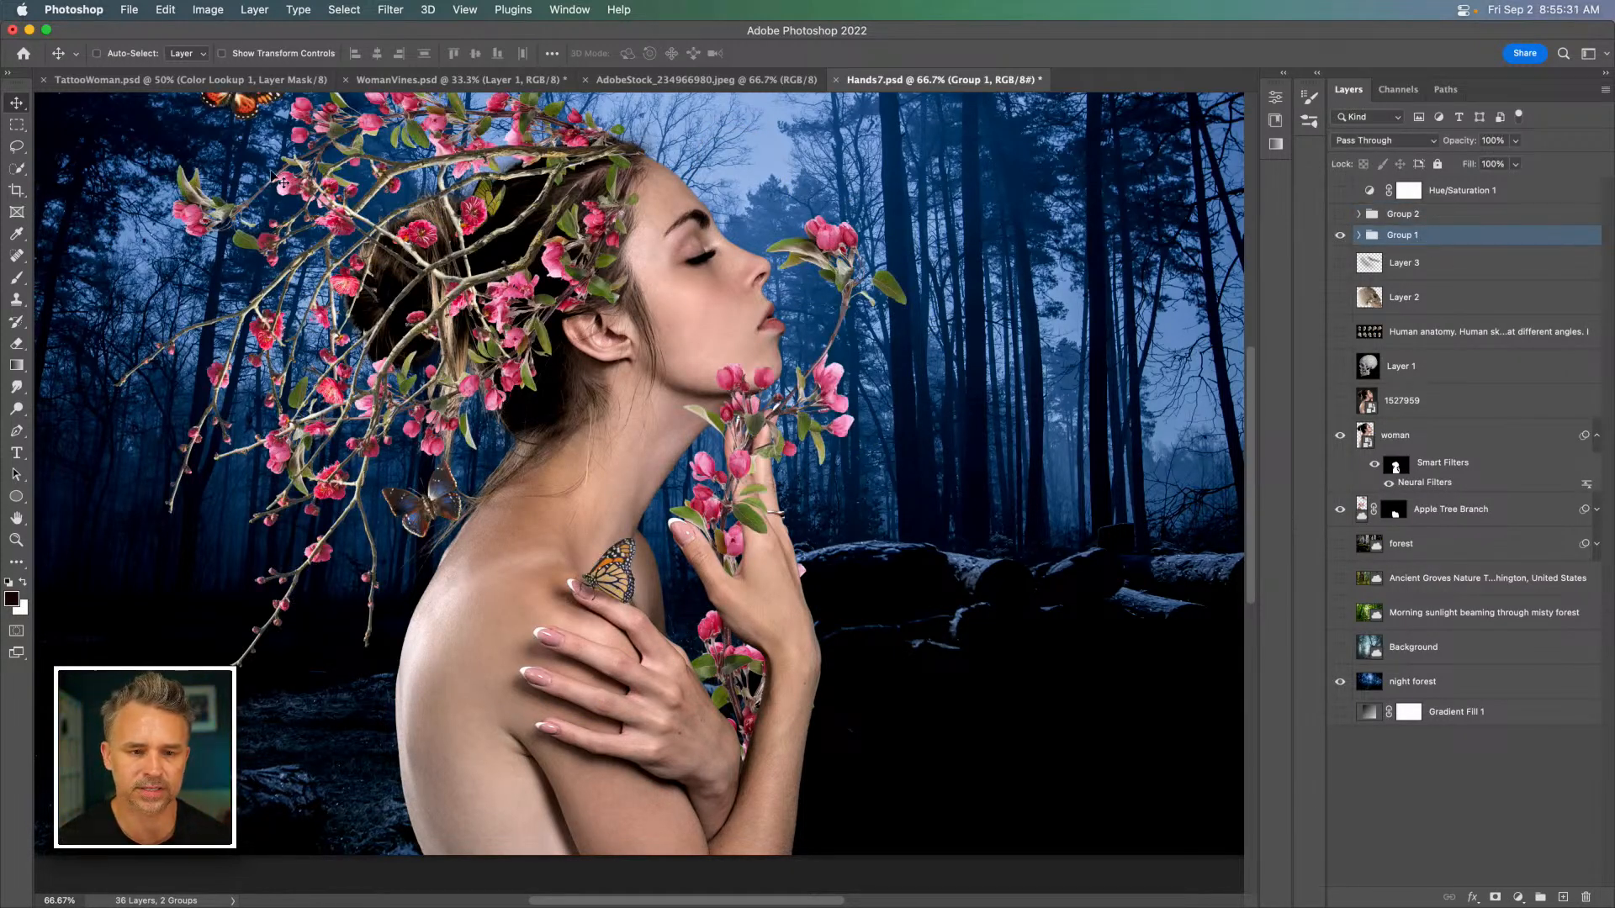
Review TattooWoman.psd and dock the Hands7.psd document beside it in a side-by-side layout.
click(90, 82)
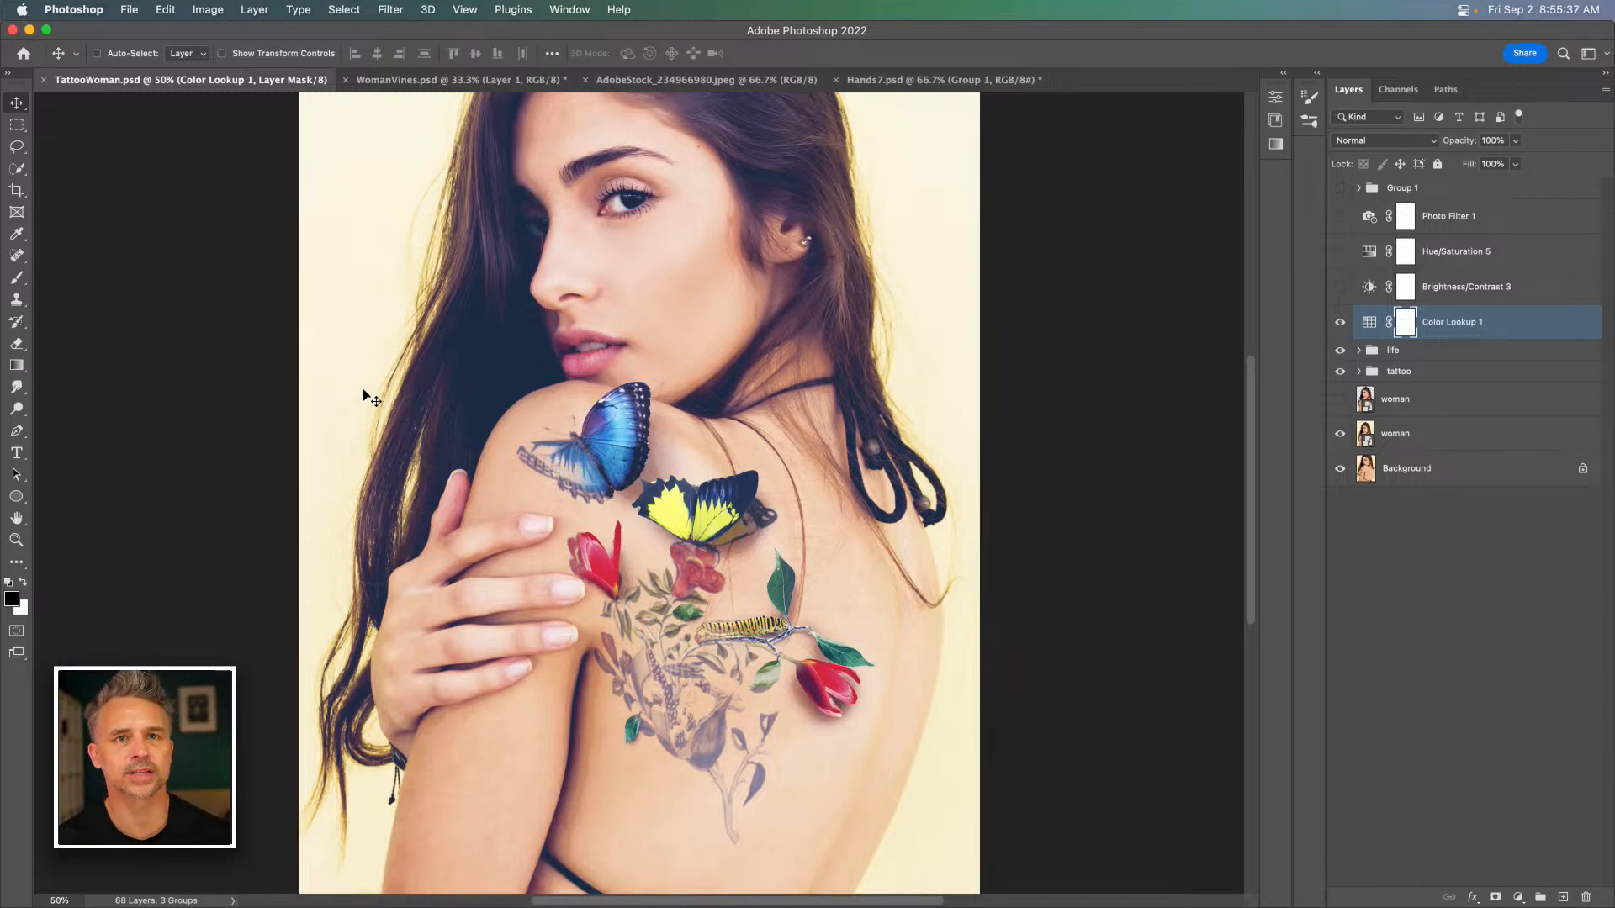
click(912, 79)
drag(908, 103, 1253, 274)
drag(1260, 275, 1236, 271)
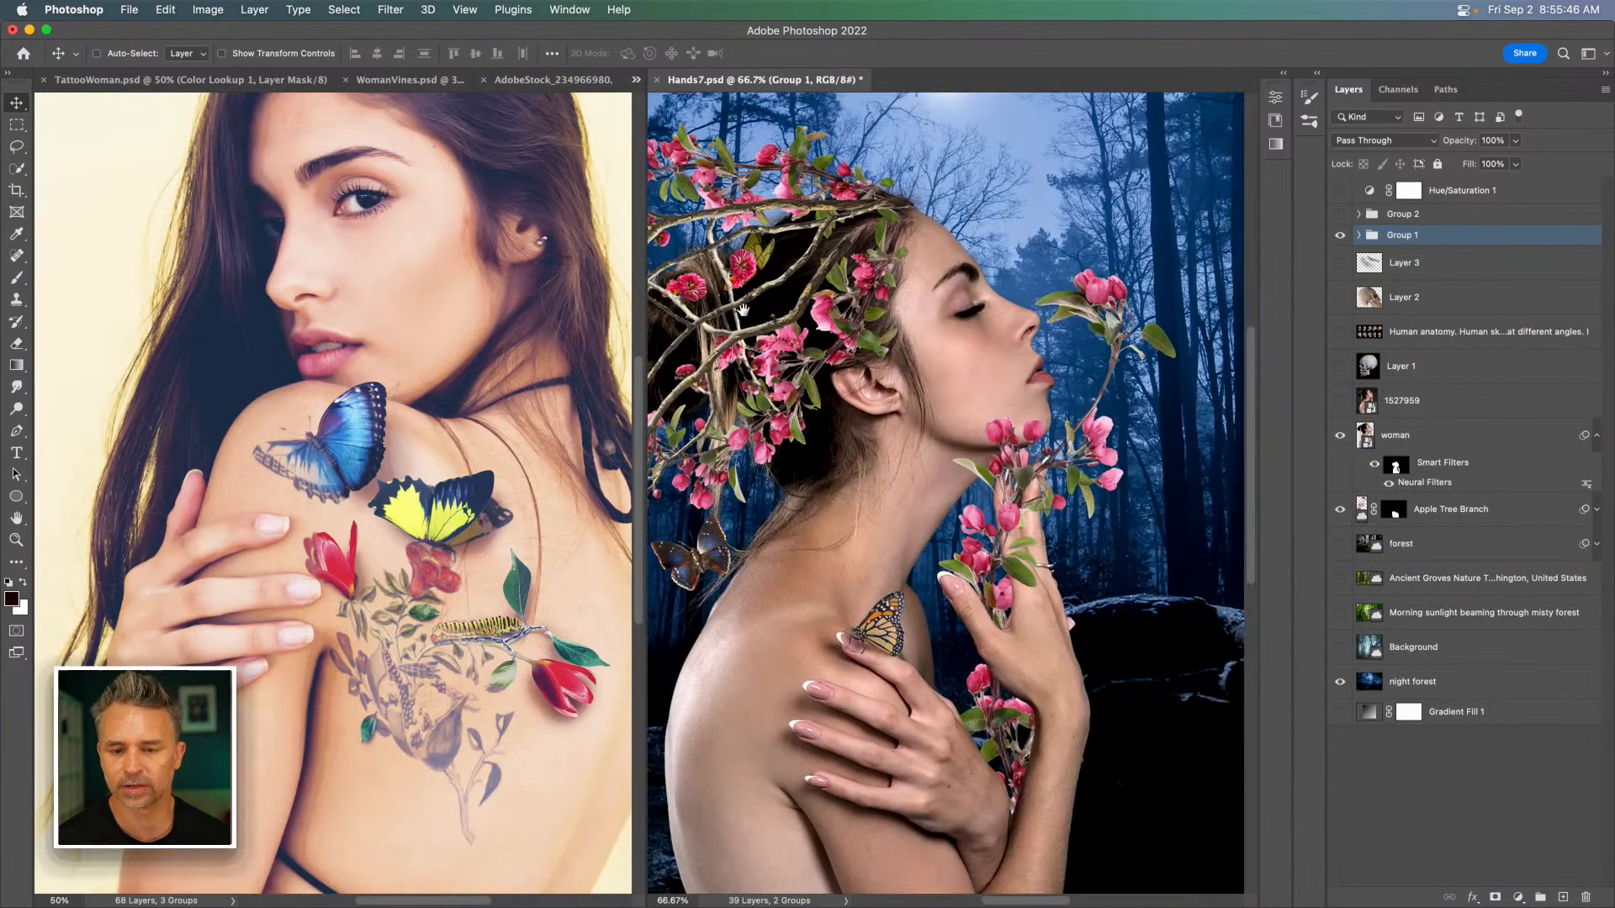
Collapse the layer list and widen the Hands7.psd pane, framing the woman and her headdress at 50% zoom.
drag(743, 310, 842, 287)
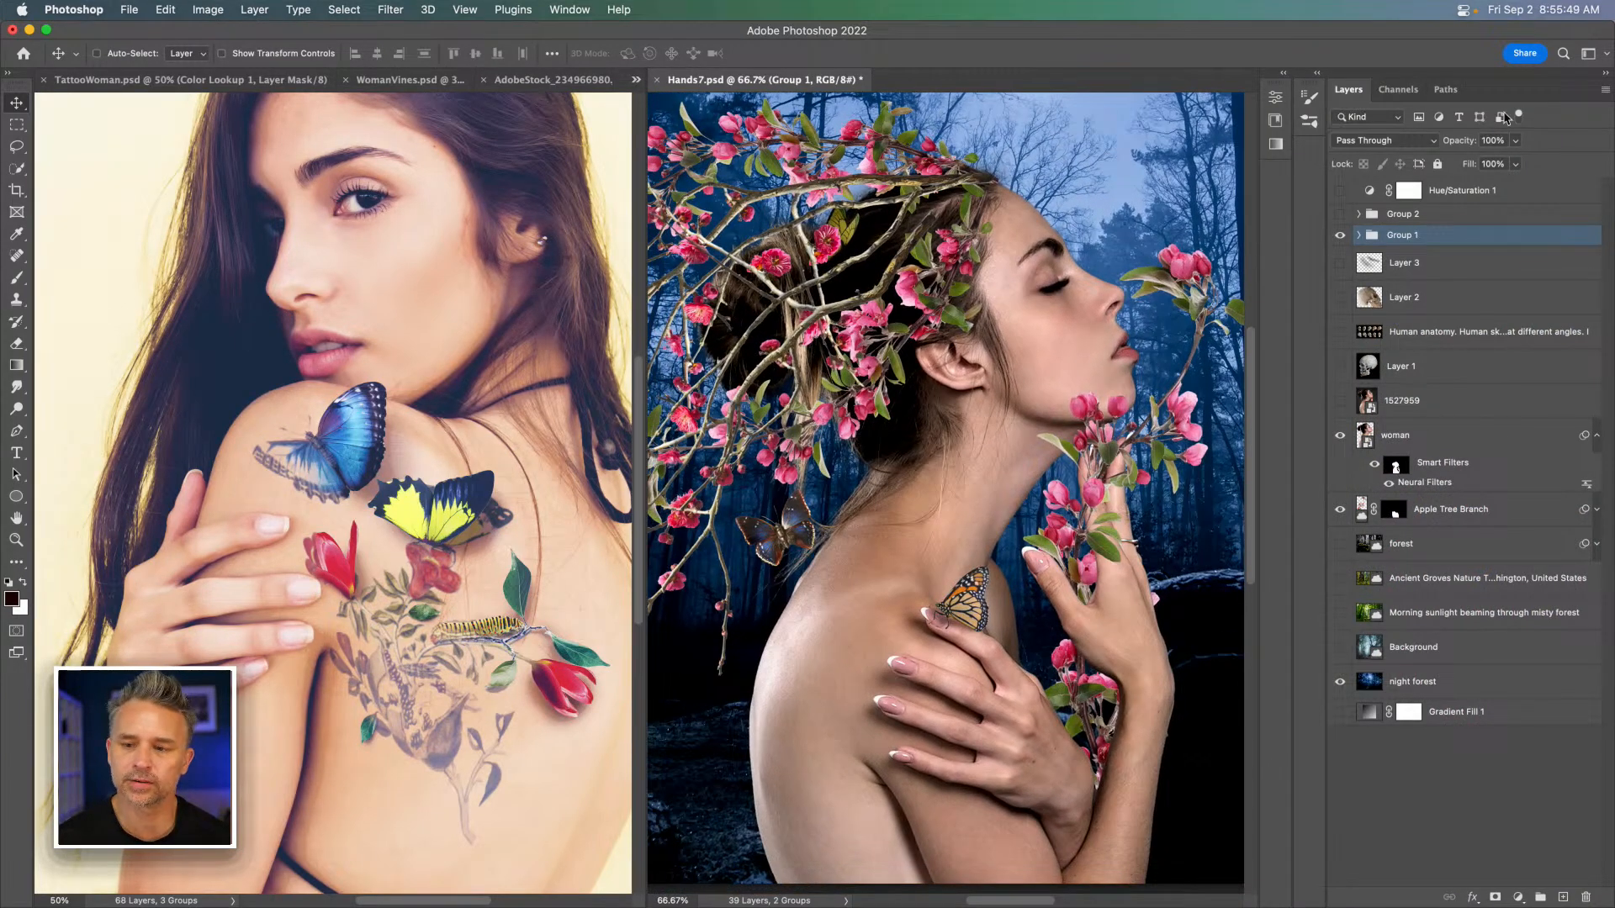
click(1605, 74)
drag(1190, 330, 1081, 311)
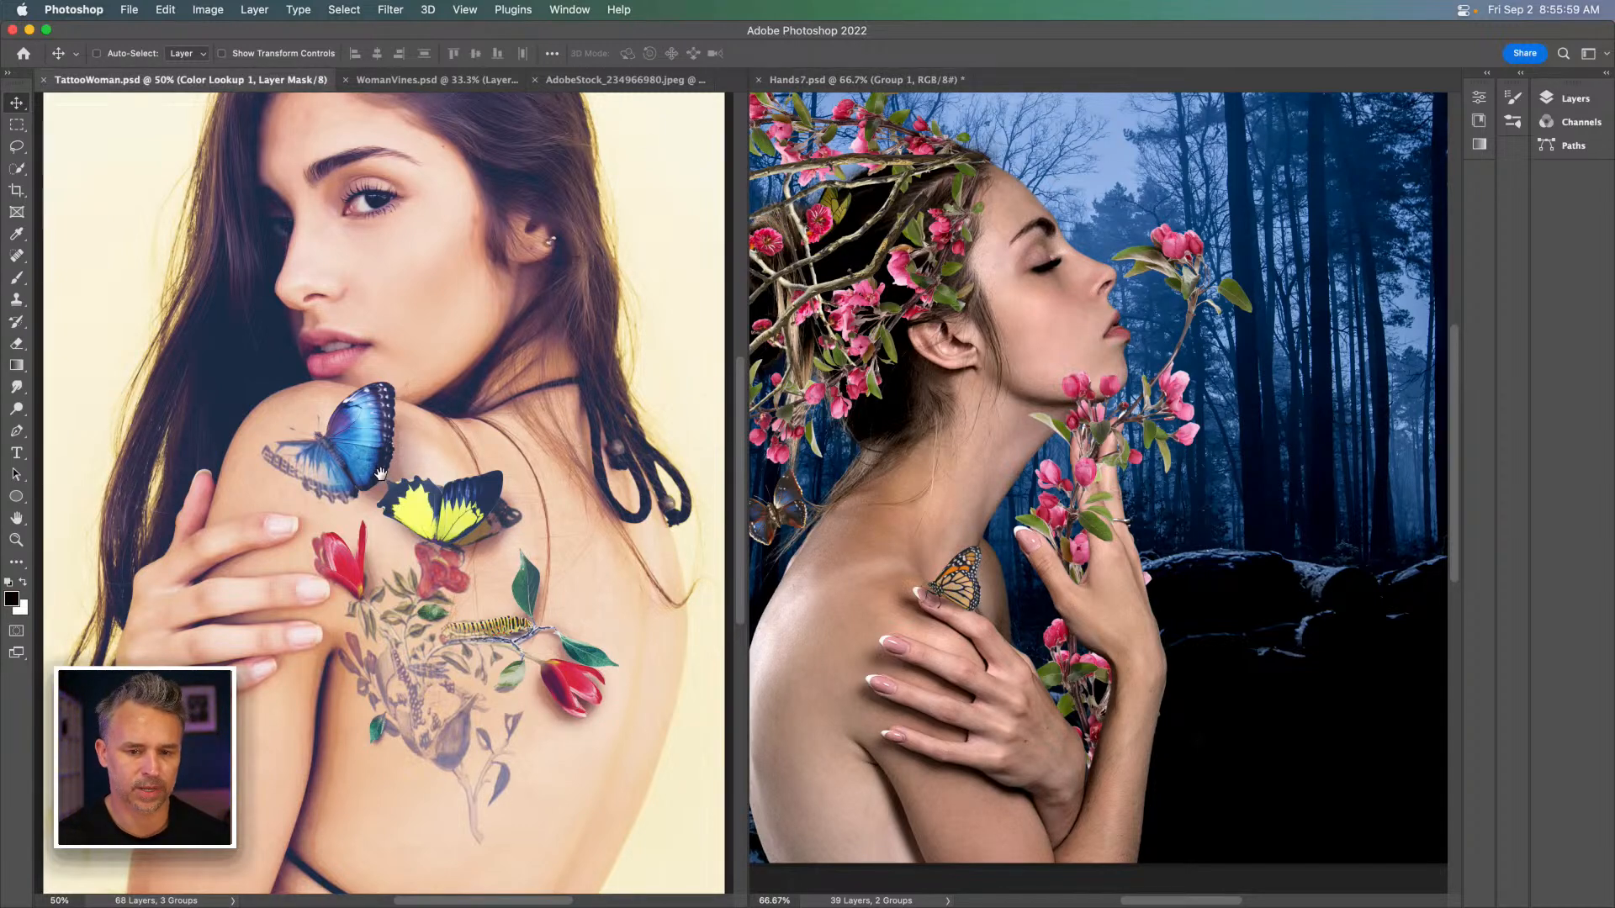
scroll(682, 328, down, 3)
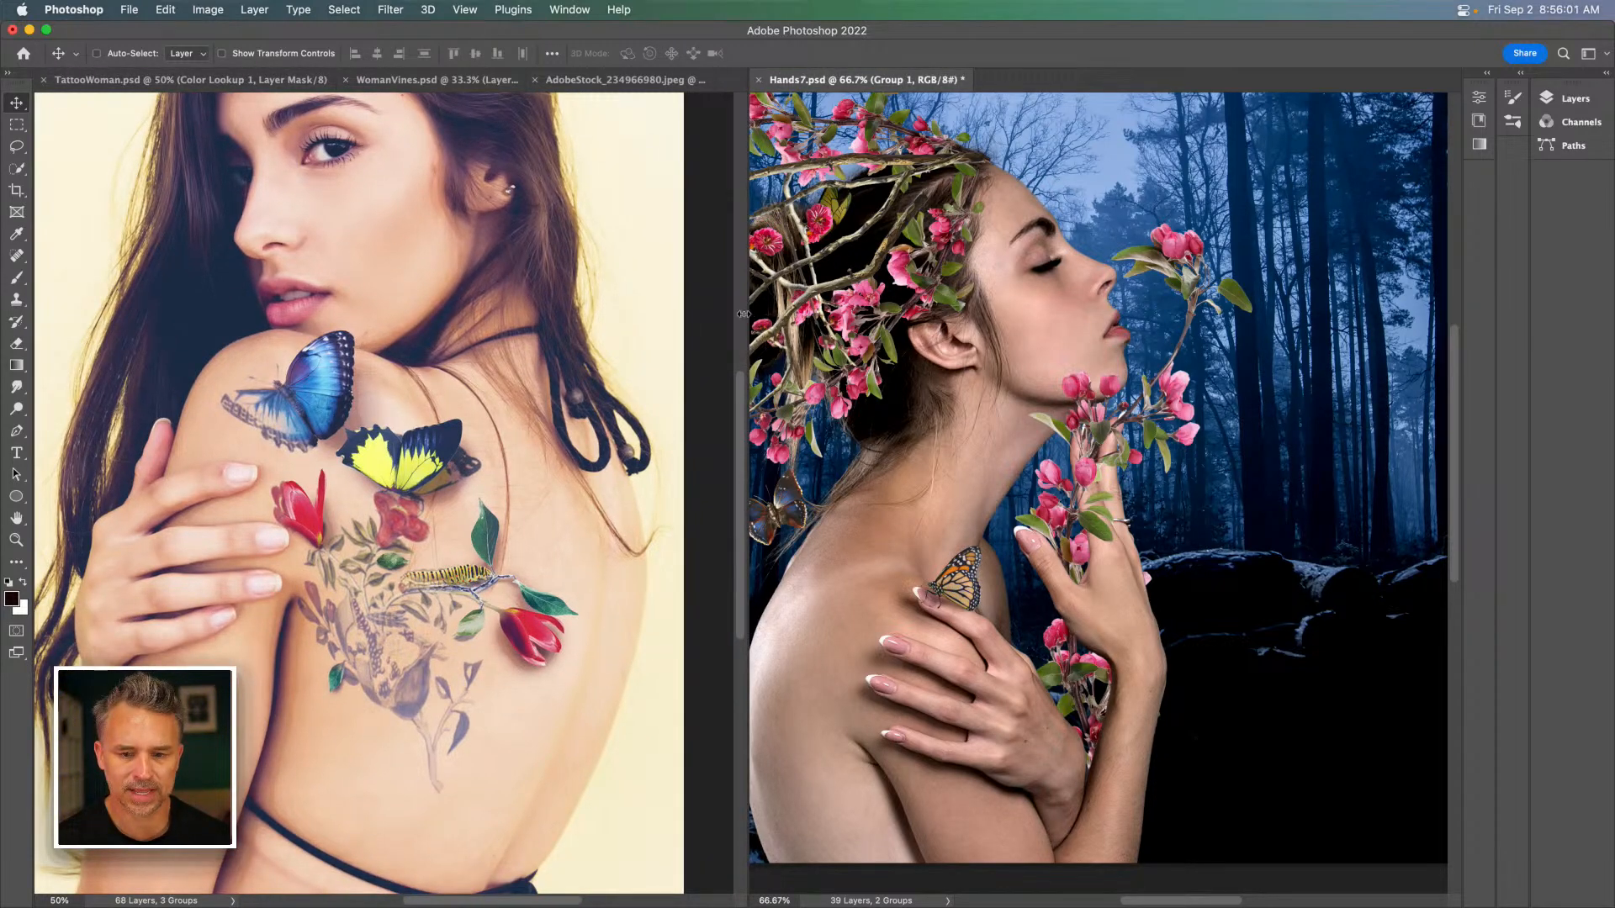
drag(747, 320, 492, 318)
drag(714, 295, 1002, 346)
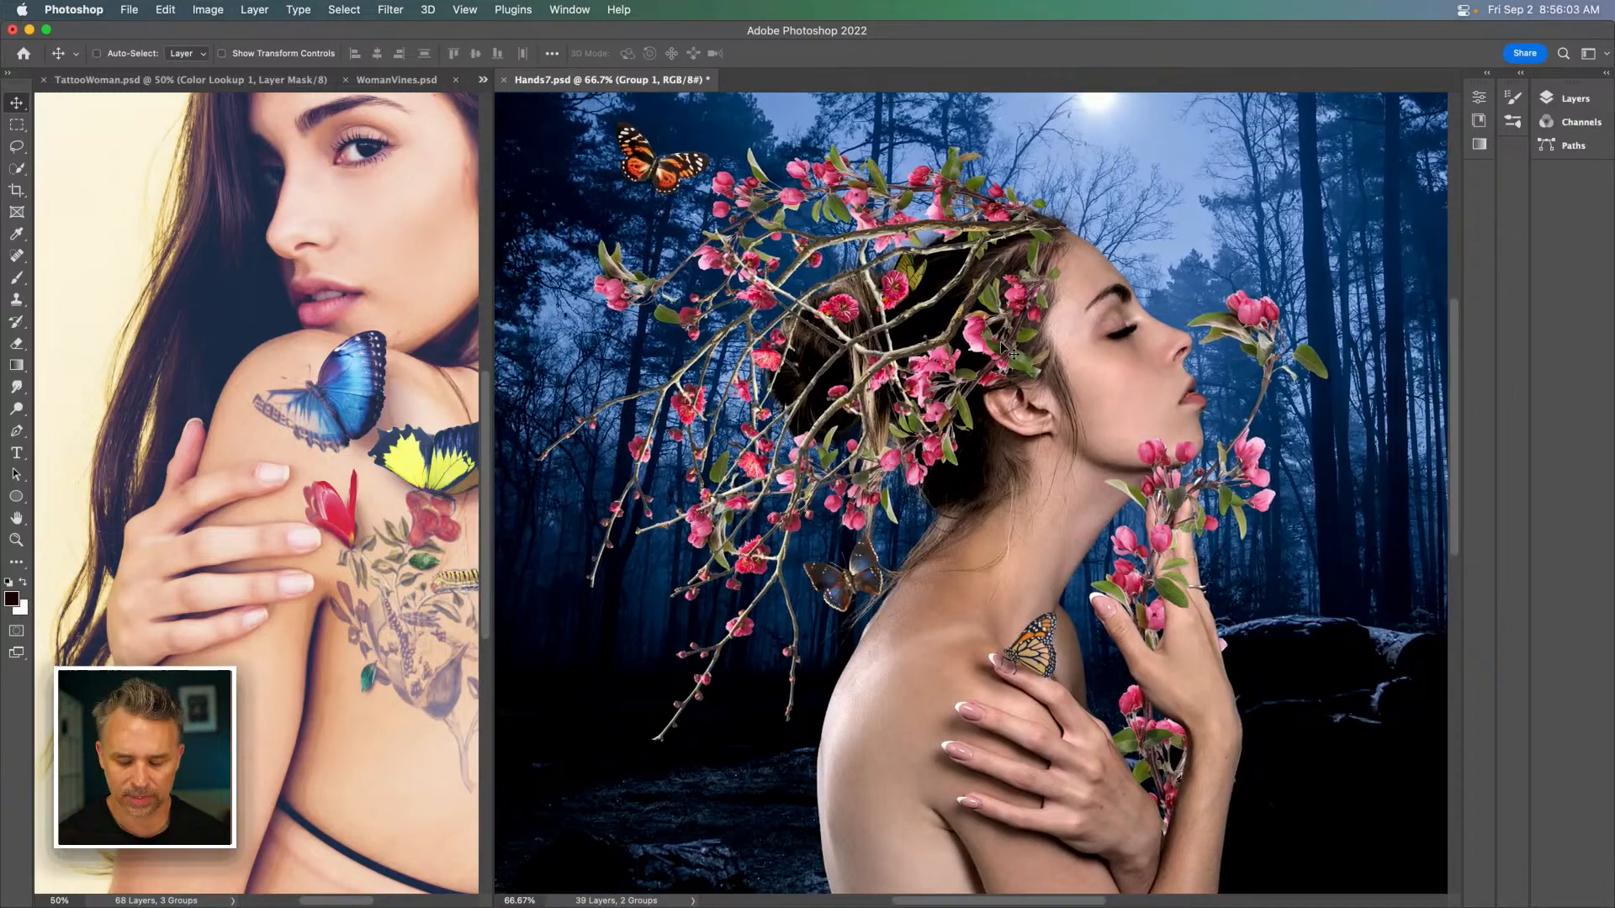
key(super+minus)
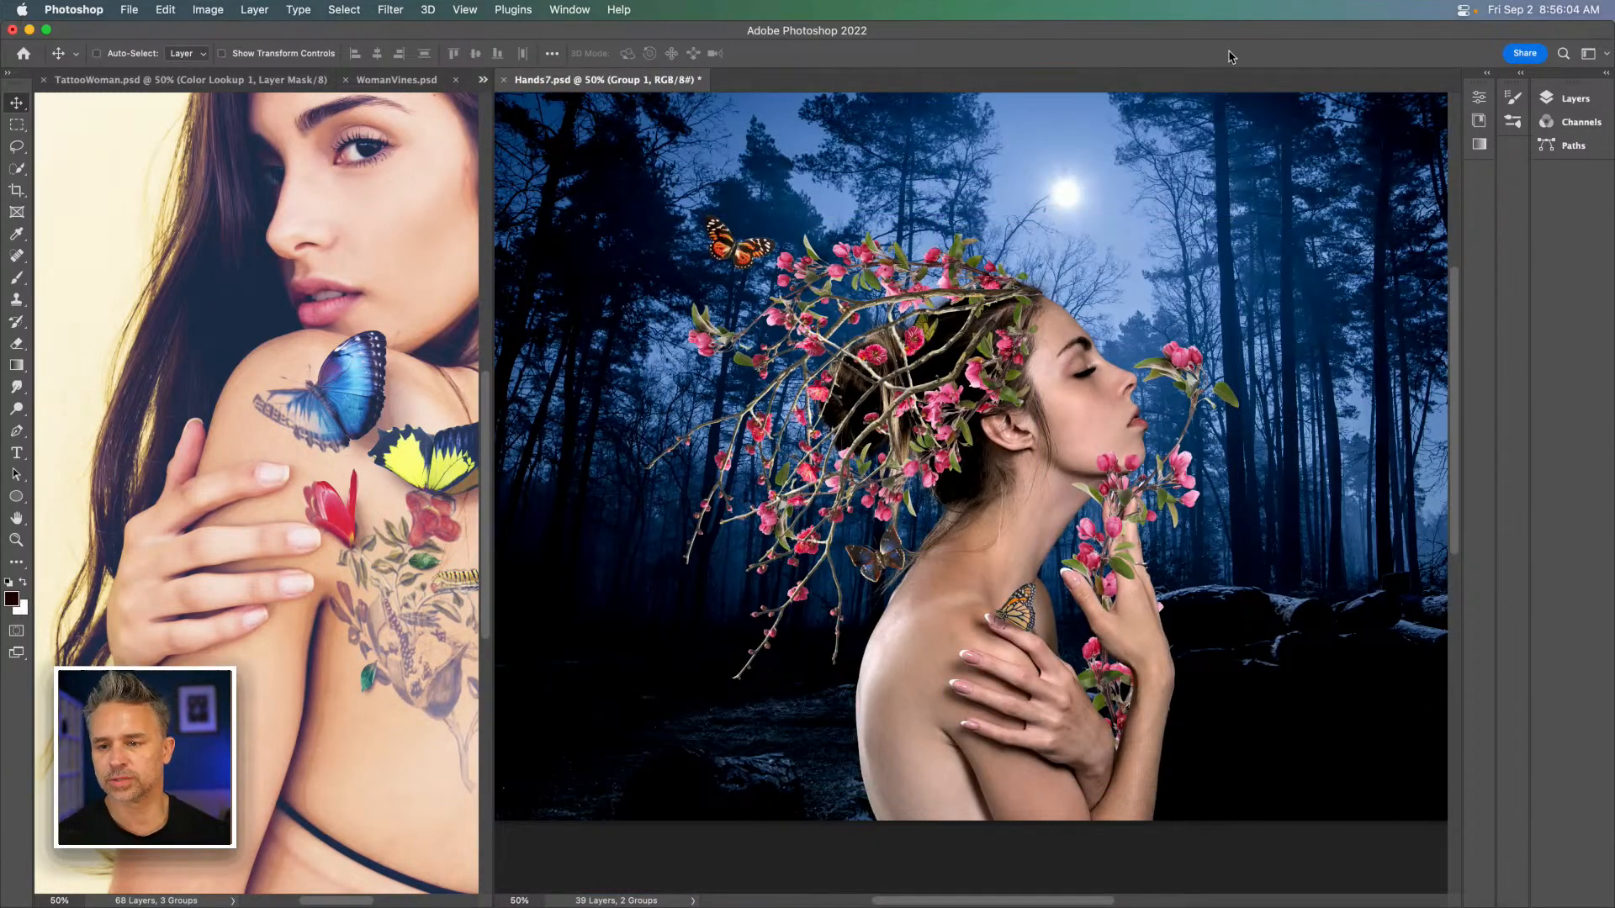
Restore the layer list, move Group 1 directly above the woman layer, and duplicate the group and woman layer together.
click(1602, 73)
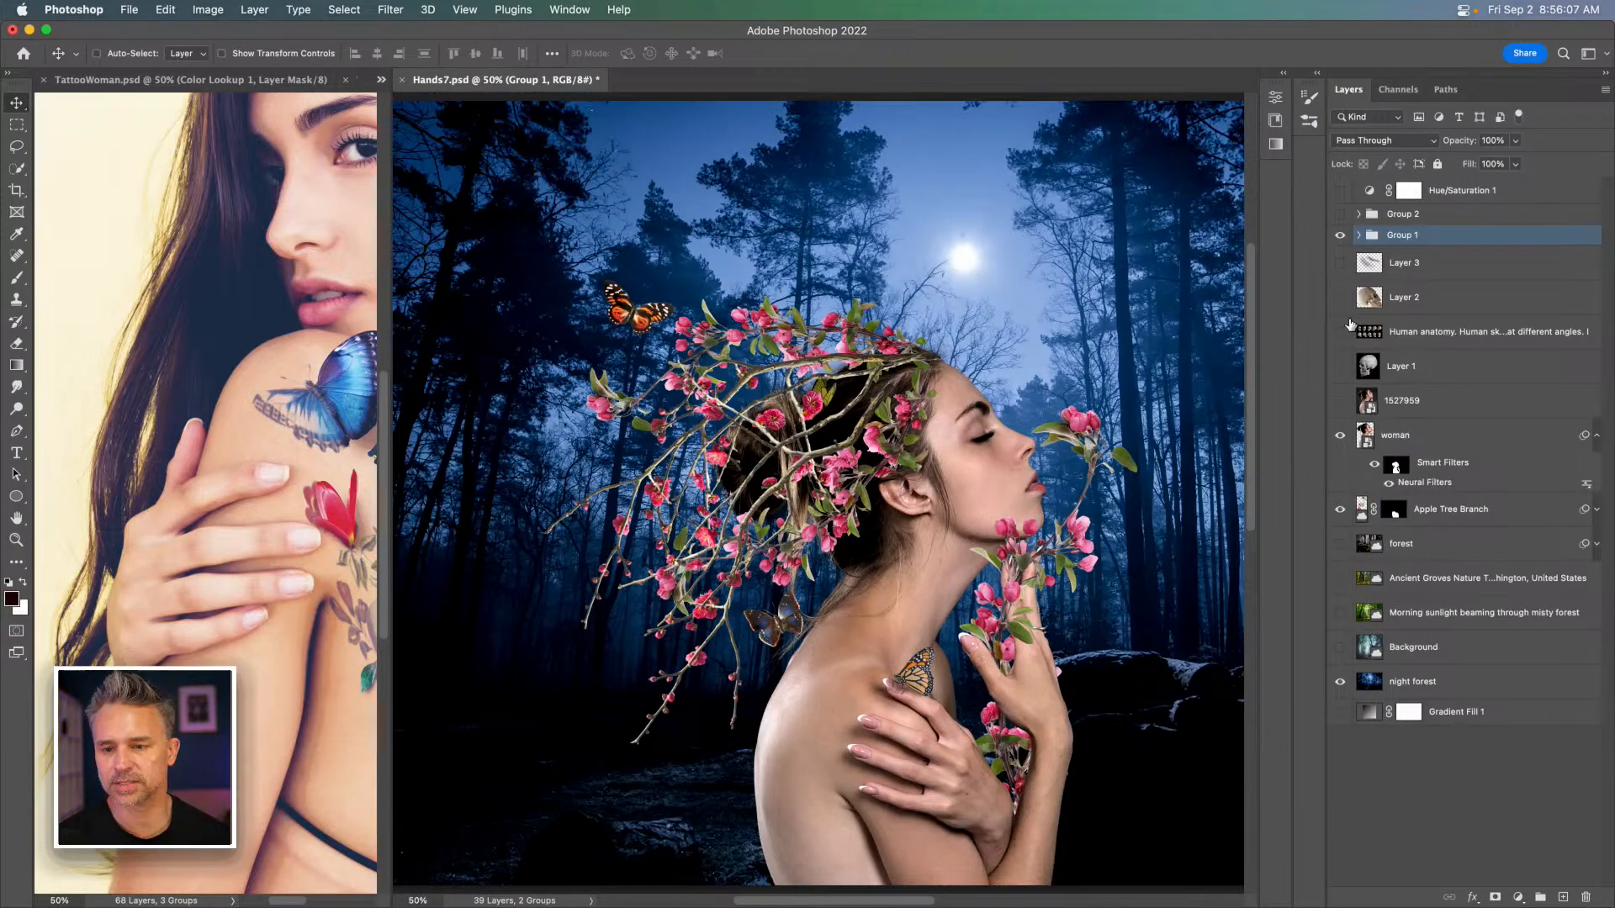
drag(1419, 235, 1416, 418)
key(super+j)
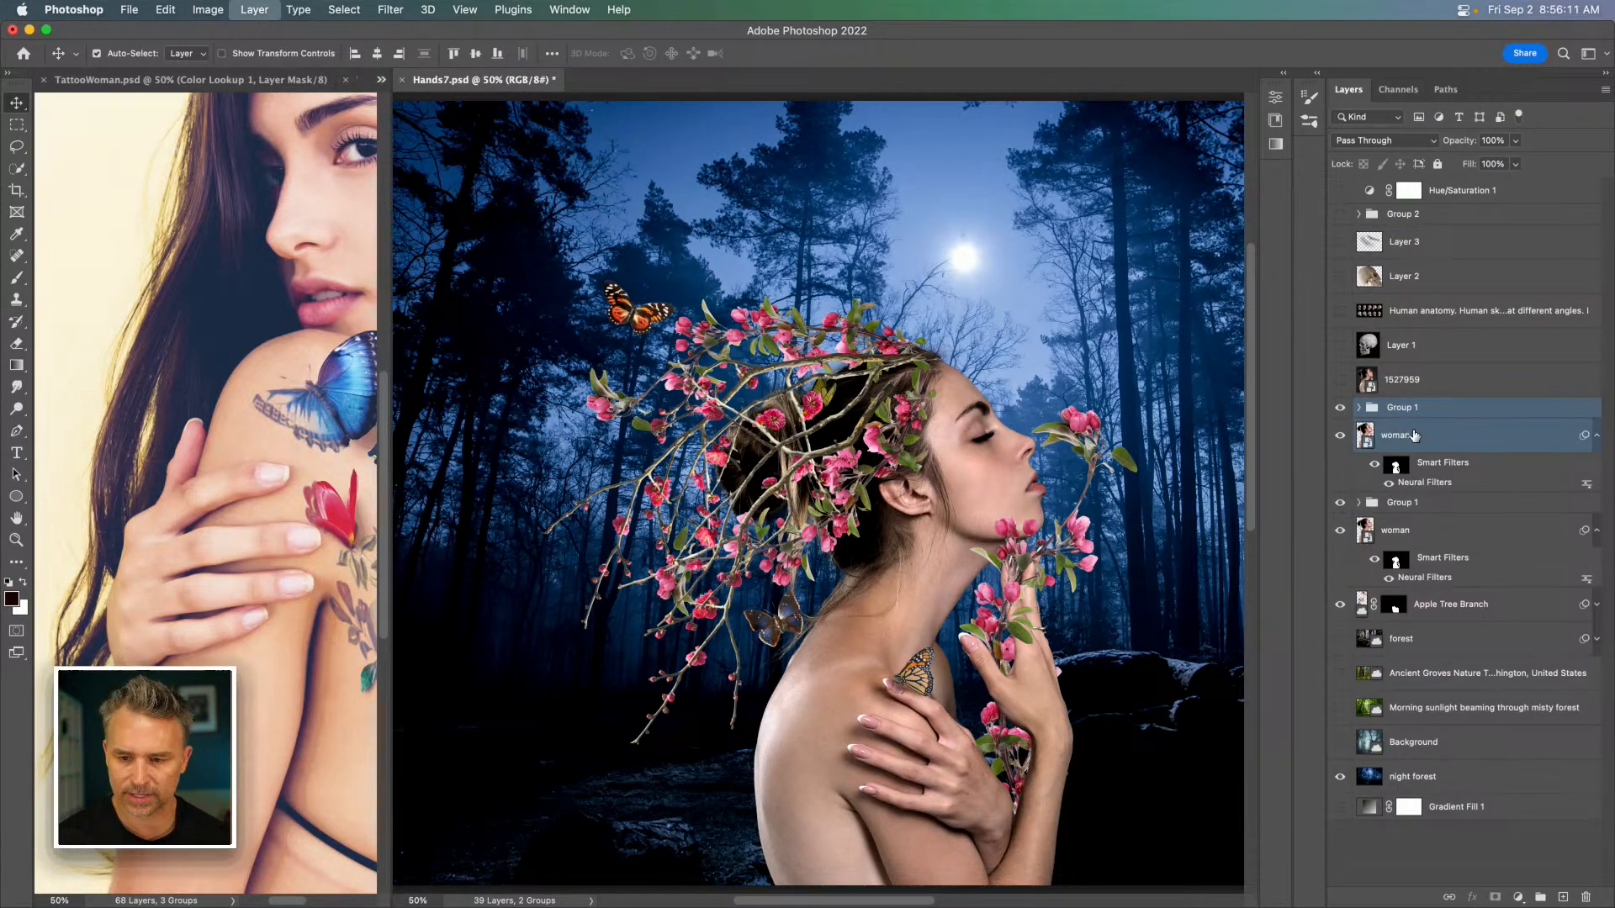